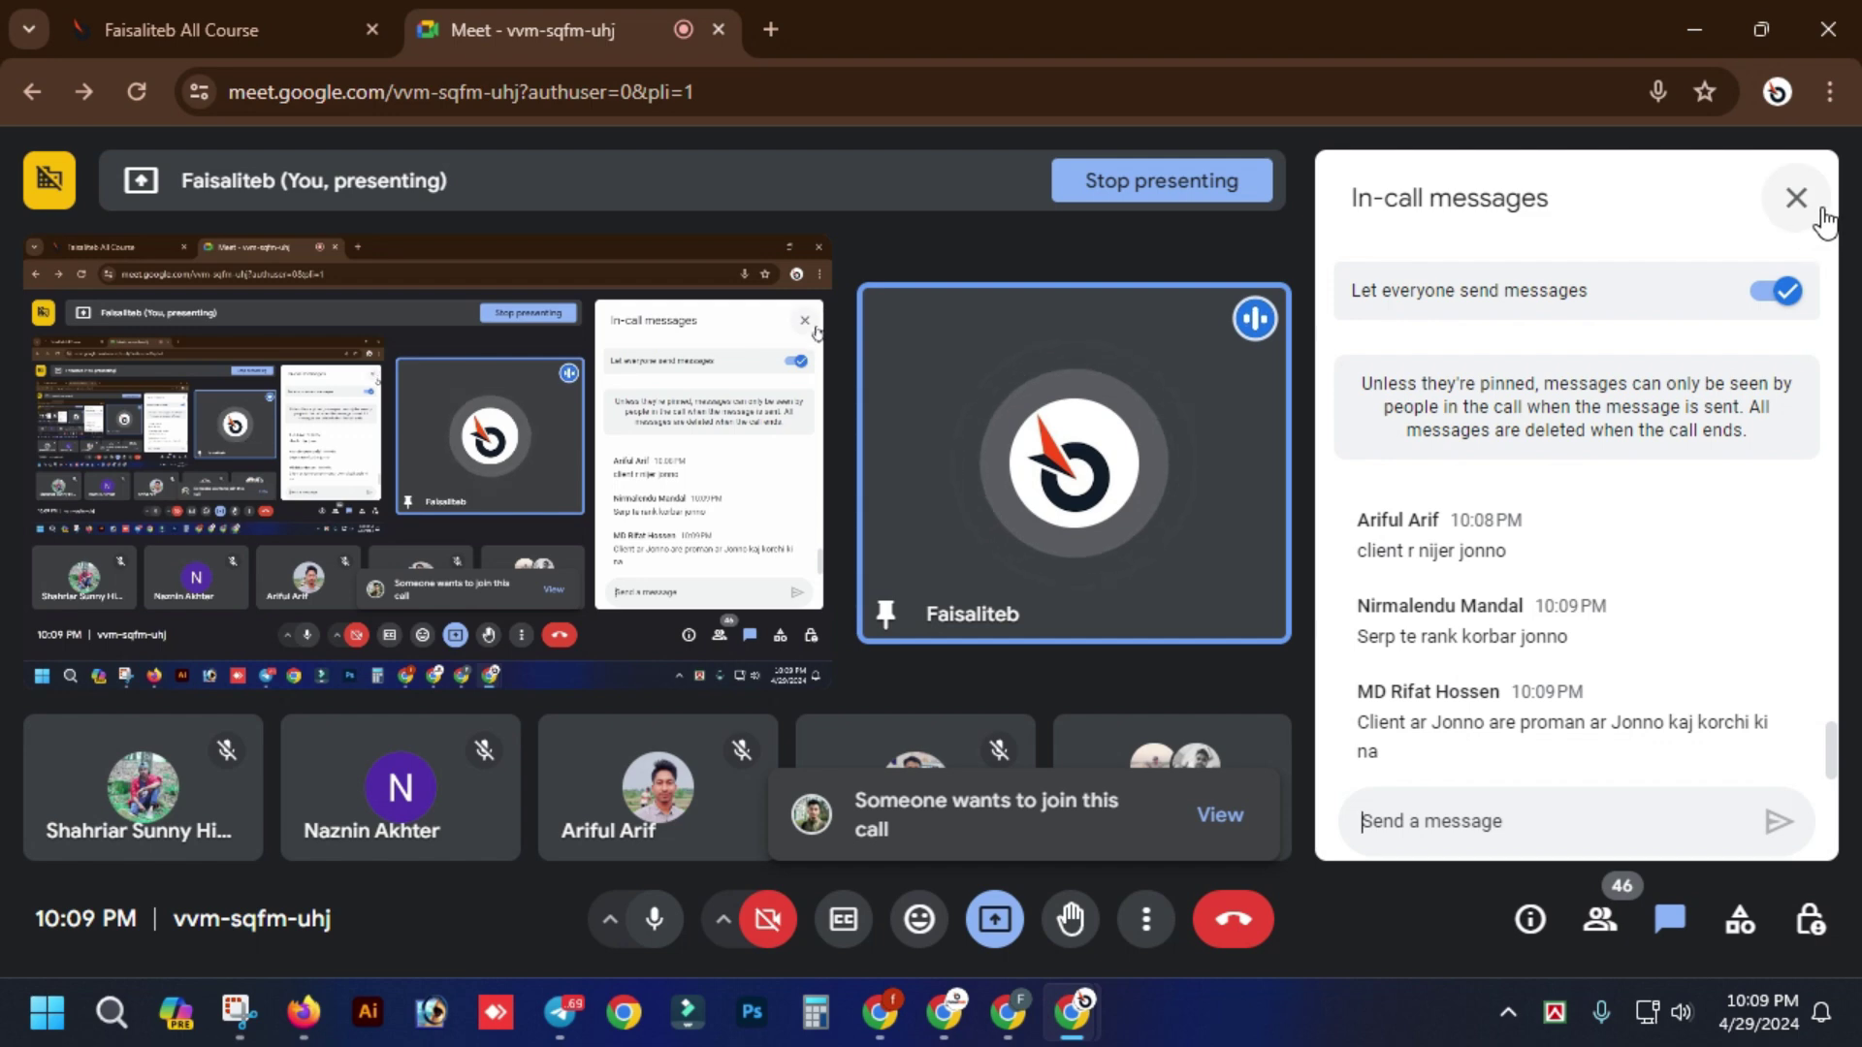
# - Close the in-call messages, then admit everyone waiting to join the call and close the participant list
pyautogui.click(1797, 198)
pyautogui.moveTo(1563, 477)
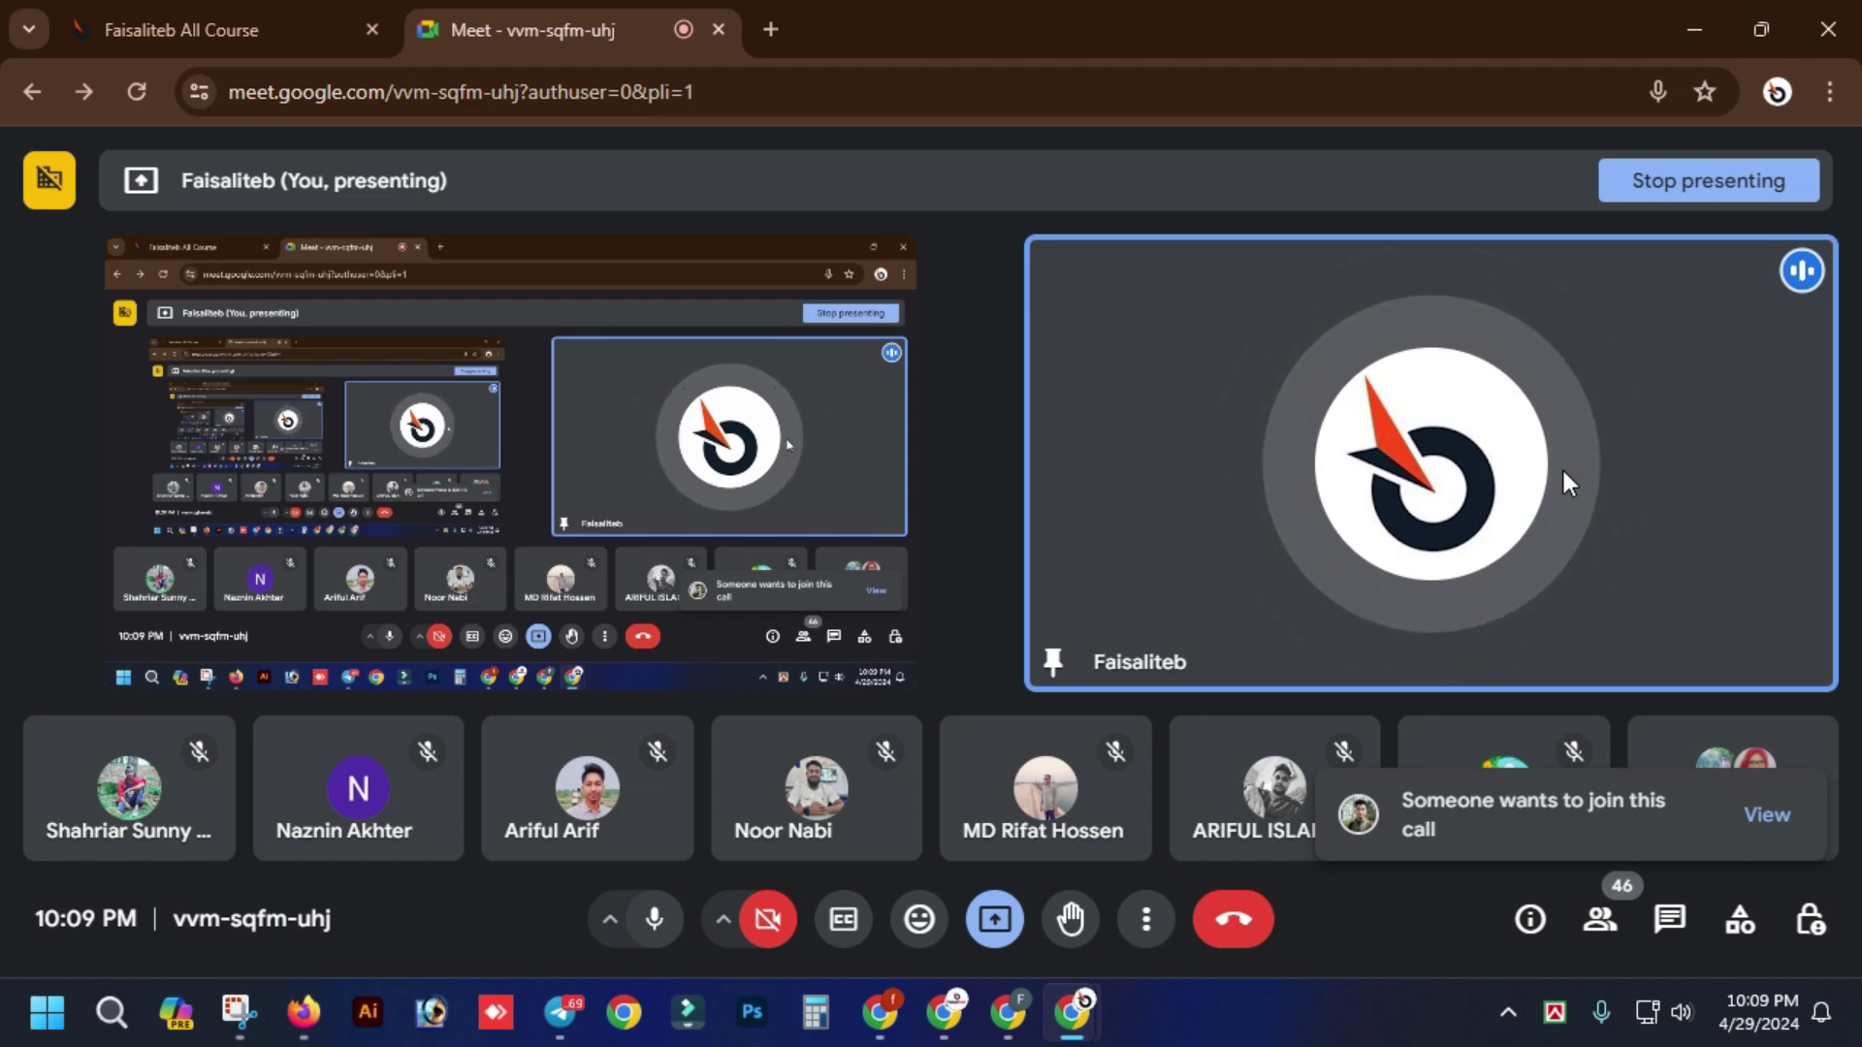
pyautogui.click(1774, 813)
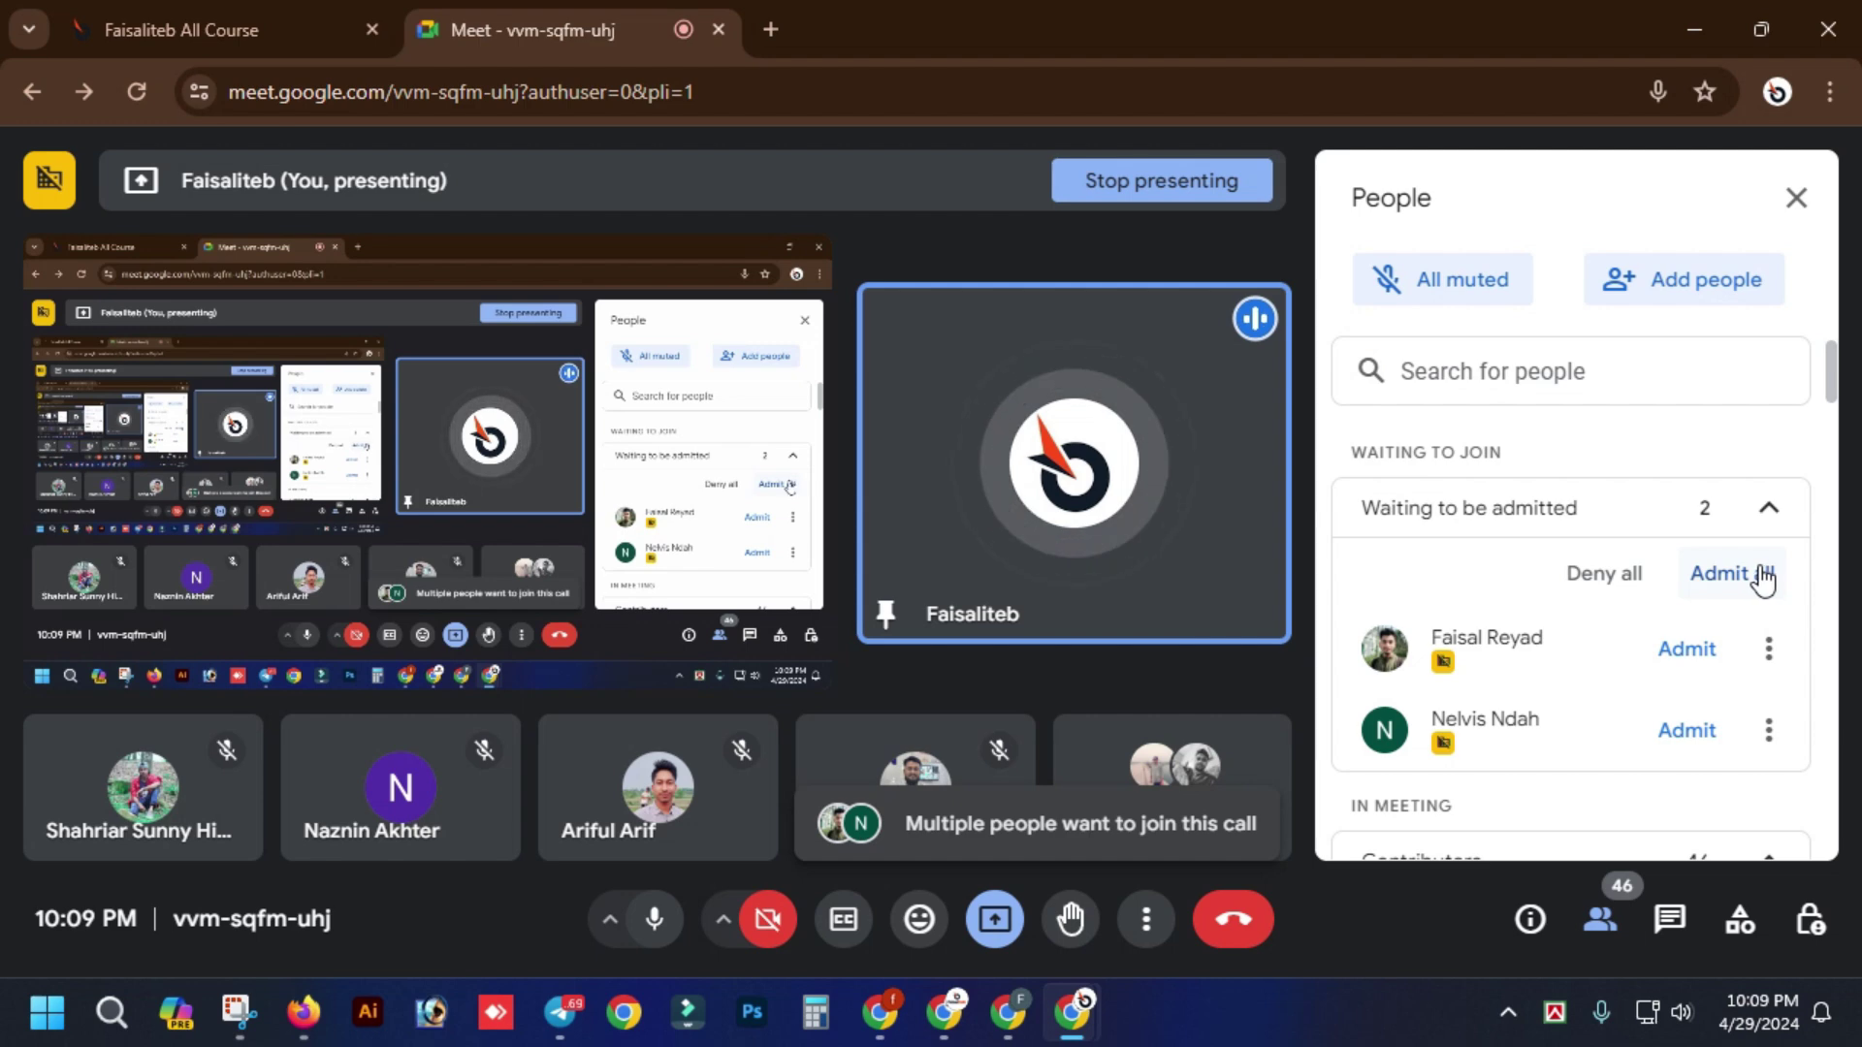
pyautogui.click(1763, 579)
pyautogui.click(1106, 628)
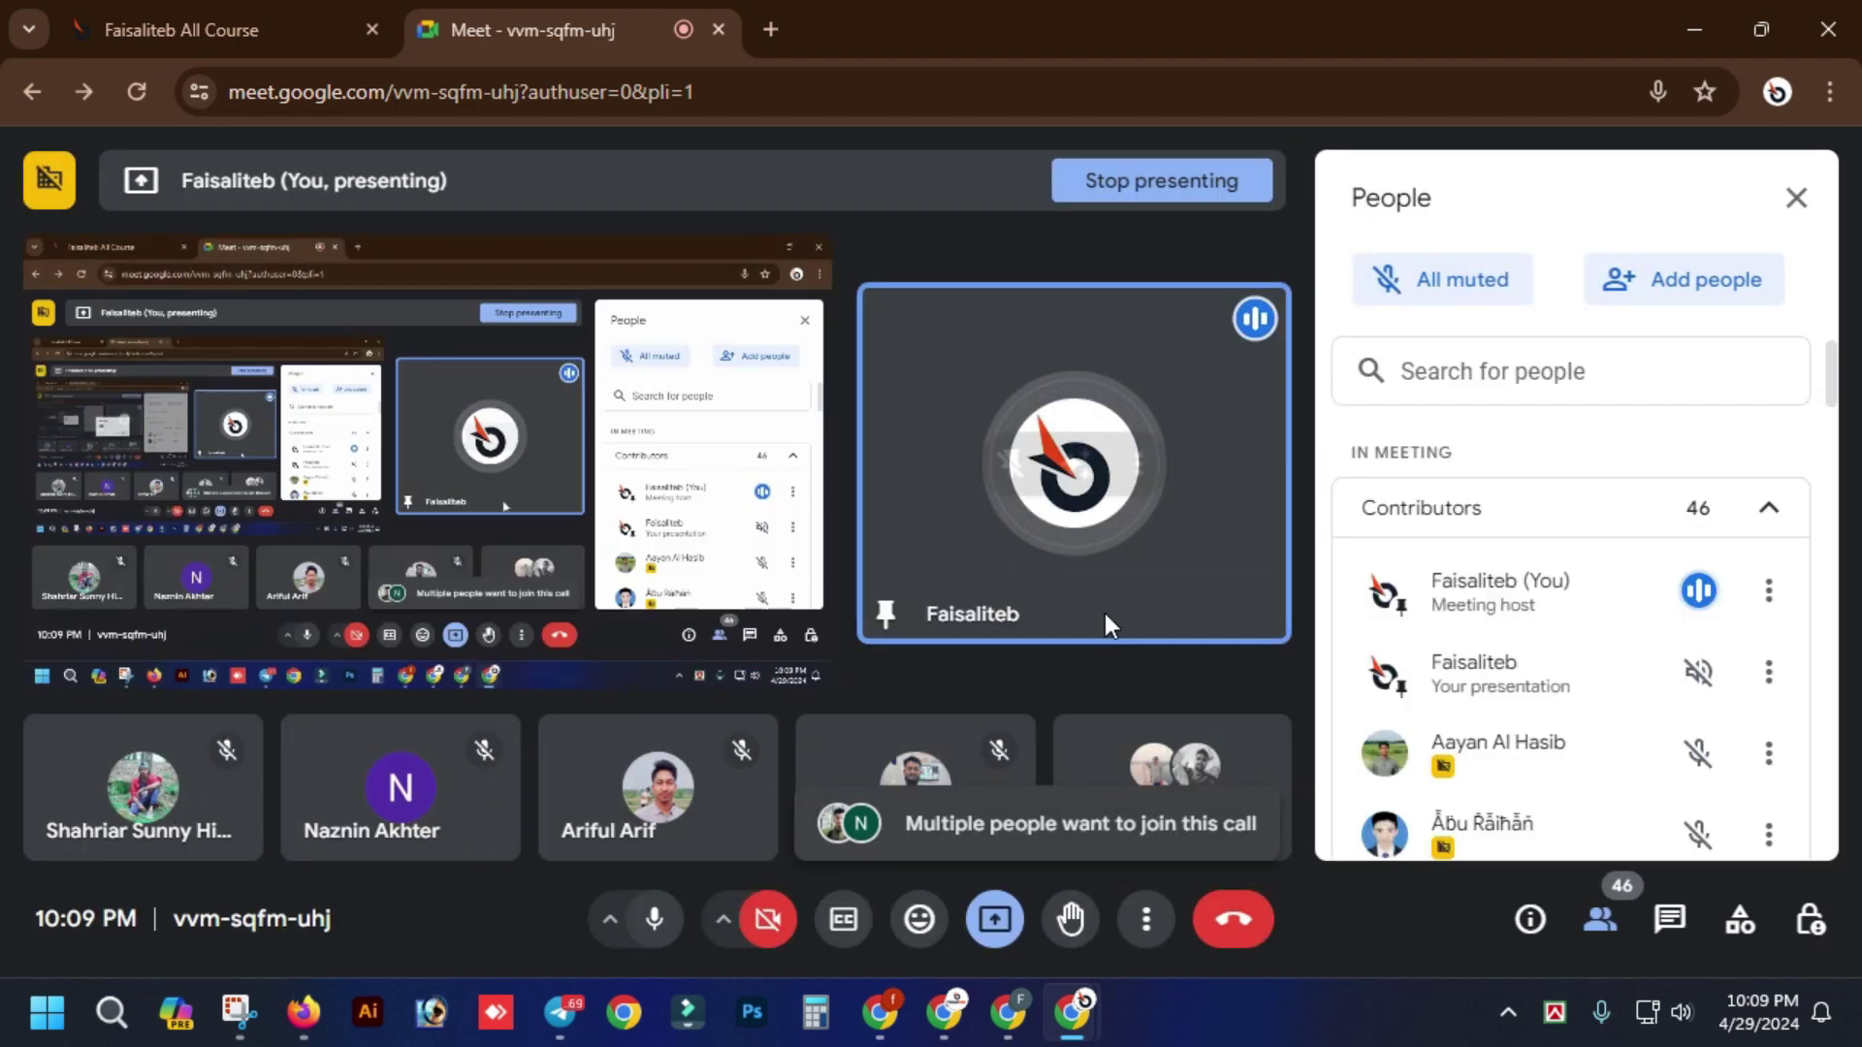
pyautogui.click(1796, 197)
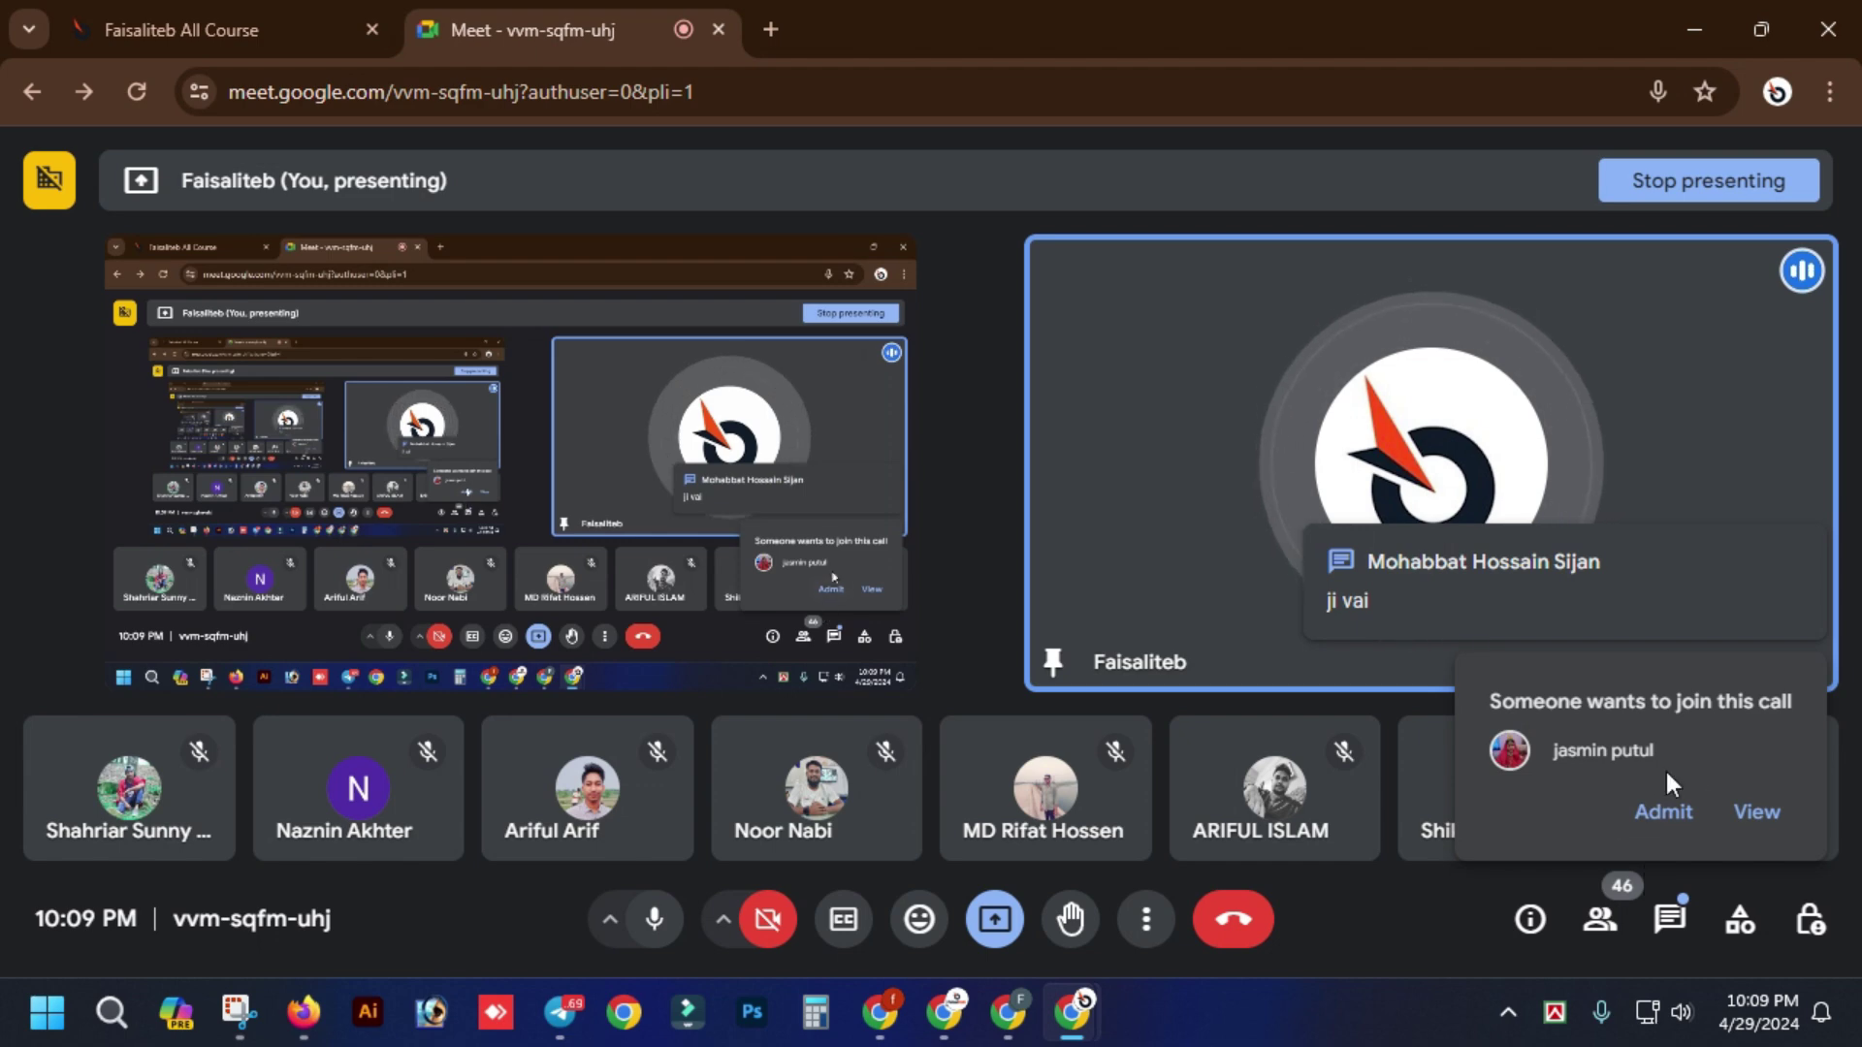
# - Admit the next two participants who individually ask to join the call
pyautogui.click(1654, 812)
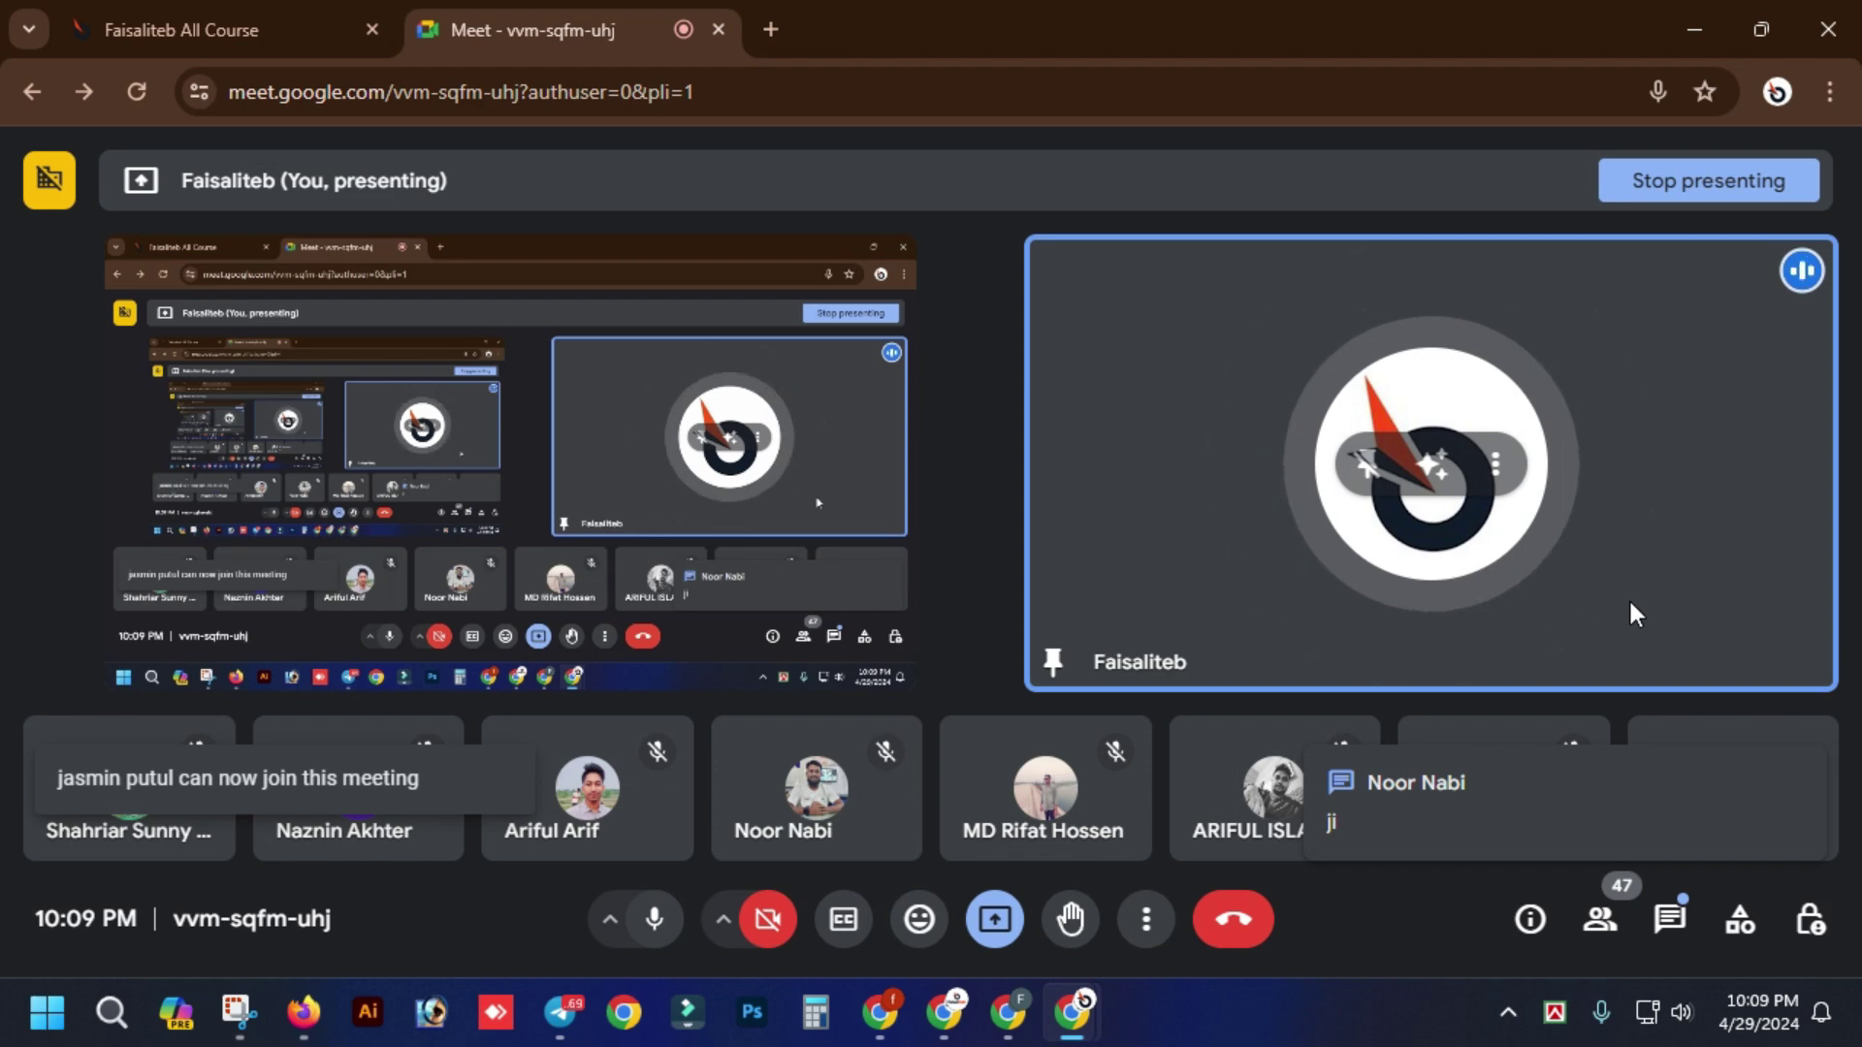
pyautogui.click(1076, 1017)
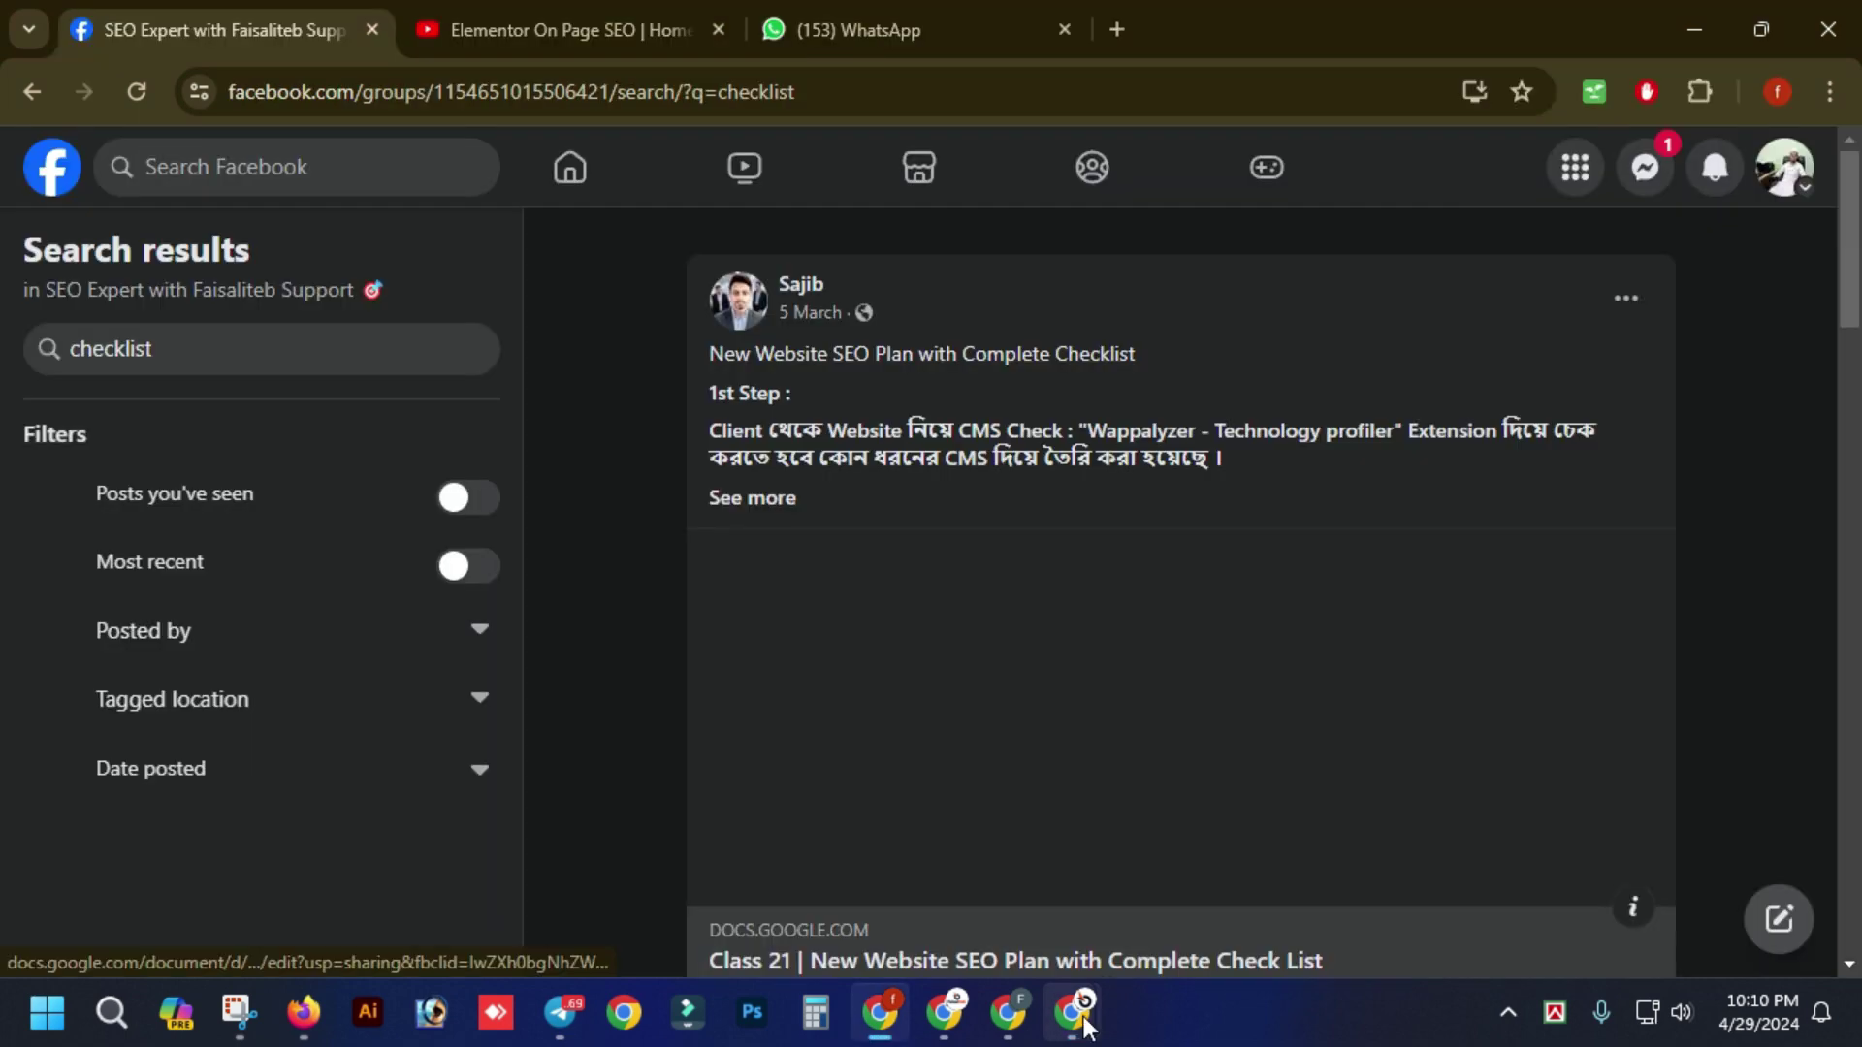
pyautogui.moveTo(1084, 1023)
pyautogui.click(981, 901)
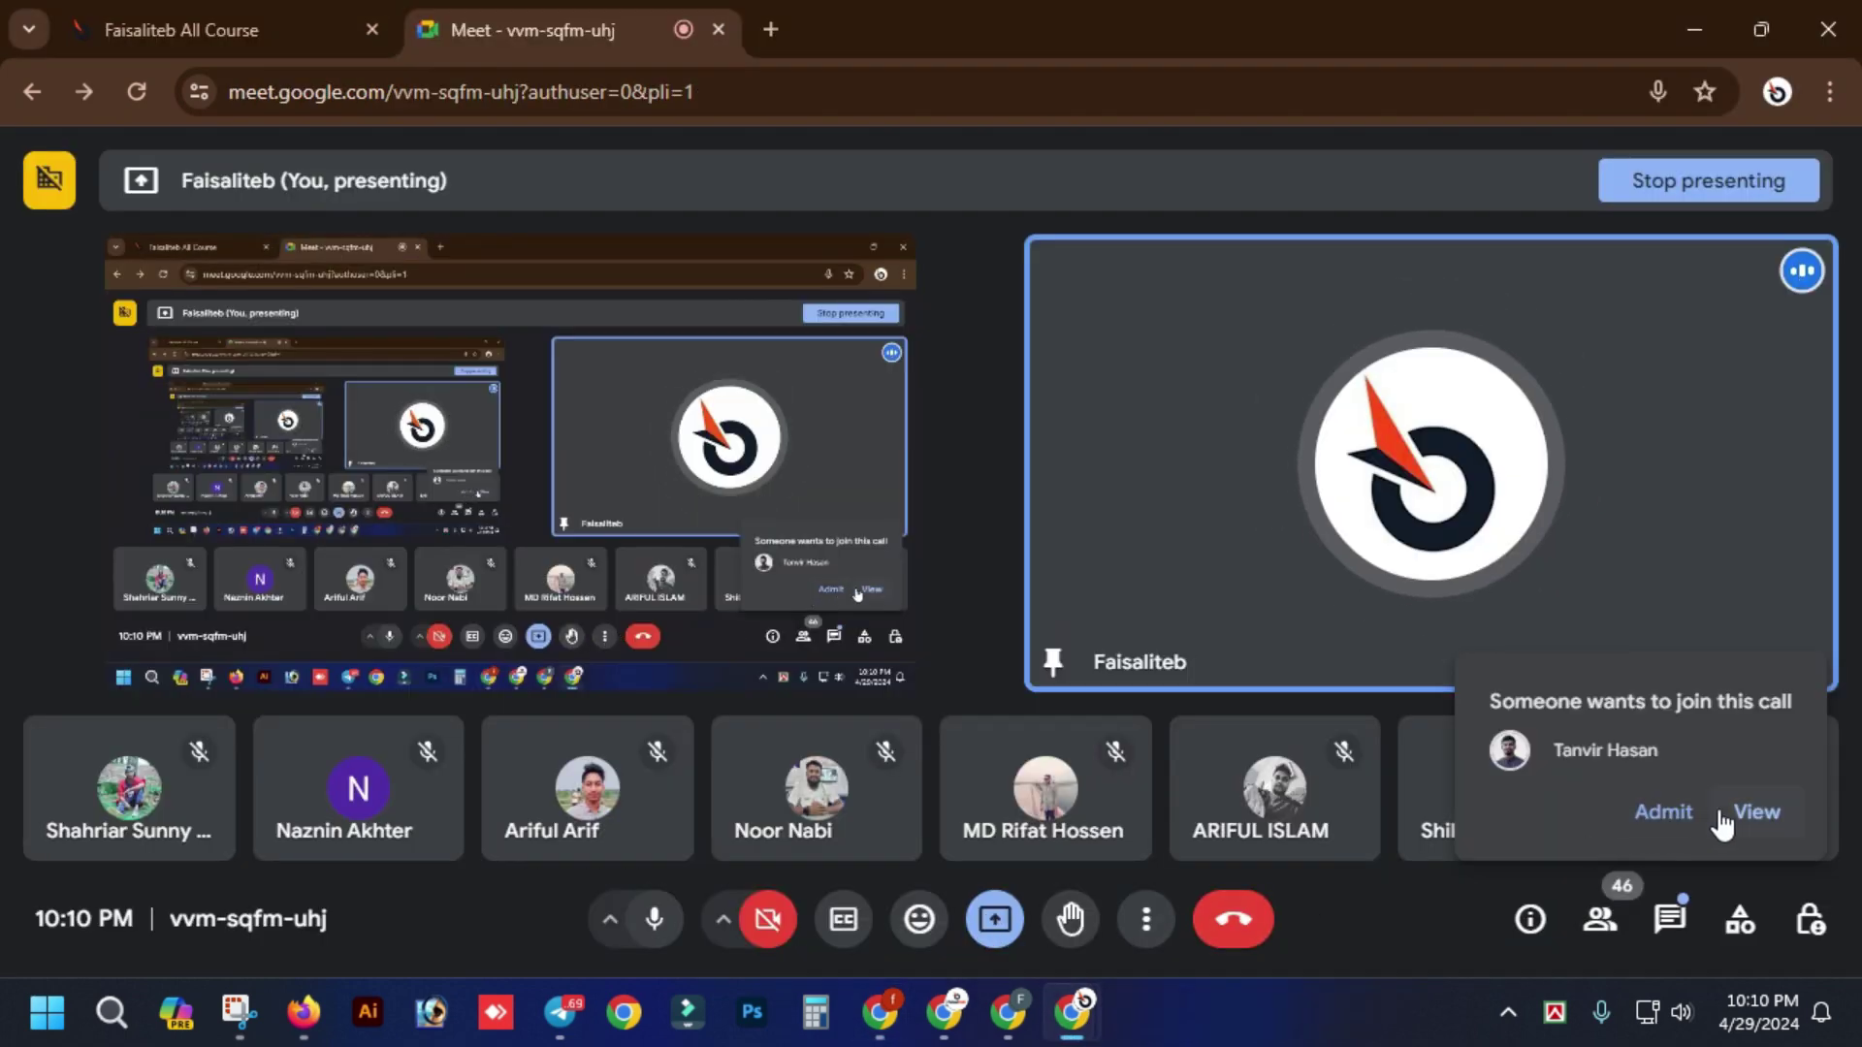
pyautogui.click(1664, 813)
# - Read the recent in-call messages, admit the participant asking to join, and close the chat
pyautogui.click(1664, 926)
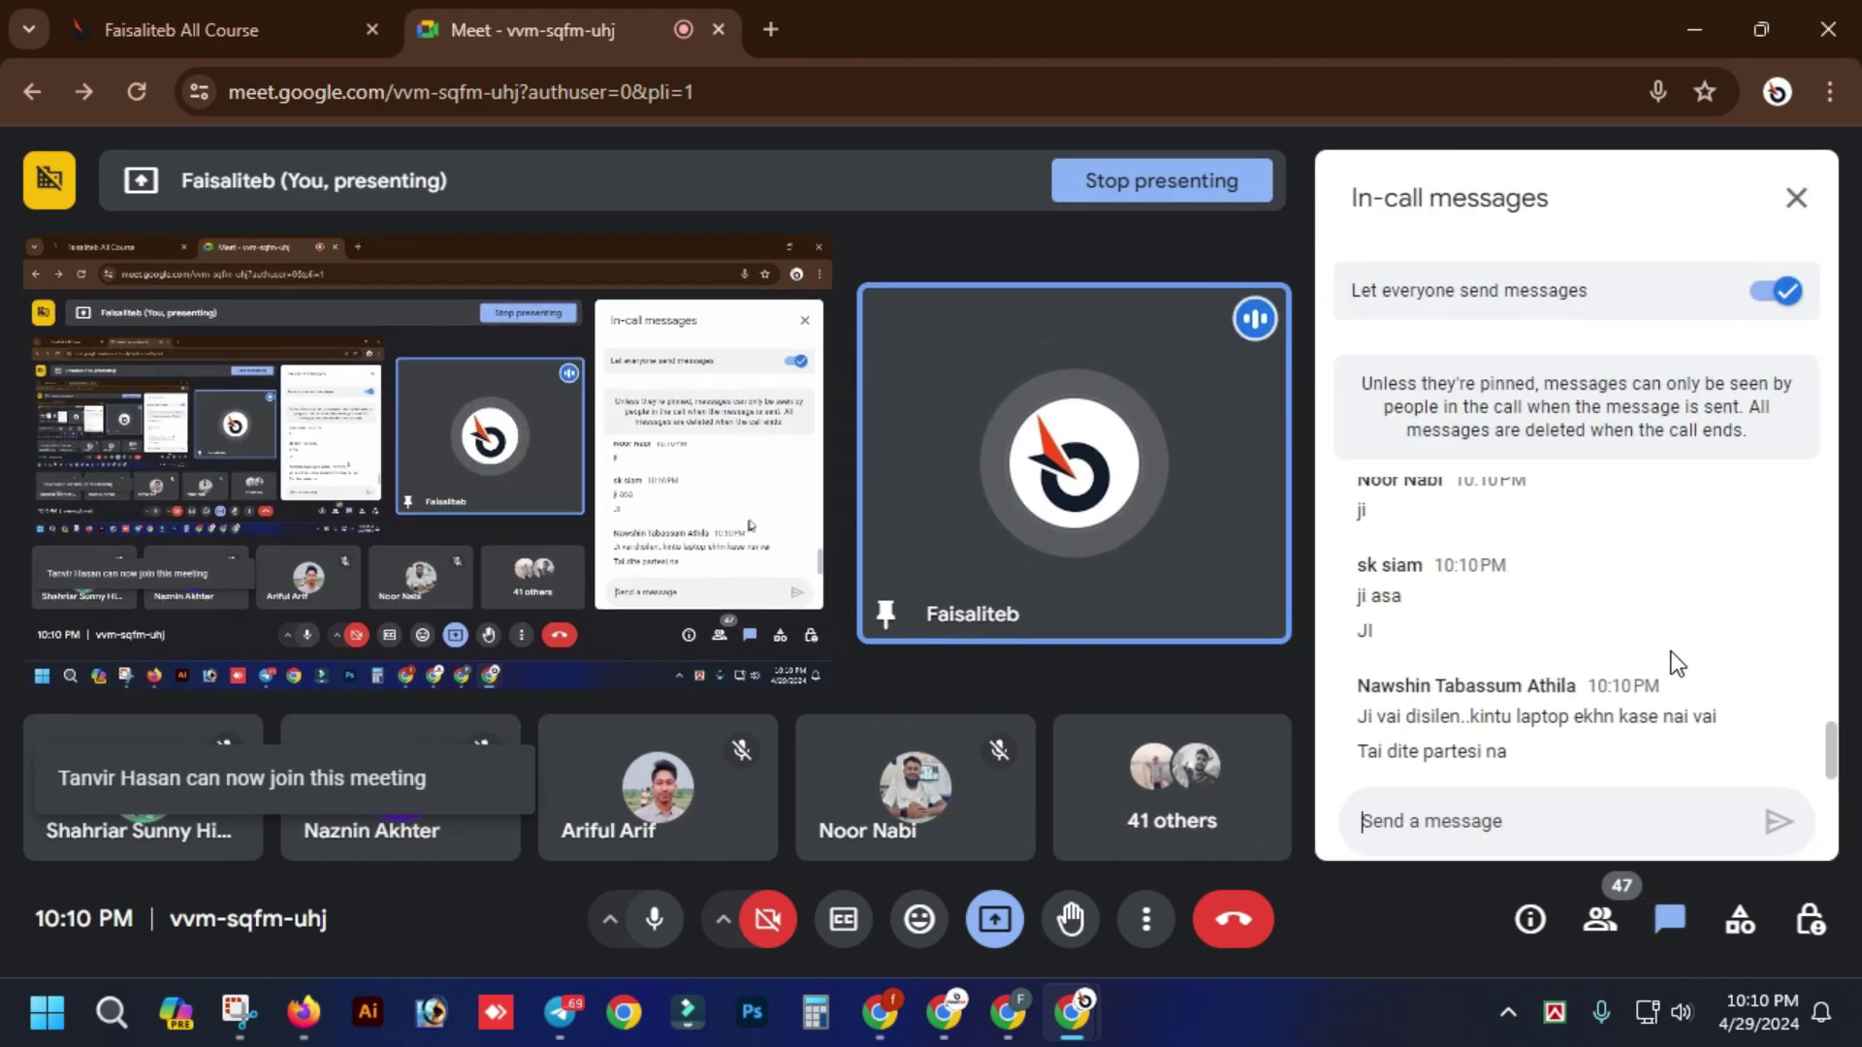
pyautogui.scroll(10, 1670, 650)
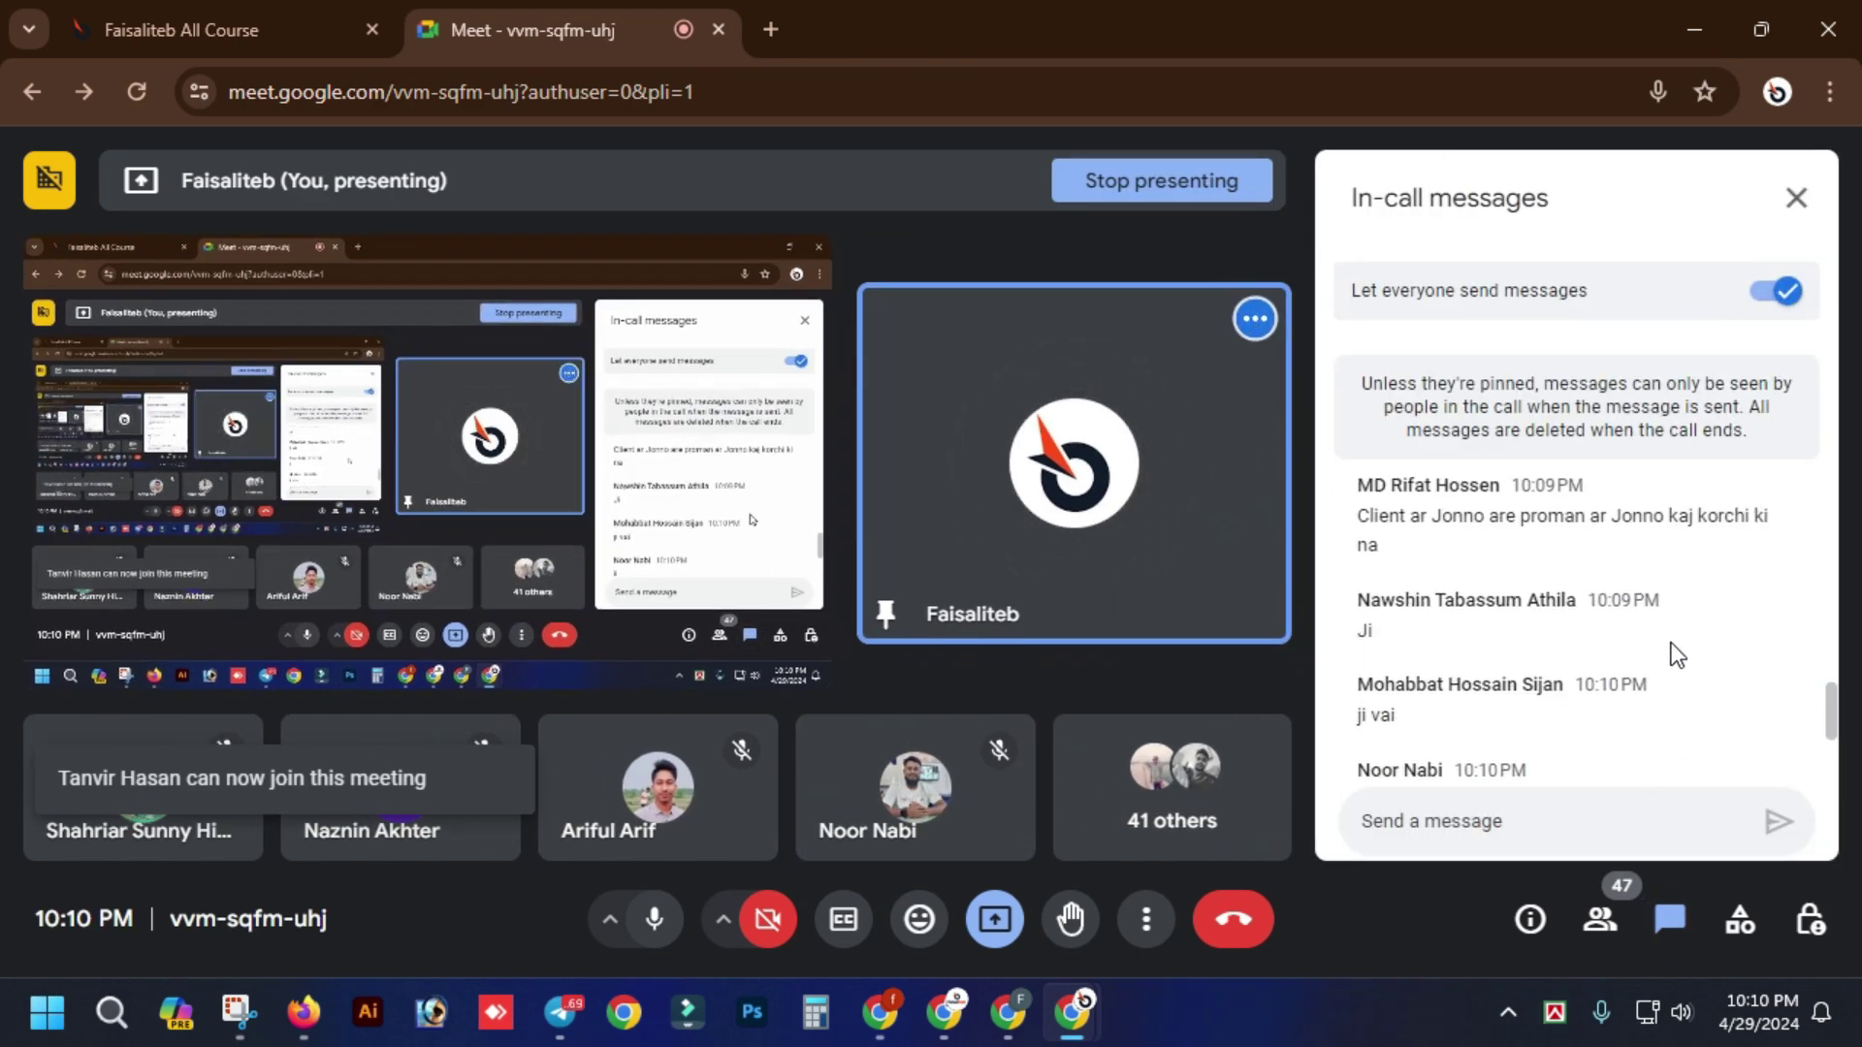
pyautogui.scroll(-15, 1653, 635)
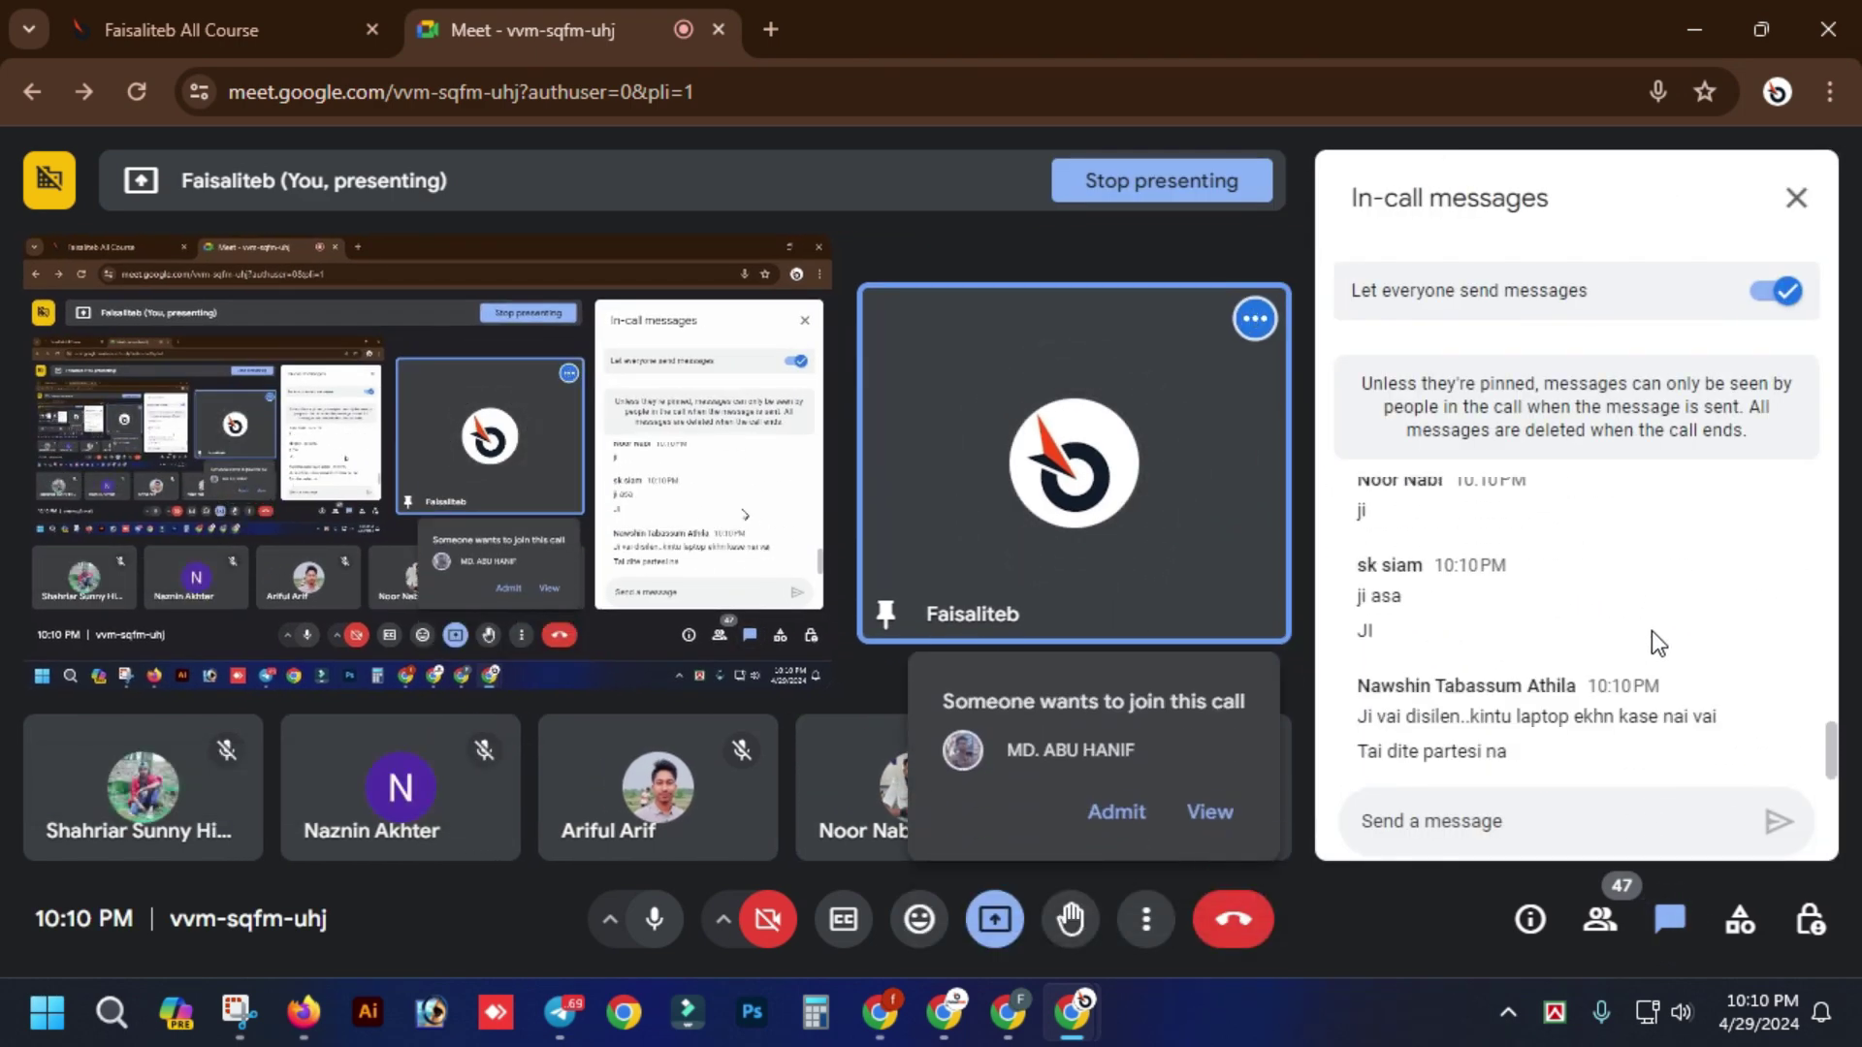
pyautogui.click(1116, 813)
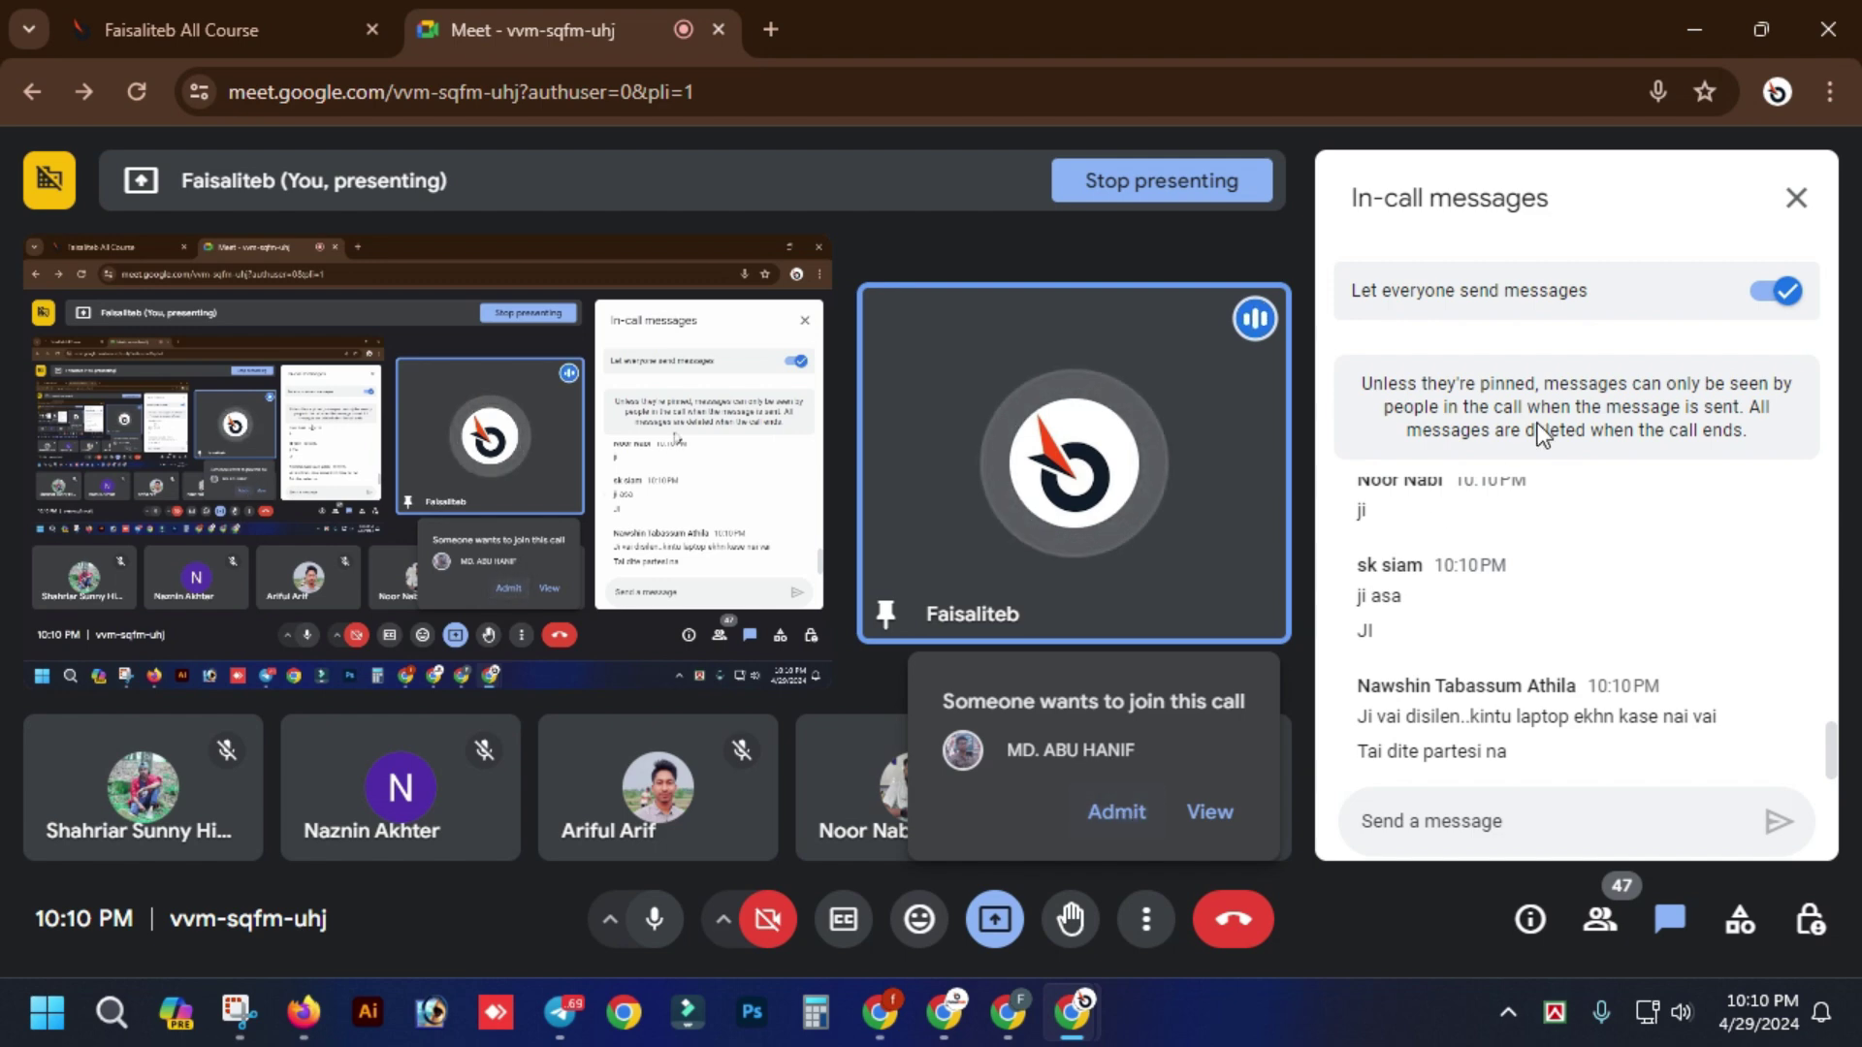
pyautogui.click(1796, 197)
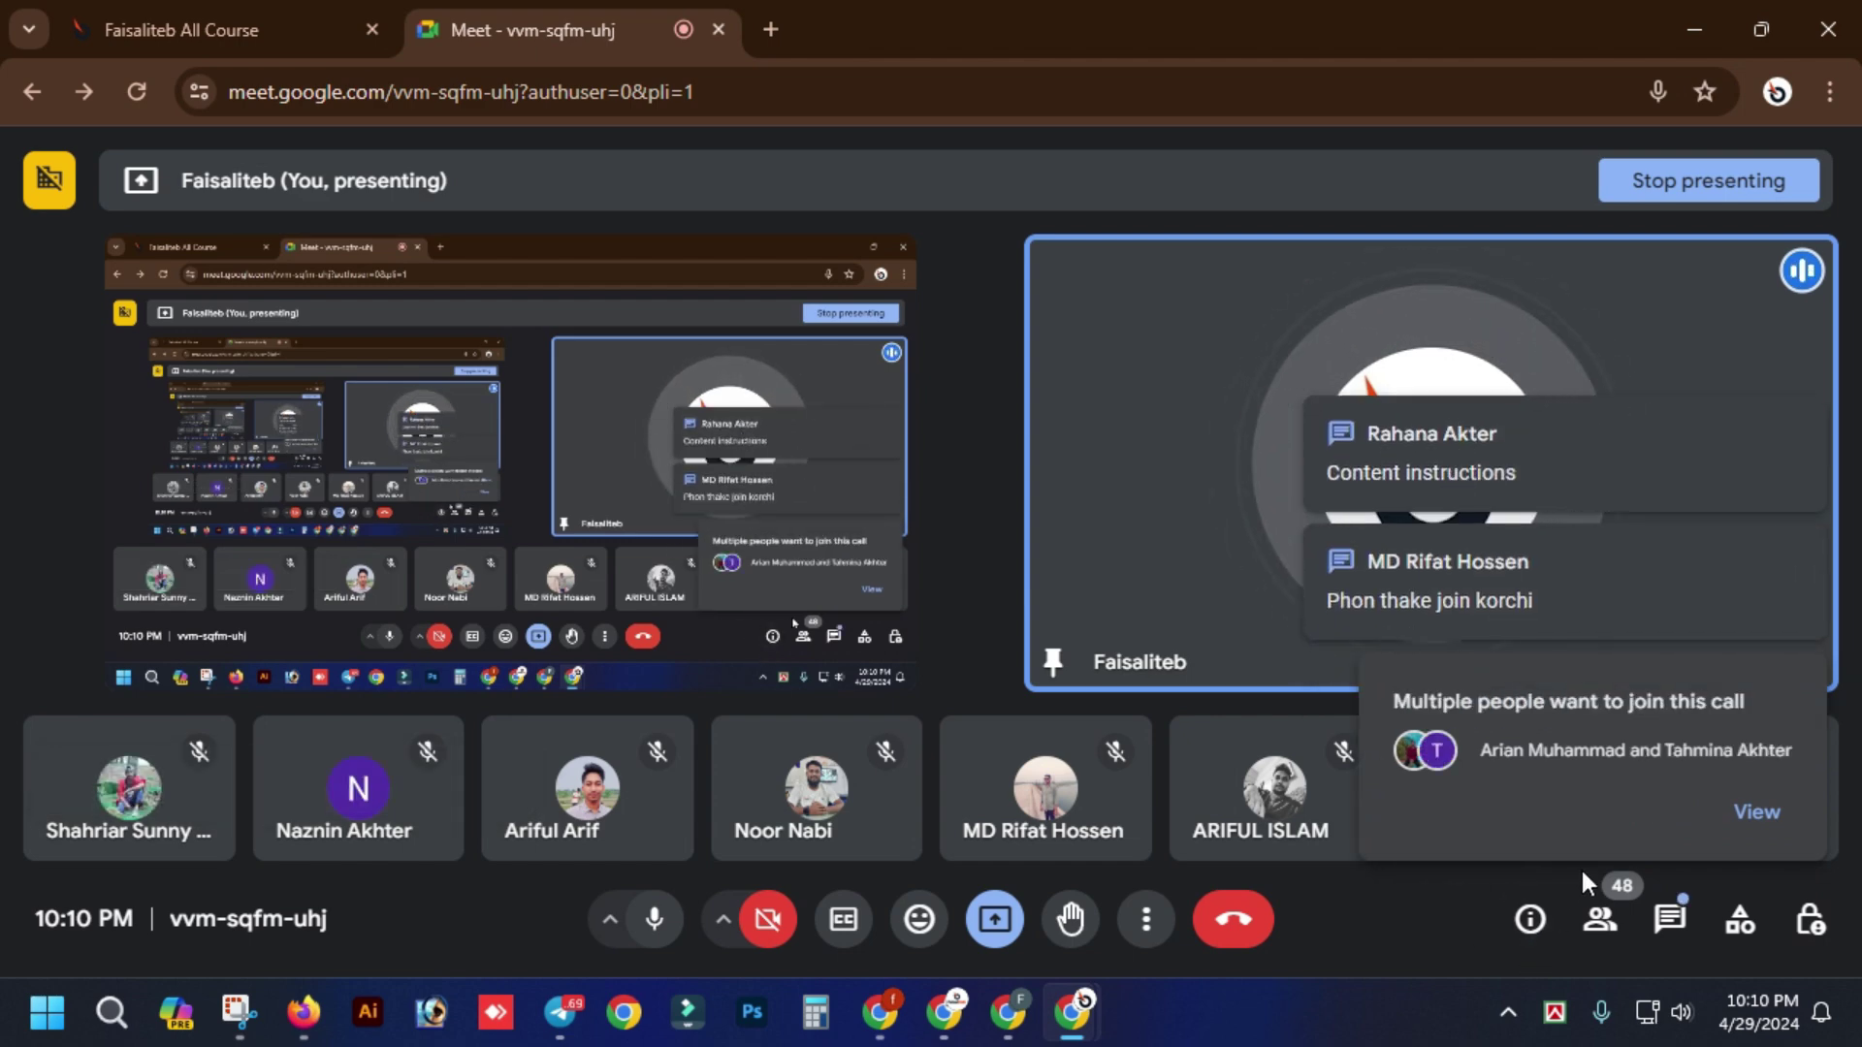
# - Admit both people waiting to join from the participant list, one by one, and close the list
pyautogui.click(1784, 820)
pyautogui.click(1686, 730)
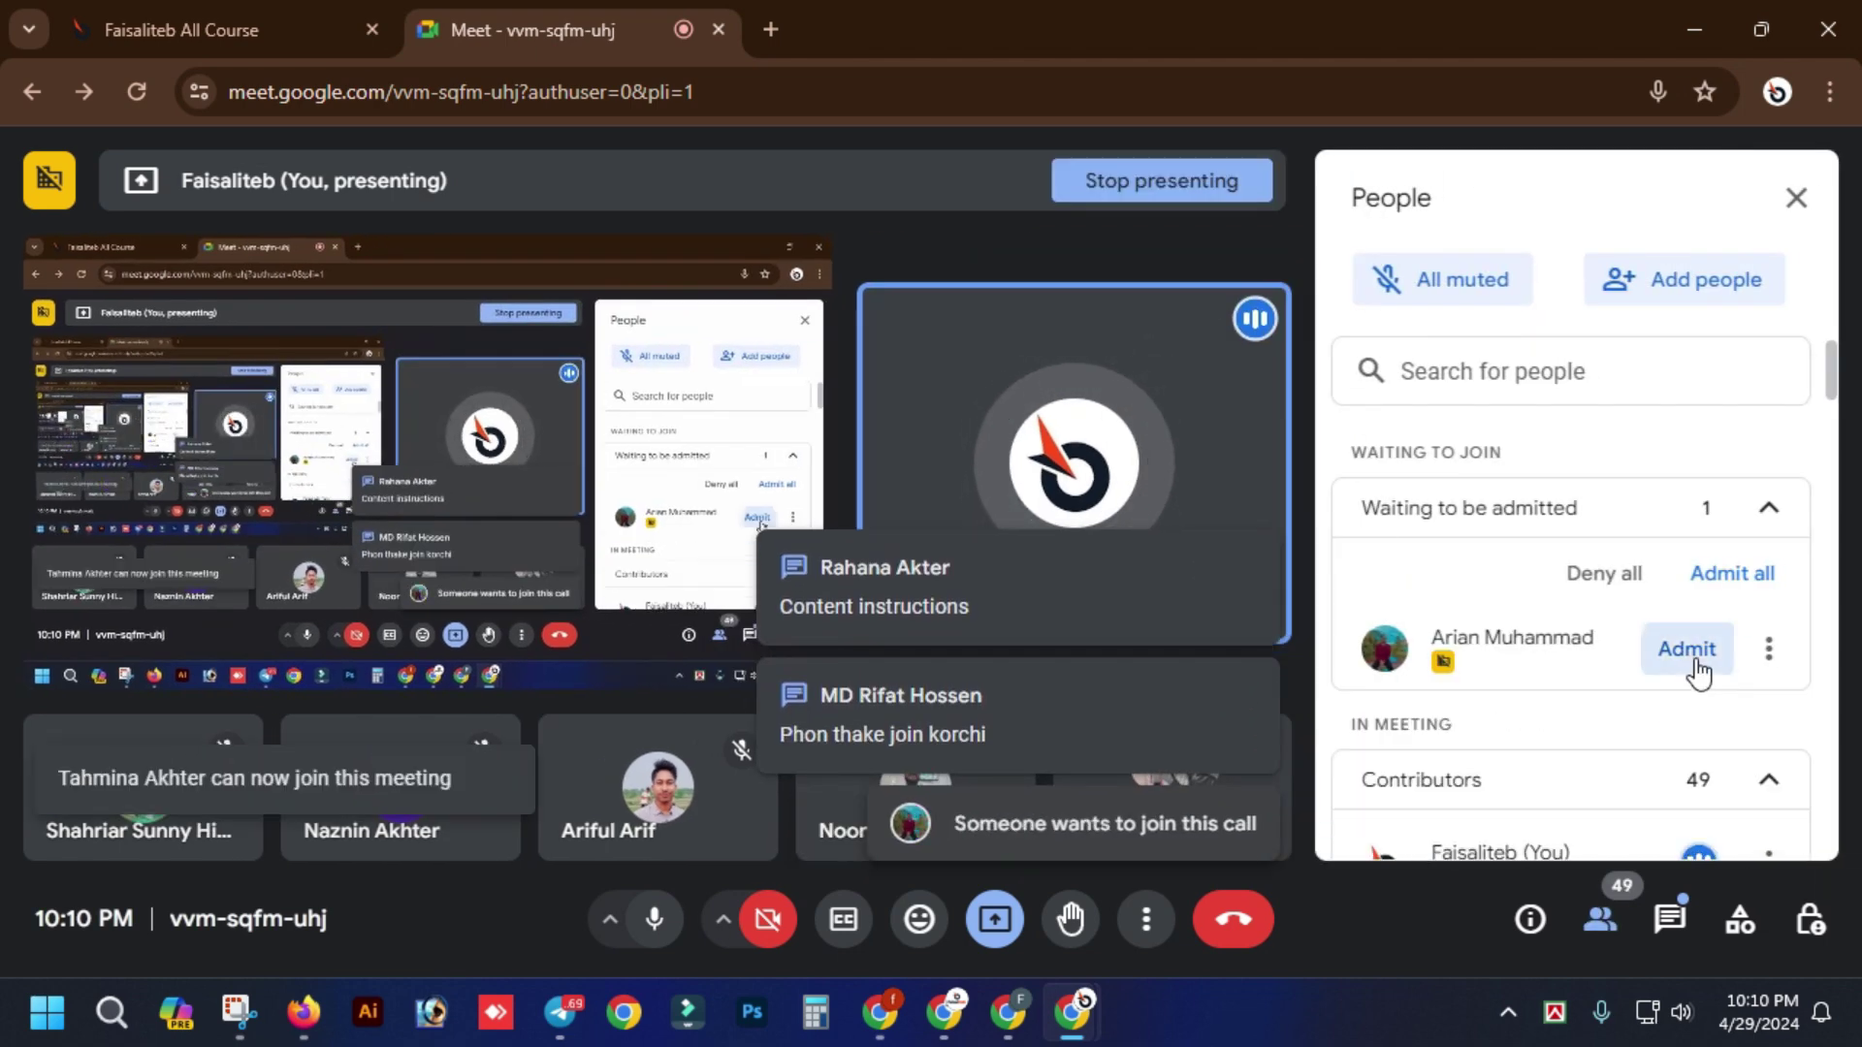
pyautogui.click(1687, 648)
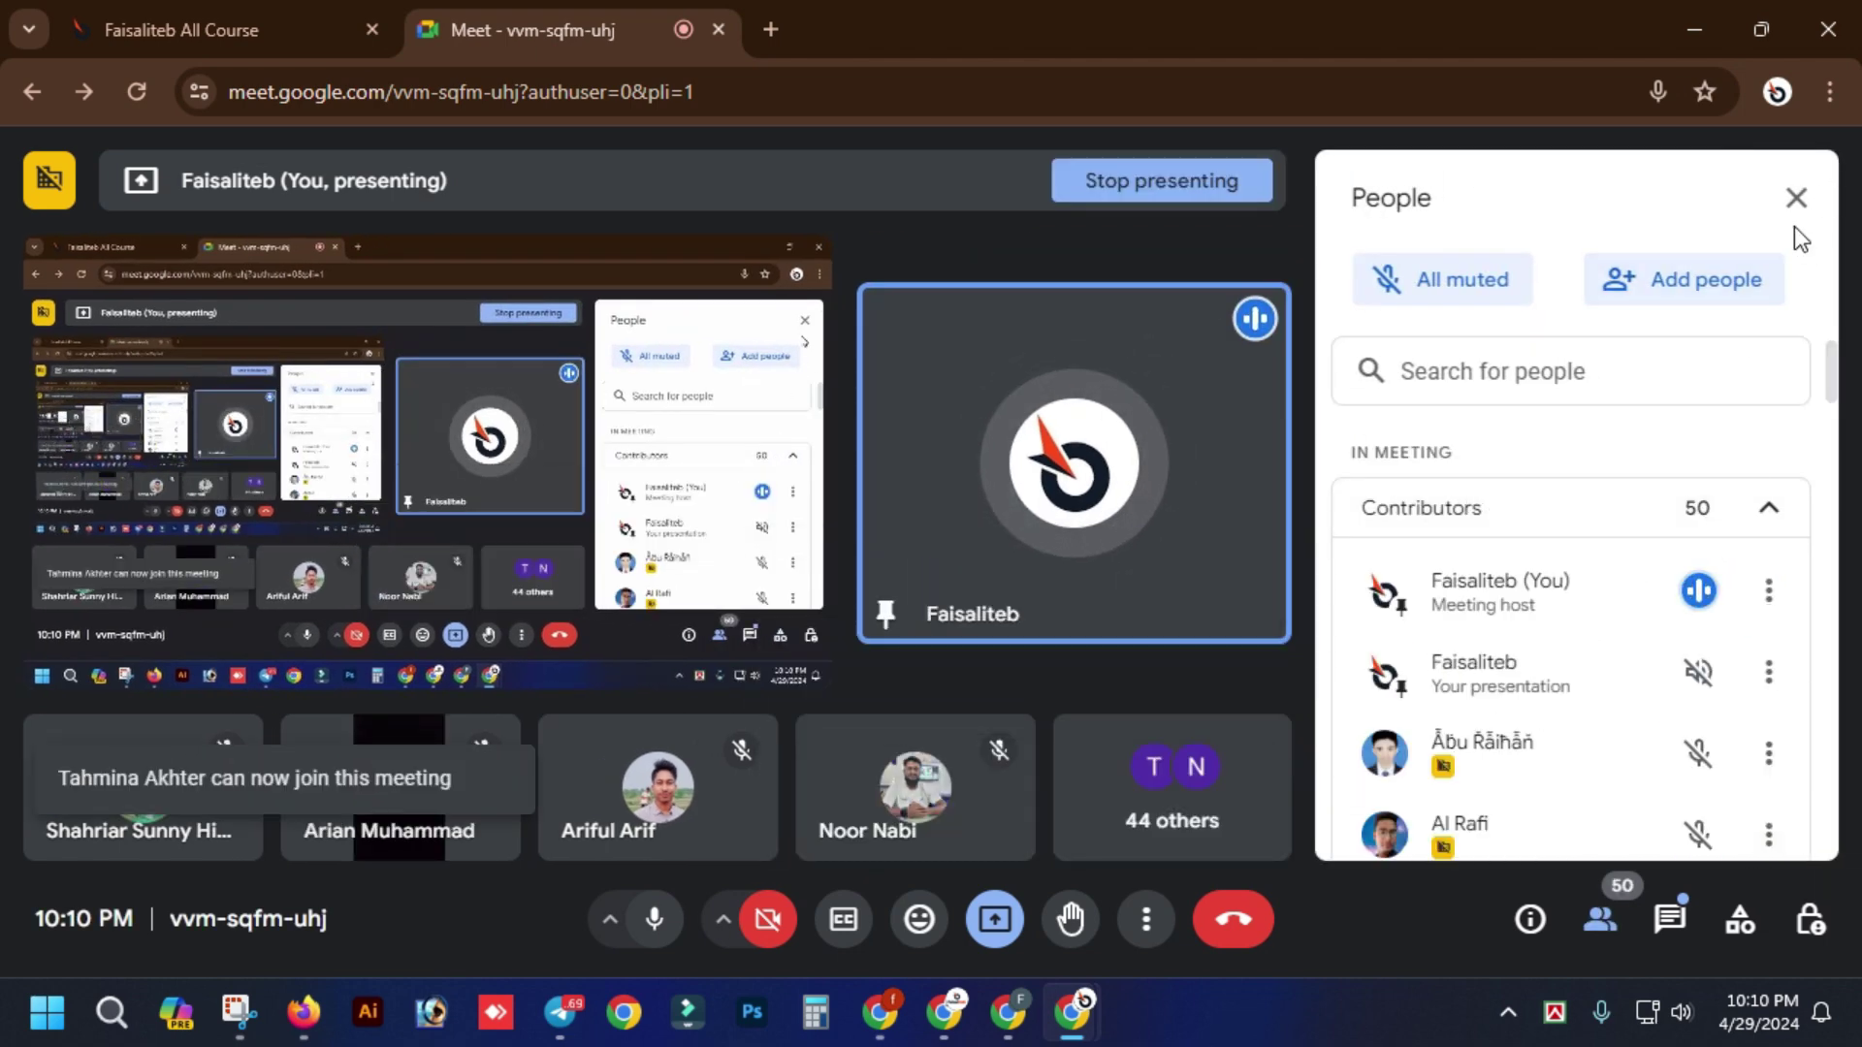
pyautogui.click(1796, 197)
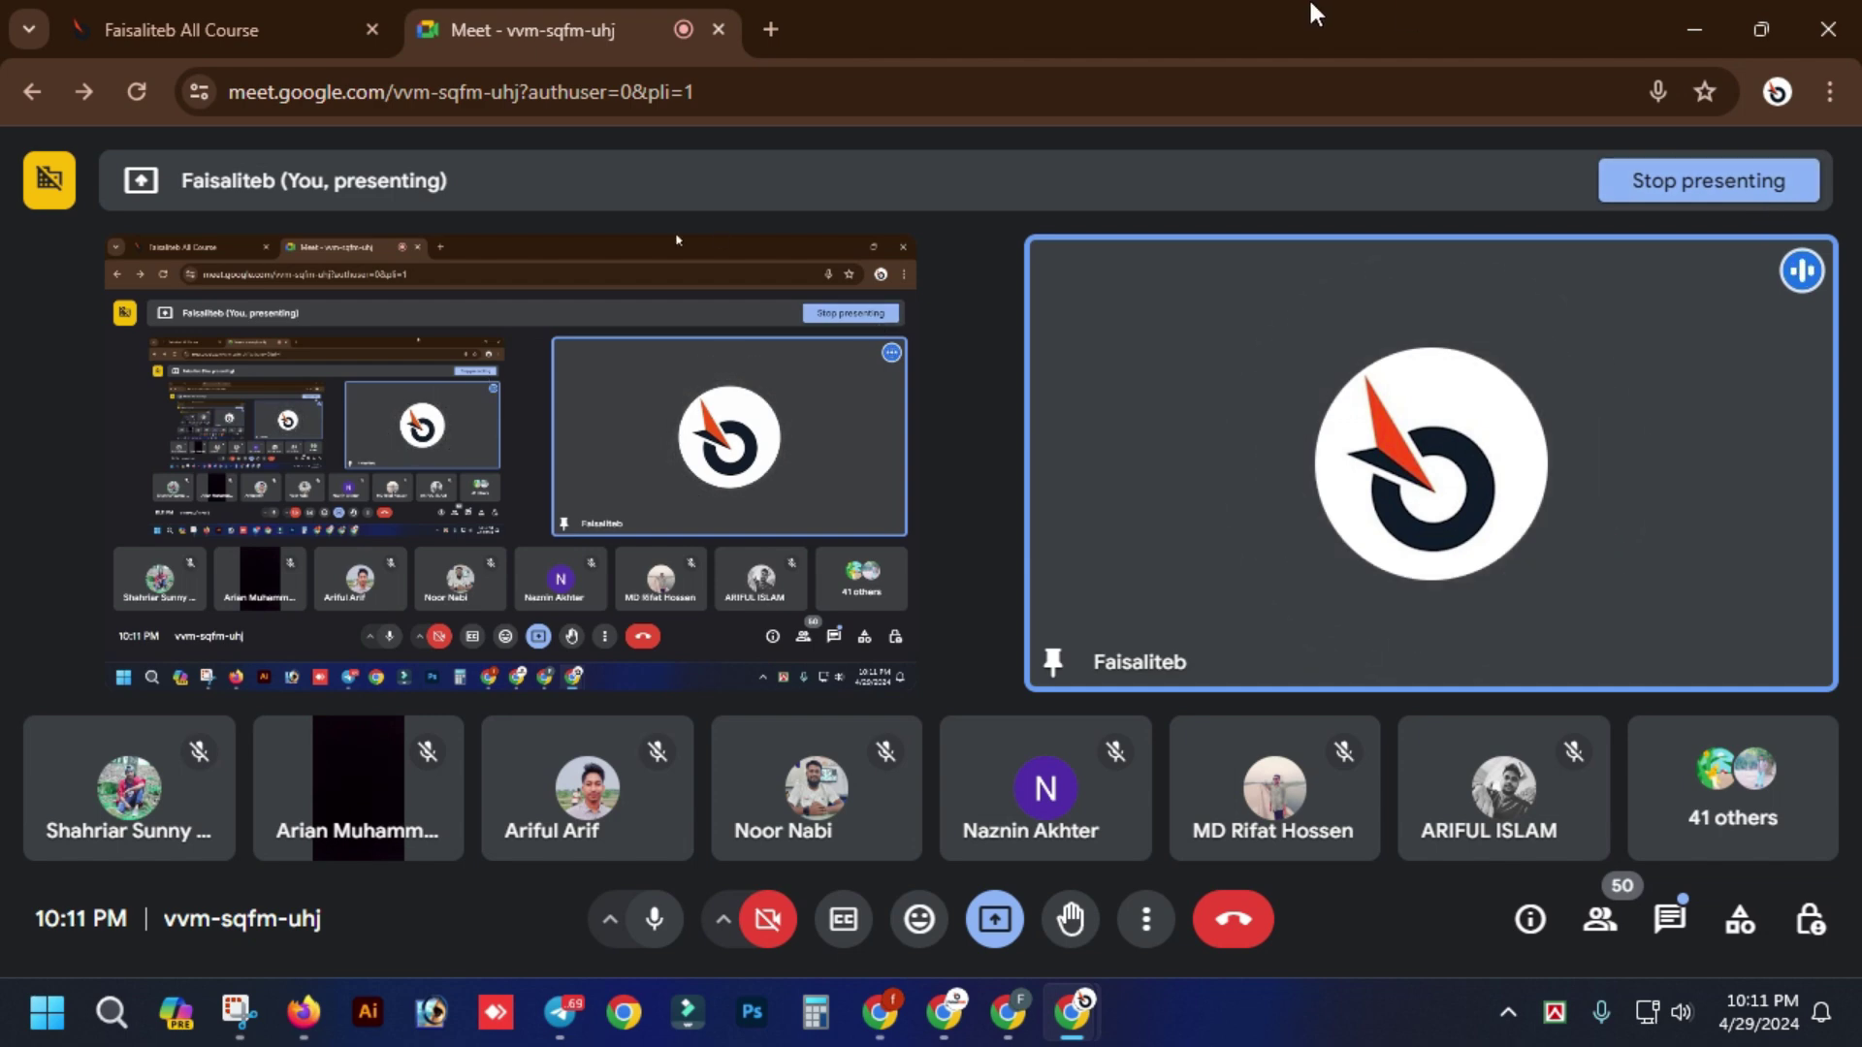
# - Switch to the Chrome window with the empty new tab and open sportsaccessoriestoday.com
pyautogui.moveTo(1004, 1022)
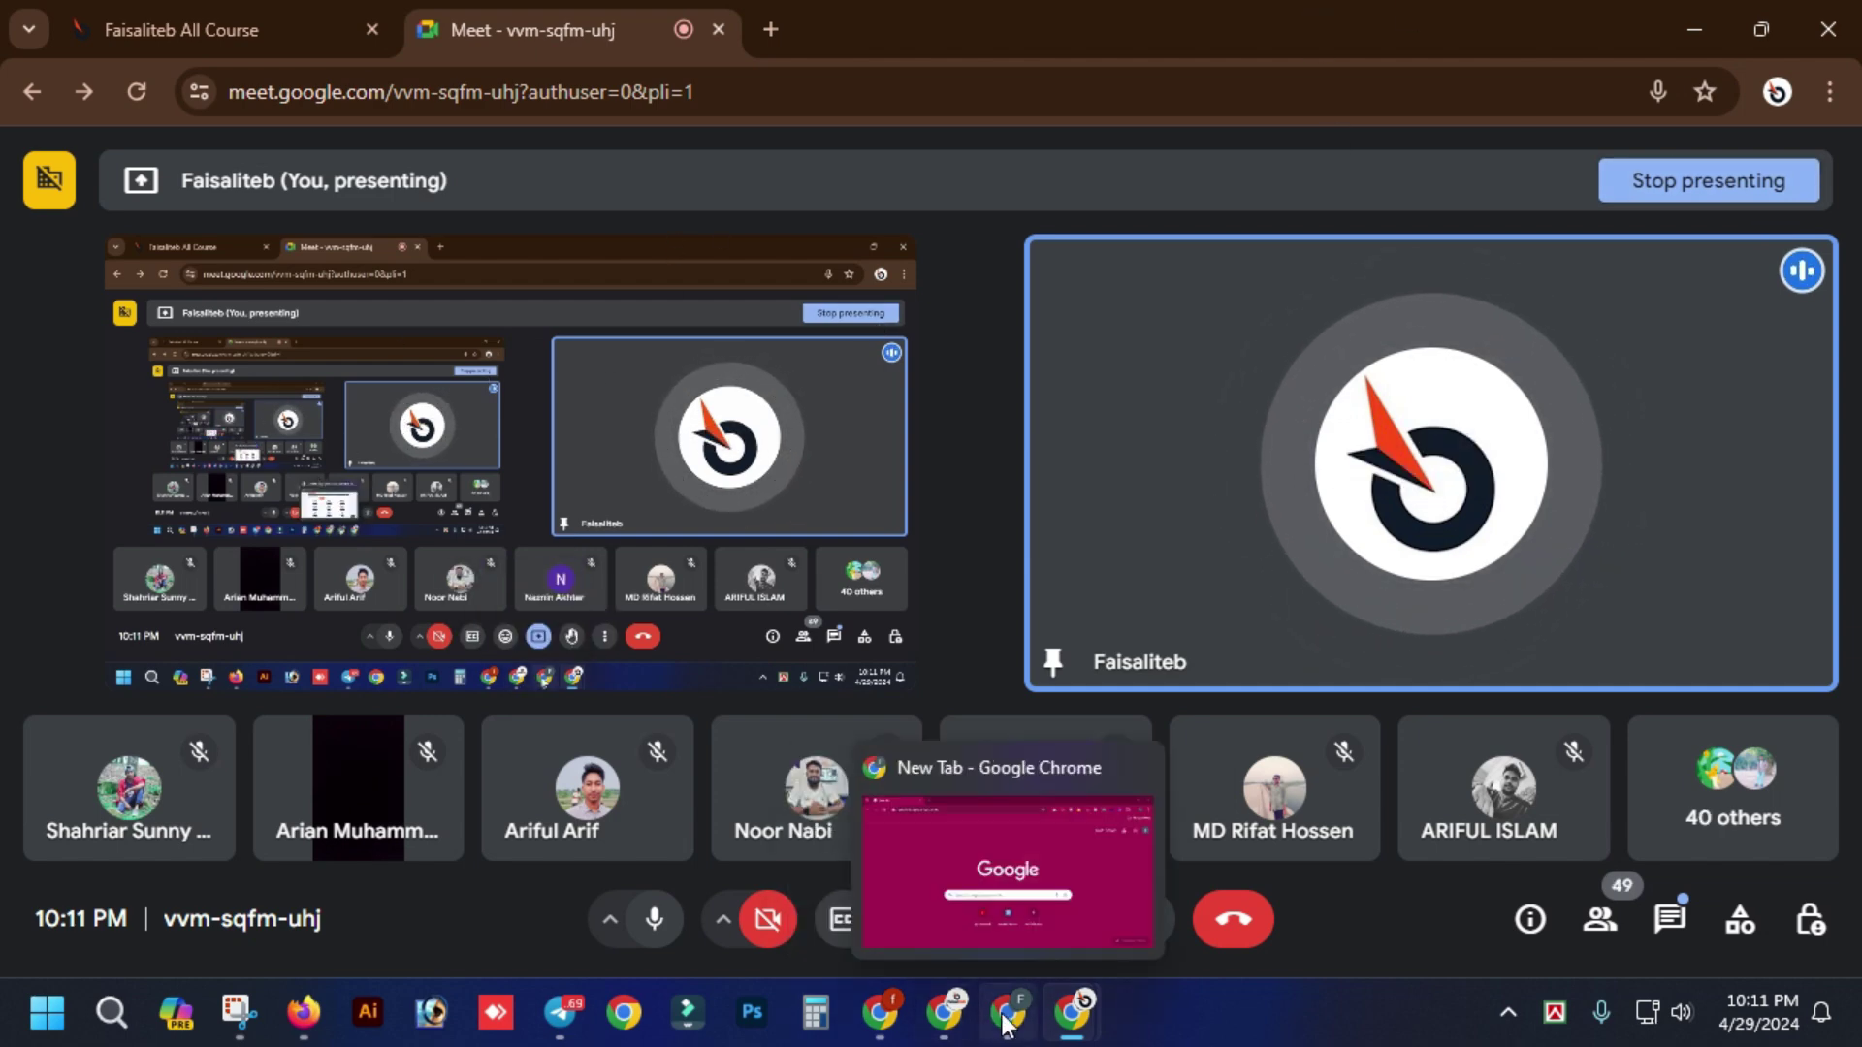
pyautogui.click(1002, 911)
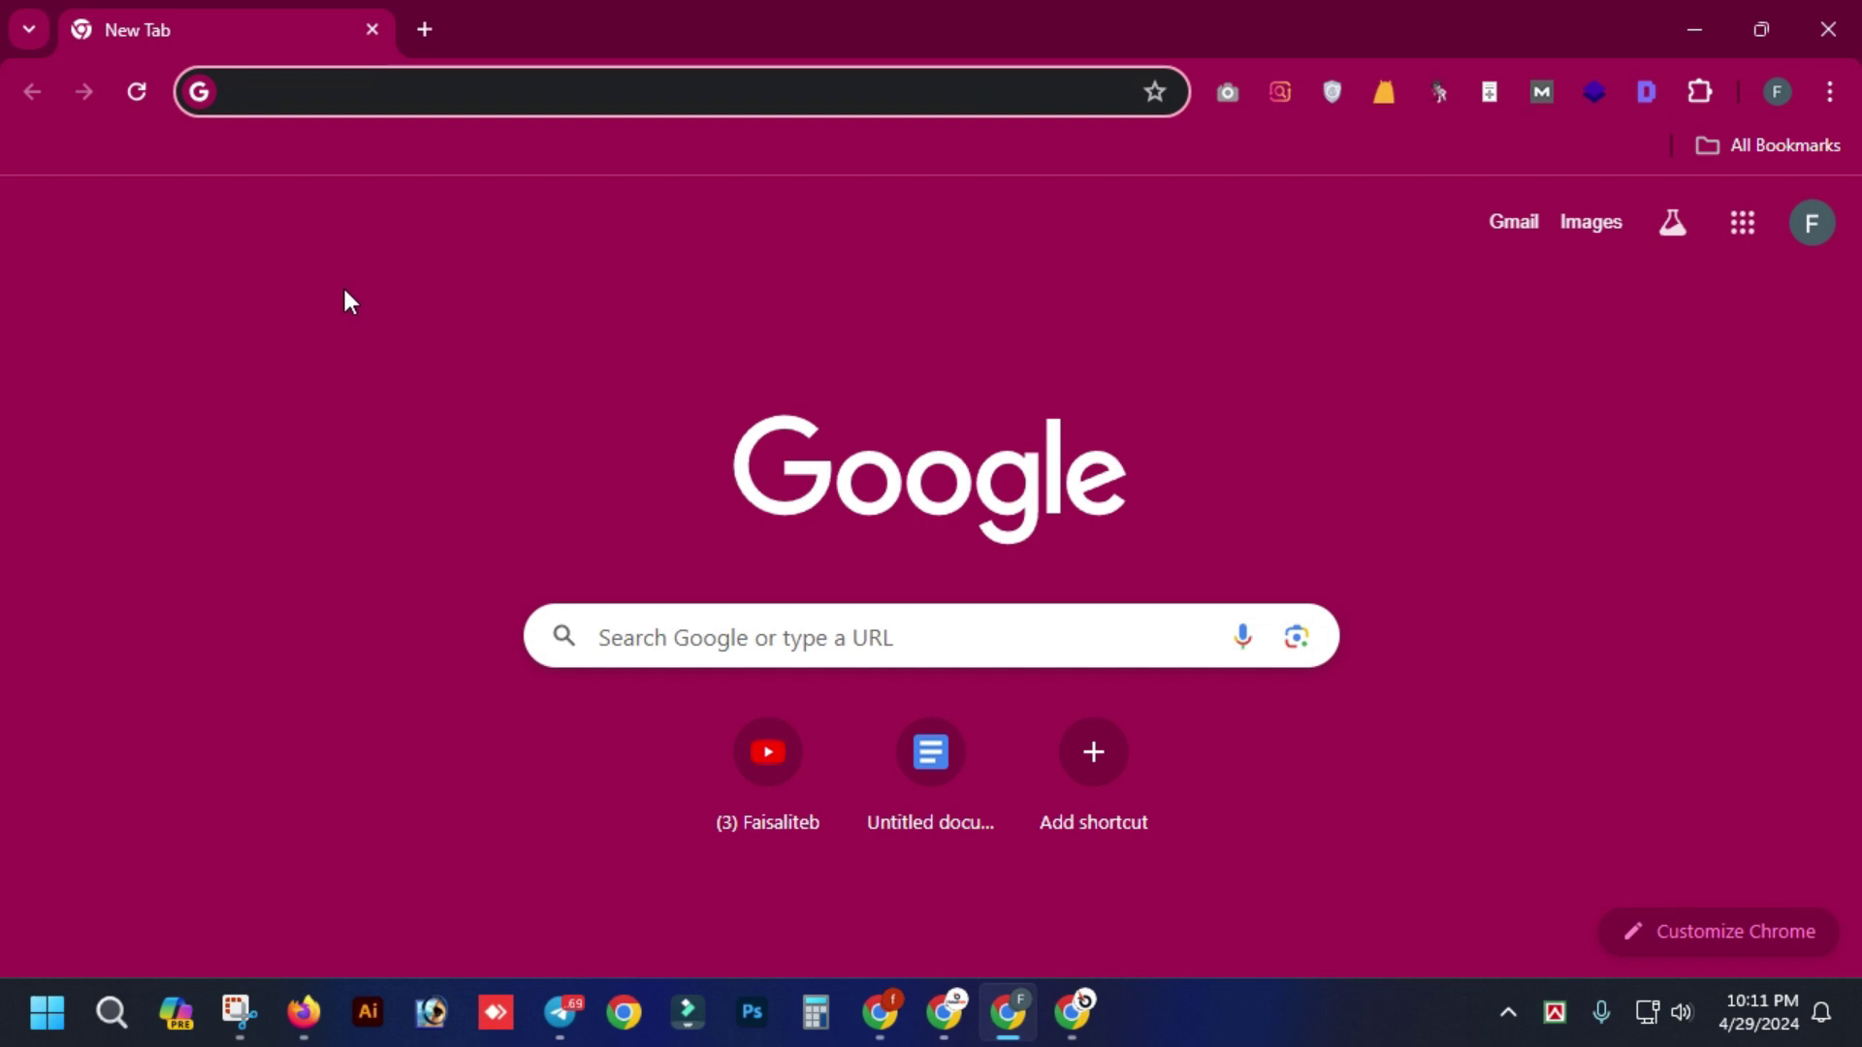
pyautogui.write('fs')
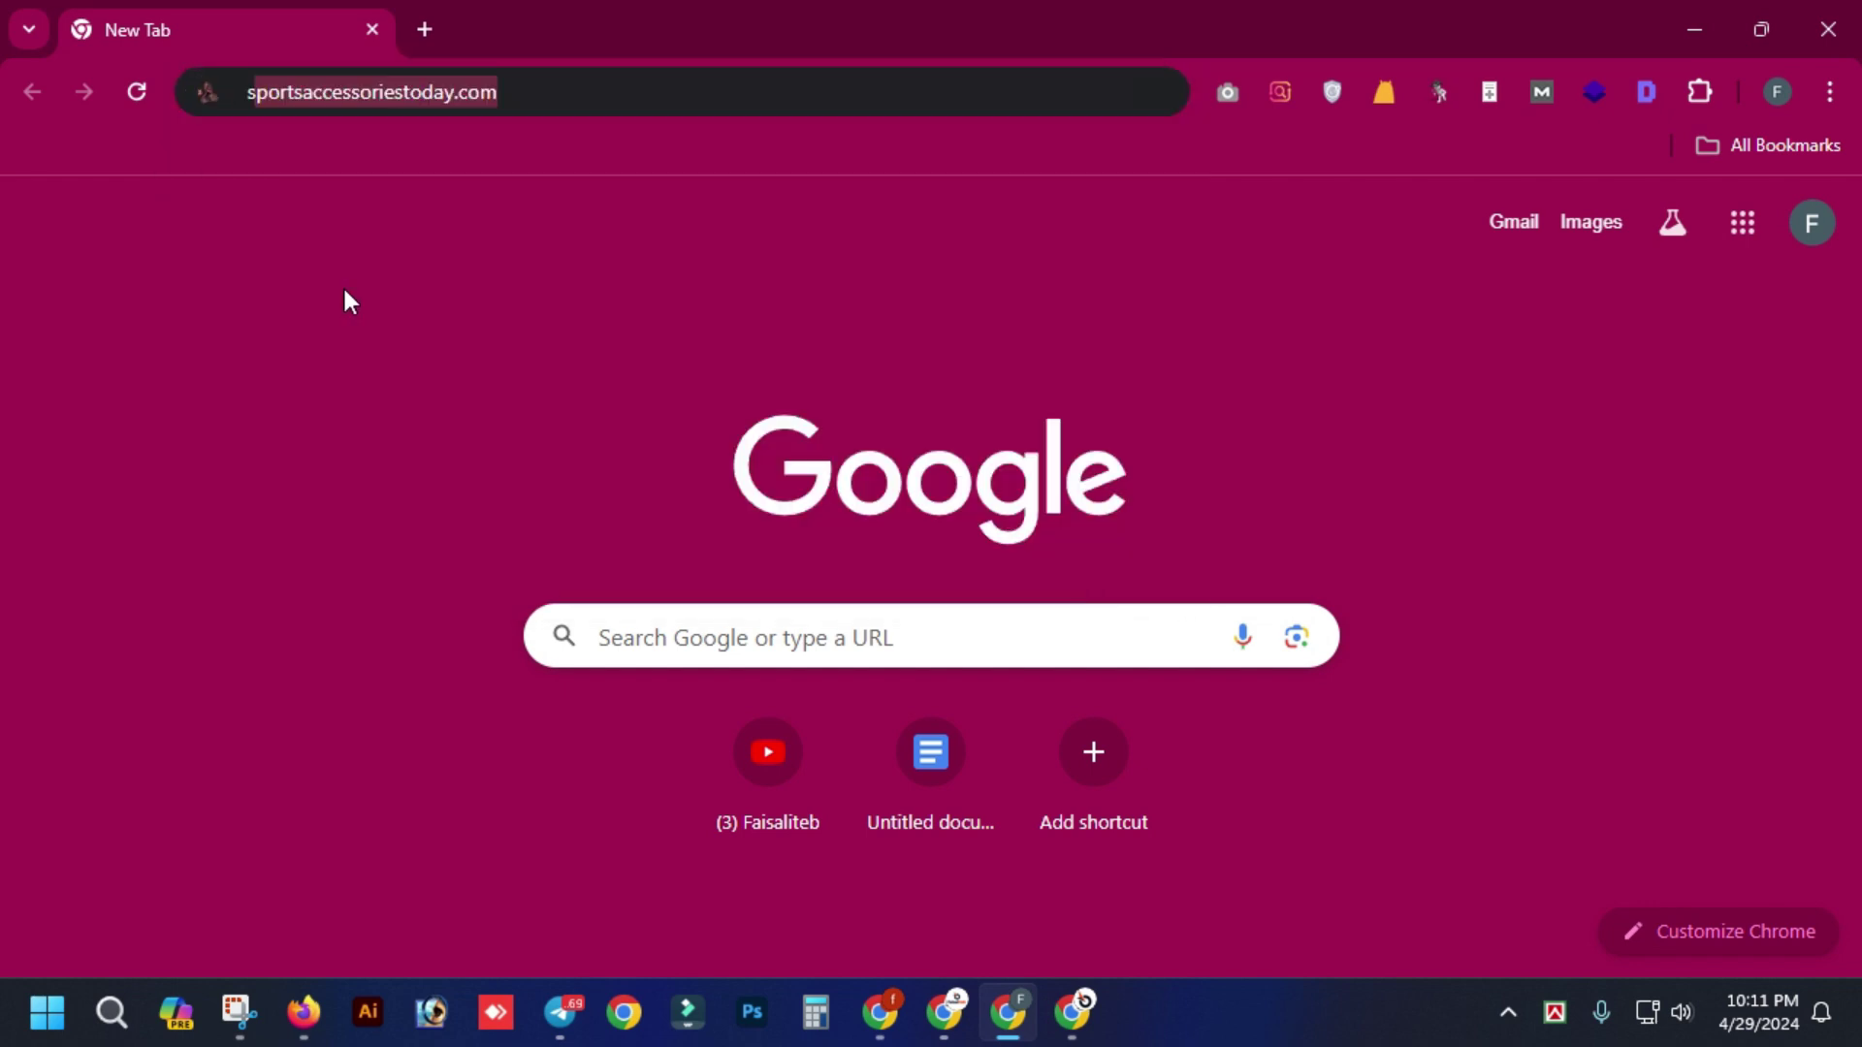
pyautogui.press('Return')
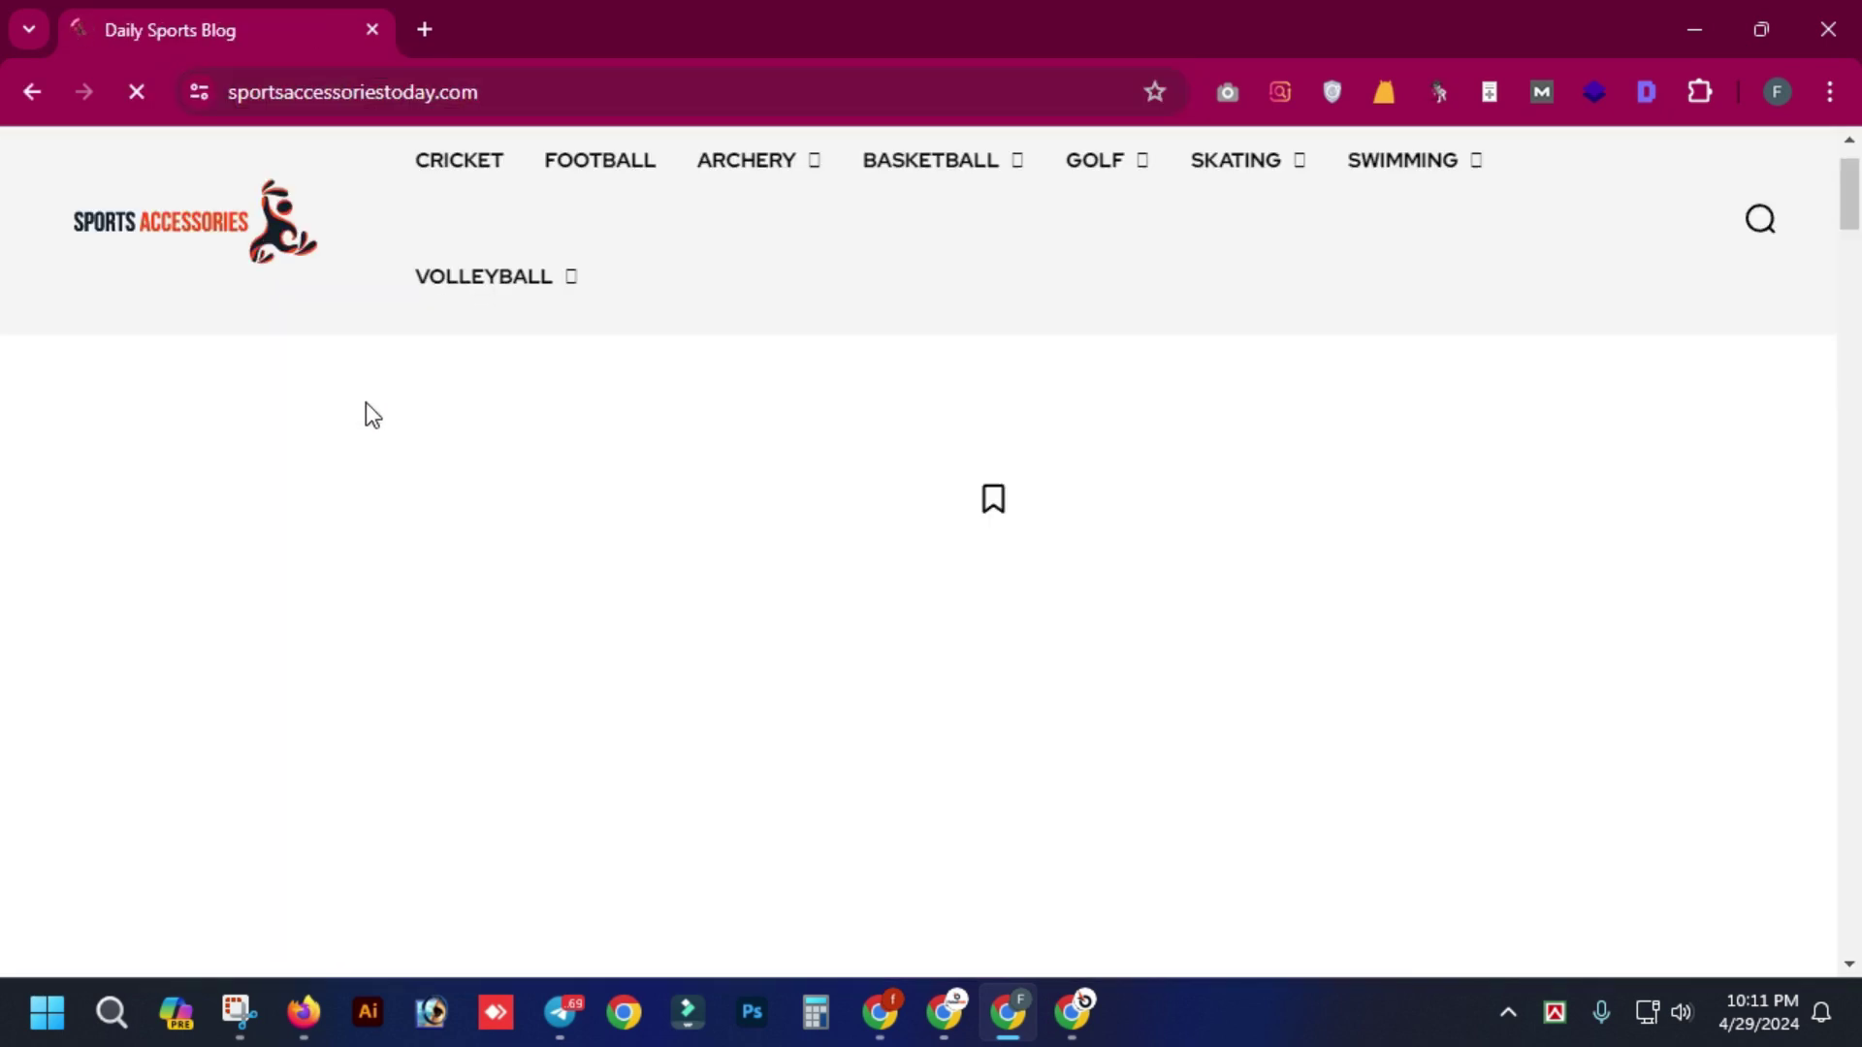
# - Open the blog post "Glide into Fun: Discover Avalon Ice Skating" and skim its headings, text and images
pyautogui.moveTo(787, 291)
pyautogui.scroll(-3, 511, 603)
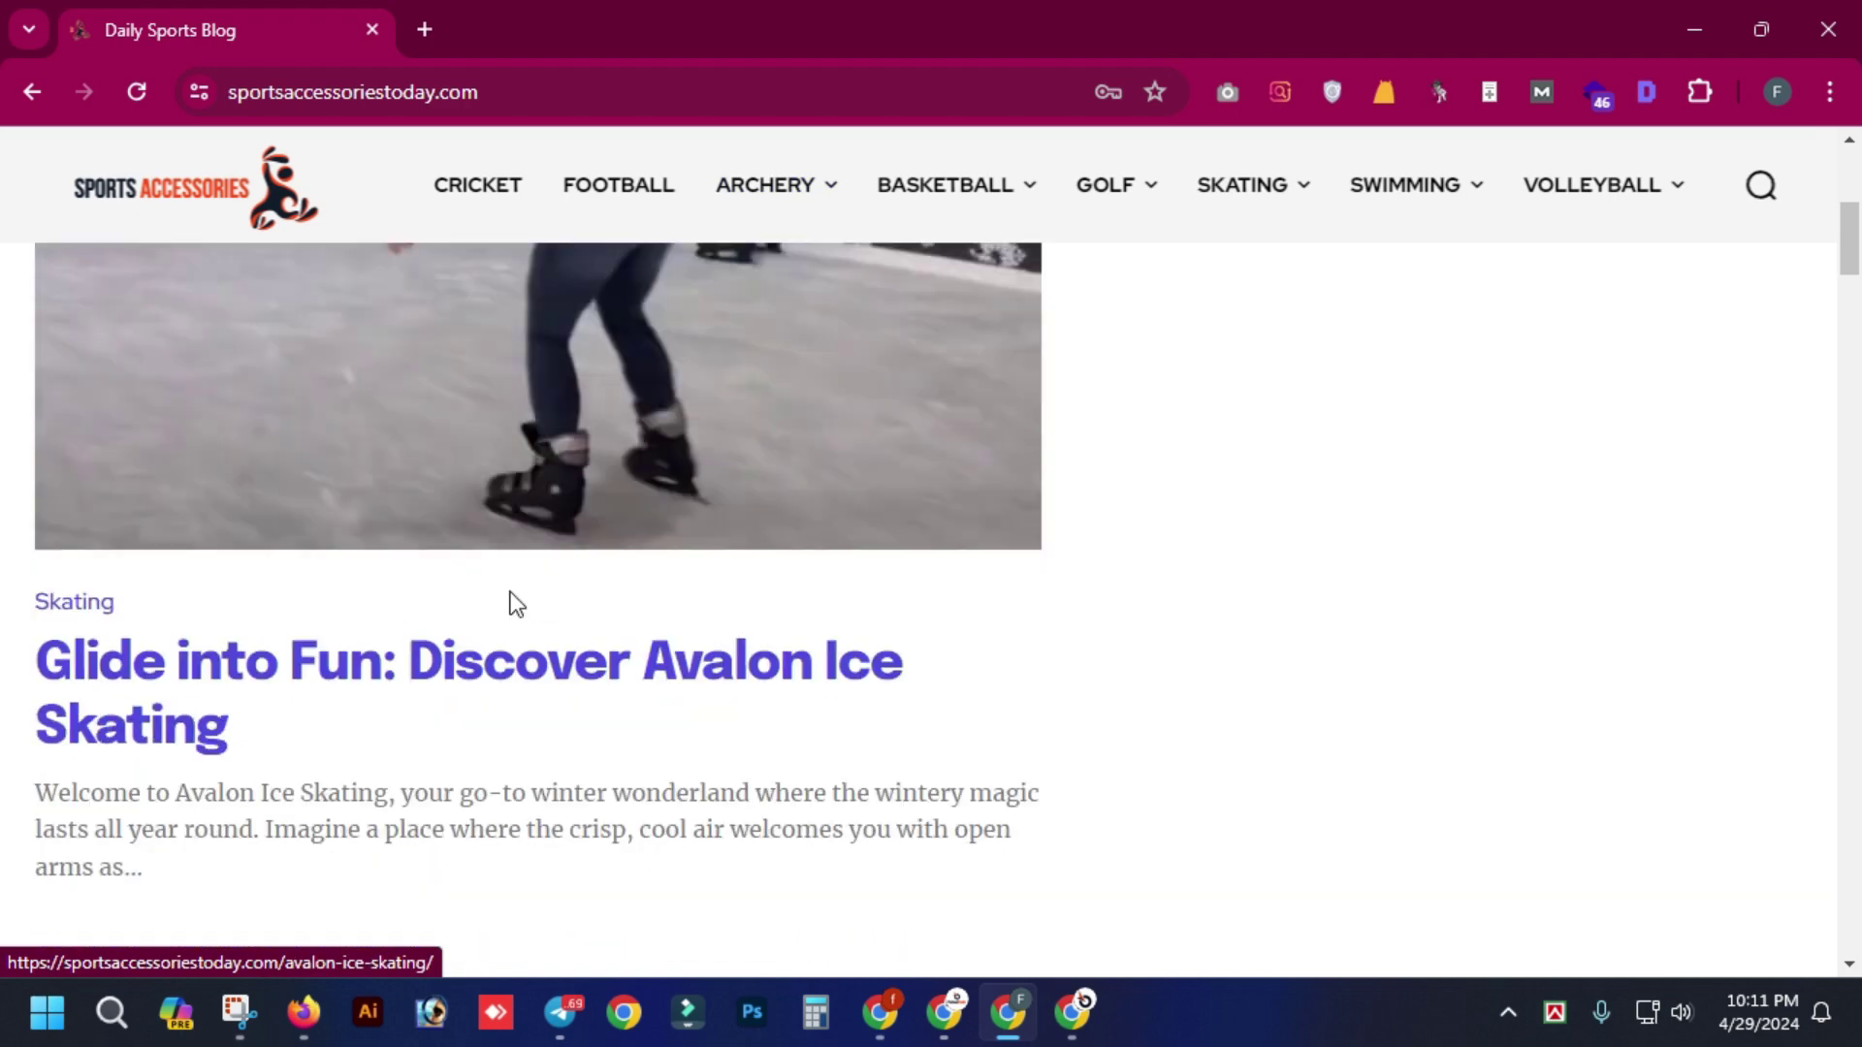
pyautogui.click(416, 669)
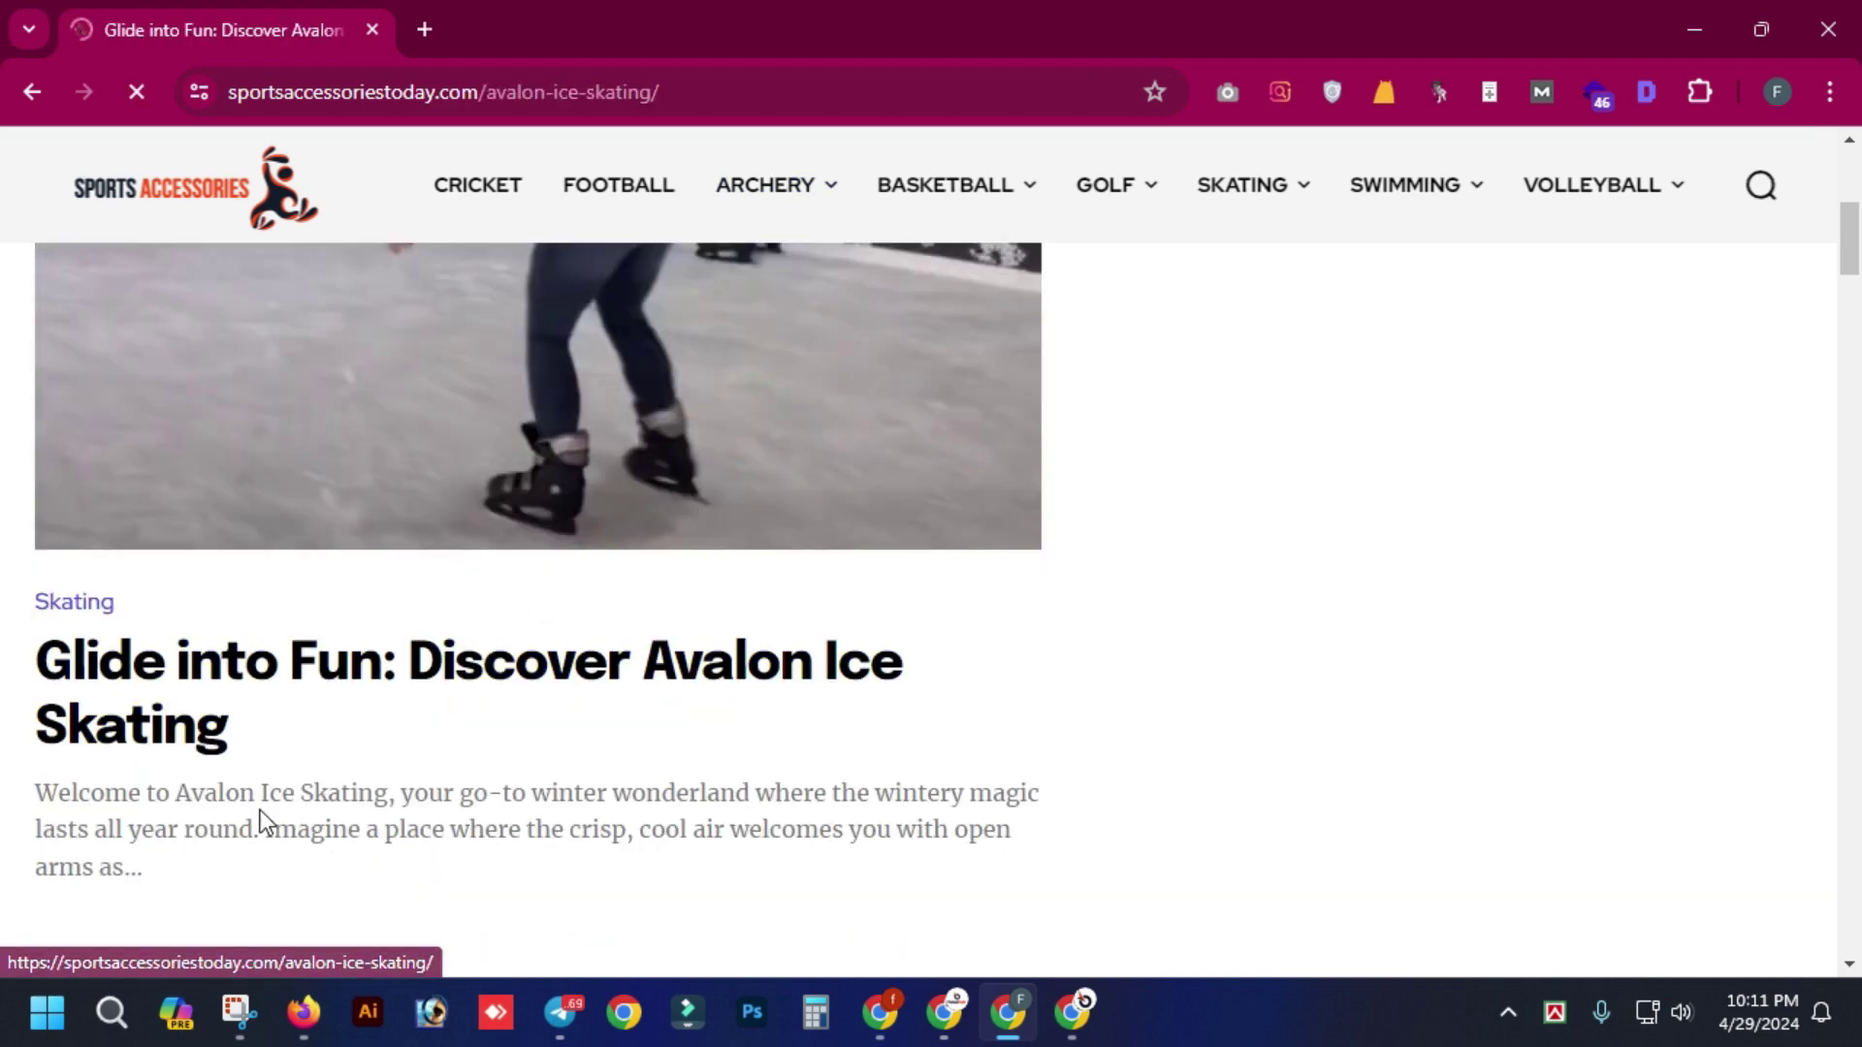
pyautogui.scroll(-8, 377, 501)
pyautogui.scroll(-20, 378, 504)
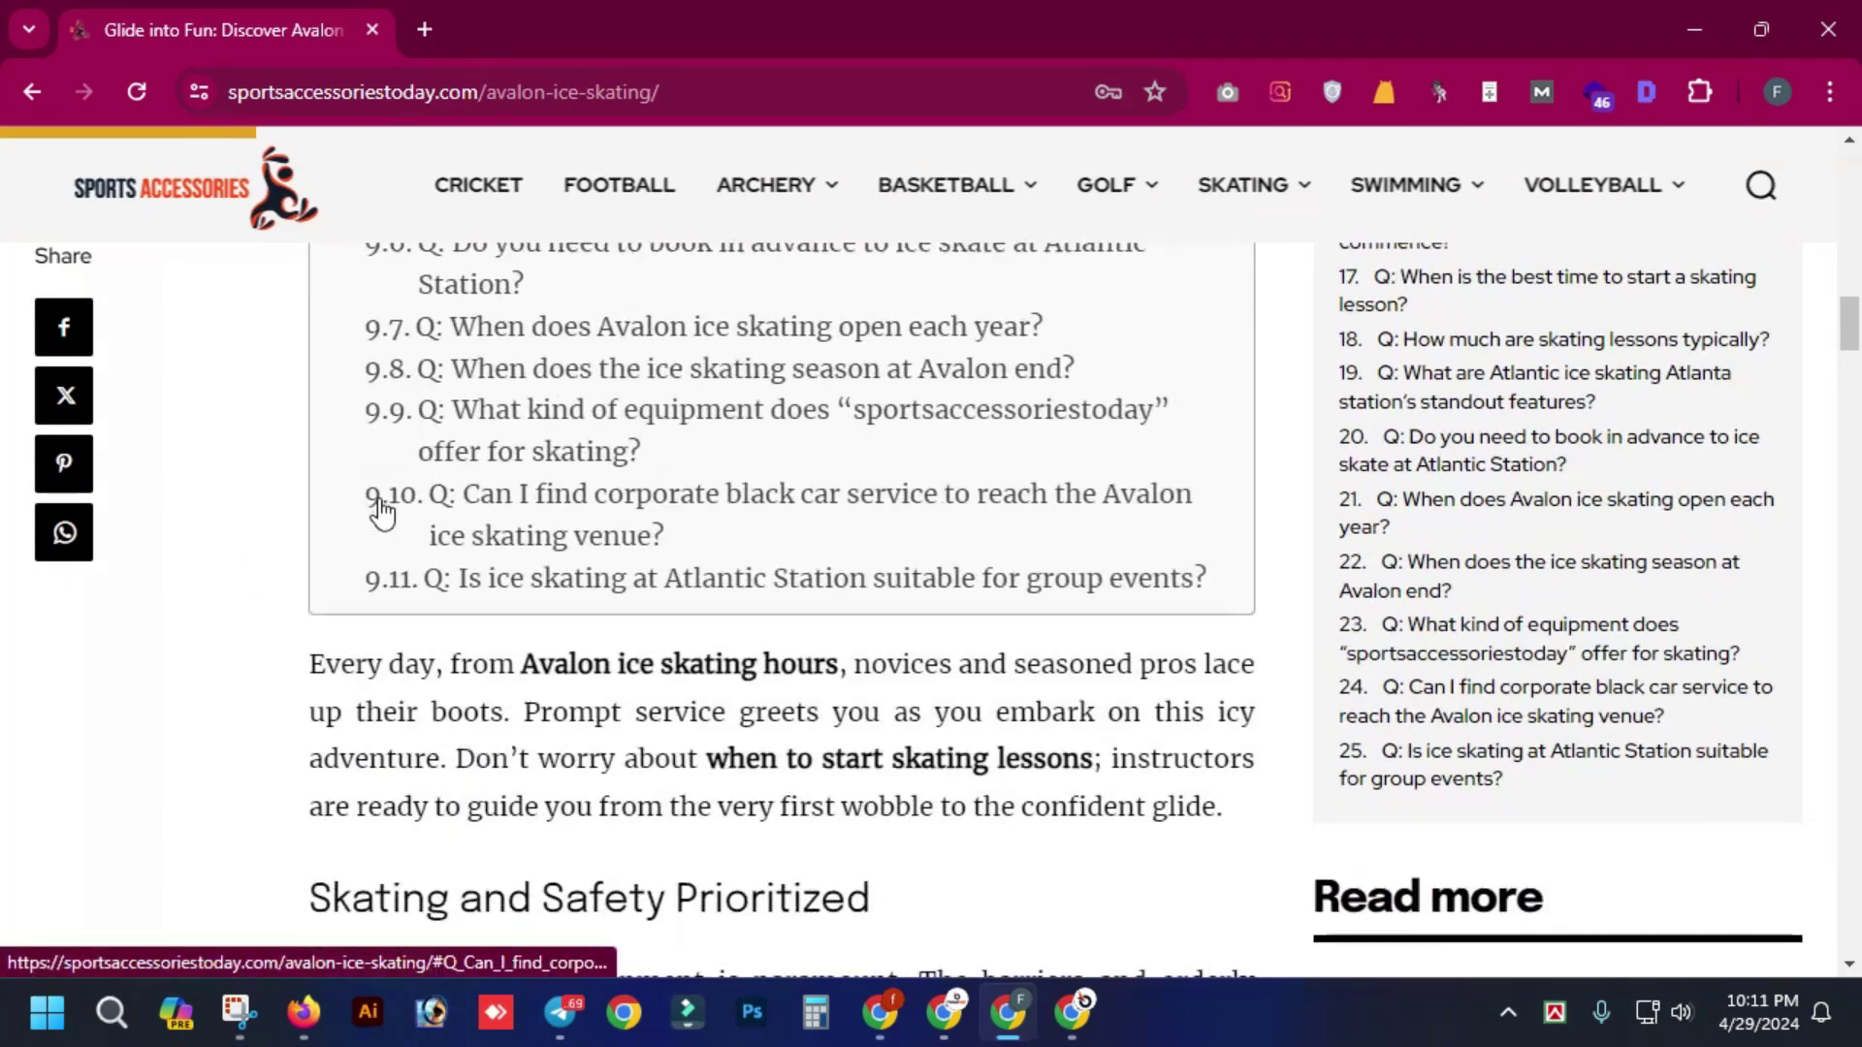
pyautogui.scroll(-10, 380, 495)
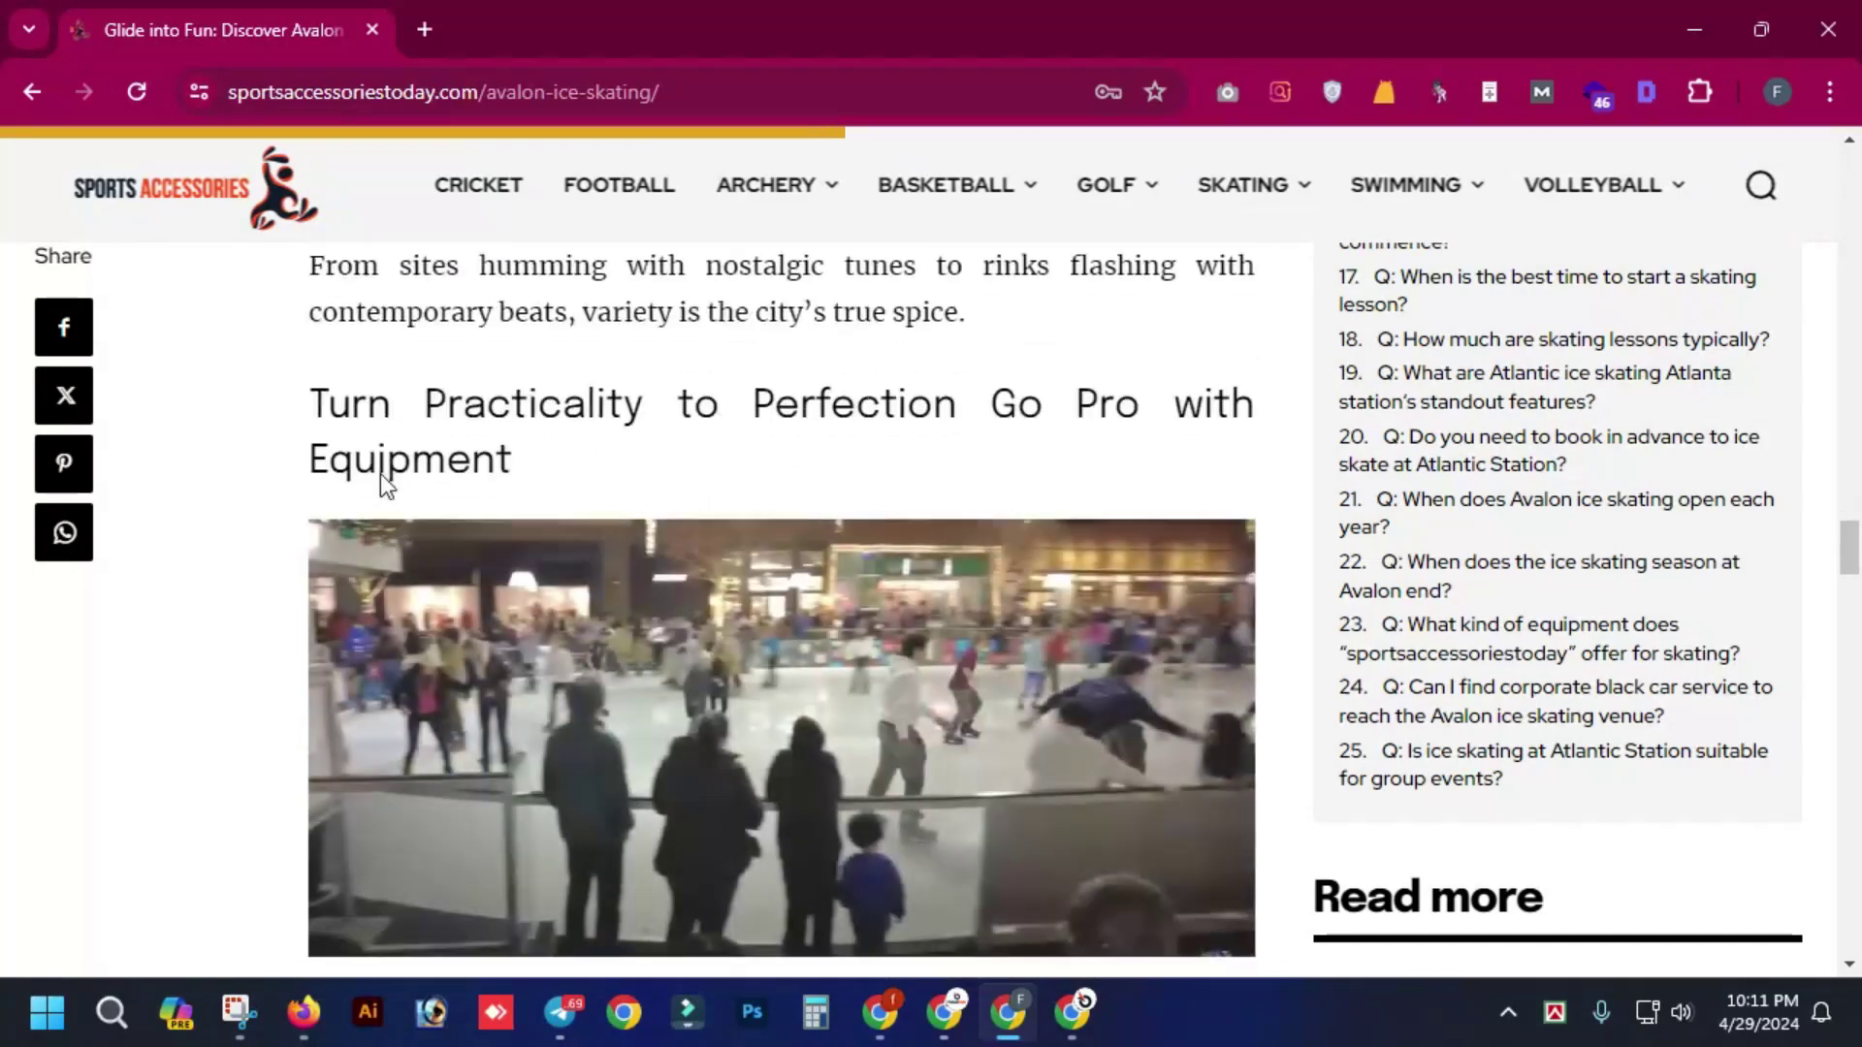
pyautogui.scroll(4, 398, 340)
# - Open Google Sheets in a new tab, create a blank spreadsheet and open its title for editing
pyautogui.click(424, 29)
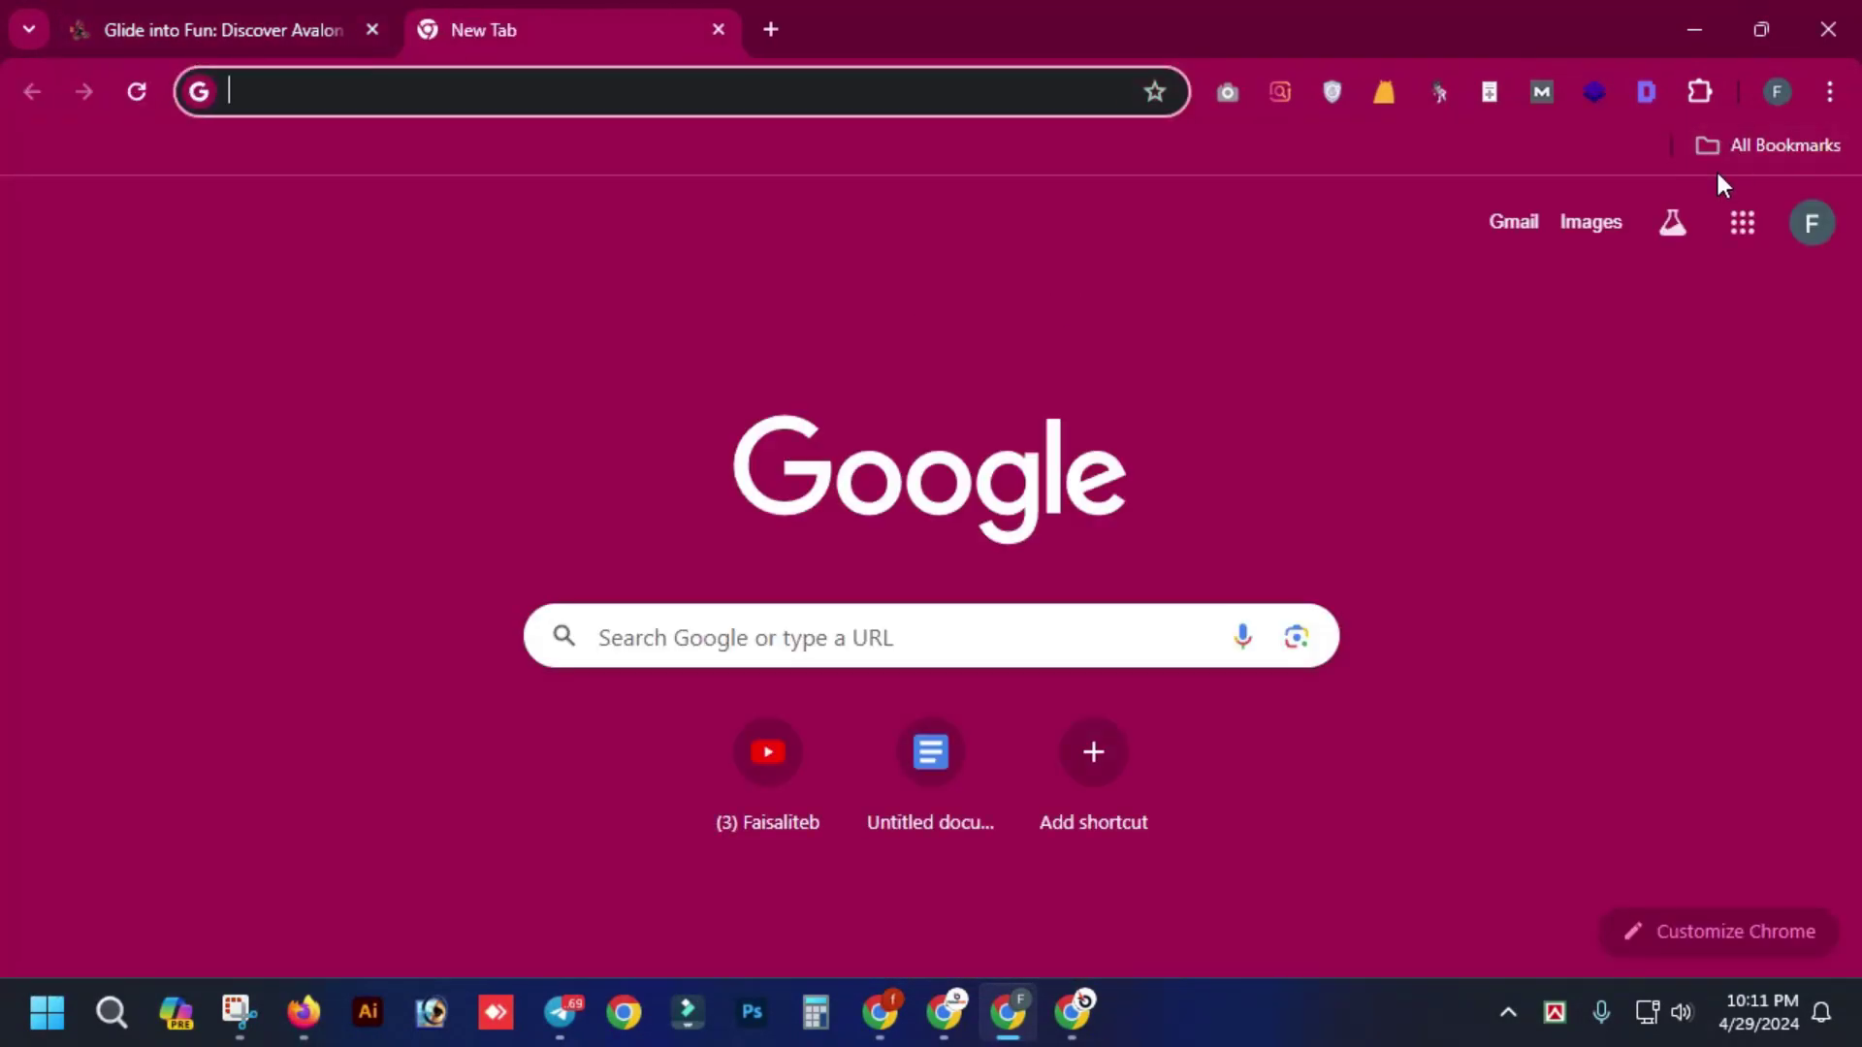
pyautogui.click(1735, 222)
pyautogui.scroll(-7, 1590, 659)
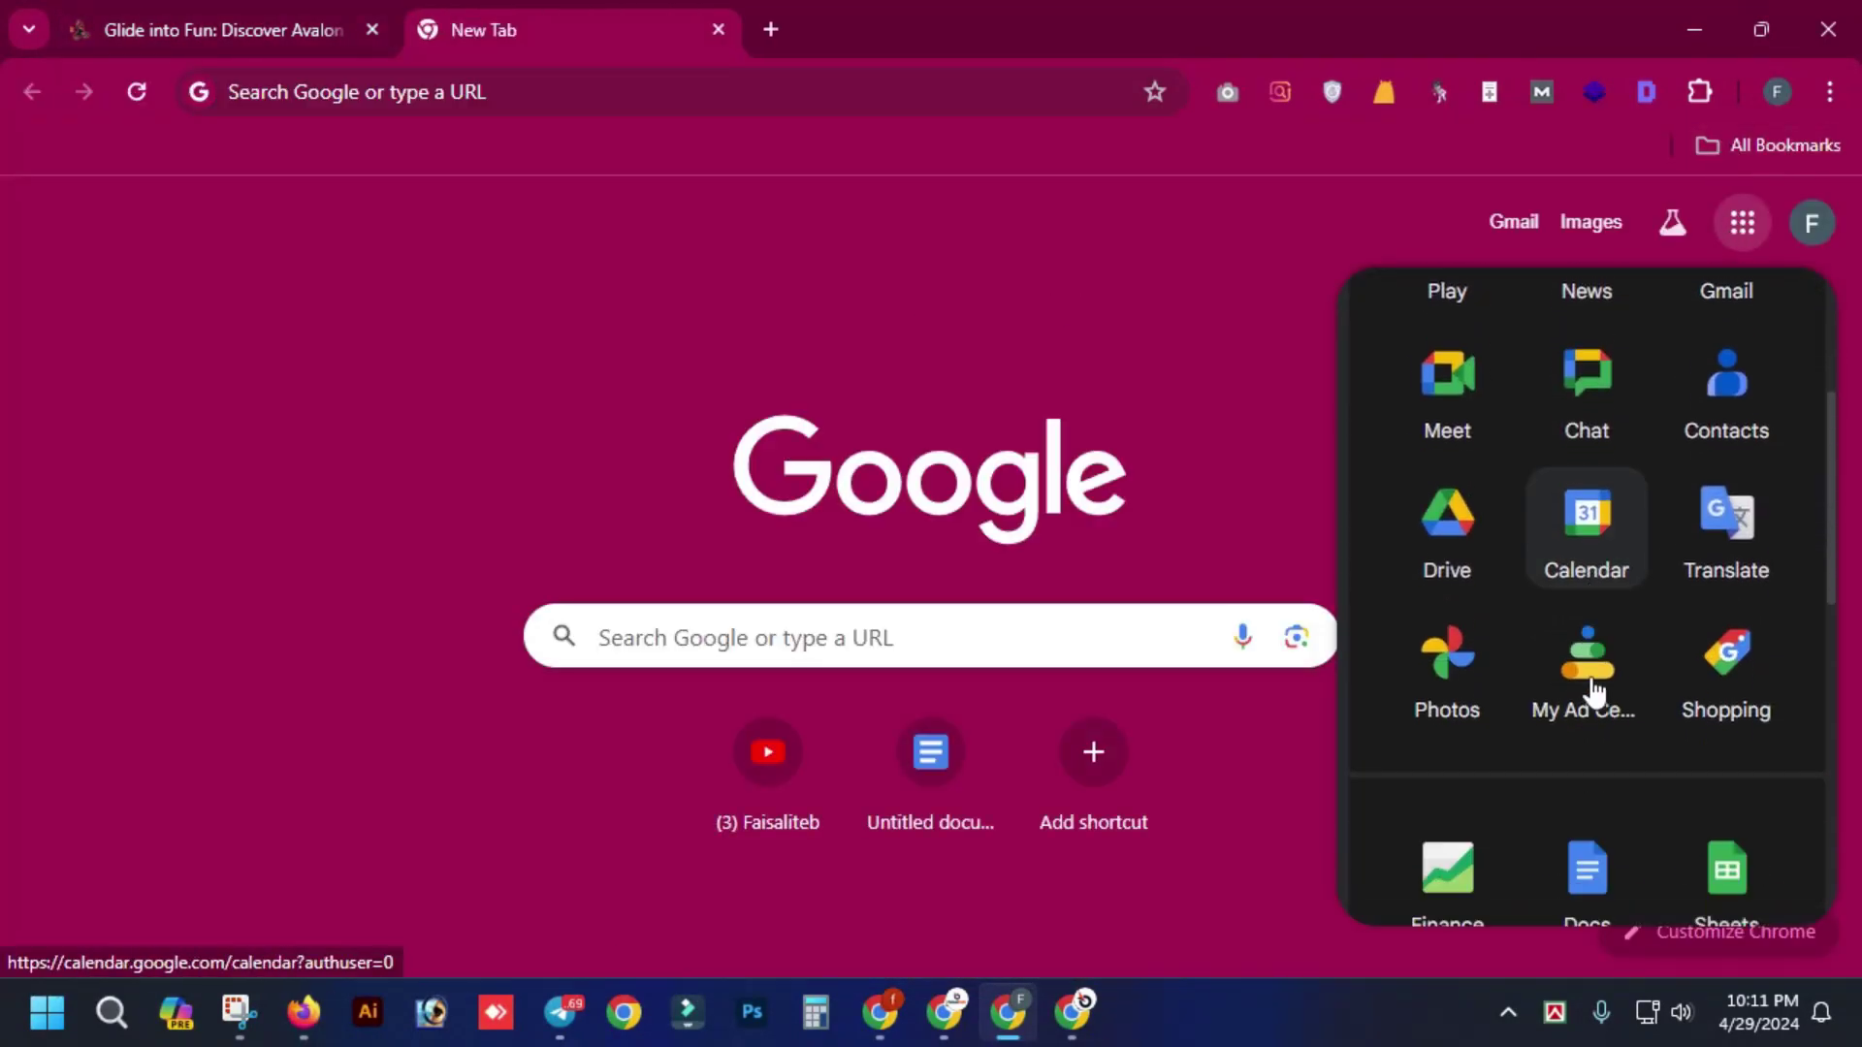
pyautogui.hotkey('alt', 'Tab')
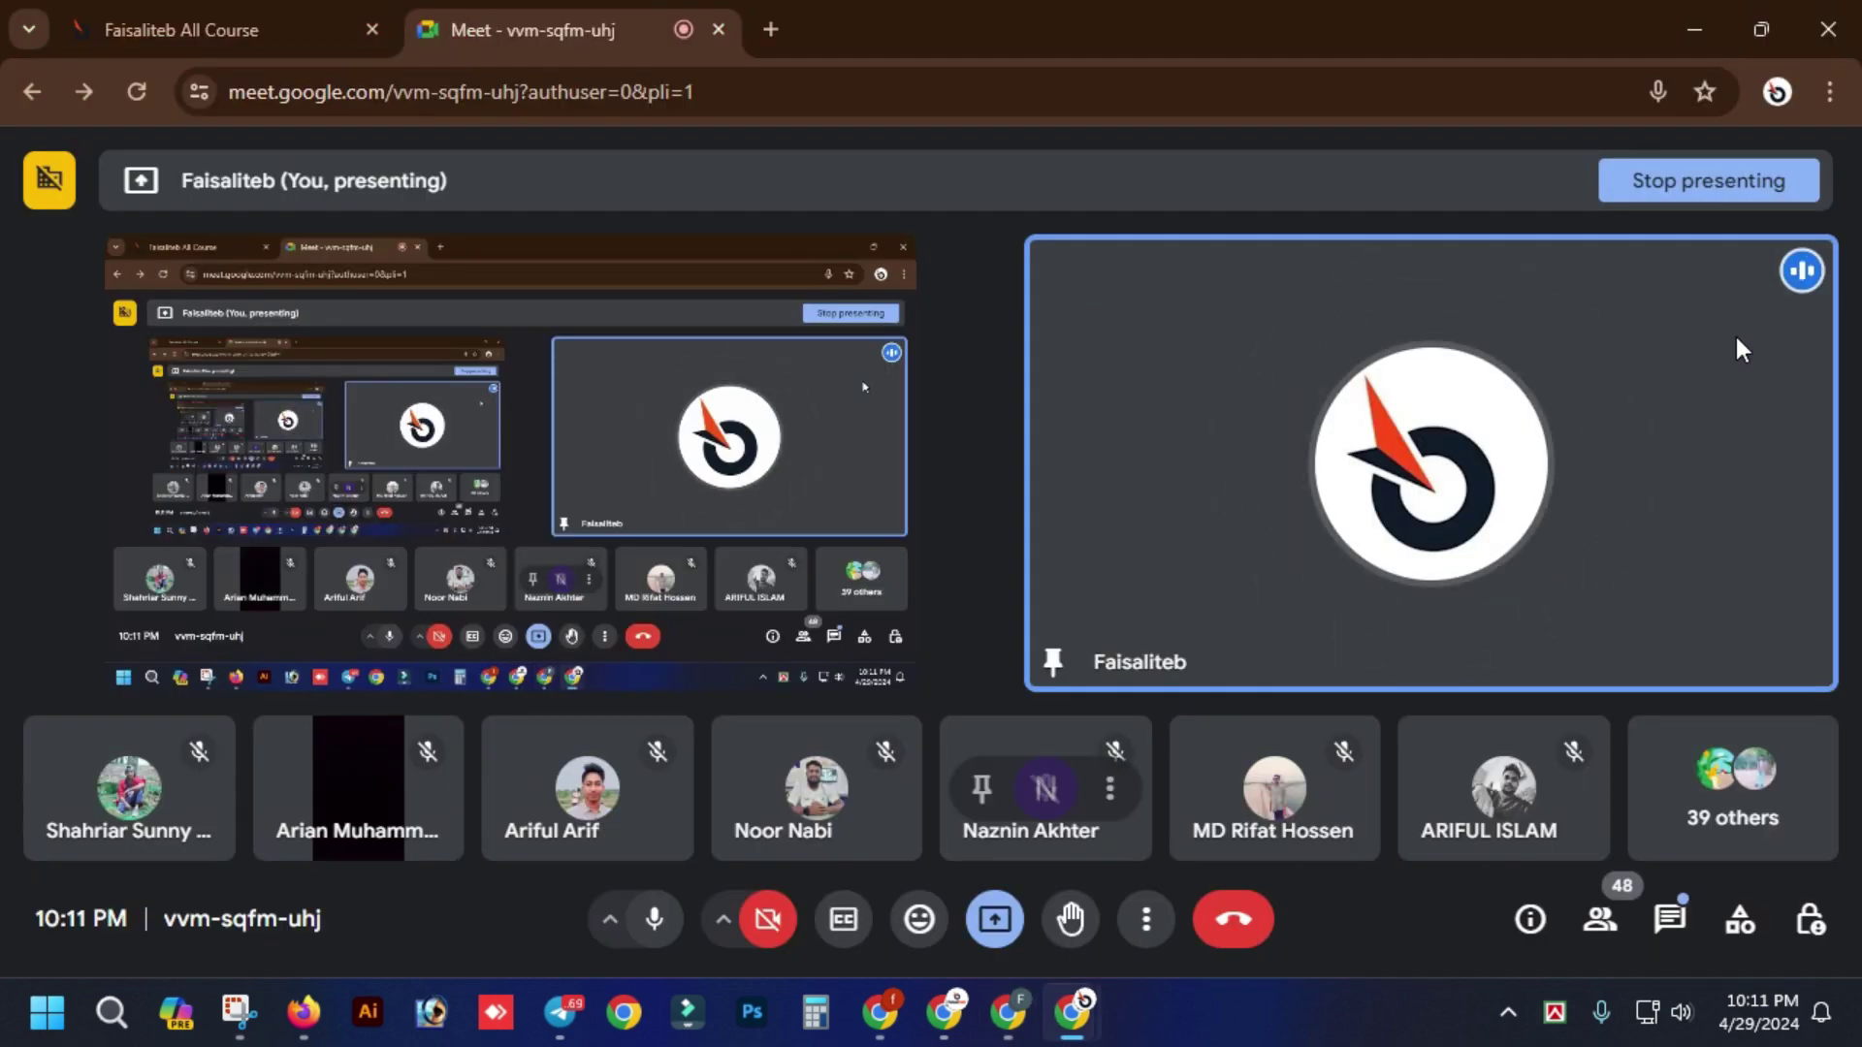
pyautogui.hotkey('alt', 'Tab')
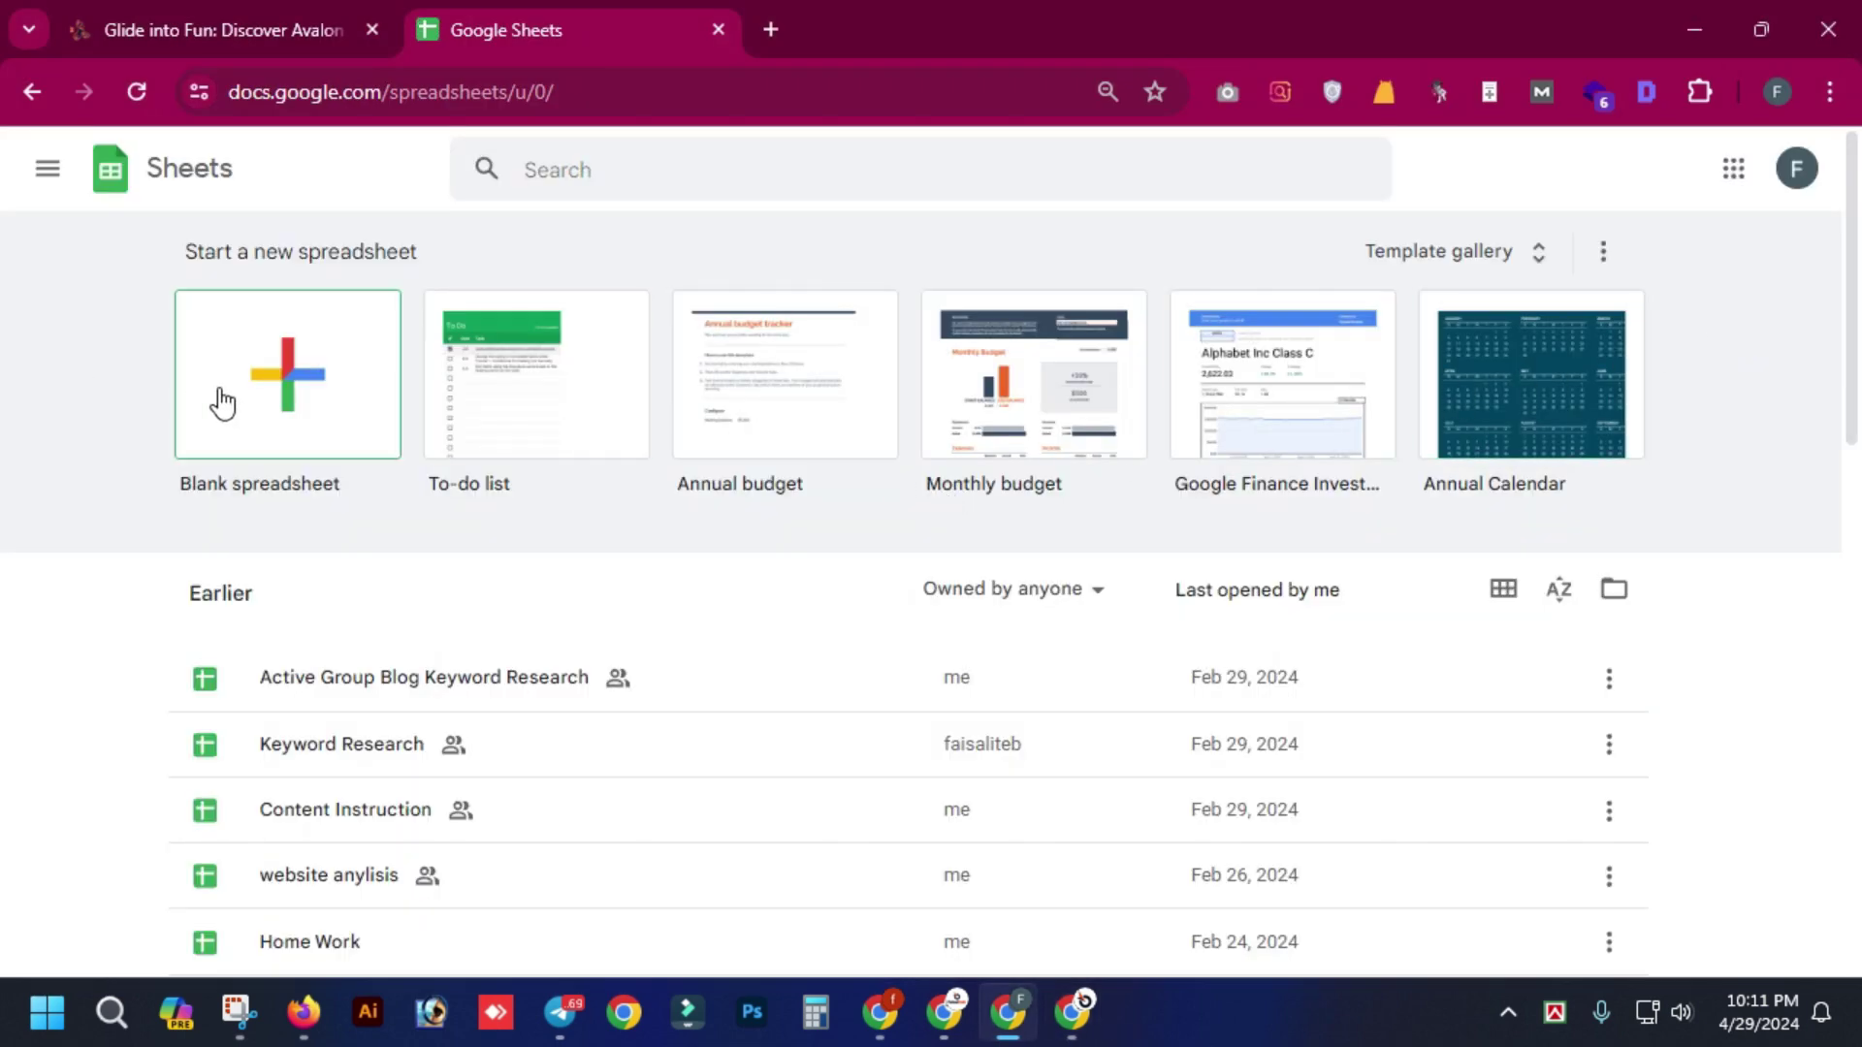
pyautogui.click(249, 401)
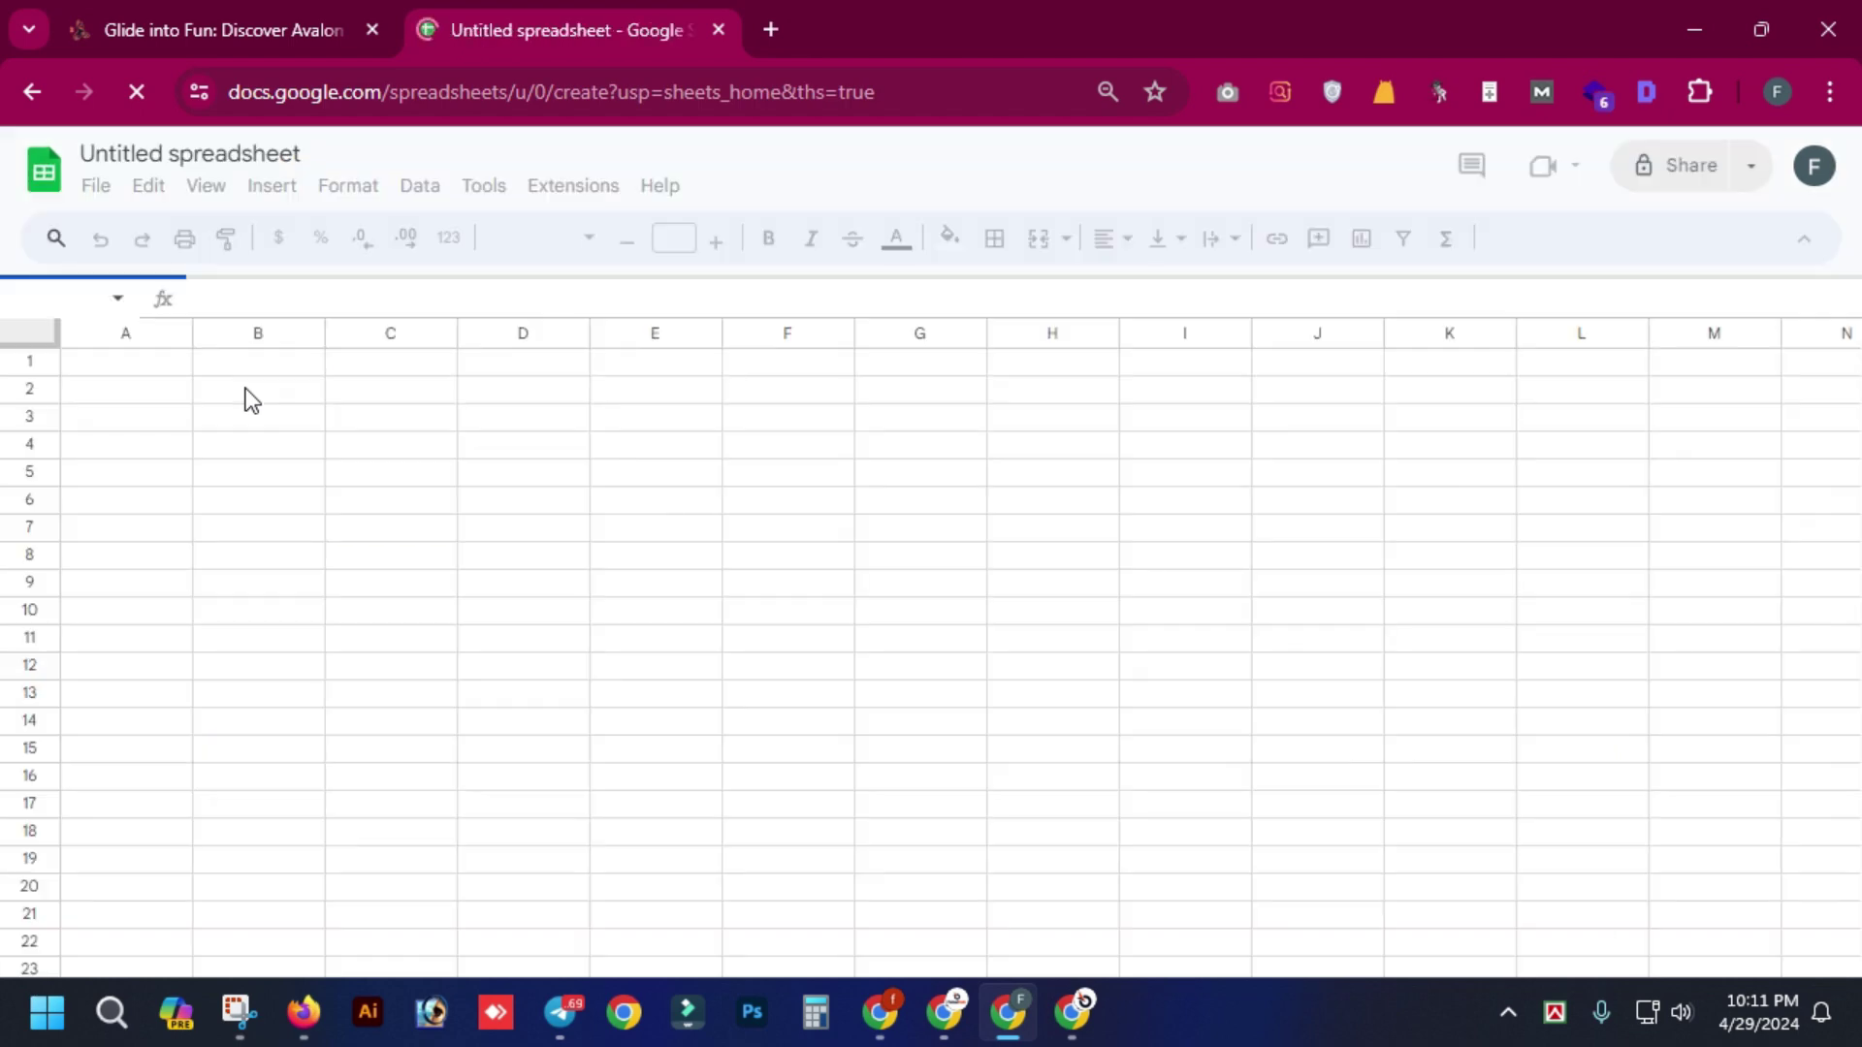
pyautogui.click(265, 155)
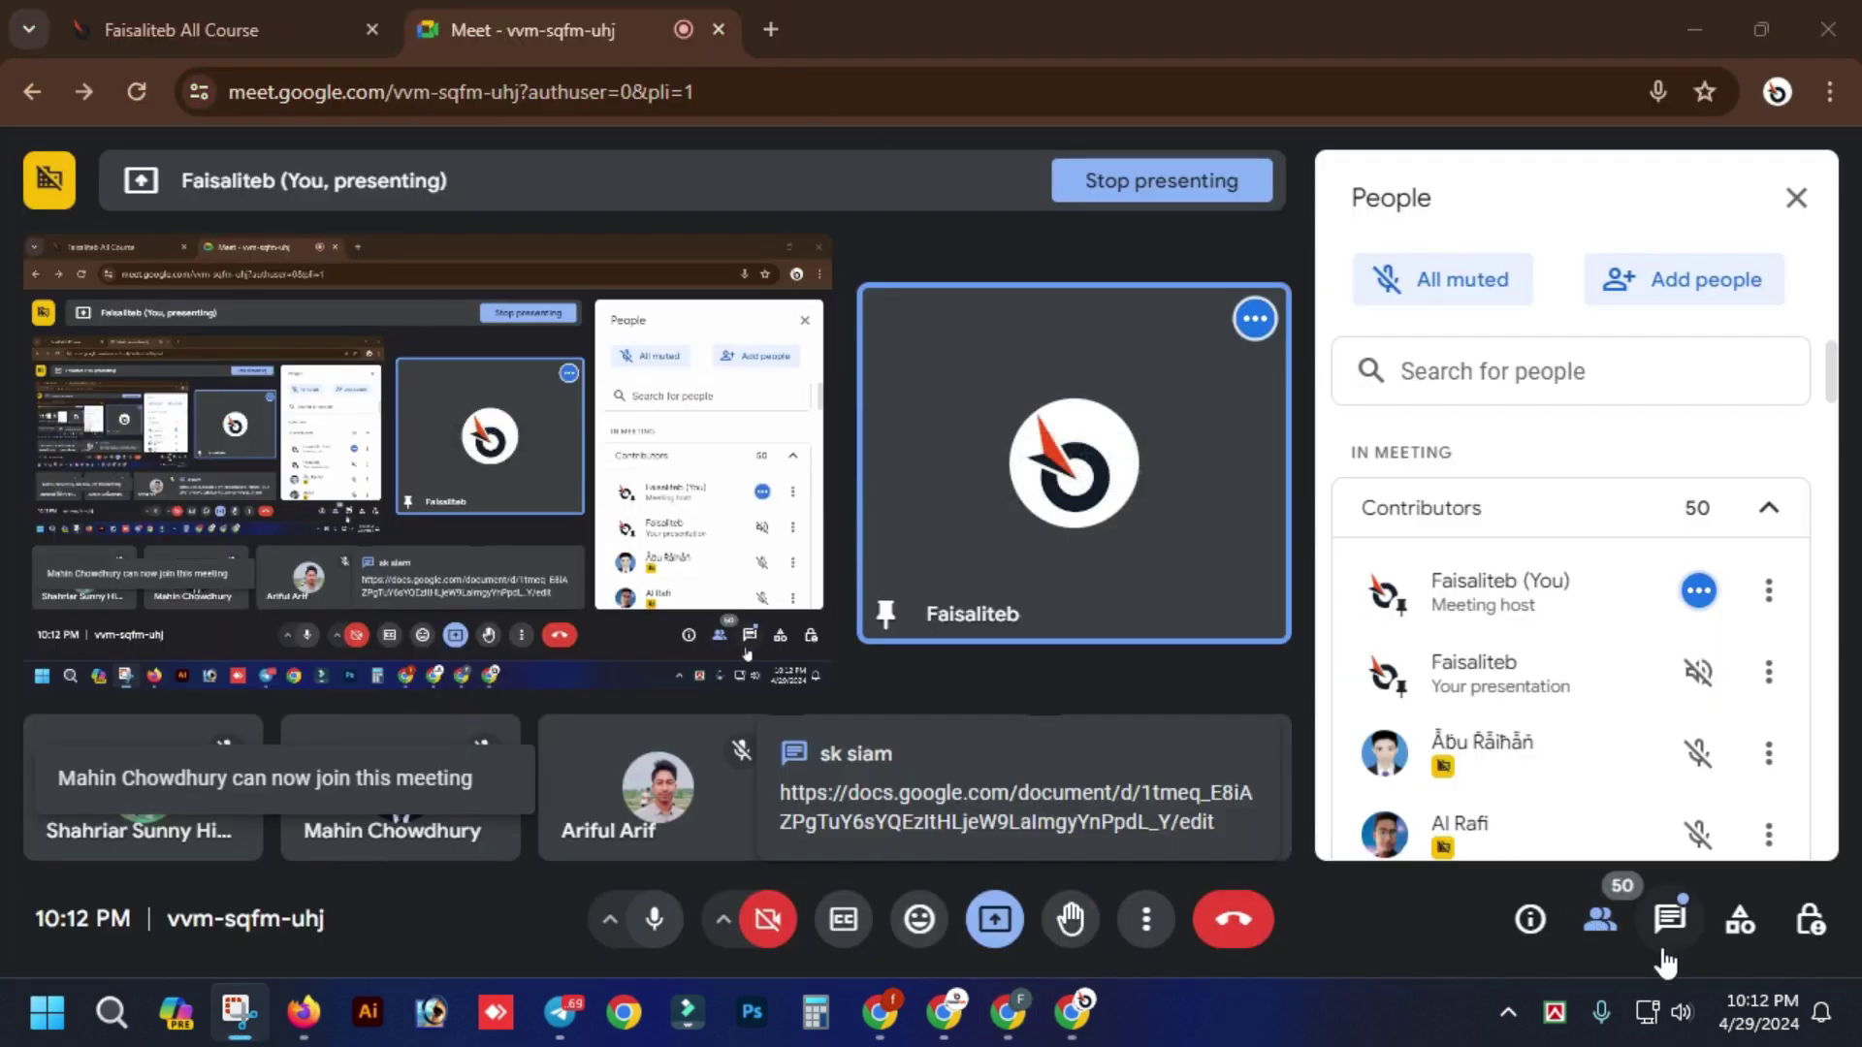
# - Open the Google Docs link shared in the Meet call's chat and review the new website SEO checklist
pyautogui.click(1672, 937)
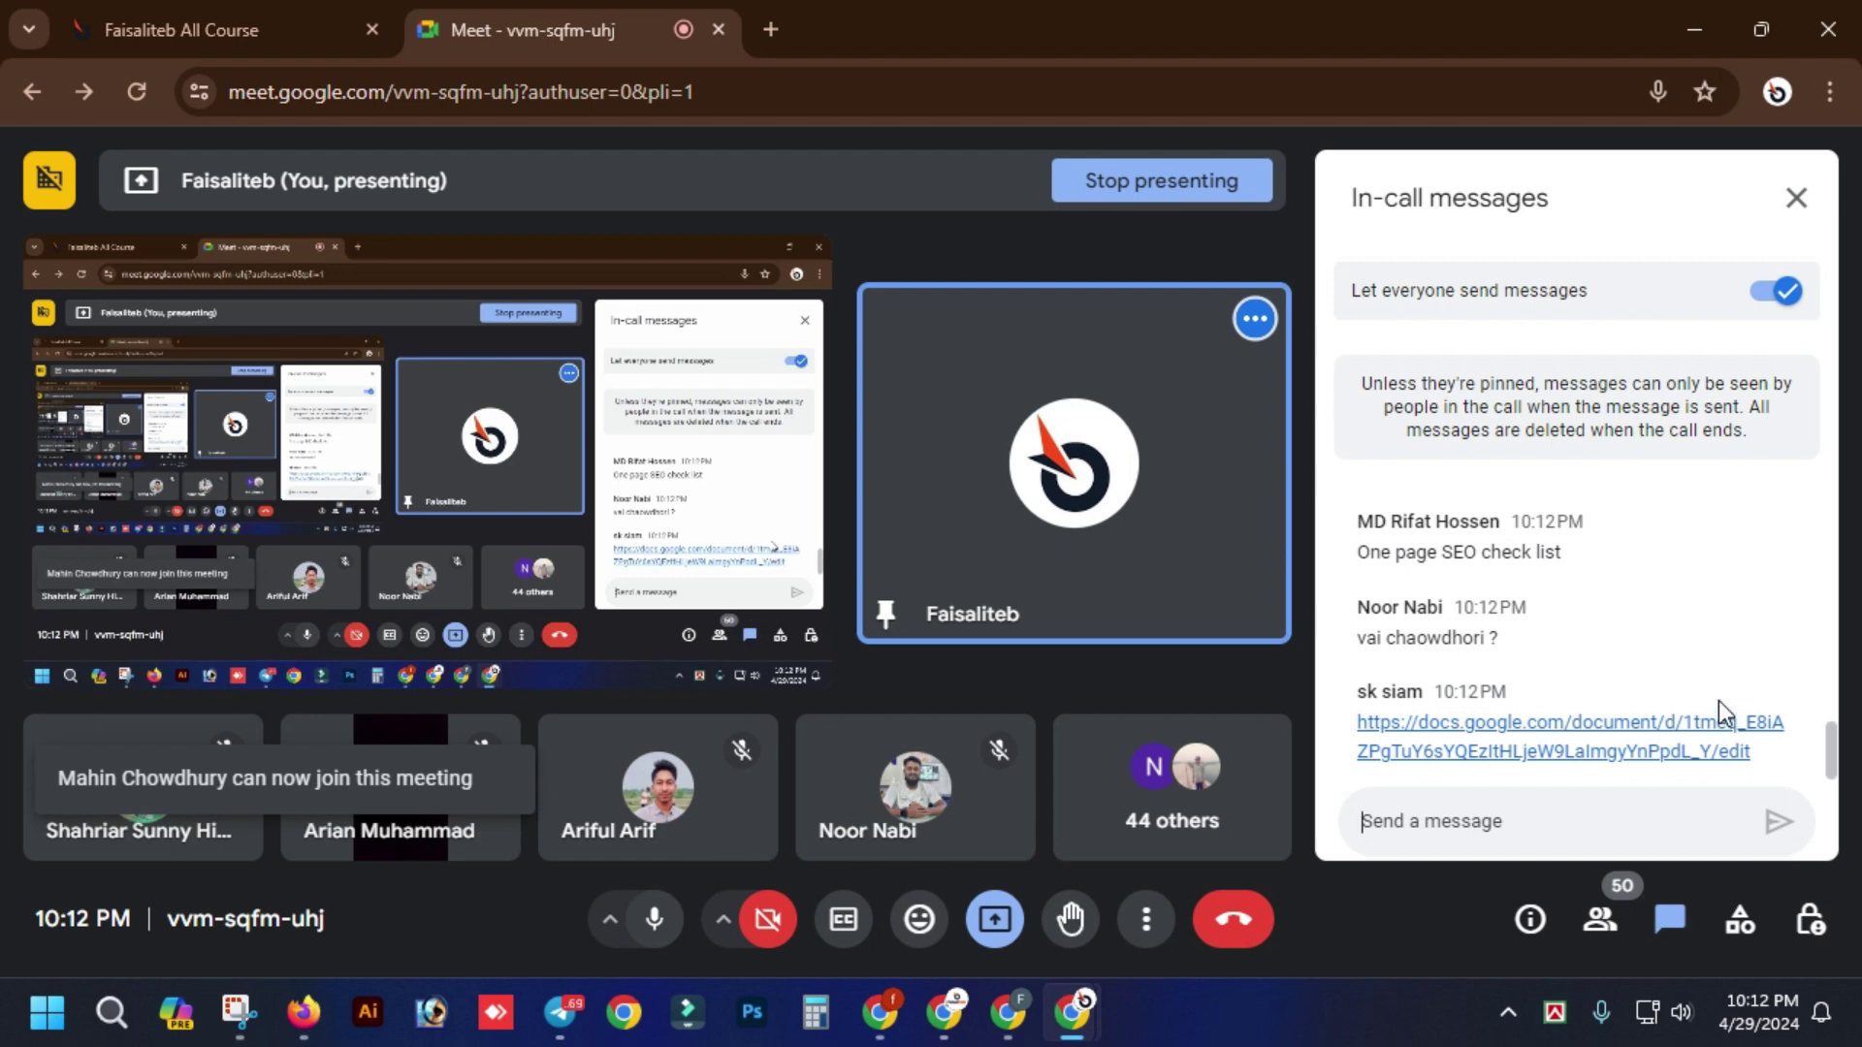
pyautogui.scroll(3, 1719, 700)
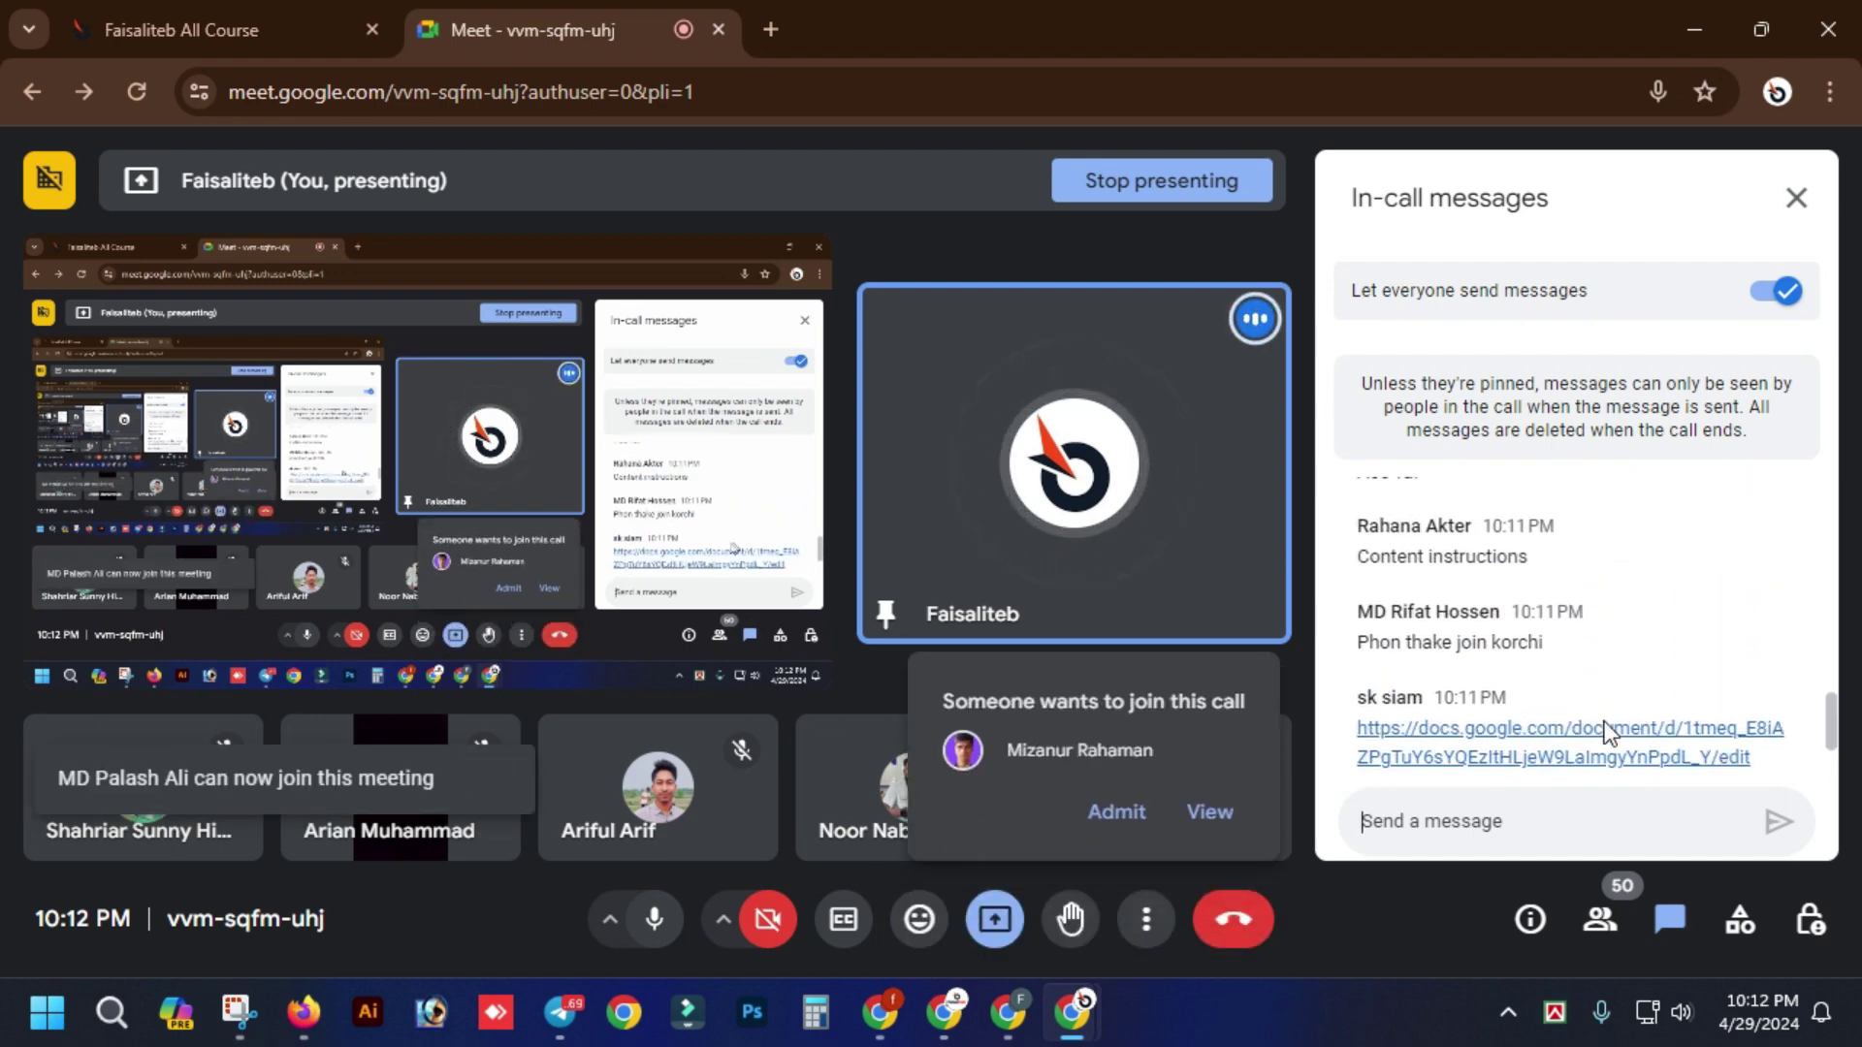
pyautogui.click(1530, 756)
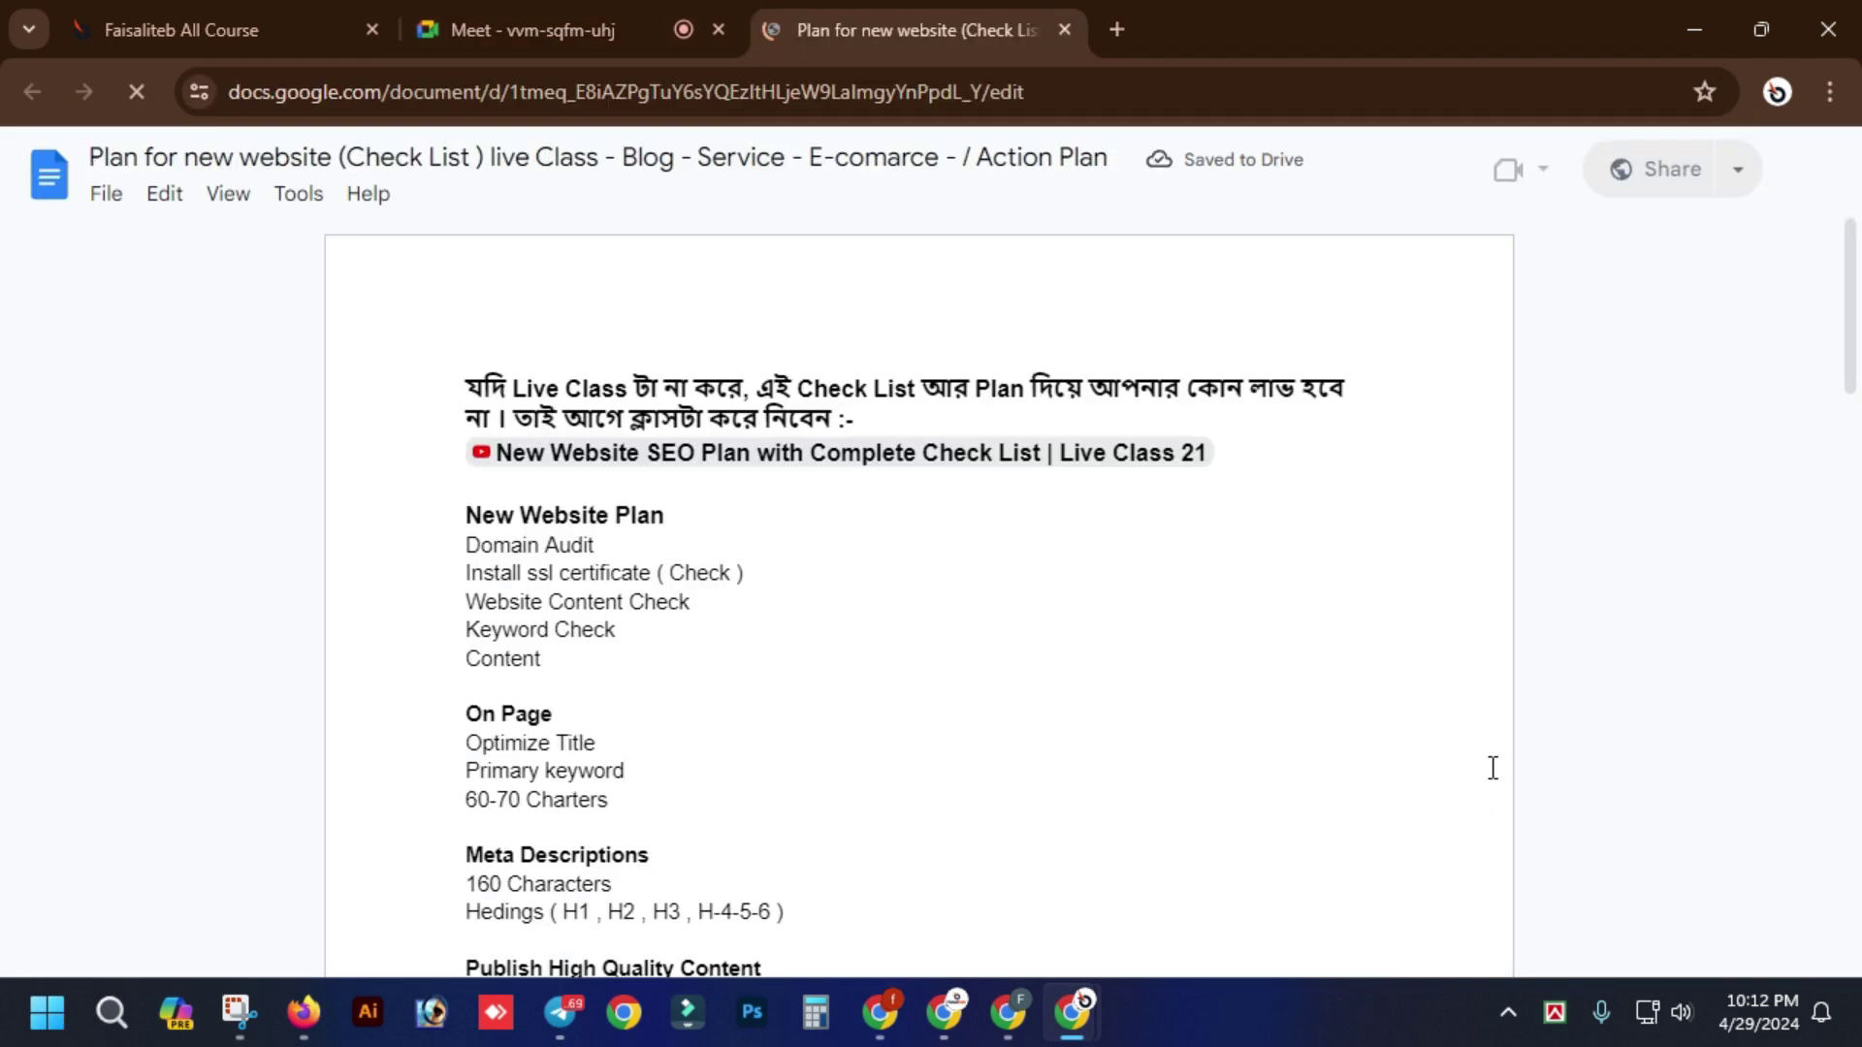
pyautogui.scroll(-5, 1173, 733)
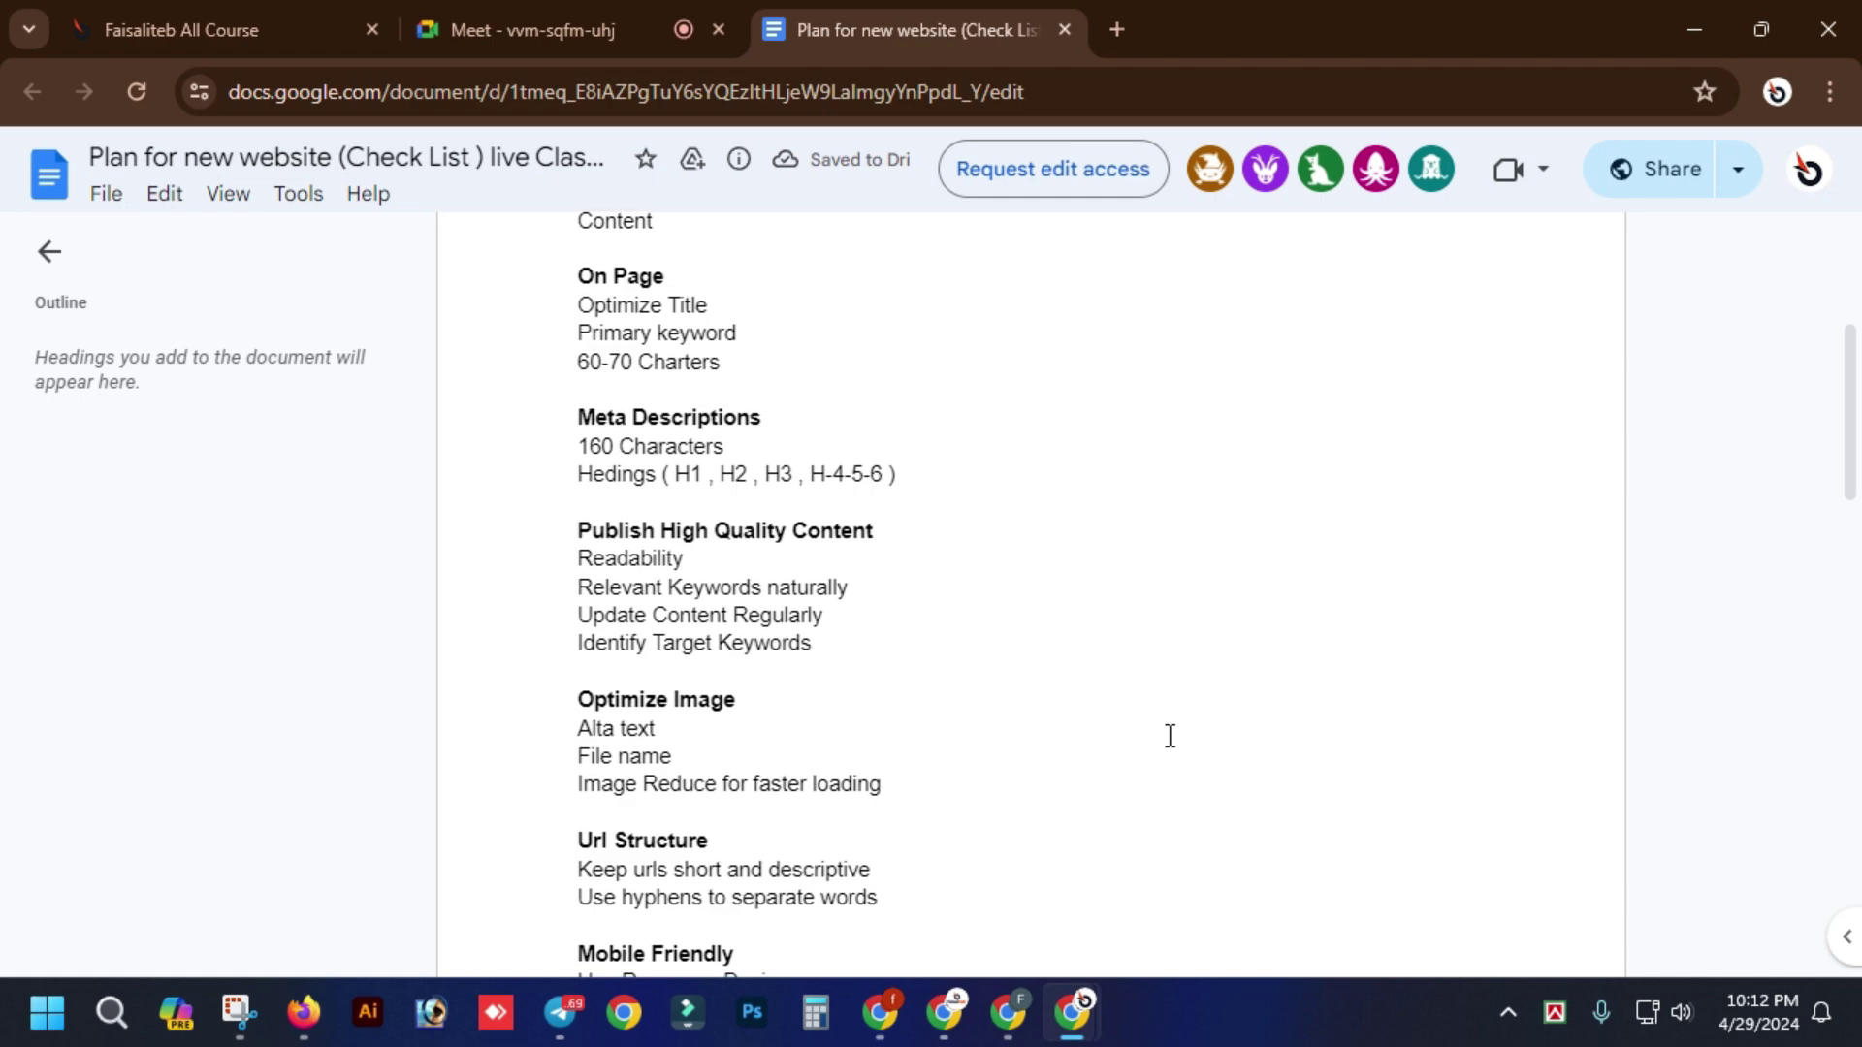
pyautogui.scroll(-15, 1169, 735)
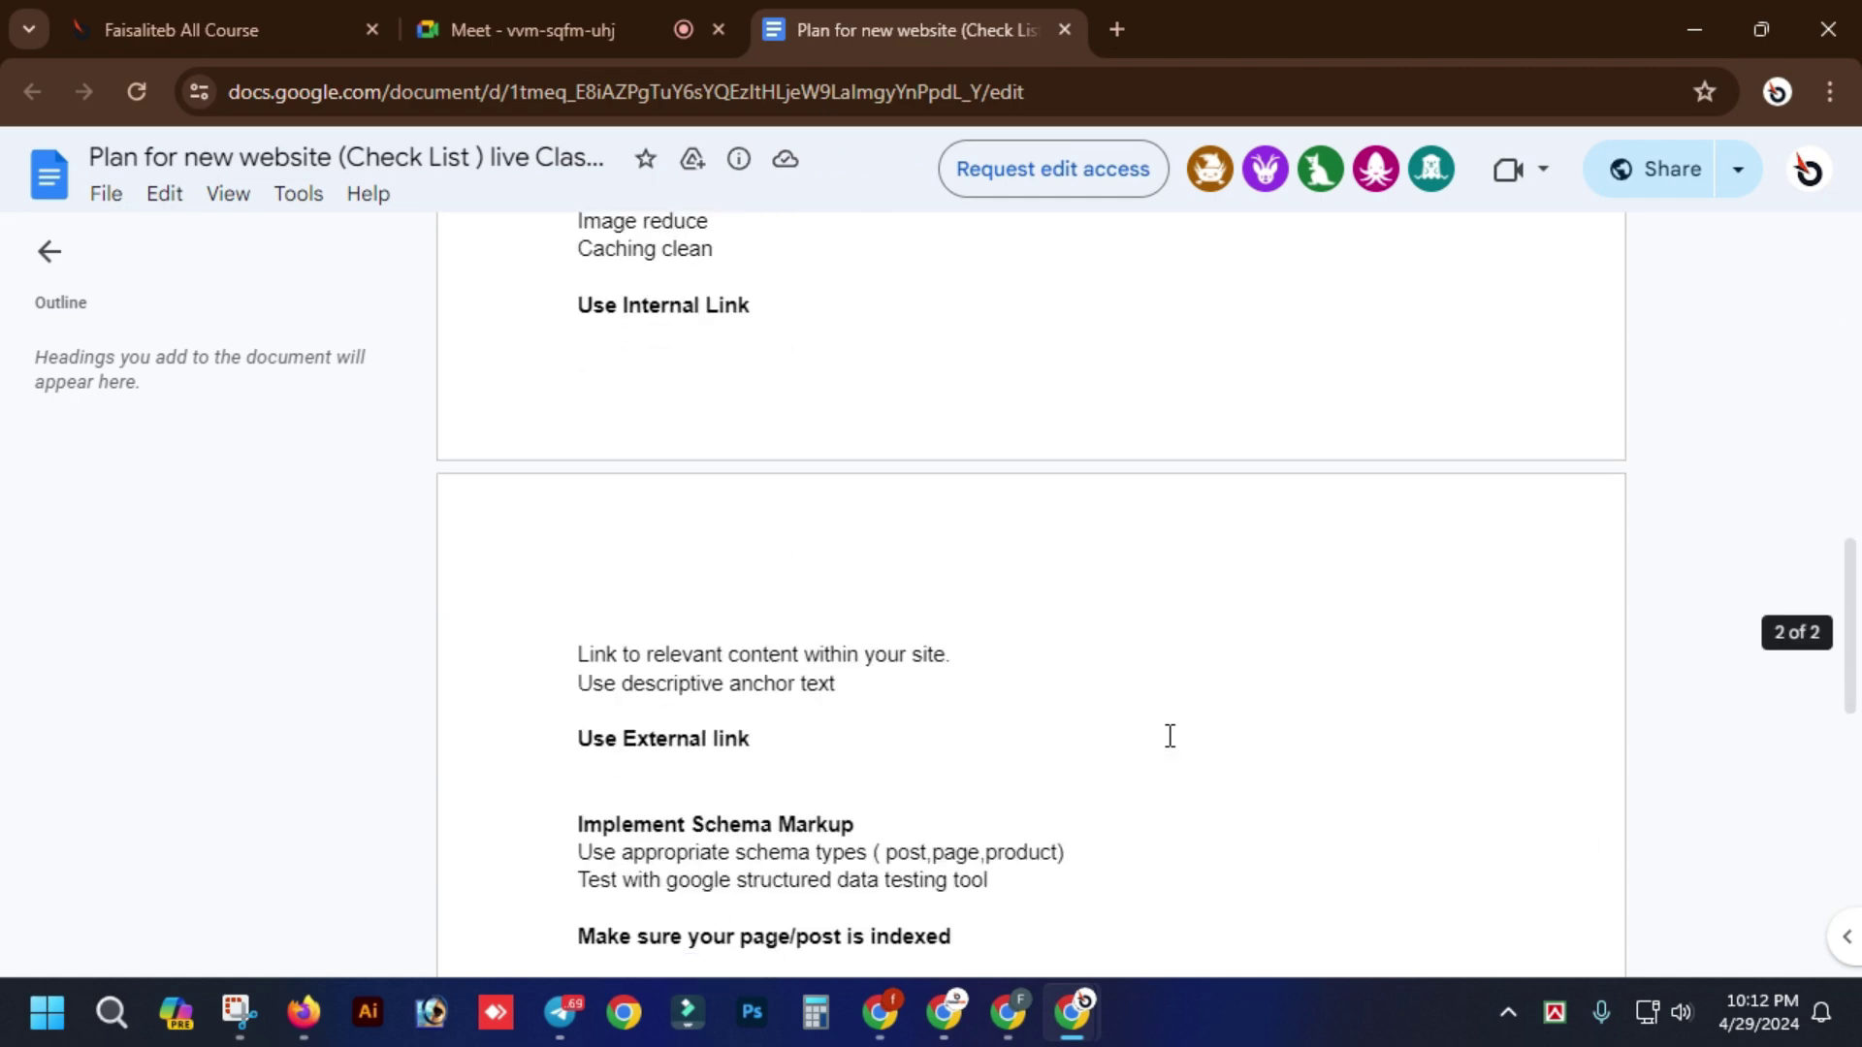
pyautogui.scroll(20, 1169, 735)
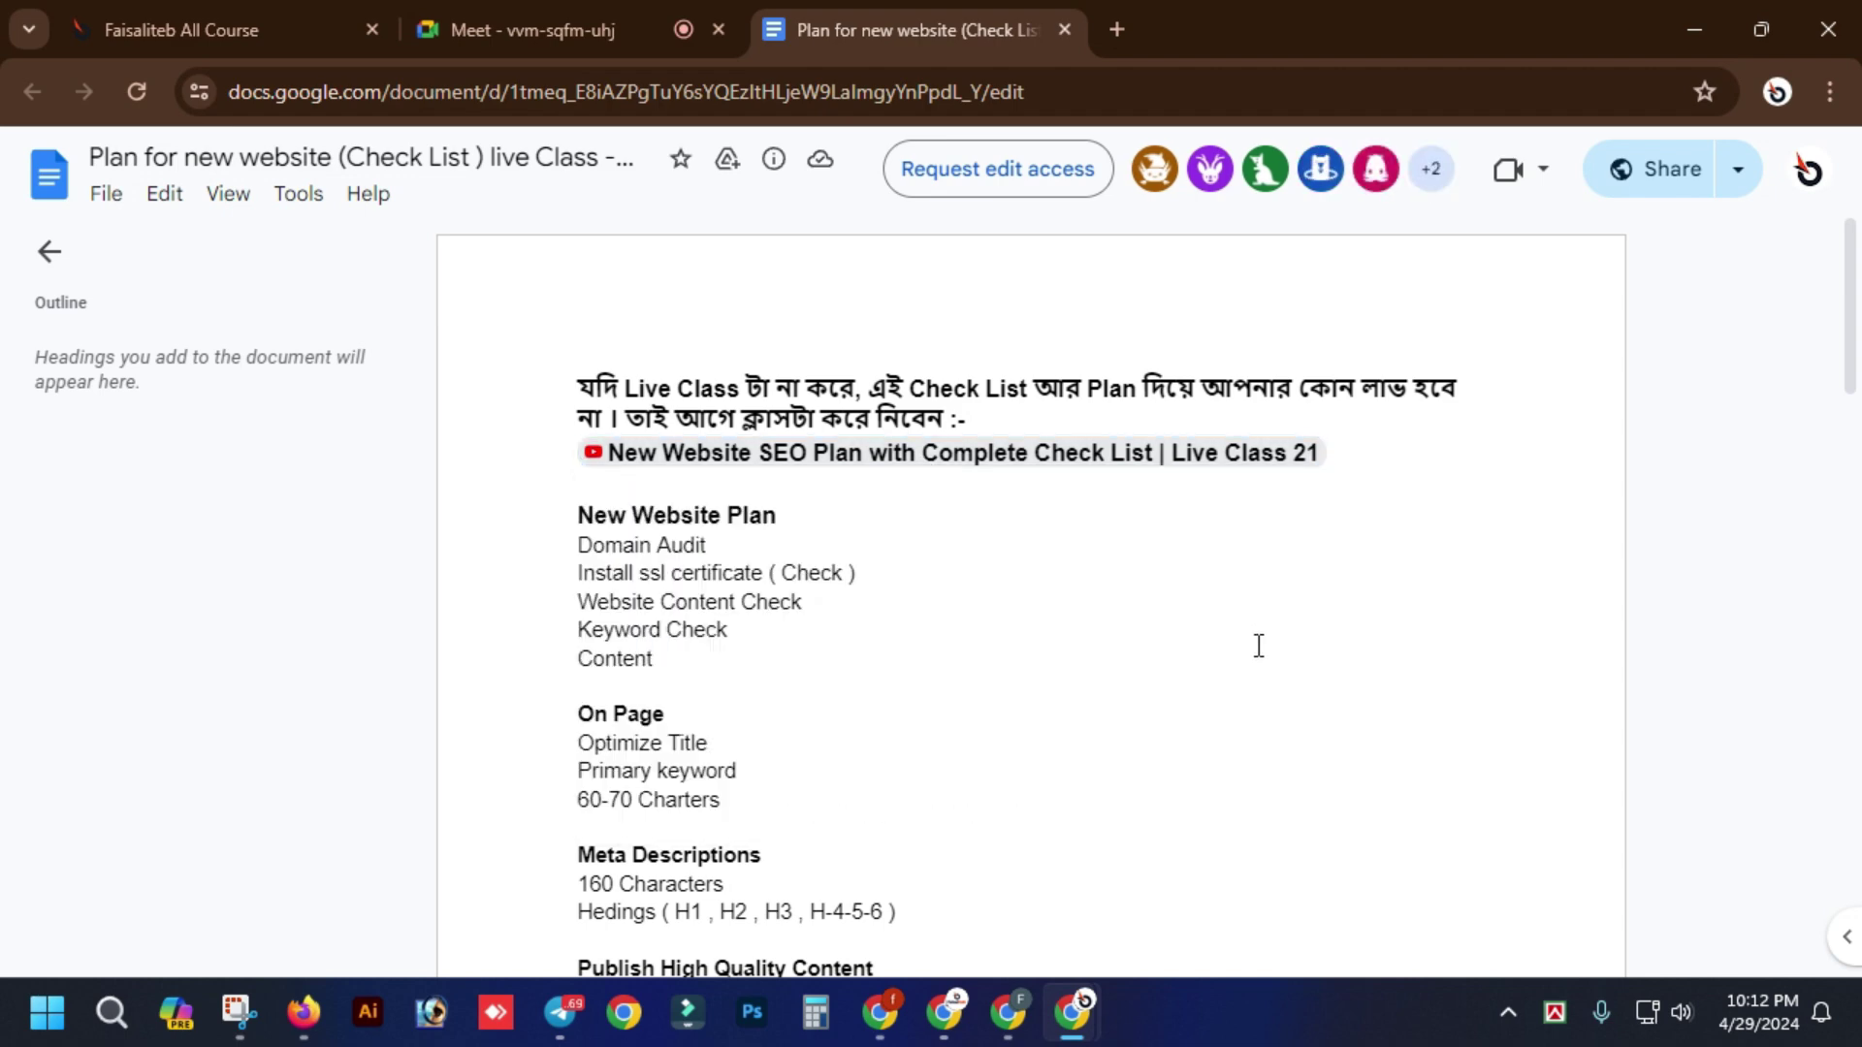
# - Examine the checklist document's sections, from New Website Plan and On Page through schema markup, Local SEO and Technical SEO
pyautogui.scroll(-15, 1259, 645)
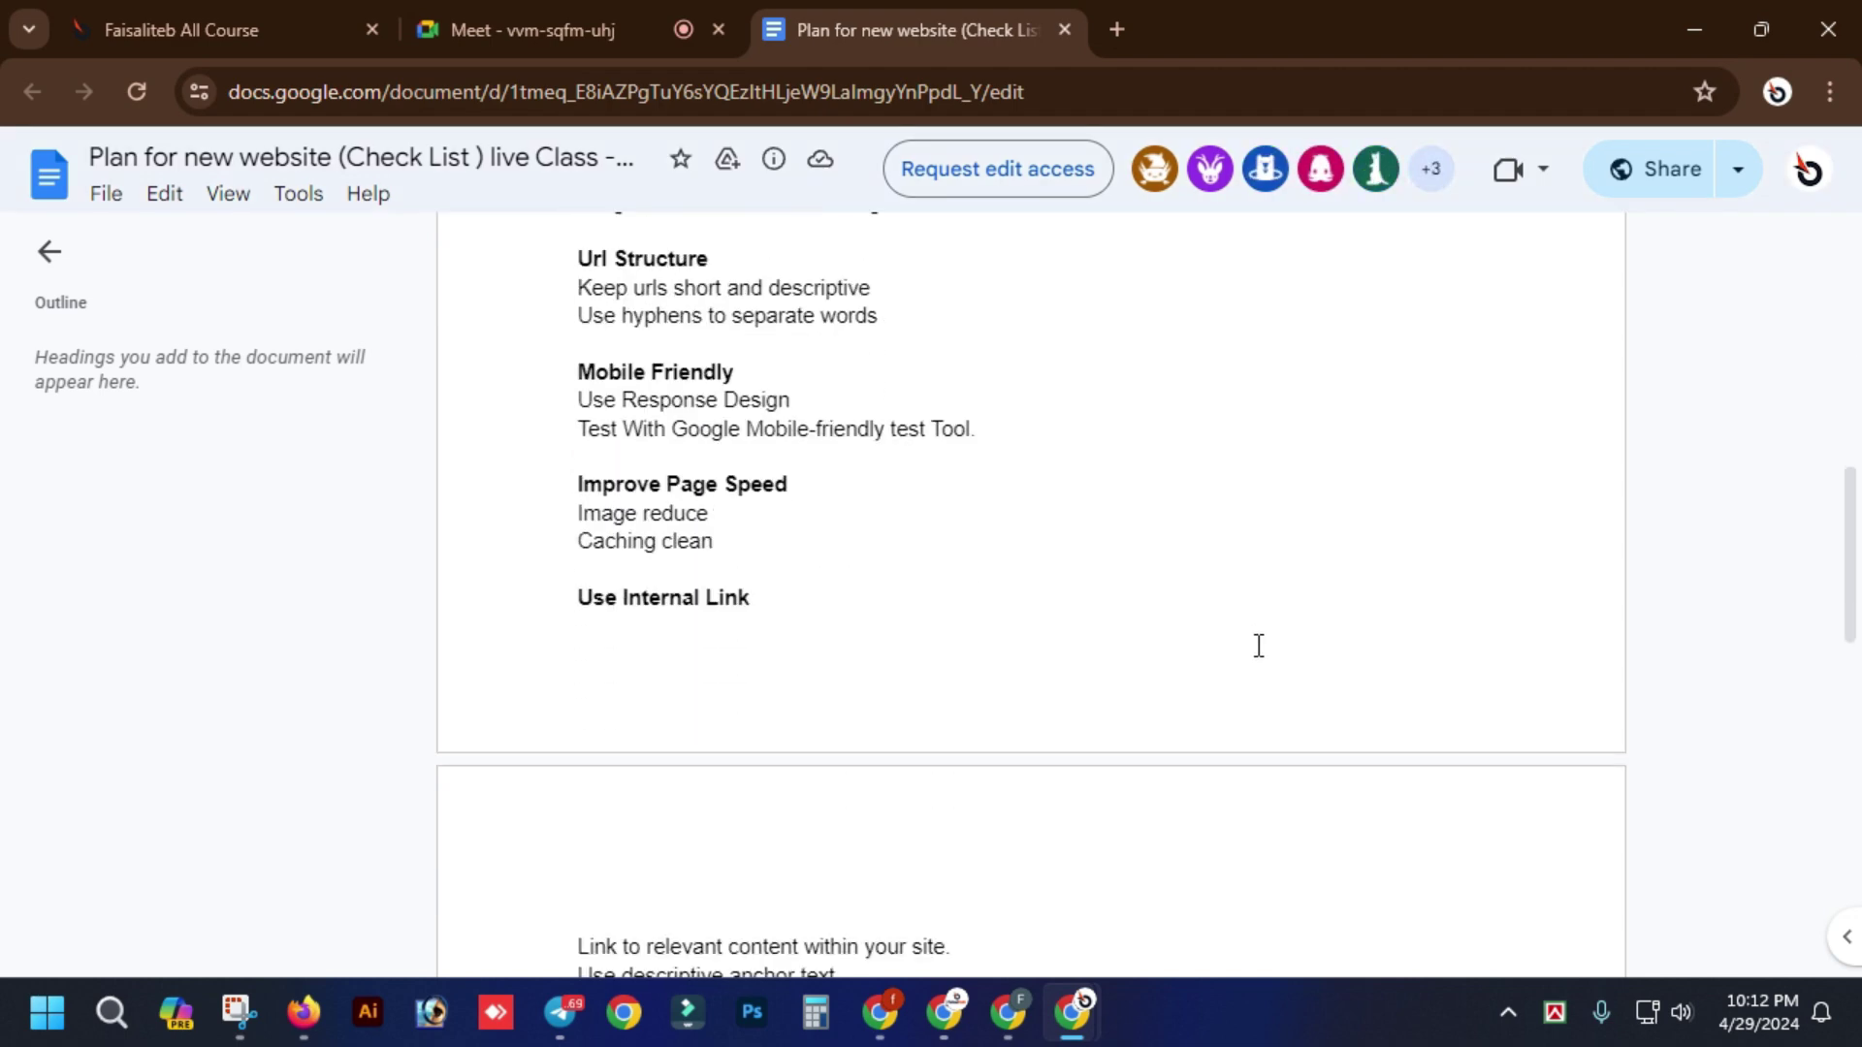
pyautogui.scroll(3, 1242, 654)
pyautogui.scroll(-1, 1231, 656)
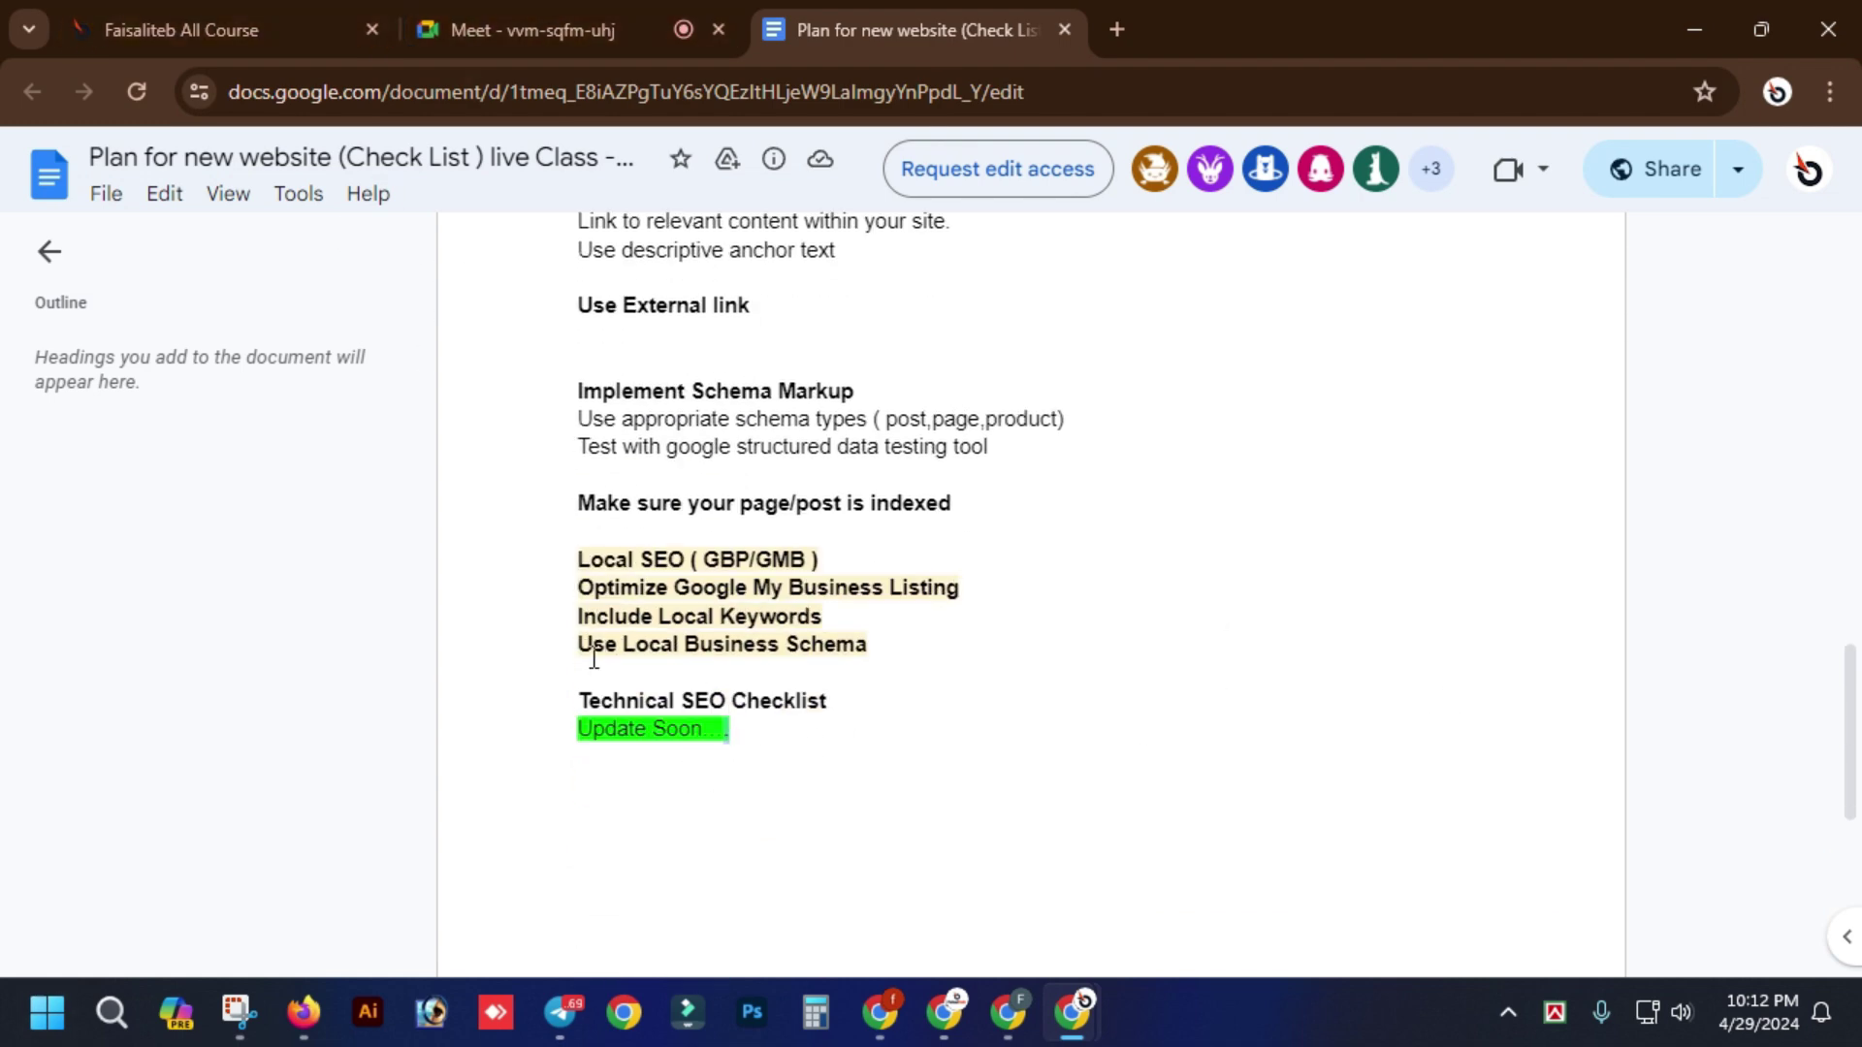
pyautogui.scroll(15, 594, 659)
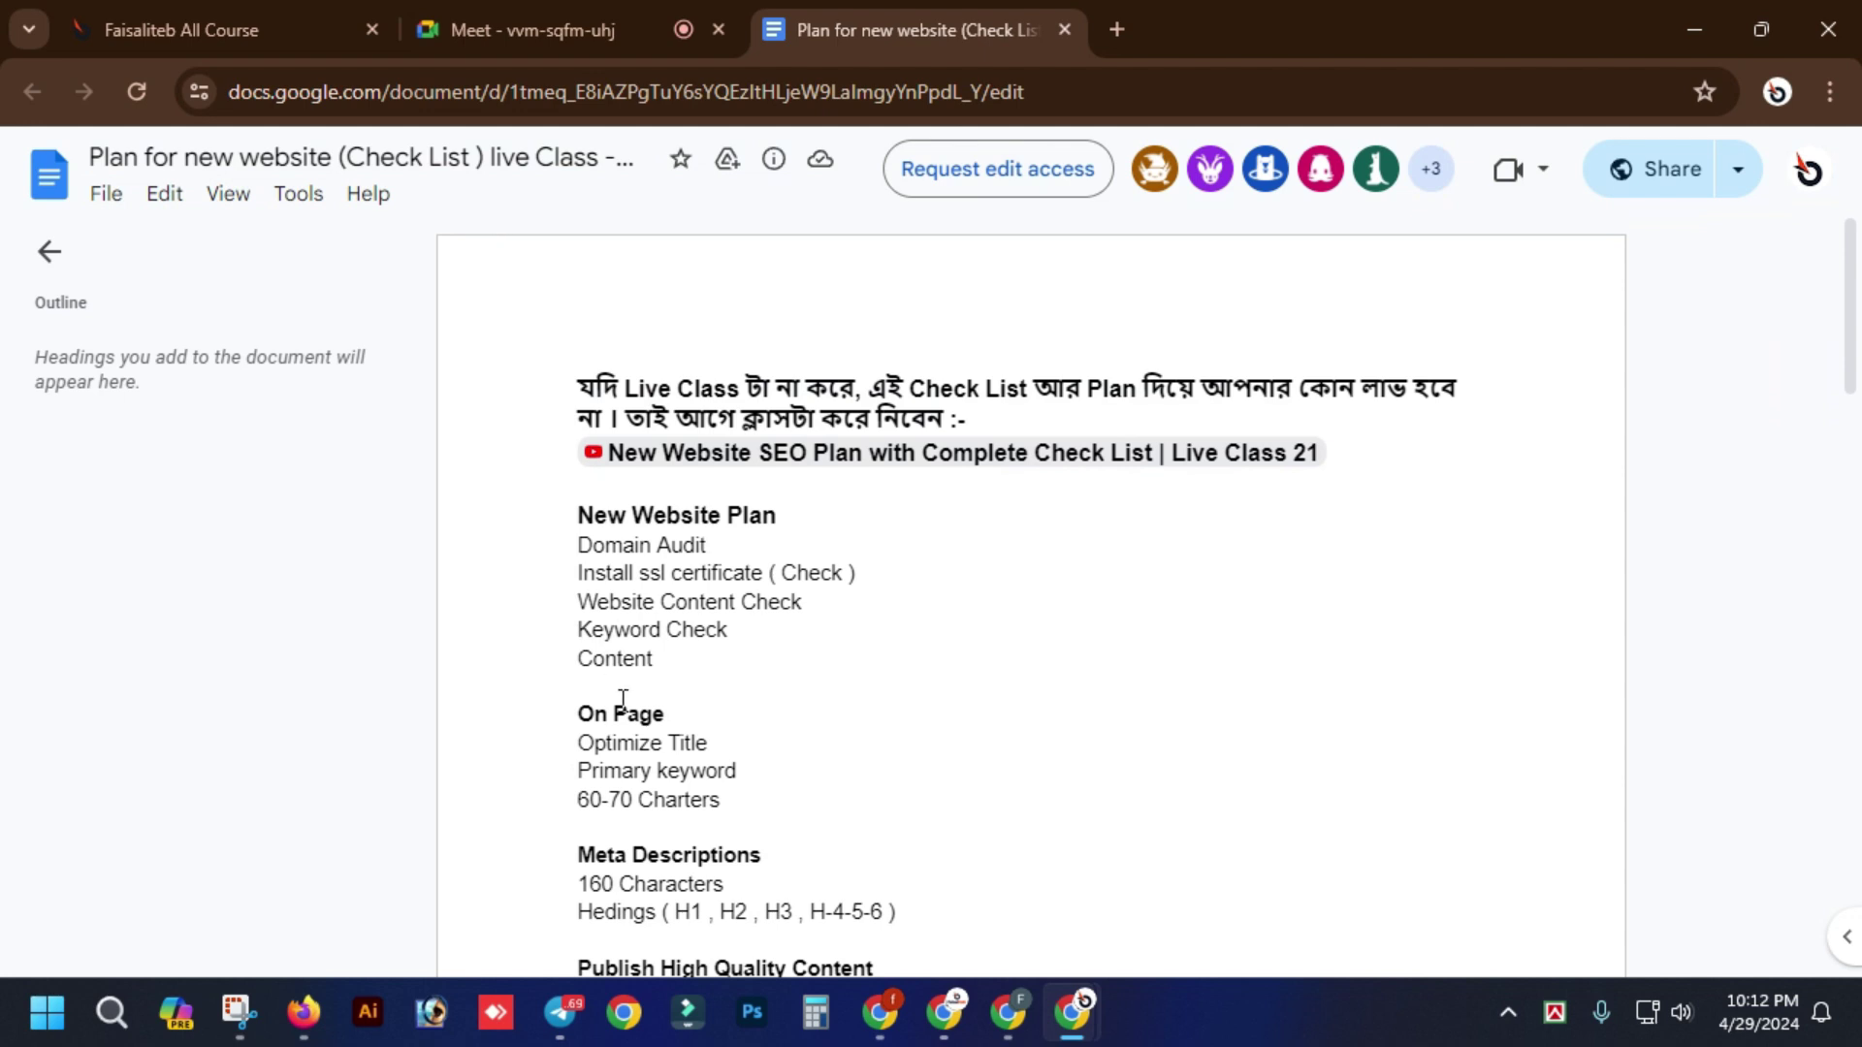
pyautogui.scroll(-3, 686, 747)
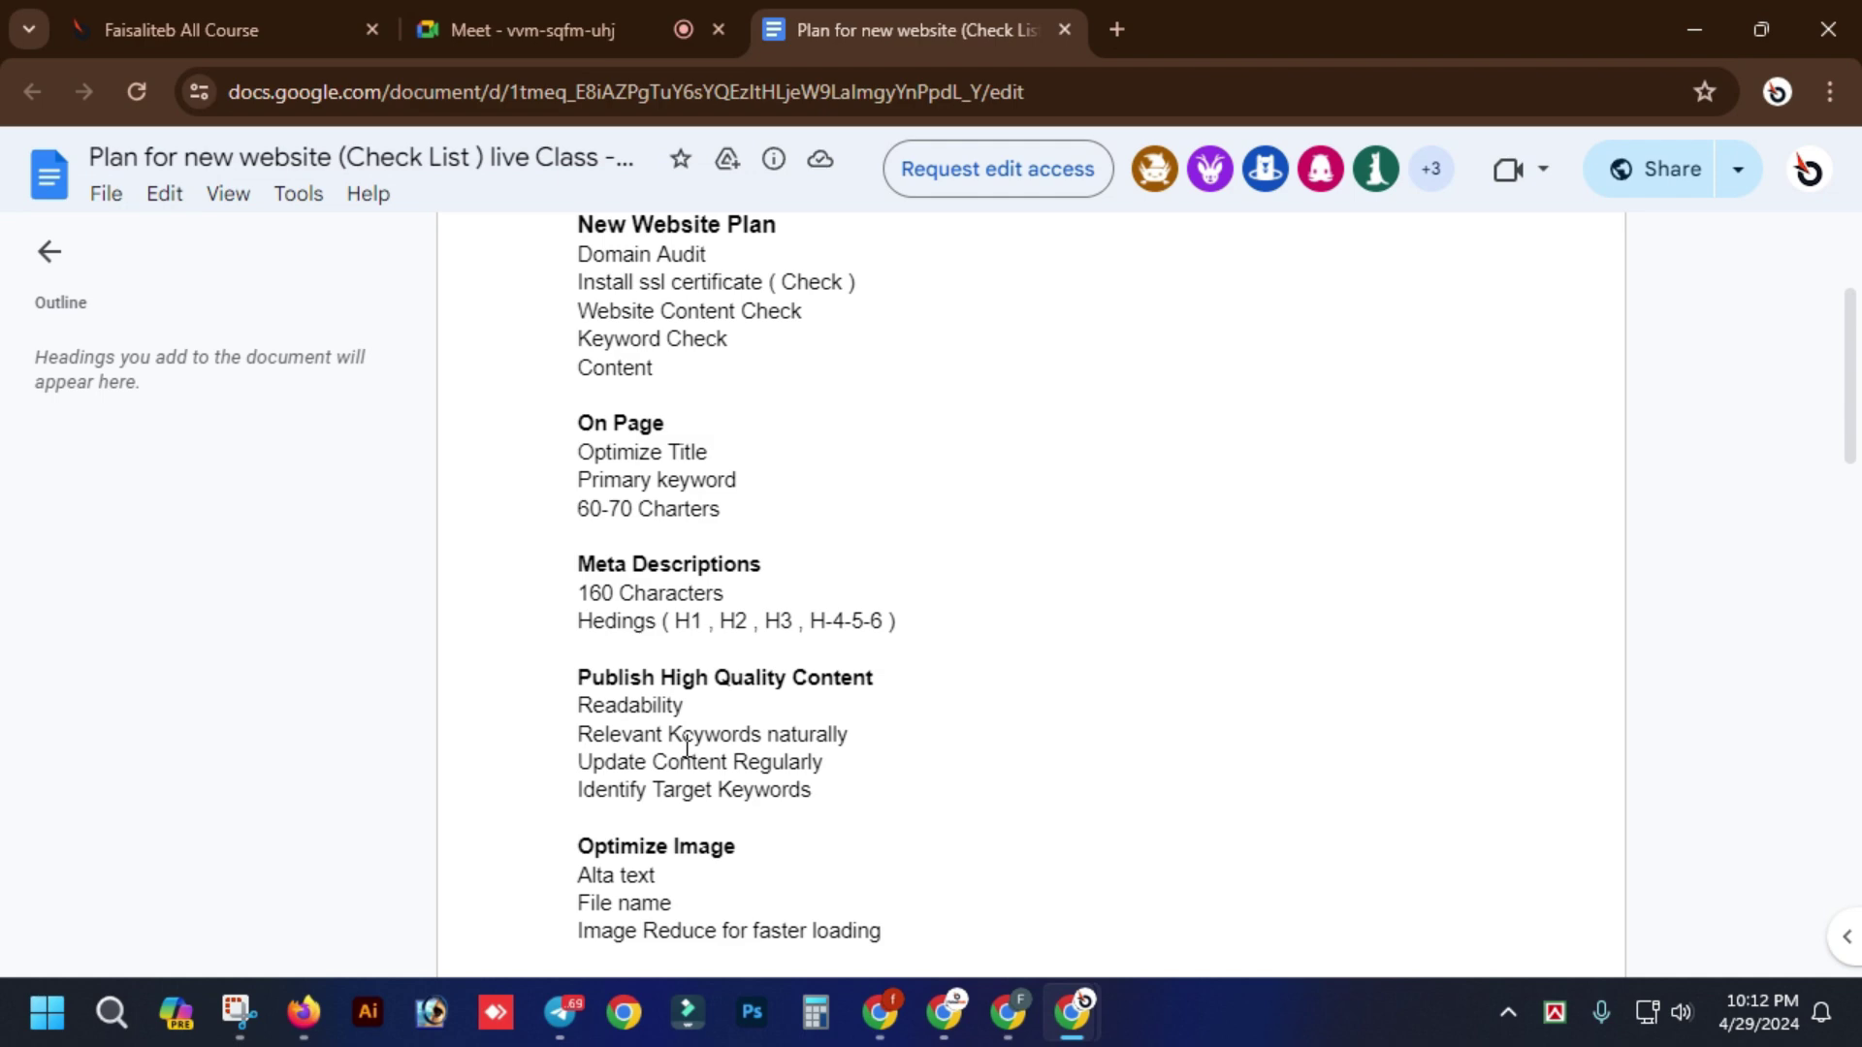
pyautogui.scroll(3, 768, 616)
pyautogui.scroll(-13, 768, 616)
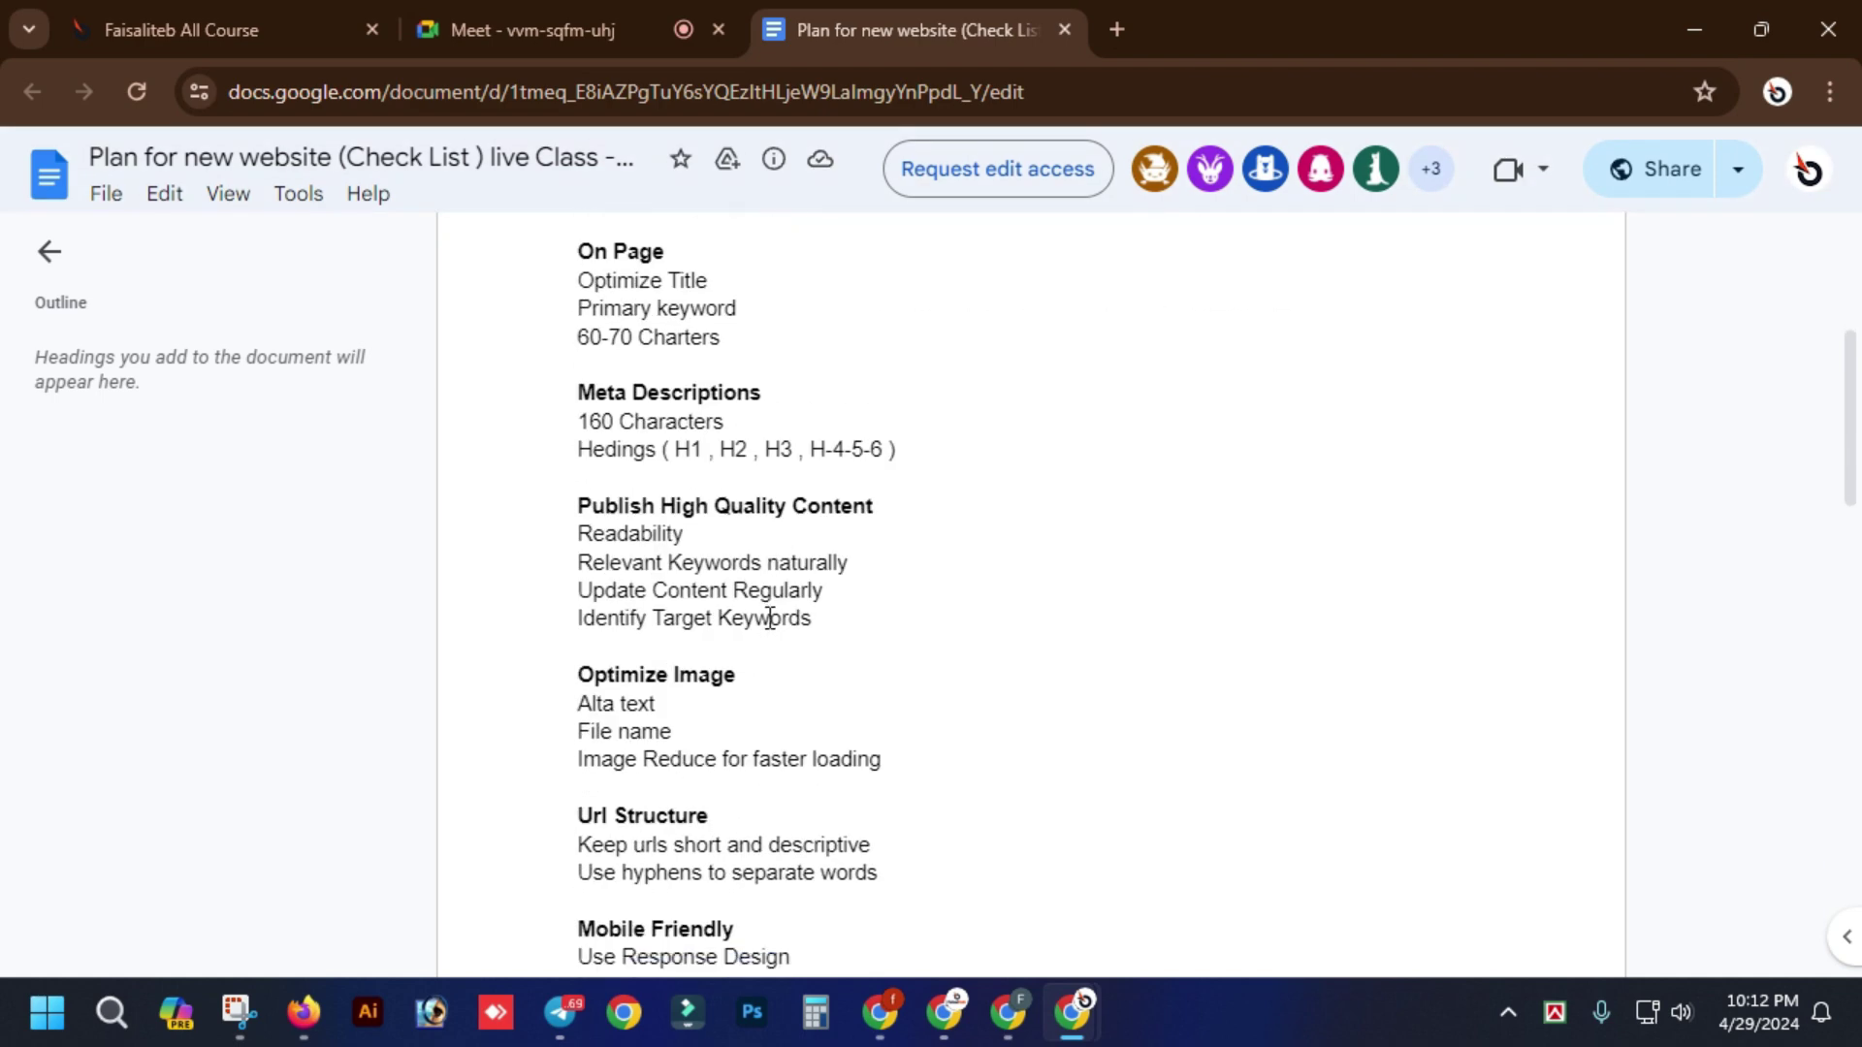
pyautogui.moveTo(1097, 1039)
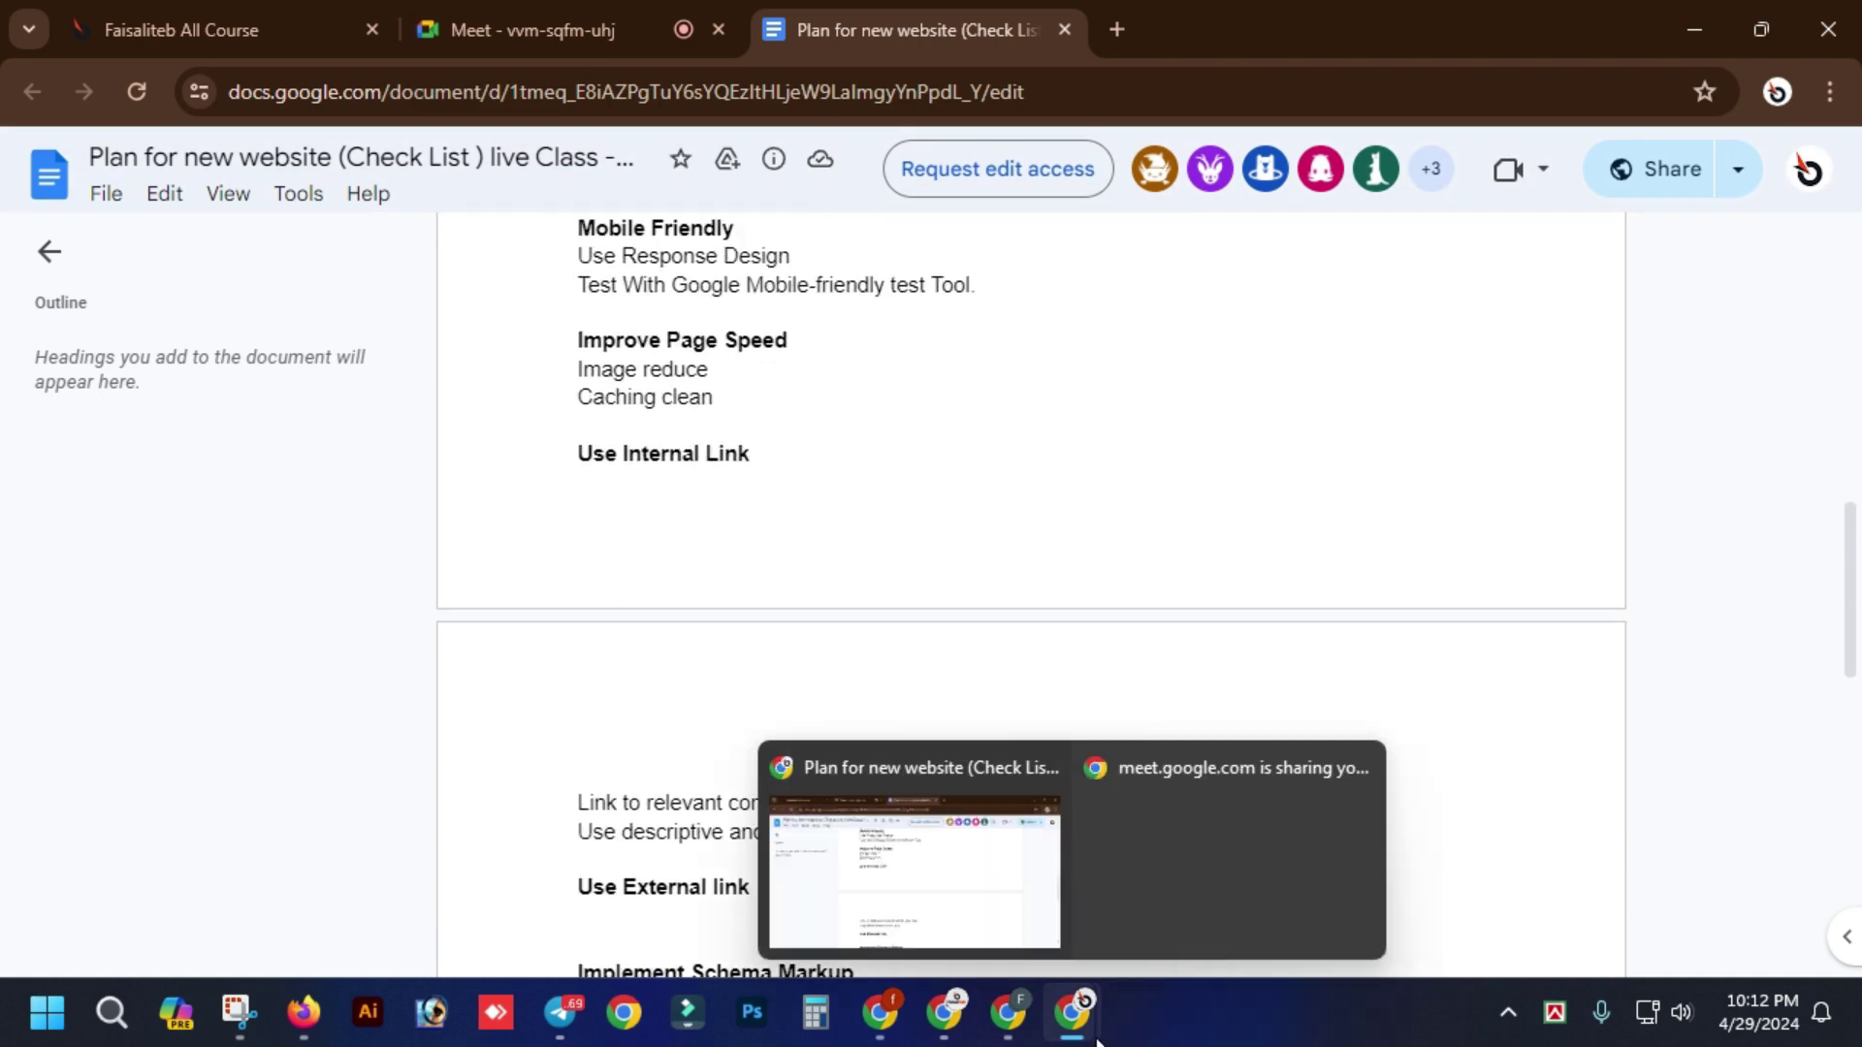
pyautogui.moveTo(1013, 1026)
pyautogui.click(999, 882)
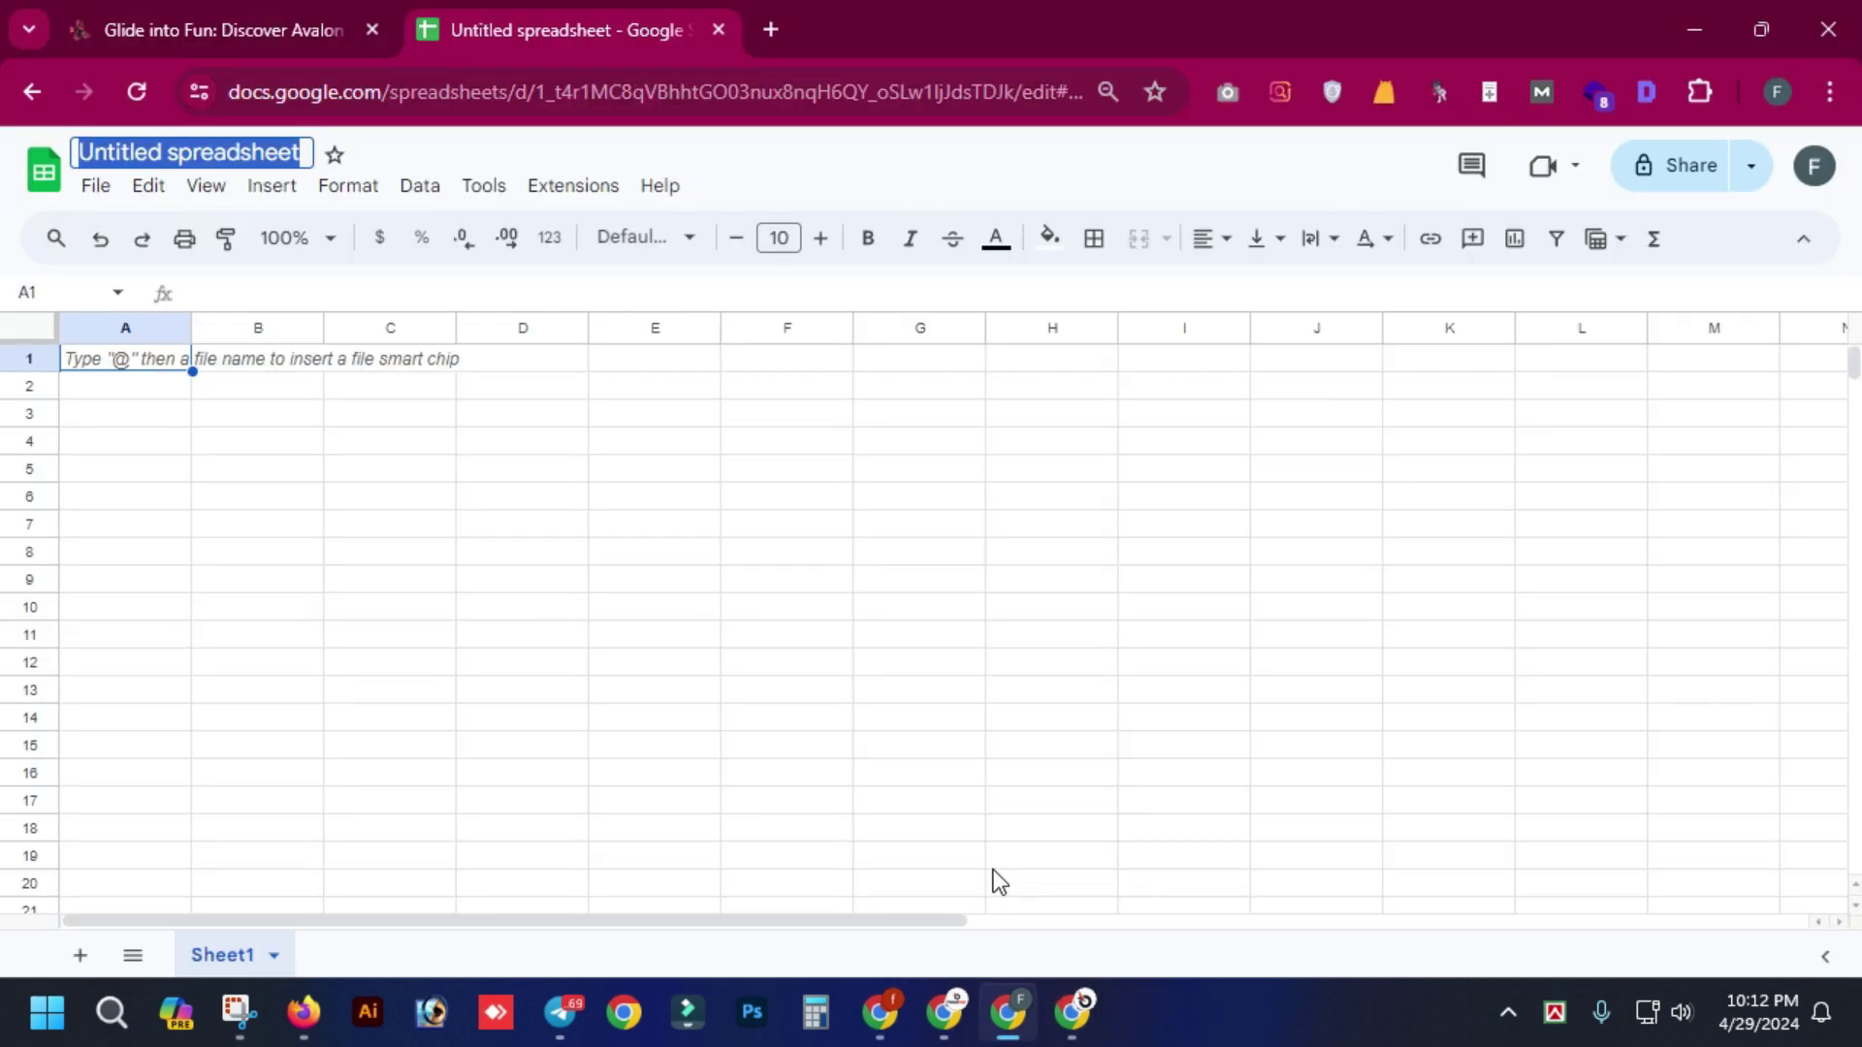
pyautogui.moveTo(1076, 1005)
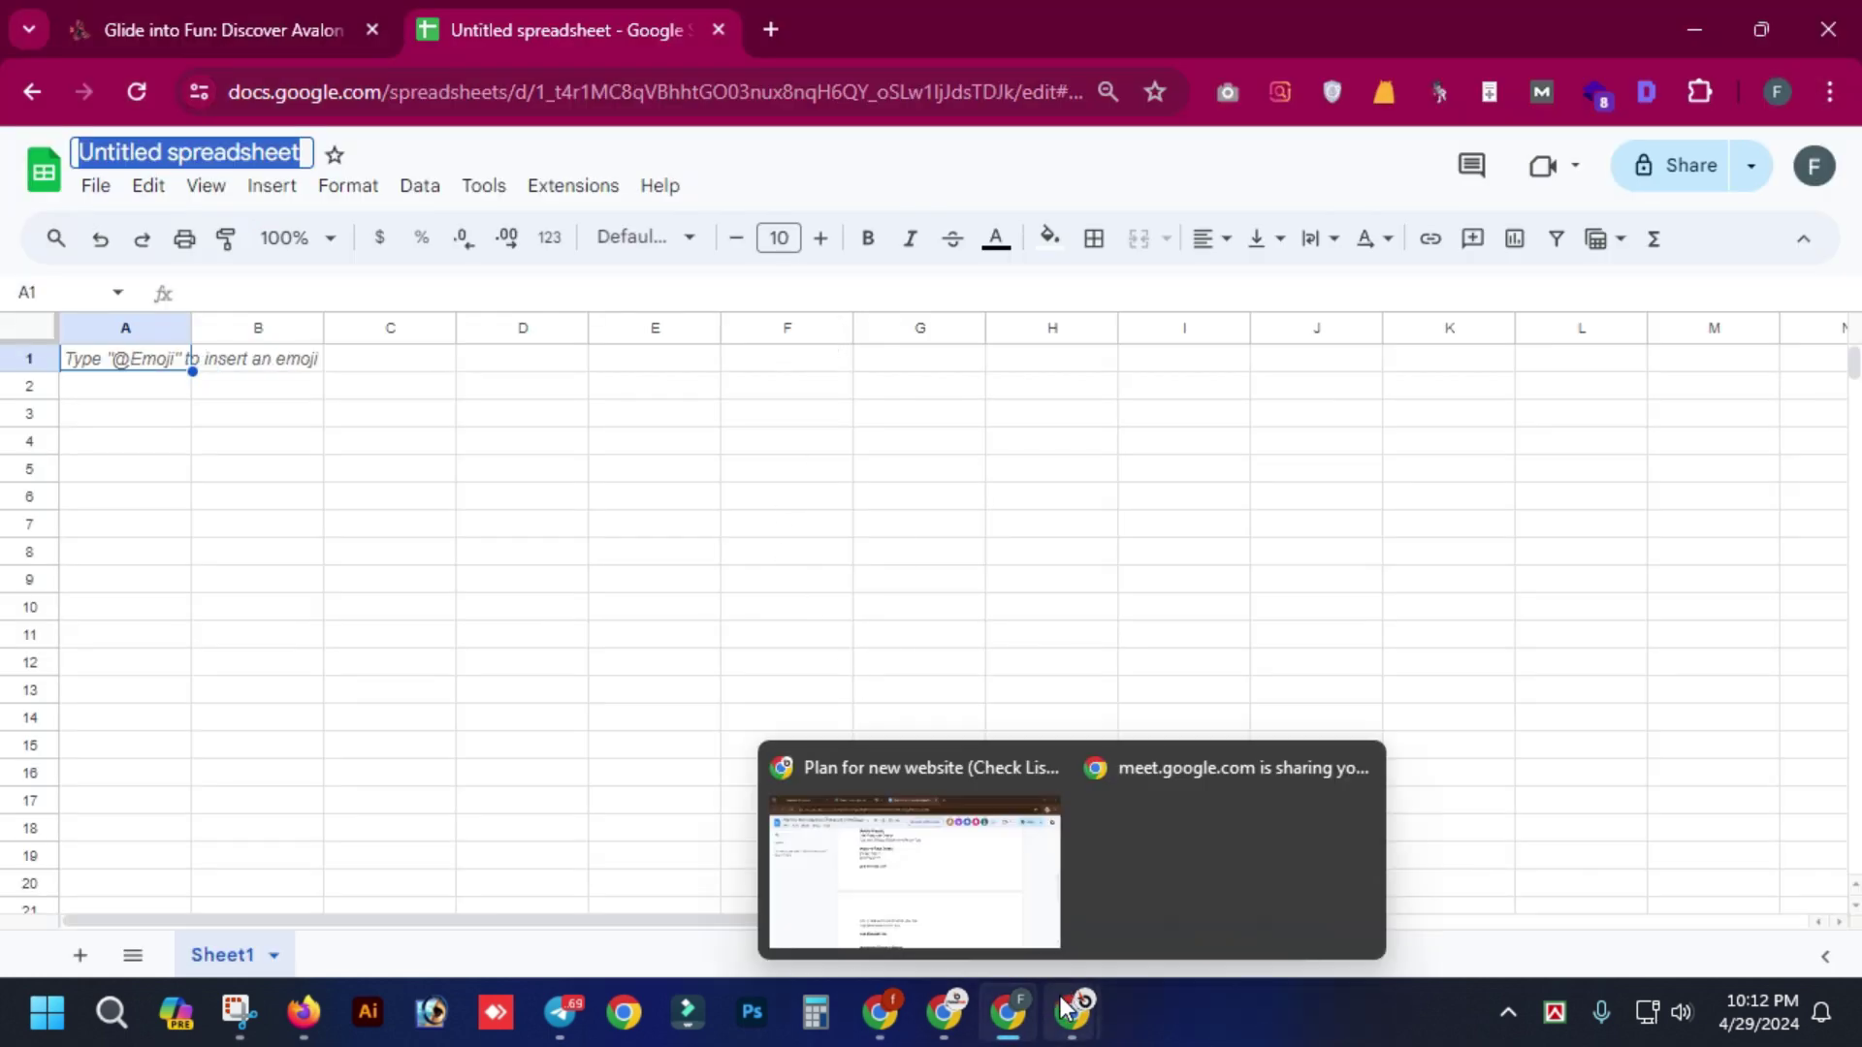
pyautogui.click(923, 897)
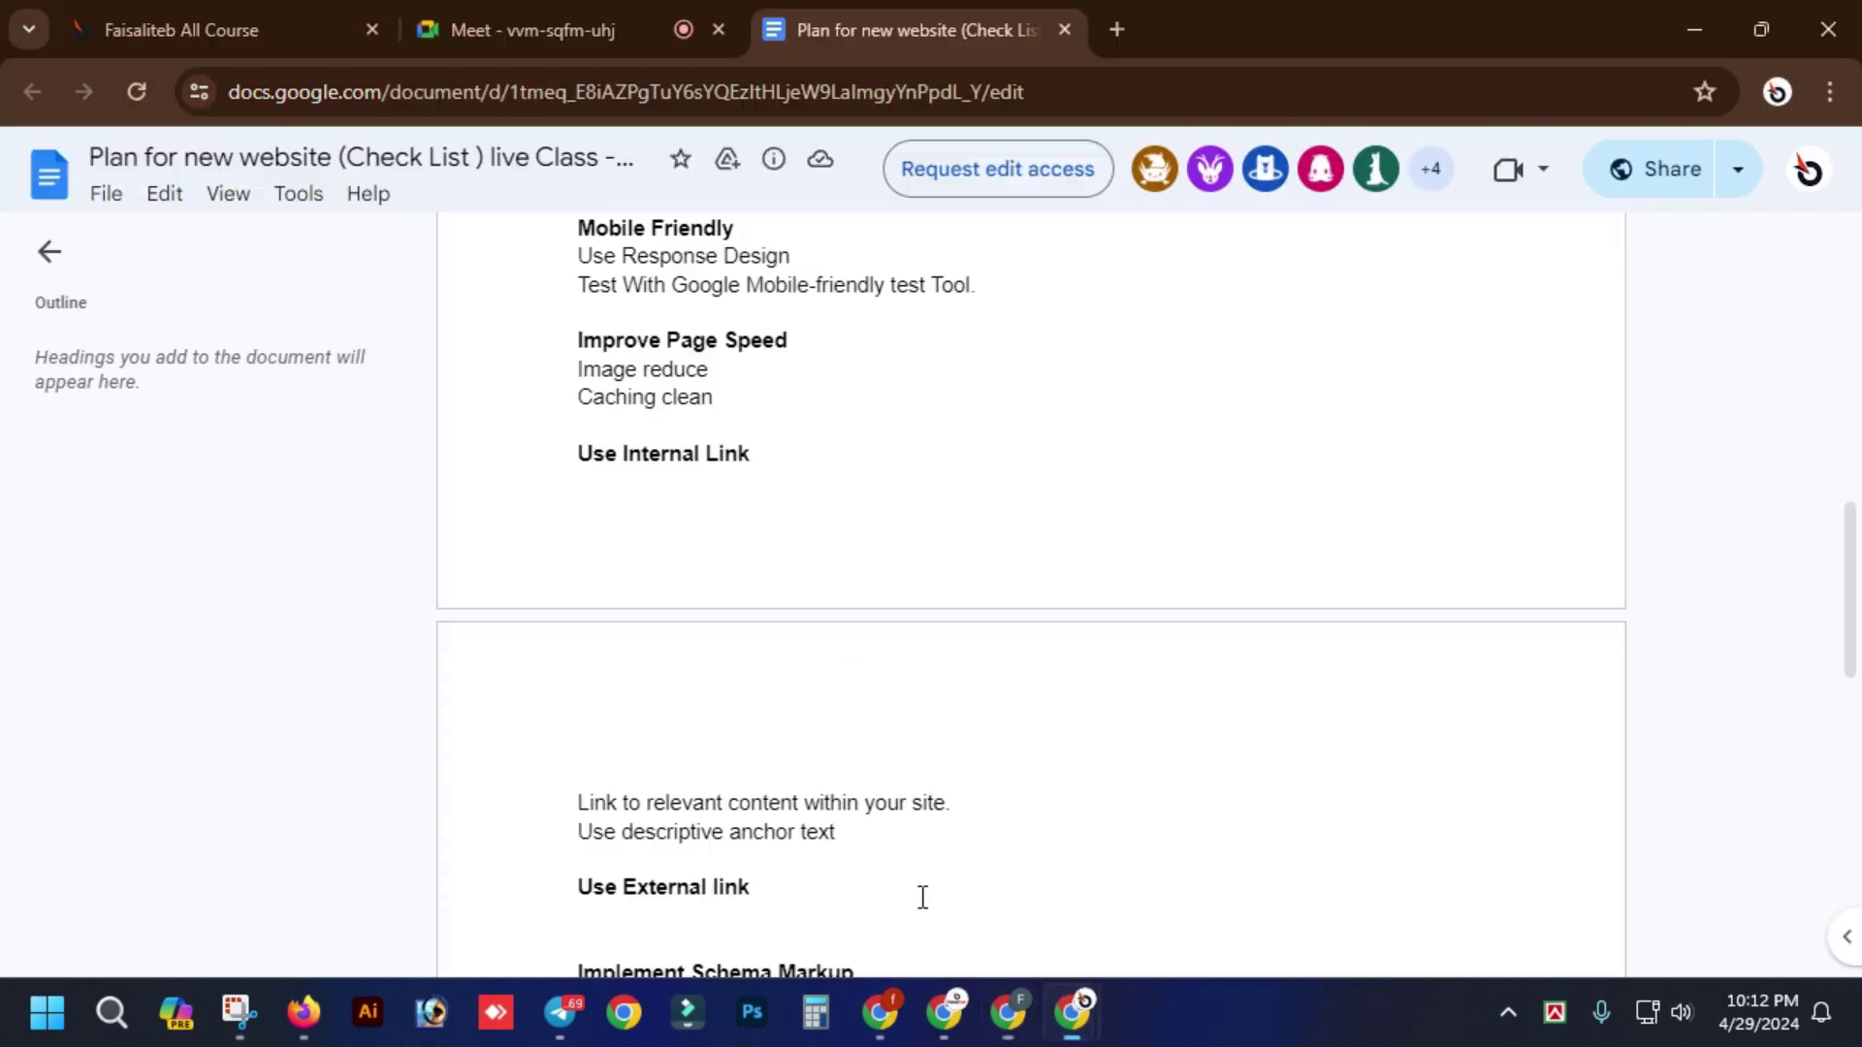
# - Return to the Meet call, close the in-call messages and admit the participants waiting to join
pyautogui.click(562, 4)
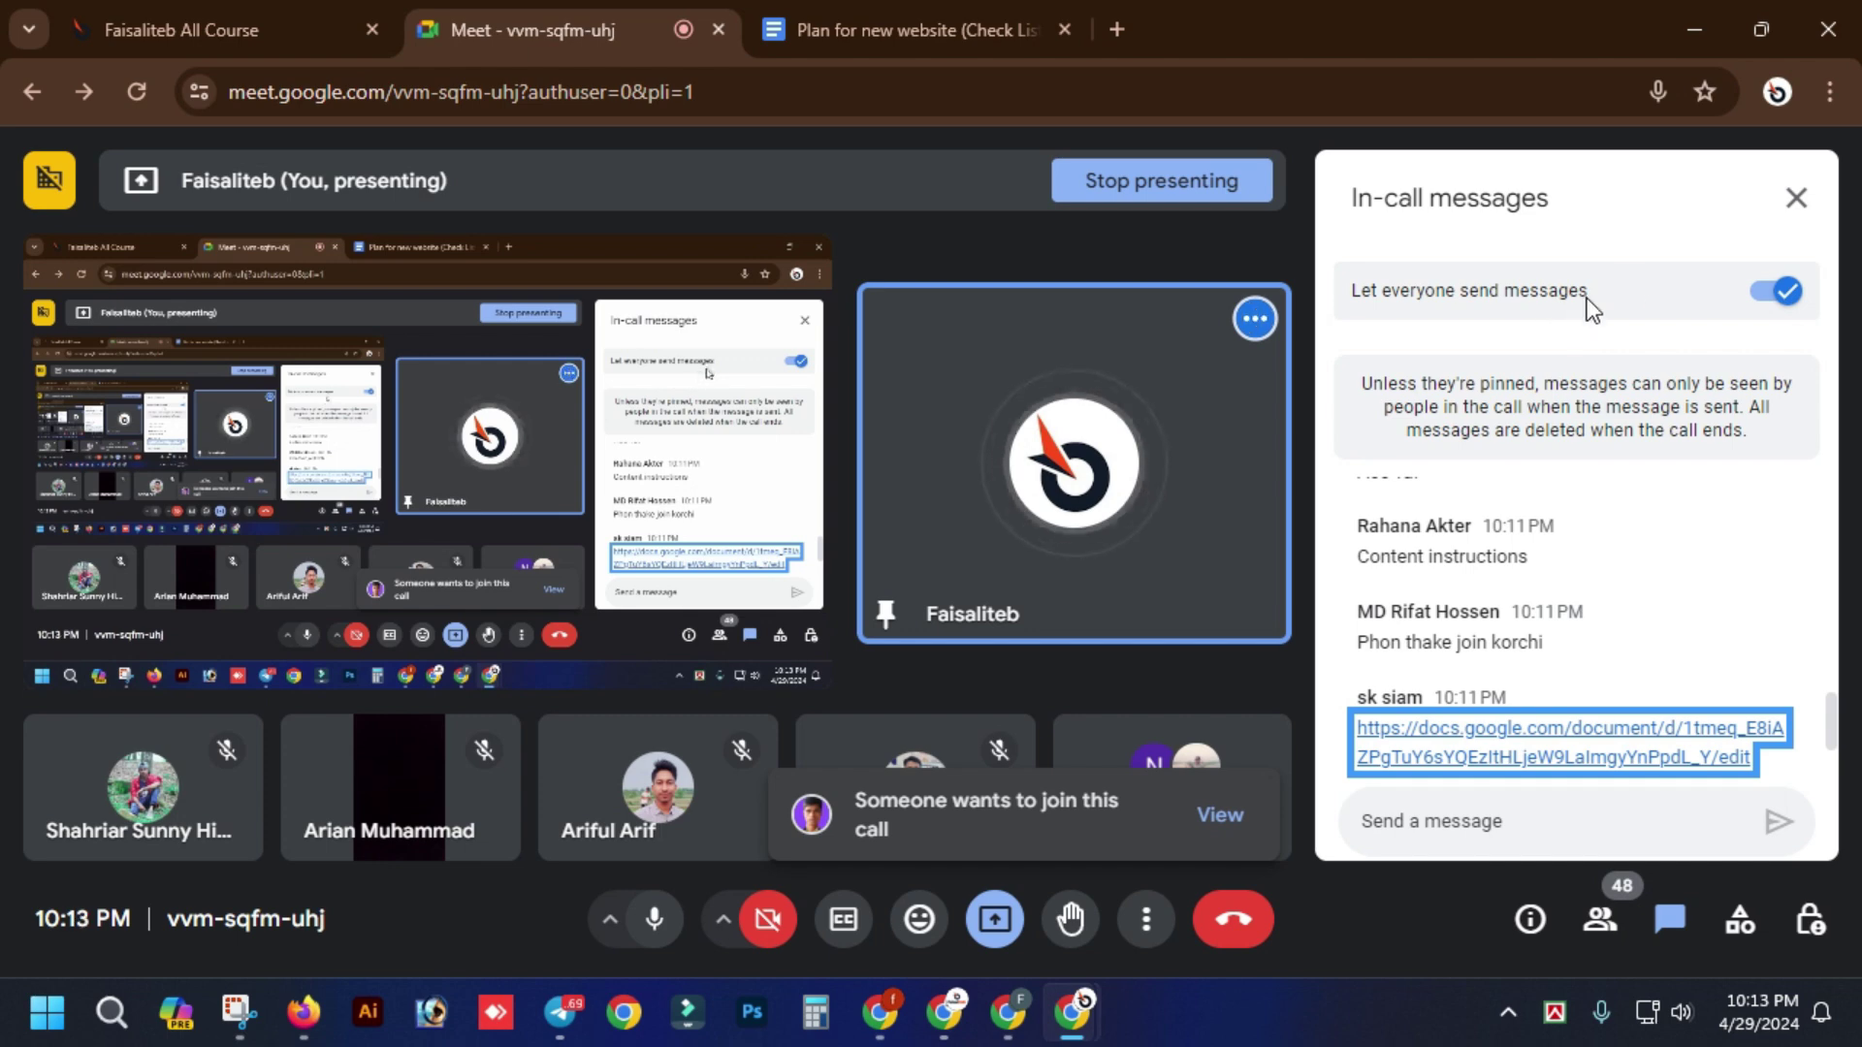
pyautogui.click(1800, 200)
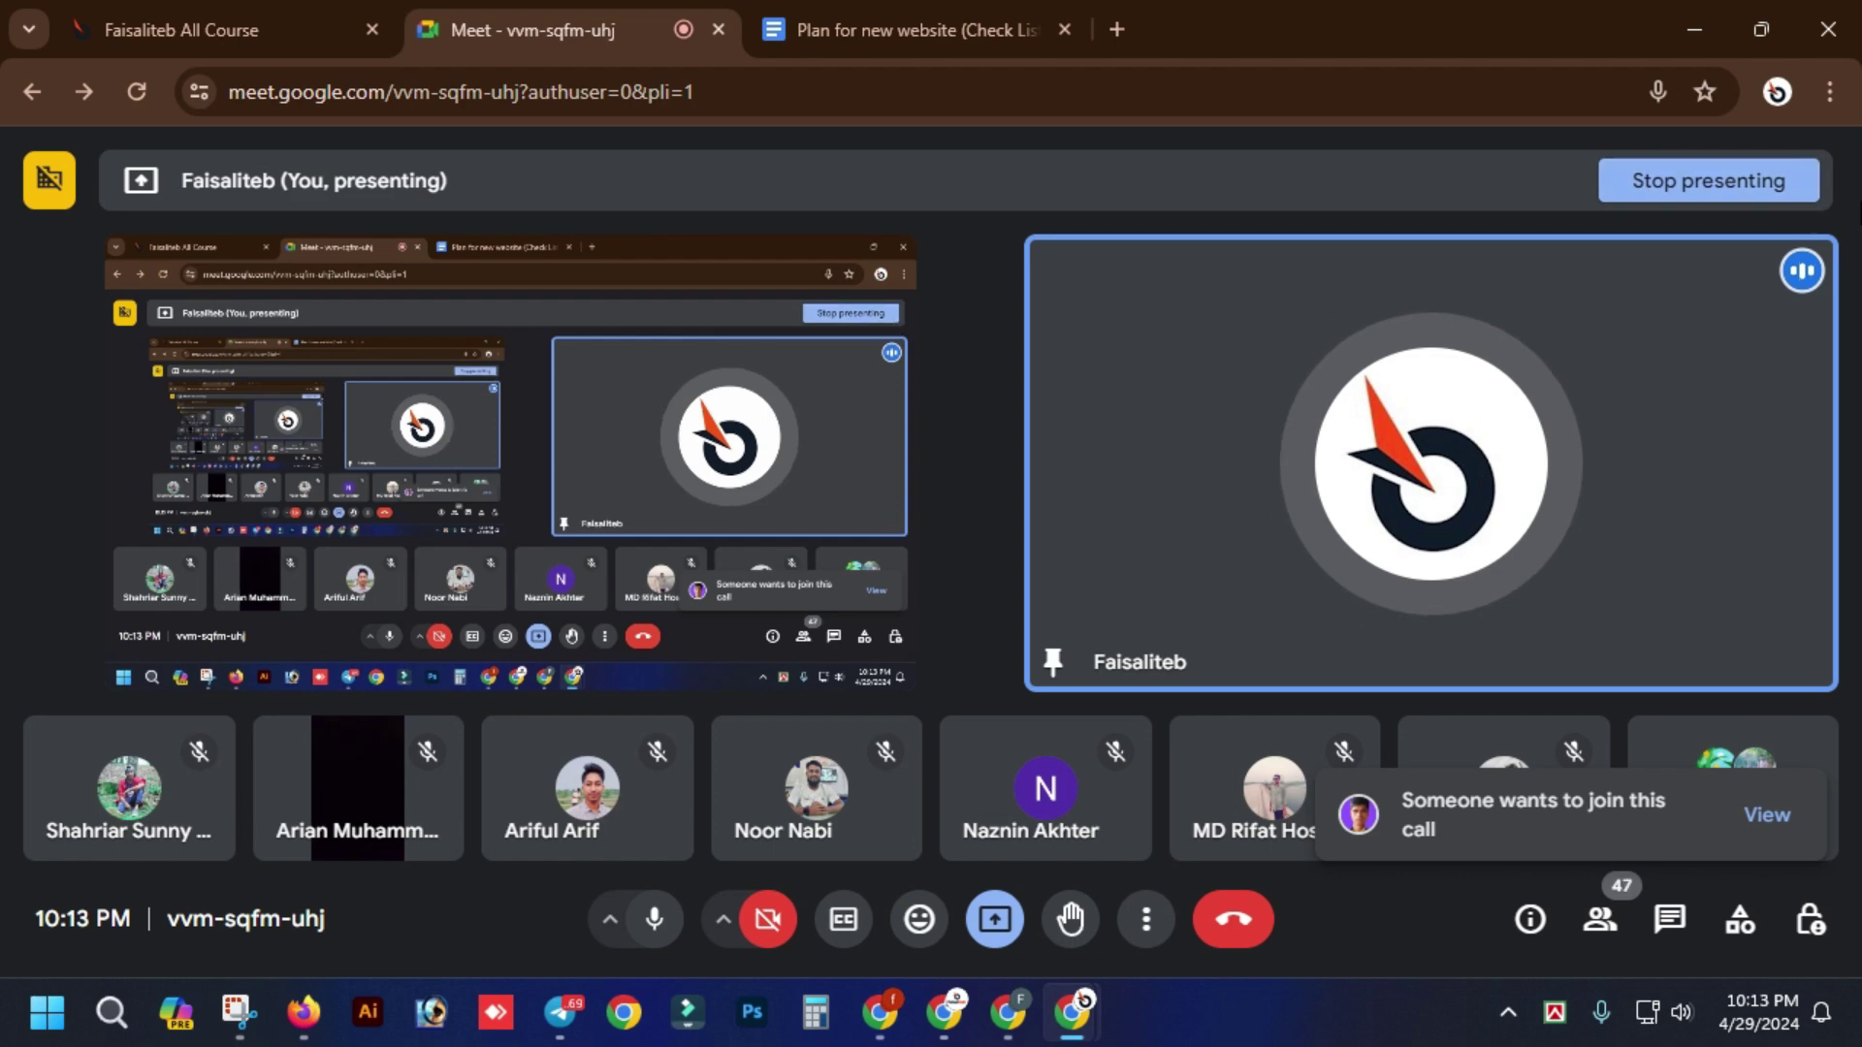
pyautogui.click(1760, 817)
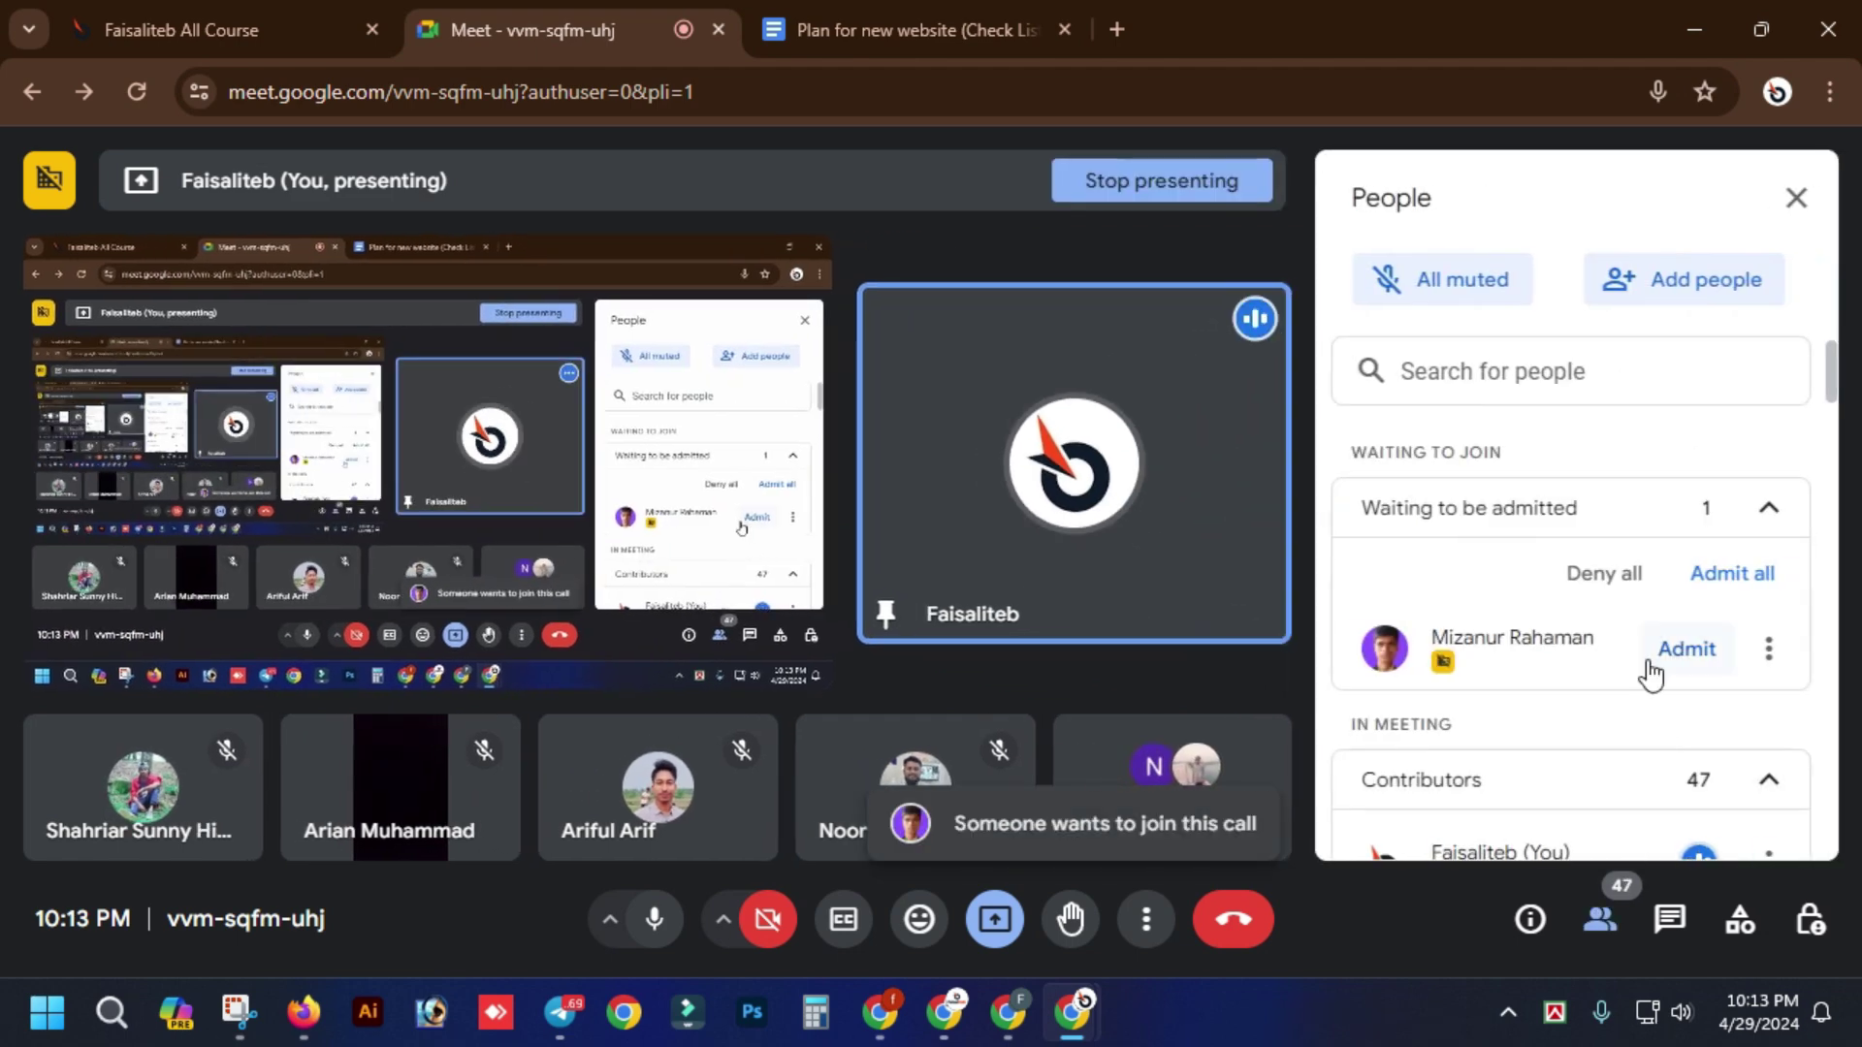
pyautogui.click(1666, 663)
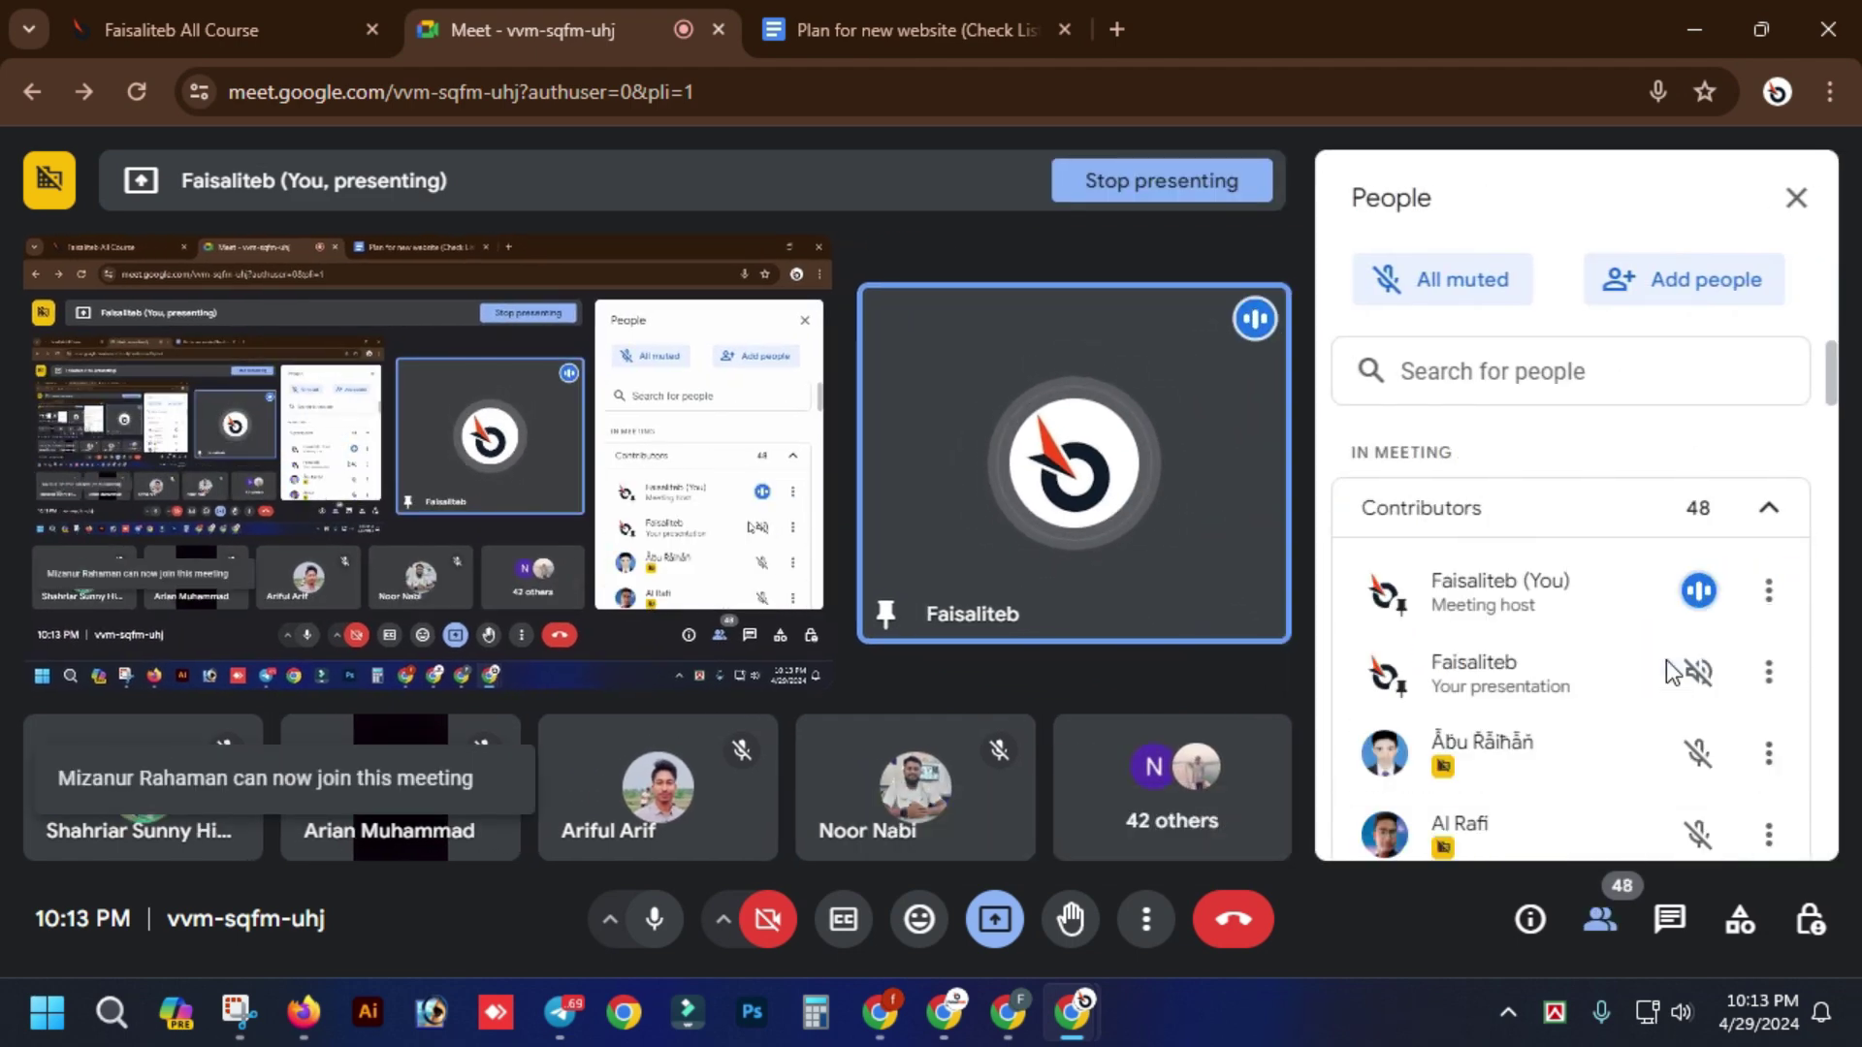
pyautogui.click(1795, 197)
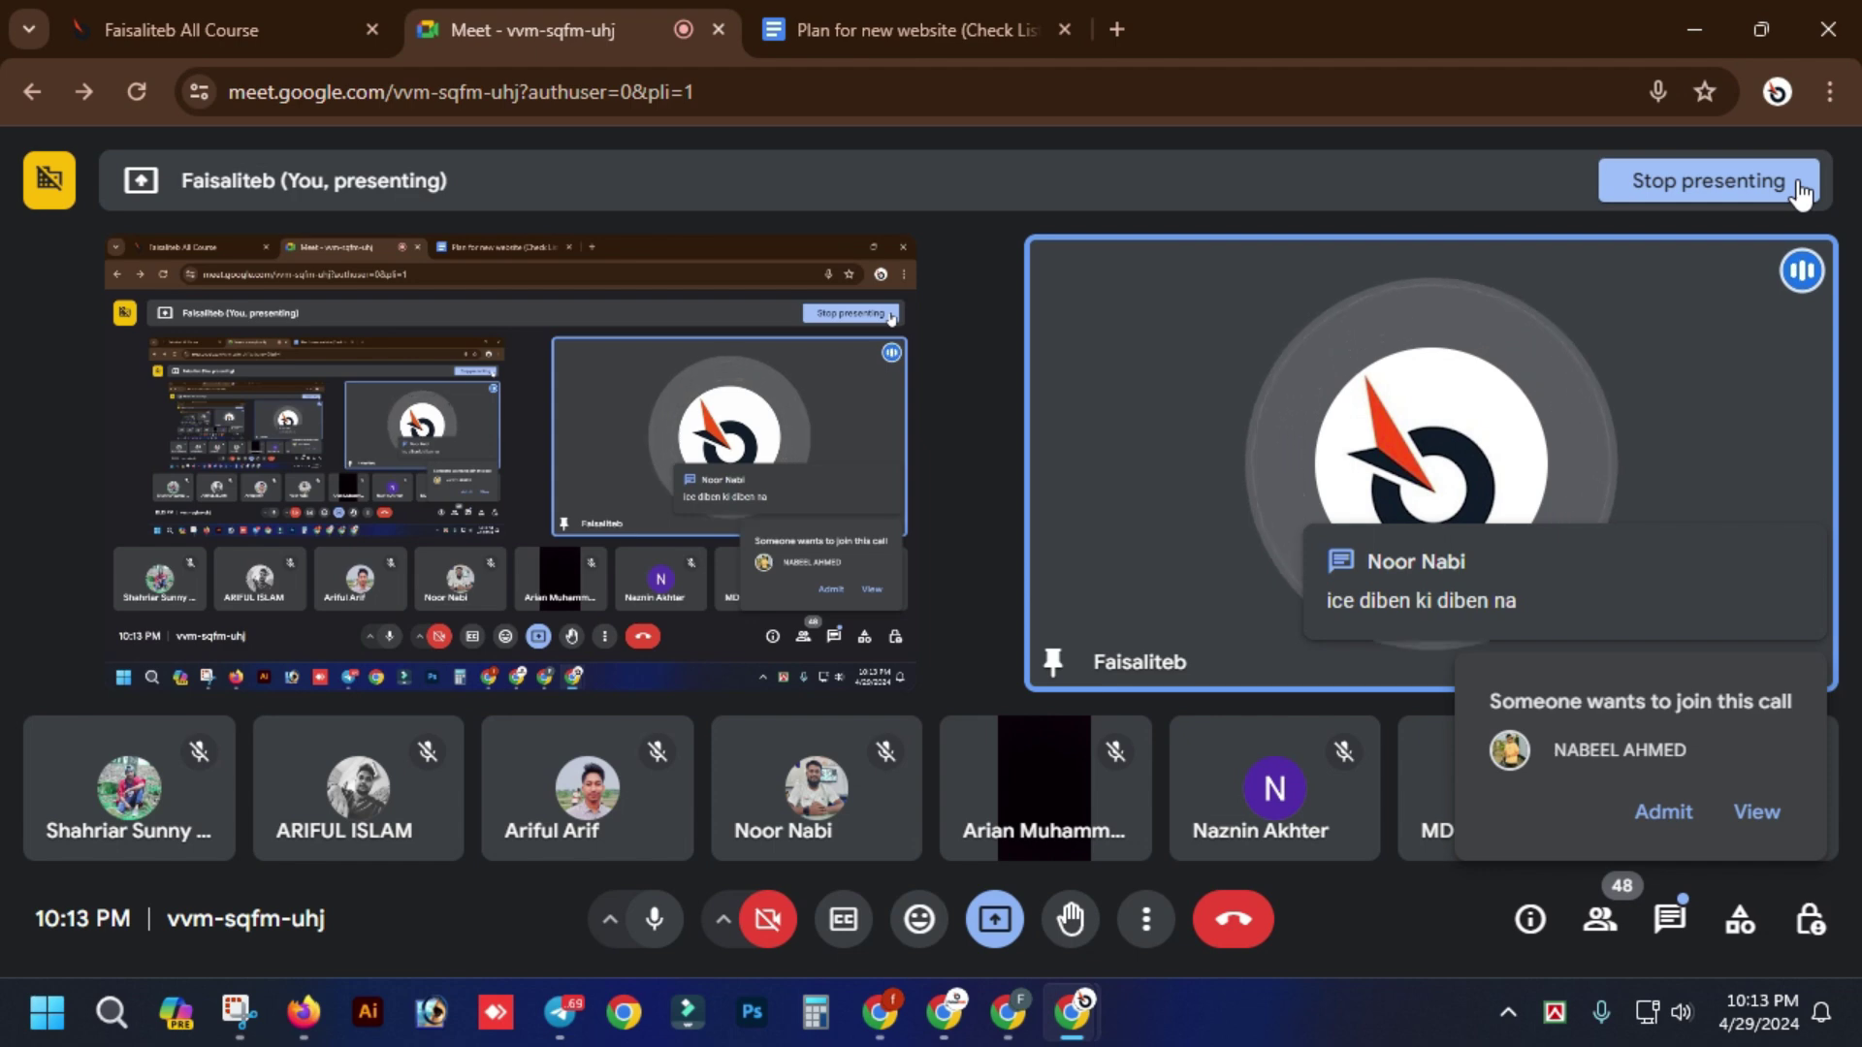
pyautogui.click(1635, 817)
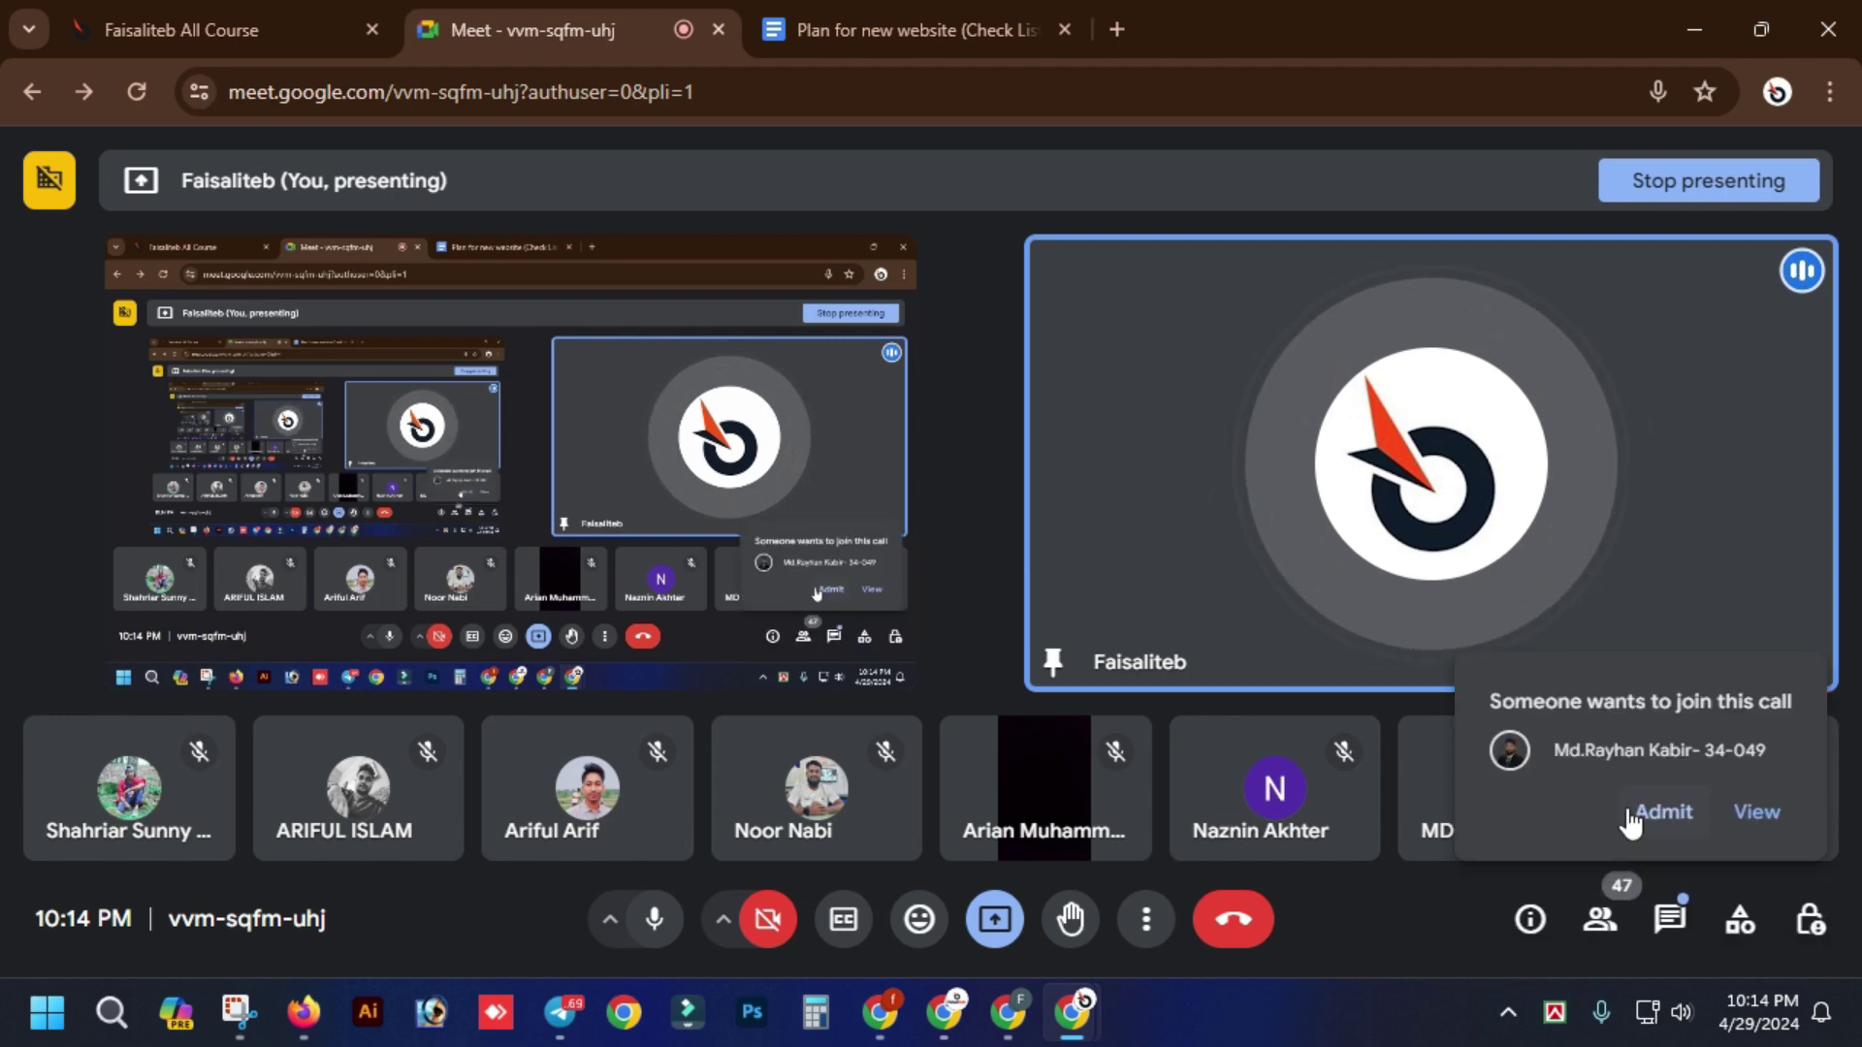
pyautogui.click(1630, 814)
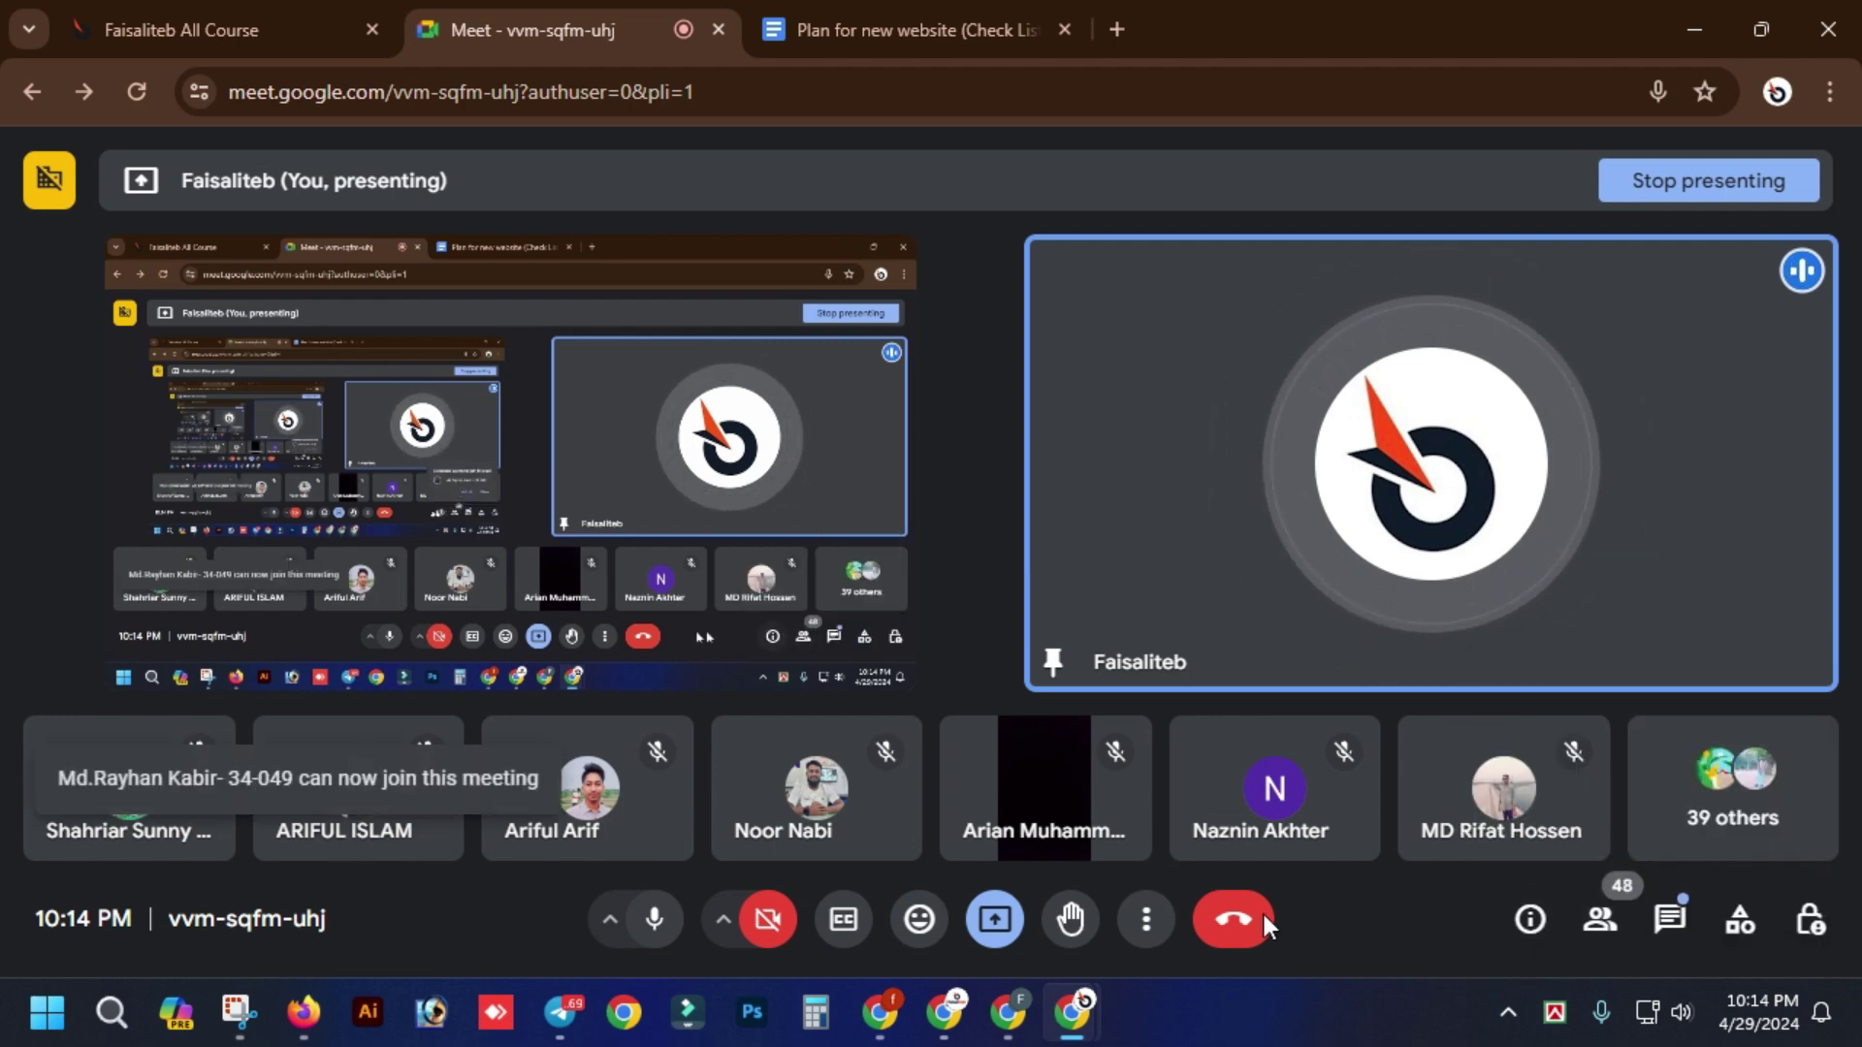
# - Switch to the Chrome window with the untitled spreadsheet and title it "On Page SEO Report Sheet"
pyautogui.click(1008, 1013)
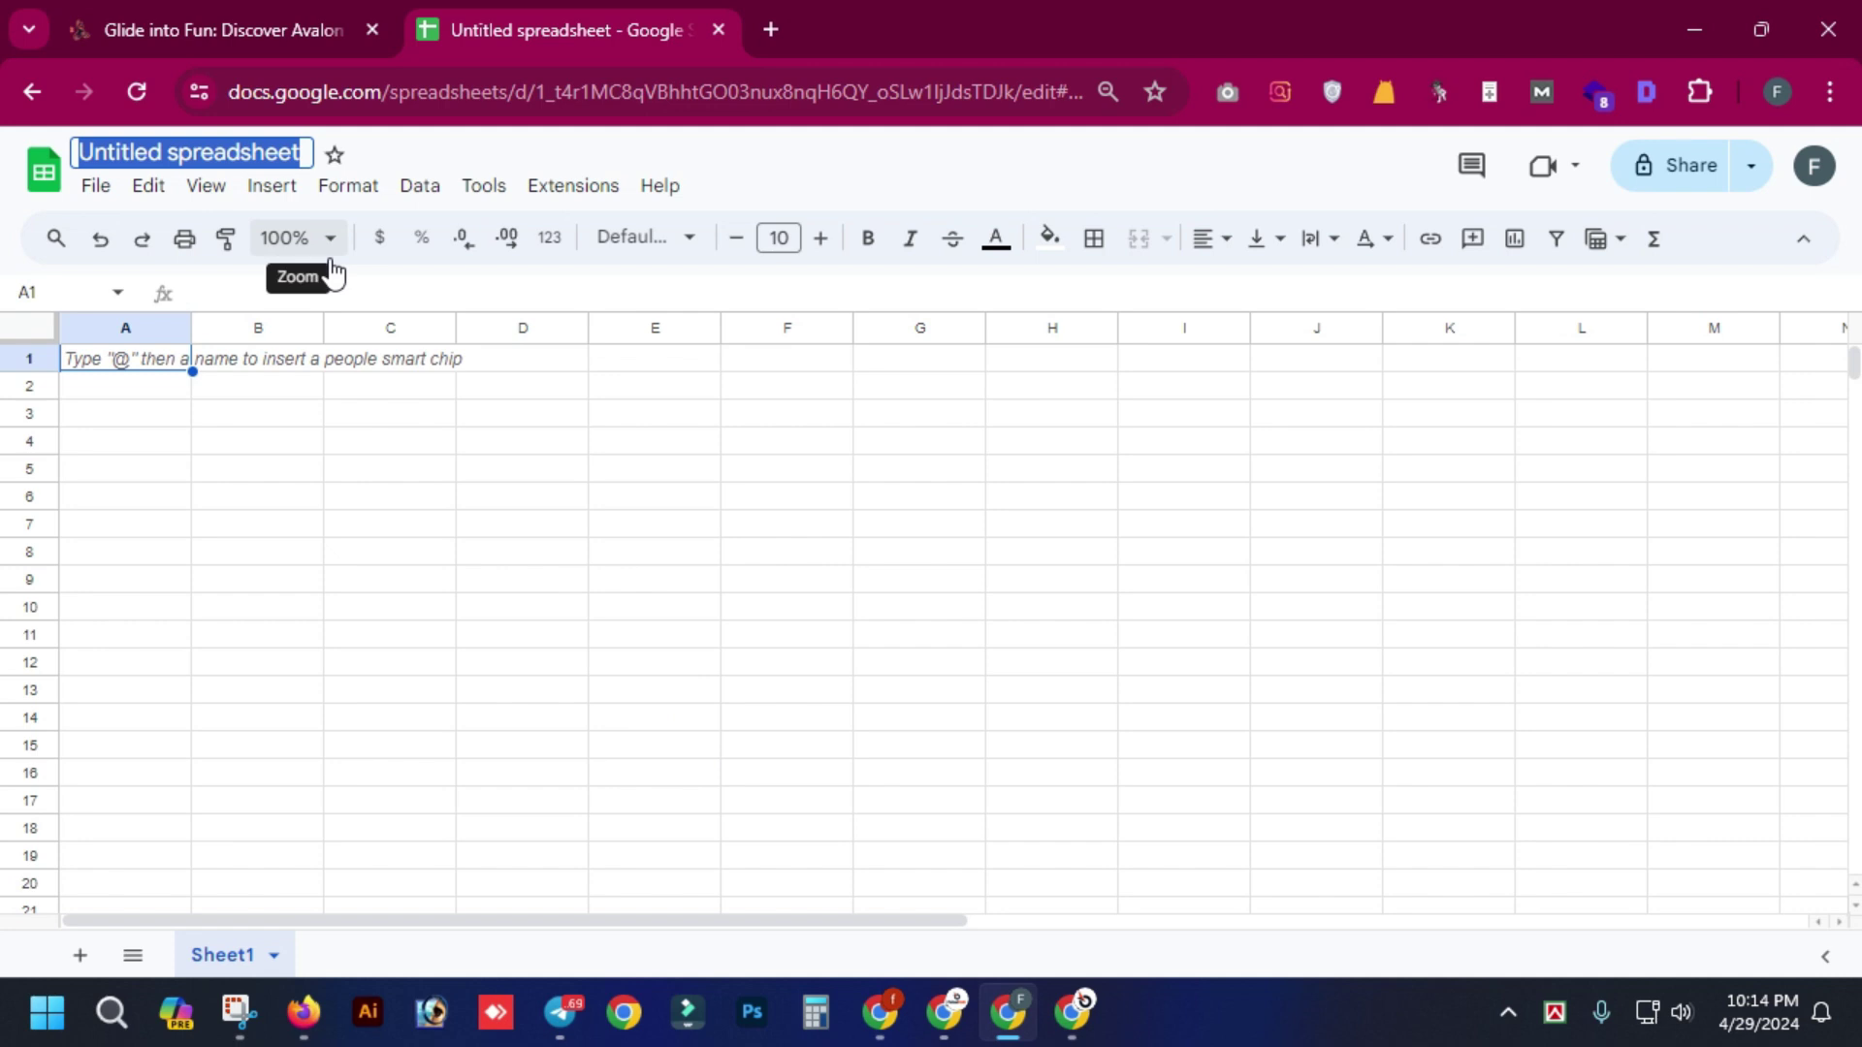
pyautogui.write('On Page')
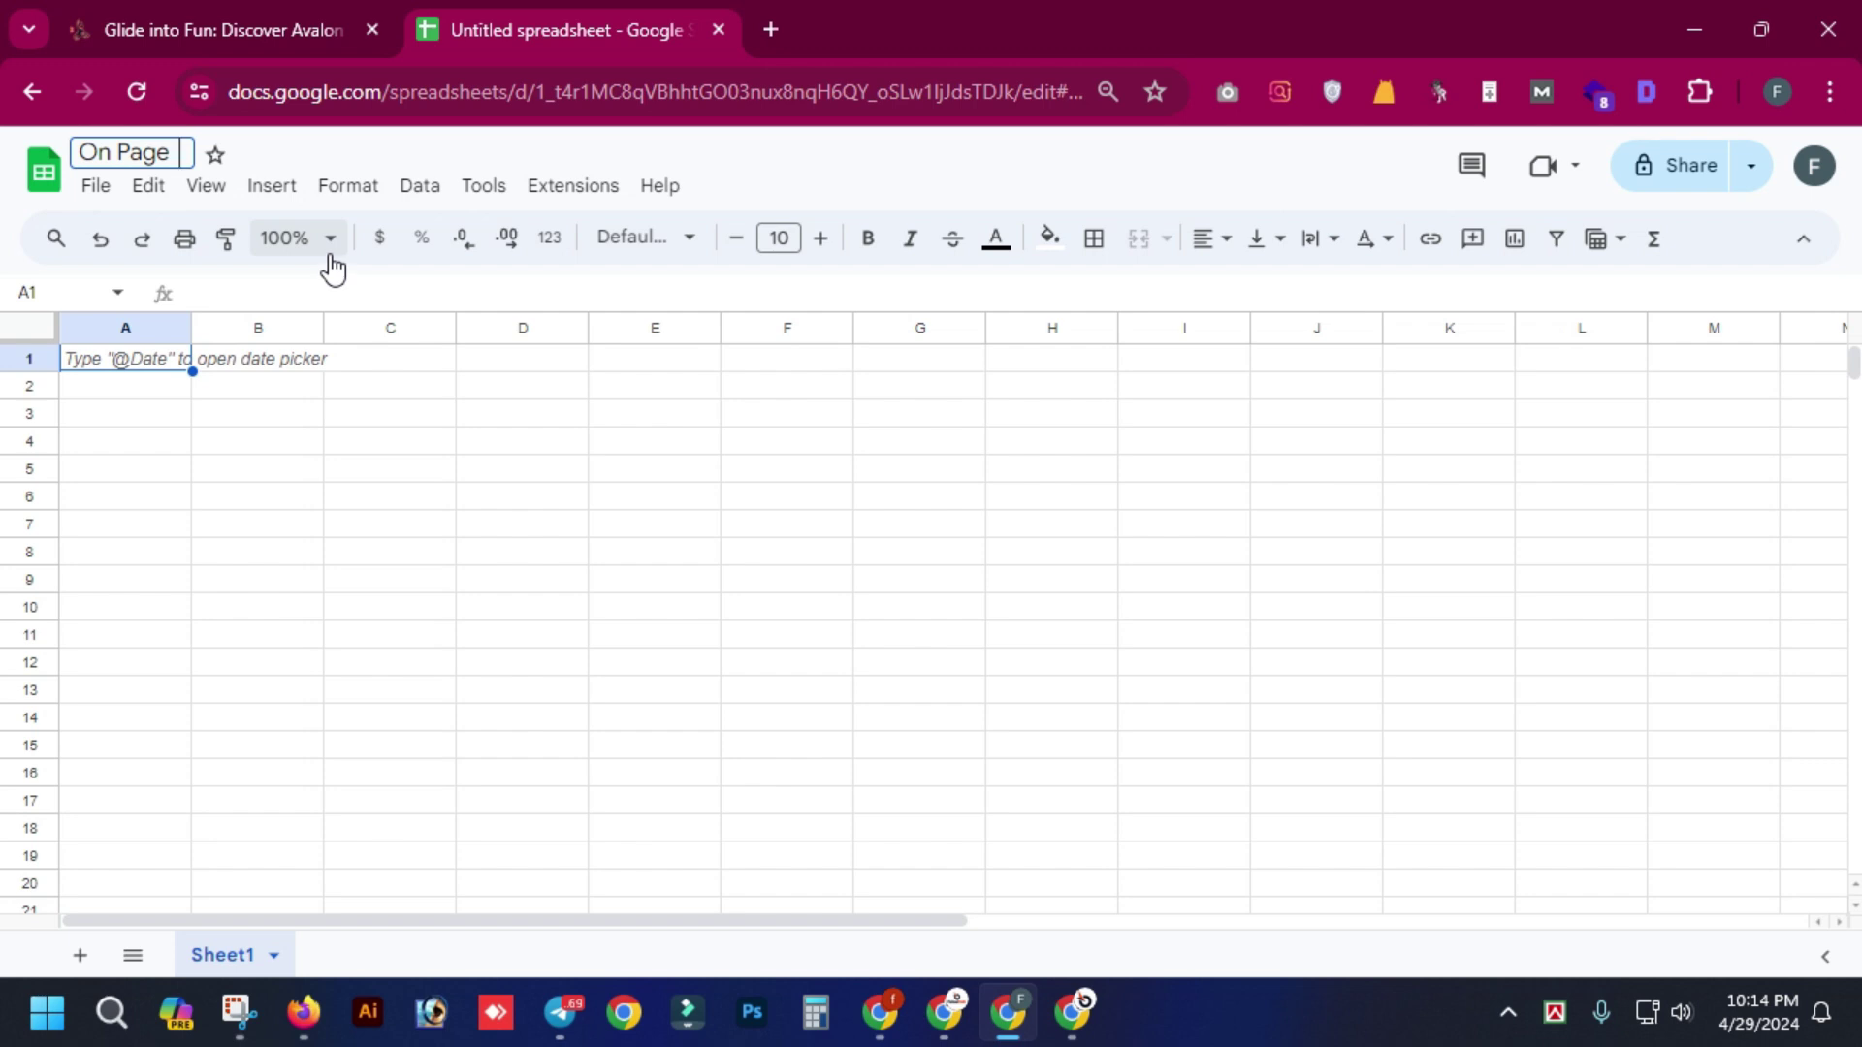
pyautogui.write('SEO')
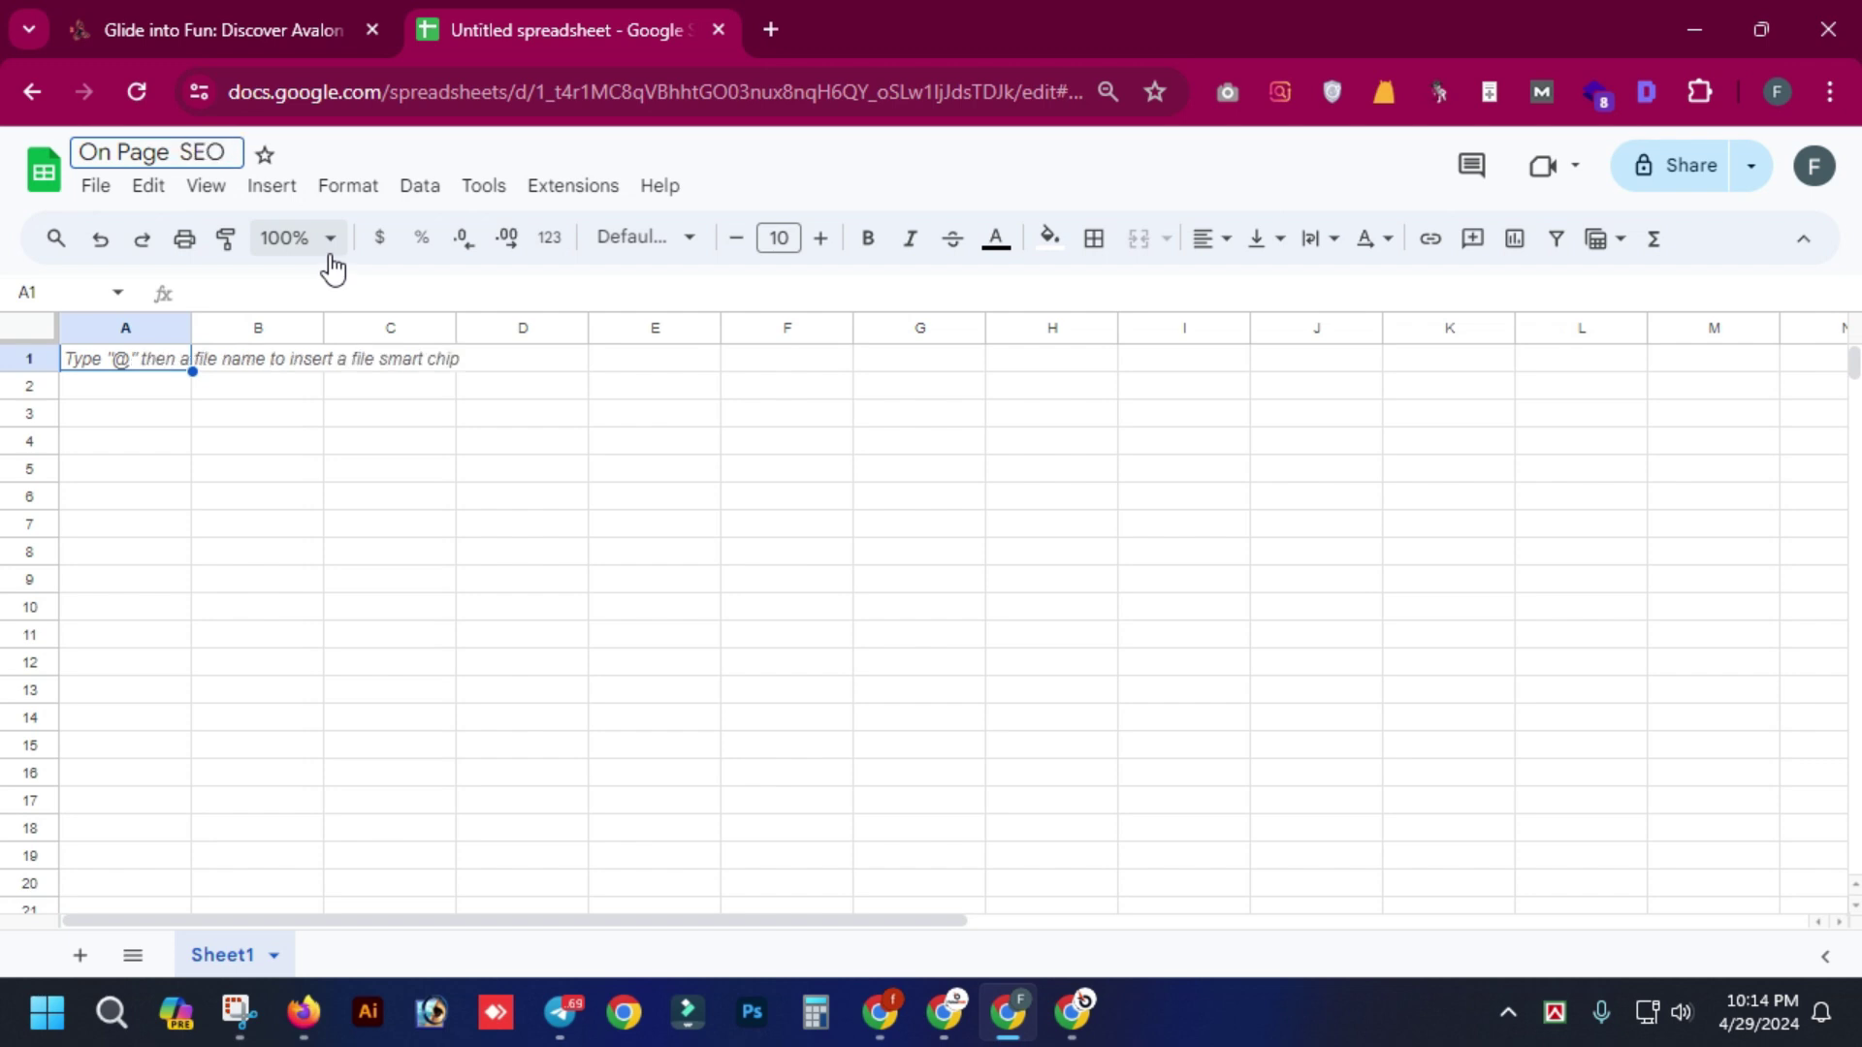
pyautogui.write(' Report Shee')
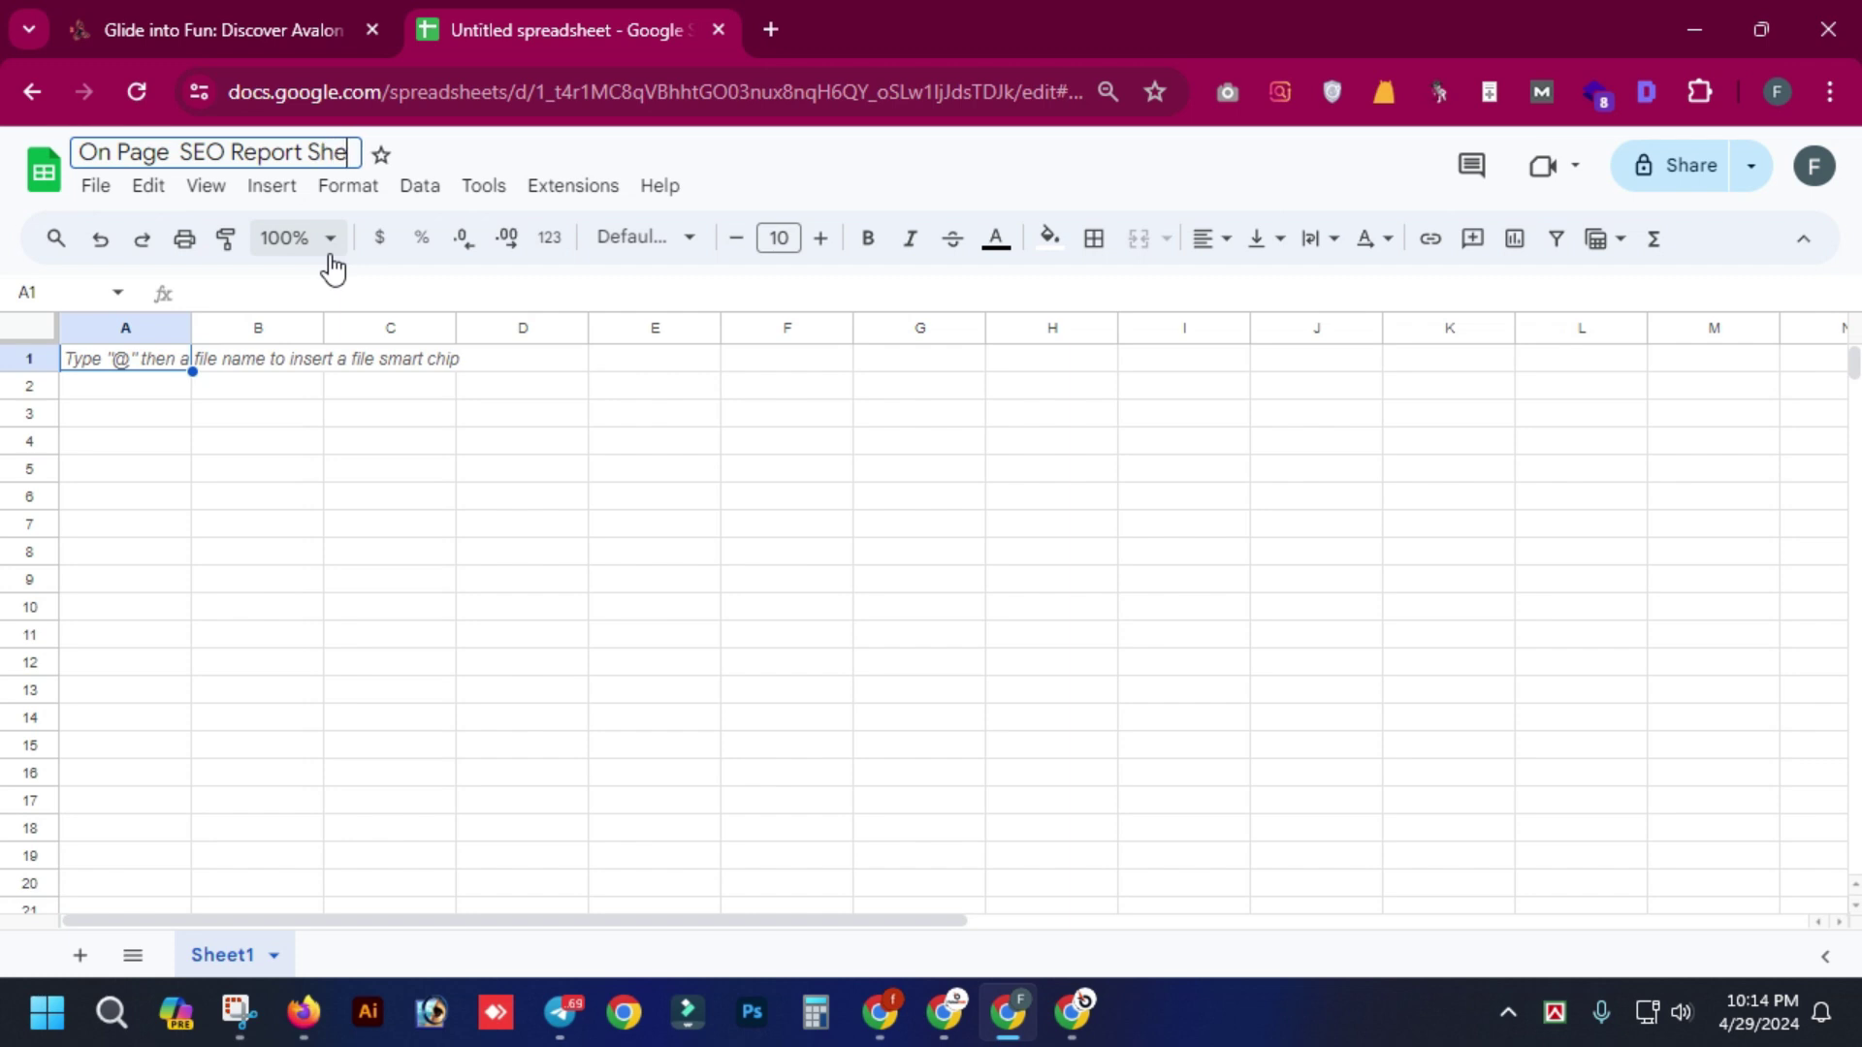
pyautogui.write('t')
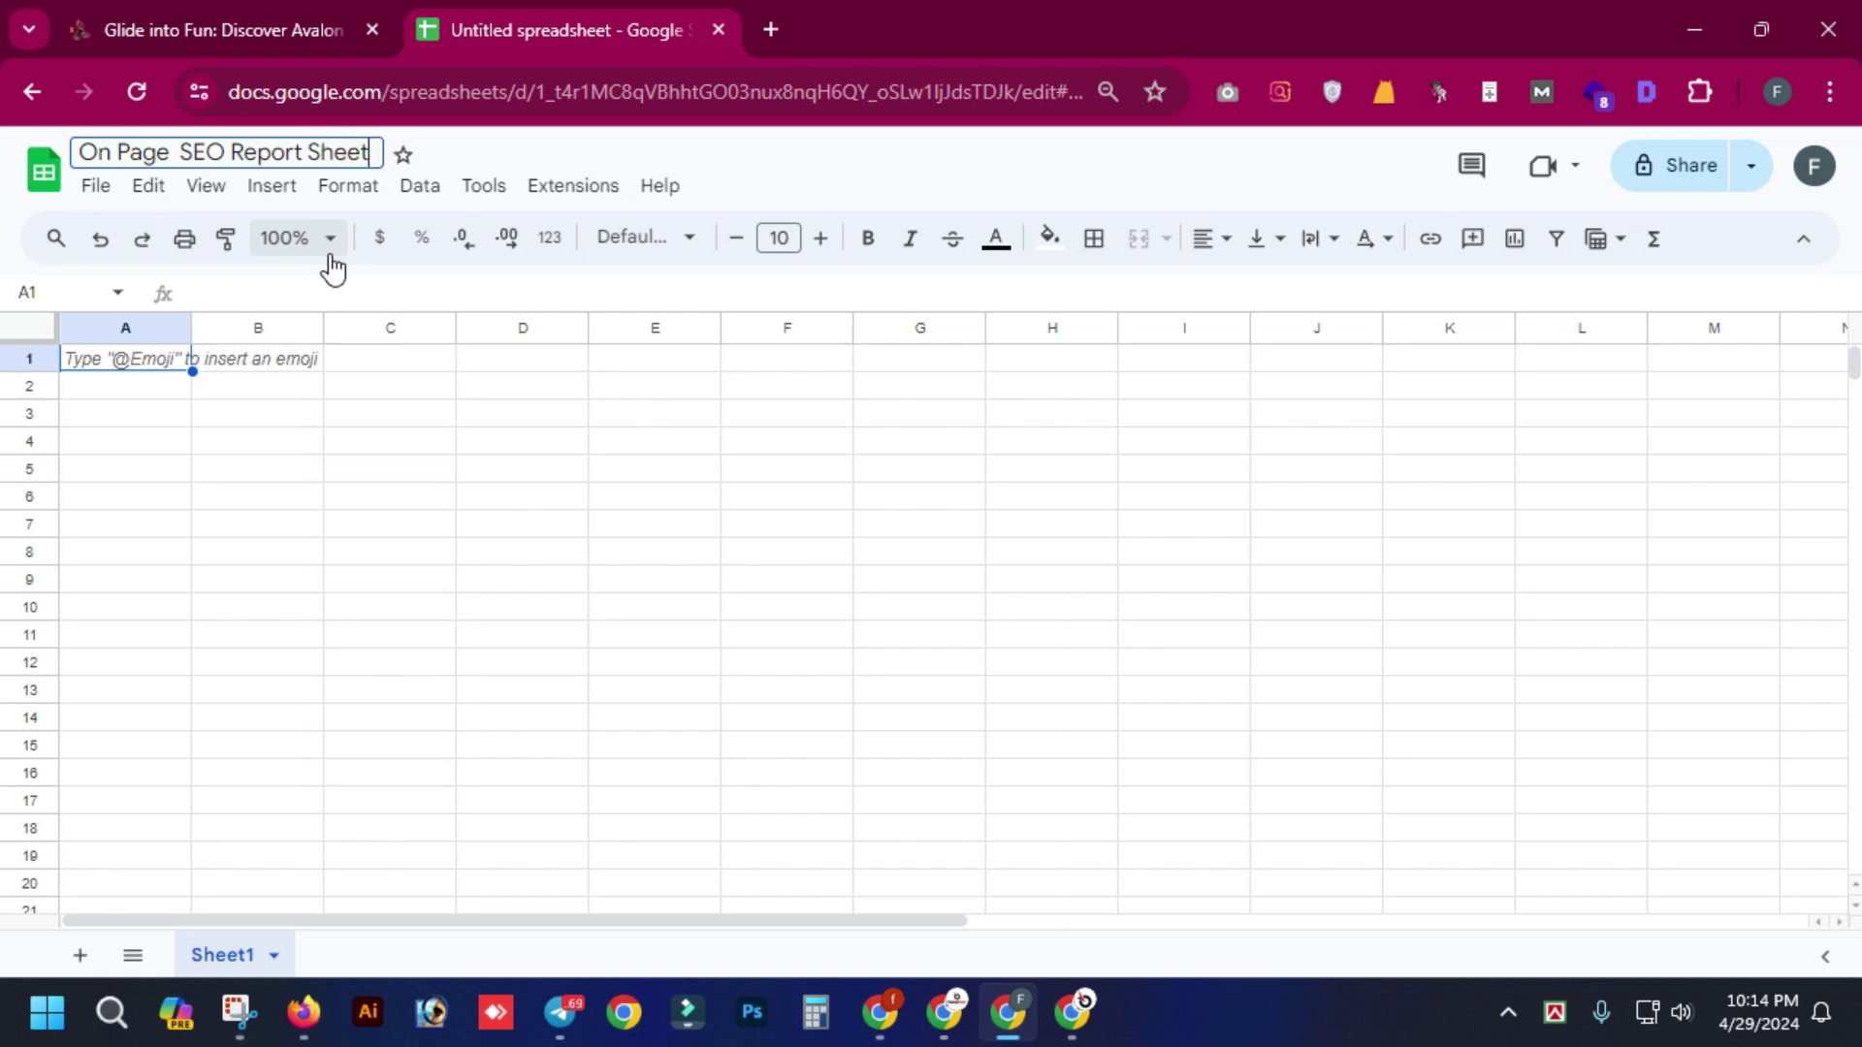
pyautogui.click(627, 746)
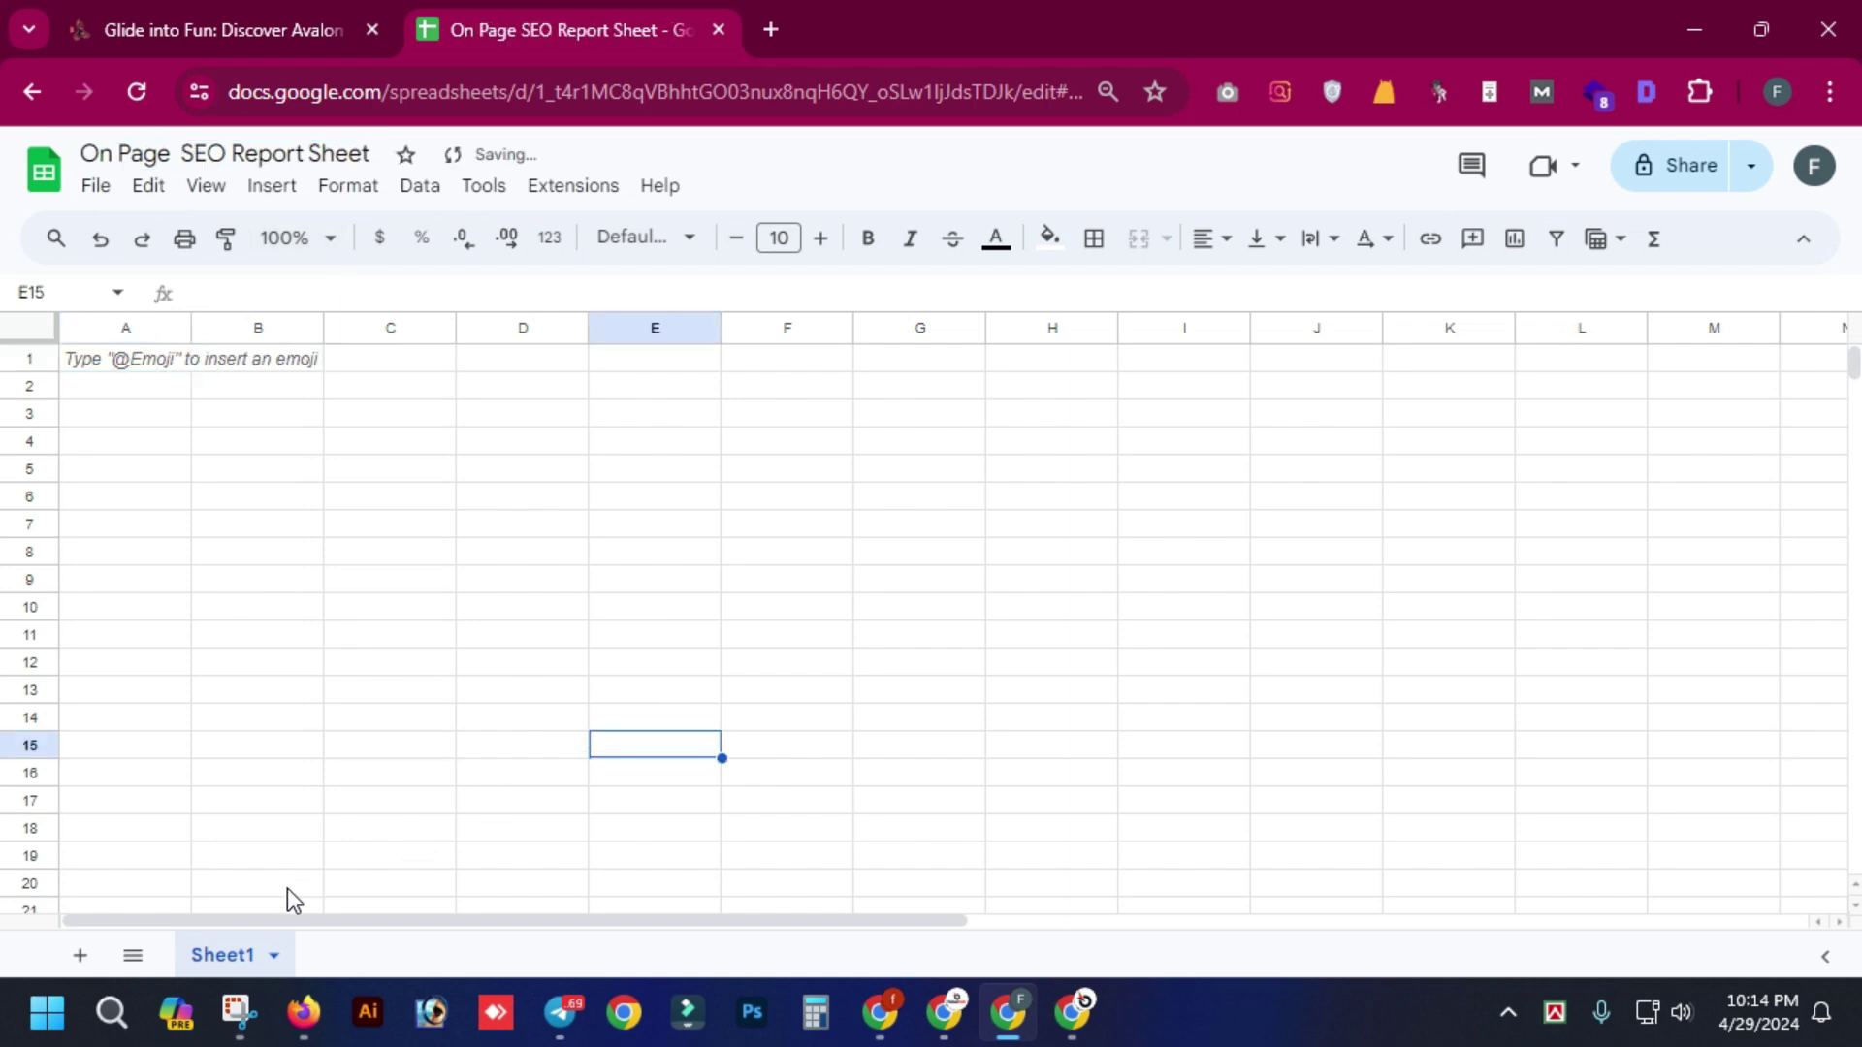
# - Rename the worksheet Sheet1 as "Checklist"
pyautogui.rightClick(242, 952)
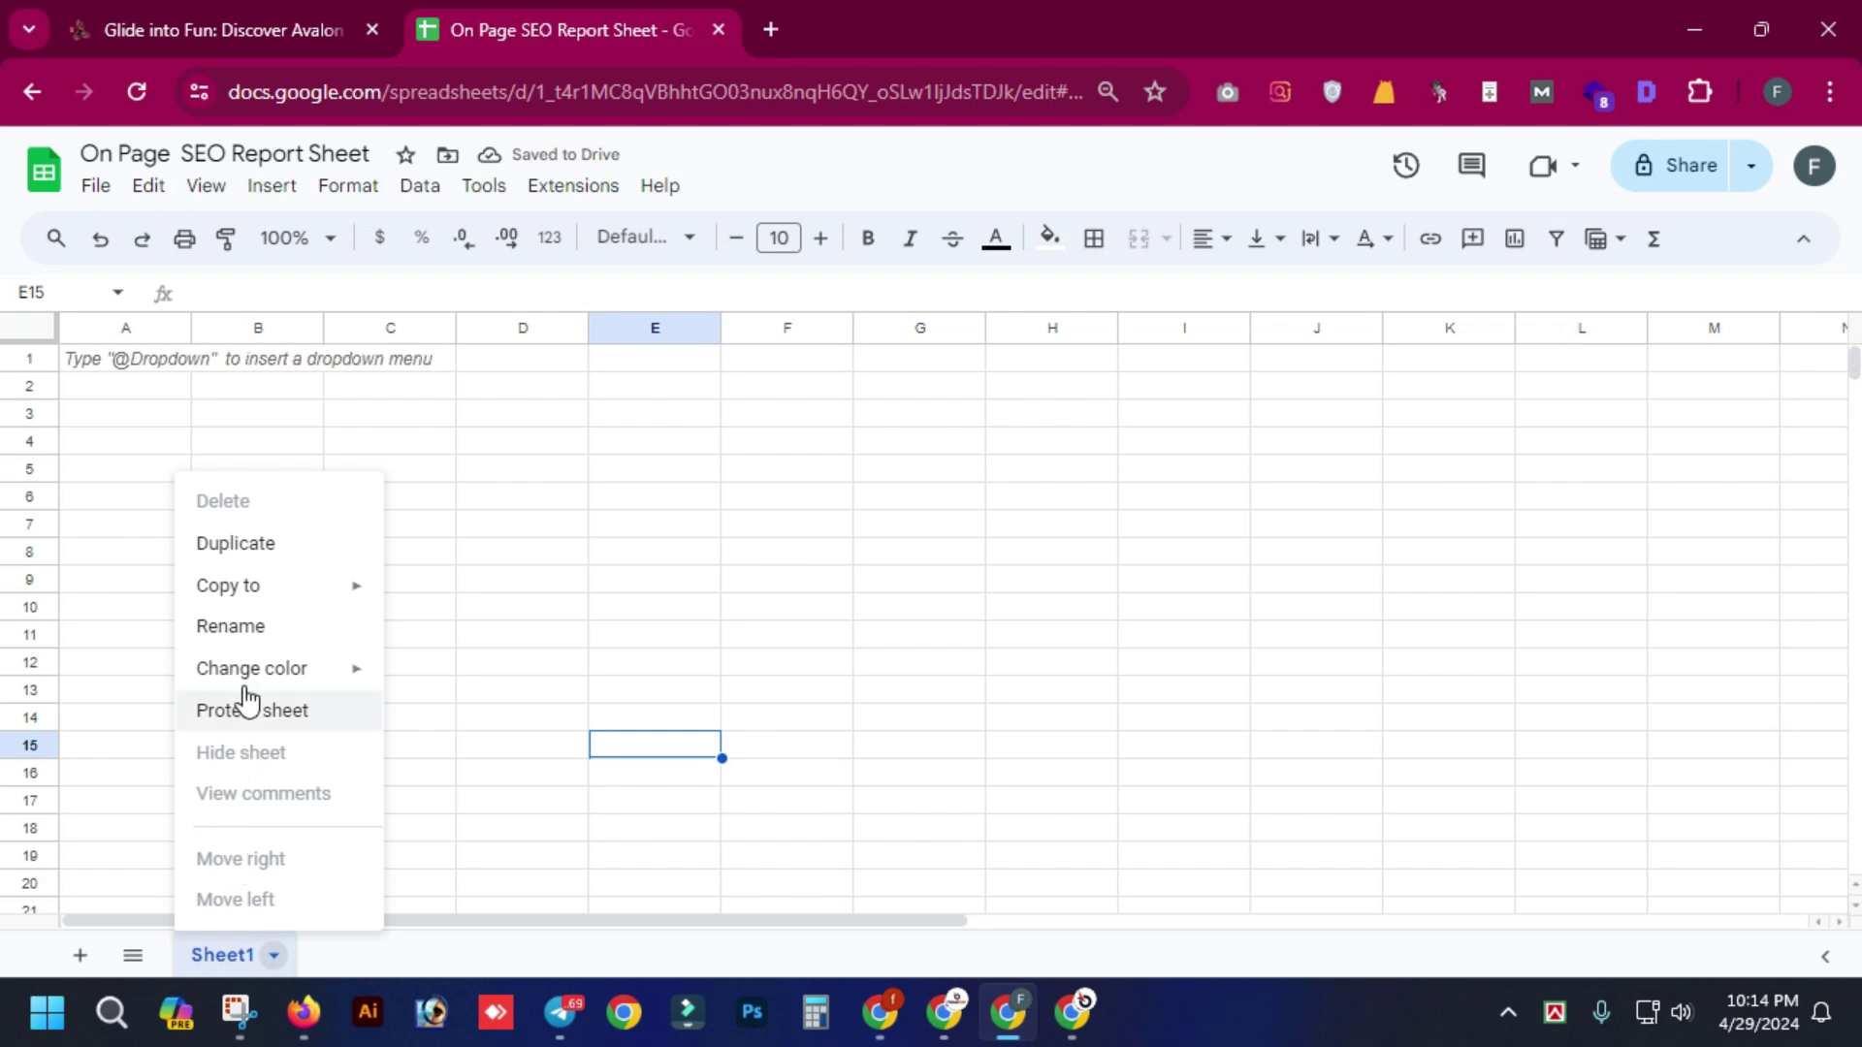
pyautogui.click(231, 626)
pyautogui.write('C')
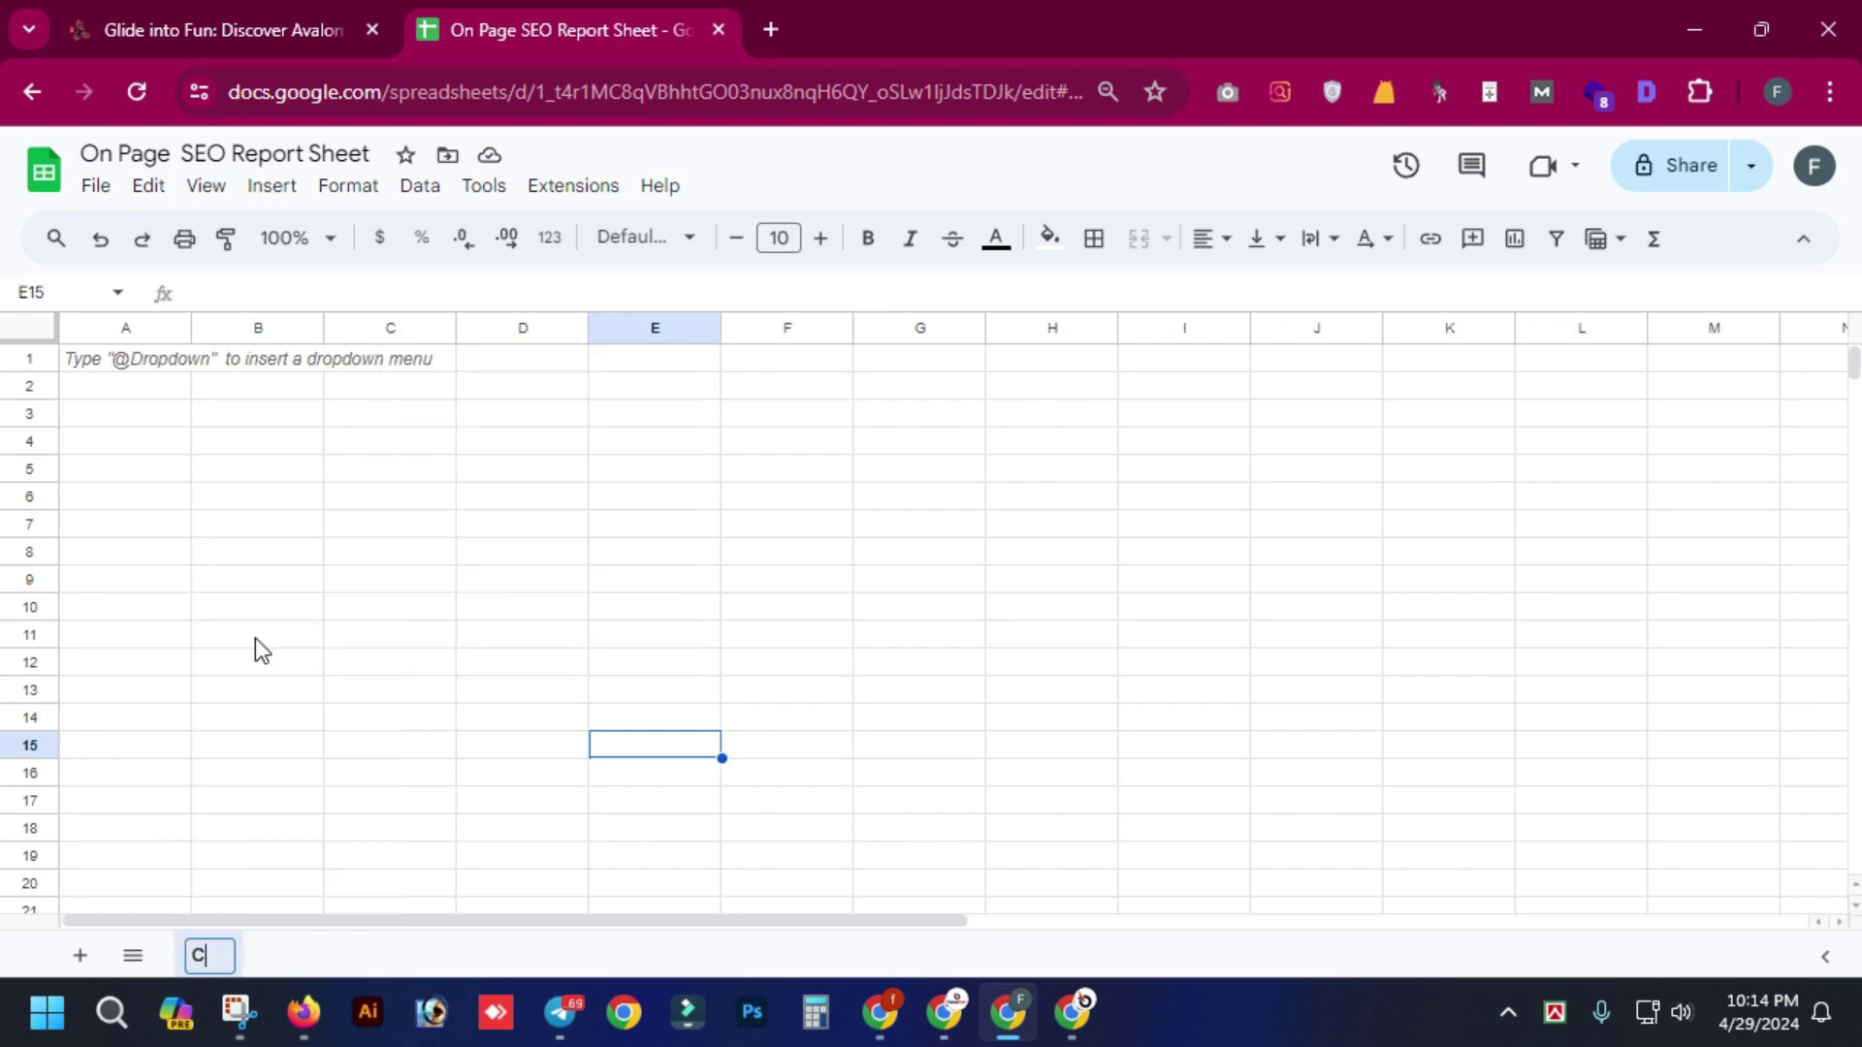
pyautogui.write('hec')
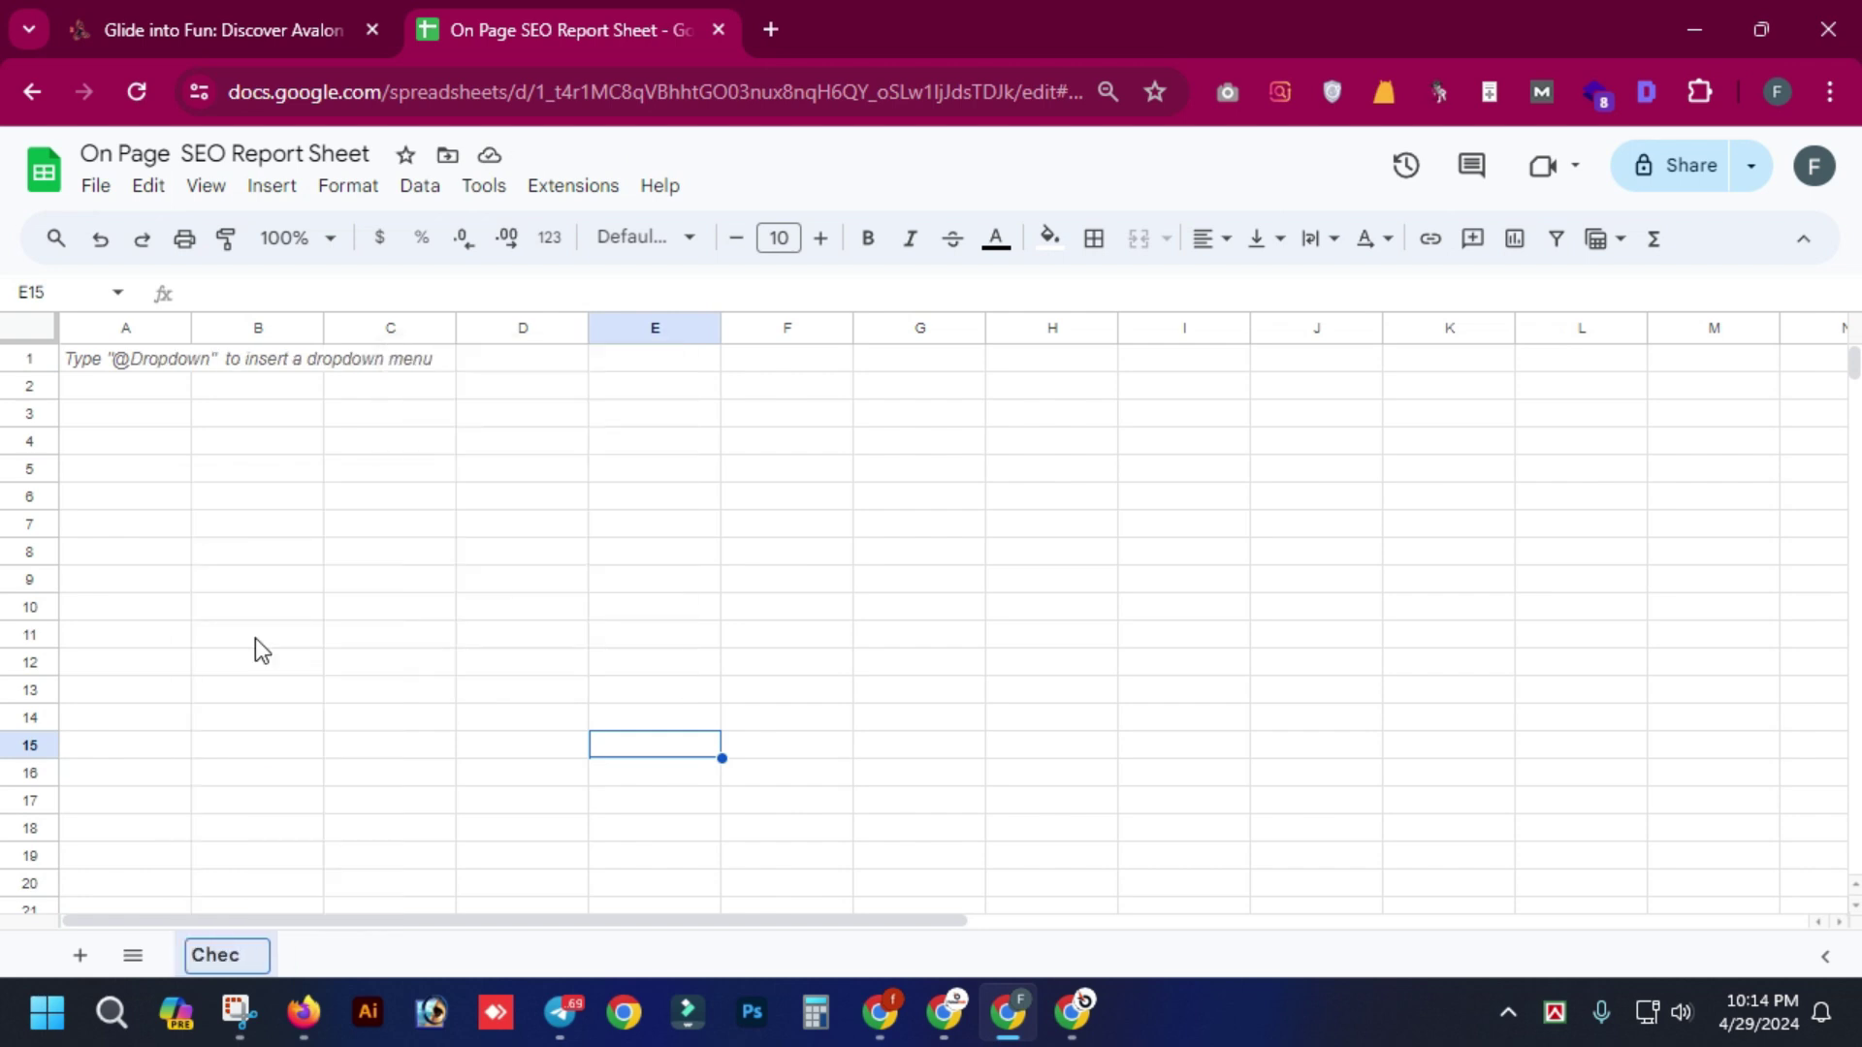
pyautogui.write('klist')
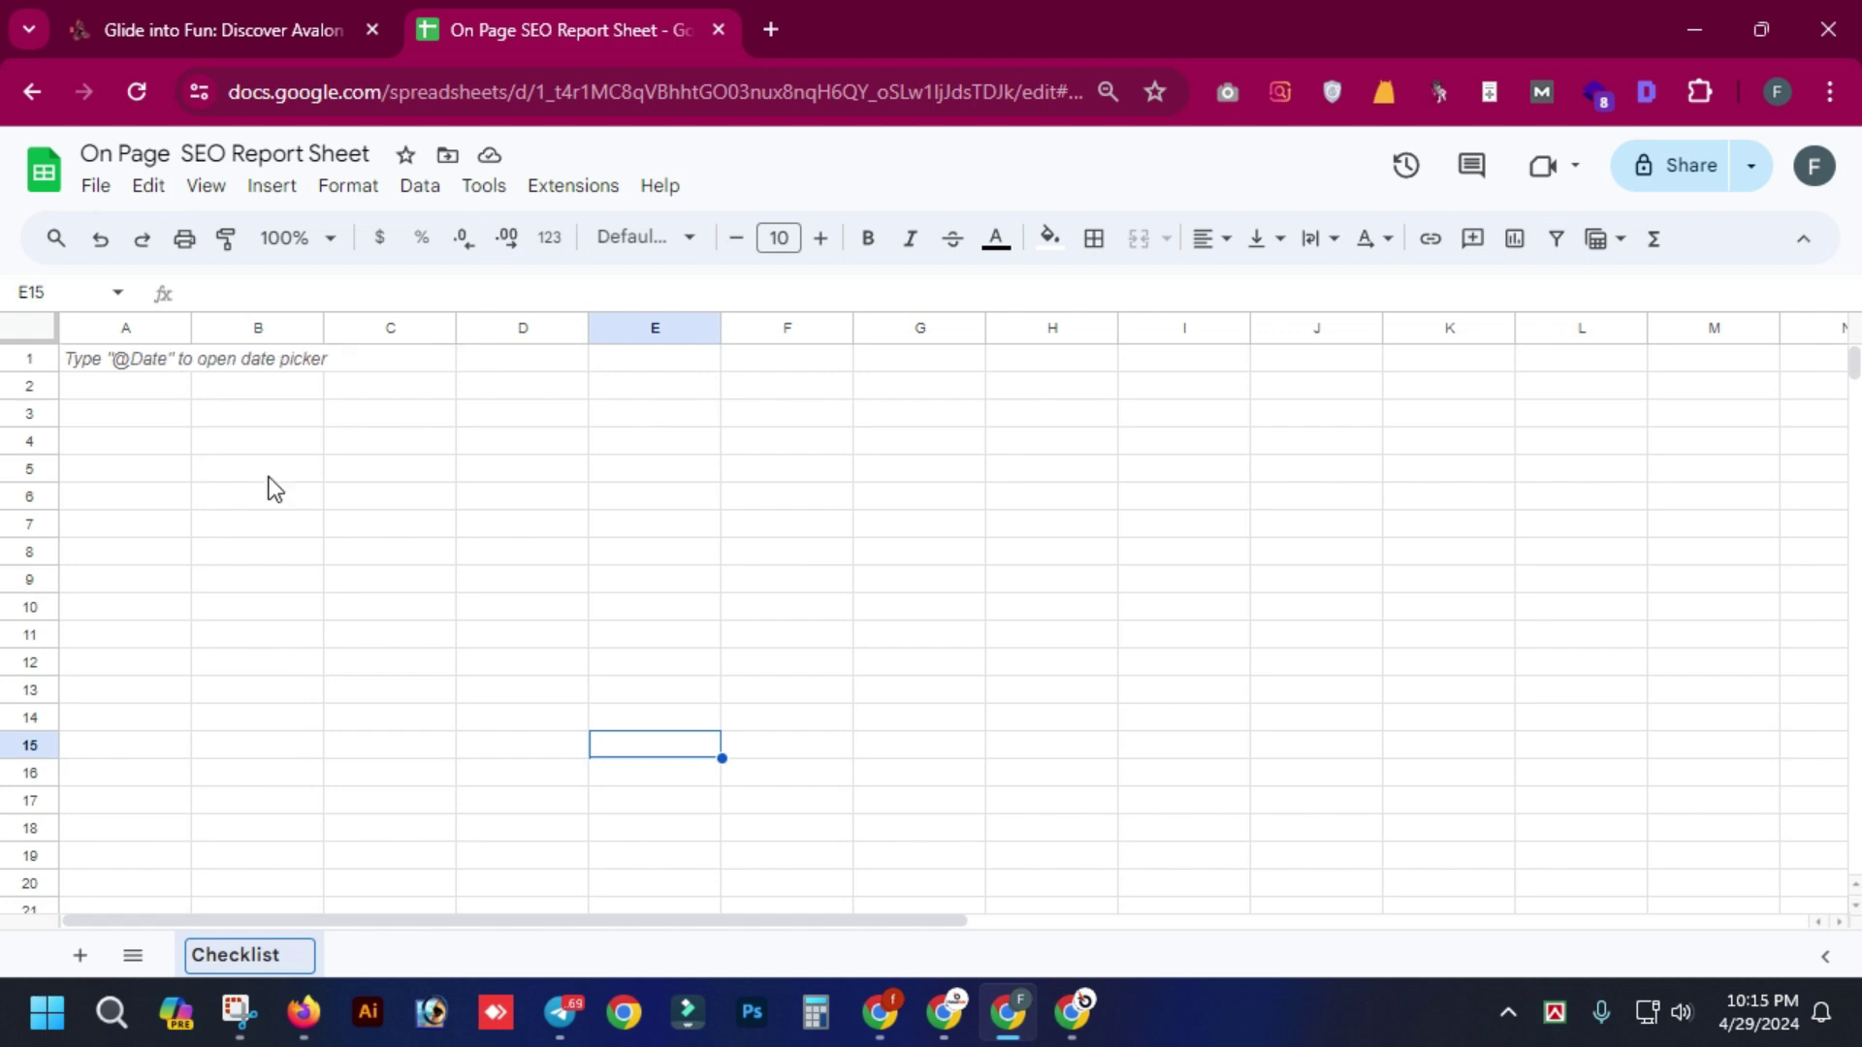
pyautogui.click(383, 473)
# - Widen column A of the Checklist sheet to nearly three times its default width
pyautogui.click(187, 364)
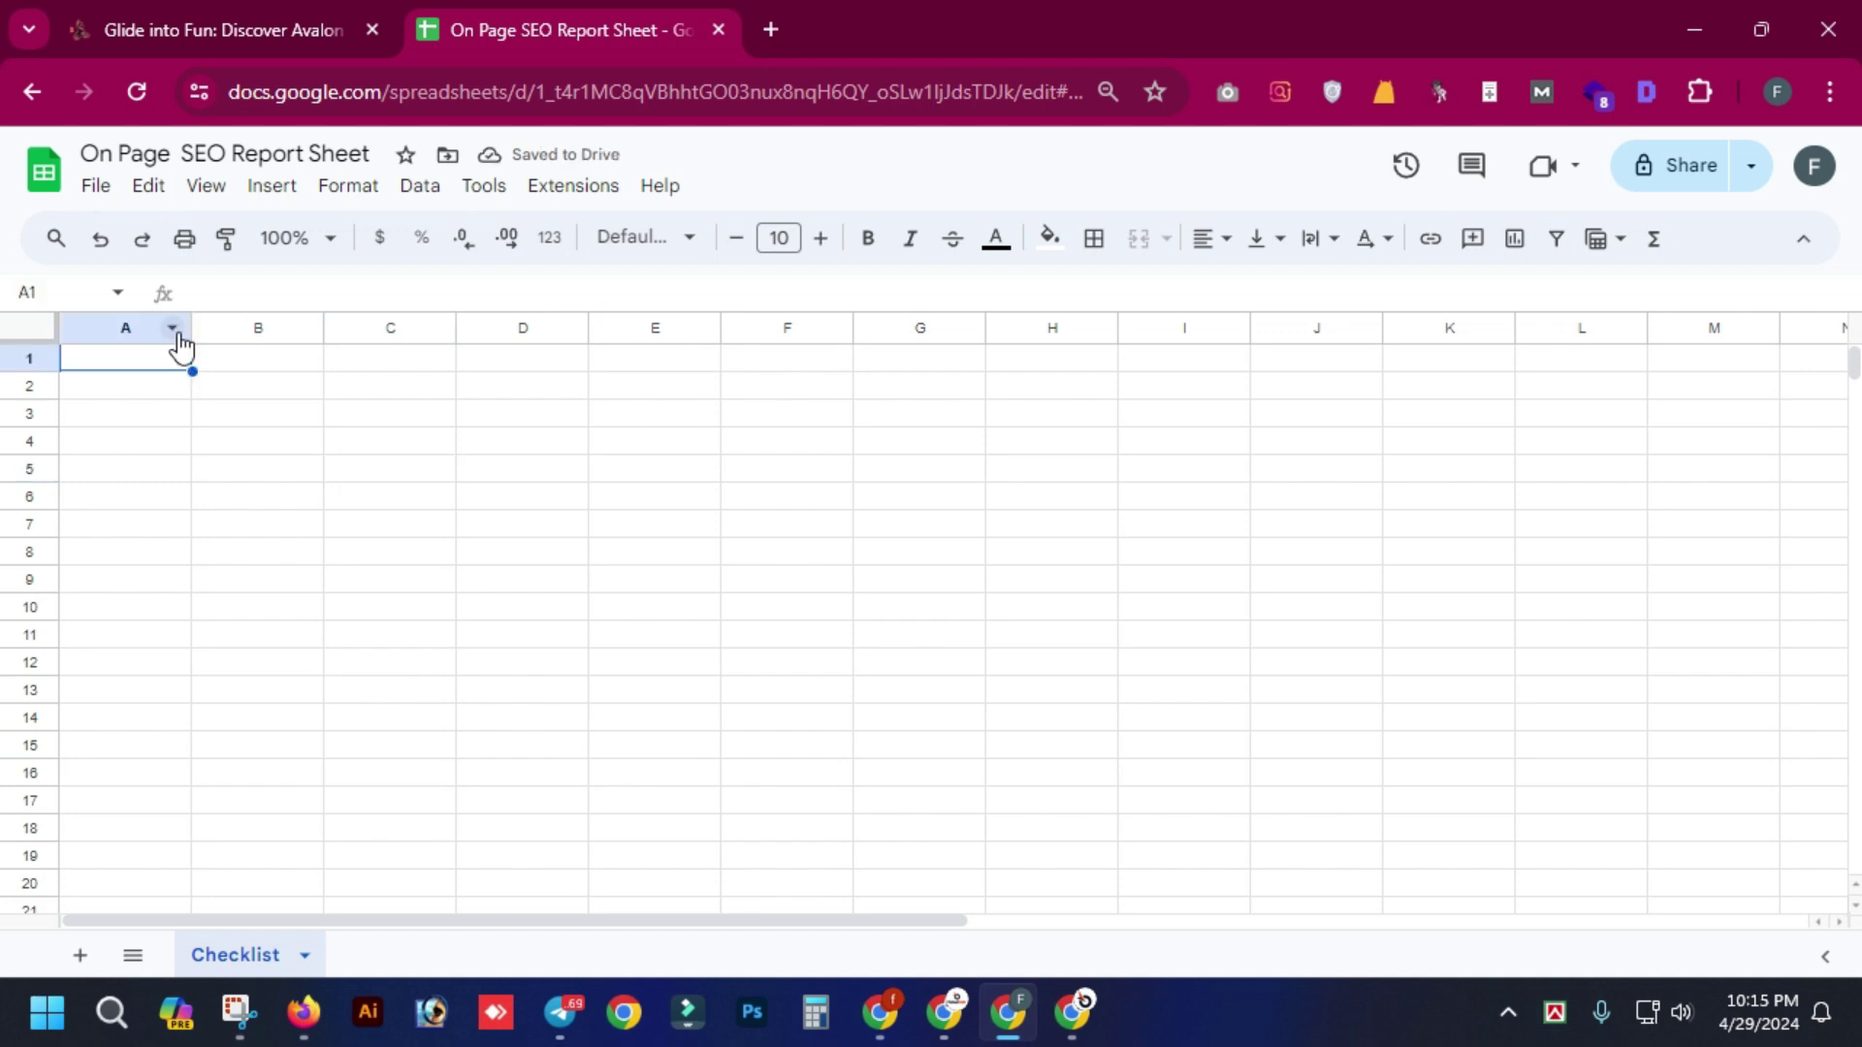
pyautogui.moveTo(192, 327); pyautogui.dragTo(421, 310)
pyautogui.click(320, 444)
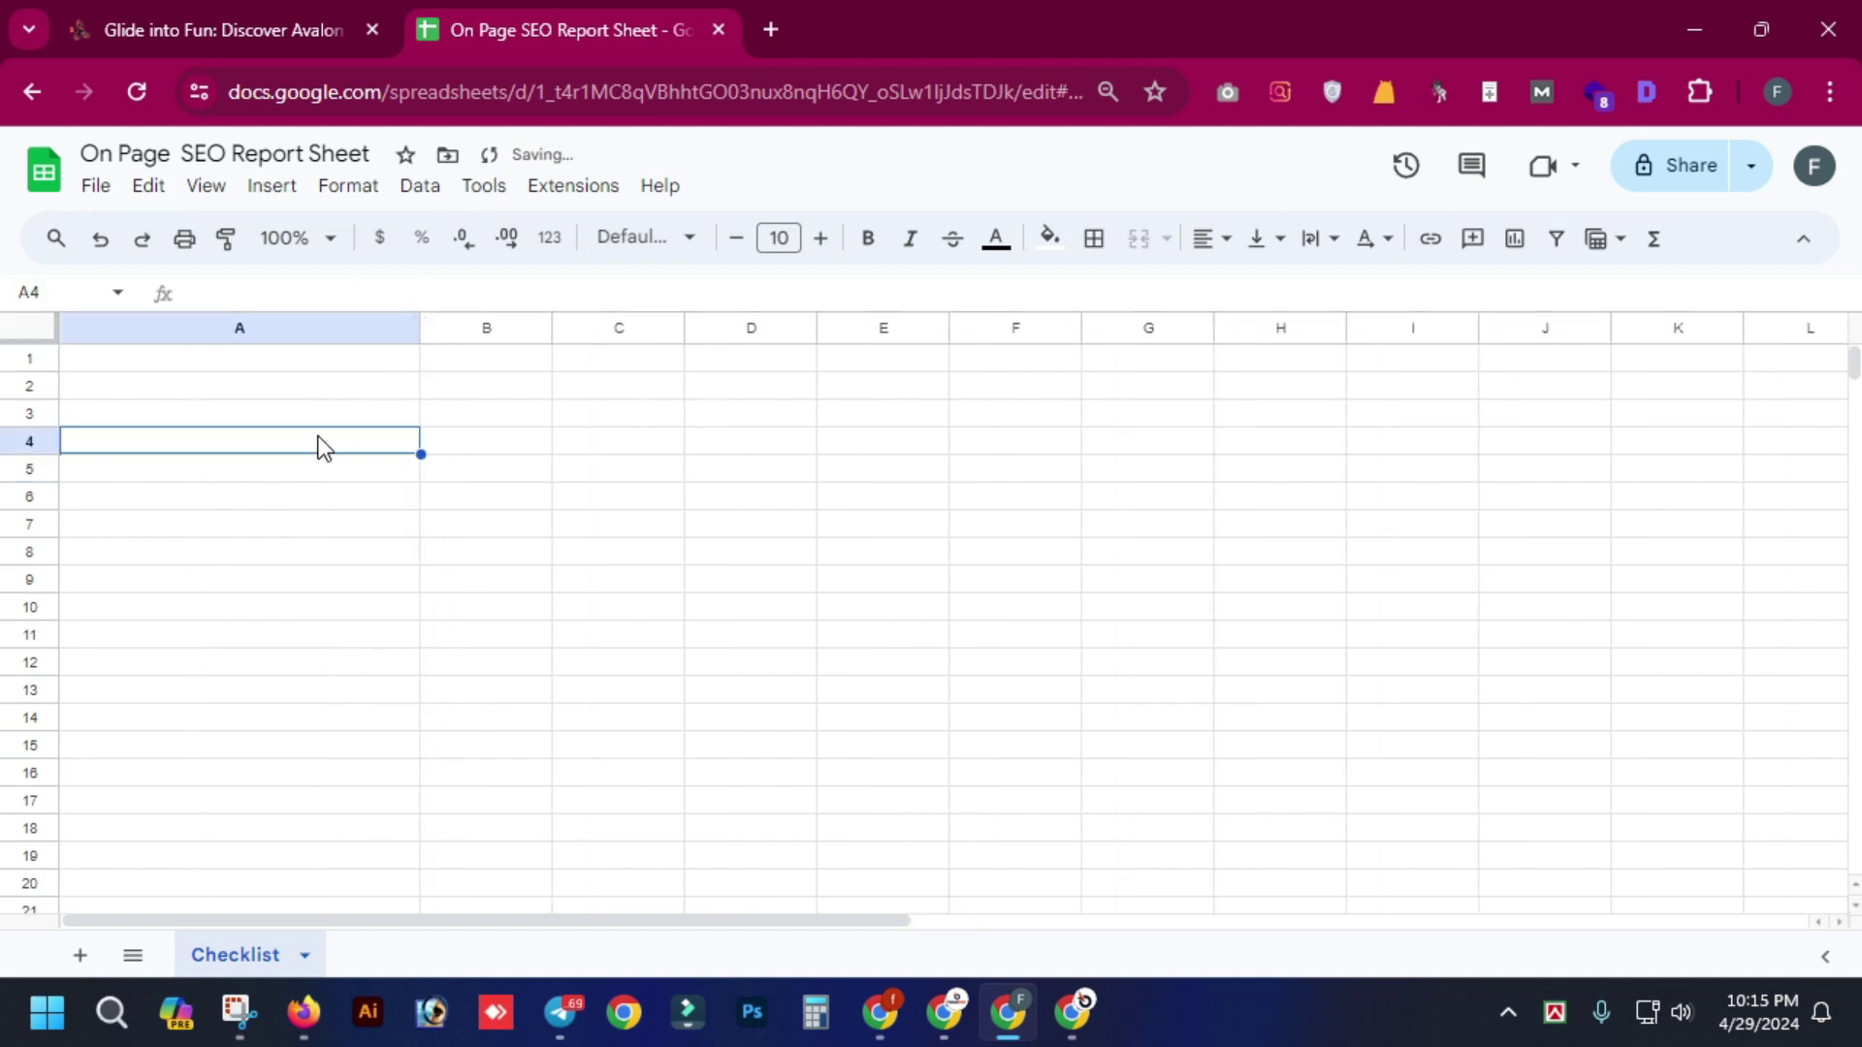
# - Enter the heading "On Page SEO Checklist" in cell A1
pyautogui.click(346, 361)
pyautogui.write('O')
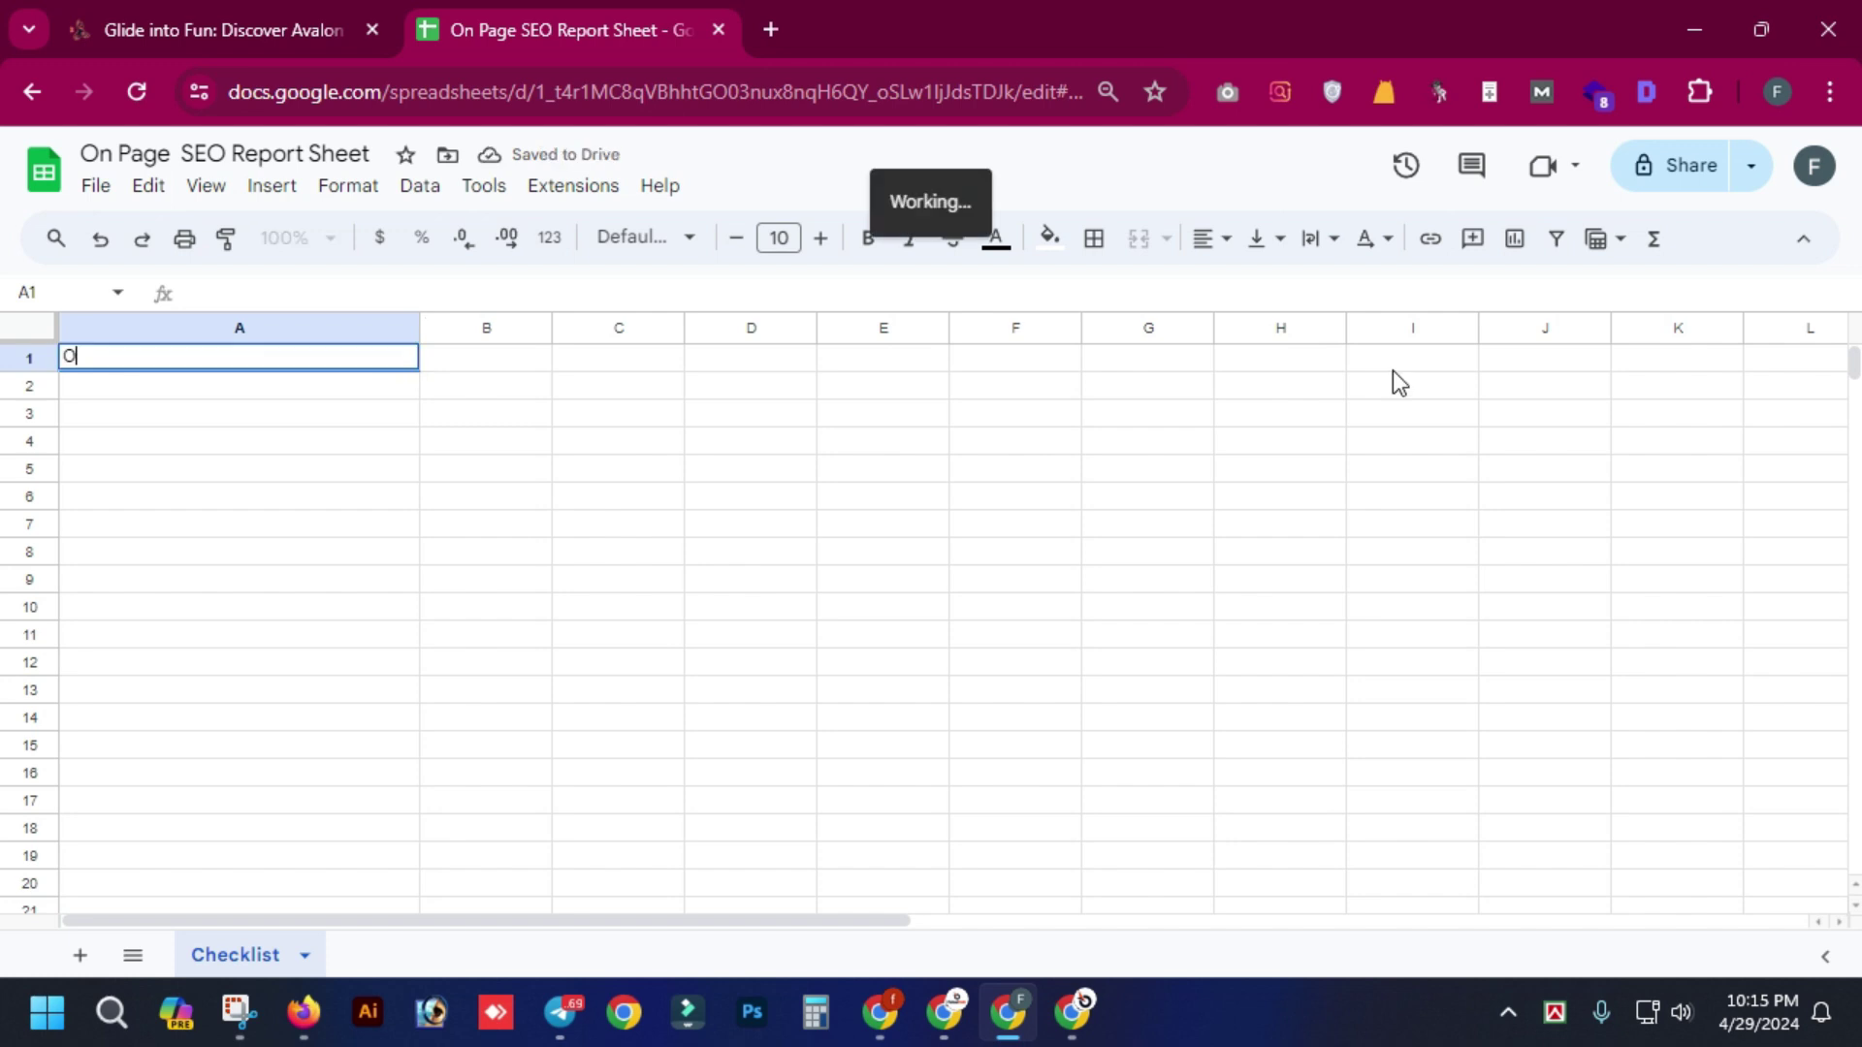
pyautogui.write('n')
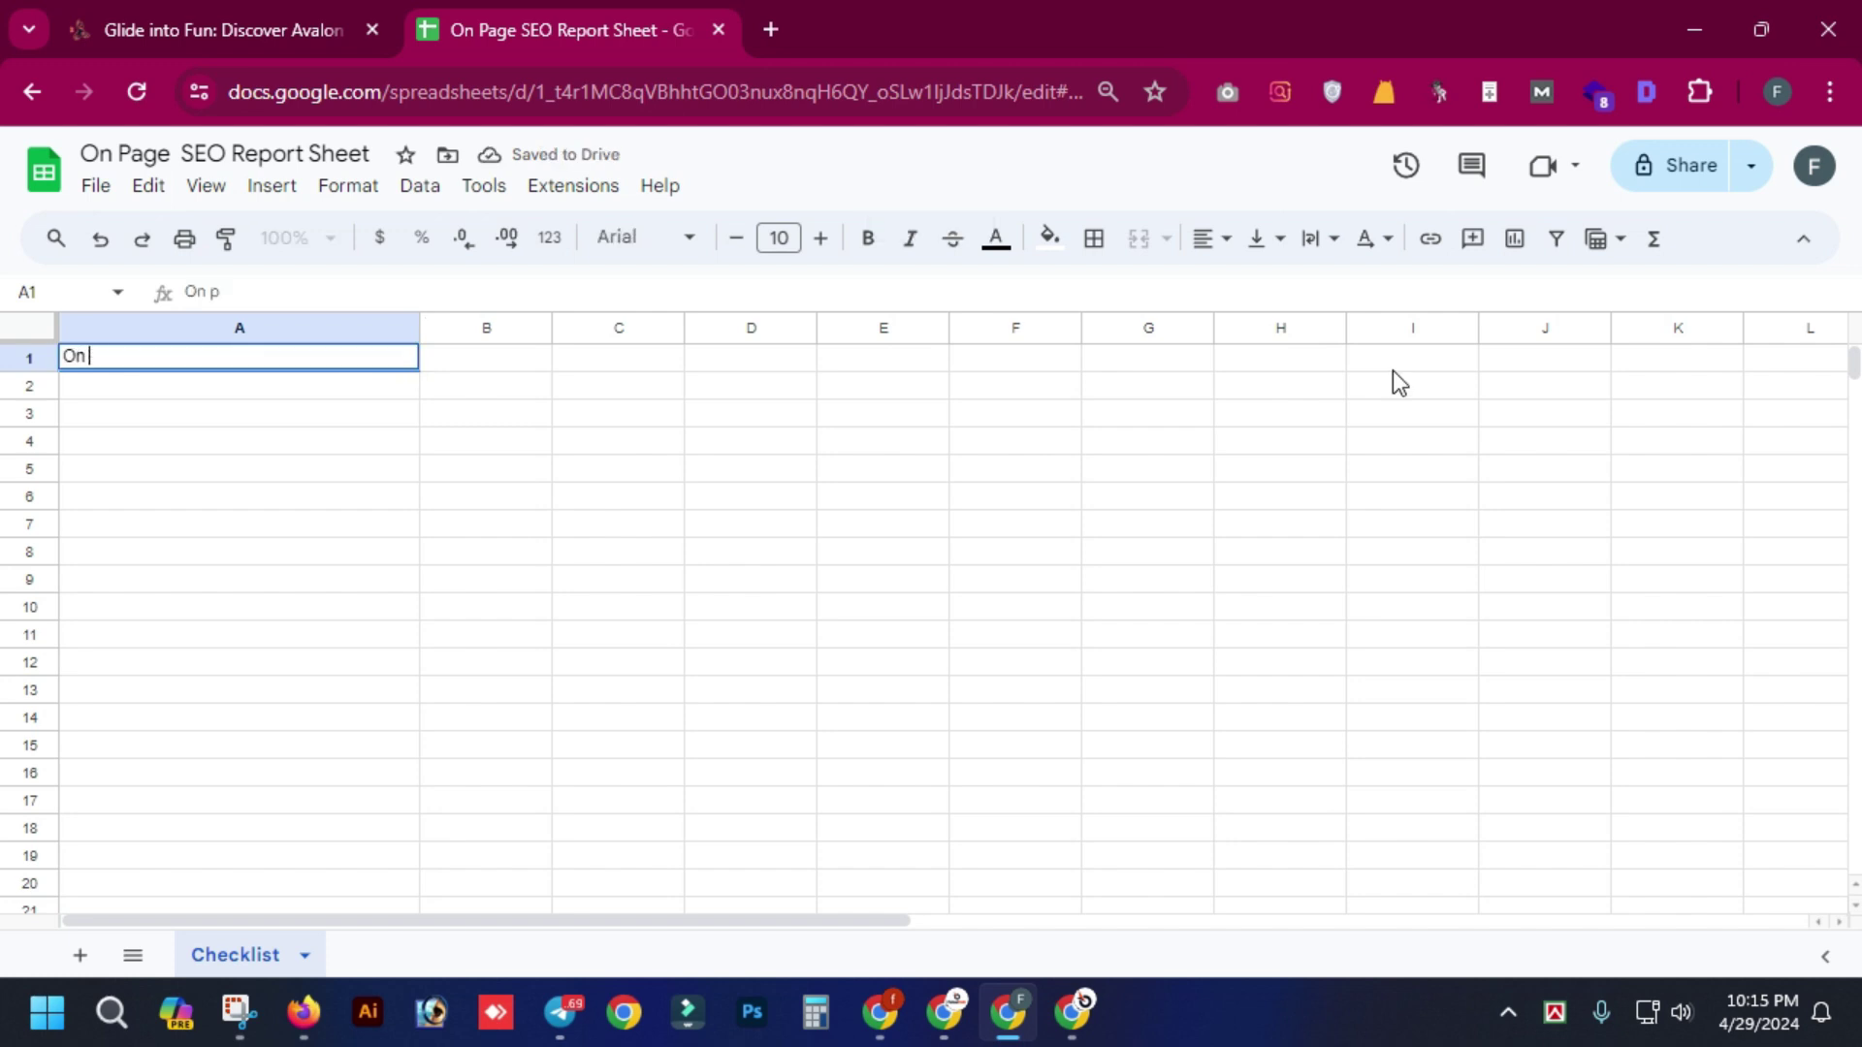
pyautogui.write(' Page SEO')
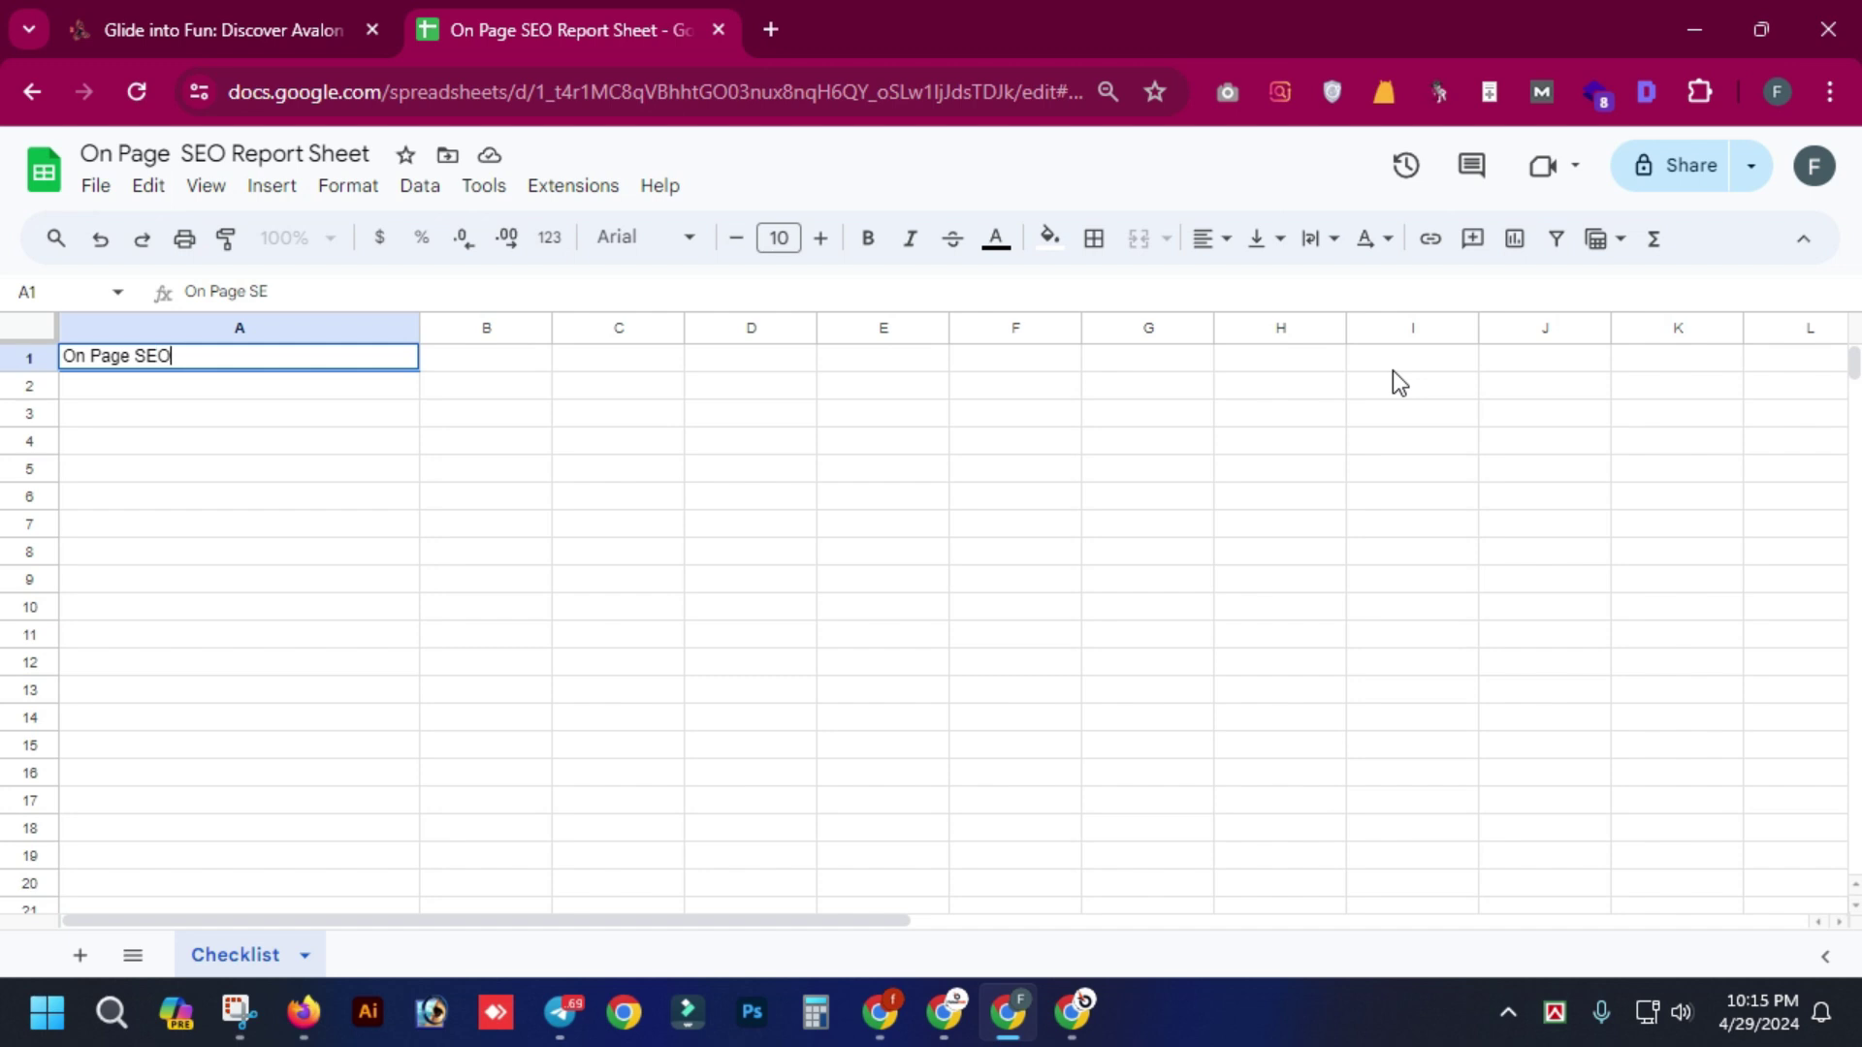
pyautogui.write(' Chec')
pyautogui.write('l')
pyautogui.press('BackSpace')
pyautogui.press('BackSpace')
pyautogui.write('cklist')
# - Make the heading text in cell A1 bold and select cell A2
pyautogui.hotkey('ctrl', '+')
pyautogui.hotkey('ctrl', '+')
pyautogui.hotkey('ctrl', '+')
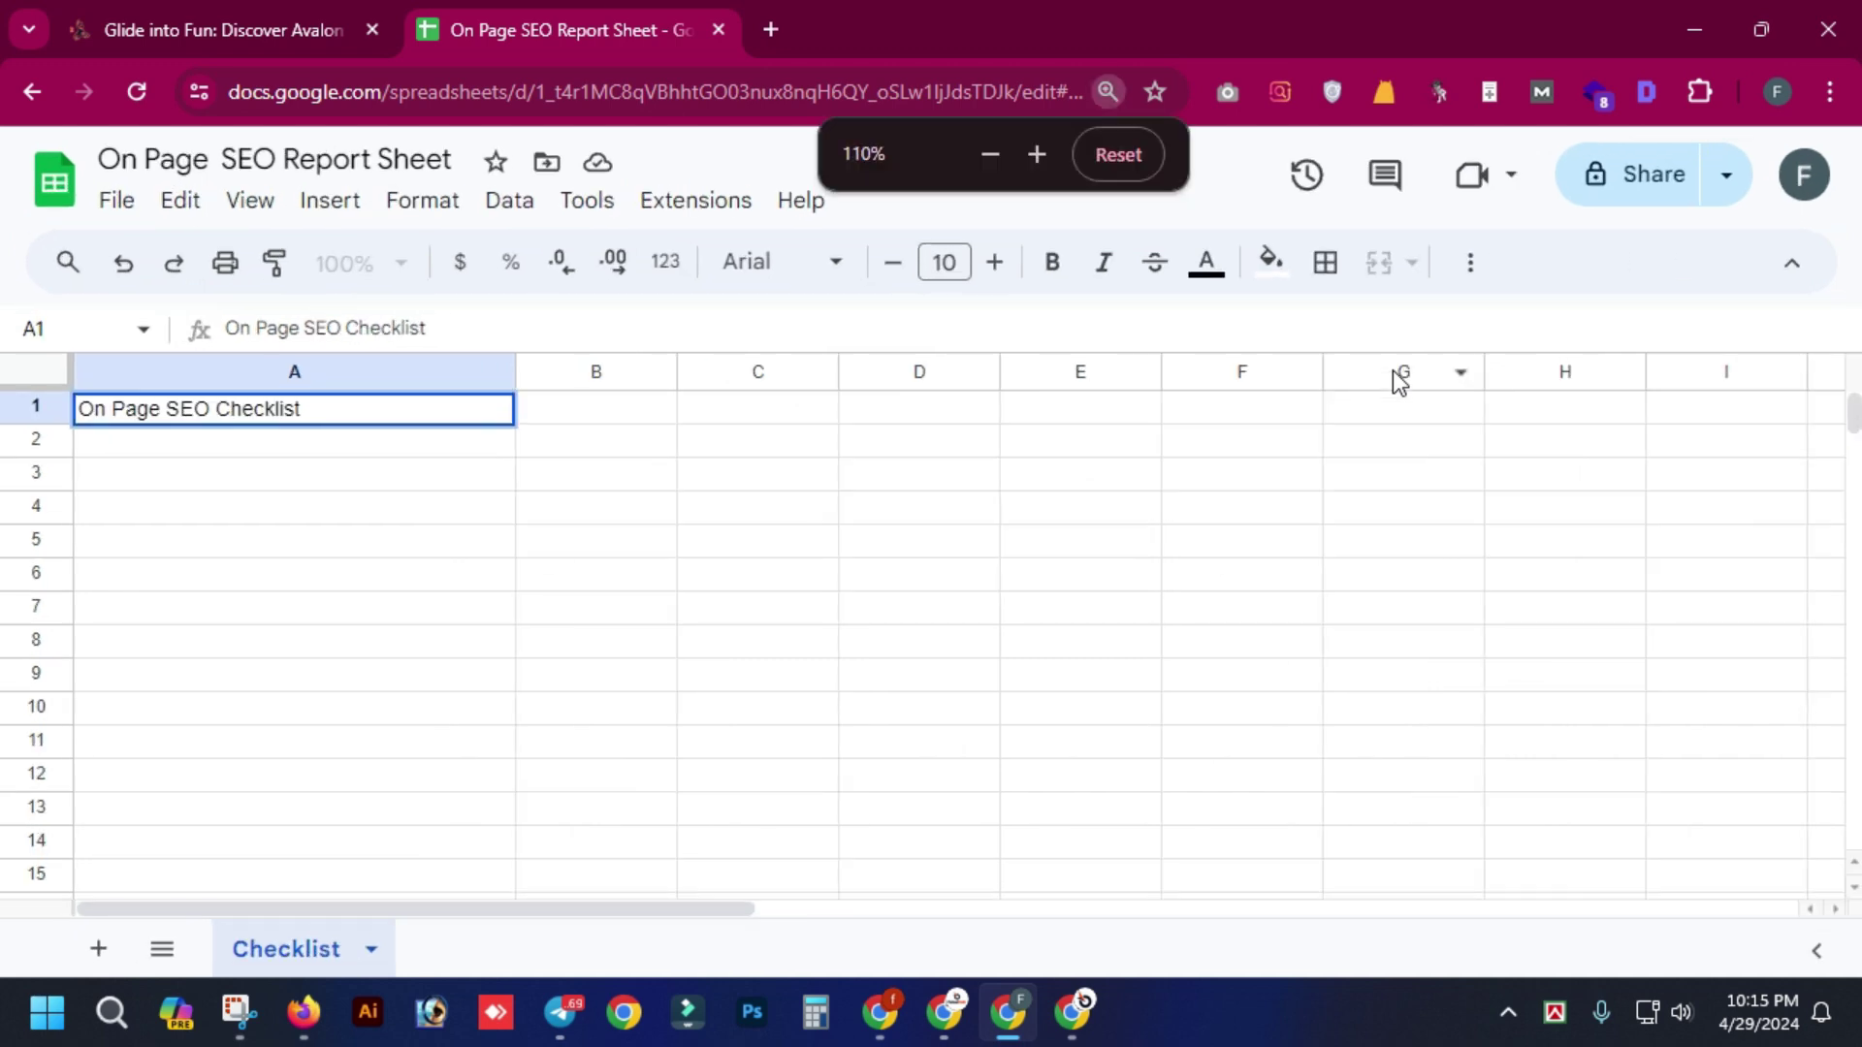
pyautogui.hotkey('ctrl', 'a')
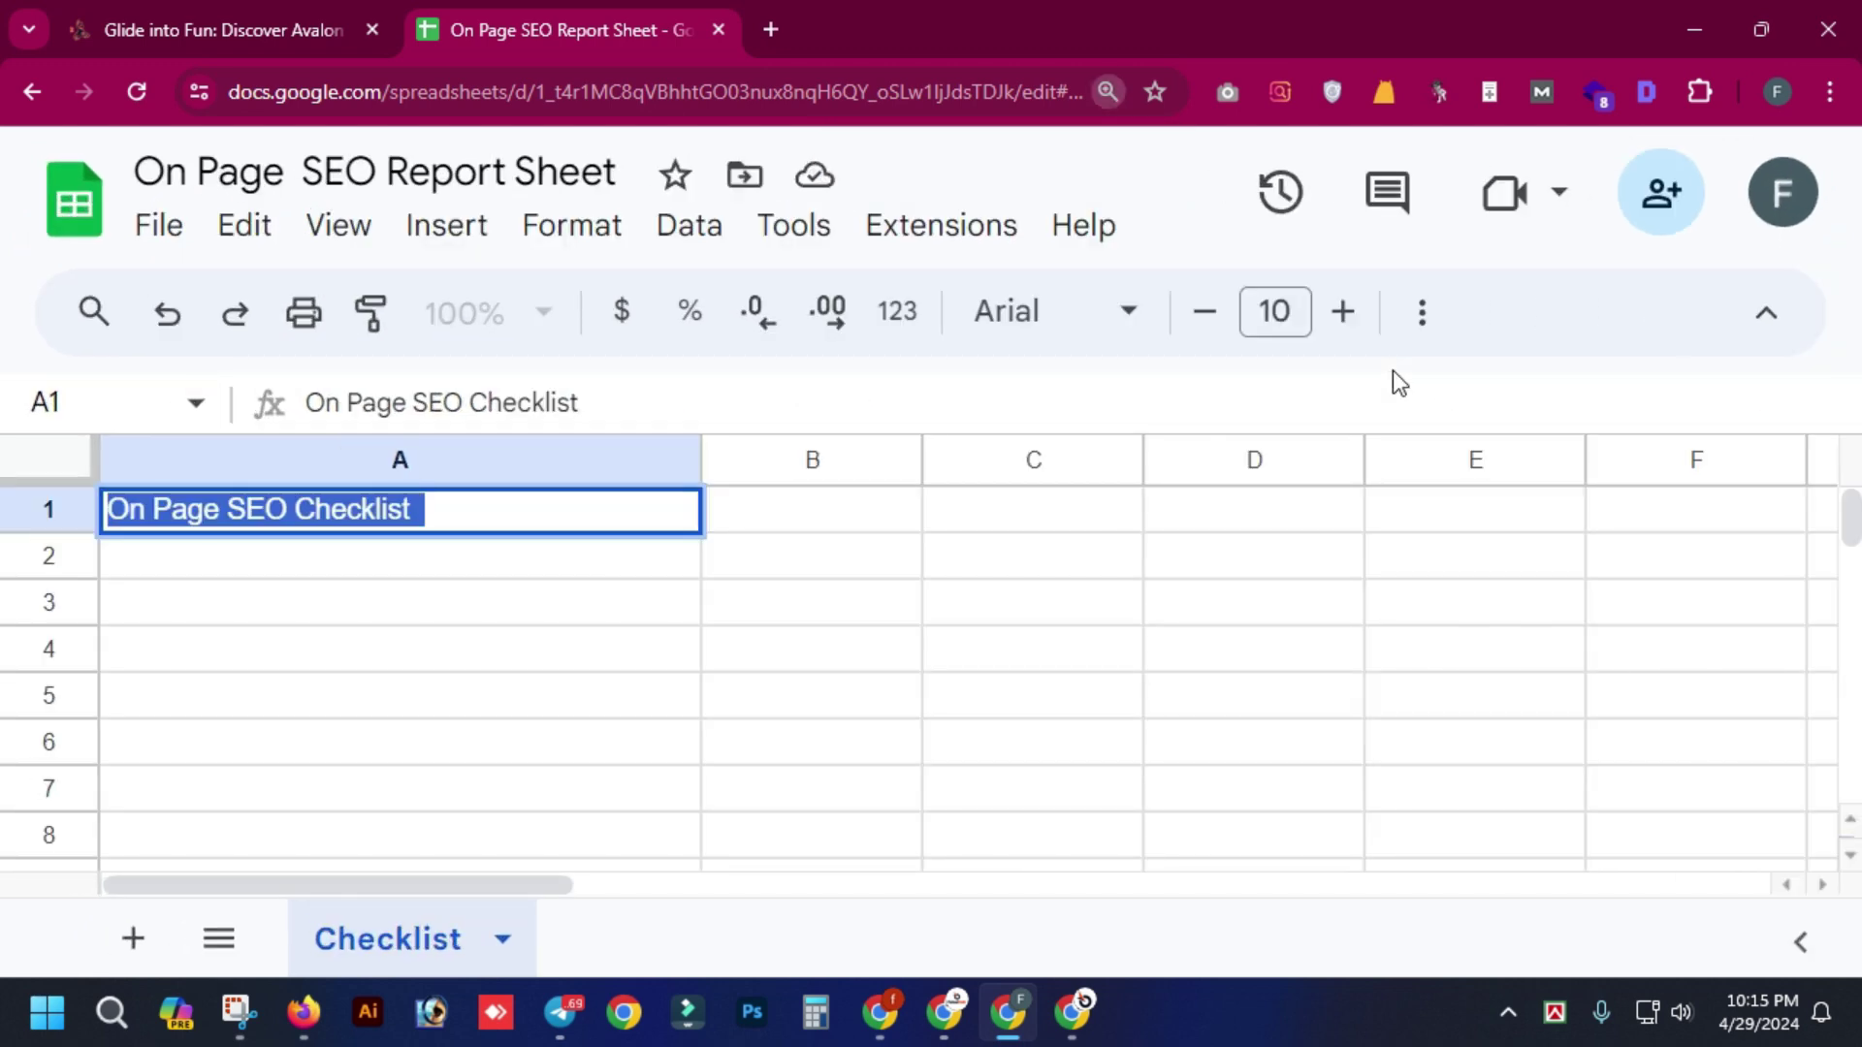
pyautogui.hotkey('ctrl', 'b')
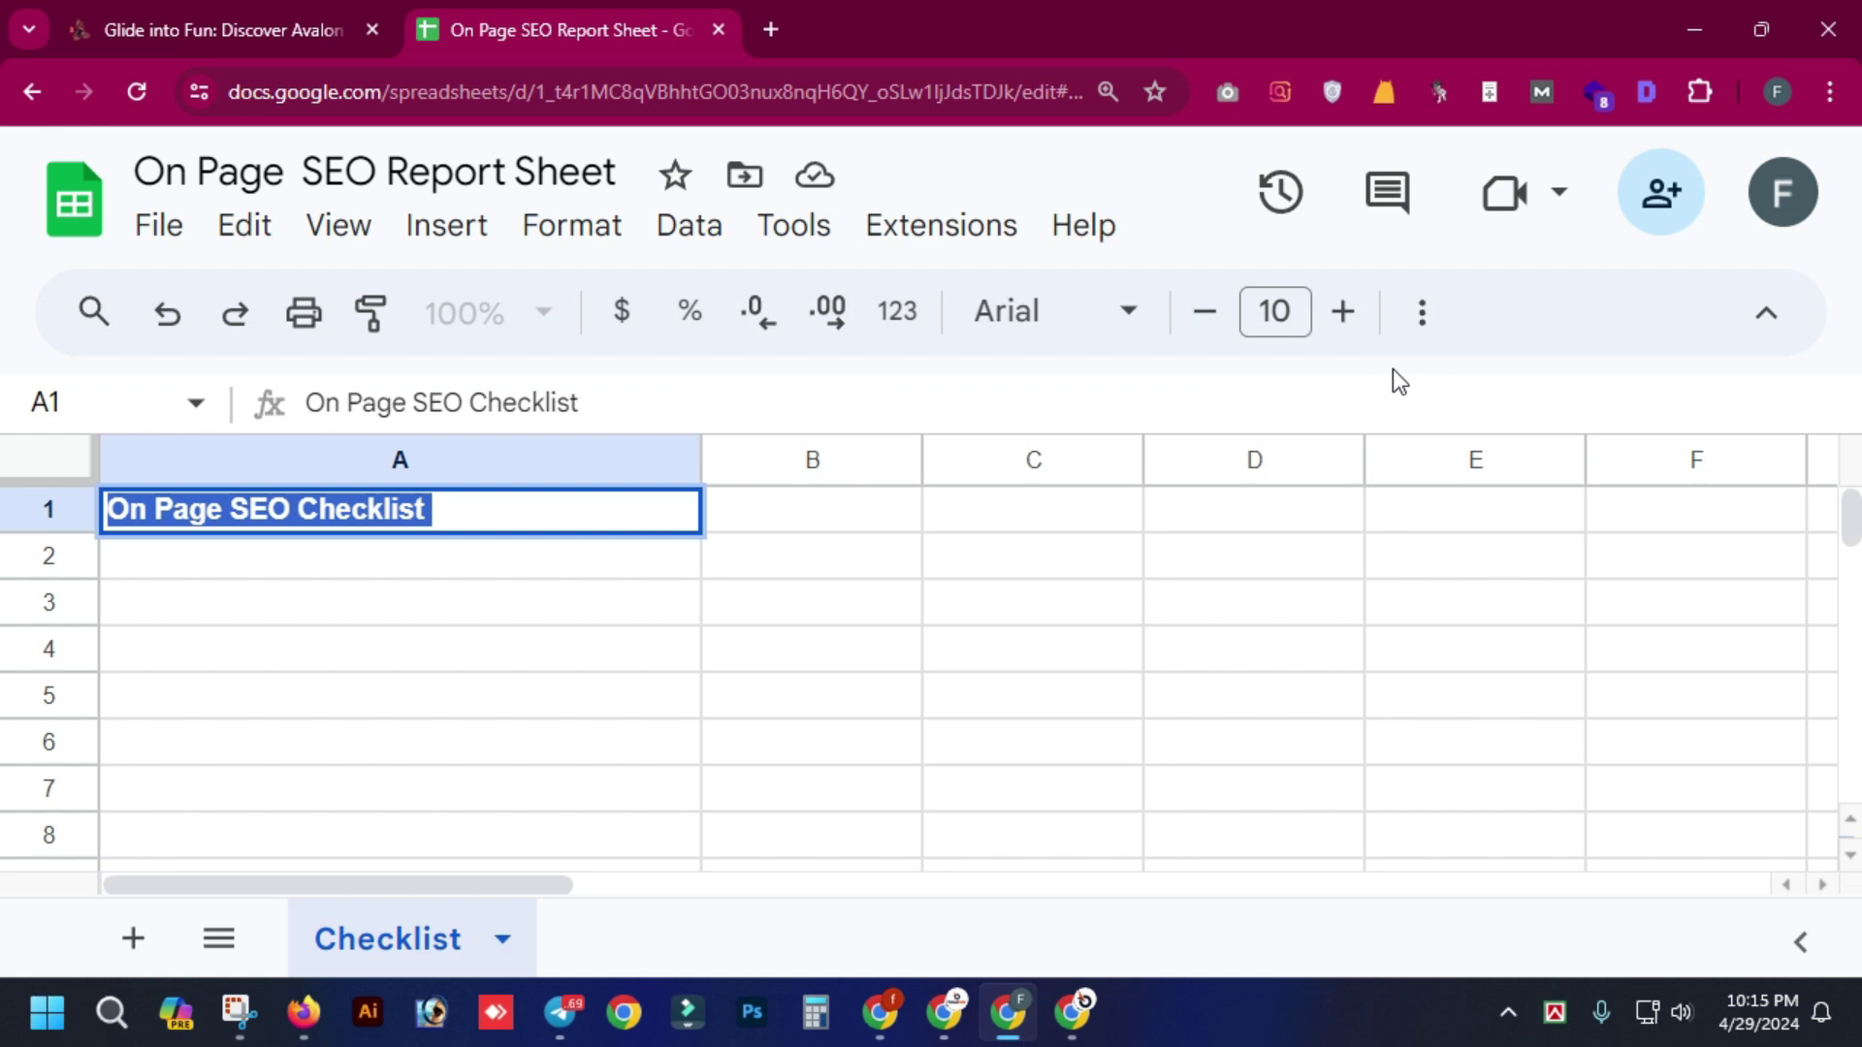
pyautogui.click(1089, 657)
pyautogui.click(683, 567)
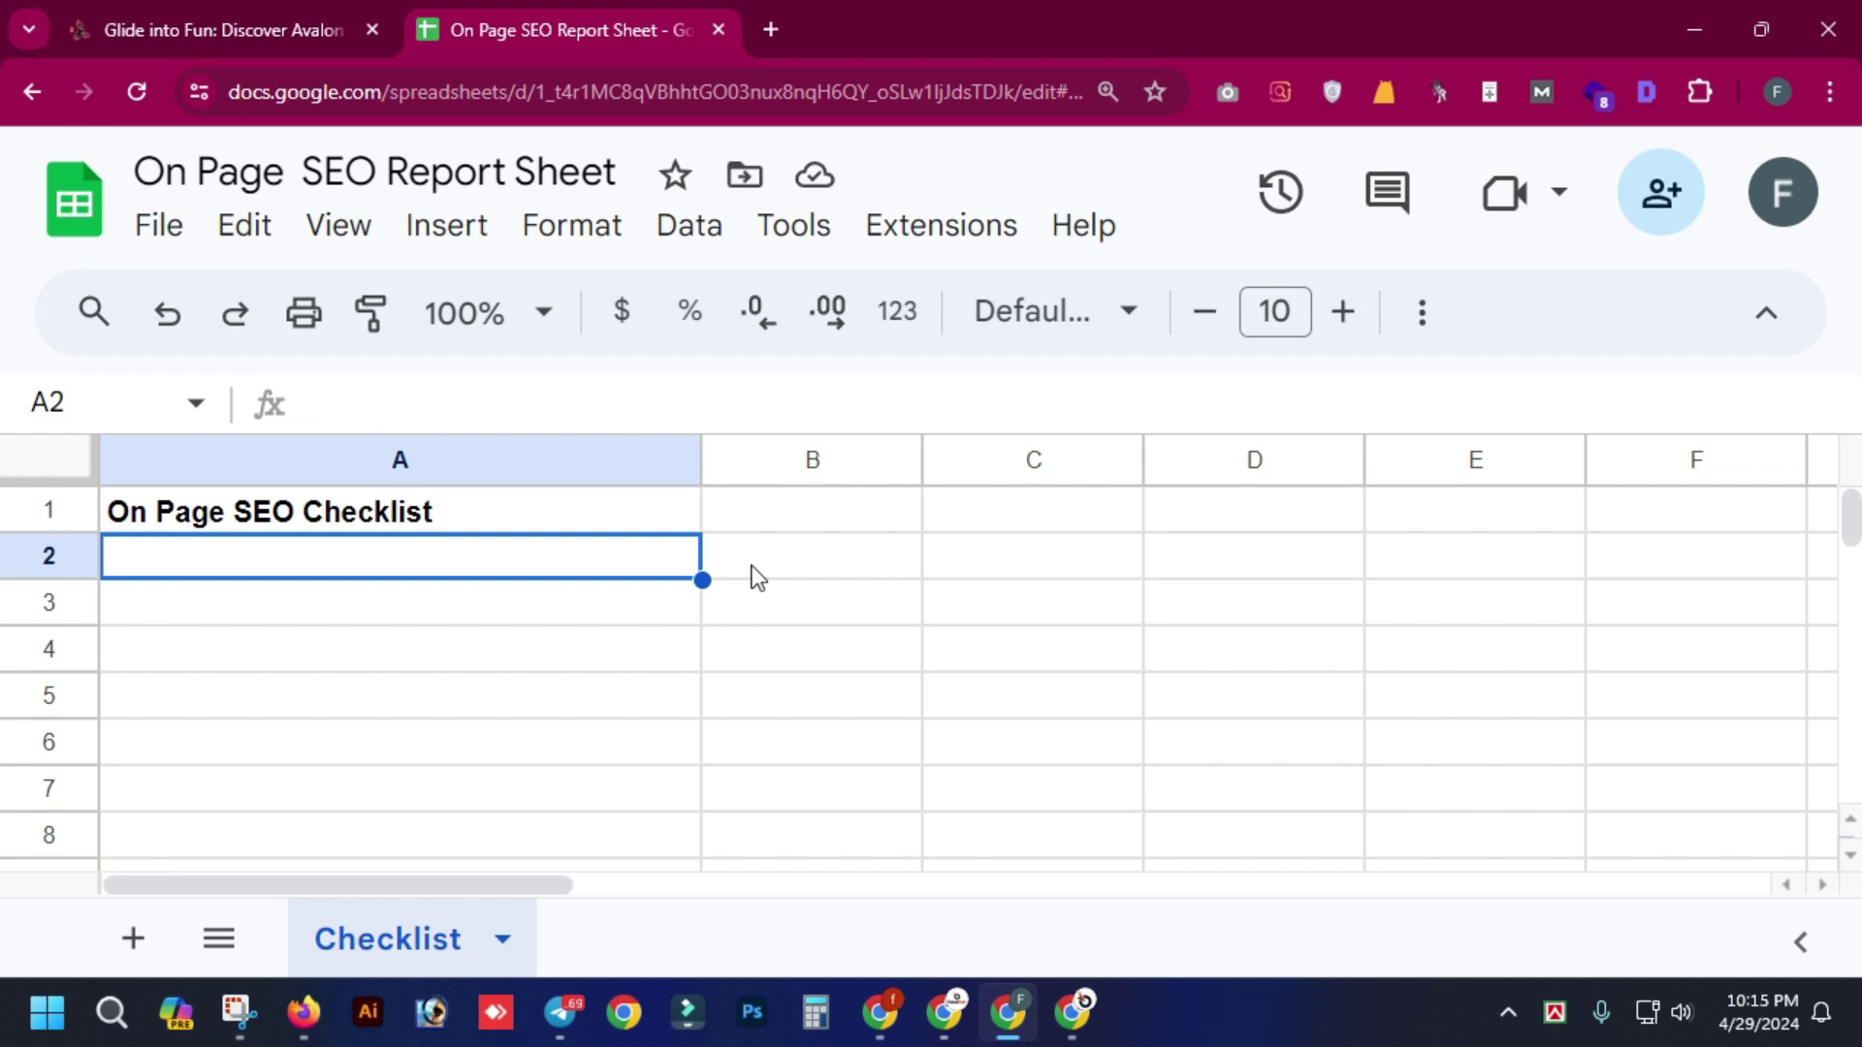
# - Enter "Identify Targeted Keyword" in cell A2 and start the checklist item in cell A3 with "Make sure"
pyautogui.write('Iden')
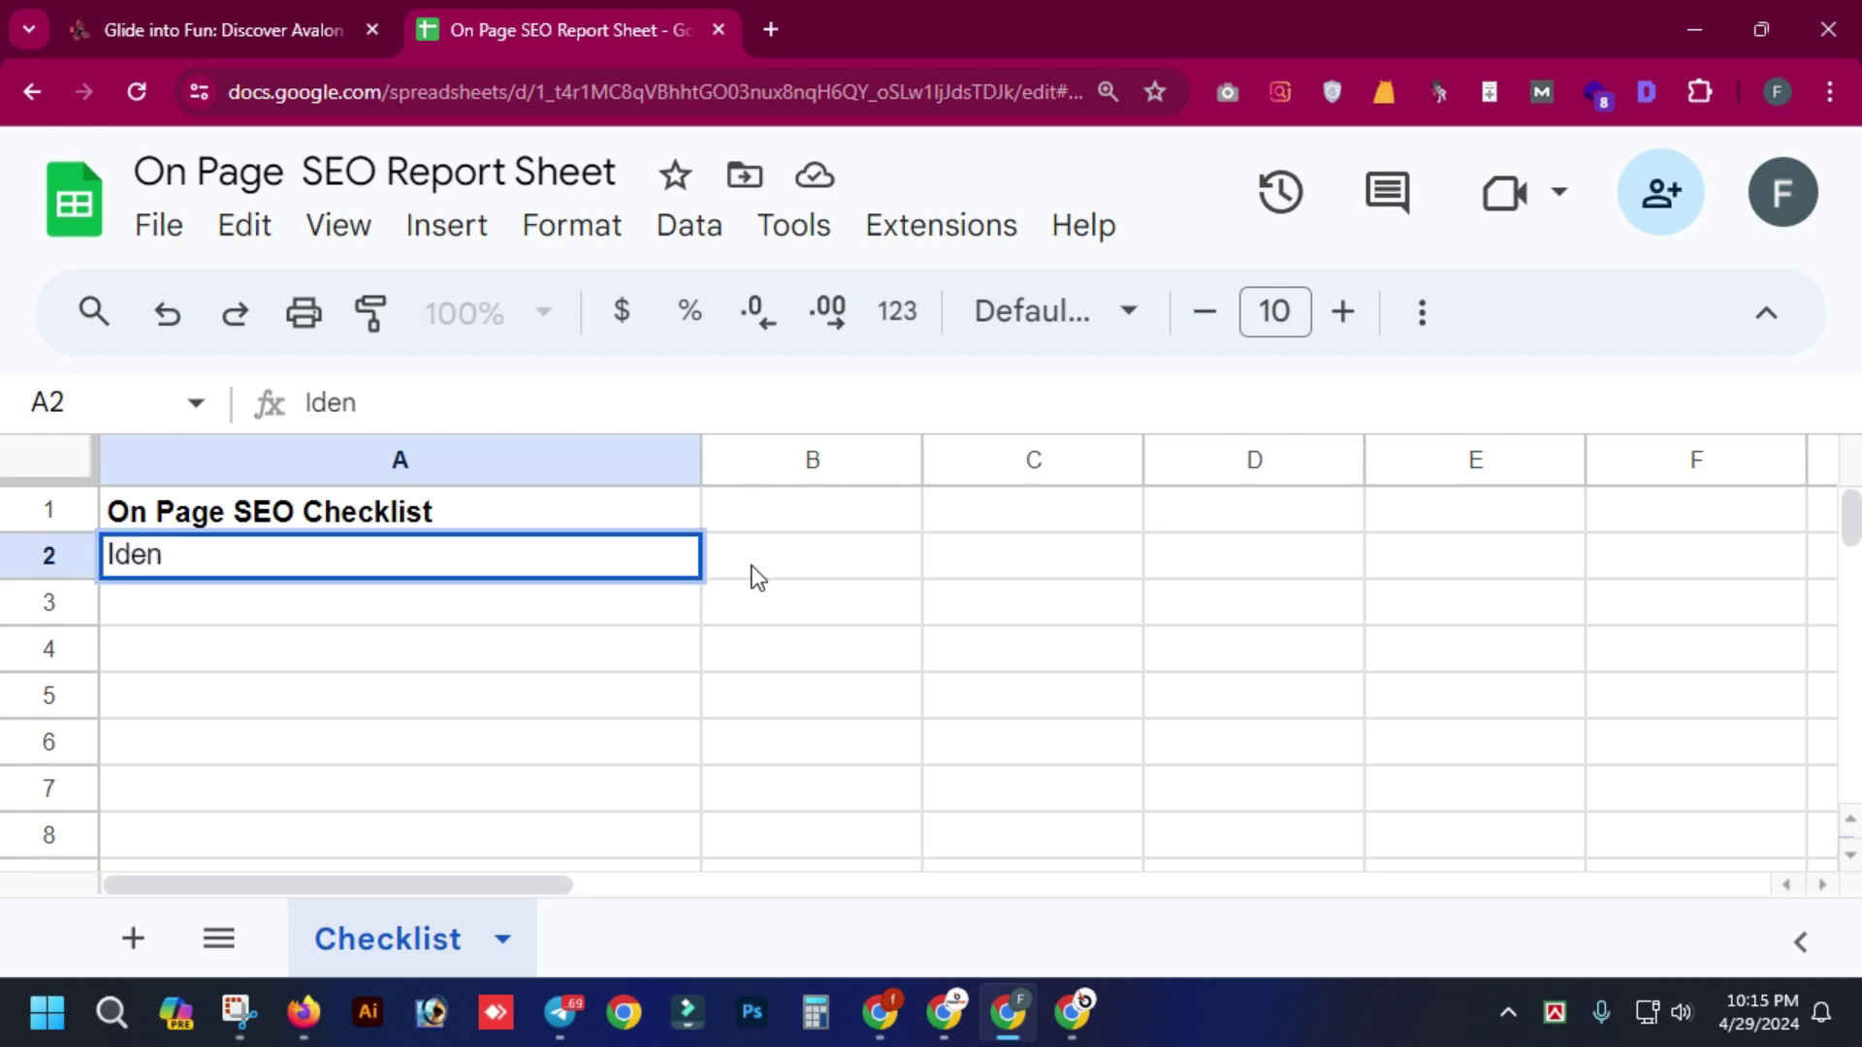
pyautogui.write('tify Targete')
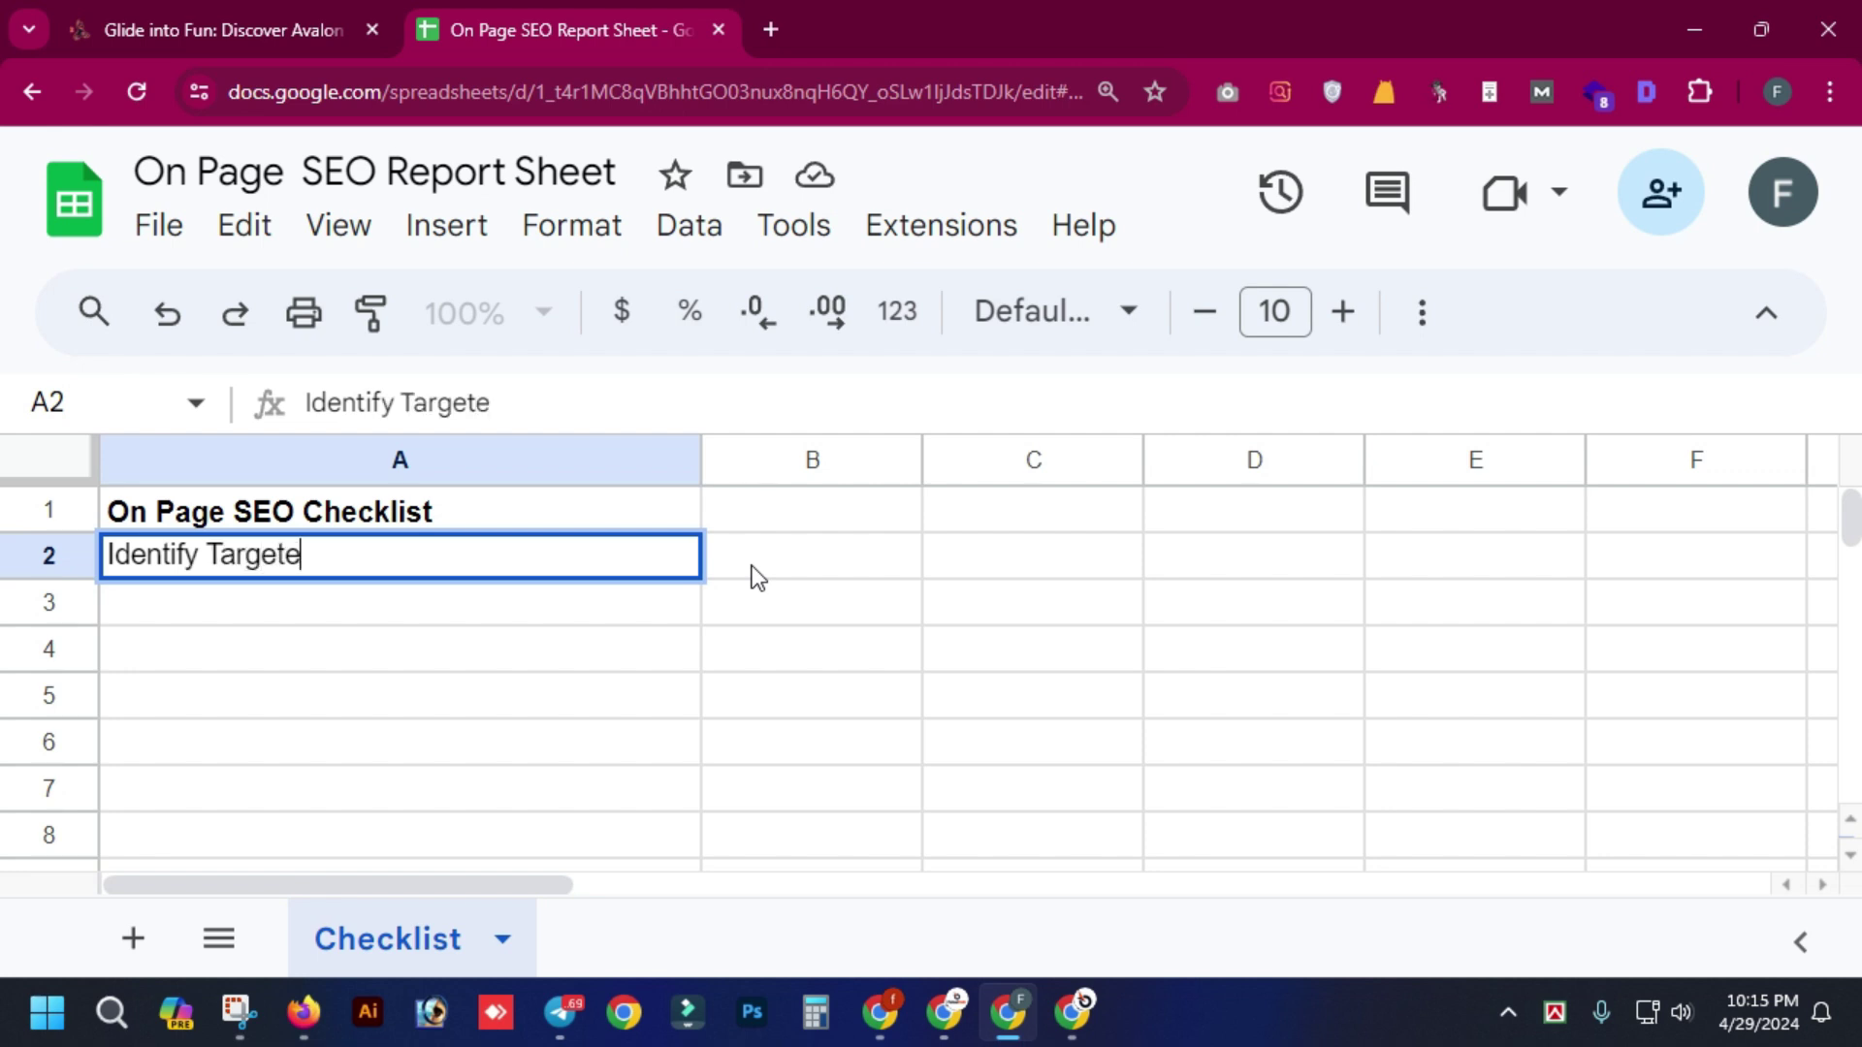
pyautogui.write('d Keyword')
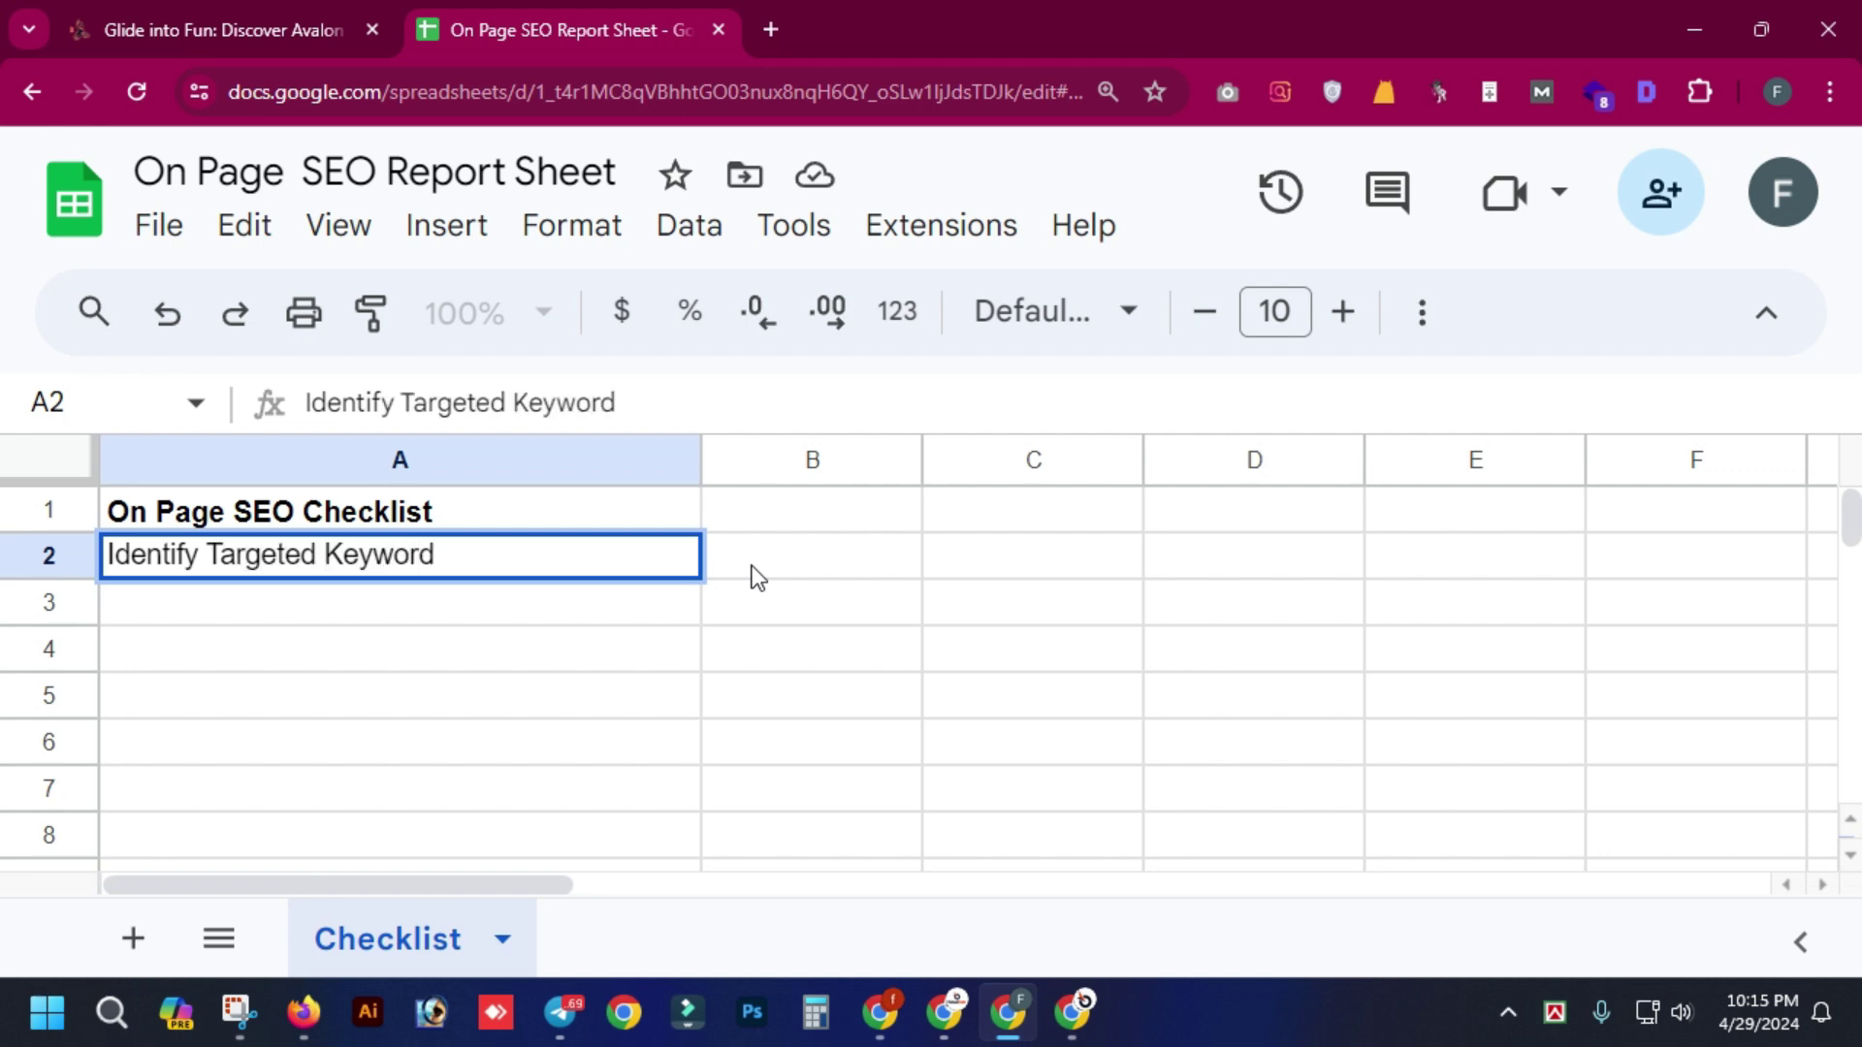
pyautogui.press('Return')
pyautogui.write('Make')
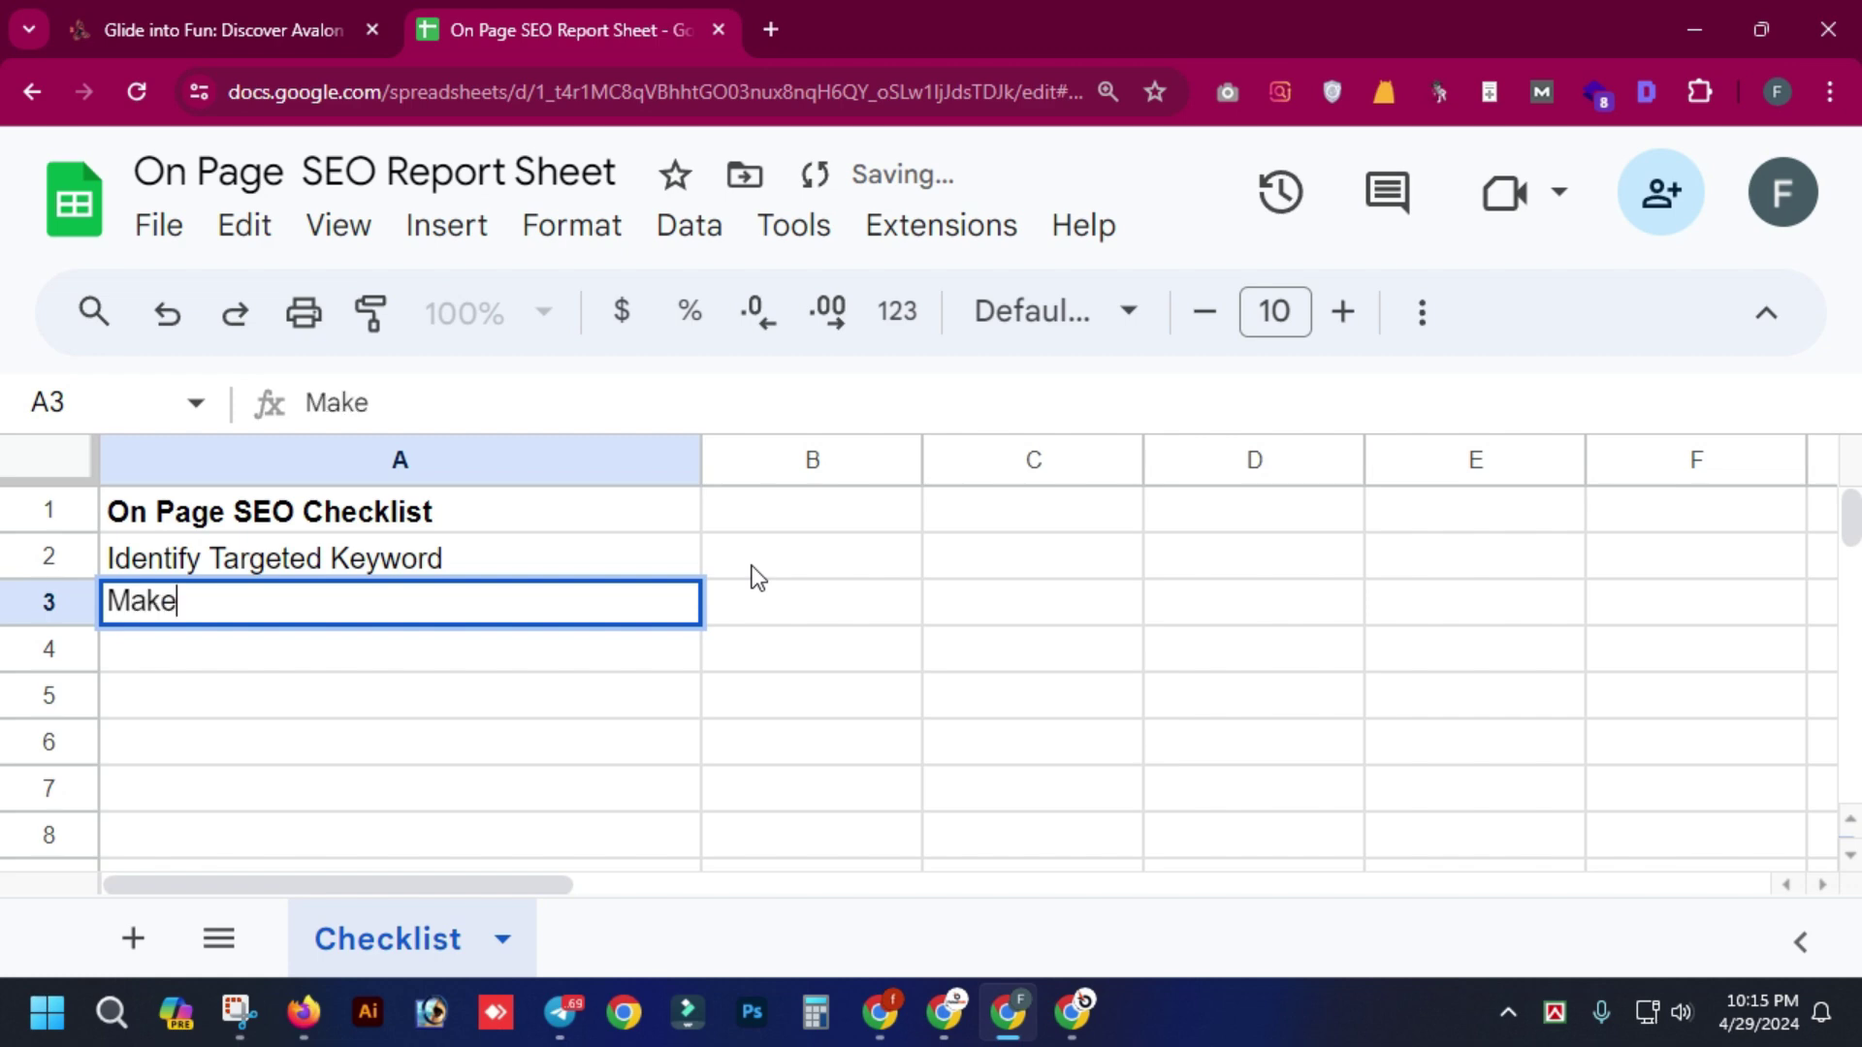
pyautogui.write(' sure')
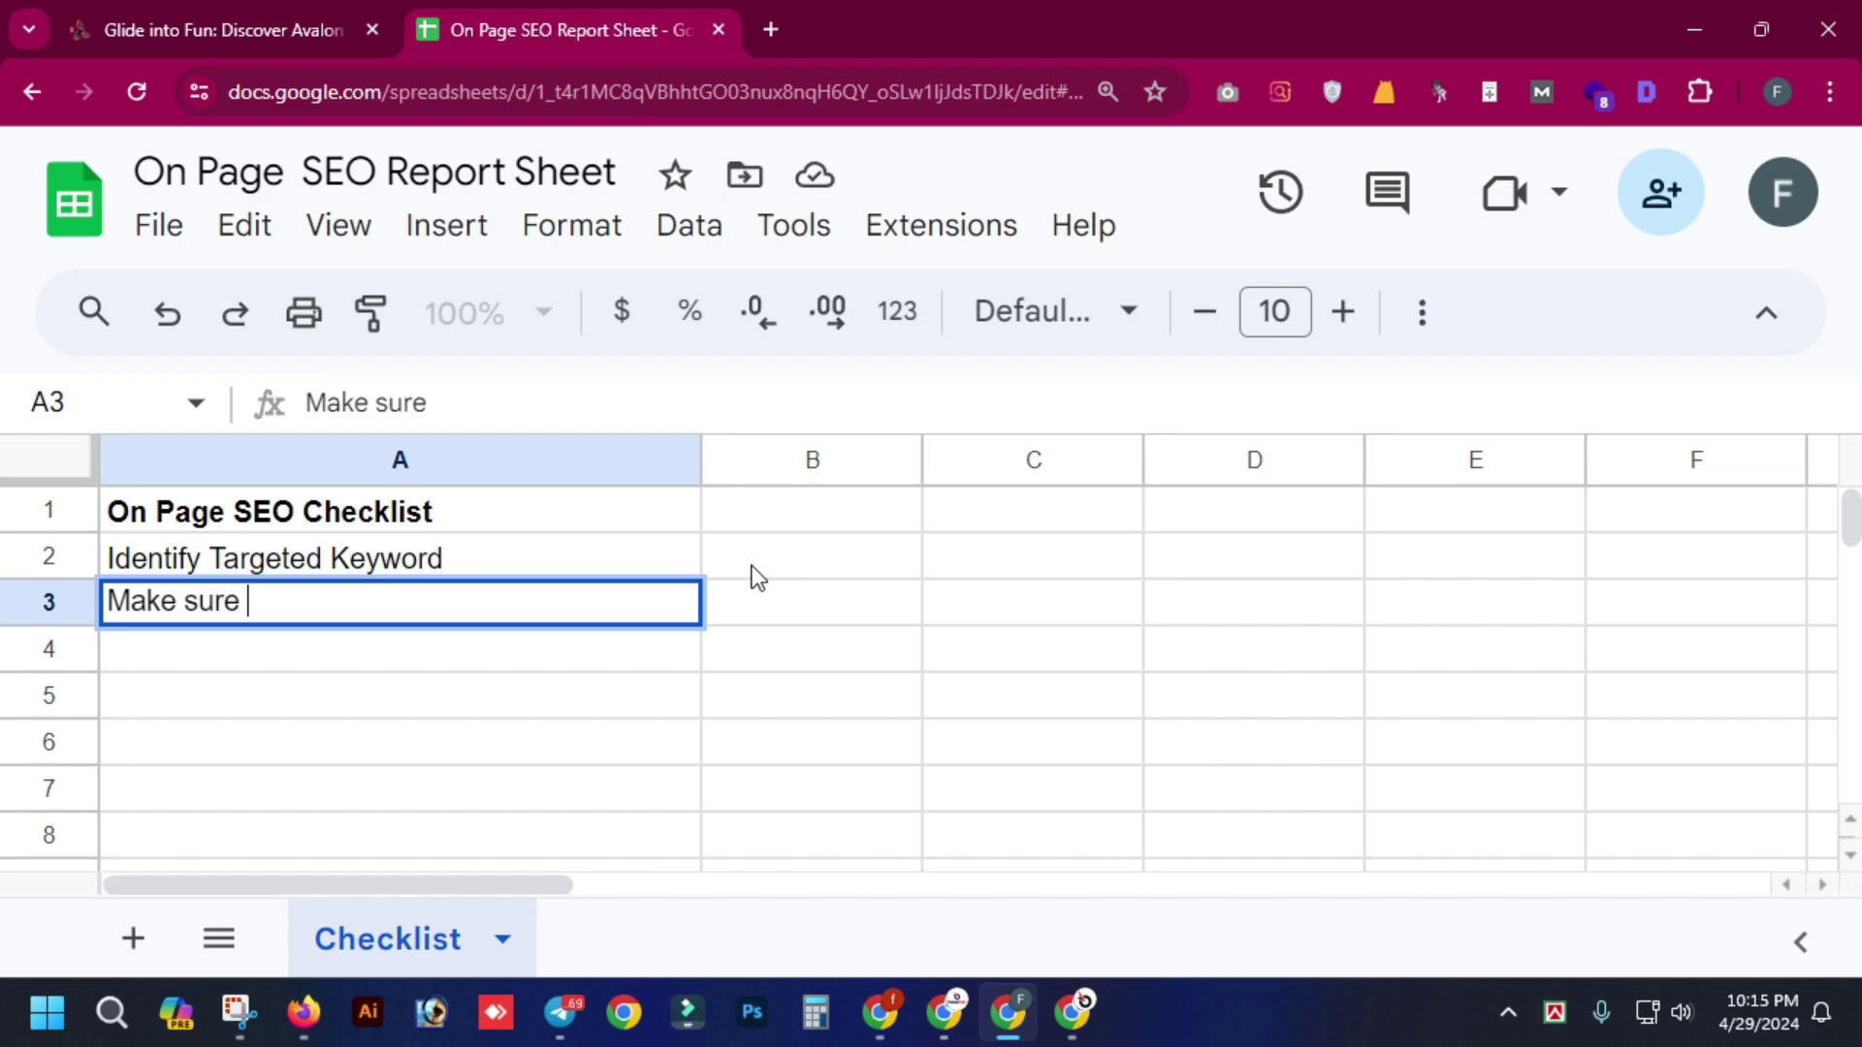
# - Switch to the Google Meet call, admit the waiting participant and return to the report spreadsheet
pyautogui.hotkey('alt', 'Tab')
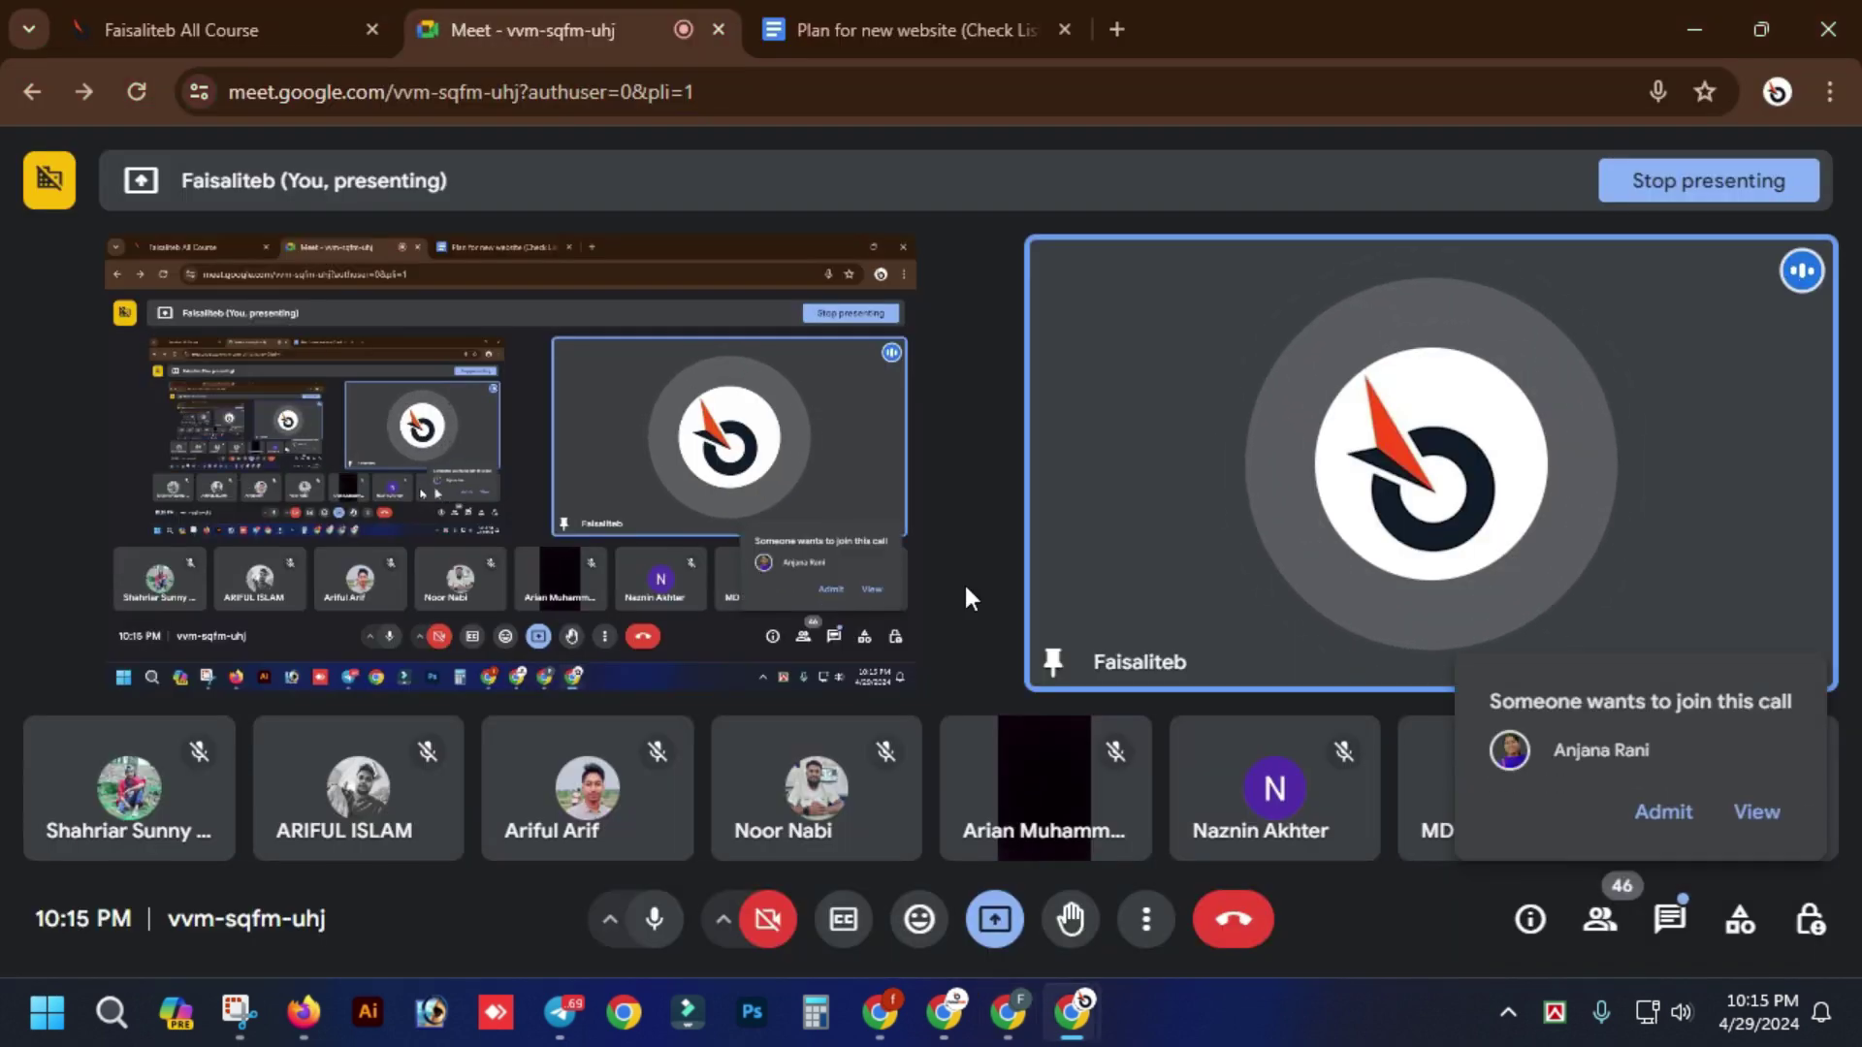
pyautogui.click(1670, 805)
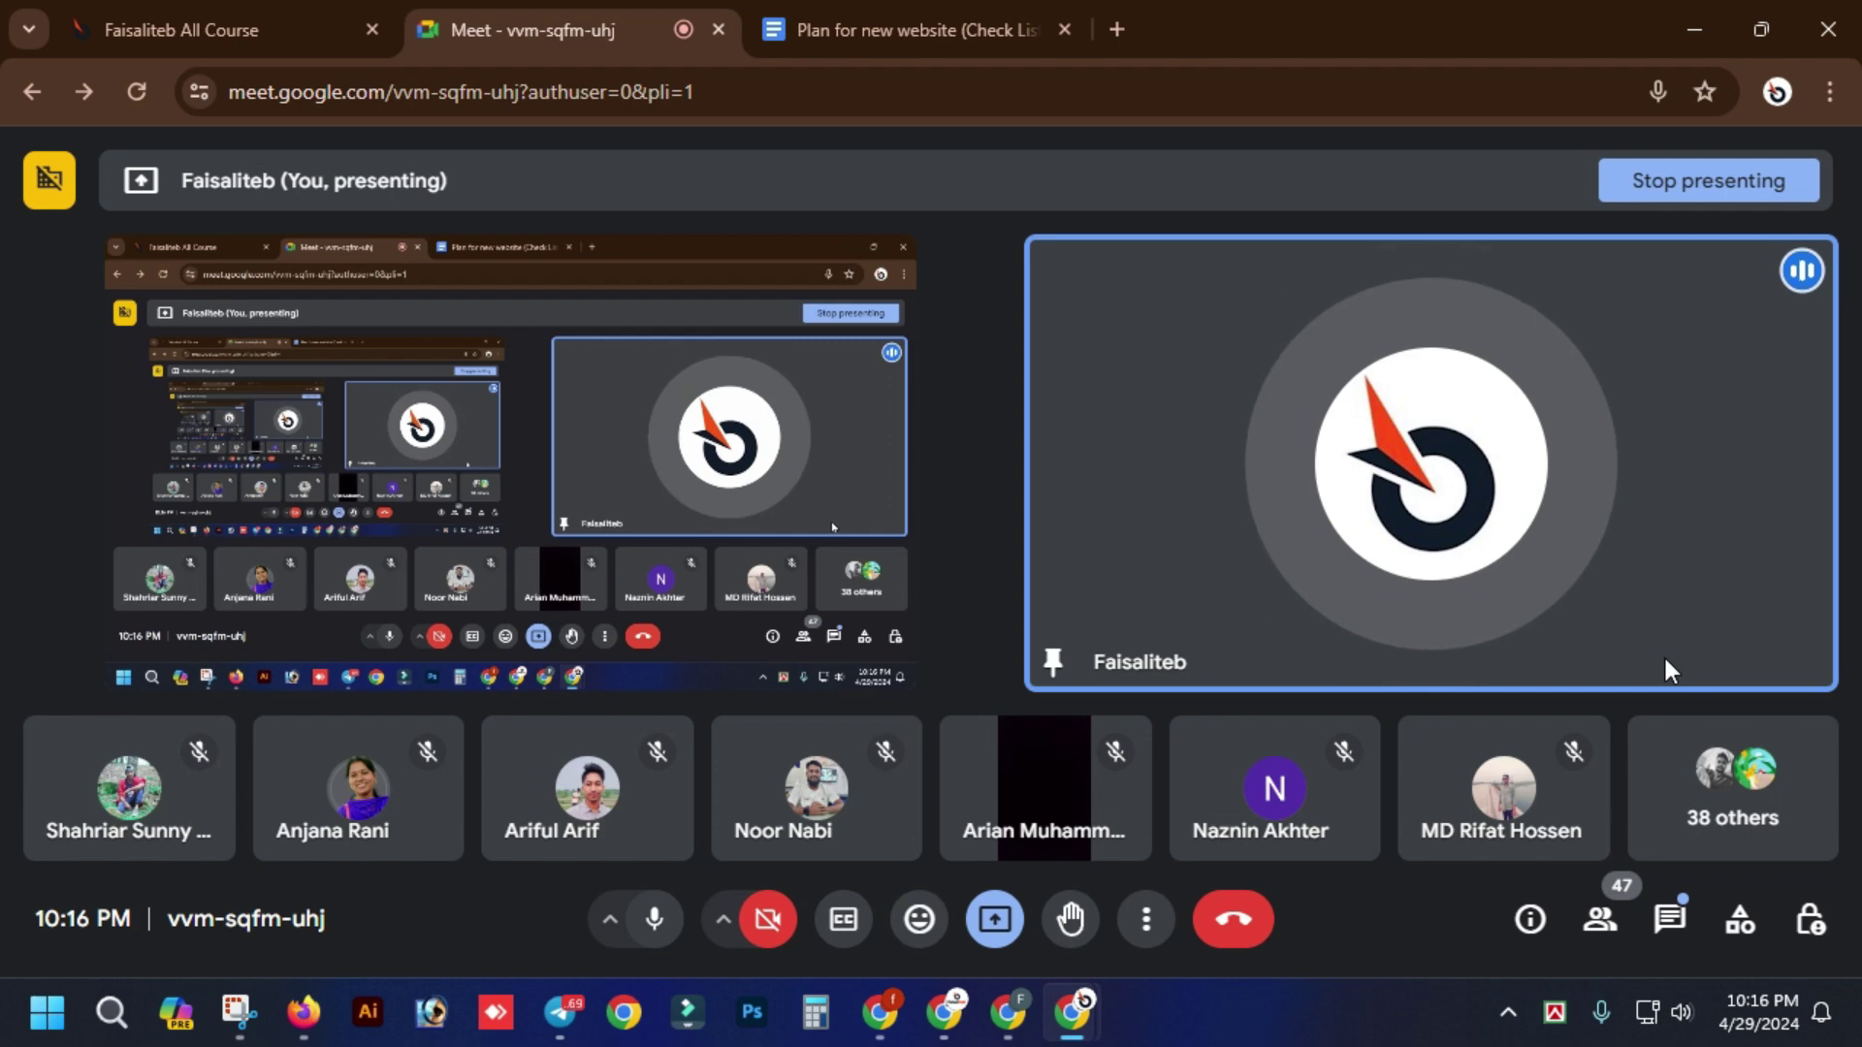
pyautogui.hotkey('alt', 'Tab')
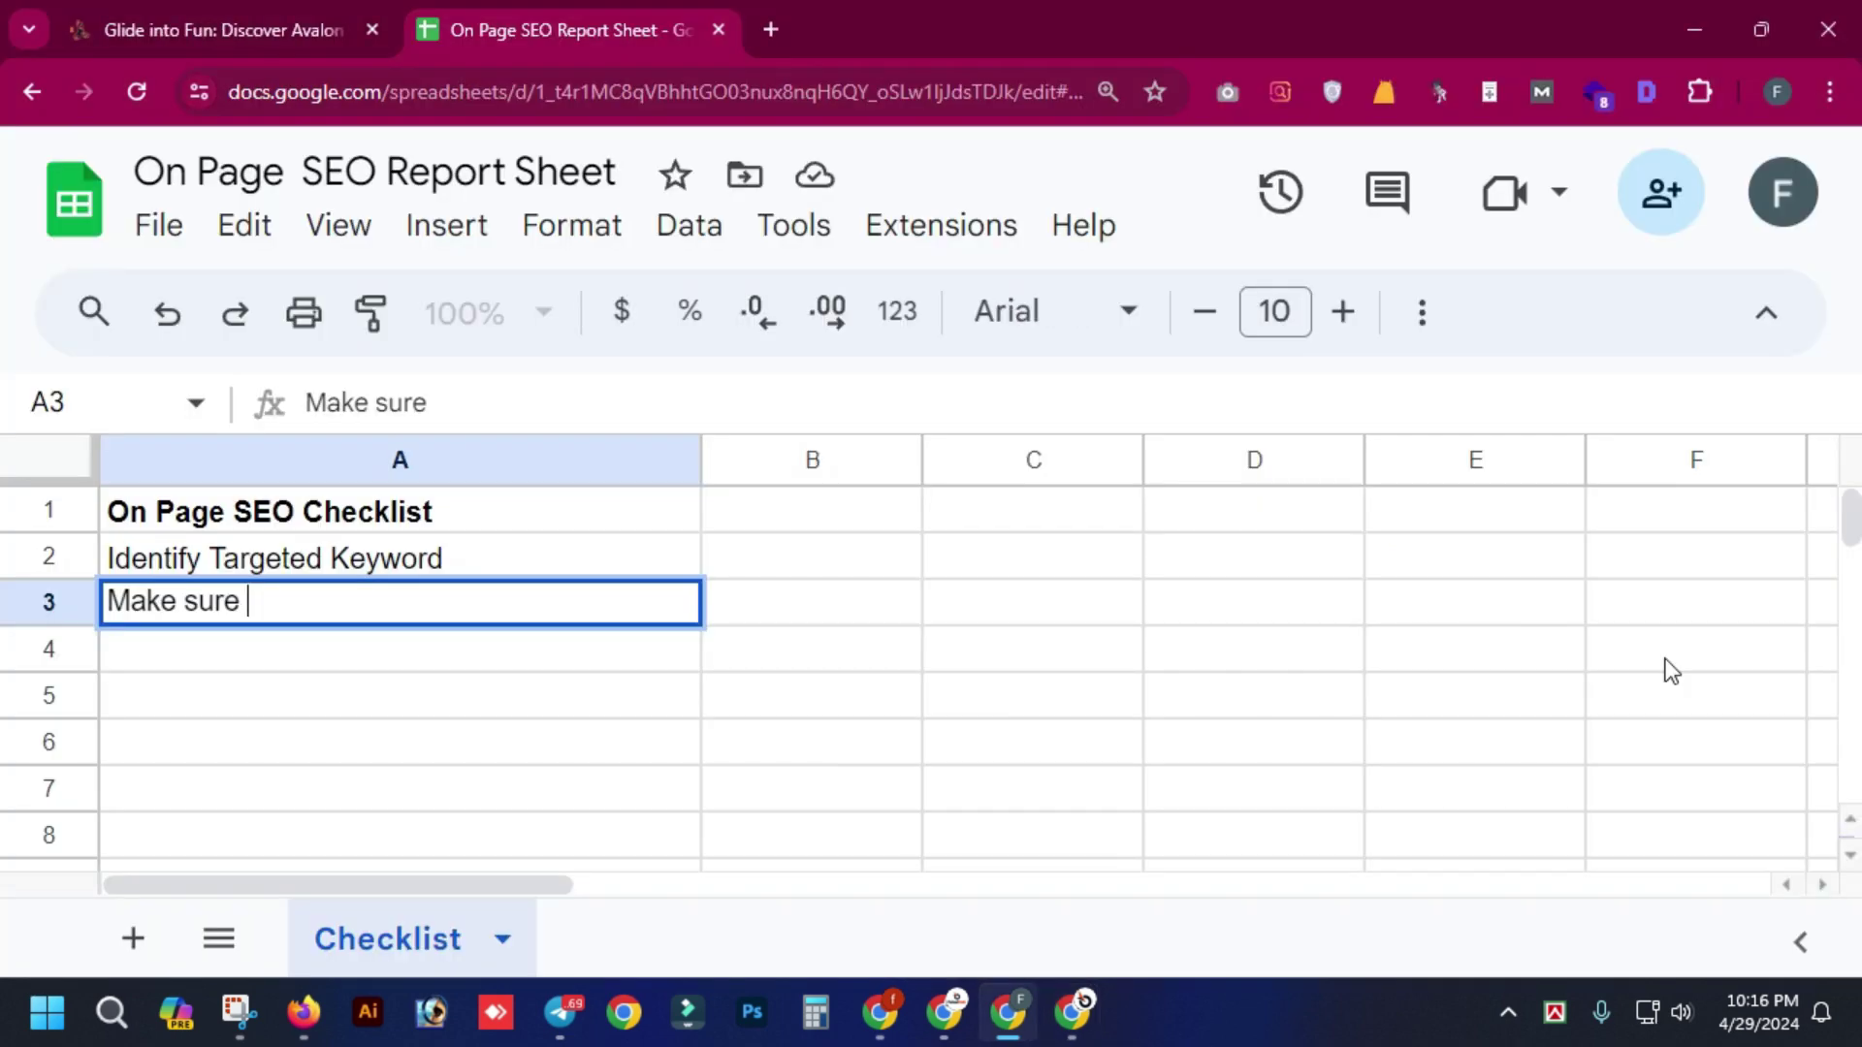
# - Complete the checklist item in cell A3 so it reads "Make sure Your Page is indexed or Not"
pyautogui.write('Your')
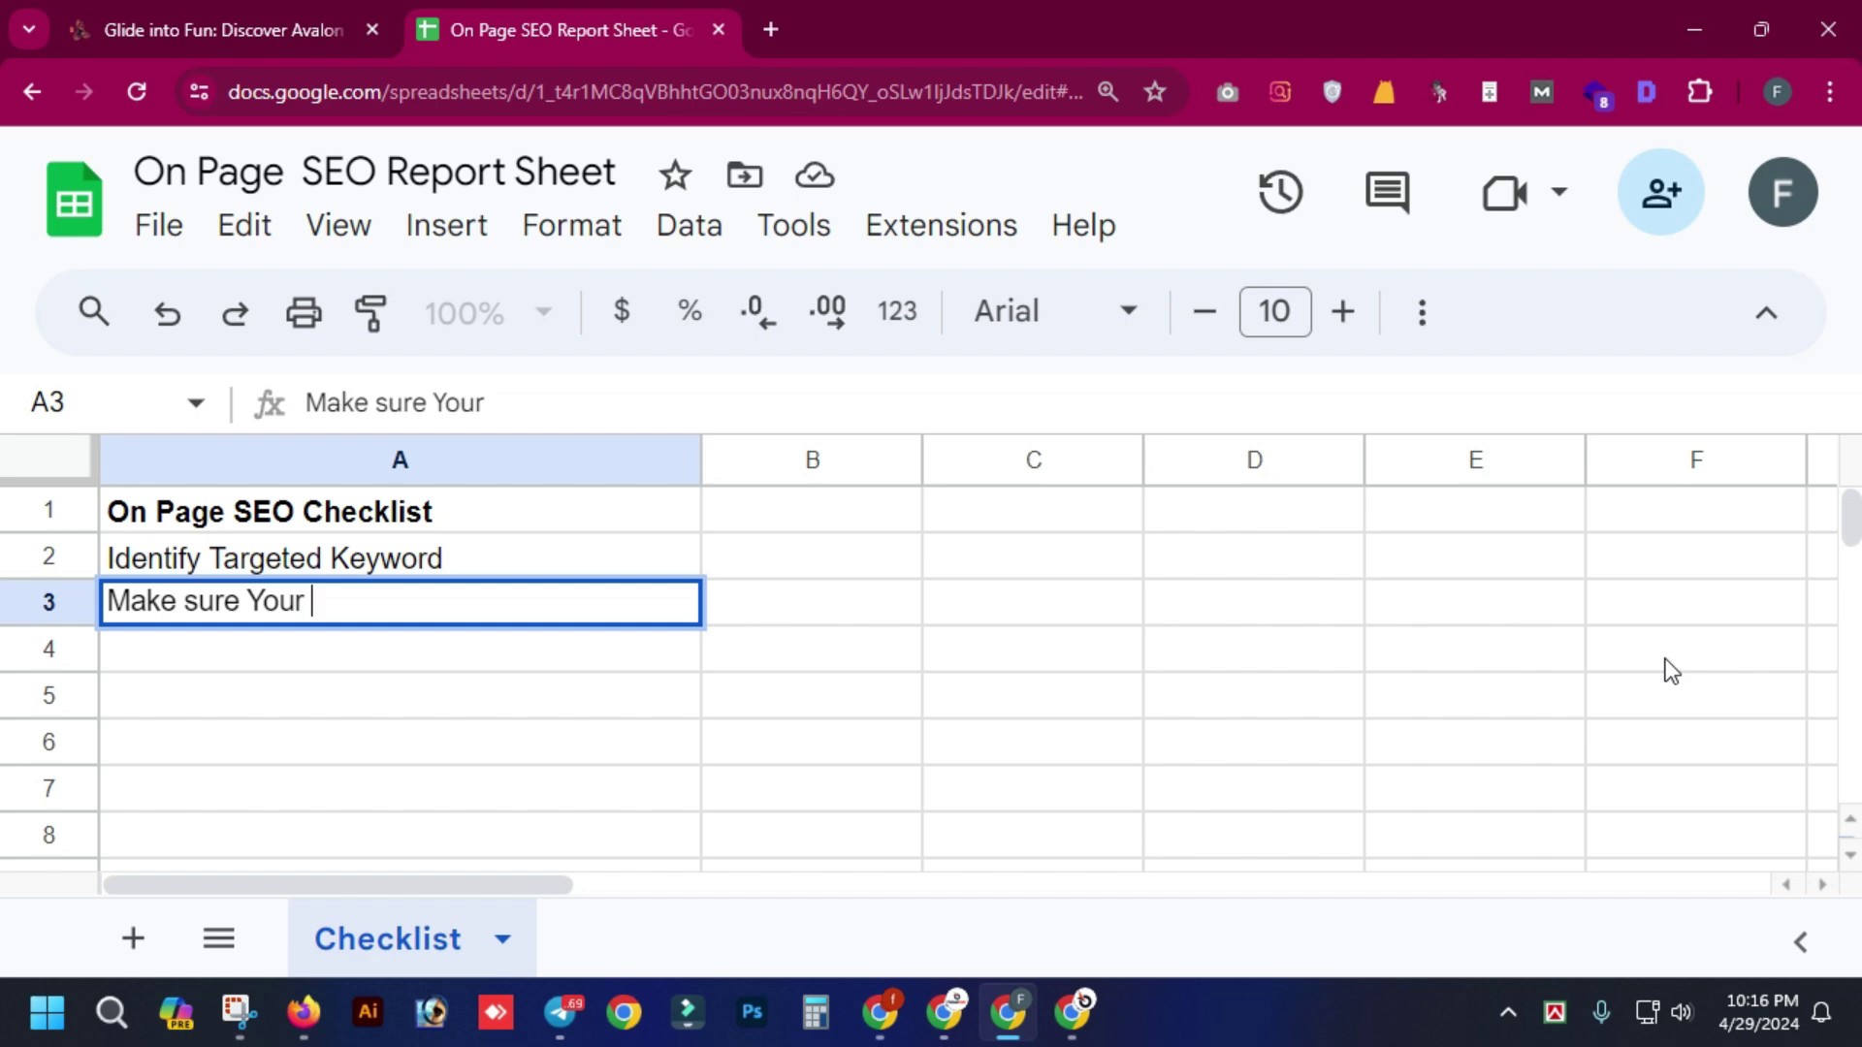
pyautogui.write(' Page')
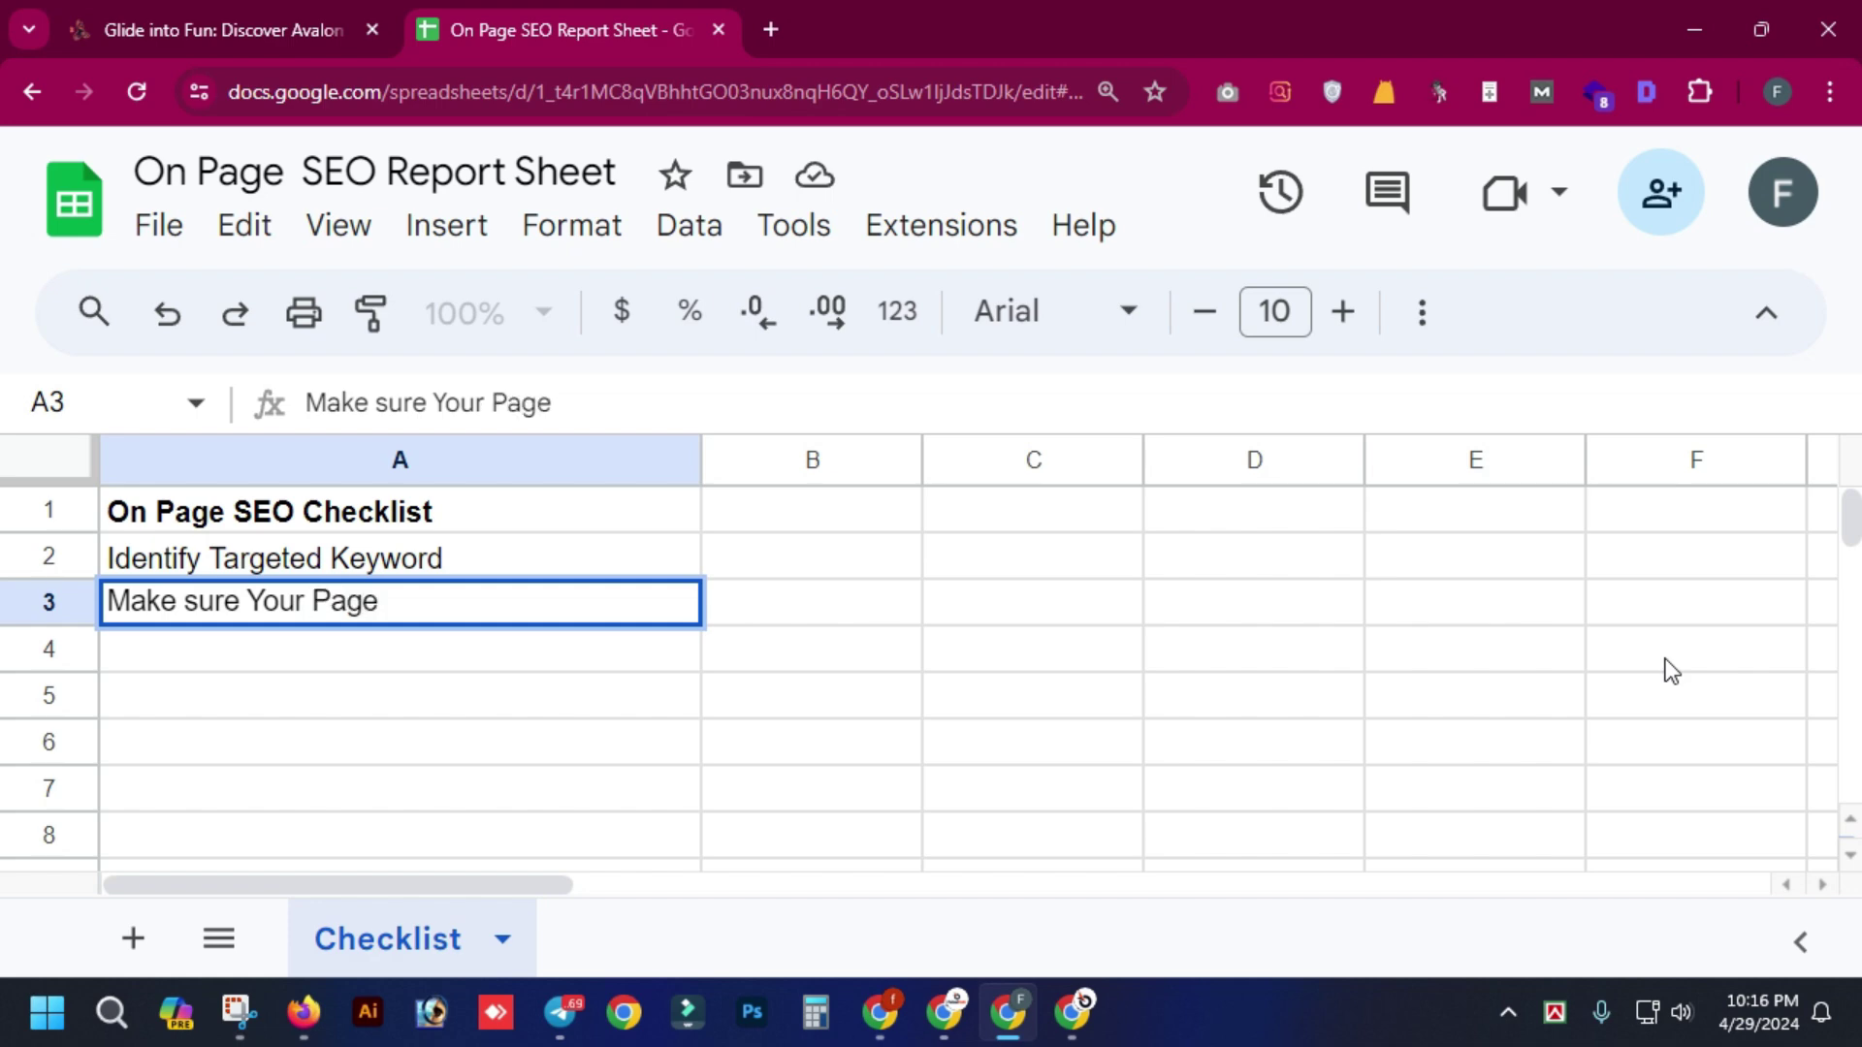
pyautogui.write(' is index')
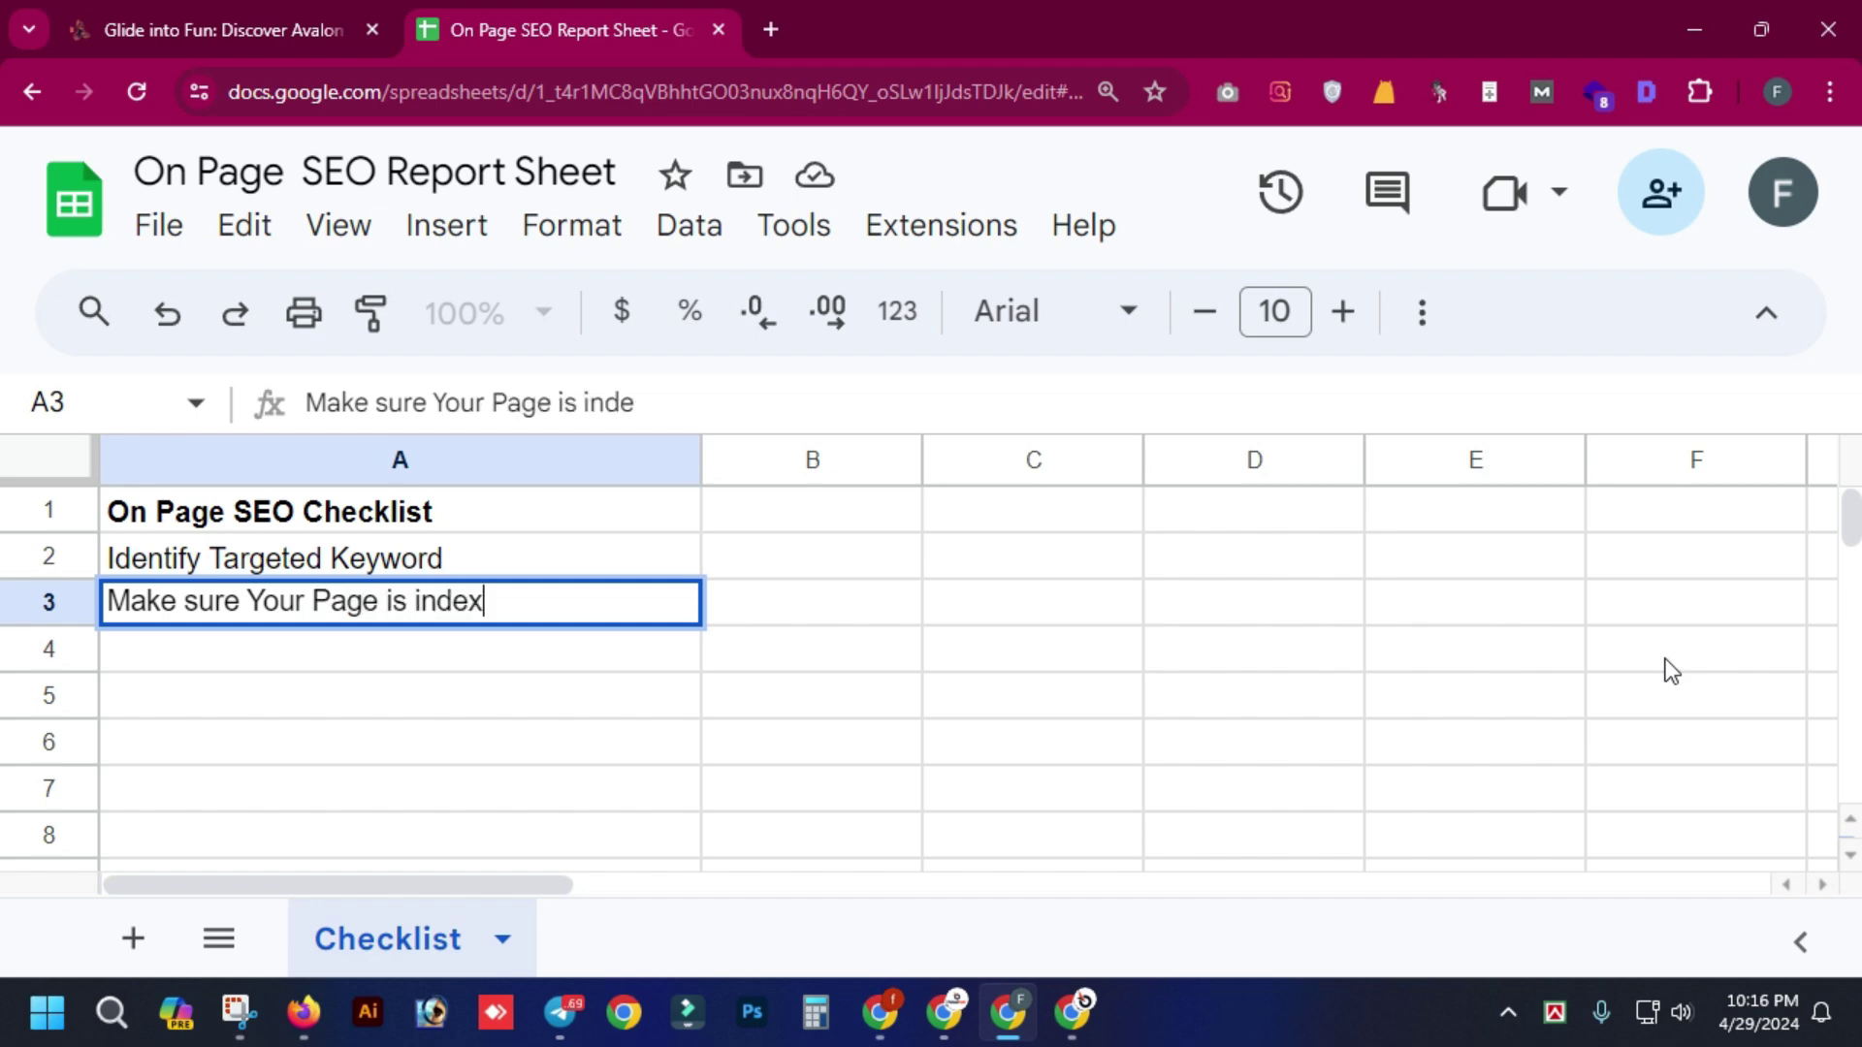
pyautogui.write('ed or')
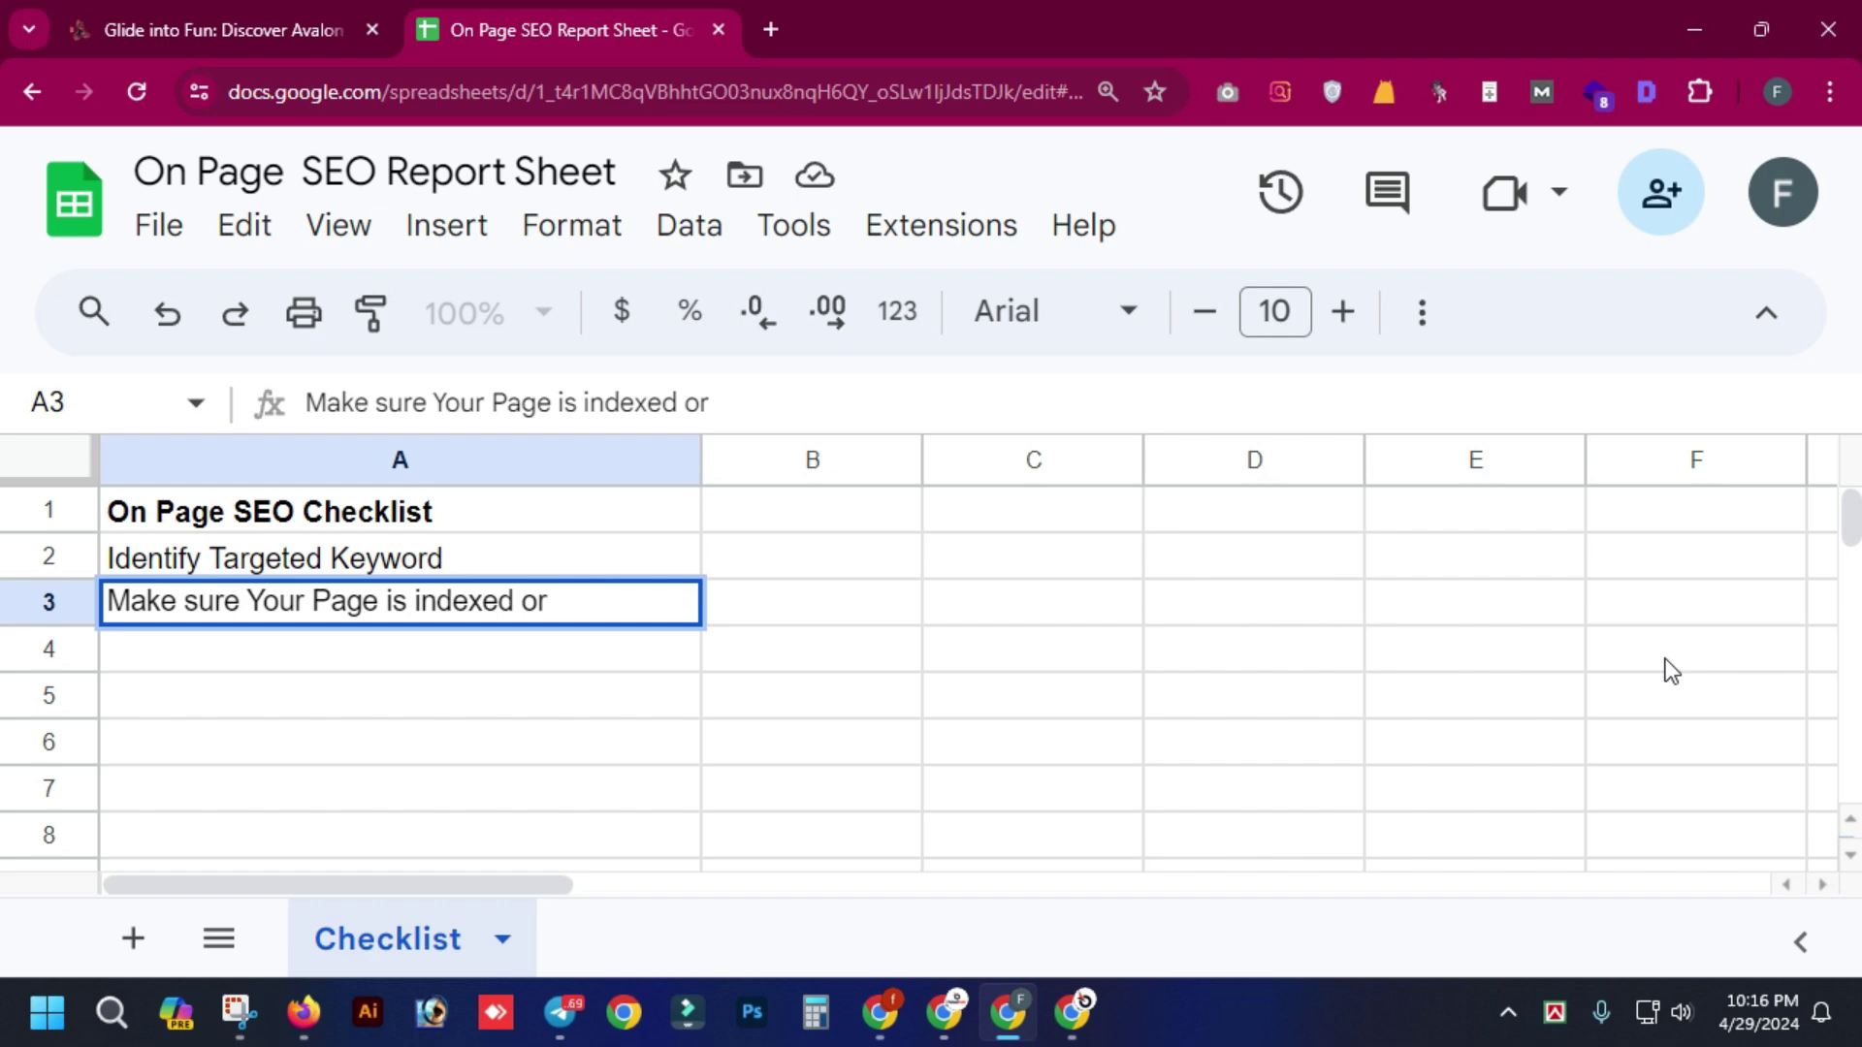
pyautogui.write(' M')
pyautogui.press('BackSpace')
pyautogui.write('Not')
pyautogui.click(579, 668)
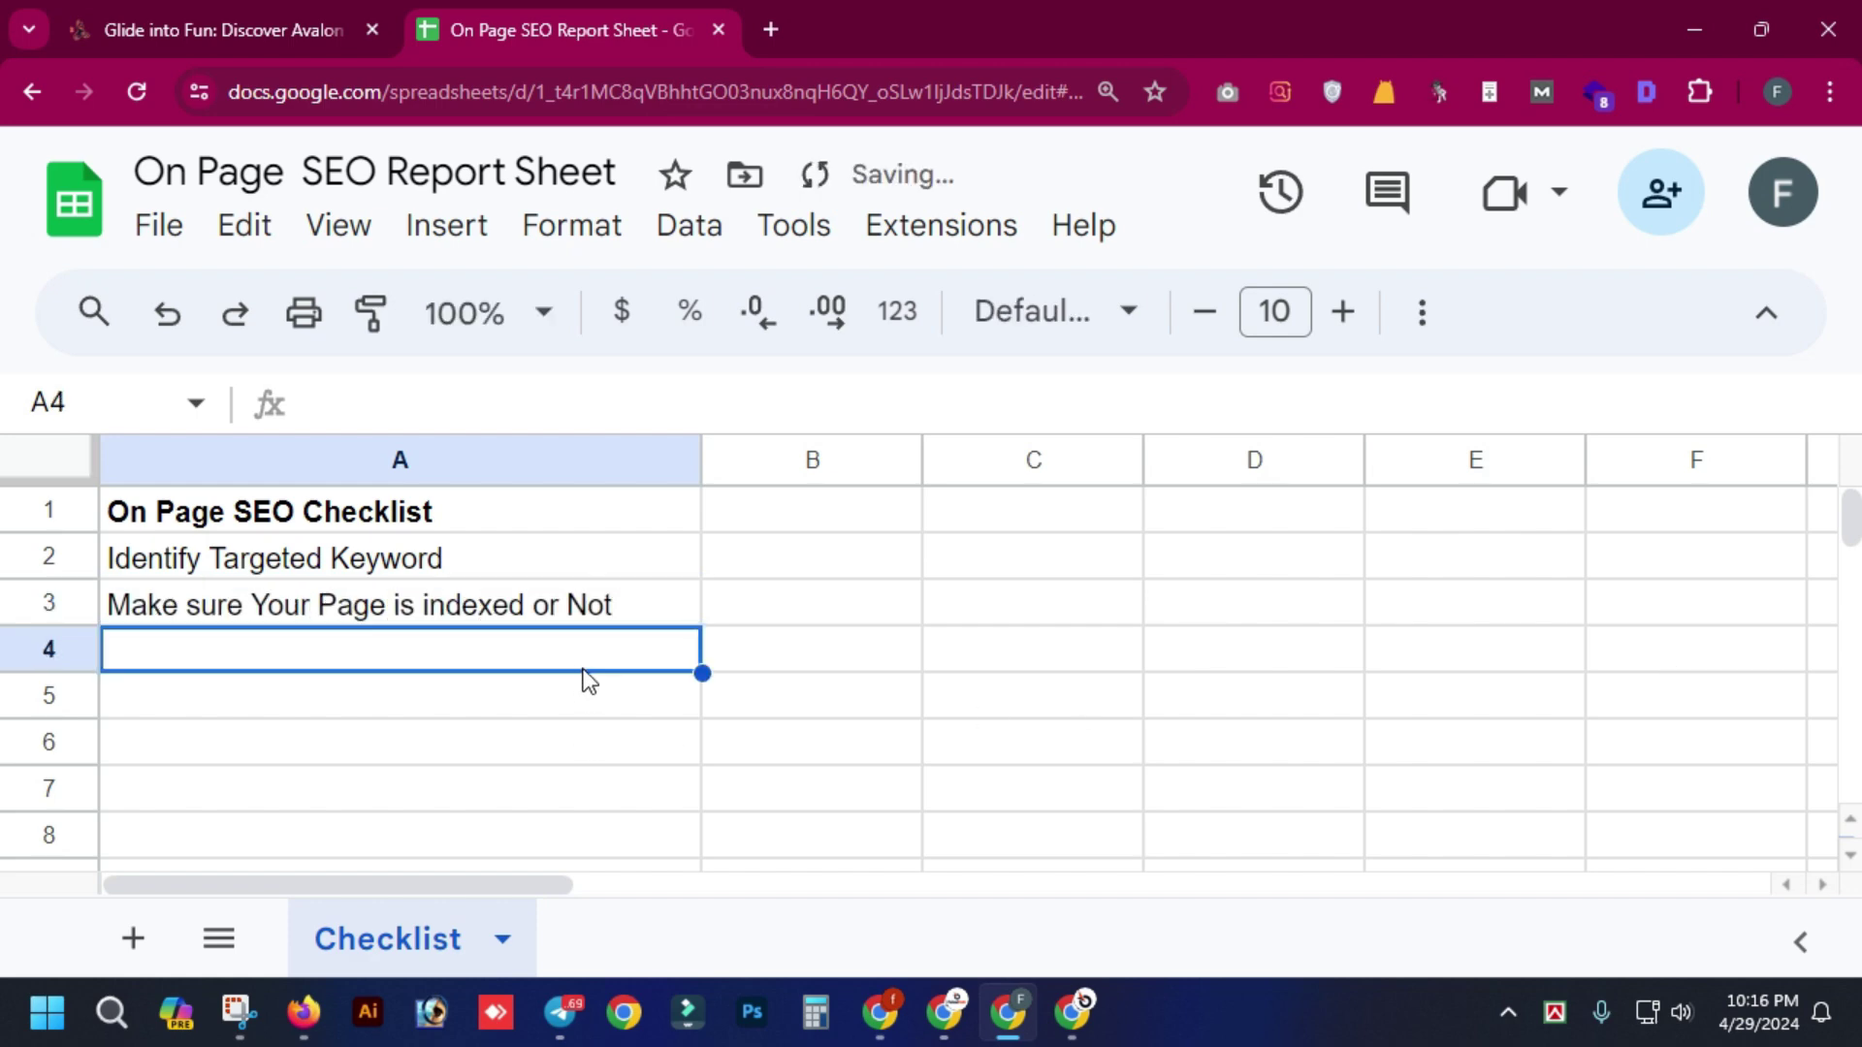
# - Enter "Added Title with Targeted Keyword" in cell A4 and select the checklist items in A2:A4
pyautogui.write('Added Tit')
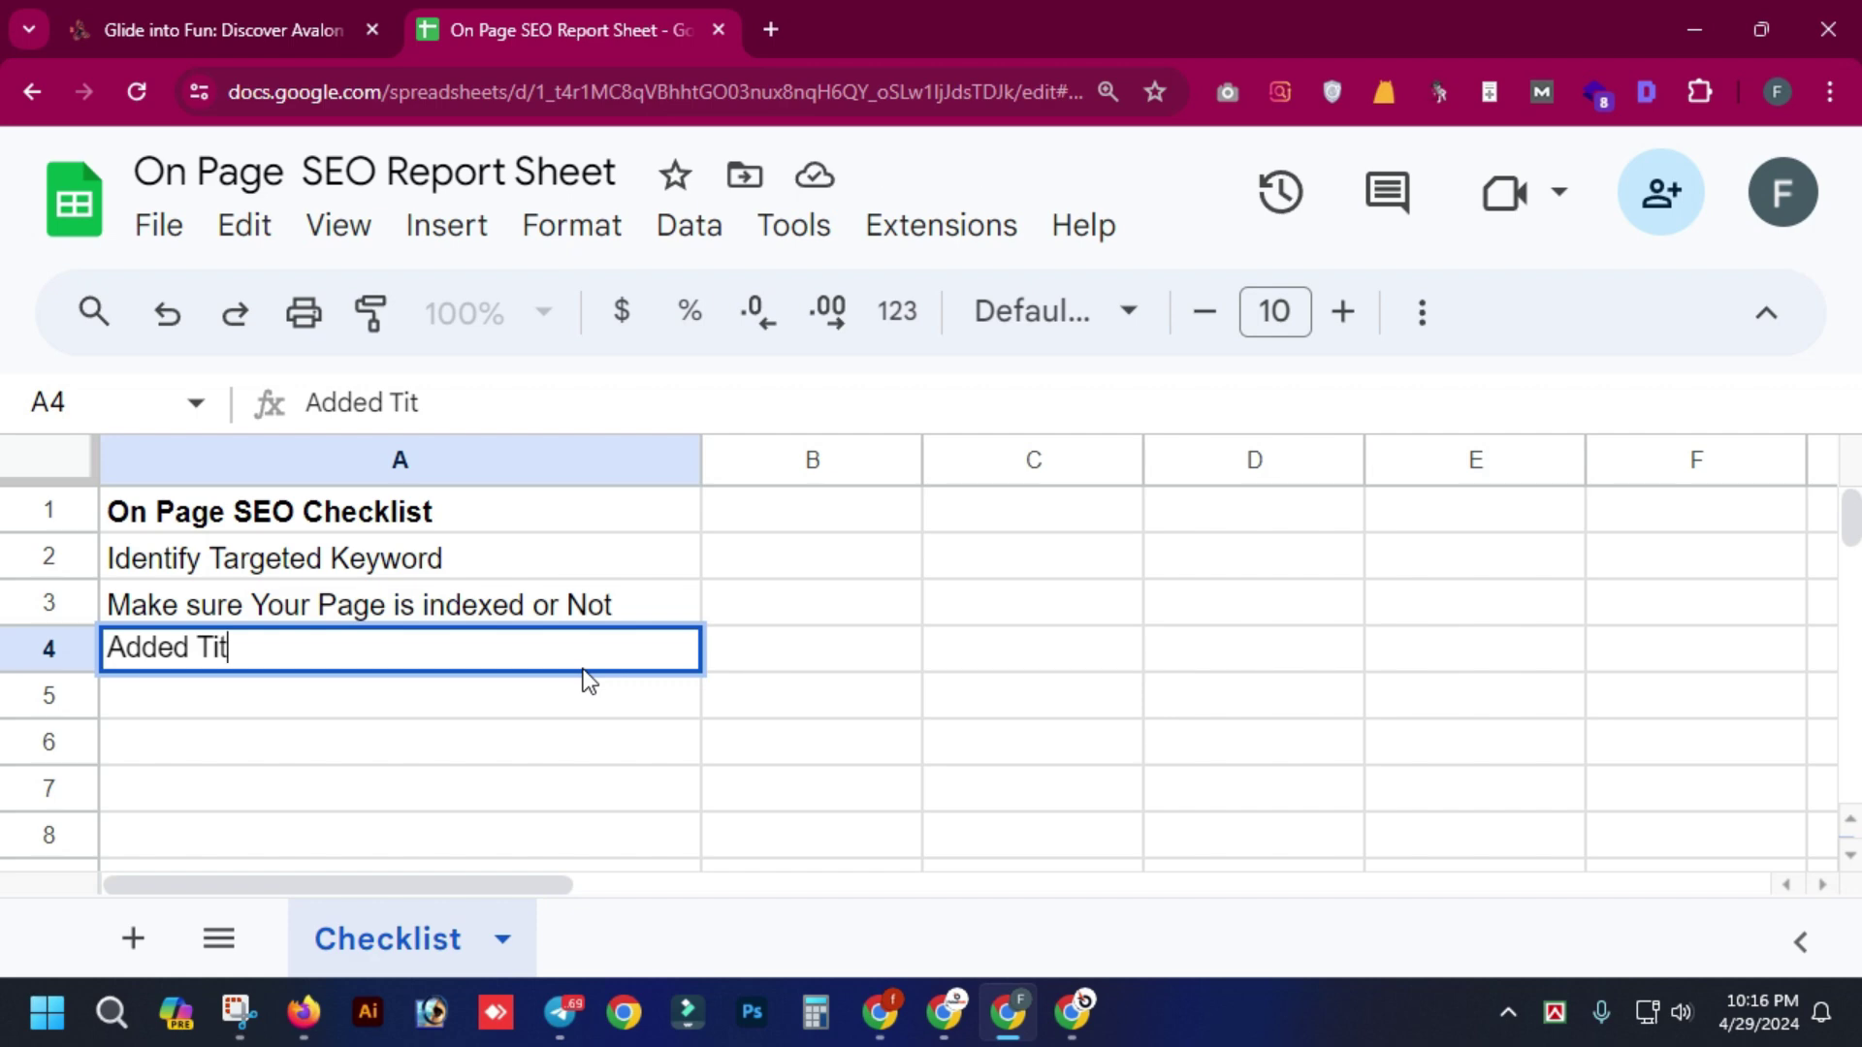
pyautogui.write('le with Tar')
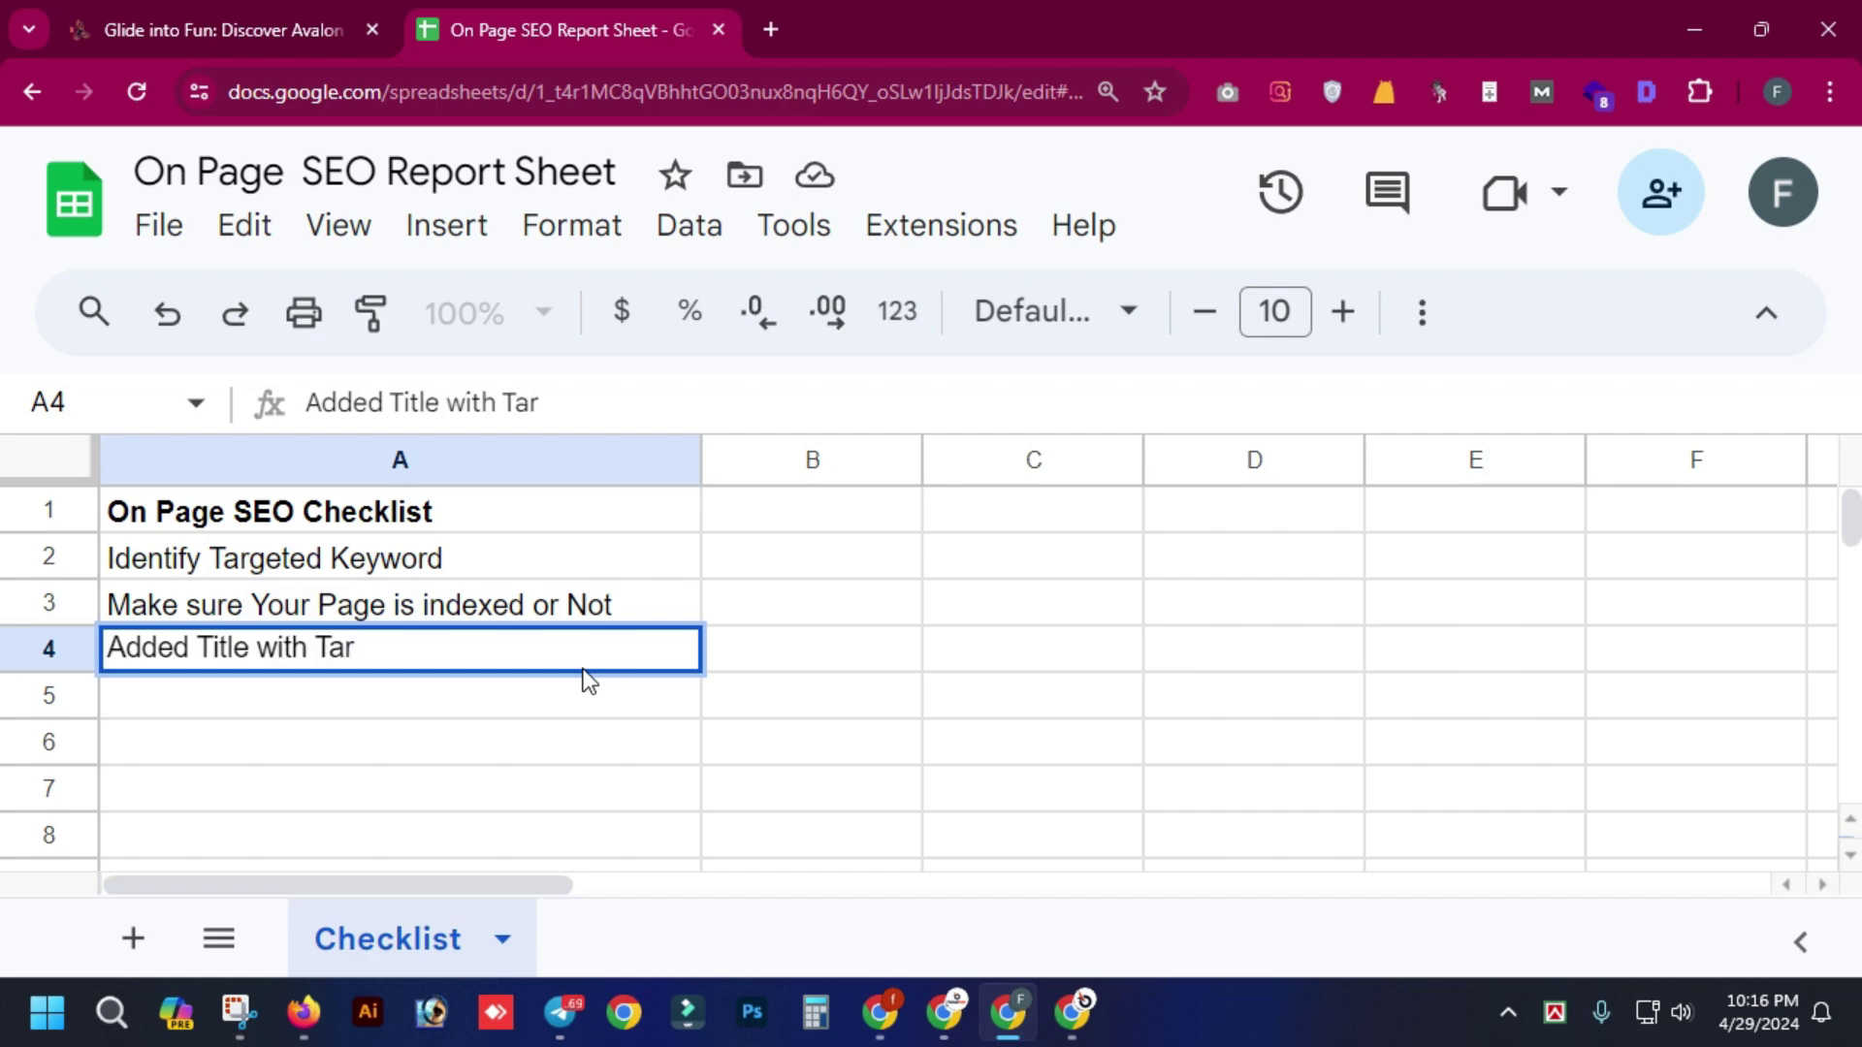
pyautogui.write('ga')
pyautogui.press('BackSpace')
pyautogui.write('eted Keywor')
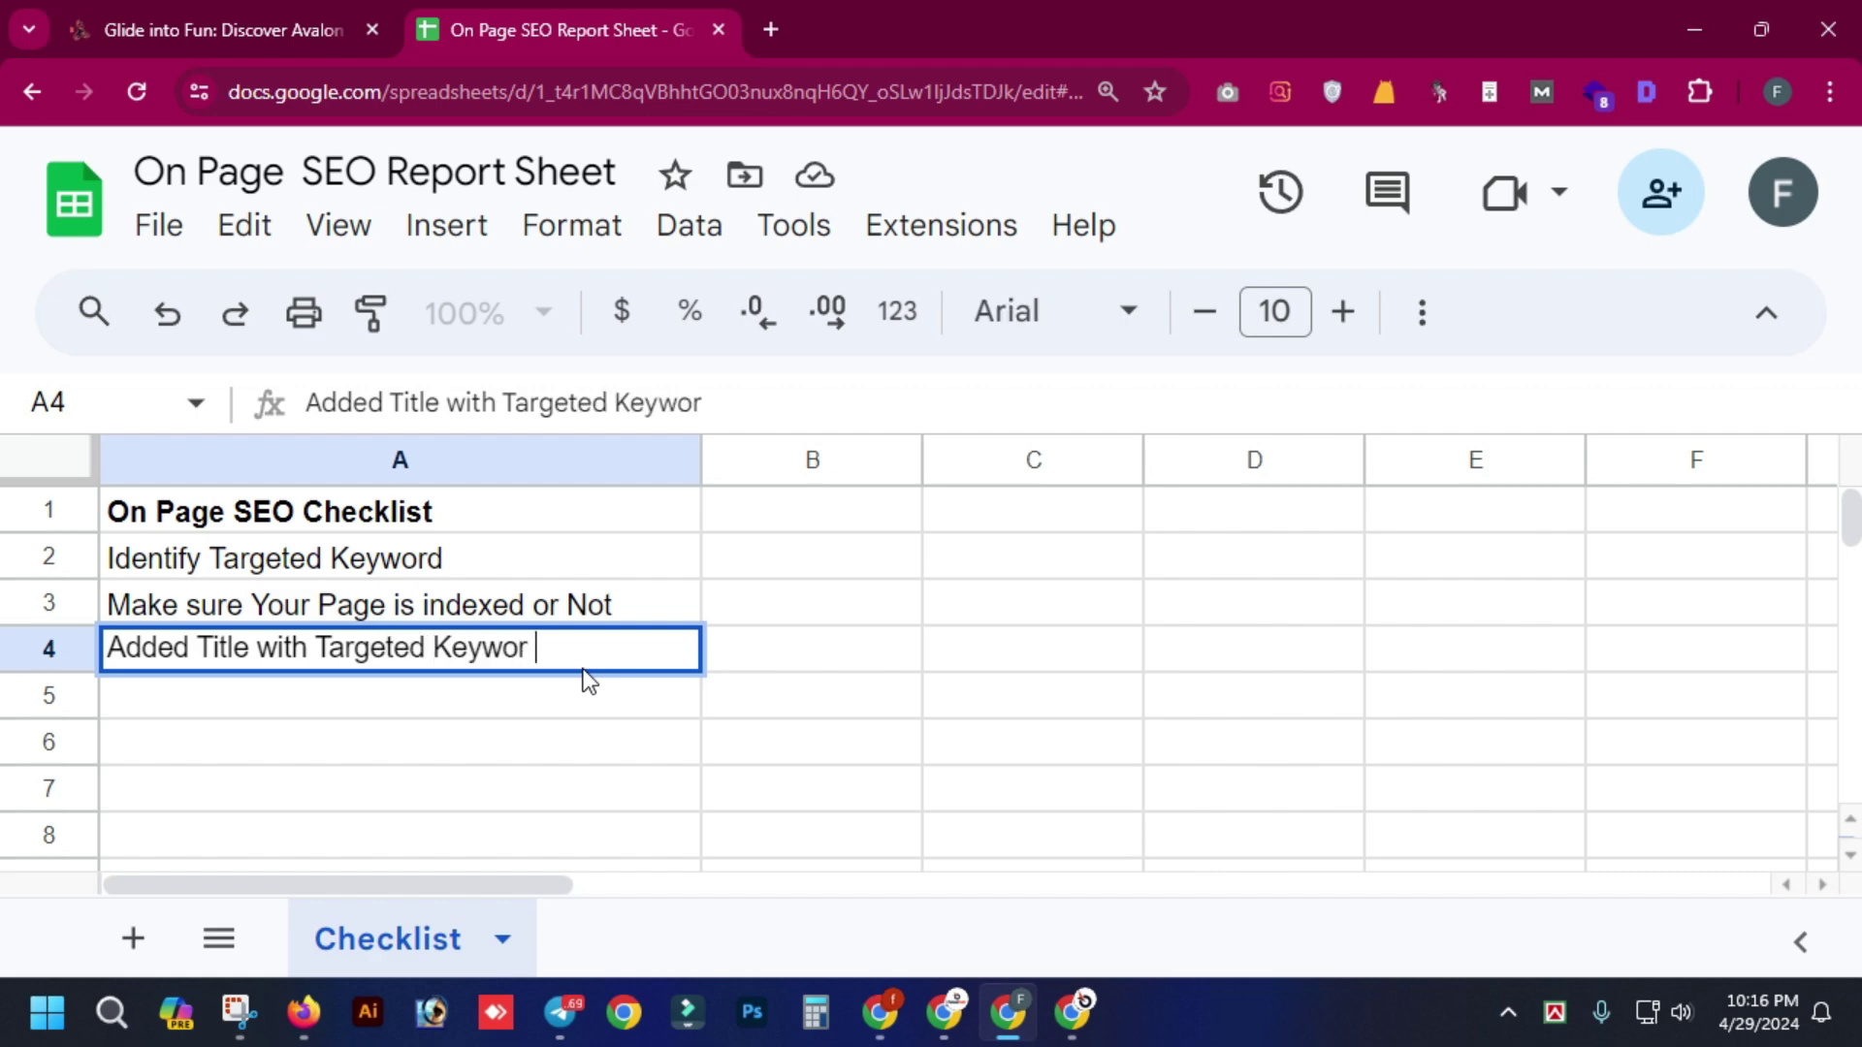
pyautogui.press('BackSpace')
pyautogui.write('d')
pyautogui.click(751, 609)
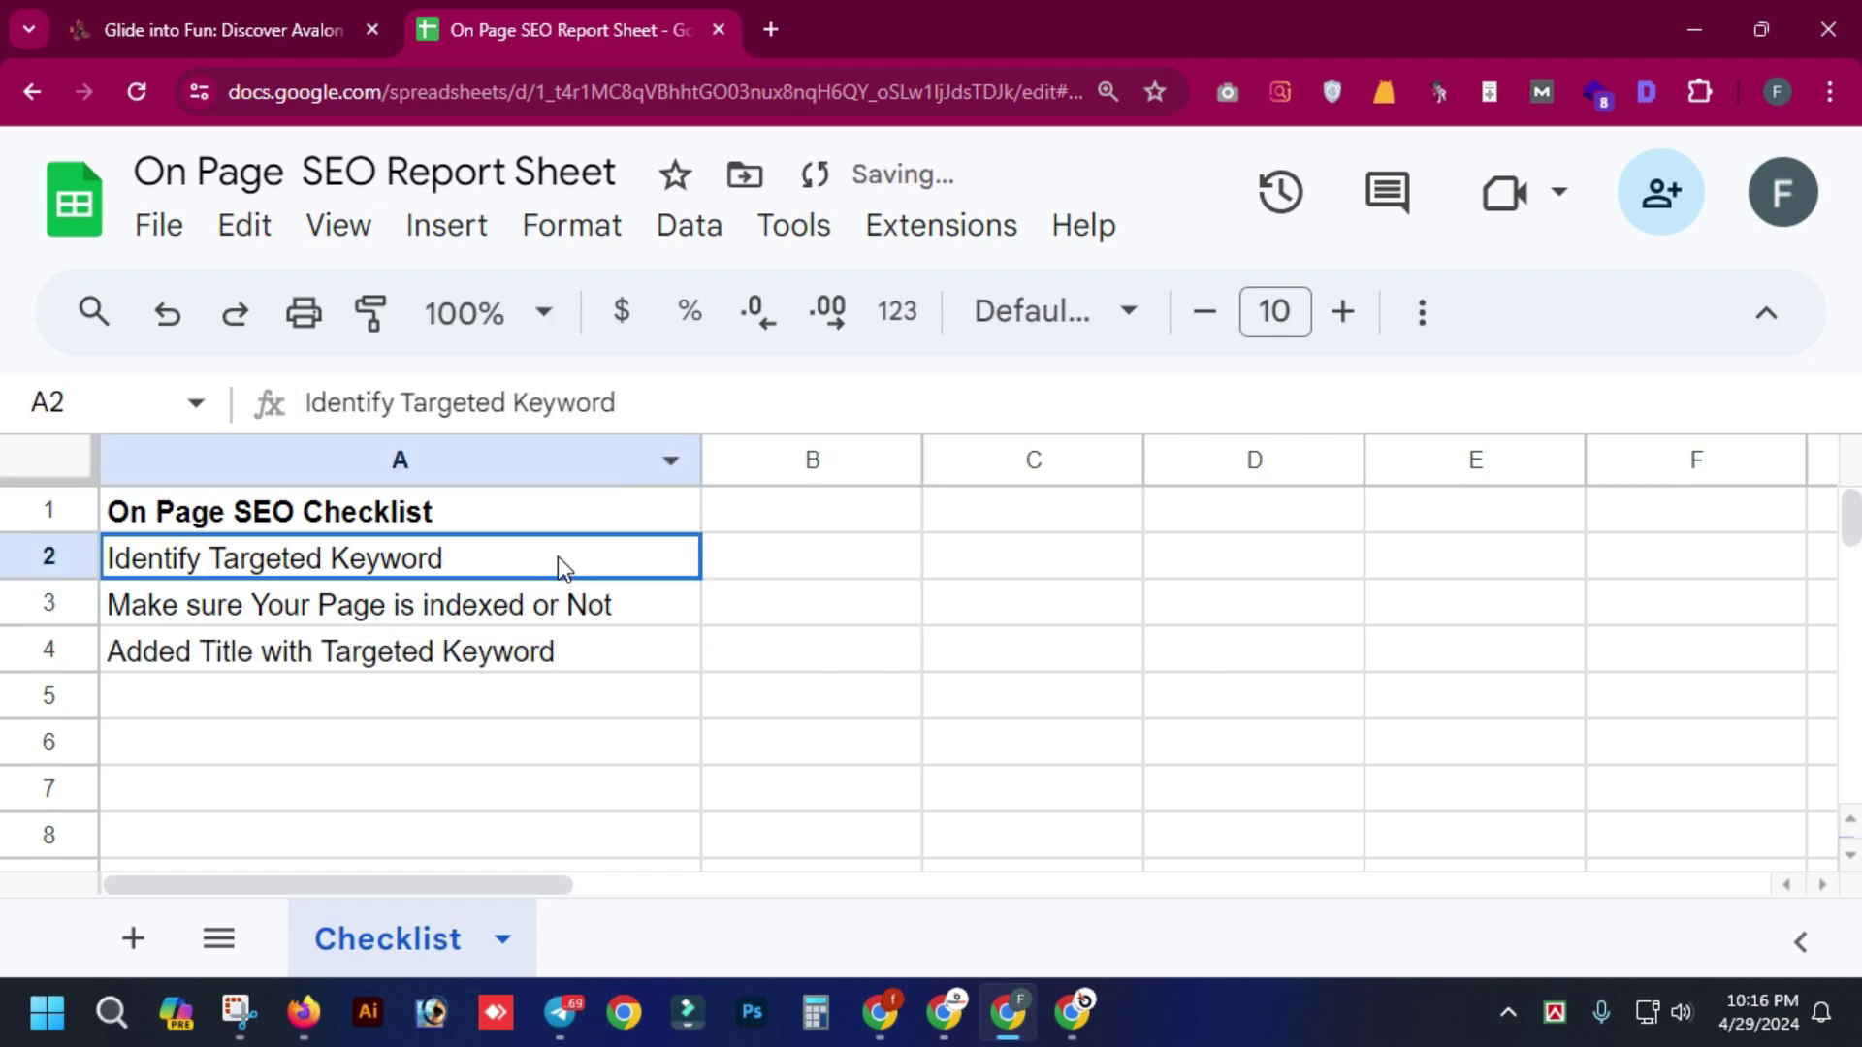
pyautogui.moveTo(557, 557); pyautogui.dragTo(615, 656)
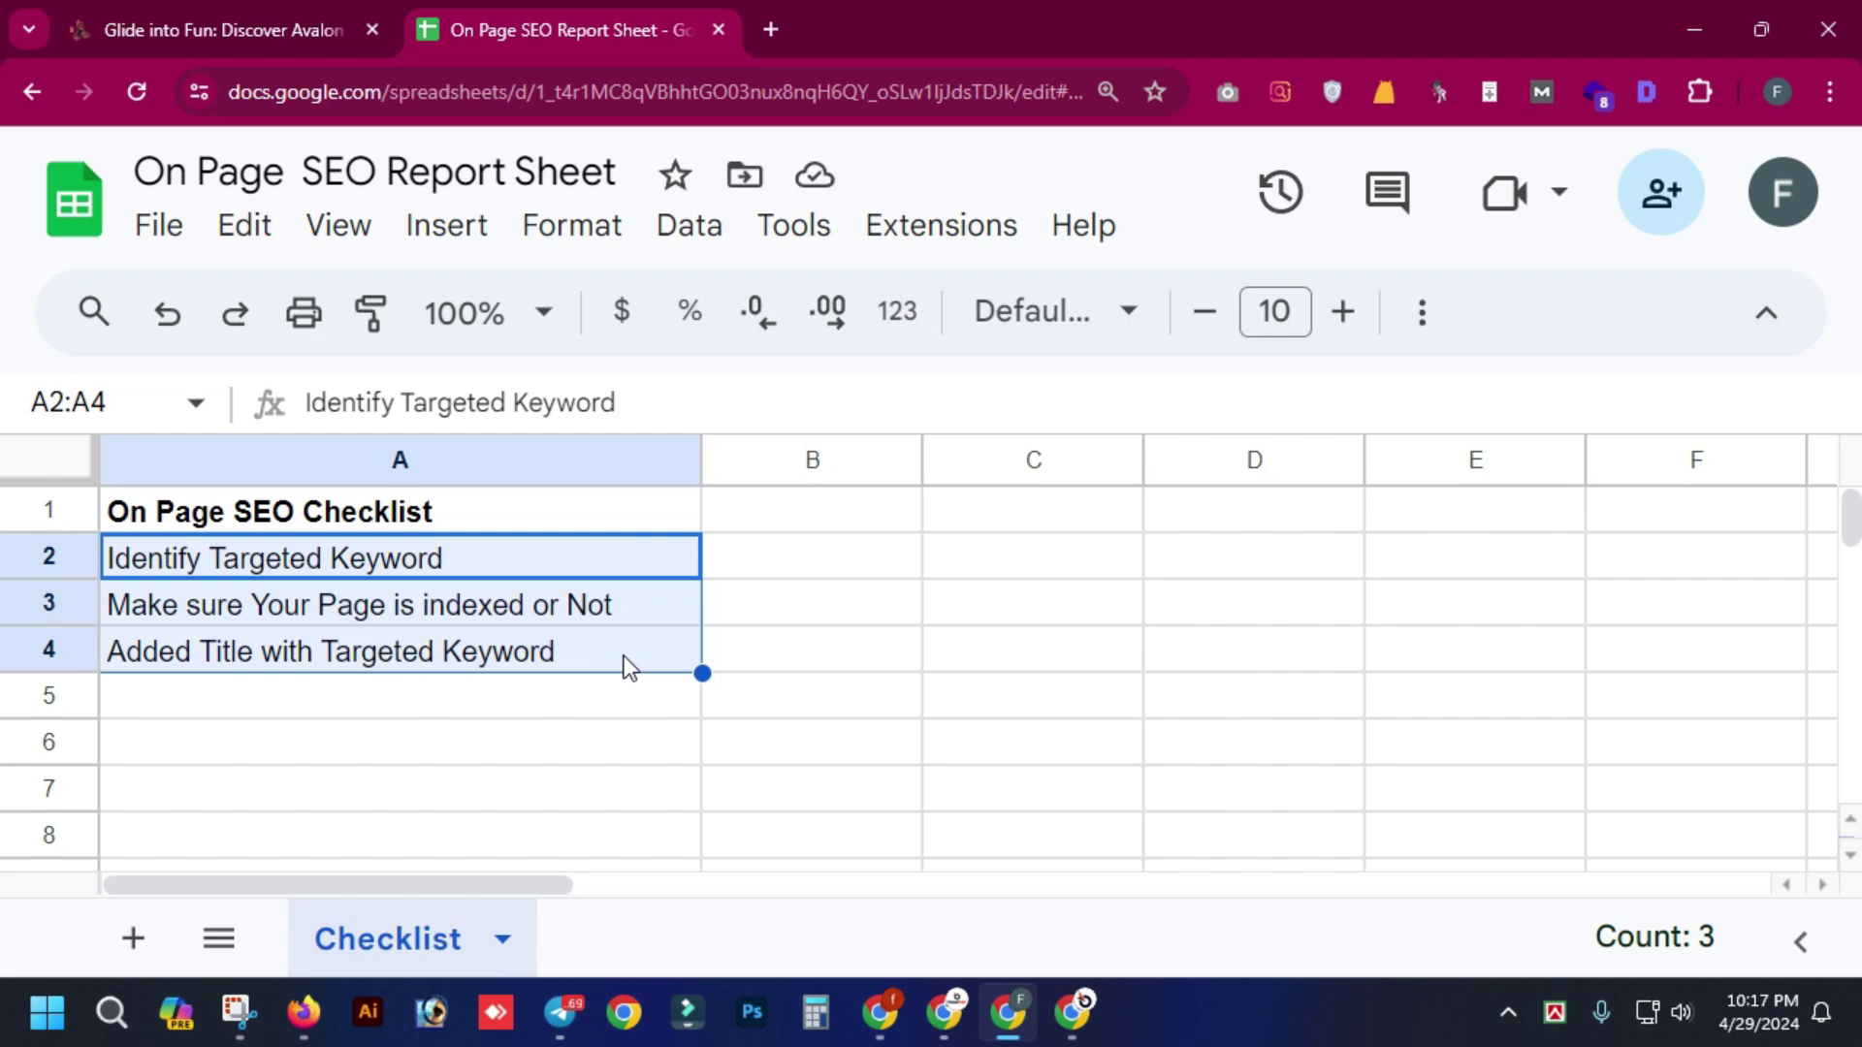
# - Review the "Plan for new website (Check List)" Google Docs document from the on-page items to the end, and return to the Meet call
pyautogui.hotkey('alt', 'Tab')
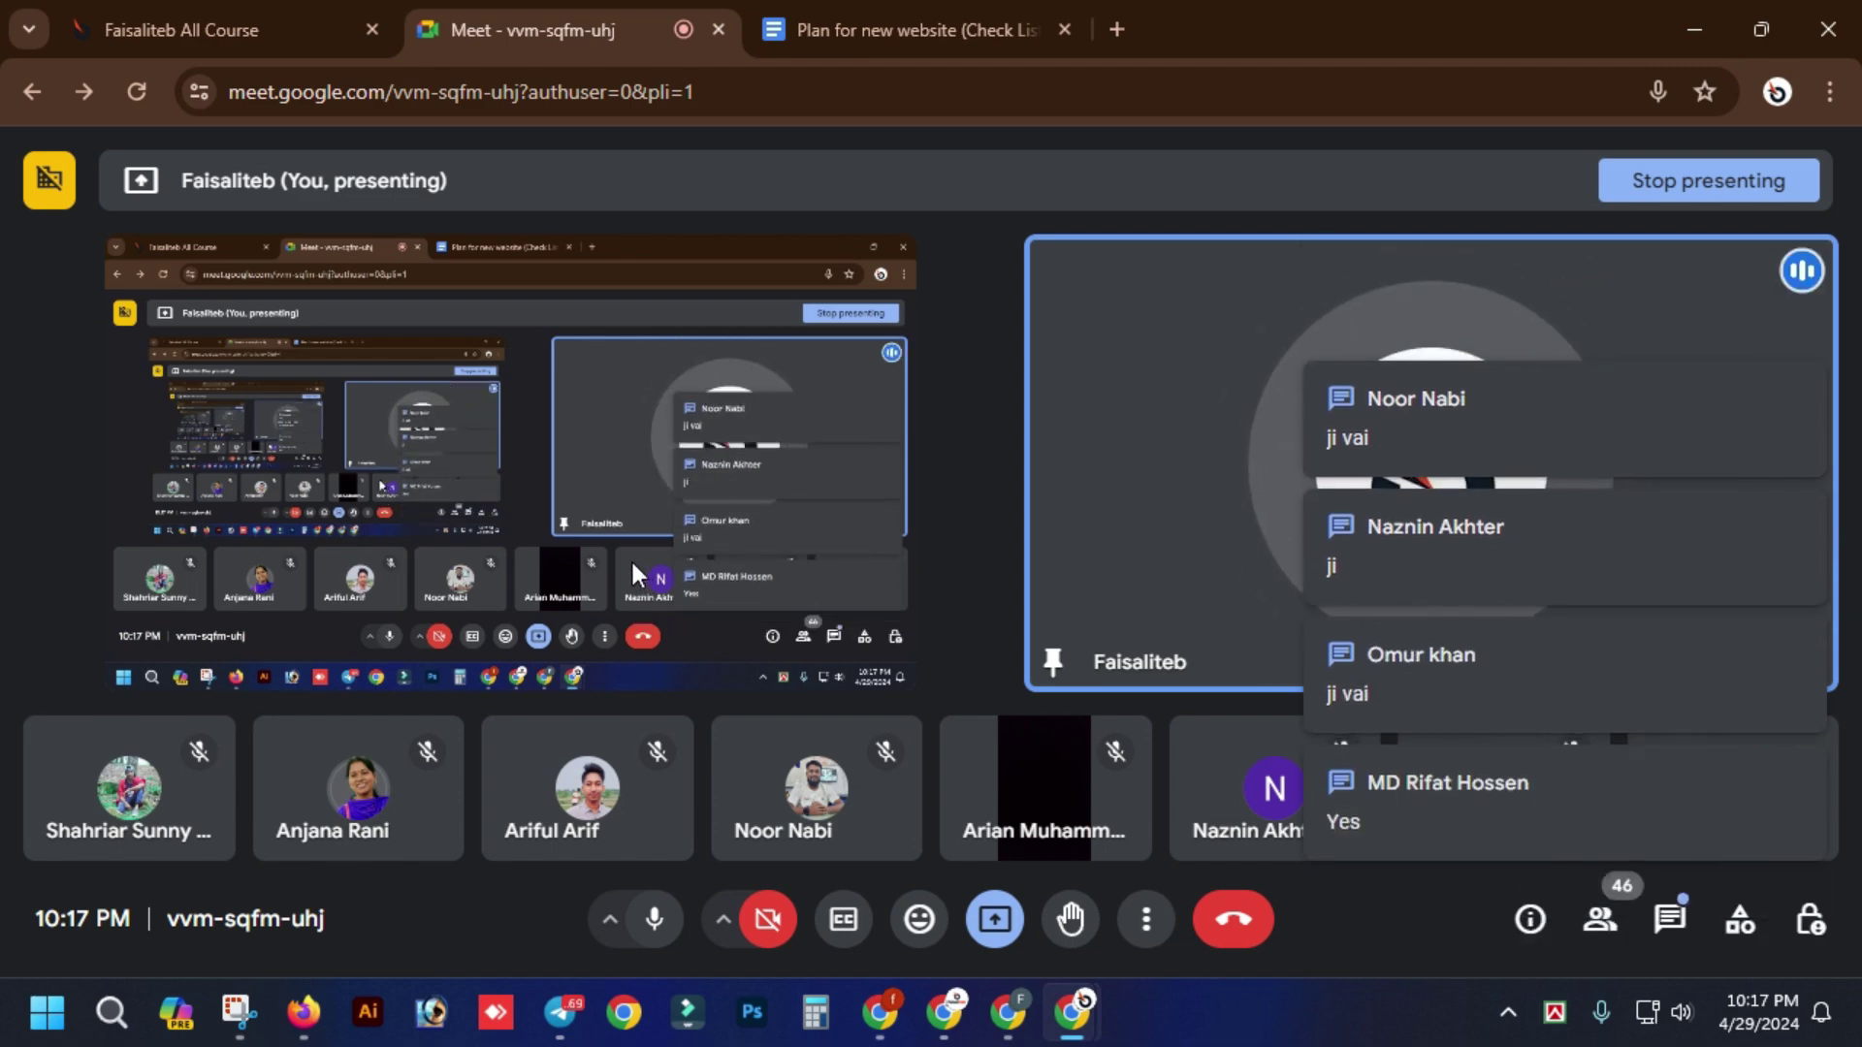
pyautogui.hotkey('ctrl', 'Tab')
pyautogui.scroll(13, 635, 561)
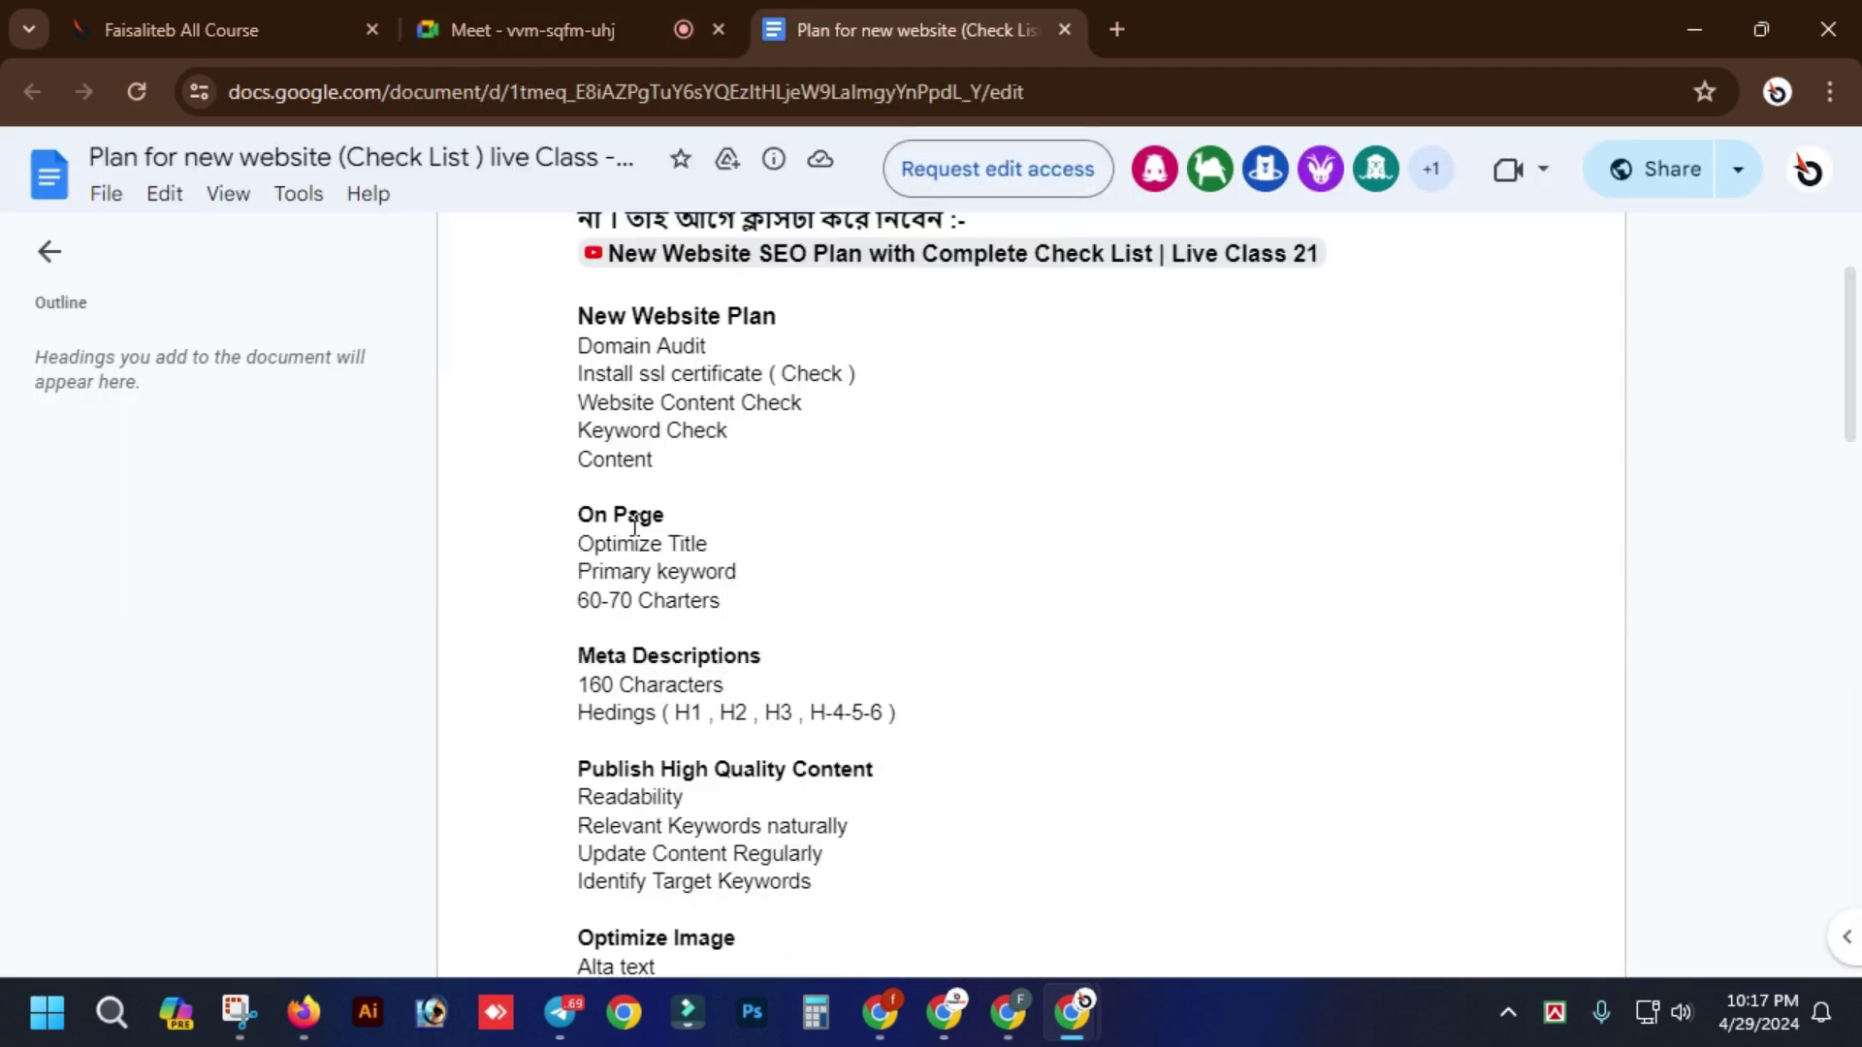
pyautogui.scroll(-14, 636, 520)
pyautogui.scroll(-5, 636, 523)
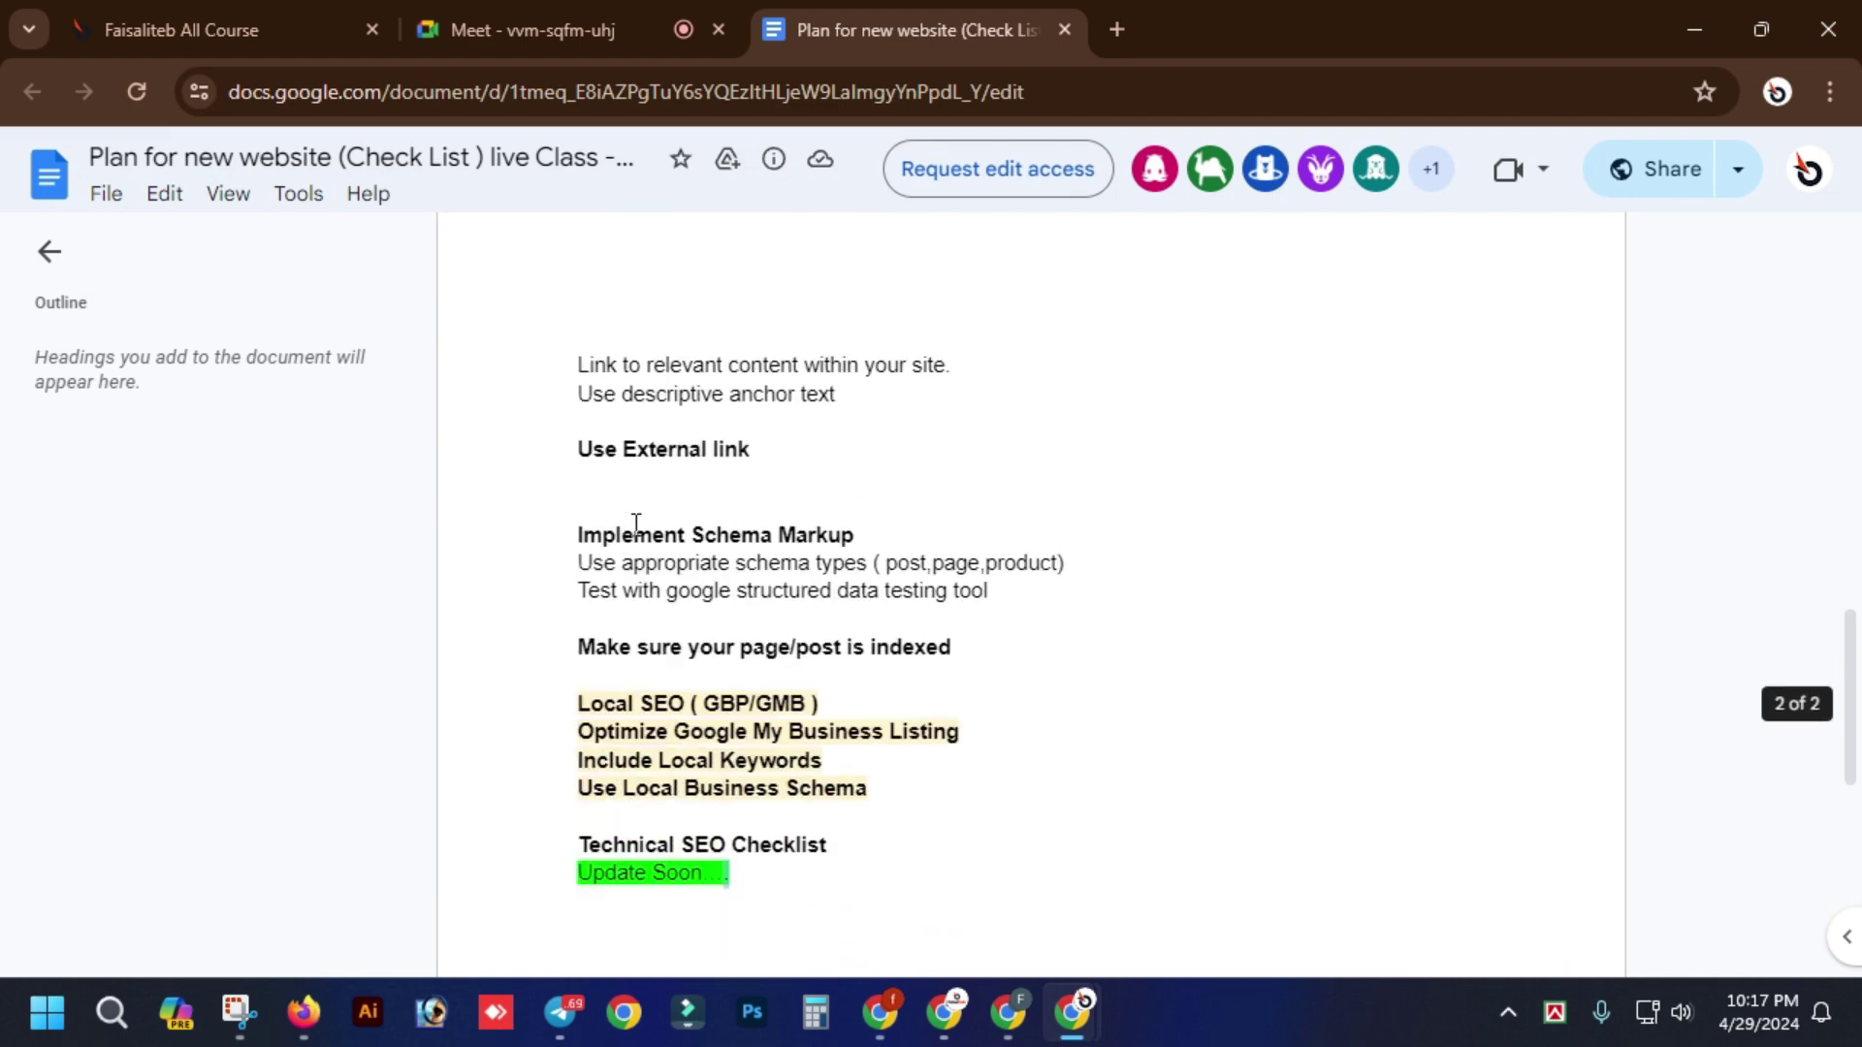
pyautogui.scroll(7, 637, 523)
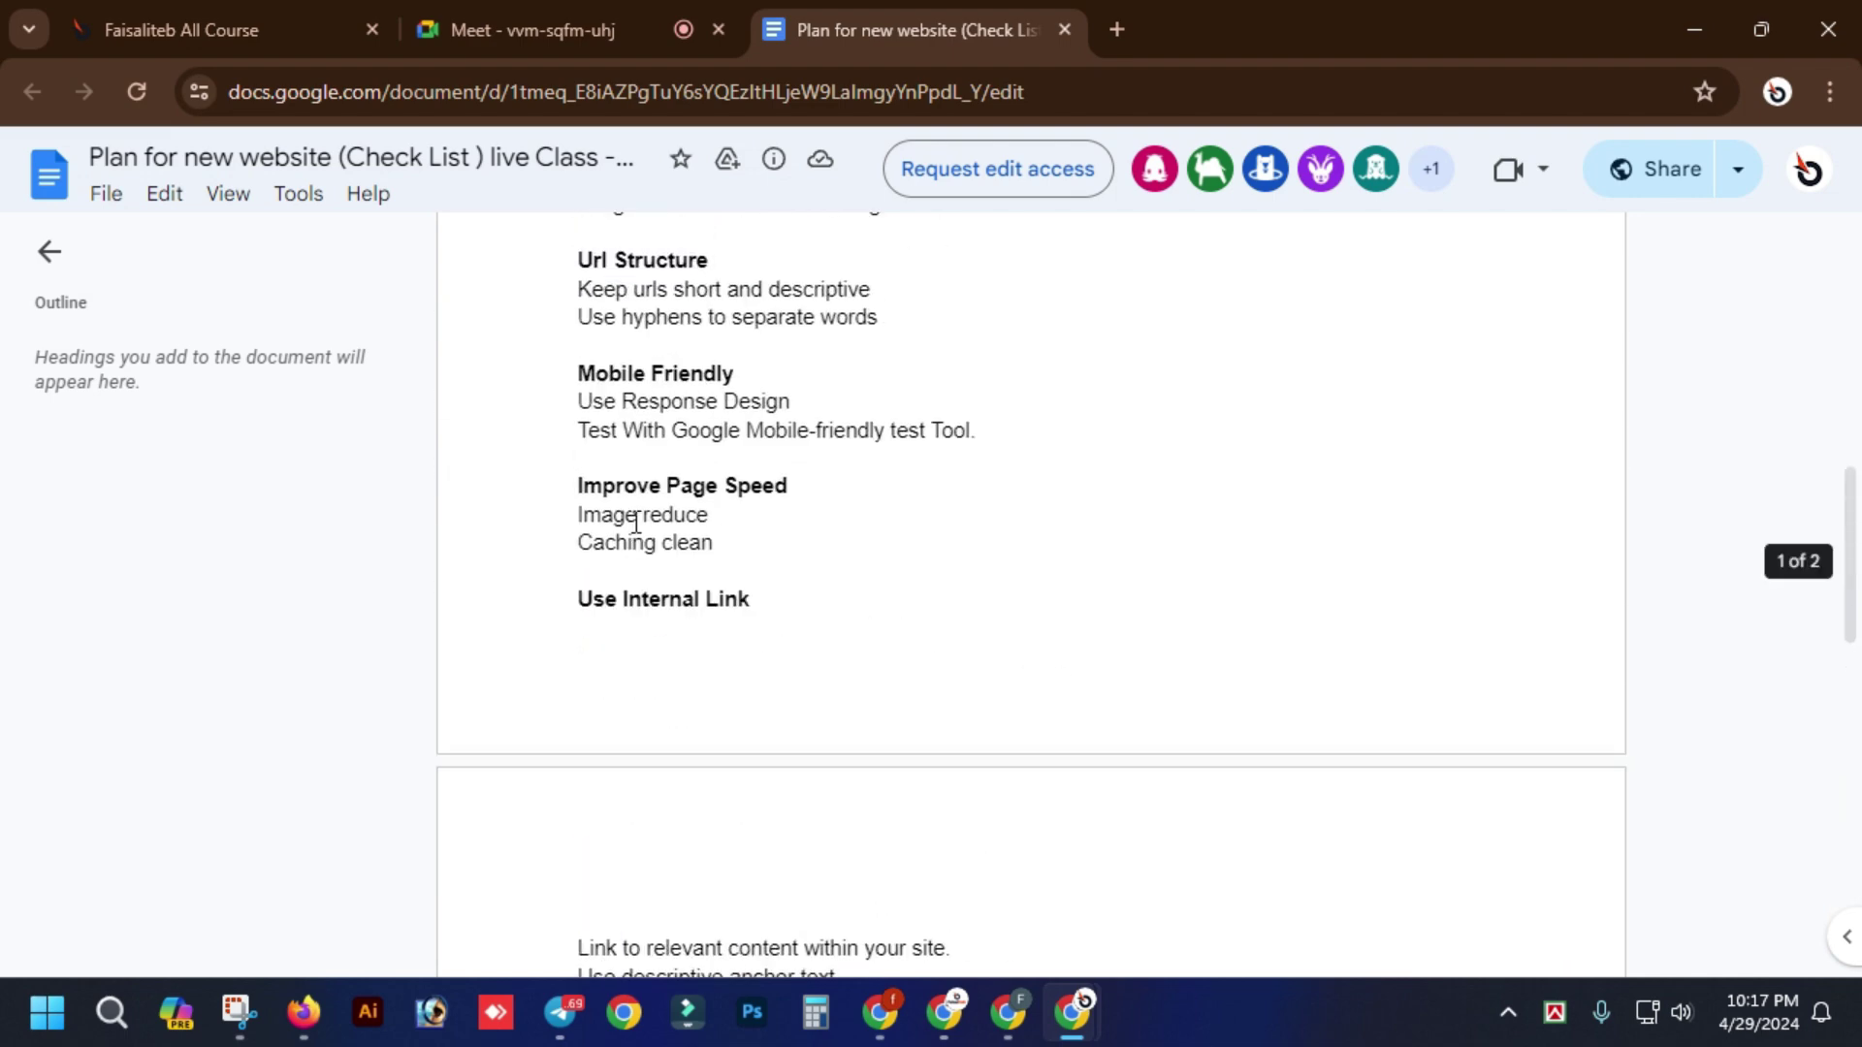
pyautogui.click(585, 44)
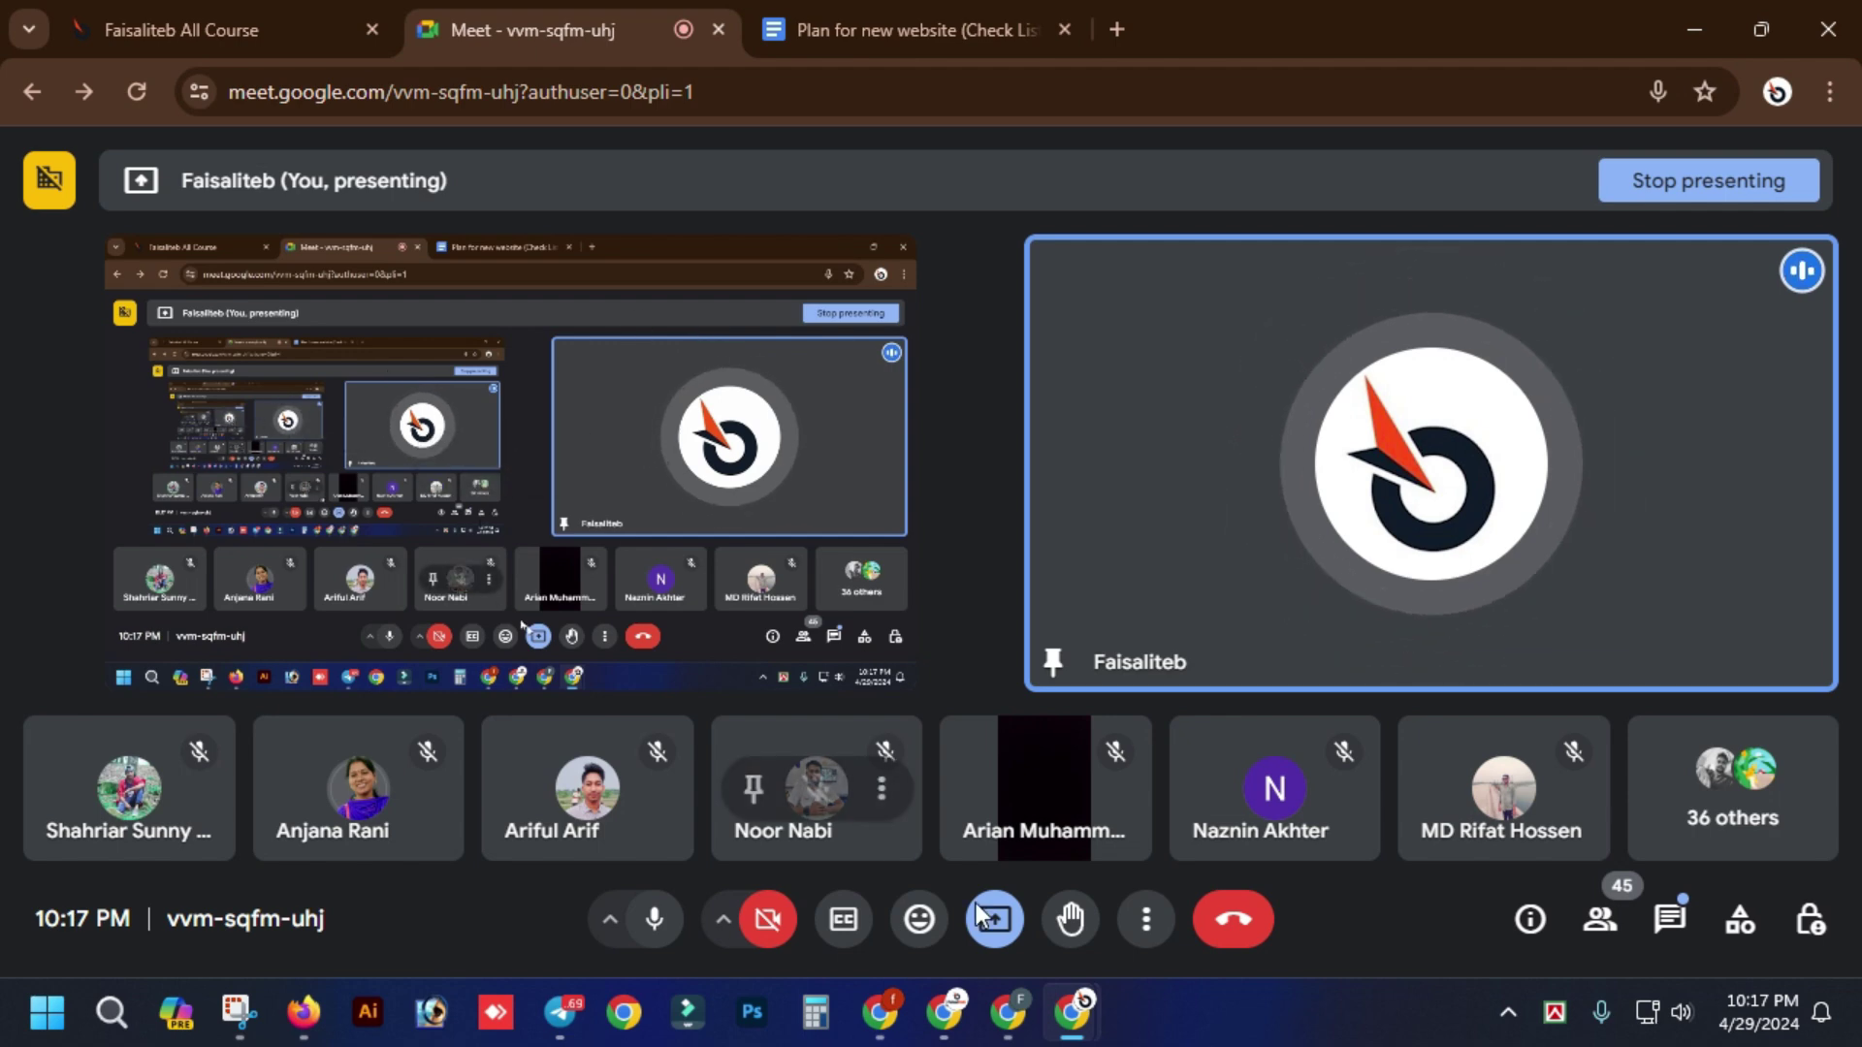
# - Switch to the report spreadsheet in Google Sheets and enter "Added Meta descrption with Targeted Keyword" in cell A5
pyautogui.click(1026, 1037)
pyautogui.click(621, 719)
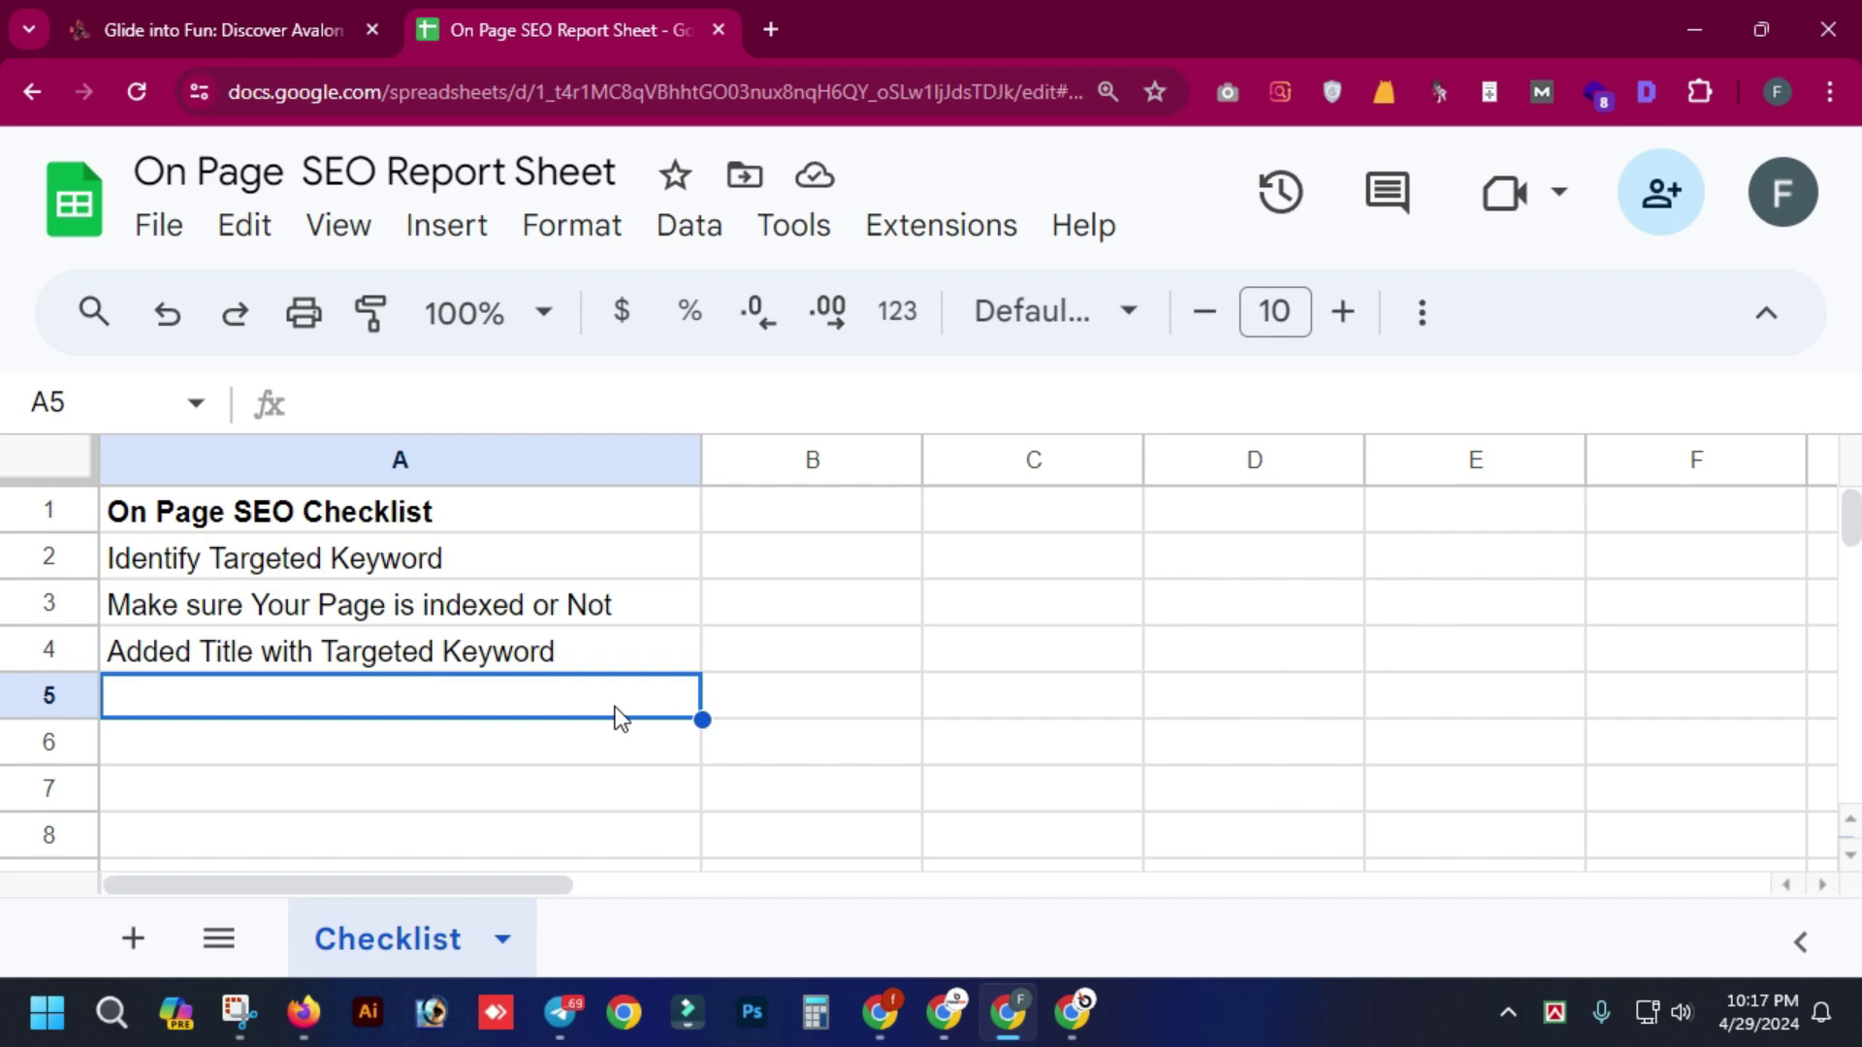
pyautogui.write('Add')
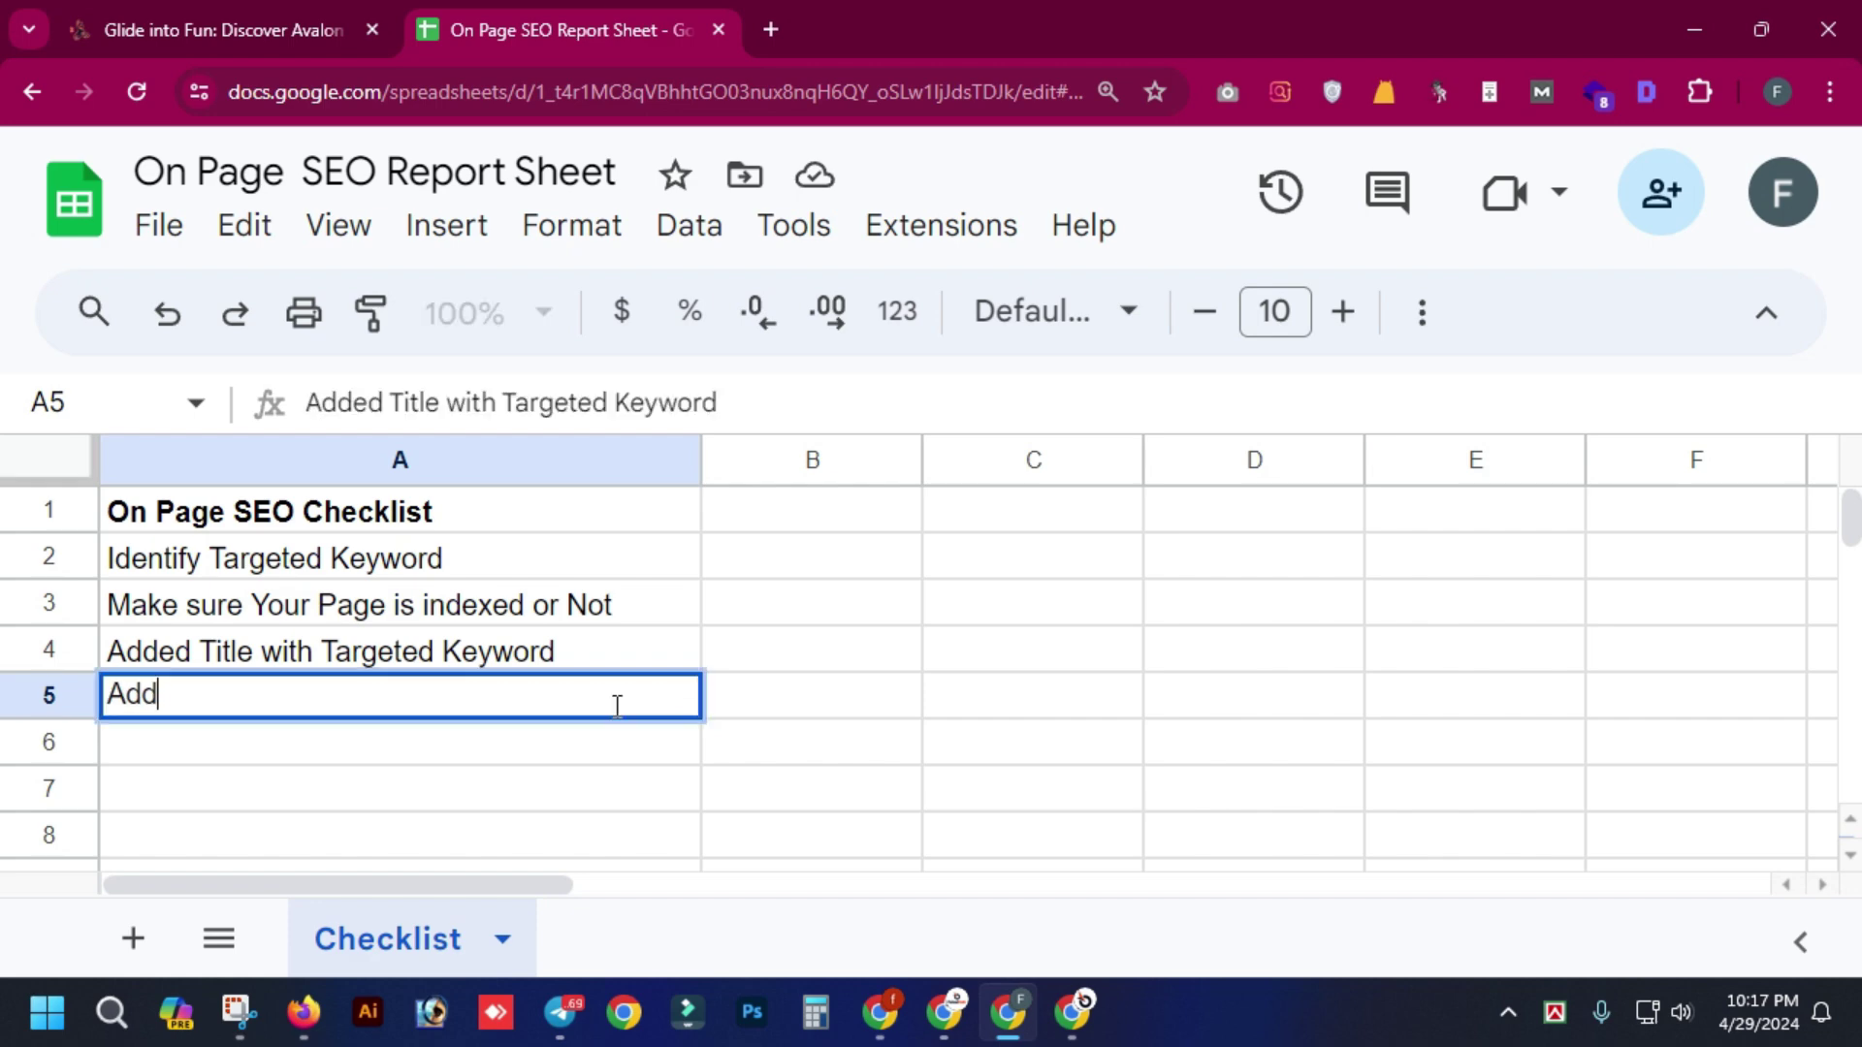
pyautogui.write('ed Meta desc')
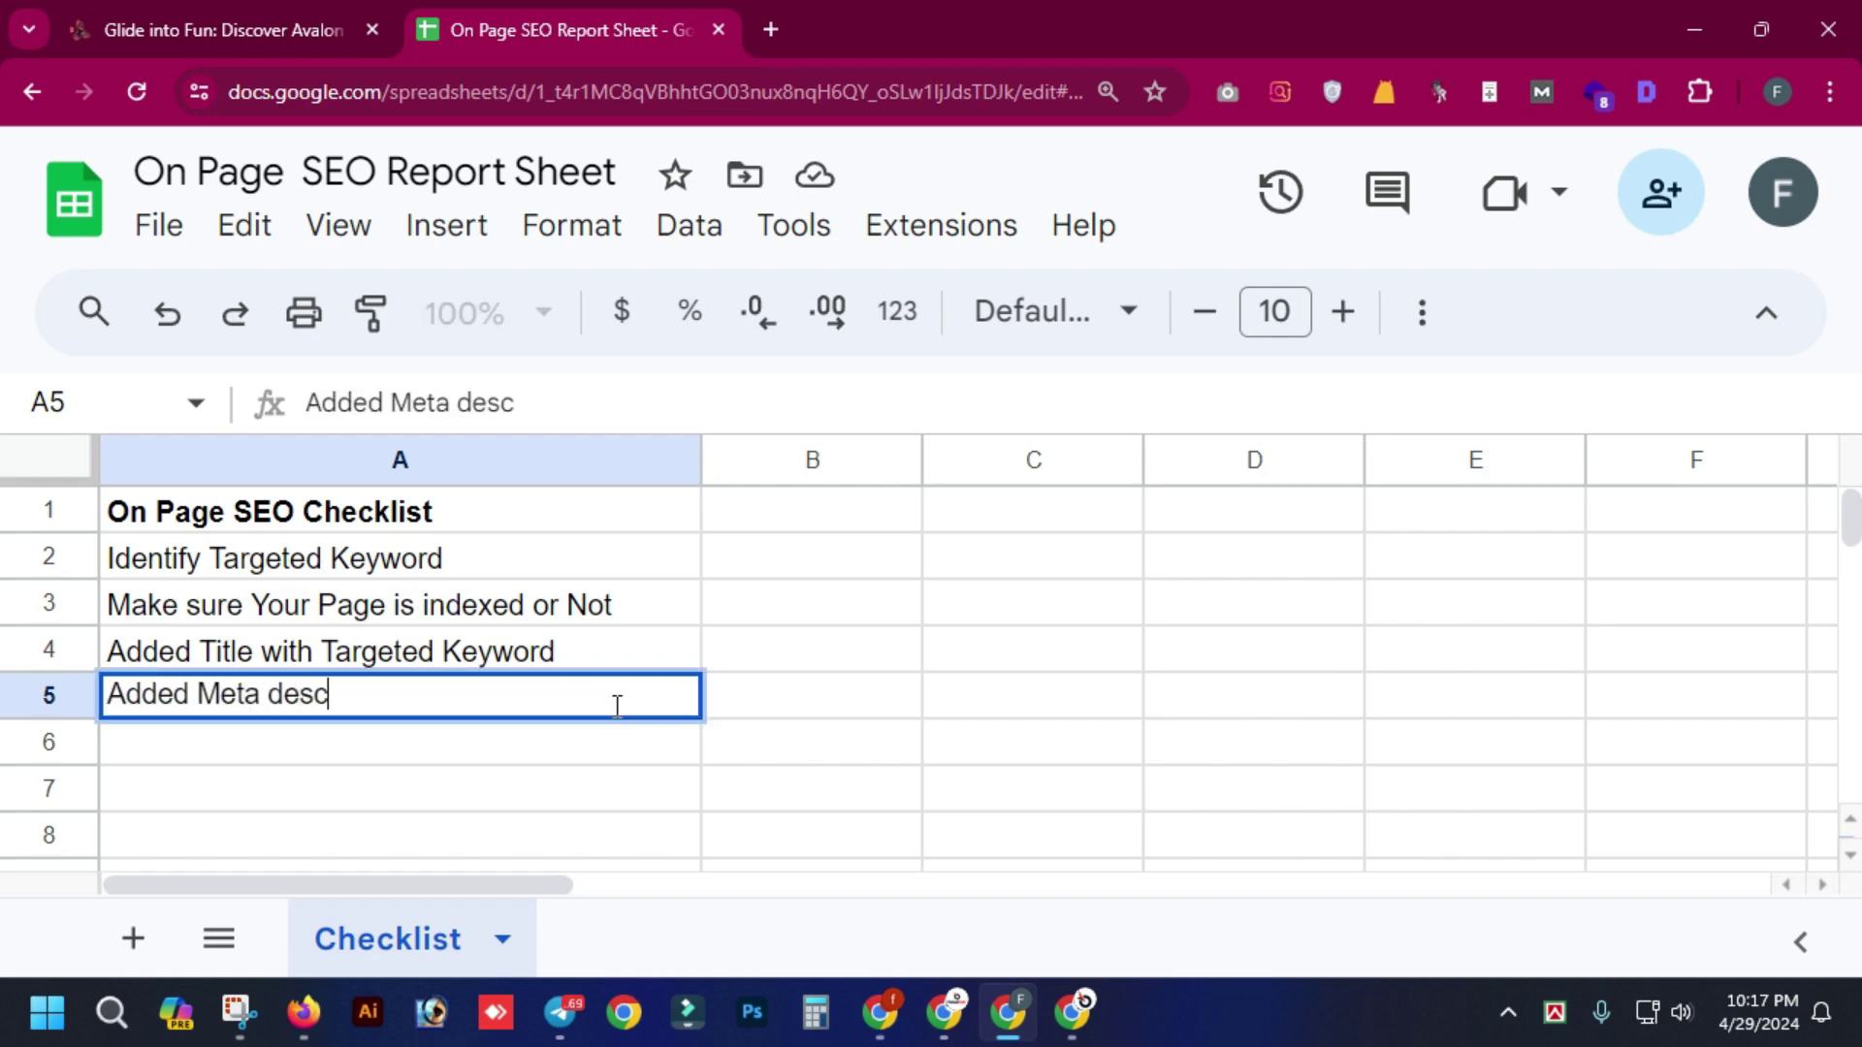
pyautogui.write('rption wit')
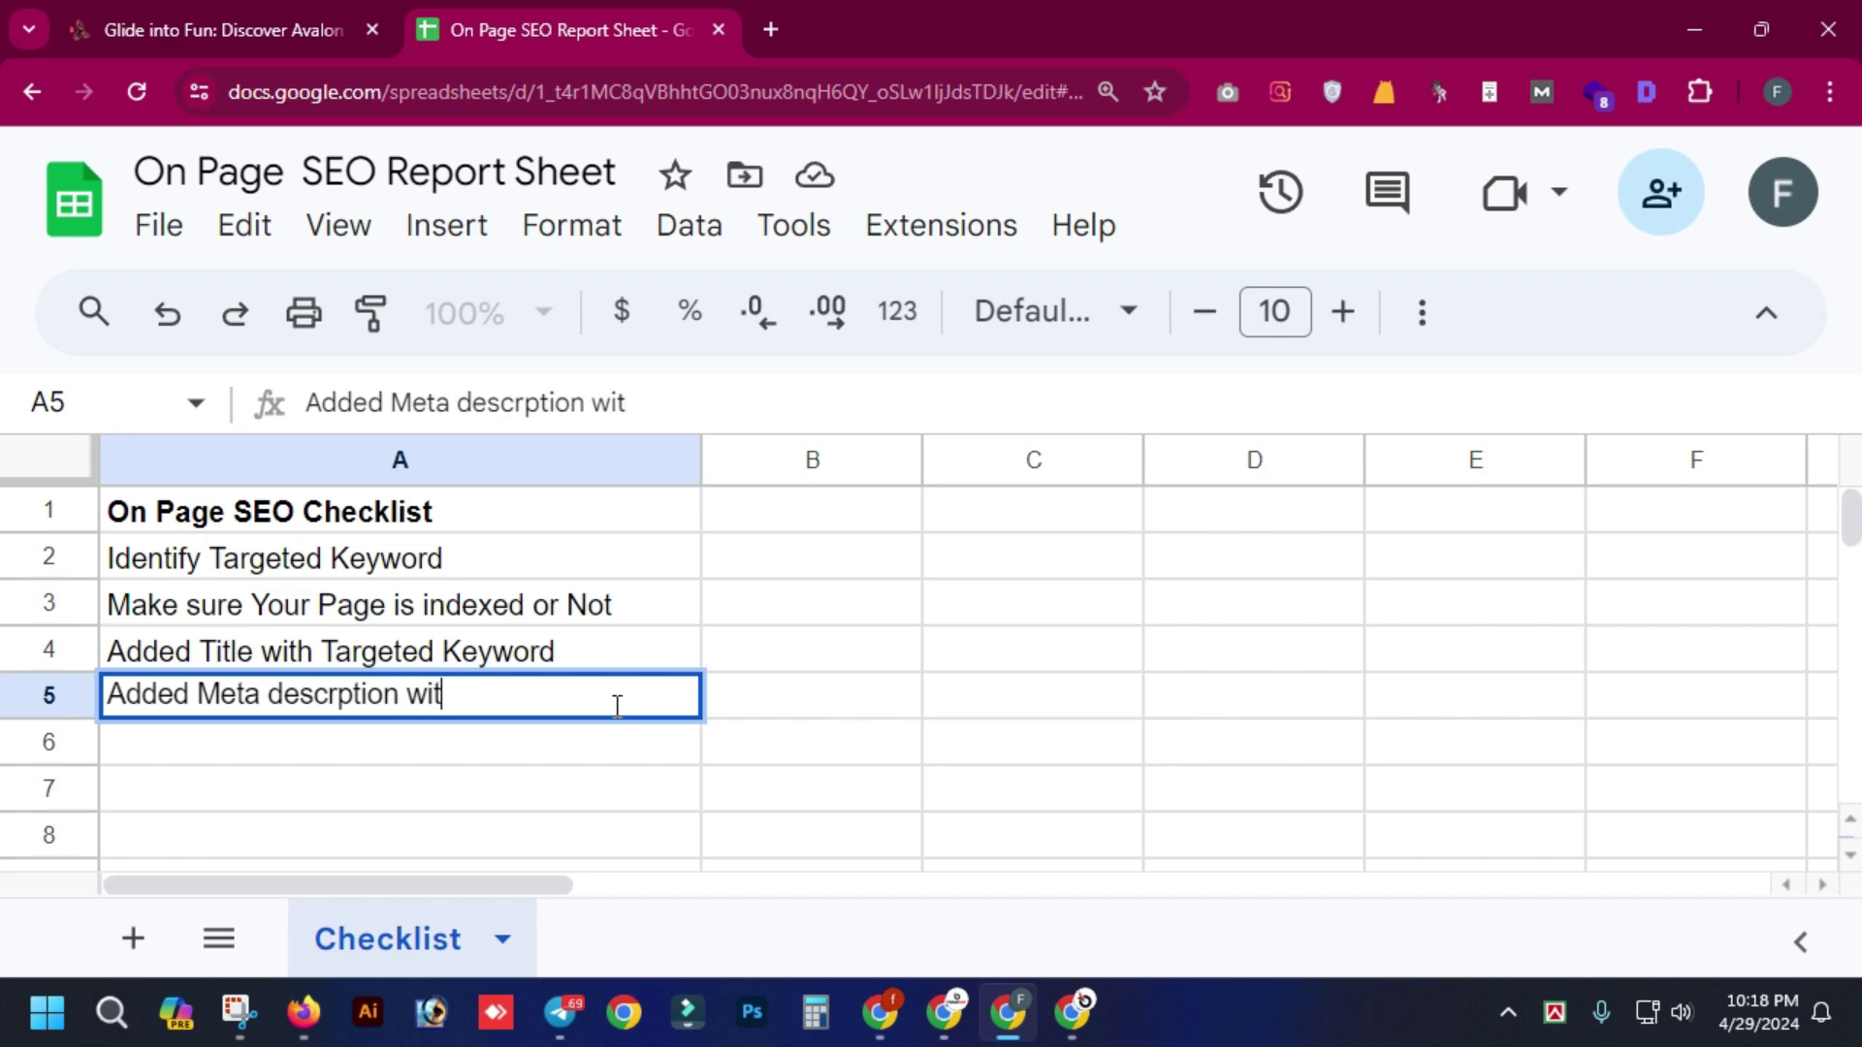
pyautogui.write('h Targe')
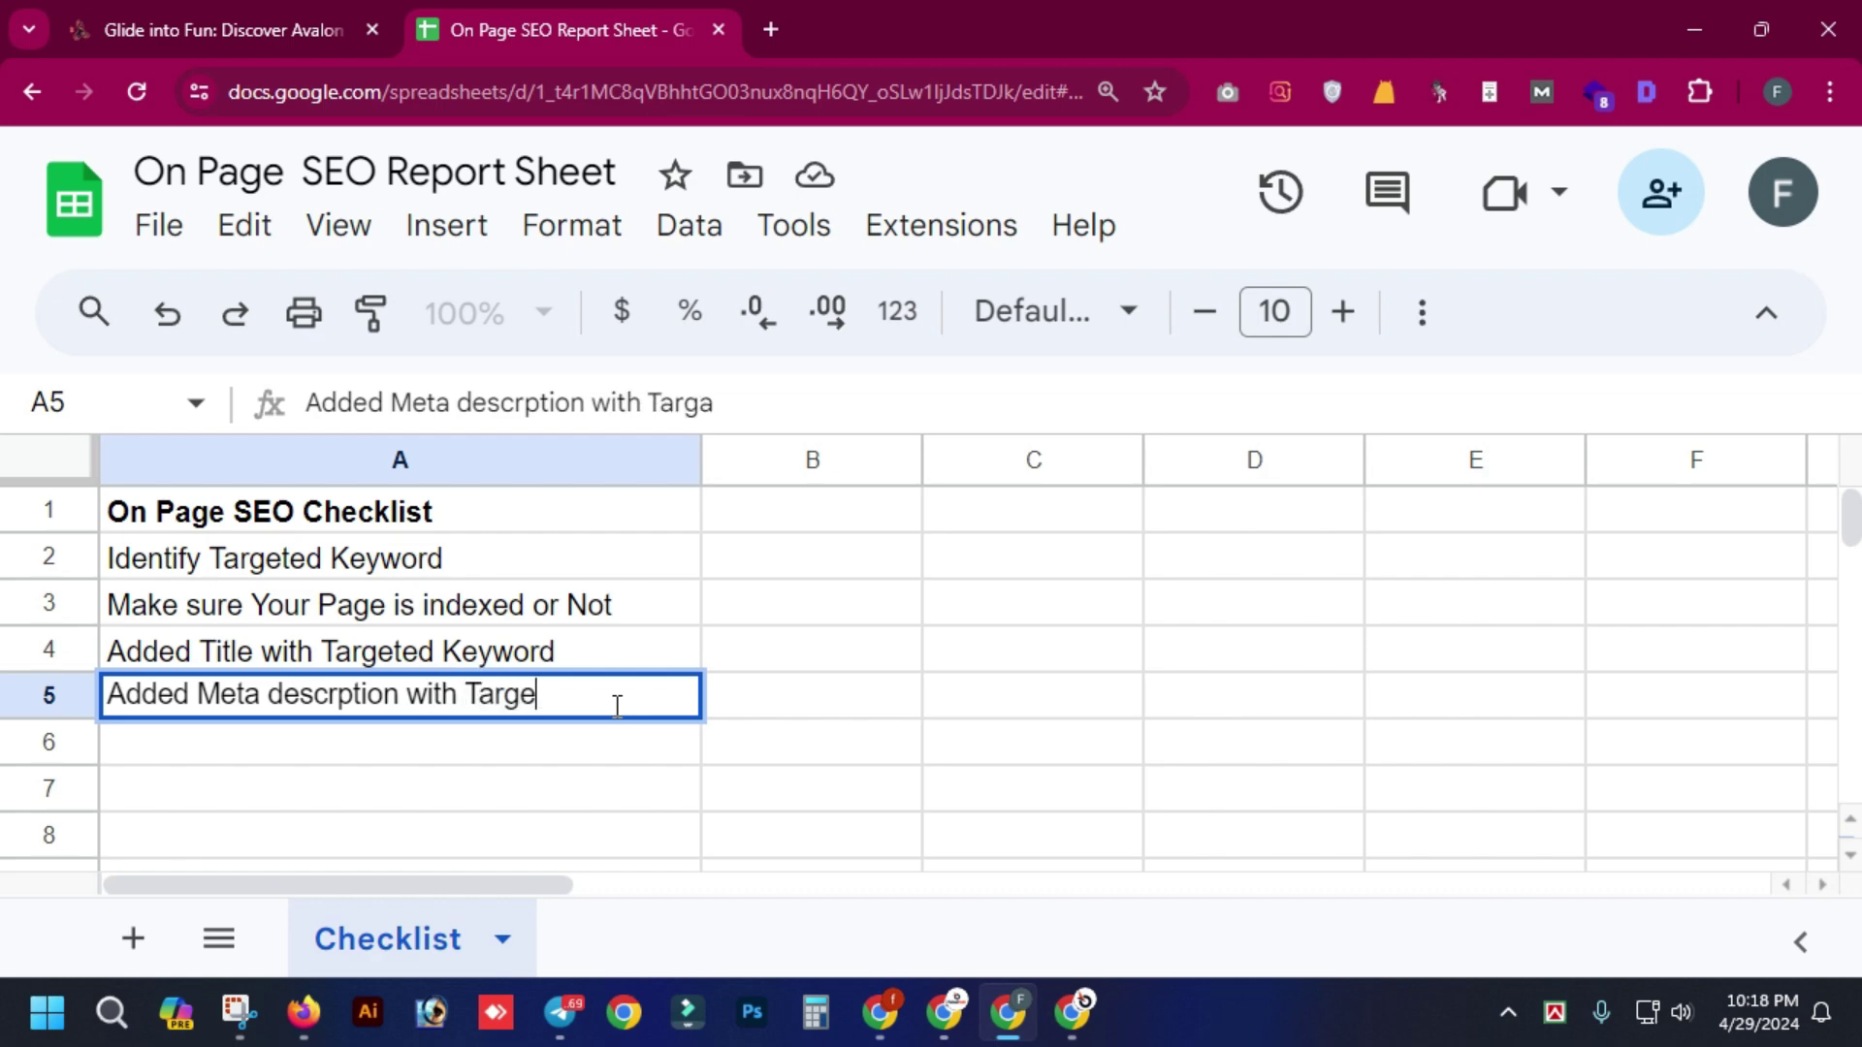
pyautogui.write('ted Kkeyword')
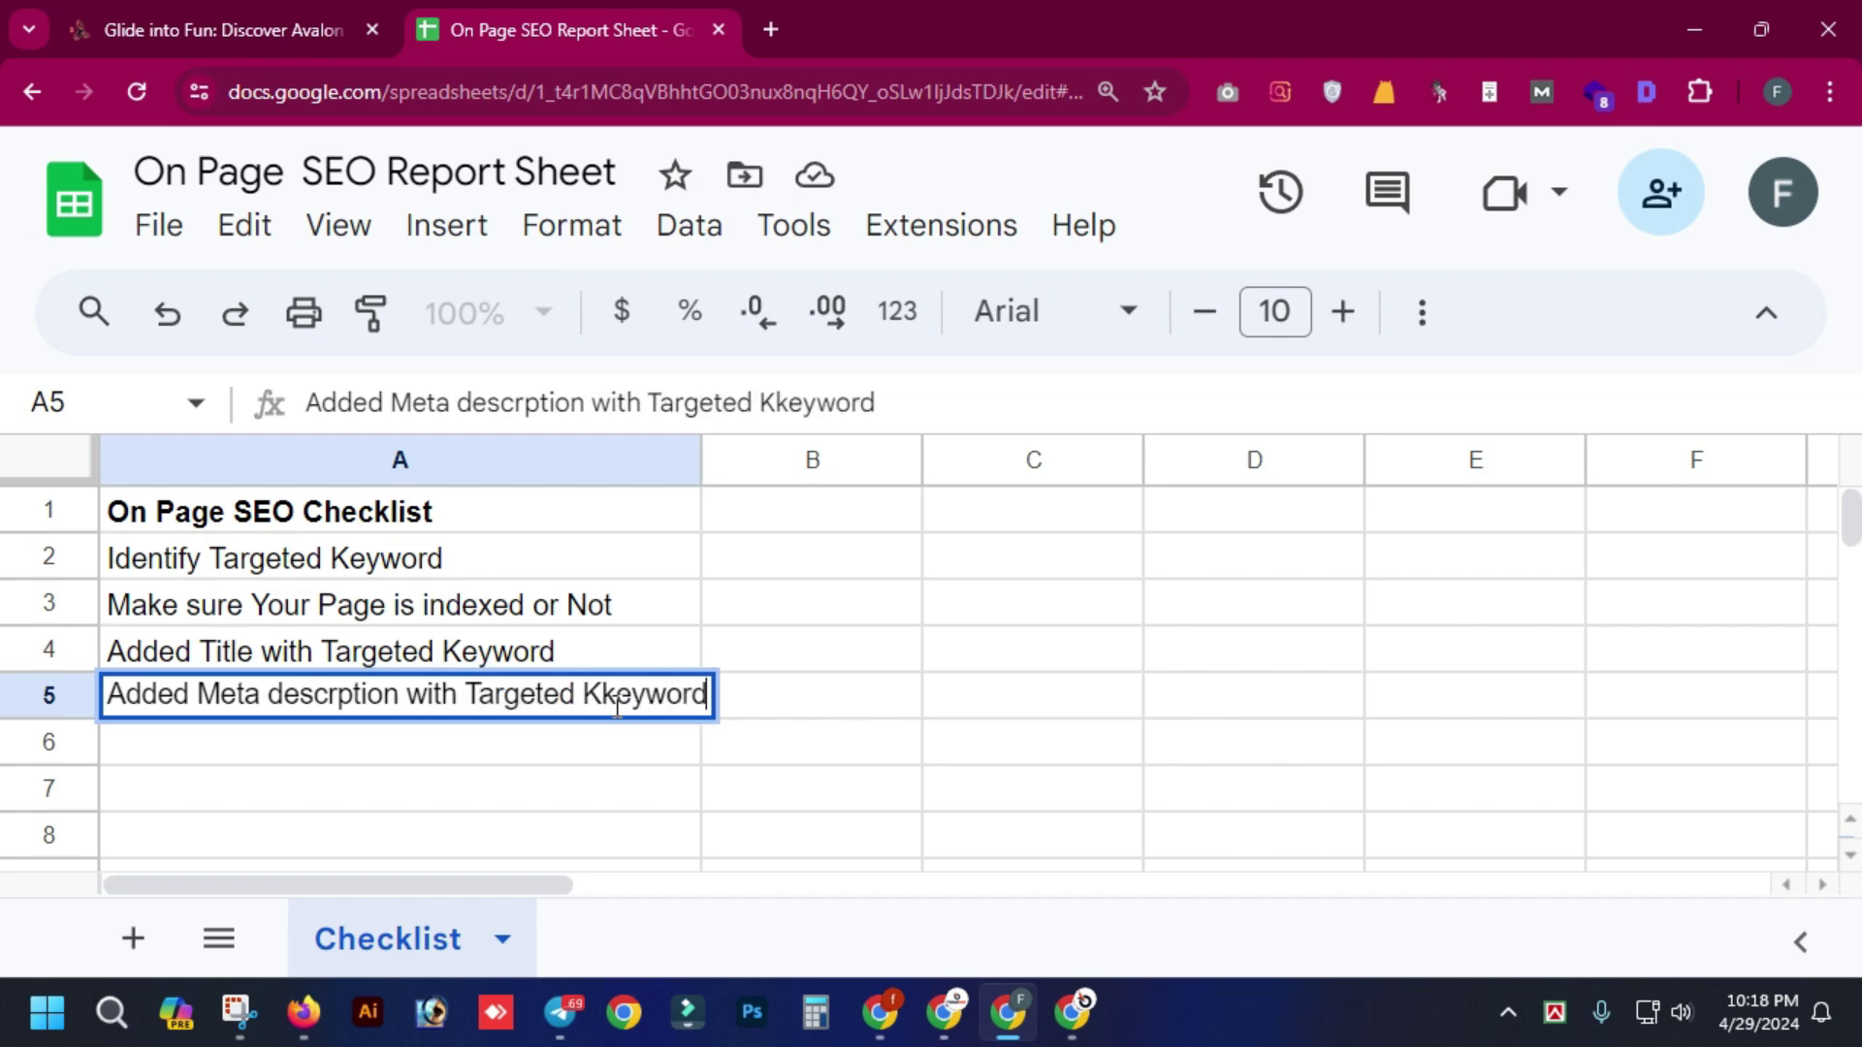
pyautogui.press('BackSpace')
pyautogui.press('BackSpace')
pyautogui.press('BackSpace')
pyautogui.press('BackSpace')
pyautogui.press('BackSpace')
pyautogui.press('BackSpace')
pyautogui.press('BackSpace')
pyautogui.write('wy')
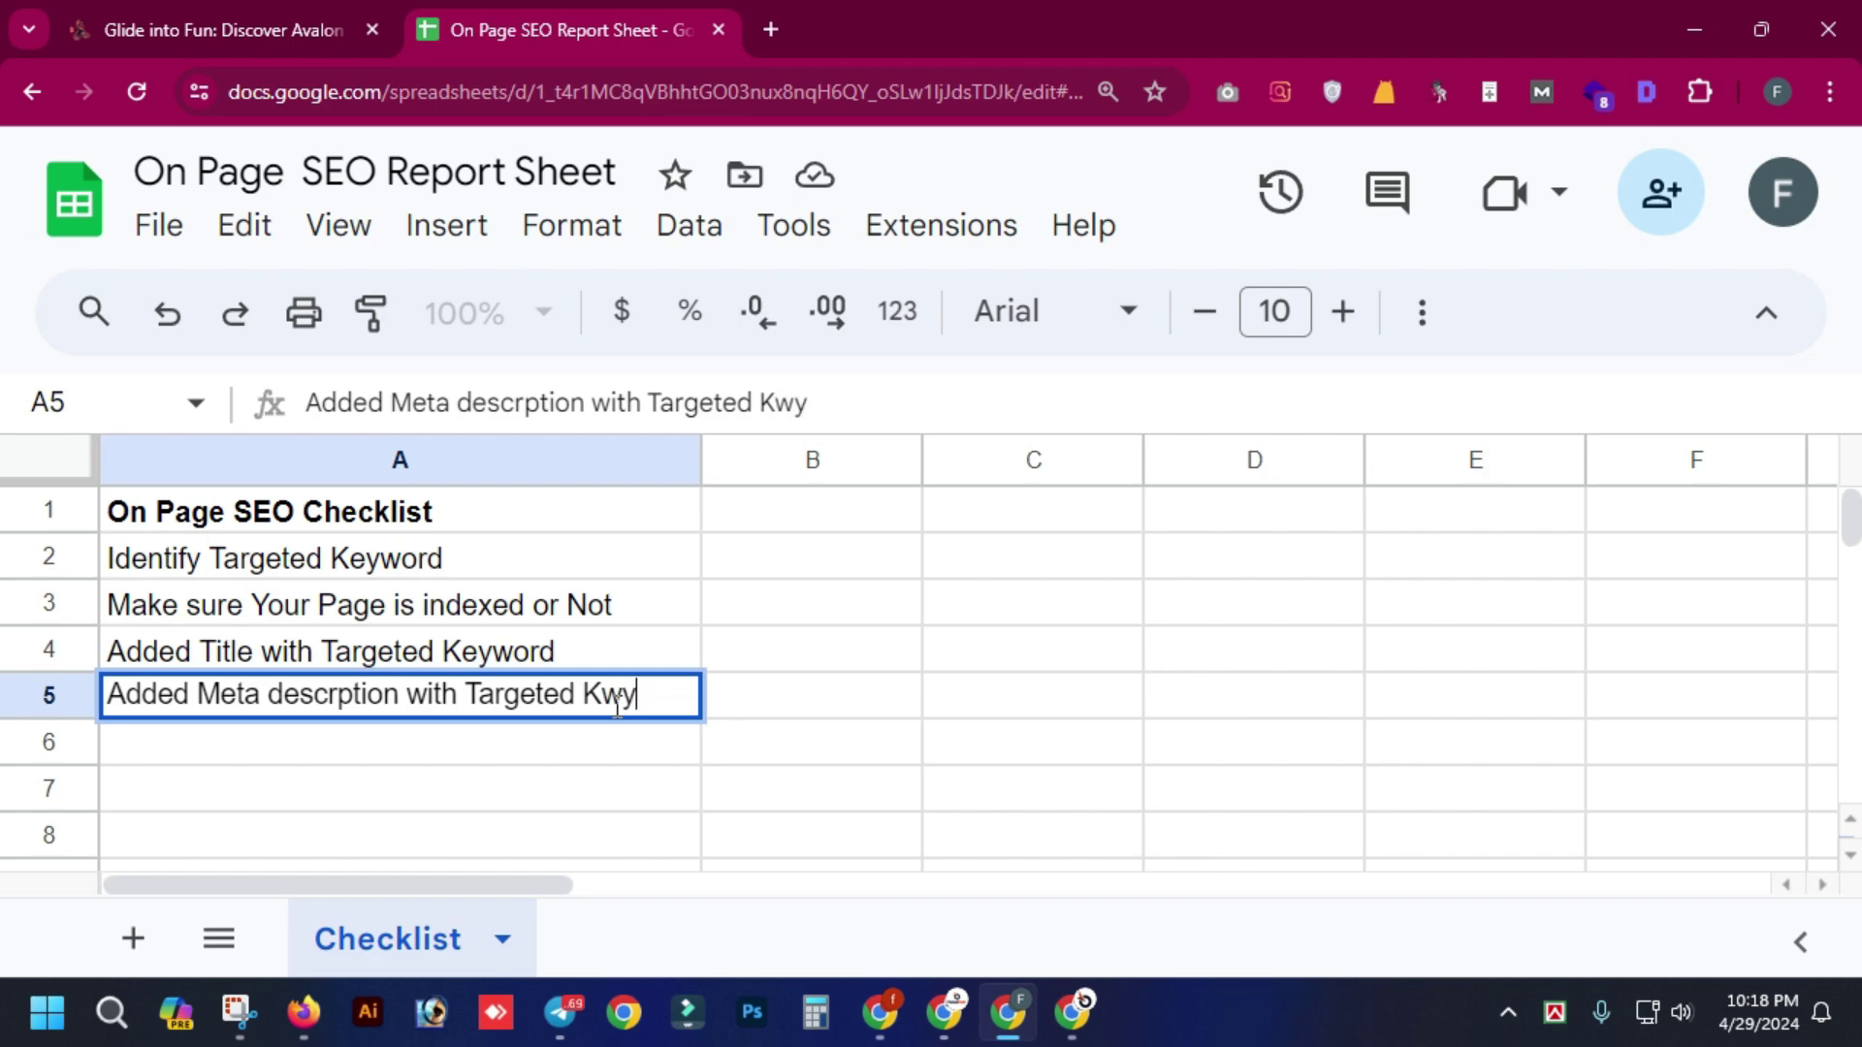
pyautogui.press('BackSpace')
pyautogui.press('BackSpace')
pyautogui.write('eyword')
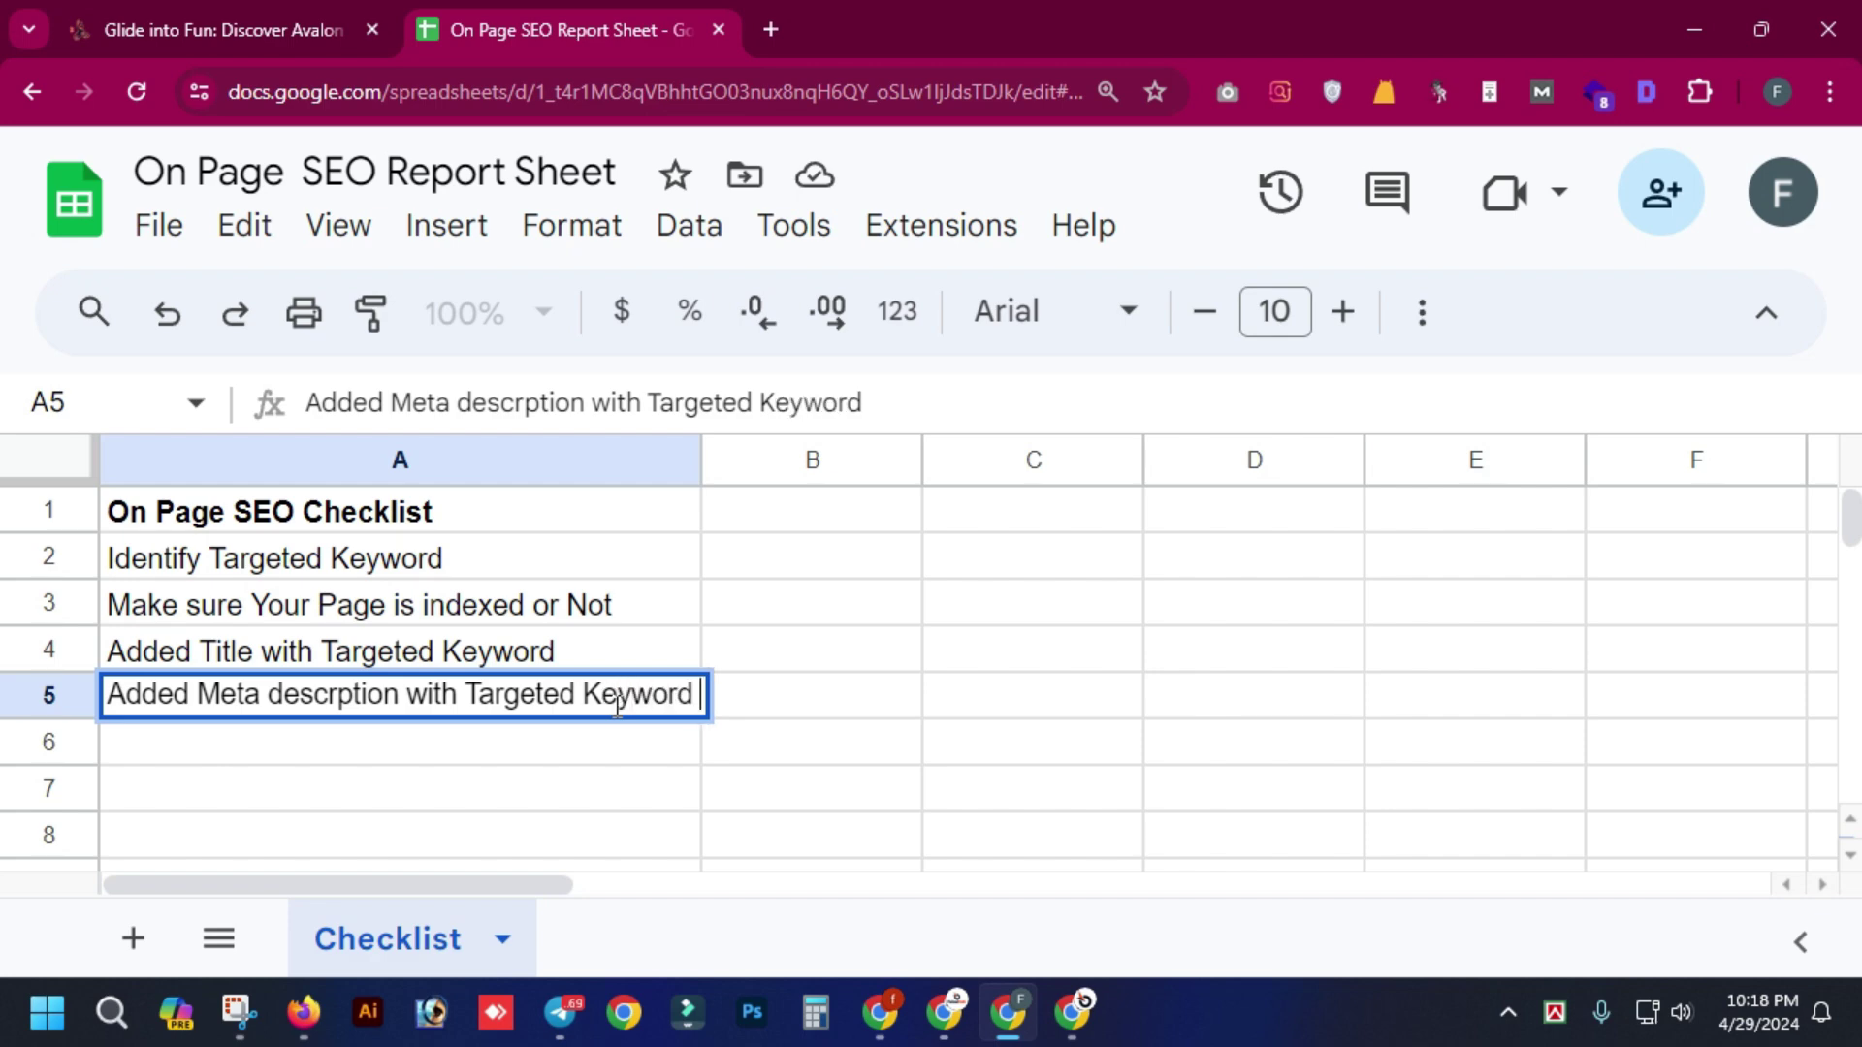
pyautogui.hotkey('ctrl', 'Return')
# - Enter the checklist item "Add SEO friendly URL with Targated Keywod" in cell A6
pyautogui.click(440, 753)
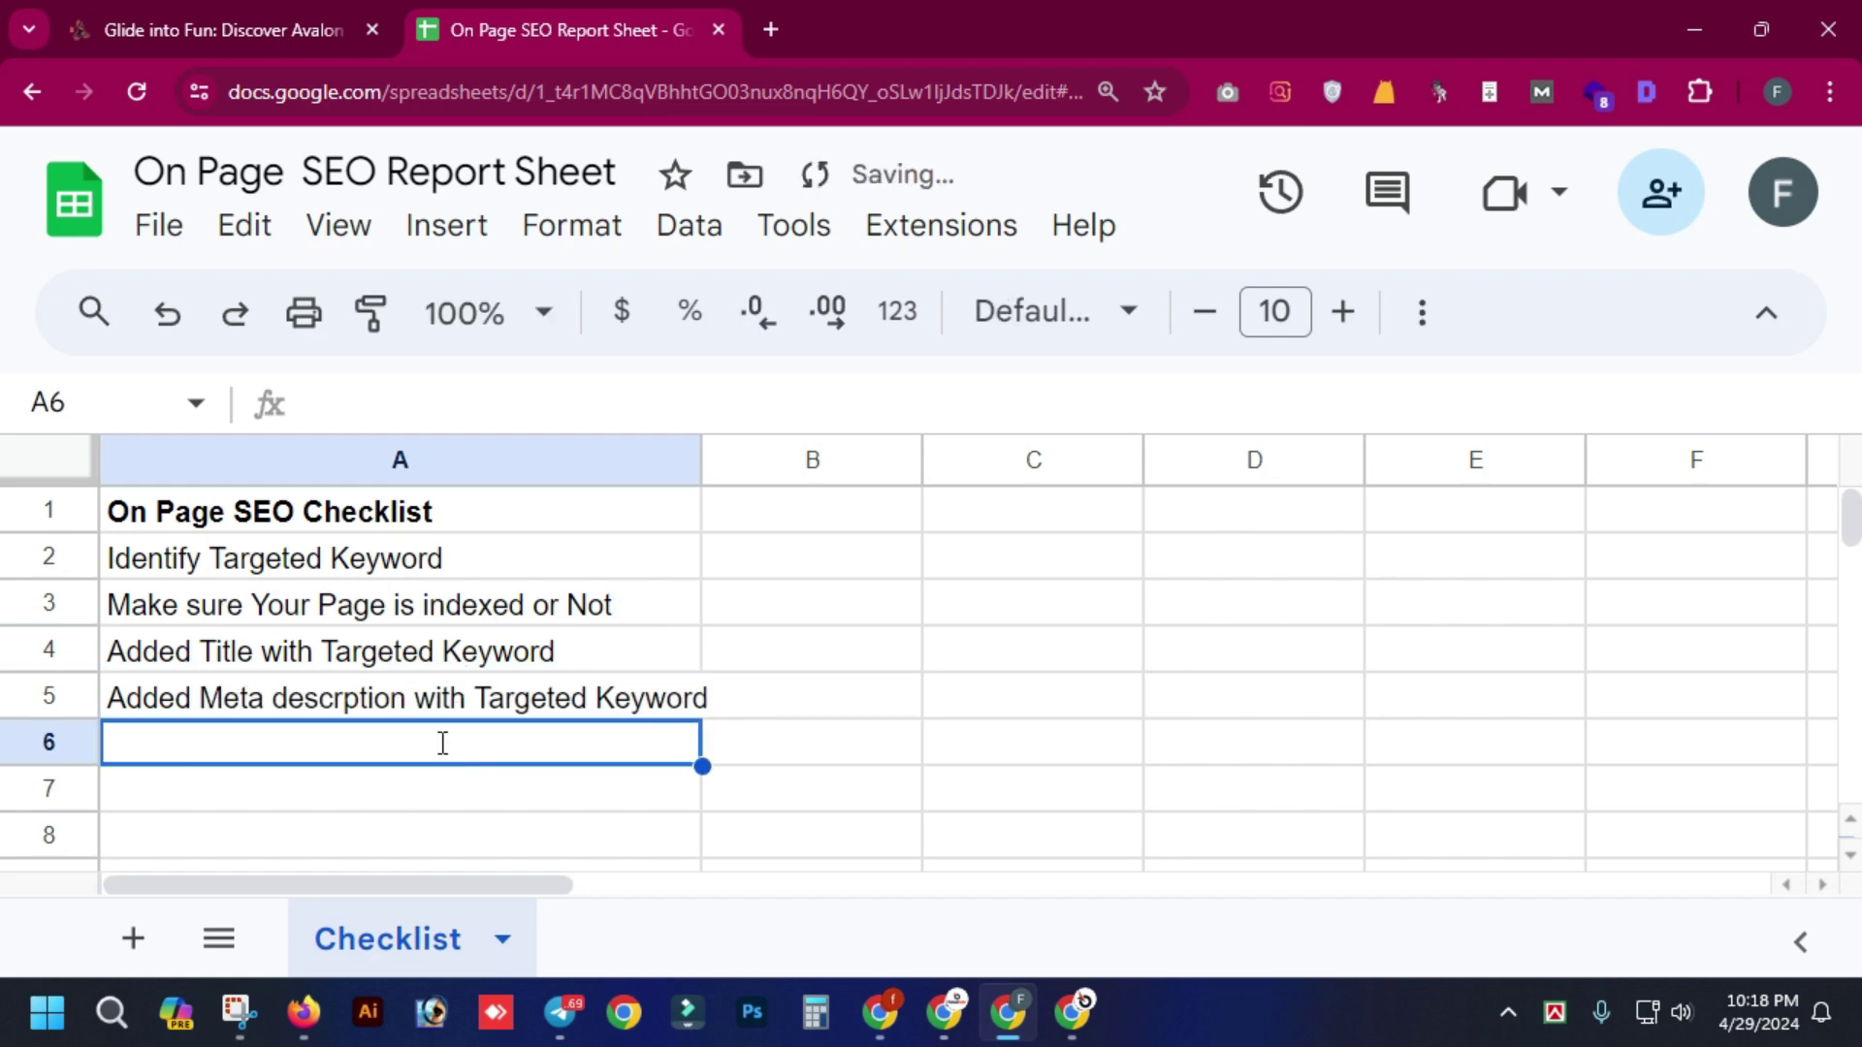
pyautogui.write('Add SEO ')
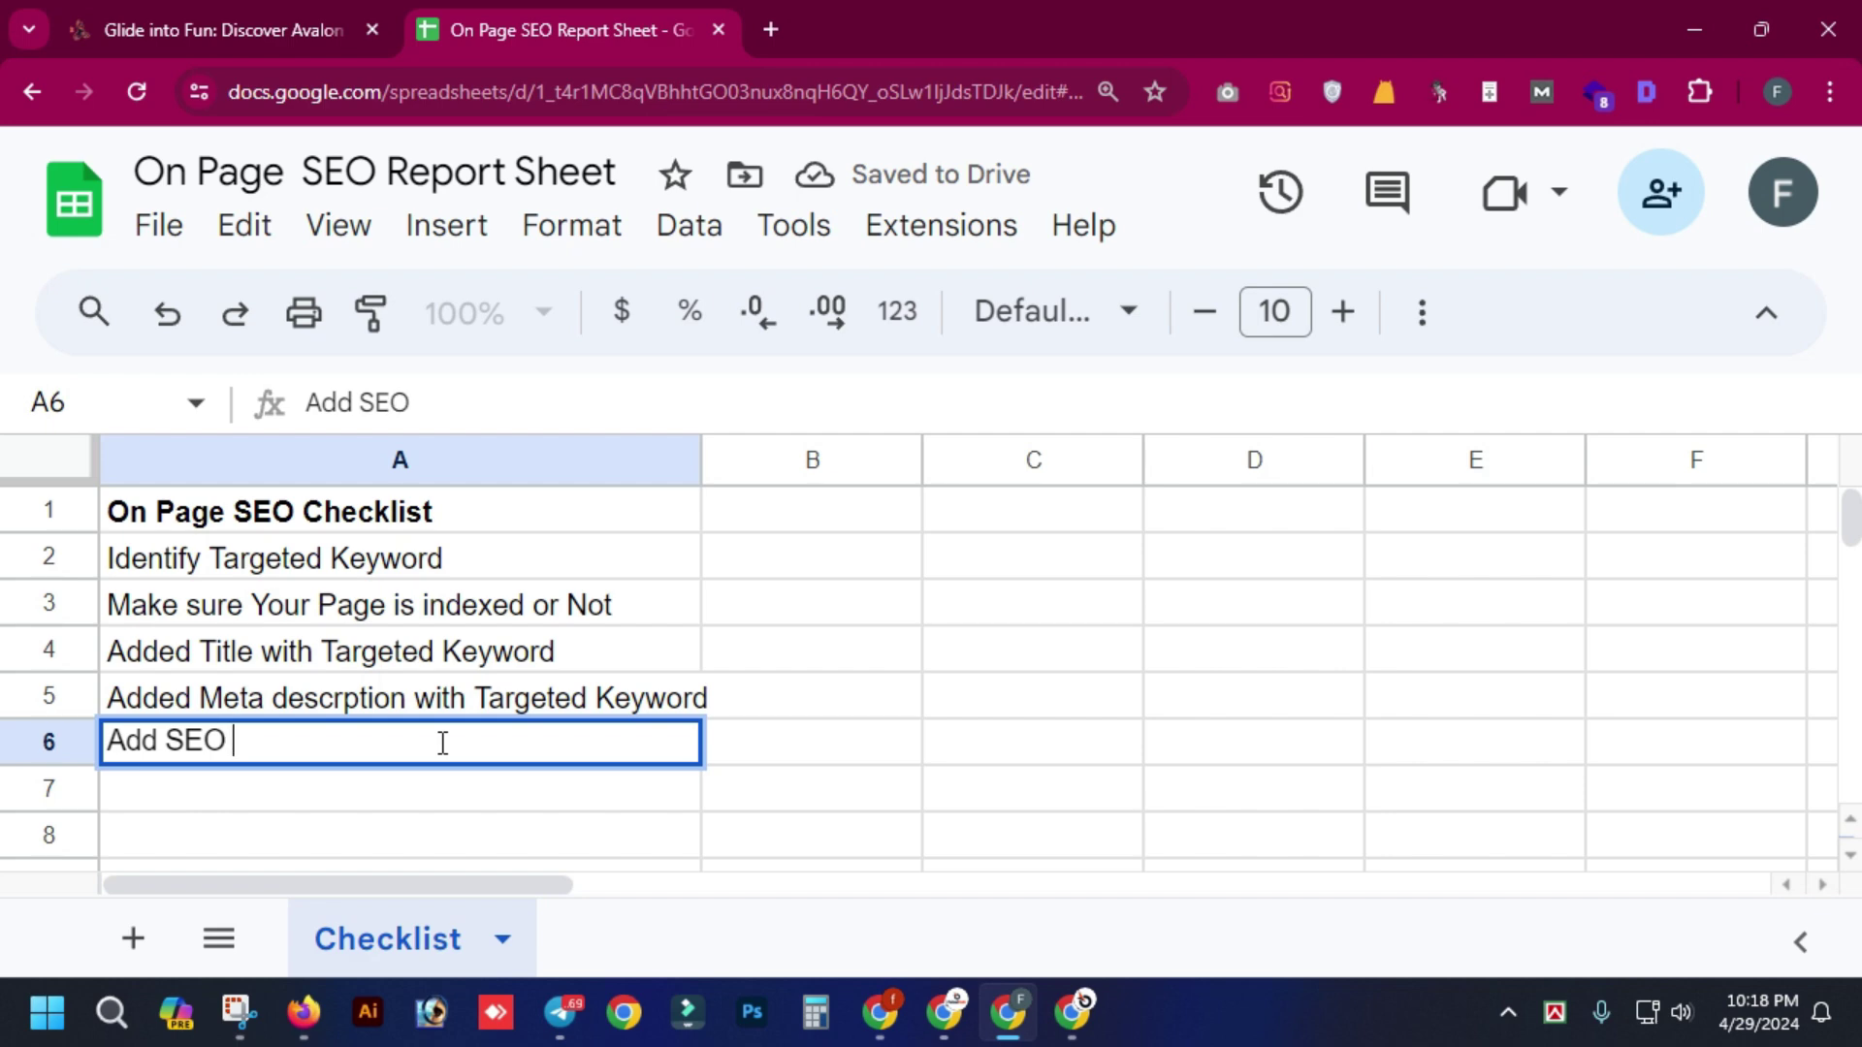
pyautogui.write('friendly')
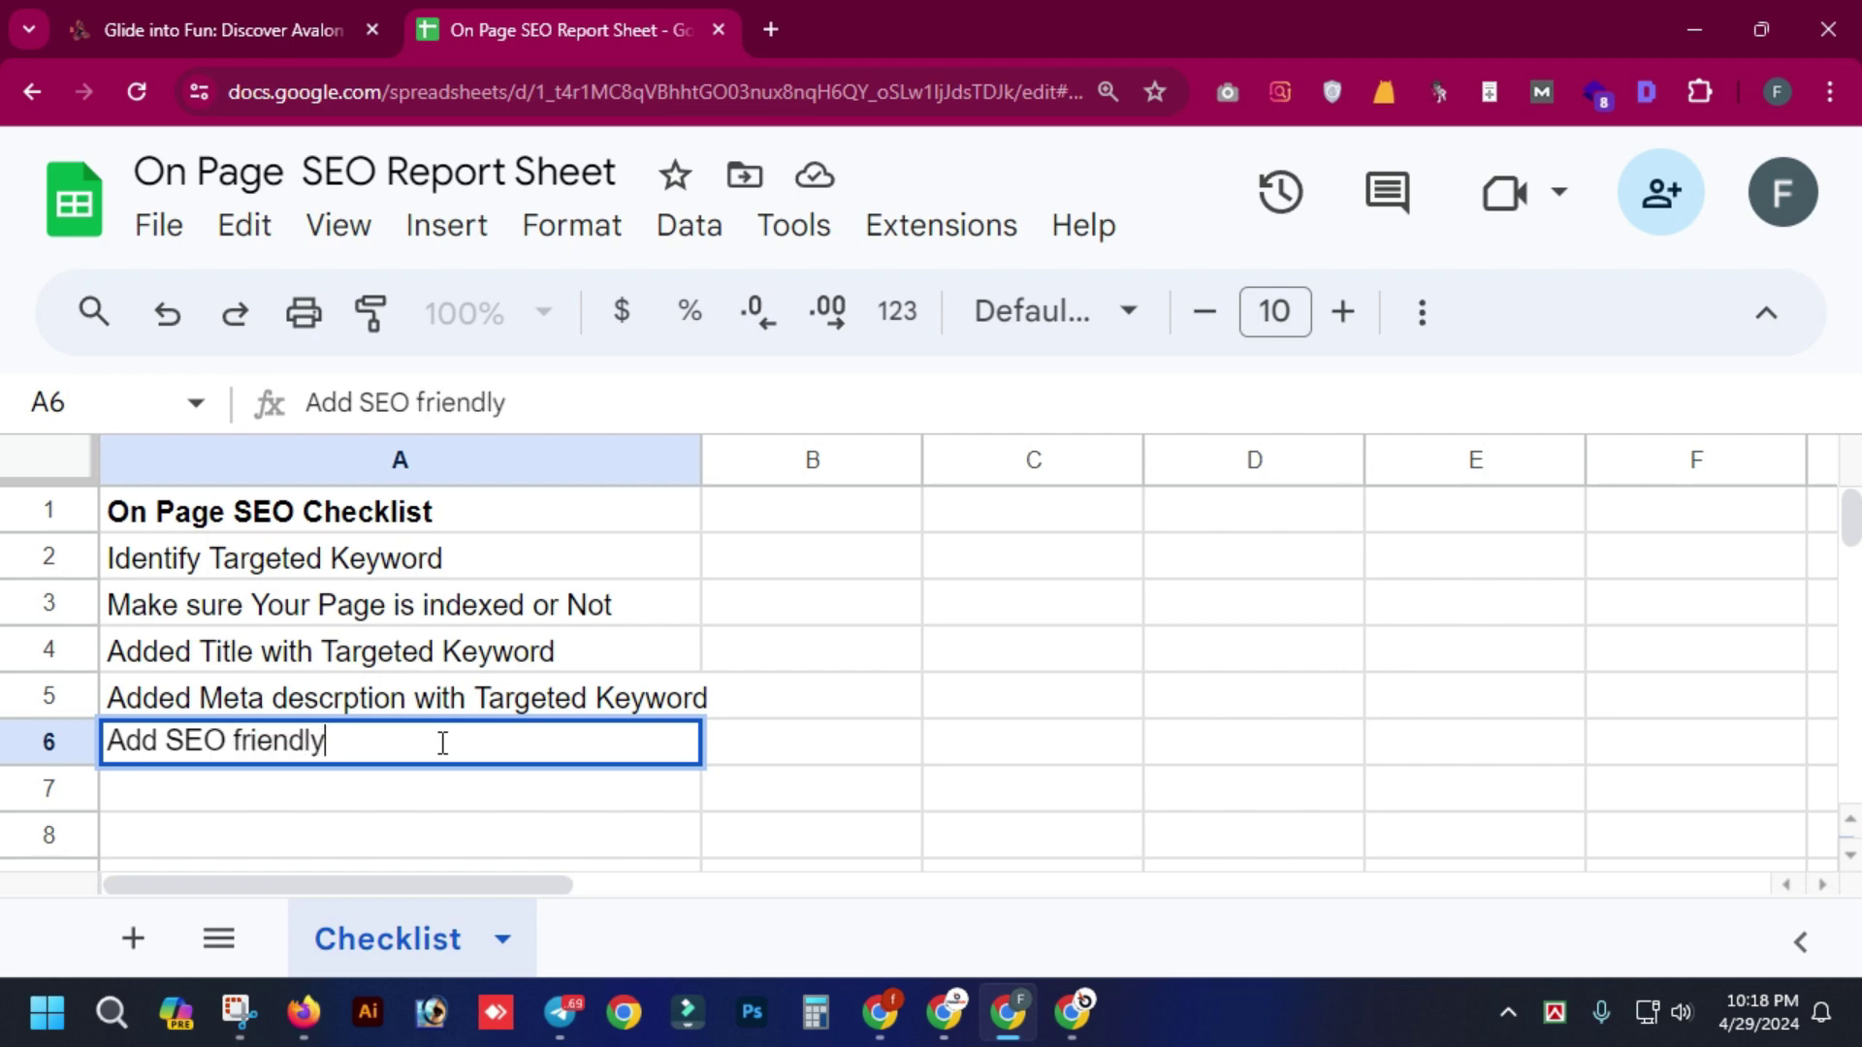
pyautogui.write(' U')
pyautogui.press('BackSpace')
pyautogui.write('R')
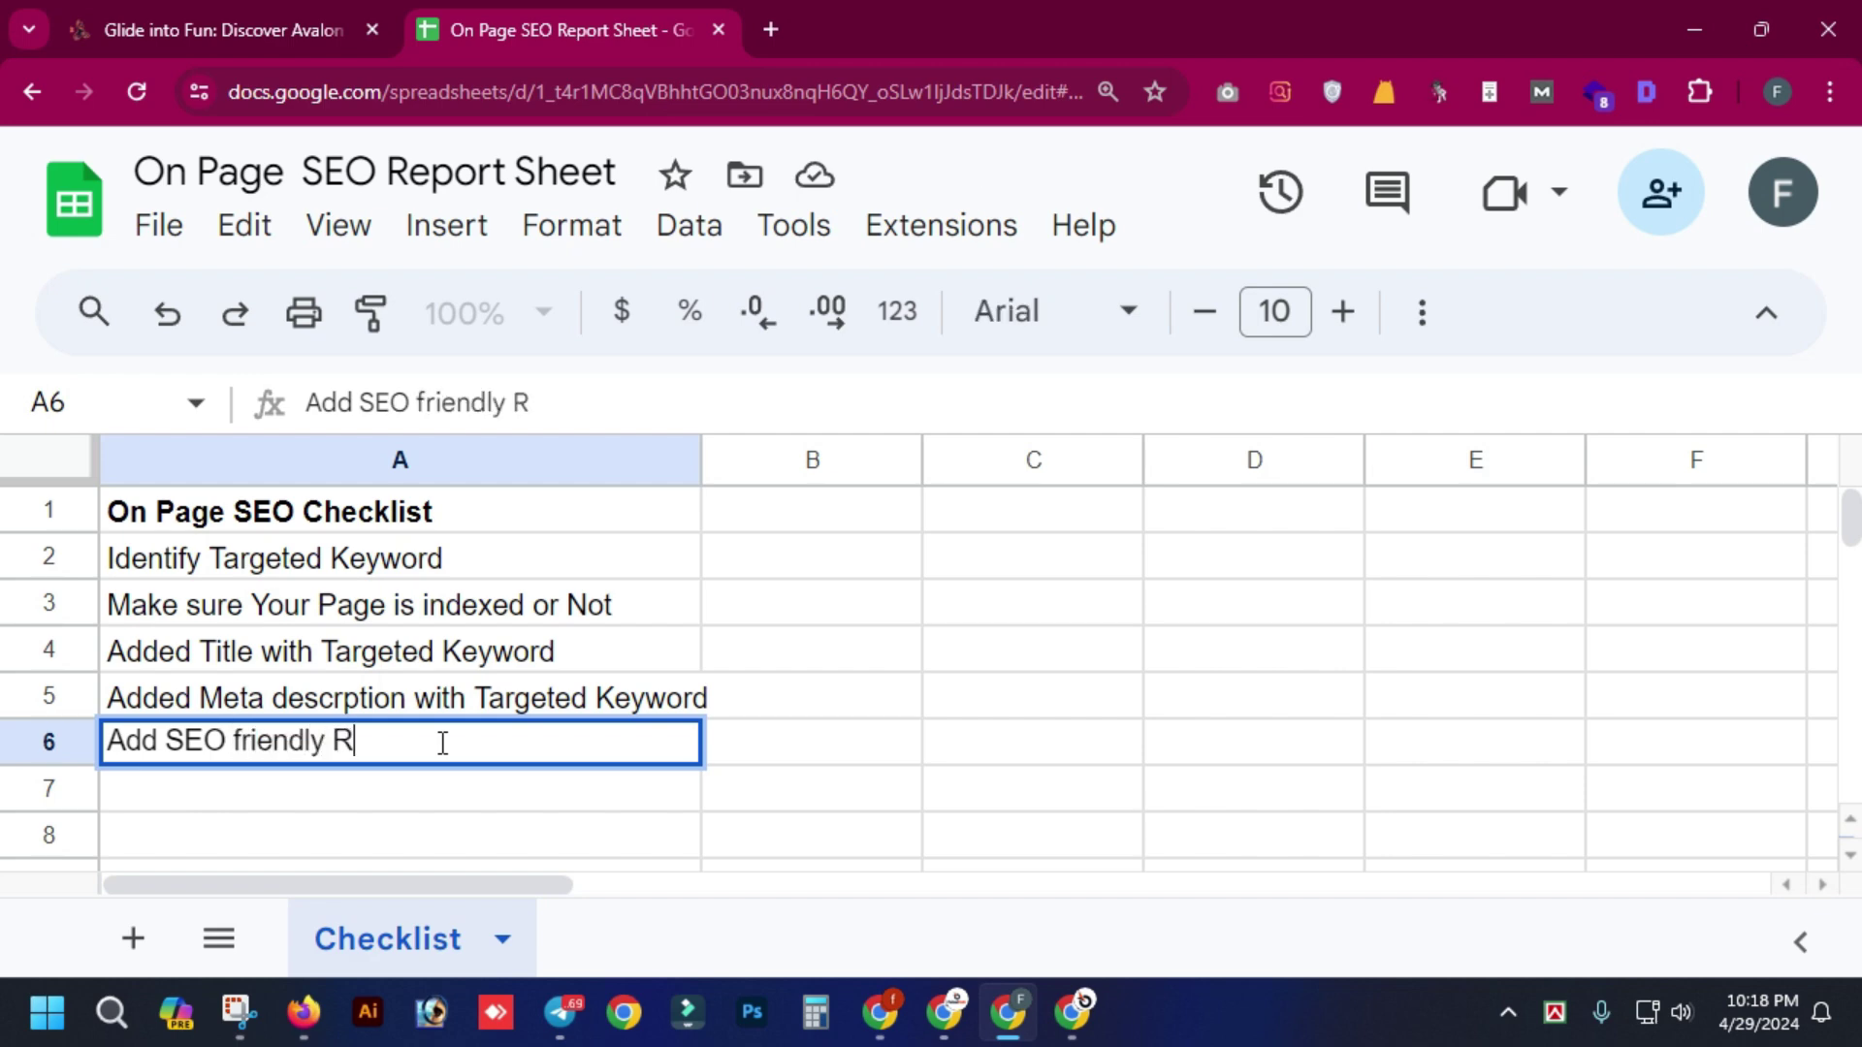
pyautogui.press('BackSpace')
pyautogui.write('URL with Targ')
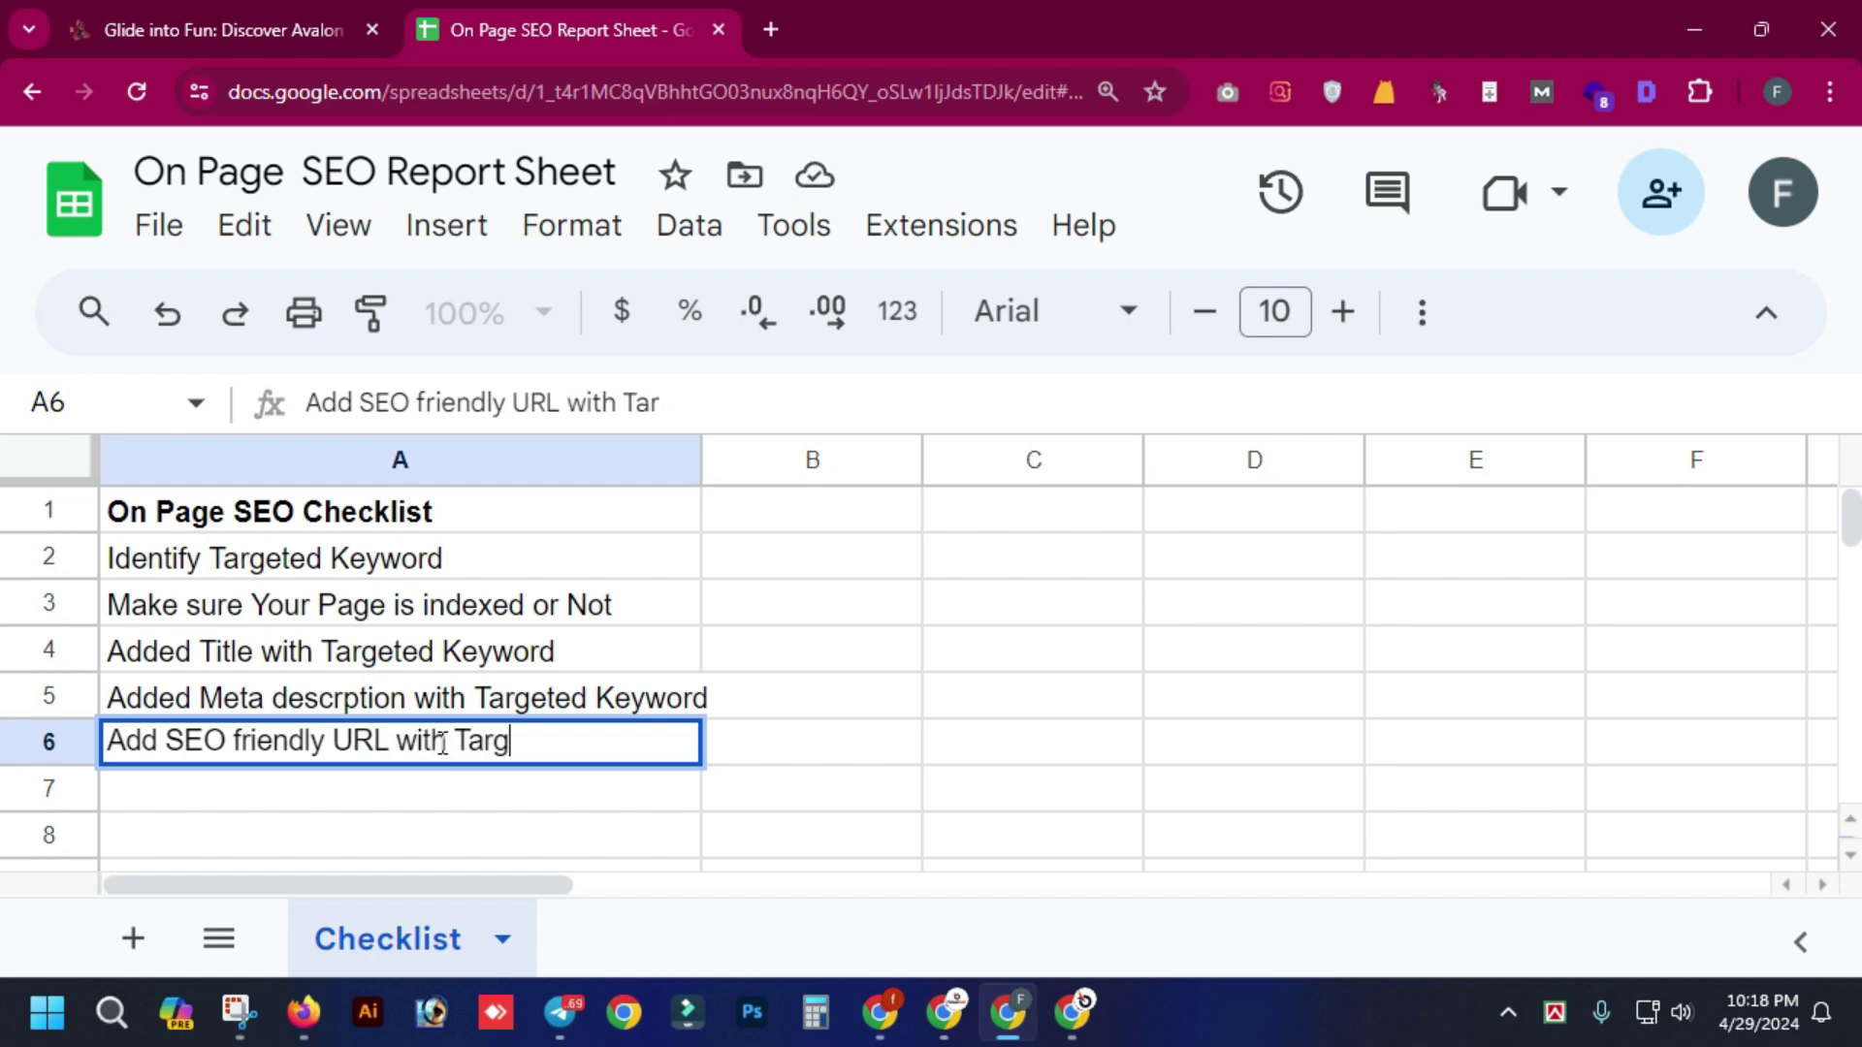
pyautogui.press('BackSpace')
pyautogui.write('gated Keywod')
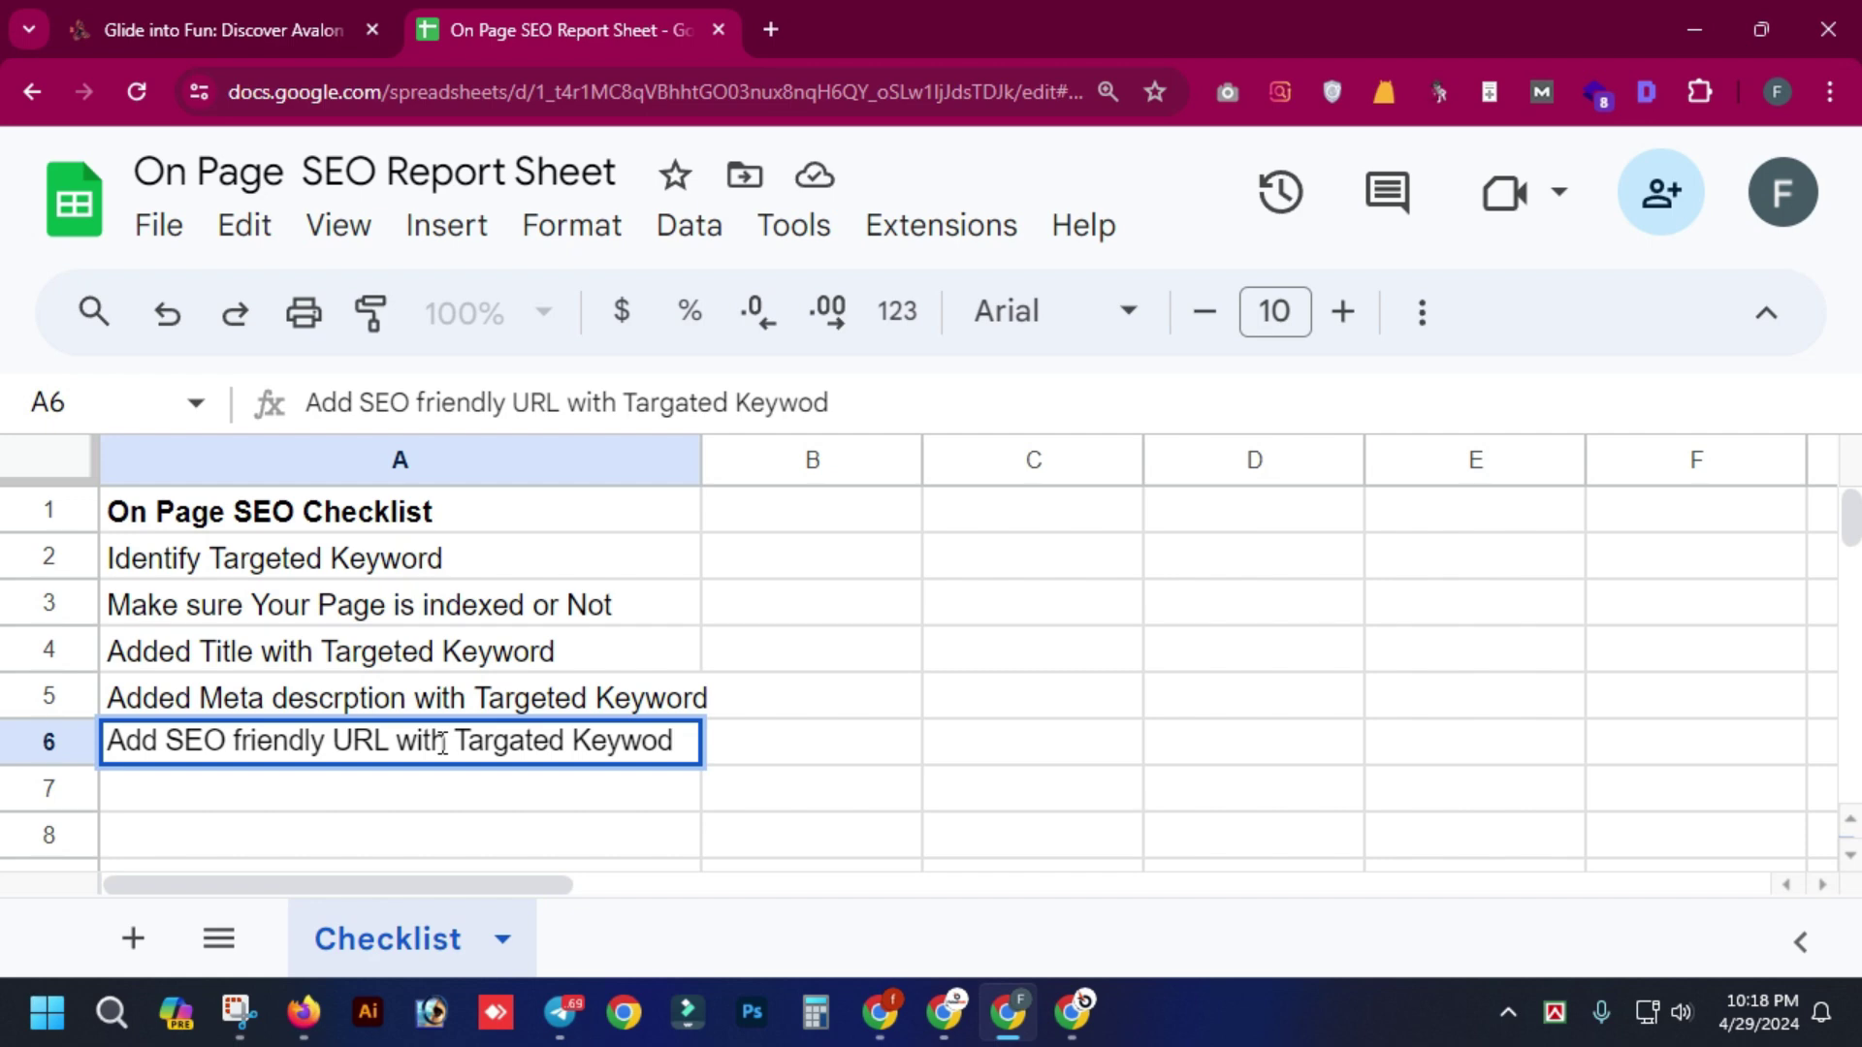
pyautogui.press('Return')
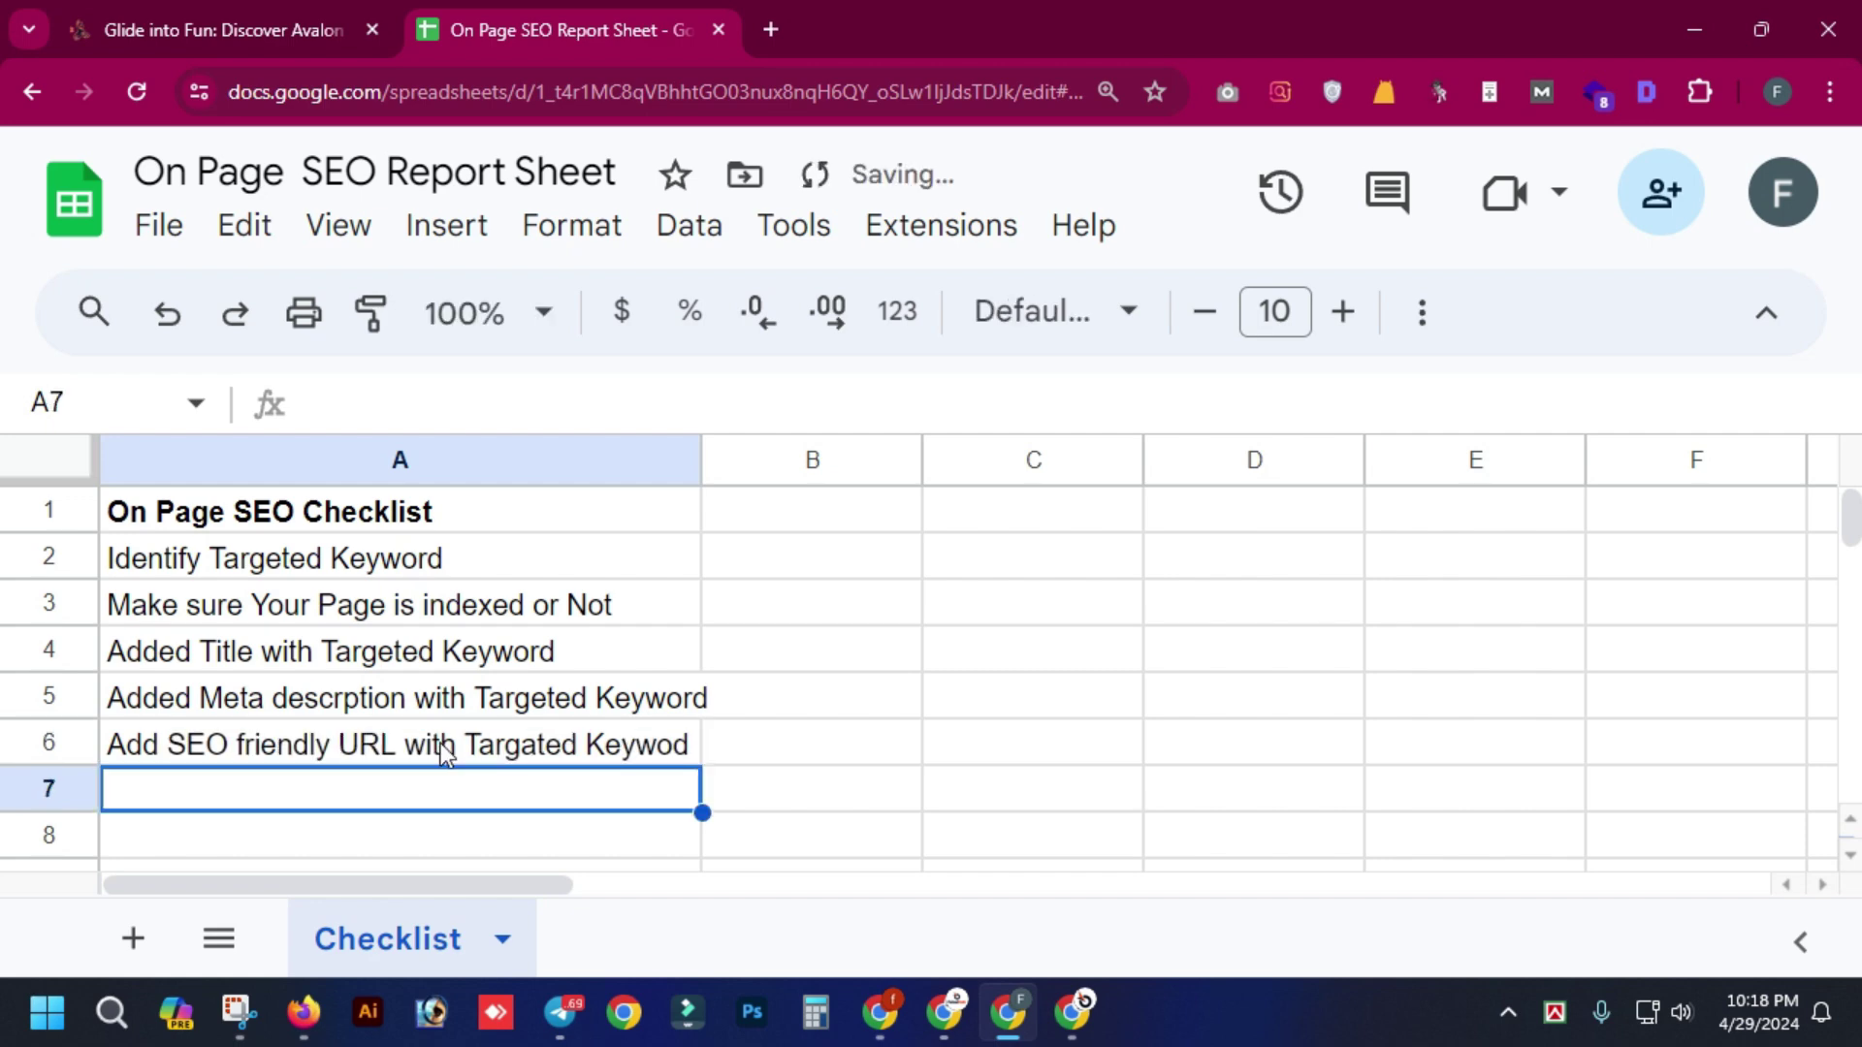
# - Enter the checklist item "Review Your Content Quality" in cell A7
pyautogui.write('Re')
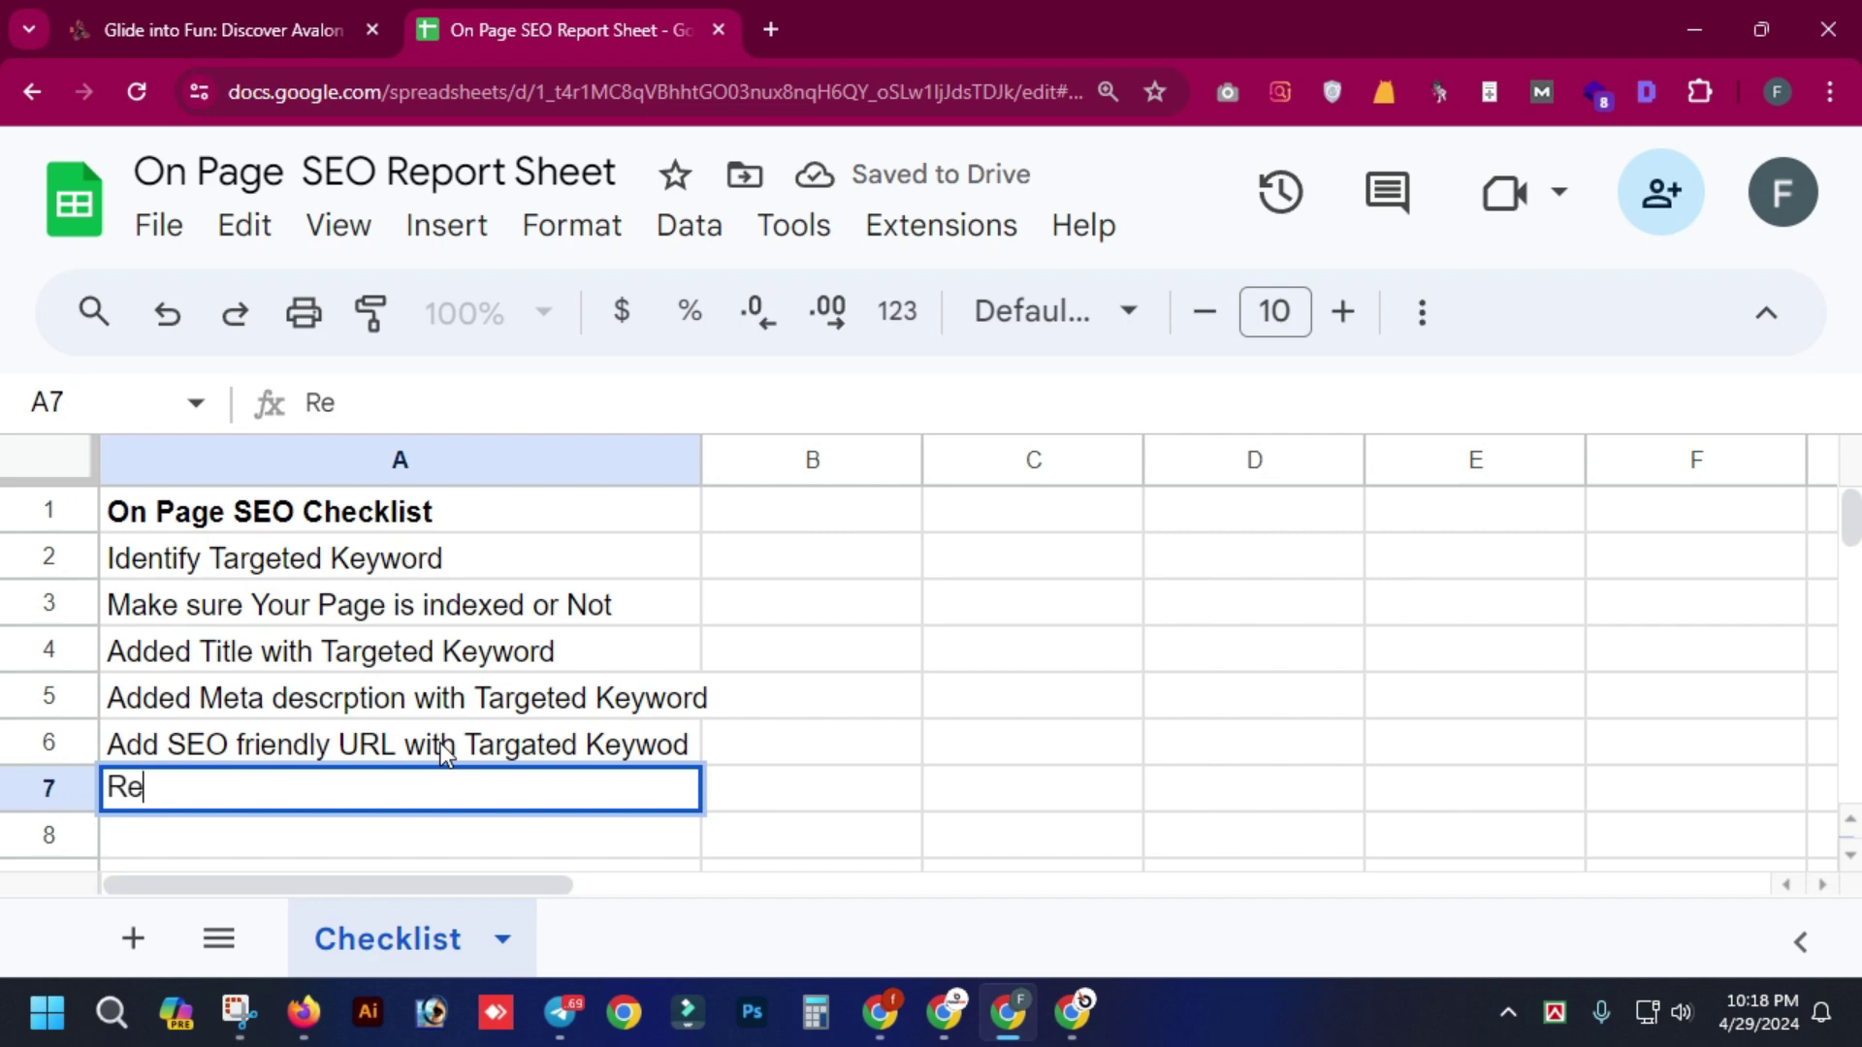
pyautogui.write('view Y')
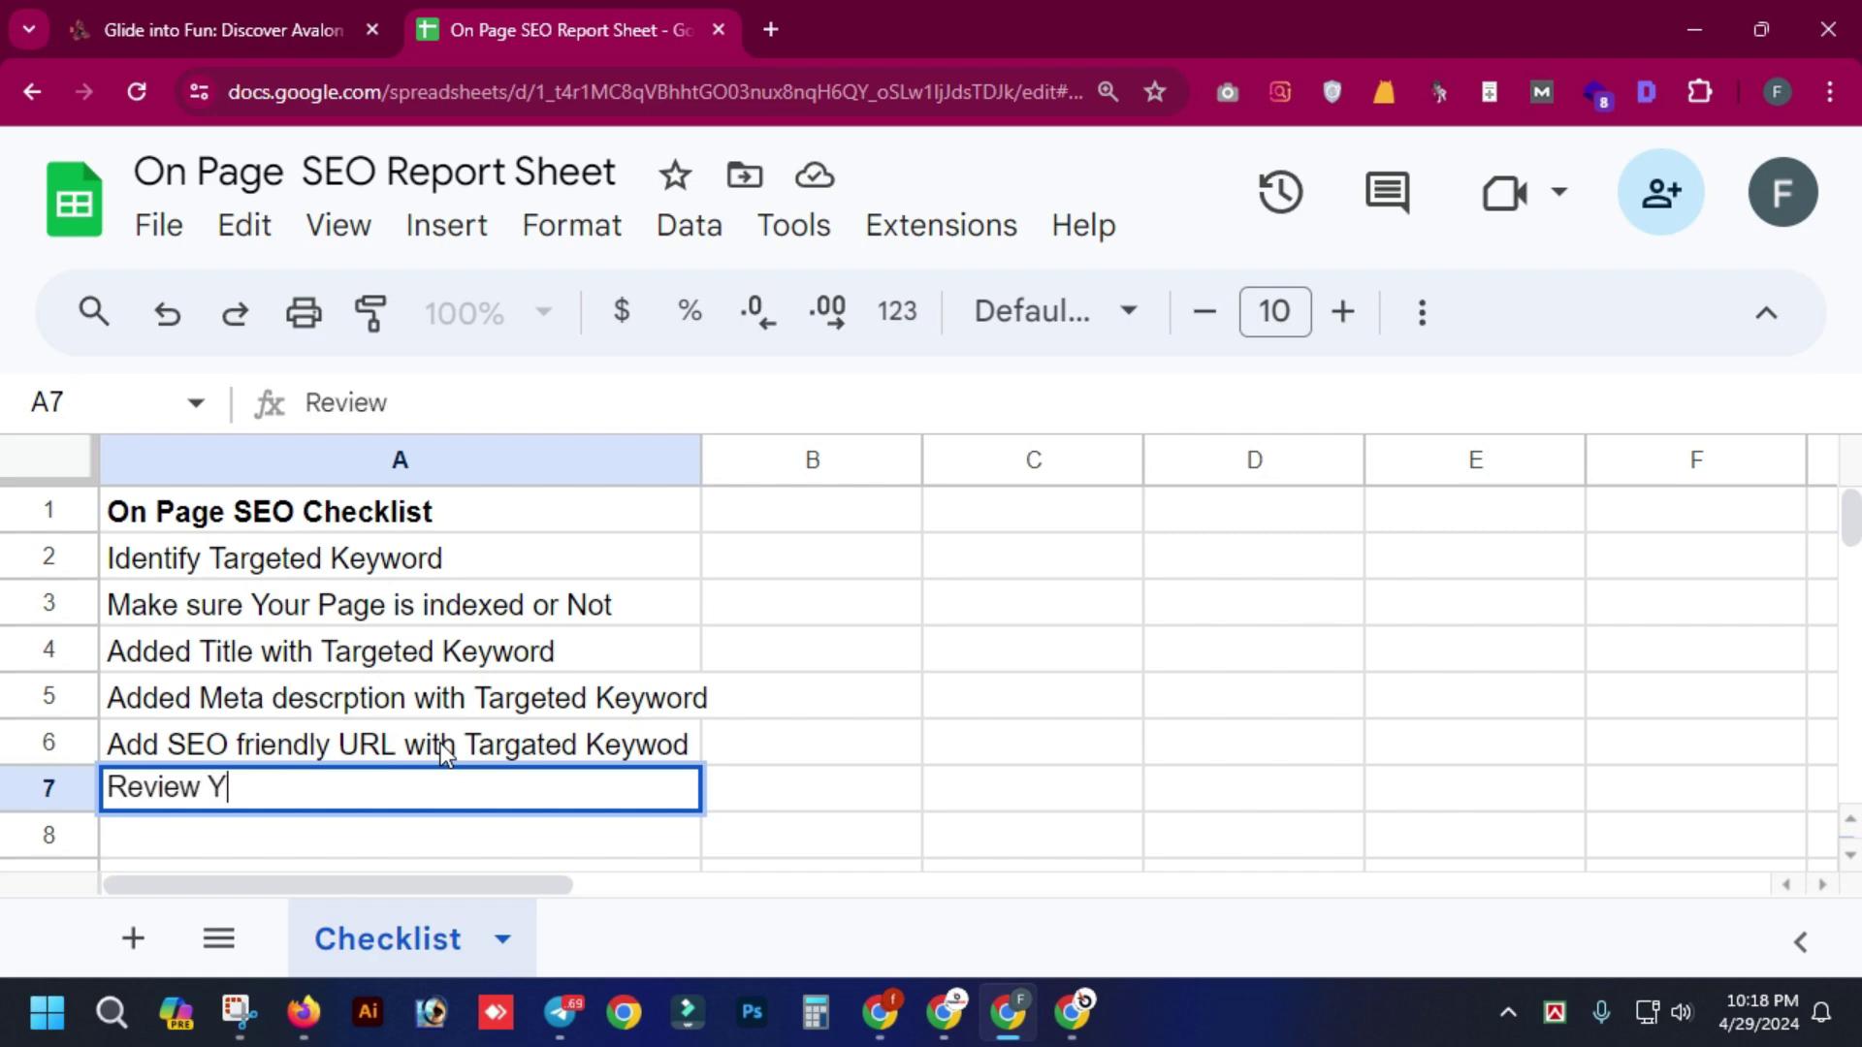
pyautogui.write('our Content ')
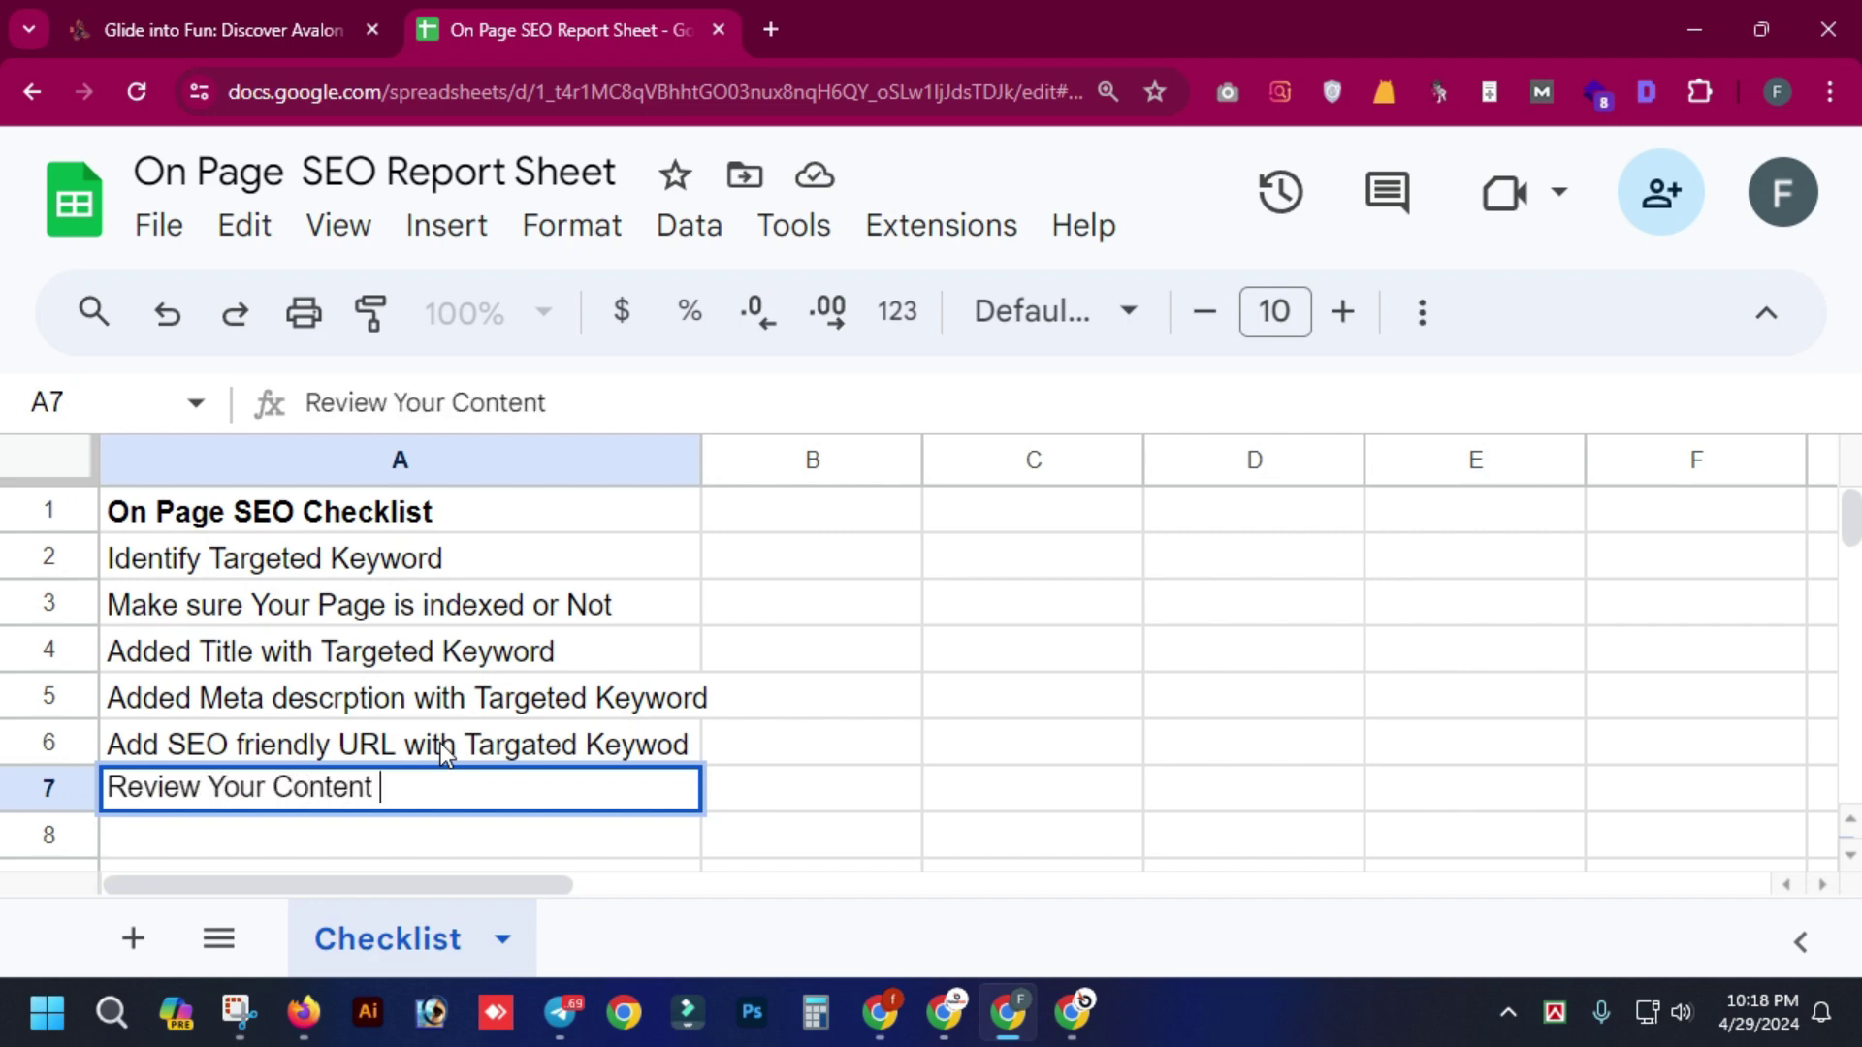
pyautogui.write('Quality')
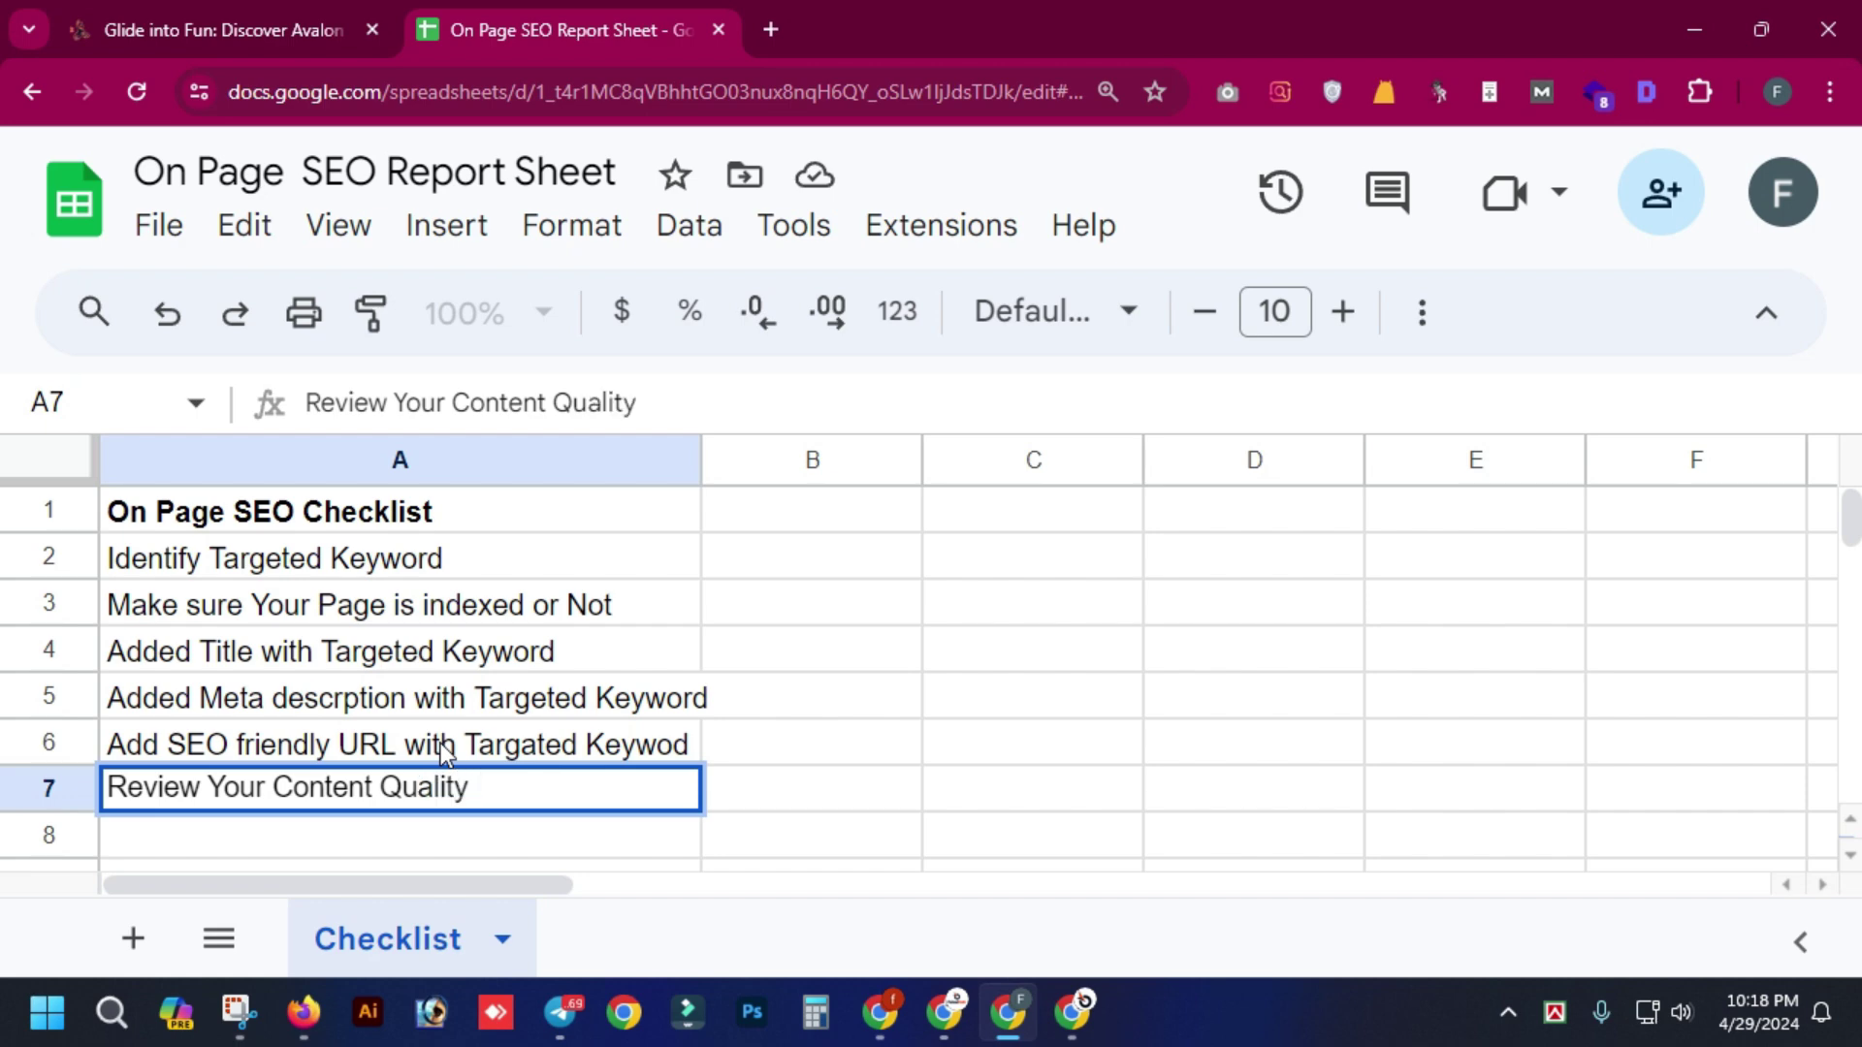
pyautogui.press('Return')
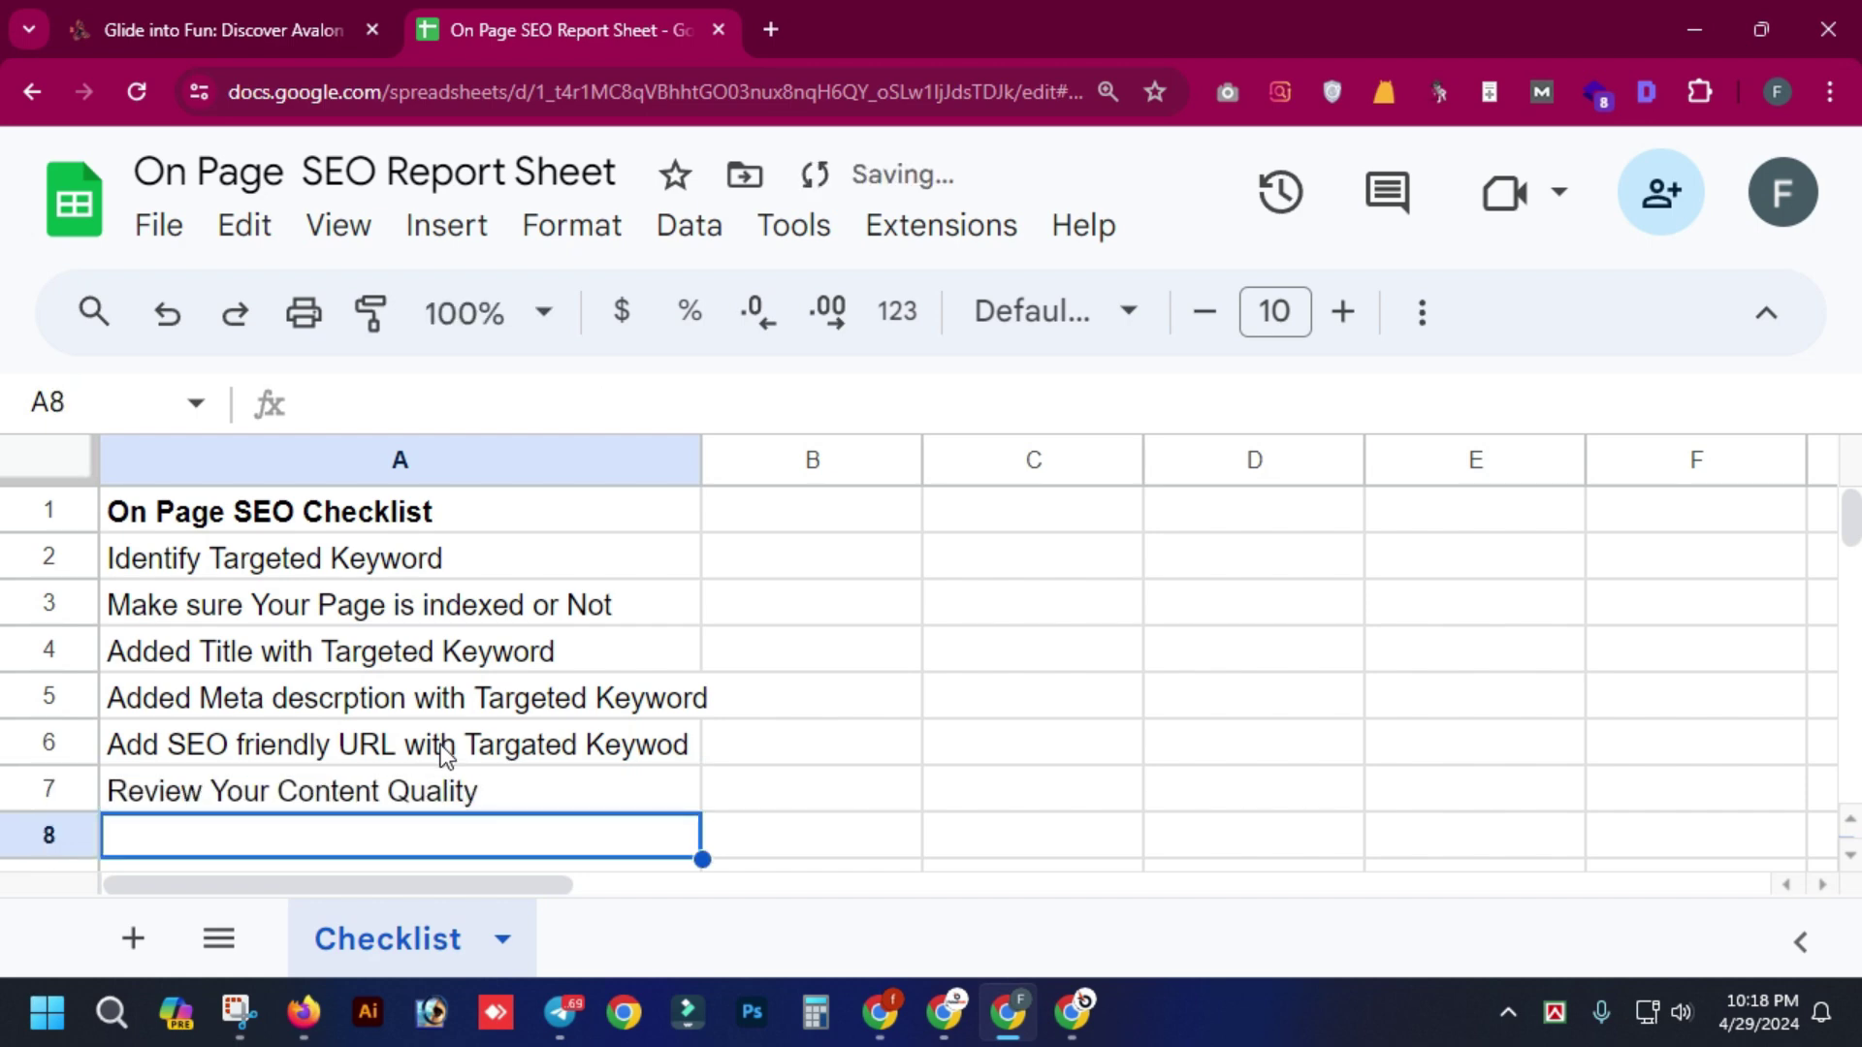
# - Enter the checklist item "Add Target Keywords to your body Content" in cell A8
pyautogui.scroll(-3, 444, 755)
pyautogui.write('A')
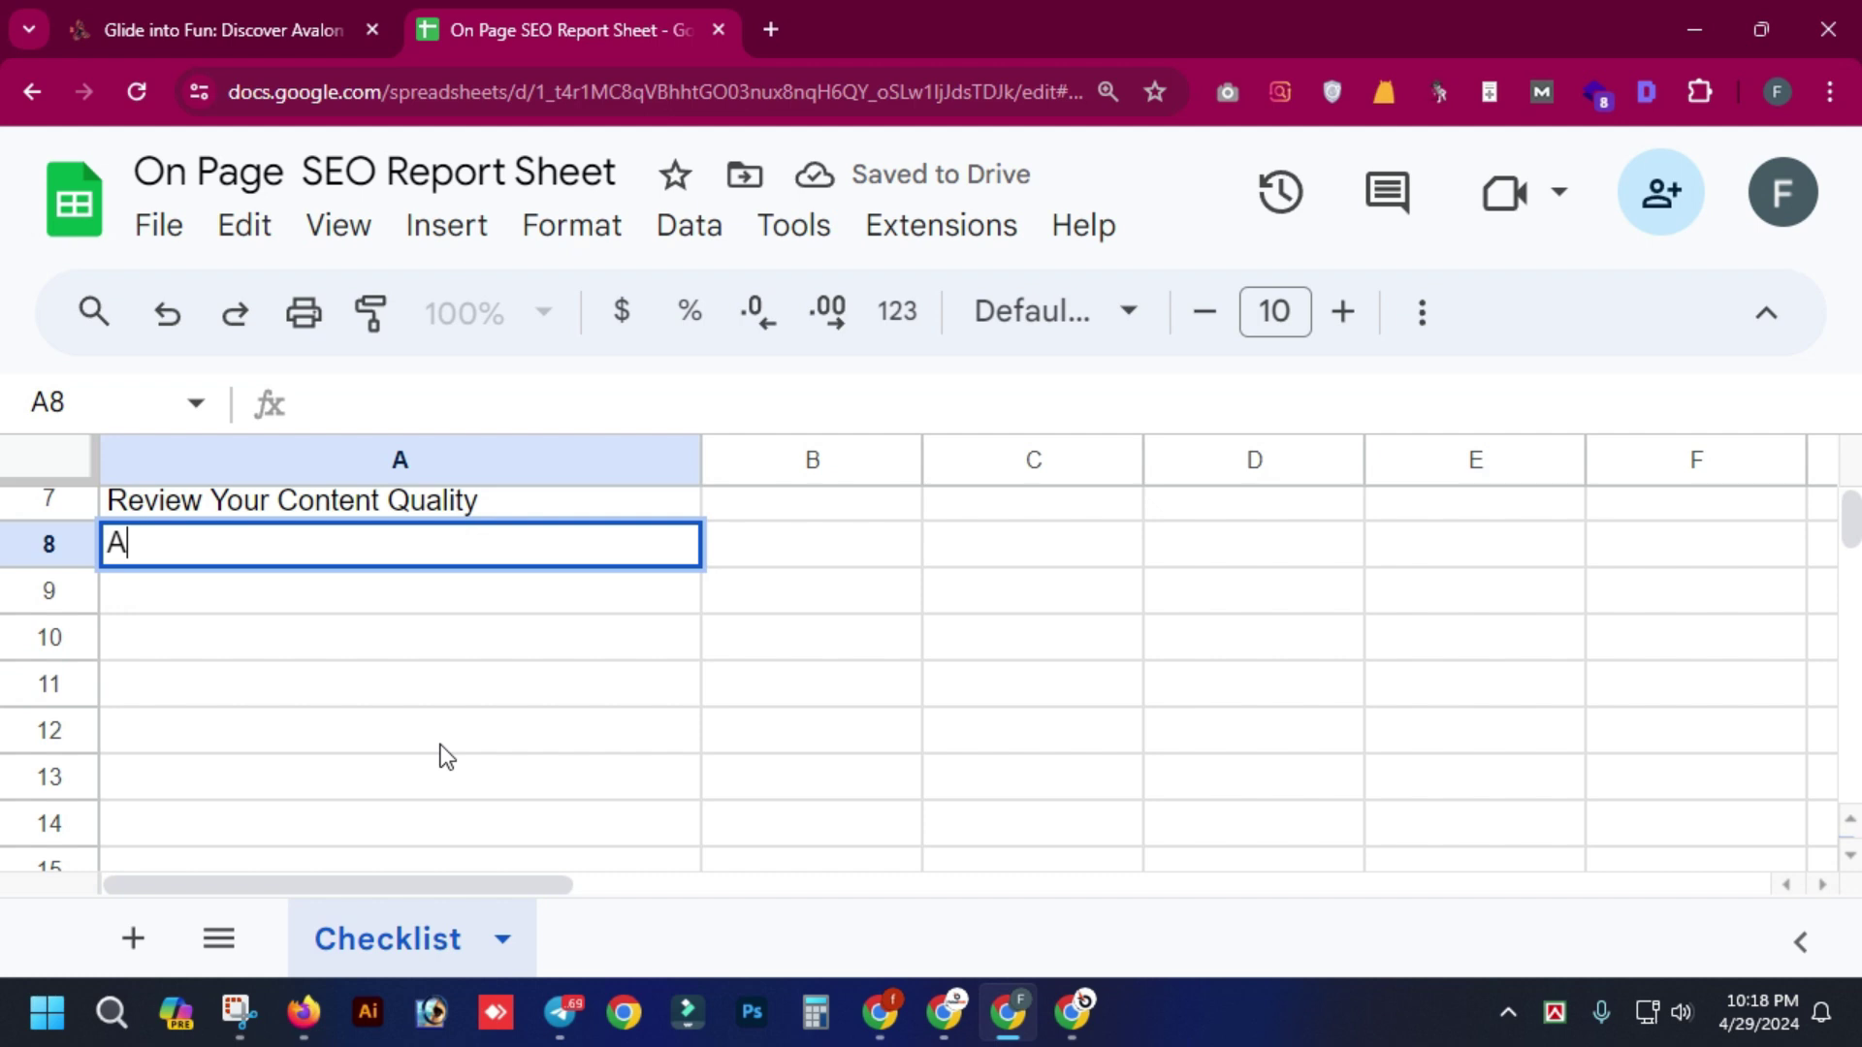
pyautogui.write('dd Targ')
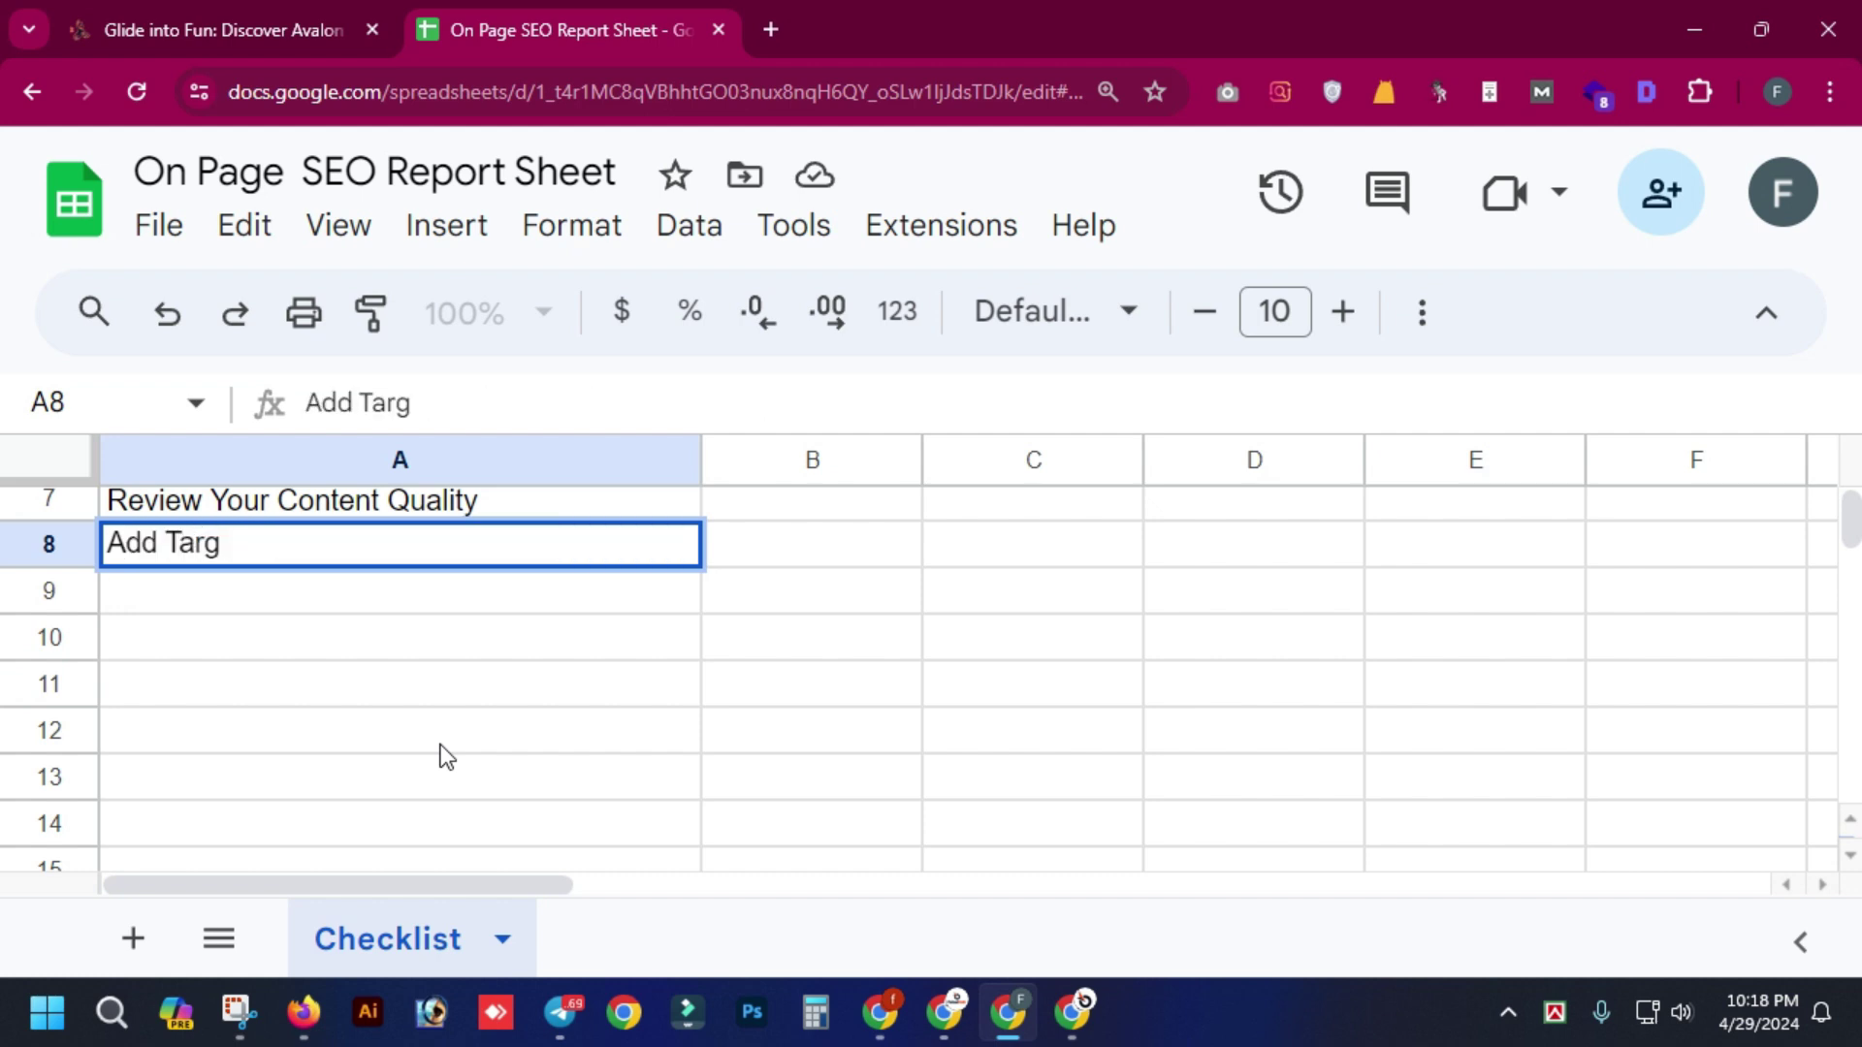
pyautogui.write('et Keyword')
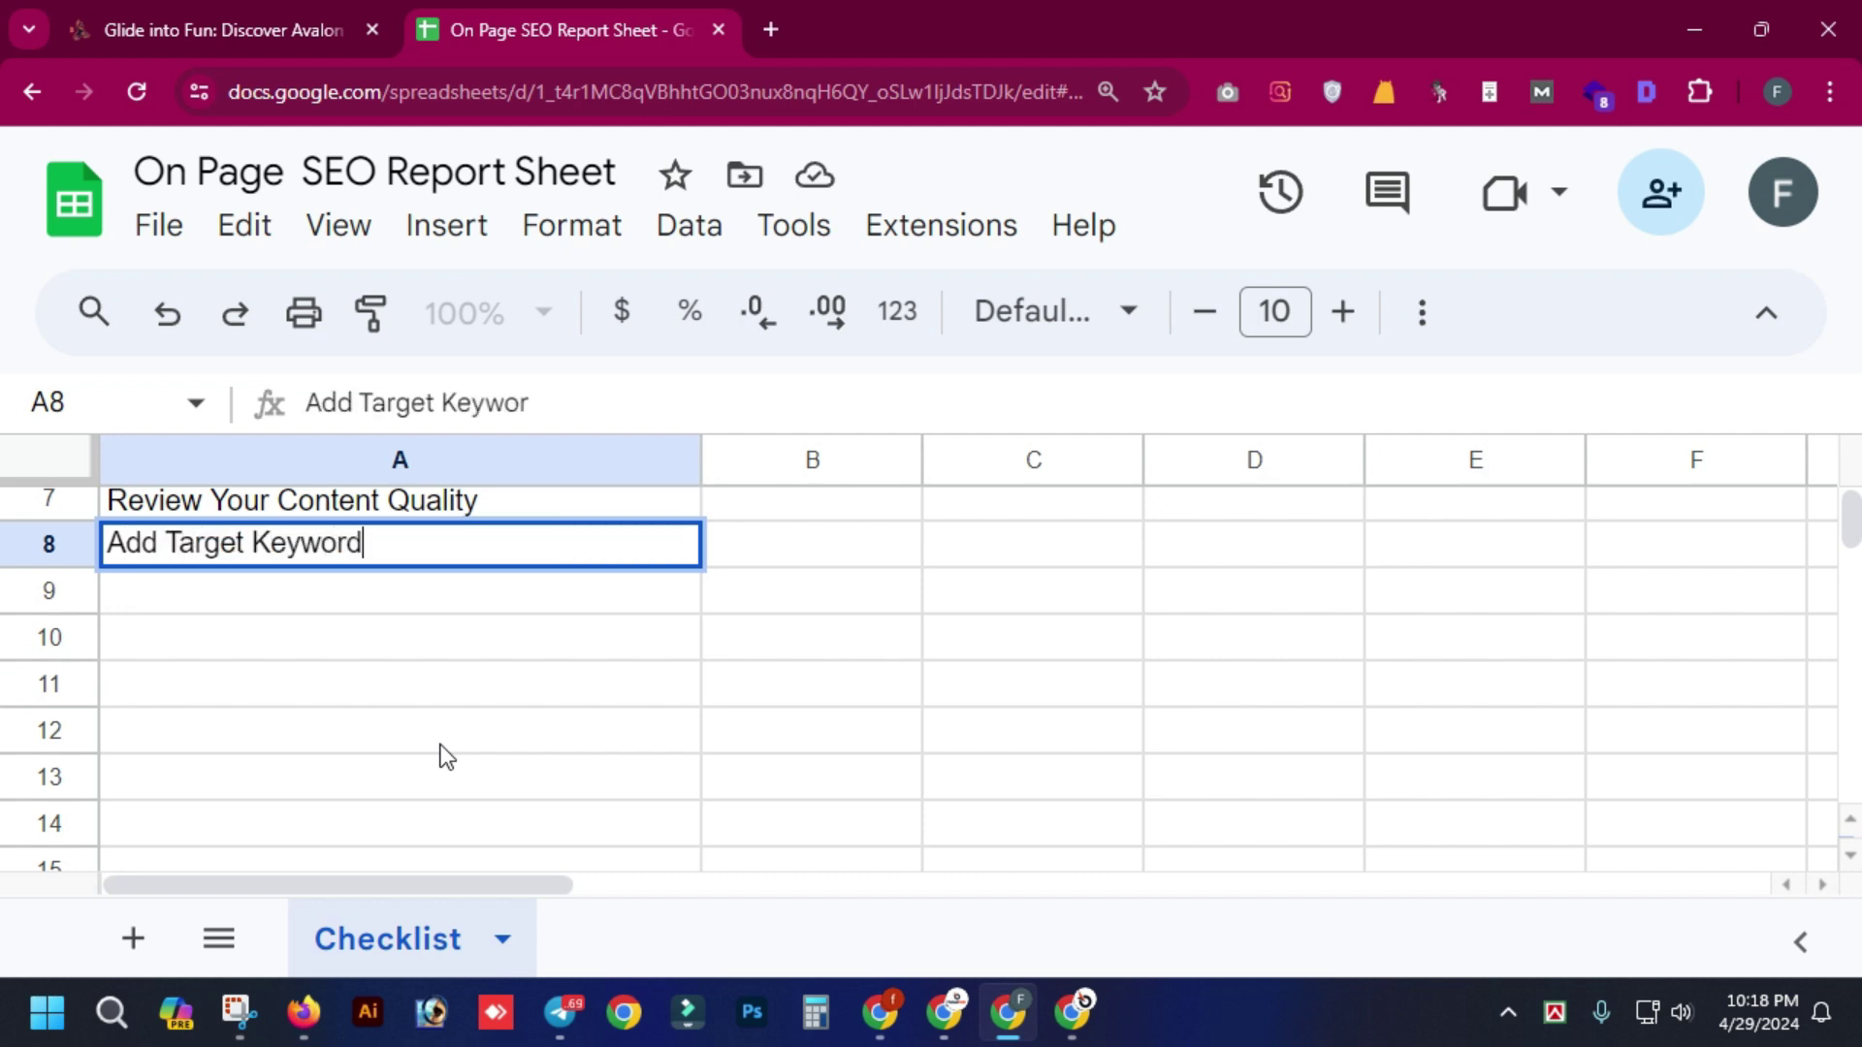
pyautogui.write('s to your ')
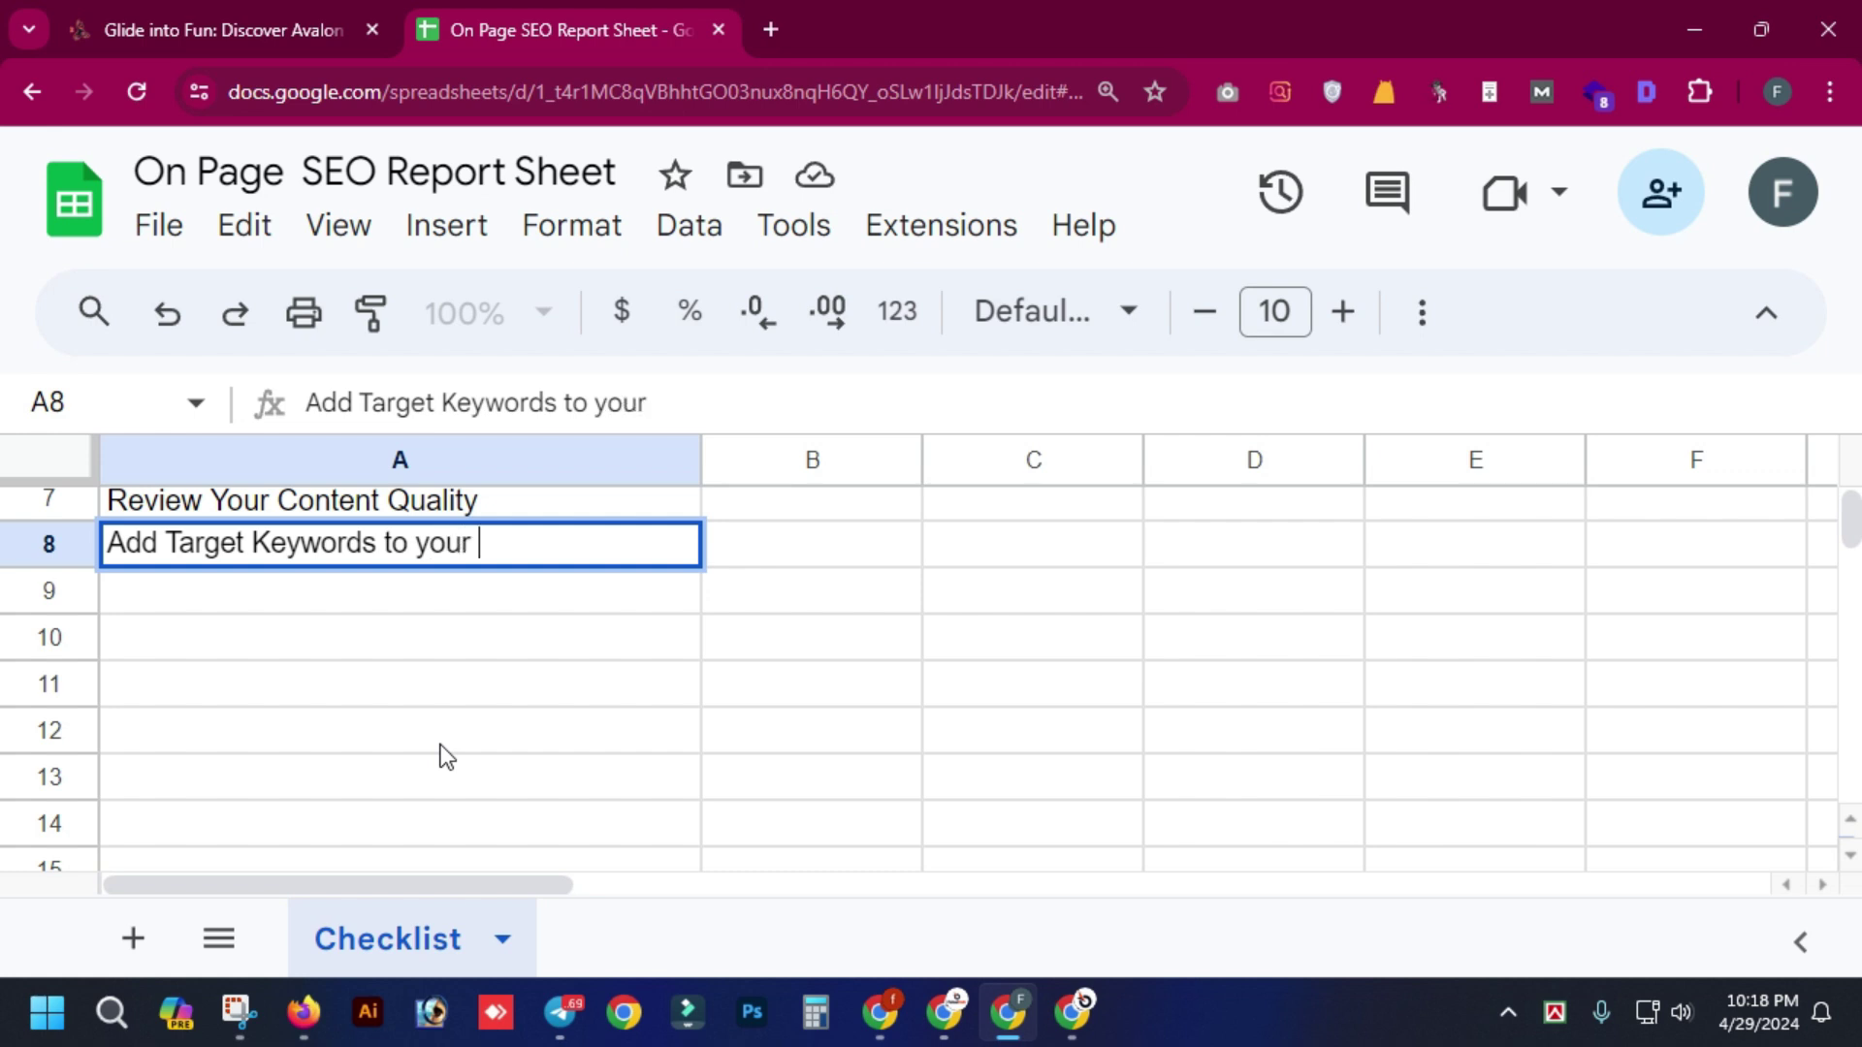
pyautogui.write('body ')
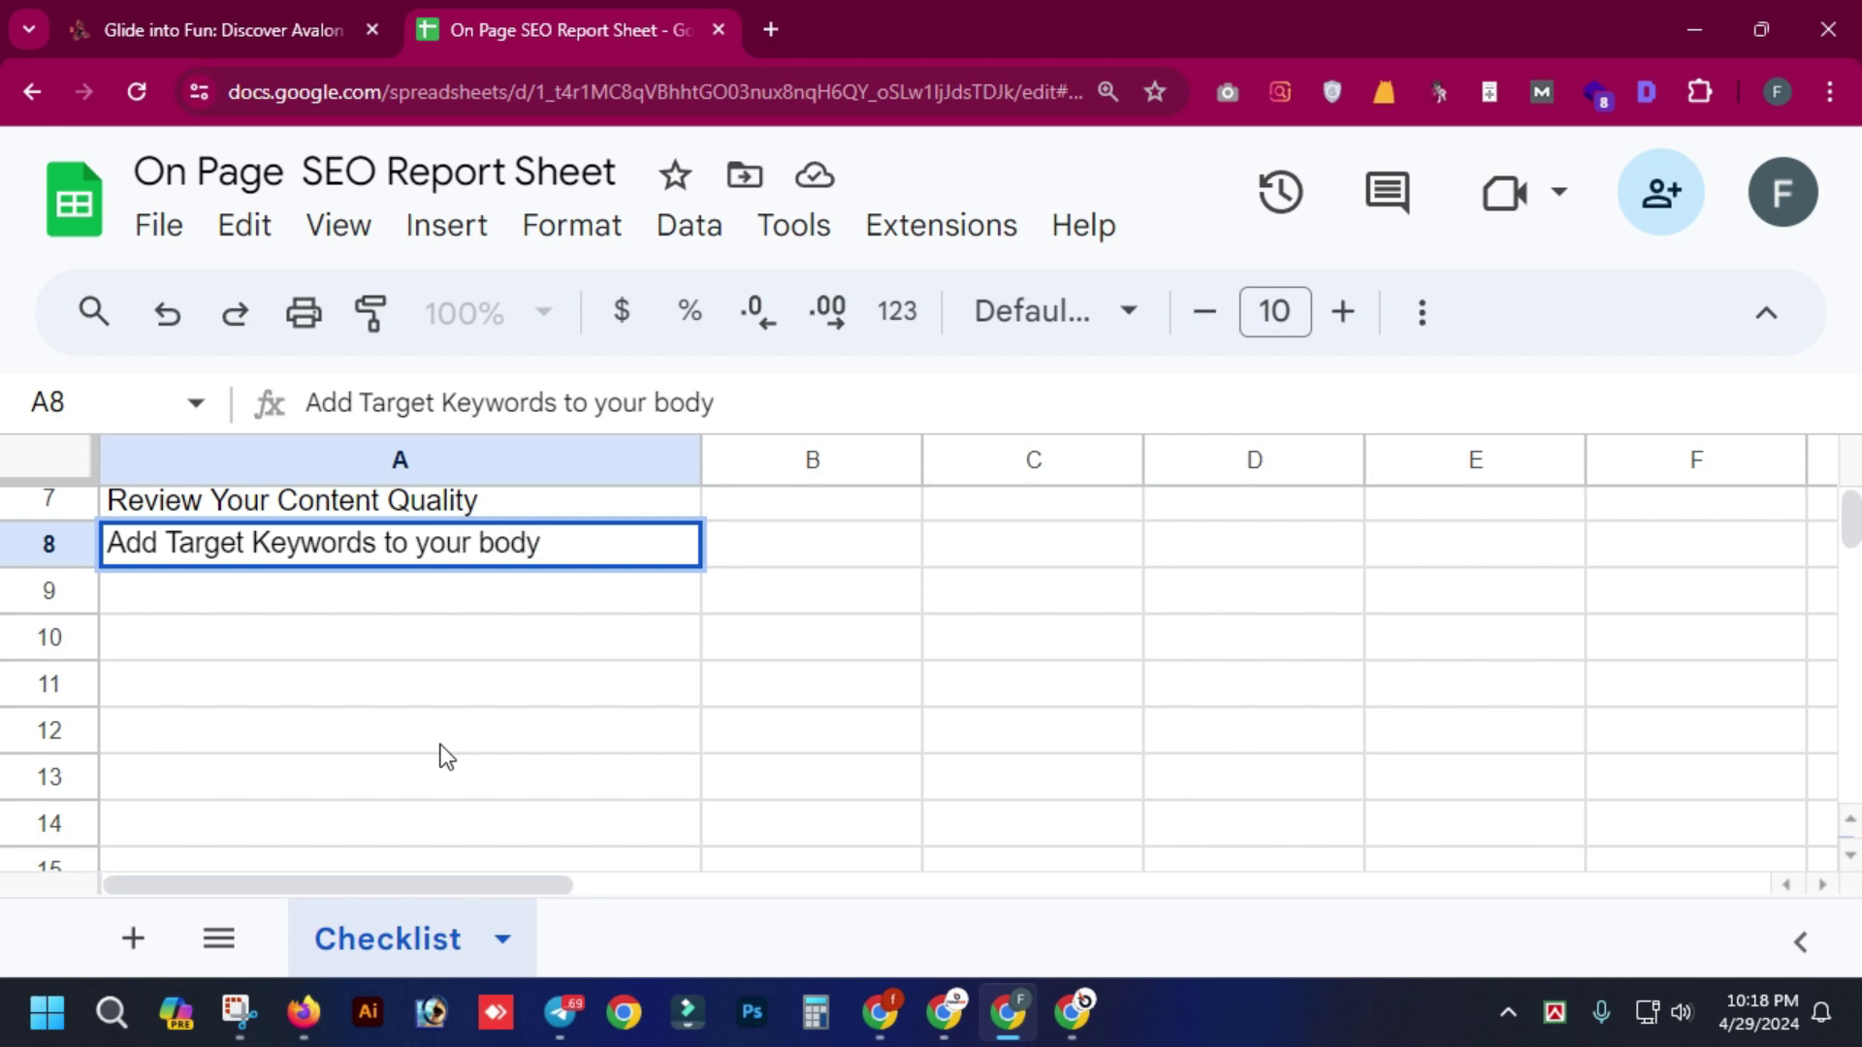
pyautogui.write('Content')
pyautogui.press('Return')
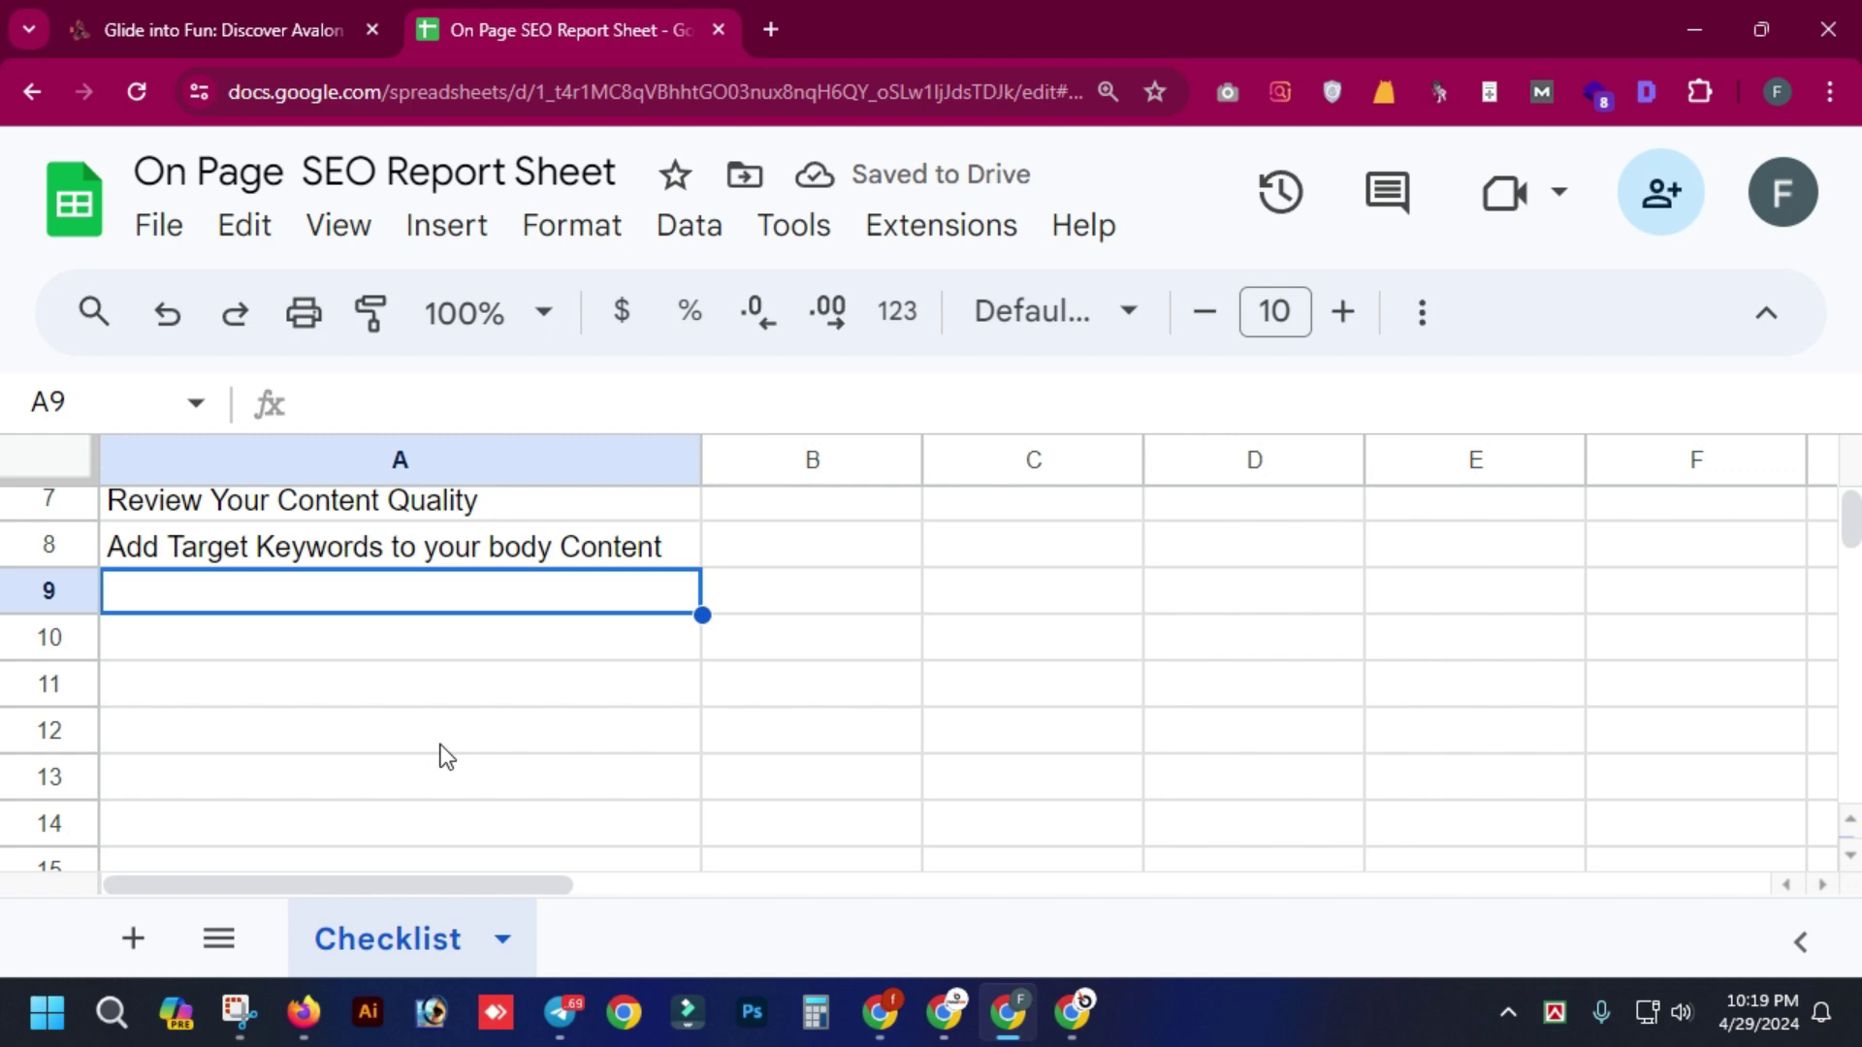
# - Enter the checklist item "Added Internal & External Links" in cell A9
pyautogui.write('Added ')
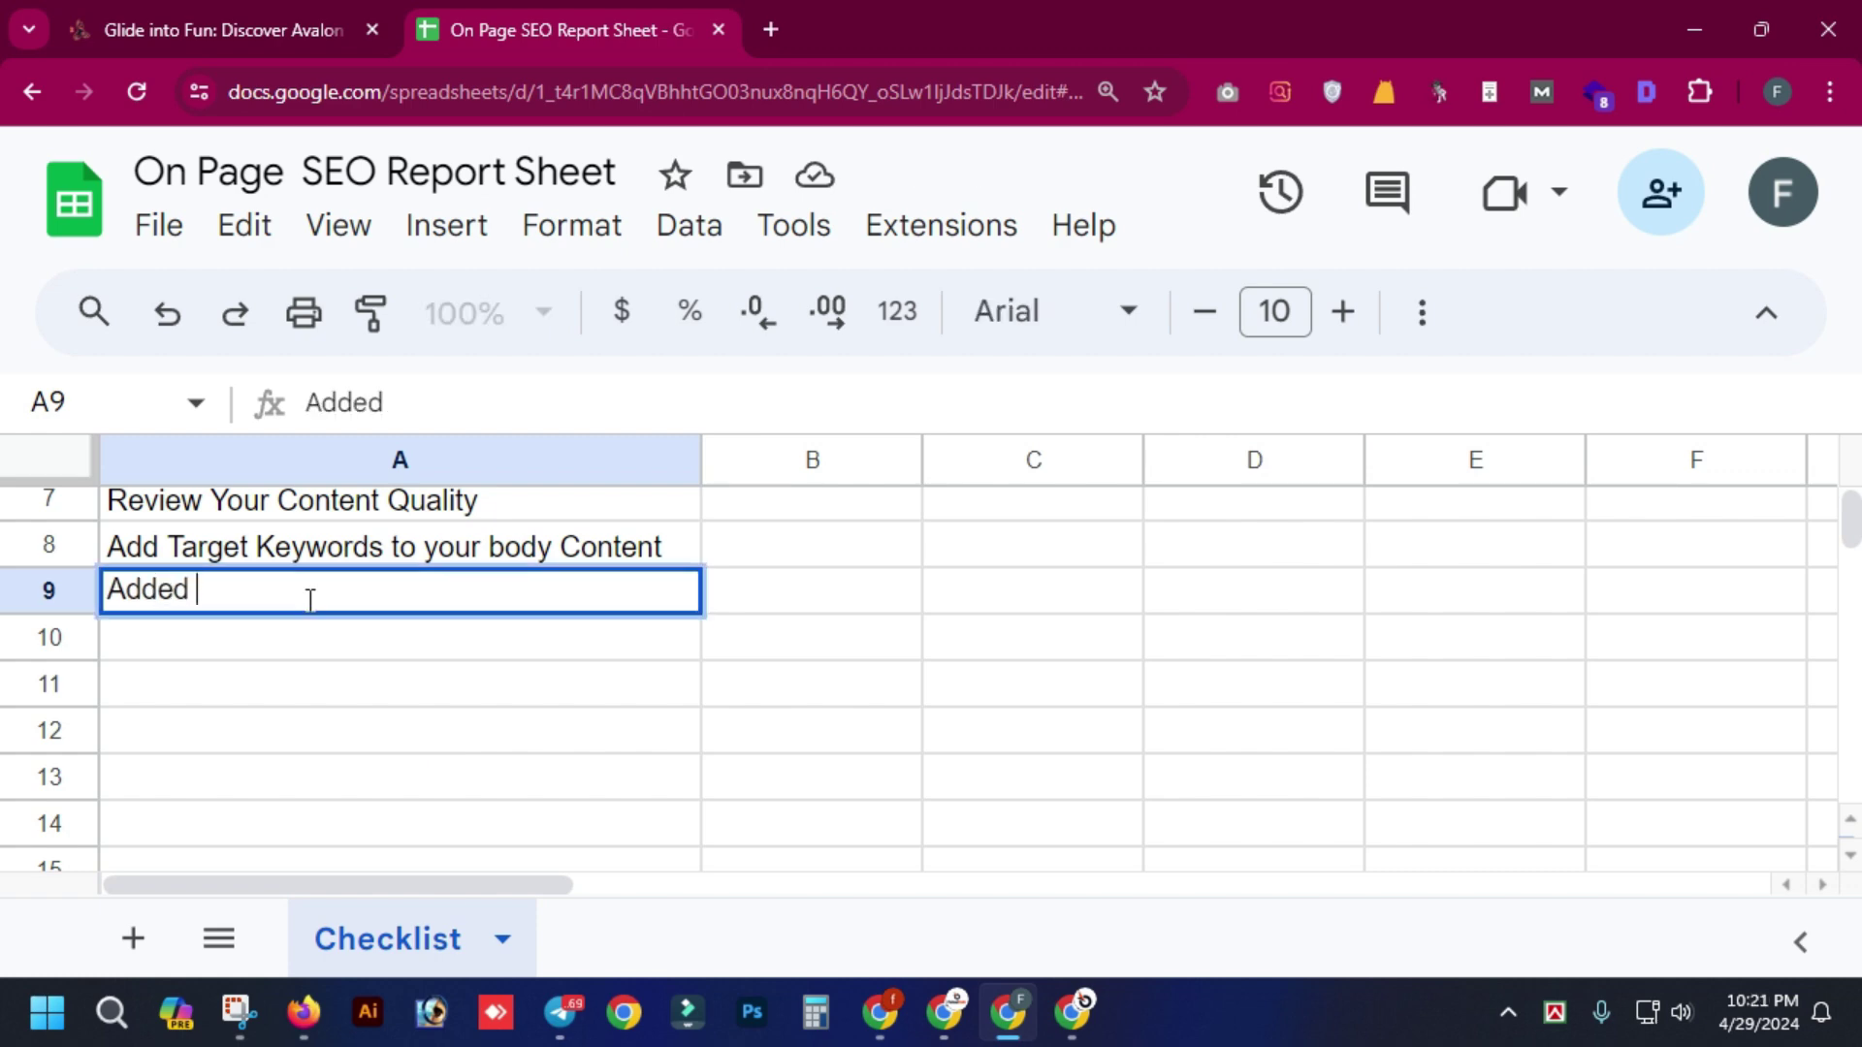
pyautogui.write('Internal ')
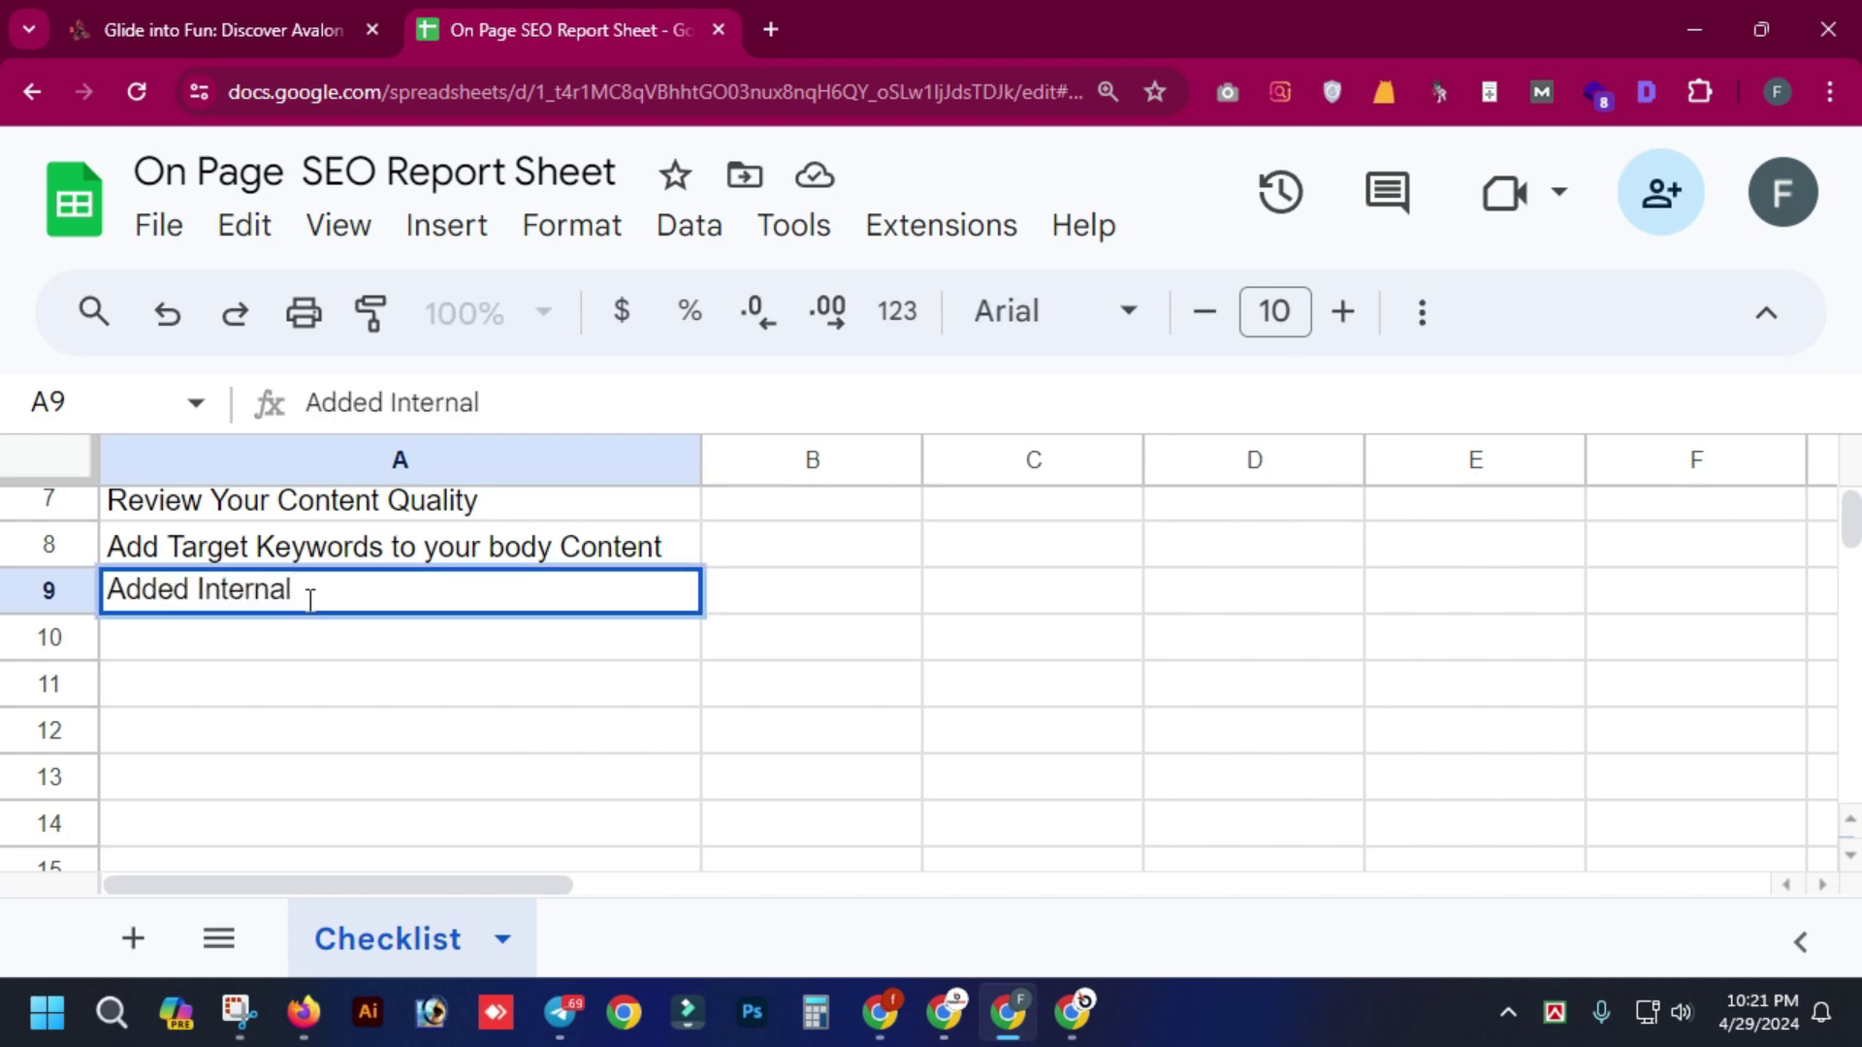
pyautogui.write('$')
pyautogui.press('BackSpace')
pyautogui.press('BackSpace')
pyautogui.write('& External Links')
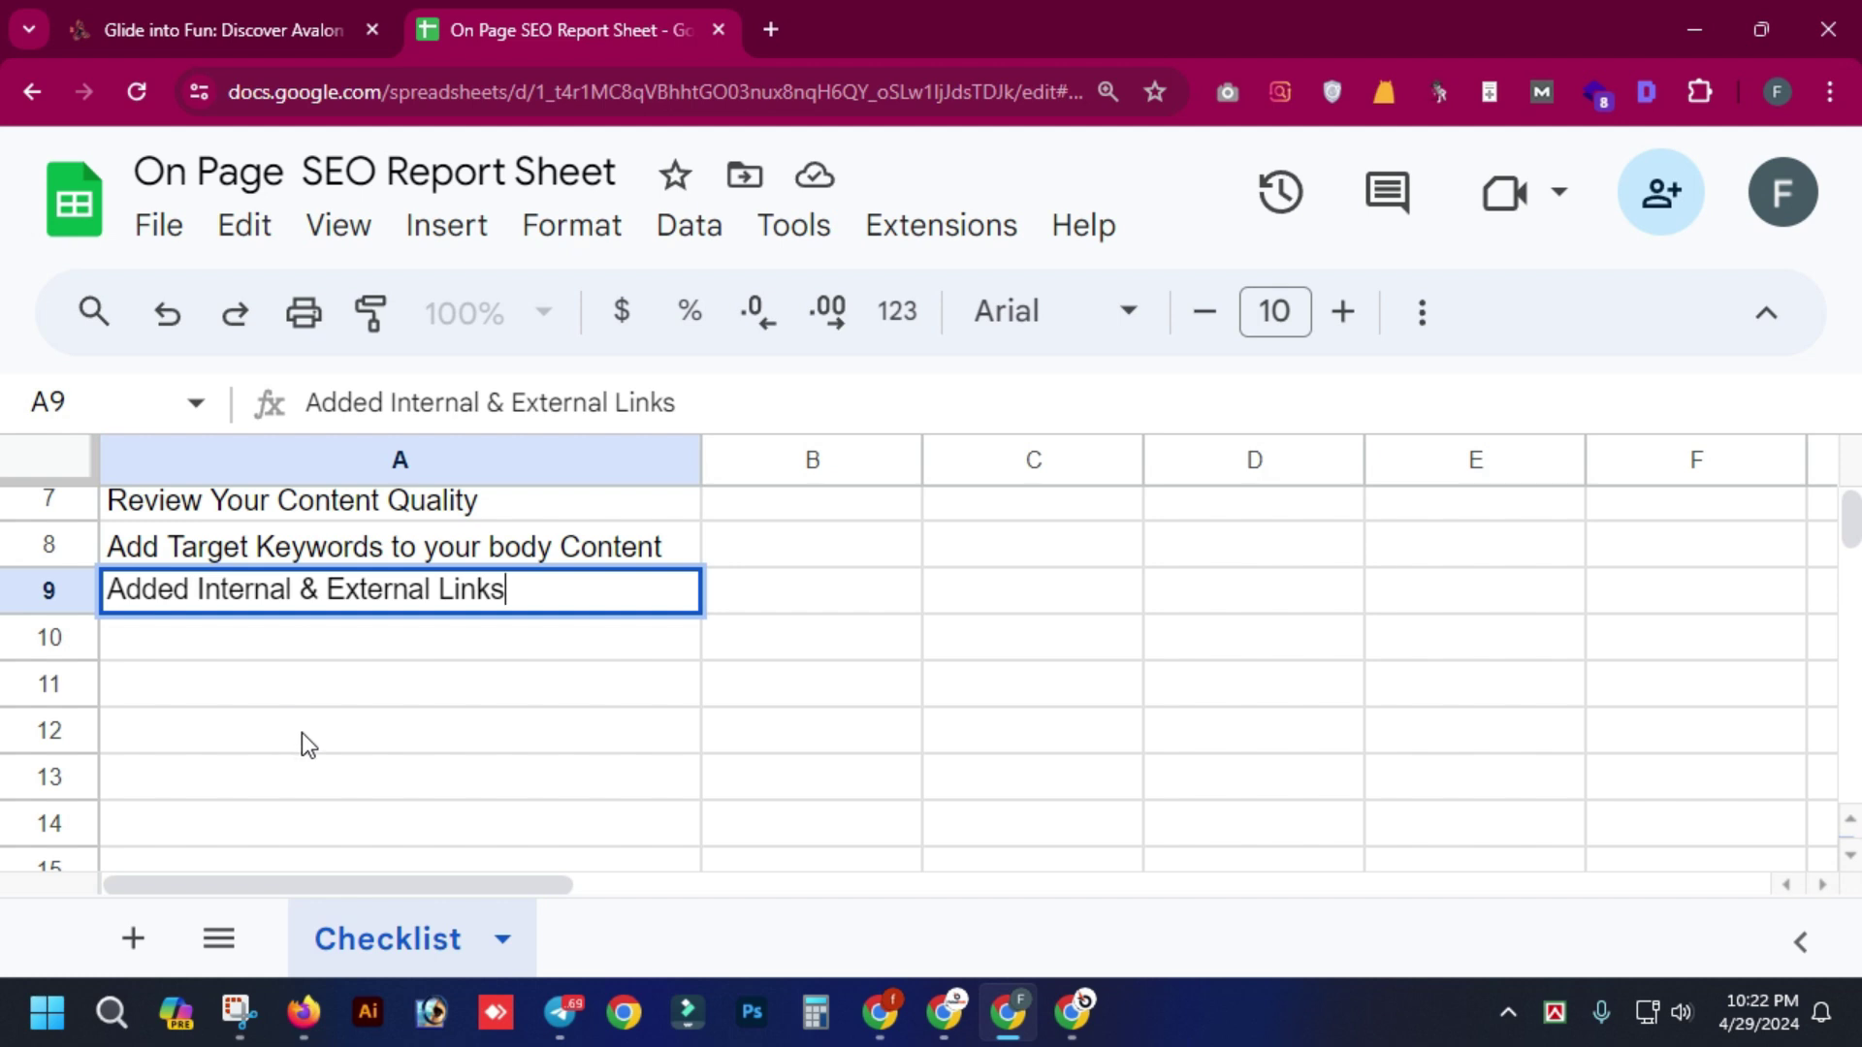
pyautogui.press('Return')
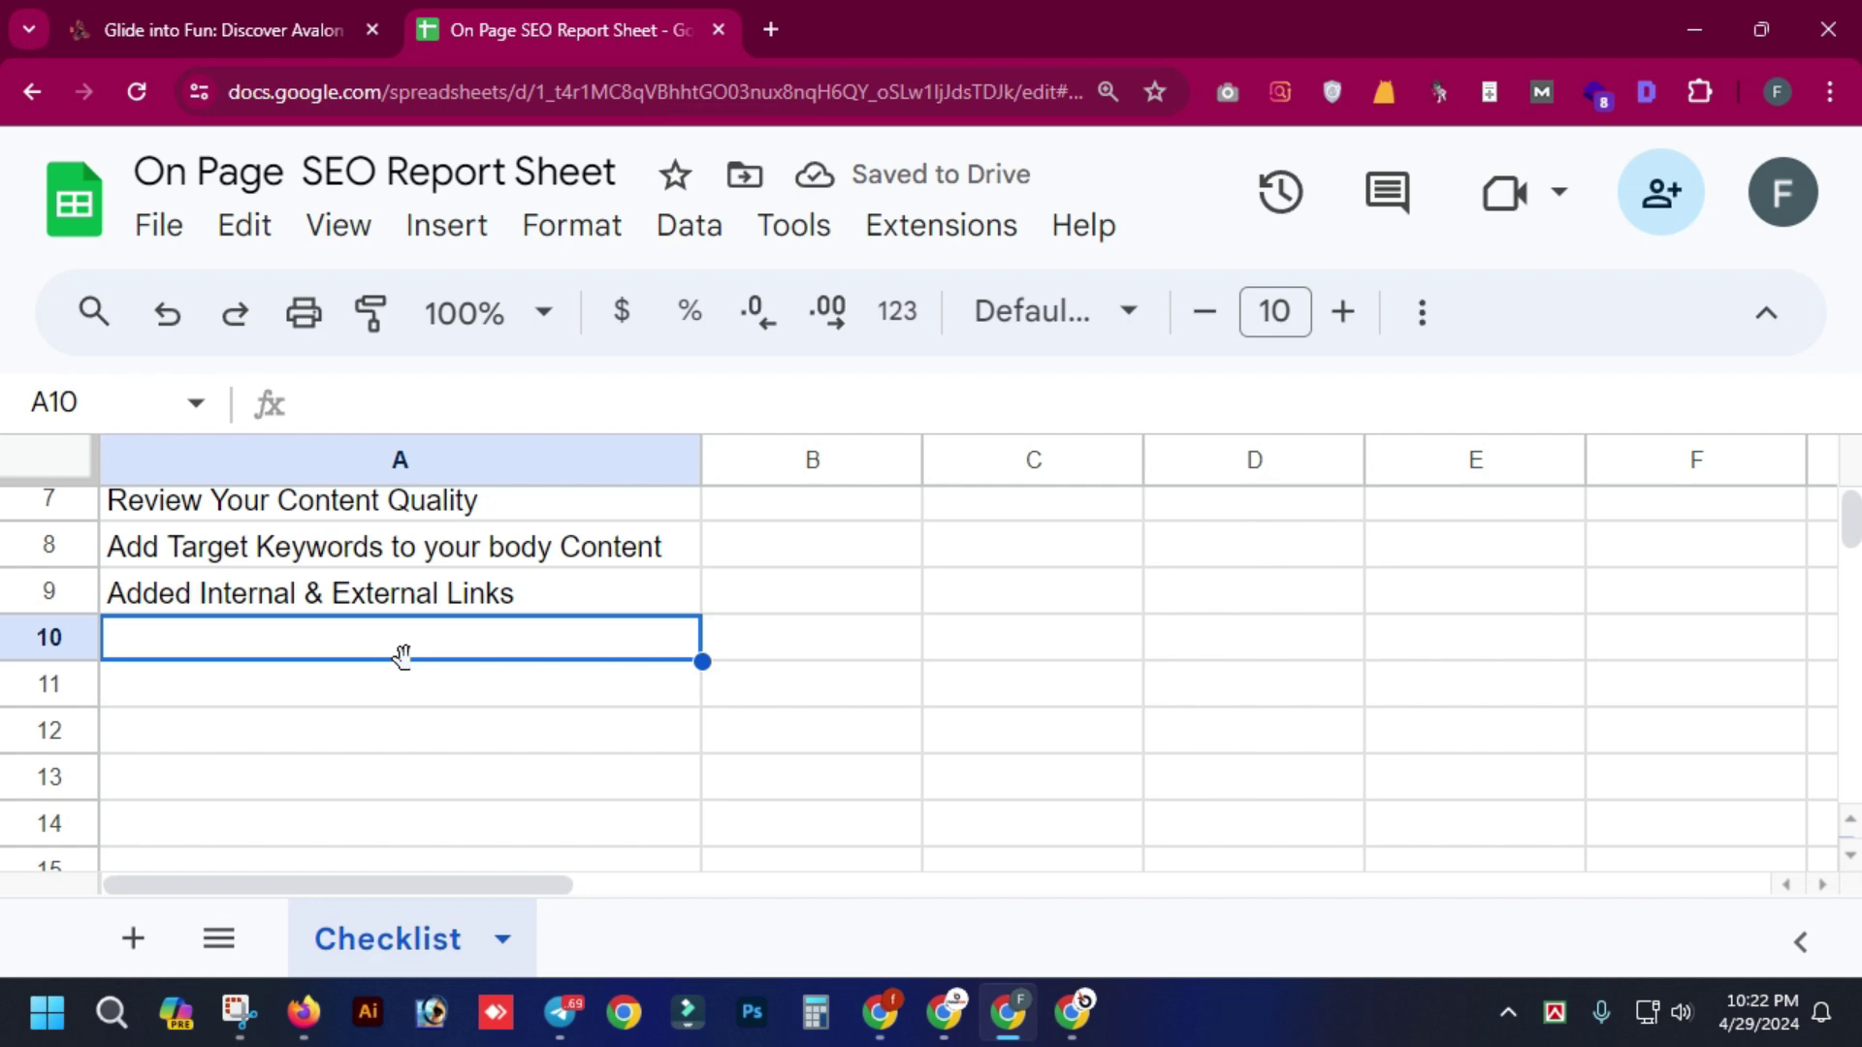
# - Enter "Apply Schema Markup" in cell A10 and "Add Image Alt Text" in cell A11
pyautogui.write('Apply Sch')
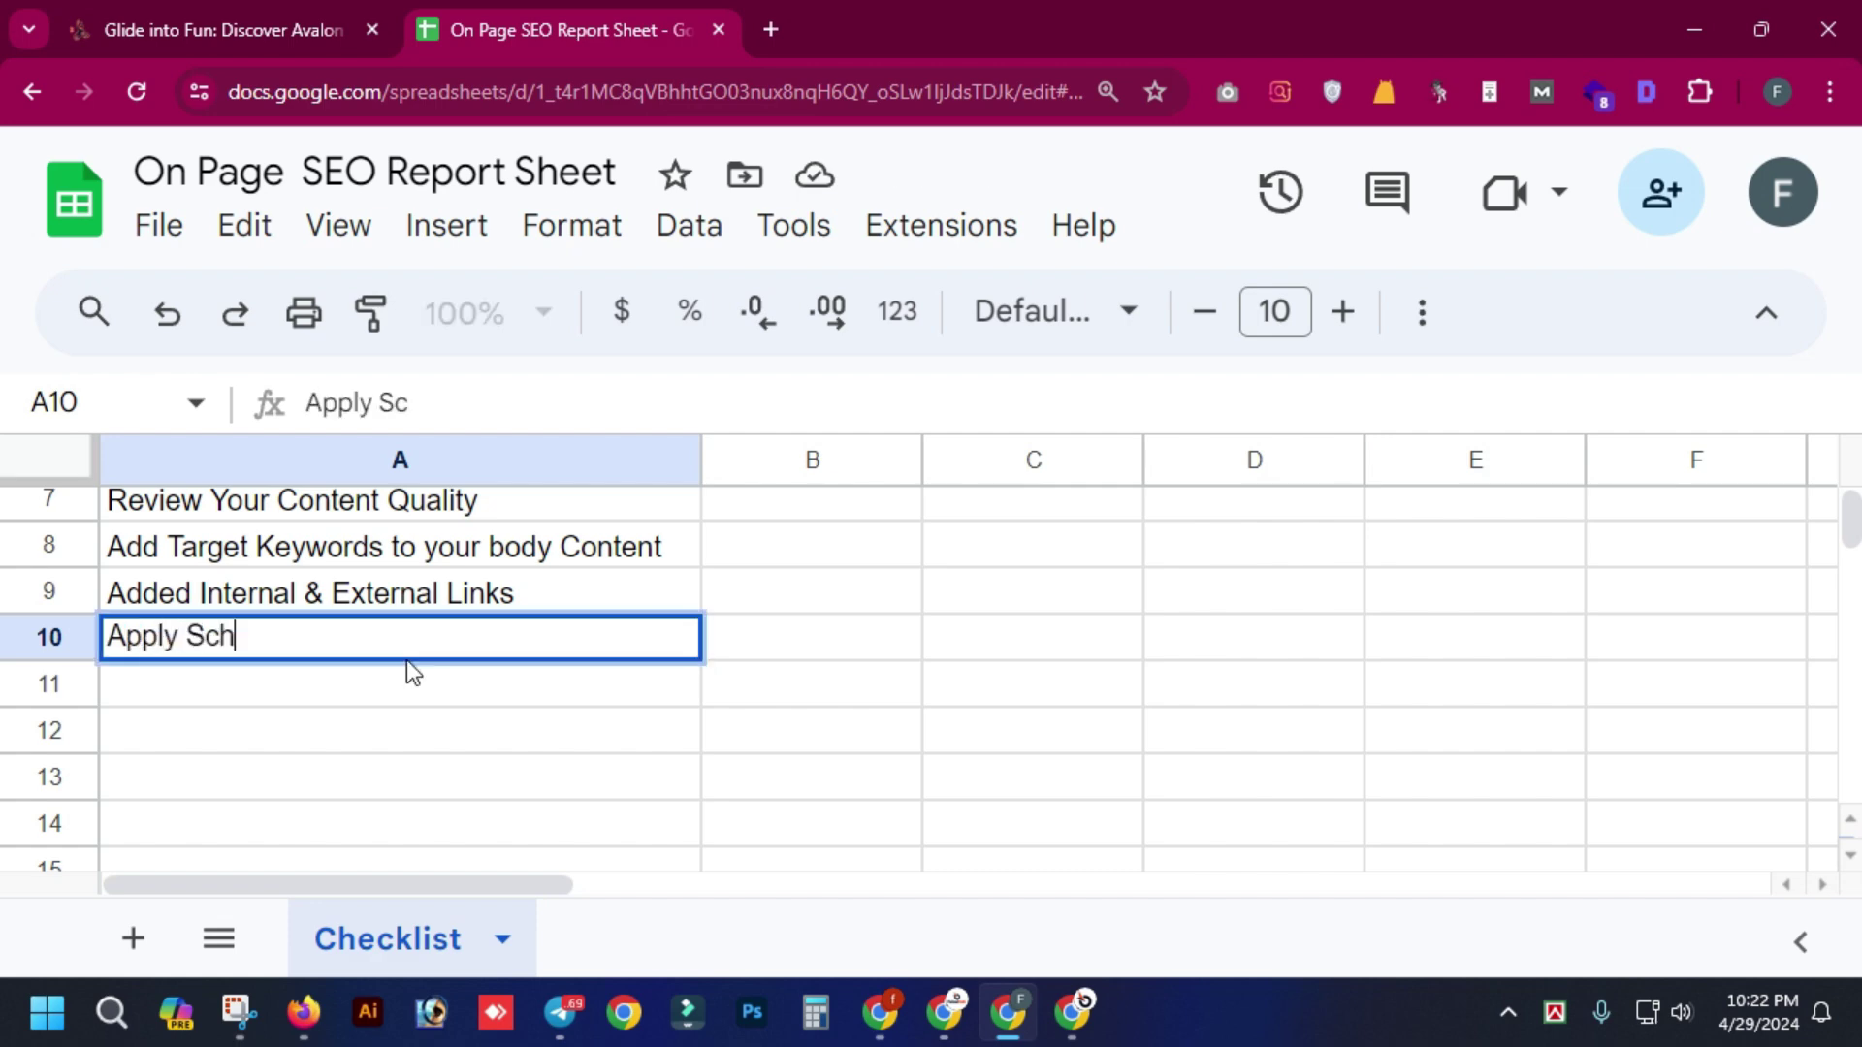
pyautogui.write('ema Markup')
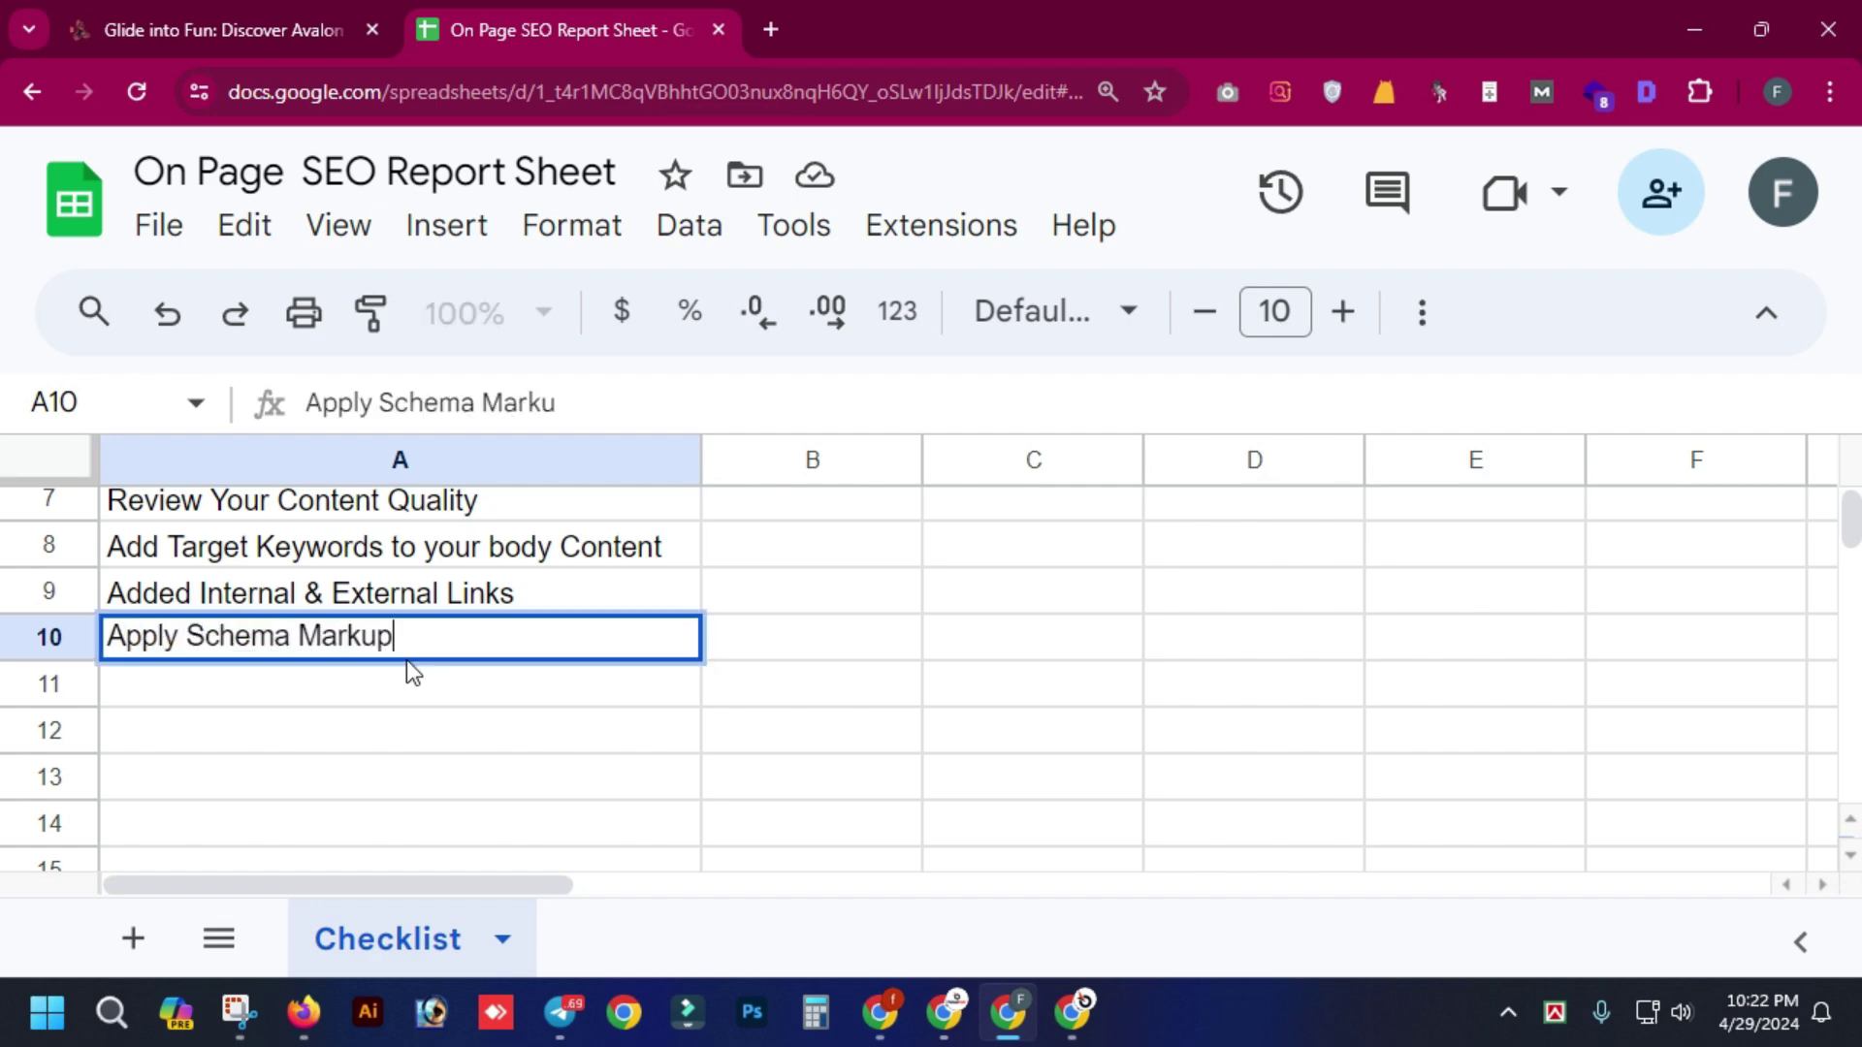
pyautogui.press('Return')
pyautogui.write('Add I')
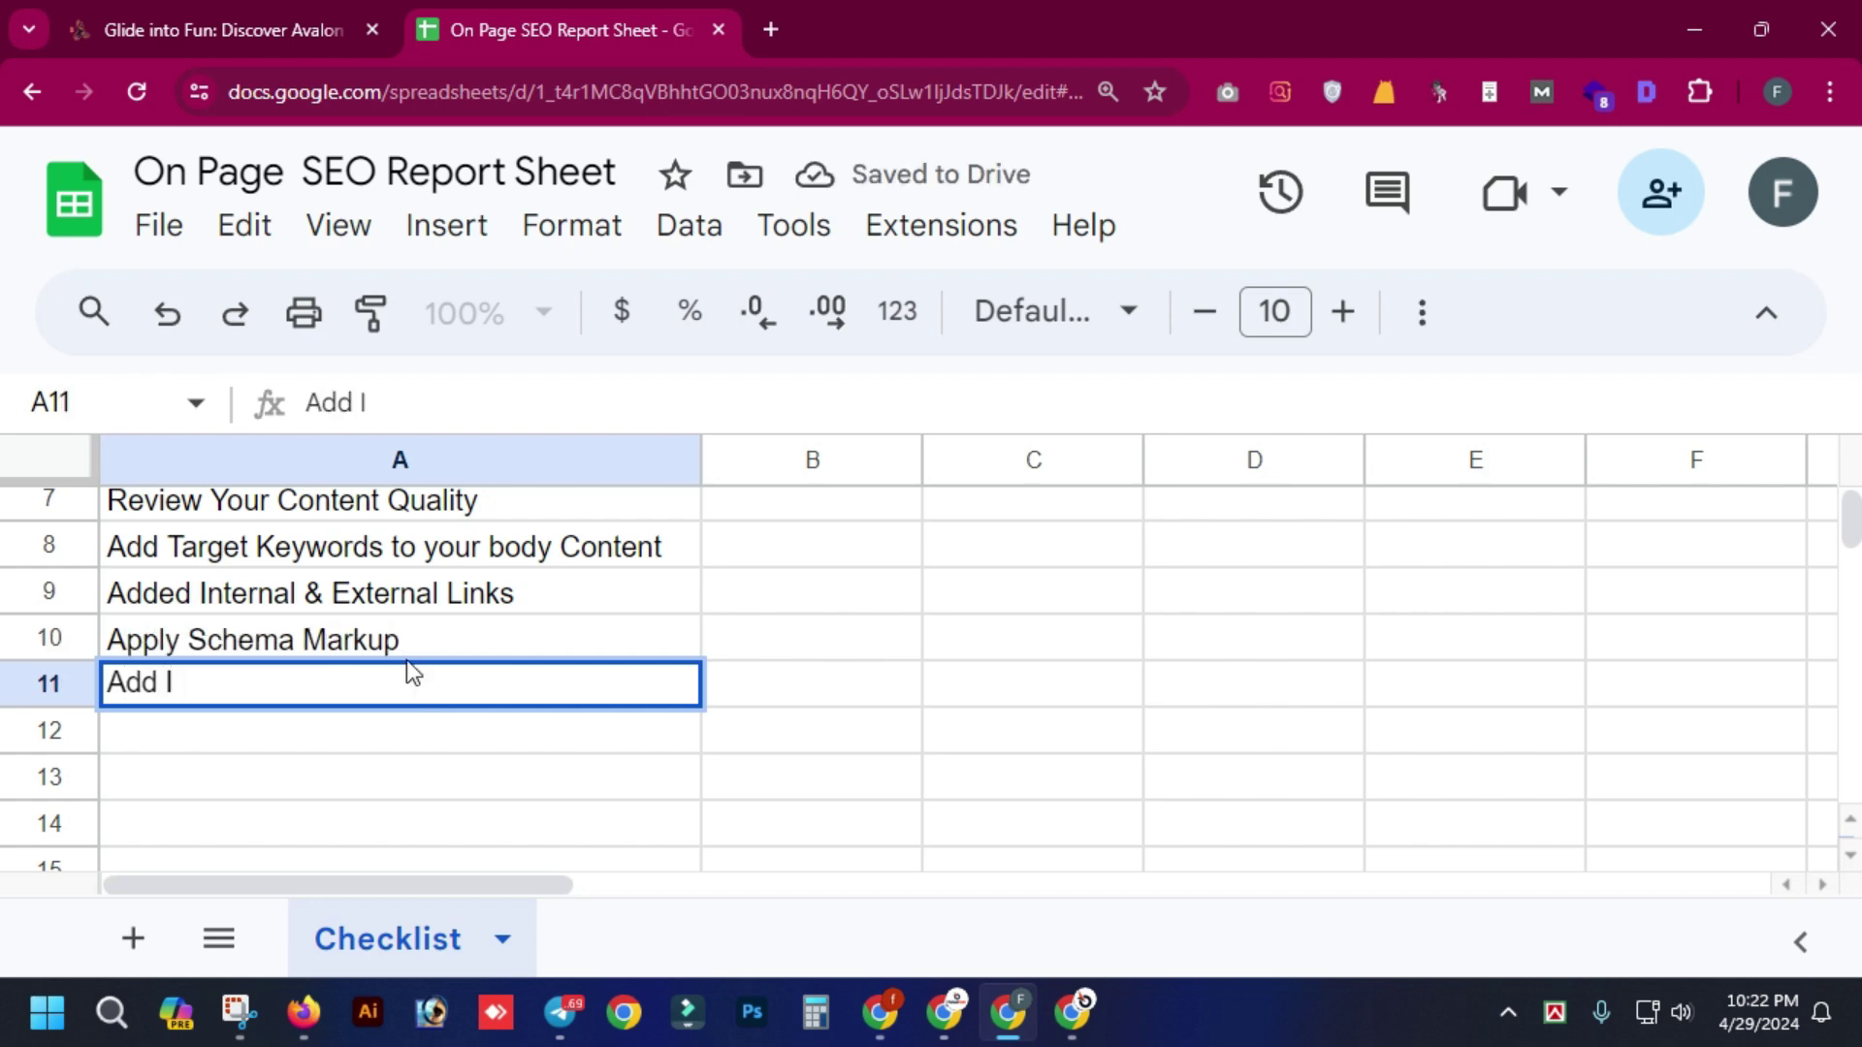
pyautogui.write('mage Alt Text')
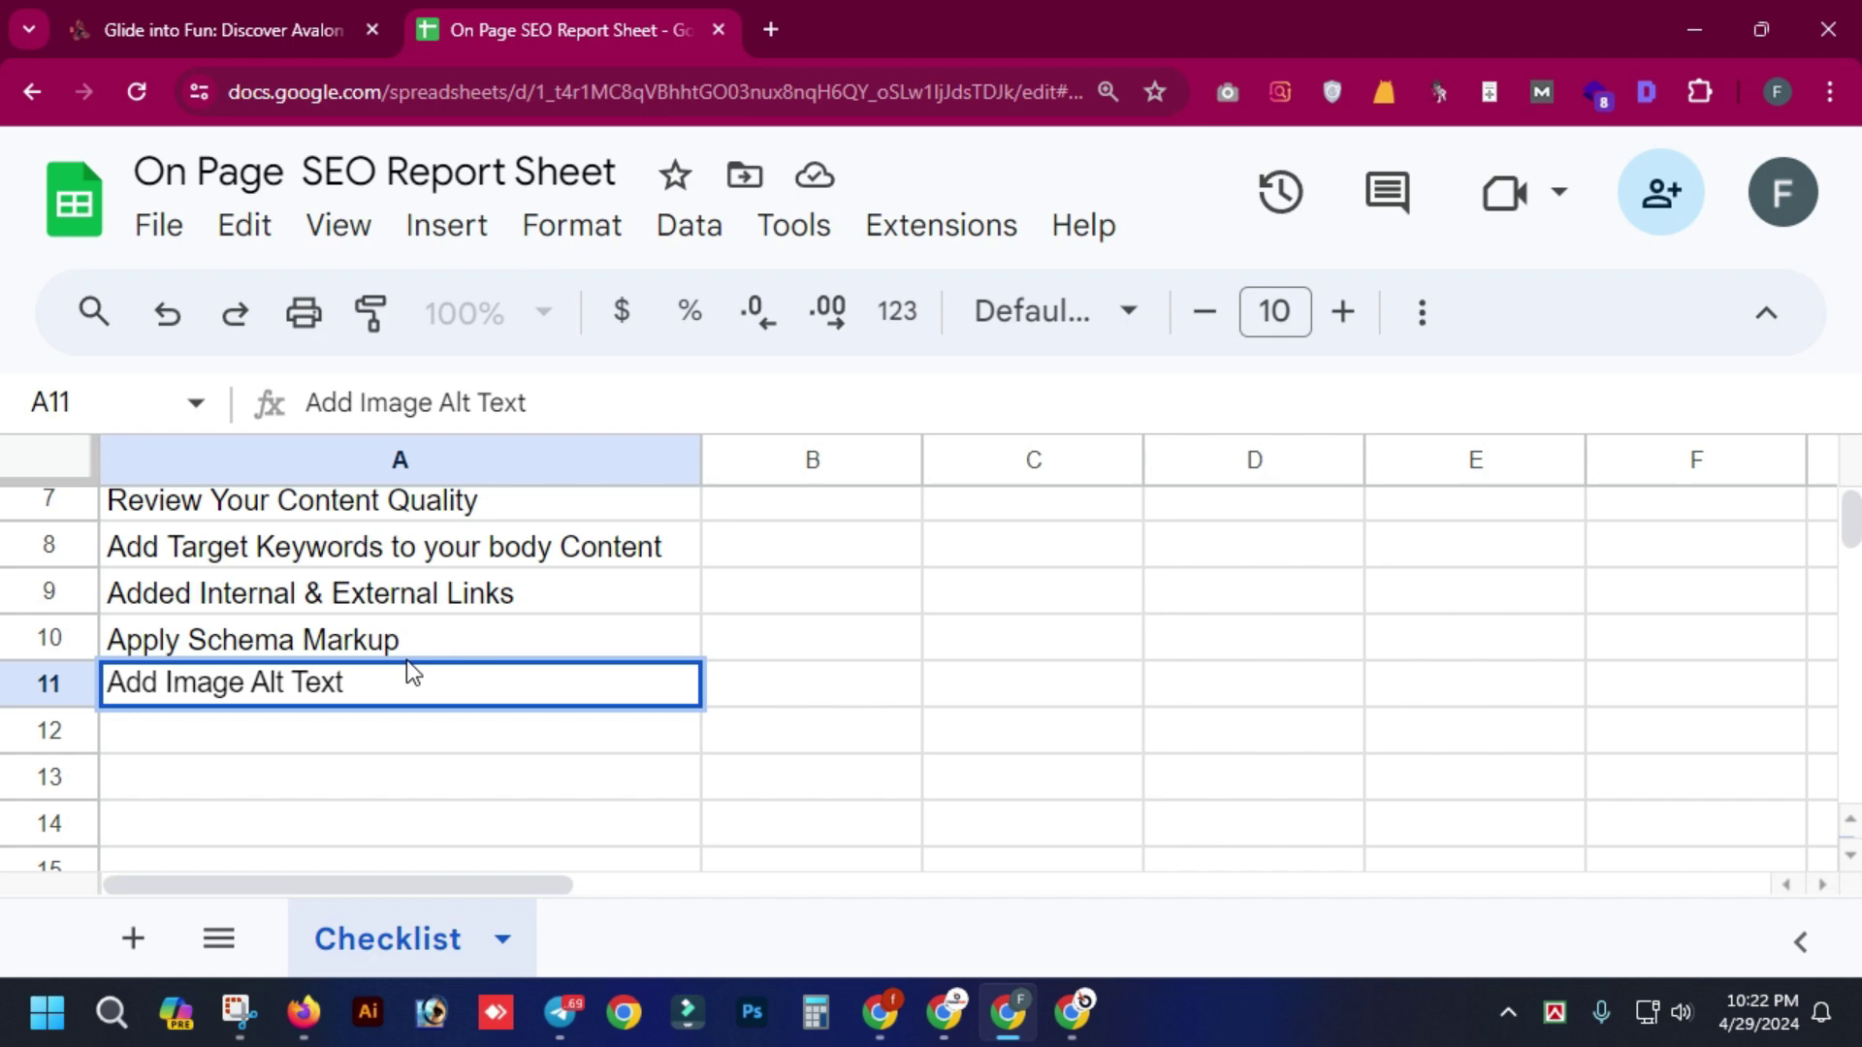
pyautogui.press('Return')
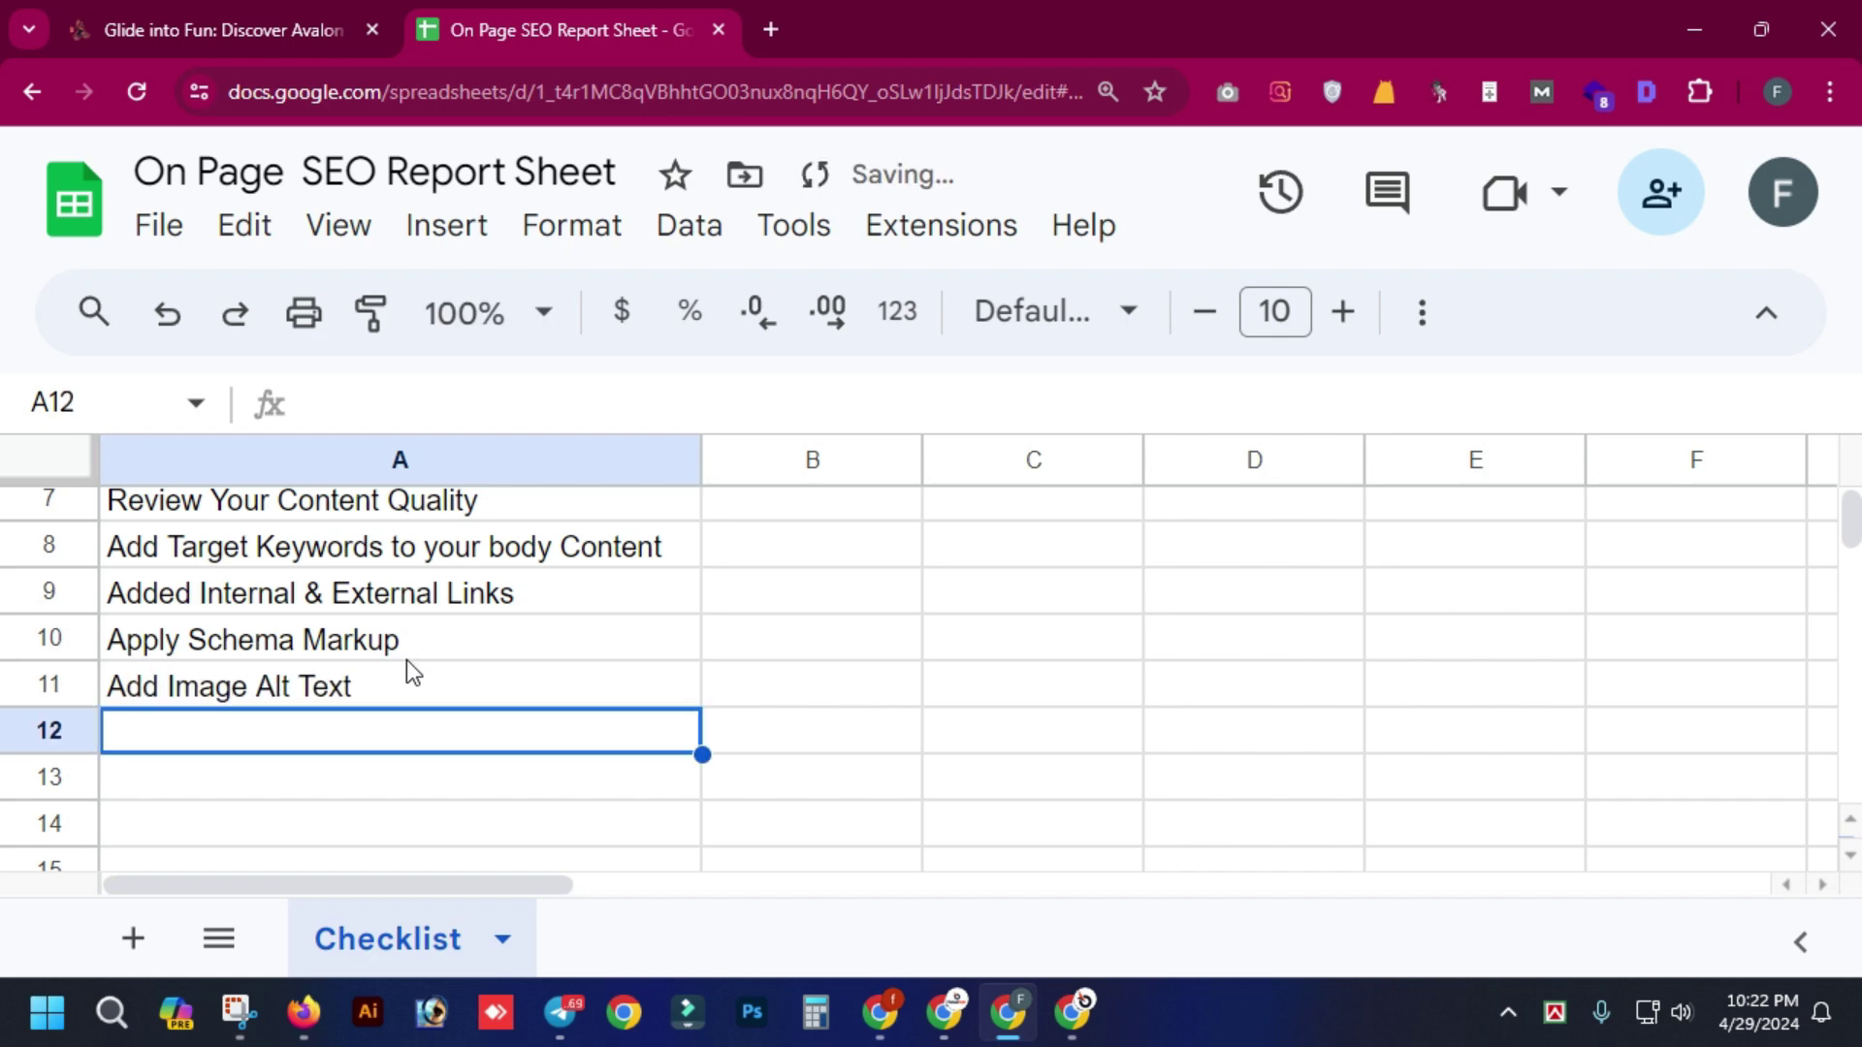
# - Enter the checklist item "Optimized Heading Tag" in cell A12
pyautogui.write('Op')
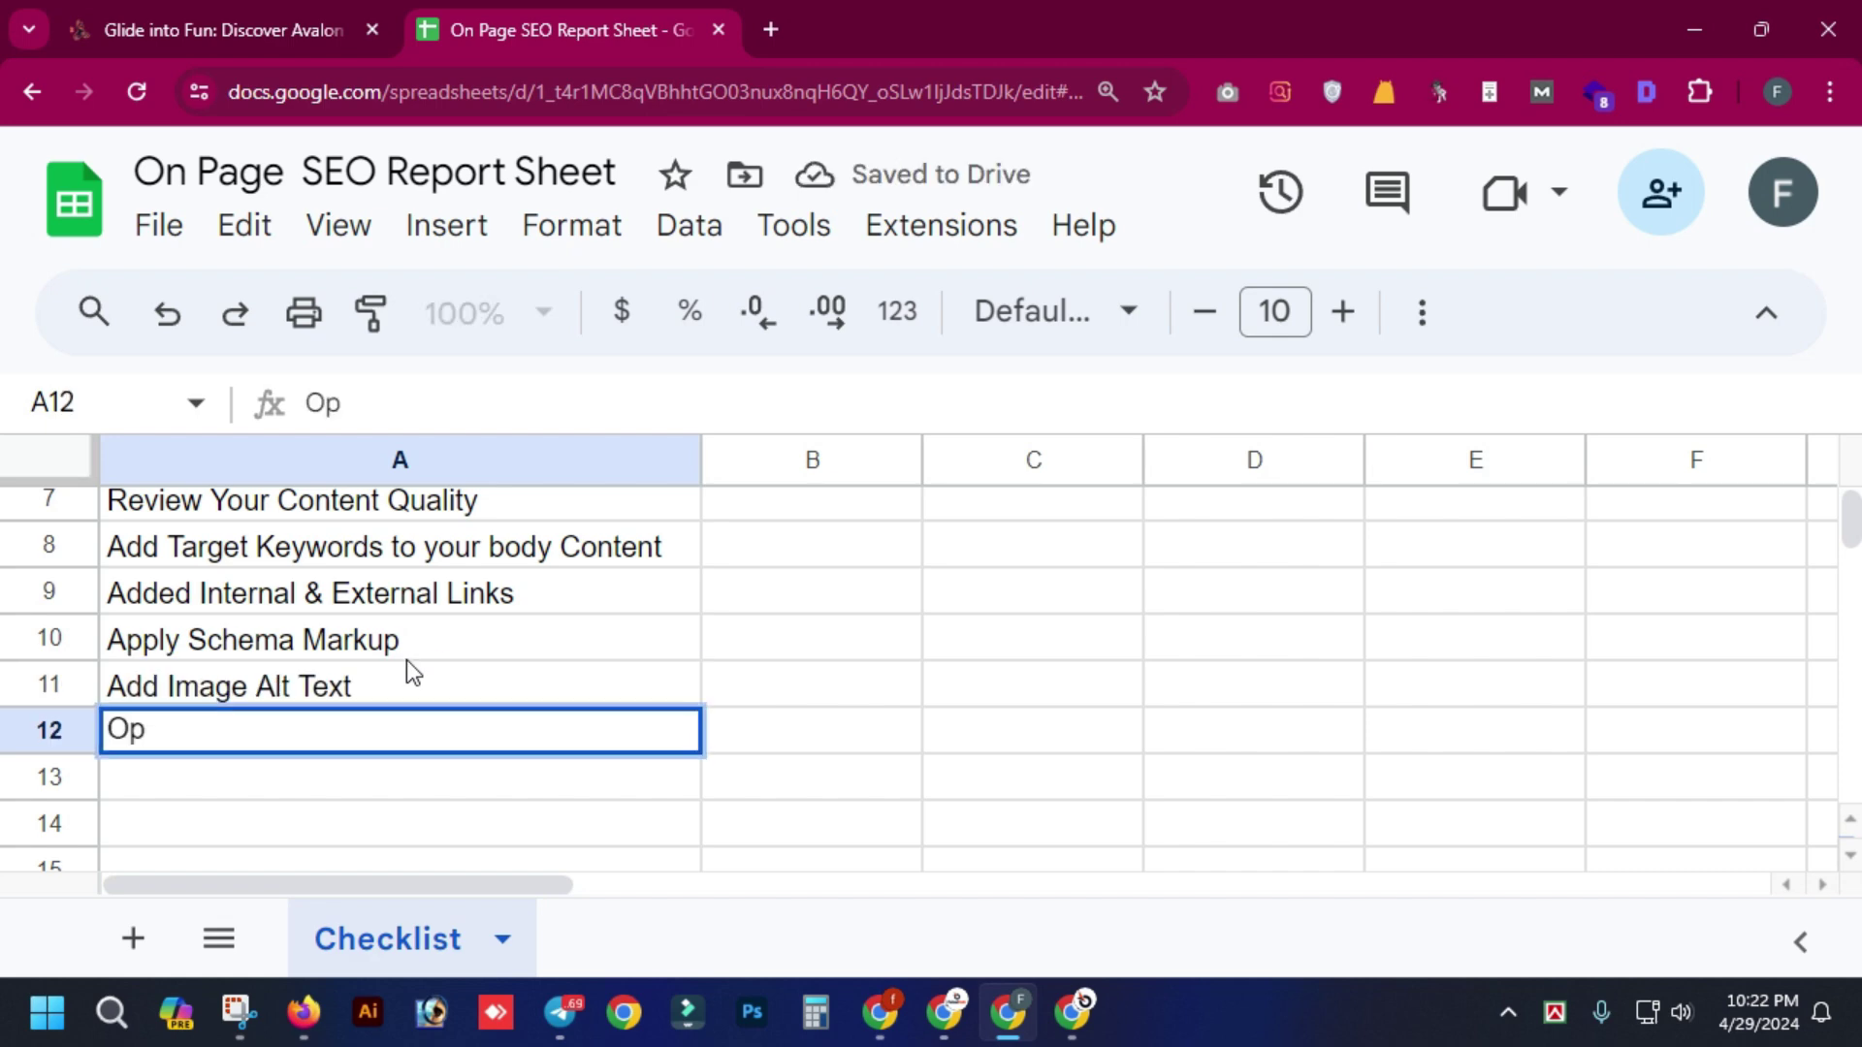
pyautogui.write('timiz')
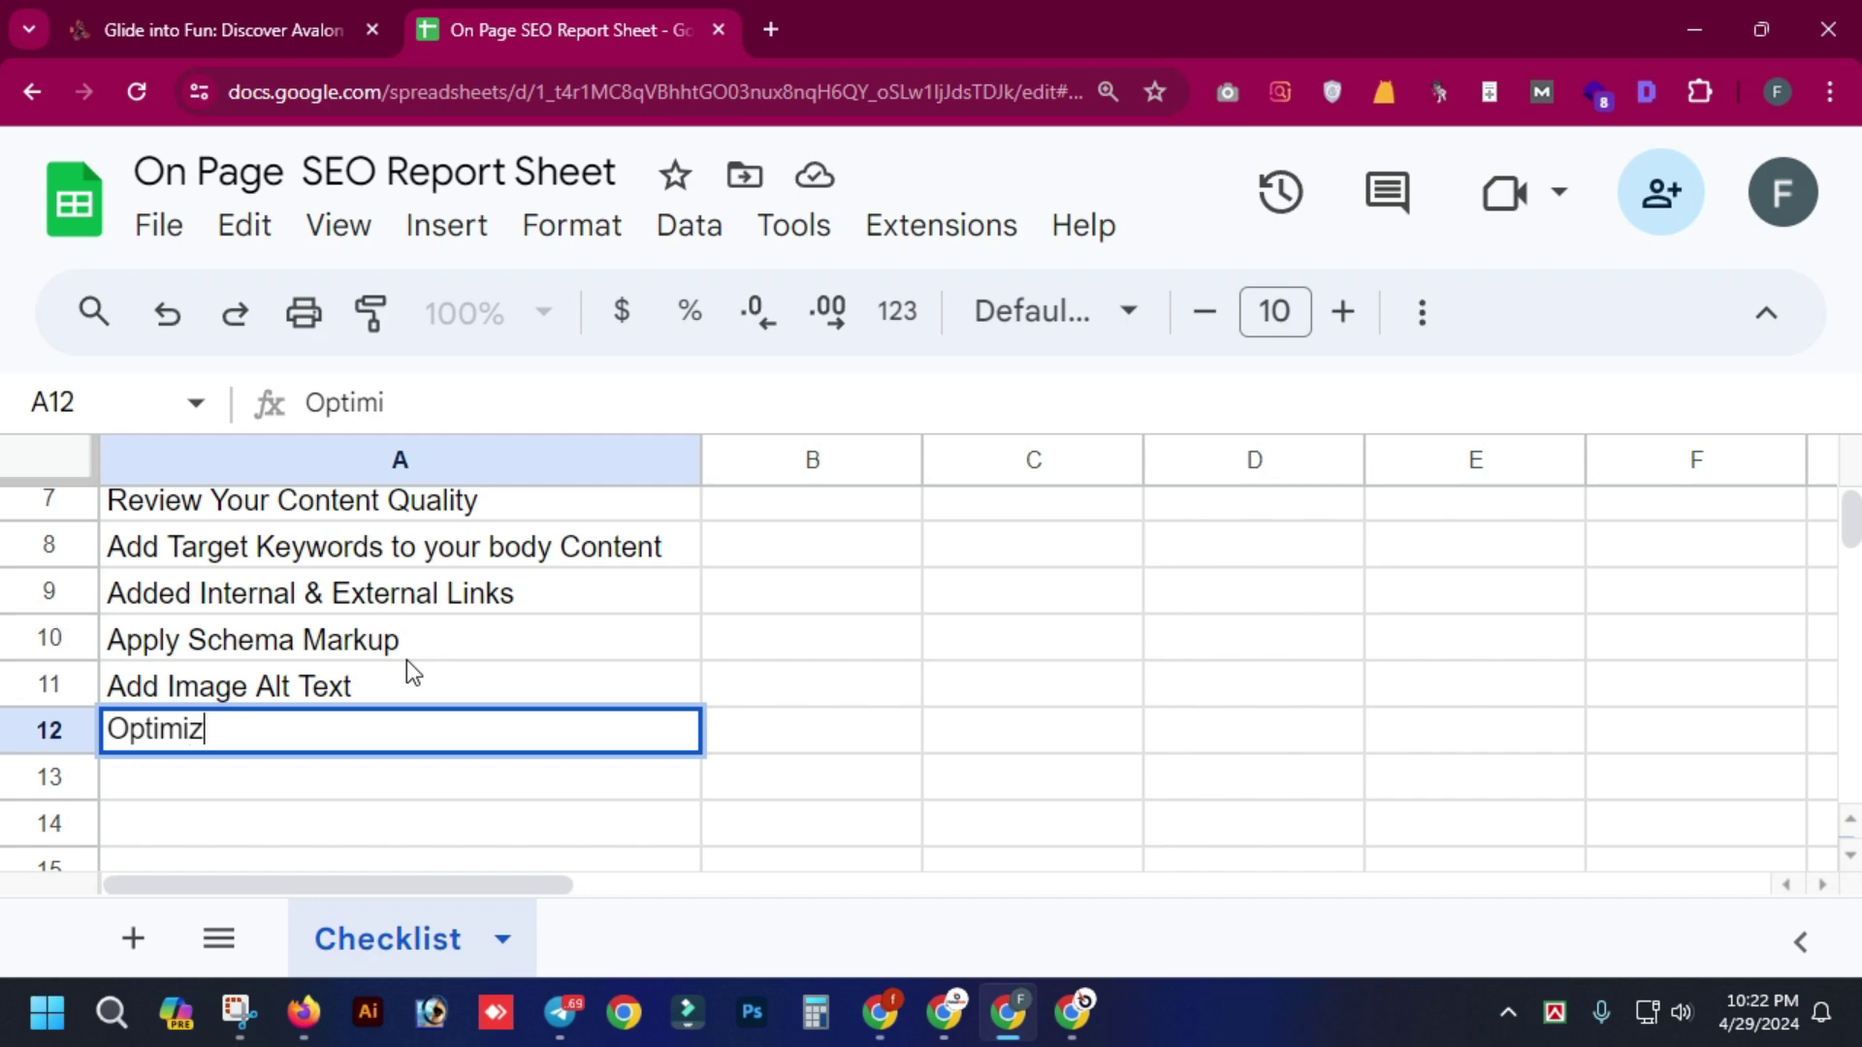
pyautogui.write('ed Heading ')
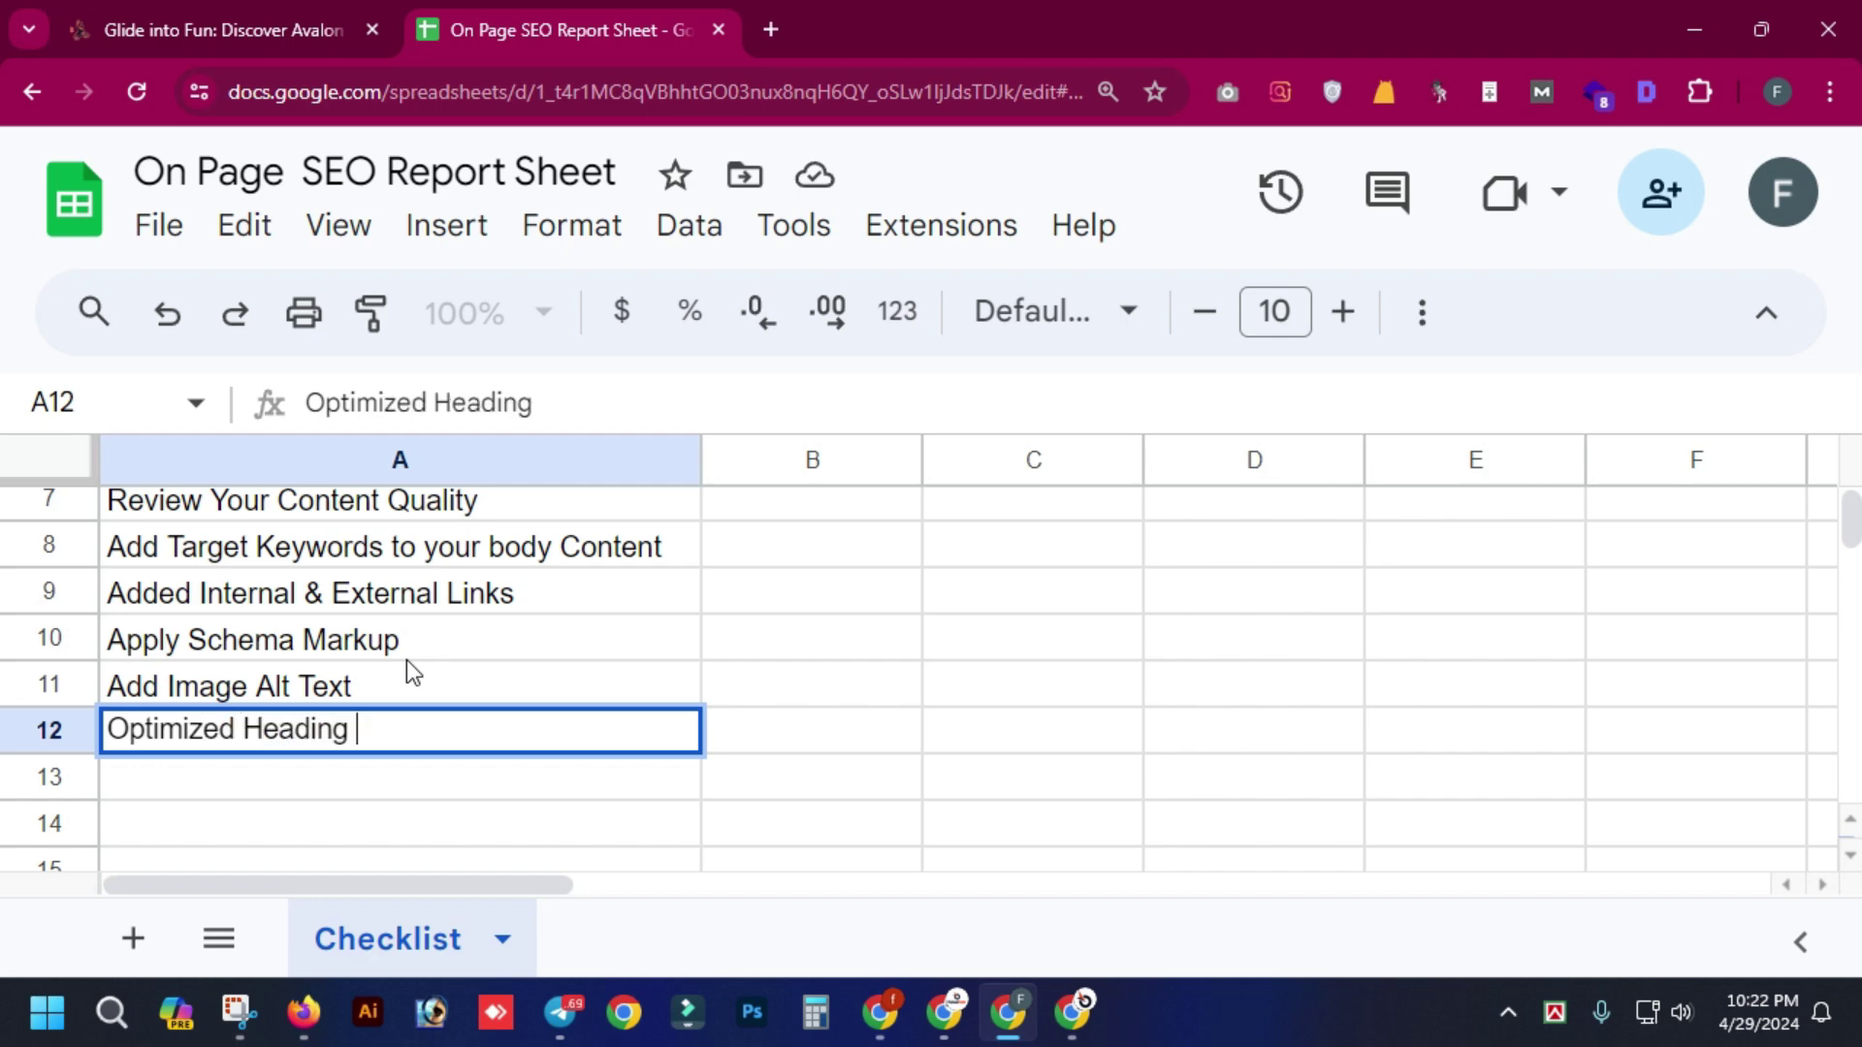
pyautogui.write('Tag')
pyautogui.click(946, 690)
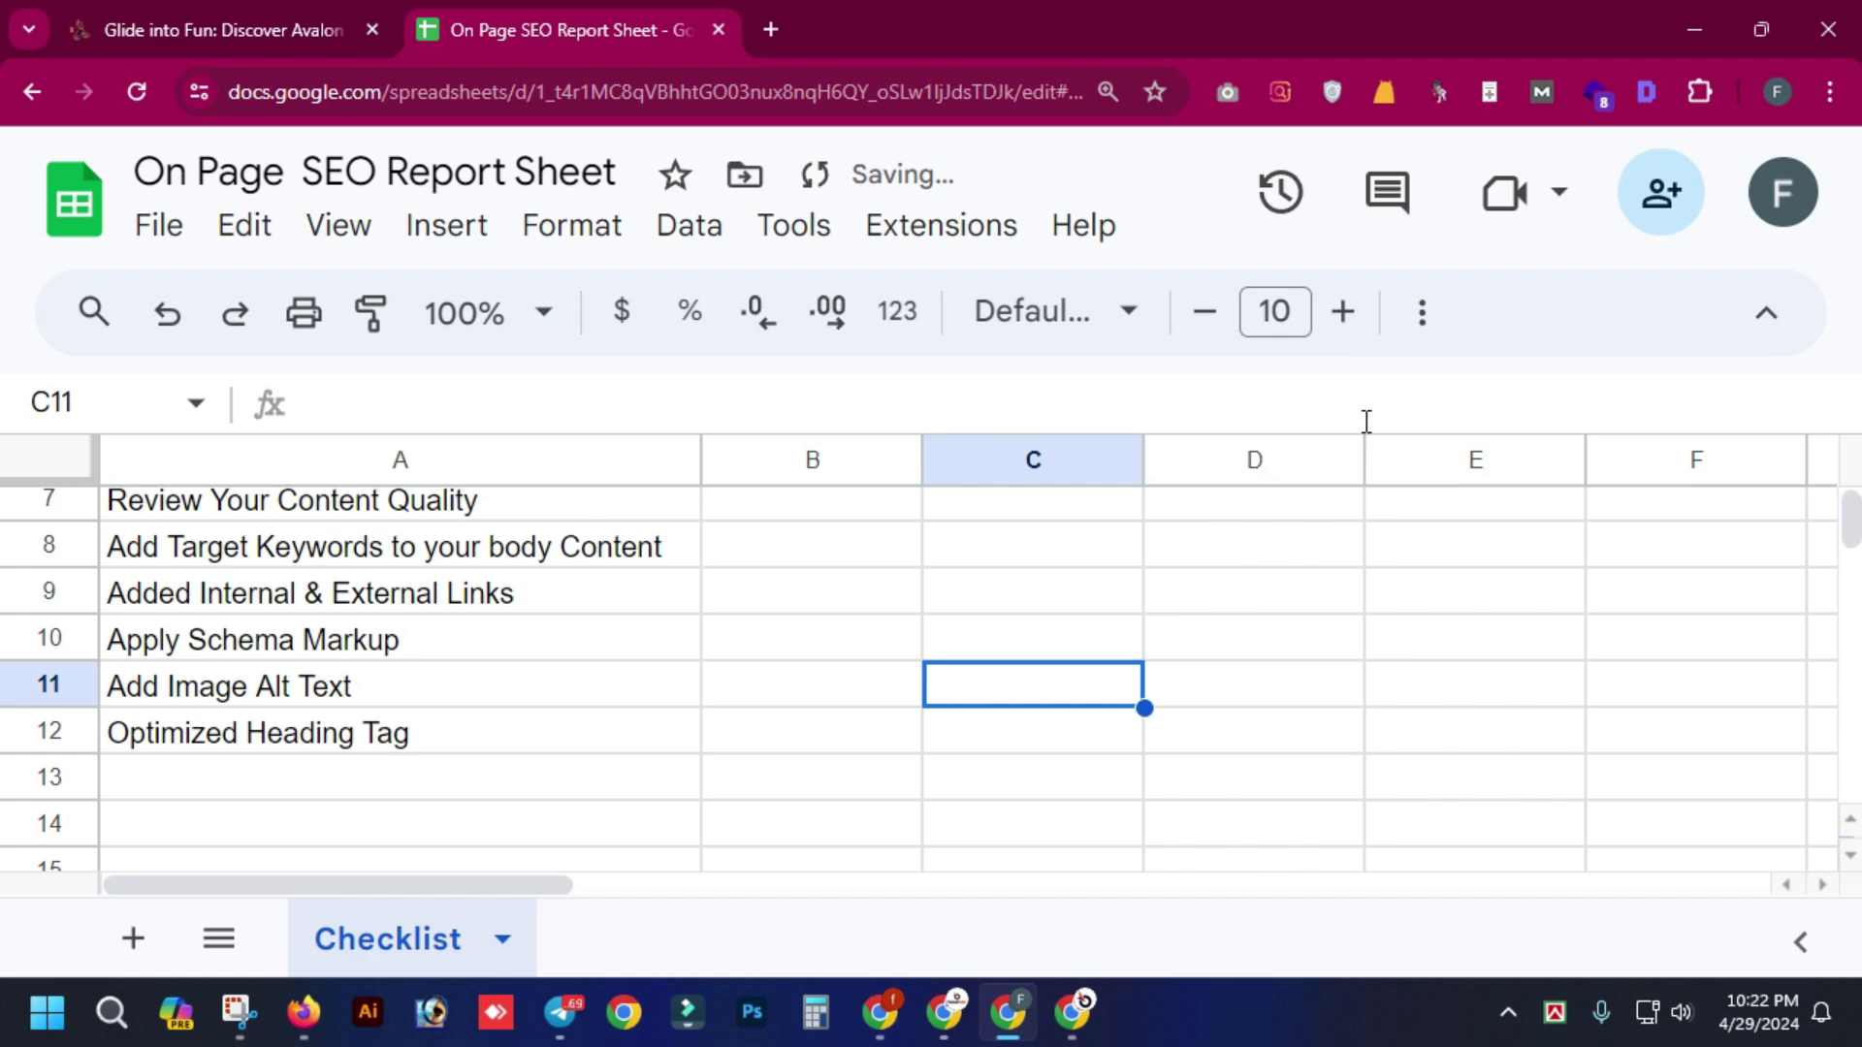
# - Reduce the browser zoom to 100% to show the whole checklist, dismissing the tip about hiding columns
pyautogui.hotkey('ctrl', '-')
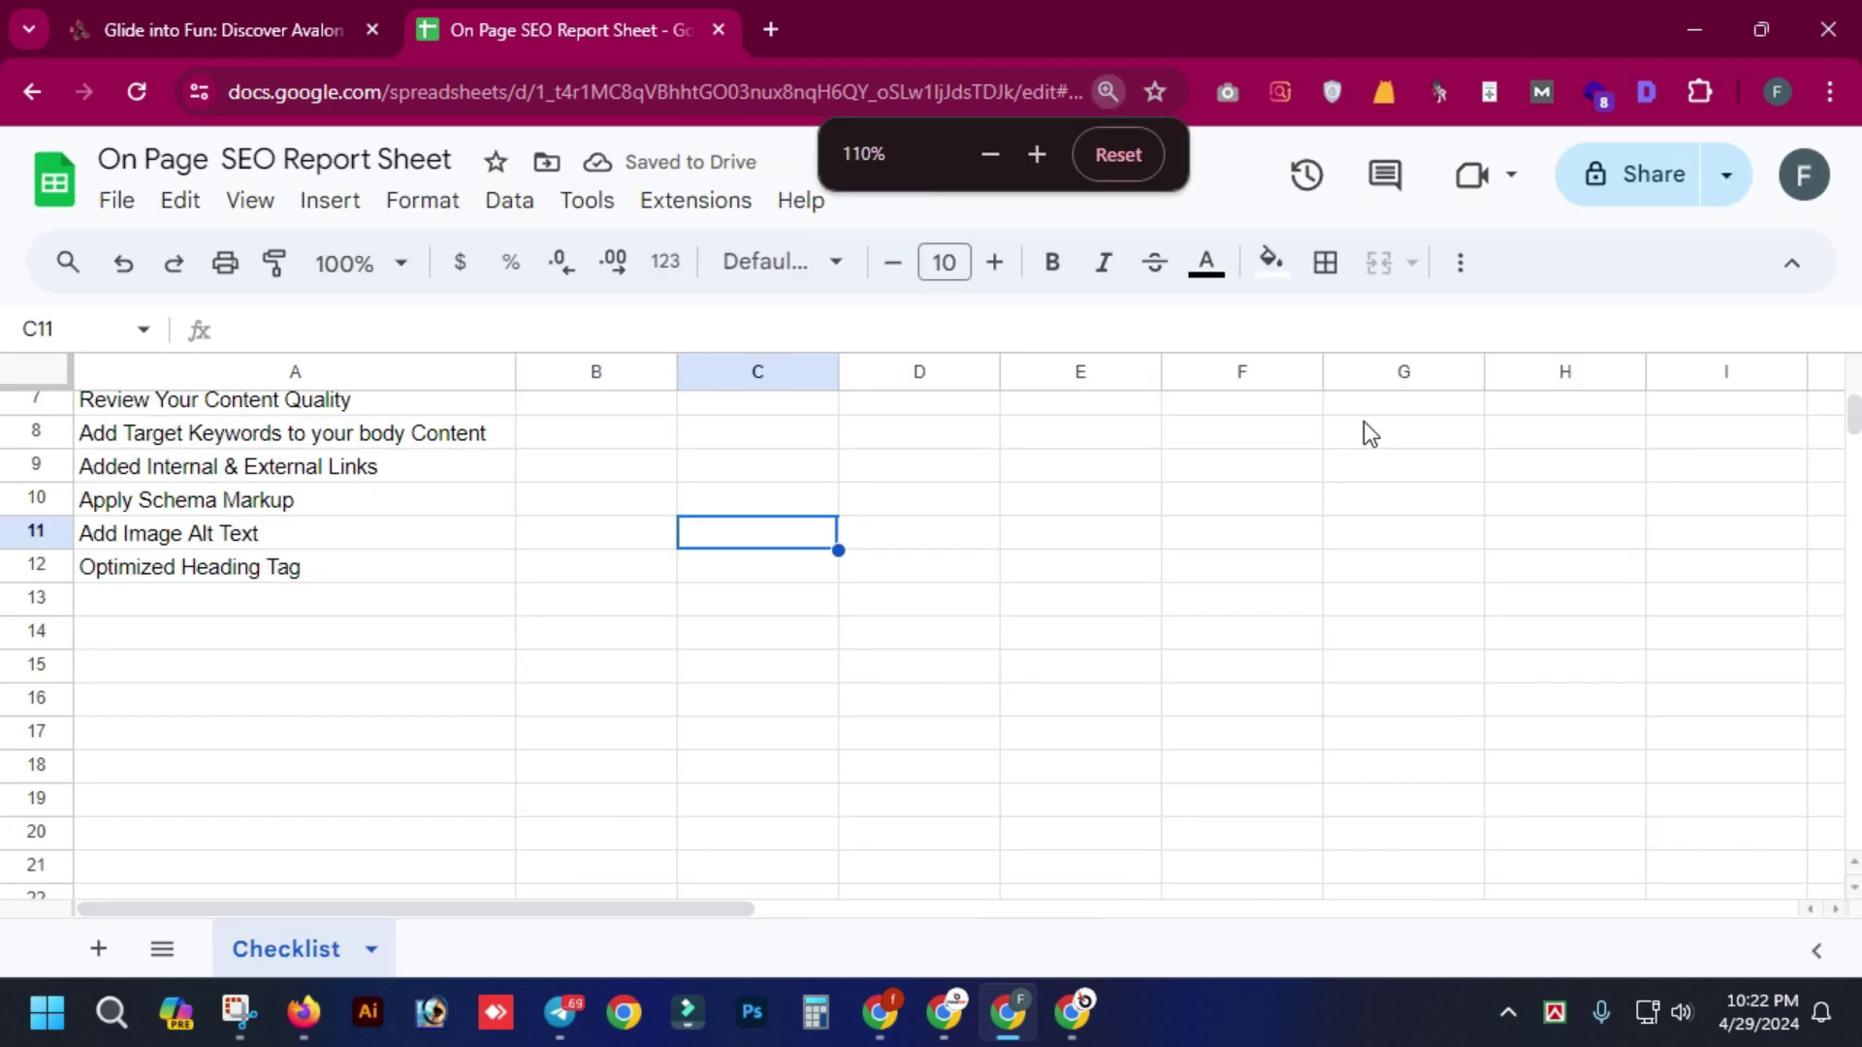
pyautogui.hotkey('ctrl', '0')
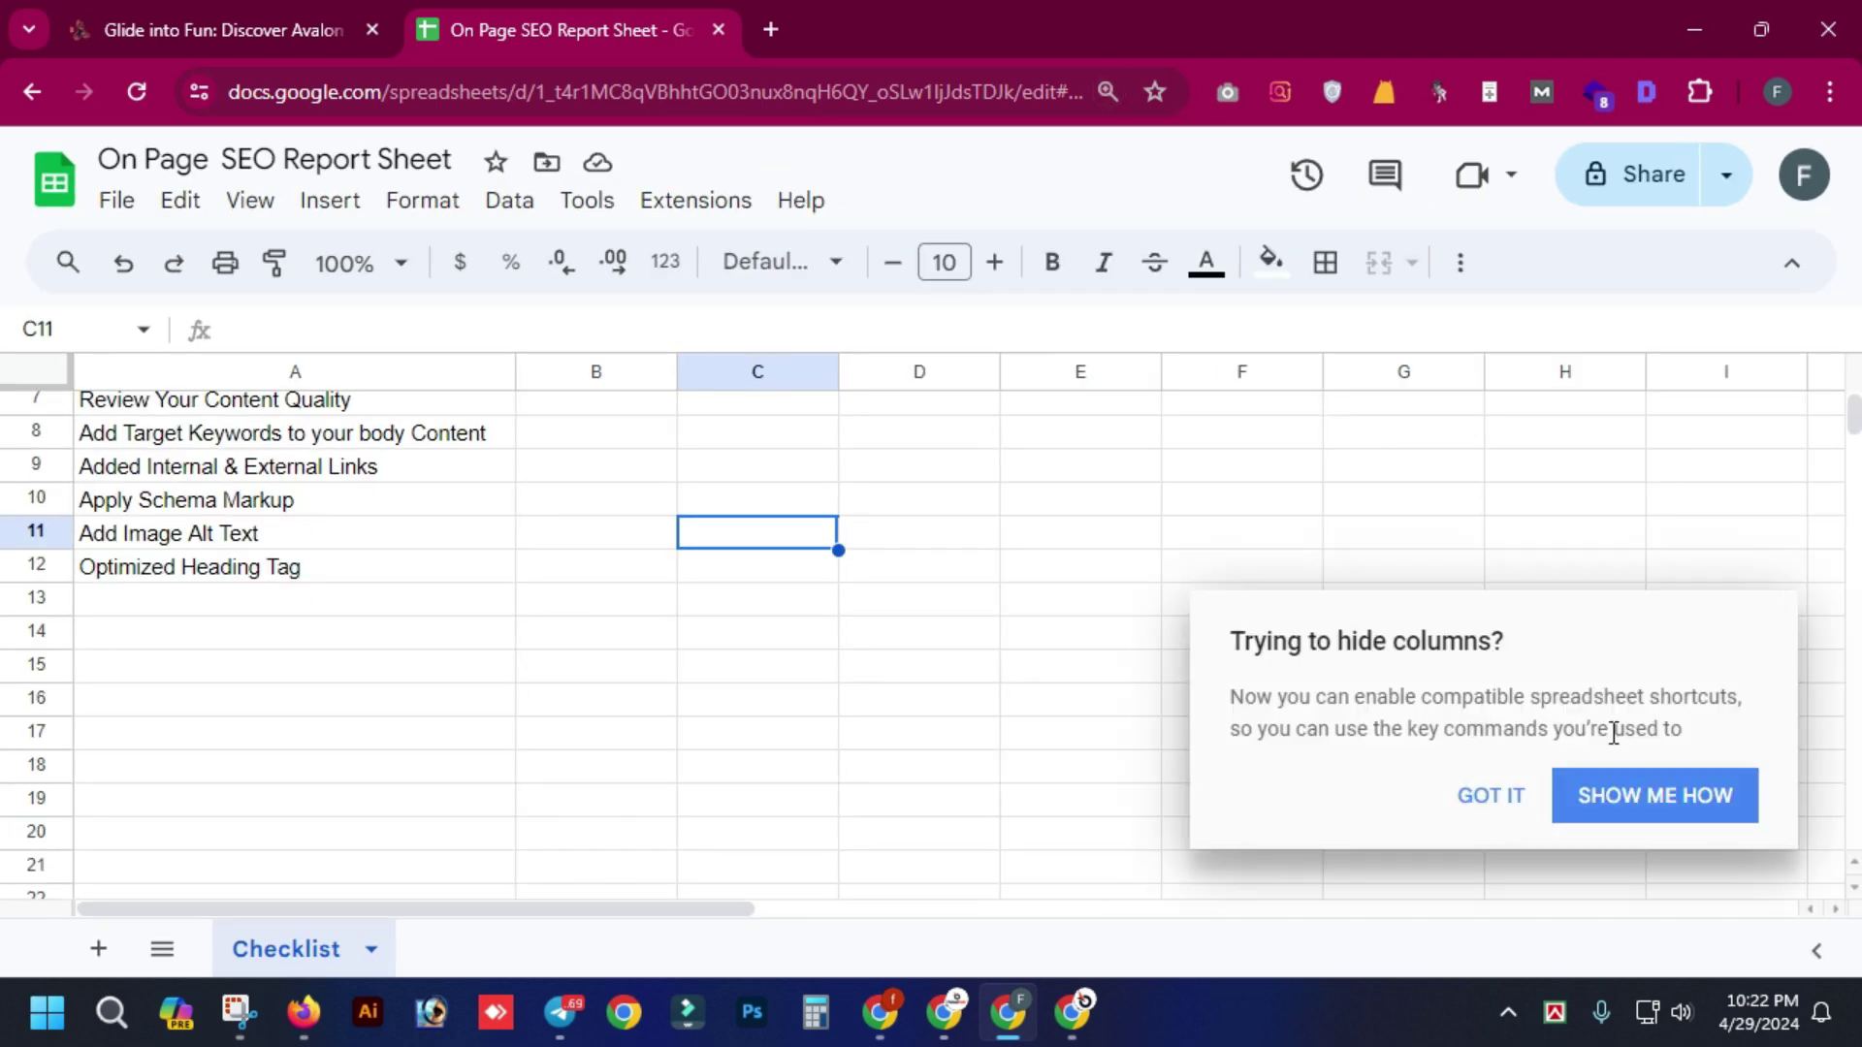
pyautogui.click(1487, 817)
pyautogui.click(1375, 669)
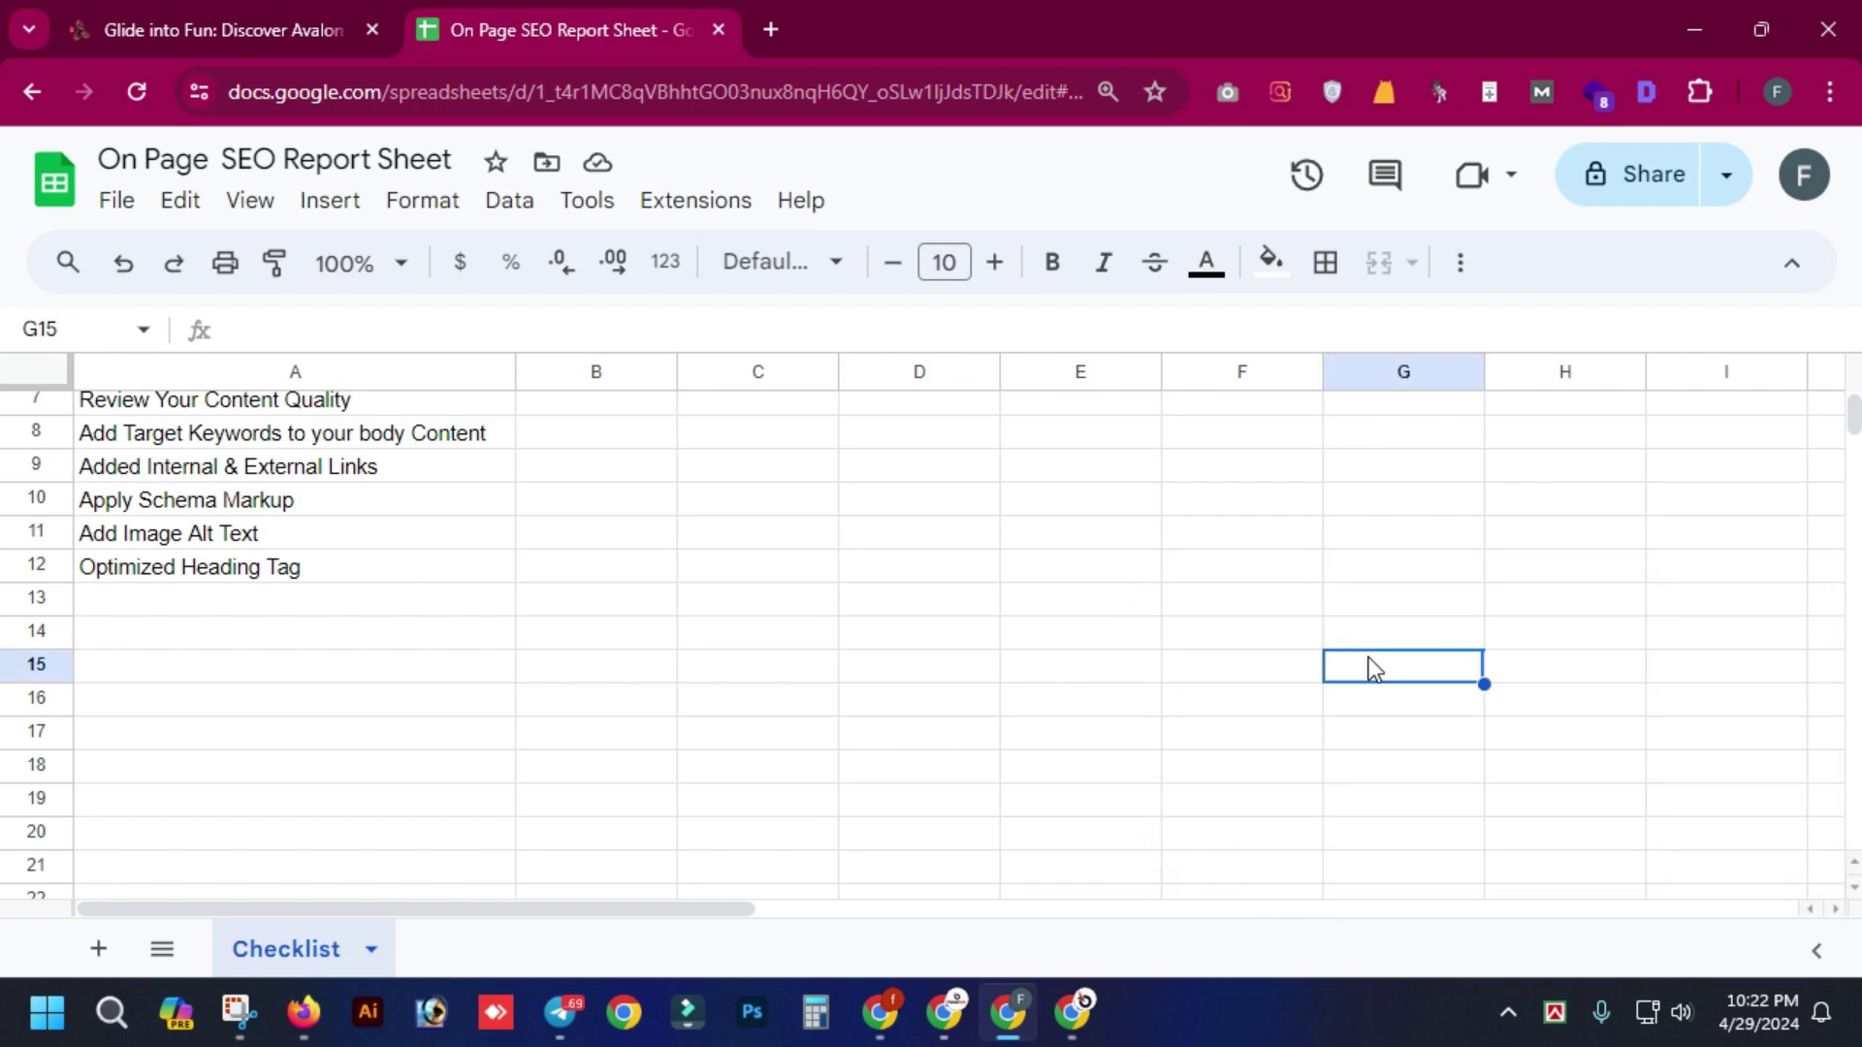
pyautogui.hotkey('ctrl', '-')
pyautogui.scroll(3, 1367, 665)
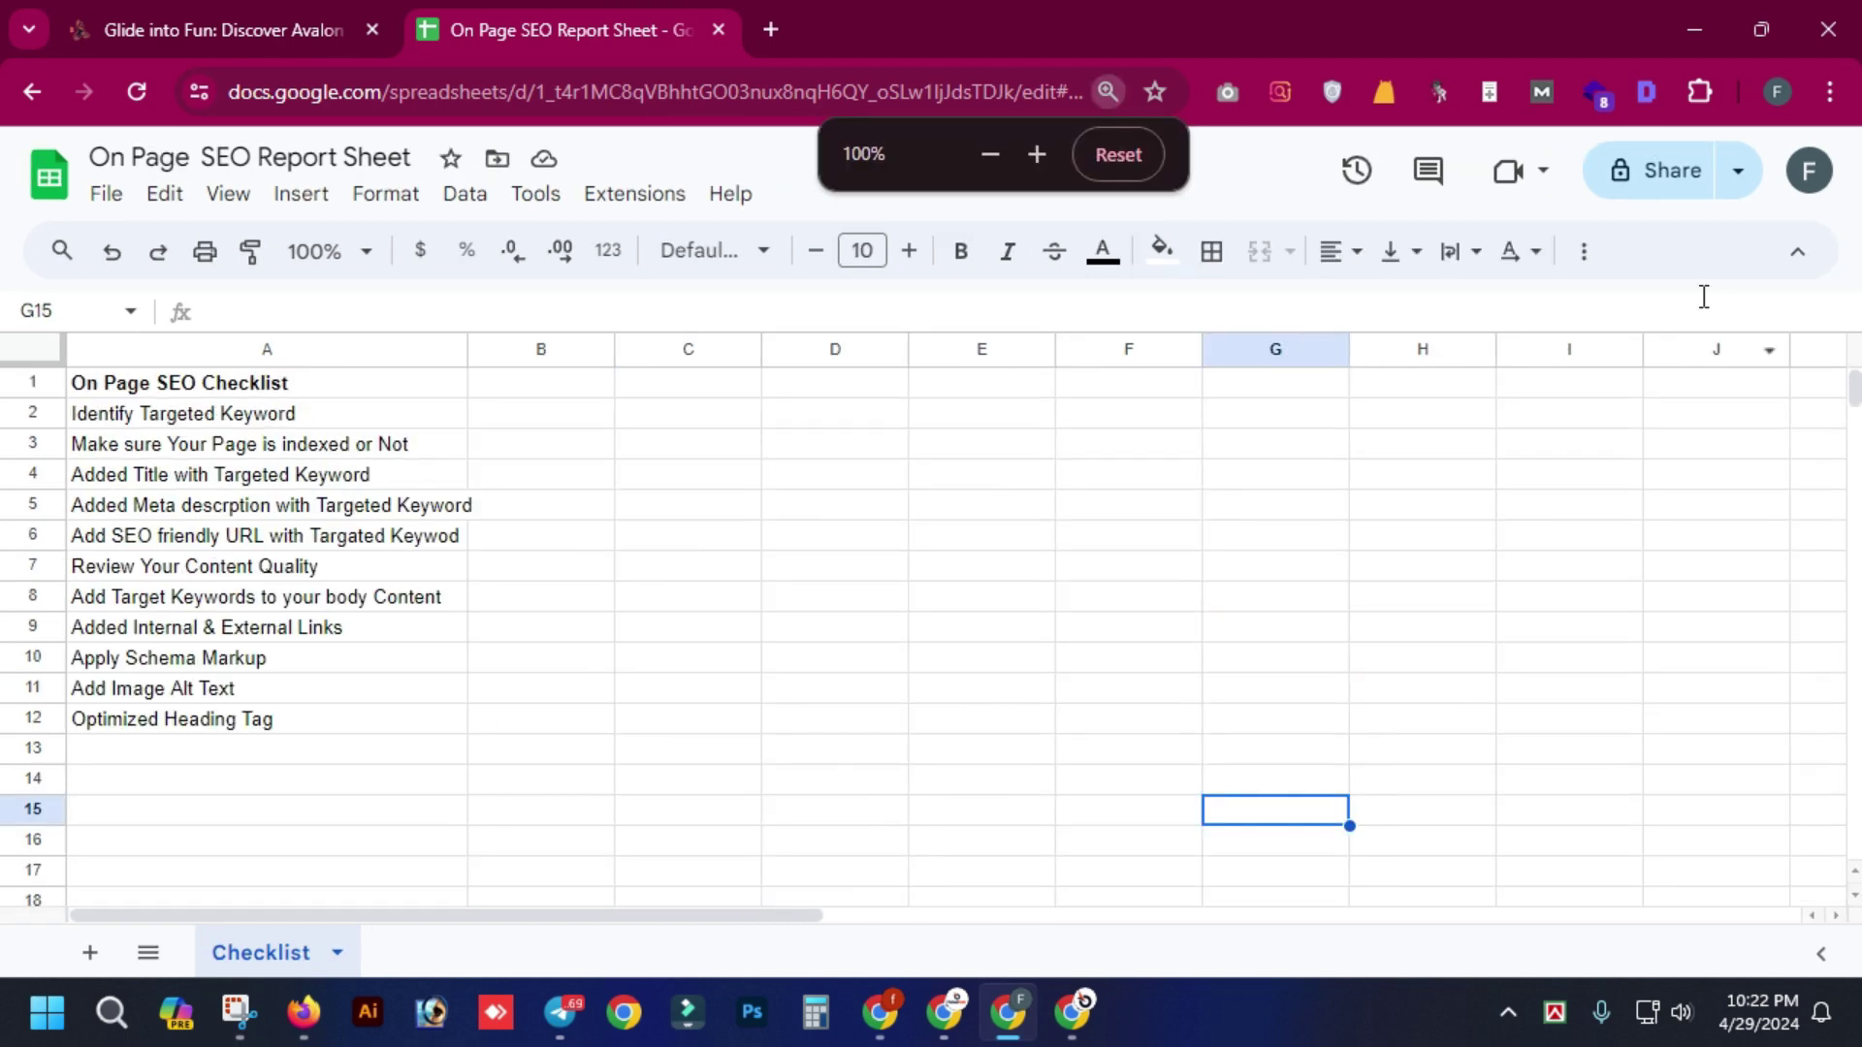
# - Set the report sheet's general access to "Anyone with the link" and copy its sharing link
pyautogui.click(1670, 189)
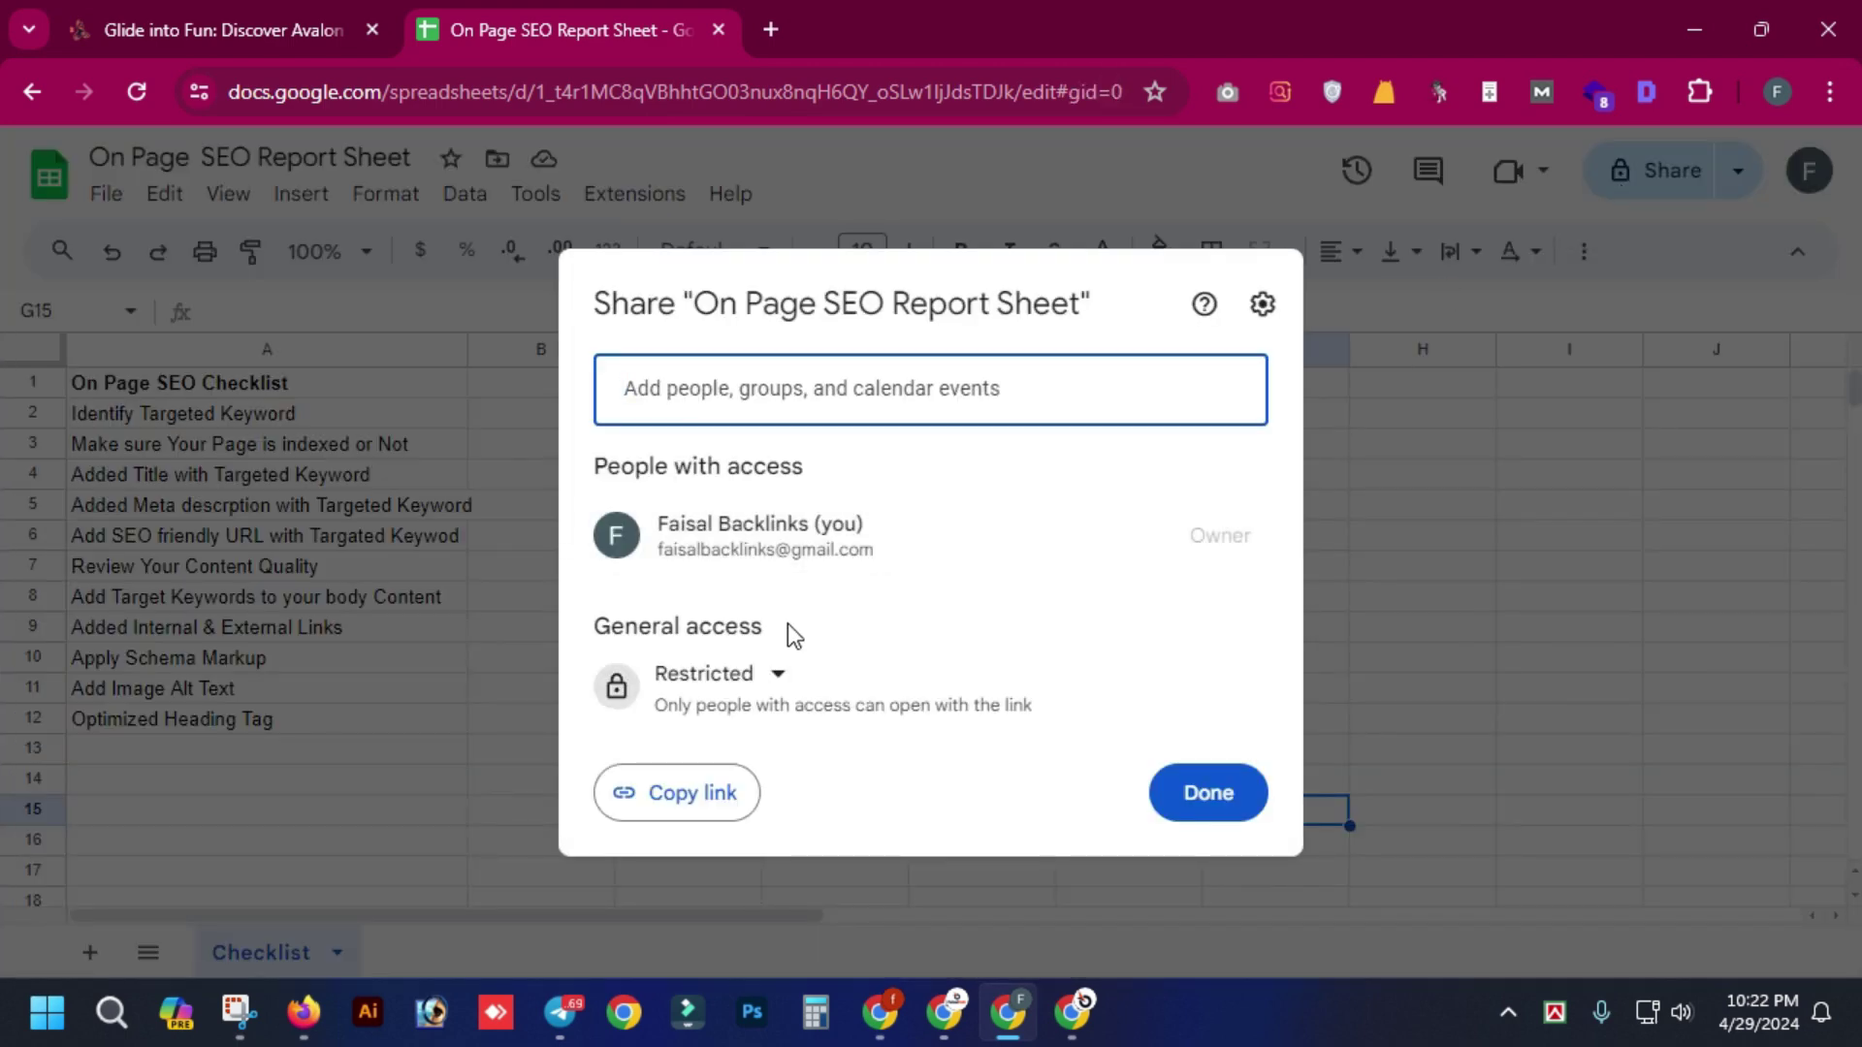
pyautogui.click(766, 678)
pyautogui.click(749, 805)
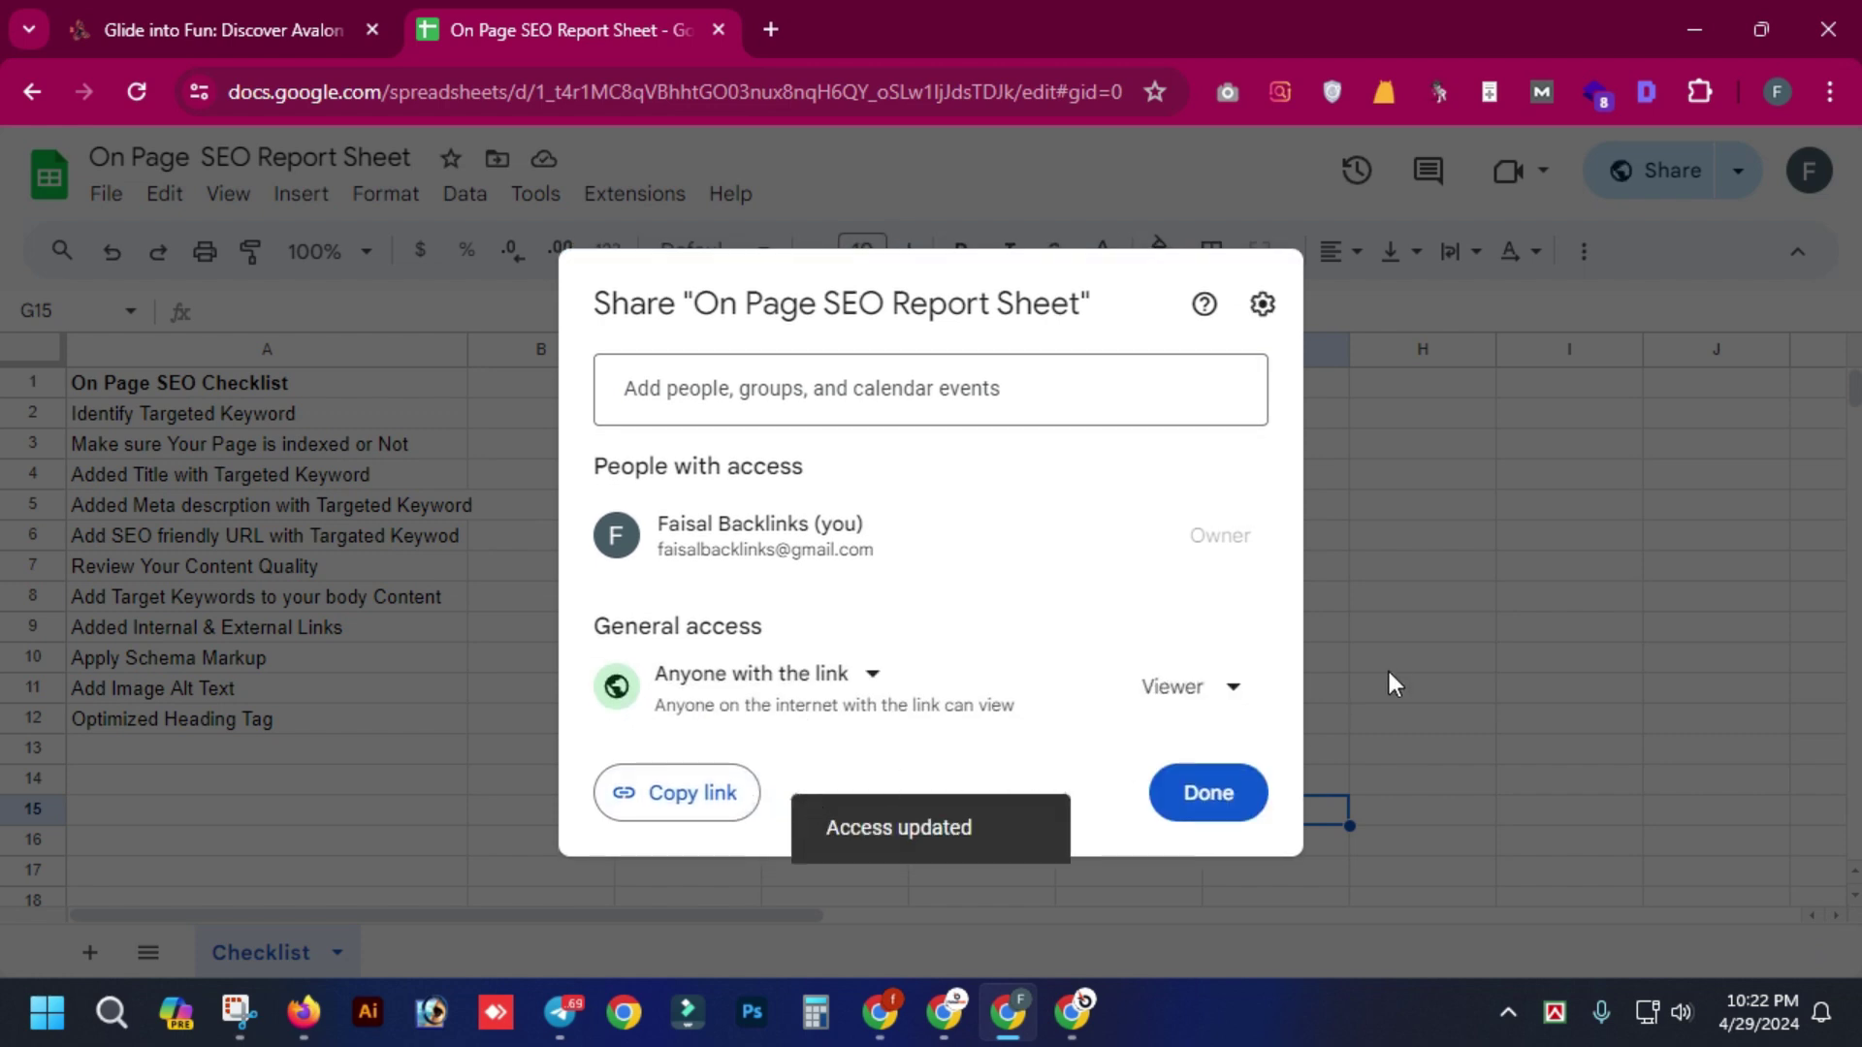
pyautogui.click(658, 813)
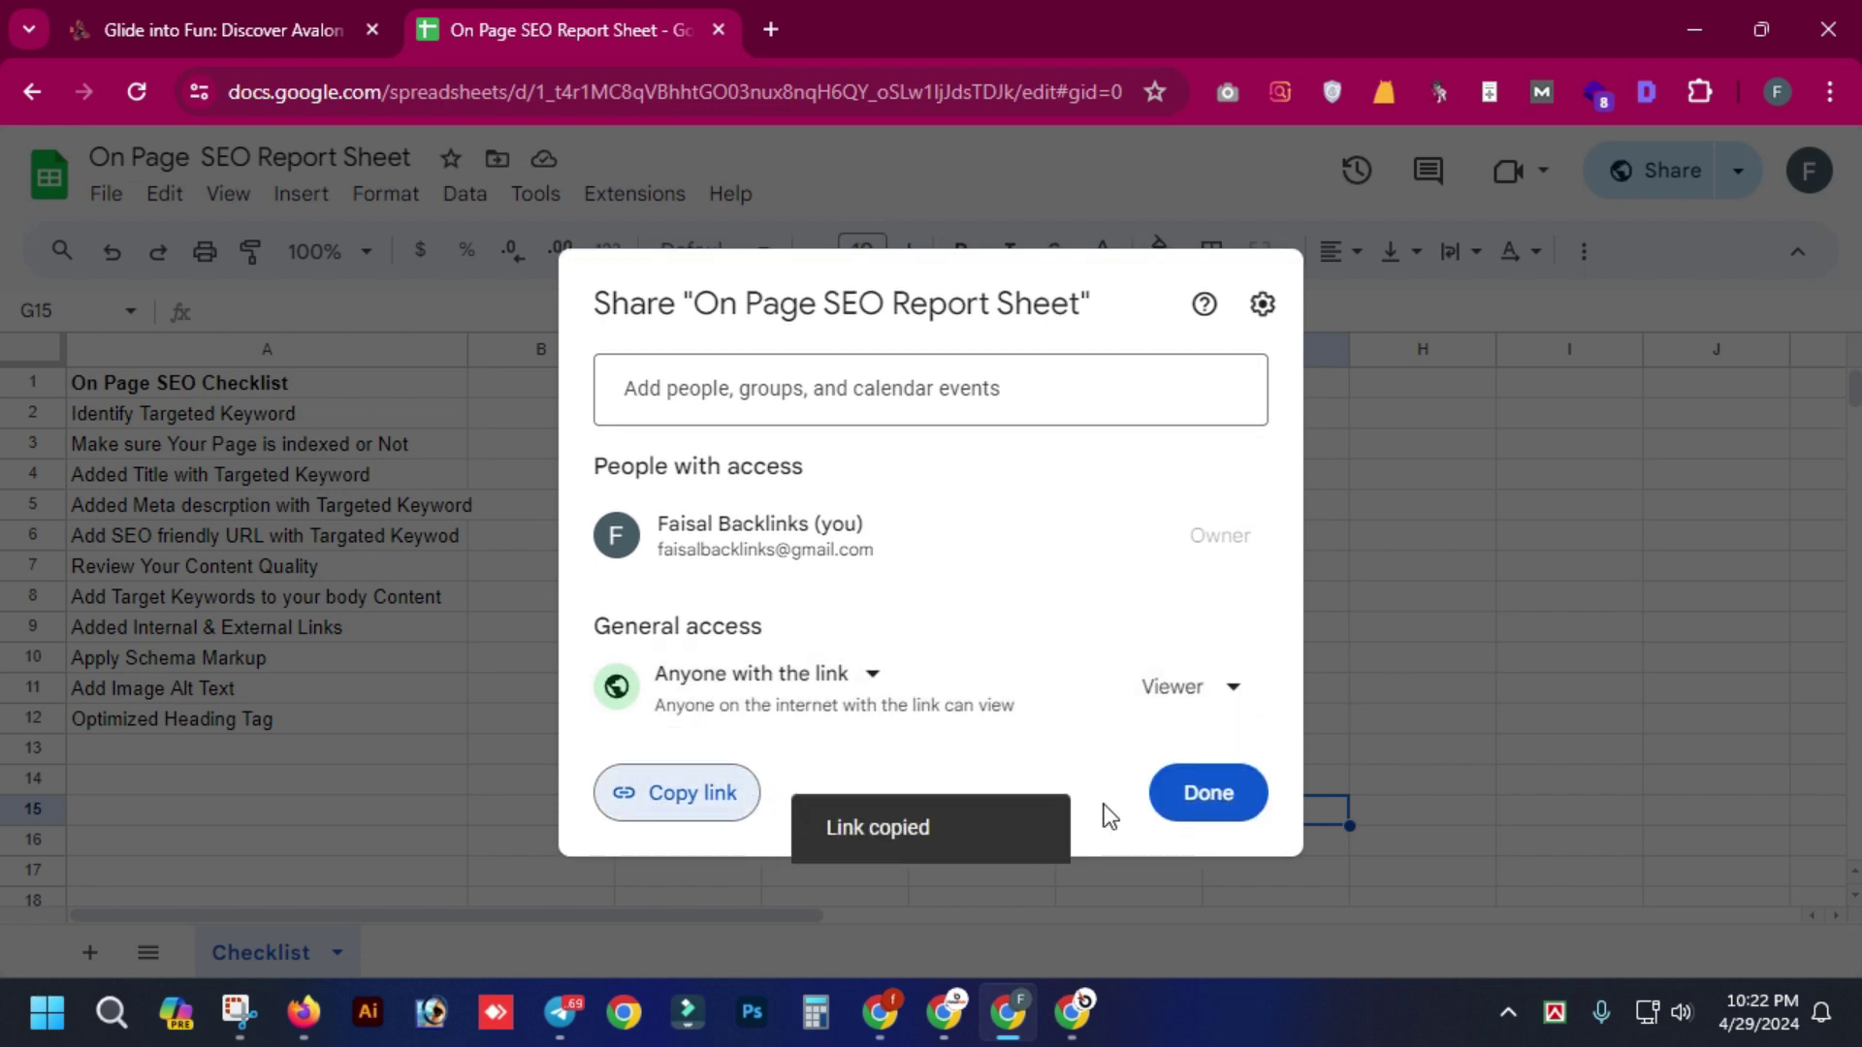
pyautogui.click(1205, 810)
# - Switch to the Google Meet call, admit the waiting participant and post the copied sheet link in the in-call messages
pyautogui.moveTo(1072, 1011)
pyautogui.click(969, 875)
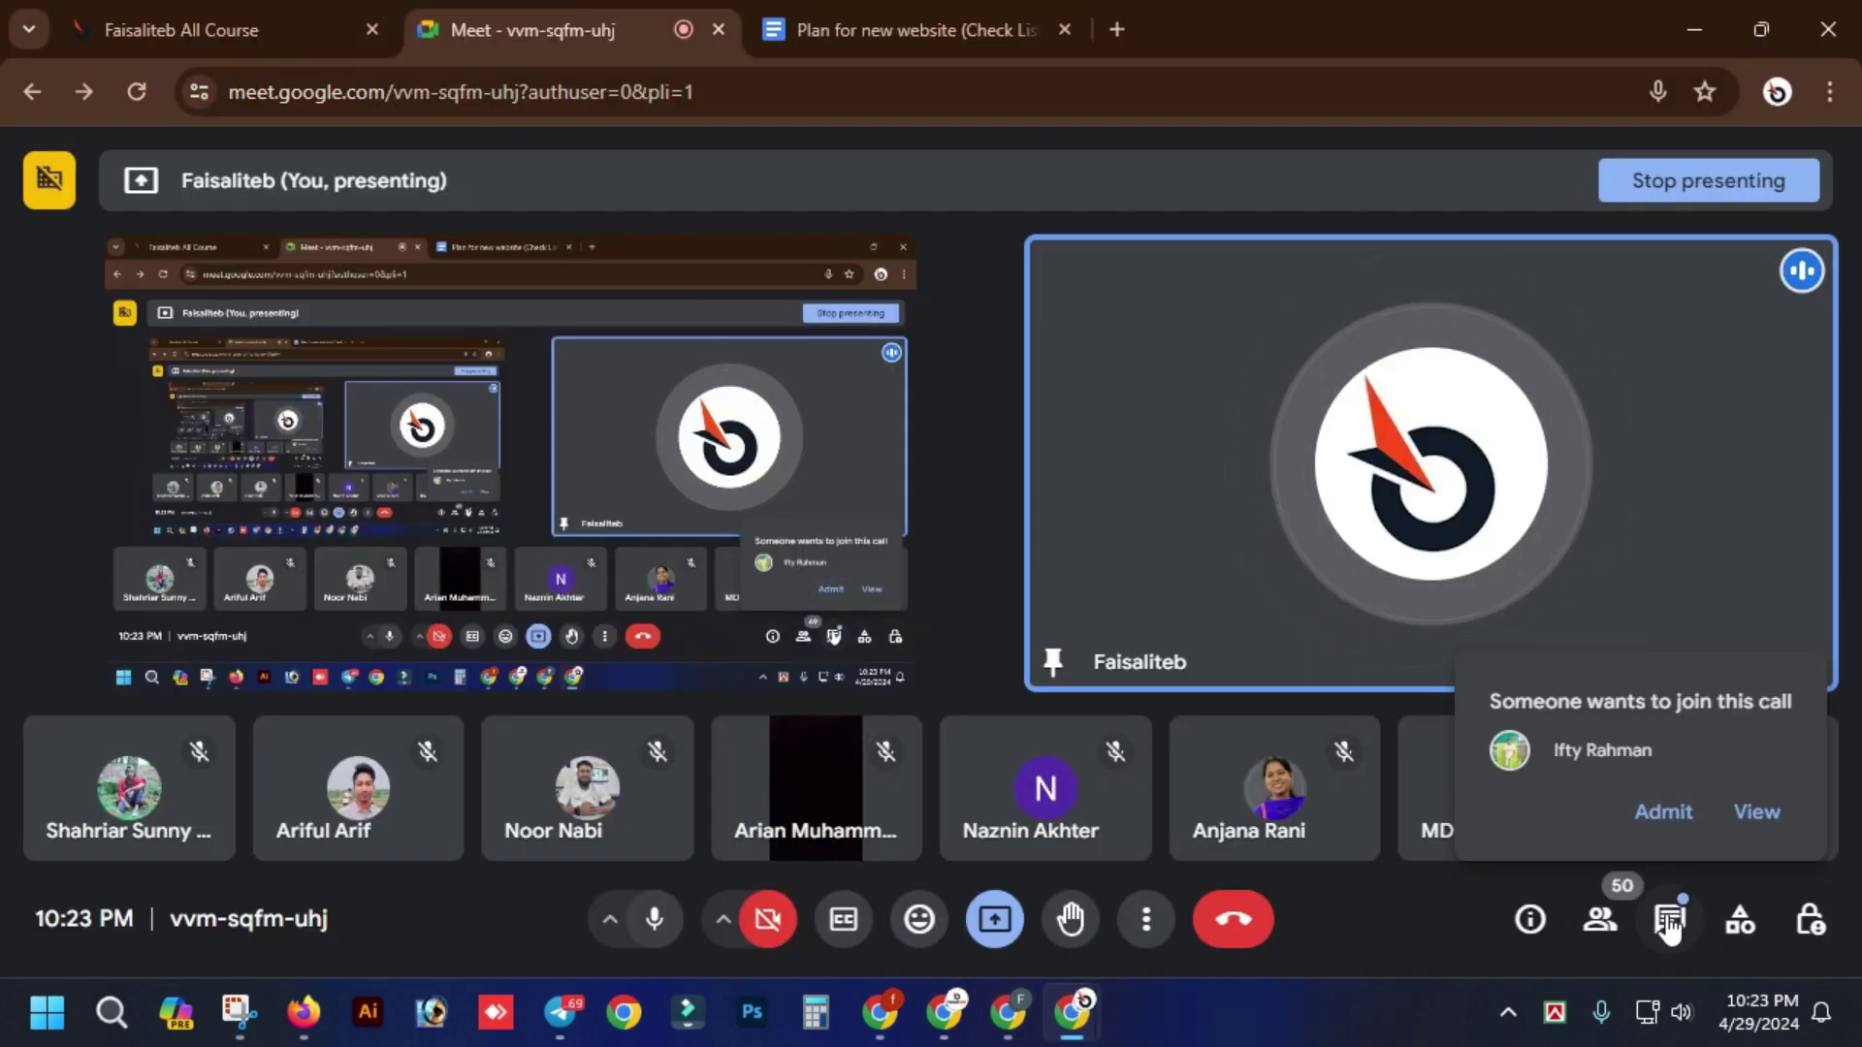
pyautogui.click(1668, 921)
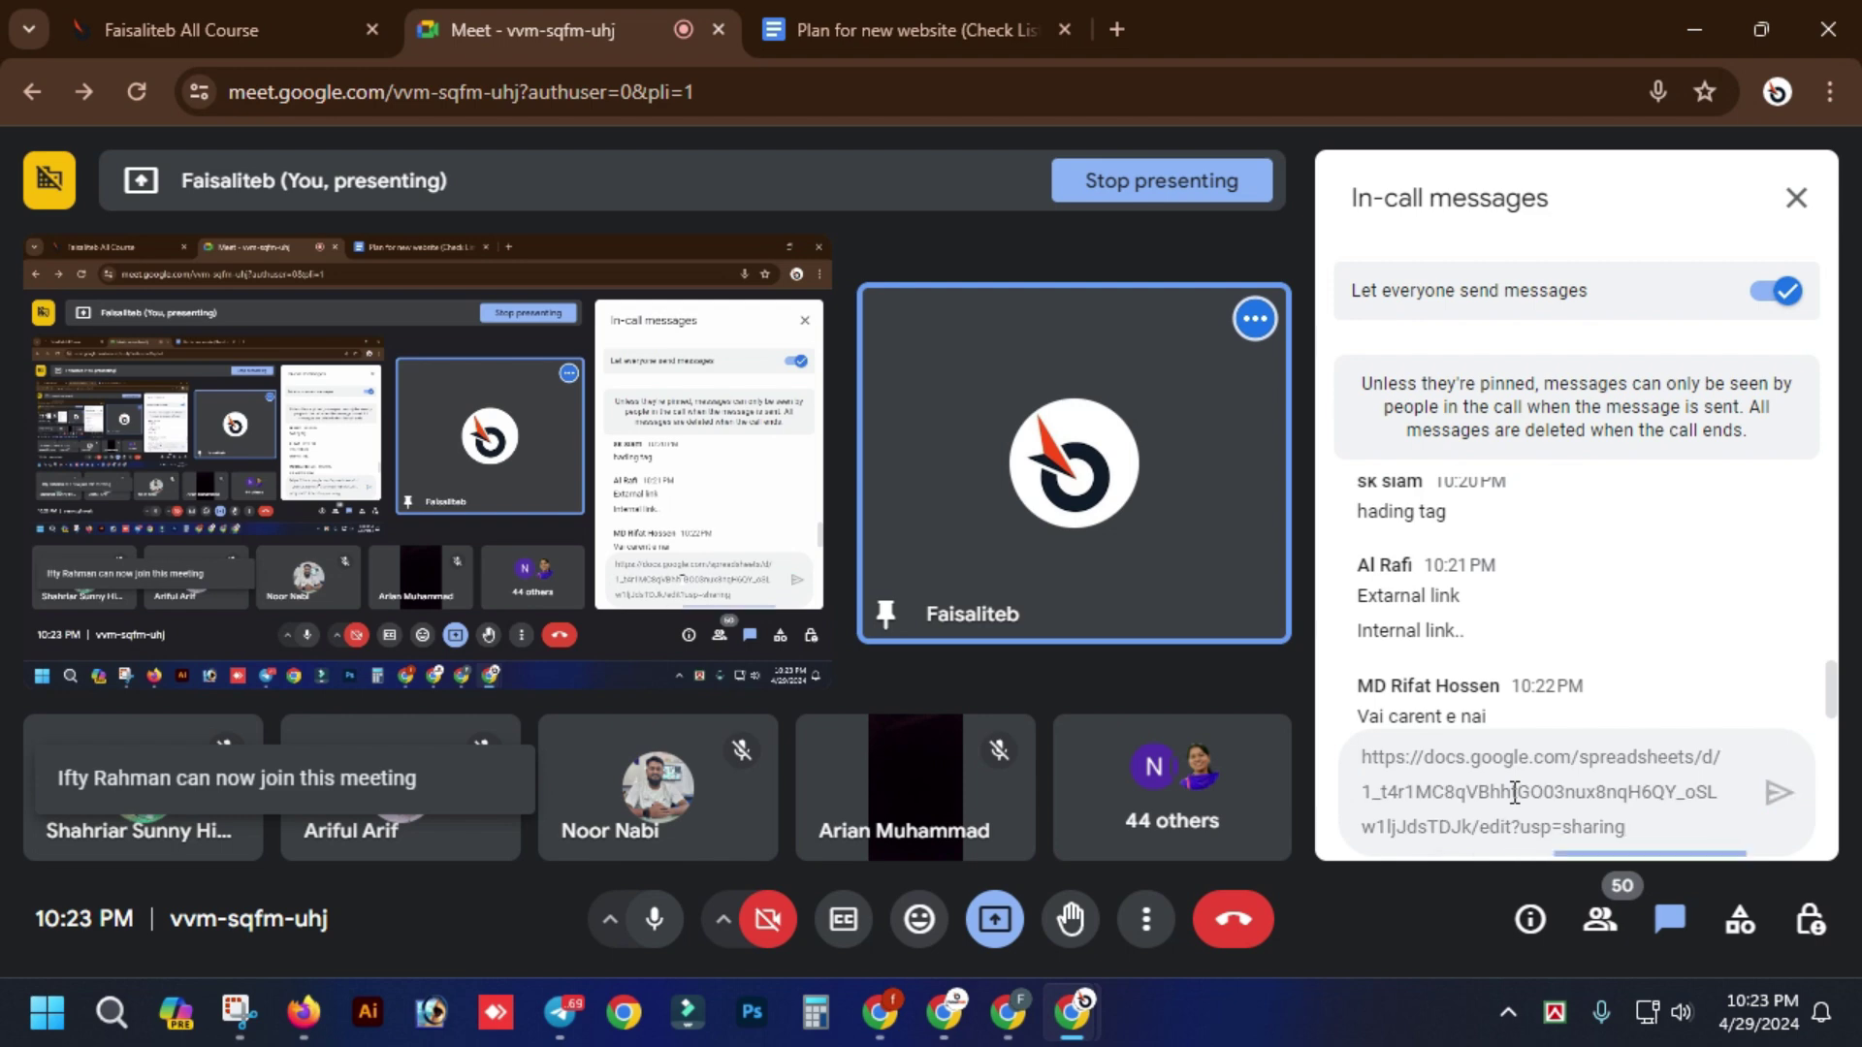
pyautogui.press('Return')
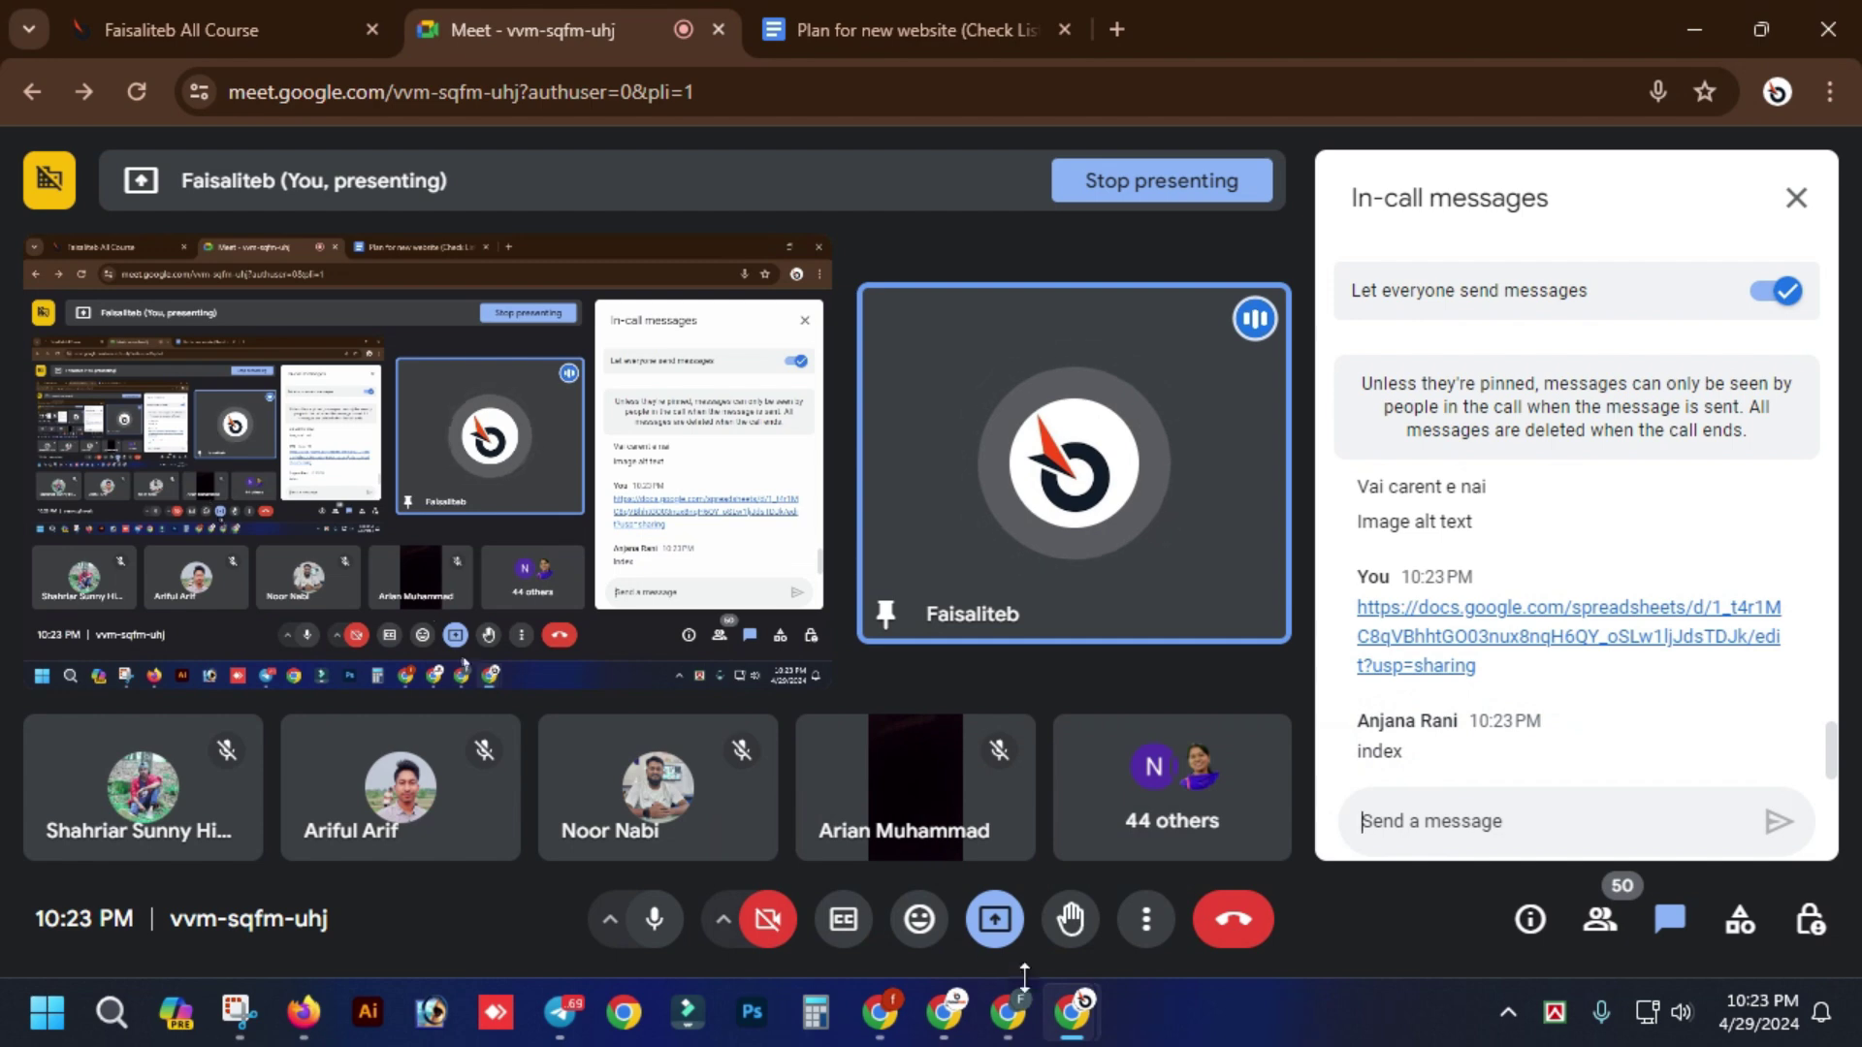
# - Return to the report sheet in Google Sheets and set the font size of A1:A12 to 12
pyautogui.moveTo(1009, 1014)
pyautogui.click(1008, 936)
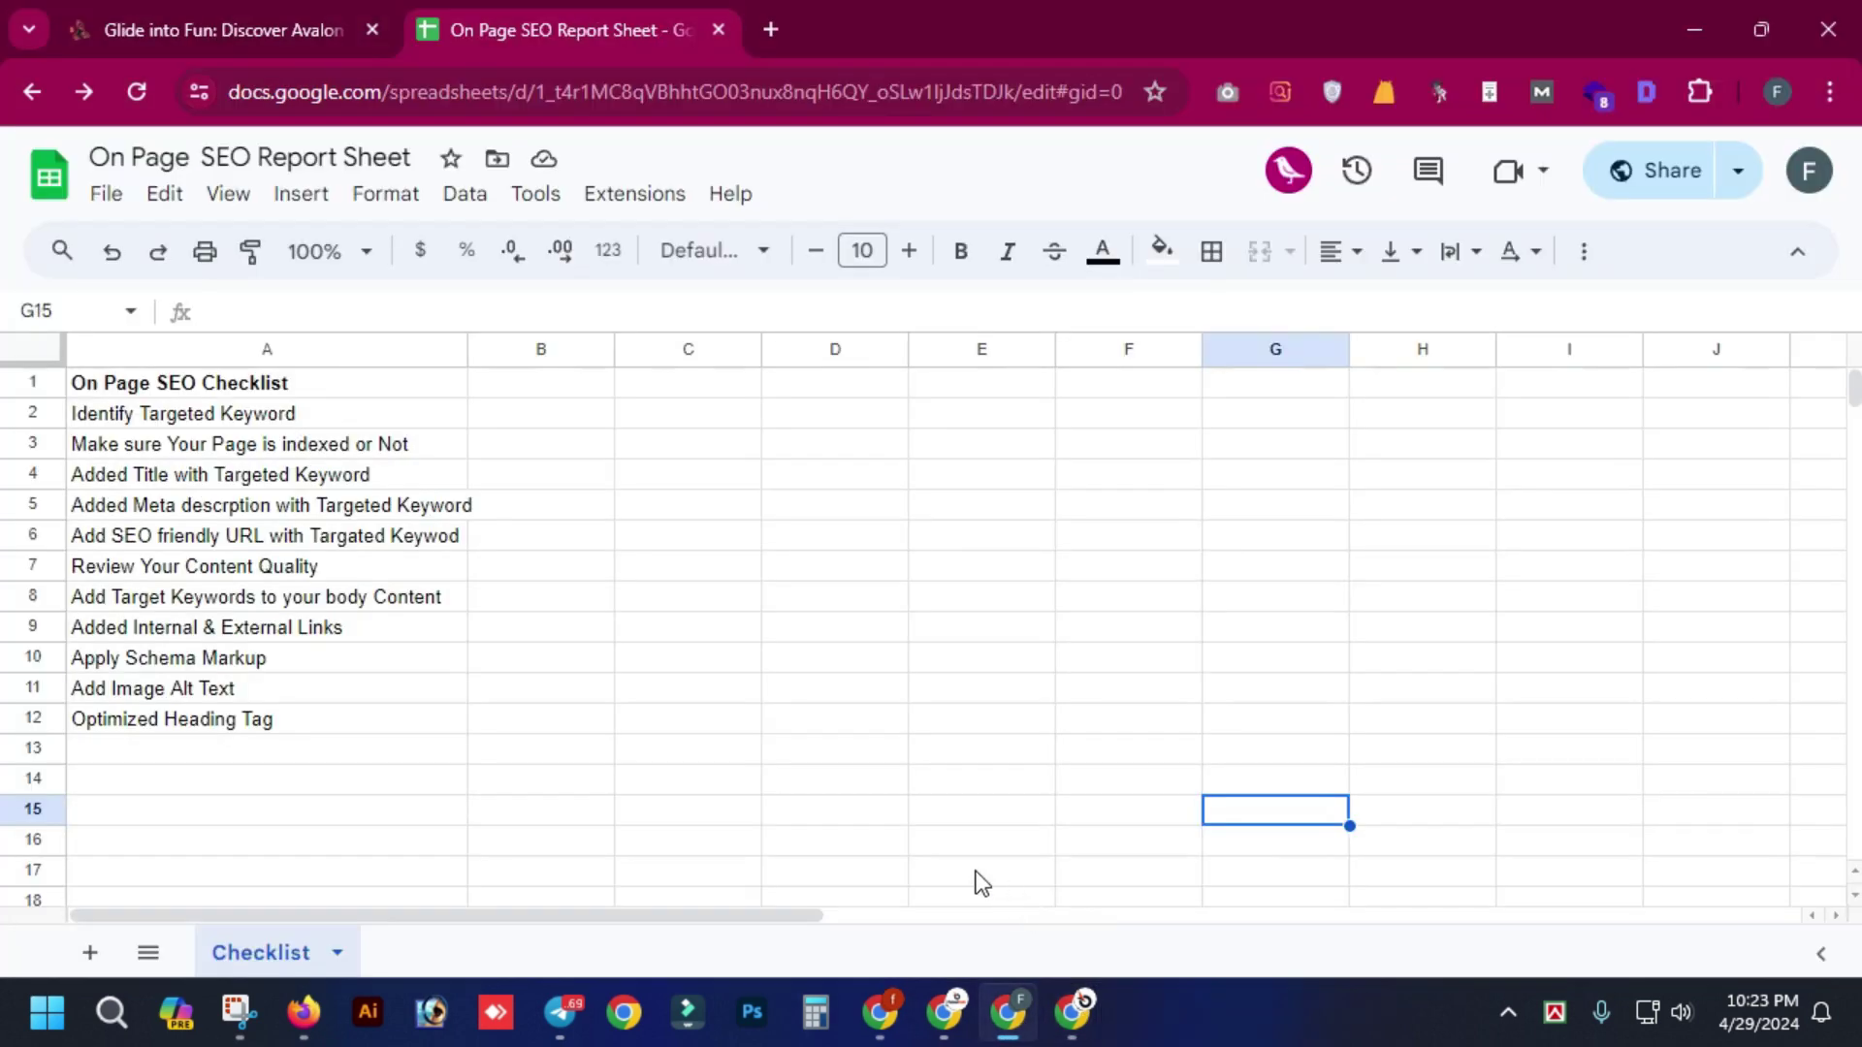
pyautogui.moveTo(417, 415); pyautogui.dragTo(405, 700)
pyautogui.click(557, 727)
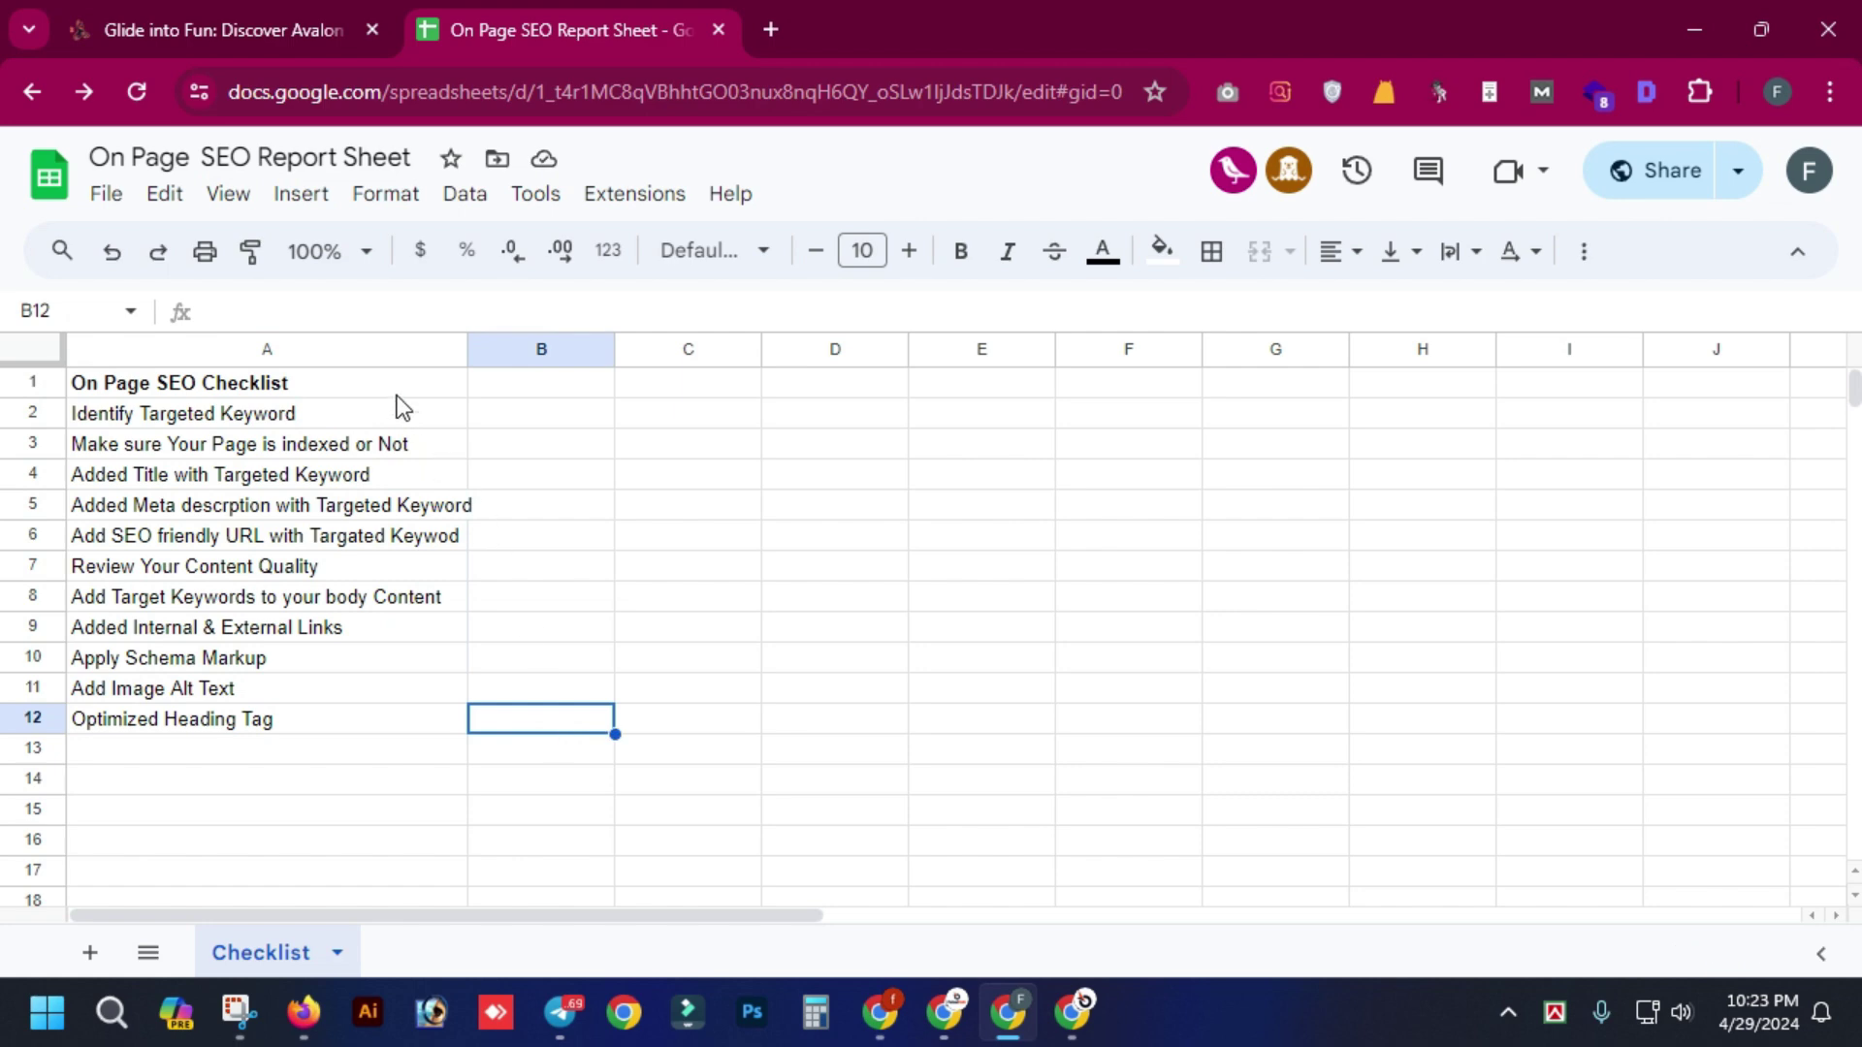
pyautogui.moveTo(399, 383); pyautogui.dragTo(398, 731)
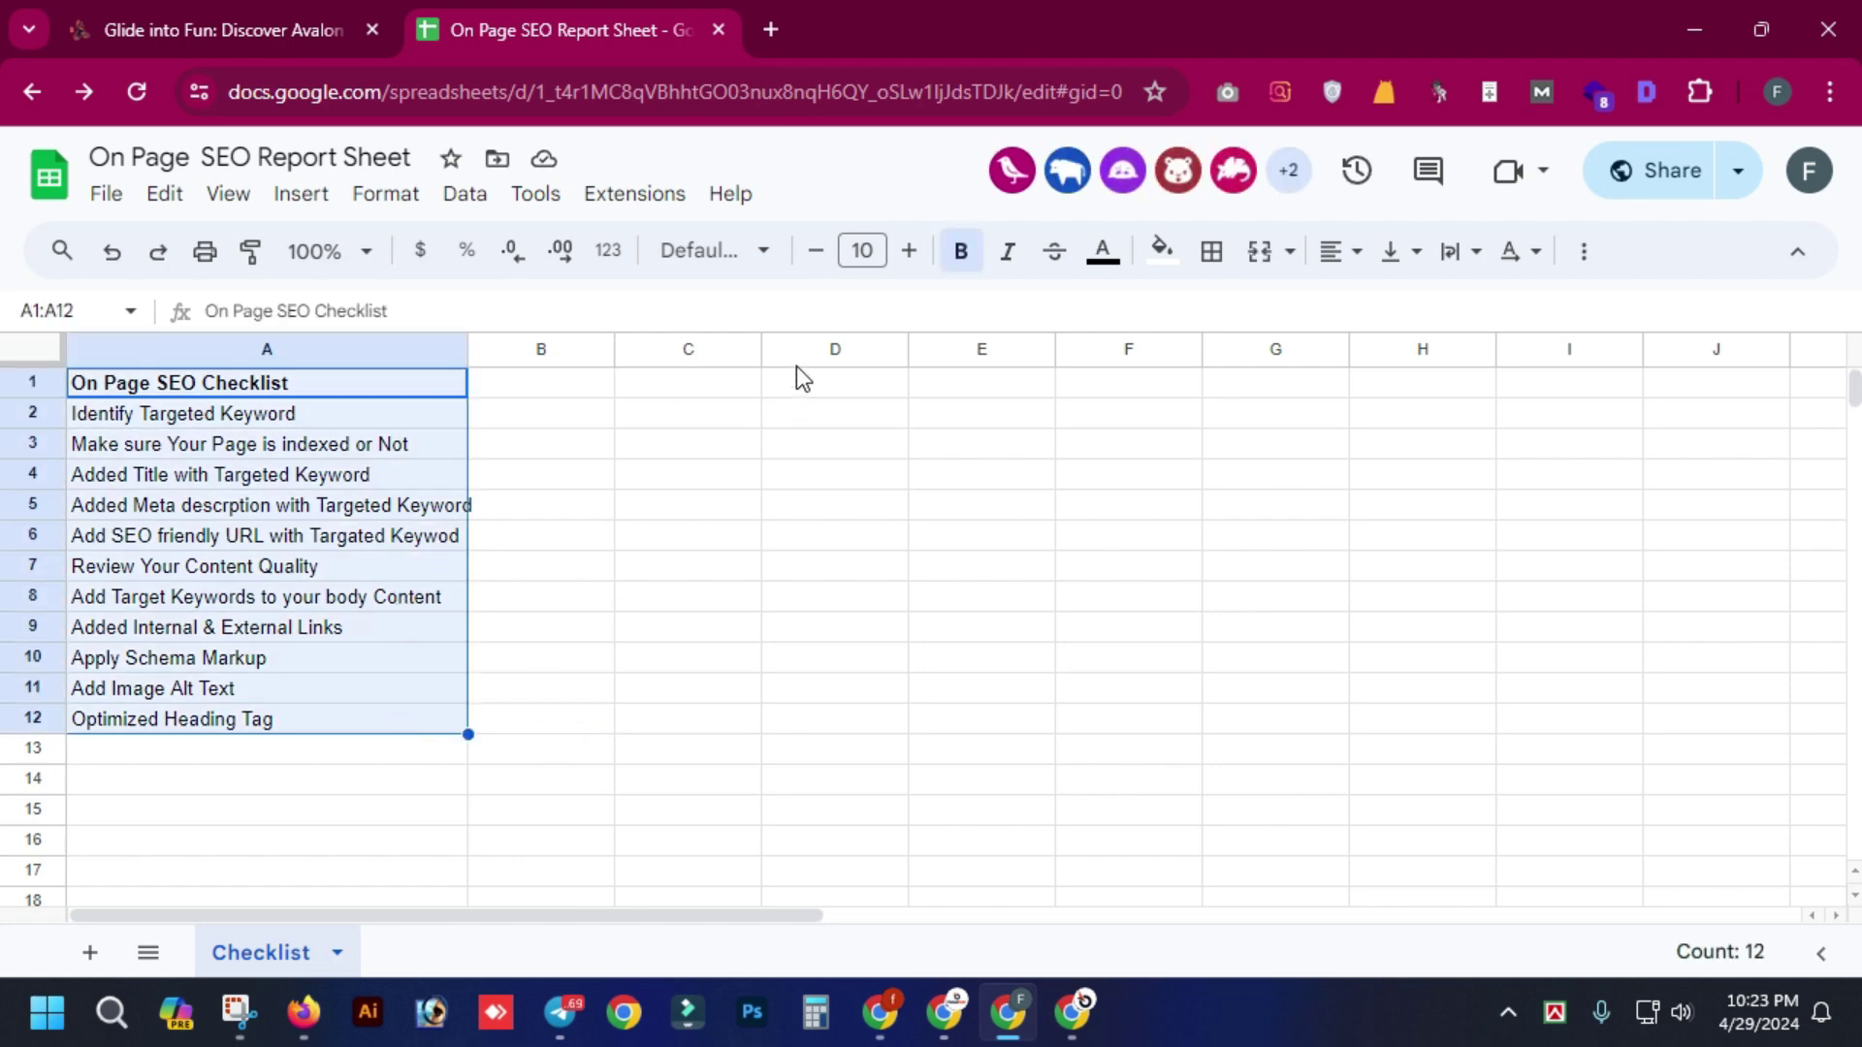
pyautogui.click(911, 251)
pyautogui.click(912, 251)
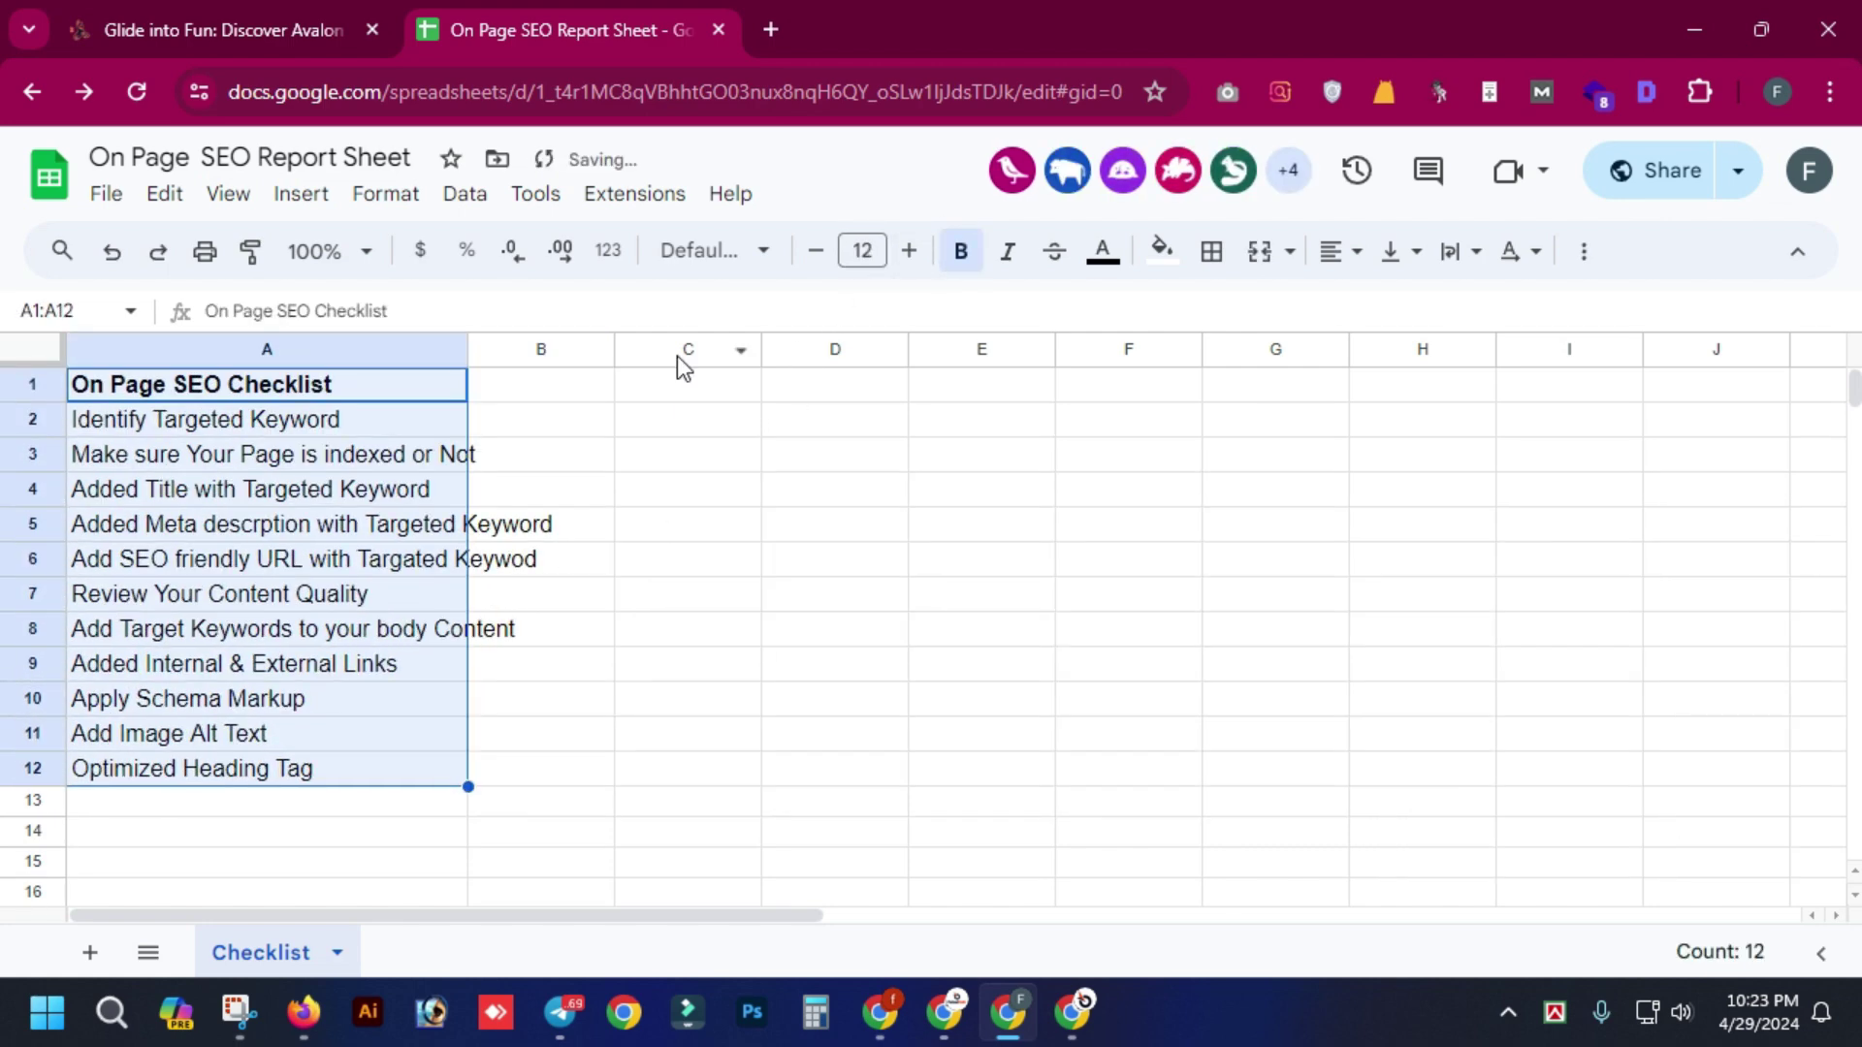
# - Widen column A to fit the longest checklist item and apply all borders to A1:A12
pyautogui.moveTo(468, 353); pyautogui.dragTo(568, 355)
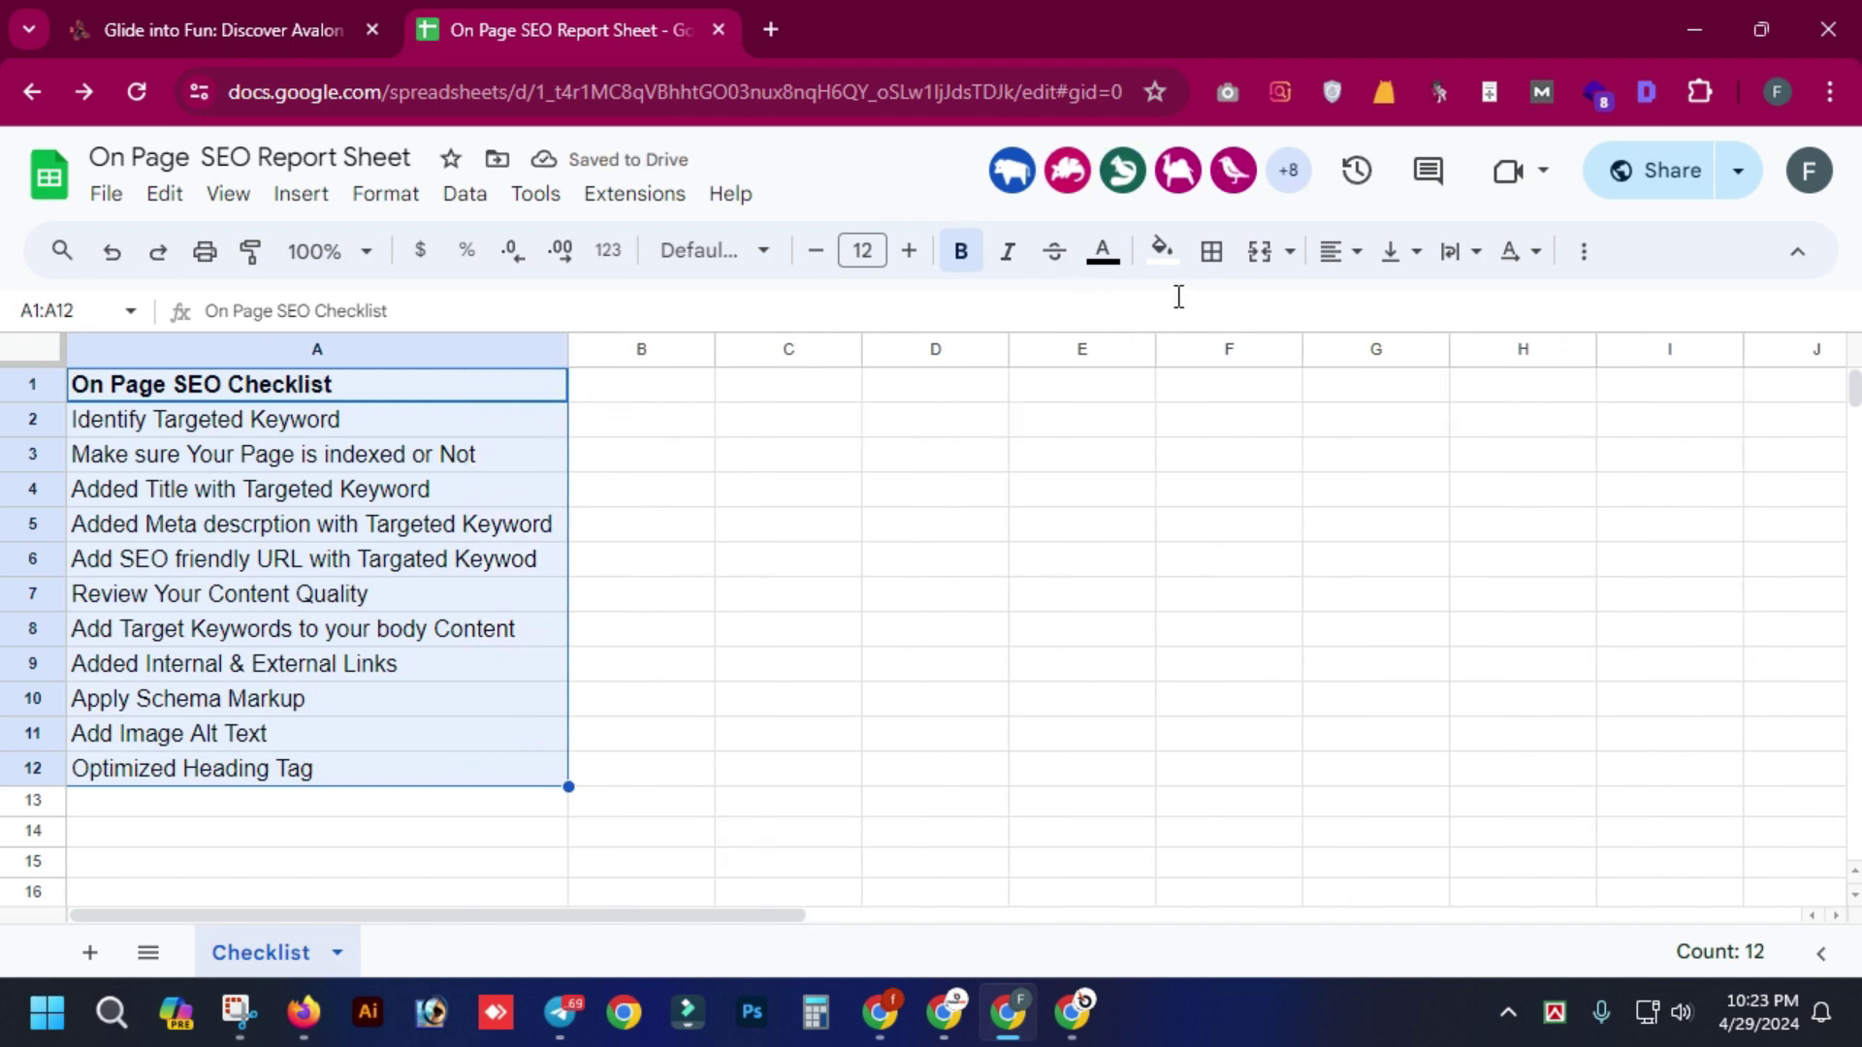
pyautogui.click(1214, 254)
pyautogui.click(1227, 313)
pyautogui.click(1107, 679)
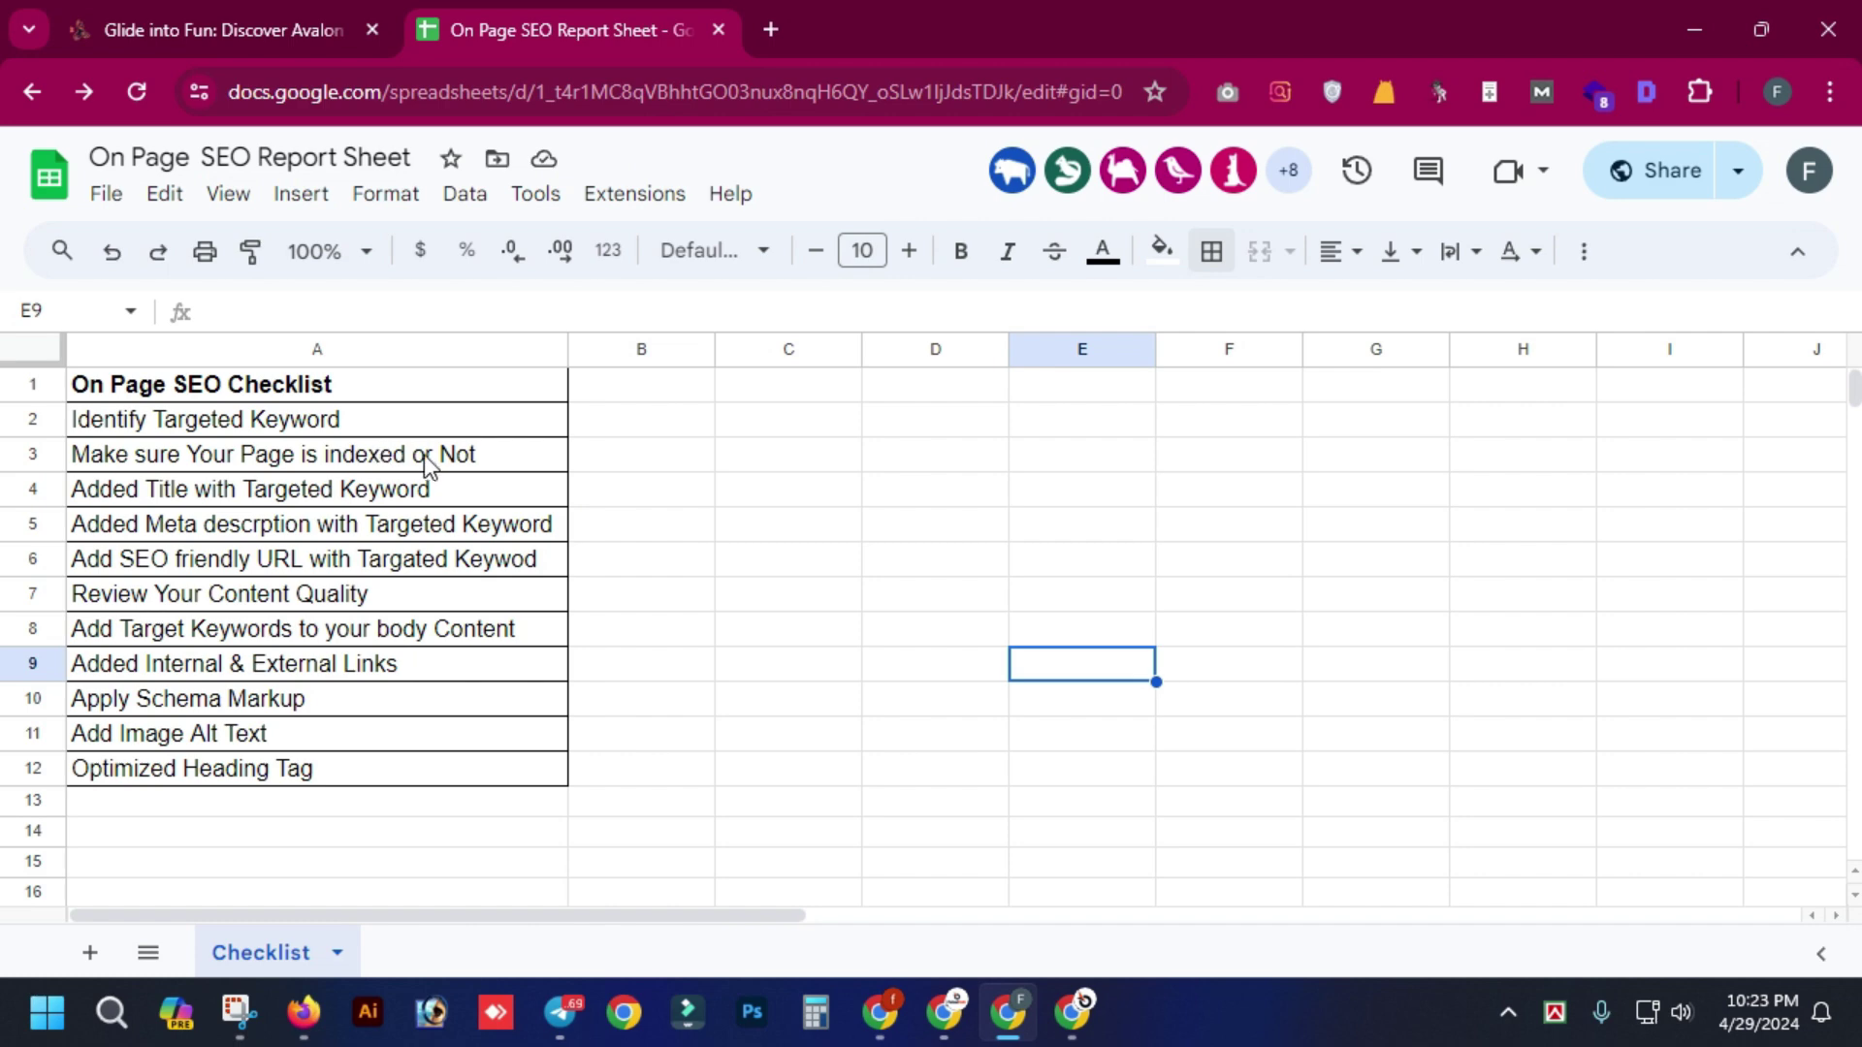
# - Review the indexing item in cell A3 and the participants' suggestions in the Google Meet chat
pyautogui.hotkey('alt', 'Tab')
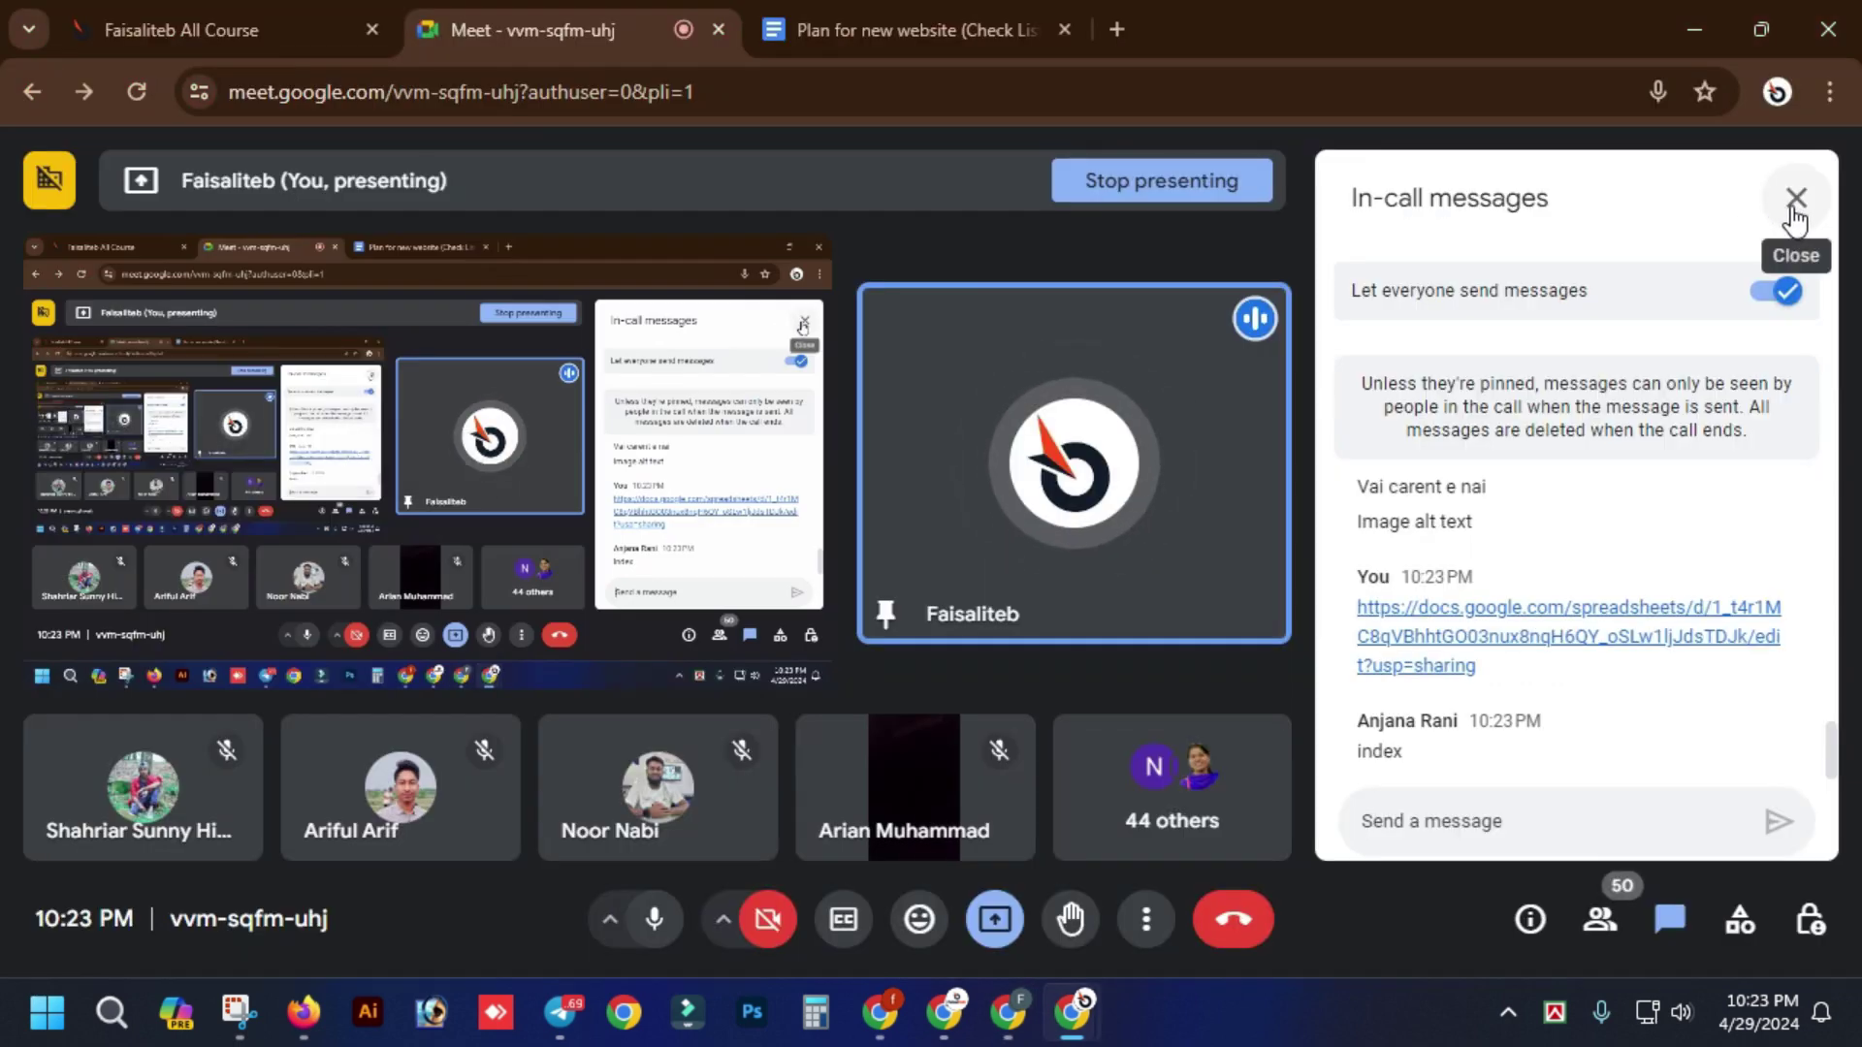
pyautogui.hotkey('alt', 'Tab')
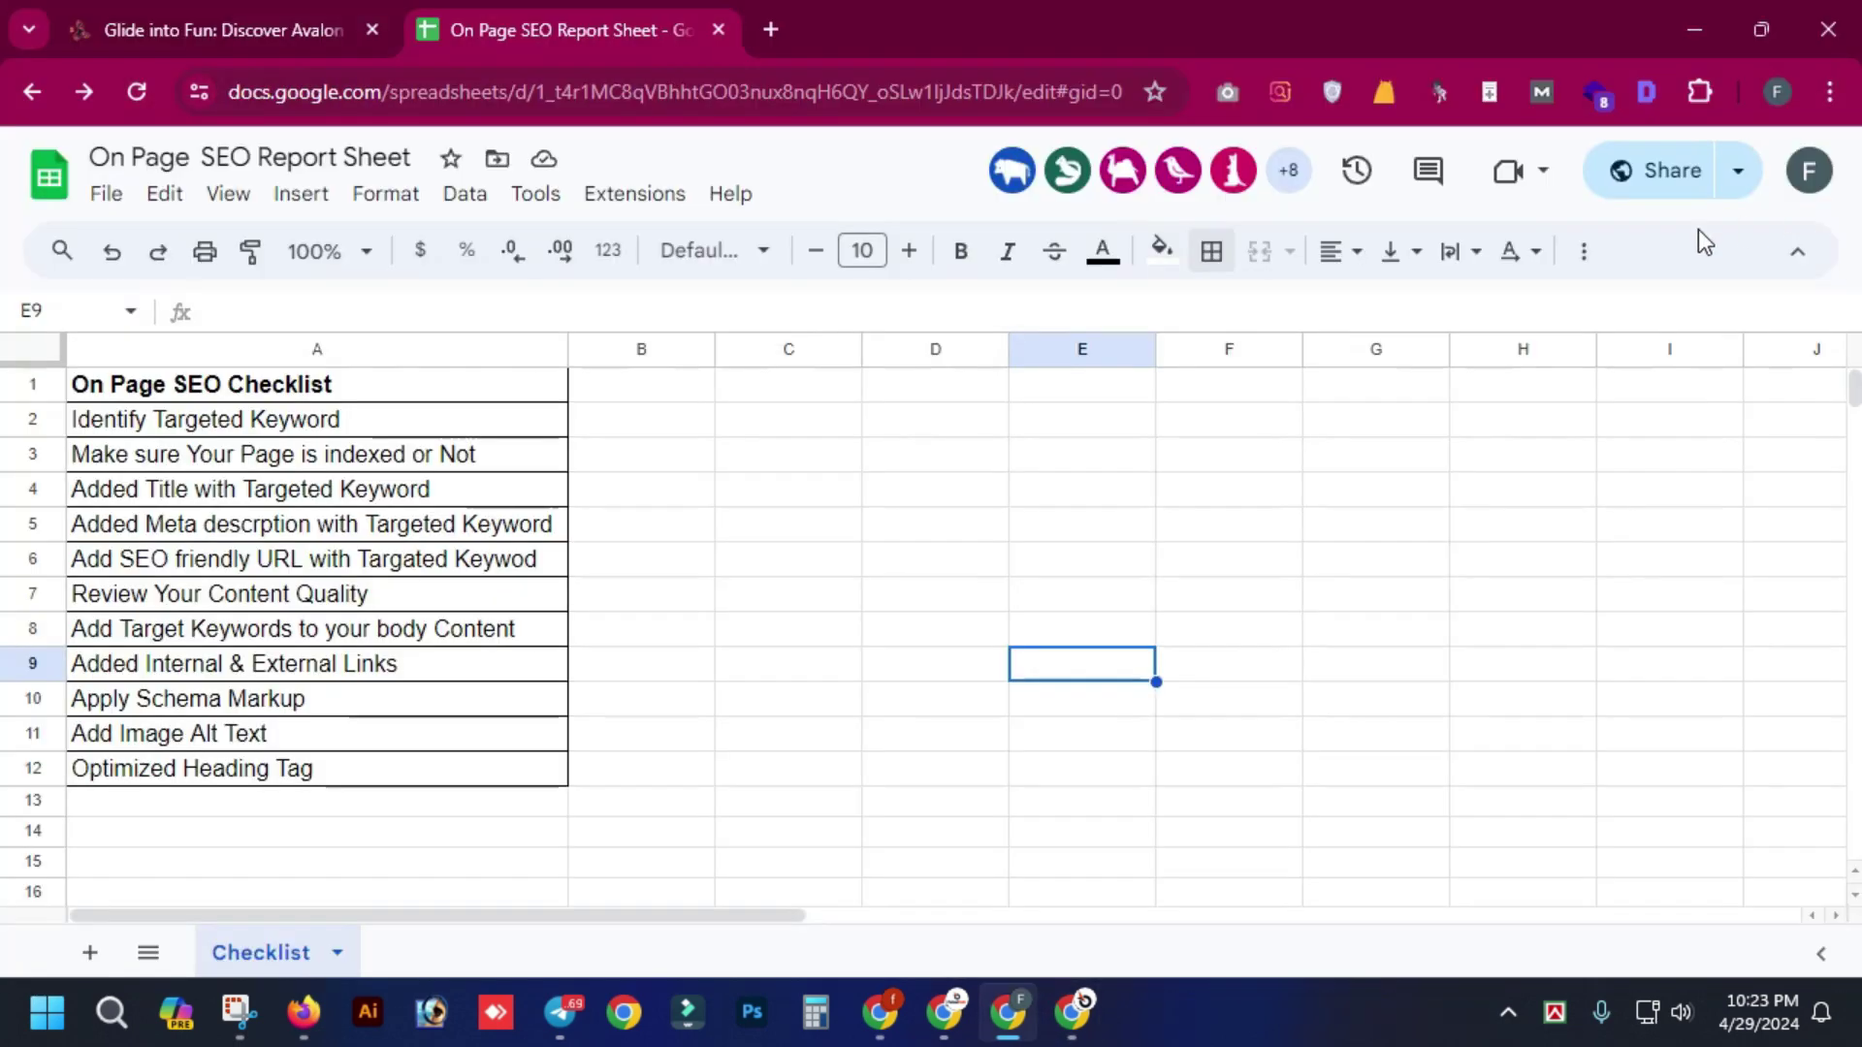
pyautogui.click(394, 464)
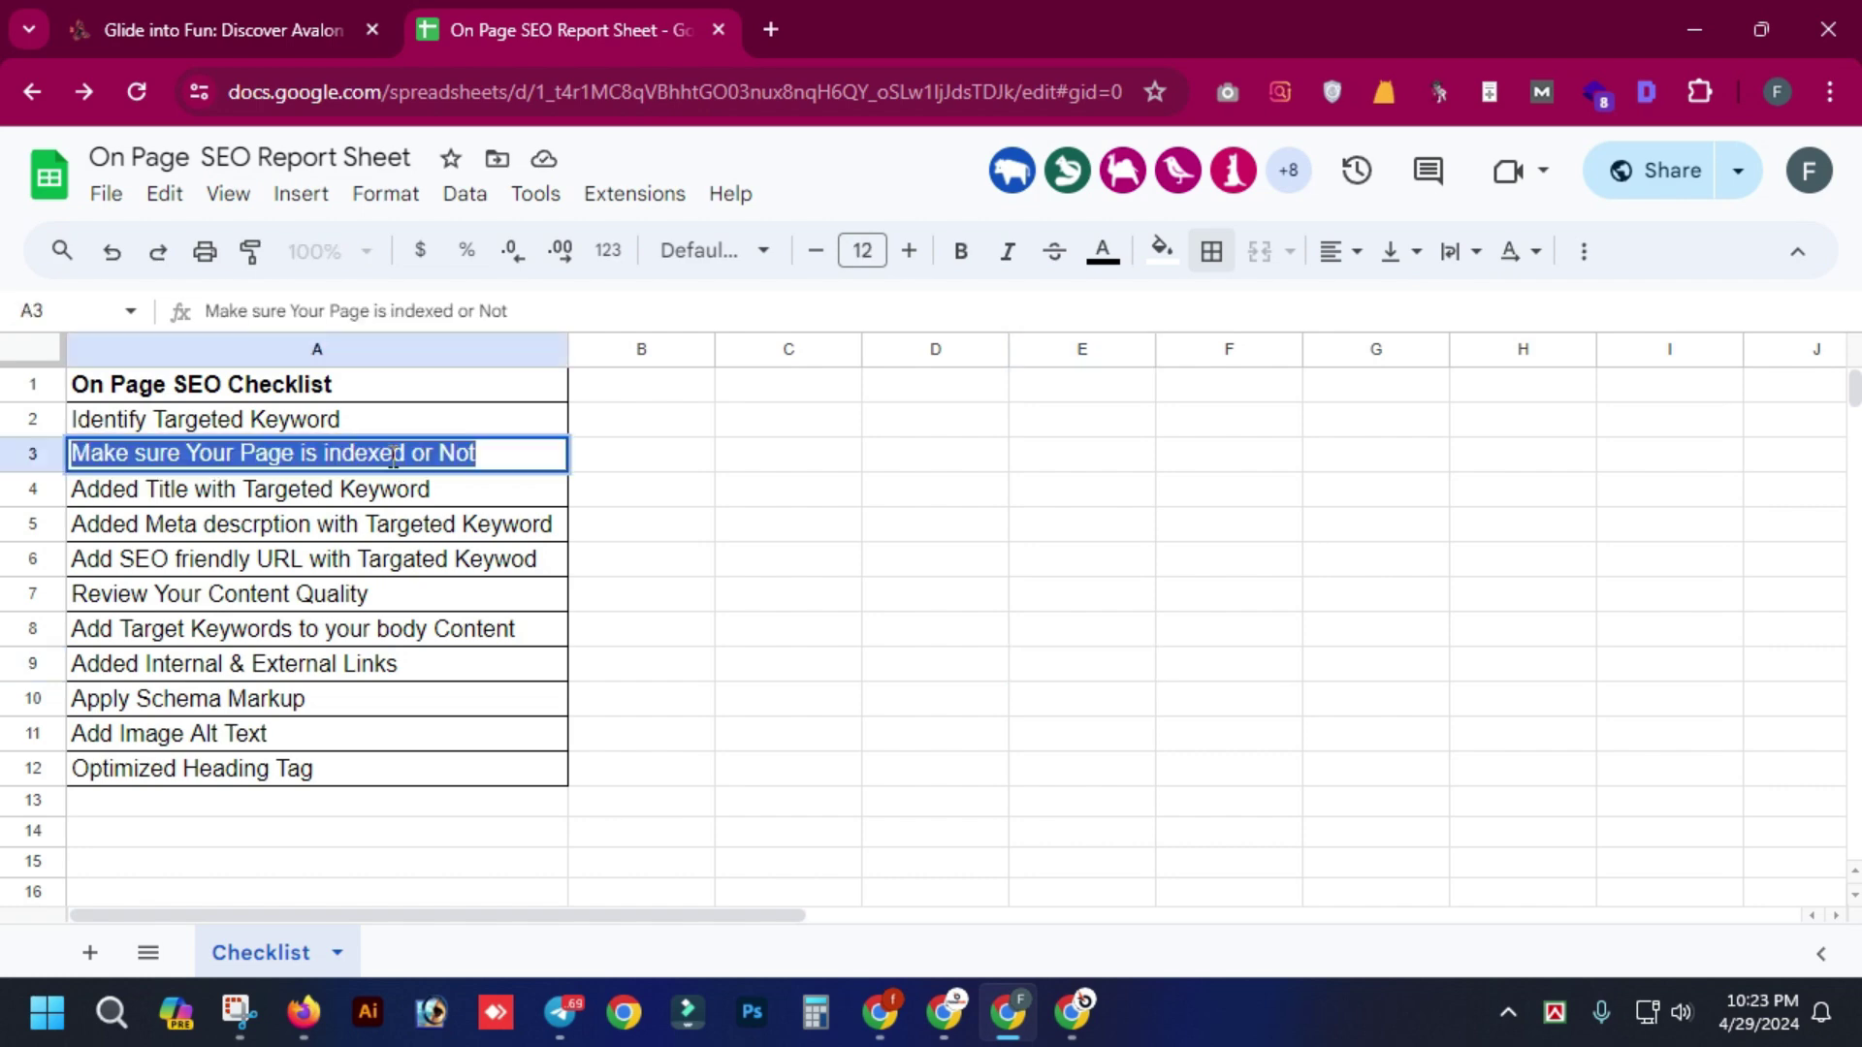
pyautogui.click(937, 535)
pyautogui.hotkey('alt', 'Tab')
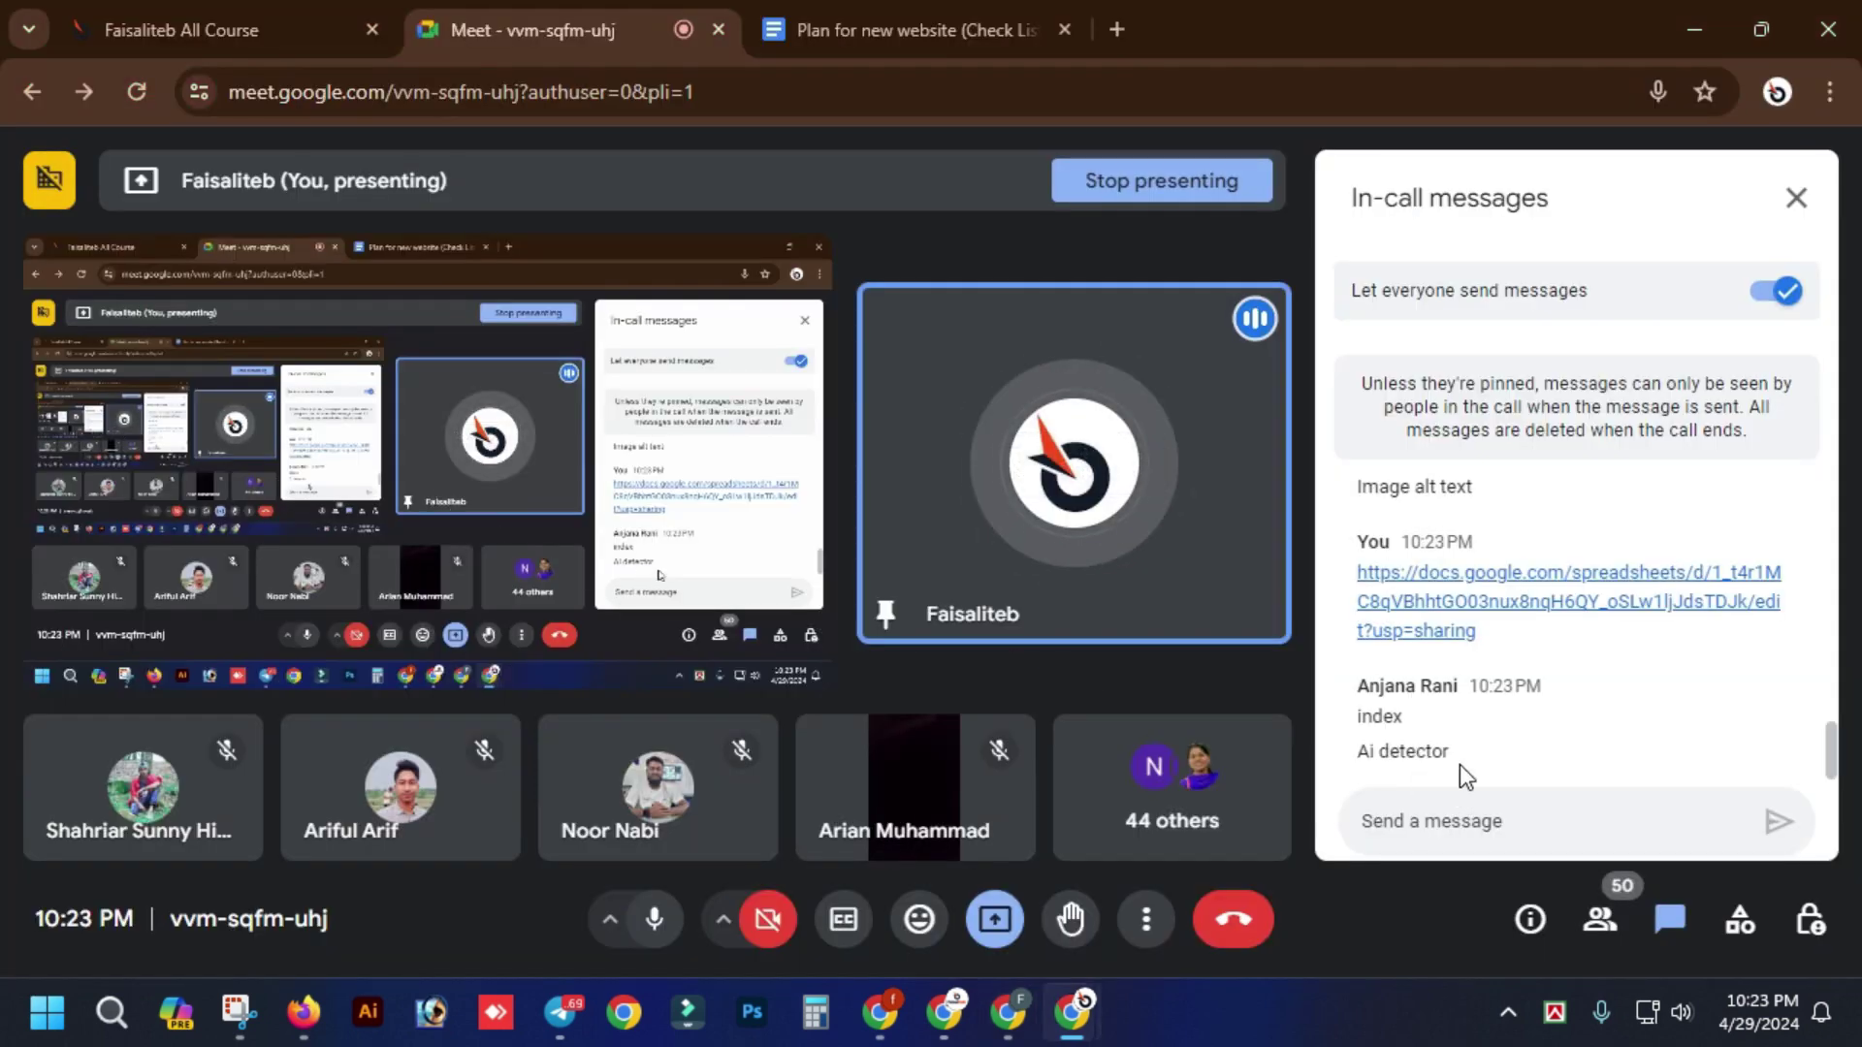
pyautogui.tripleClick(1417, 755)
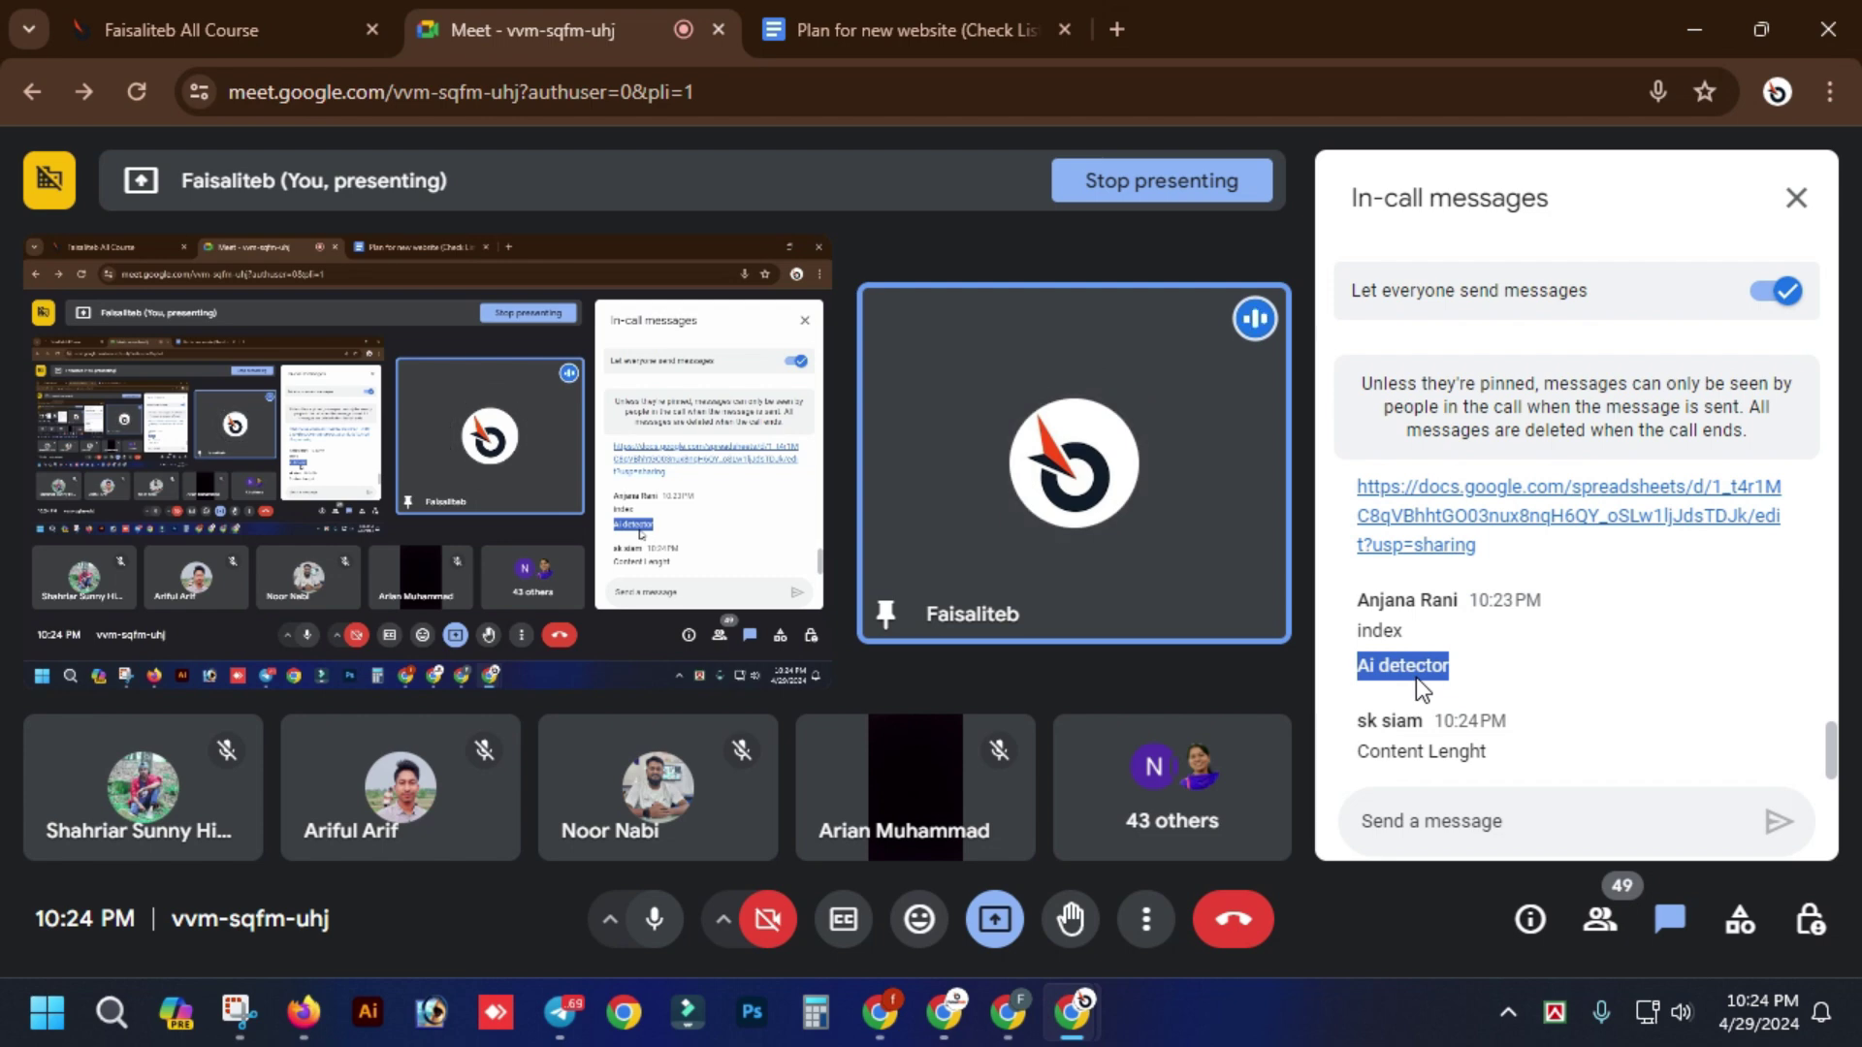
# - Return to the report spreadsheet in Google Sheets and add a new sheet named "On Page Report Sheet"
pyautogui.hotkey('alt', 'Tab')
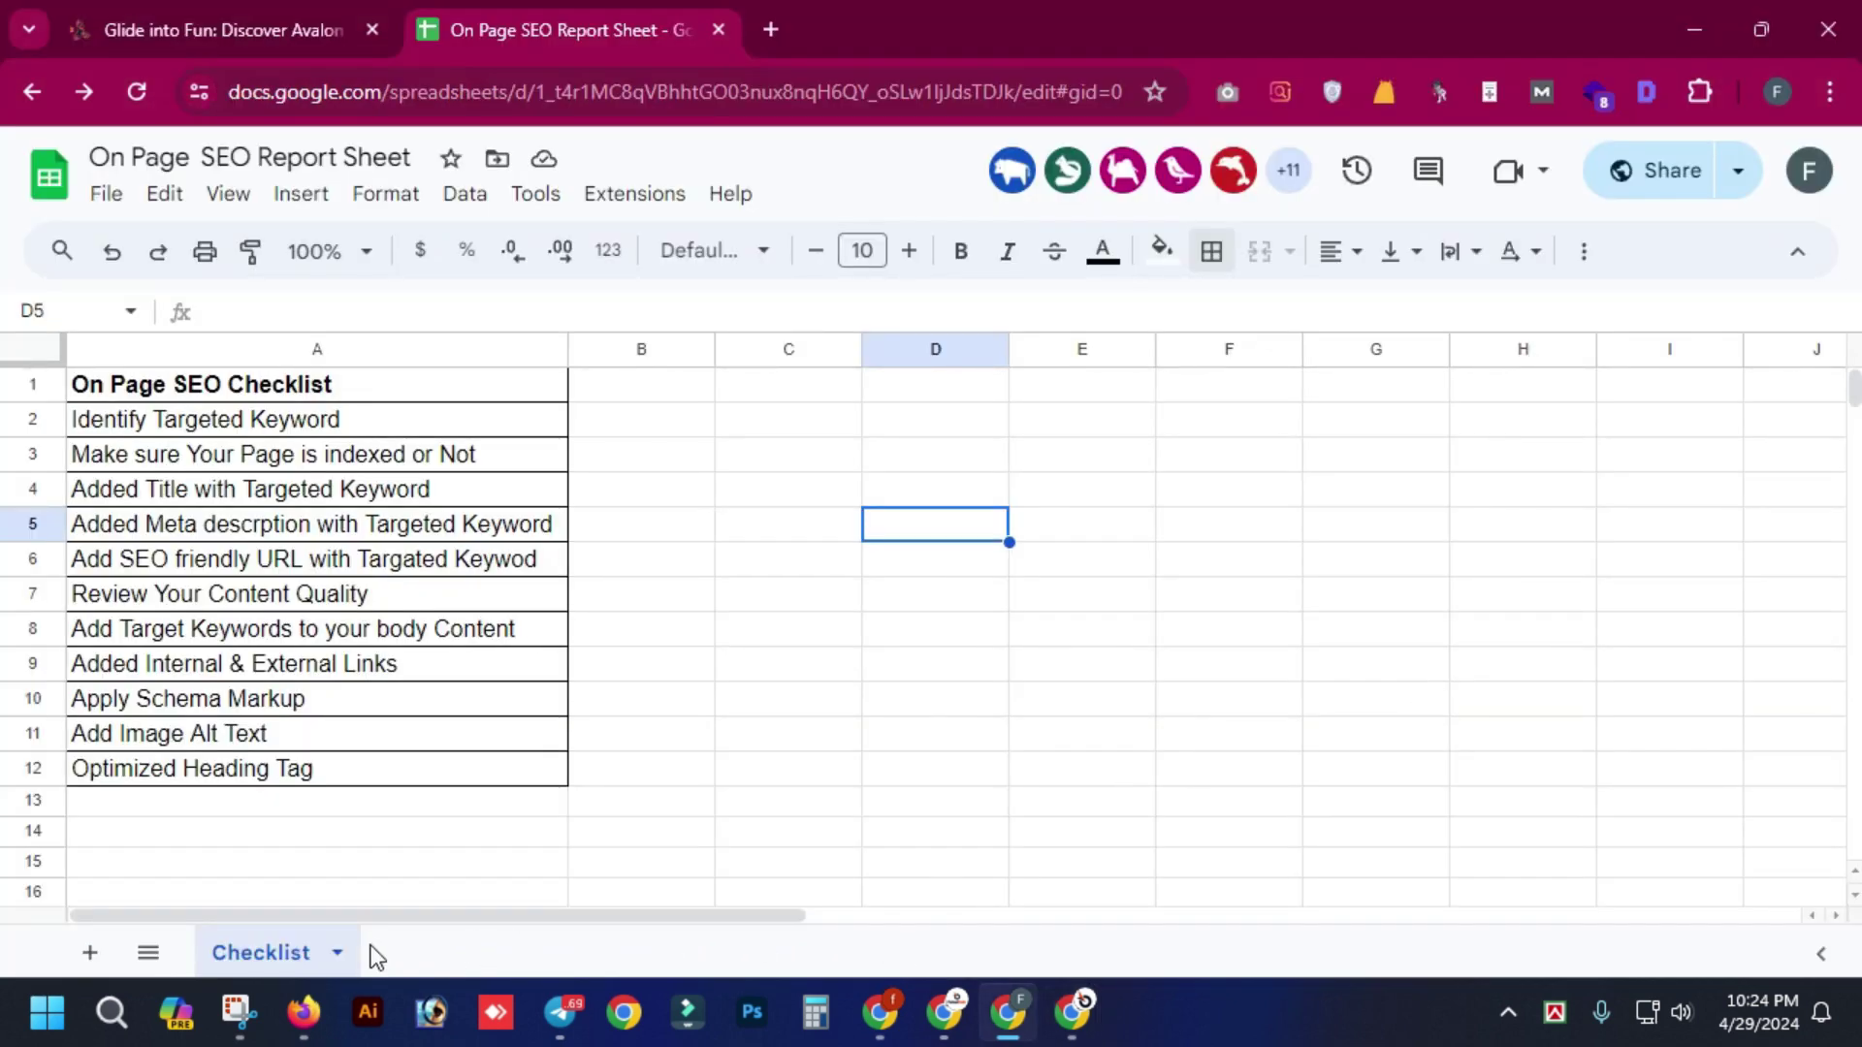
pyautogui.click(88, 955)
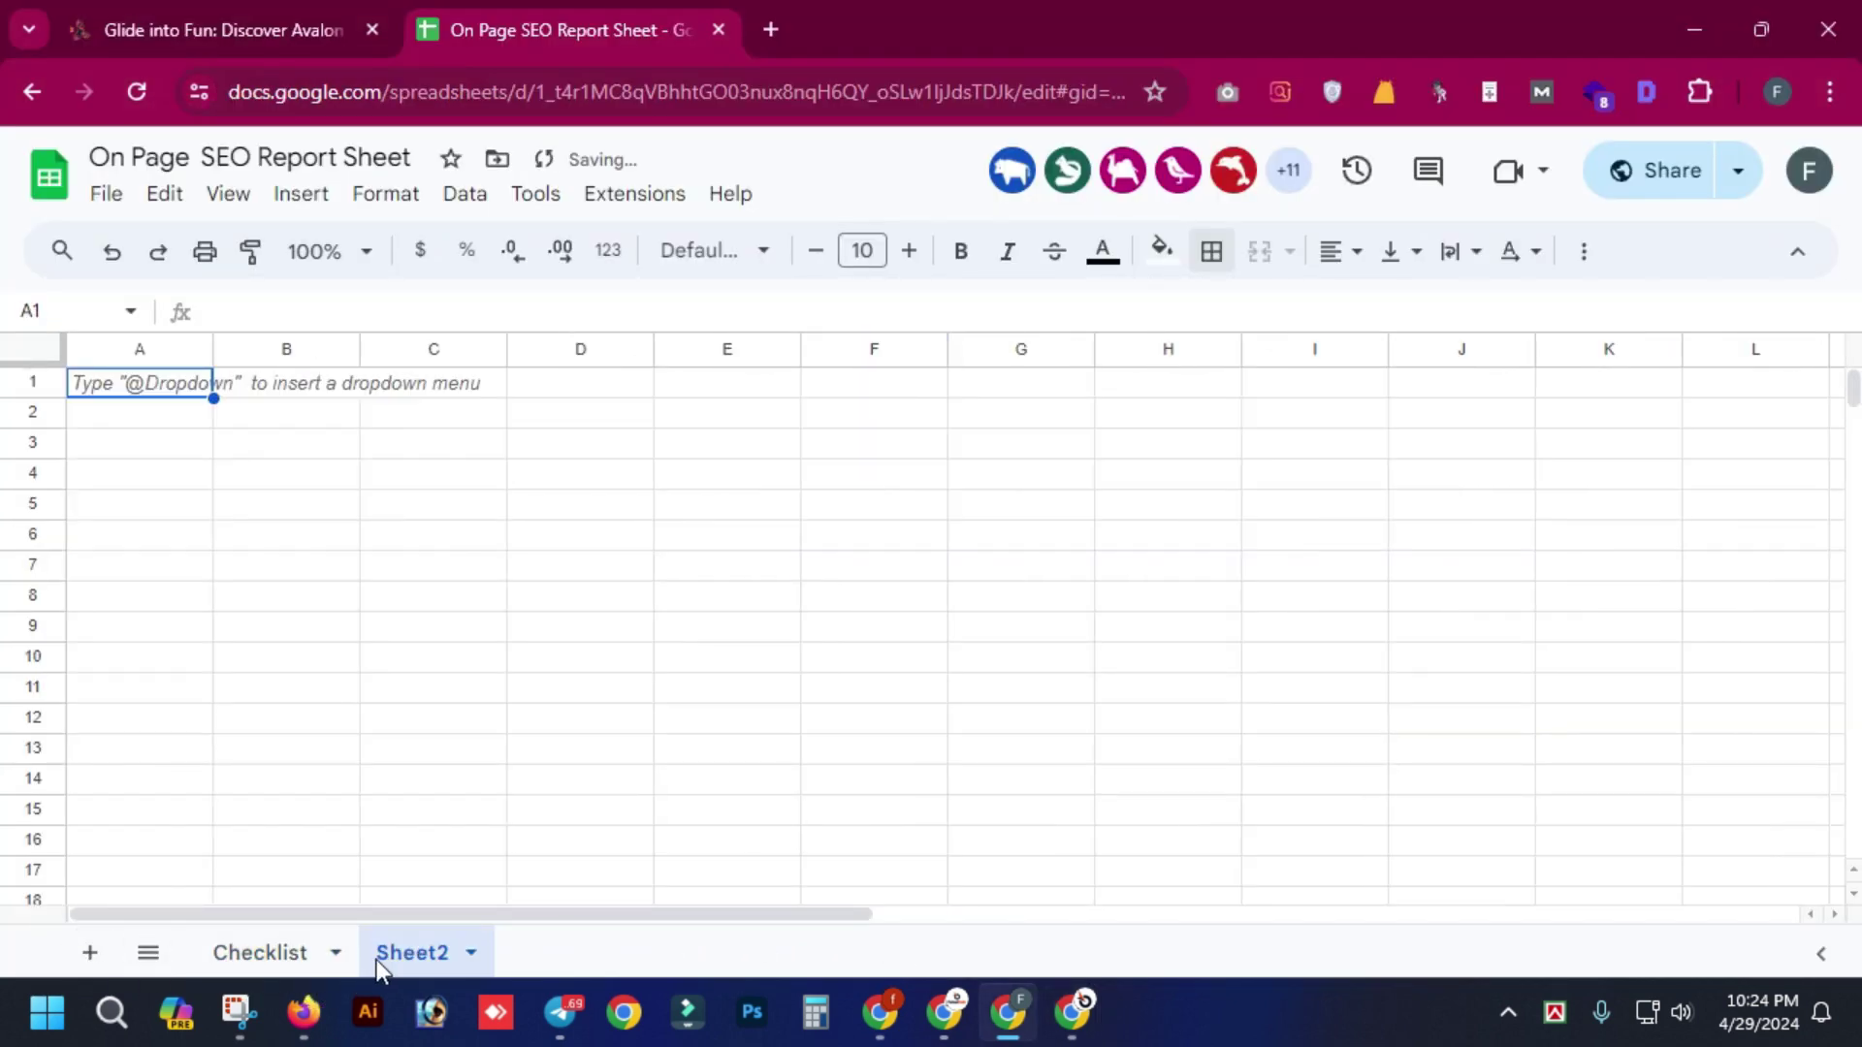
pyautogui.rightClick(409, 956)
pyautogui.click(439, 586)
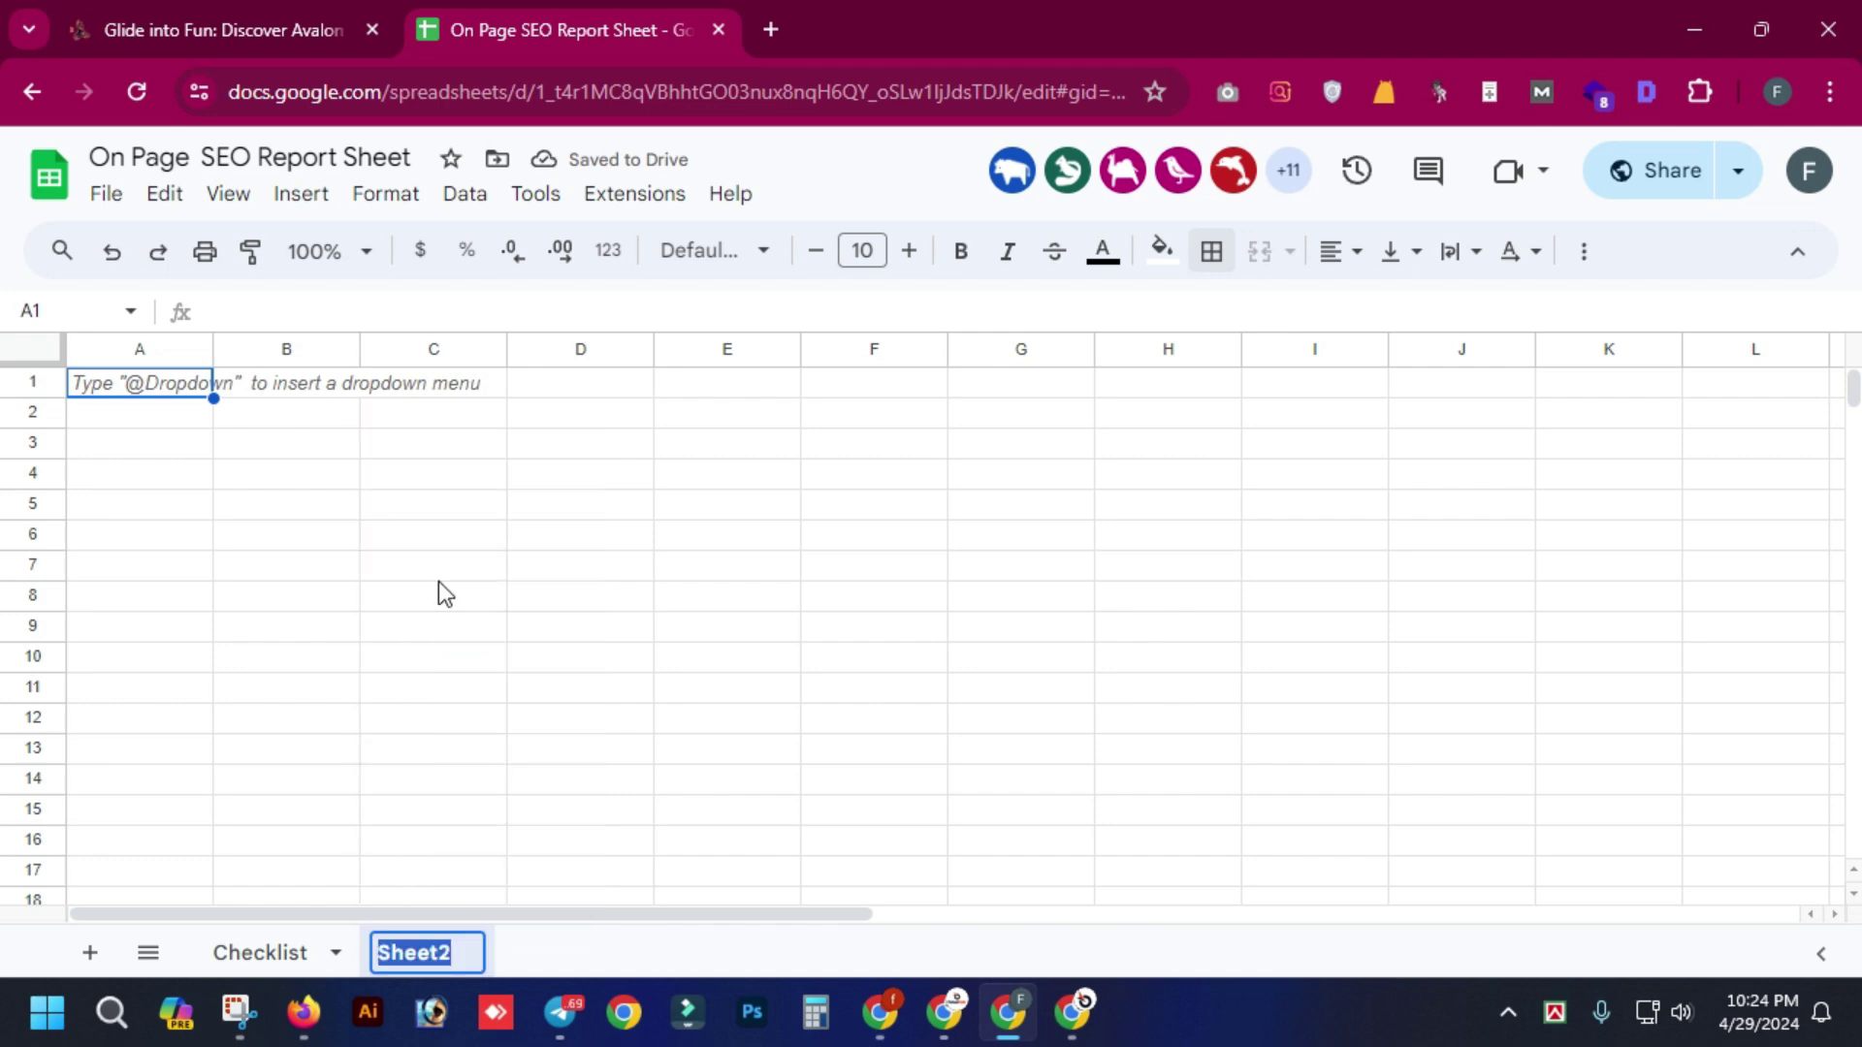
pyautogui.write('On Page Repo')
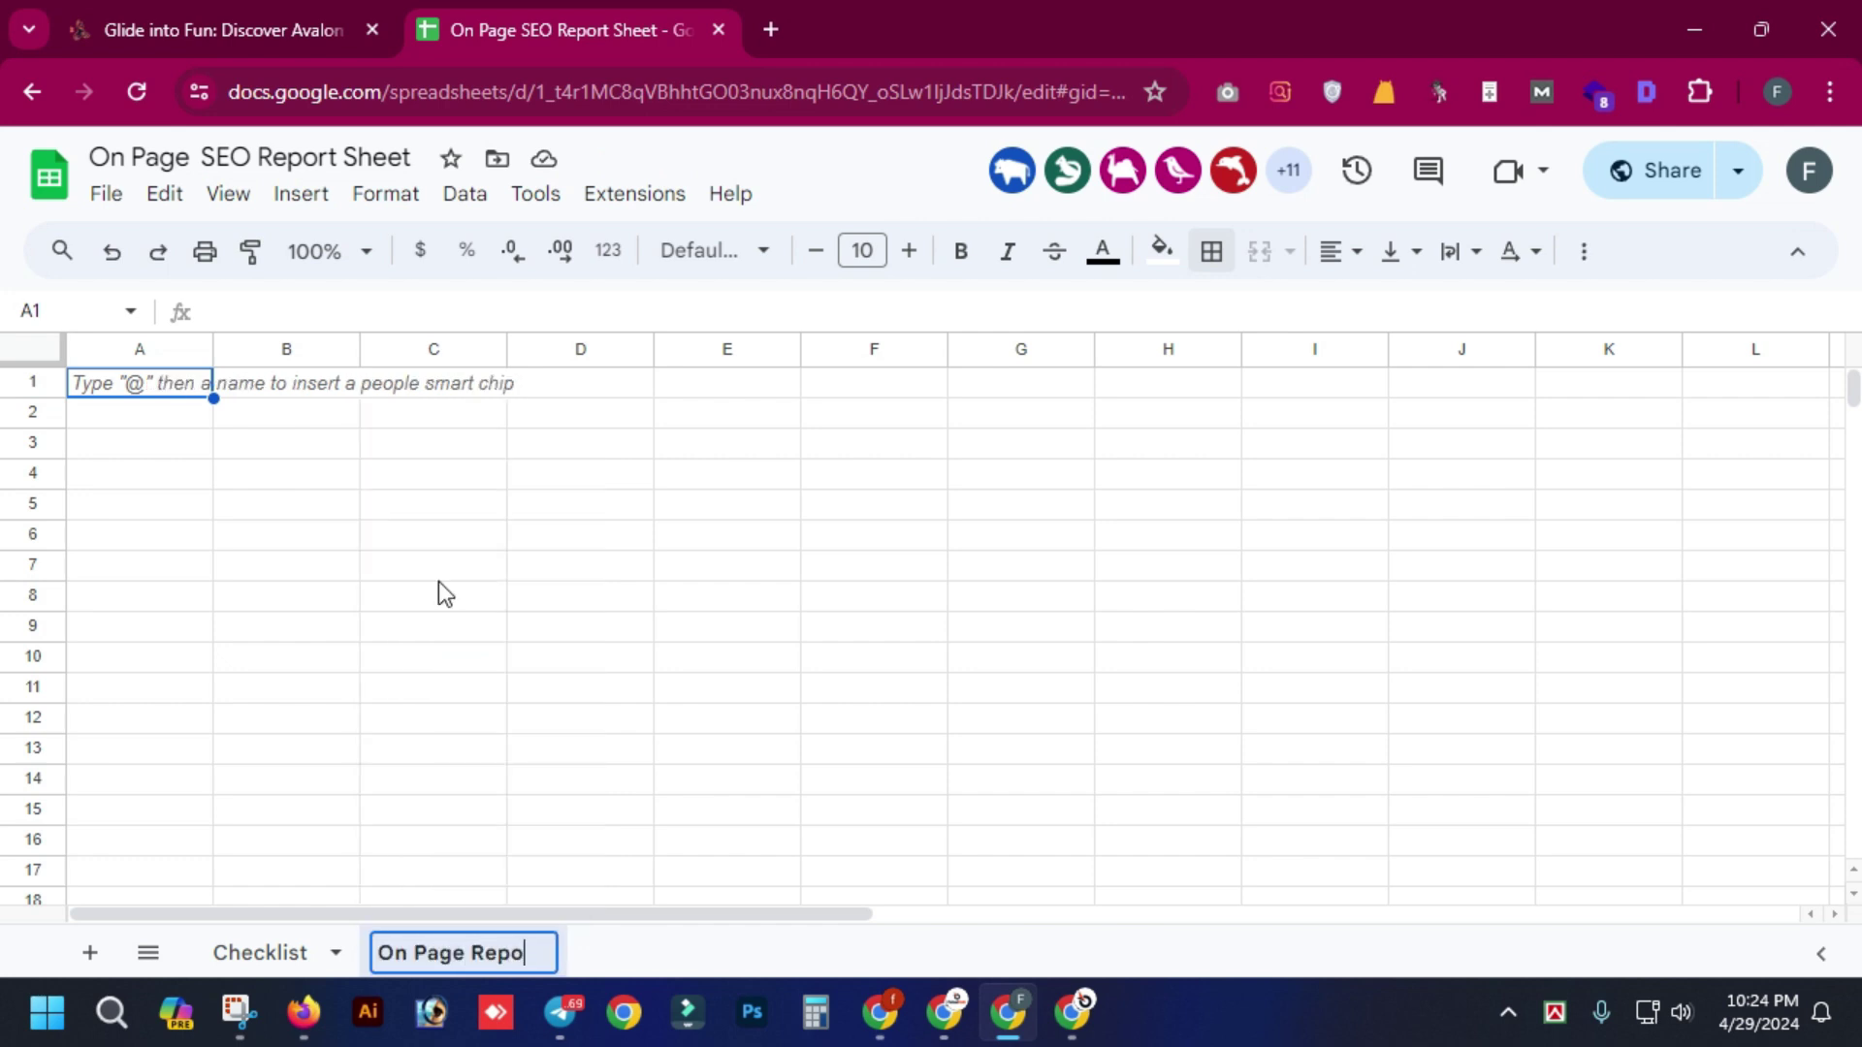
pyautogui.write('rt Sheet')
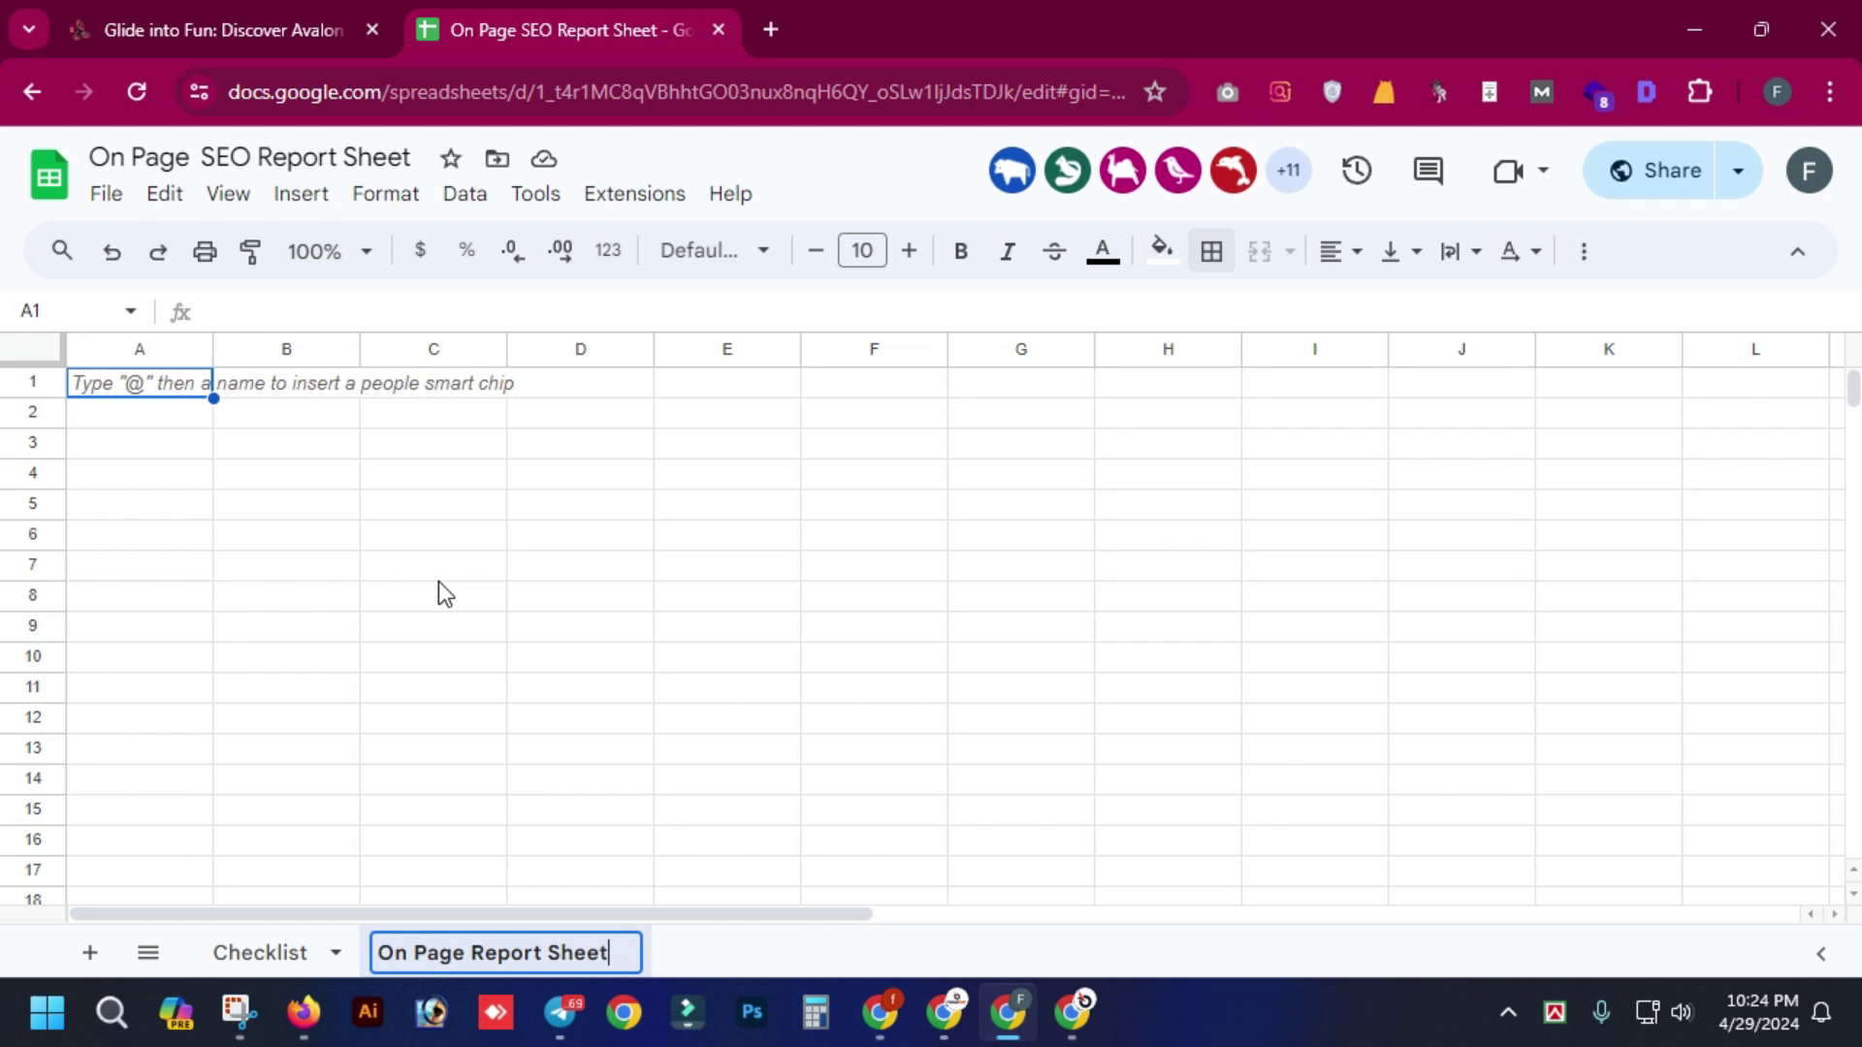
pyautogui.click(241, 958)
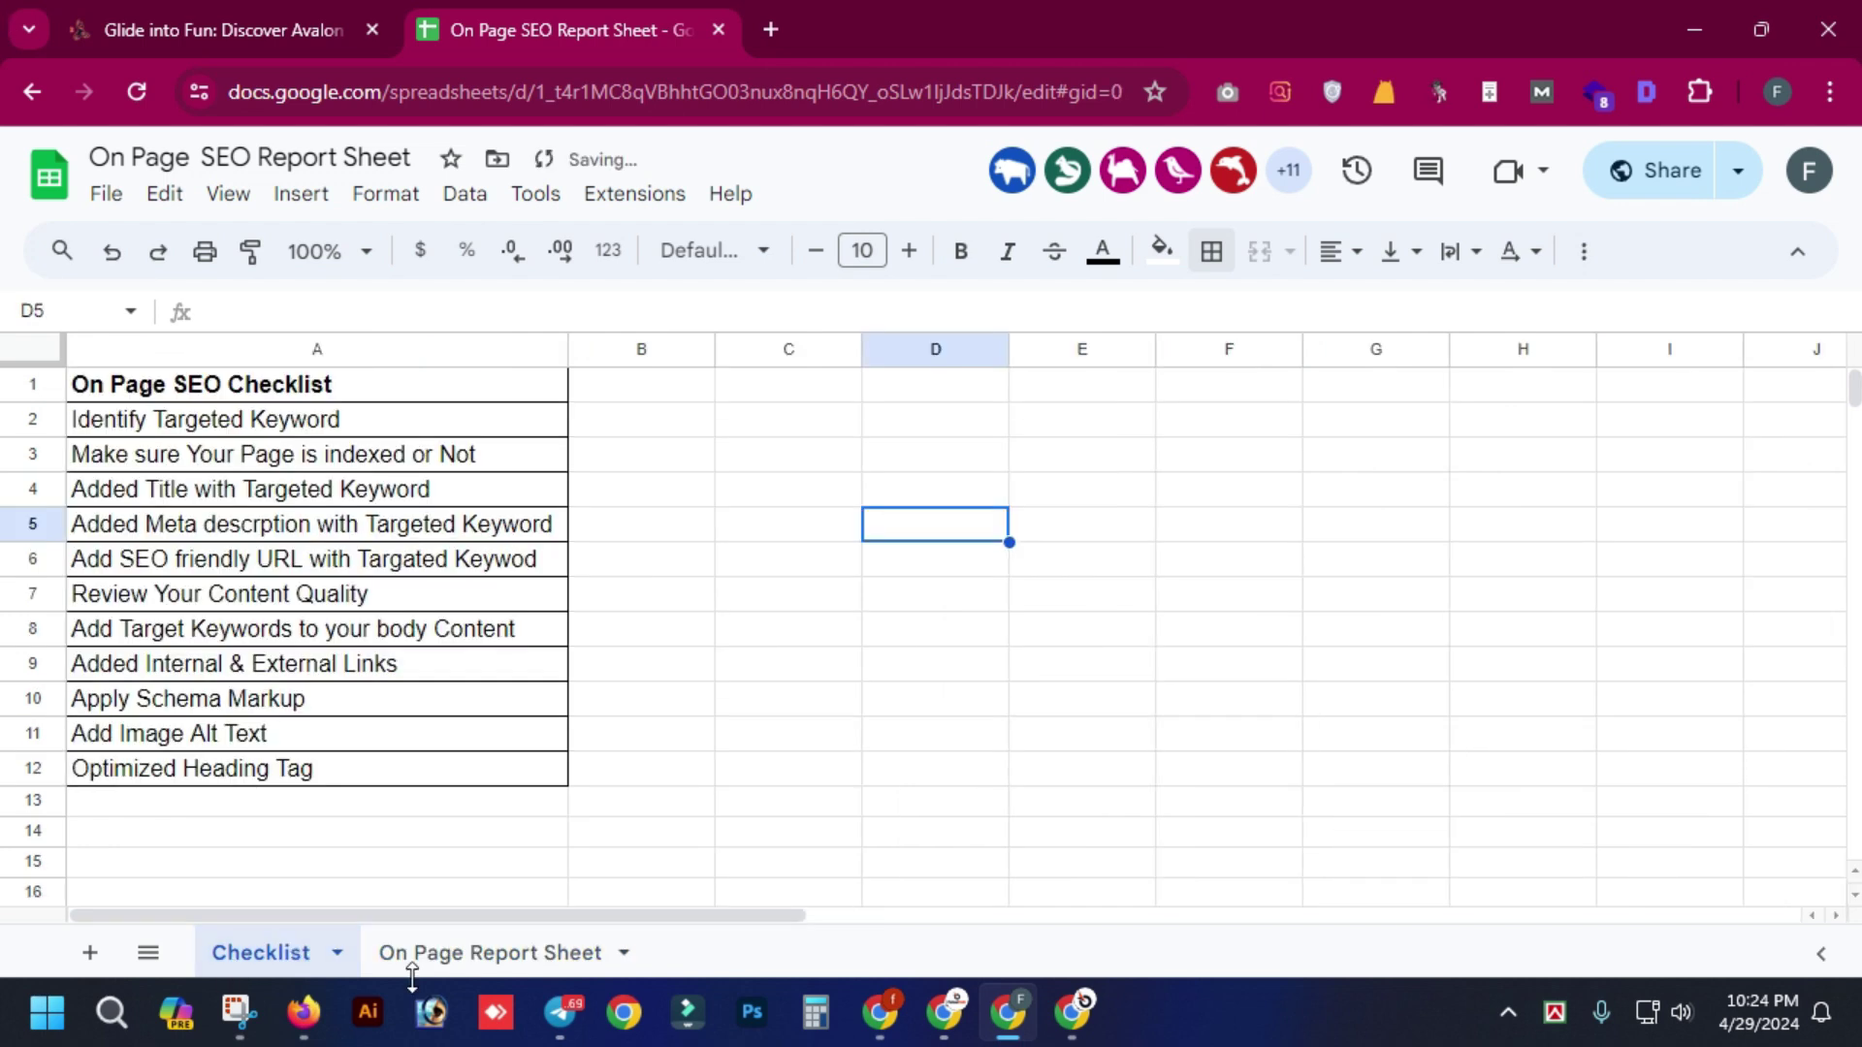
# - Show the blank On Page Report Sheet, and highlight the checklist items A2:A12 on the Checklist sheet
pyautogui.click(414, 970)
pyautogui.click(533, 485)
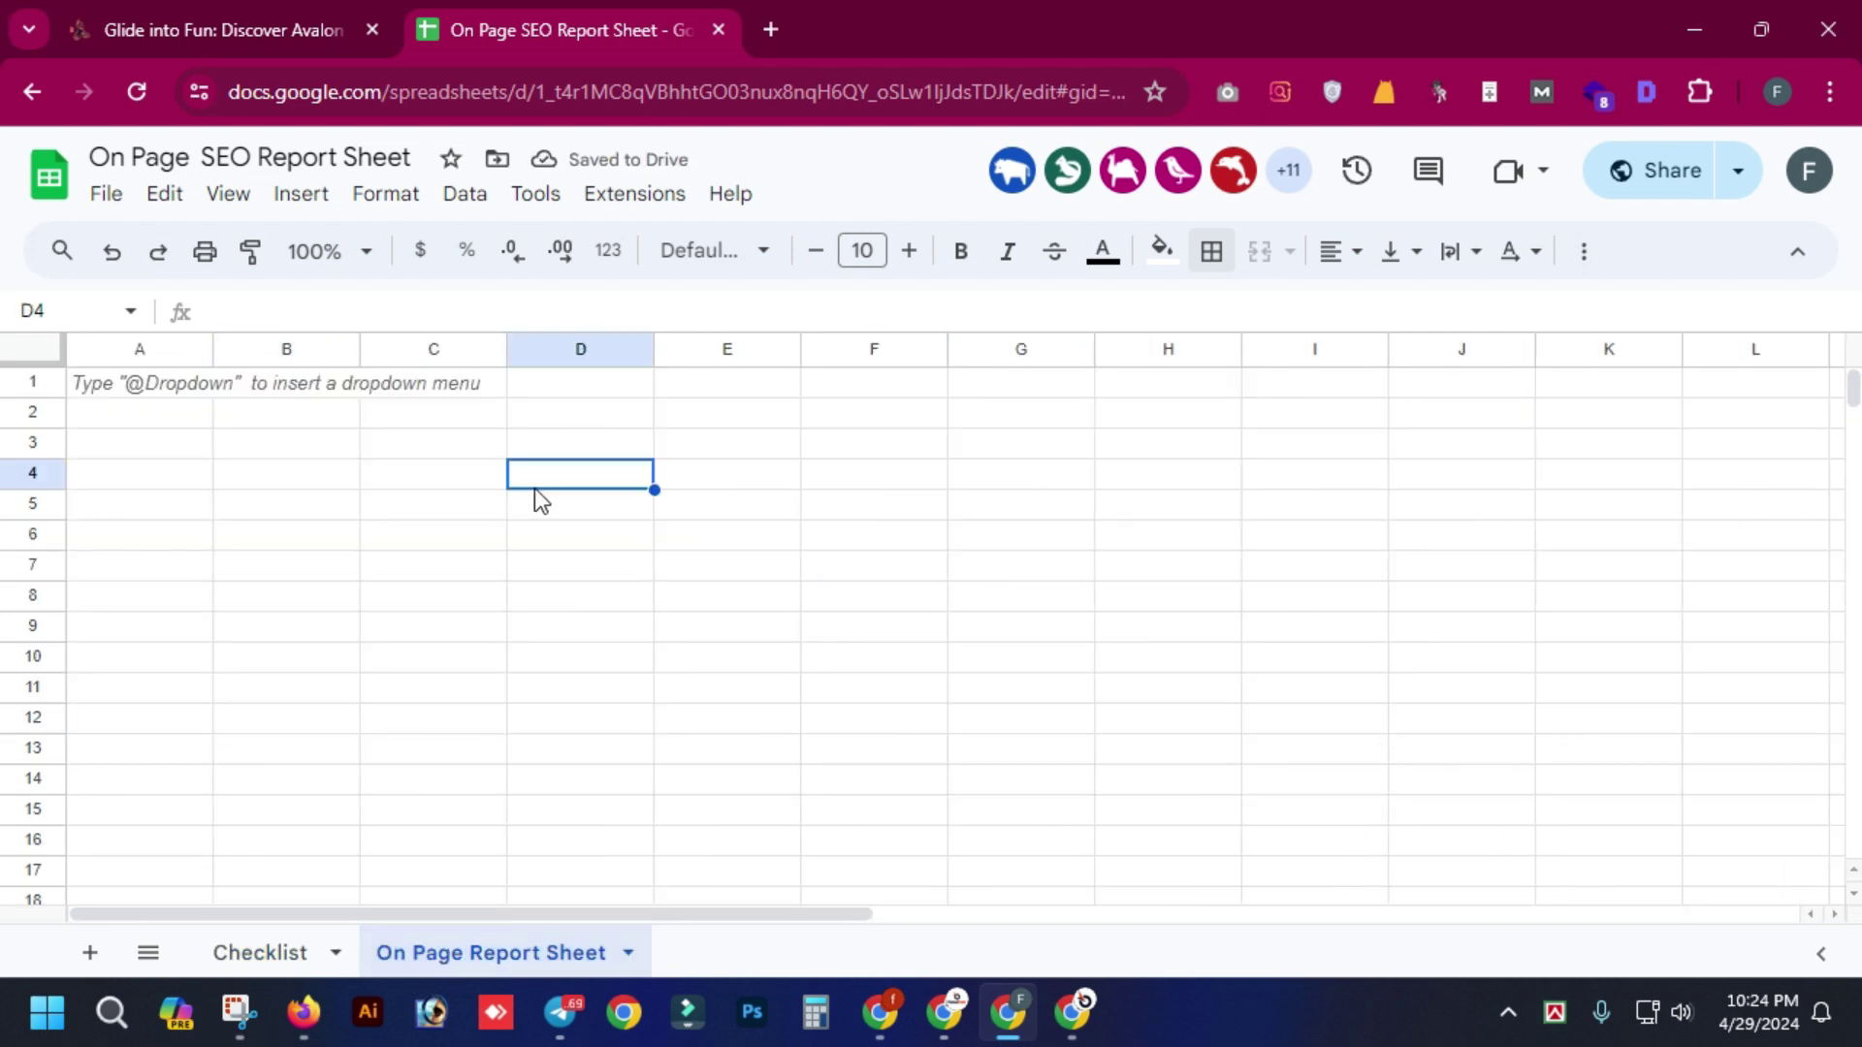
pyautogui.click(257, 982)
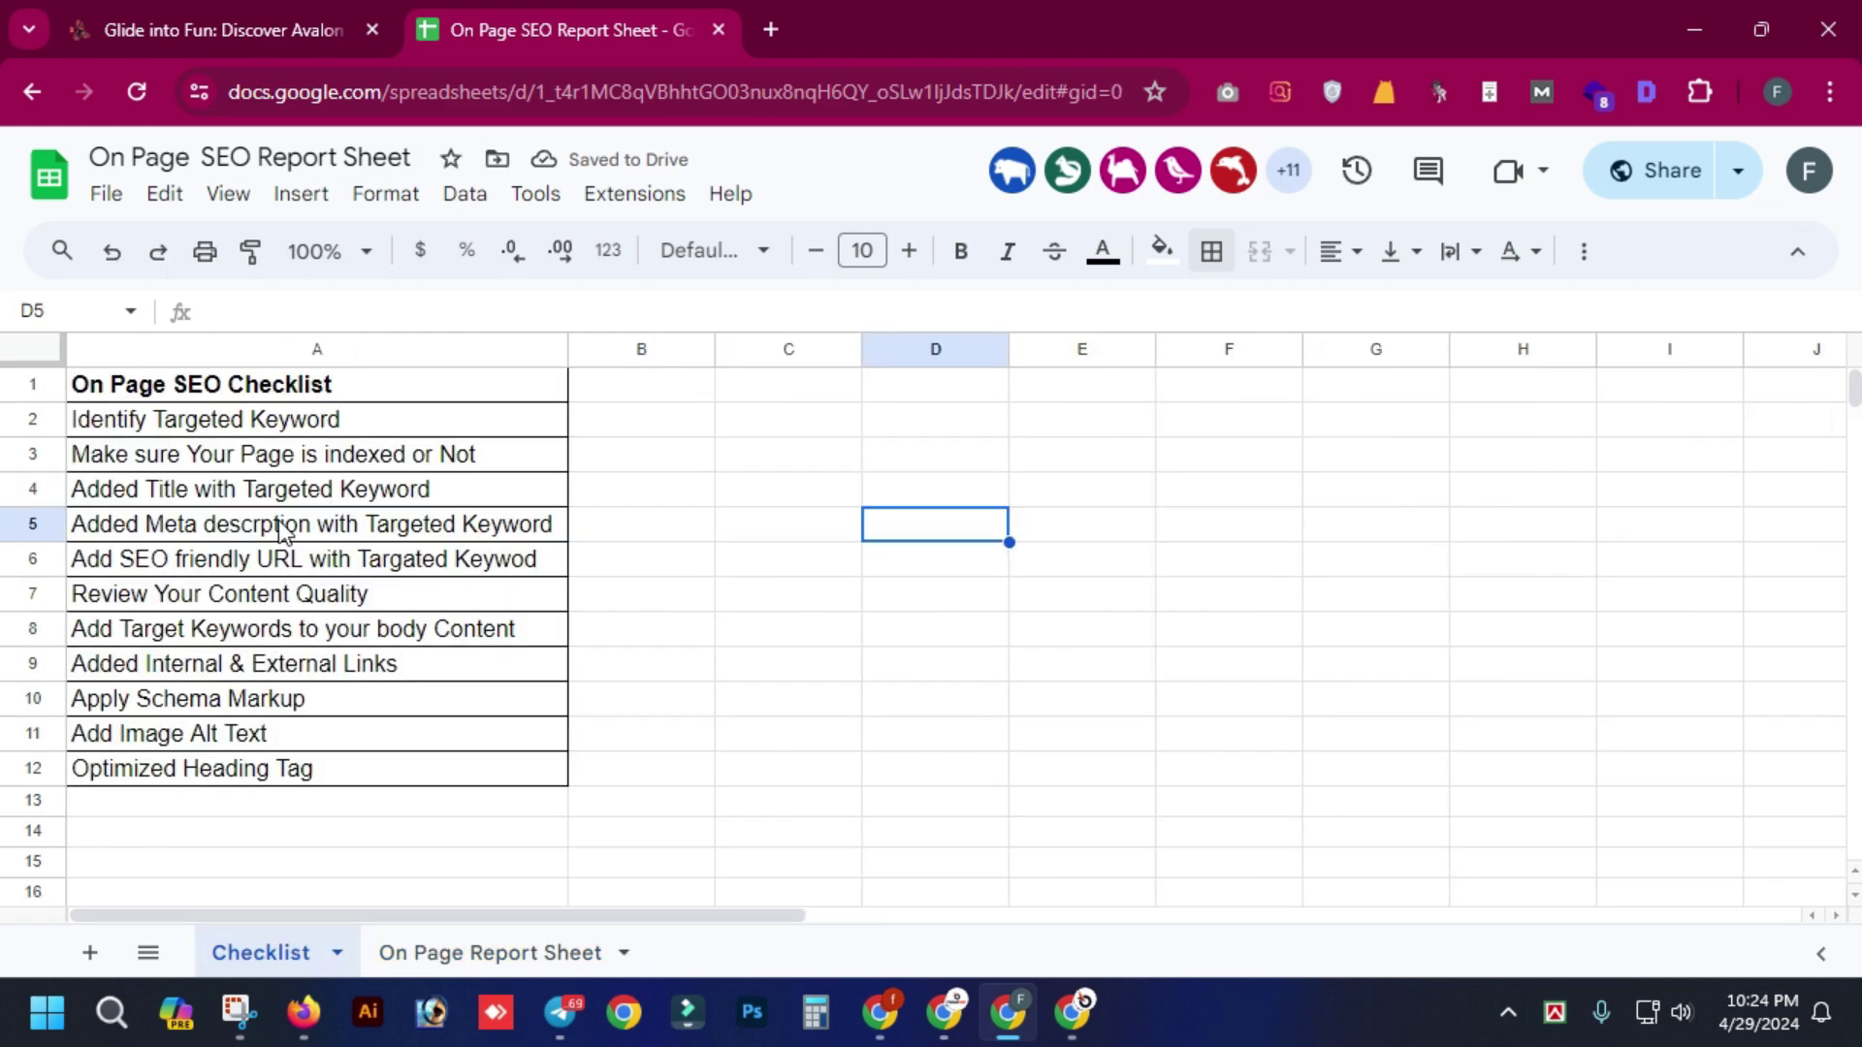
pyautogui.moveTo(412, 427); pyautogui.dragTo(349, 772)
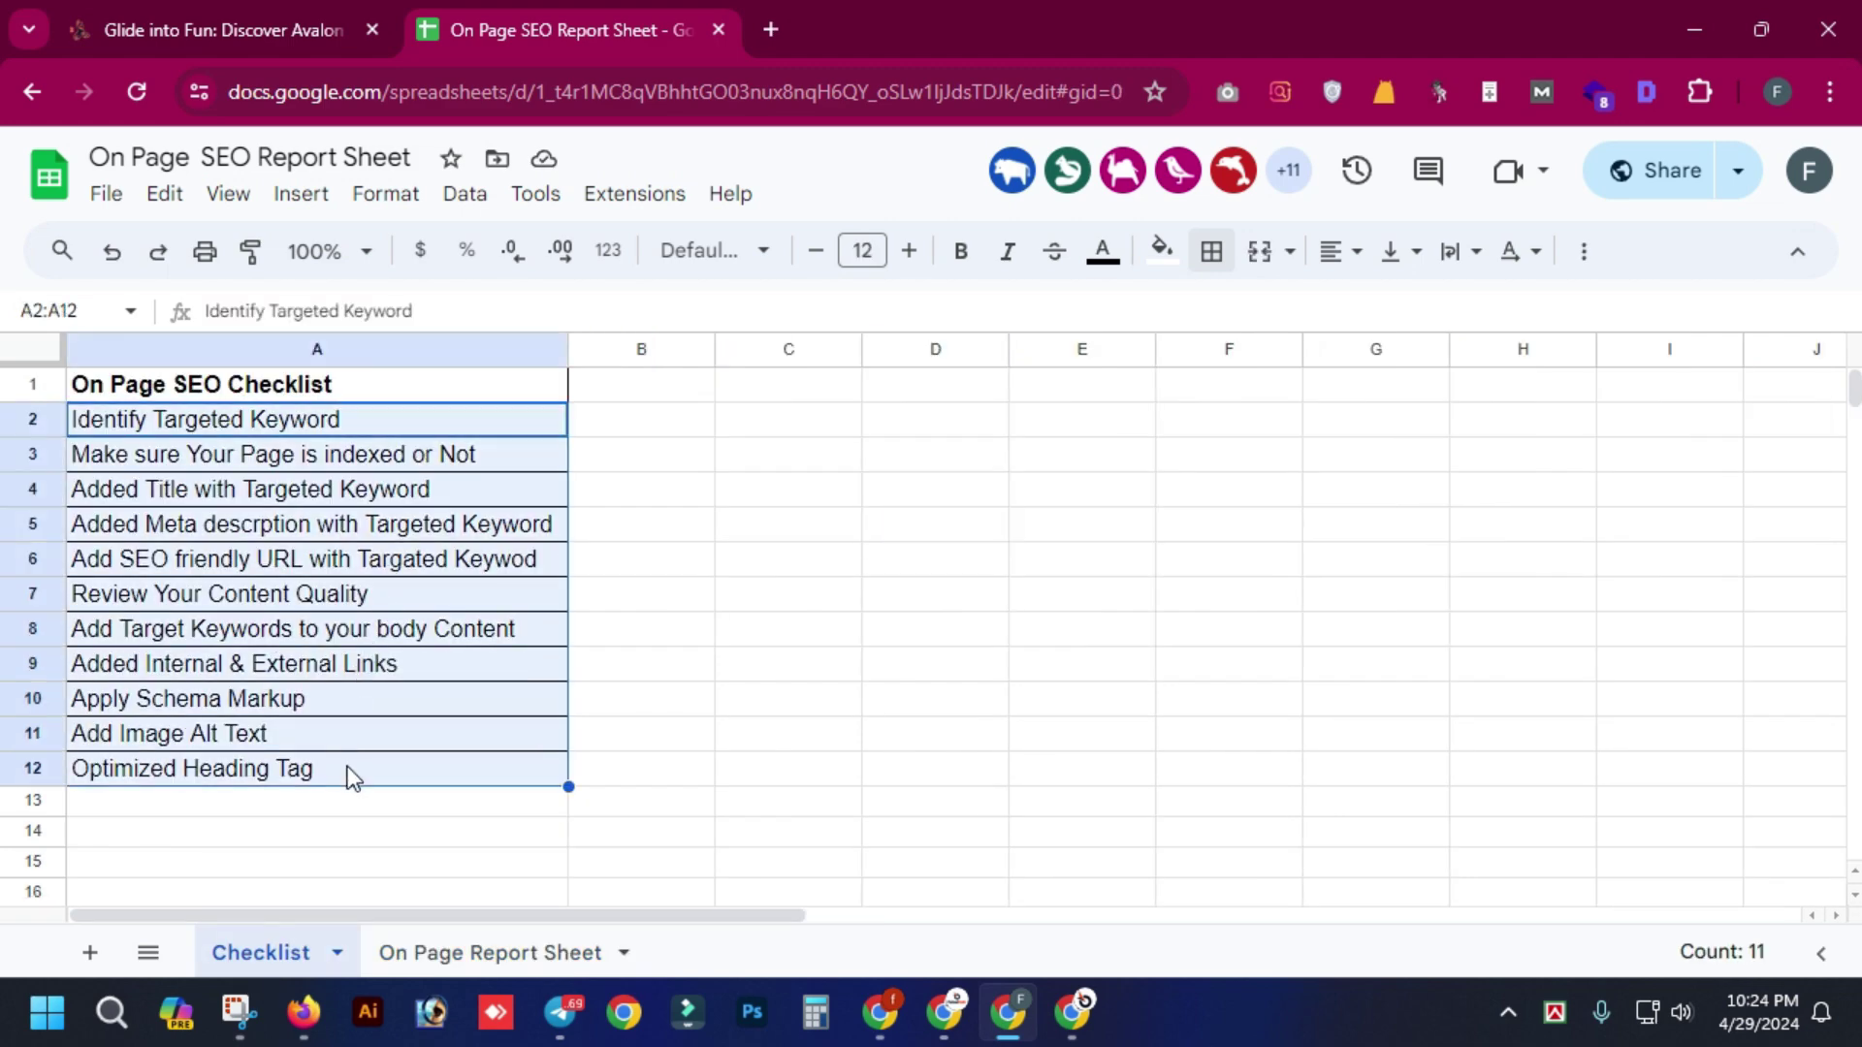
# - Check the Google Meet call for replies, and highlight the checklist and the empty rows below it in Google Sheets
pyautogui.hotkey('alt', 'Tab')
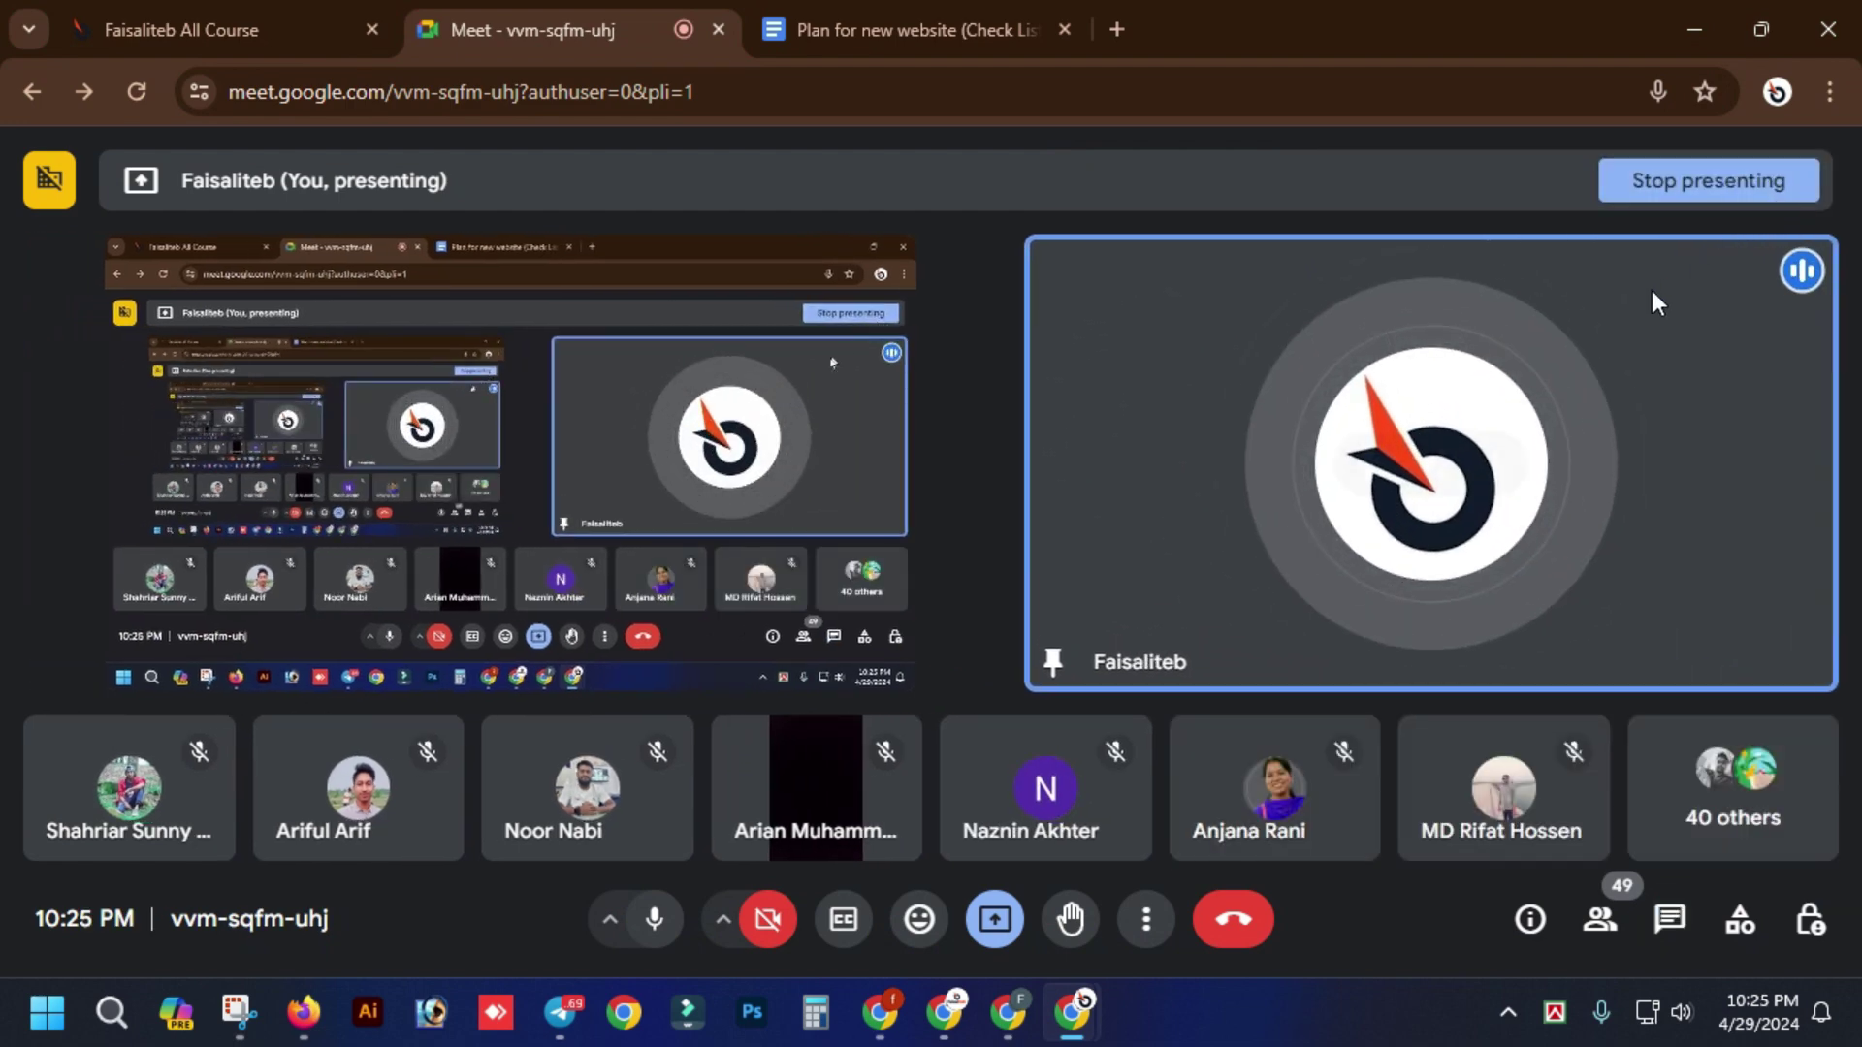
pyautogui.moveTo(1639, 308)
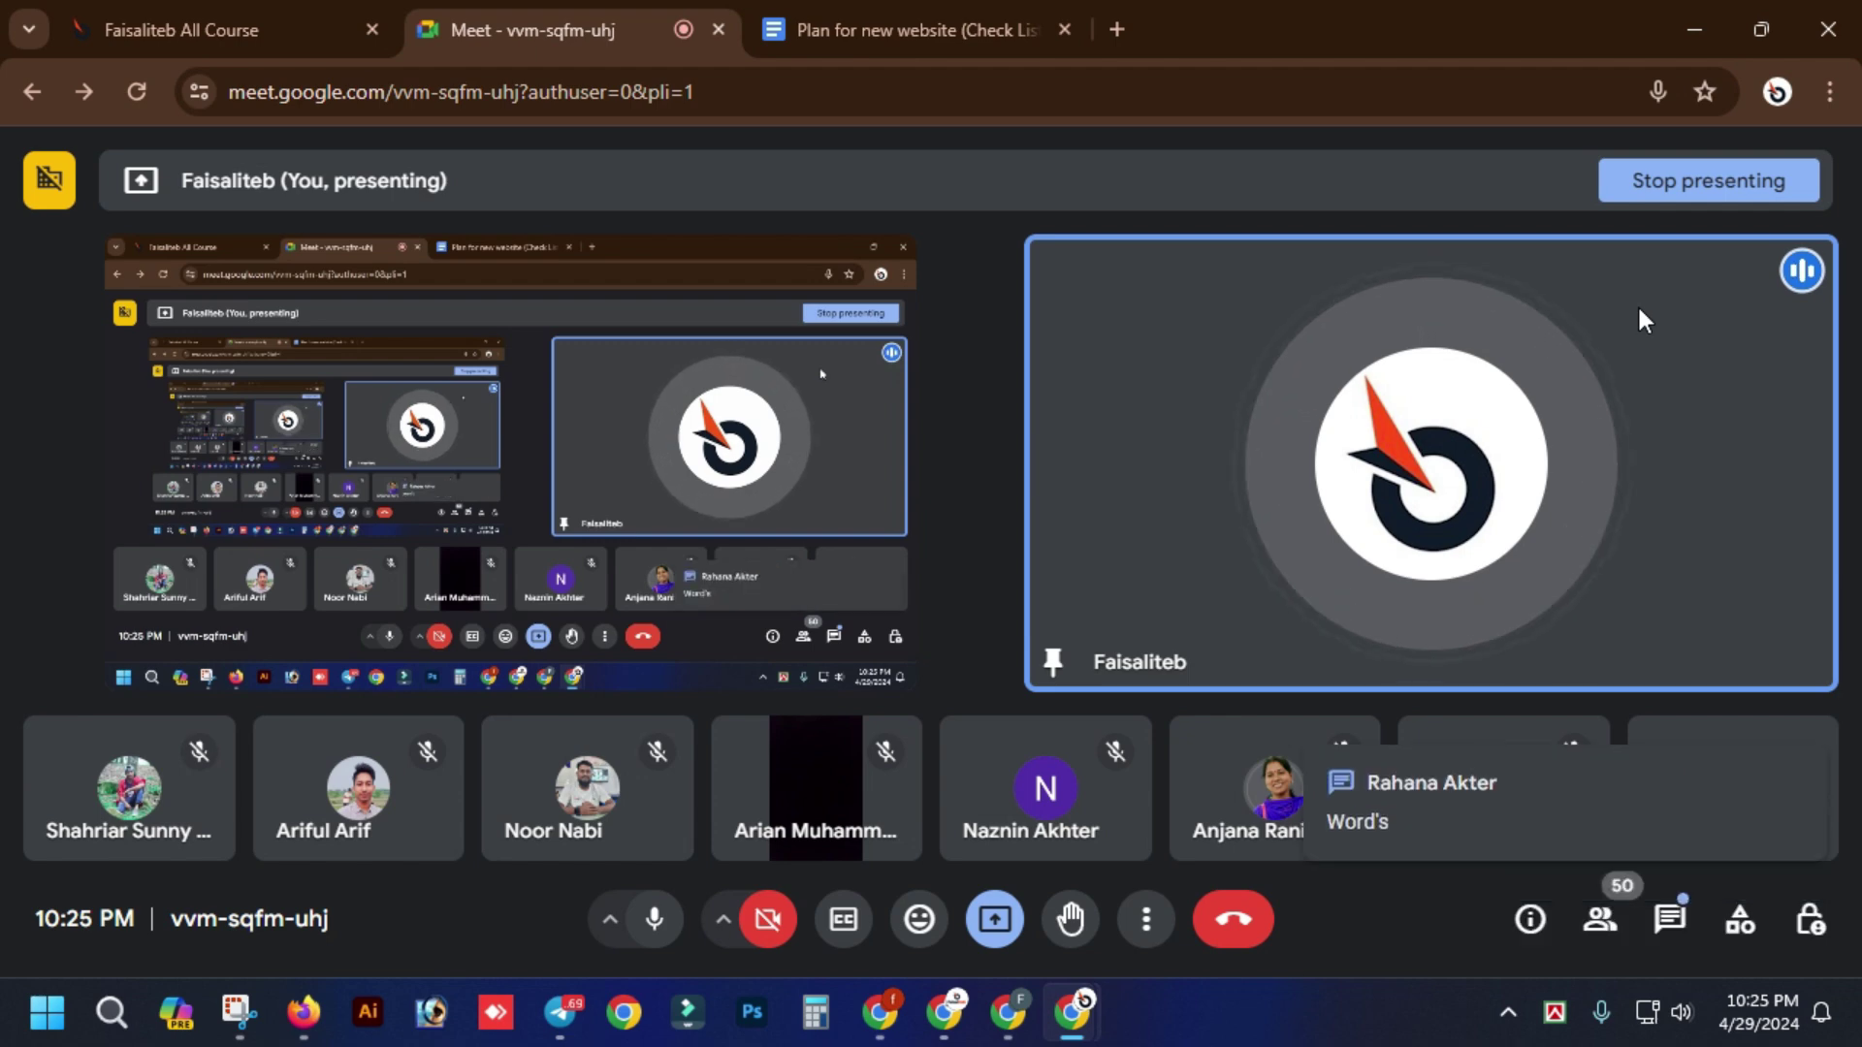
pyautogui.hotkey('alt', 'Tab')
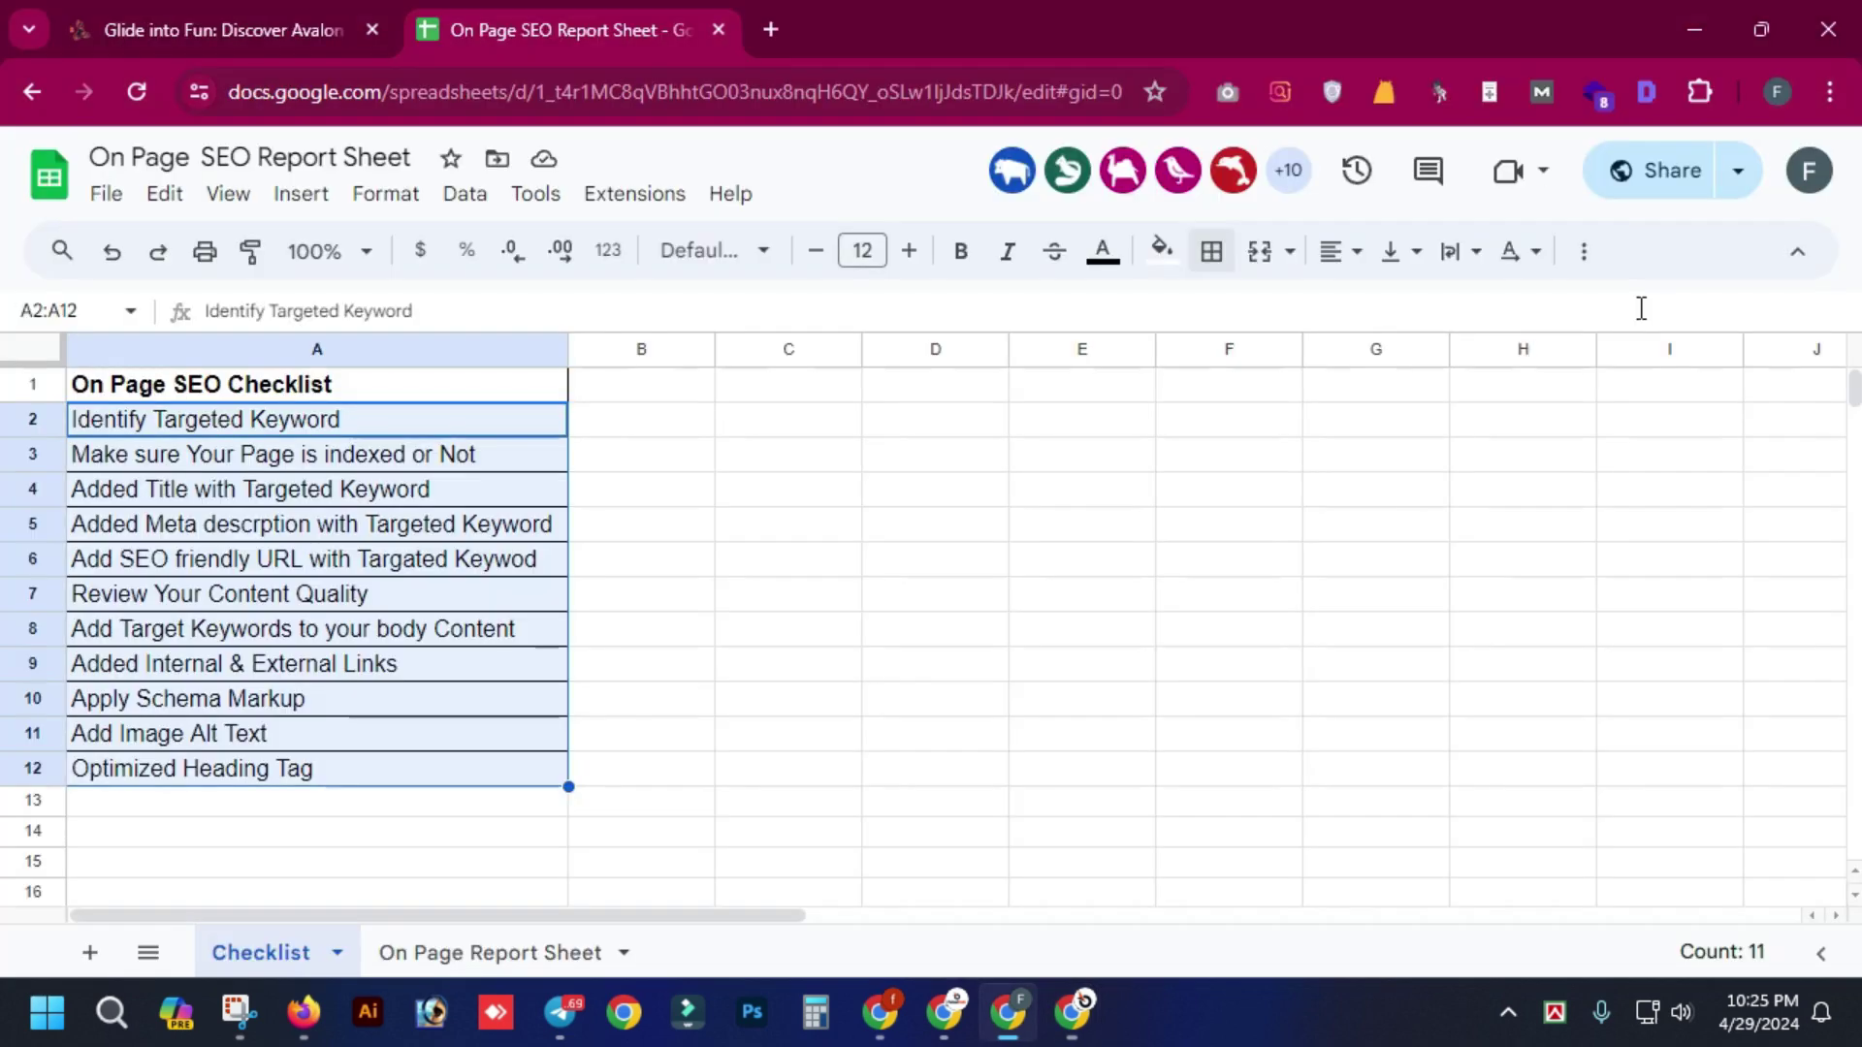
pyautogui.moveTo(406, 839); pyautogui.dragTo(407, 911)
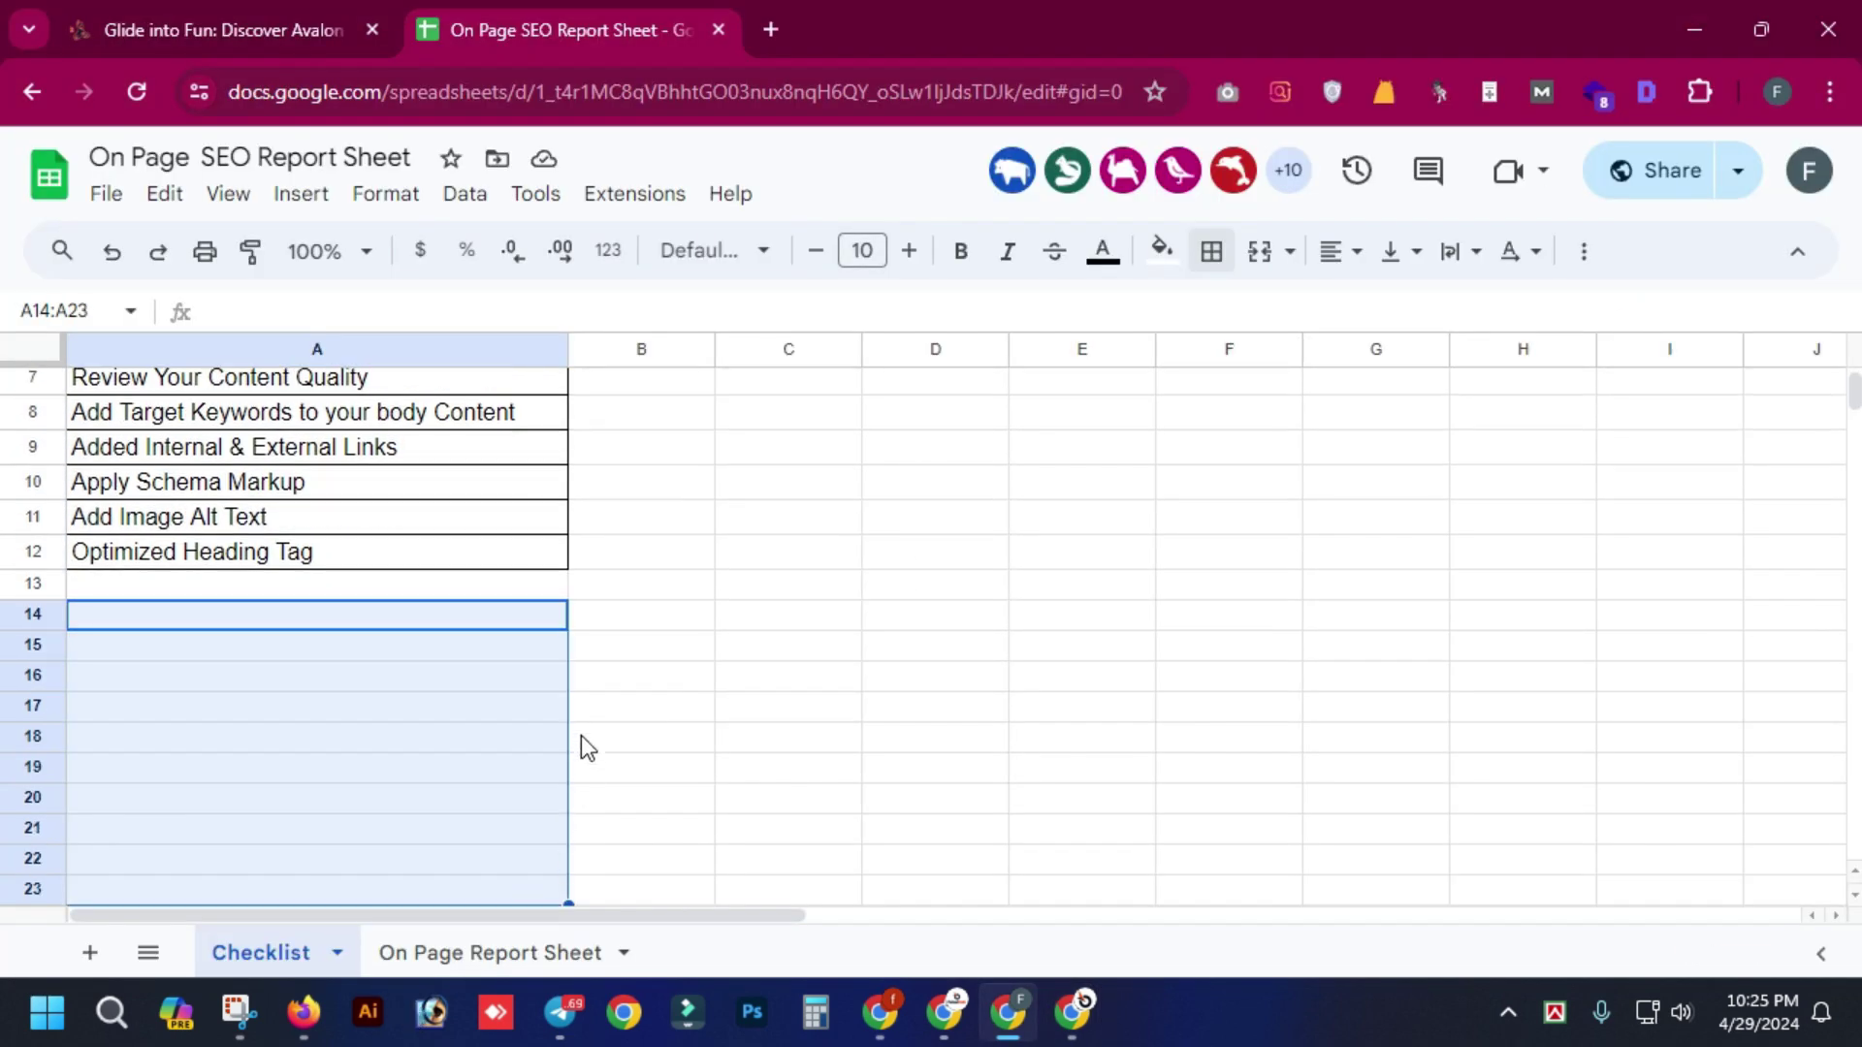
pyautogui.click(578, 742)
pyautogui.moveTo(507, 615); pyautogui.dragTo(543, 873)
pyautogui.click(578, 700)
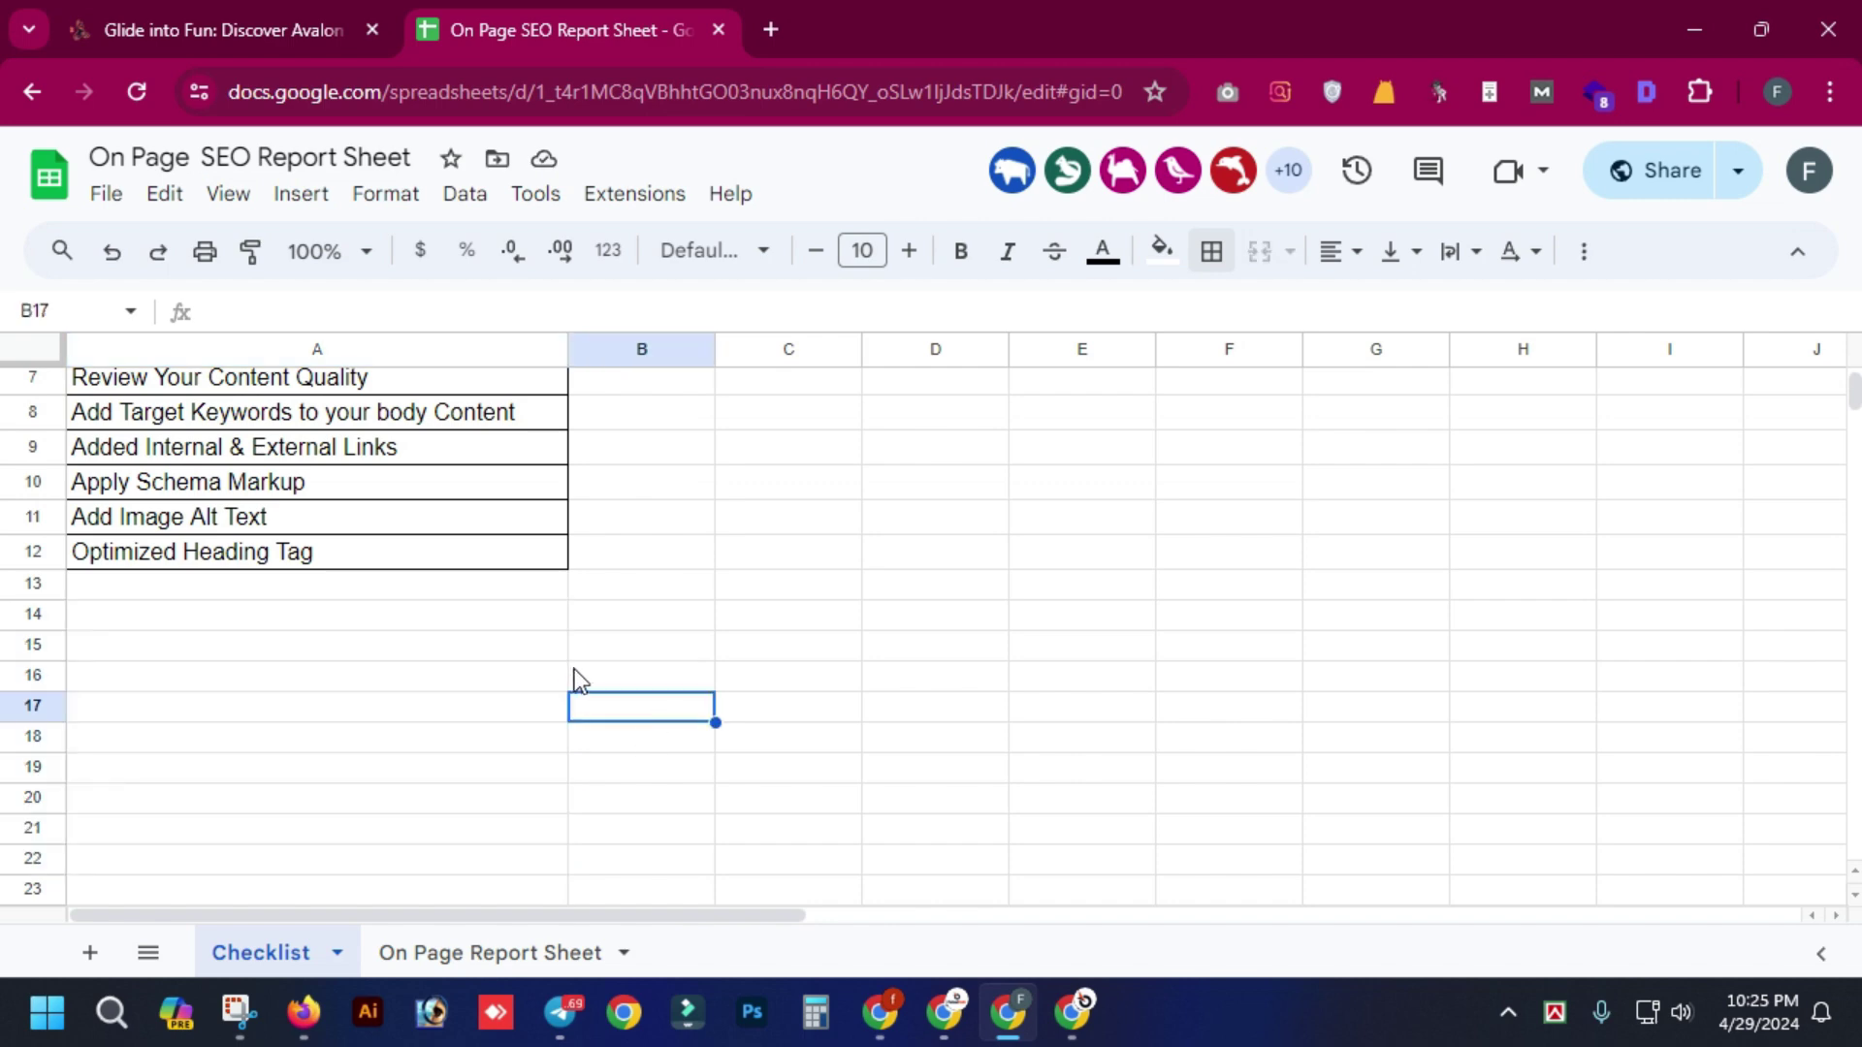
pyautogui.moveTo(544, 588); pyautogui.dragTo(545, 780)
pyautogui.scroll(2, 710, 581)
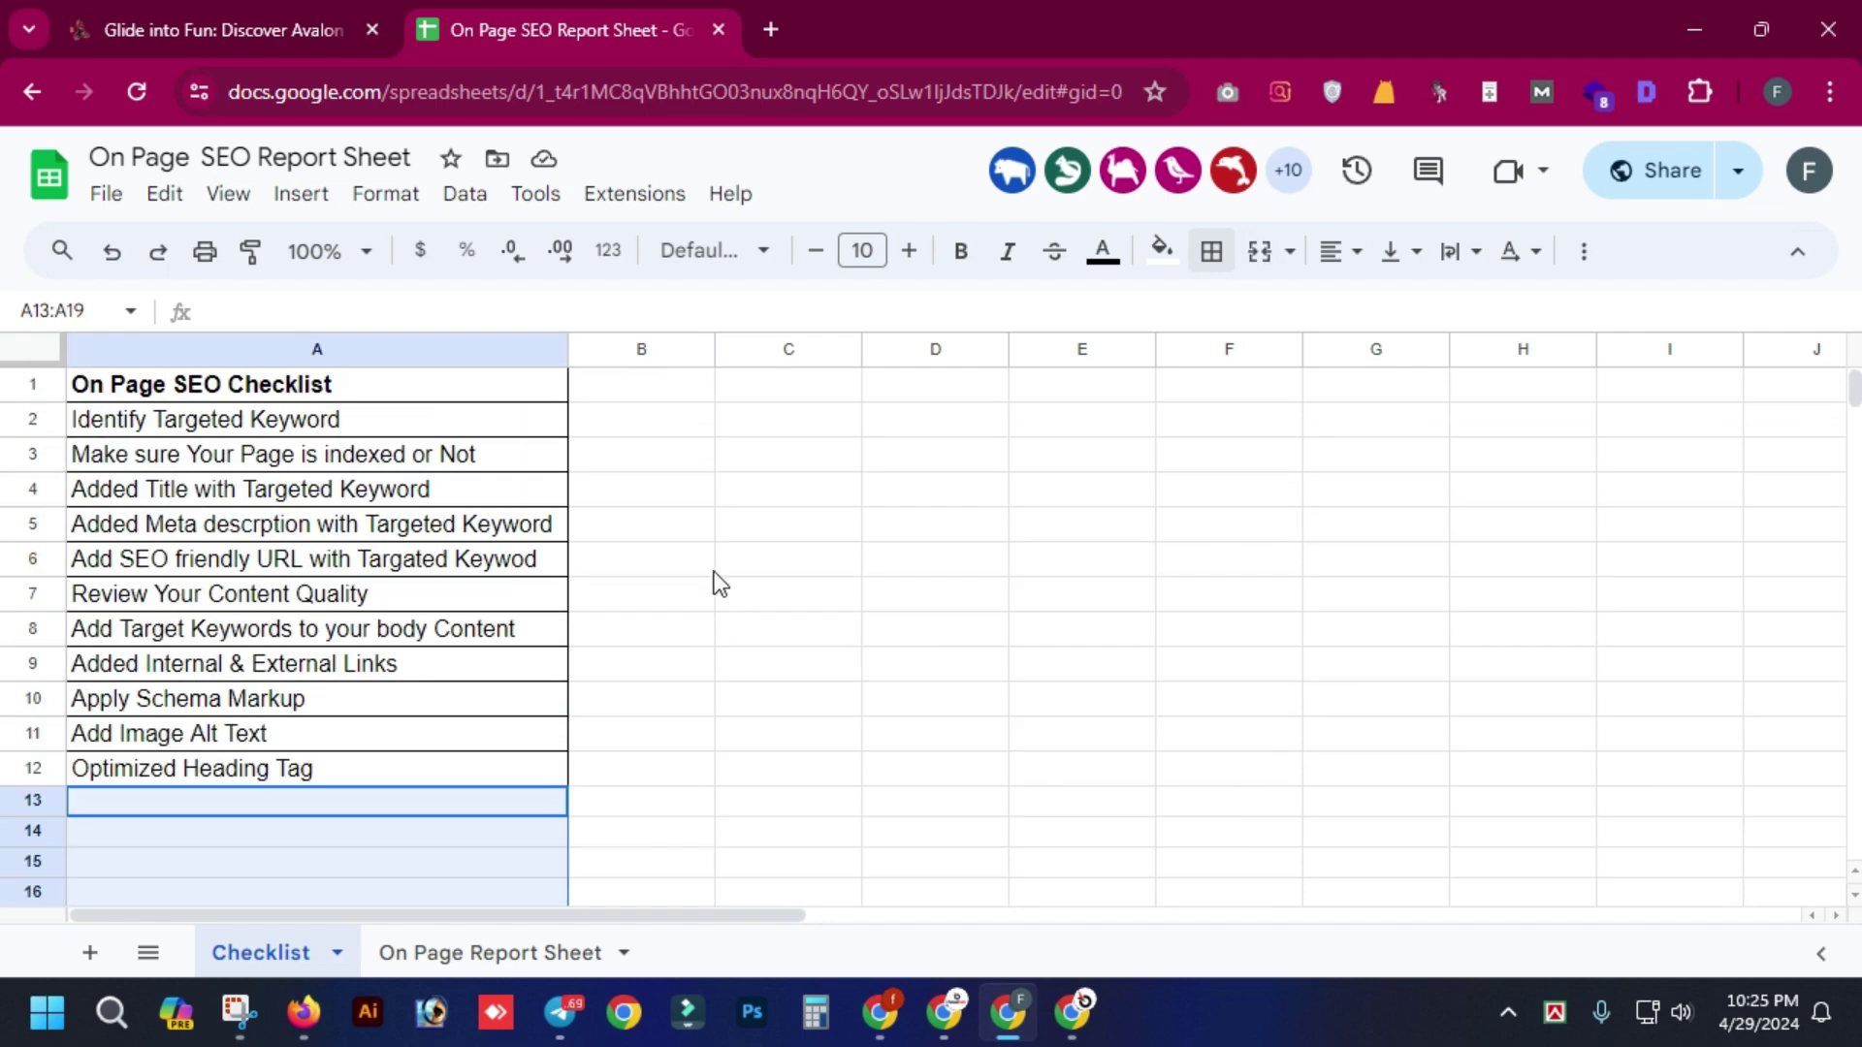
pyautogui.moveTo(549, 388); pyautogui.dragTo(503, 835)
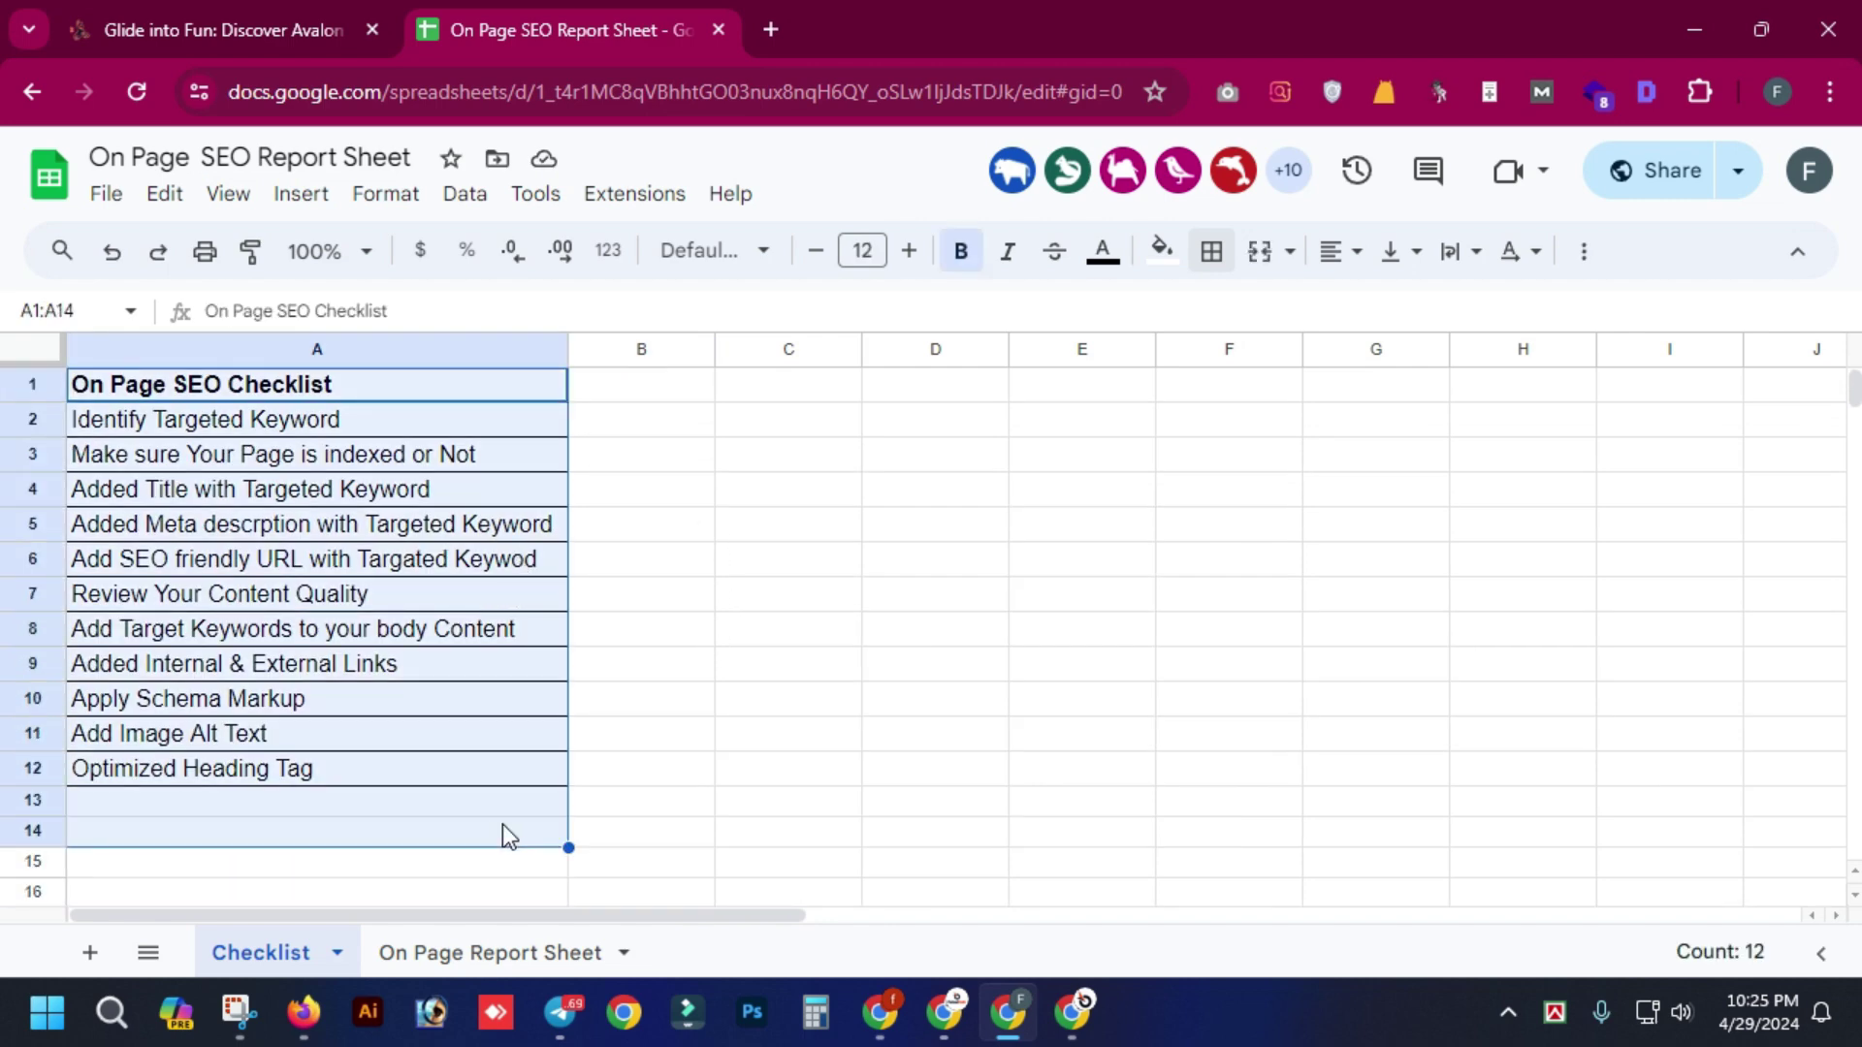
# - Switch to the Google Meet call and admit the two participants waiting to join
pyautogui.hotkey('alt', 'Tab')
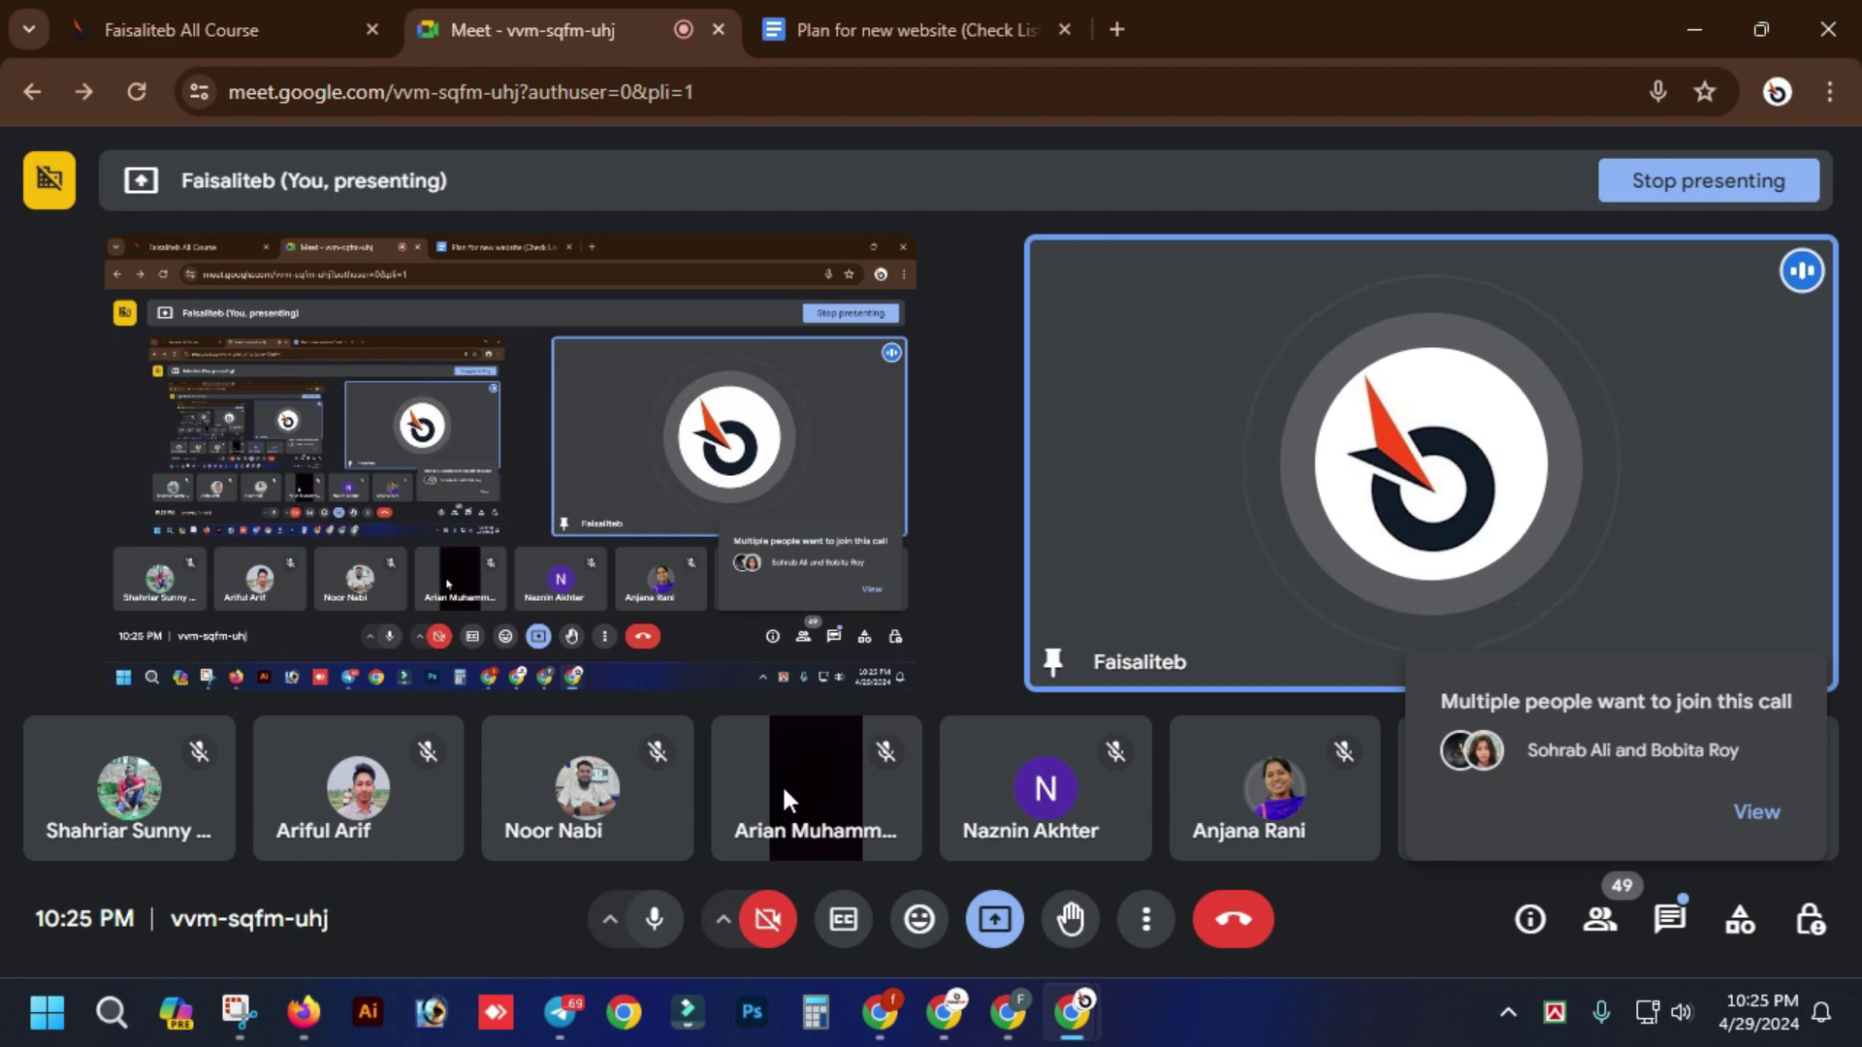
pyautogui.click(1790, 823)
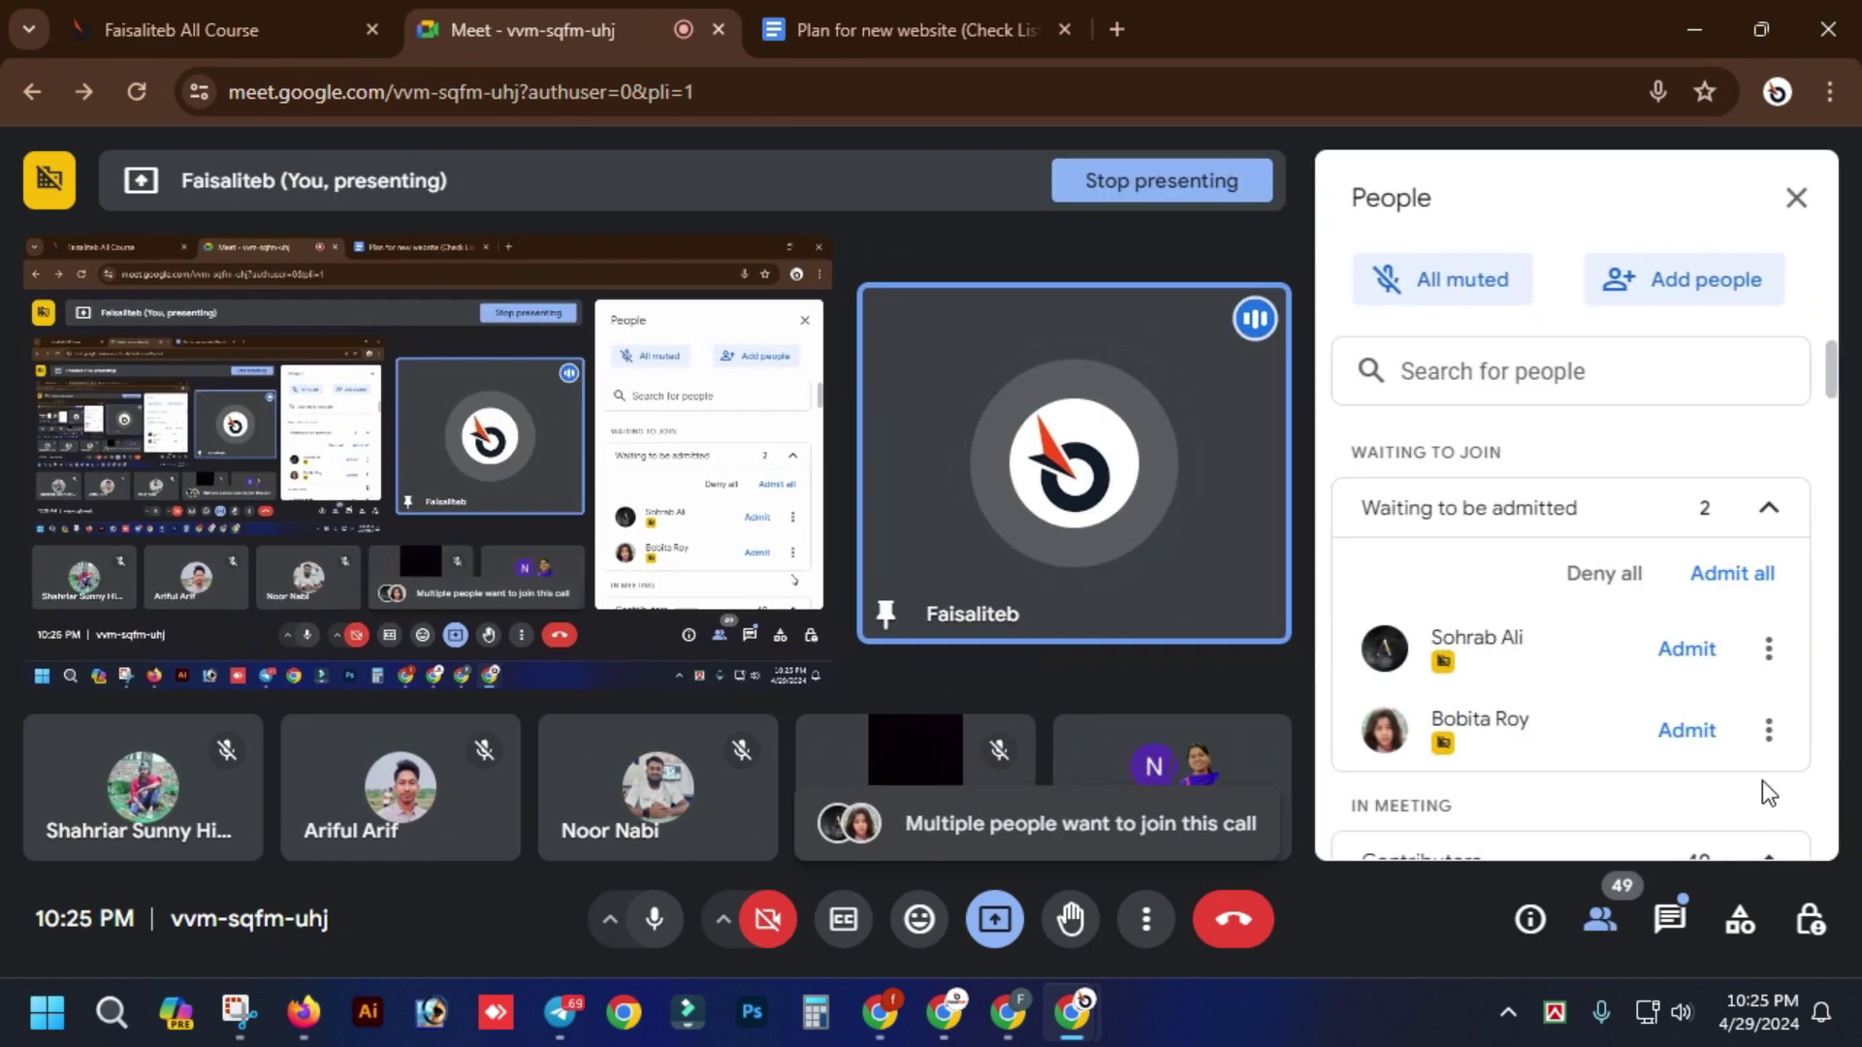
pyautogui.click(1686, 733)
pyautogui.click(1686, 652)
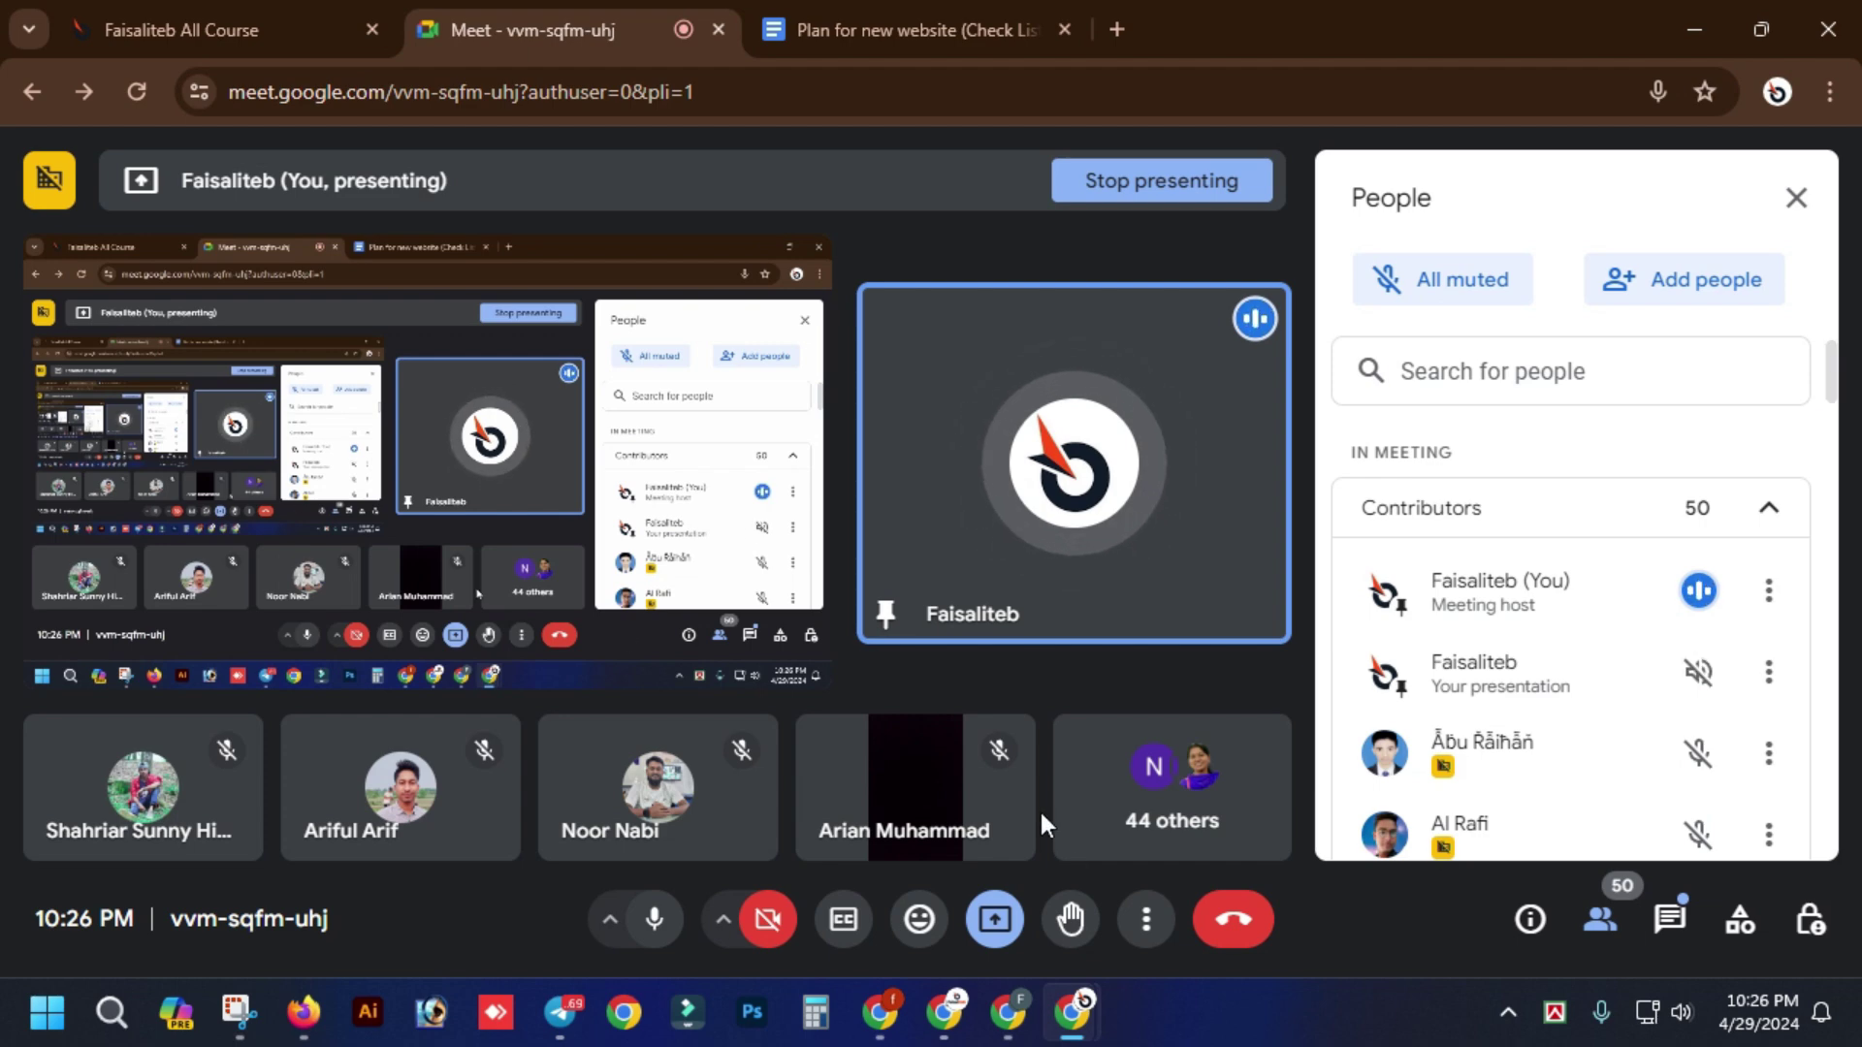
# - Open the Faisaliteb YouTube channel in a new Chrome tab of the spreadsheet's window and show its created playlists
pyautogui.moveTo(1008, 1011)
pyautogui.click(973, 928)
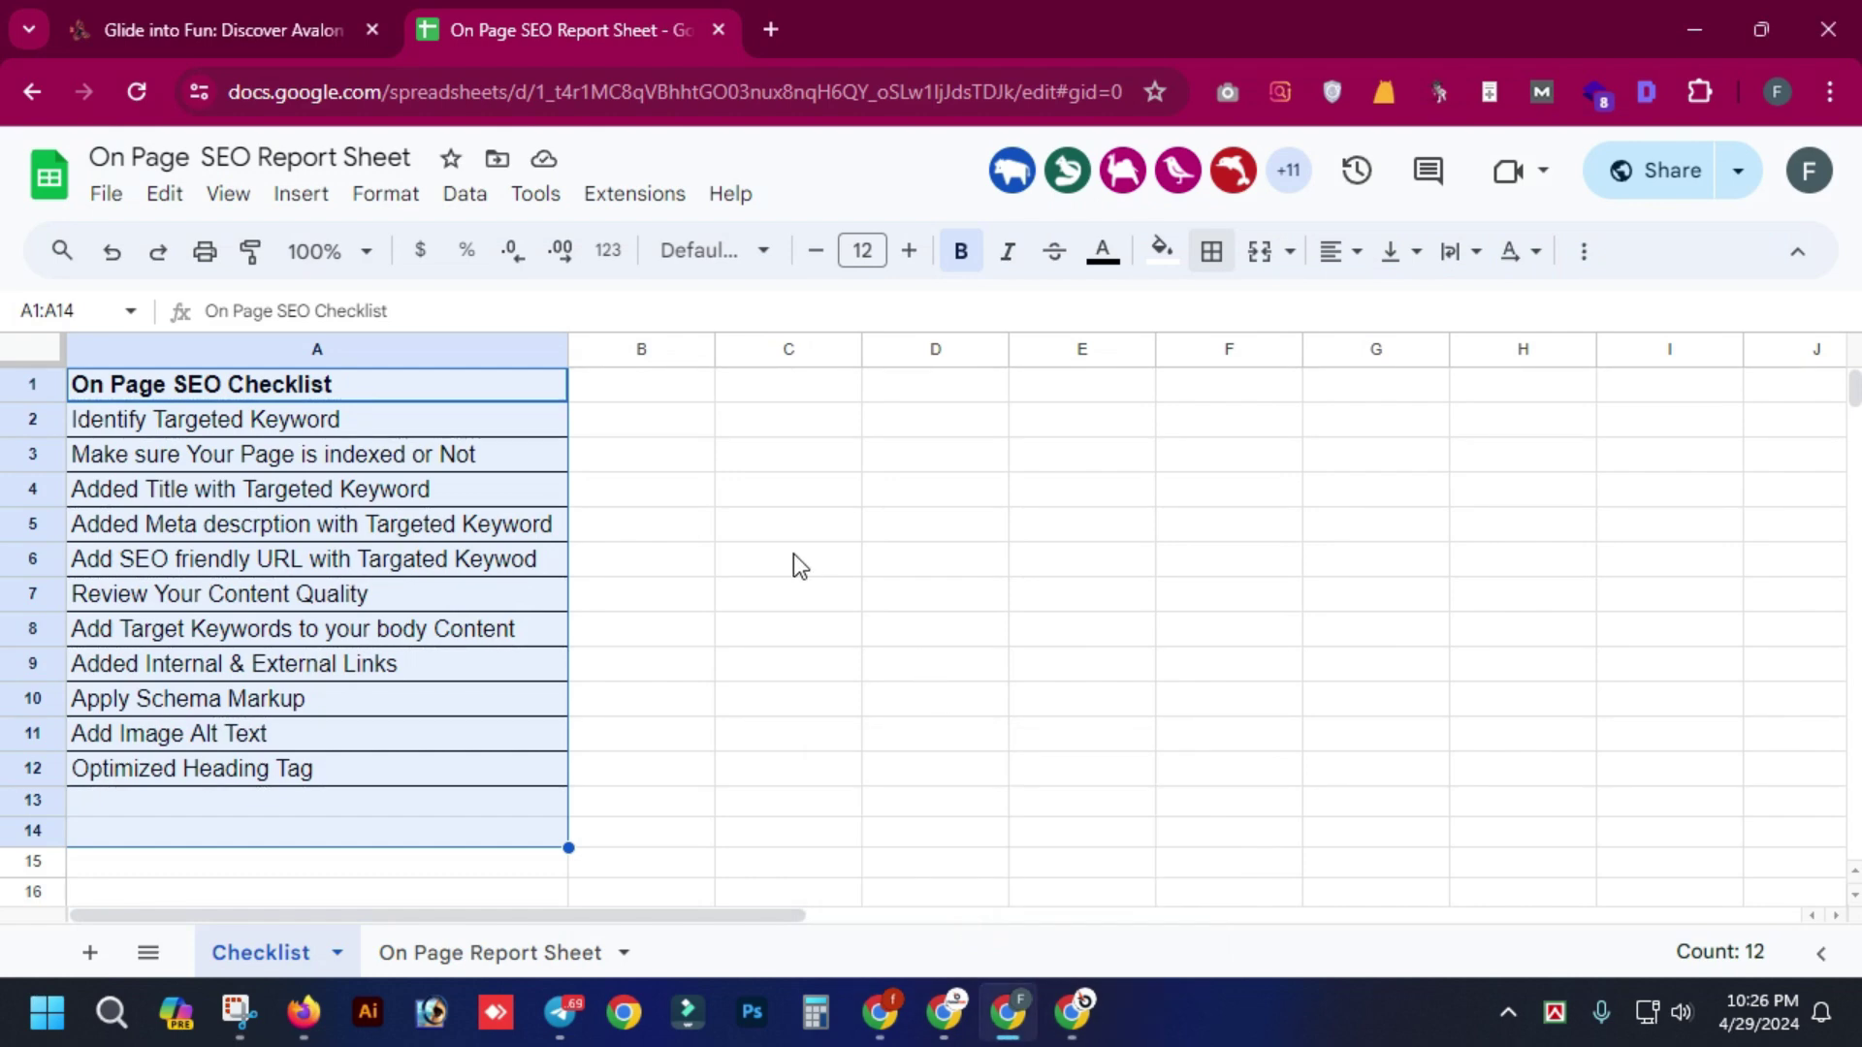
pyautogui.hotkey('ctrl', 't')
pyautogui.write('fa')
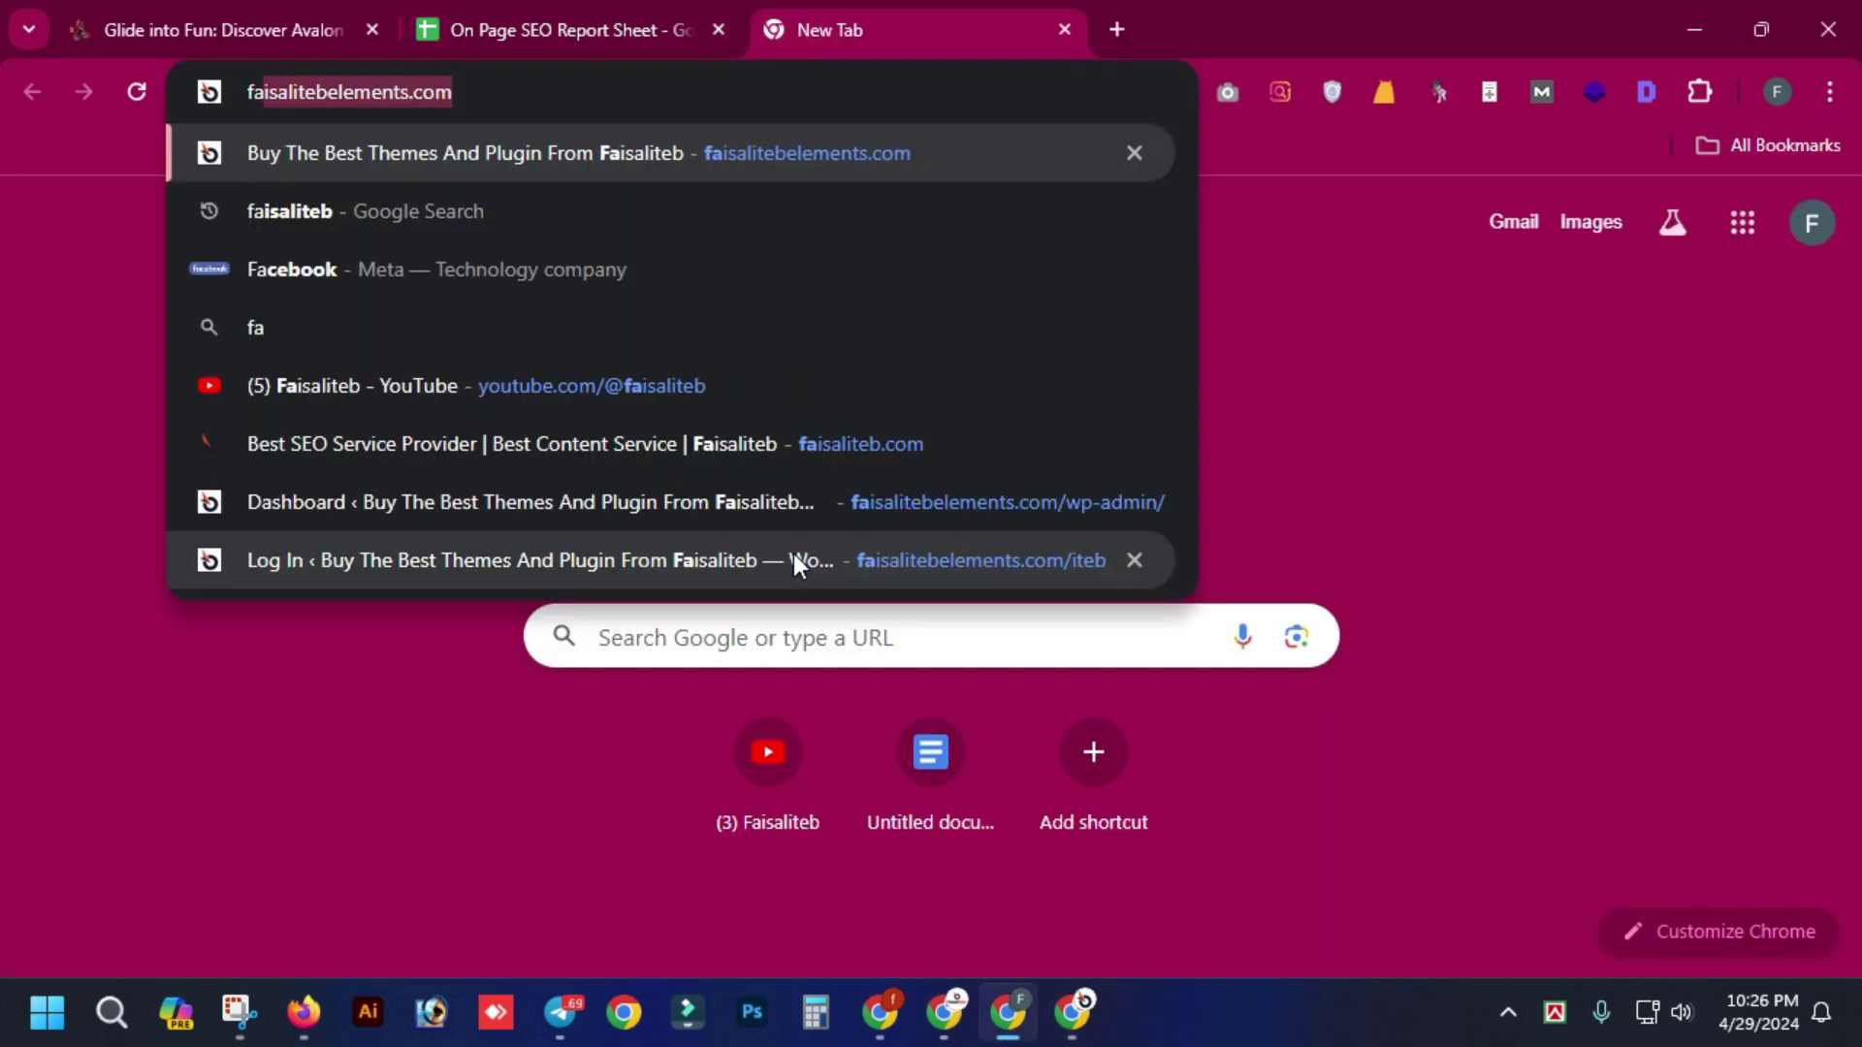
pyautogui.press('Down')
pyautogui.press('Down')
pyautogui.press('Down')
pyautogui.press('Down')
pyautogui.press('Return')
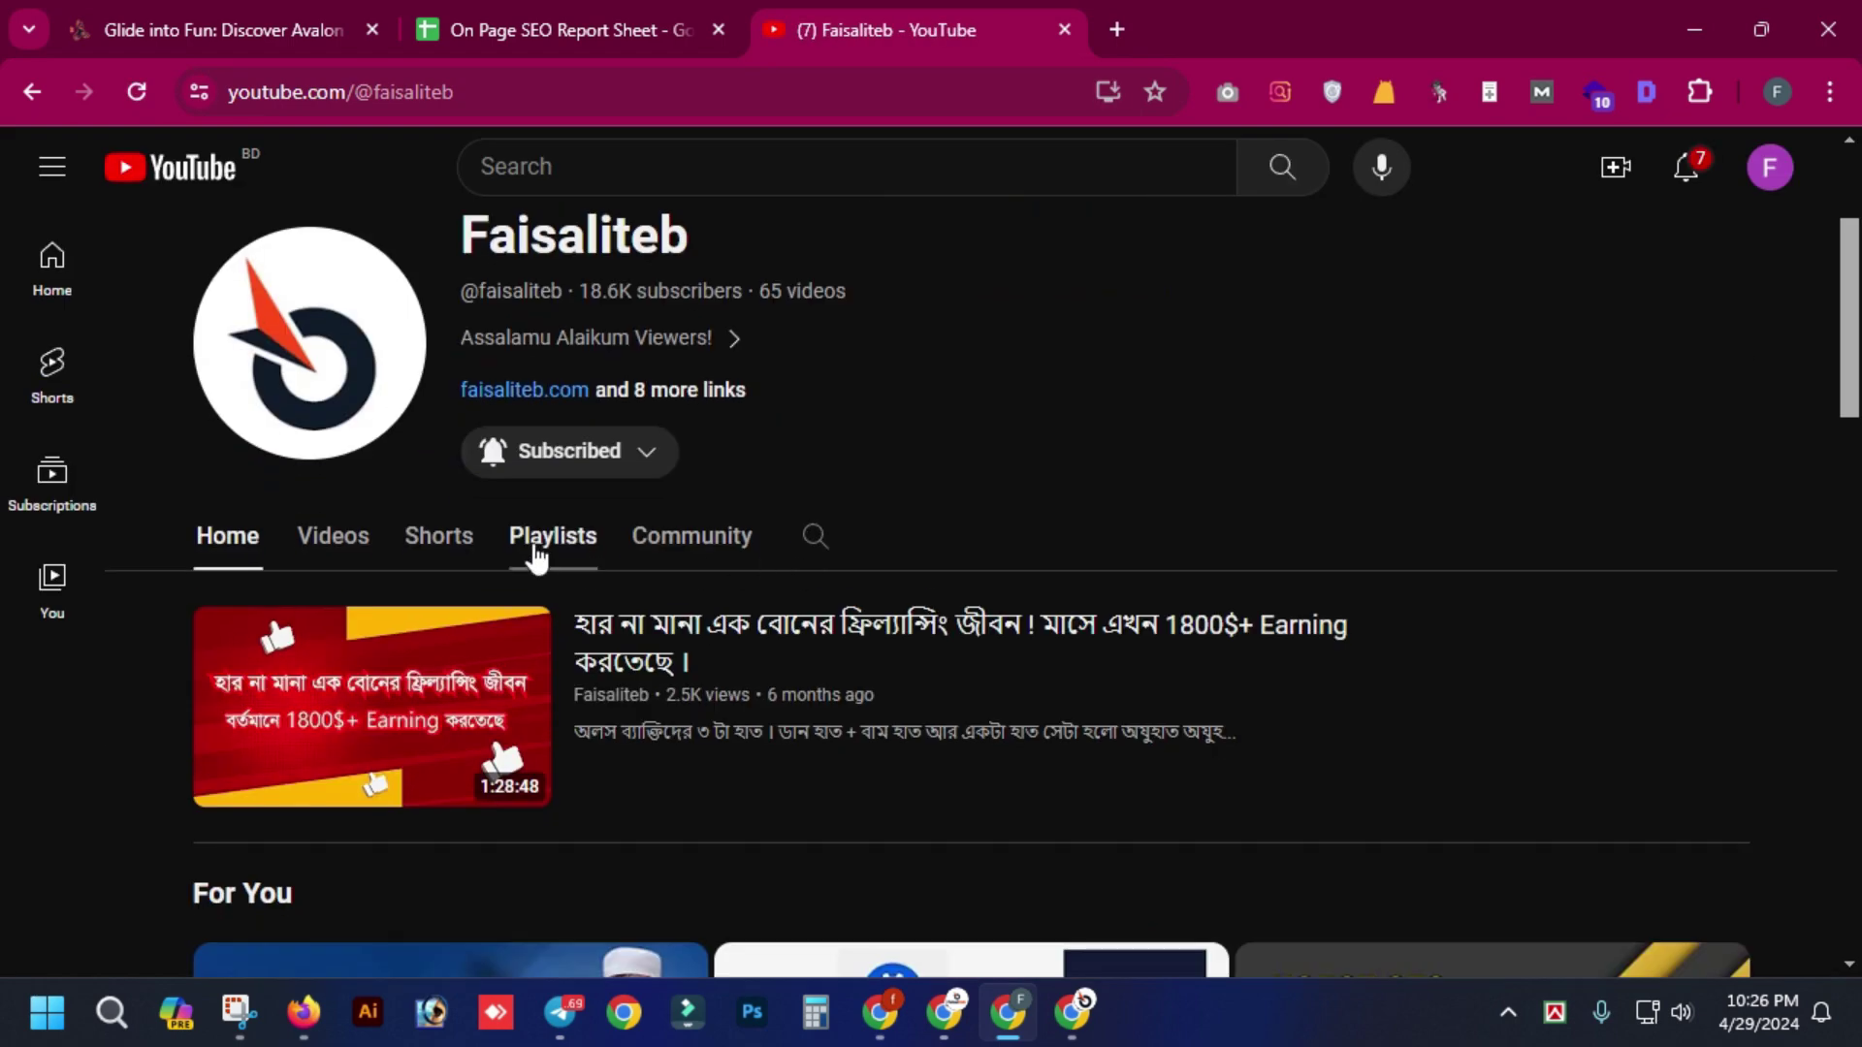
pyautogui.click(536, 560)
pyautogui.scroll(-4, 689, 611)
pyautogui.scroll(-1, 543, 618)
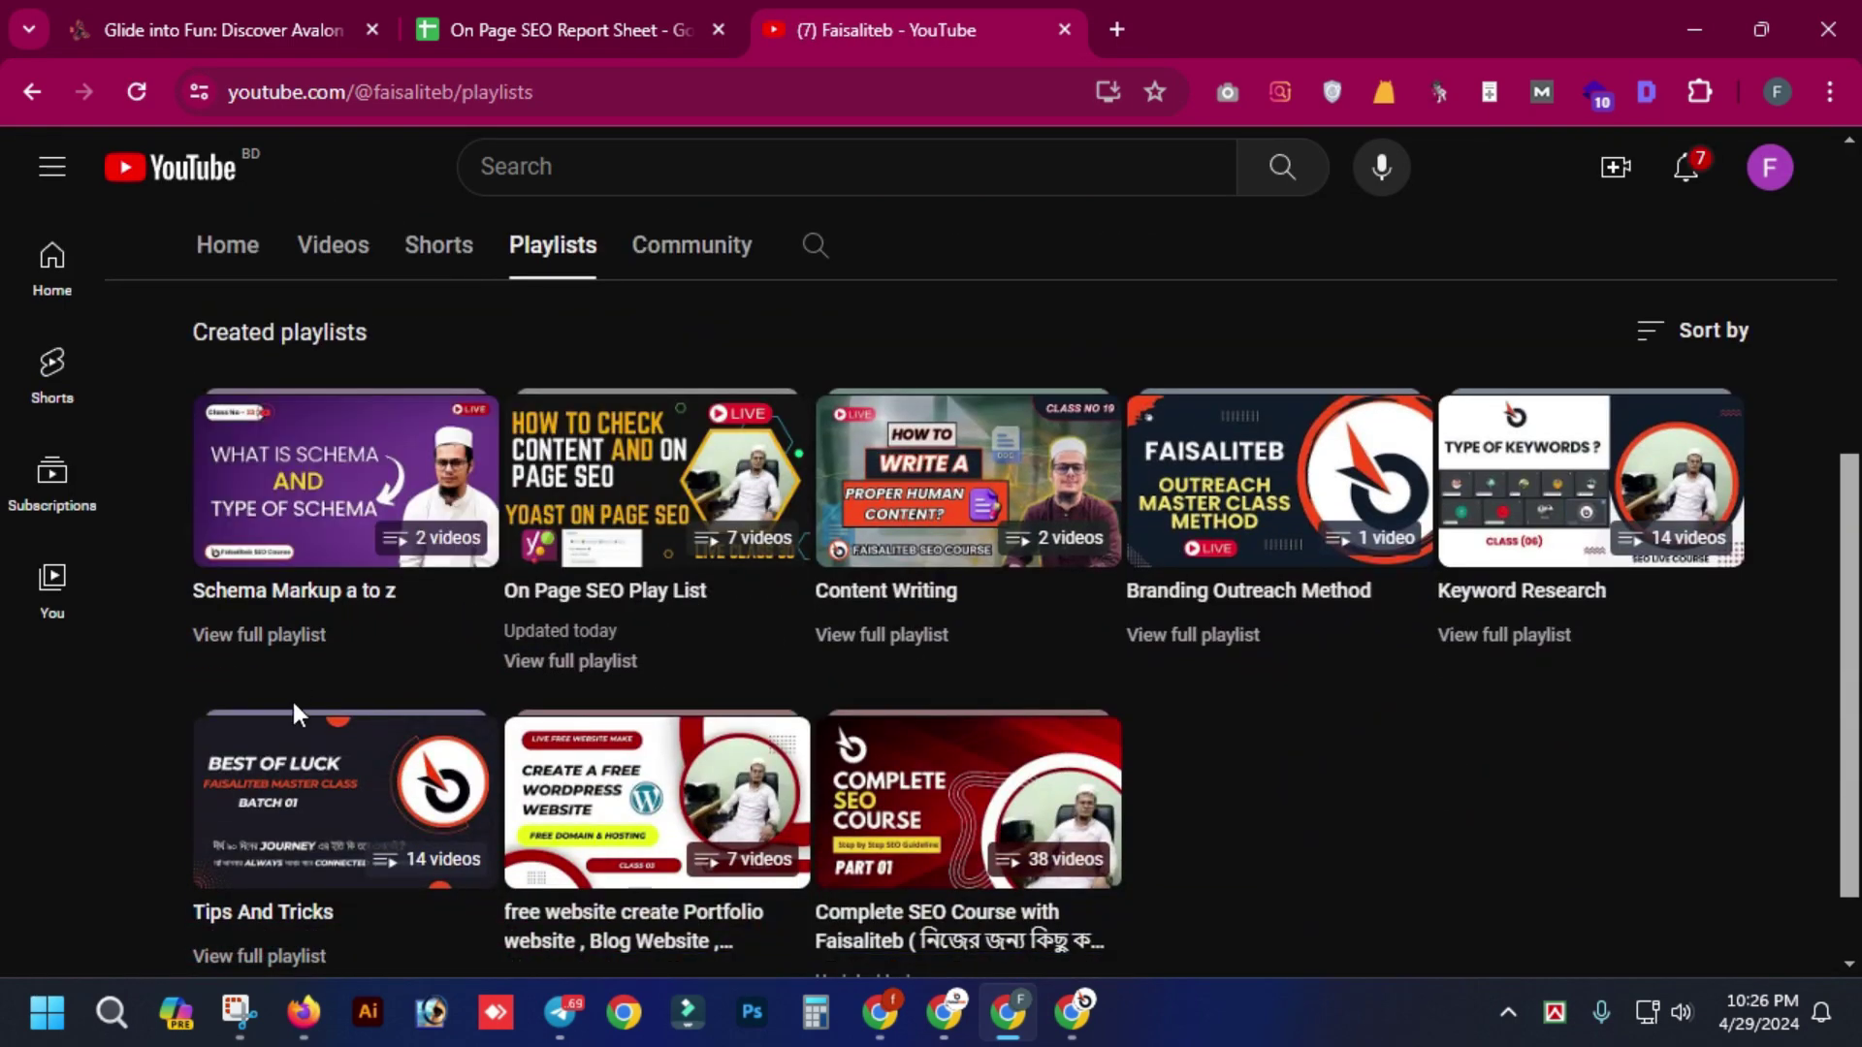
pyautogui.scroll(-1, 325, 819)
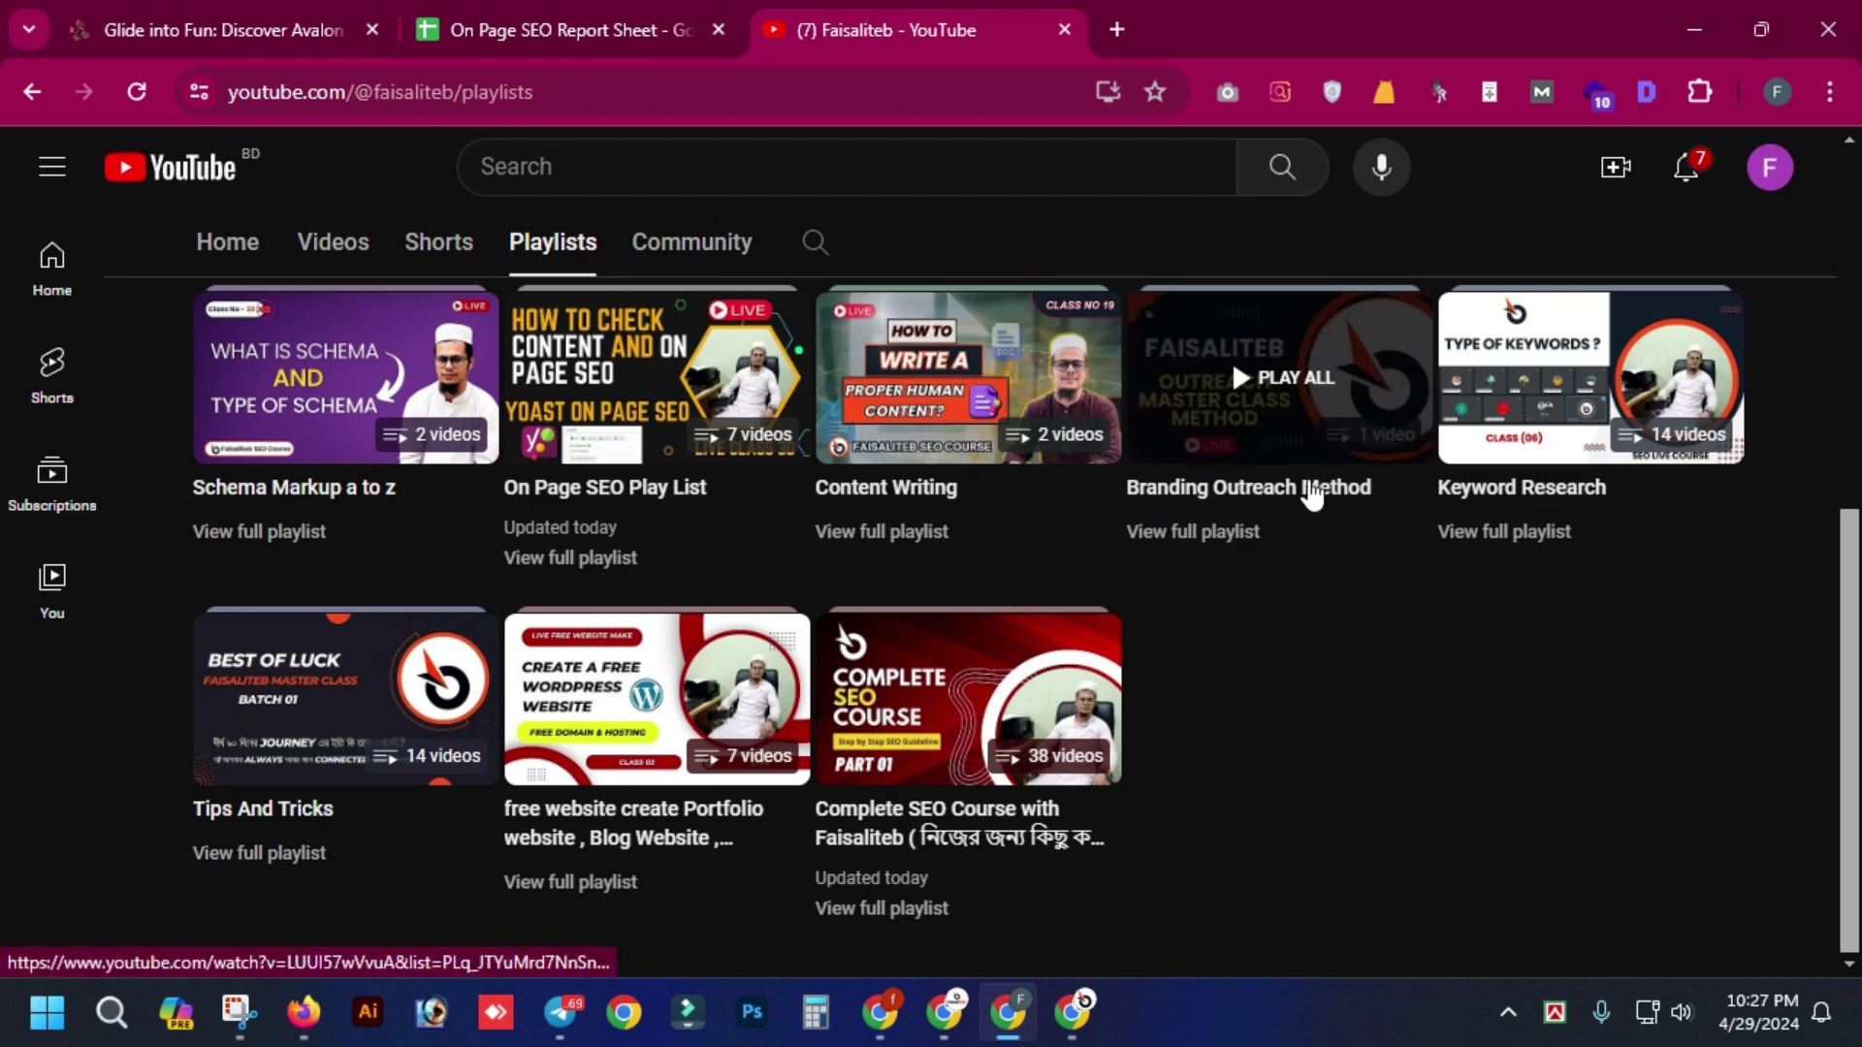
# - Close the participant list in Google Meet, and return to Google Sheets with cell A2 of the On Page Report Sheet selected
pyautogui.hotkey('alt', 'Tab')
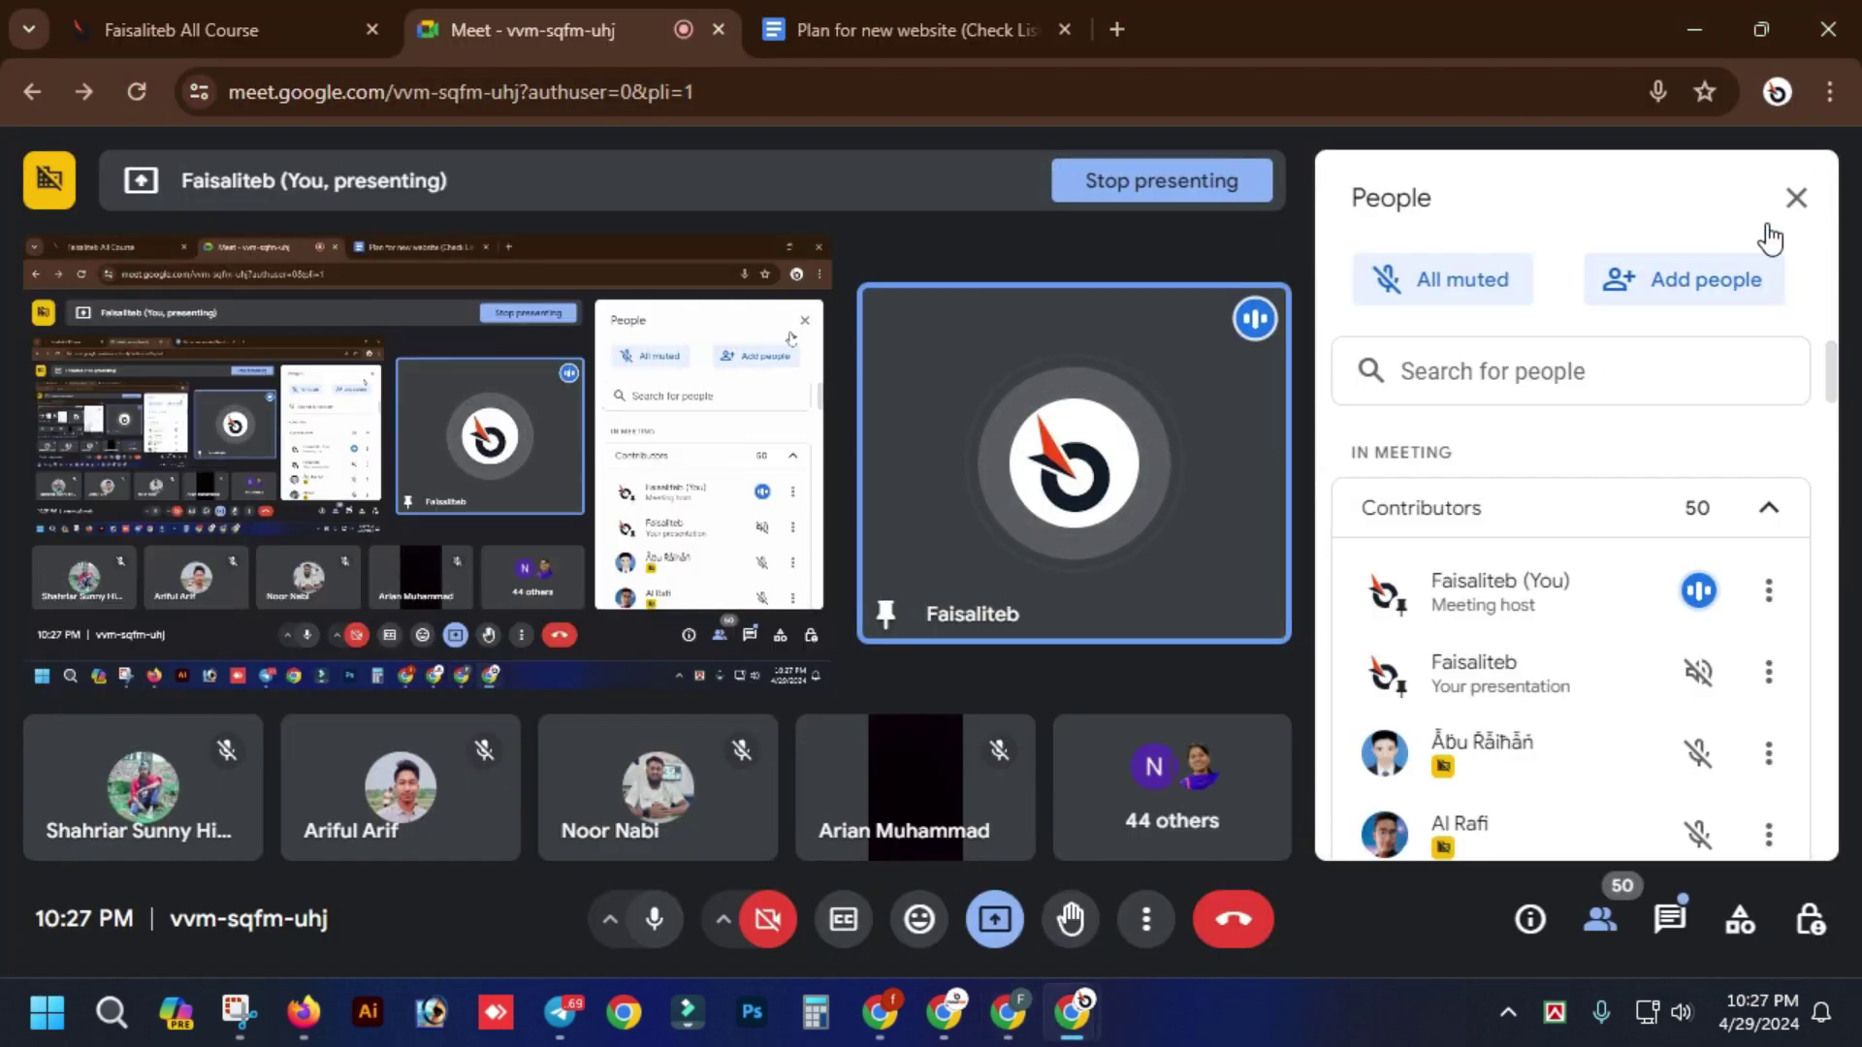
pyautogui.click(1794, 199)
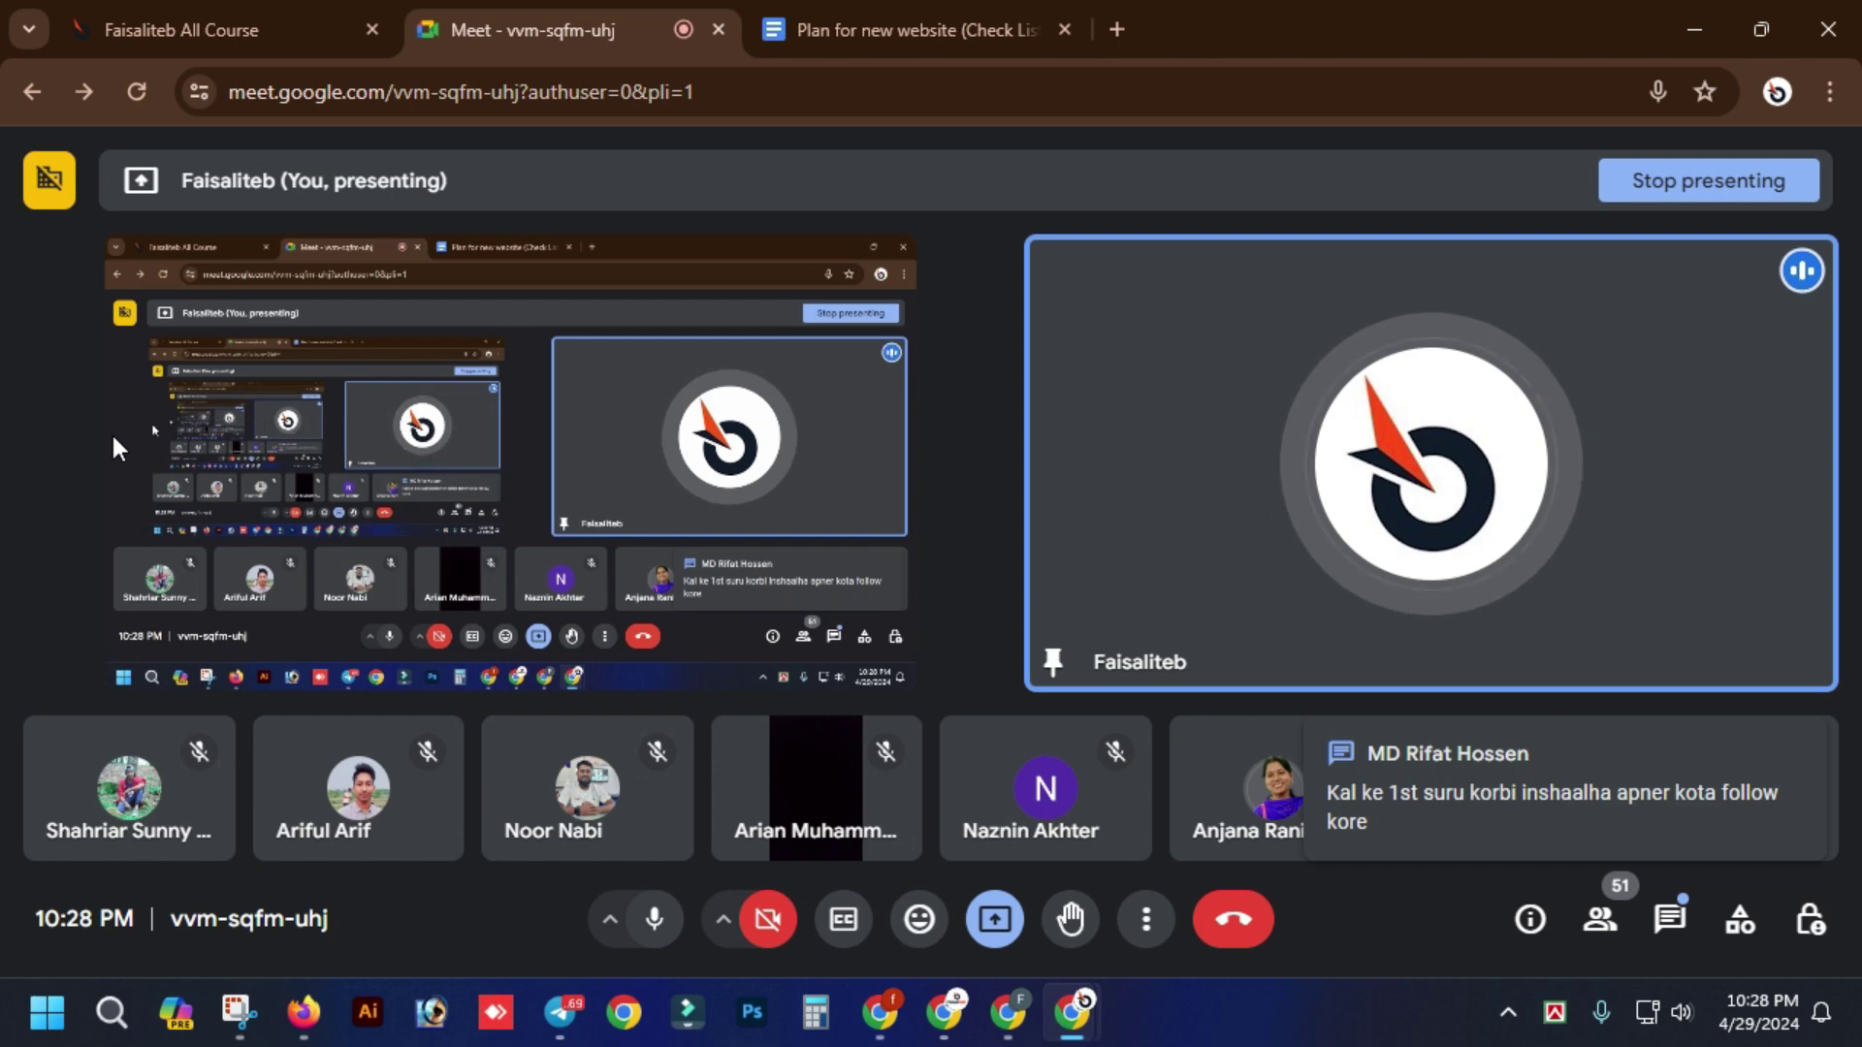
pyautogui.moveTo(1076, 987)
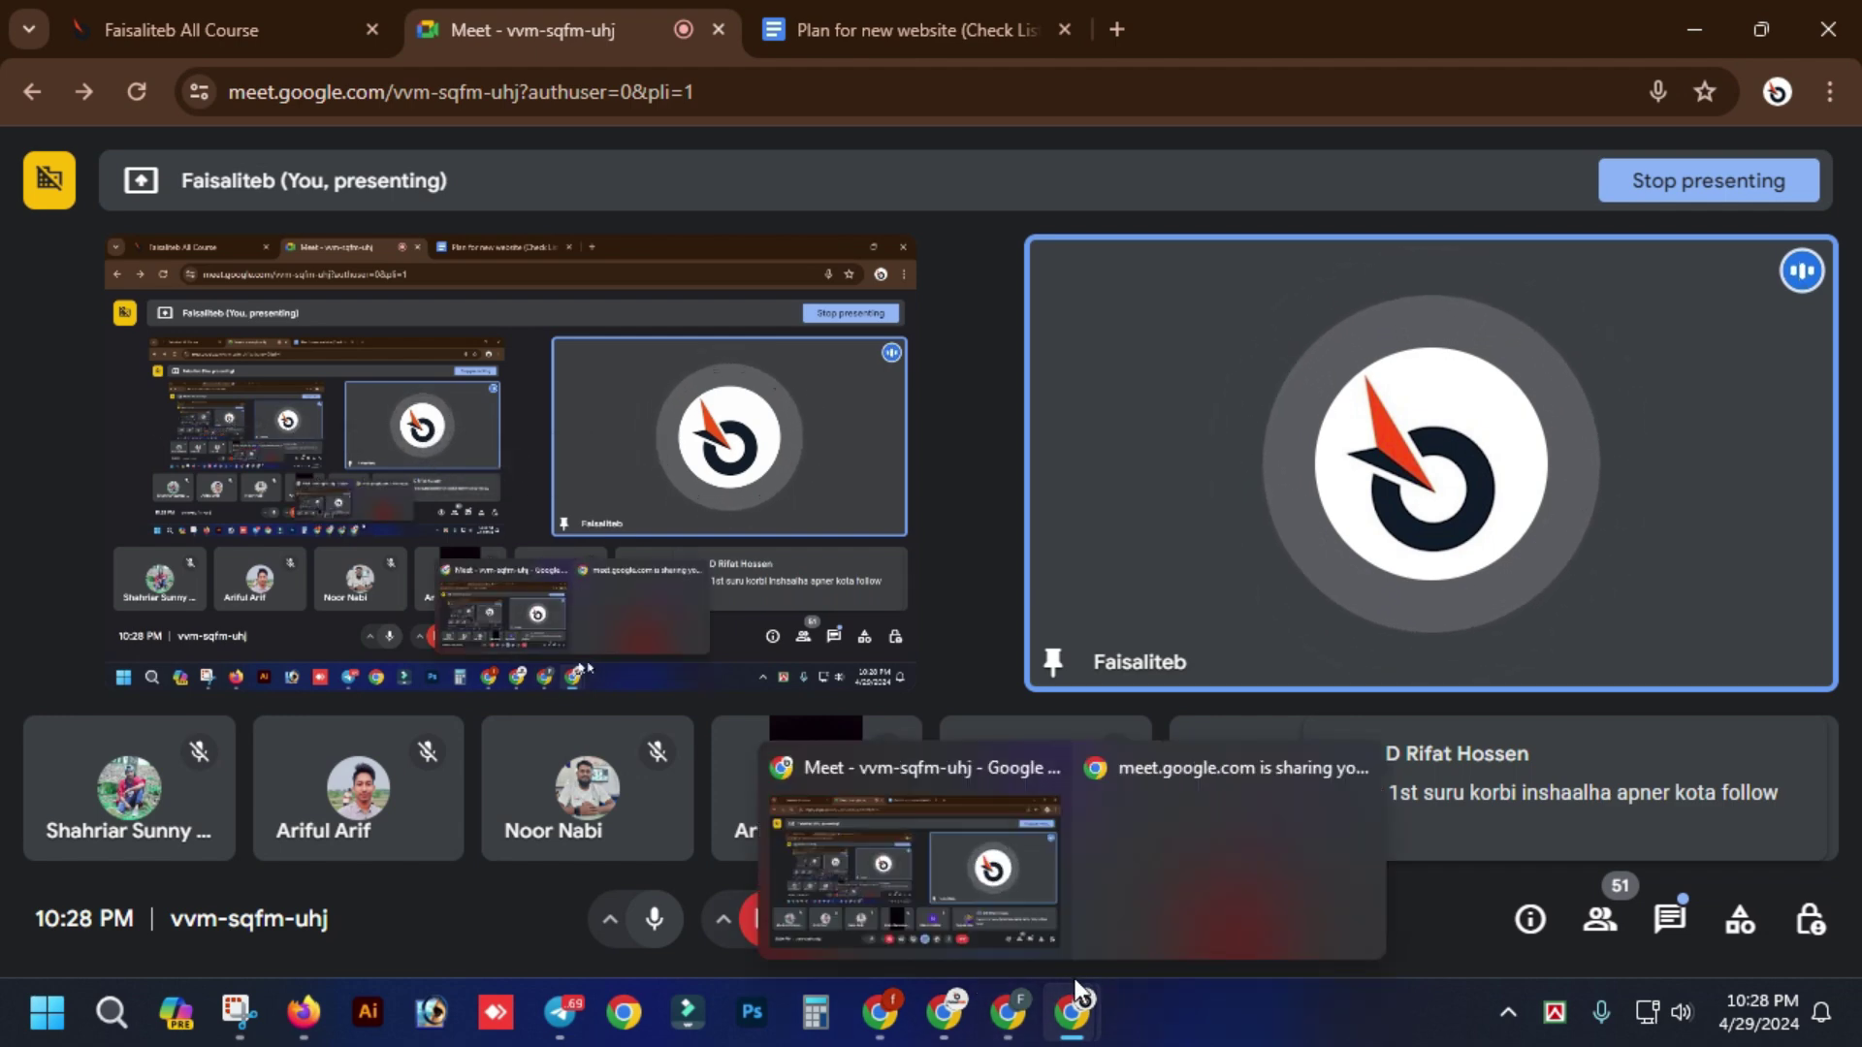
pyautogui.moveTo(1055, 1029)
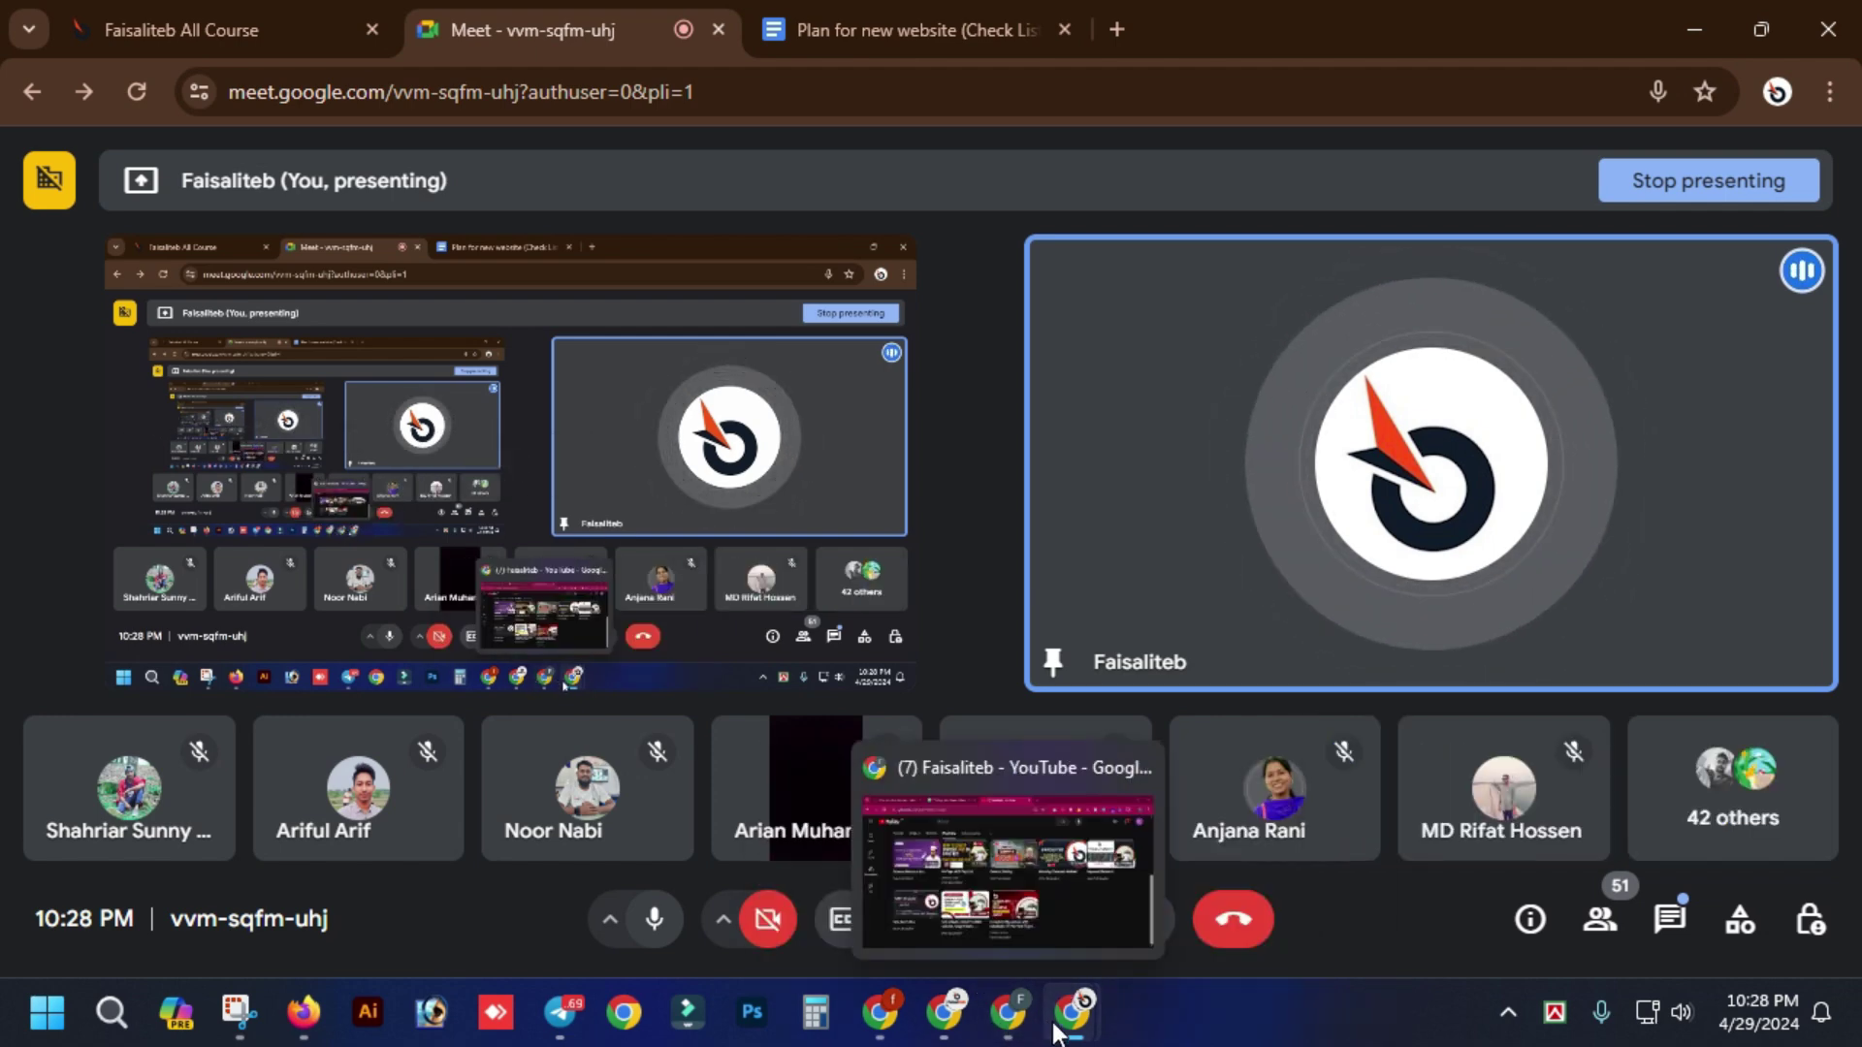
pyautogui.click(1000, 1013)
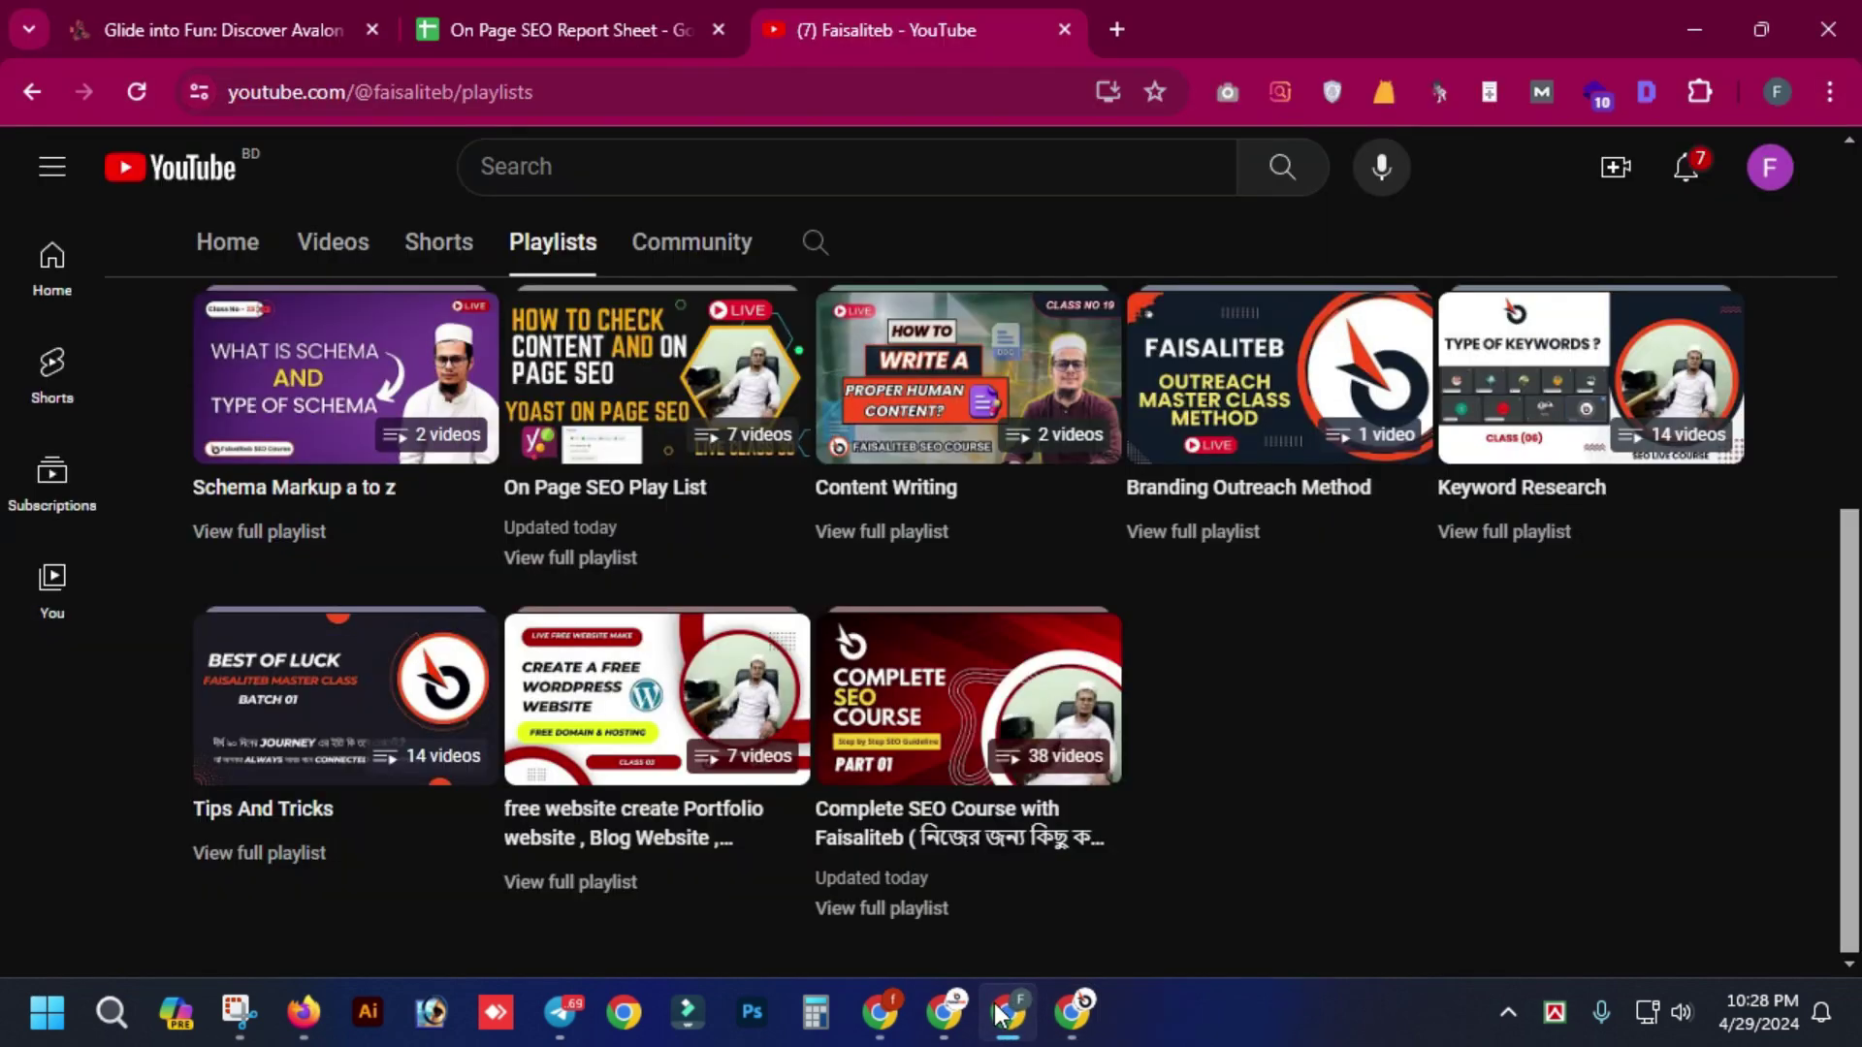
pyautogui.click(572, 29)
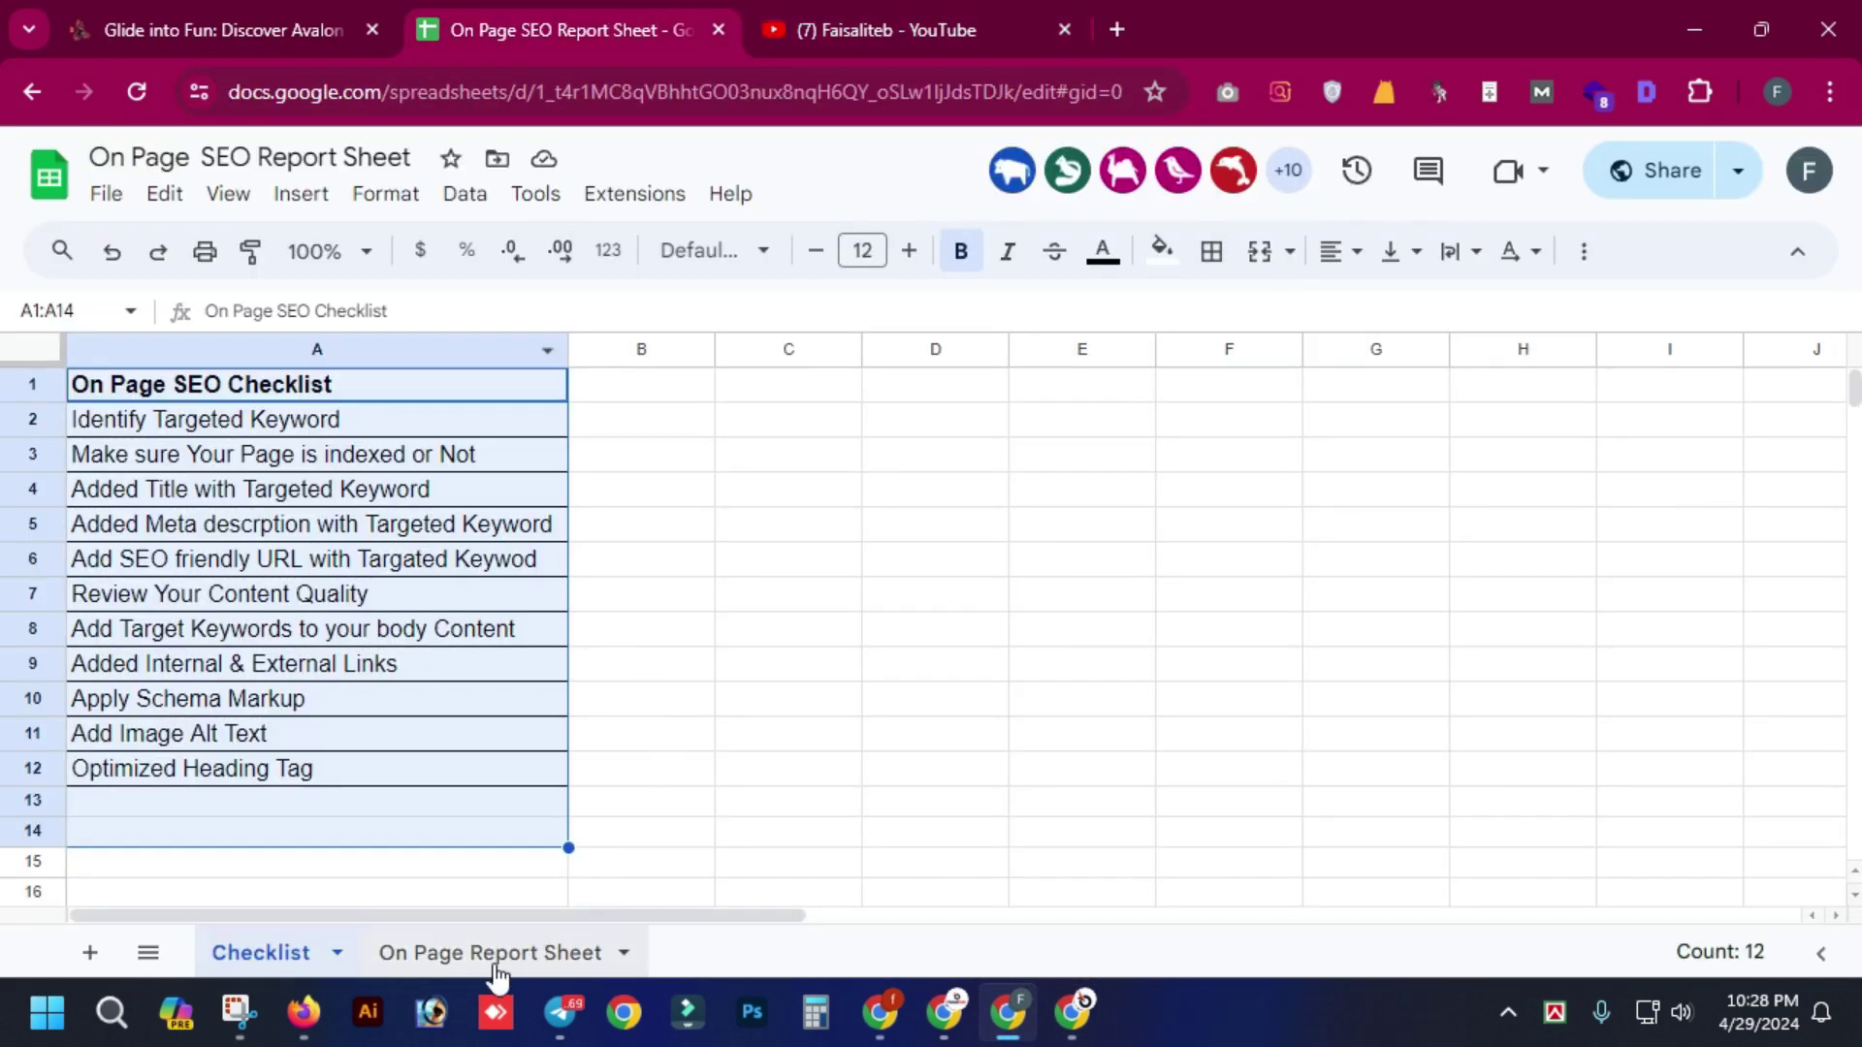
pyautogui.click(496, 968)
pyautogui.click(453, 603)
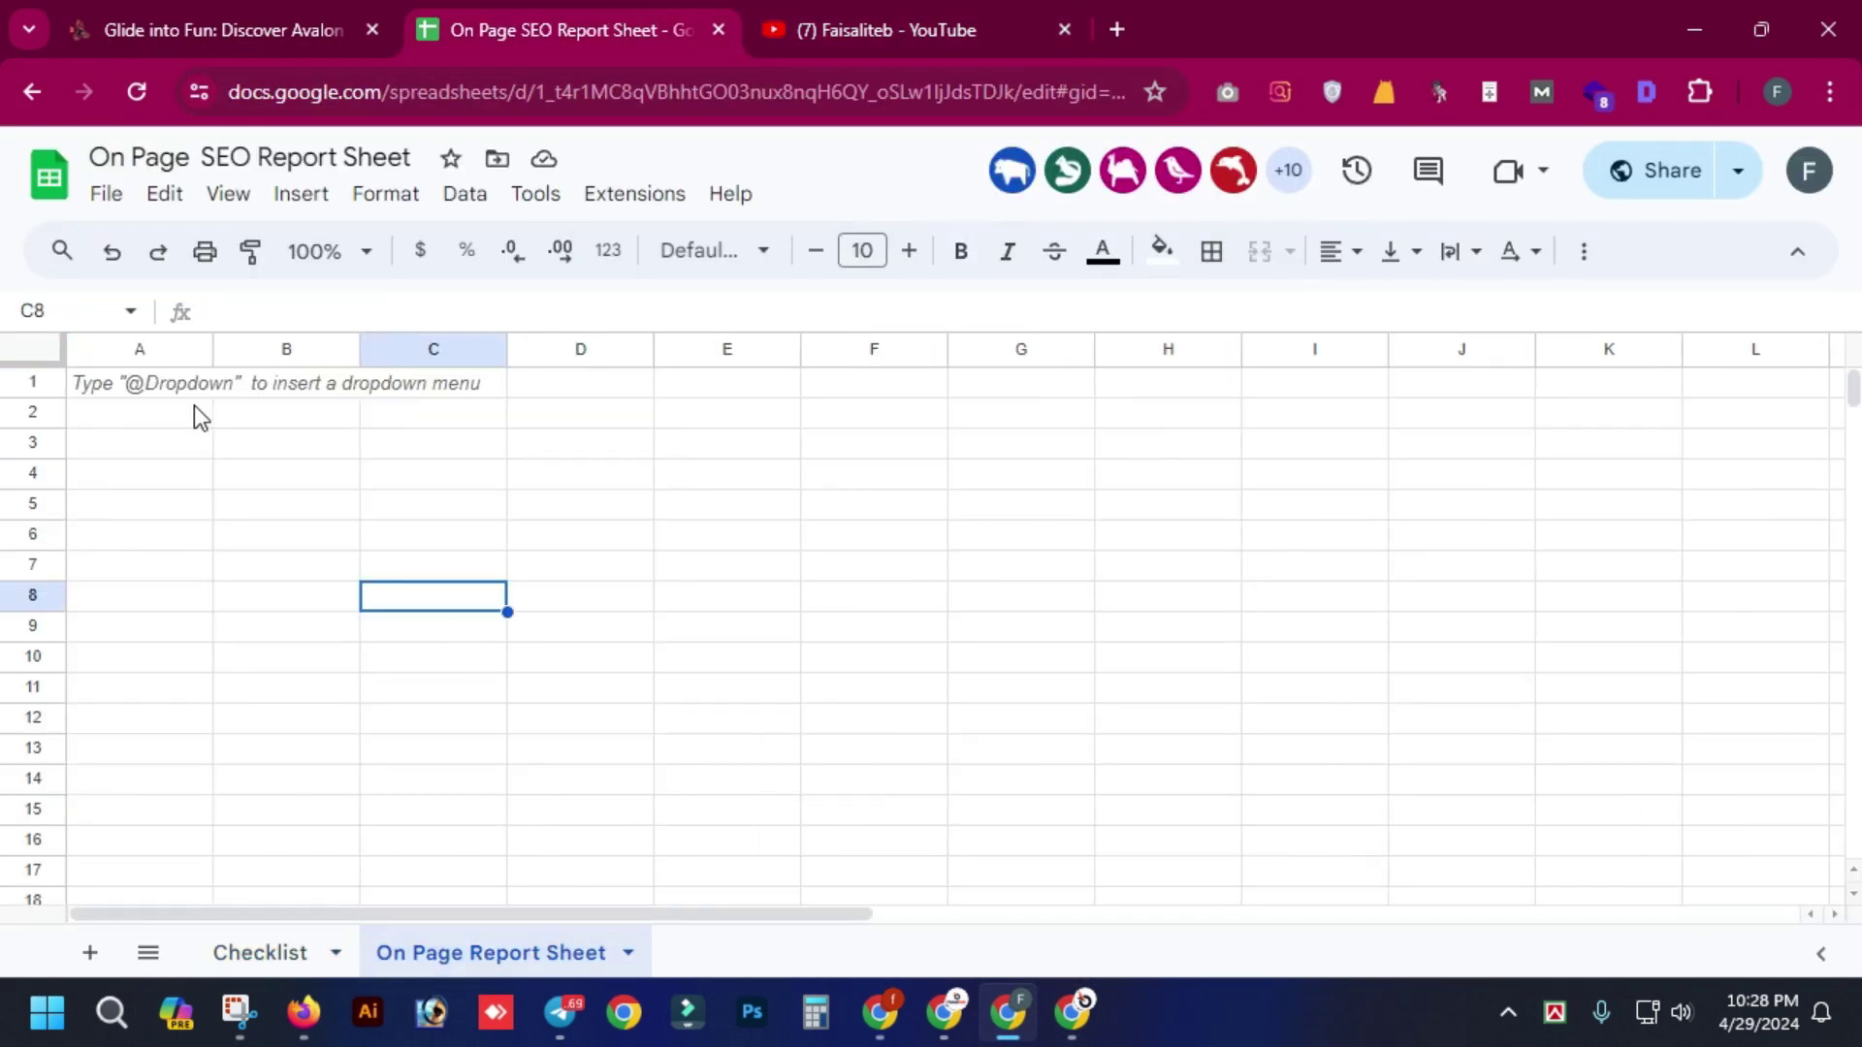
pyautogui.click(197, 411)
pyautogui.click(209, 390)
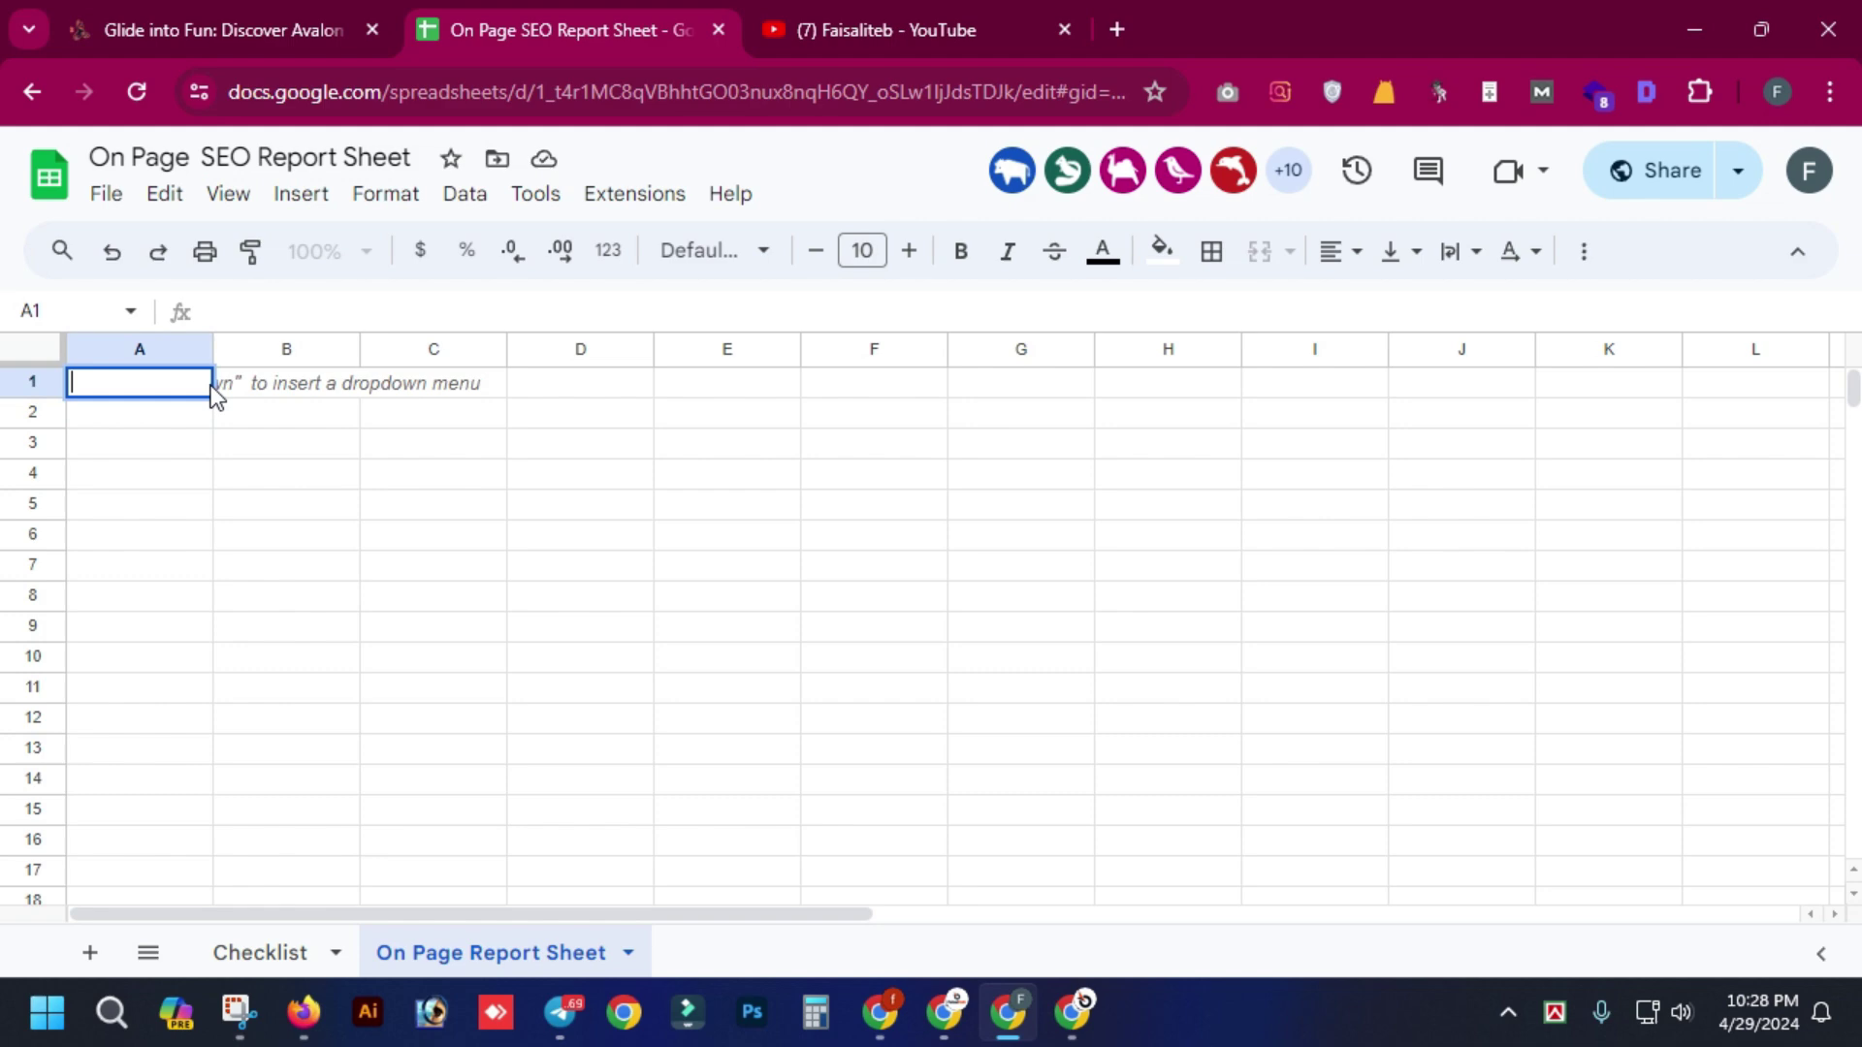
pyautogui.click(166, 405)
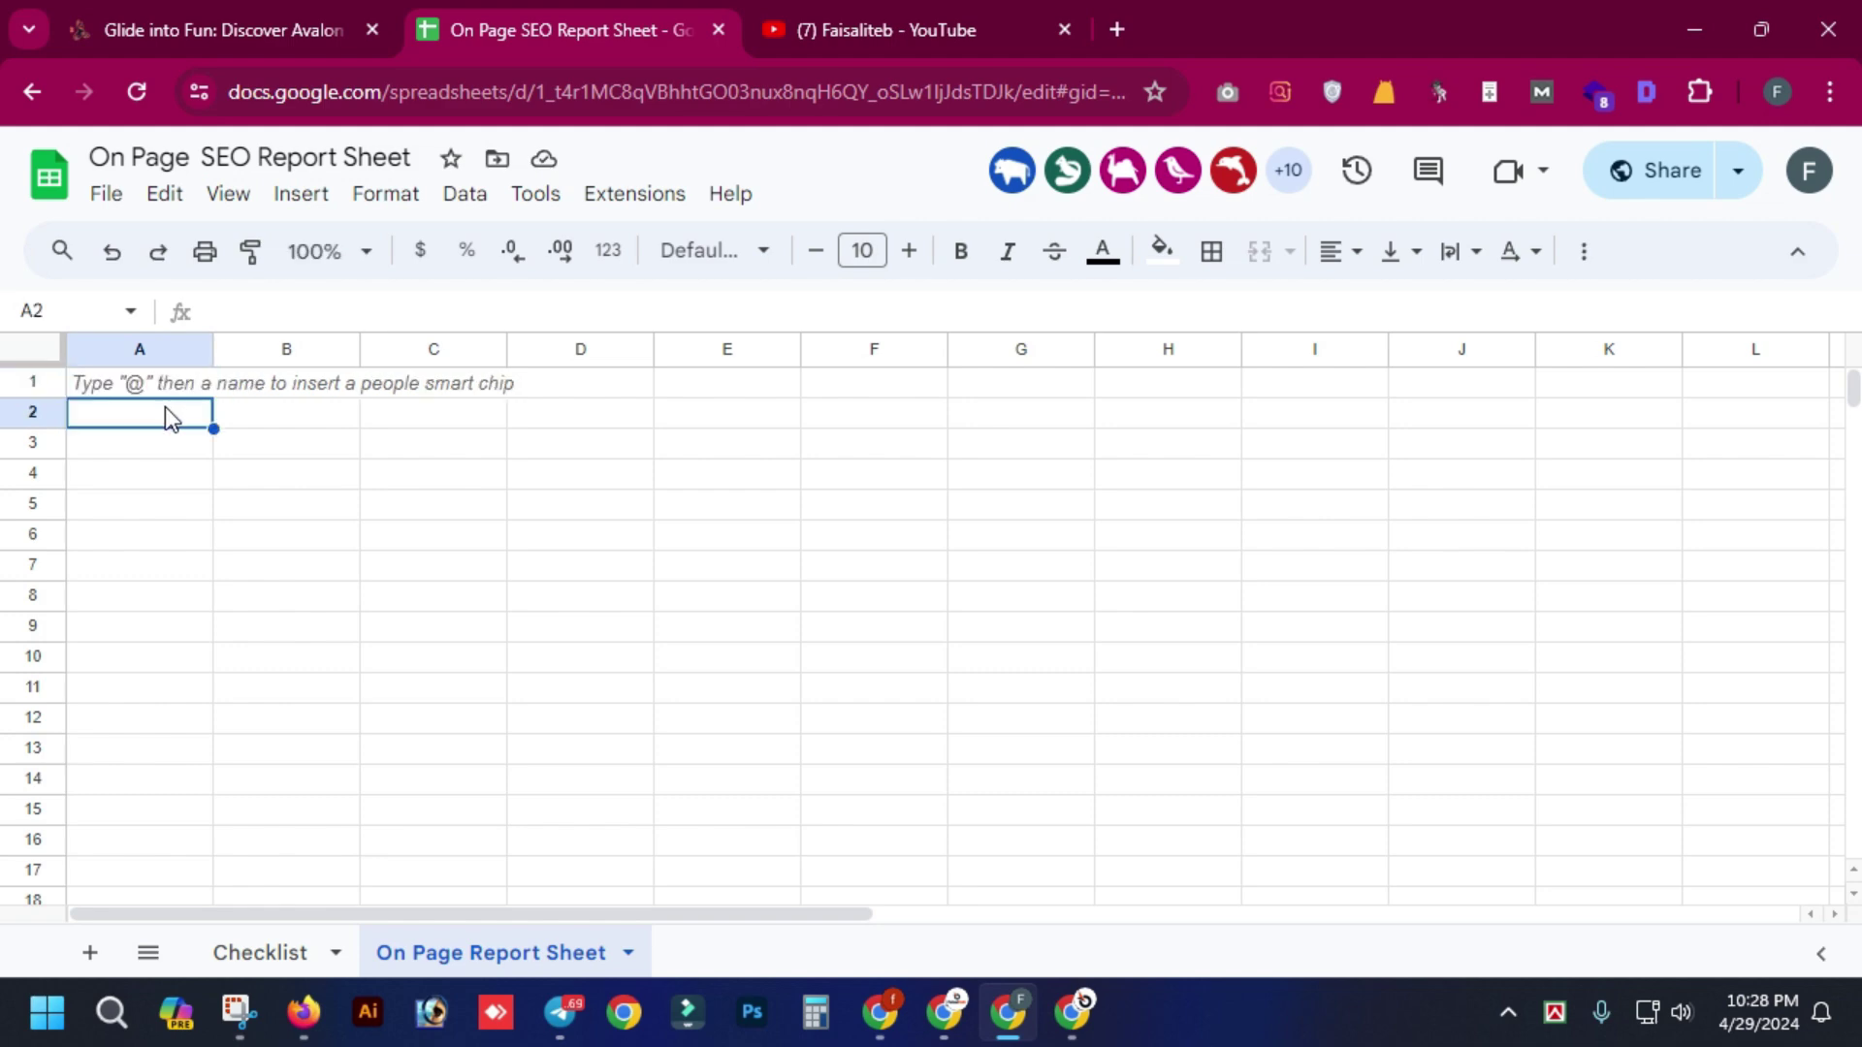
# - Switch to Google Meet, highlight the newest in-call chat message about keyword research while reading it, and close the chat
pyautogui.hotkey('alt', 'Tab')
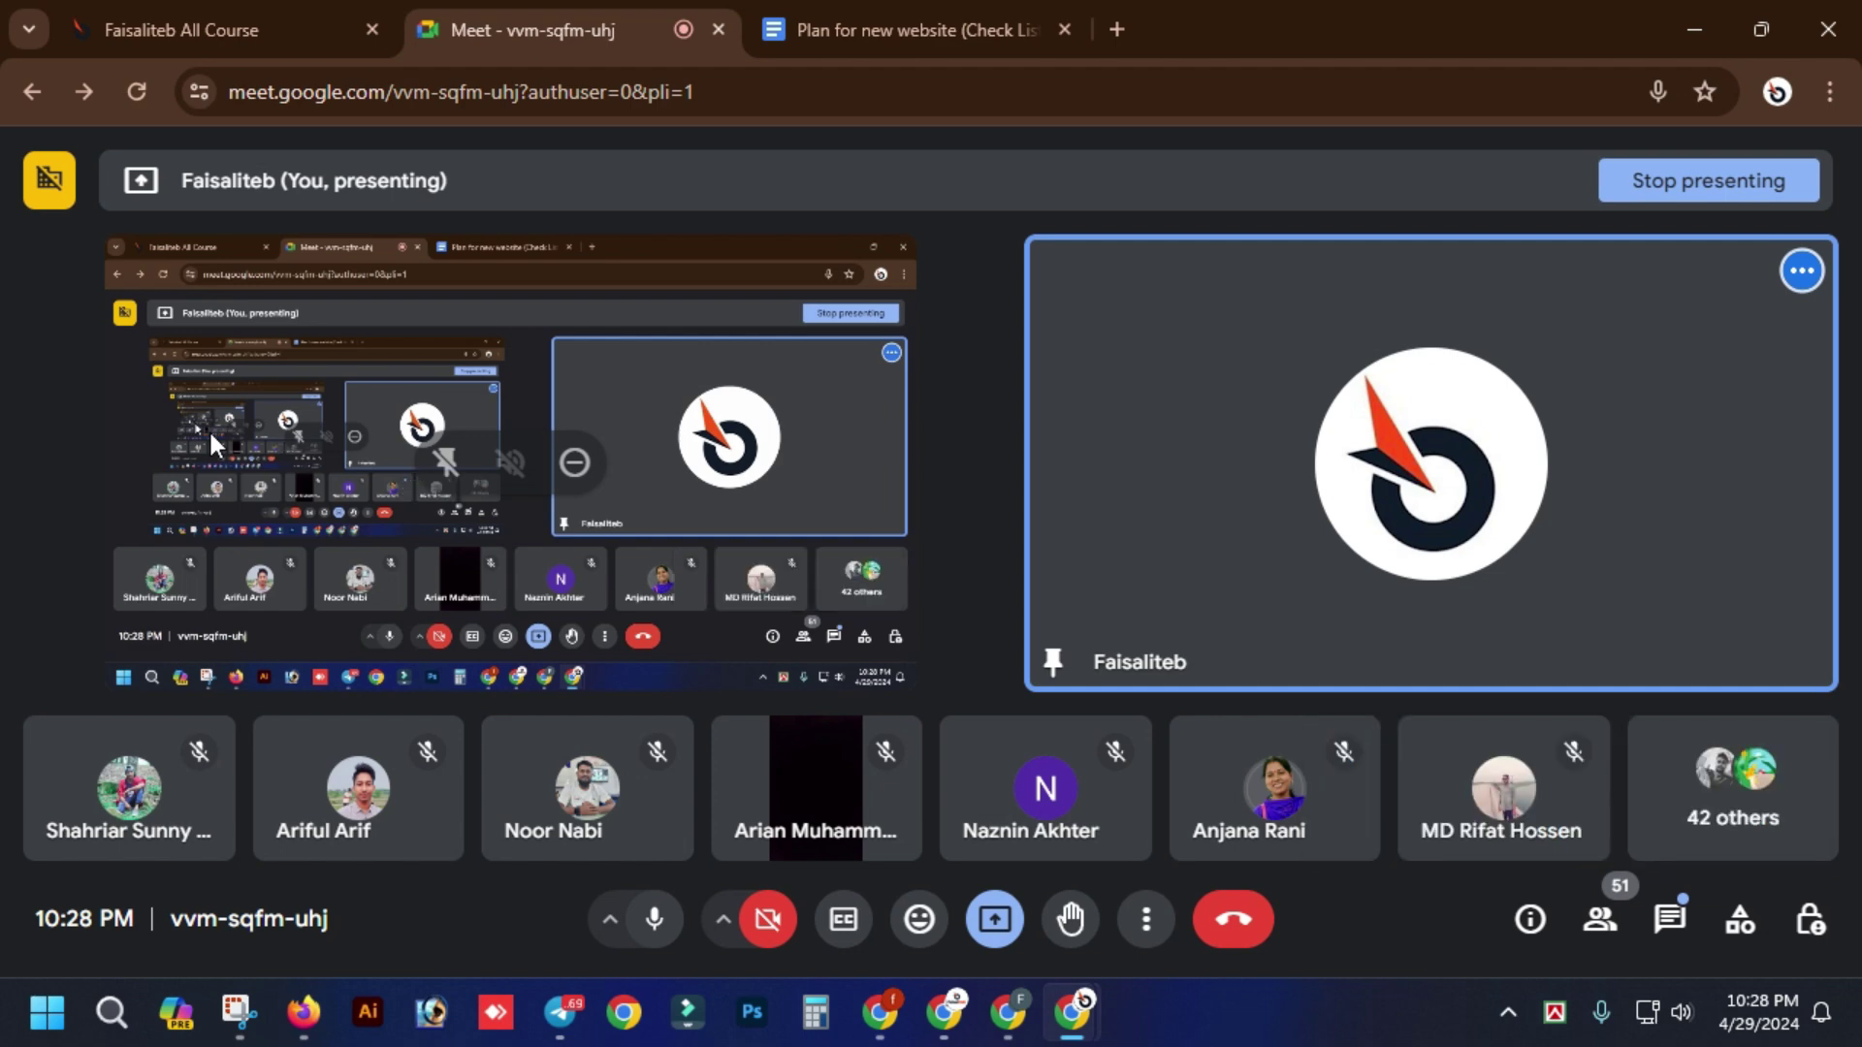
pyautogui.click(1658, 918)
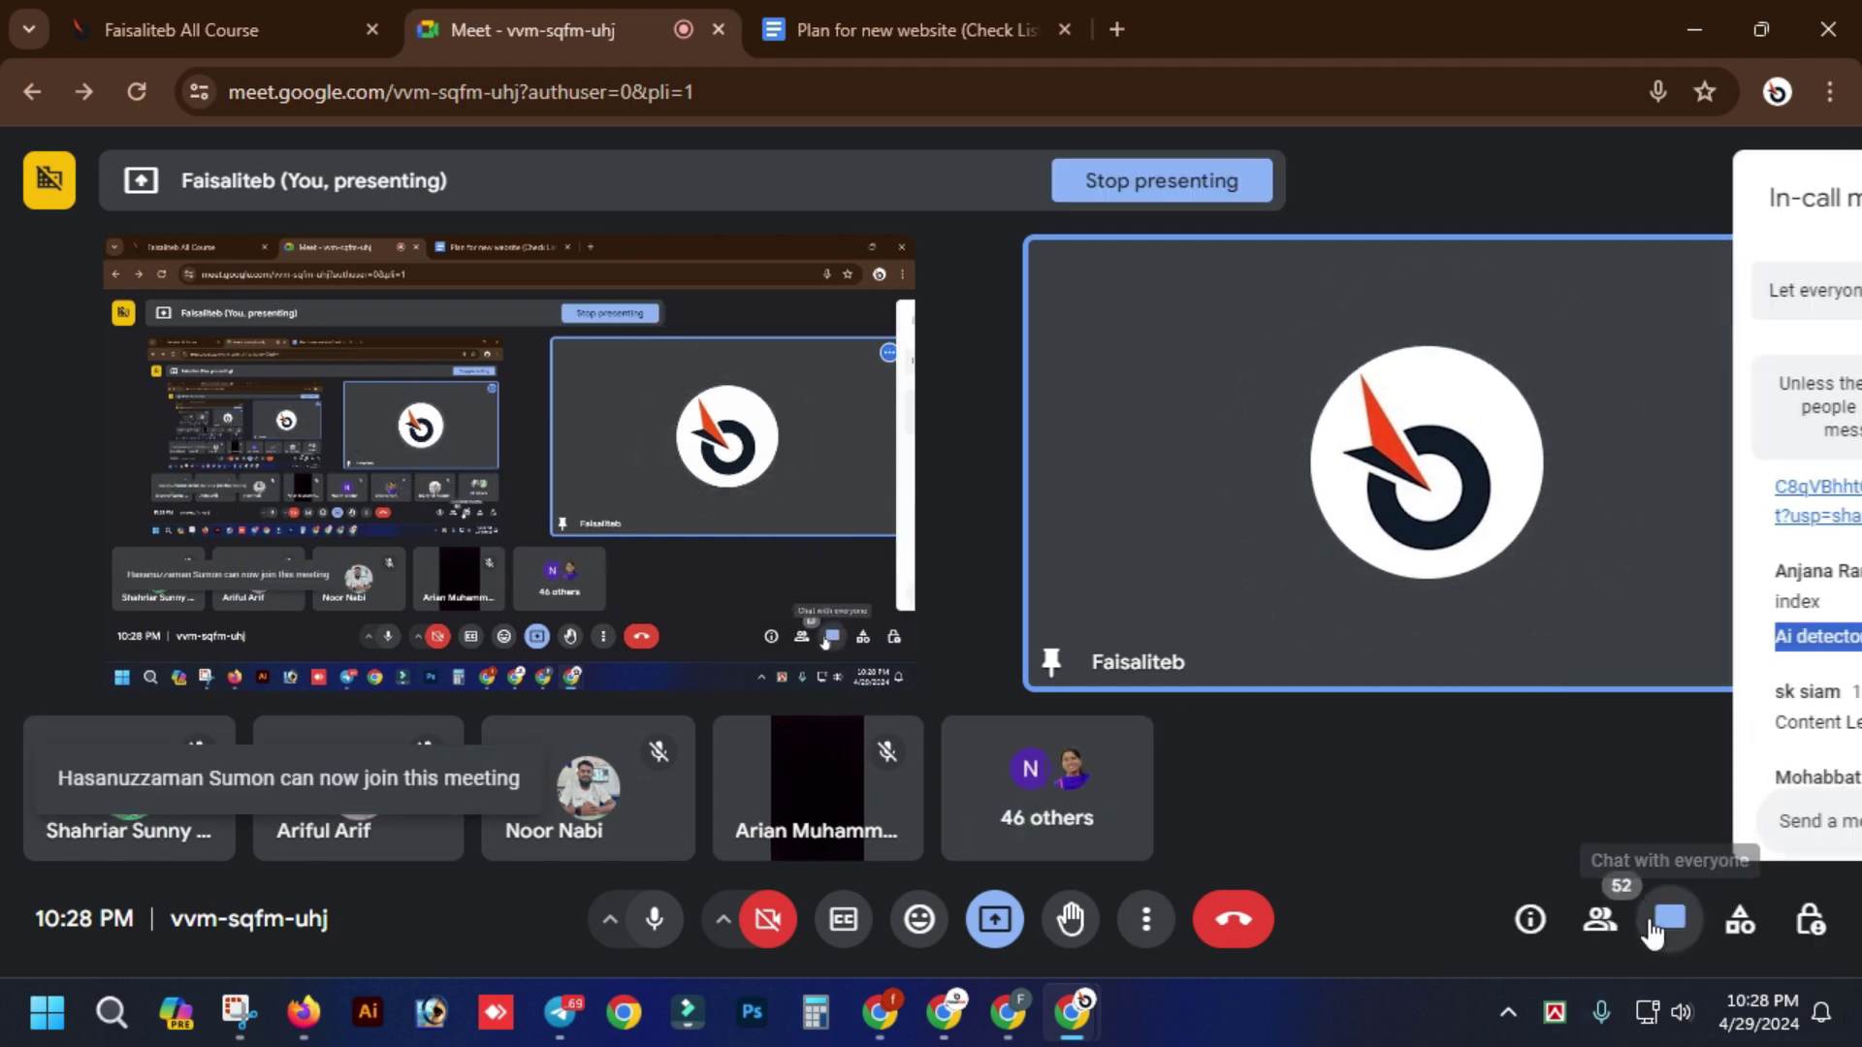
pyautogui.tripleClick(1532, 764)
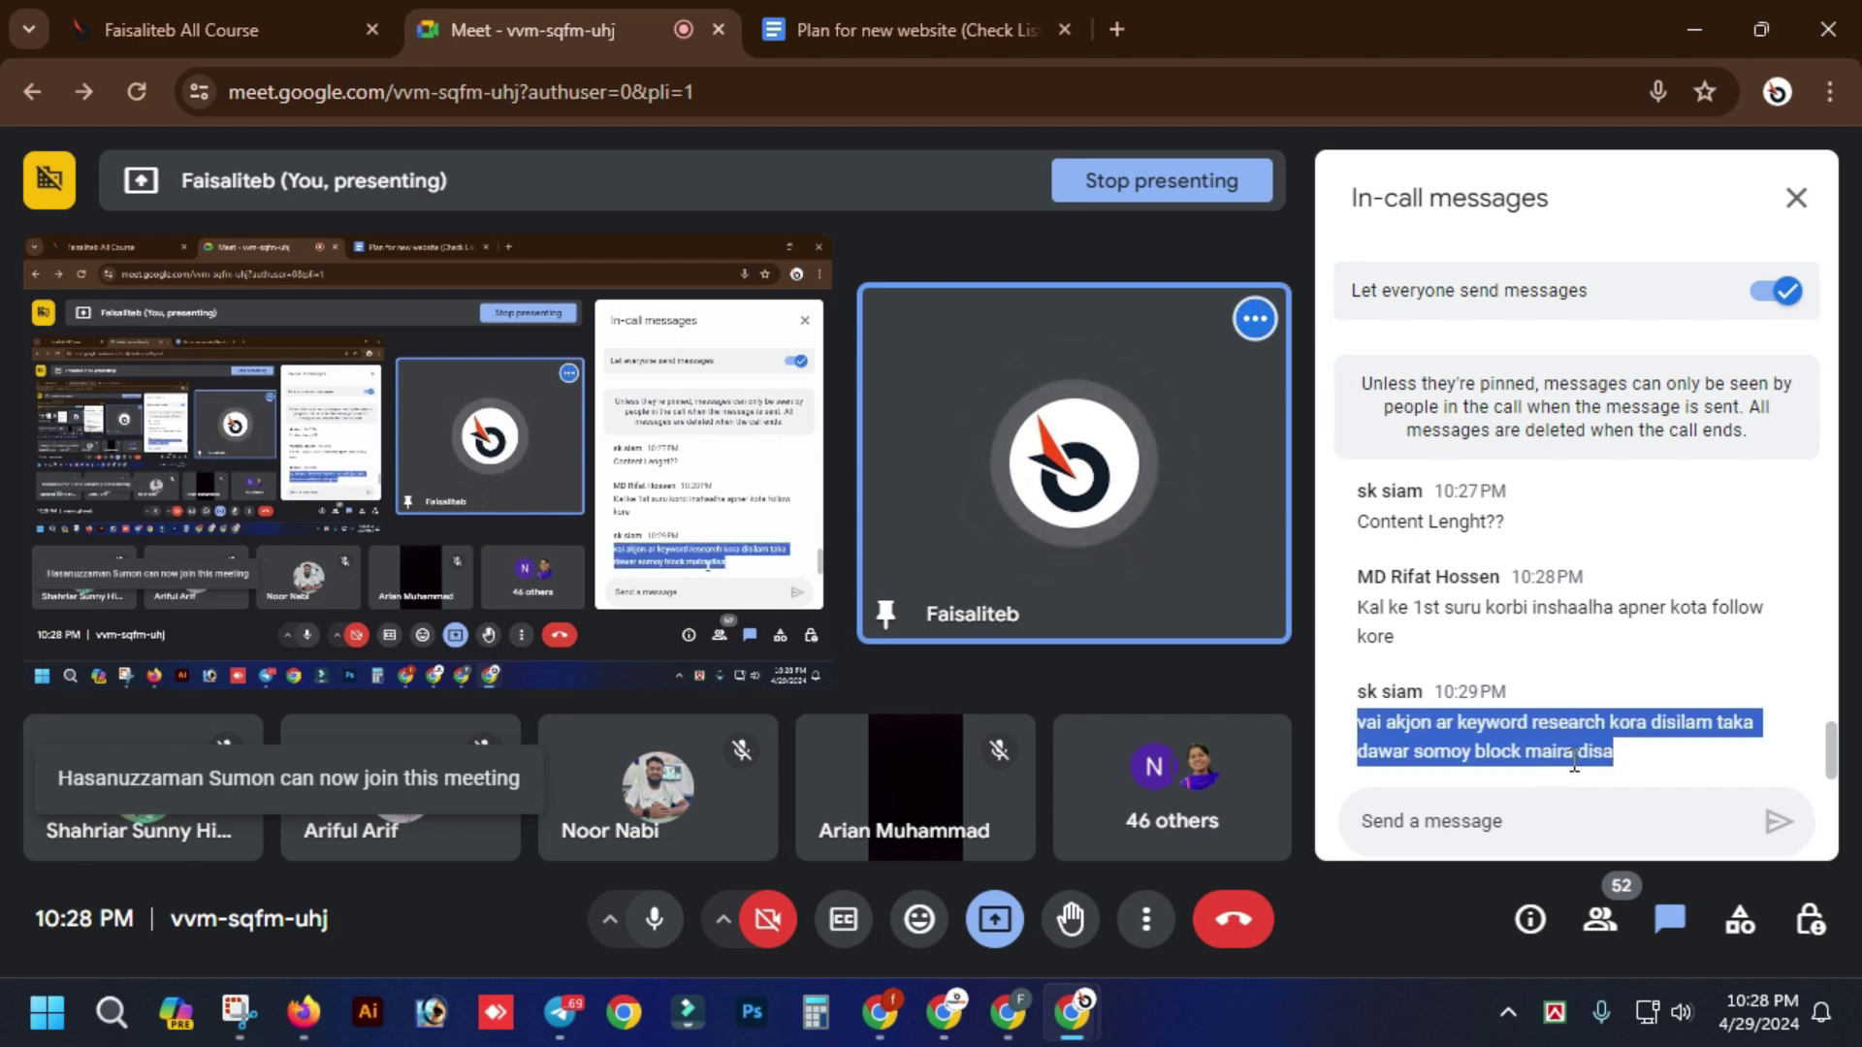
pyautogui.tripleClick(1574, 761)
pyautogui.click(1503, 742)
pyautogui.tripleClick(1466, 717)
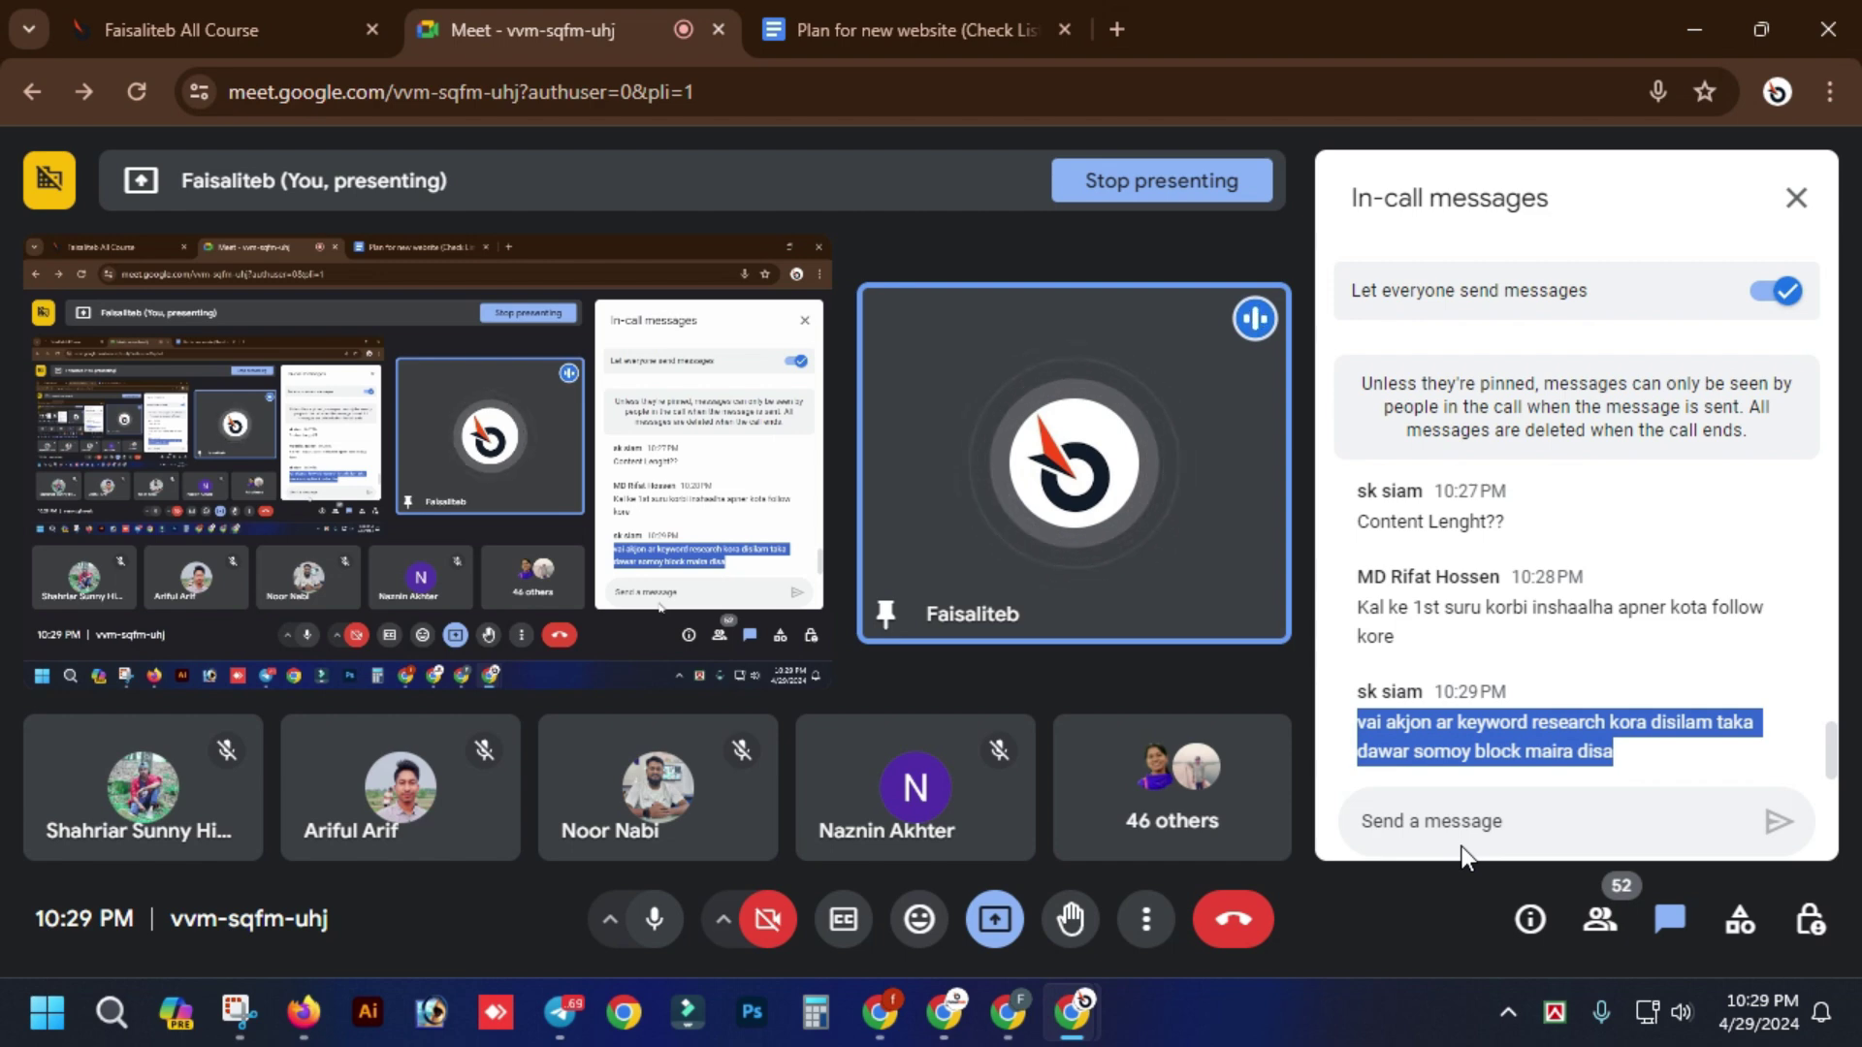
pyautogui.click(1795, 197)
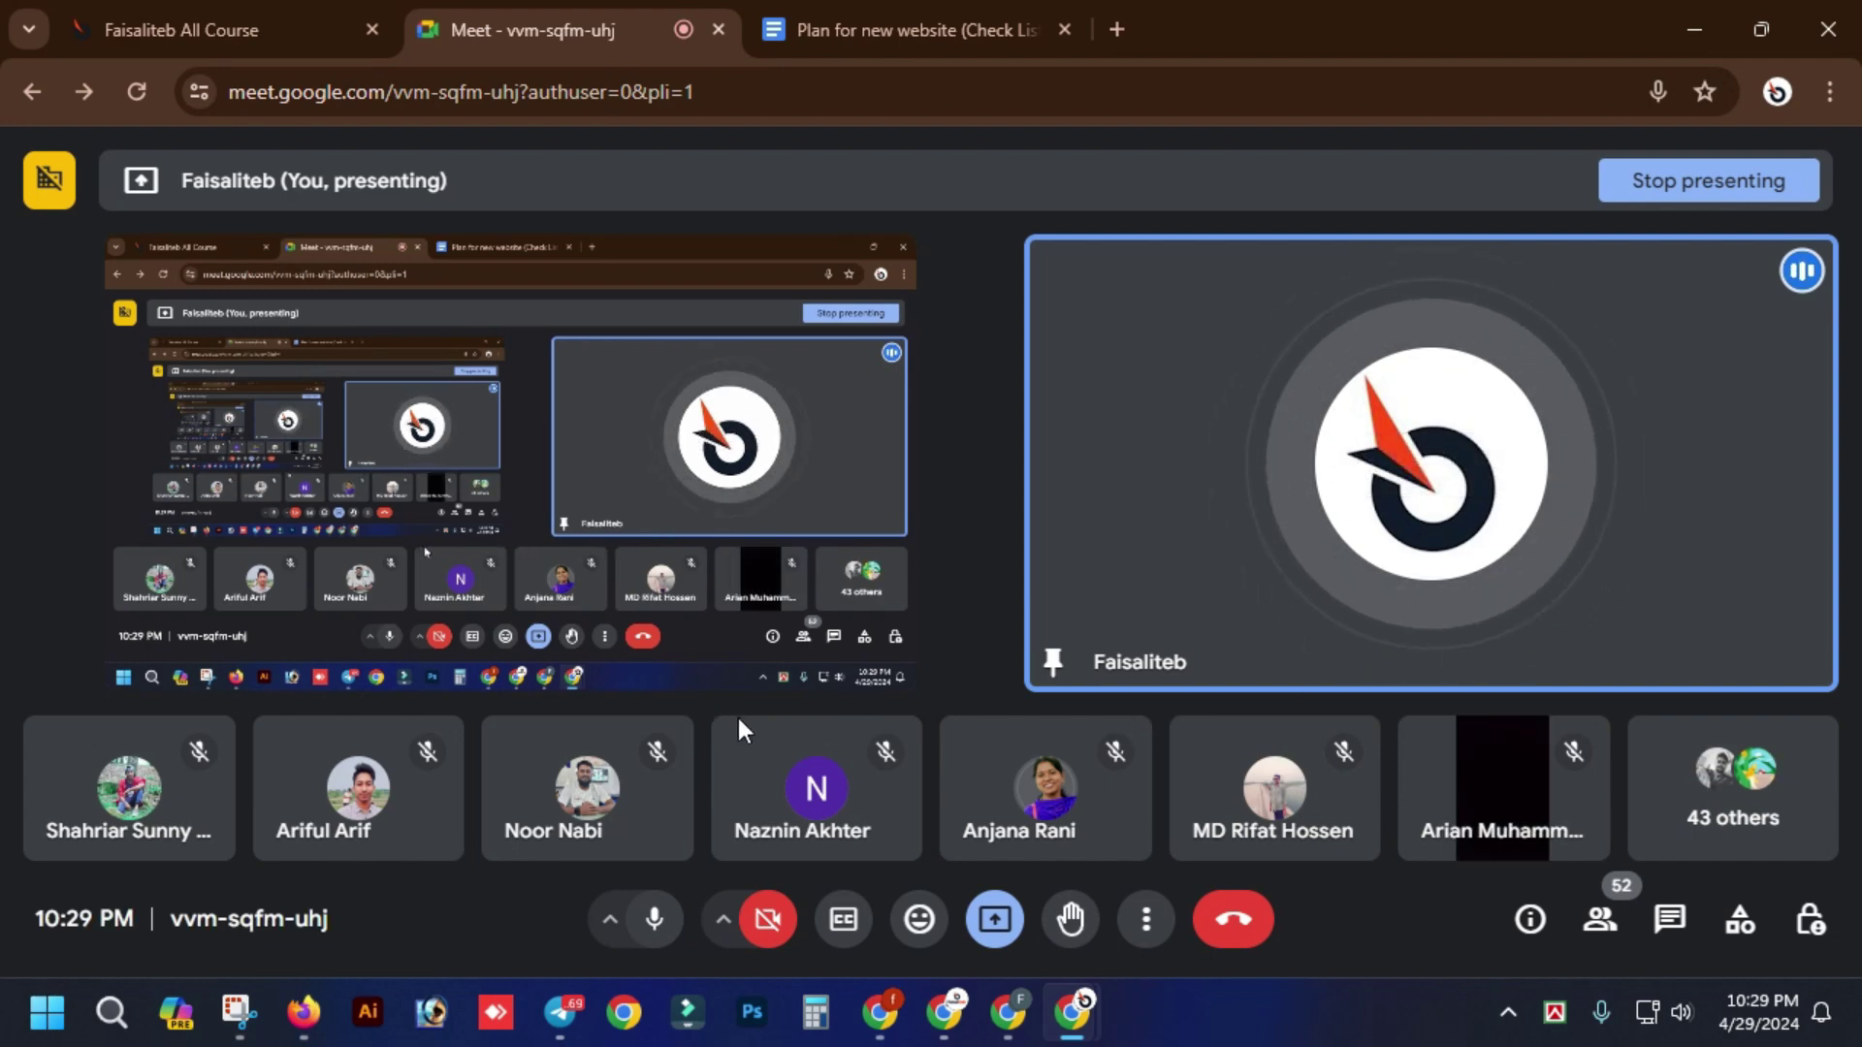
# - Return to the On Page Report Sheet in Google Sheets and enter "Website Url" in cell A2
pyautogui.click(1000, 1011)
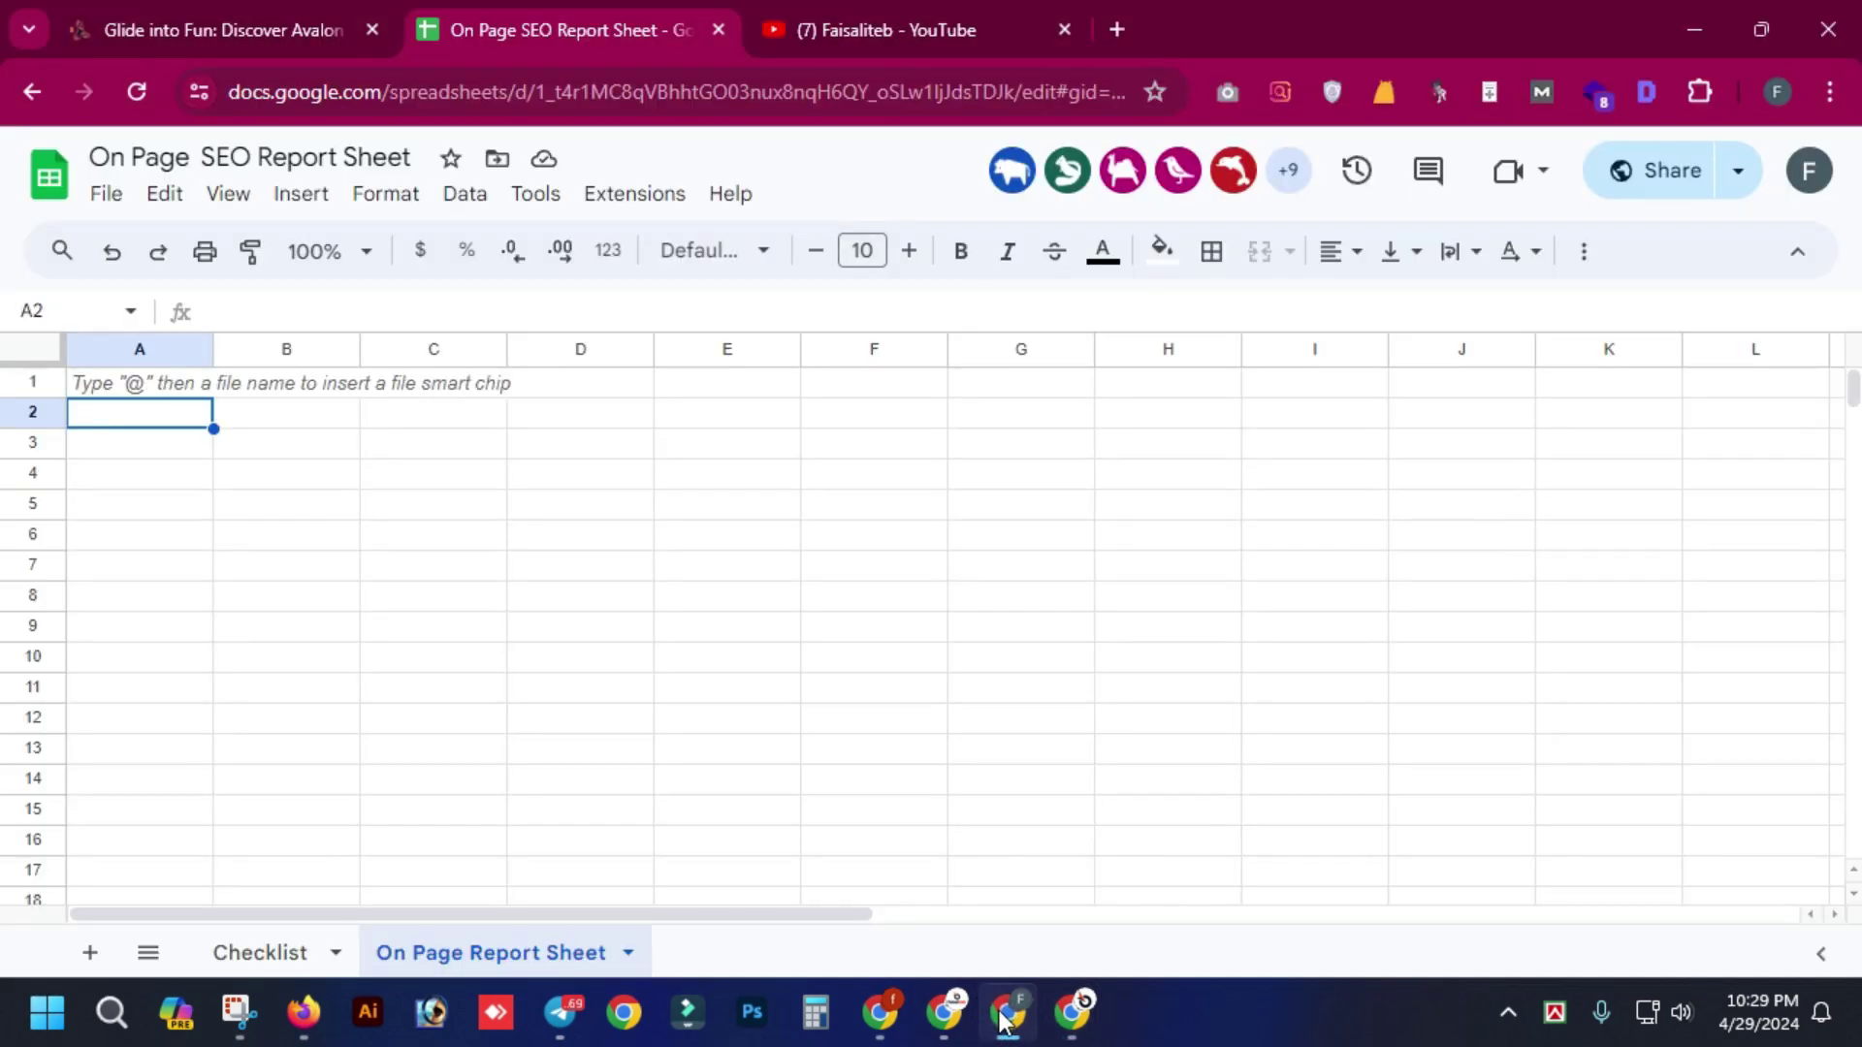
pyautogui.click(1000, 1010)
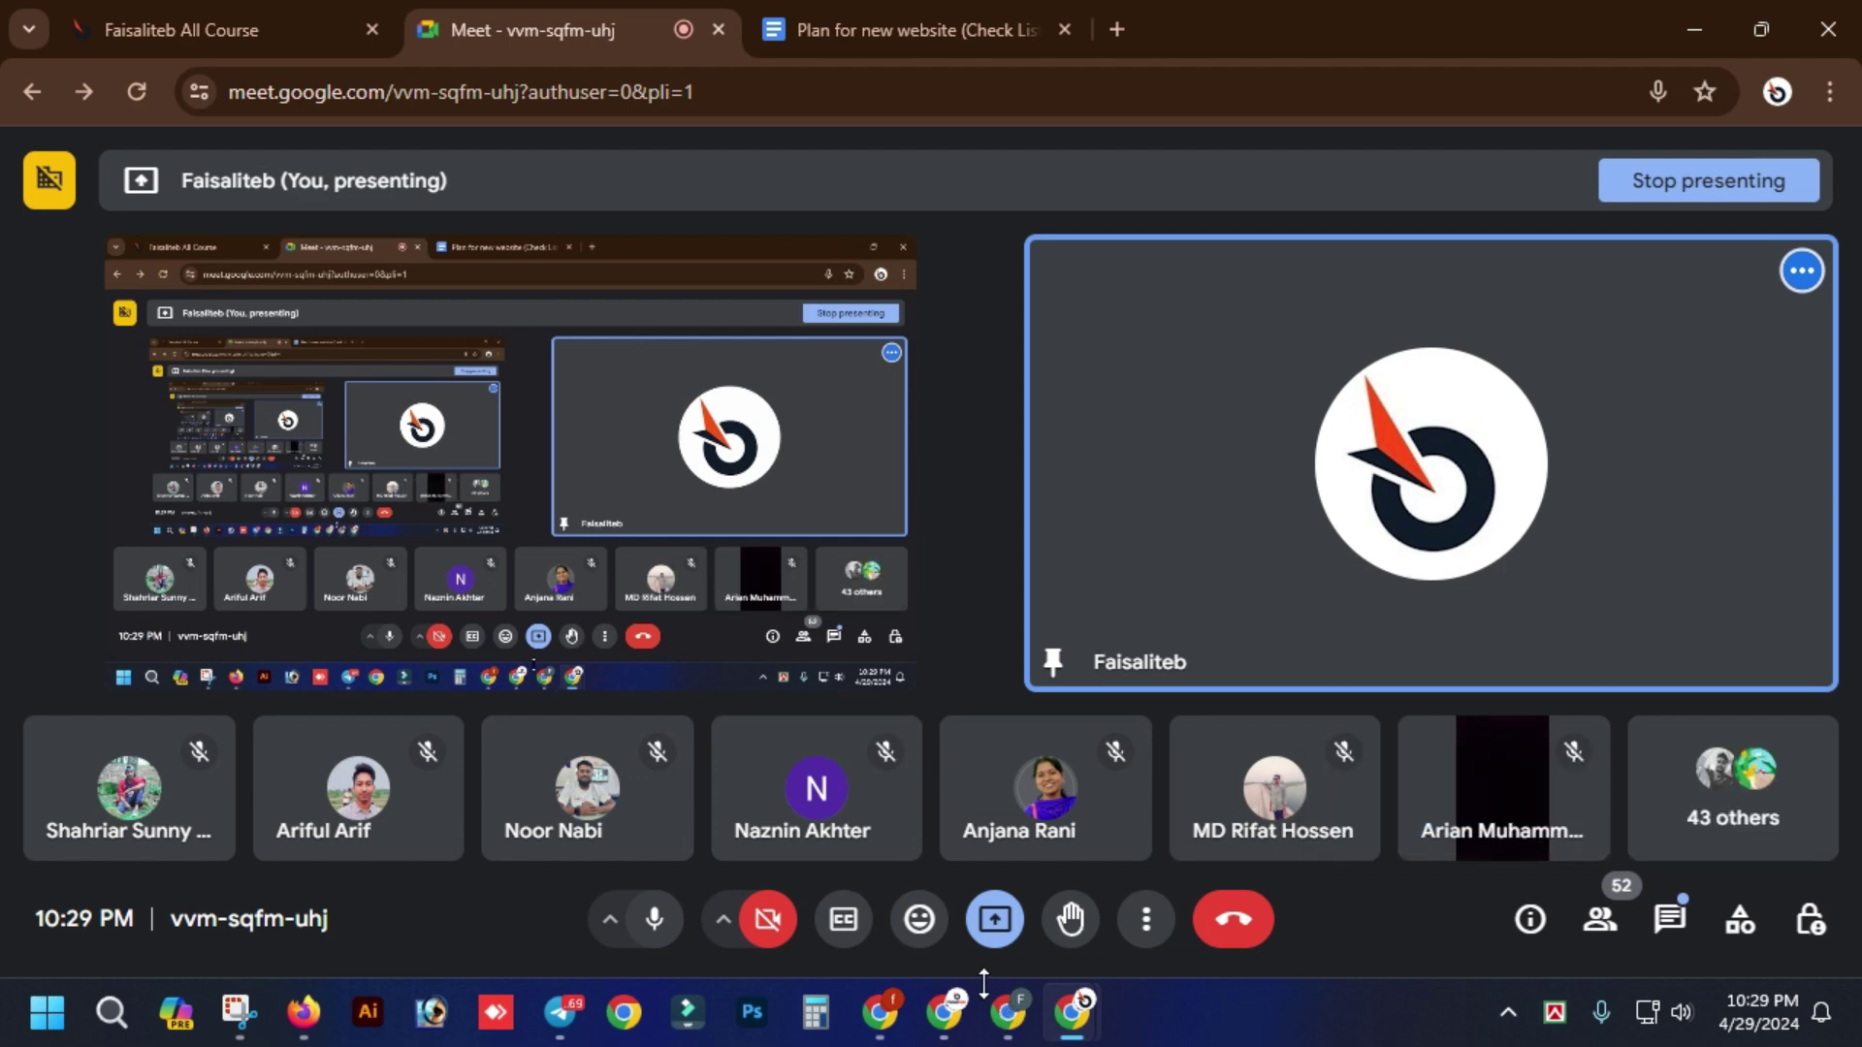
pyautogui.click(1004, 1016)
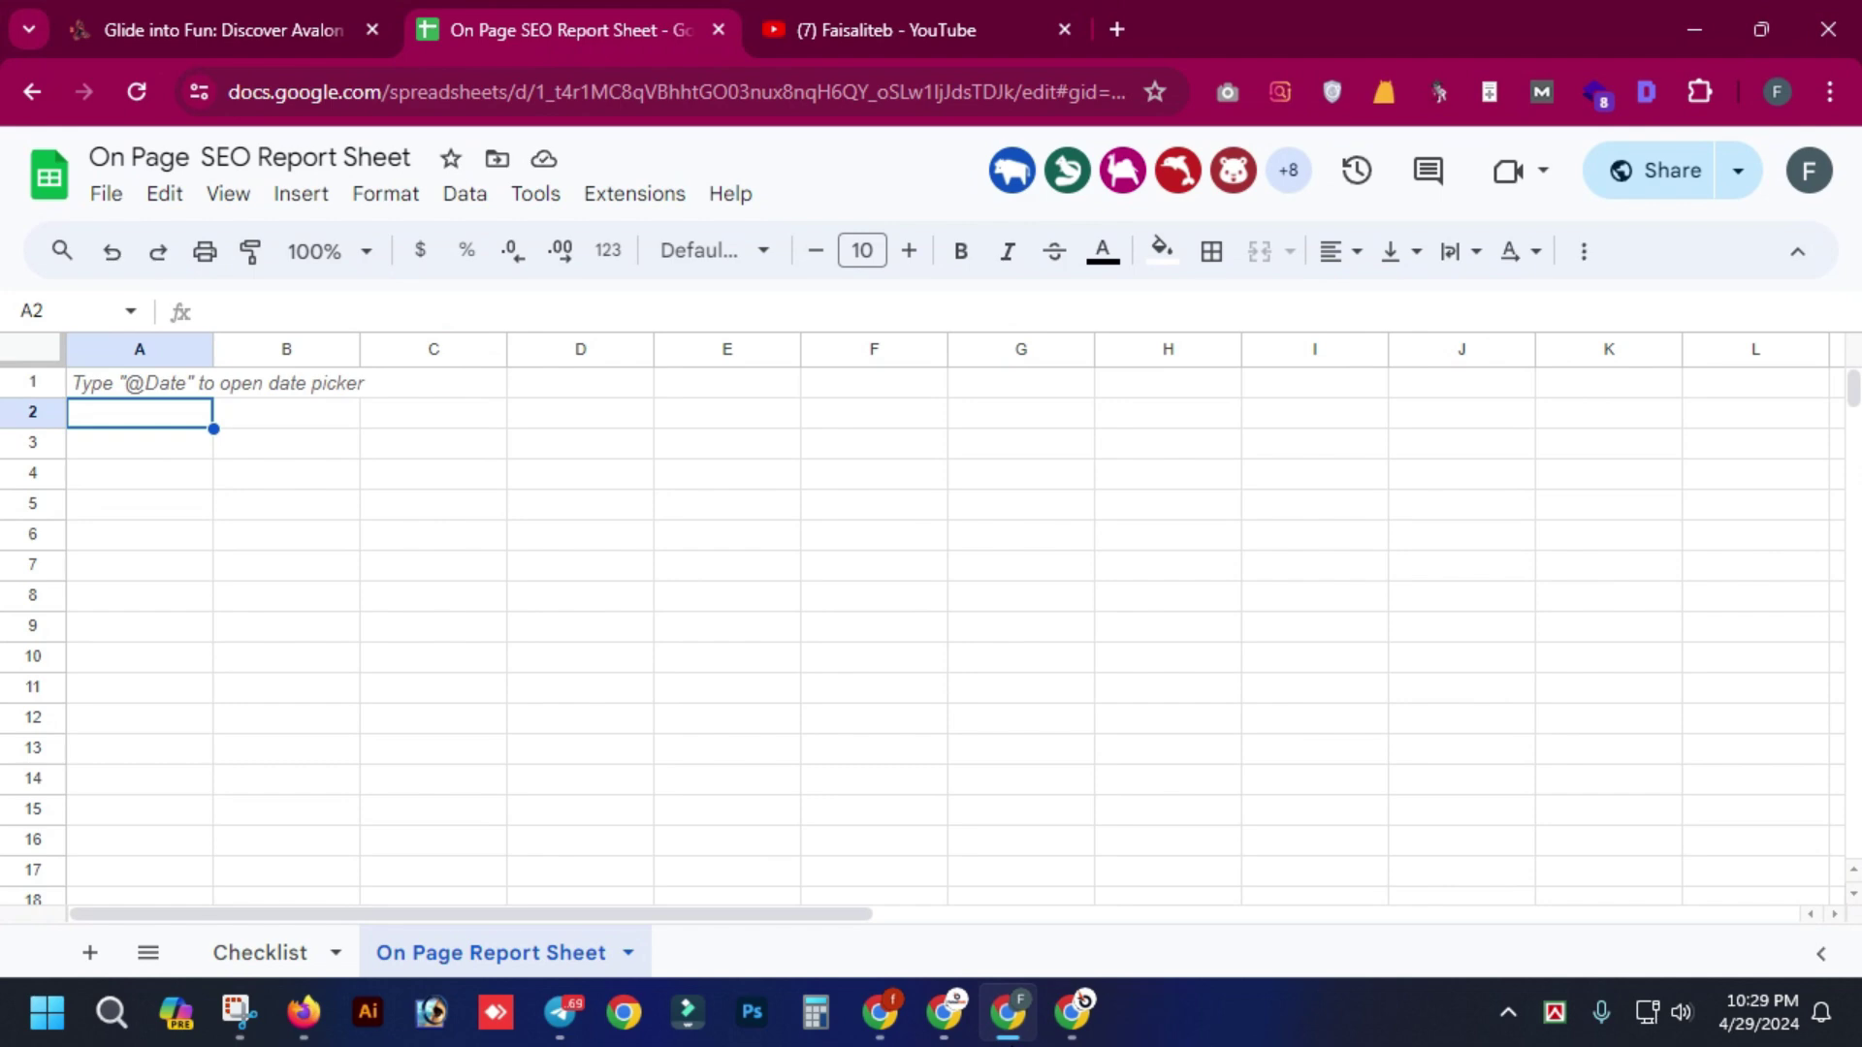
pyautogui.moveTo(1071, 1014)
pyautogui.click(965, 870)
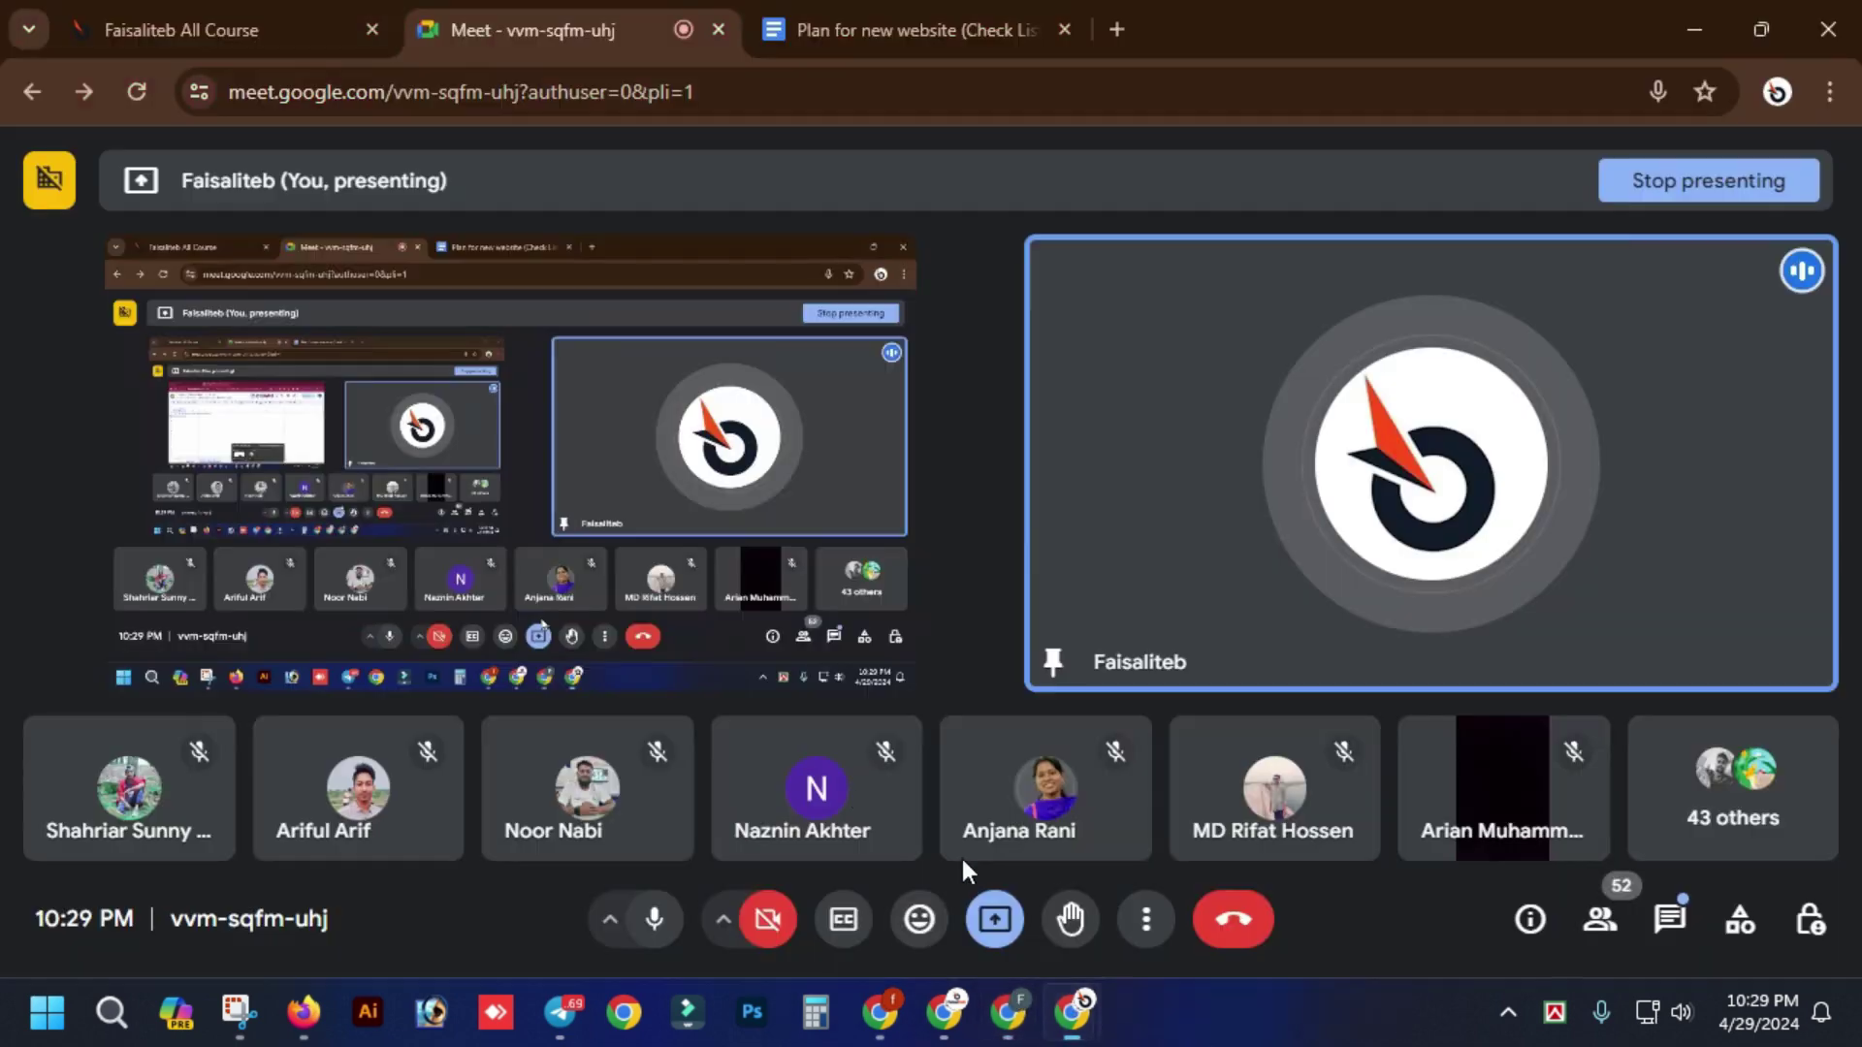
pyautogui.moveTo(1008, 1035)
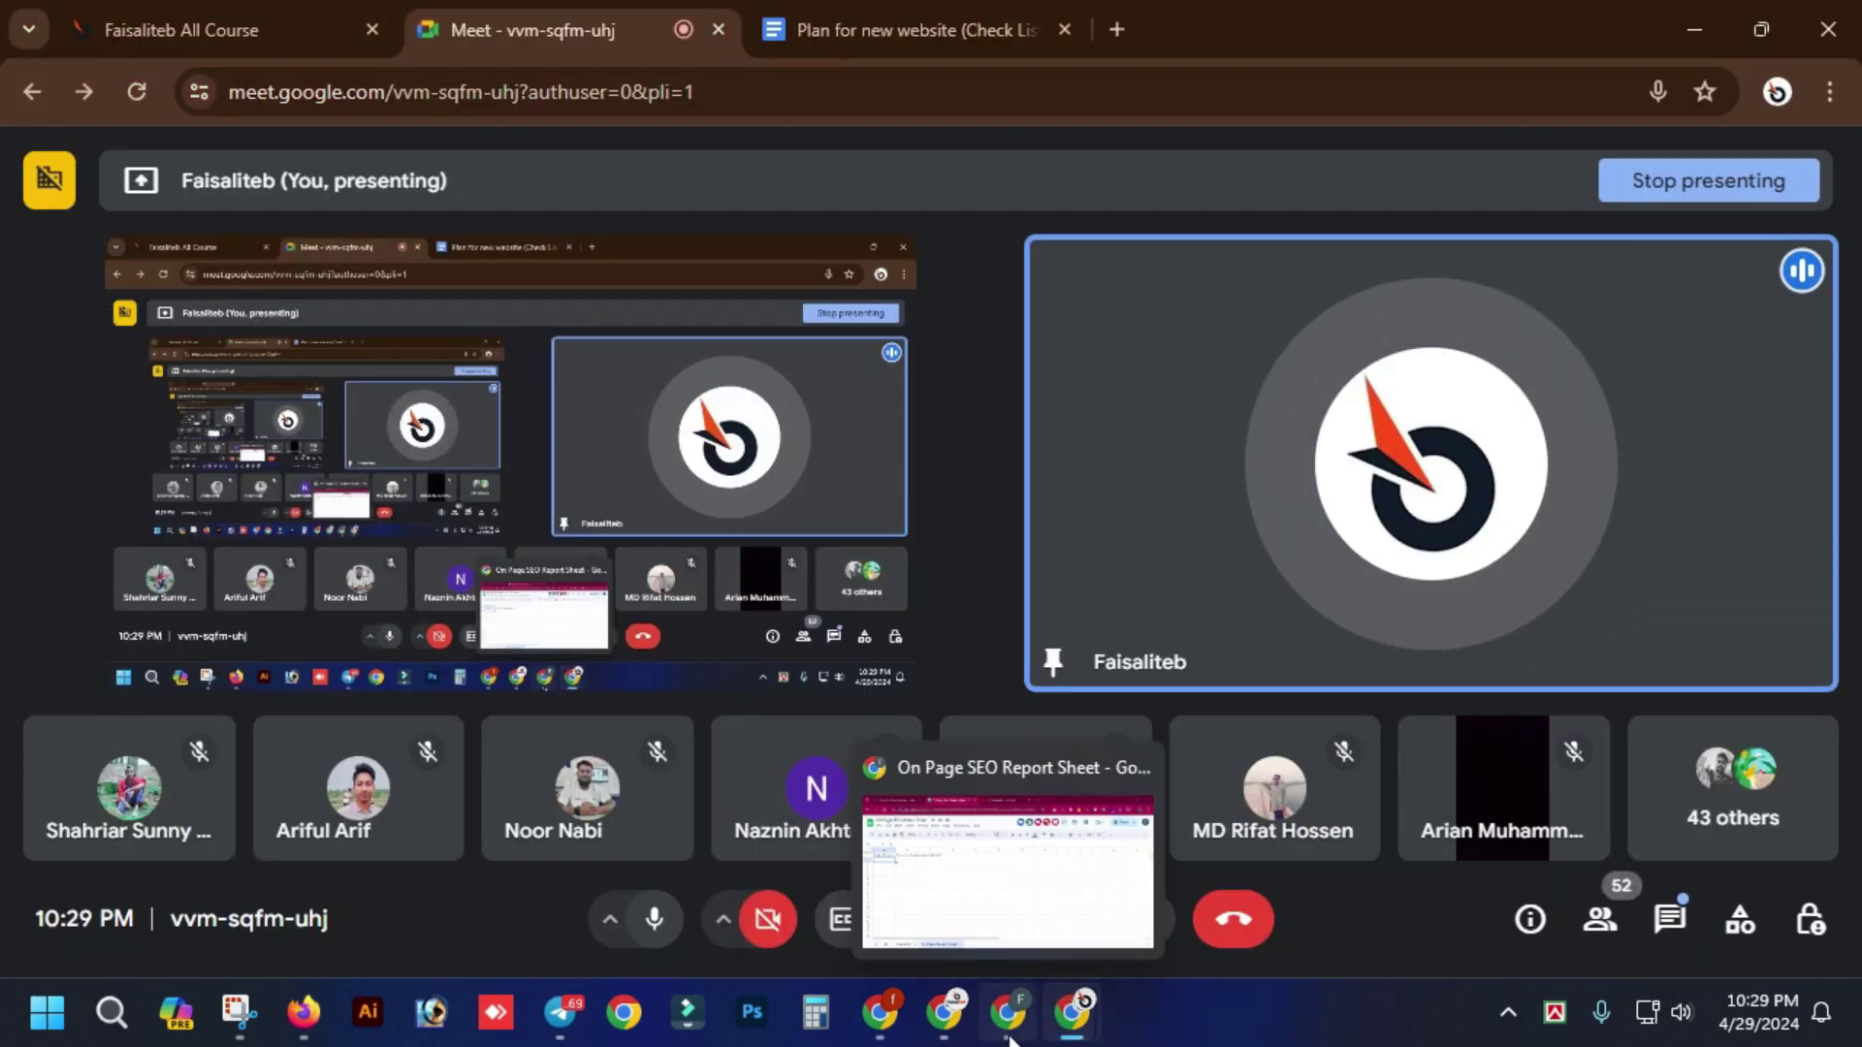
pyautogui.click(1005, 921)
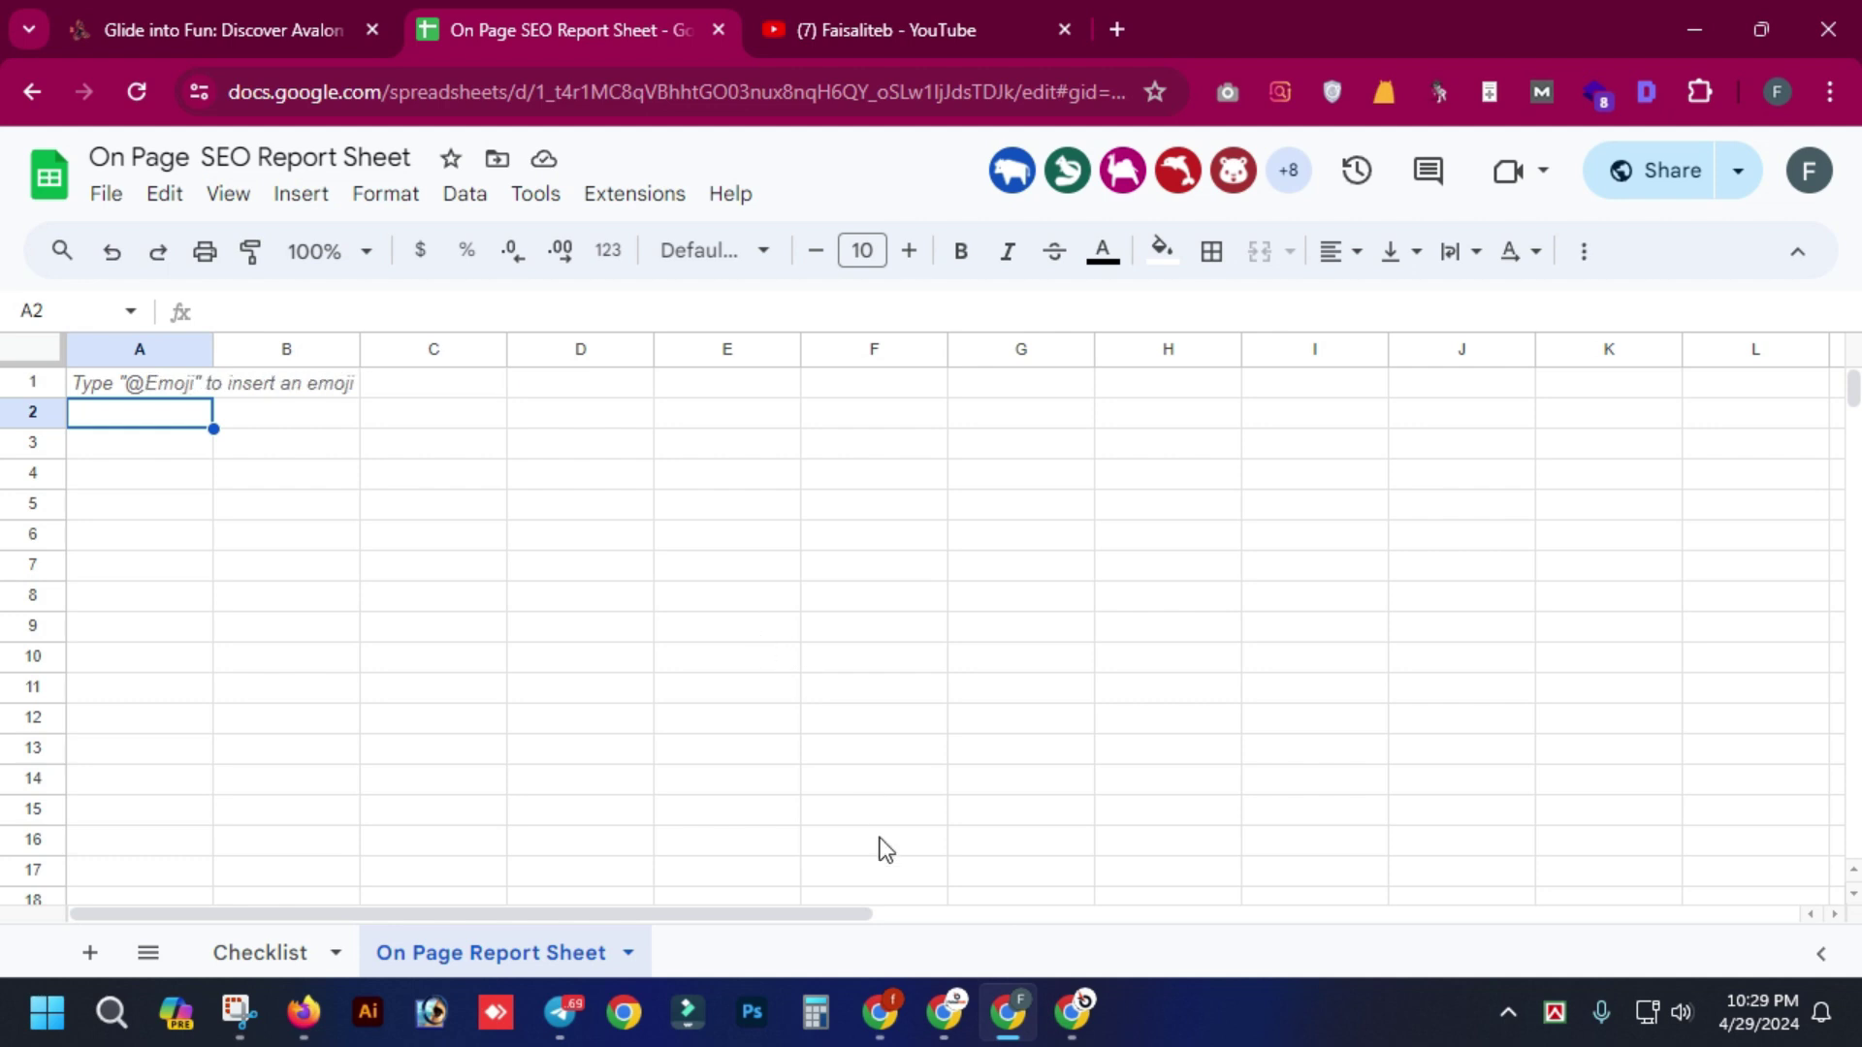
pyautogui.write('Website Url')
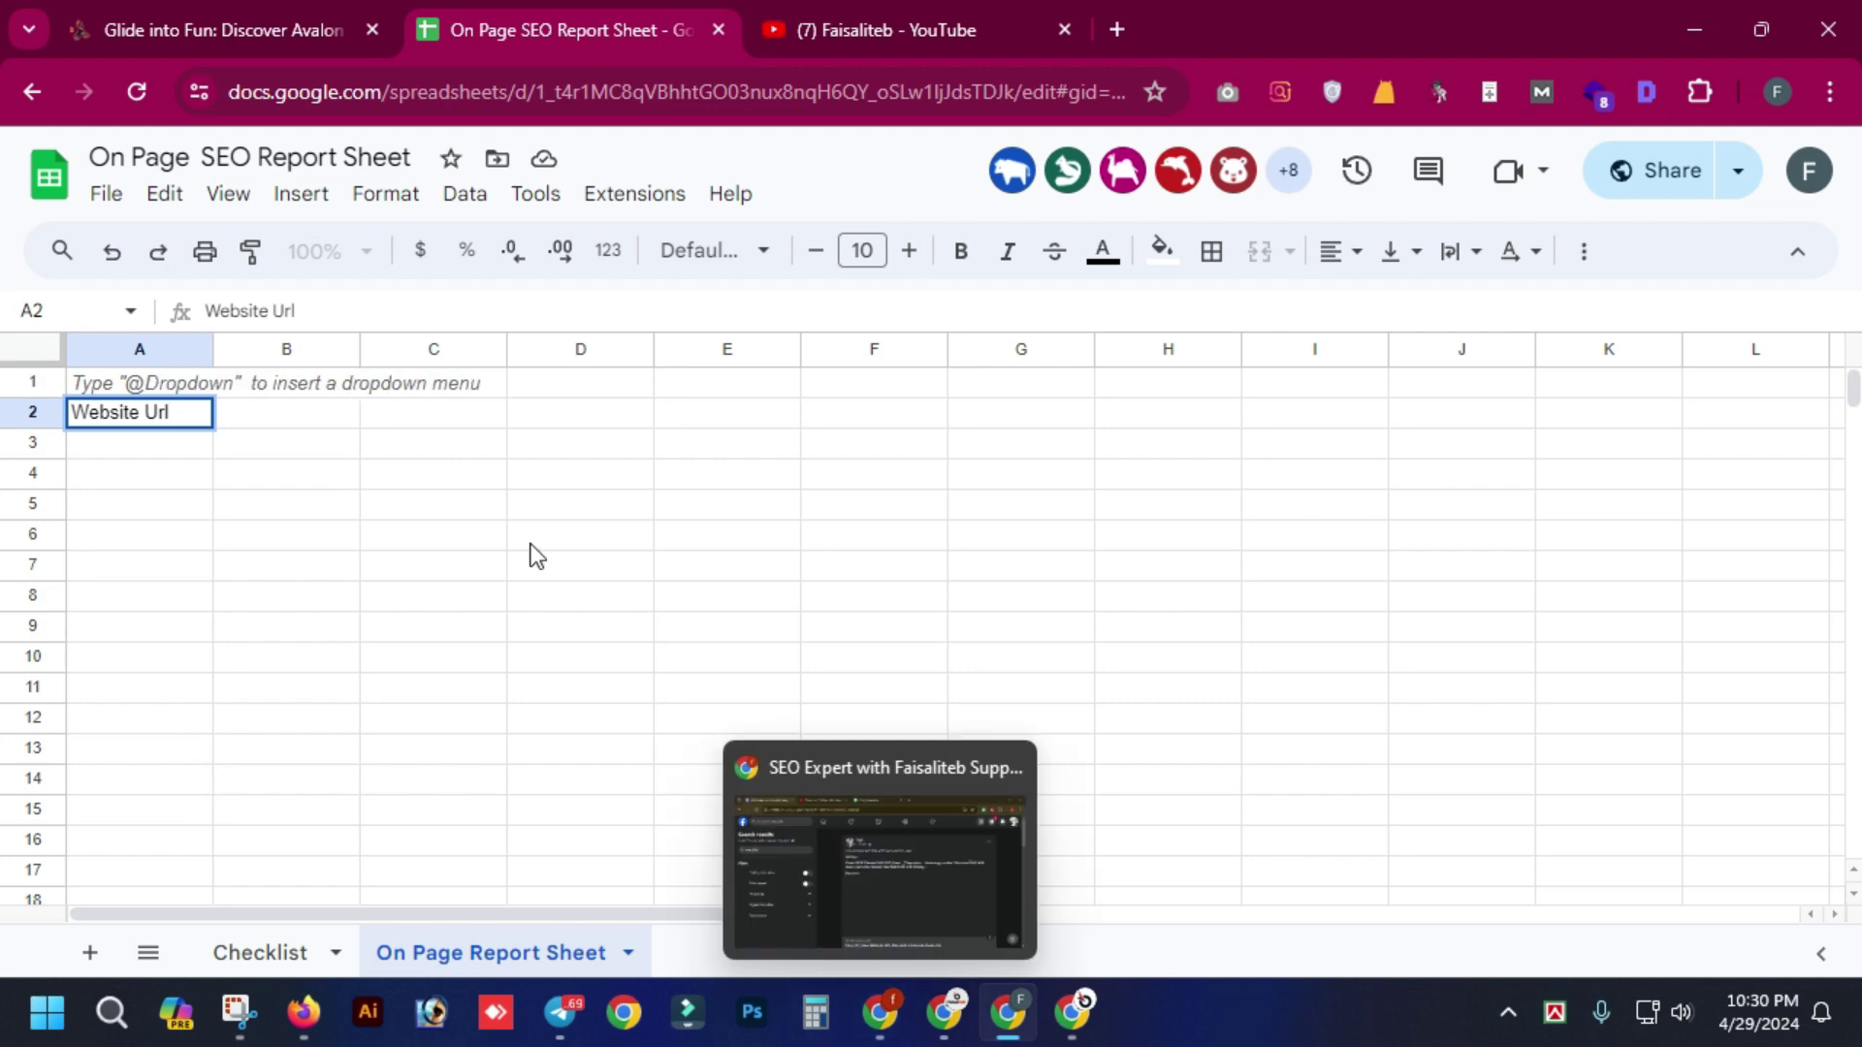
pyautogui.click(274, 427)
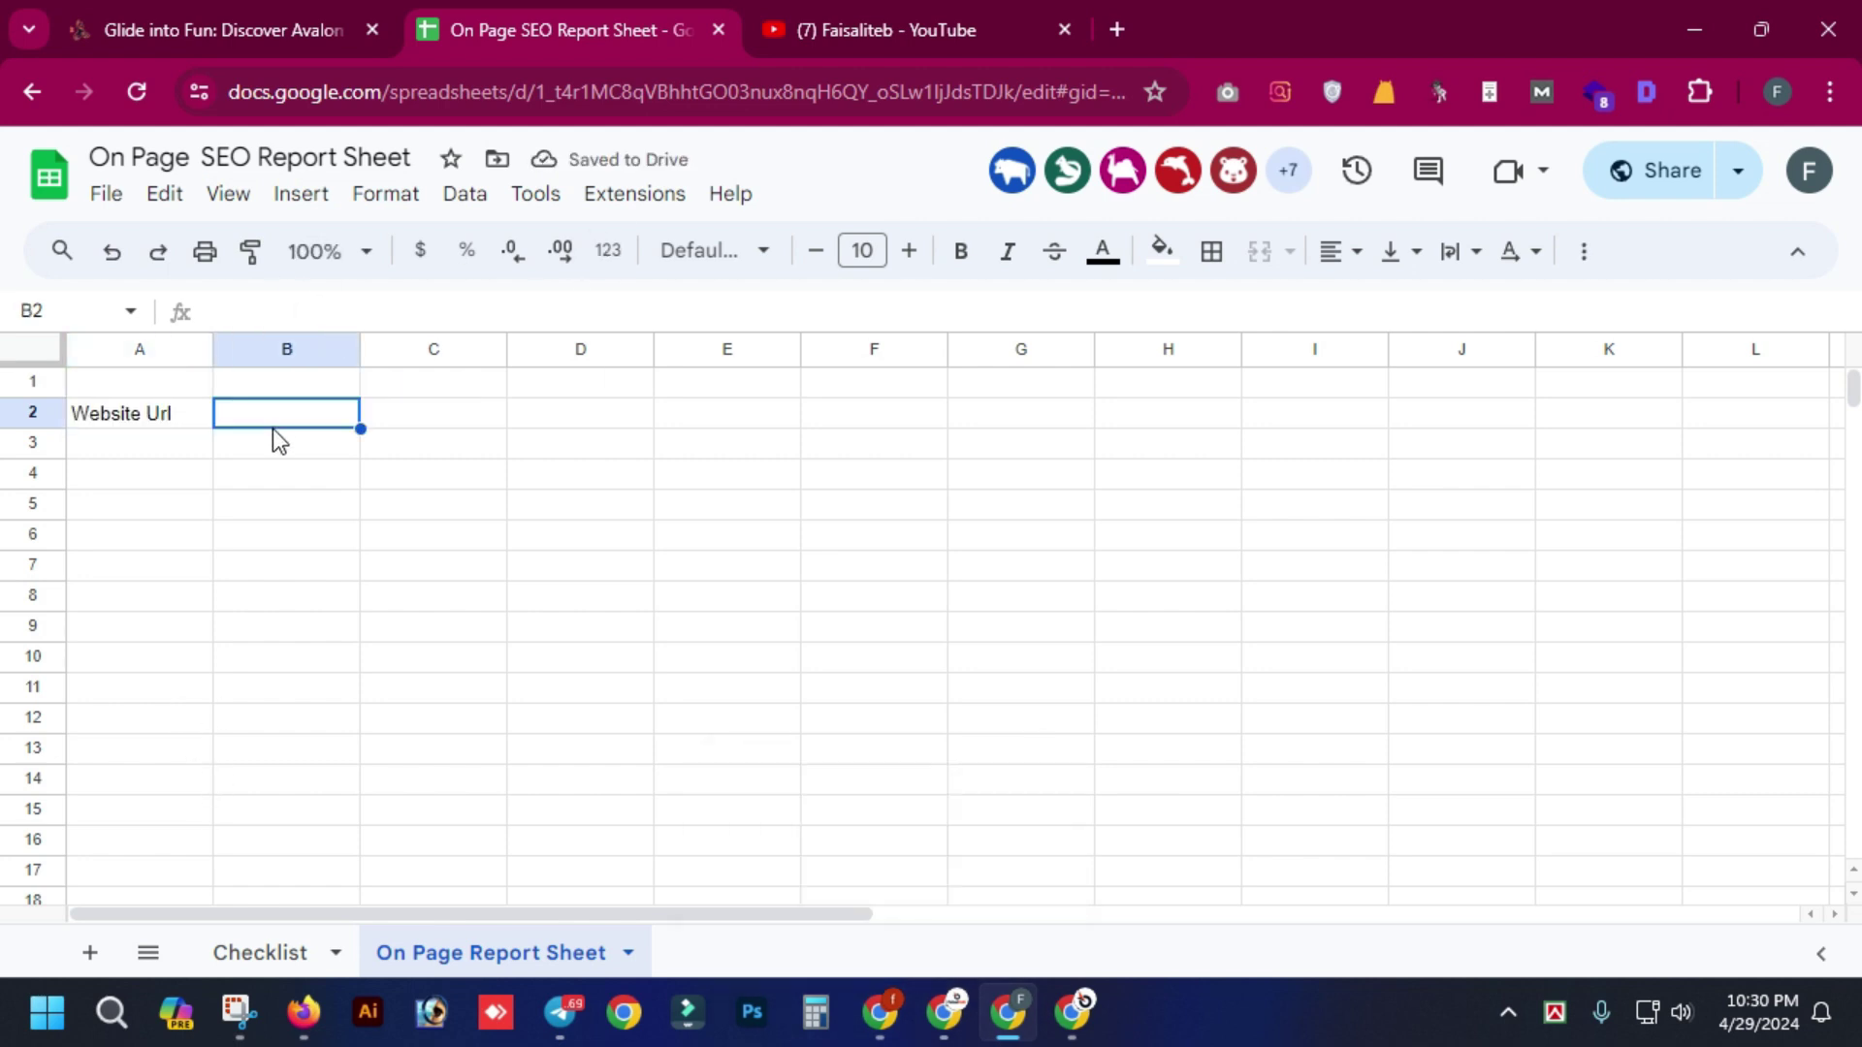
# - Leave cell B2 empty and enter "Targeted Keyword" in cell A3
pyautogui.write('a')
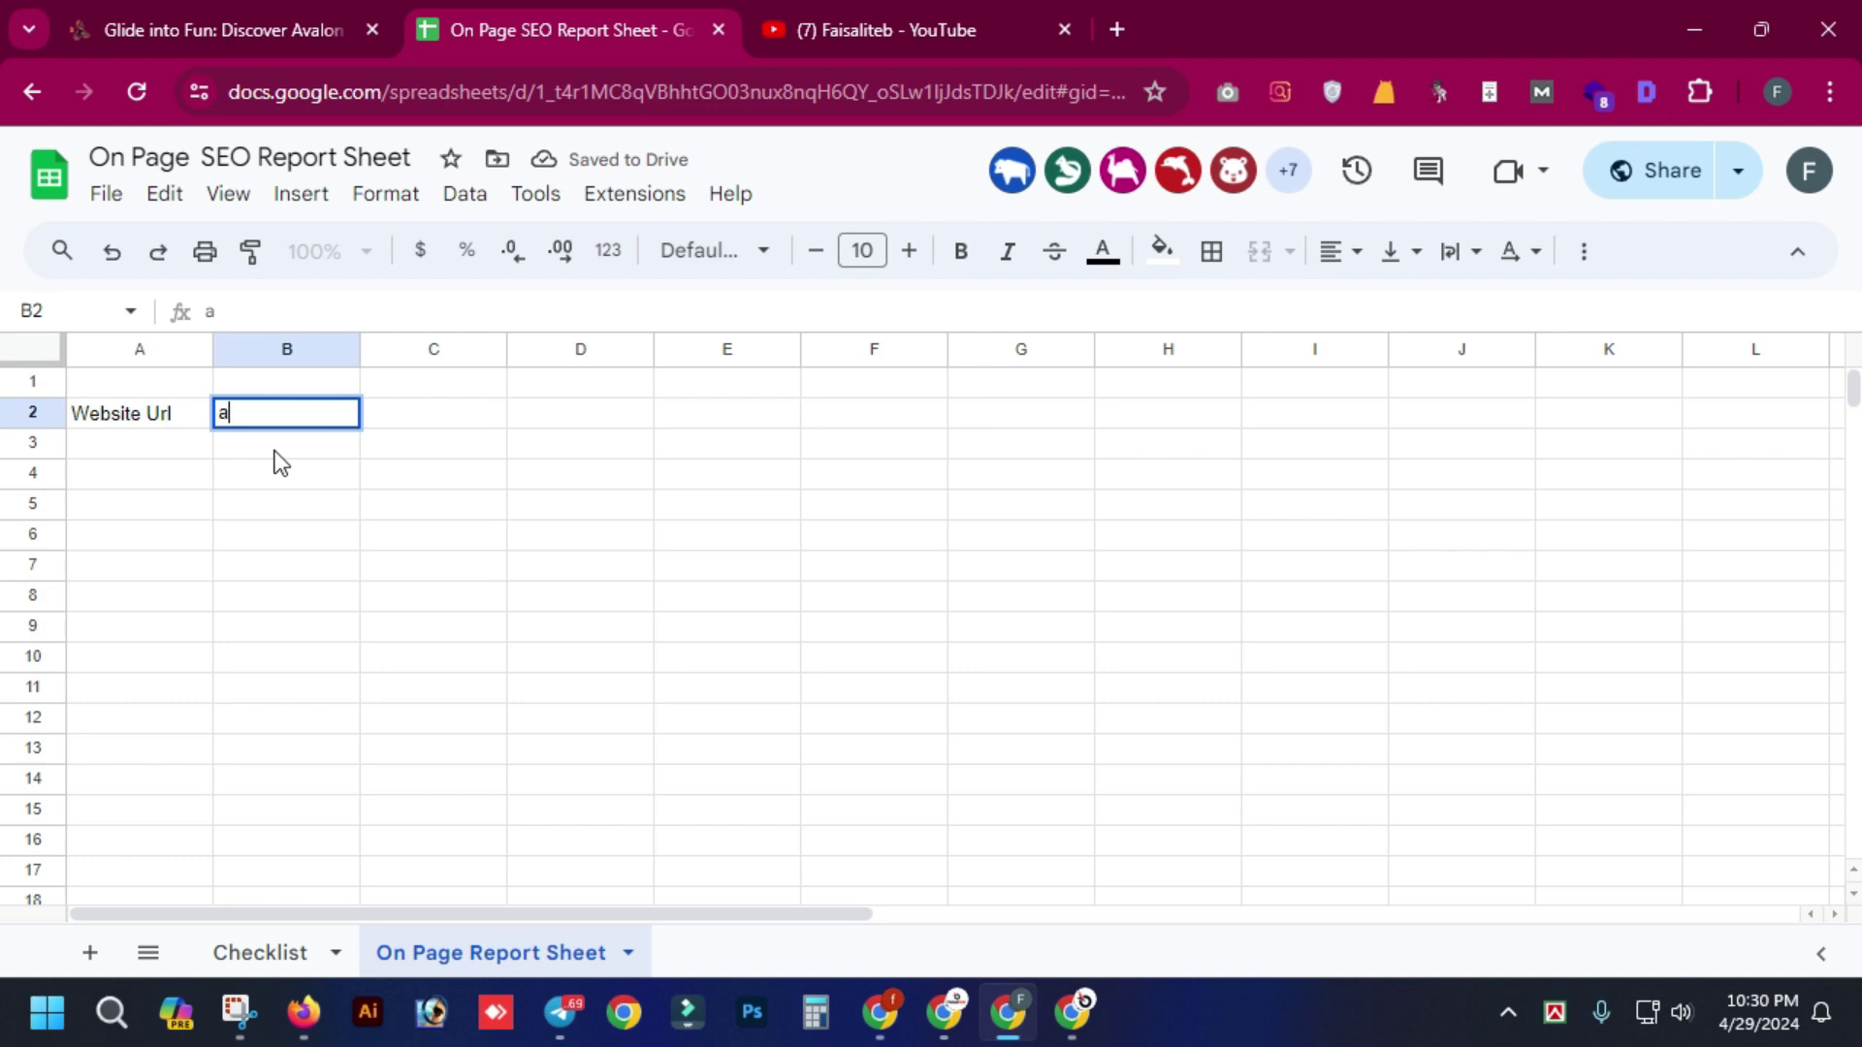
pyautogui.press('BackSpace')
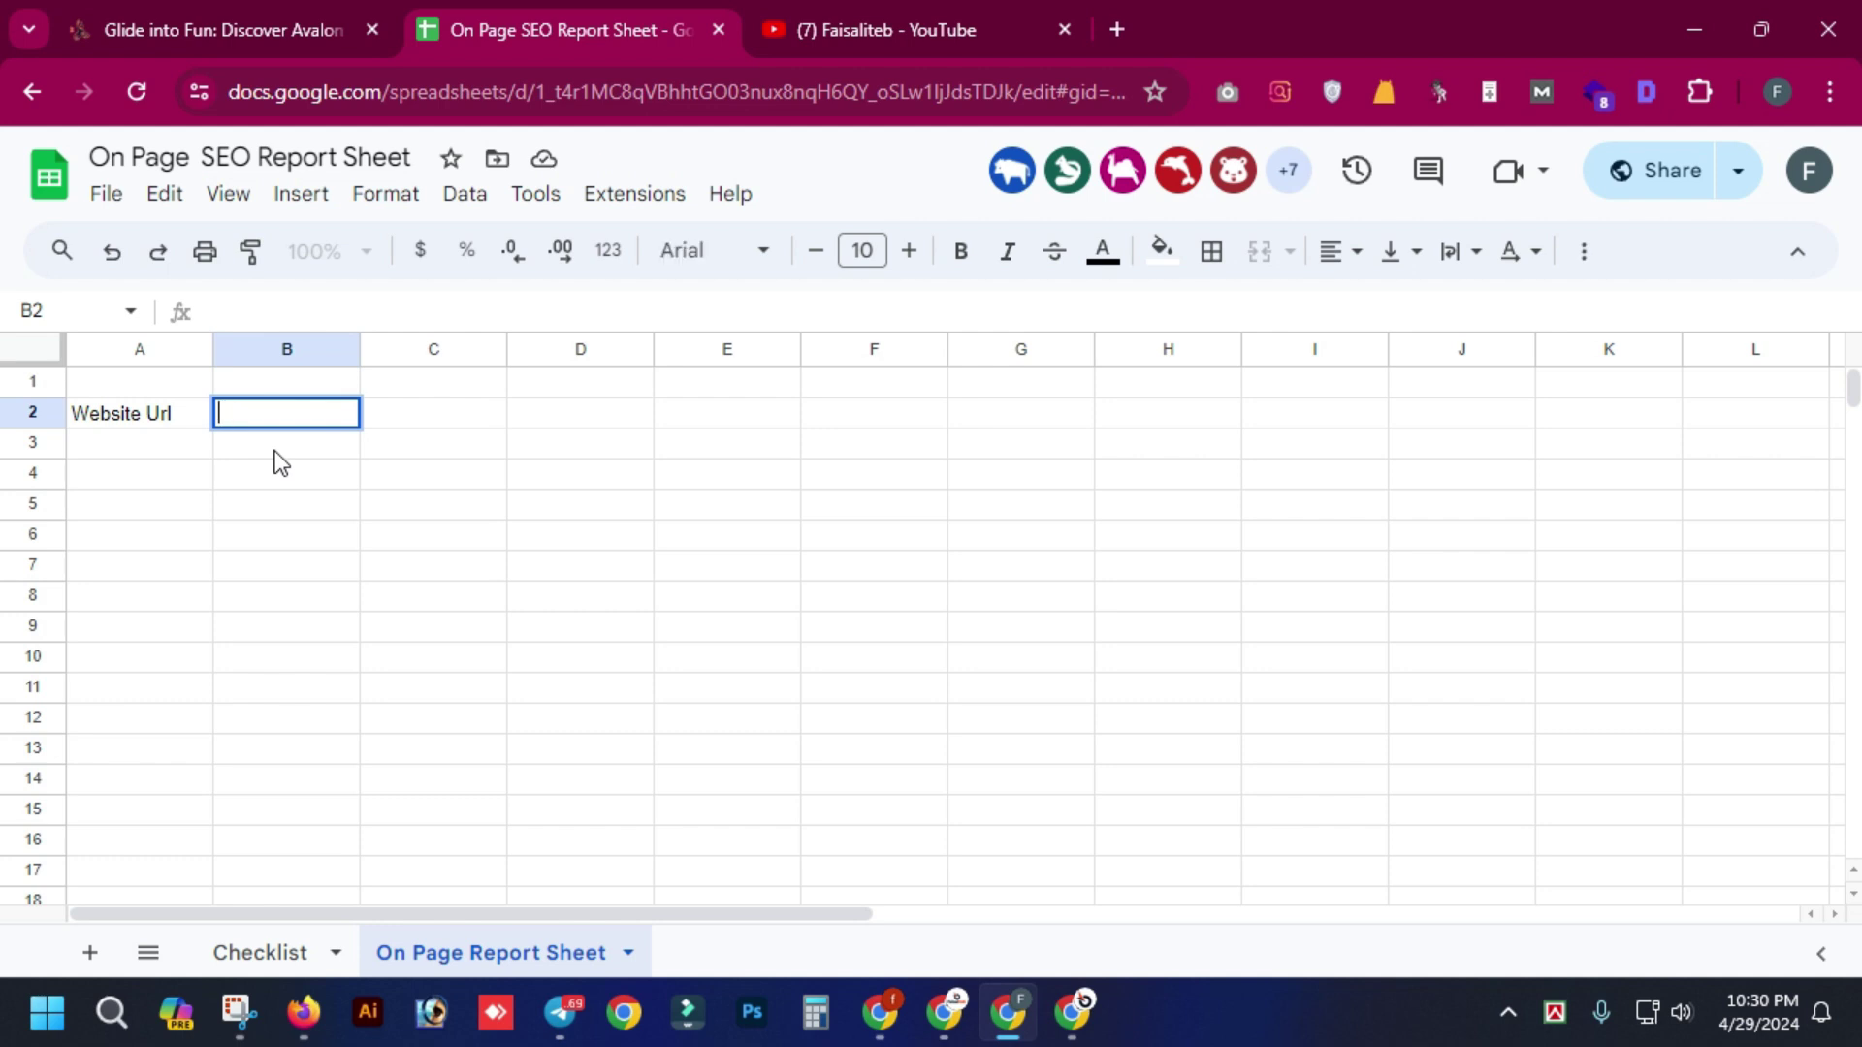
pyautogui.click(150, 444)
pyautogui.write('T')
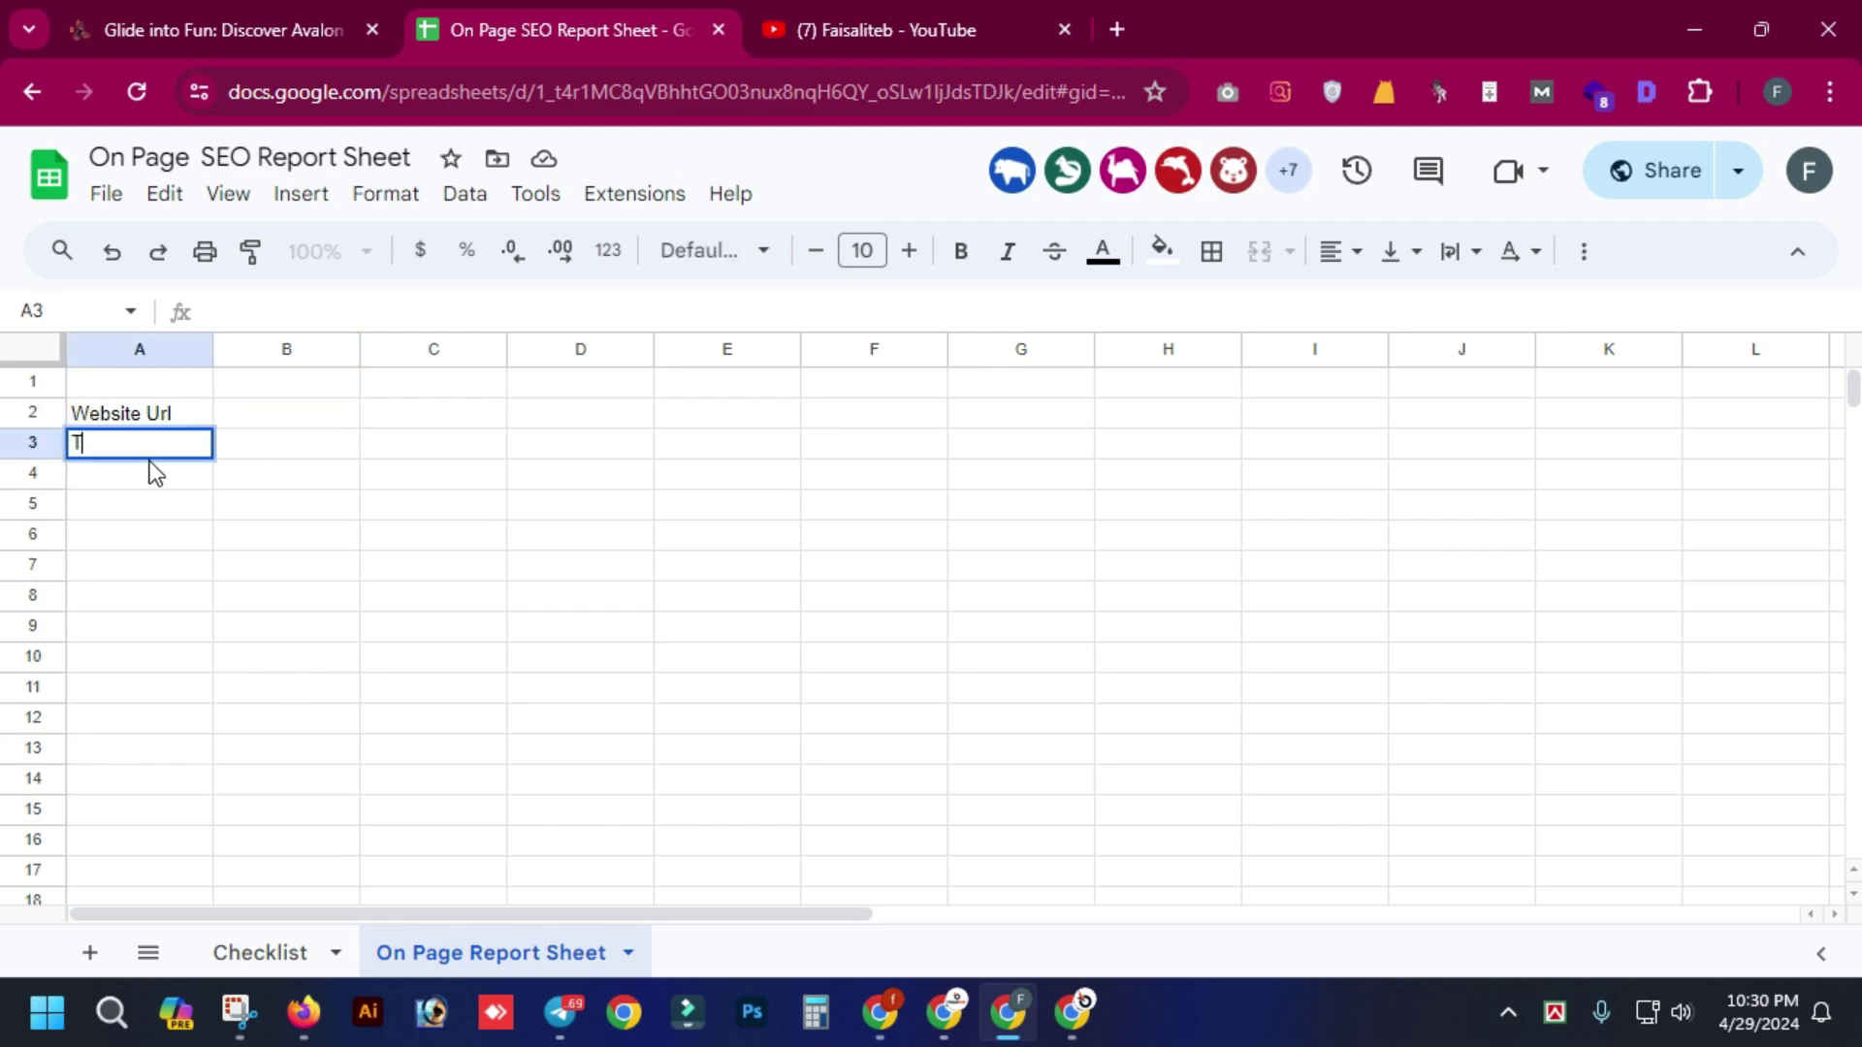
pyautogui.write('argeted Ke')
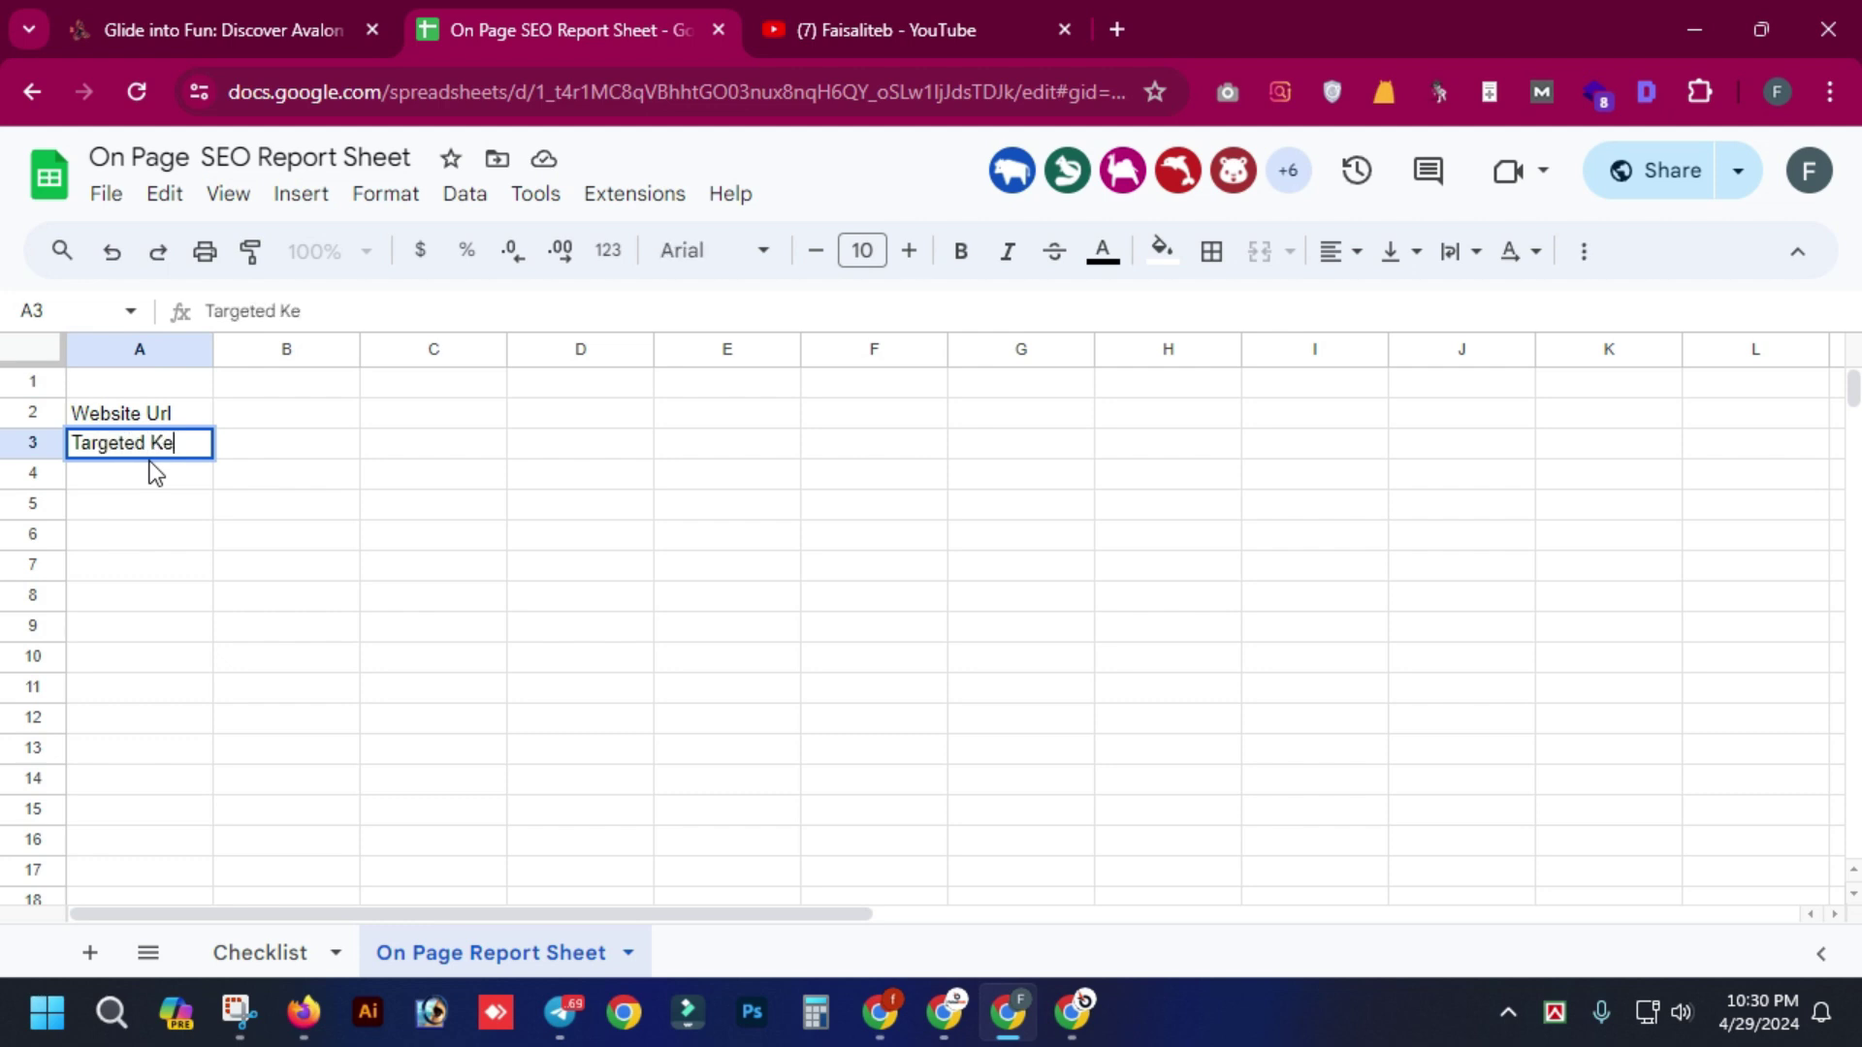
pyautogui.write('yword')
pyautogui.click(104, 477)
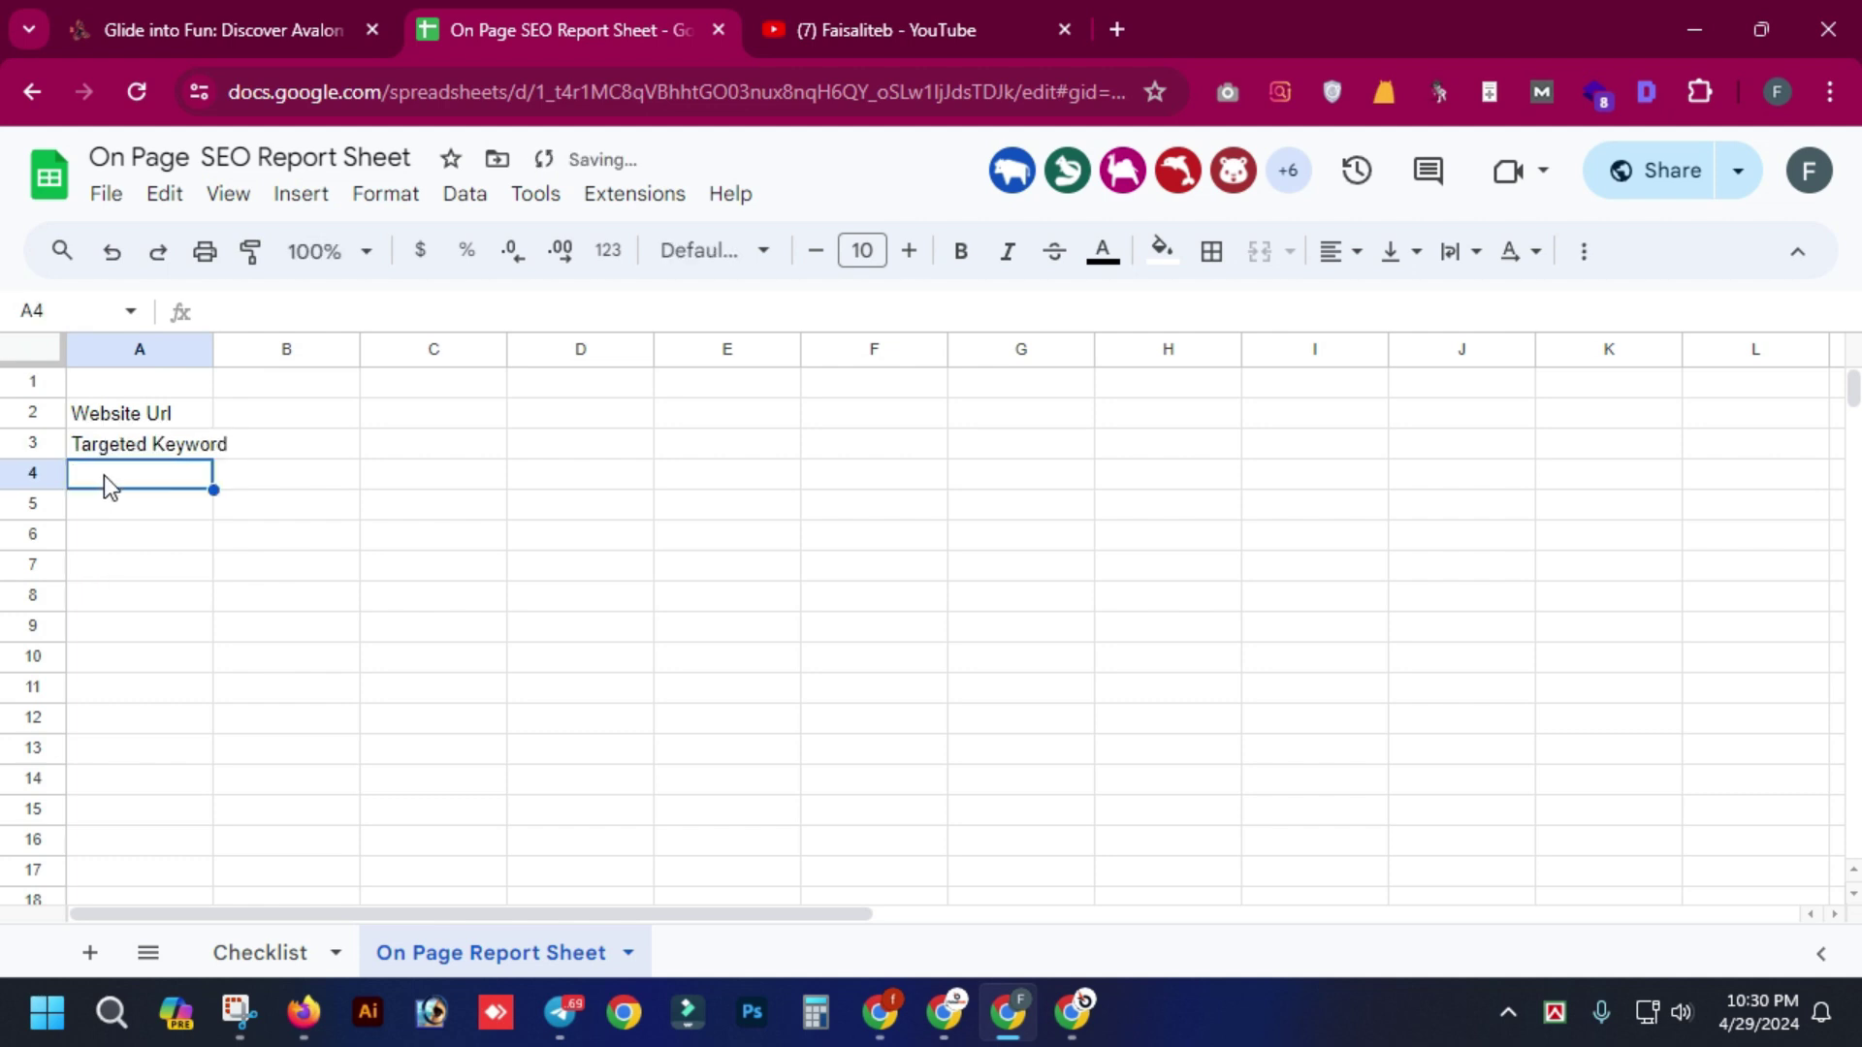
# - Enter the labels "targeted Location" in cell A4 and "Content" in cell A5
pyautogui.write('ta')
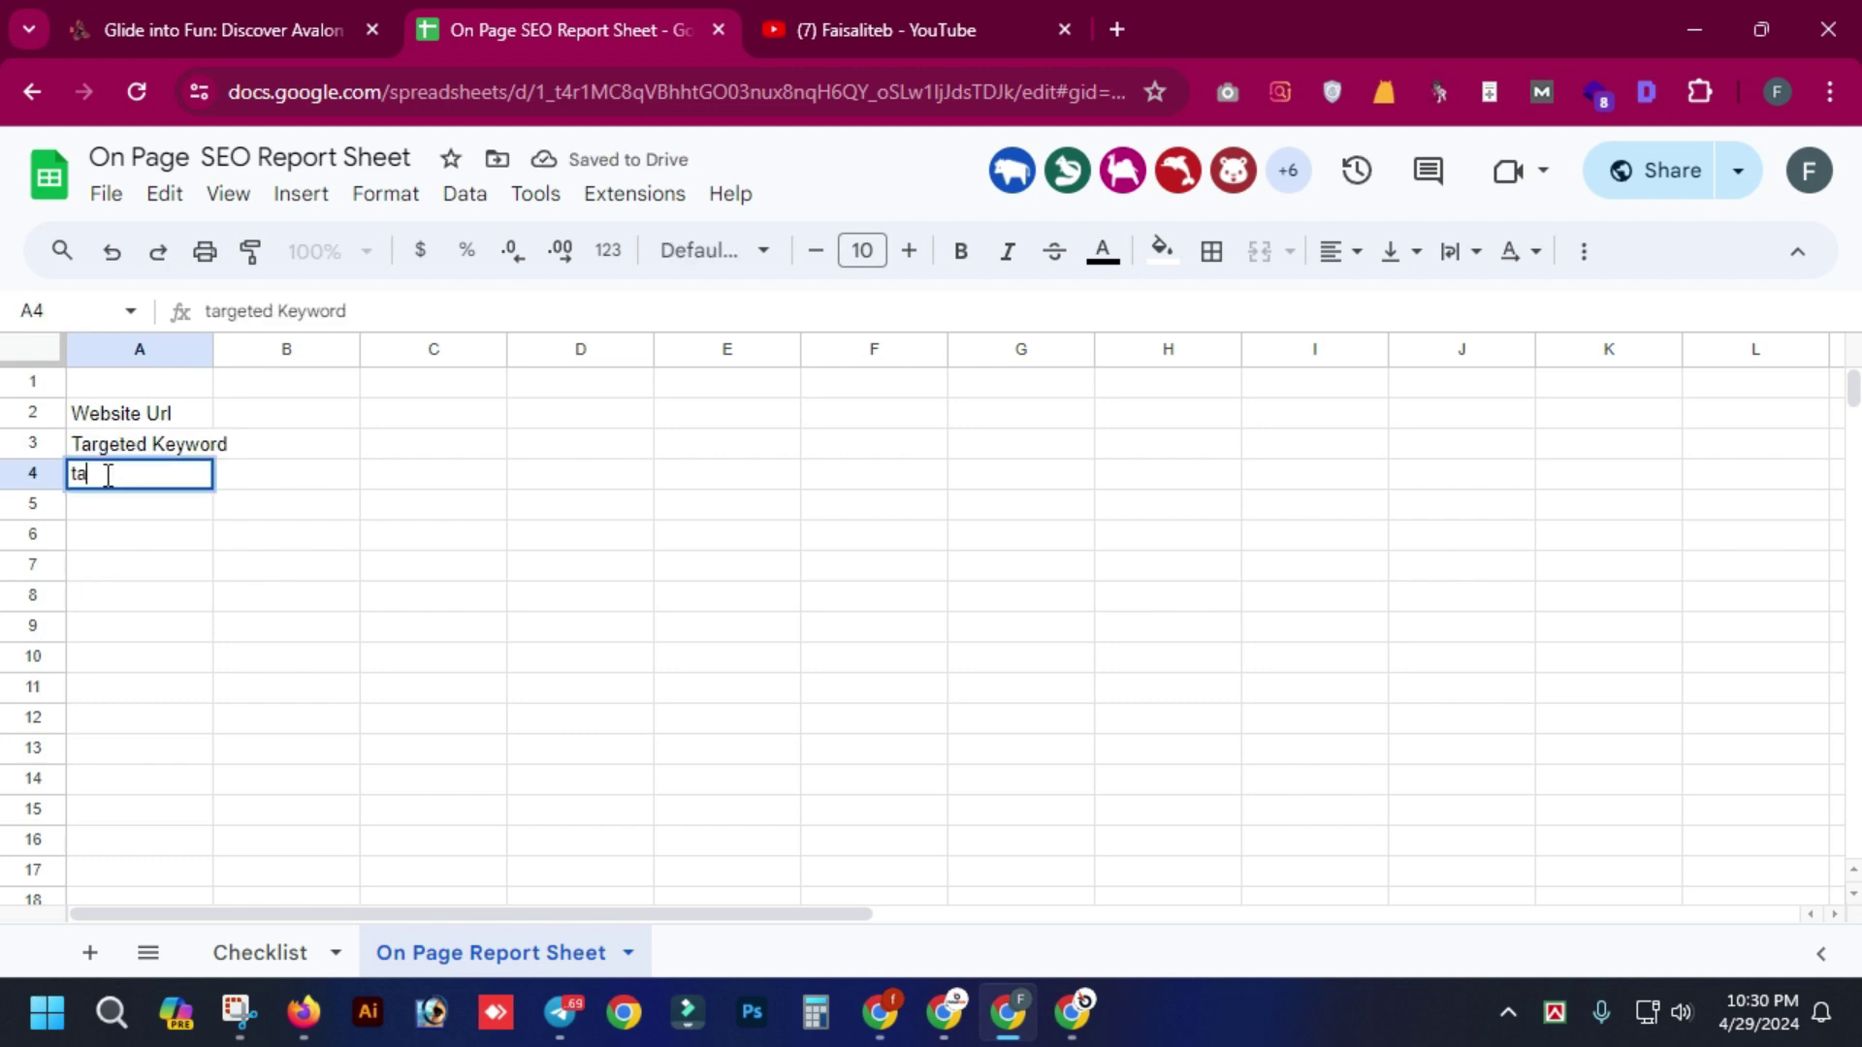
pyautogui.write('rgete')
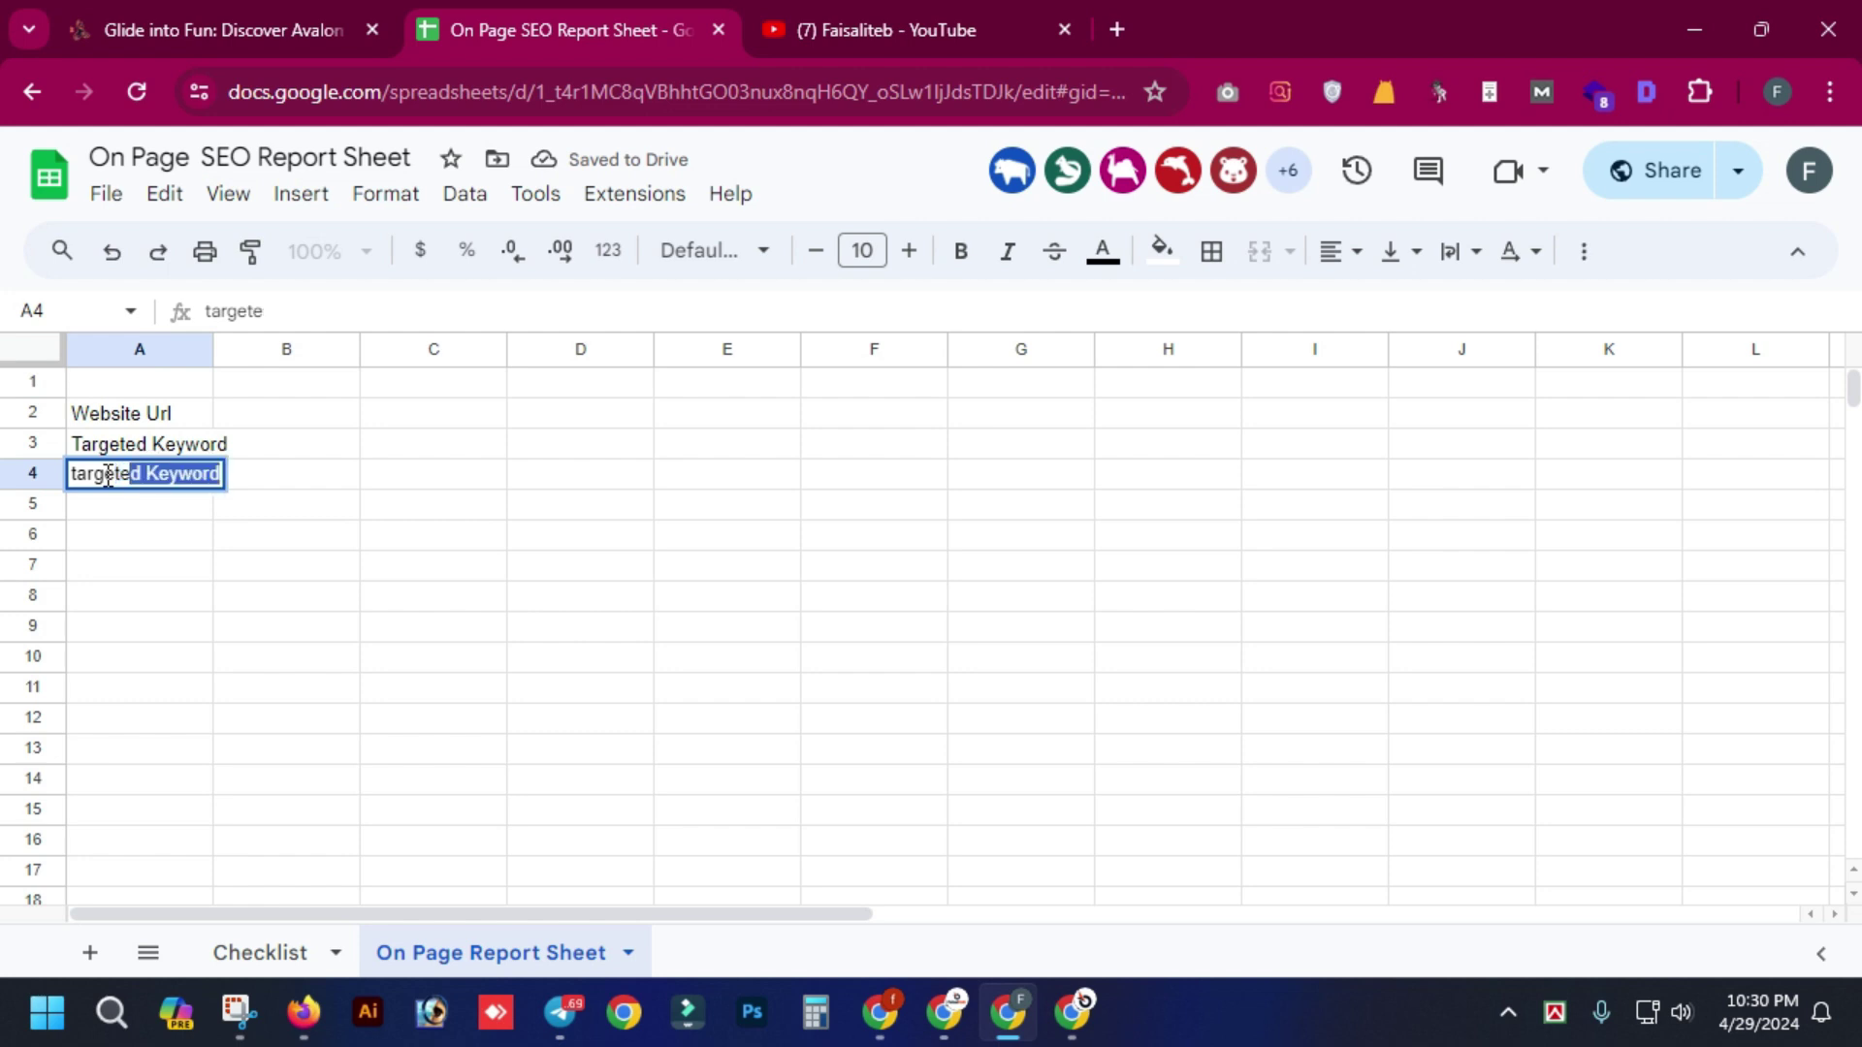
pyautogui.write('d L')
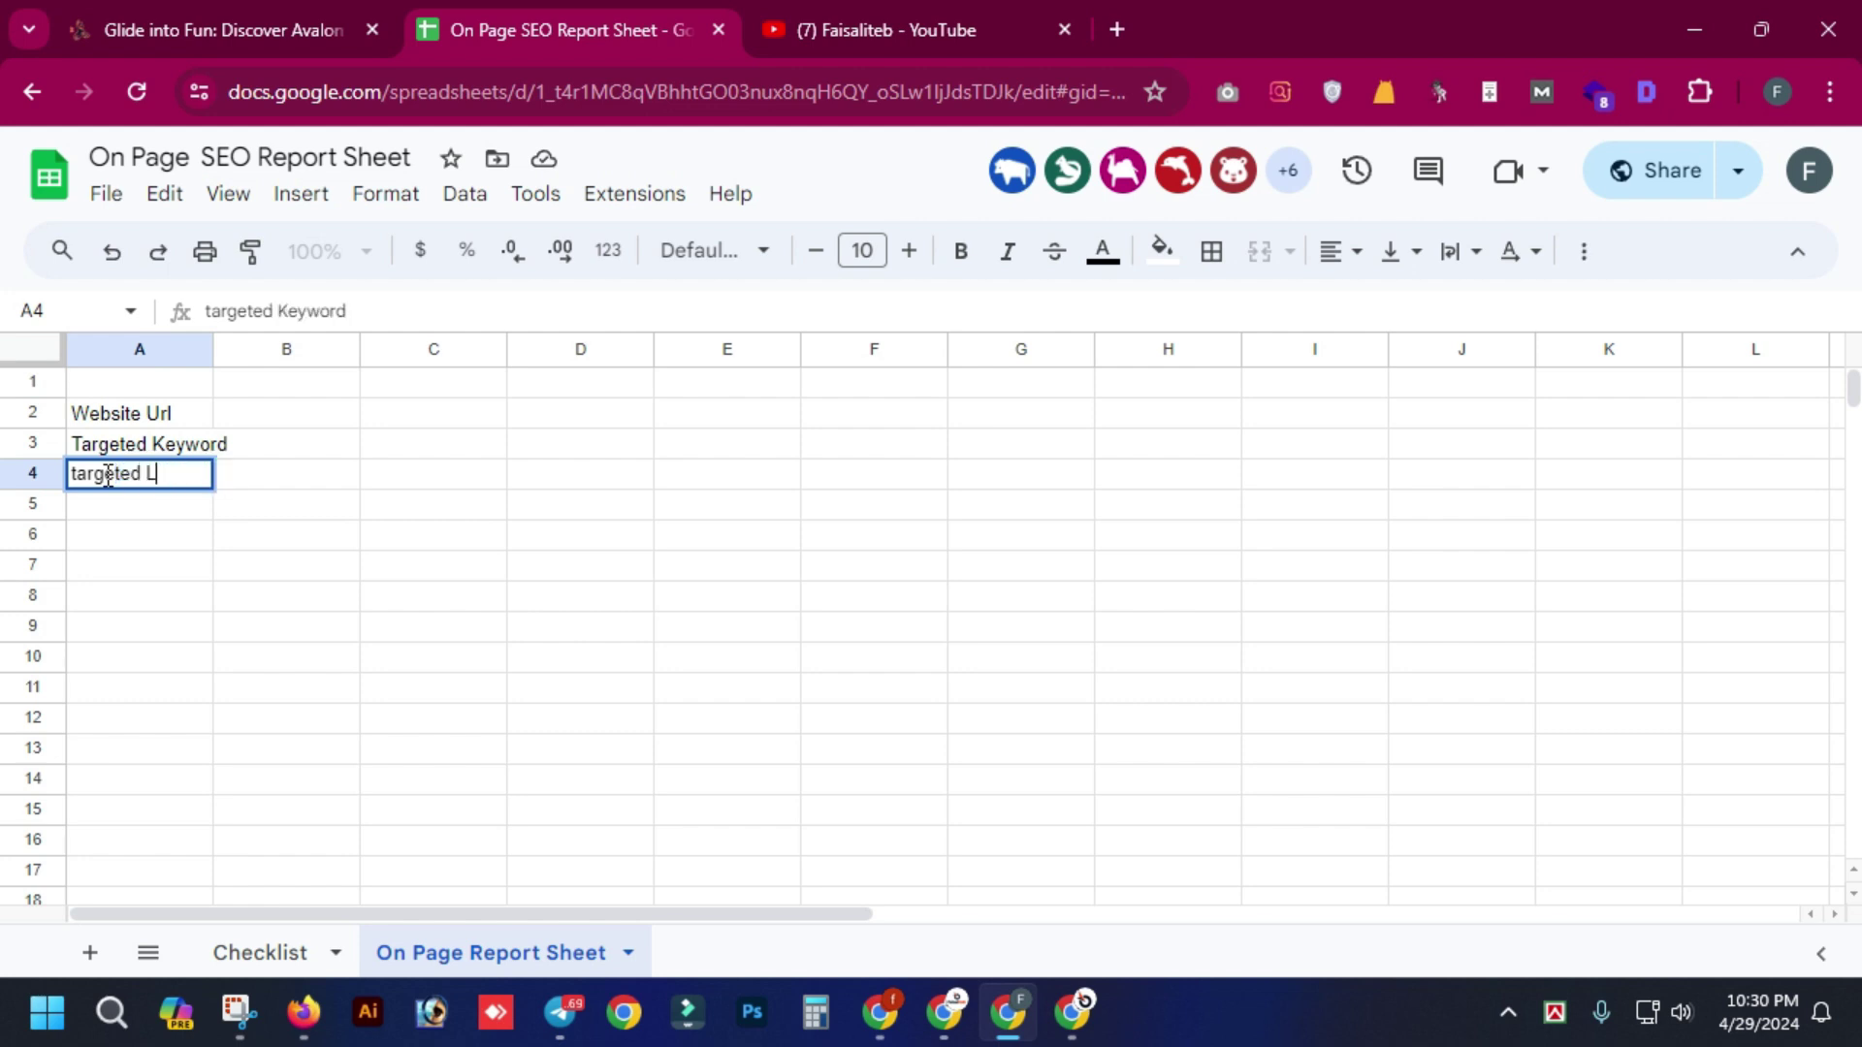
pyautogui.write('ocation')
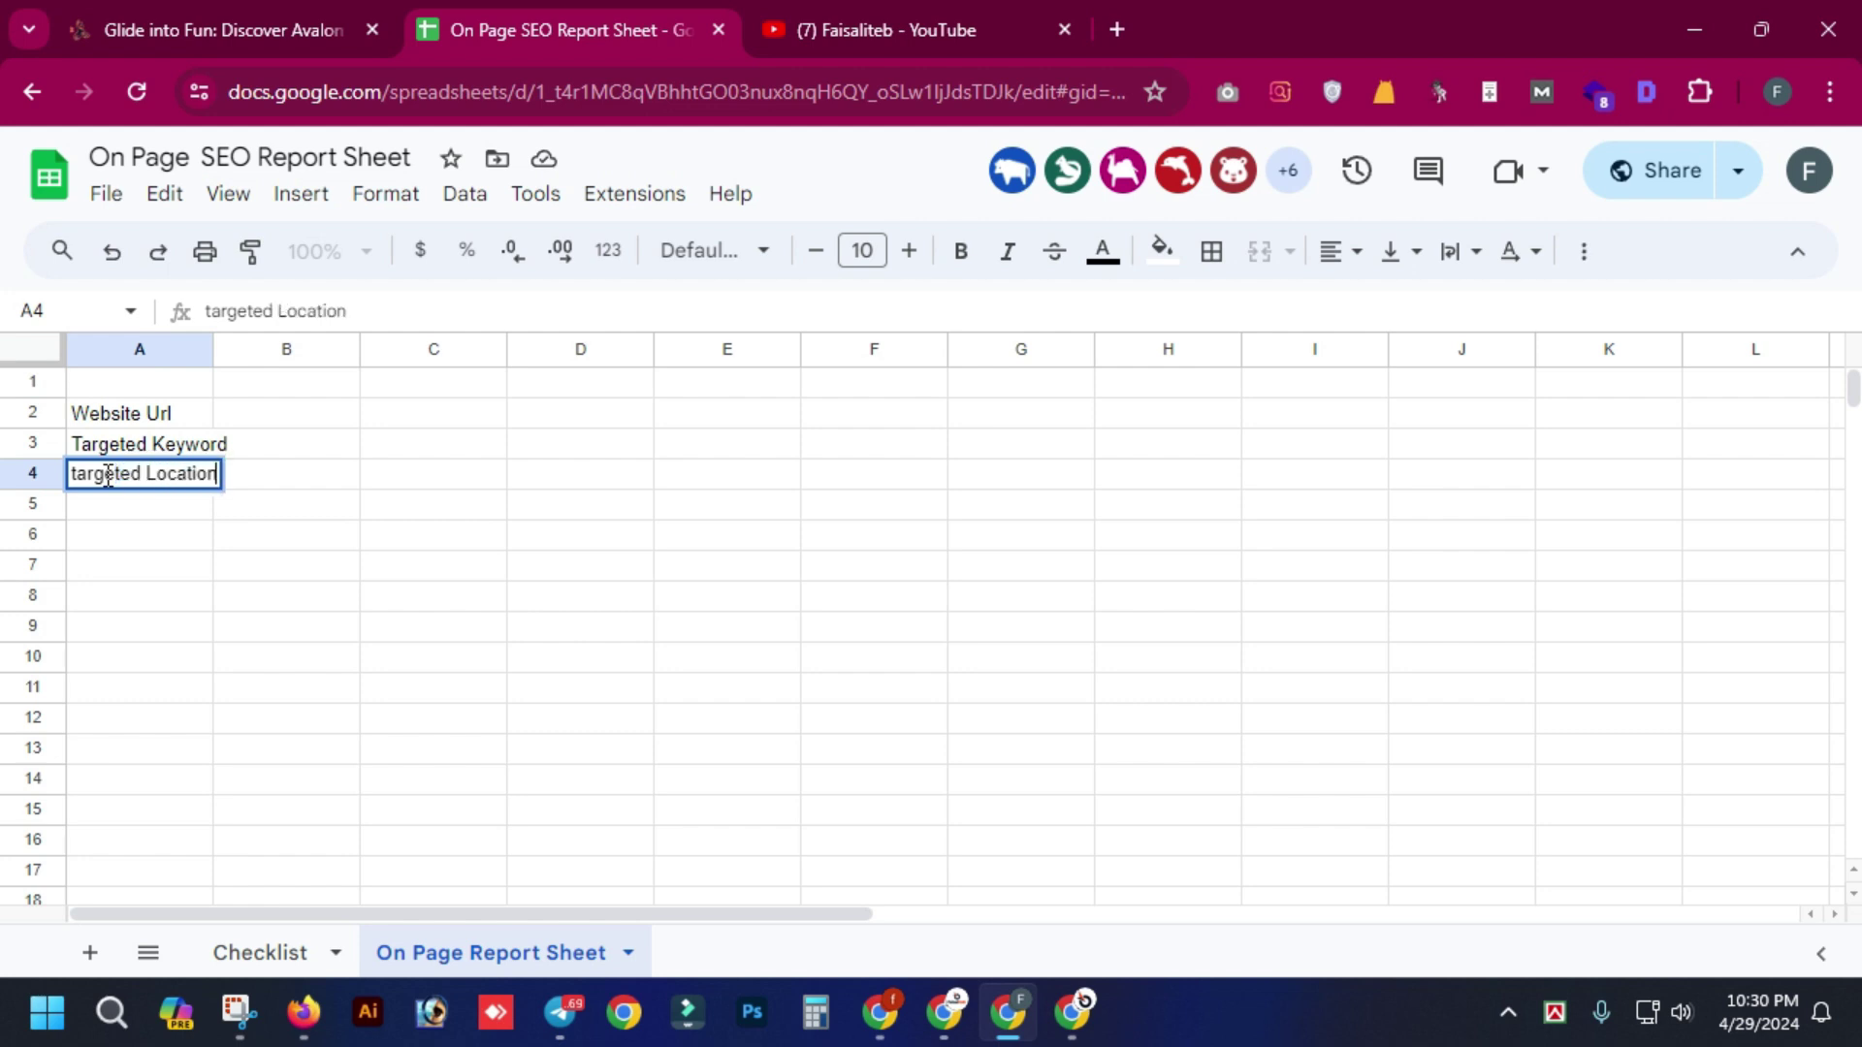
pyautogui.click(142, 514)
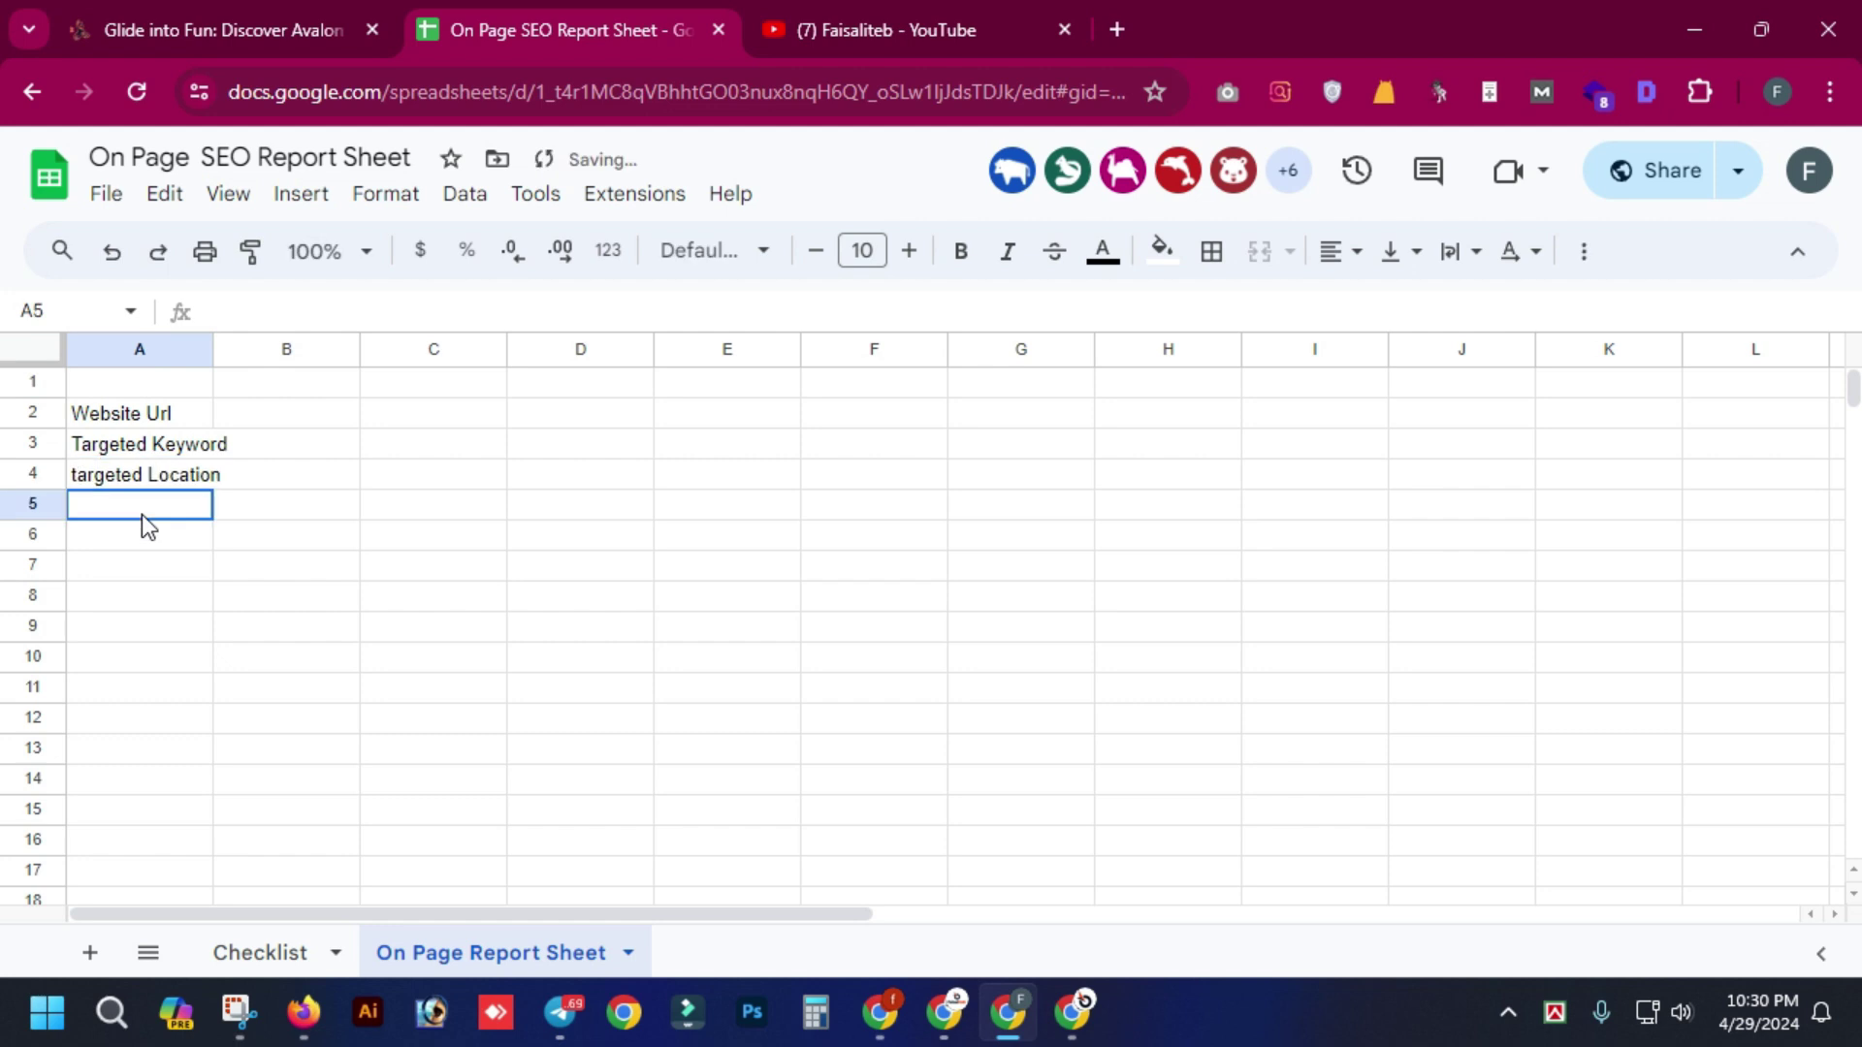
pyautogui.write('Content')
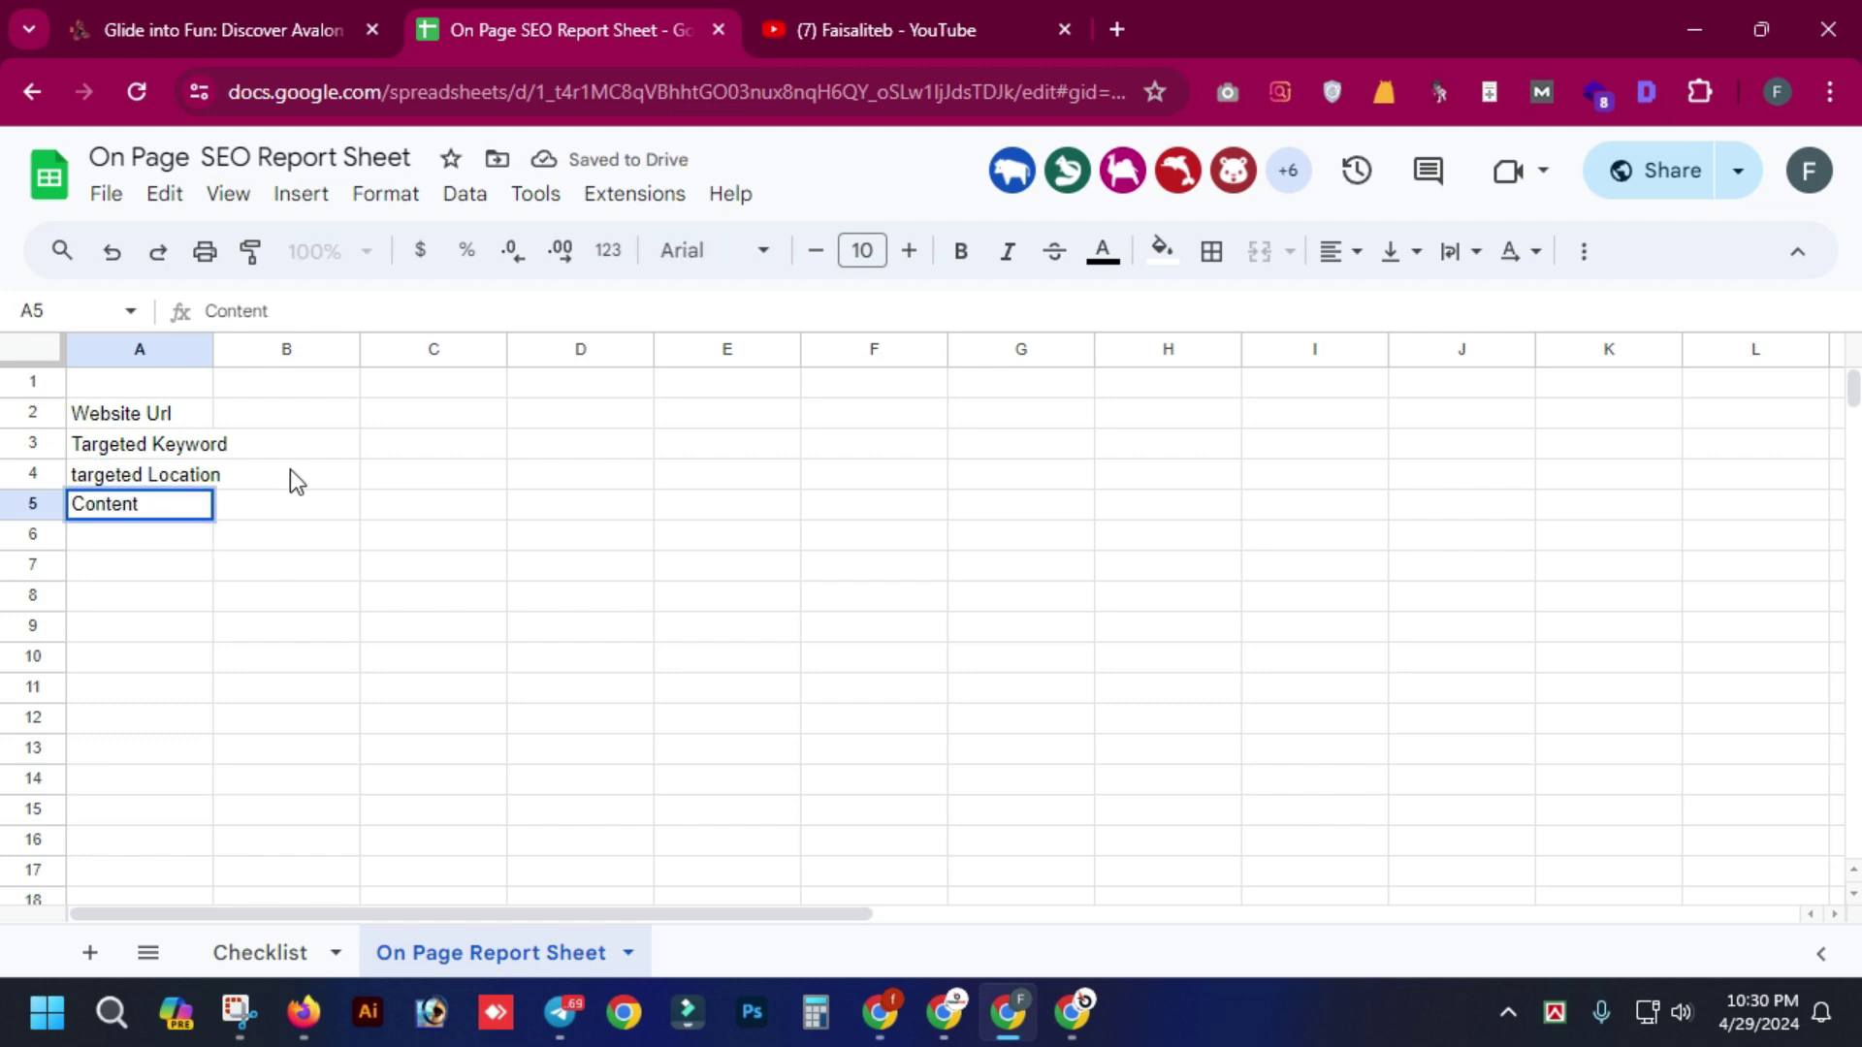
pyautogui.click(266, 498)
# - Widen column A to fit its labels and delete the empty first row
pyautogui.moveTo(213, 351); pyautogui.dragTo(356, 349)
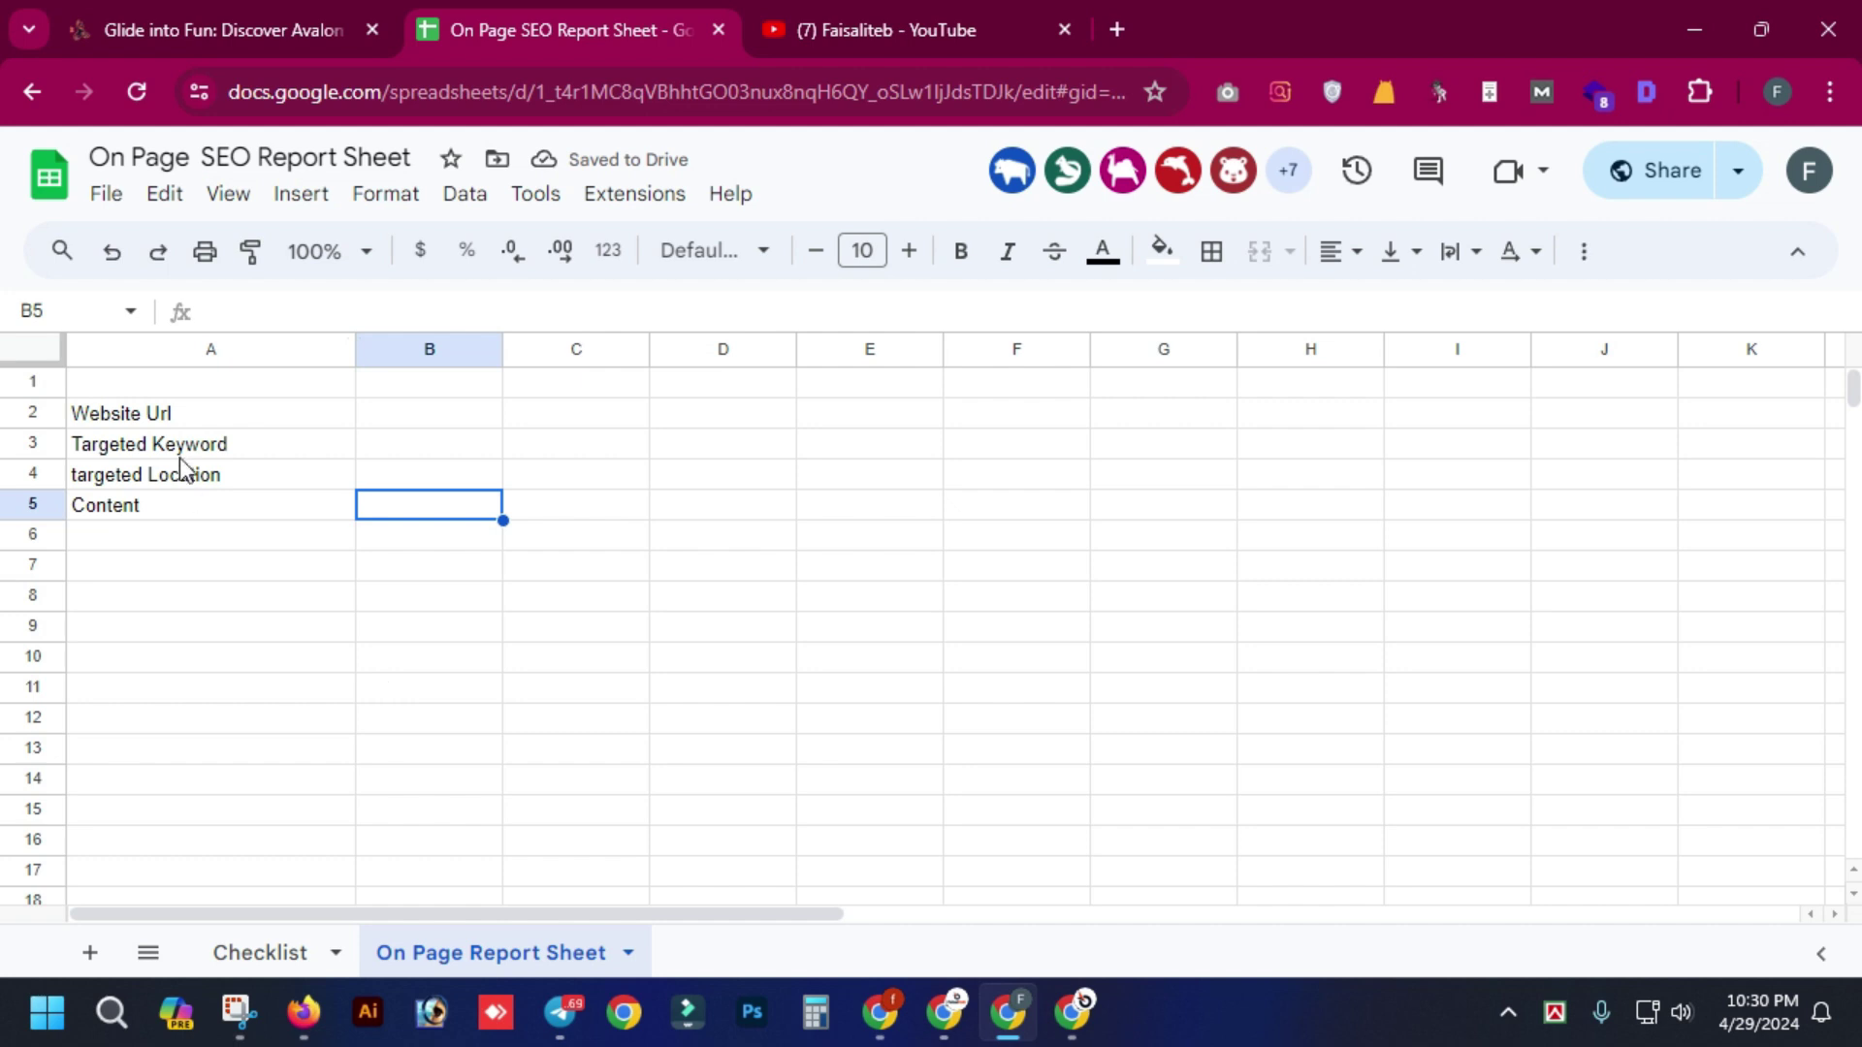
pyautogui.click(33, 382)
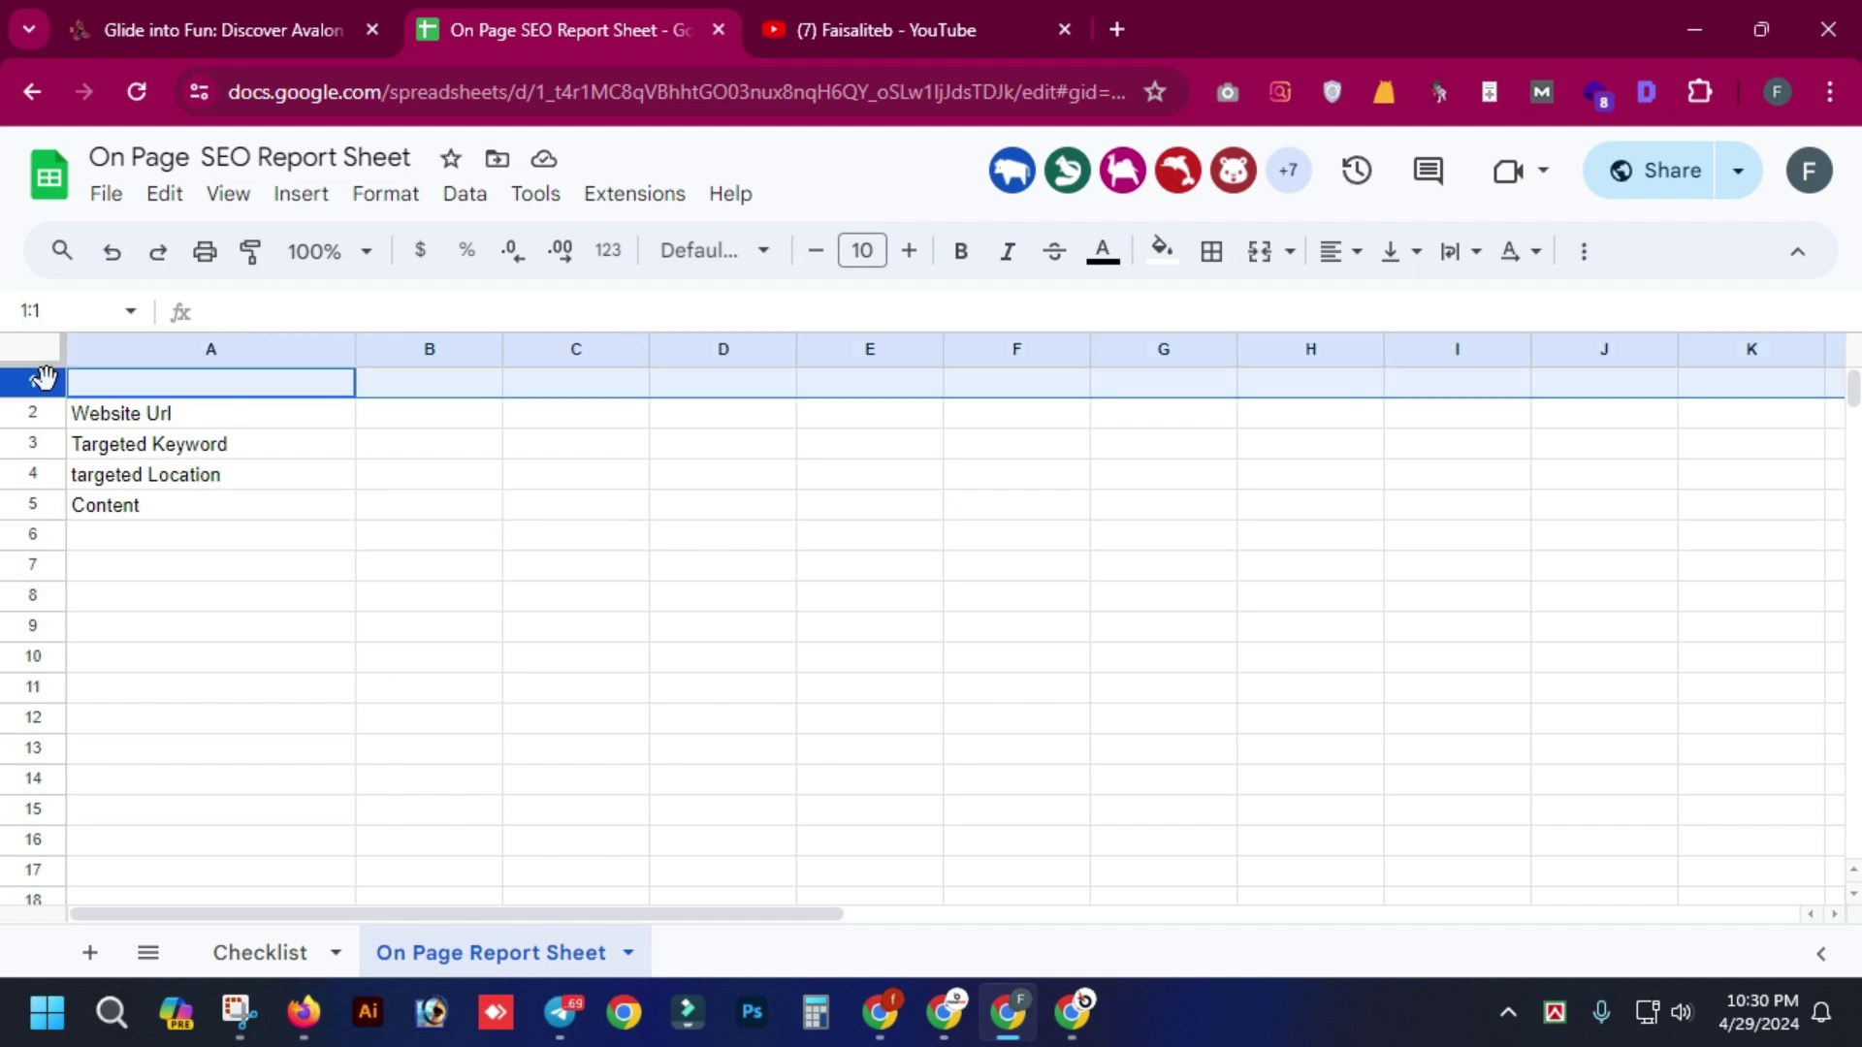
pyautogui.rightClick(33, 381)
pyautogui.click(137, 594)
pyautogui.click(876, 611)
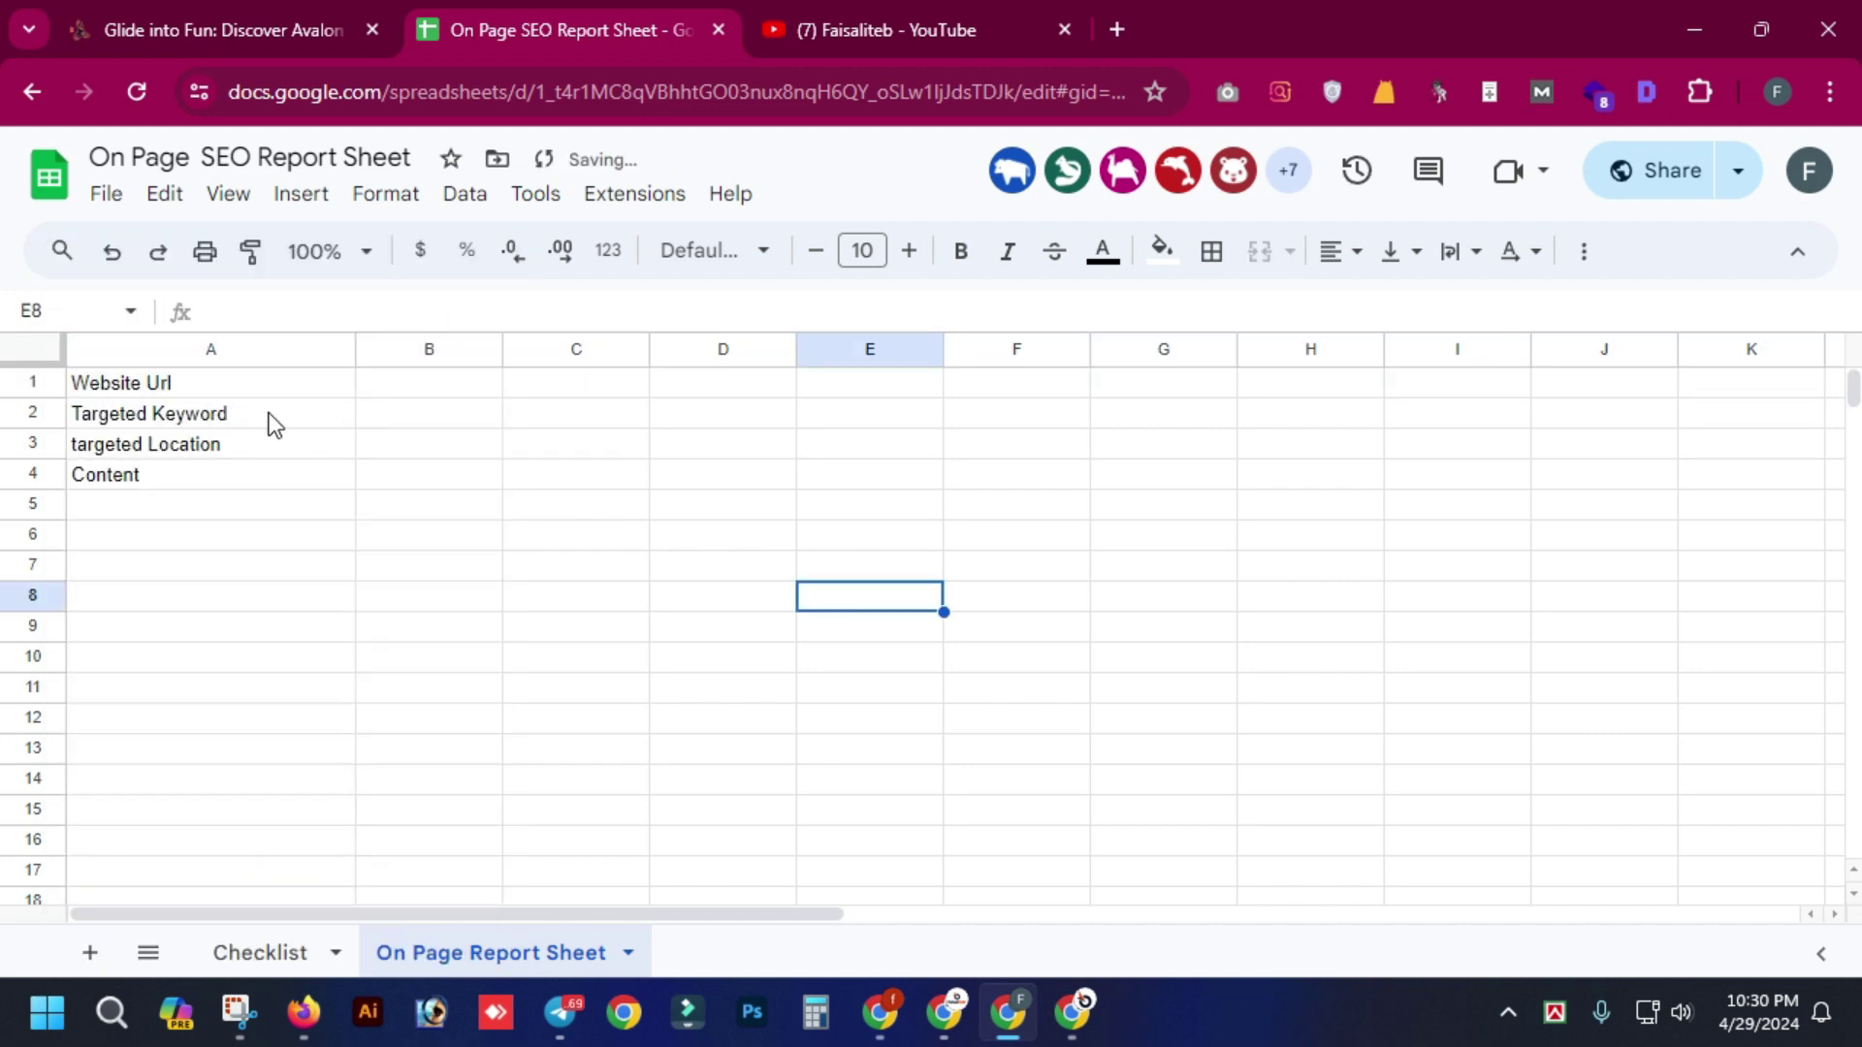
# - Format the entire On Page Report Sheet with font size 14 and bold text
pyautogui.moveTo(241, 394); pyautogui.dragTo(444, 471)
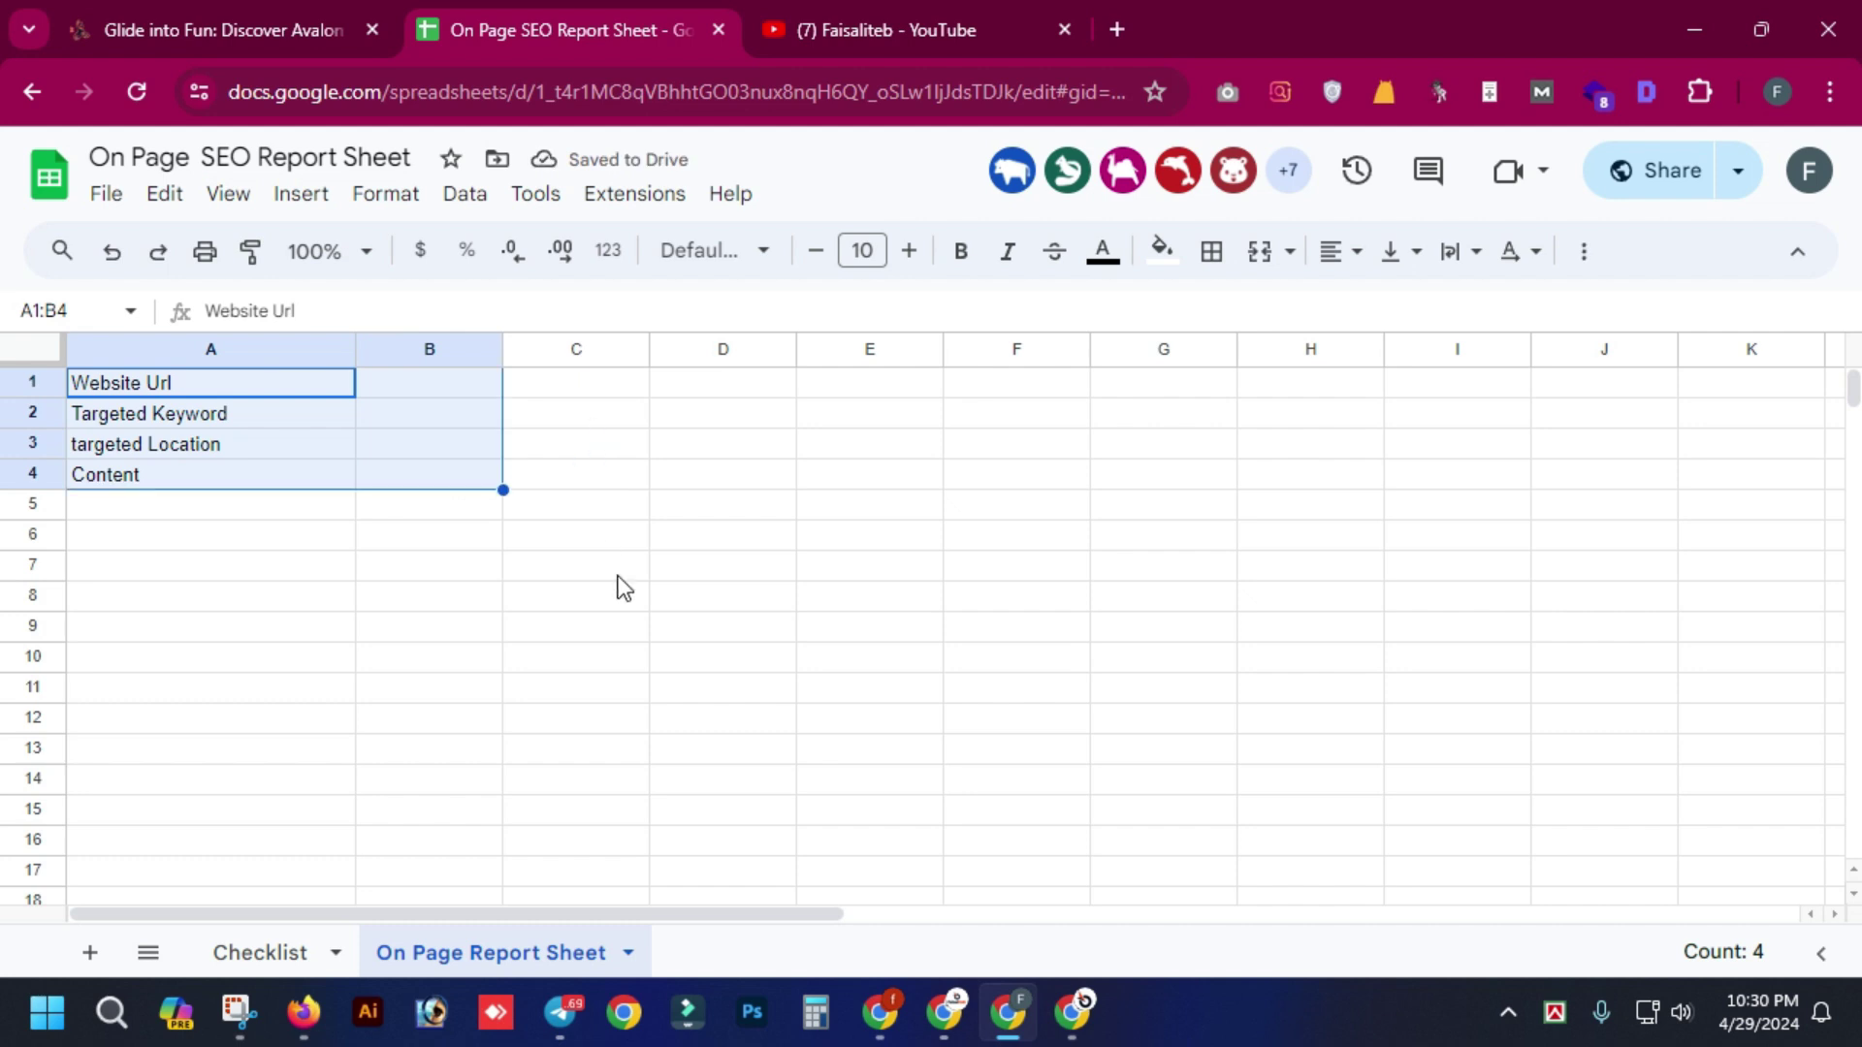
pyautogui.hotkey('ctrl', 'a')
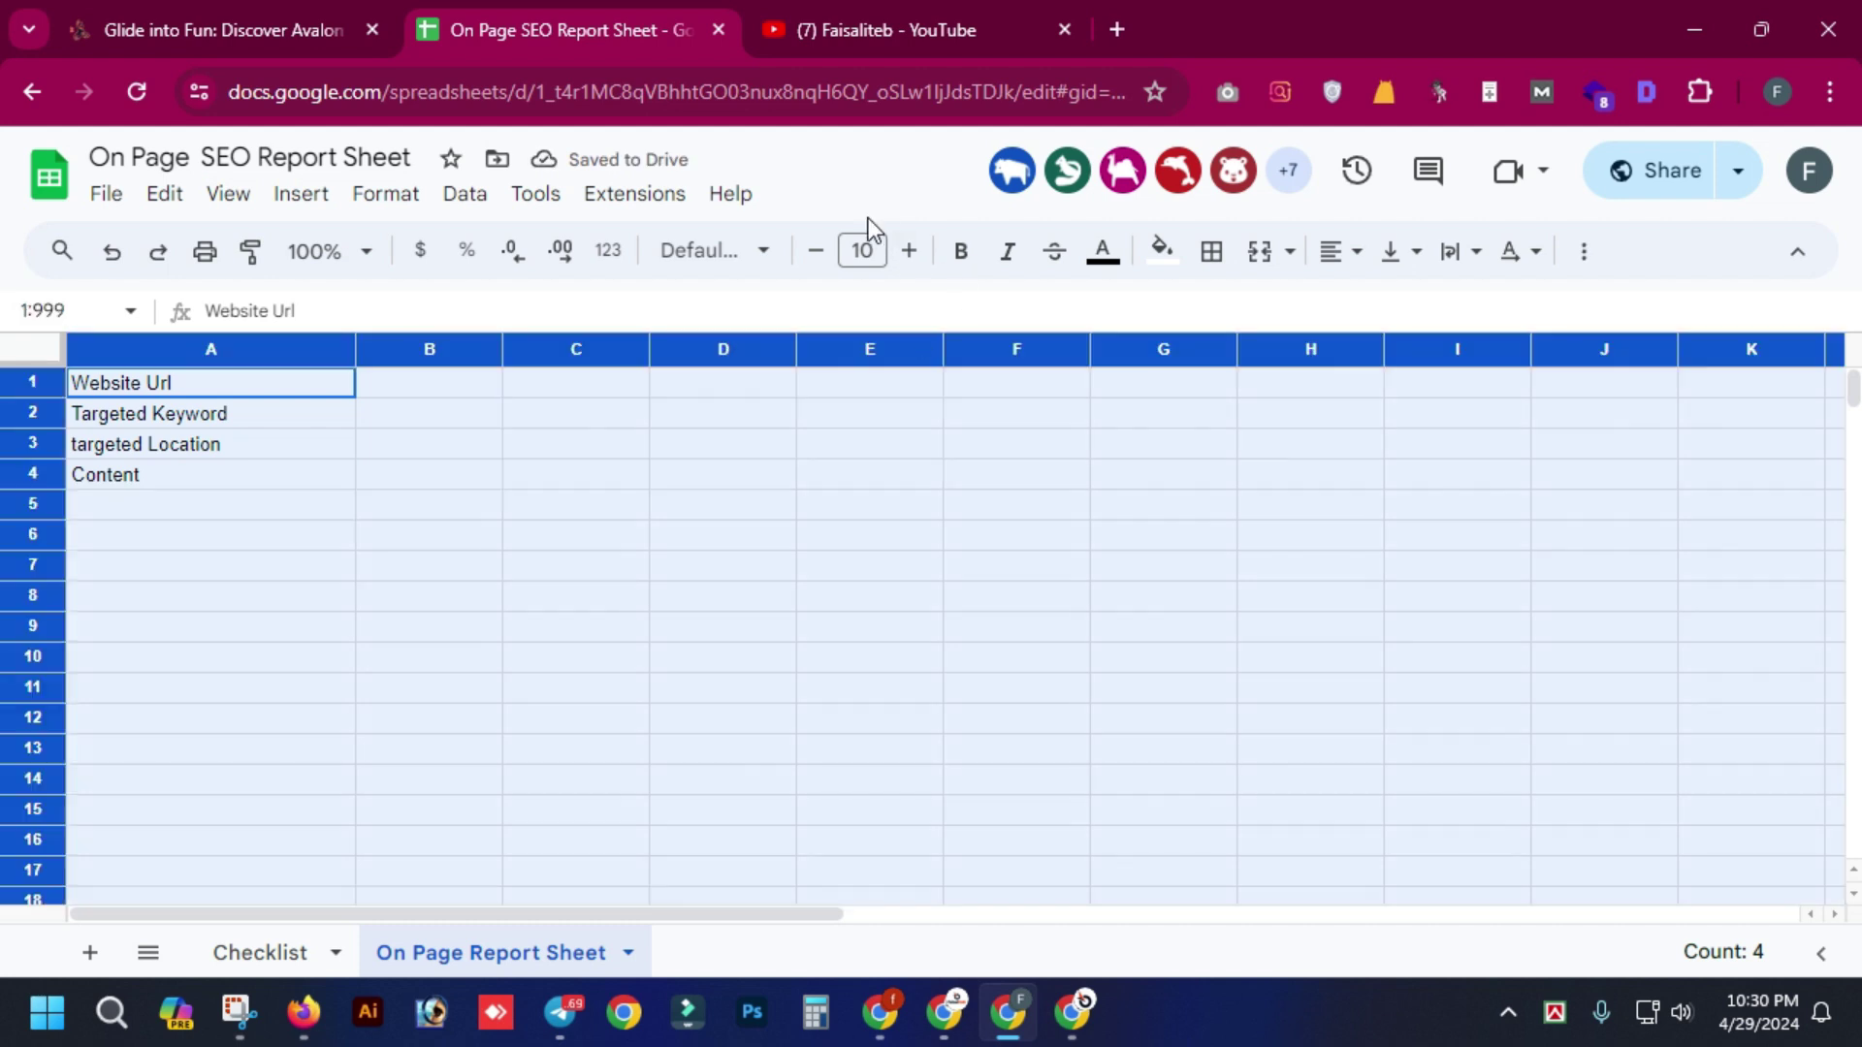
pyautogui.click(908, 250)
pyautogui.click(908, 251)
pyautogui.click(908, 251)
pyautogui.click(909, 250)
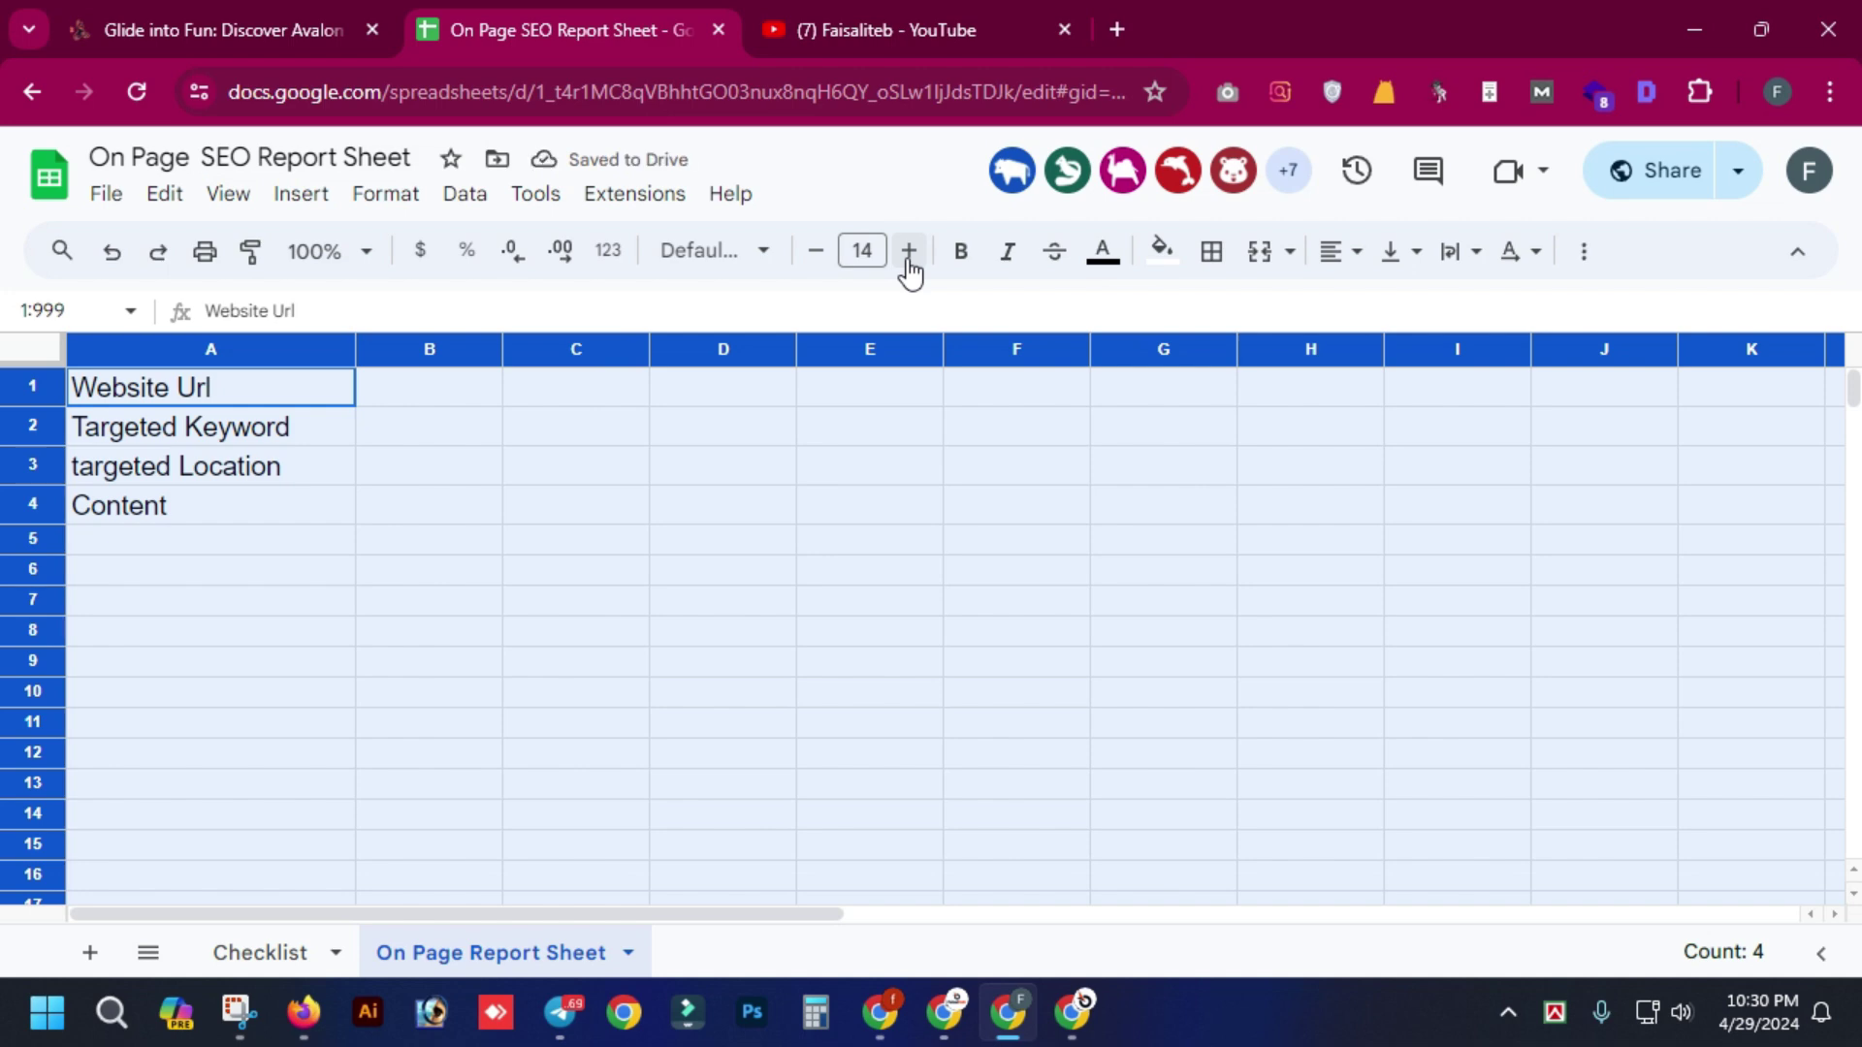
pyautogui.click(960, 250)
pyautogui.click(761, 548)
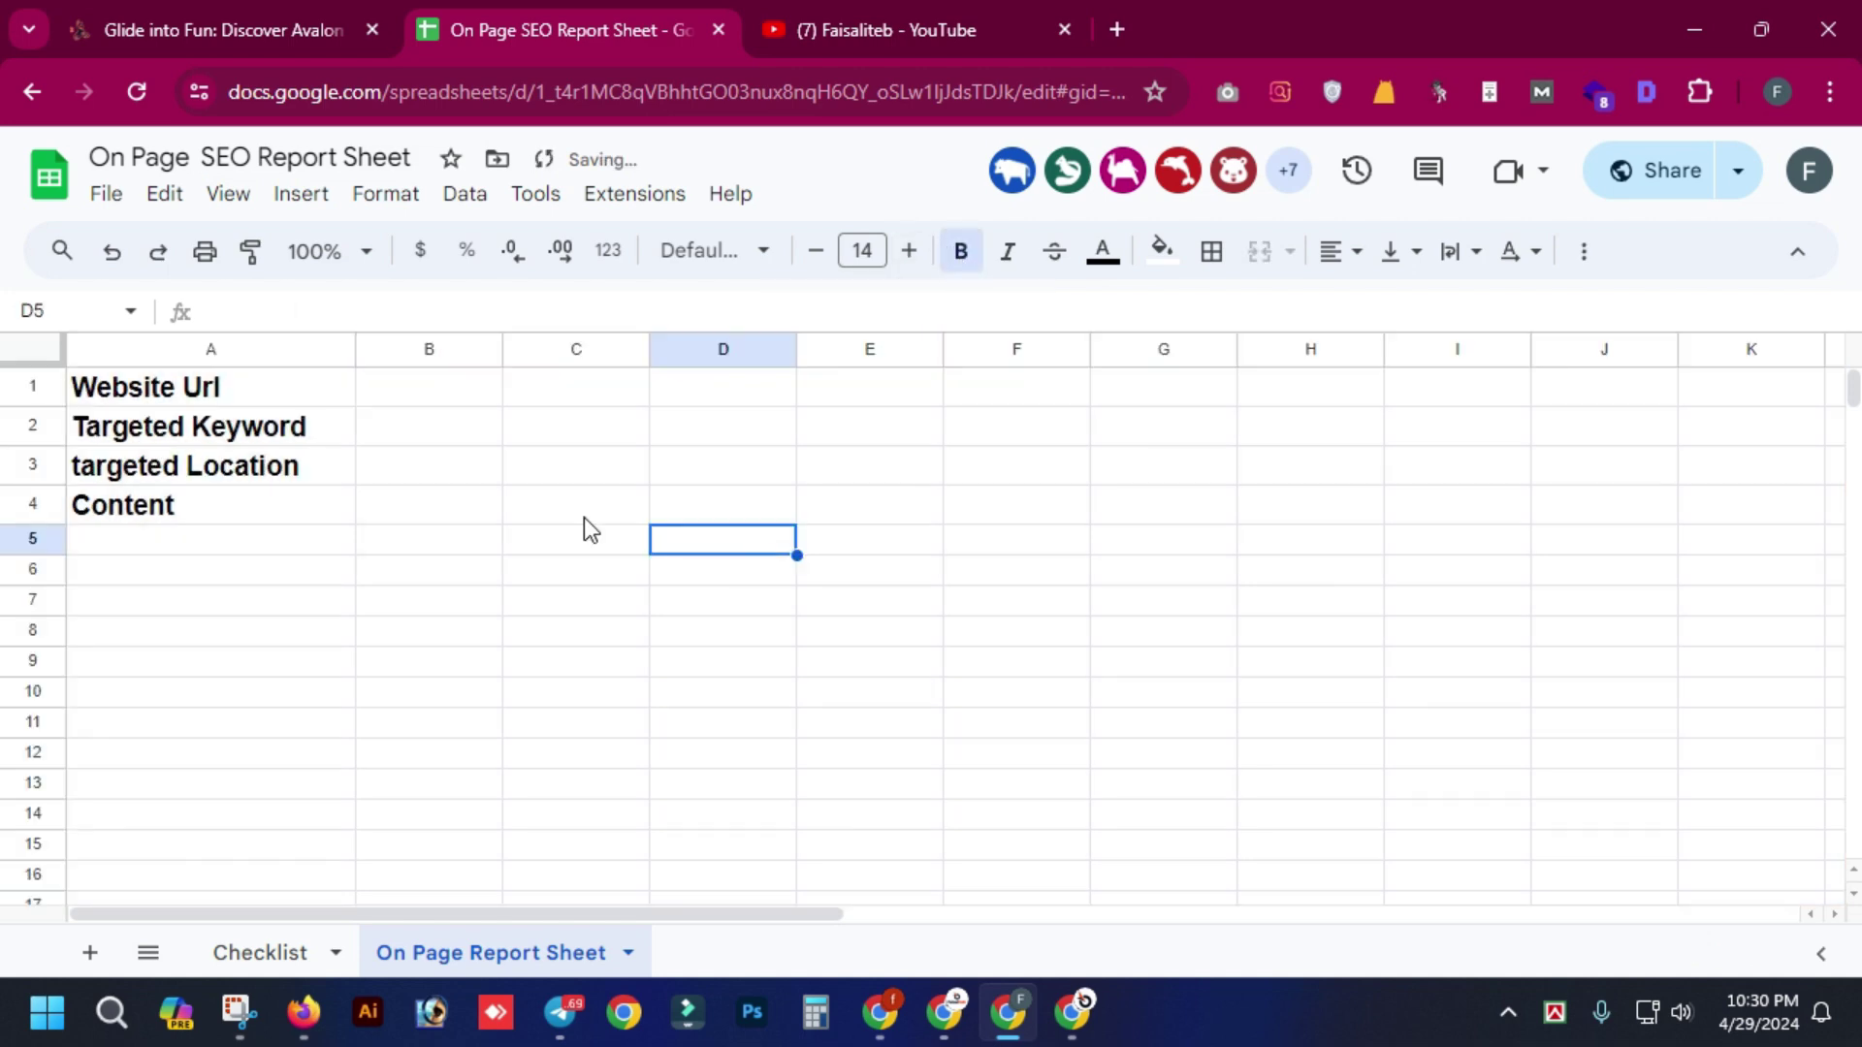
pyautogui.moveTo(312, 400); pyautogui.dragTo(333, 513)
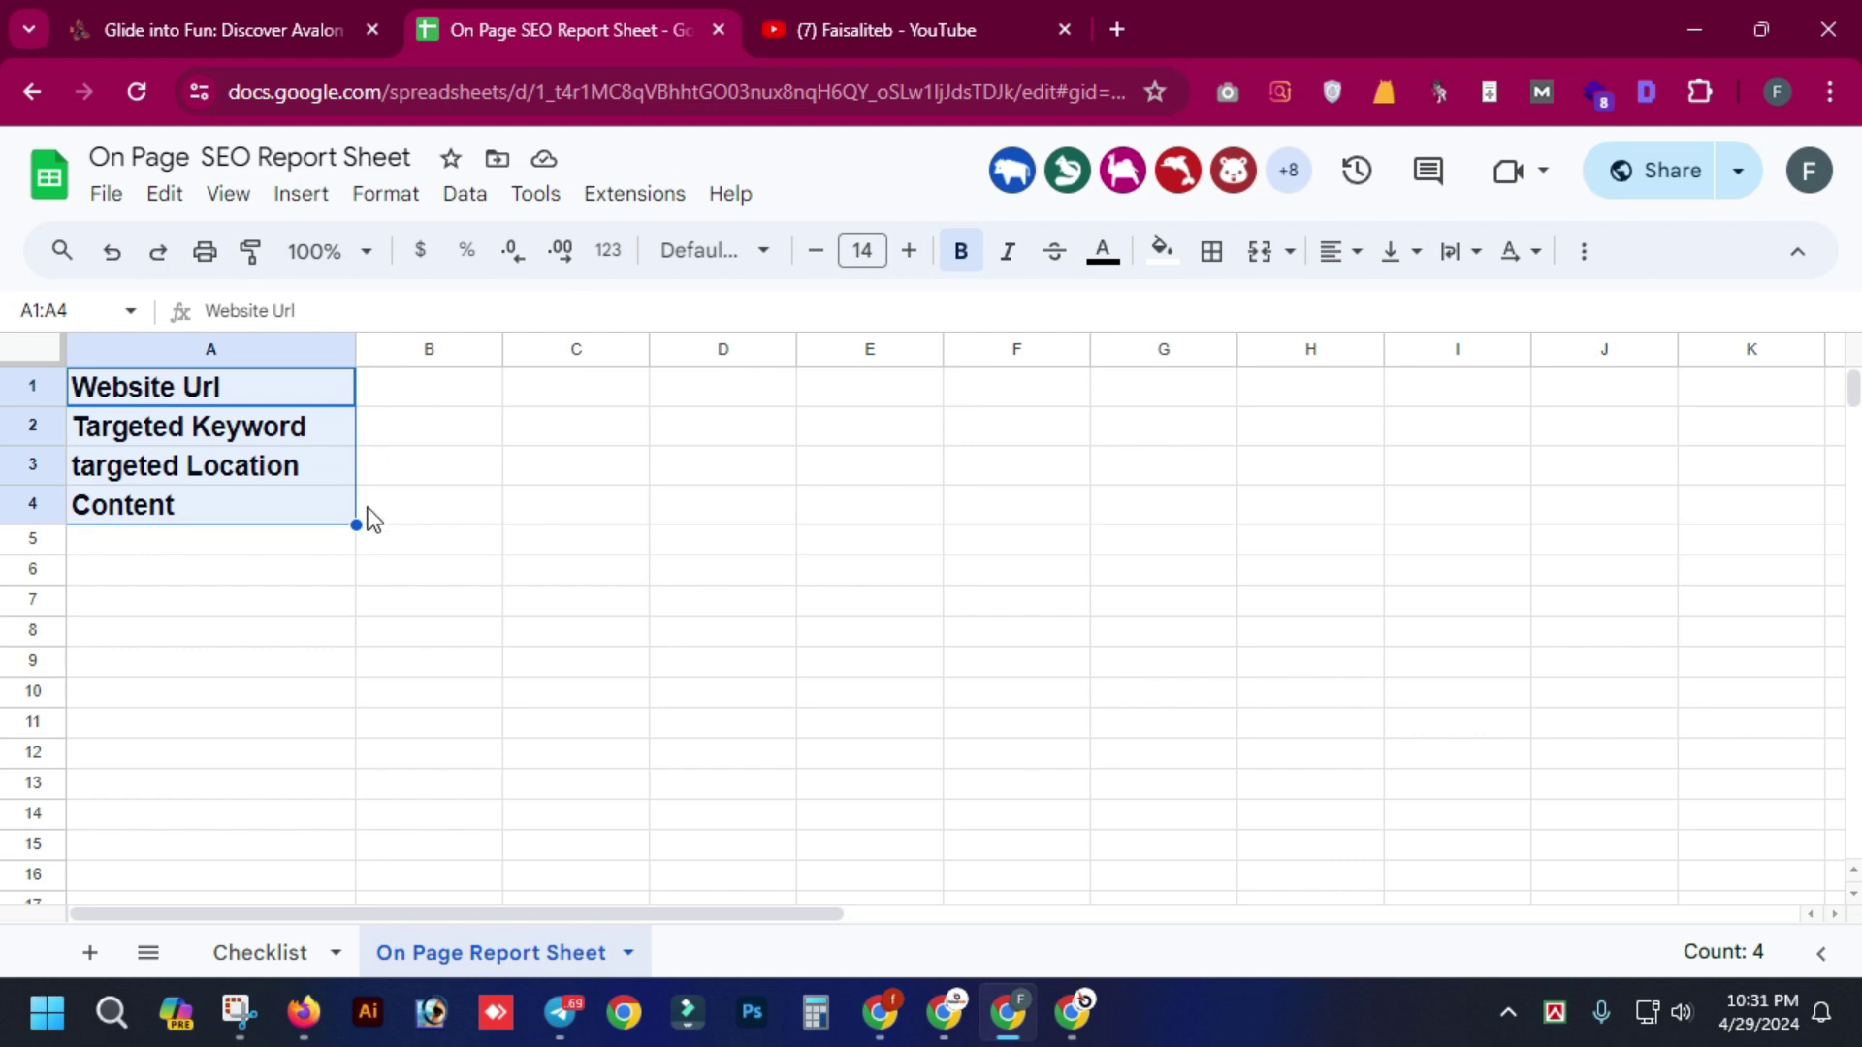
pyautogui.moveTo(356, 524); pyautogui.dragTo(424, 514)
pyautogui.hotkey('ctrl', 'z')
pyautogui.click(400, 497)
# - Apply all borders to the label table in cells A1:B4
pyautogui.moveTo(357, 382); pyautogui.dragTo(405, 496)
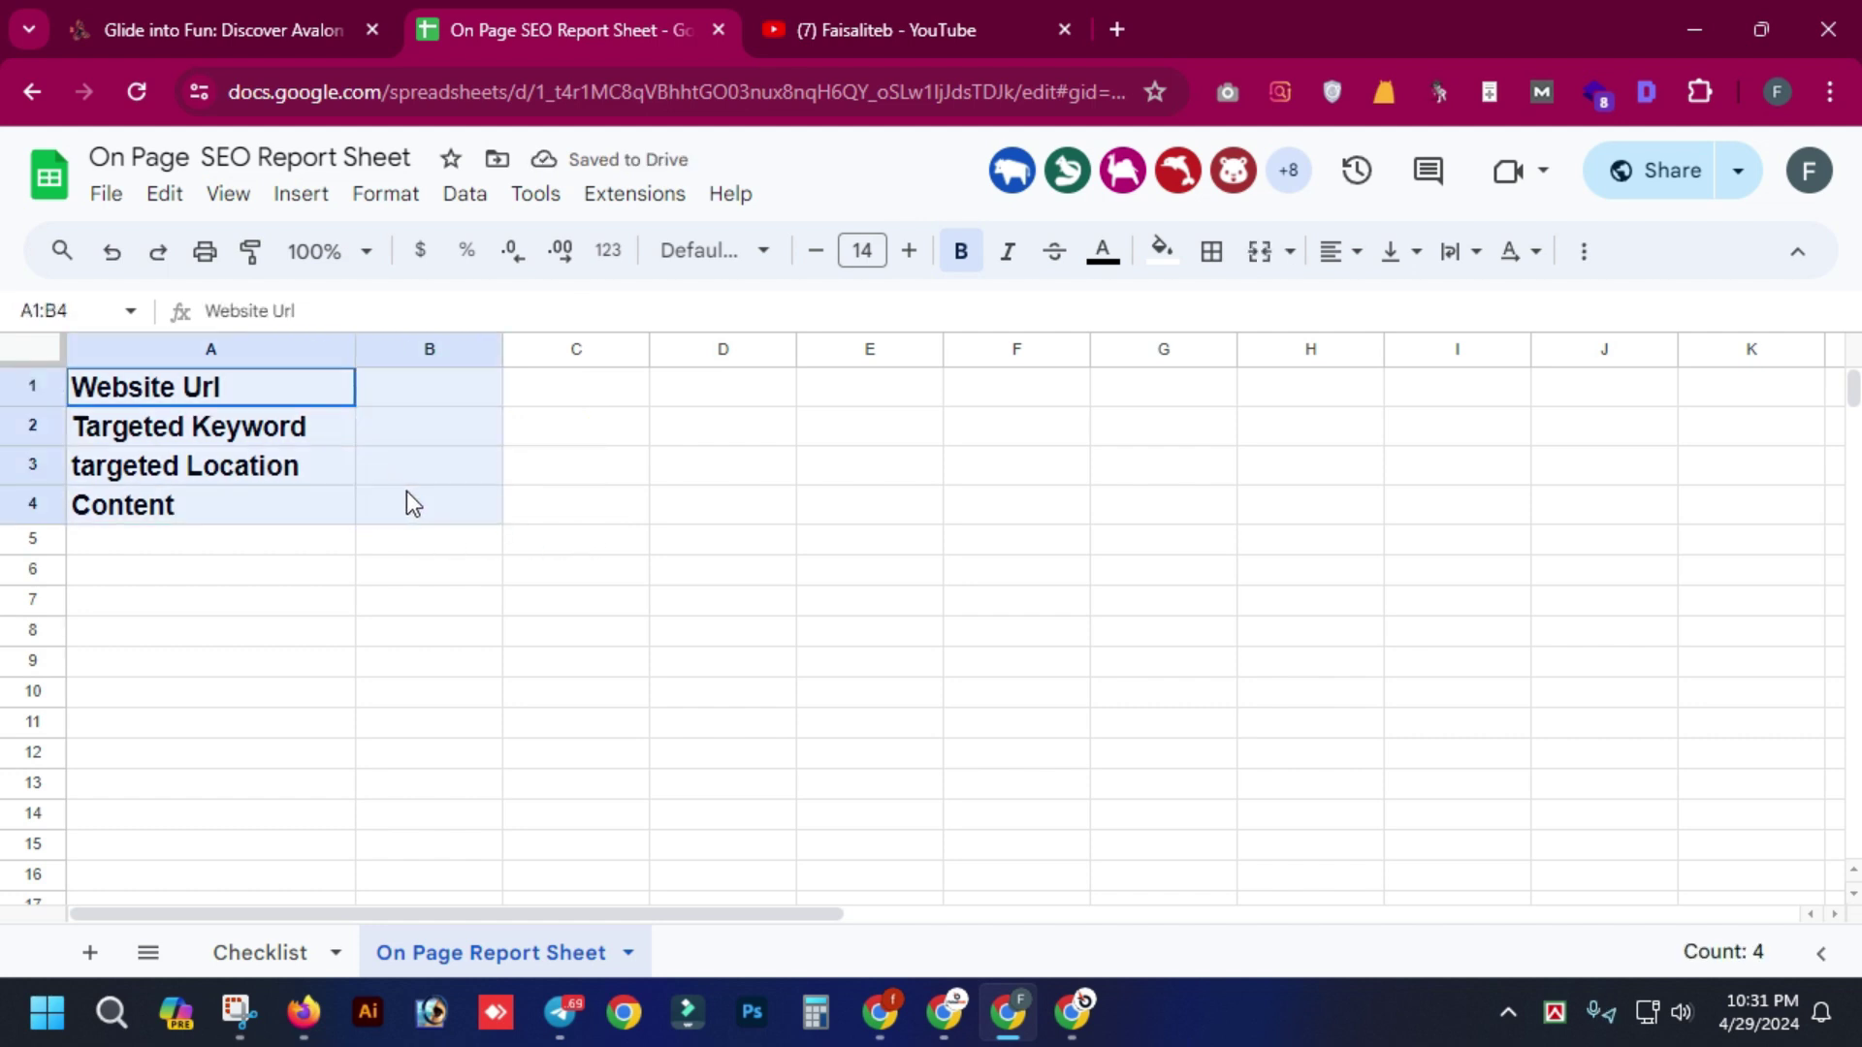
pyautogui.click(1214, 254)
pyautogui.click(1226, 316)
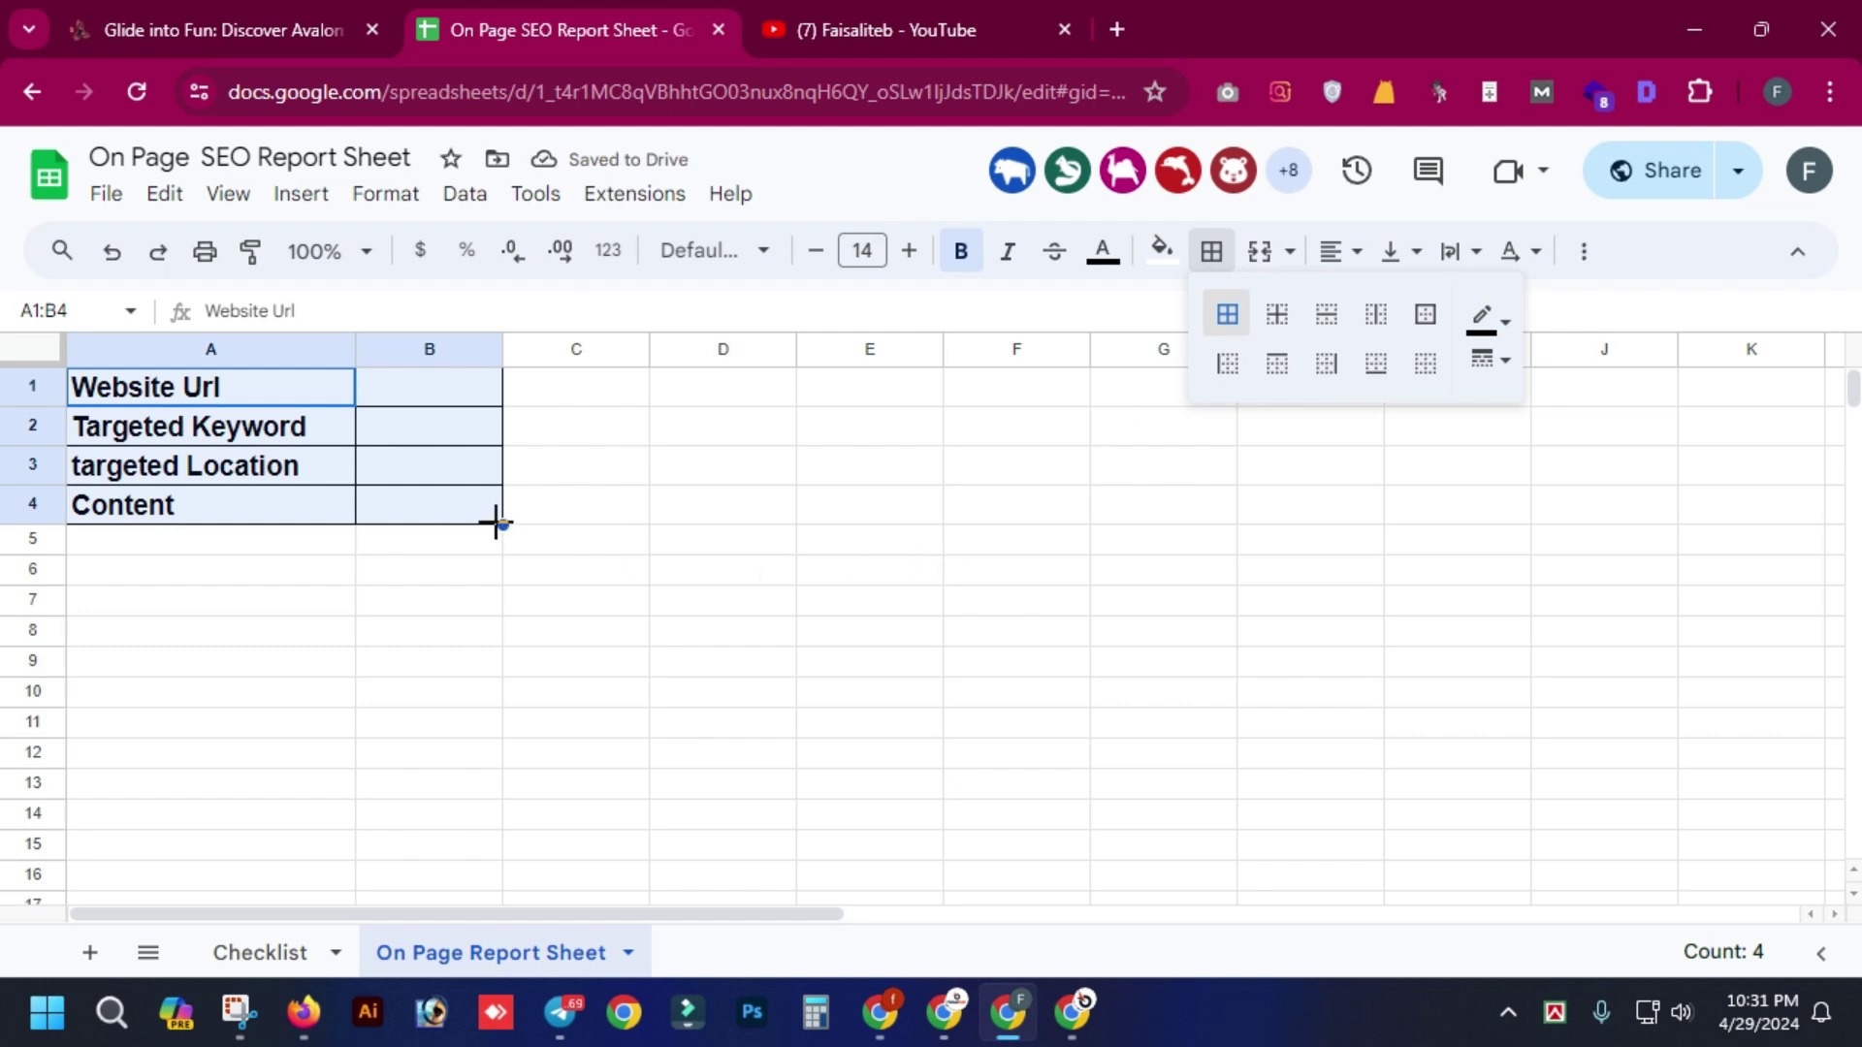
pyautogui.click(572, 690)
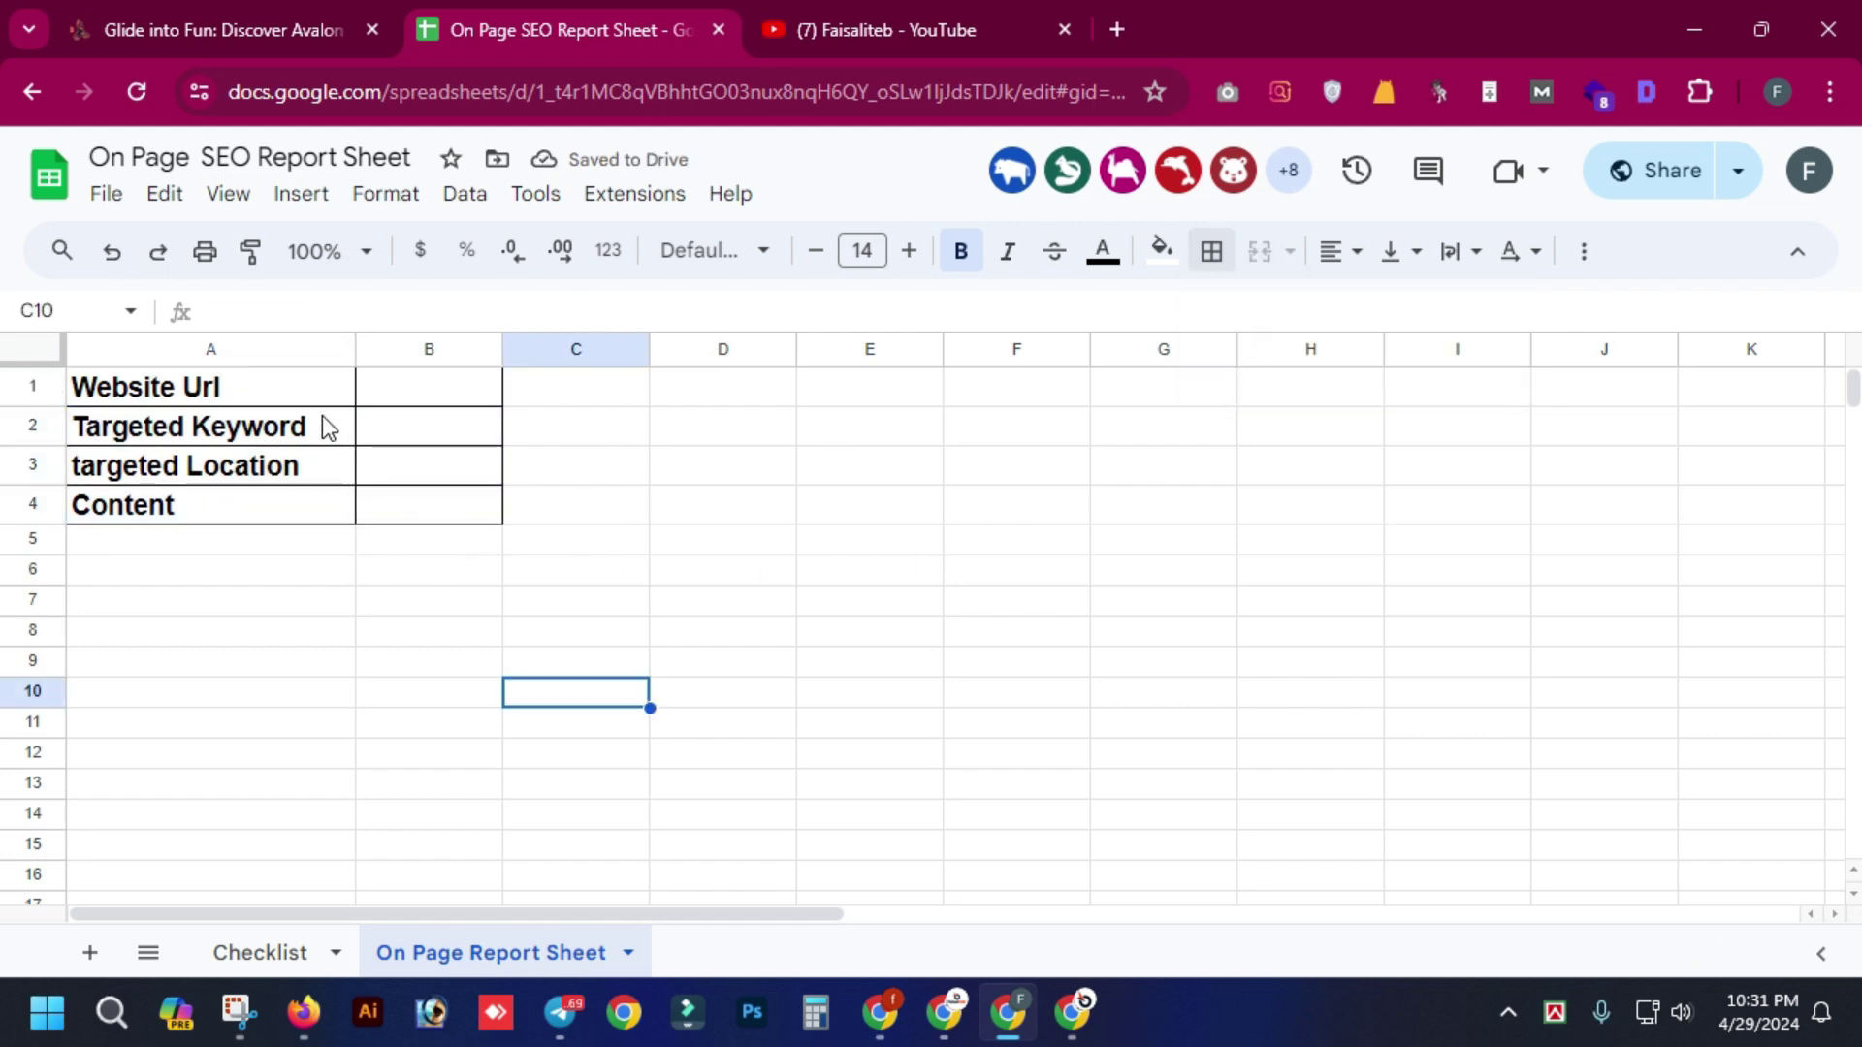
# - Fill the label cells A1:A4 with dark blue
pyautogui.moveTo(335, 388); pyautogui.dragTo(345, 496)
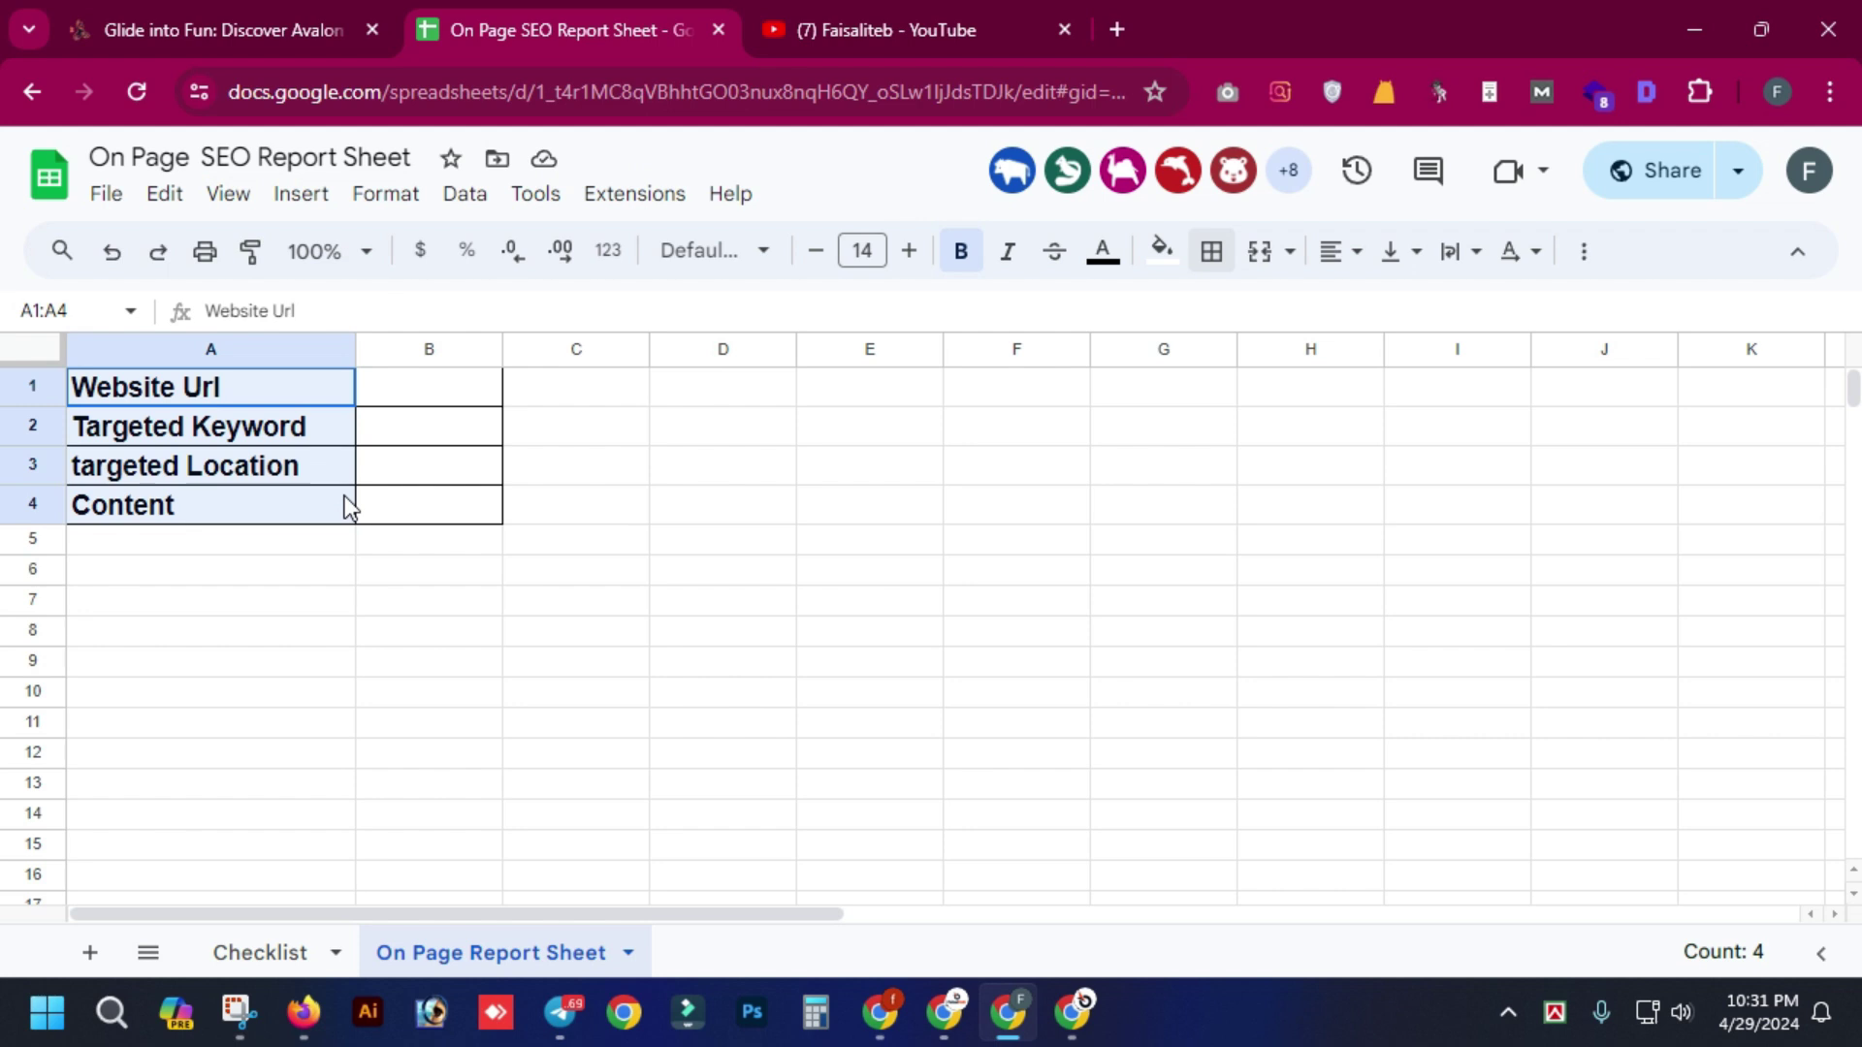
pyautogui.click(1161, 250)
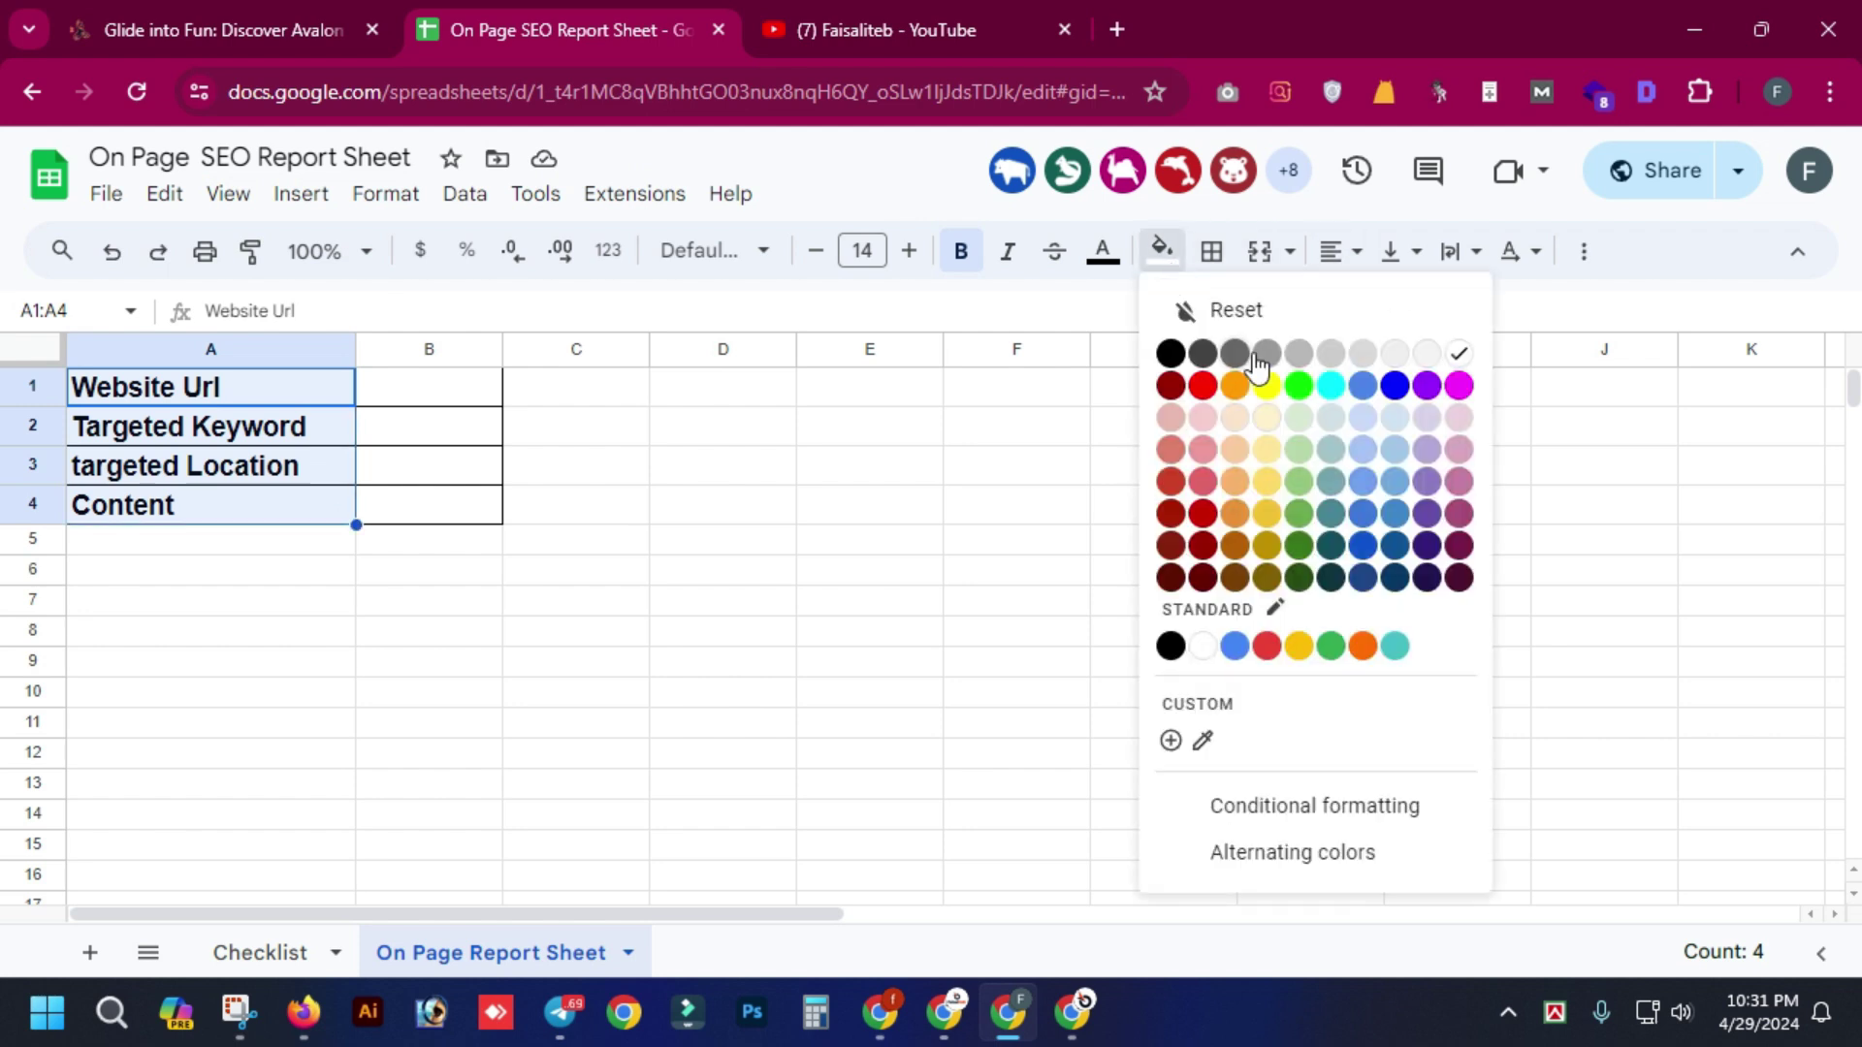
pyautogui.click(1396, 516)
pyautogui.click(870, 599)
# - Change the text color of the labels in A1:A4 to white
pyautogui.click(287, 391)
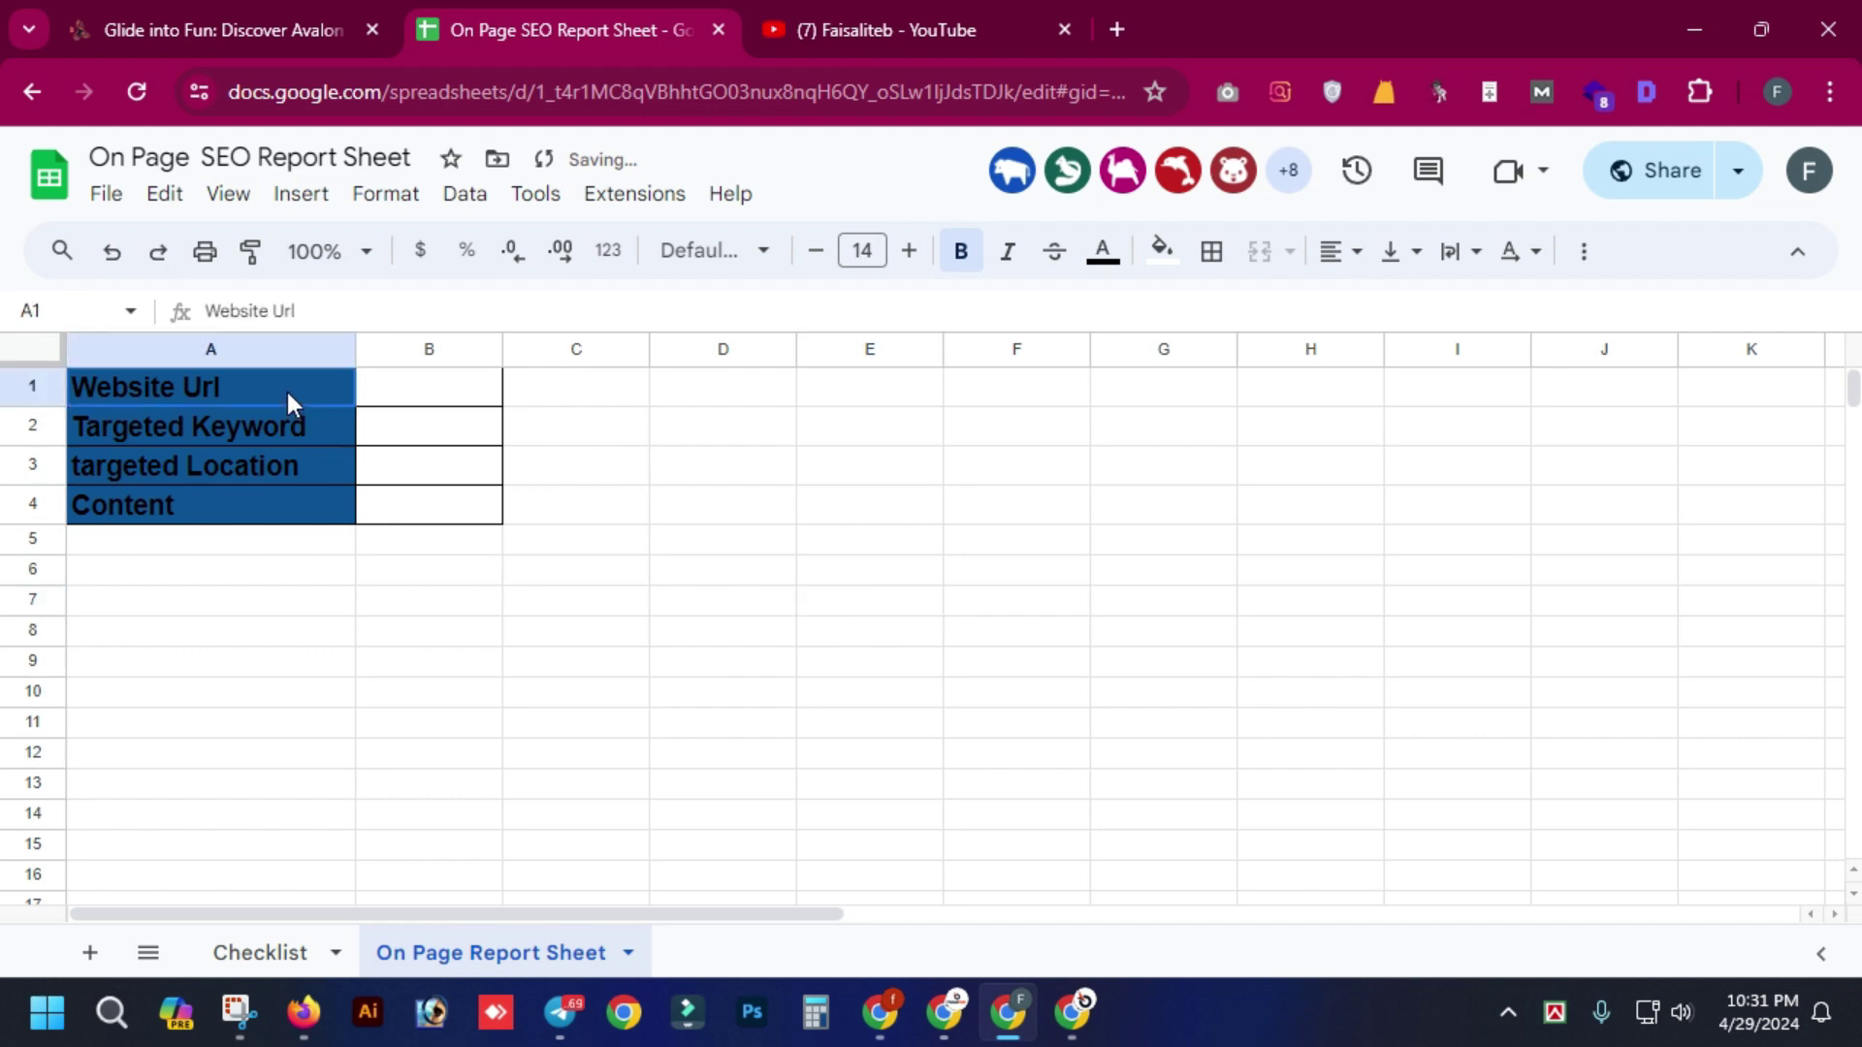
pyautogui.moveTo(287, 392); pyautogui.dragTo(300, 507)
pyautogui.click(1106, 254)
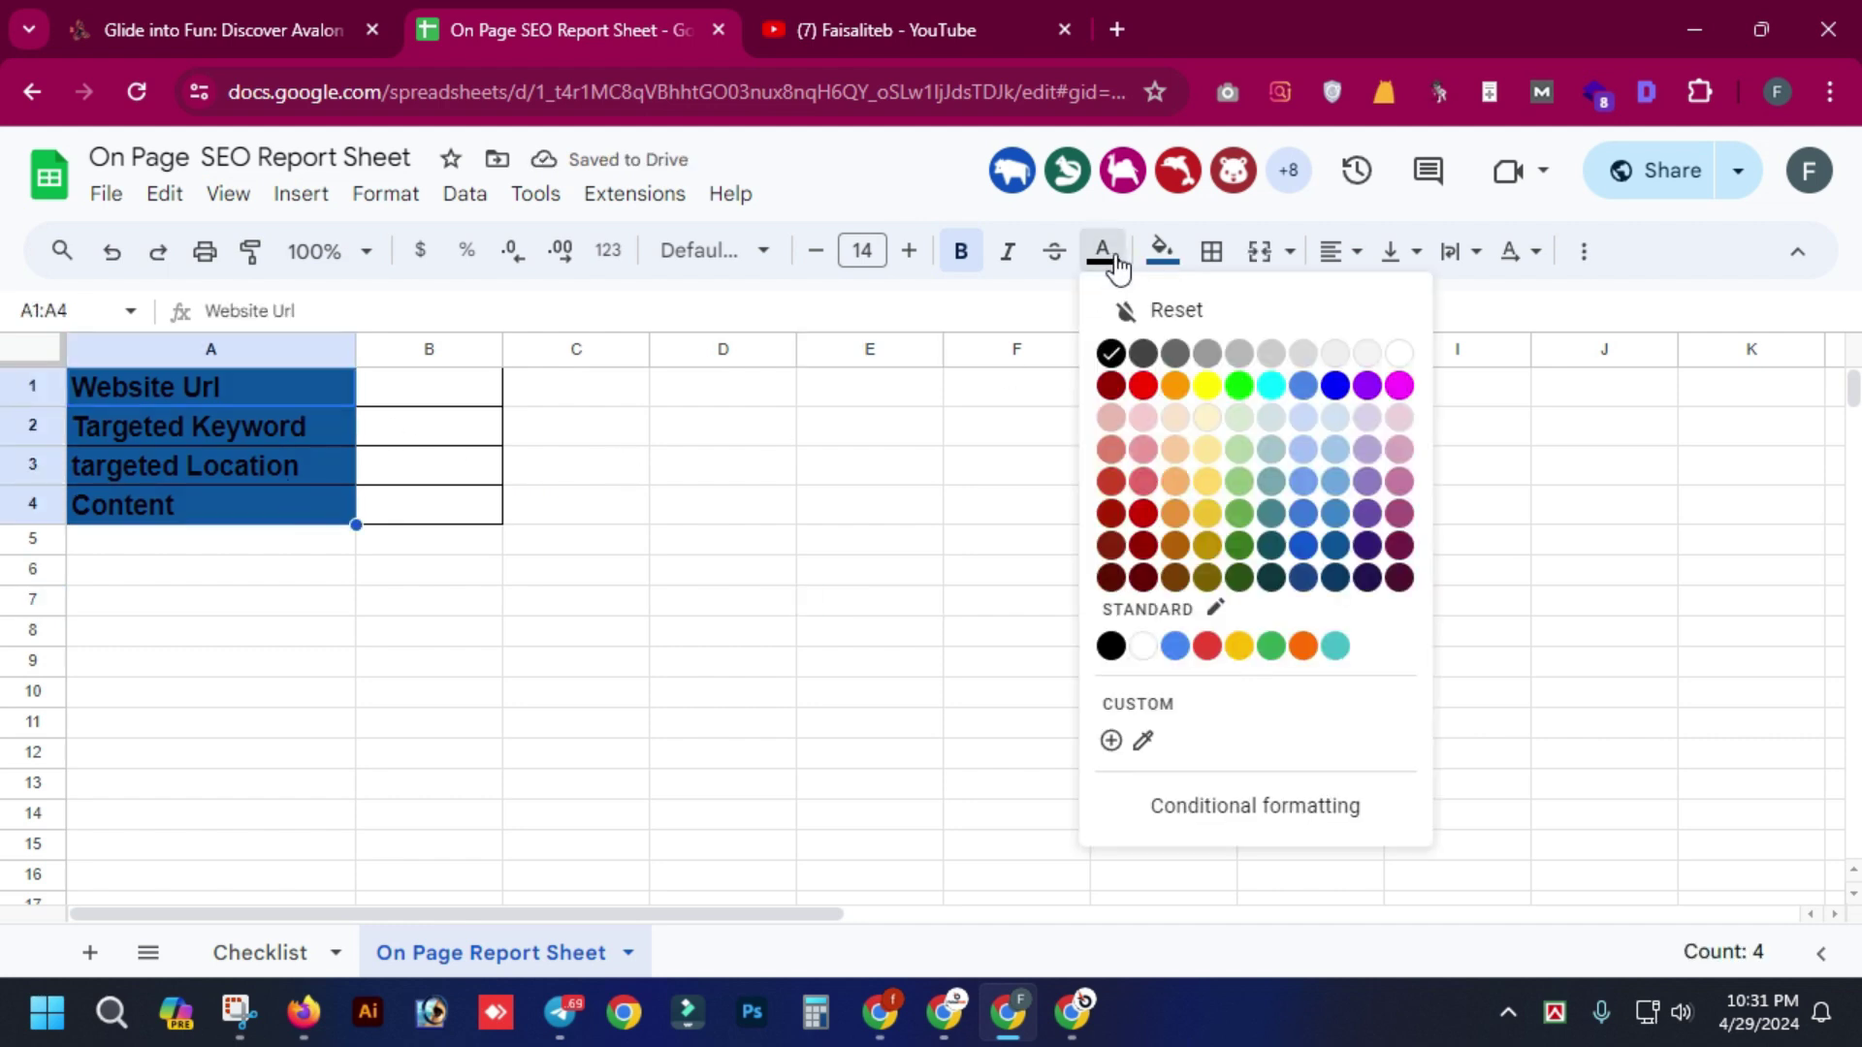
pyautogui.click(1399, 353)
pyautogui.click(1056, 607)
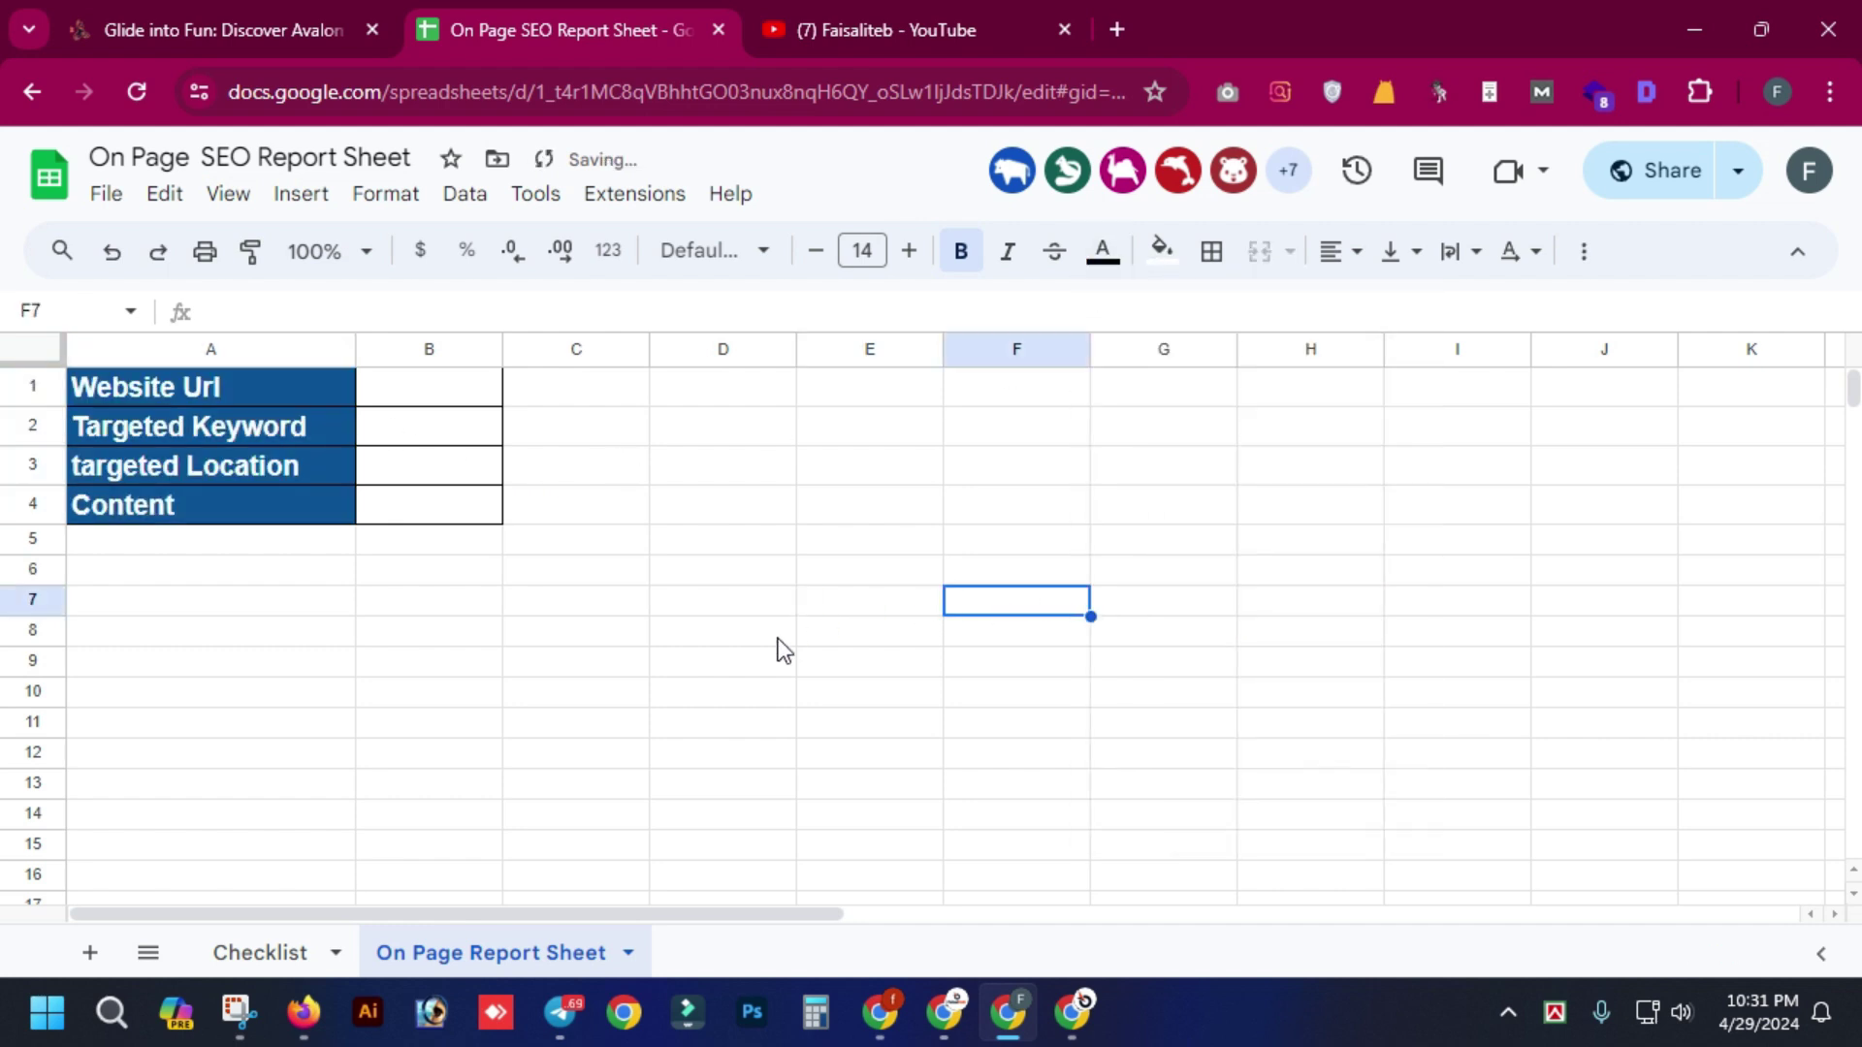
# - Widen column B to nearly the width of column A, and insert one row above the Website Url row
pyautogui.click(777, 639)
pyautogui.moveTo(503, 350); pyautogui.dragTo(632, 352)
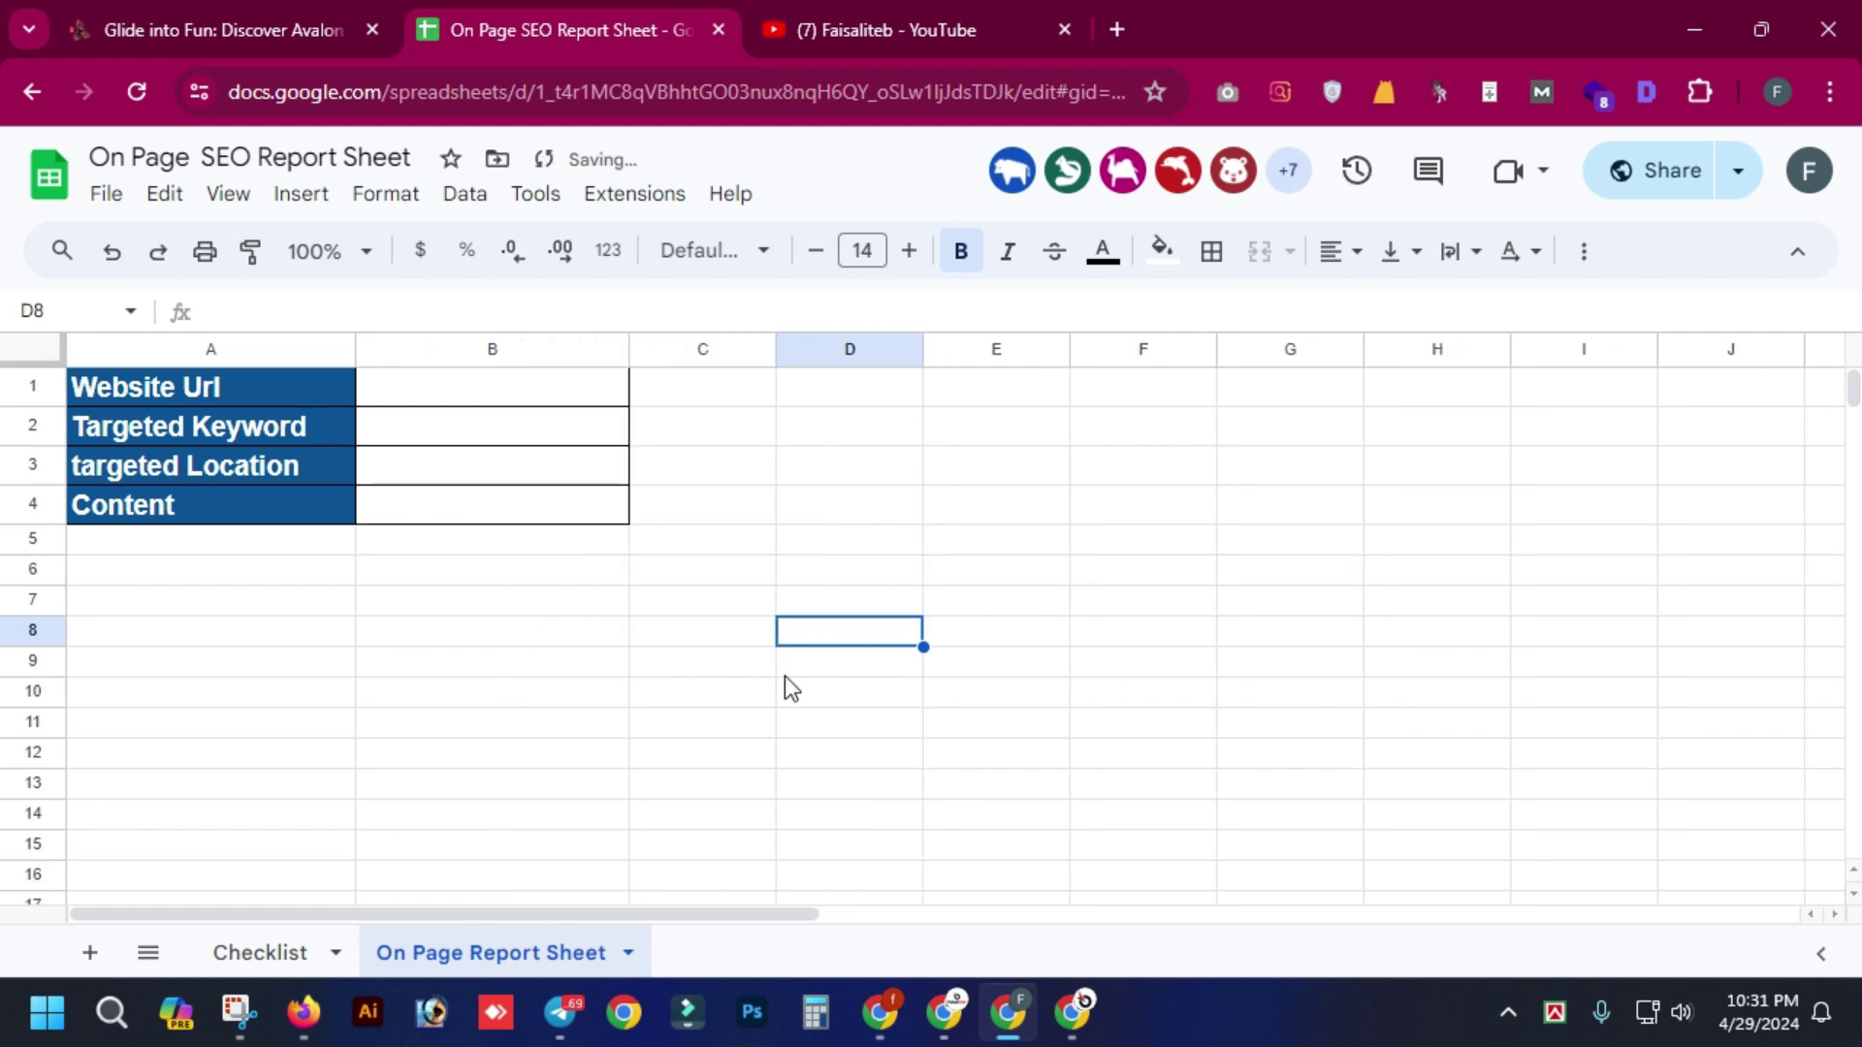
pyautogui.click(12, 388)
pyautogui.rightClick(12, 388)
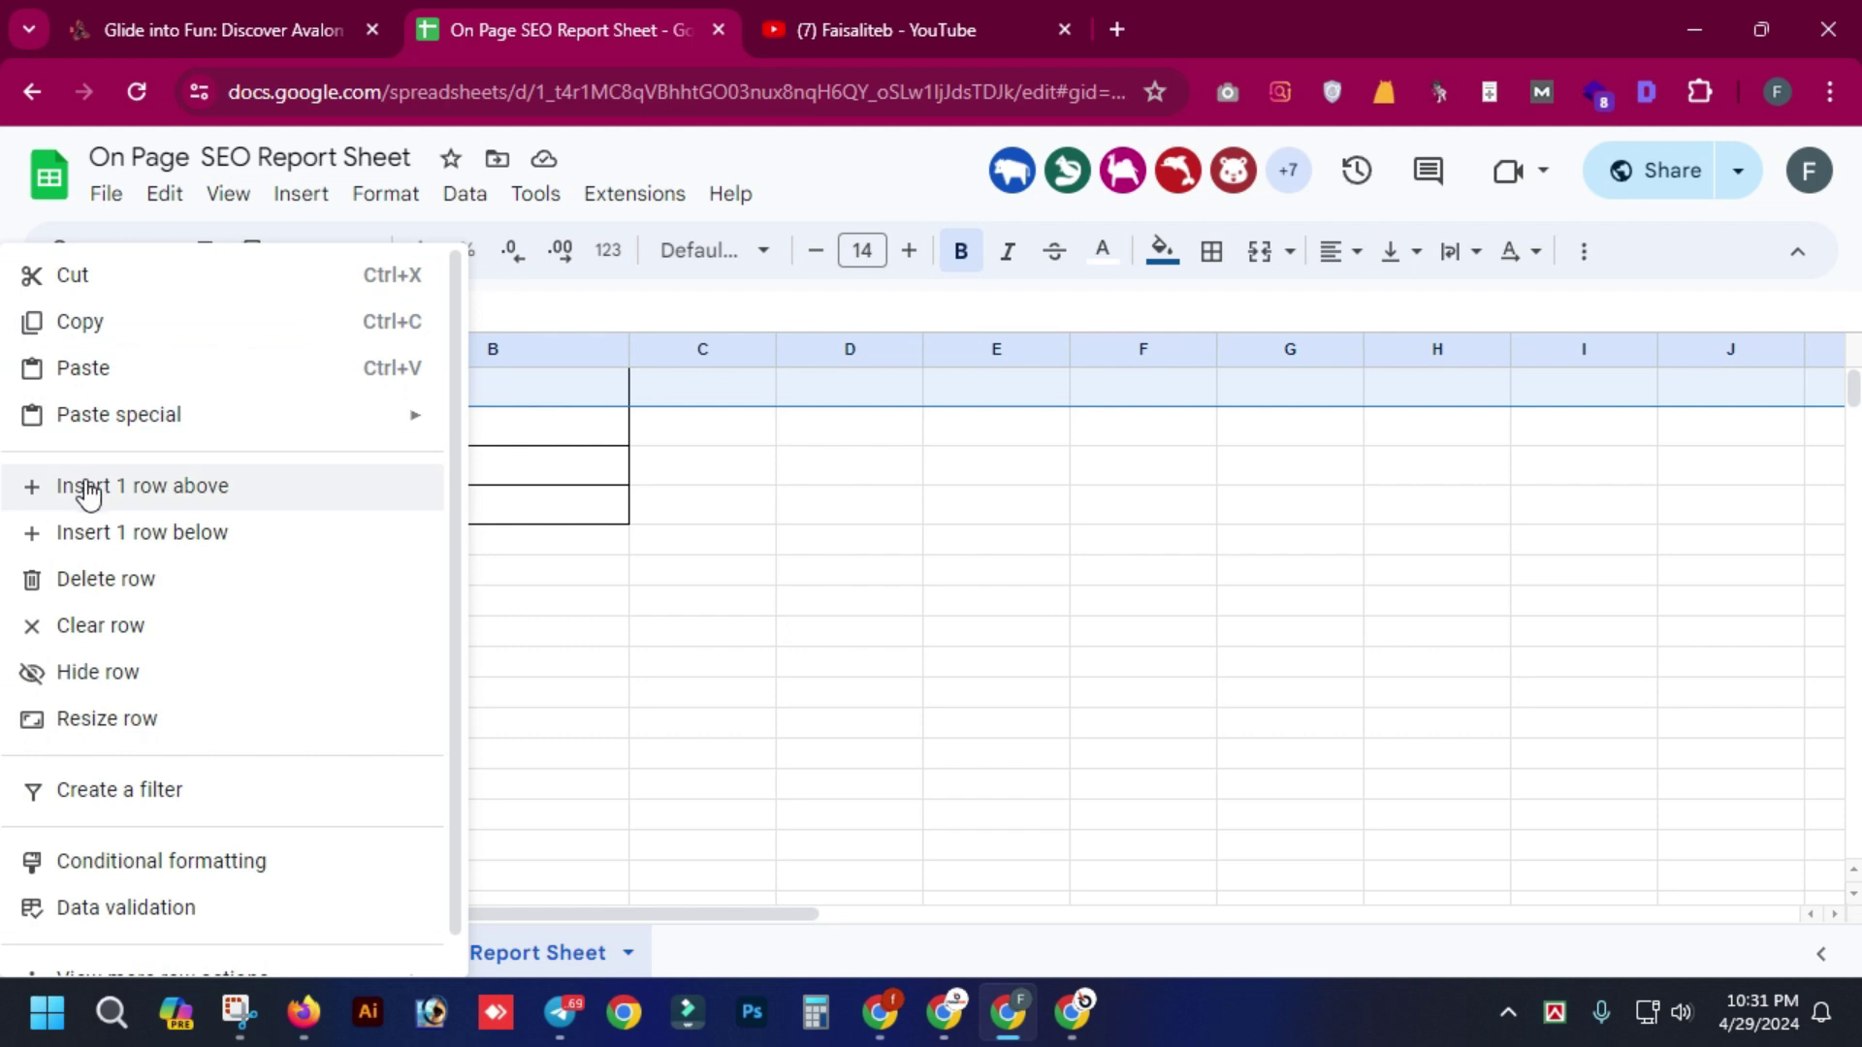
pyautogui.click(39, 487)
pyautogui.click(411, 603)
# - Set the fill color of the empty cell A1 to white
pyautogui.click(171, 388)
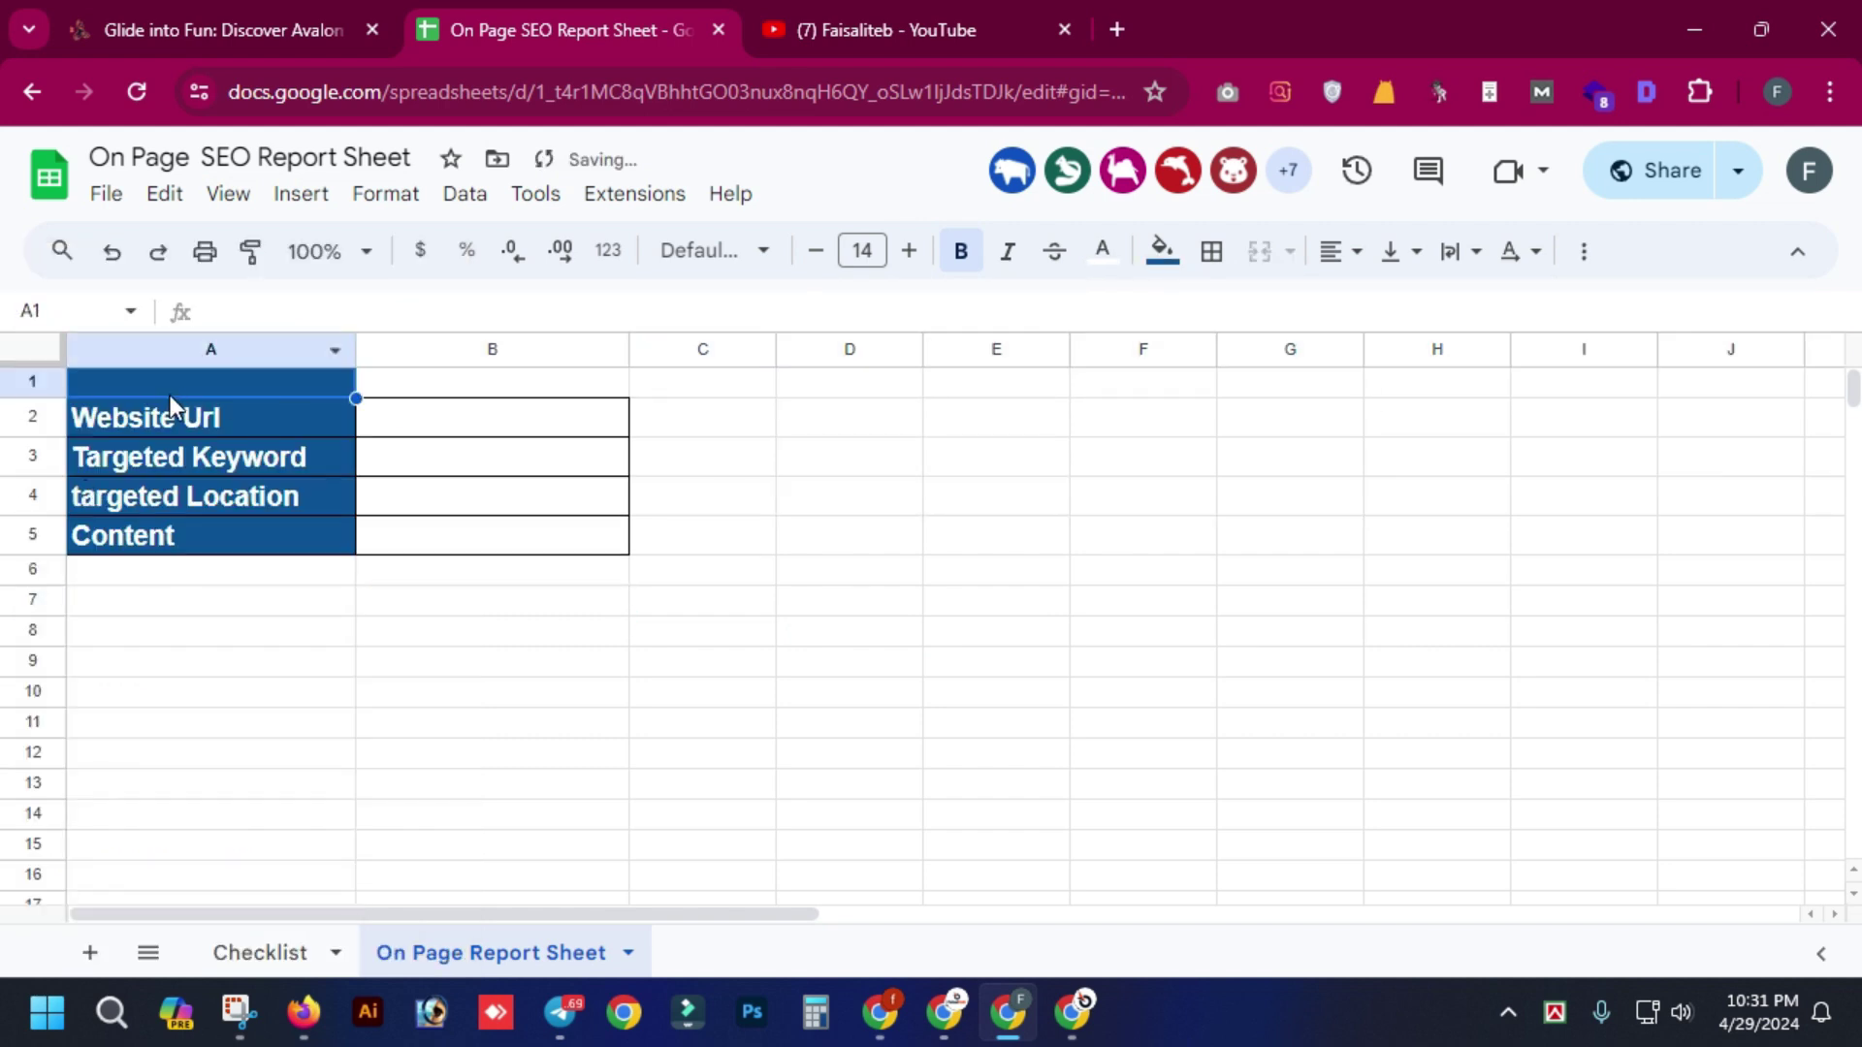
pyautogui.click(1161, 252)
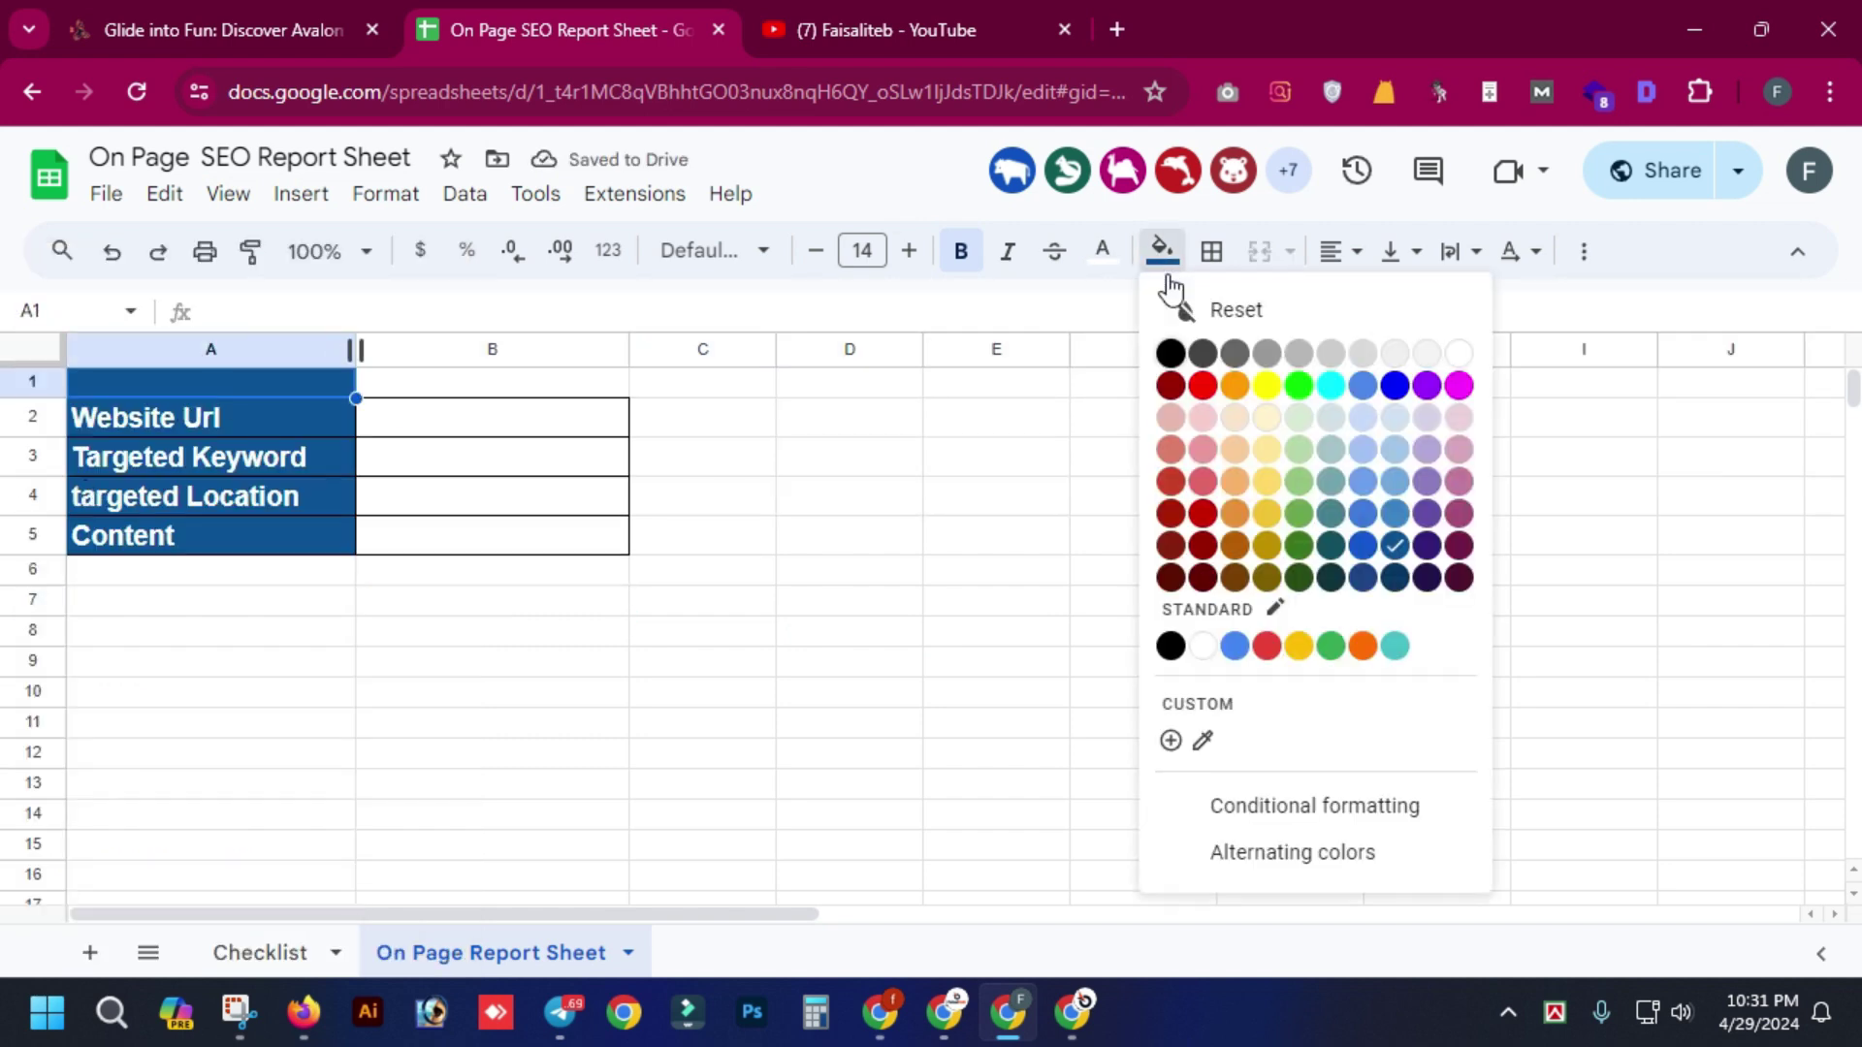
pyautogui.click(1458, 353)
pyautogui.click(933, 755)
pyautogui.click(793, 582)
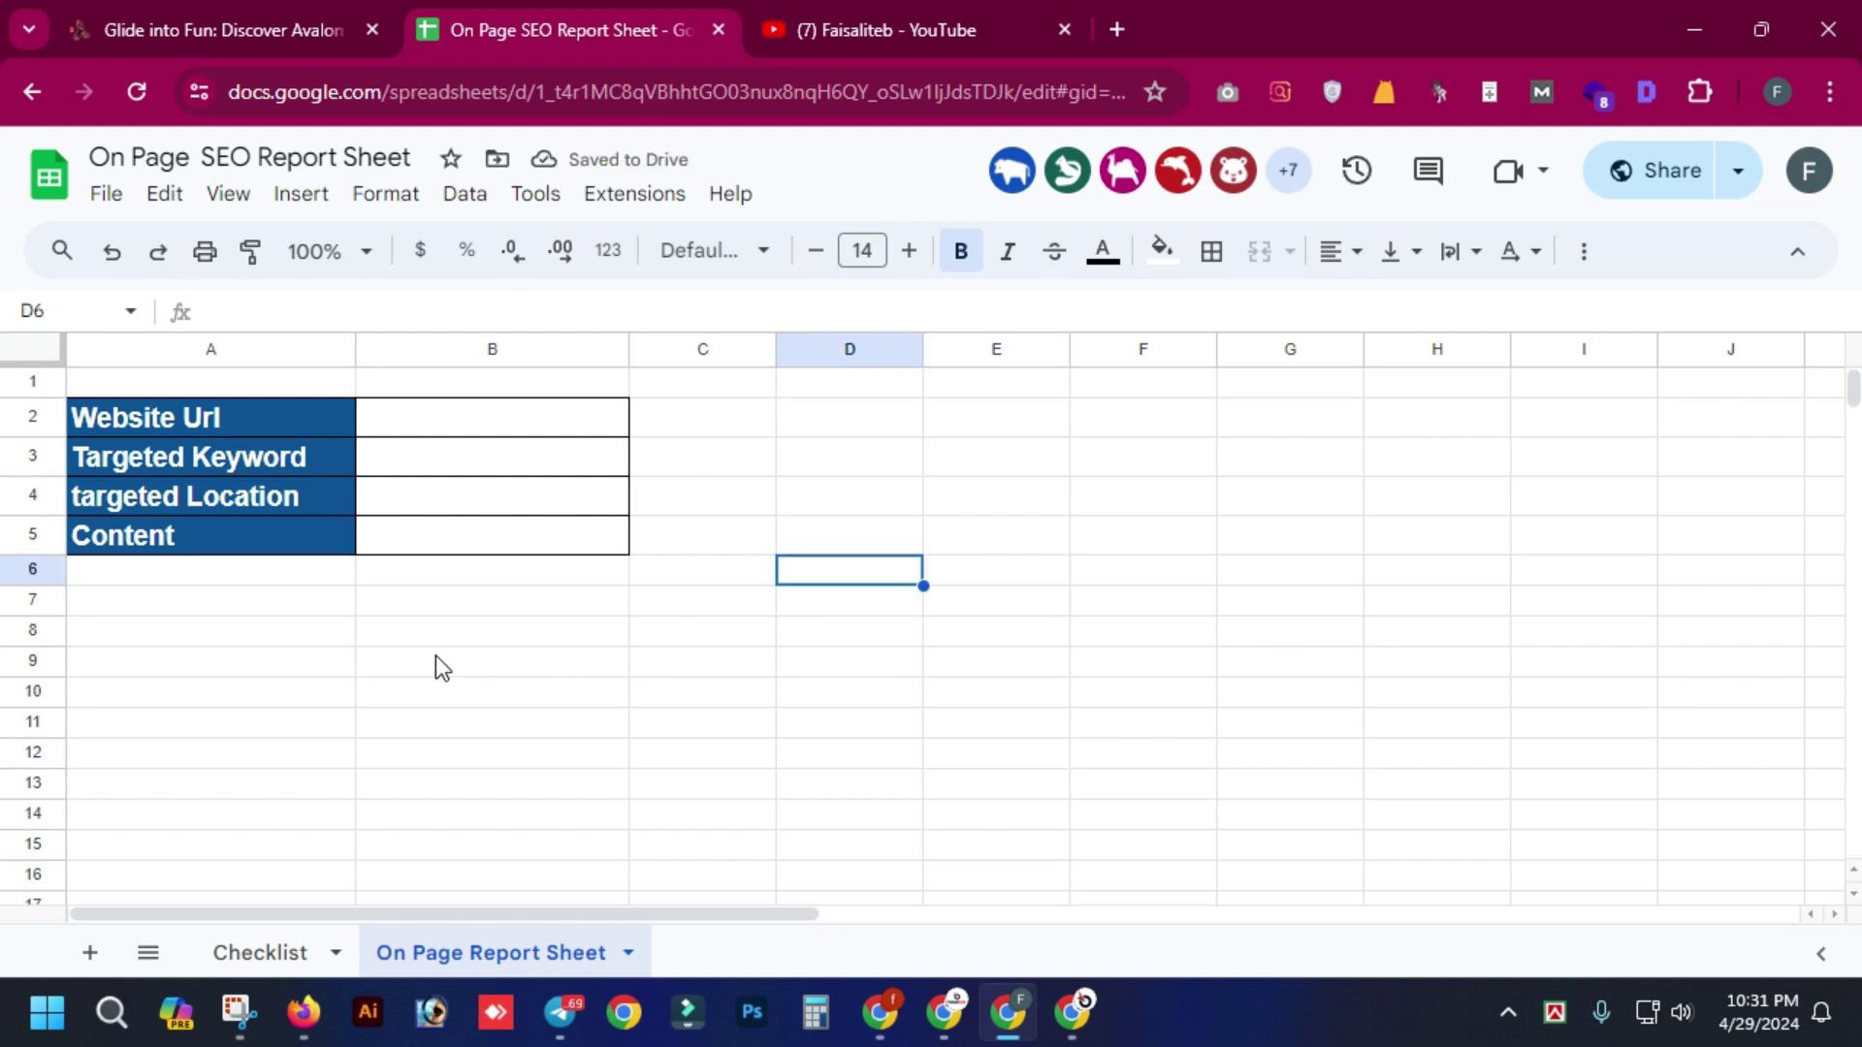
# - Enter the heading "Problem" in cell B7, leaving row 6 empty below the label table
pyautogui.click(390, 613)
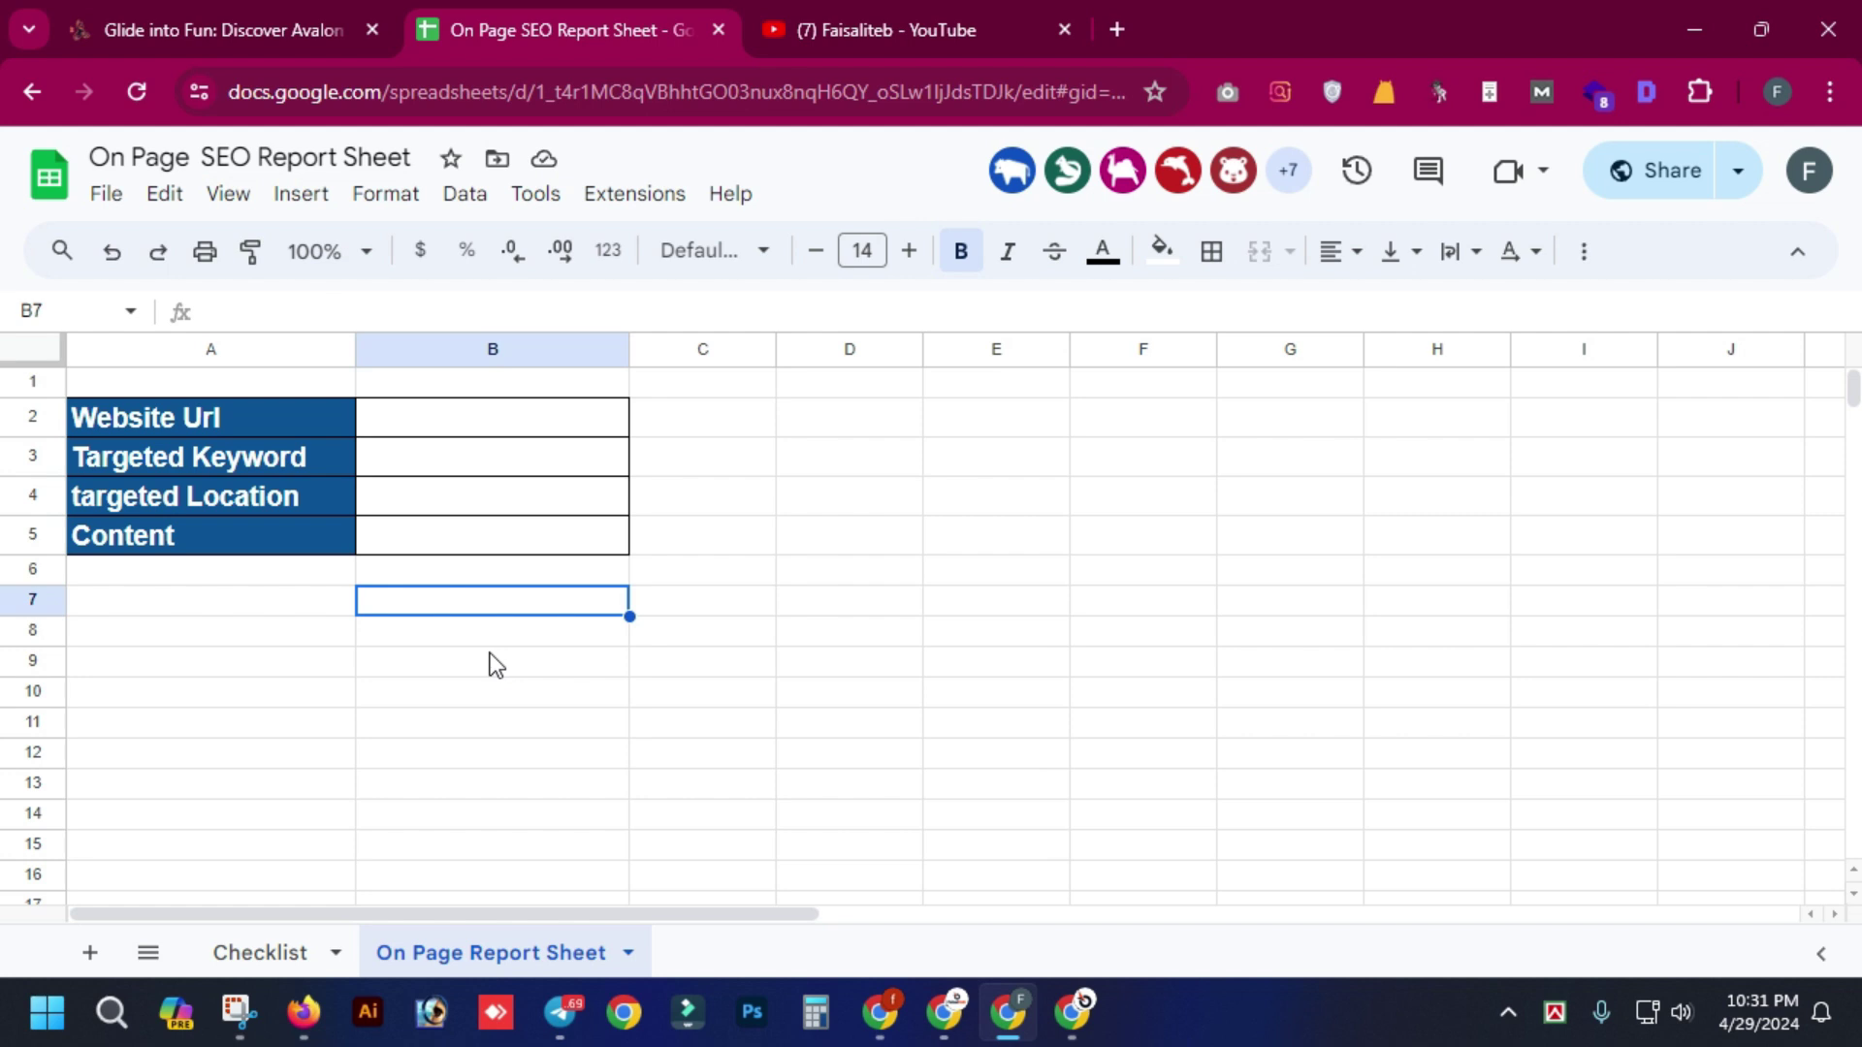
pyautogui.write('Problem')
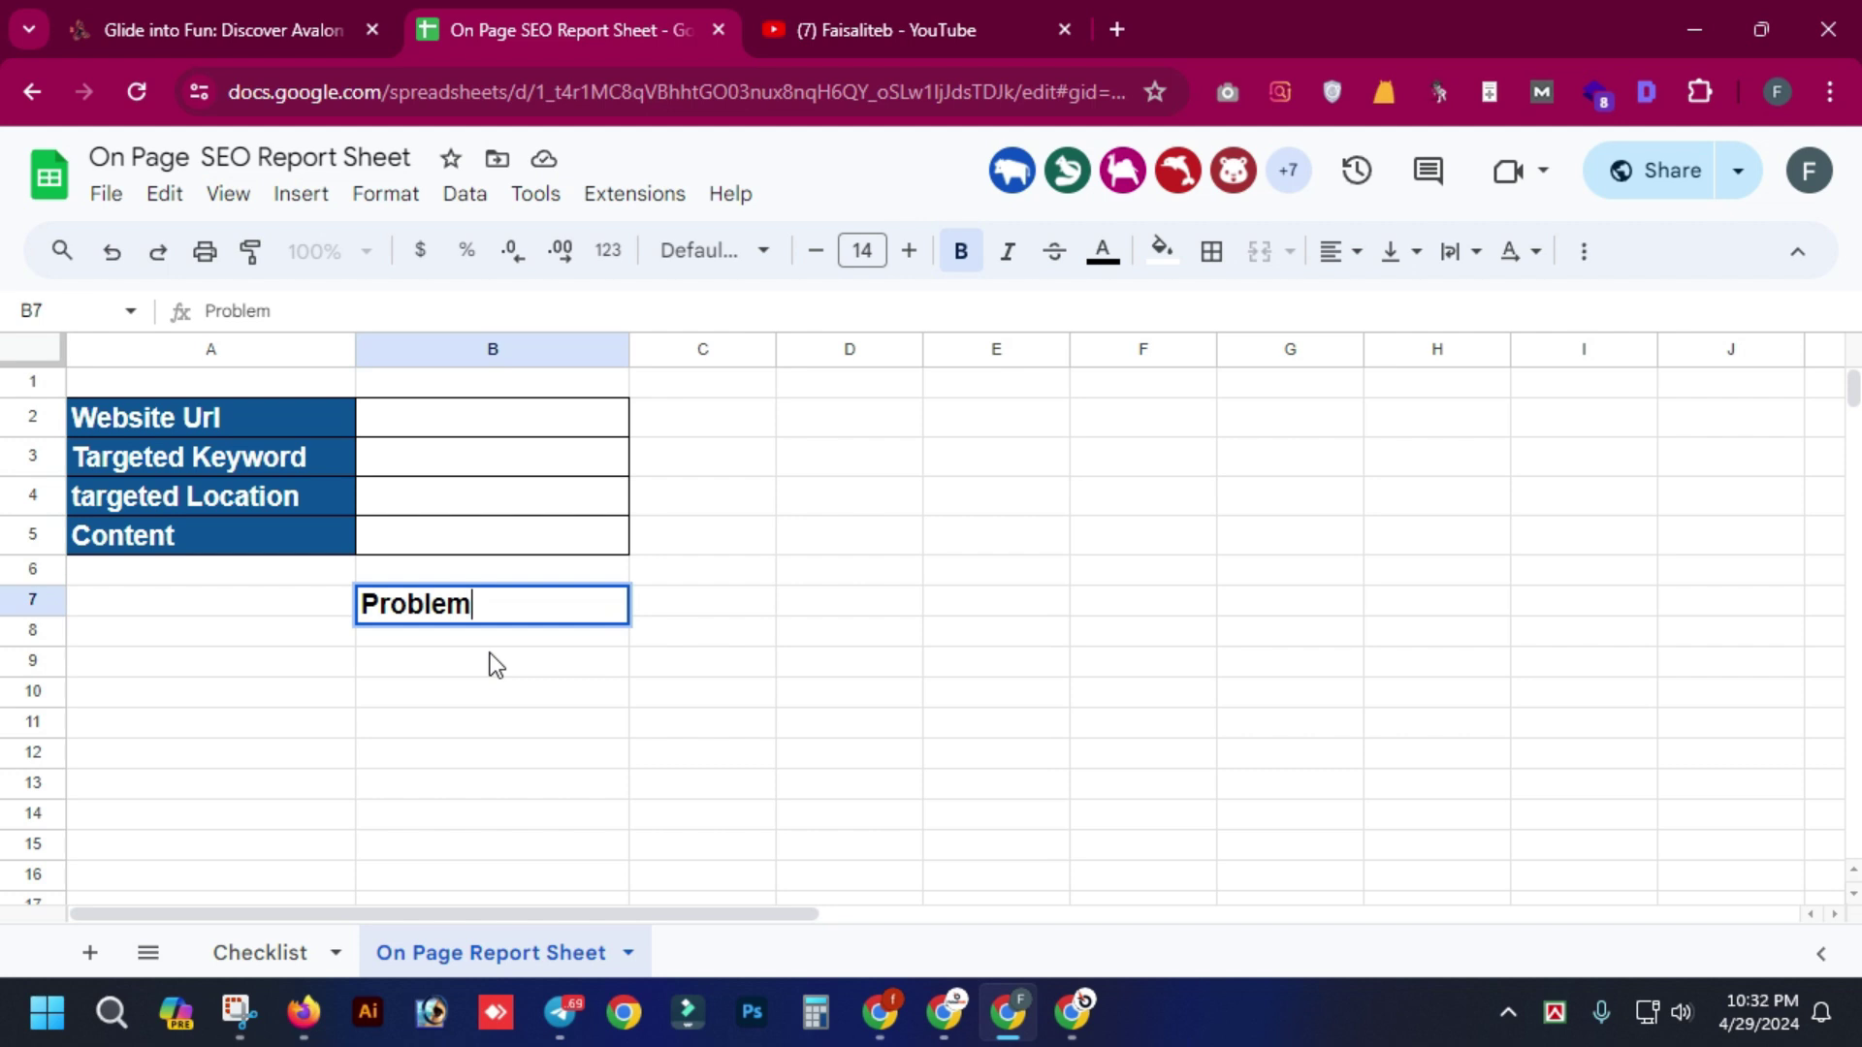
pyautogui.click(790, 820)
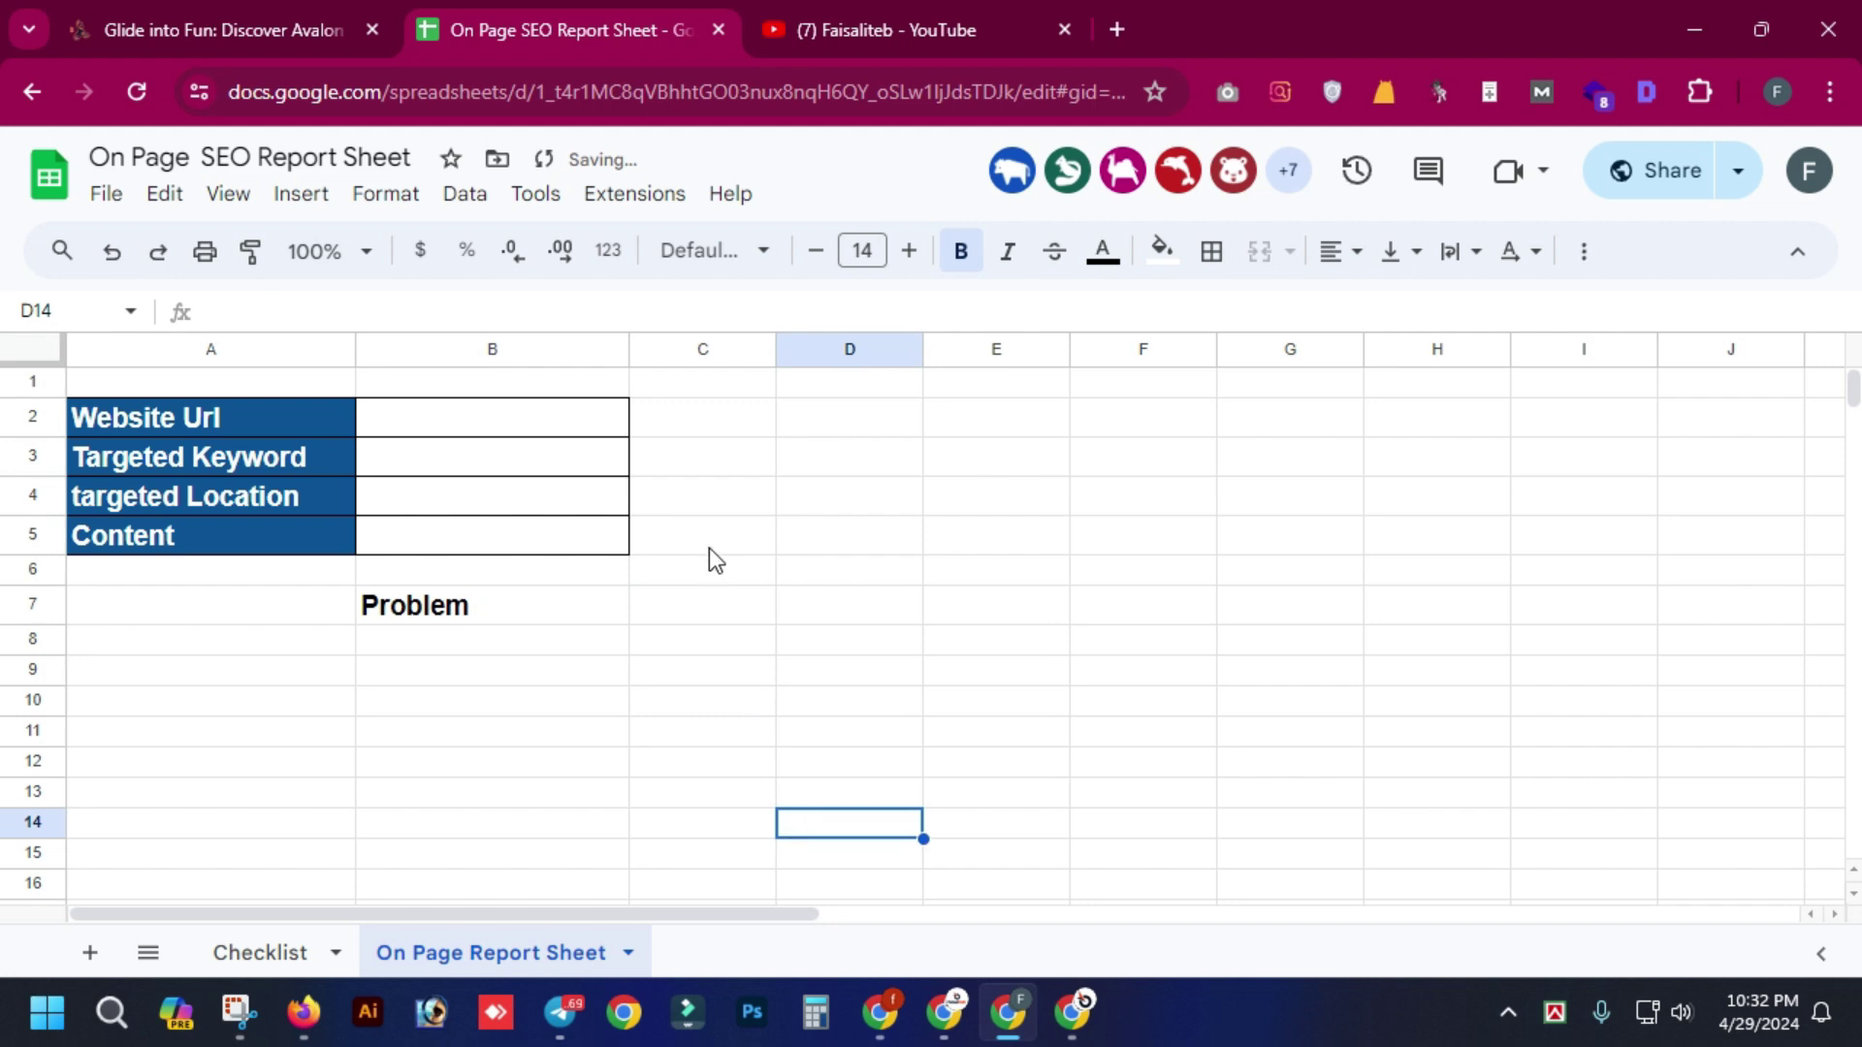
# - Enter the heading "Fixing" in cell C7, beside the Problem heading
pyautogui.click(696, 588)
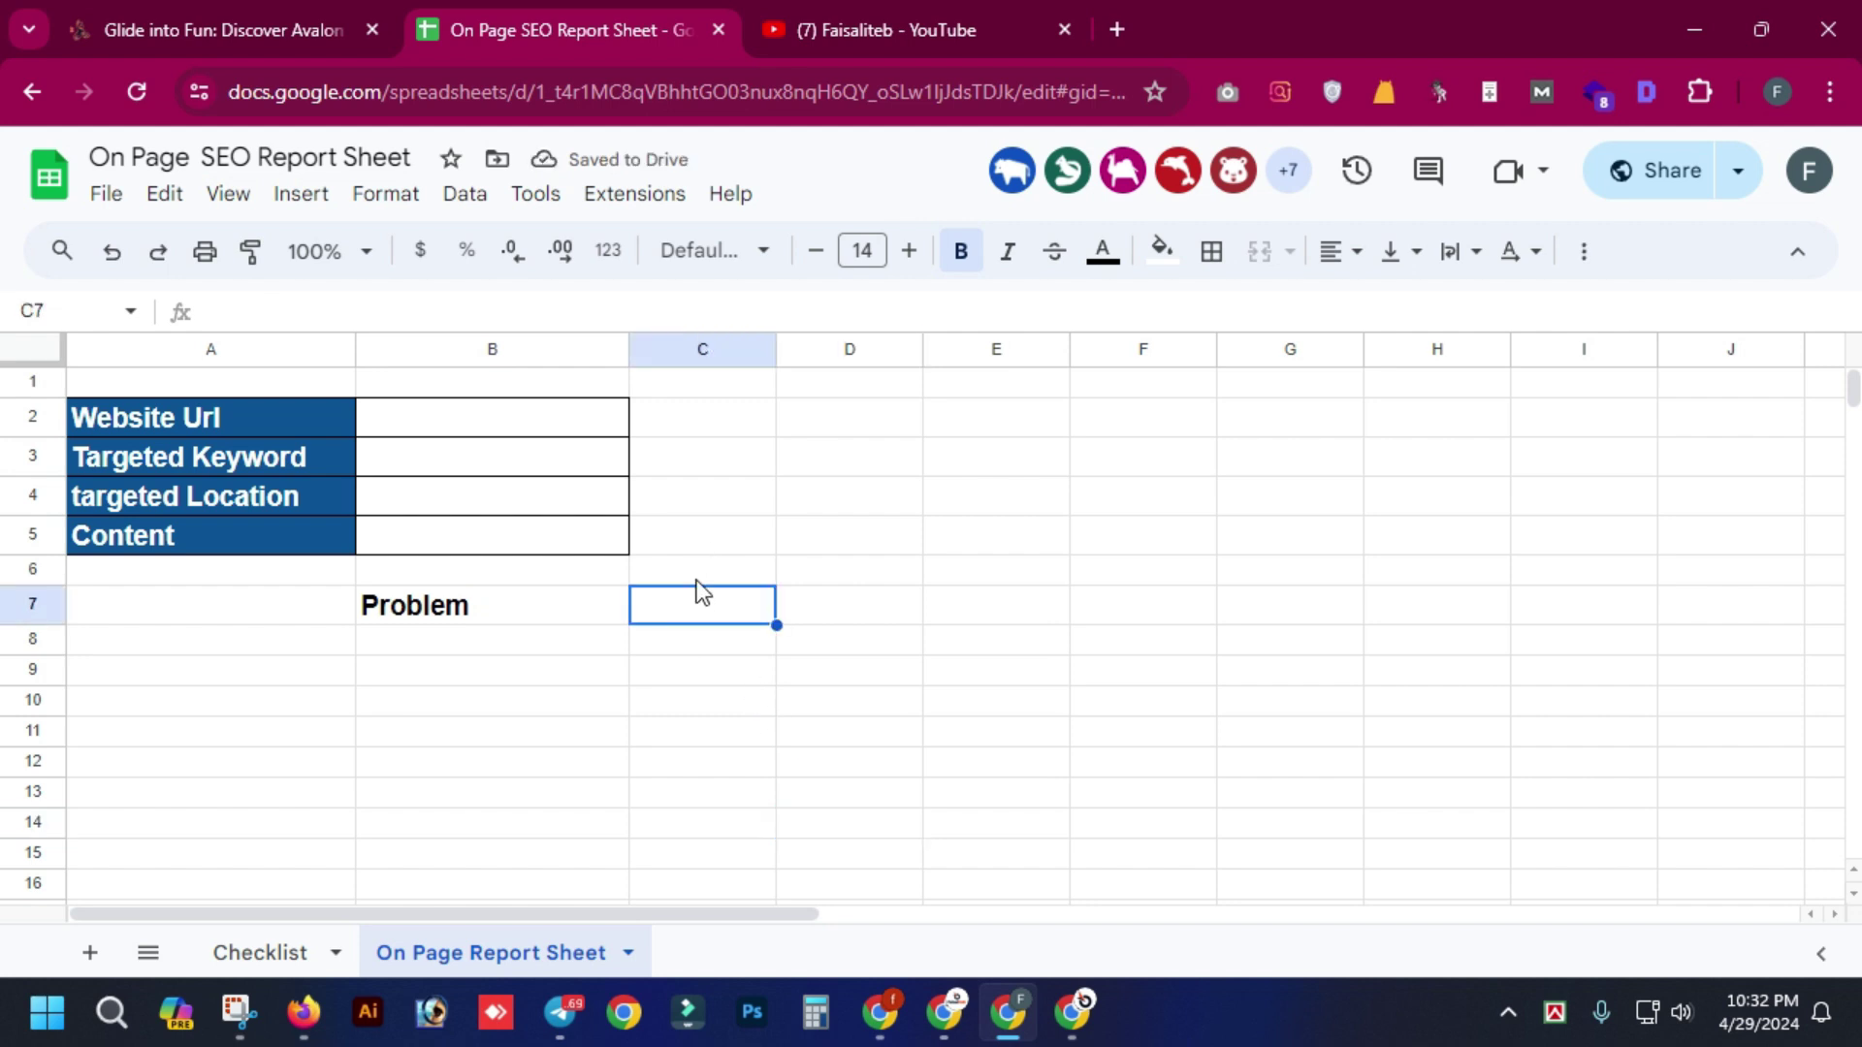
pyautogui.write('f')
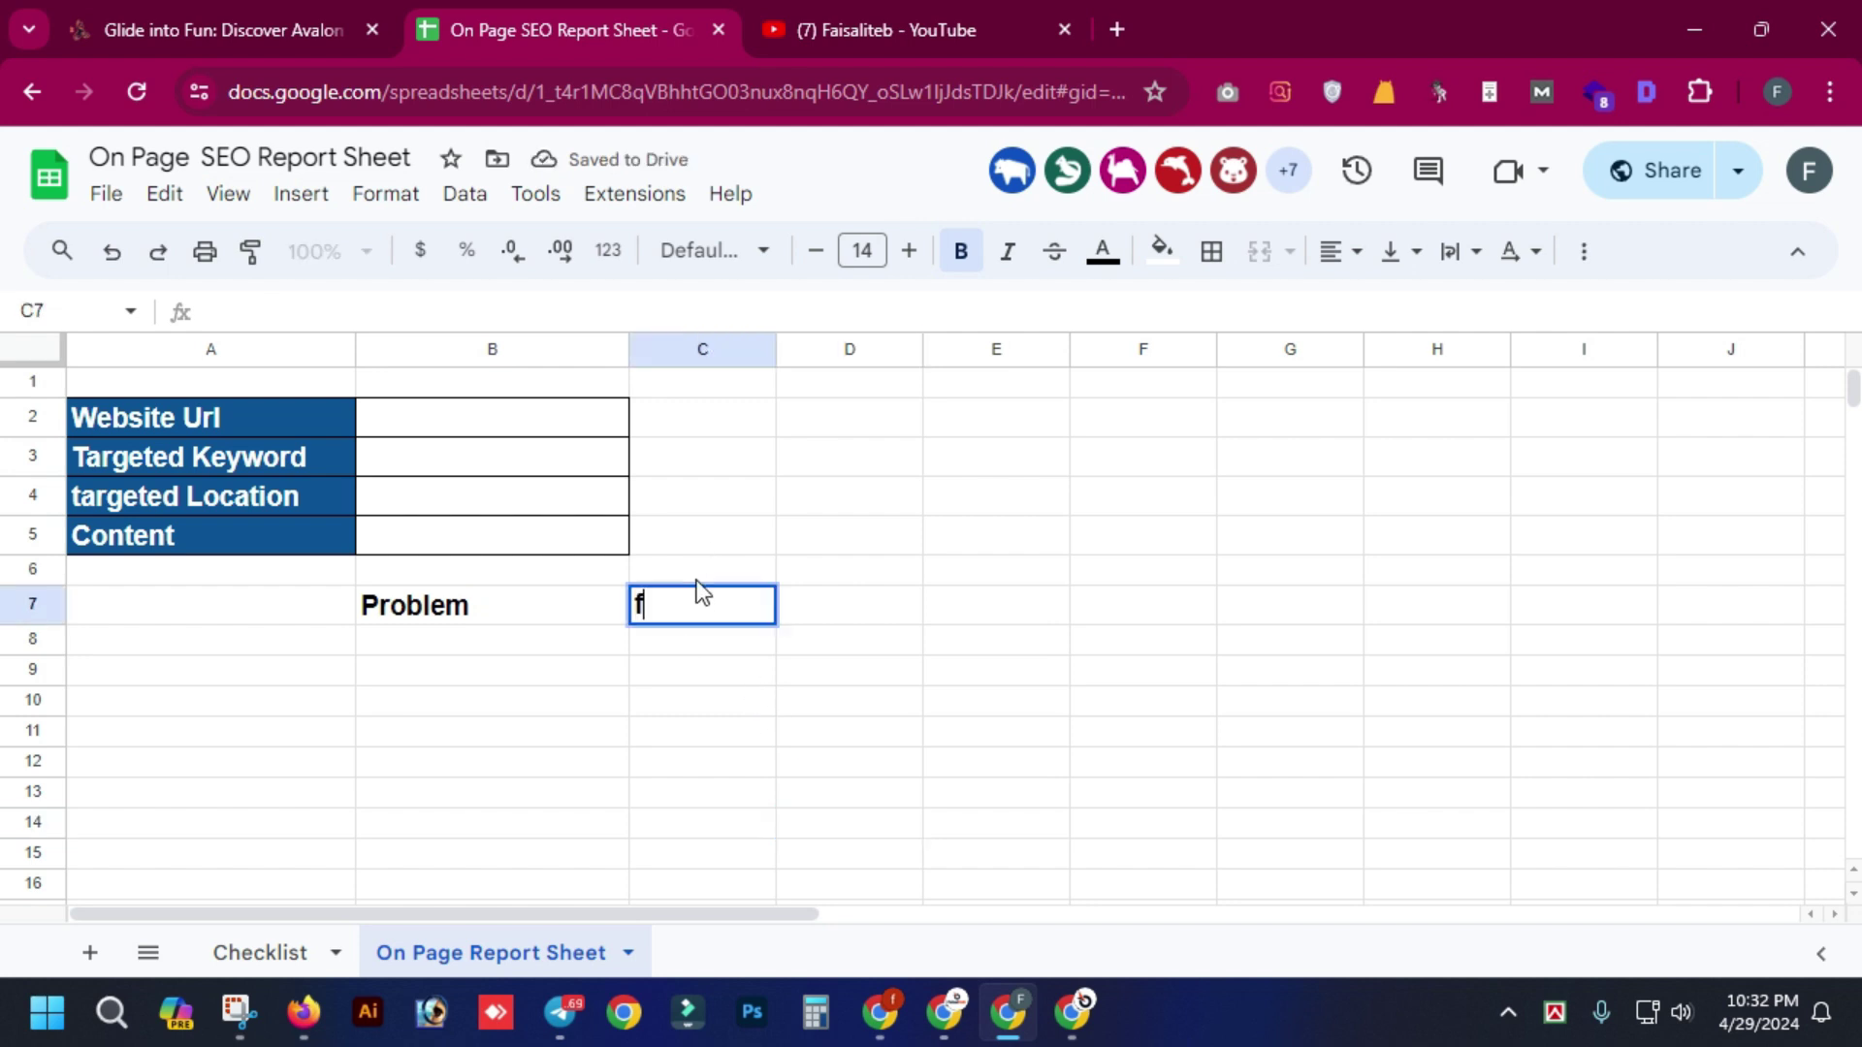
pyautogui.write('f')
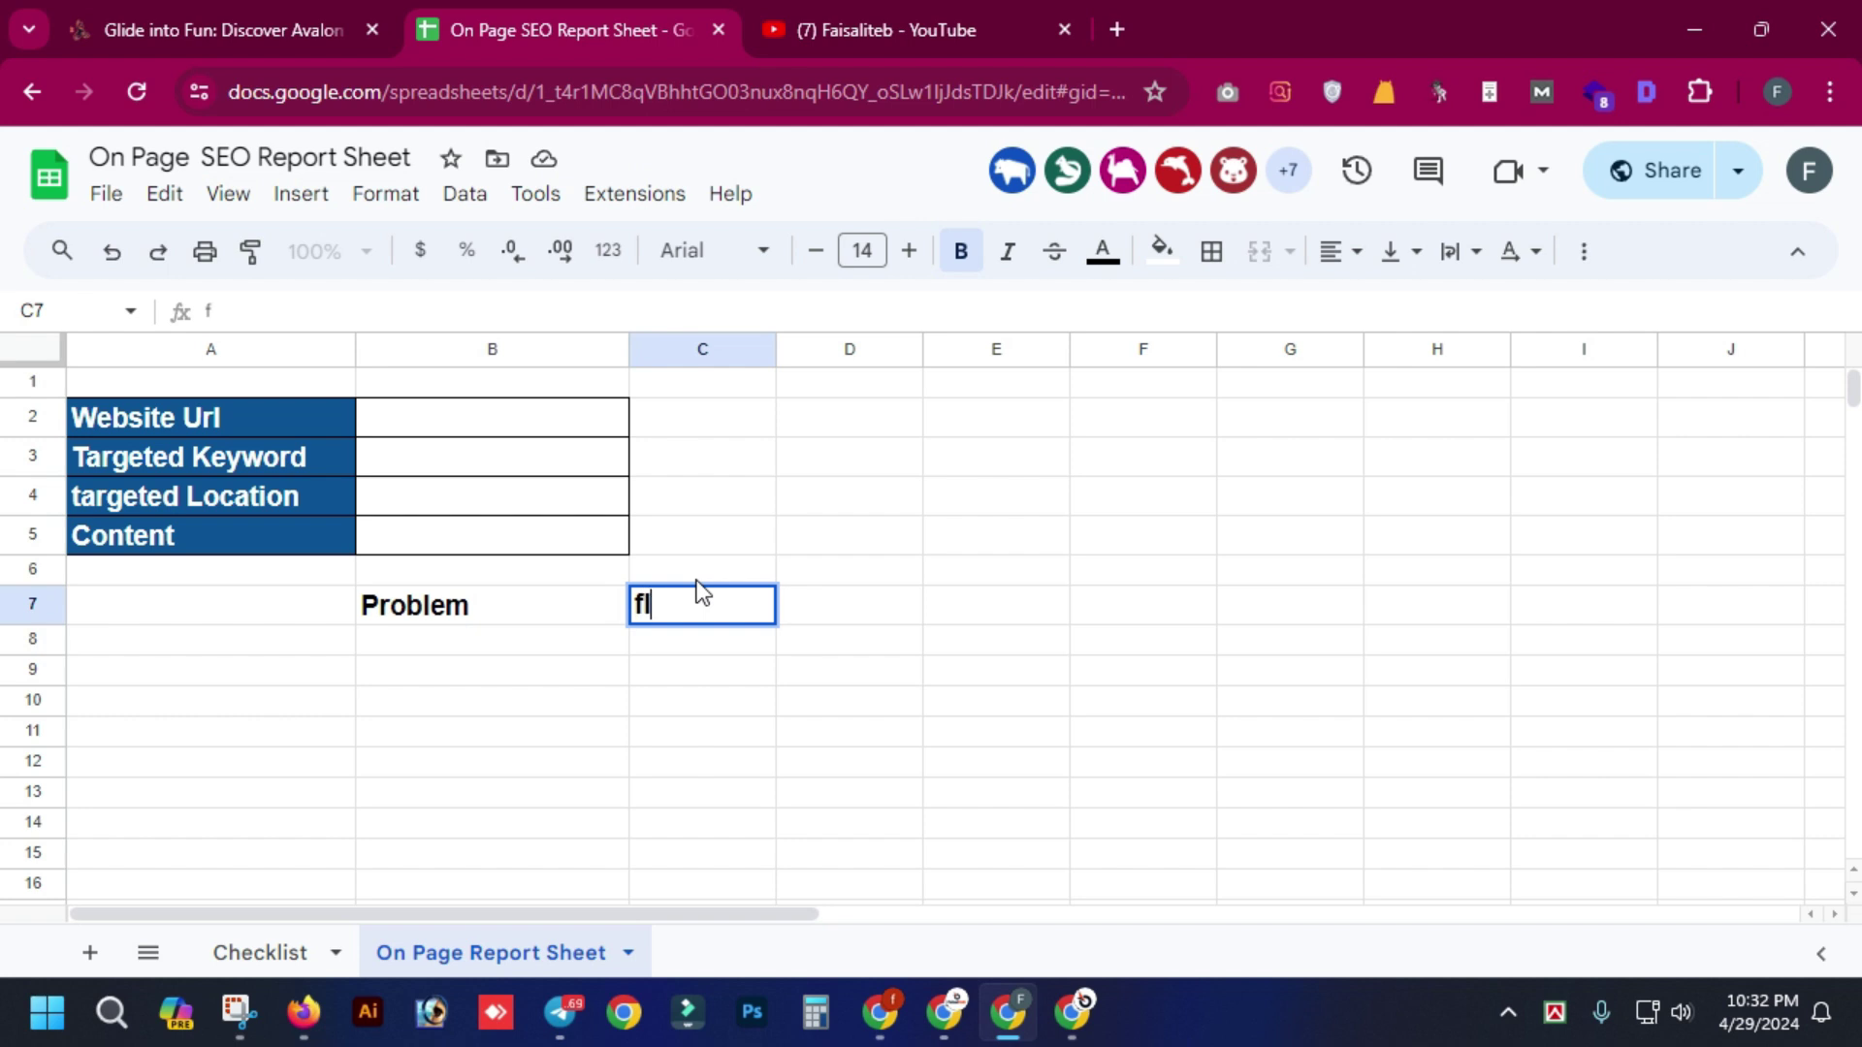
pyautogui.press('BackSpace')
pyautogui.press('BackSpace')
pyautogui.write('Fixing')
pyautogui.press('Tab')
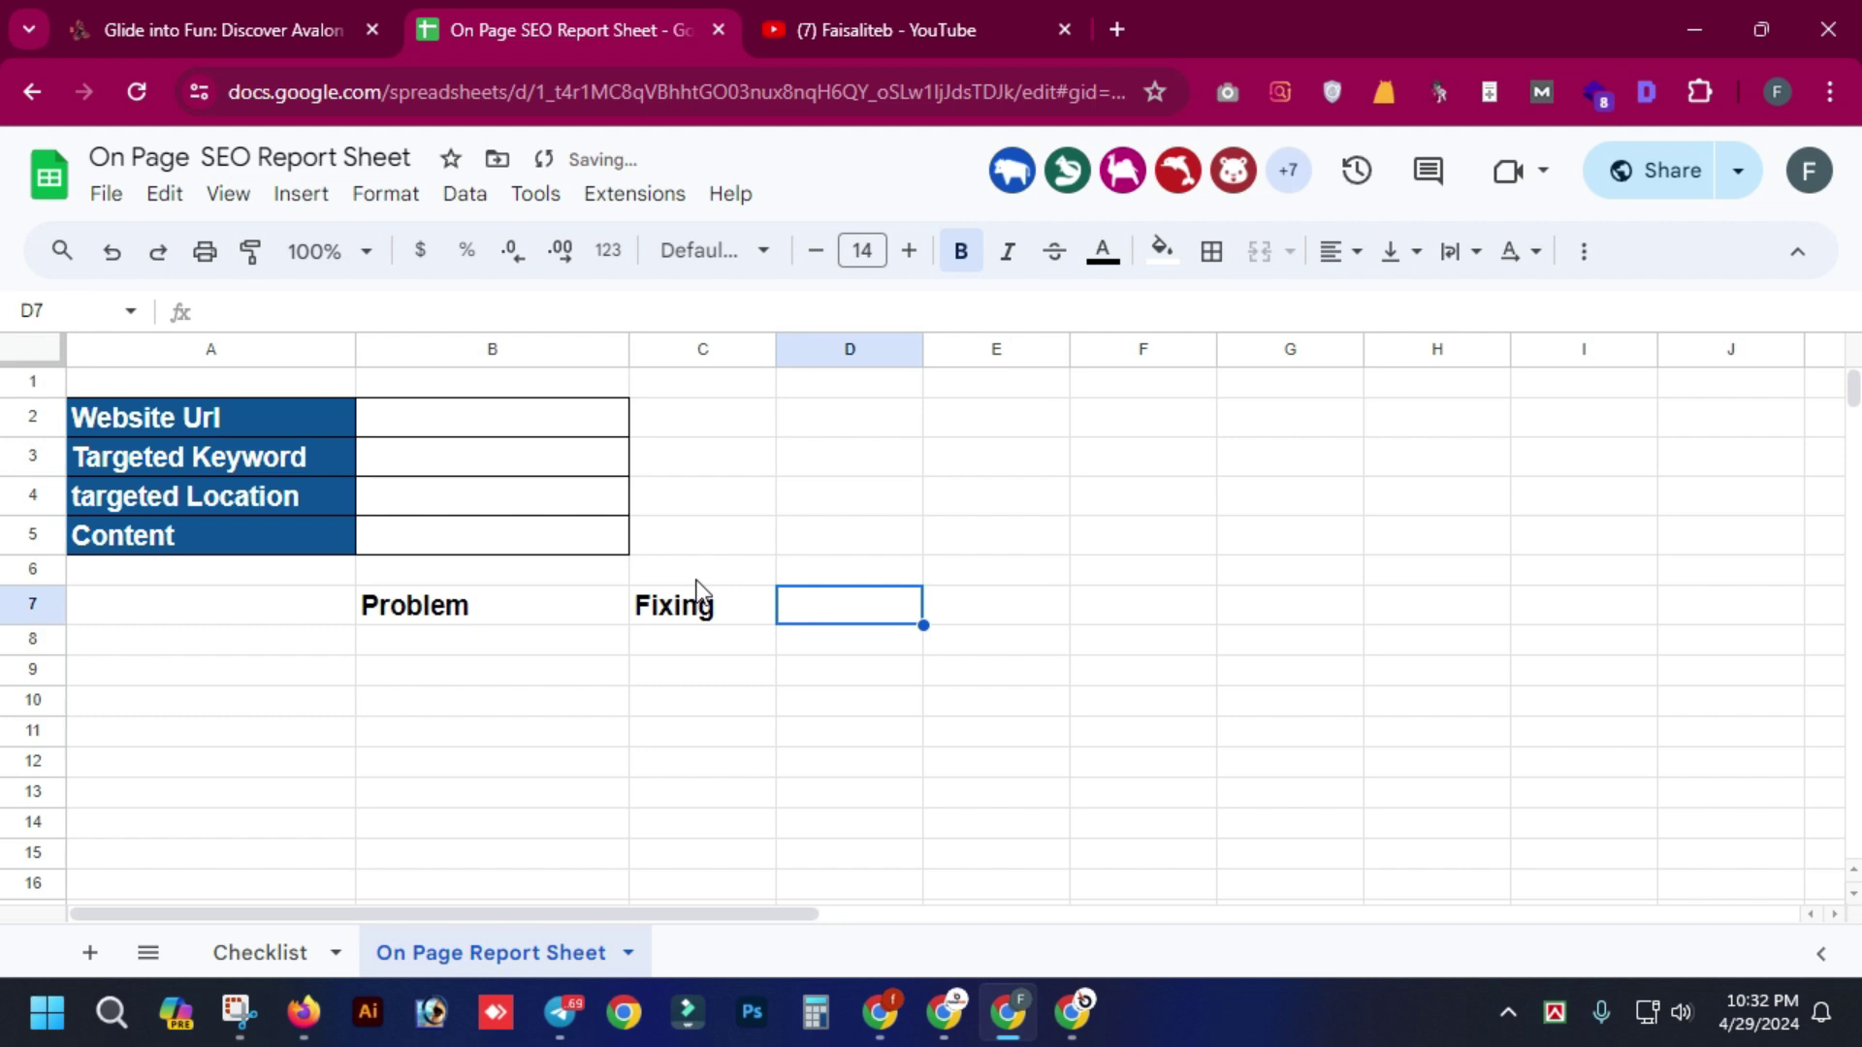
# - Enter the heading "Proven Screenshot" in cell D7 and widen column D so the whole heading fits
pyautogui.write('Proven S')
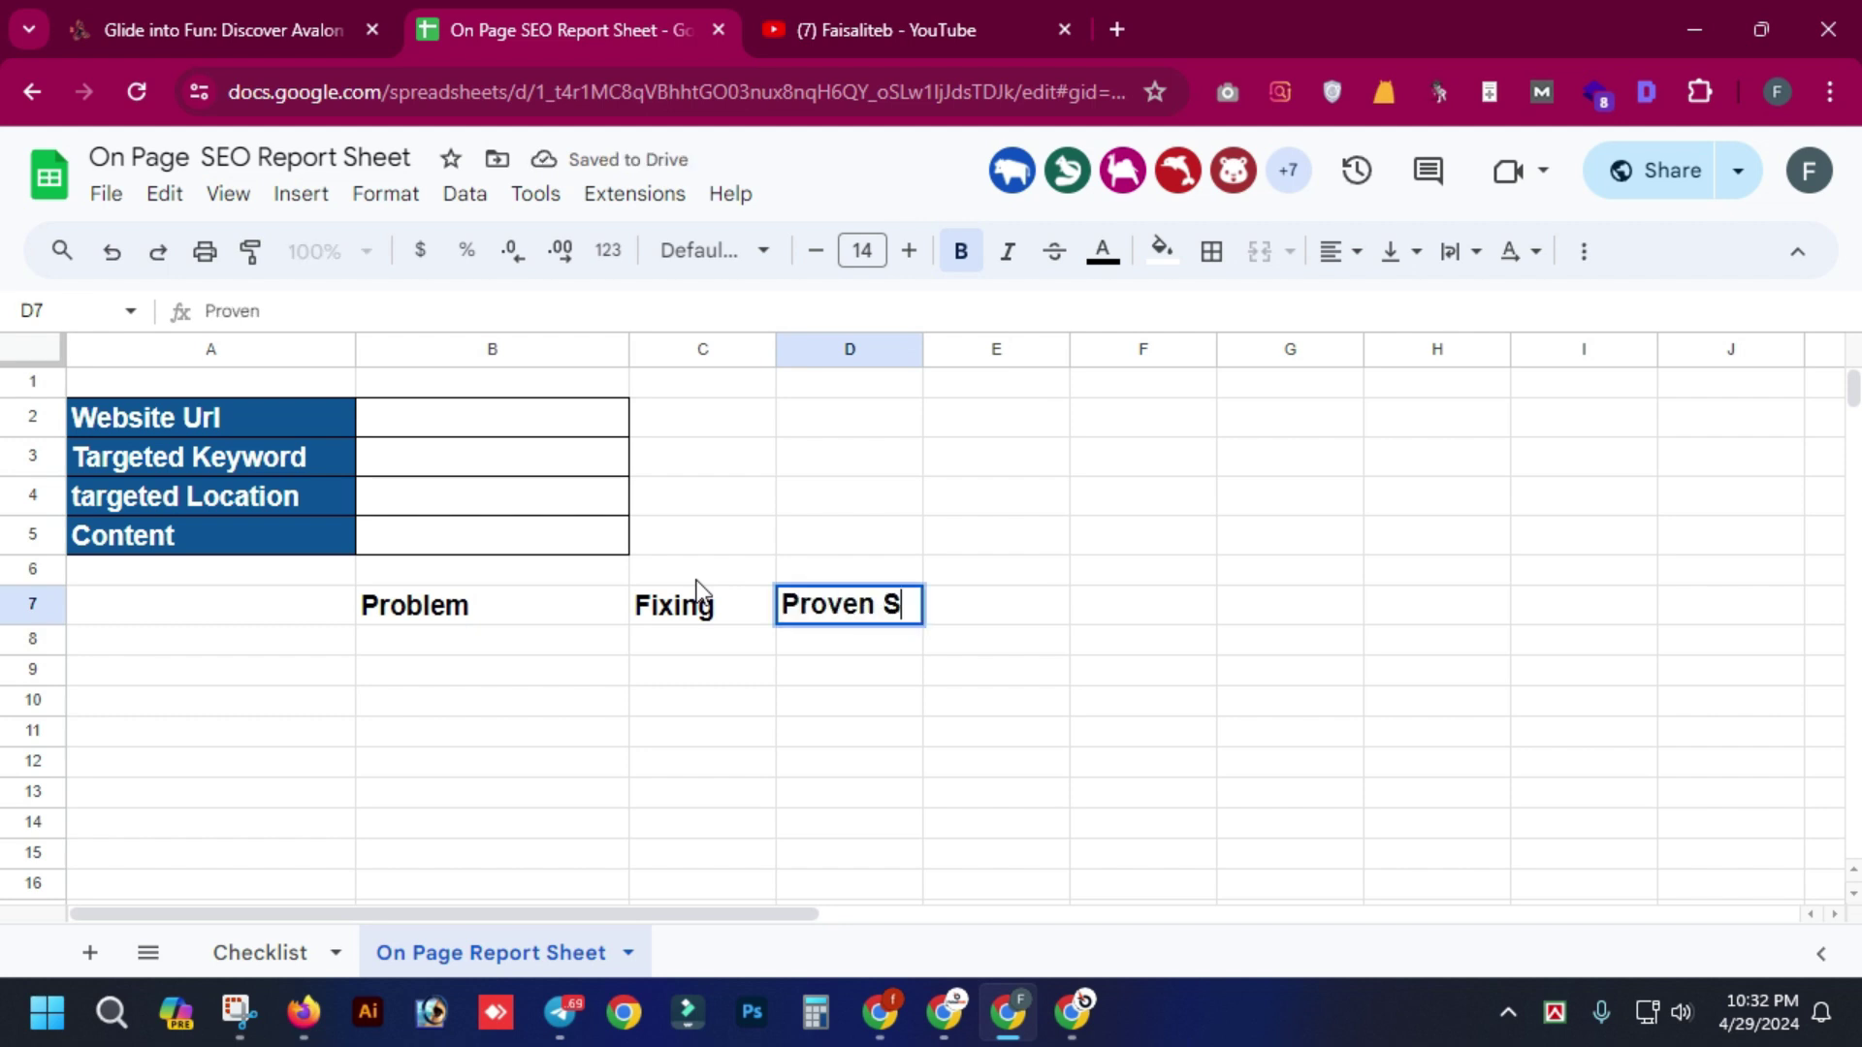
pyautogui.write('creenshot')
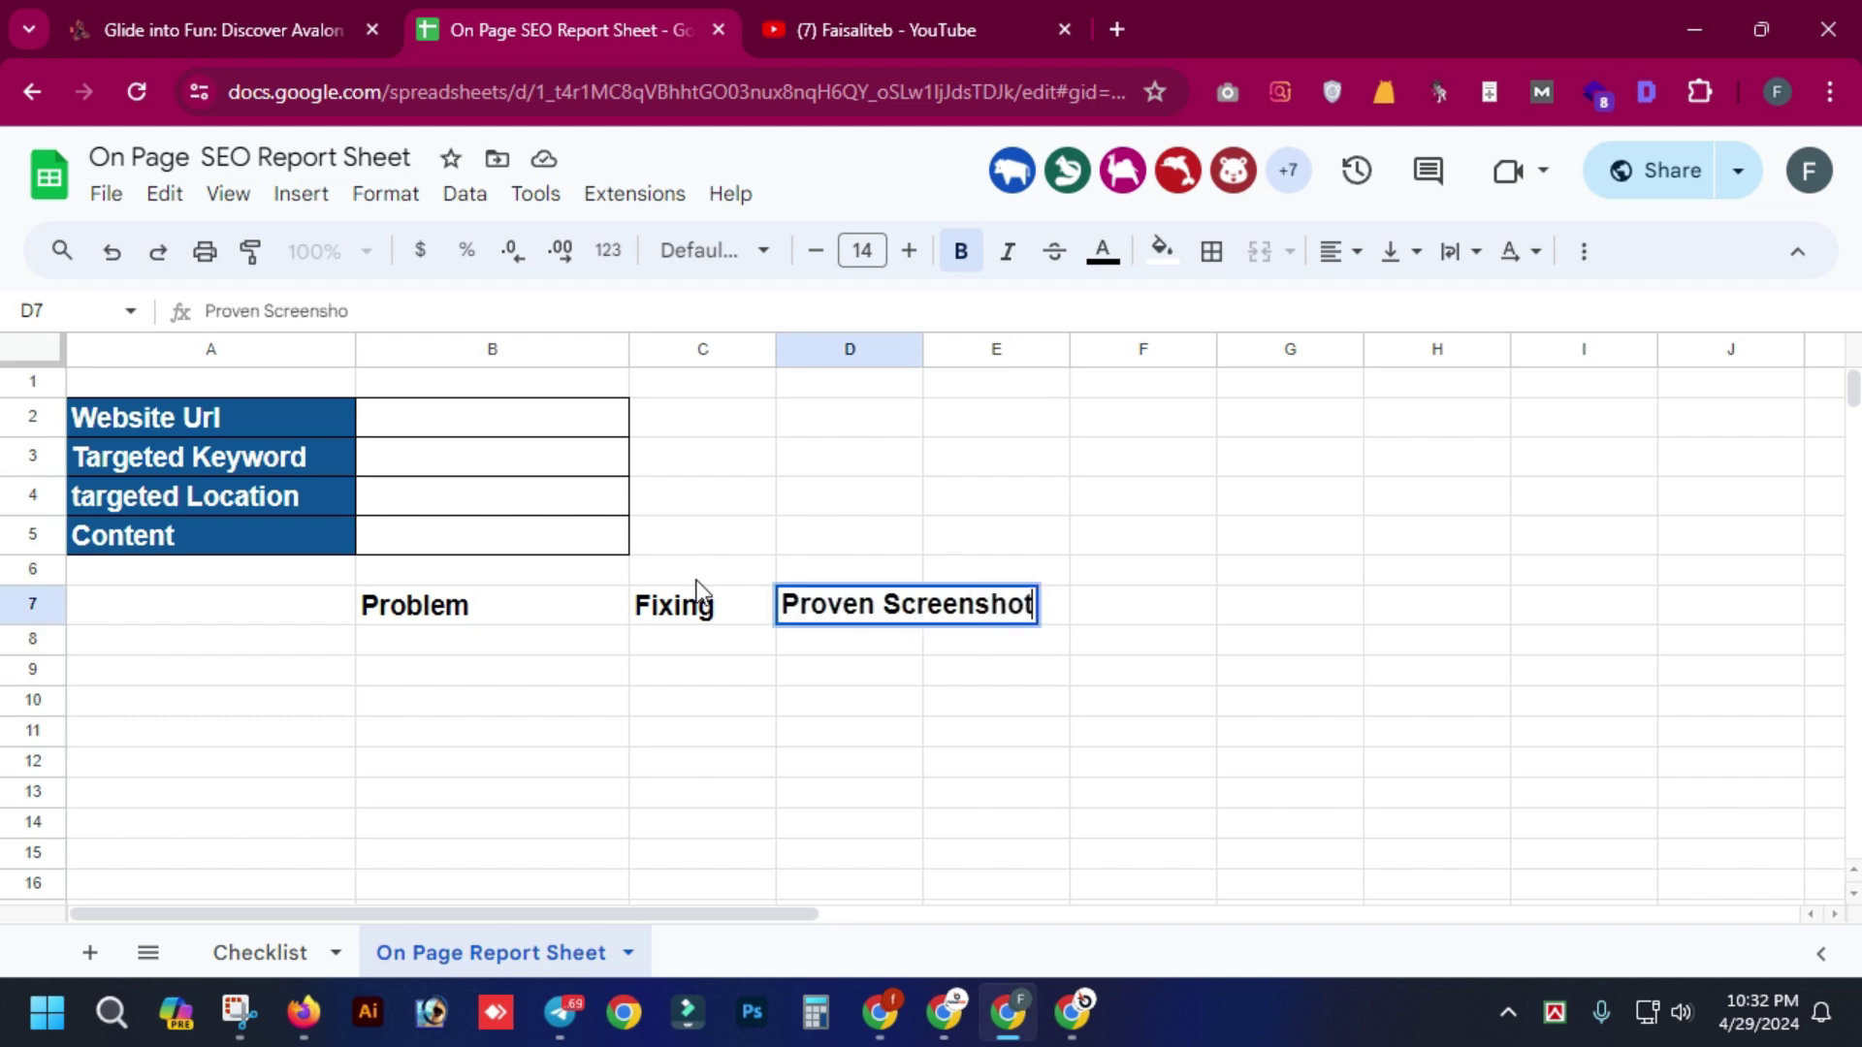
pyautogui.click(1601, 1012)
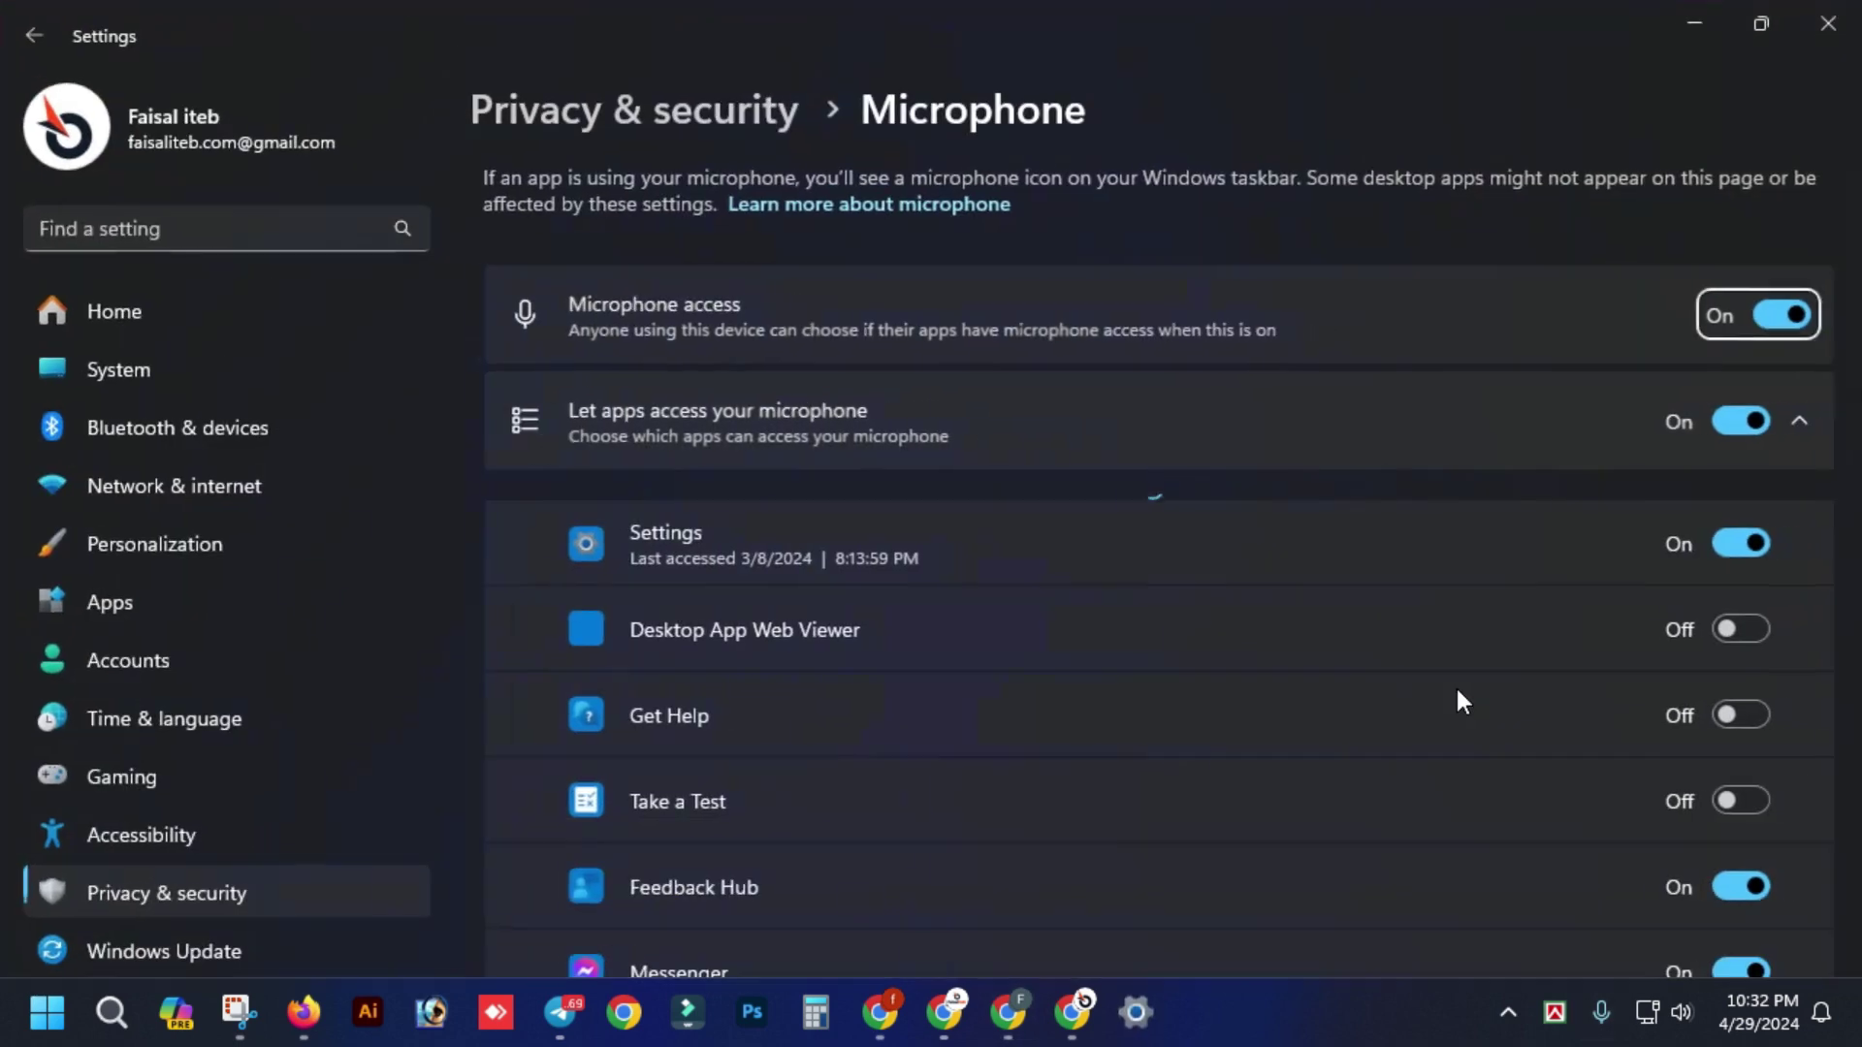
pyautogui.click(1828, 29)
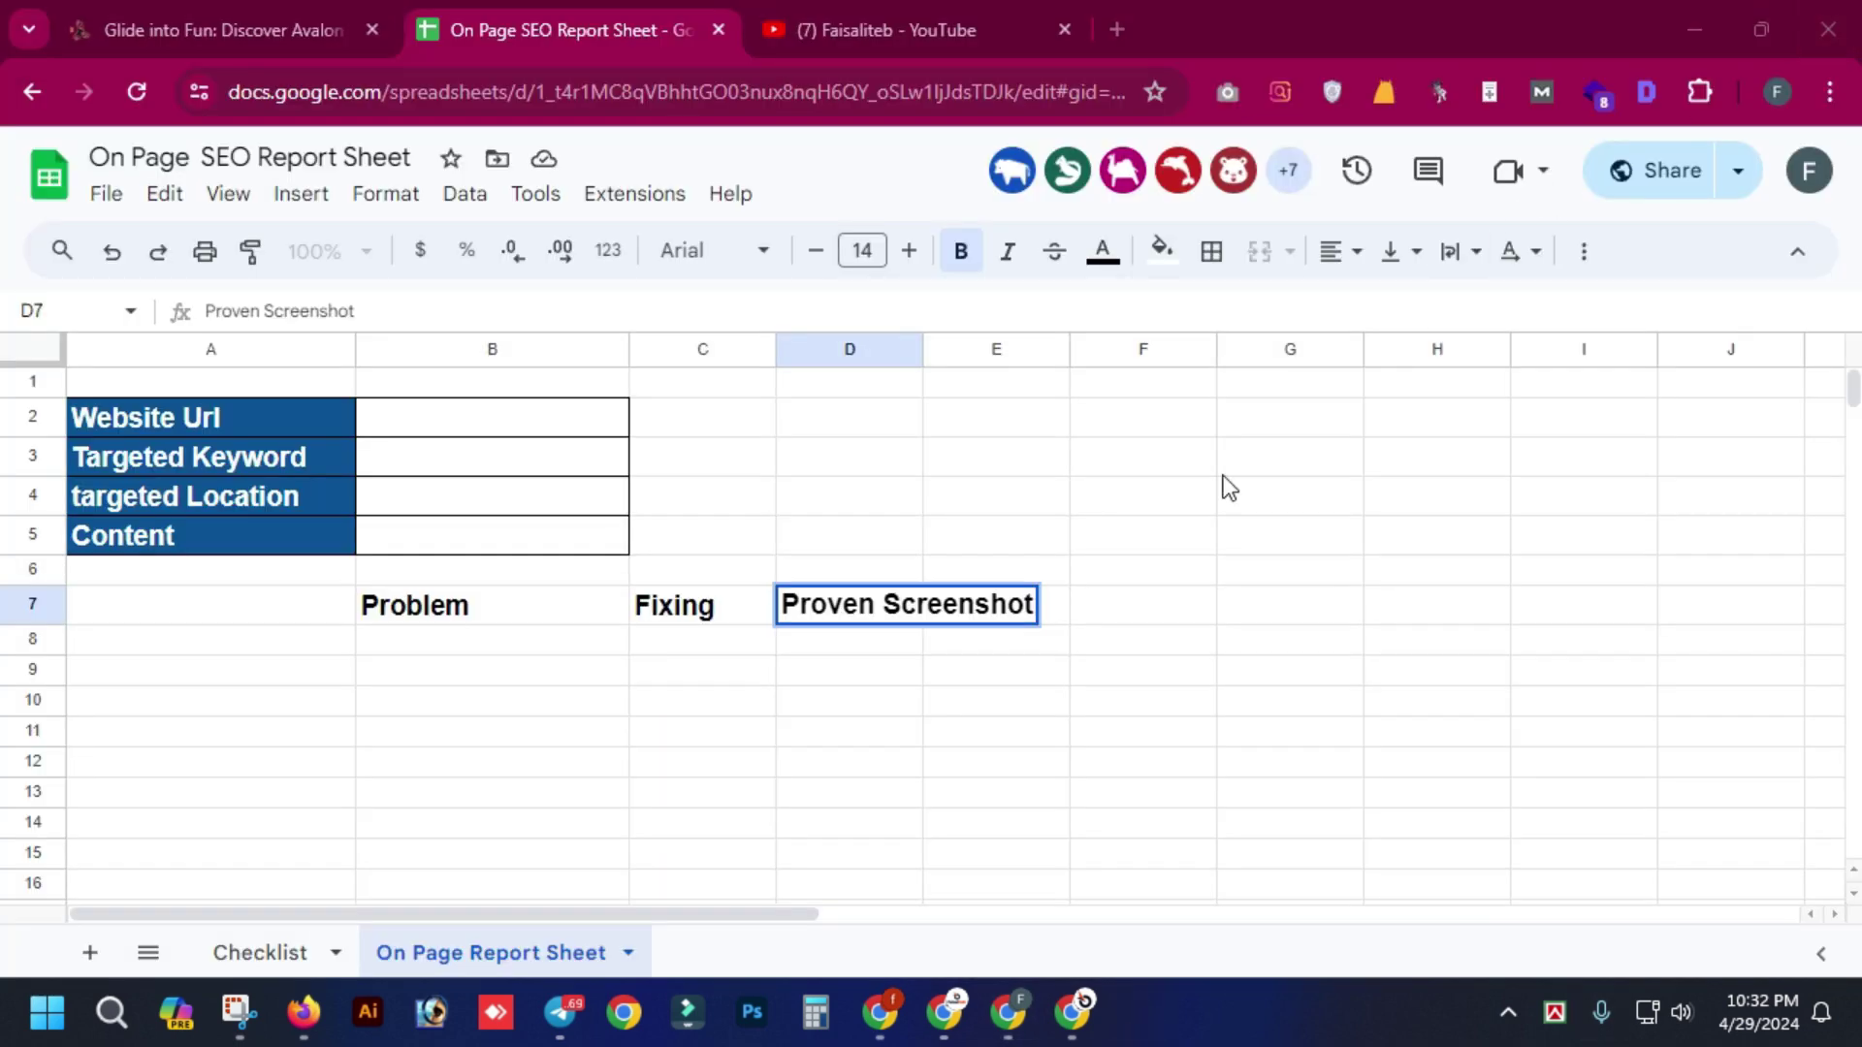
pyautogui.click(1059, 594)
pyautogui.moveTo(926, 349); pyautogui.dragTo(1108, 349)
pyautogui.click(1103, 738)
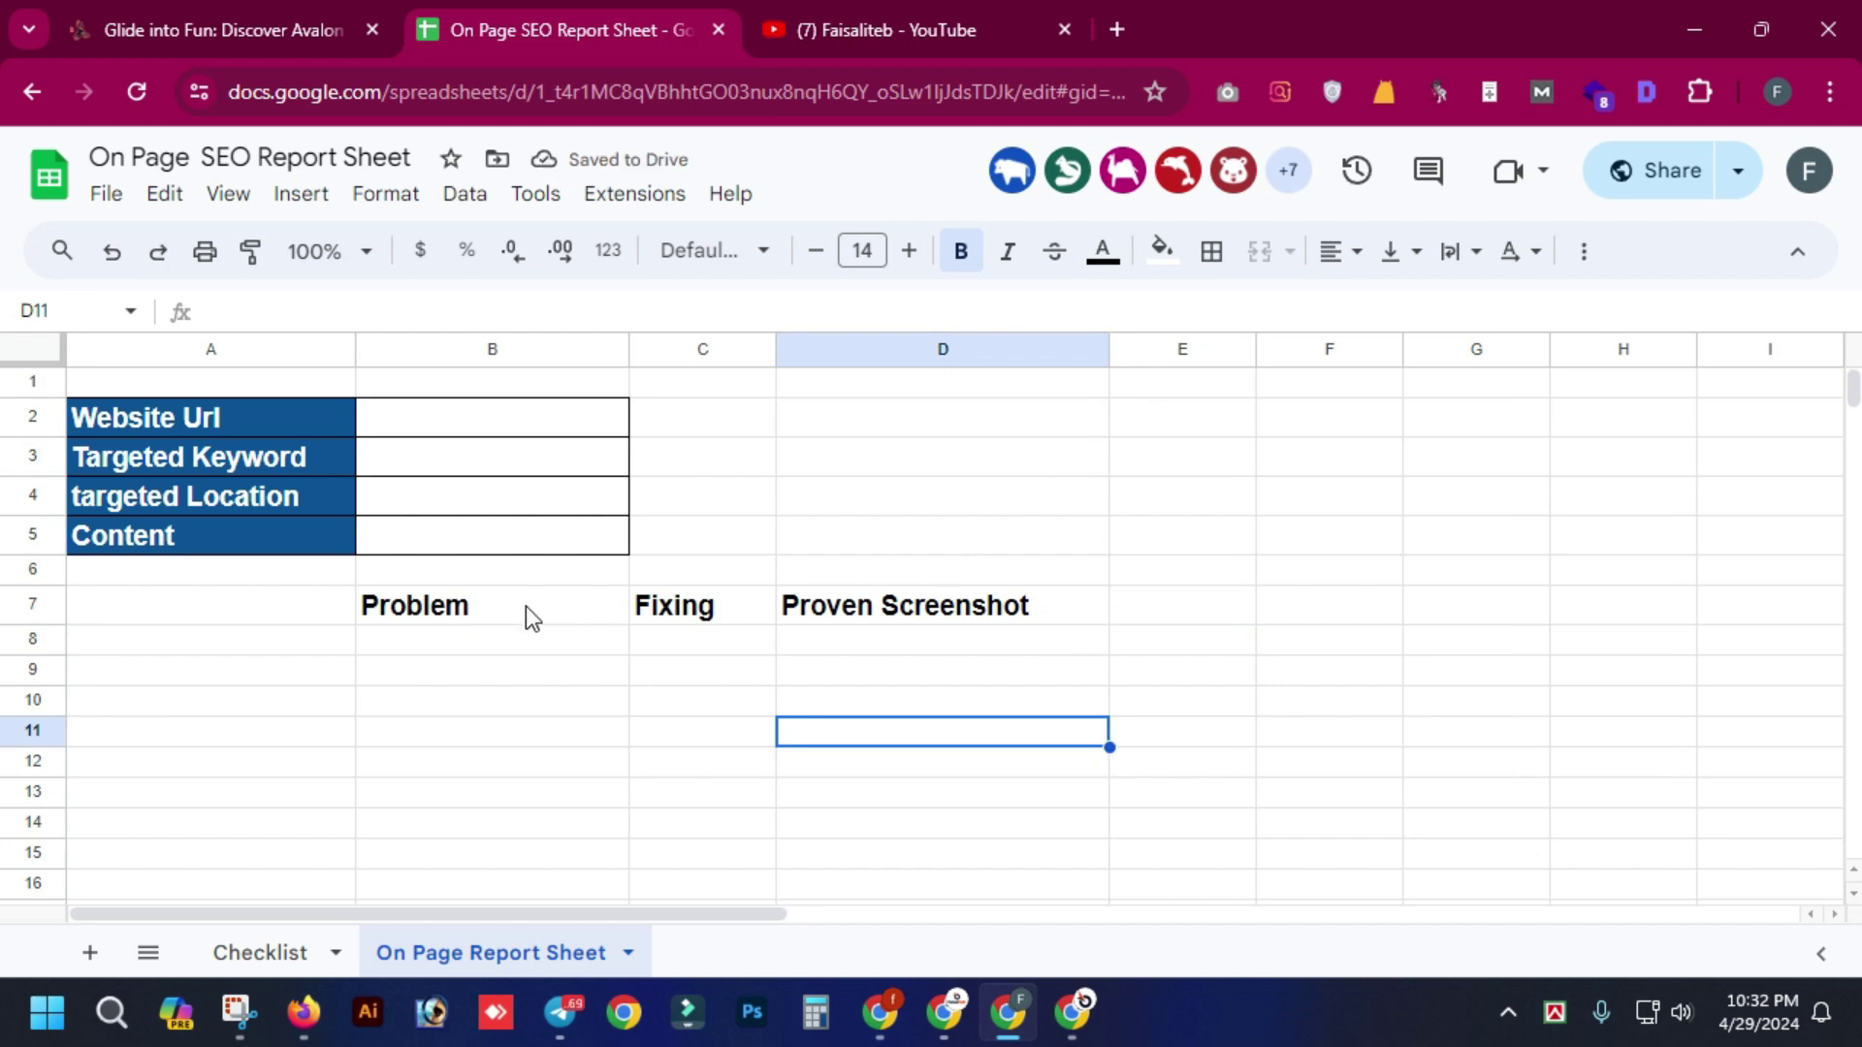
# - Fill the heading cells B7:D7 with a bright, strong blue
pyautogui.moveTo(428, 609); pyautogui.dragTo(854, 628)
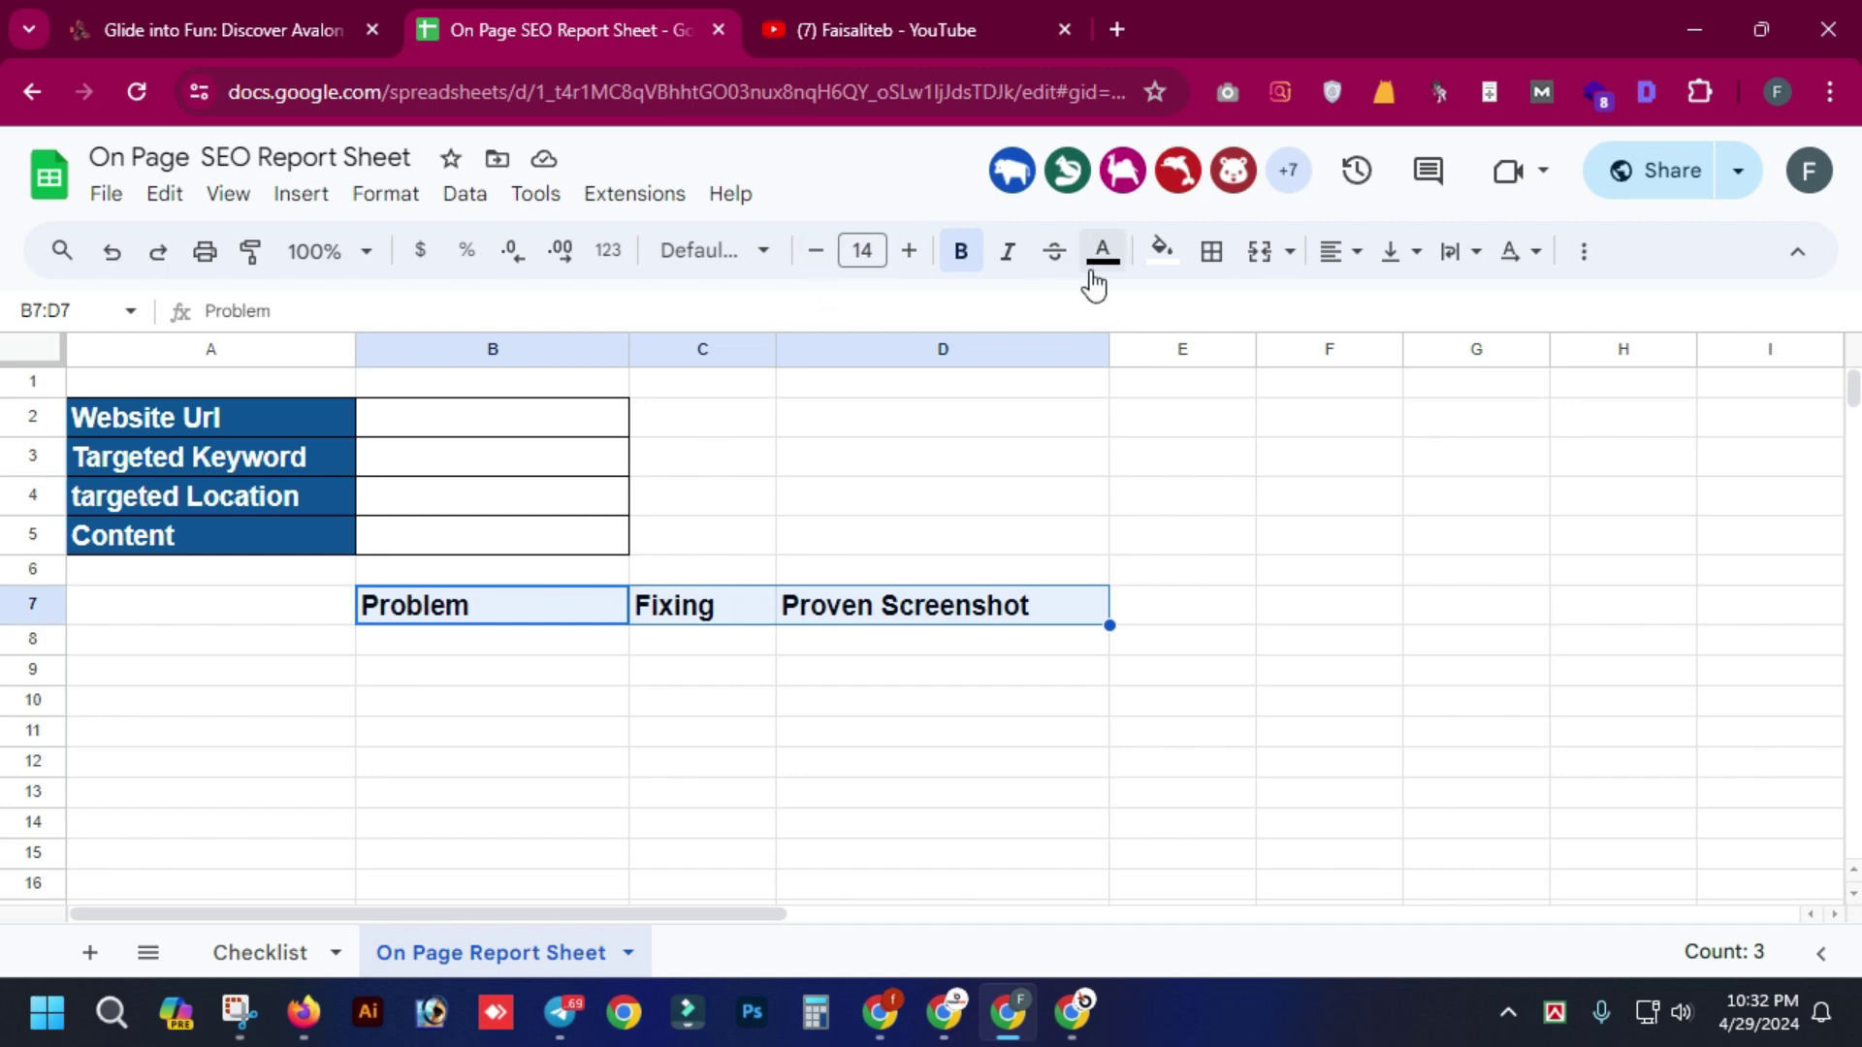
pyautogui.click(1173, 256)
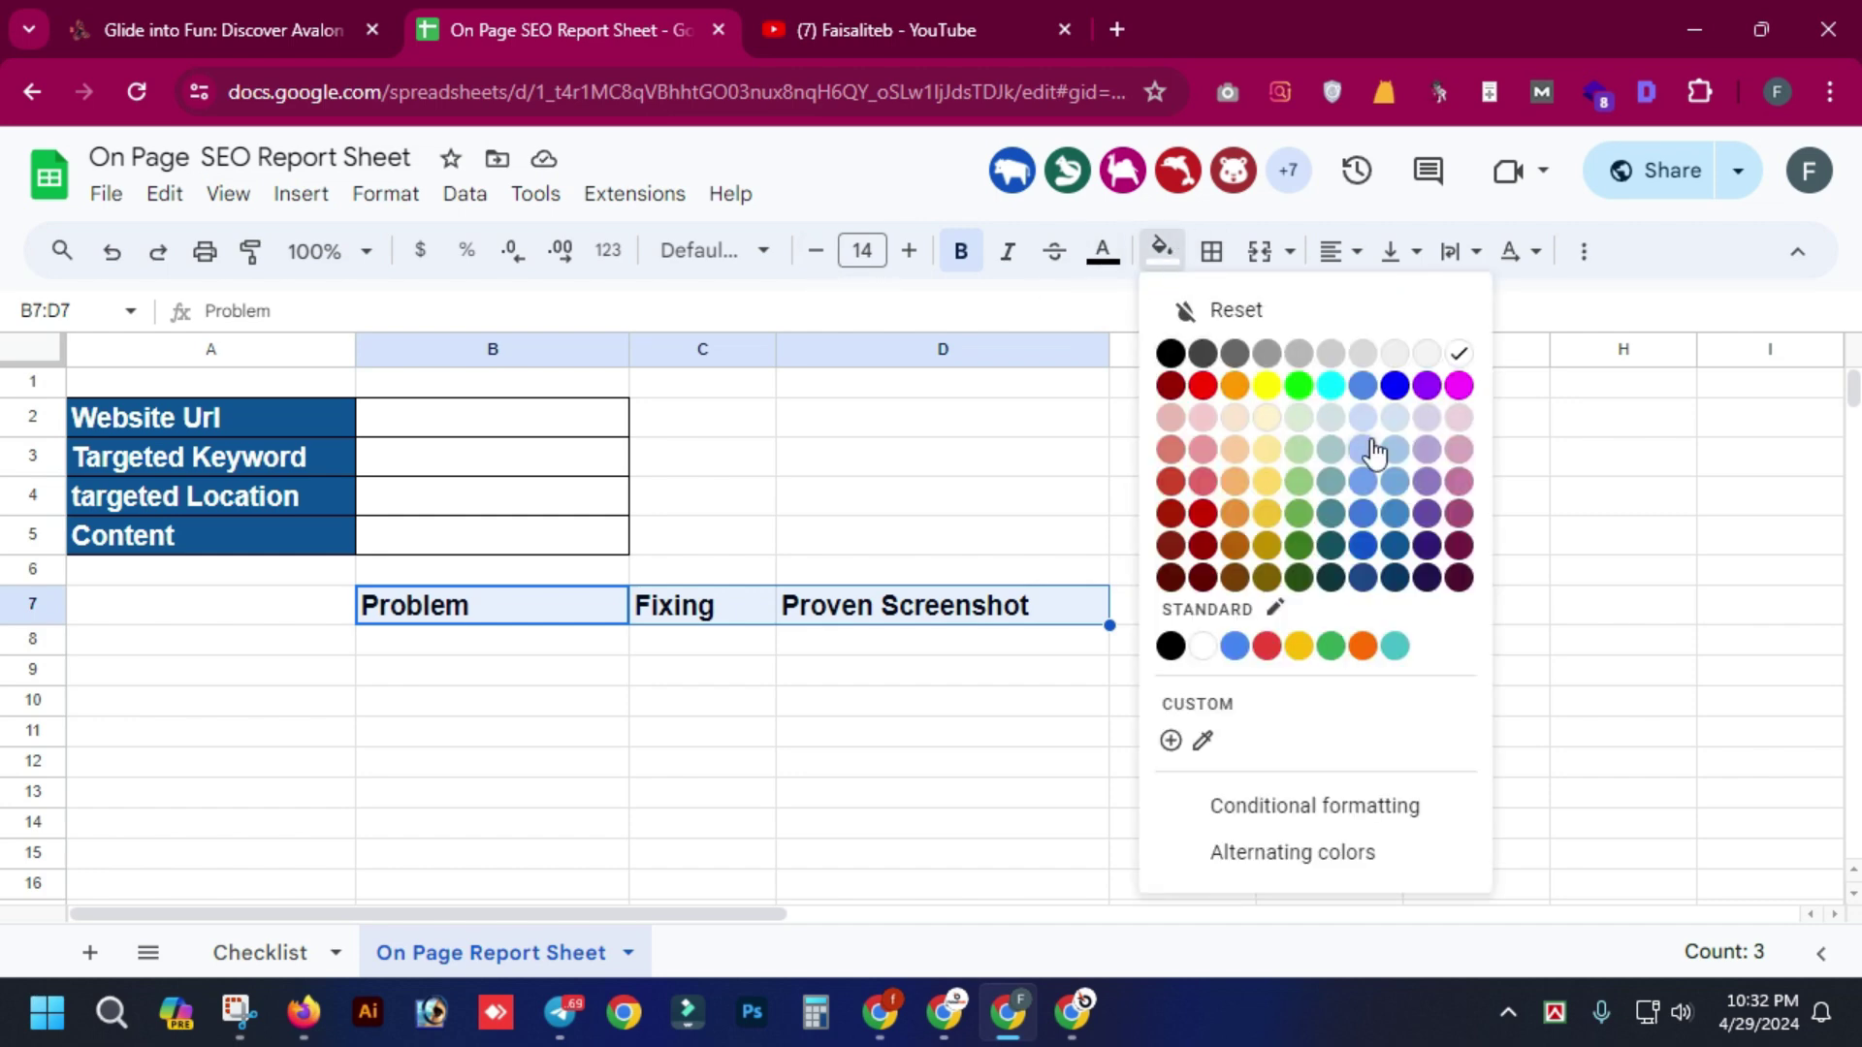
pyautogui.click(1362, 546)
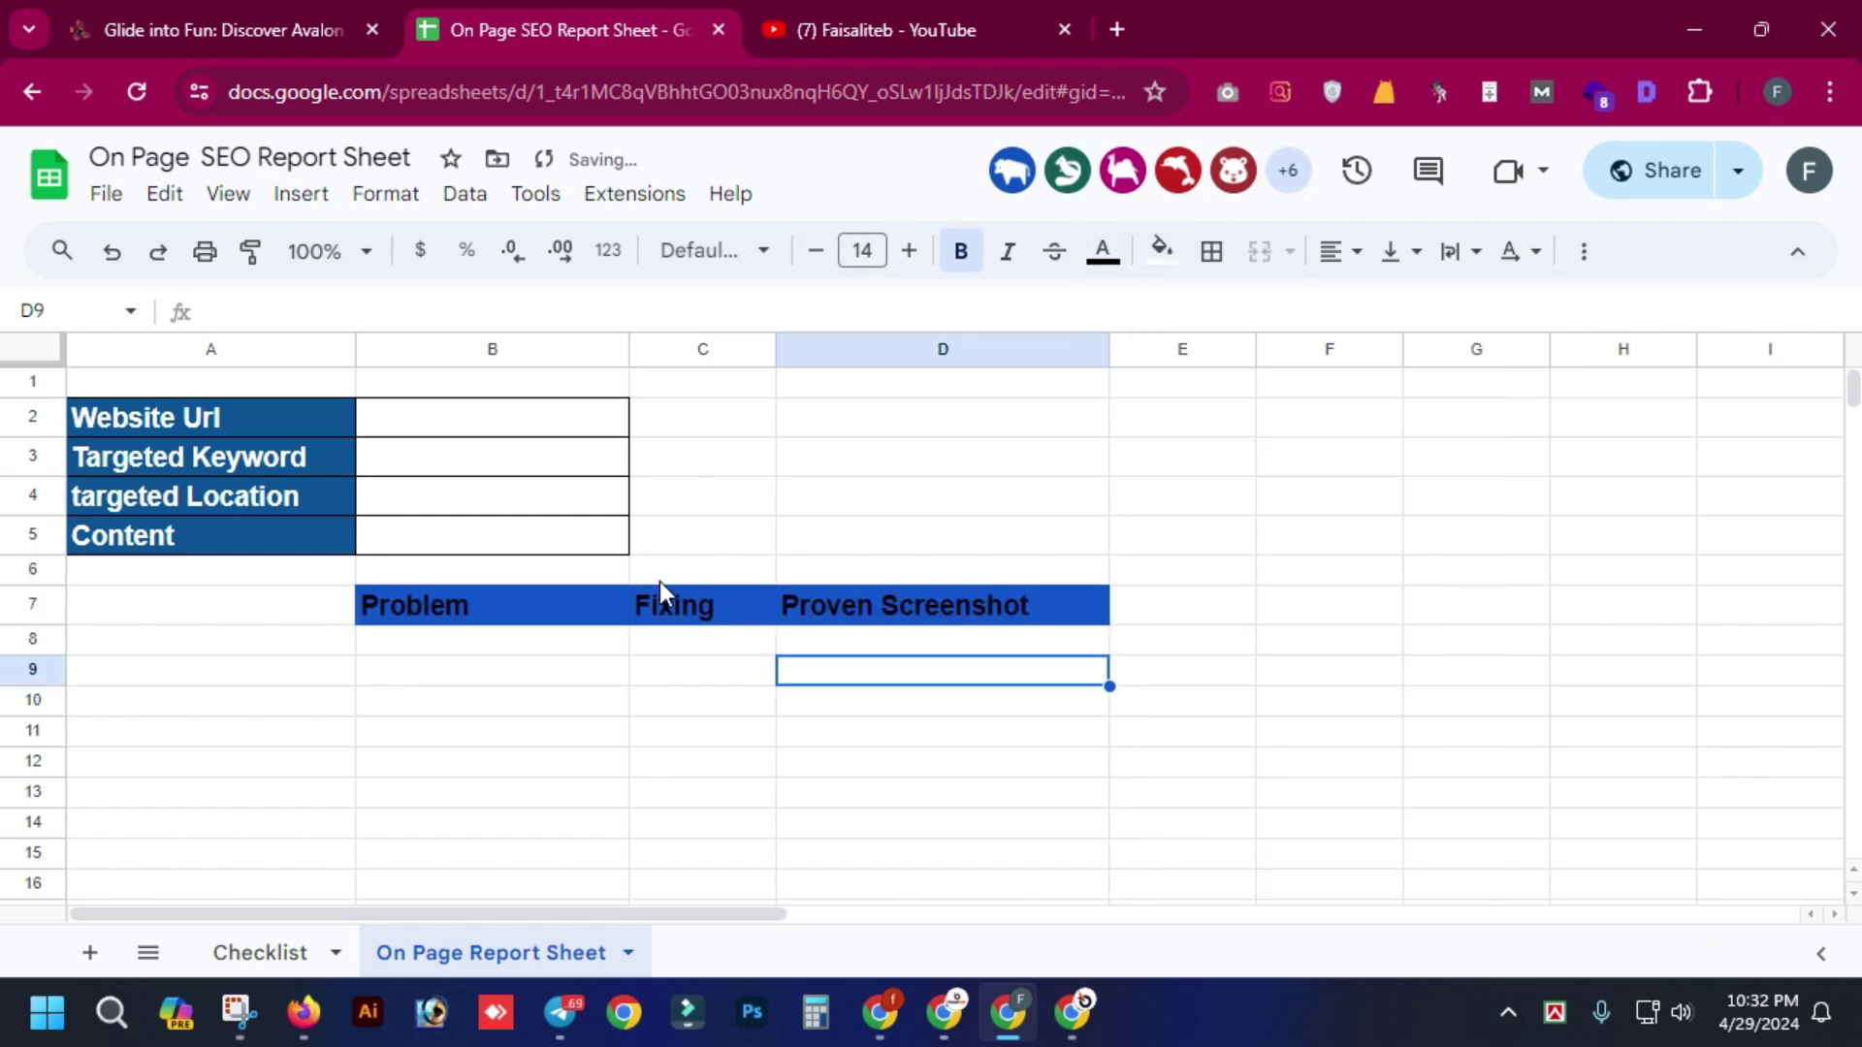
# - Change the text color of the Problem, Fixing and Proven Screenshot headings to white
pyautogui.click(566, 601)
pyautogui.moveTo(567, 601); pyautogui.dragTo(1038, 580)
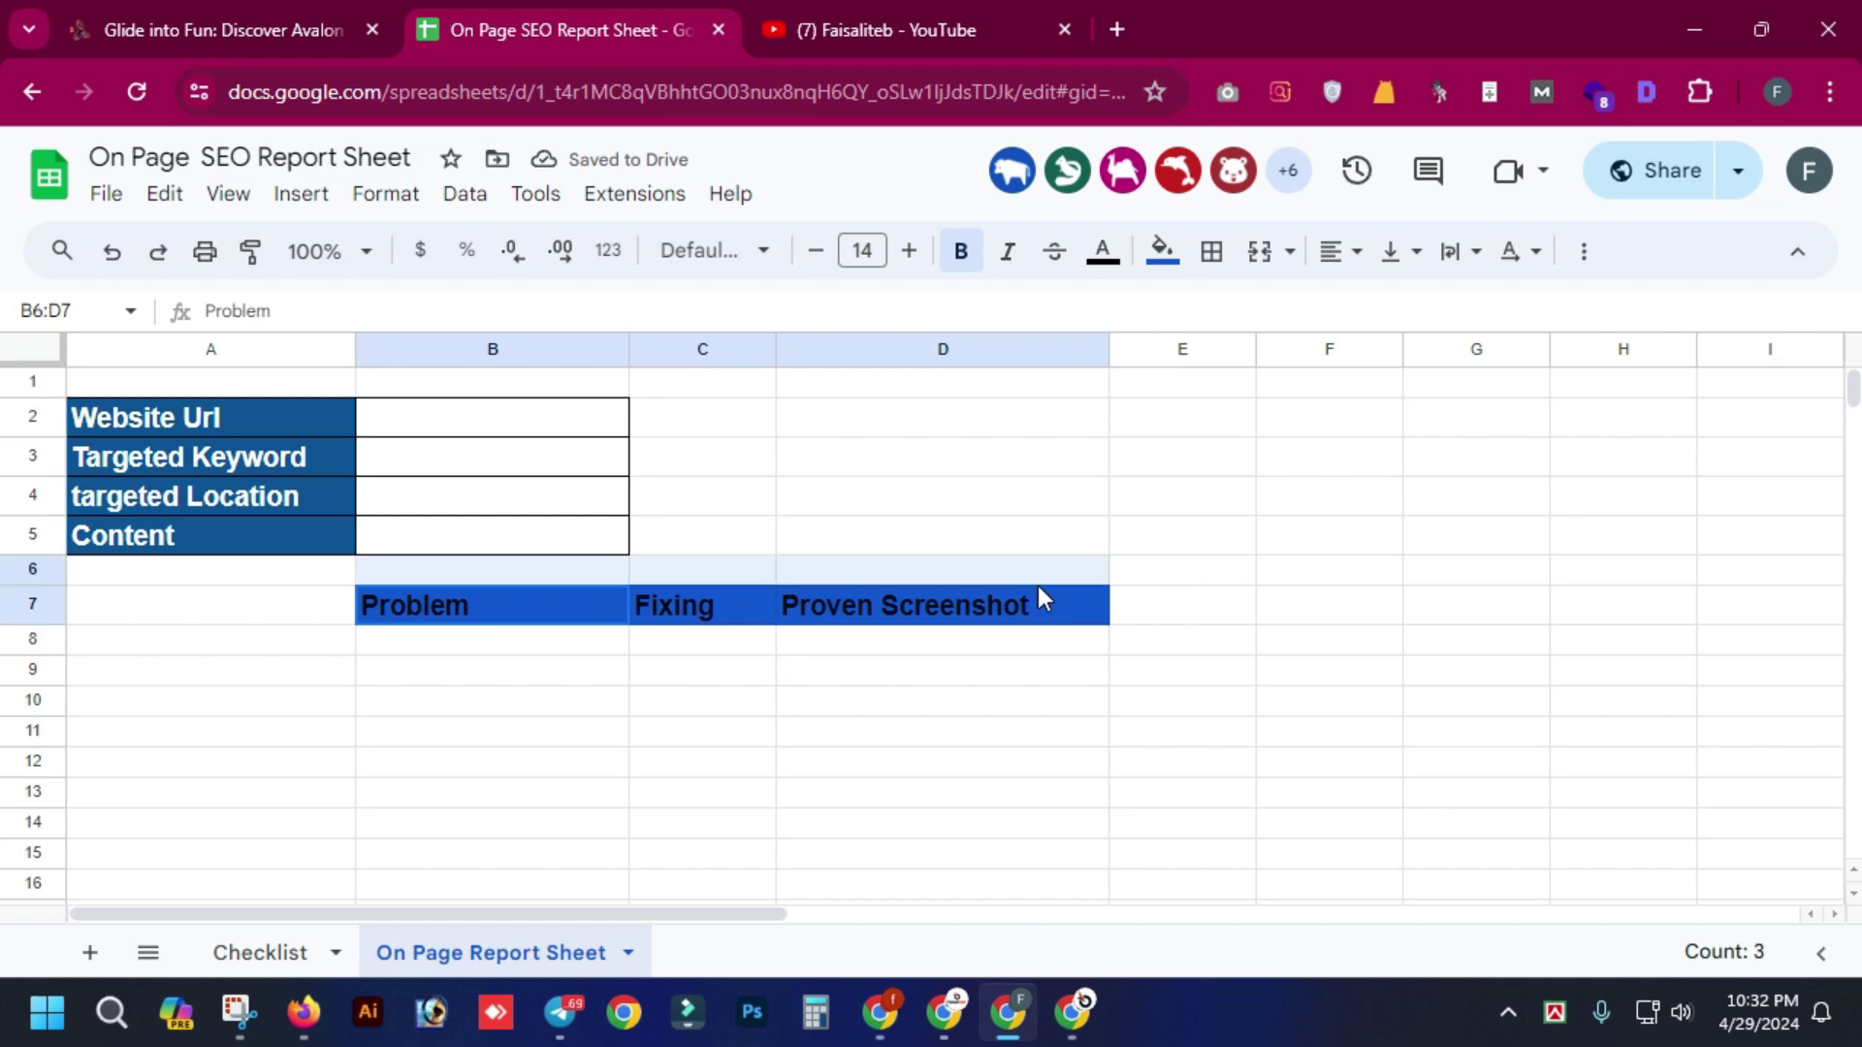
pyautogui.click(1103, 251)
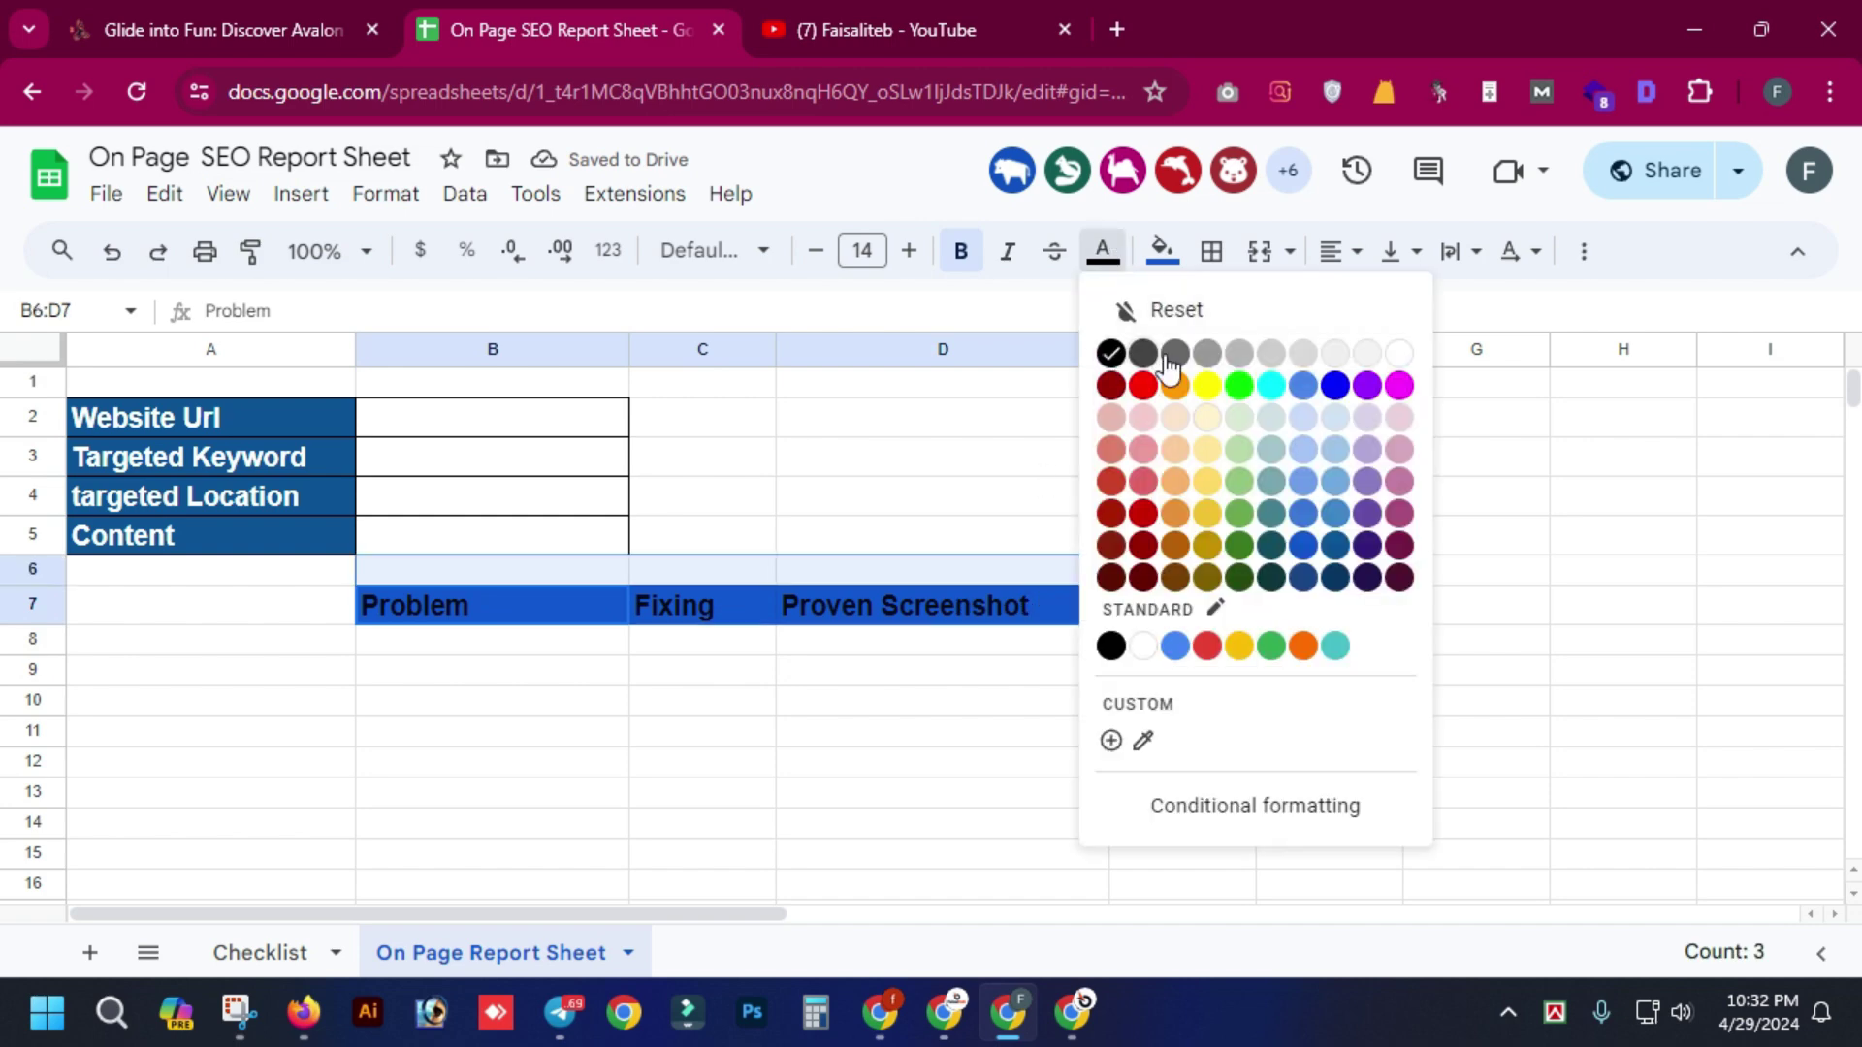
pyautogui.click(1394, 357)
pyautogui.click(1160, 738)
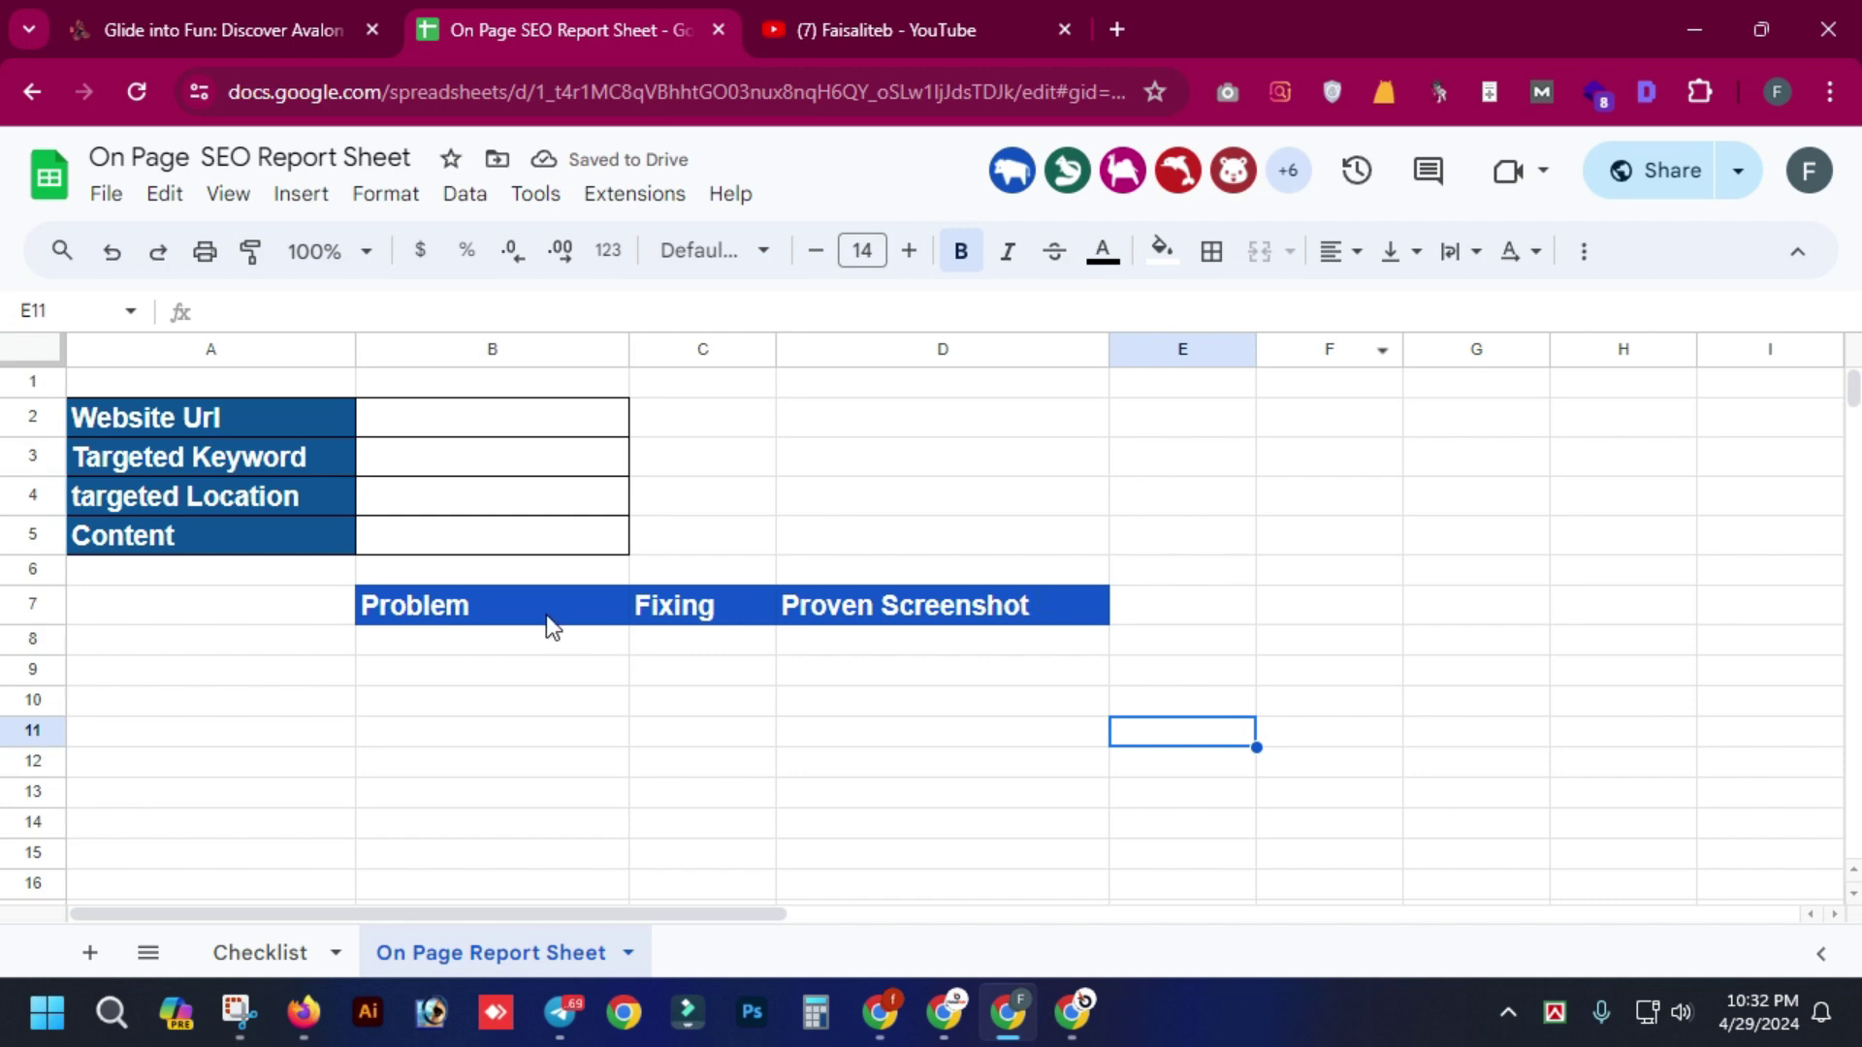
# - Set the fill color of the headings in B7:D7 to the same dark blue as the site detail labels
pyautogui.moveTo(545, 615); pyautogui.dragTo(1066, 613)
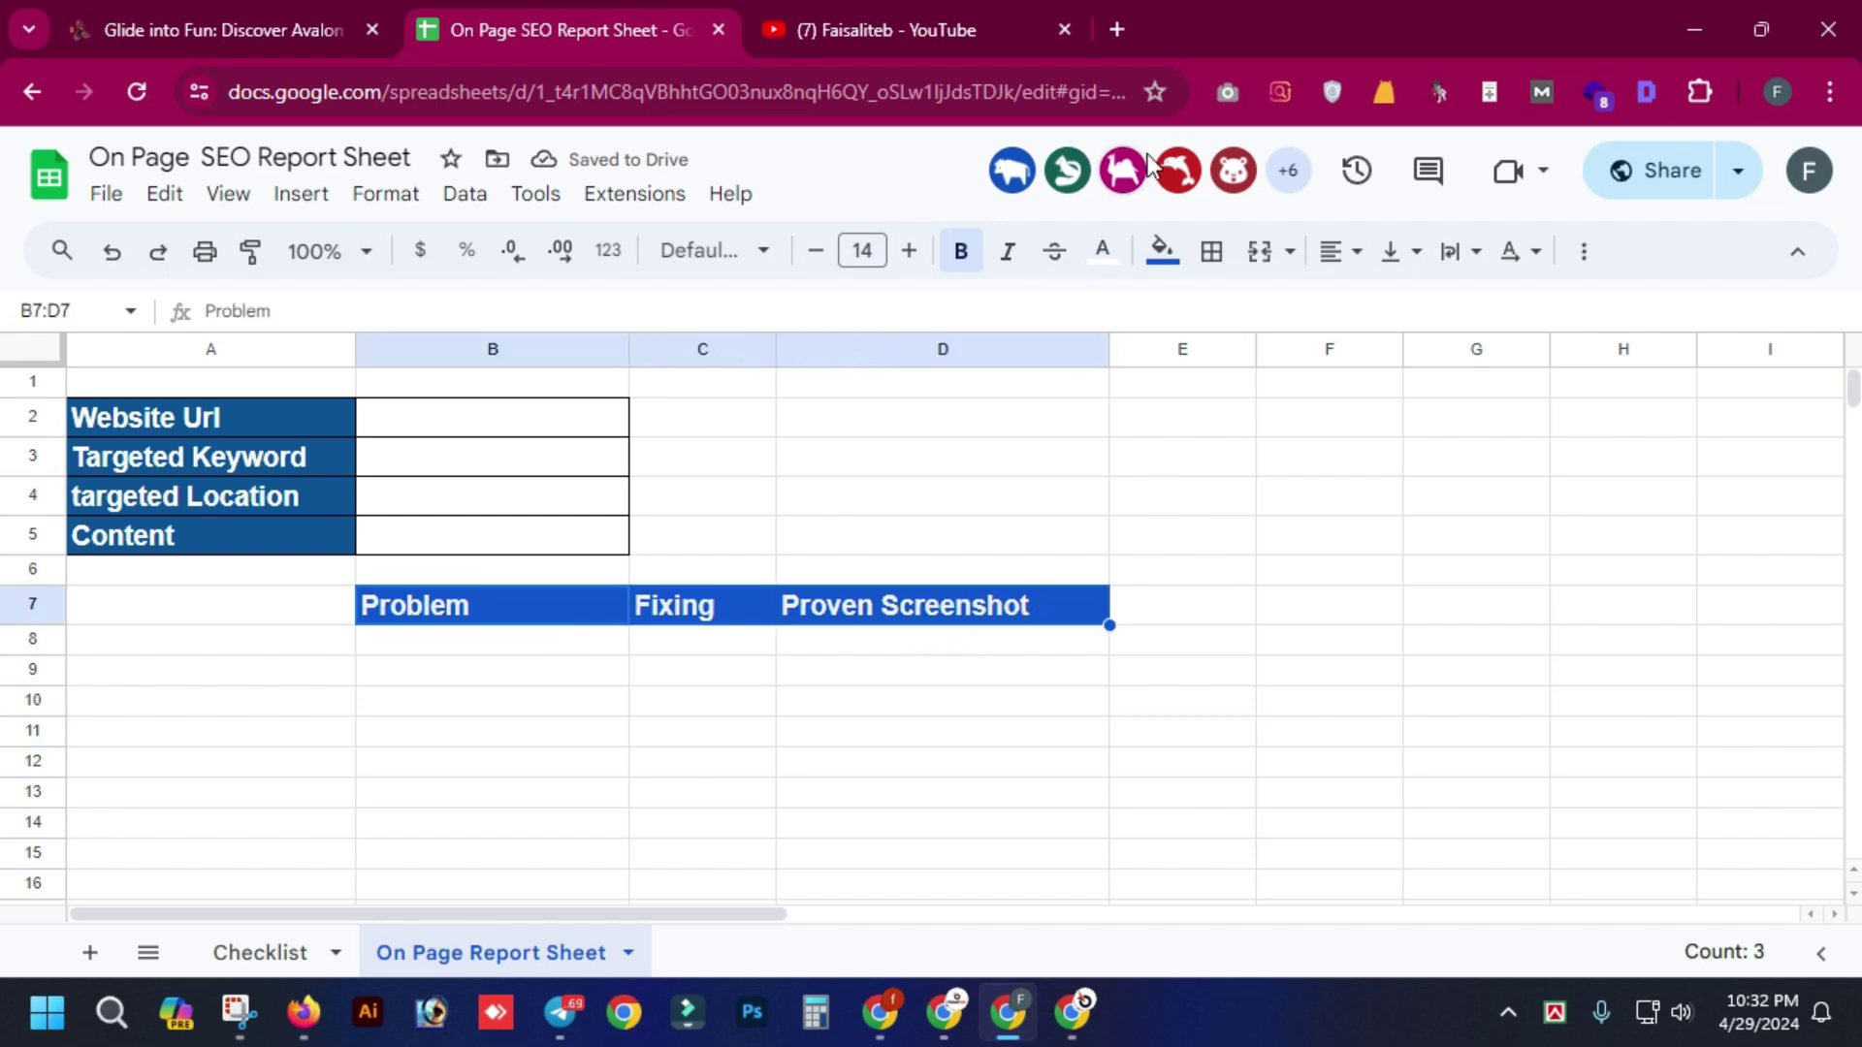
pyautogui.click(1161, 250)
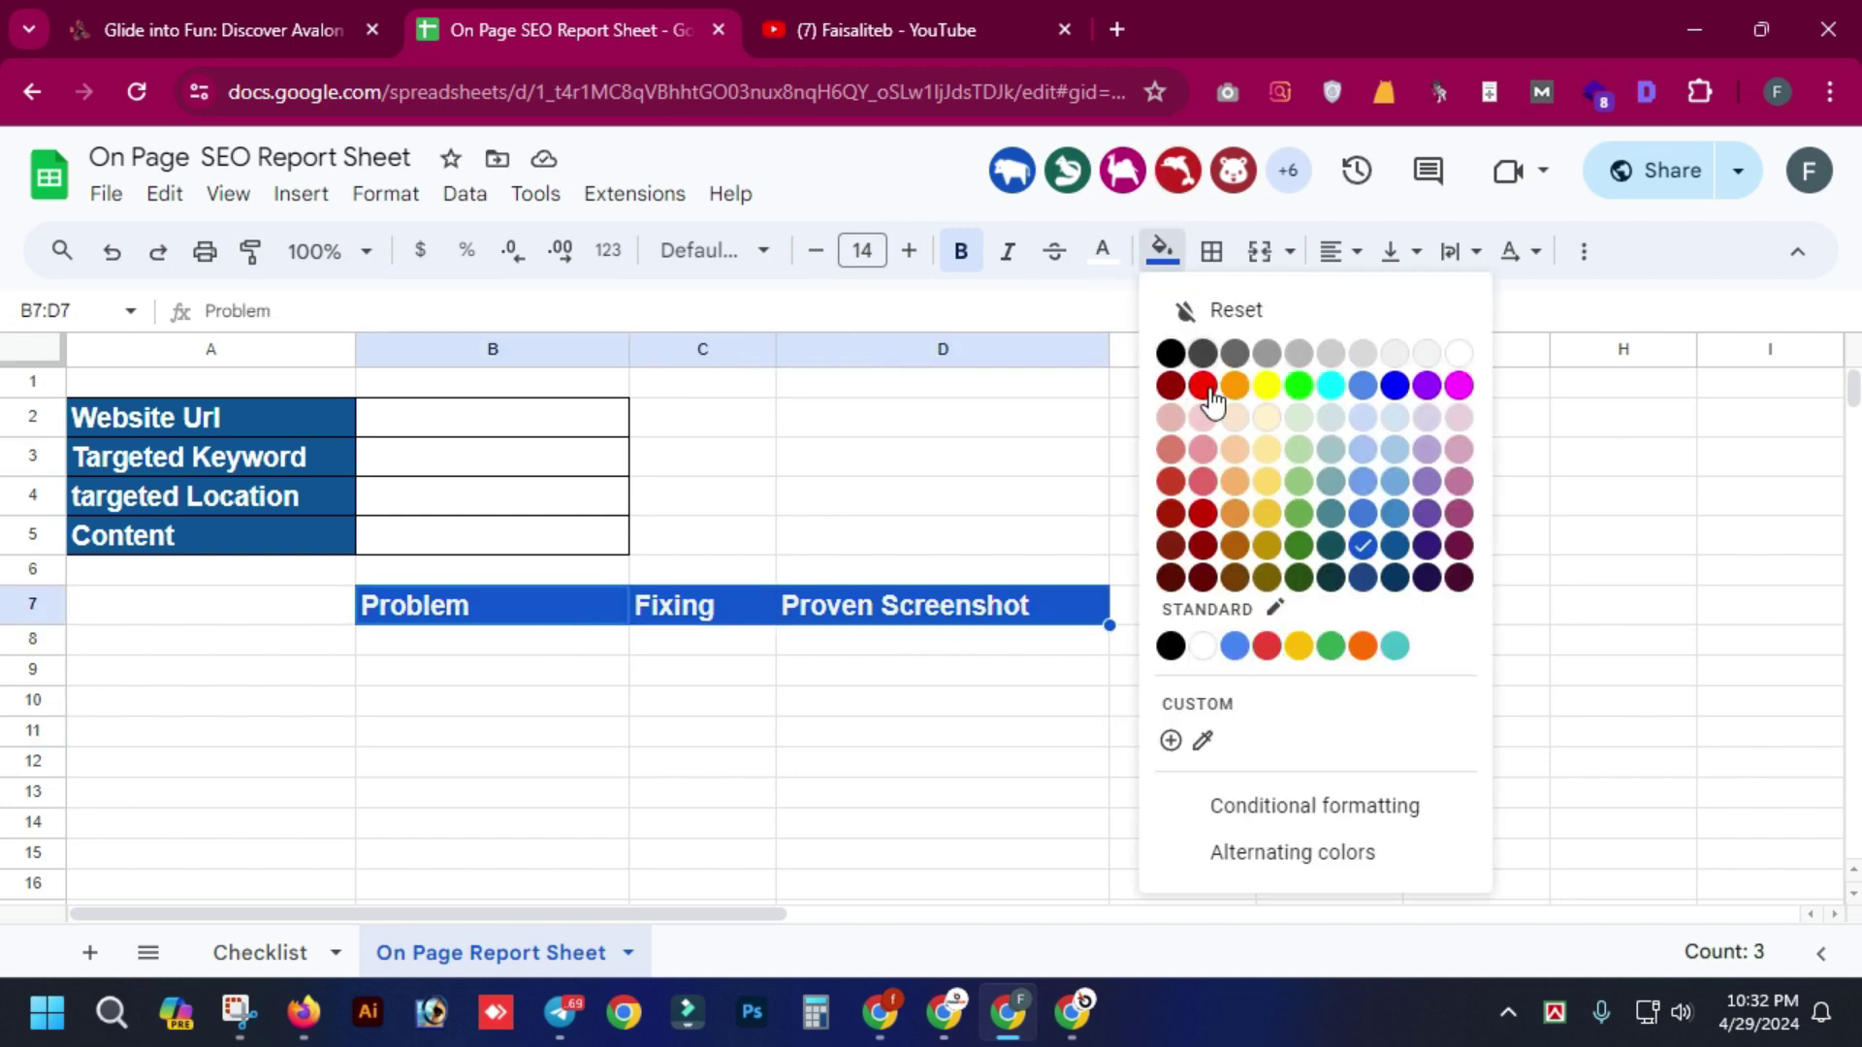
pyautogui.click(1392, 543)
pyautogui.click(1235, 620)
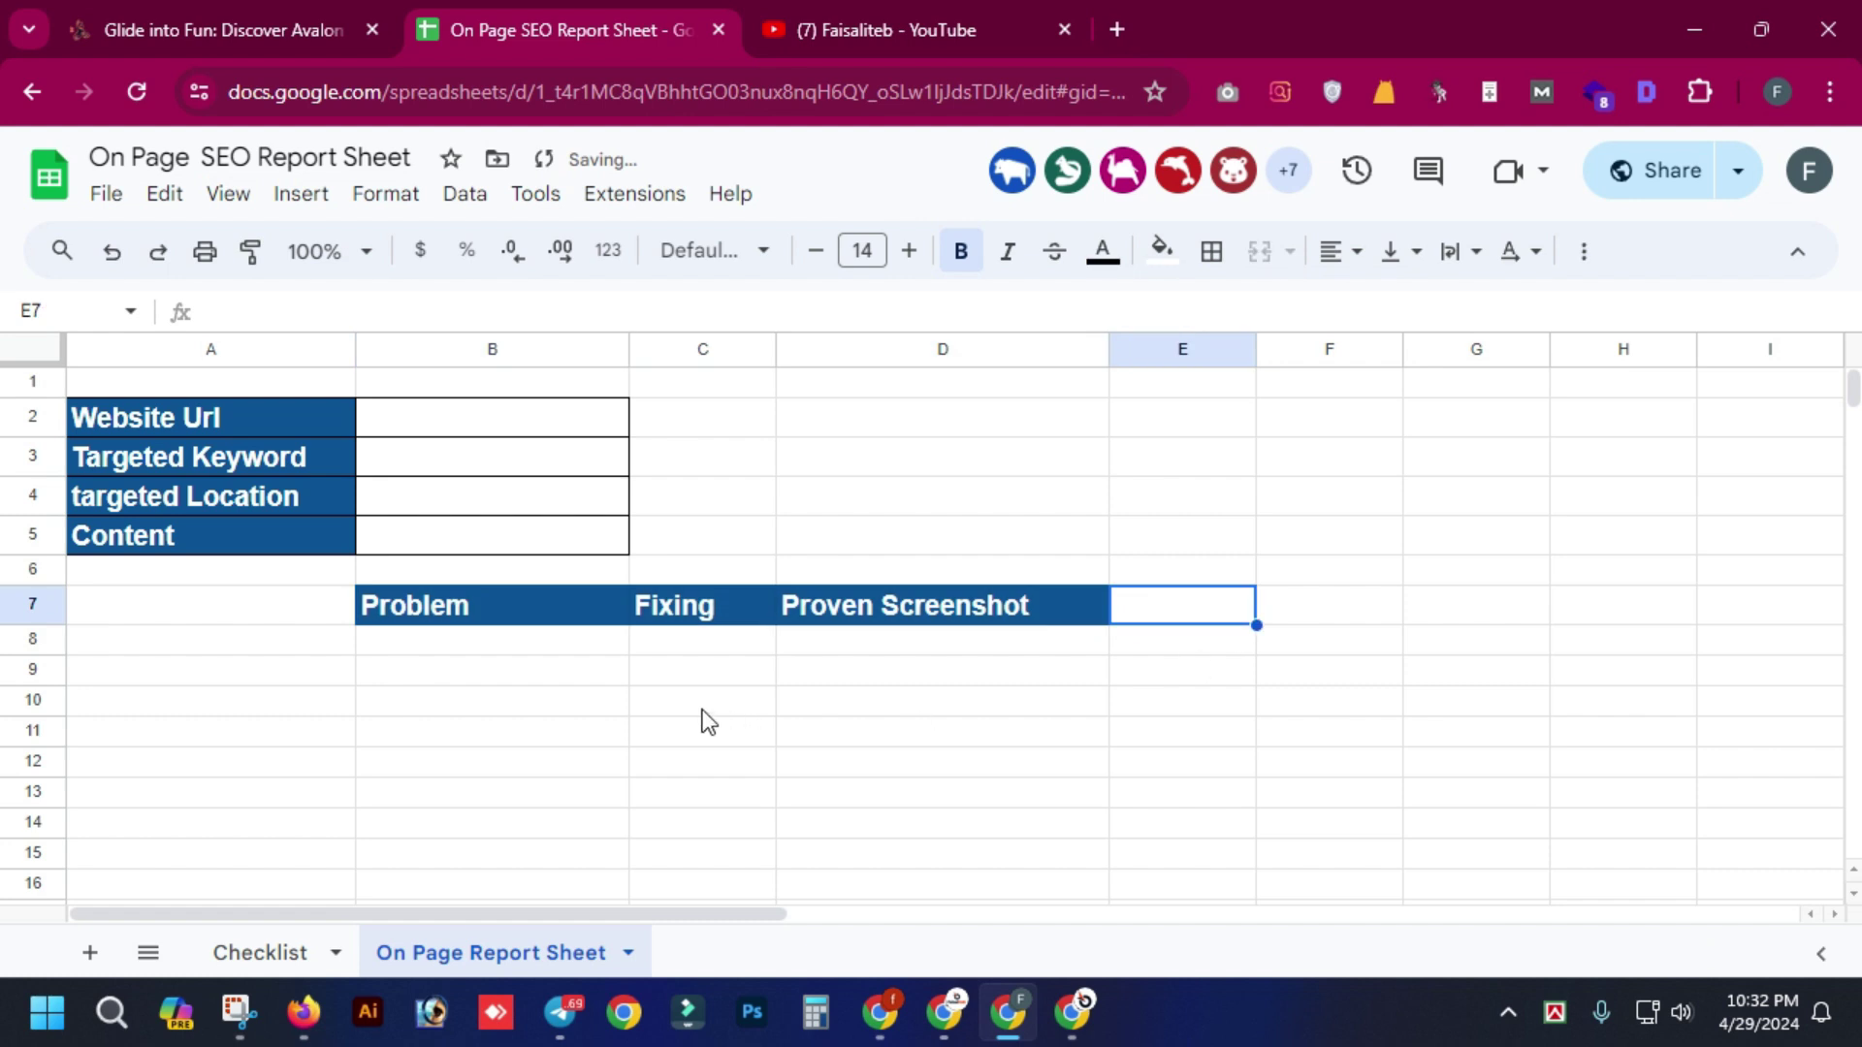
pyautogui.click(552, 669)
pyautogui.click(557, 638)
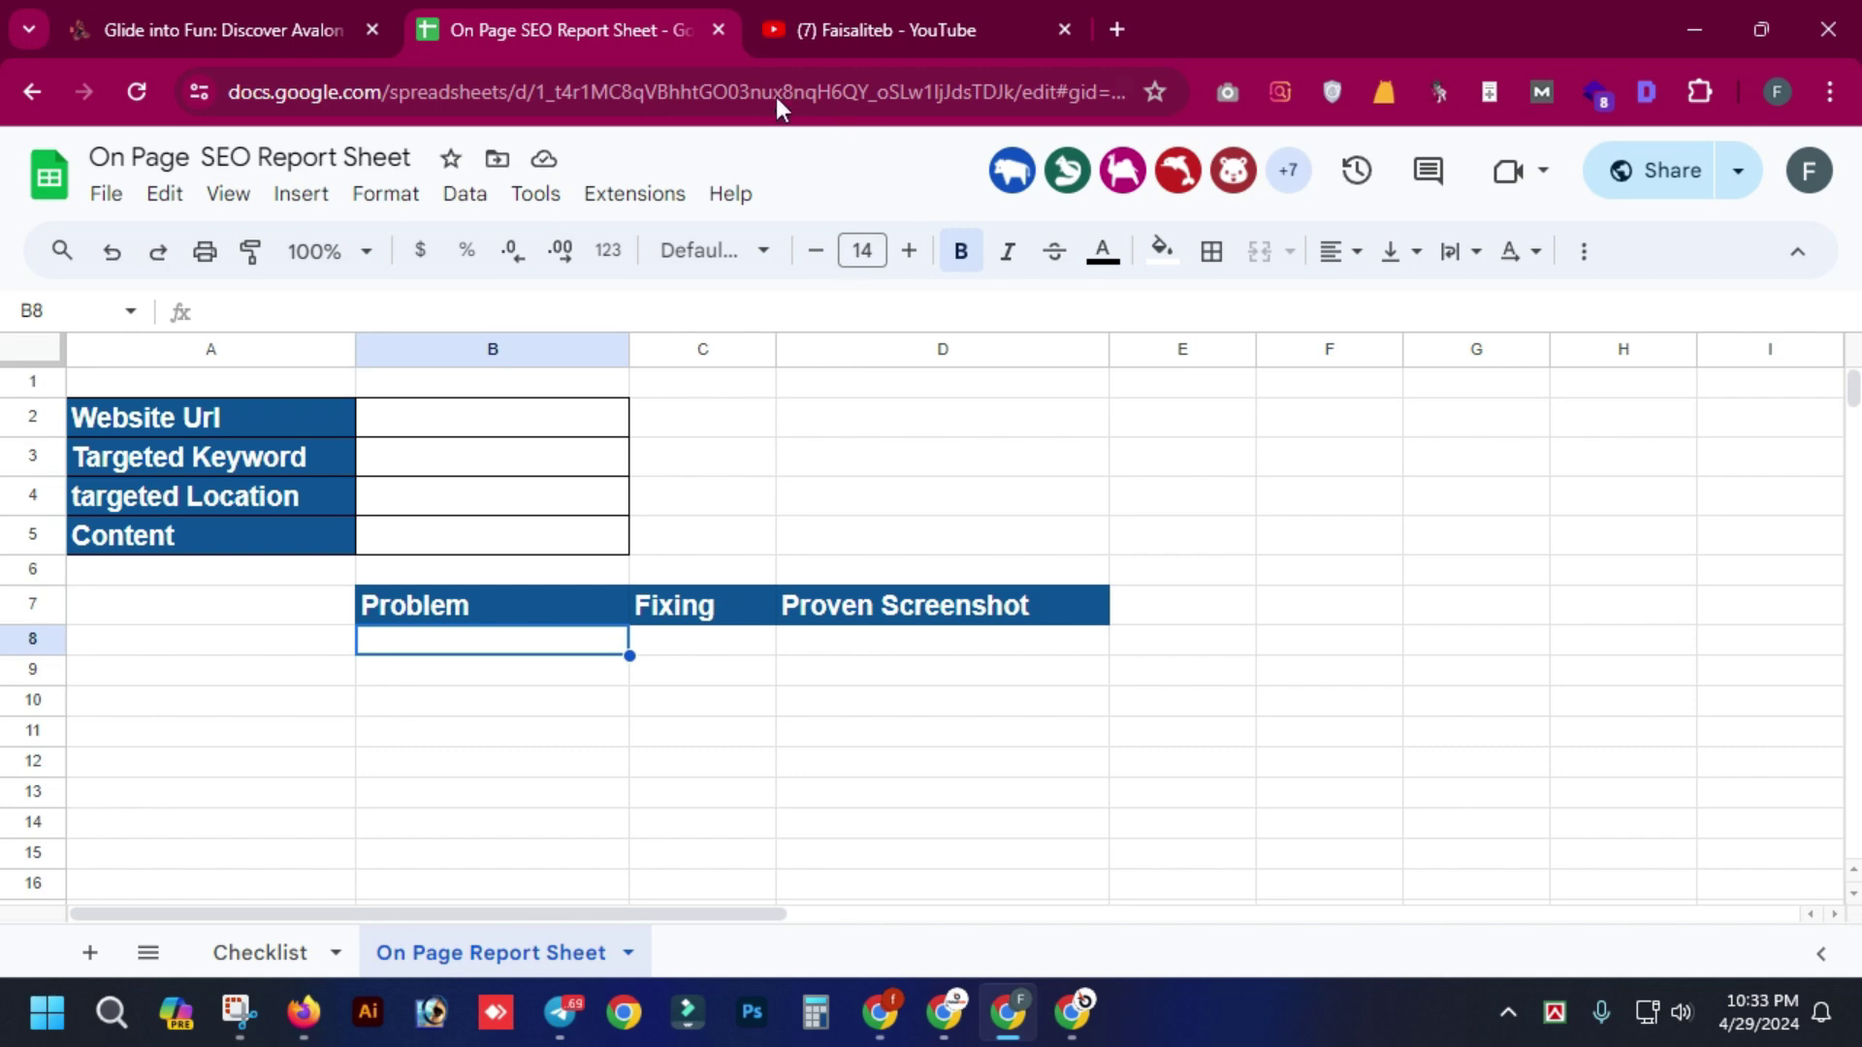
pyautogui.hotkey('alt', 'Tab')
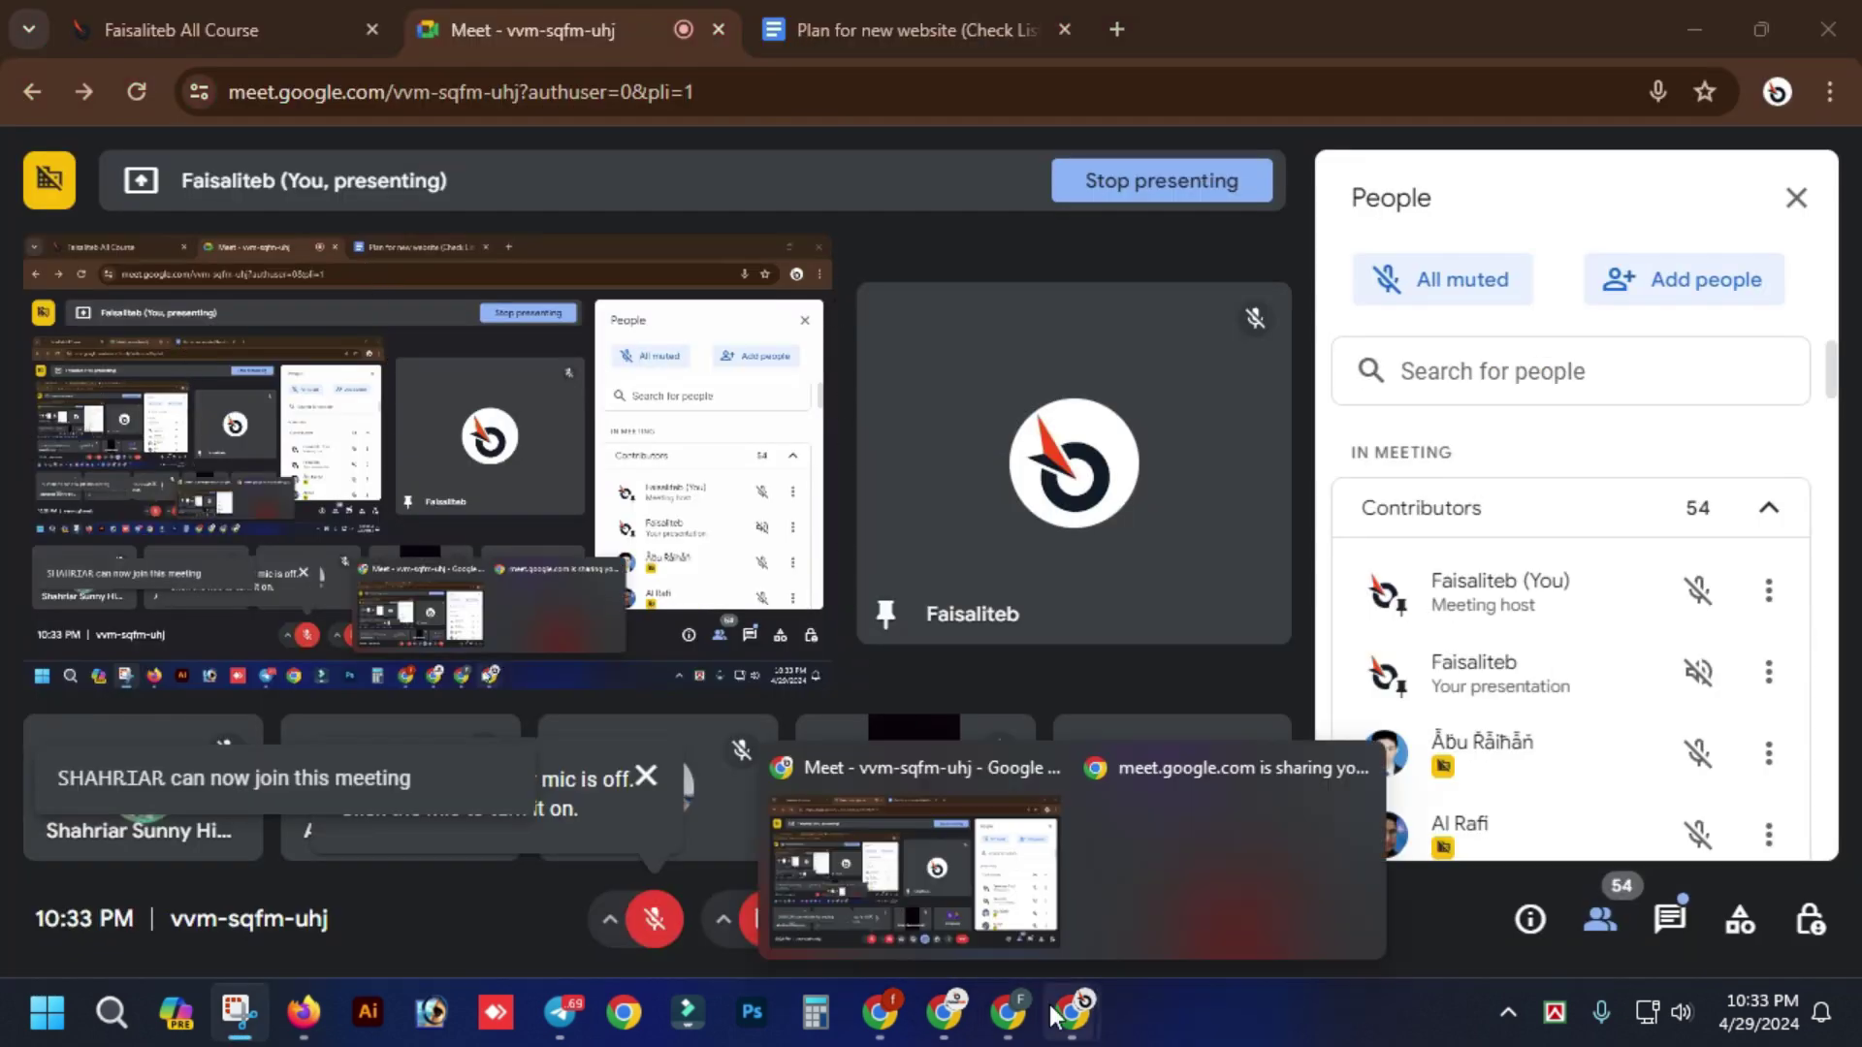
pyautogui.click(999, 1018)
pyautogui.click(679, 703)
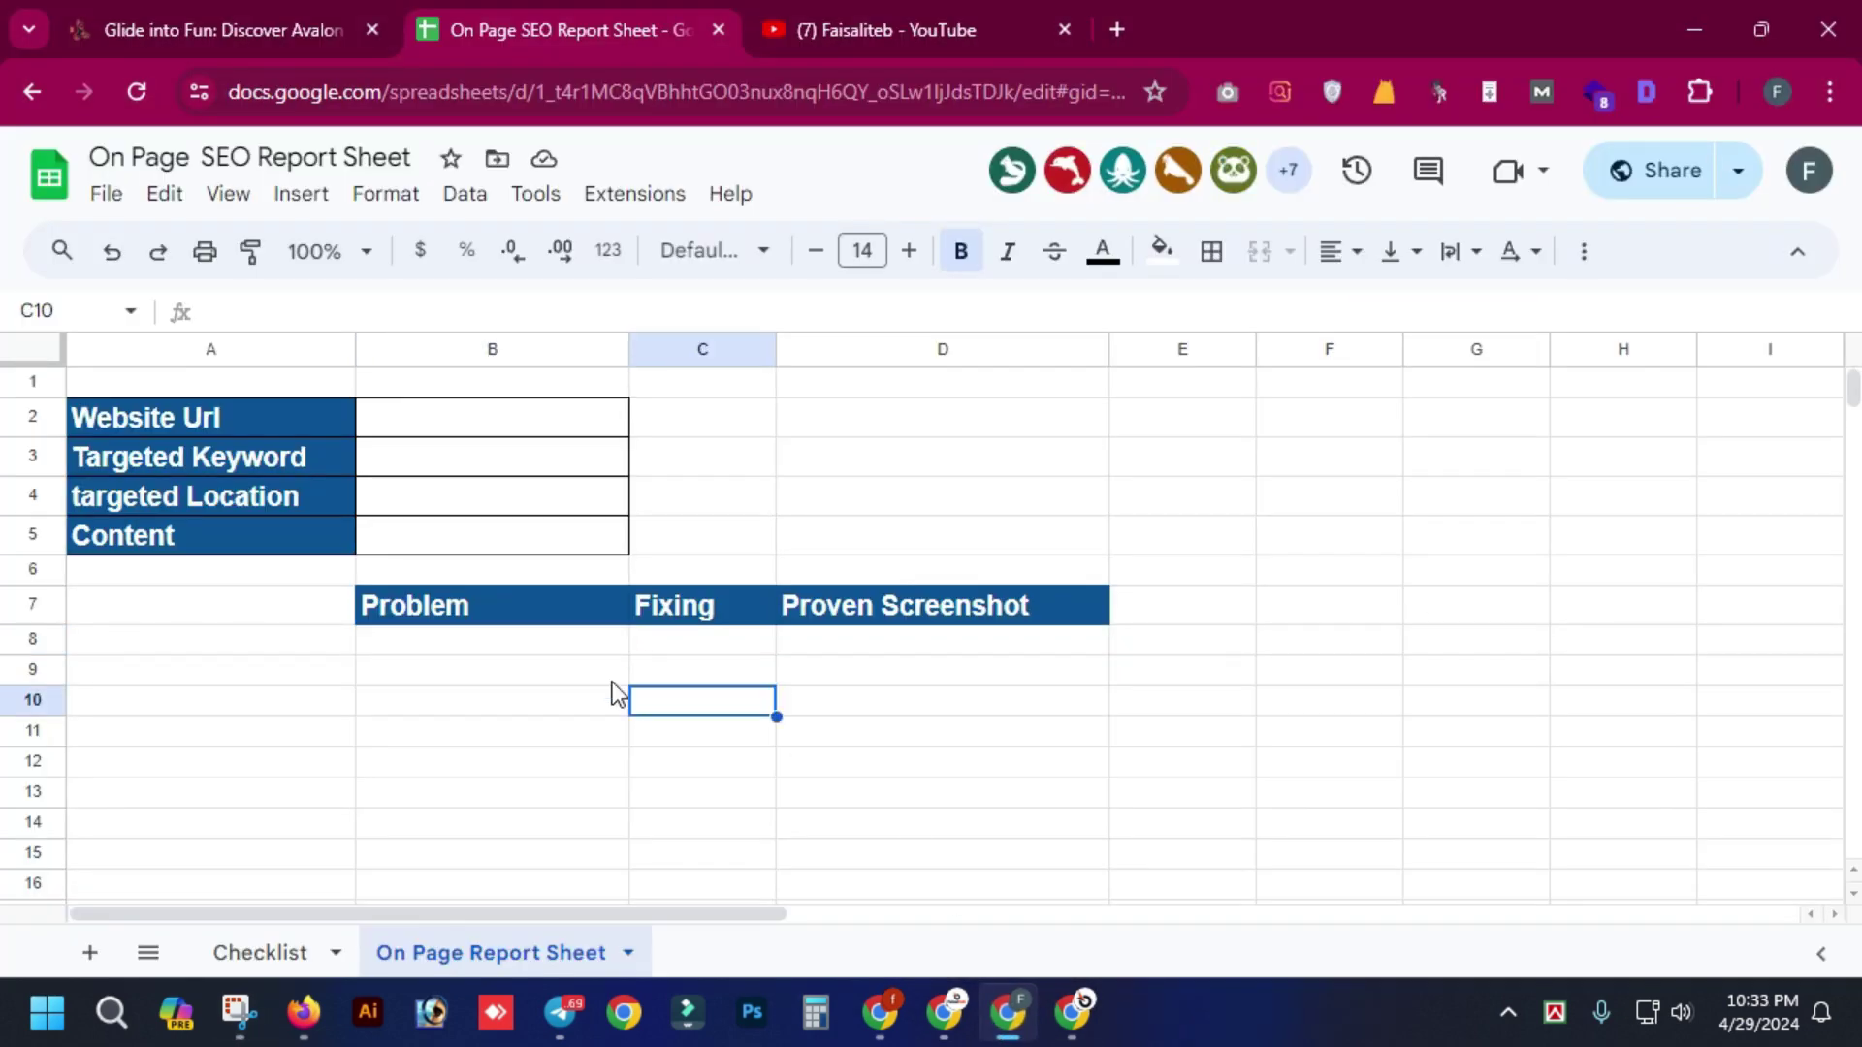
# - Enter "Targeted Keyword" in cell B8 as the first entry under the Problem heading
pyautogui.click(605, 648)
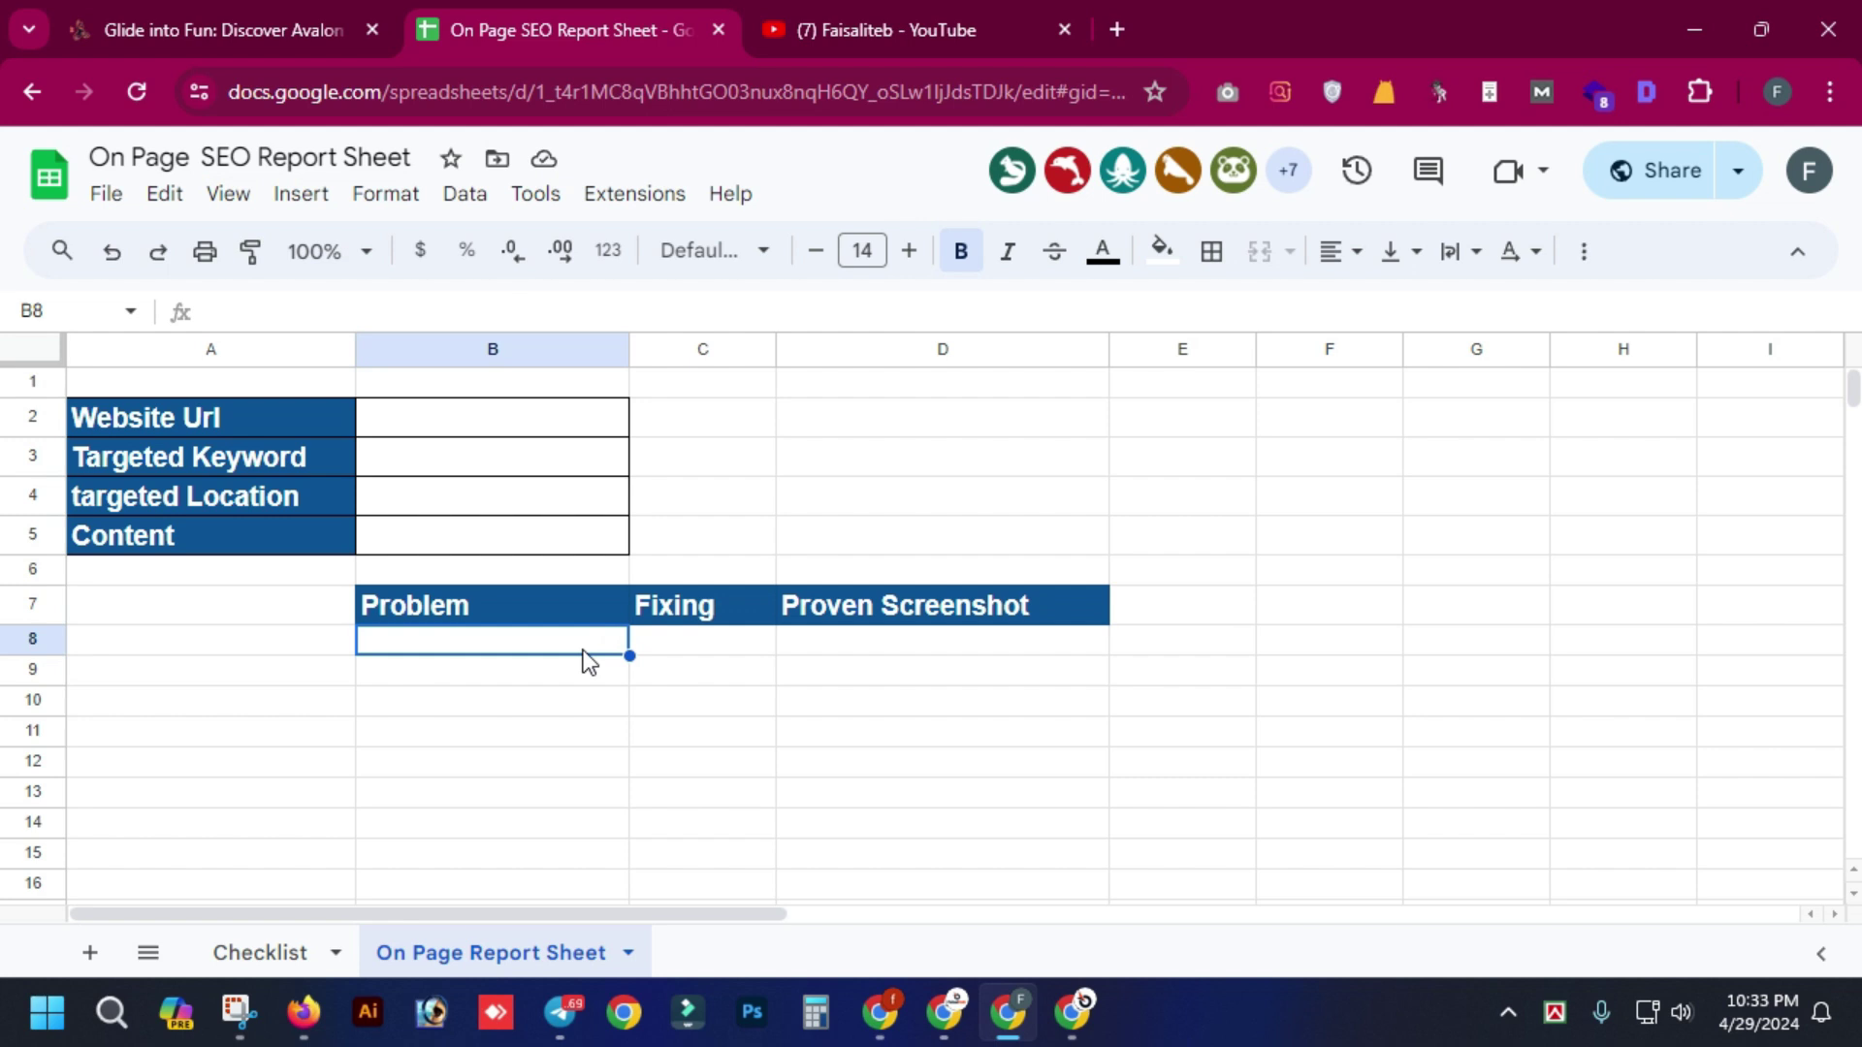
pyautogui.write('T')
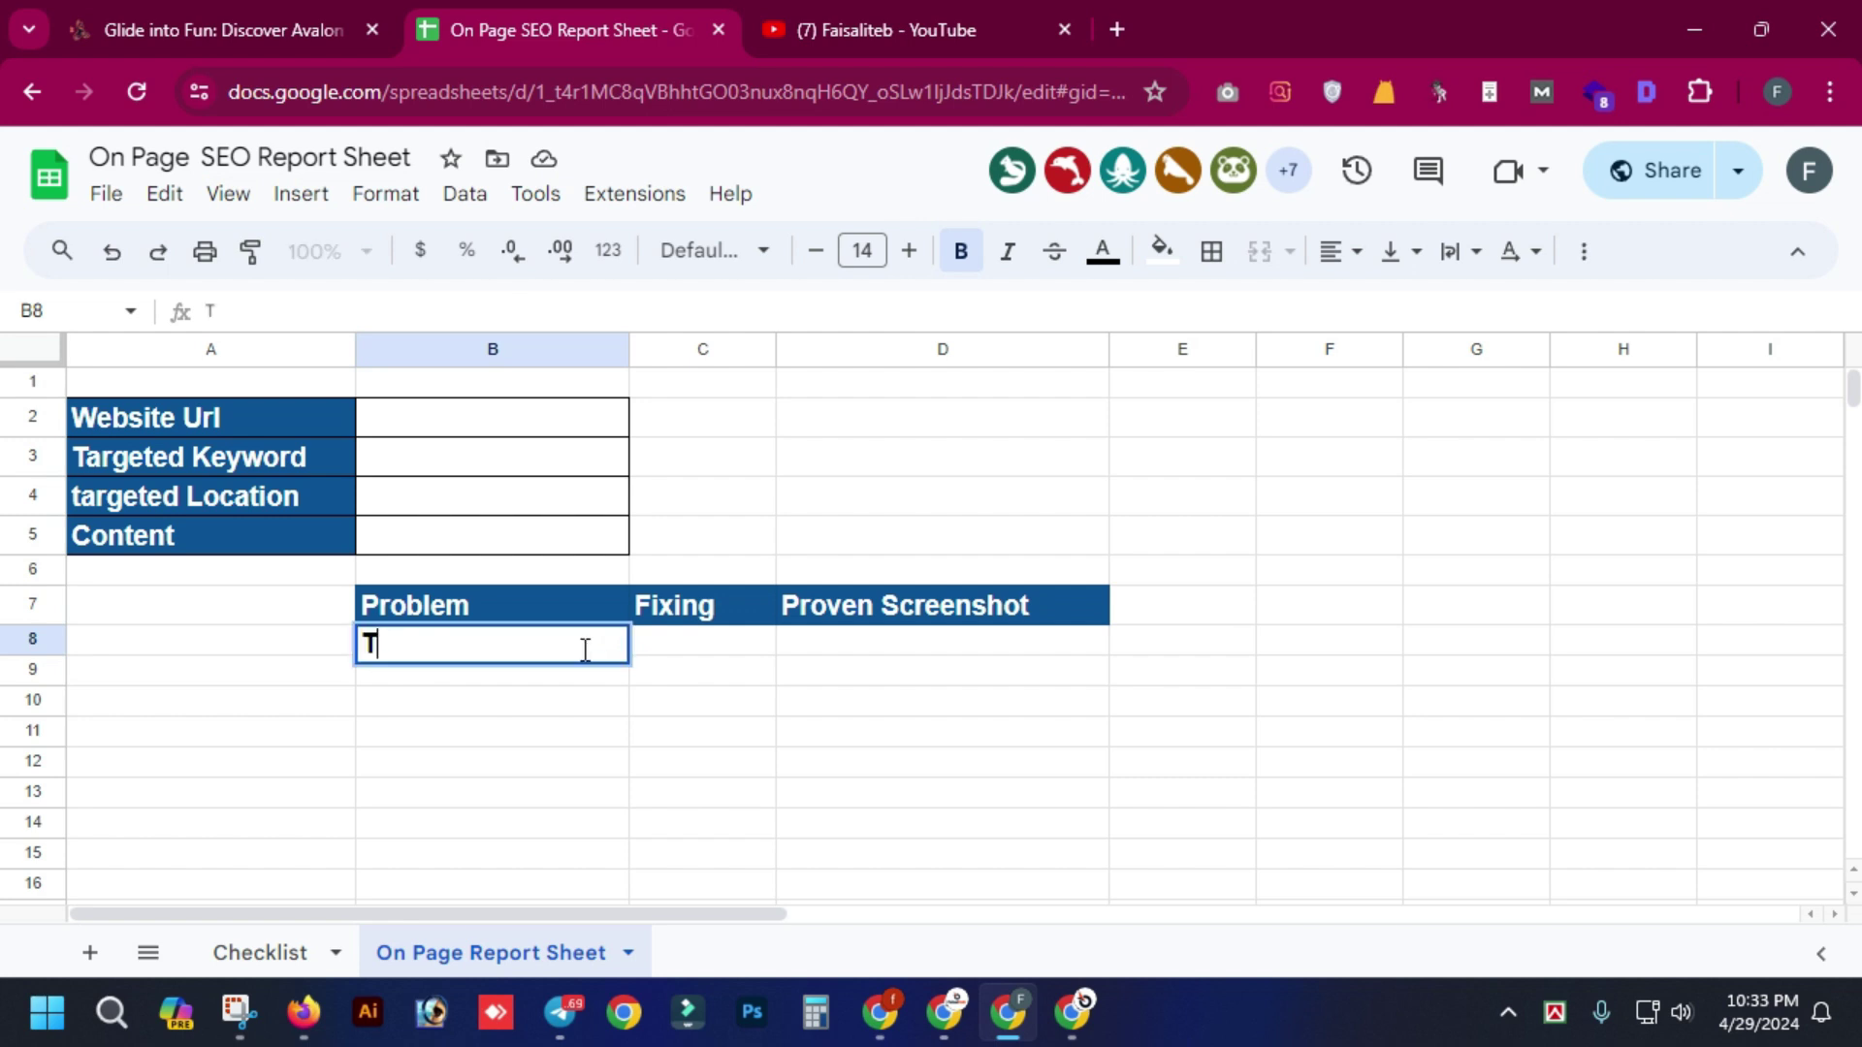
pyautogui.write('argeted')
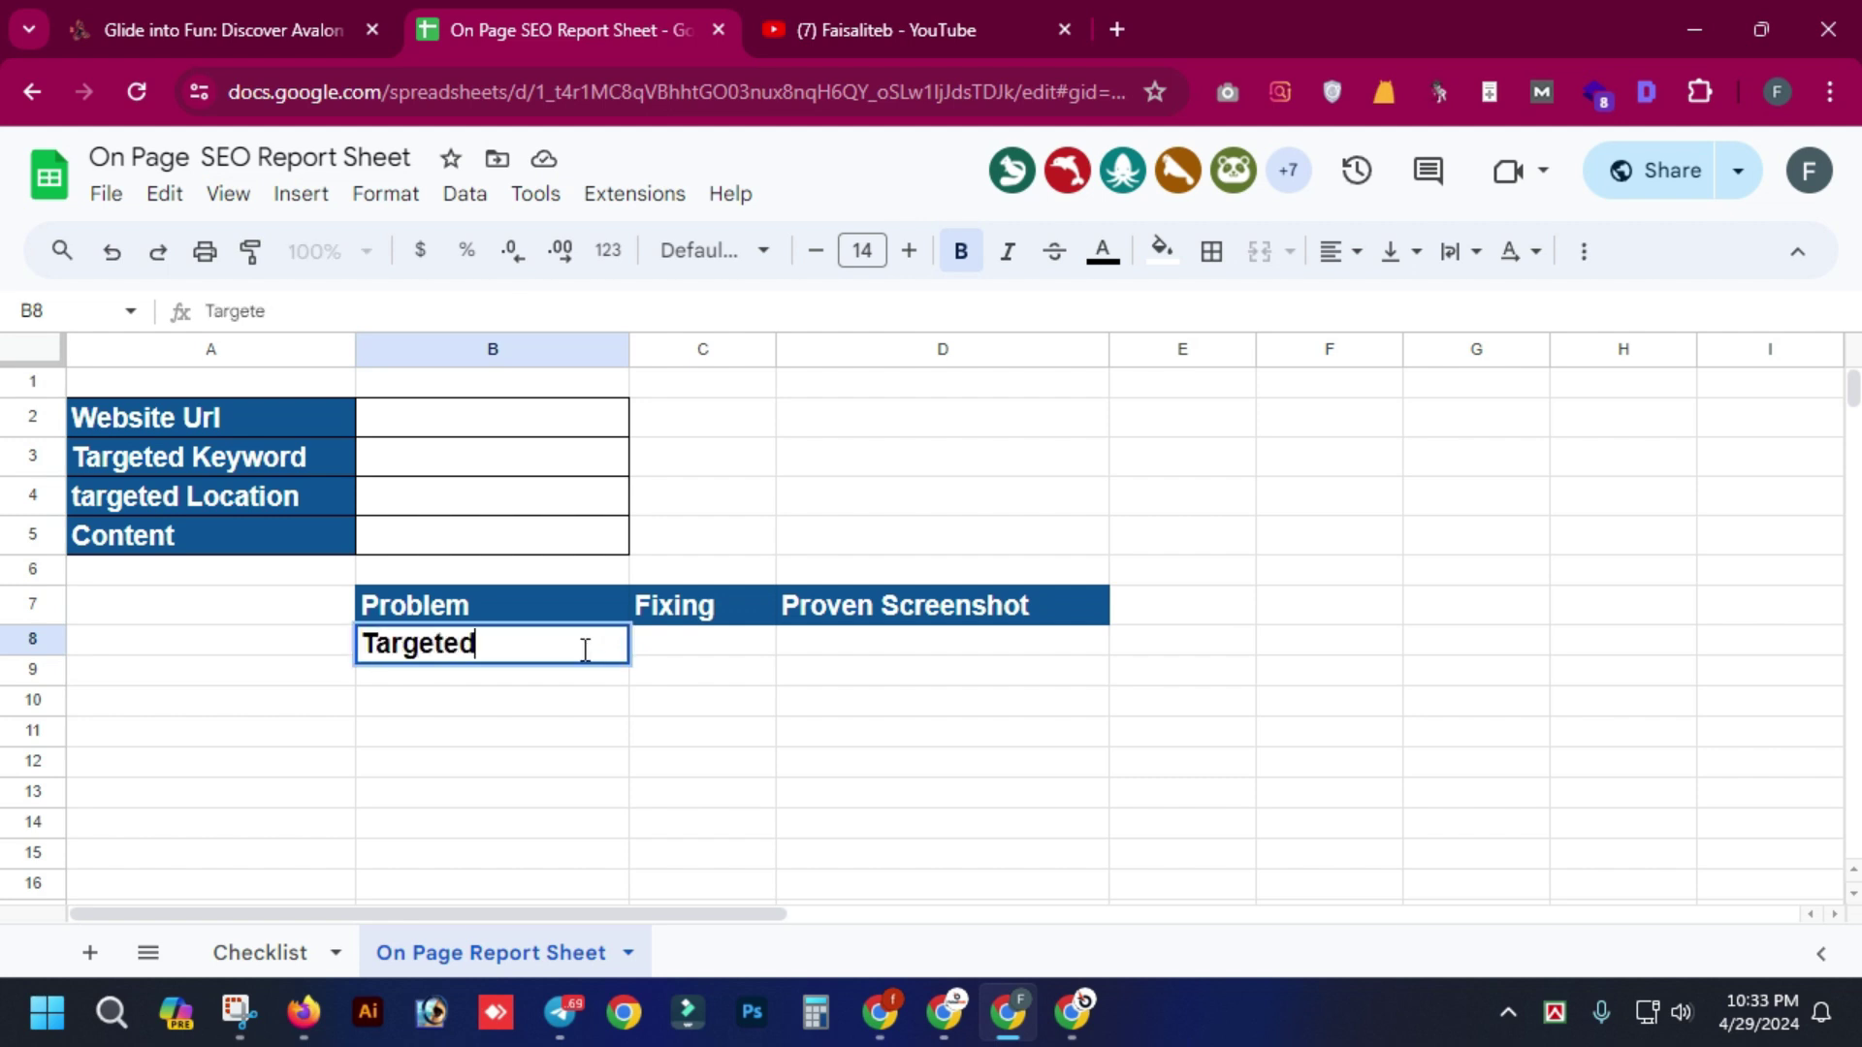
pyautogui.write(' Keywofd')
pyautogui.press('BackSpace')
pyautogui.press('BackSpace')
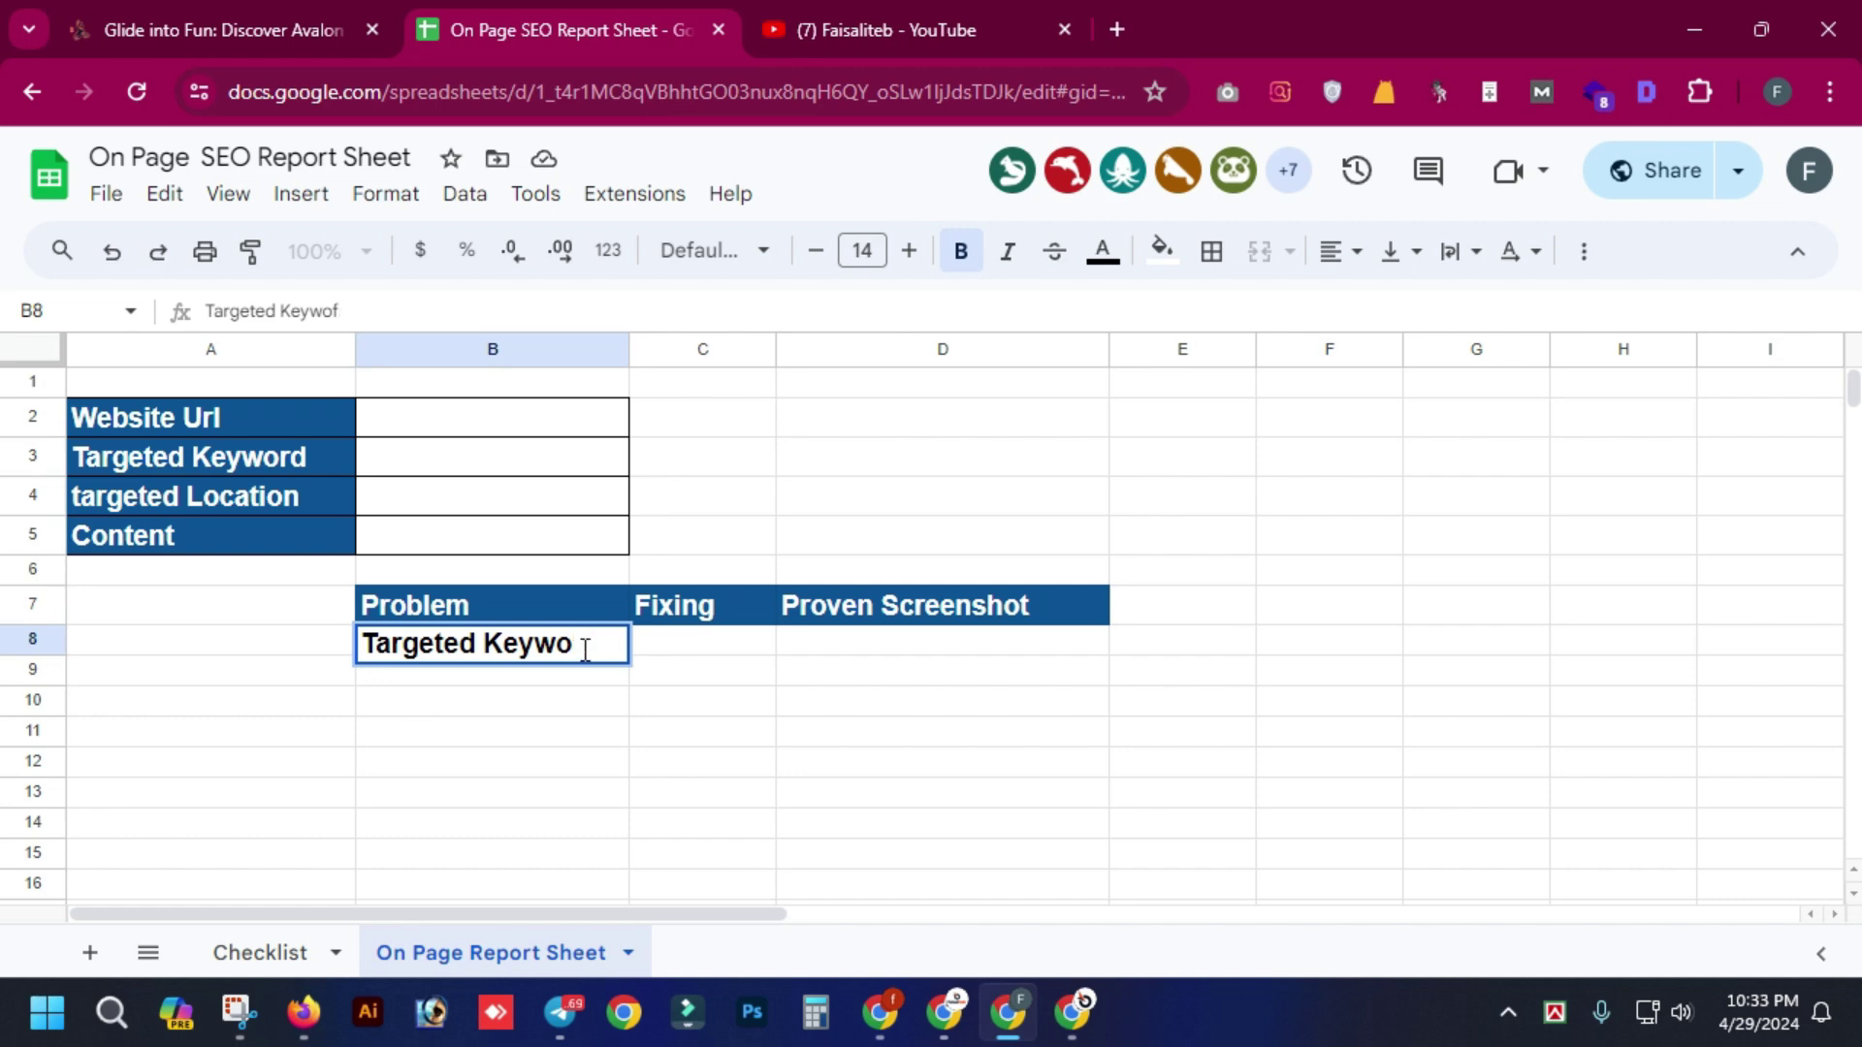
pyautogui.write('rd')
pyautogui.click(980, 761)
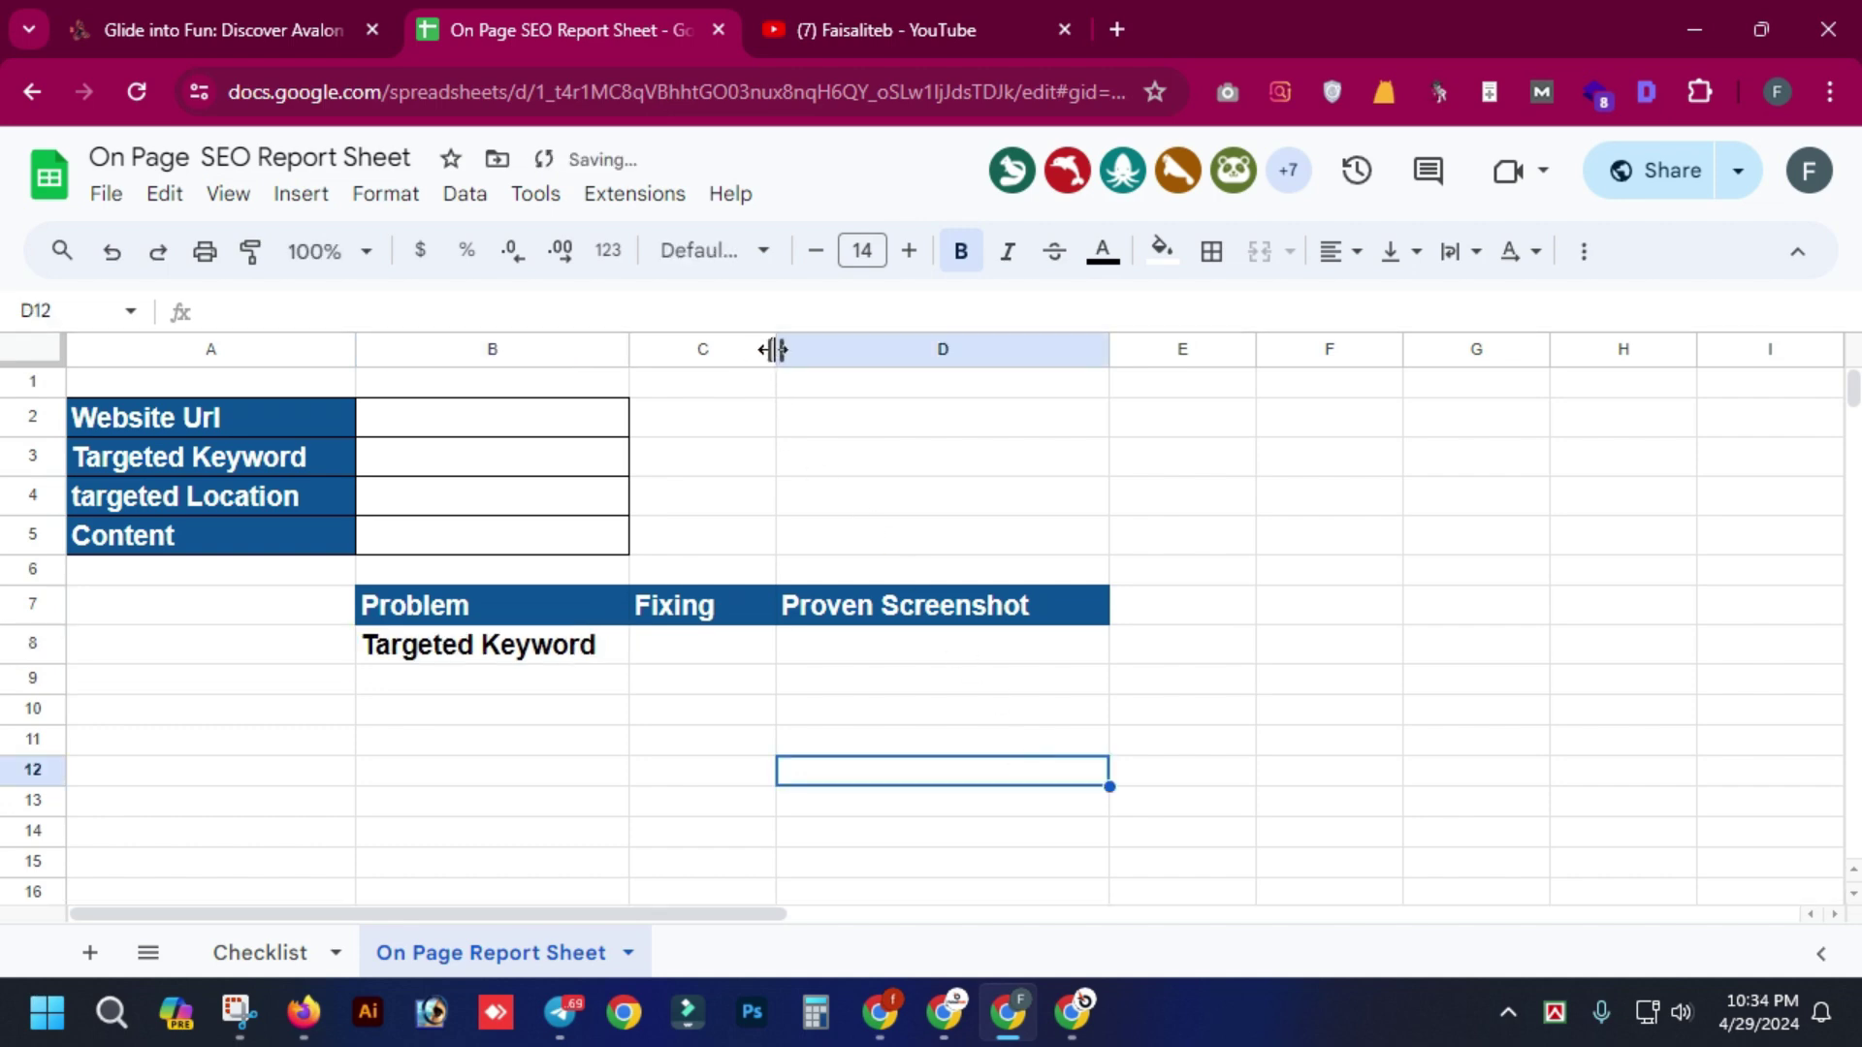
# - Widen column C to about the width of column A, and enter "Yes" in C8 under Fixing
pyautogui.moveTo(772, 349); pyautogui.dragTo(972, 349)
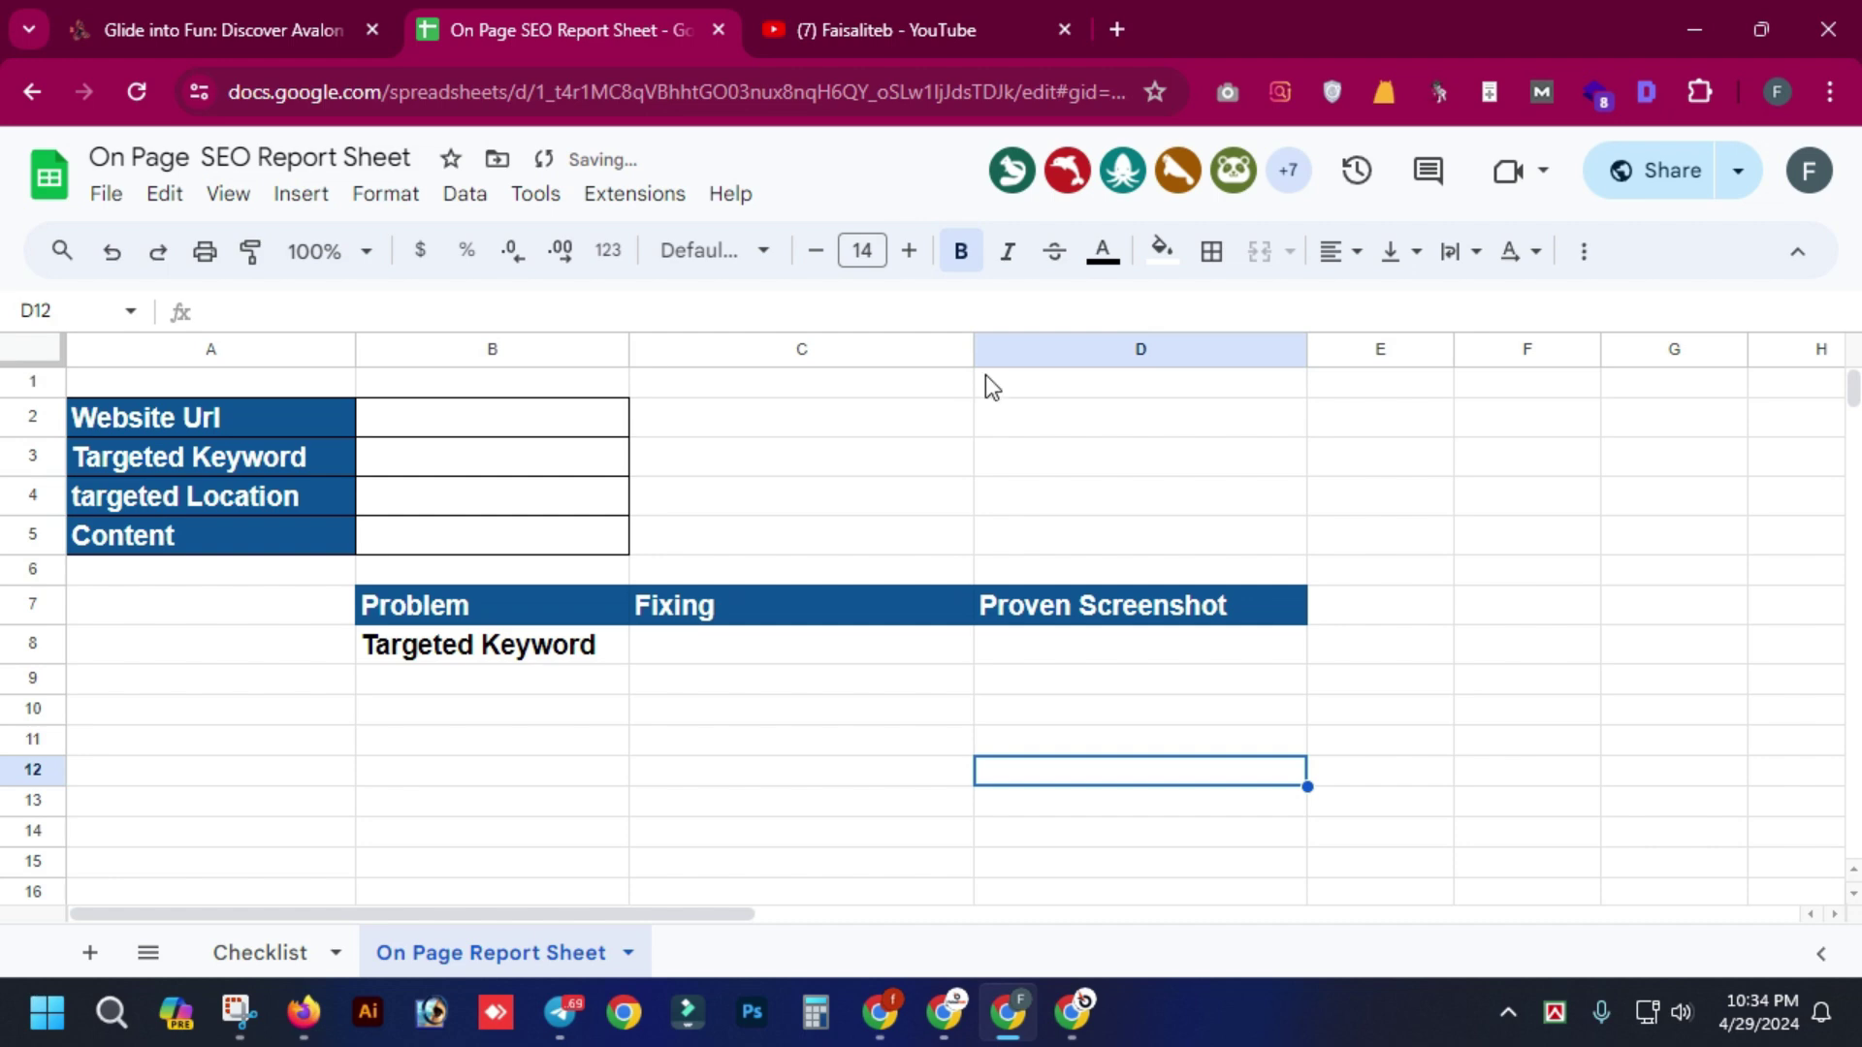
pyautogui.click(814, 652)
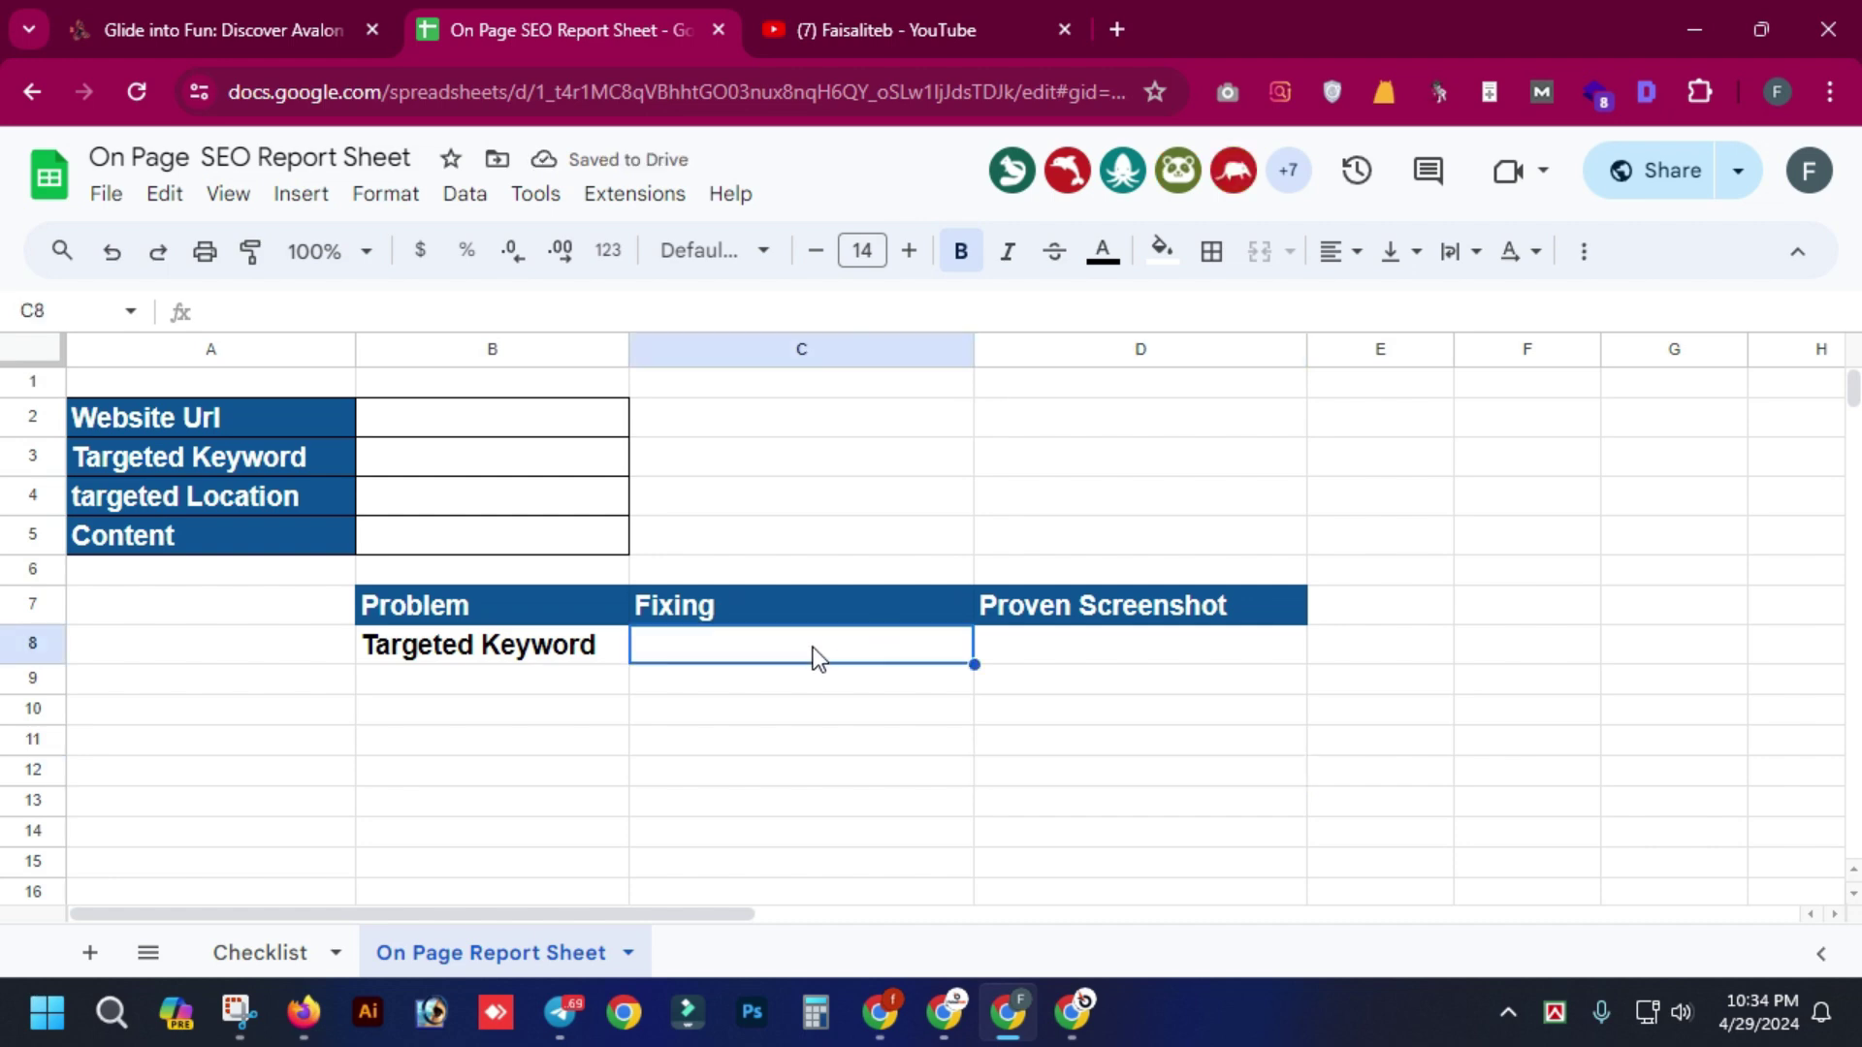
pyautogui.write('Yes')
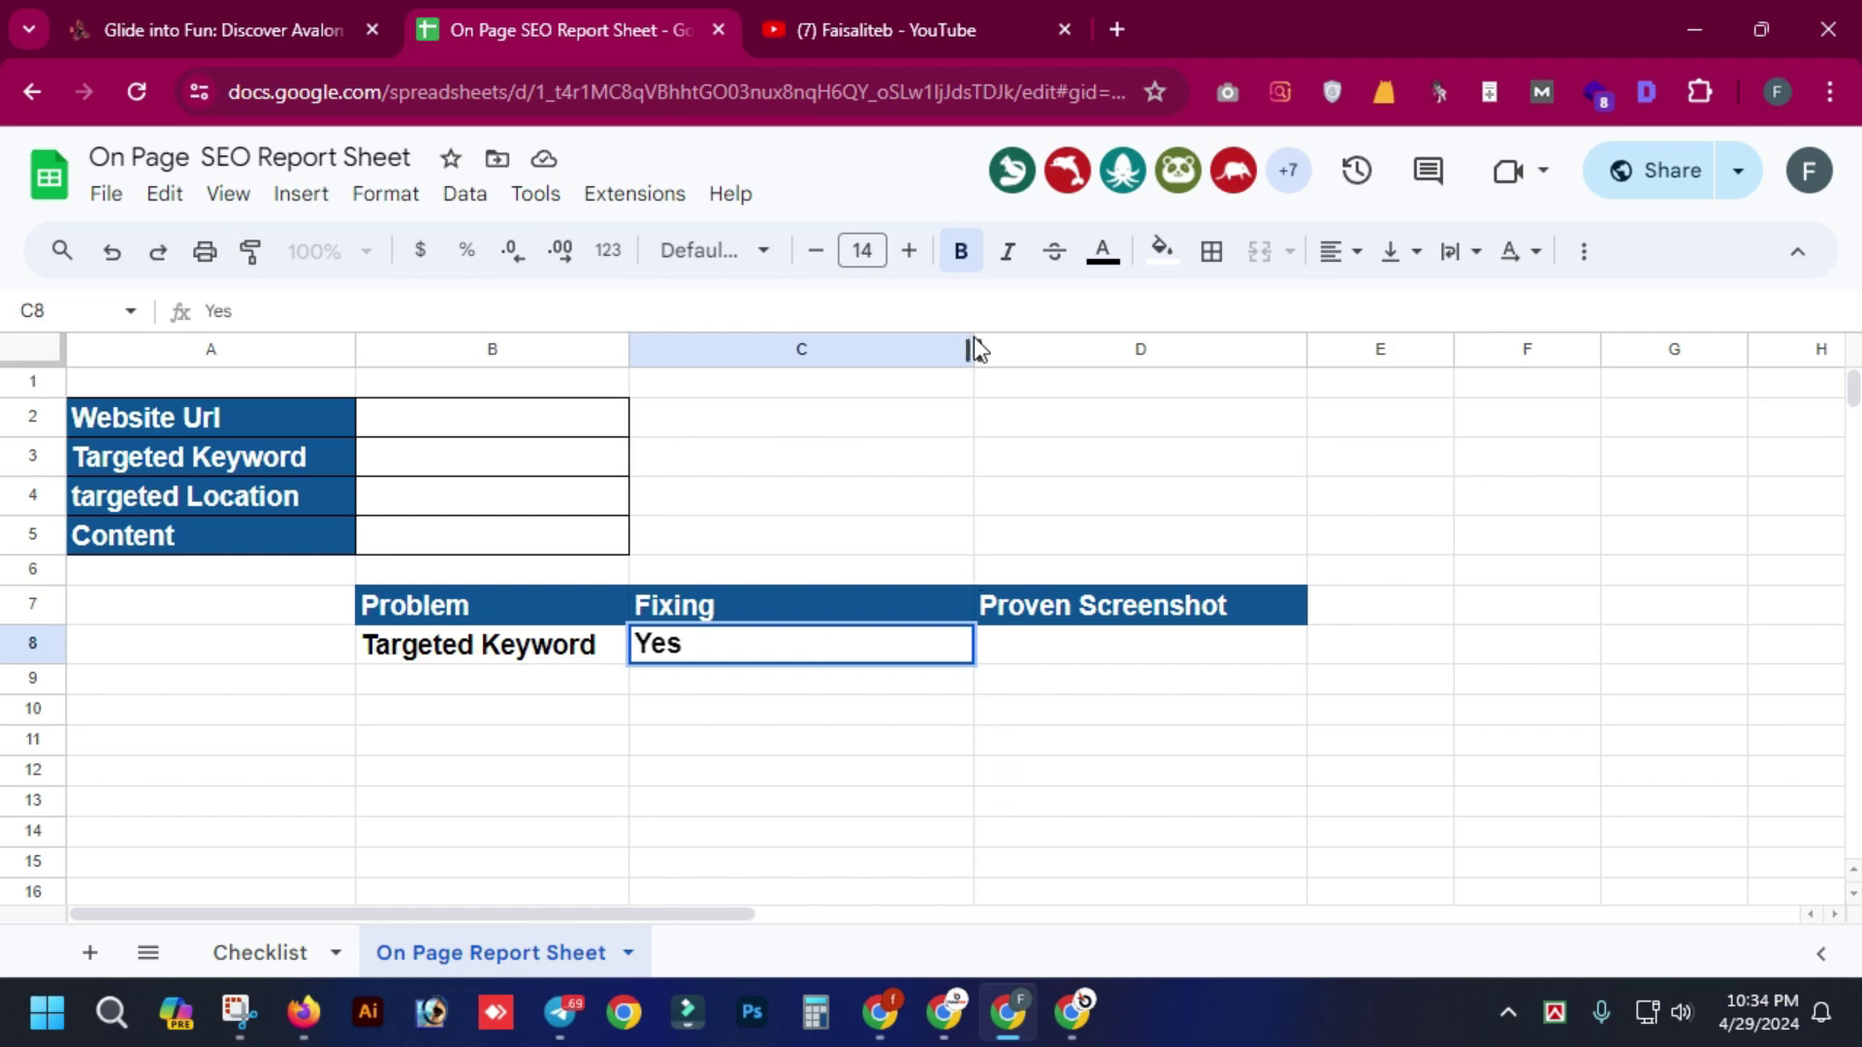
pyautogui.moveTo(973, 350); pyautogui.dragTo(918, 349)
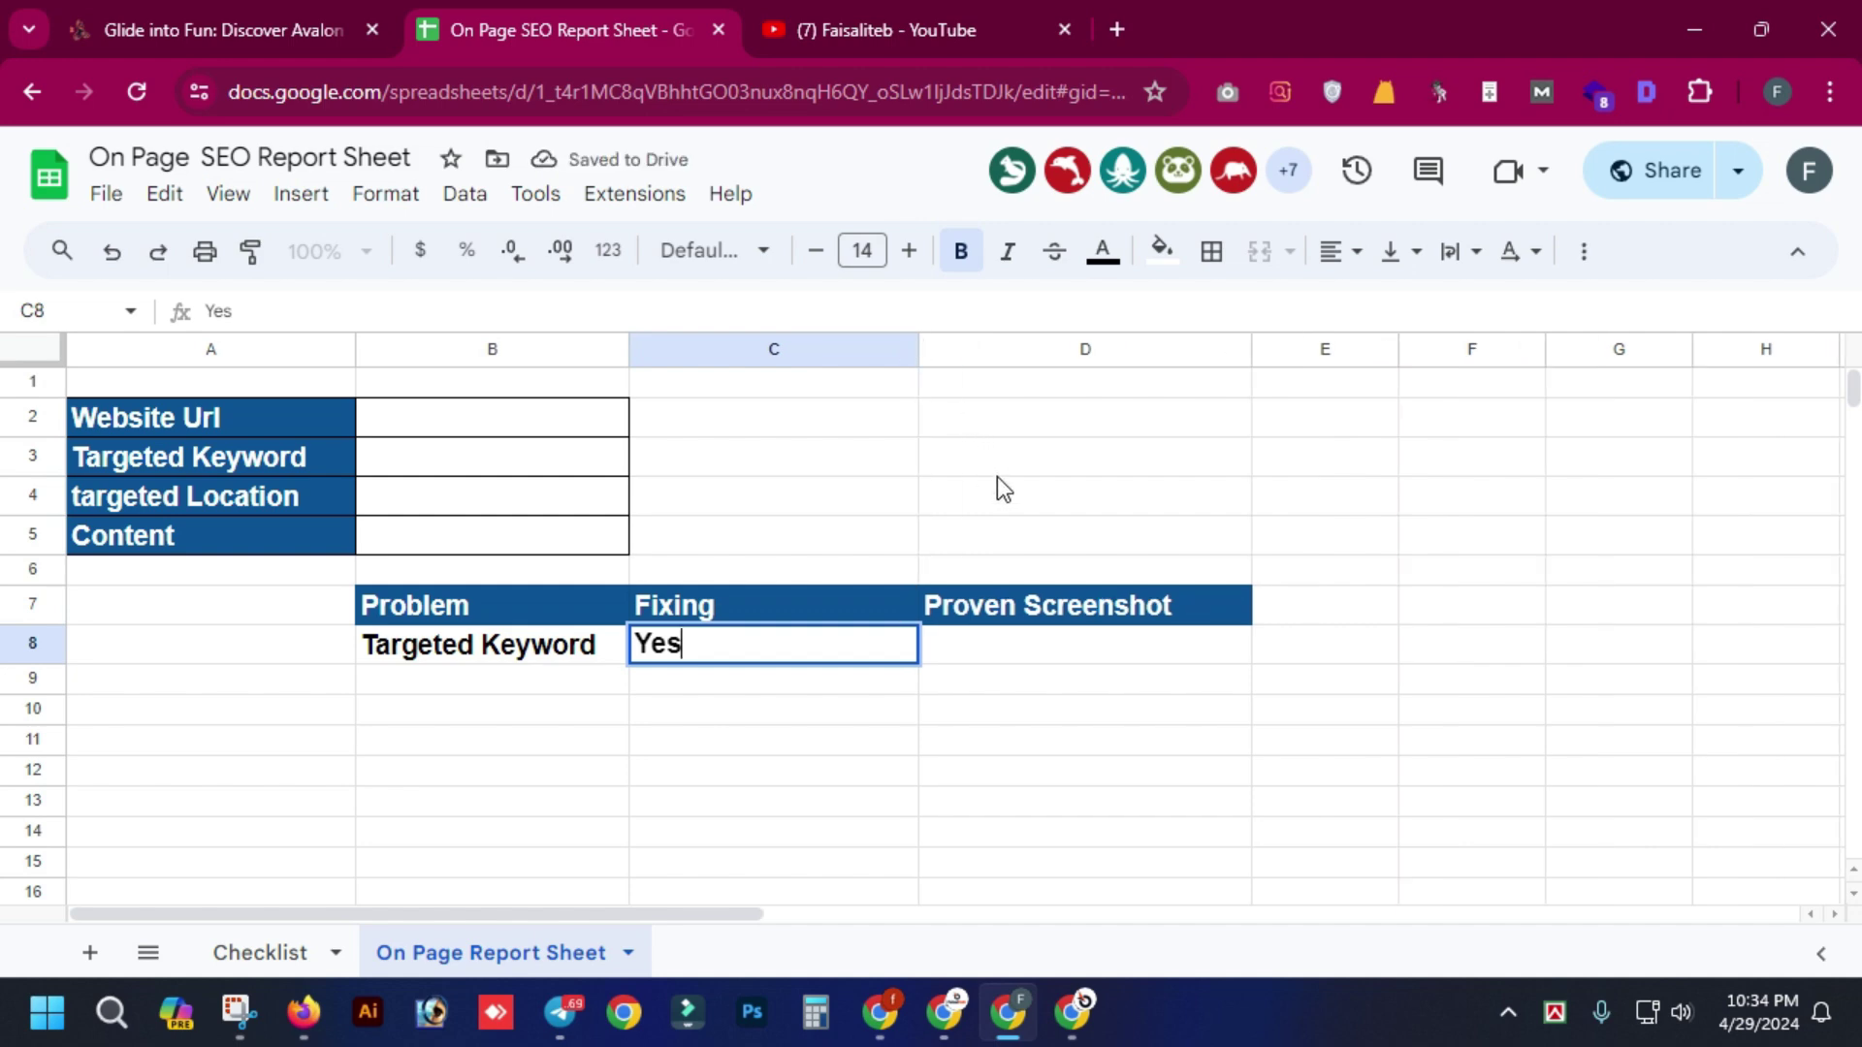
pyautogui.click(977, 645)
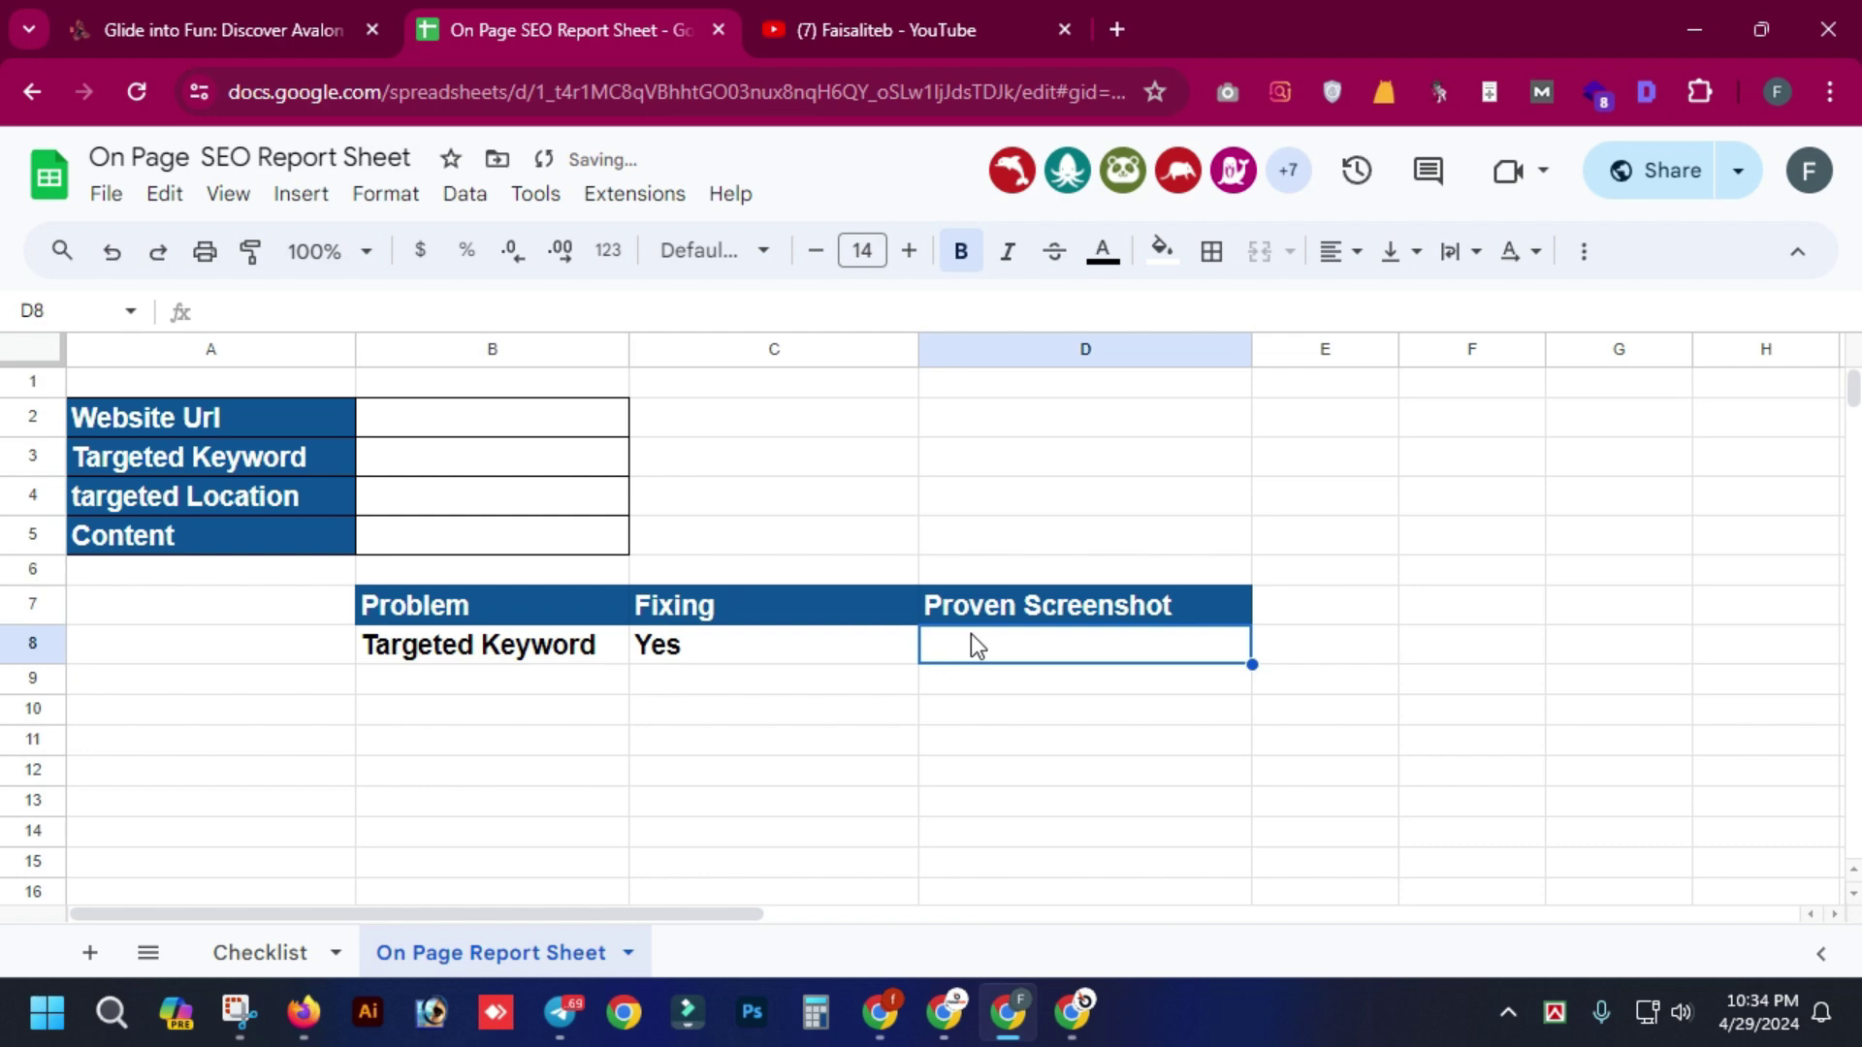
# - Search Google for "lightshot download" in a new browser tab
pyautogui.hotkey('ctrl', 't')
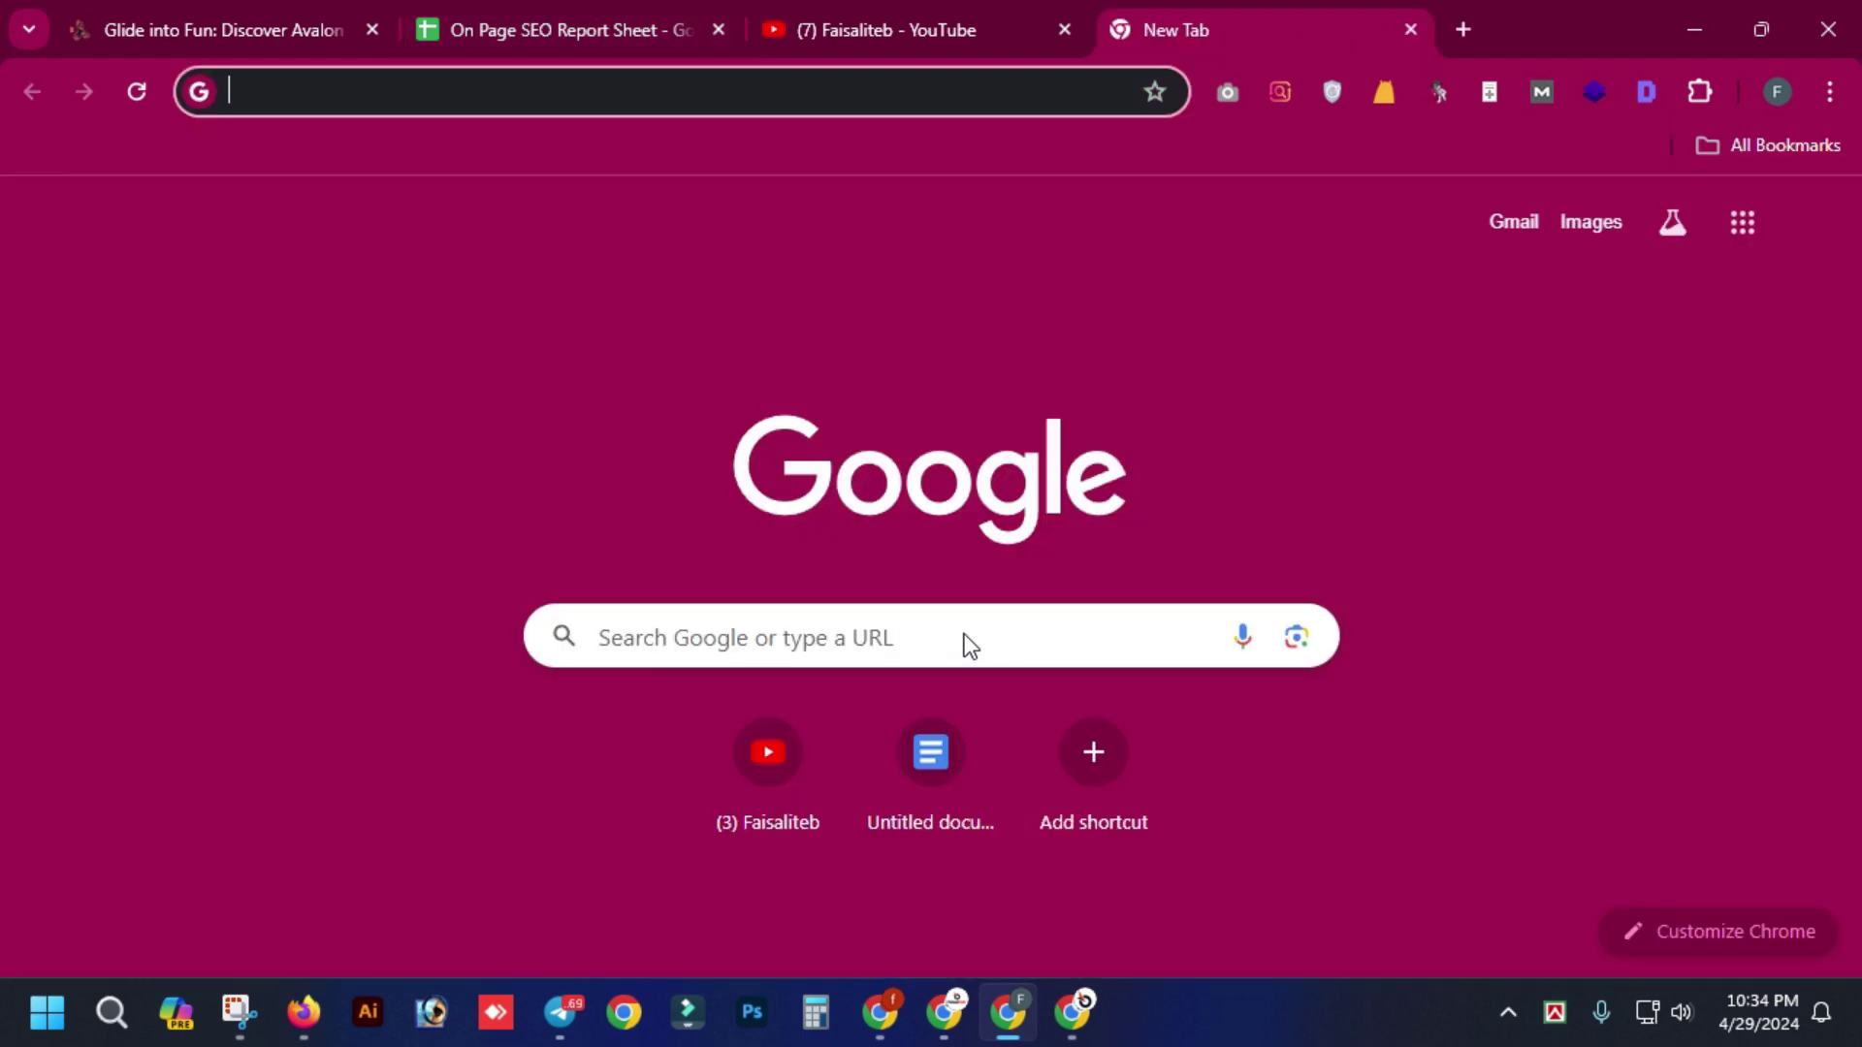
pyautogui.write('list')
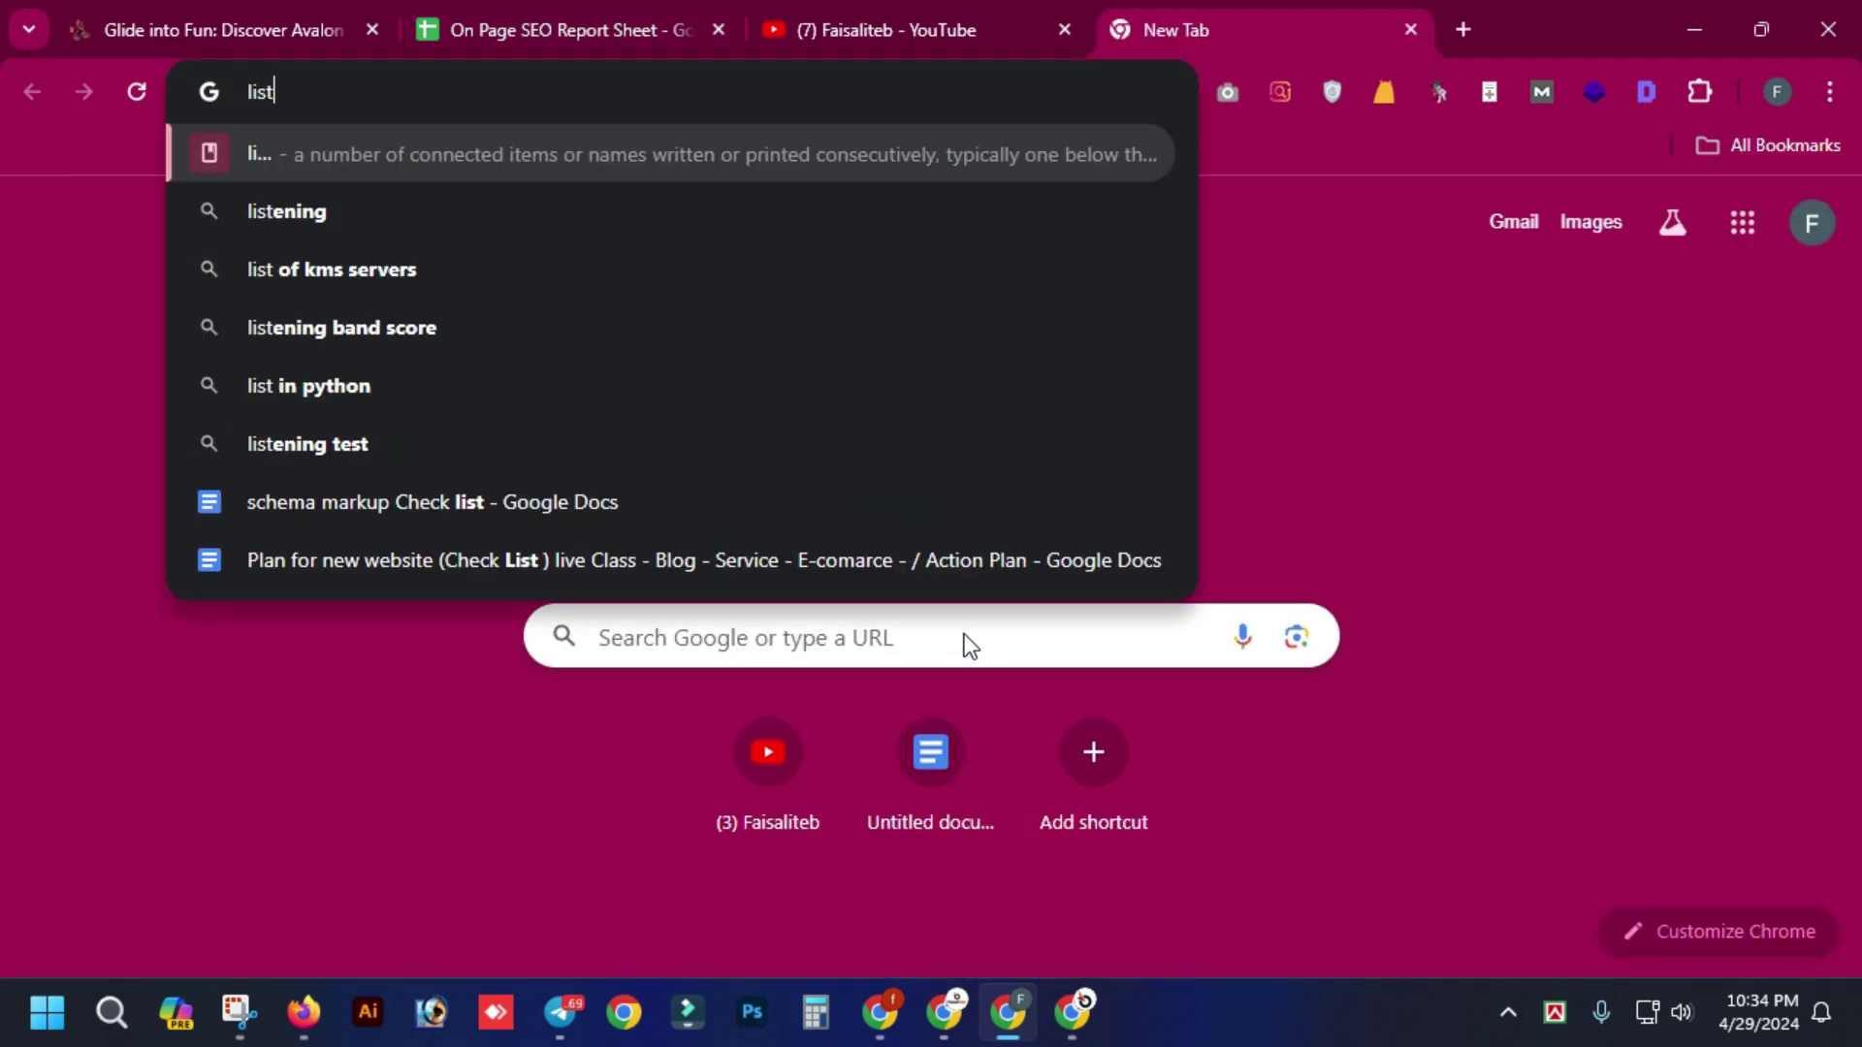
pyautogui.press('BackSpace')
pyautogui.press('BackSpace')
pyautogui.write('ghtshot')
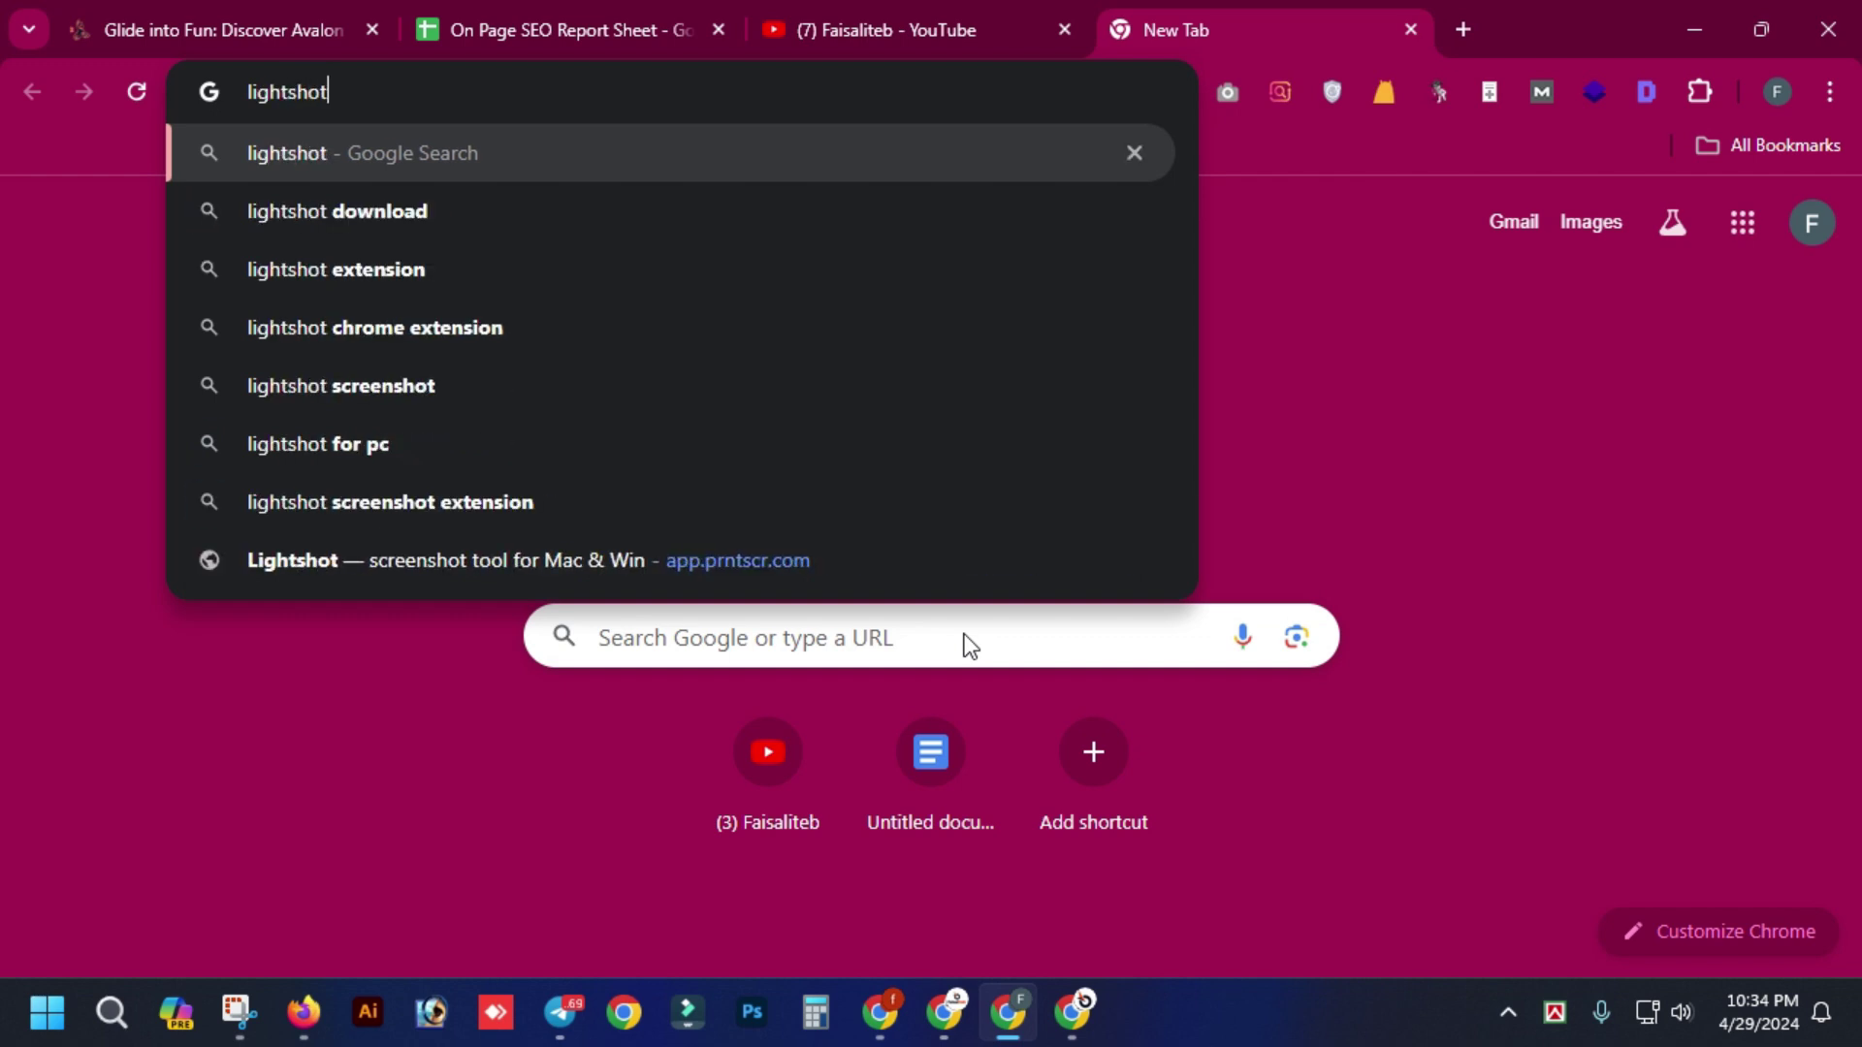
pyautogui.press('Down')
pyautogui.press('Return')
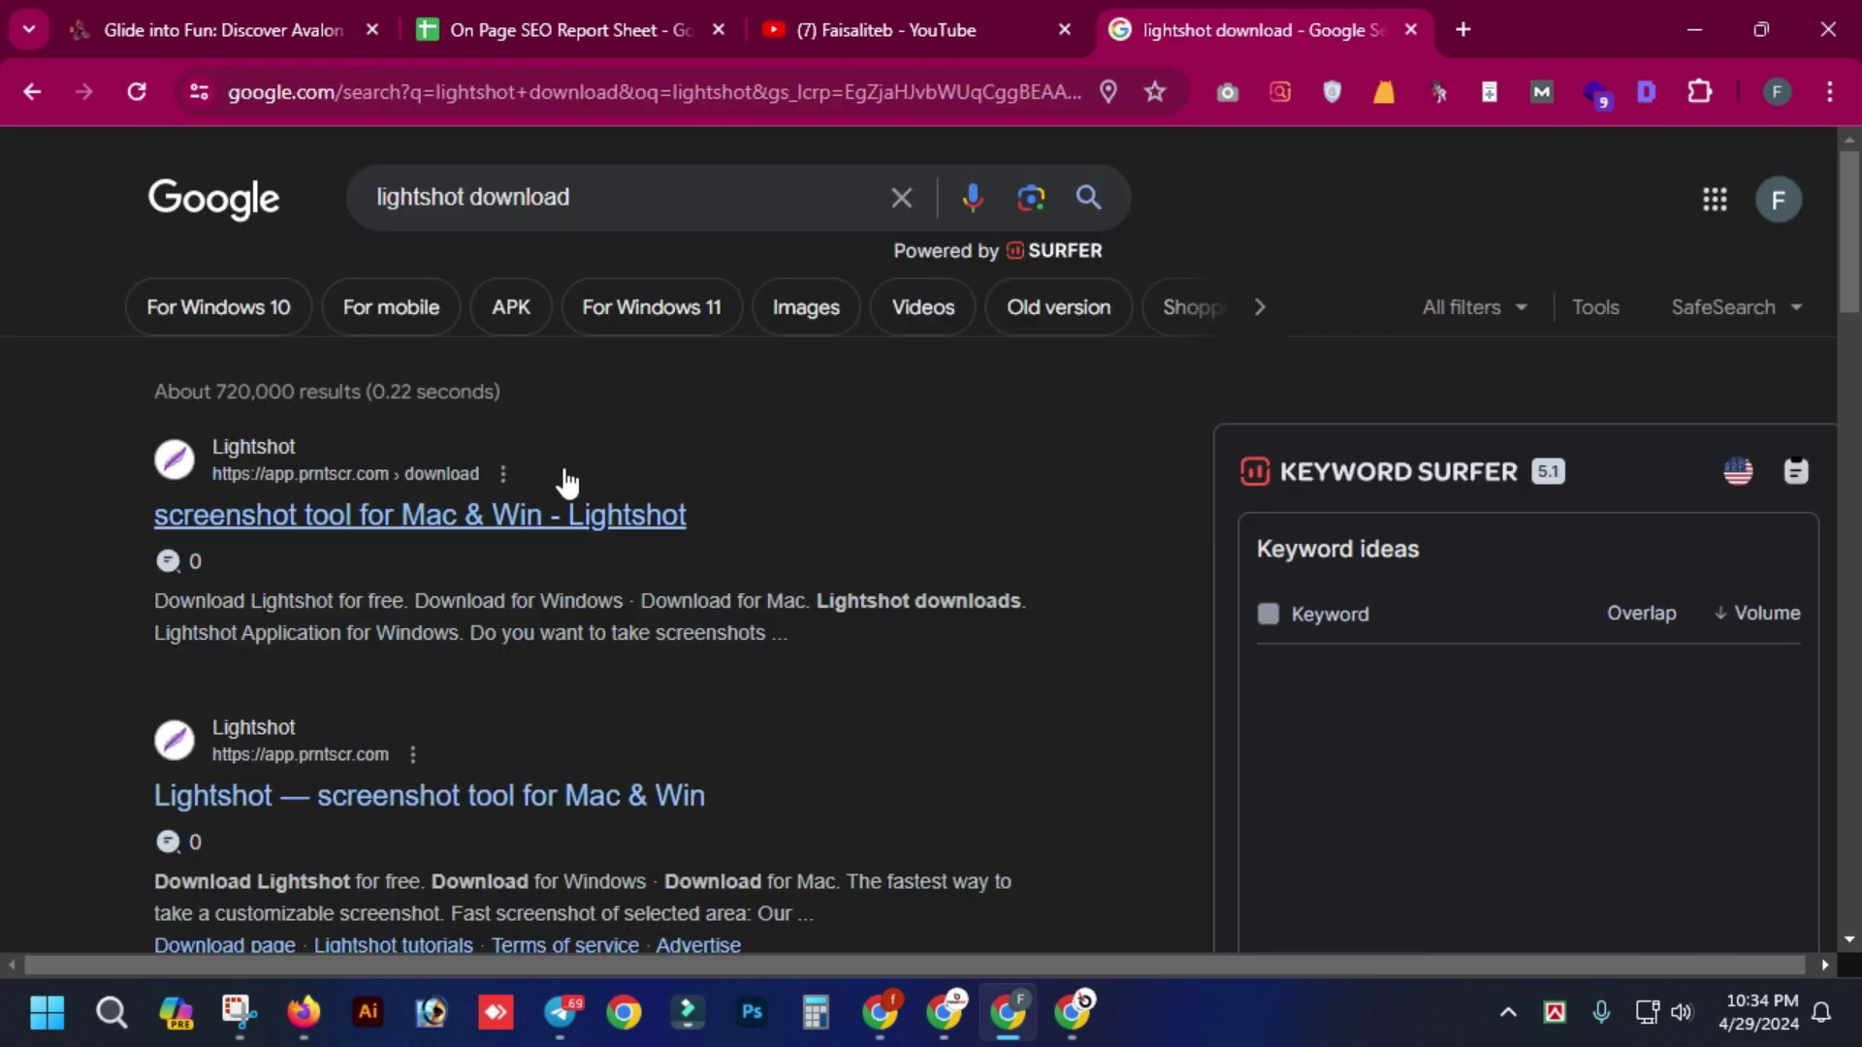
# - Open the Lightshot download page from the search results and demonstrate selecting a screenshot area on it
pyautogui.click(545, 536)
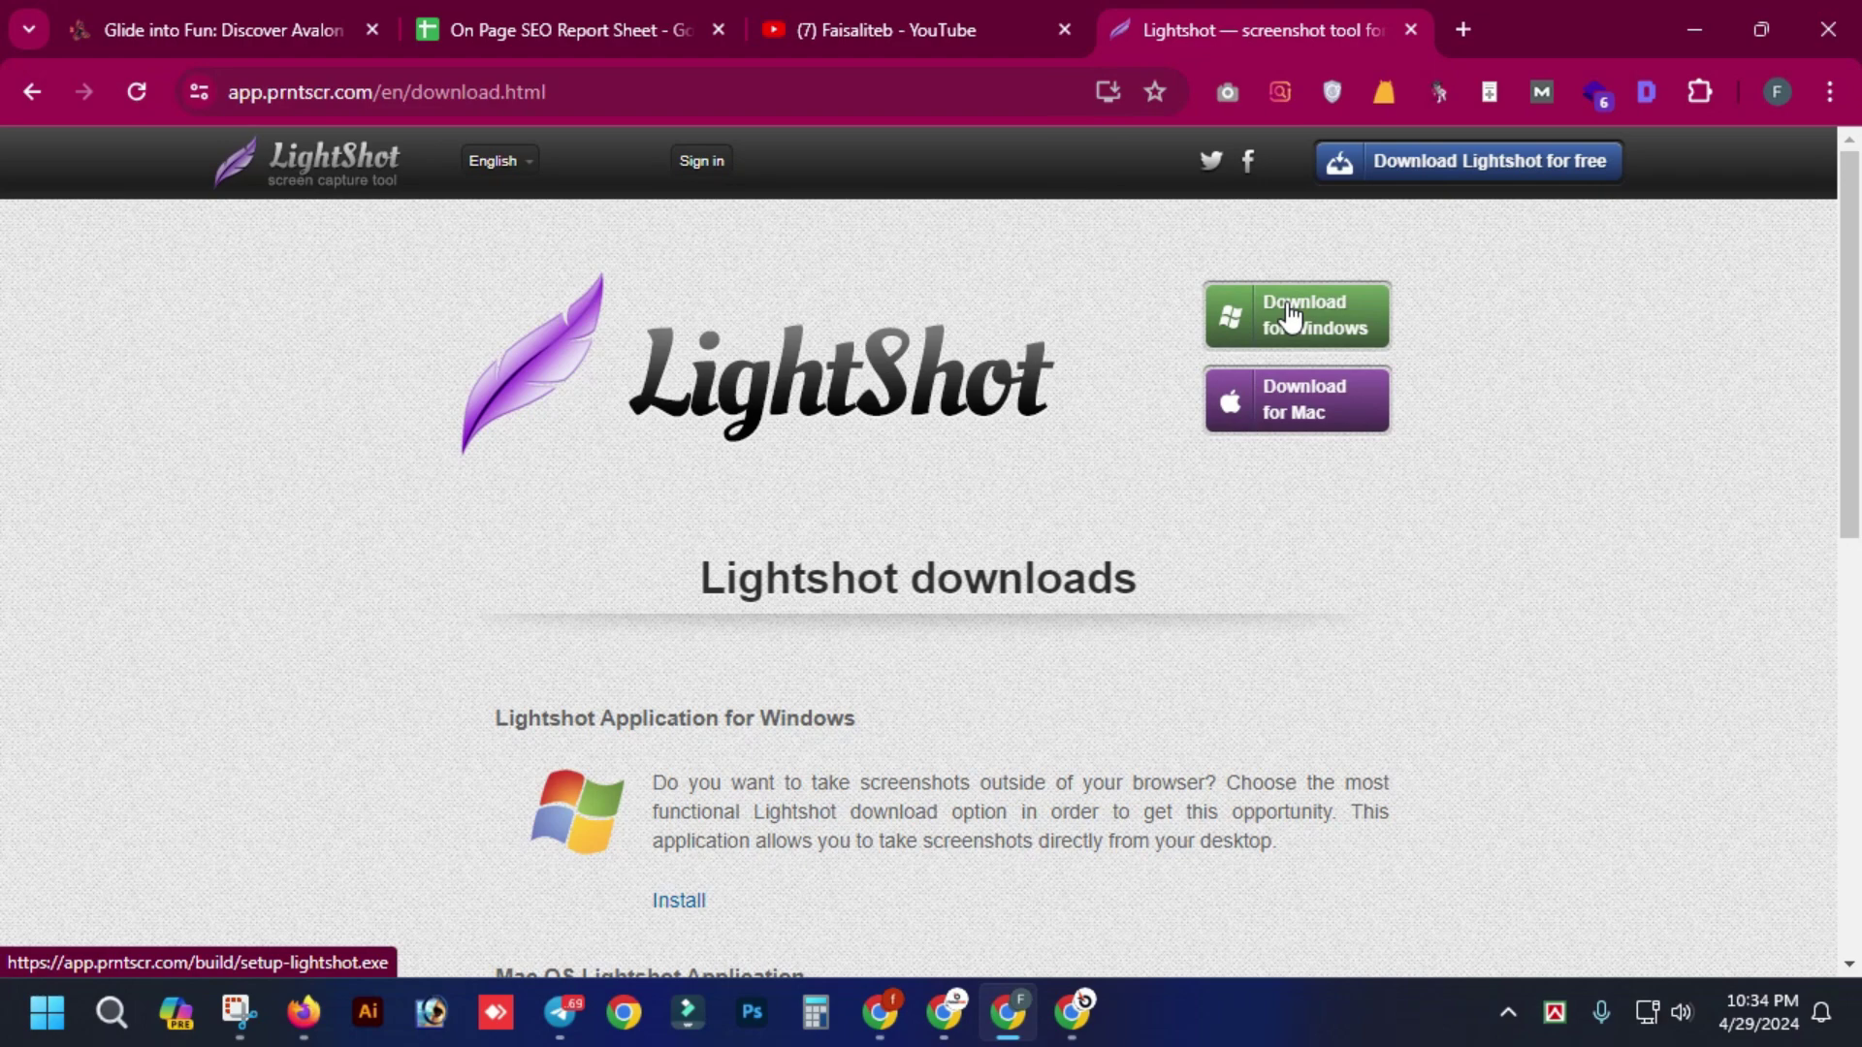
pyautogui.press('Print')
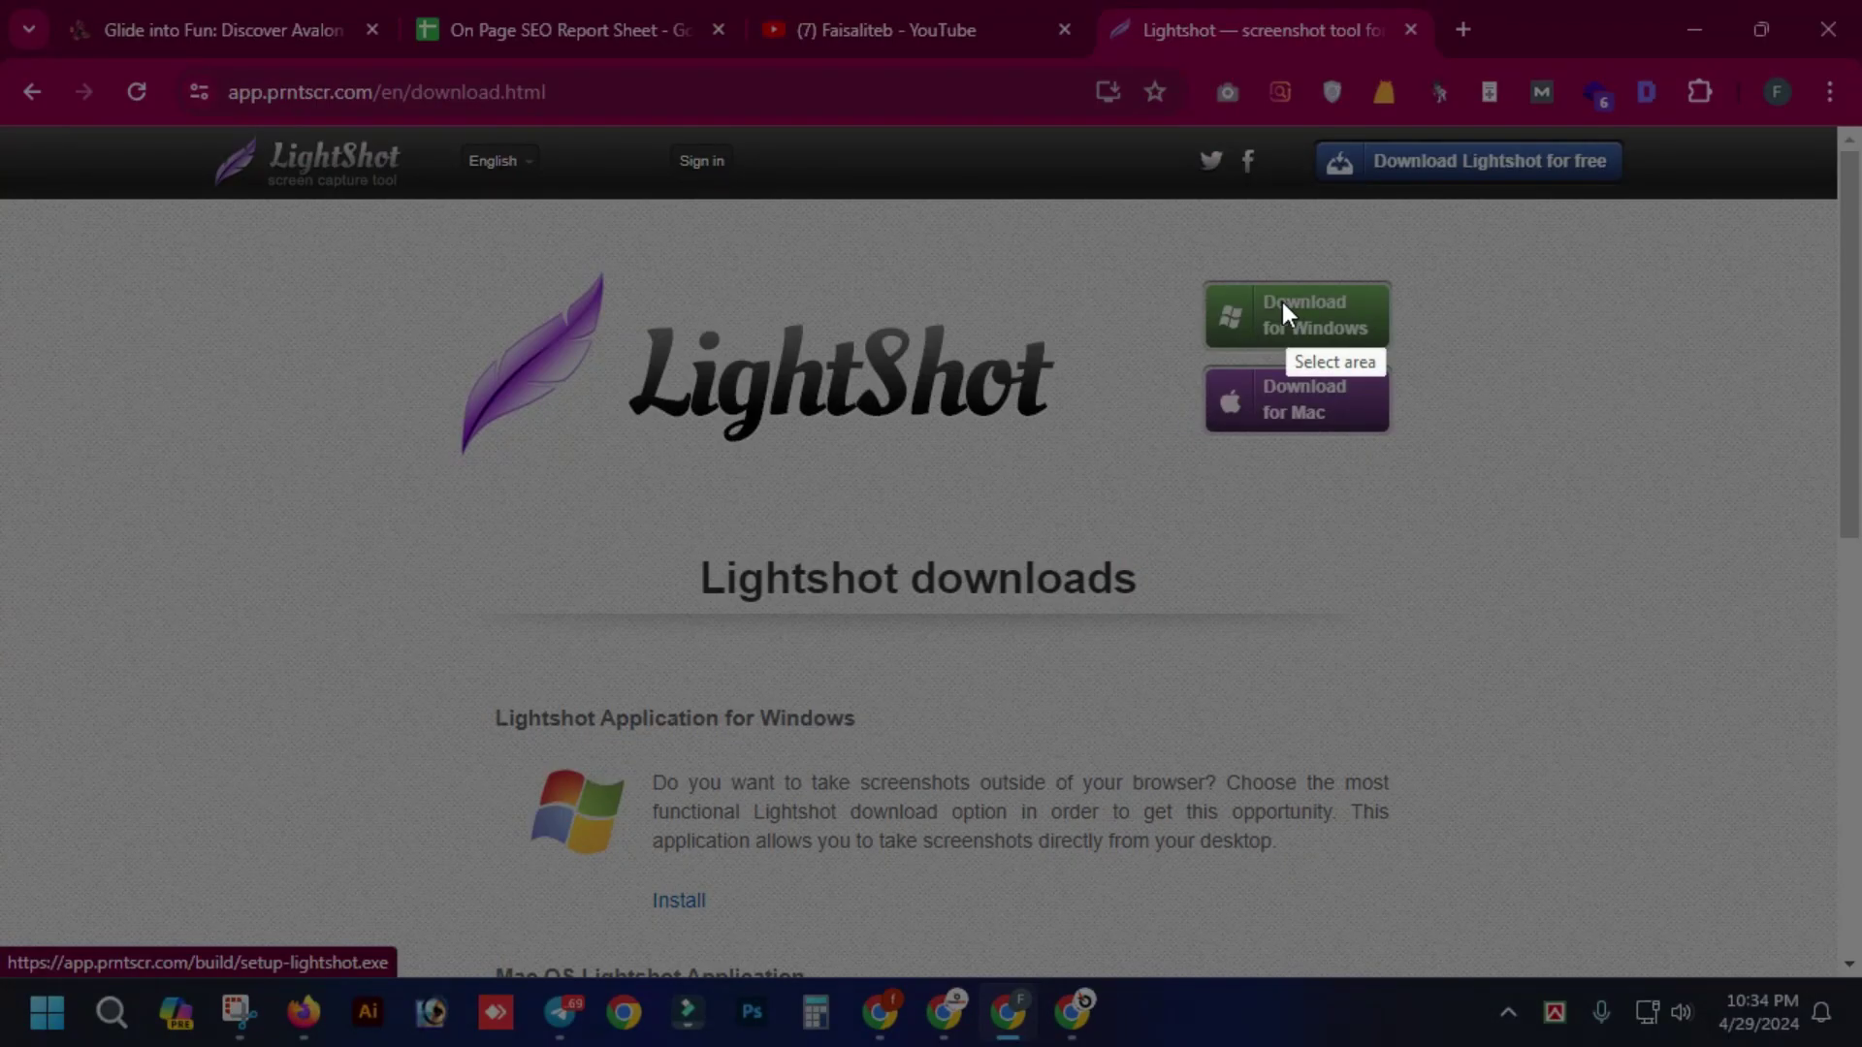
pyautogui.moveTo(187, 381); pyautogui.dragTo(1096, 800)
pyautogui.press('Escape')
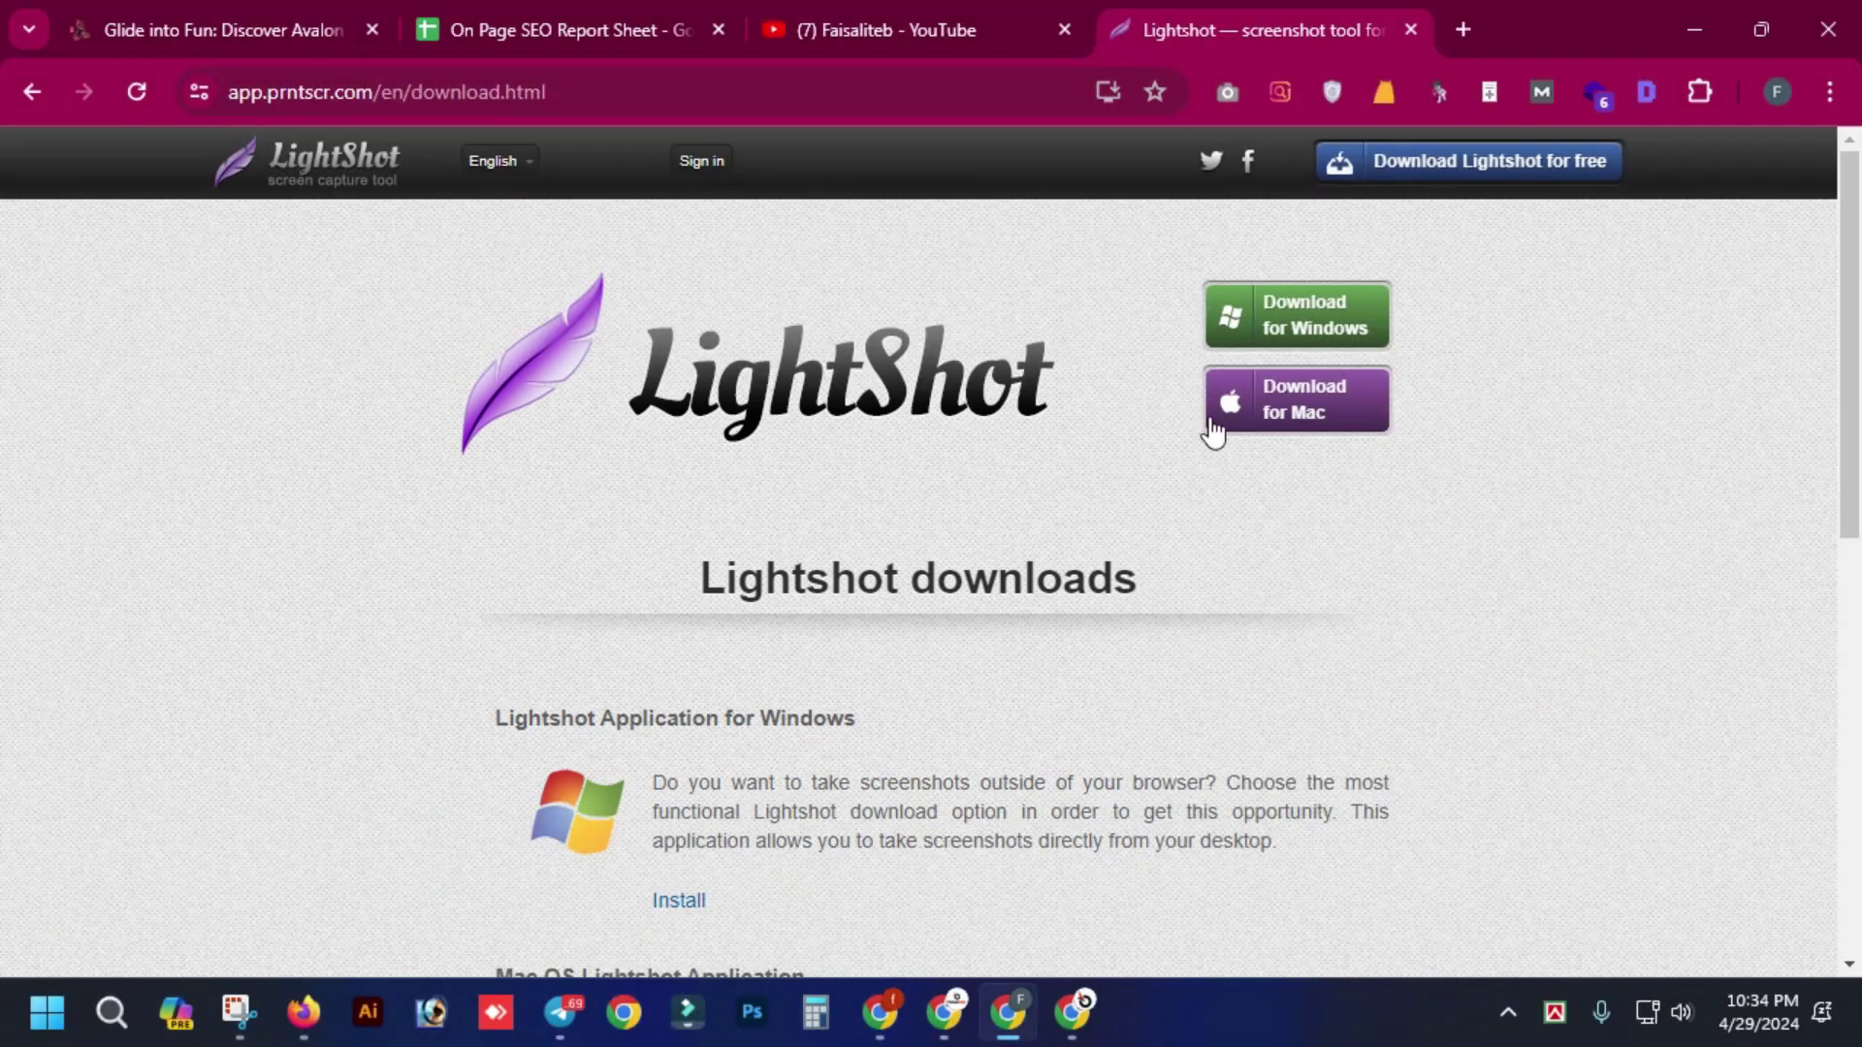
# - Return to the Avalon ice skating article and load sportsaccessoriestoday.com/wp-admin in its place
pyautogui.click(240, 15)
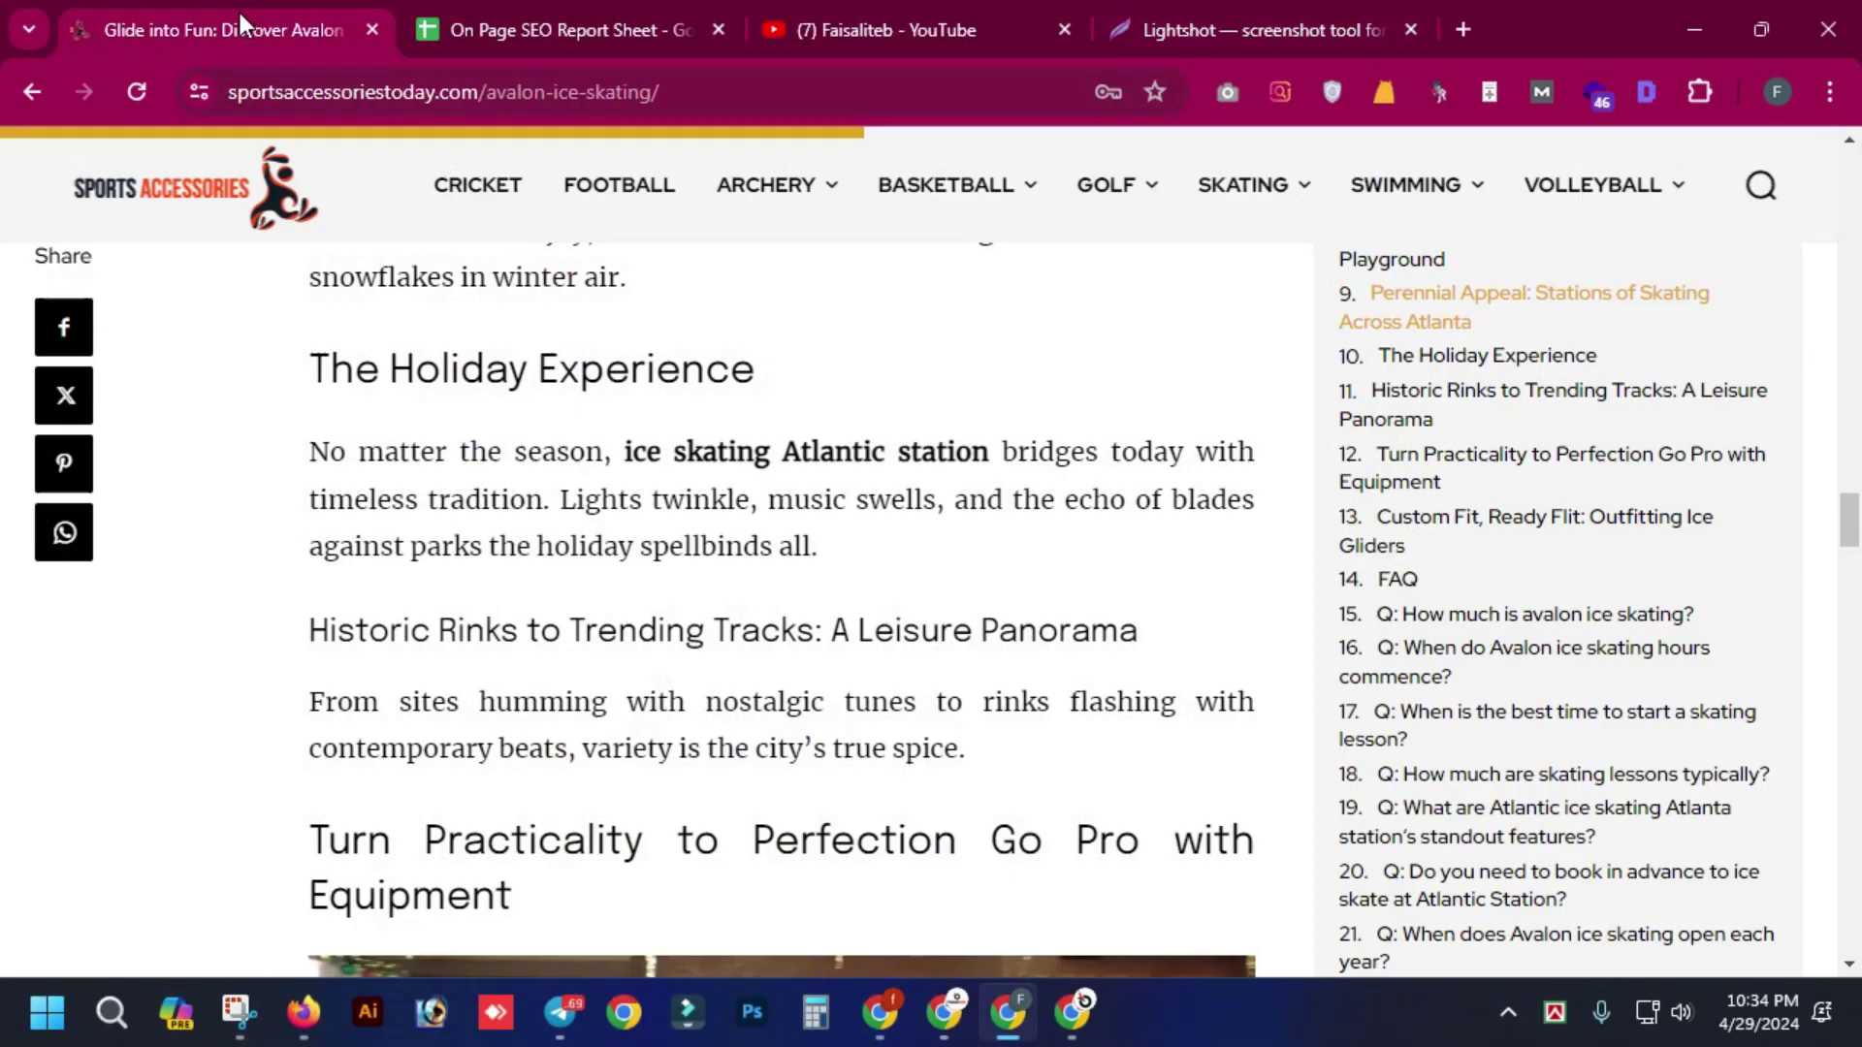
pyautogui.moveTo(501, 91); pyautogui.dragTo(983, 137)
pyautogui.press('BackSpace')
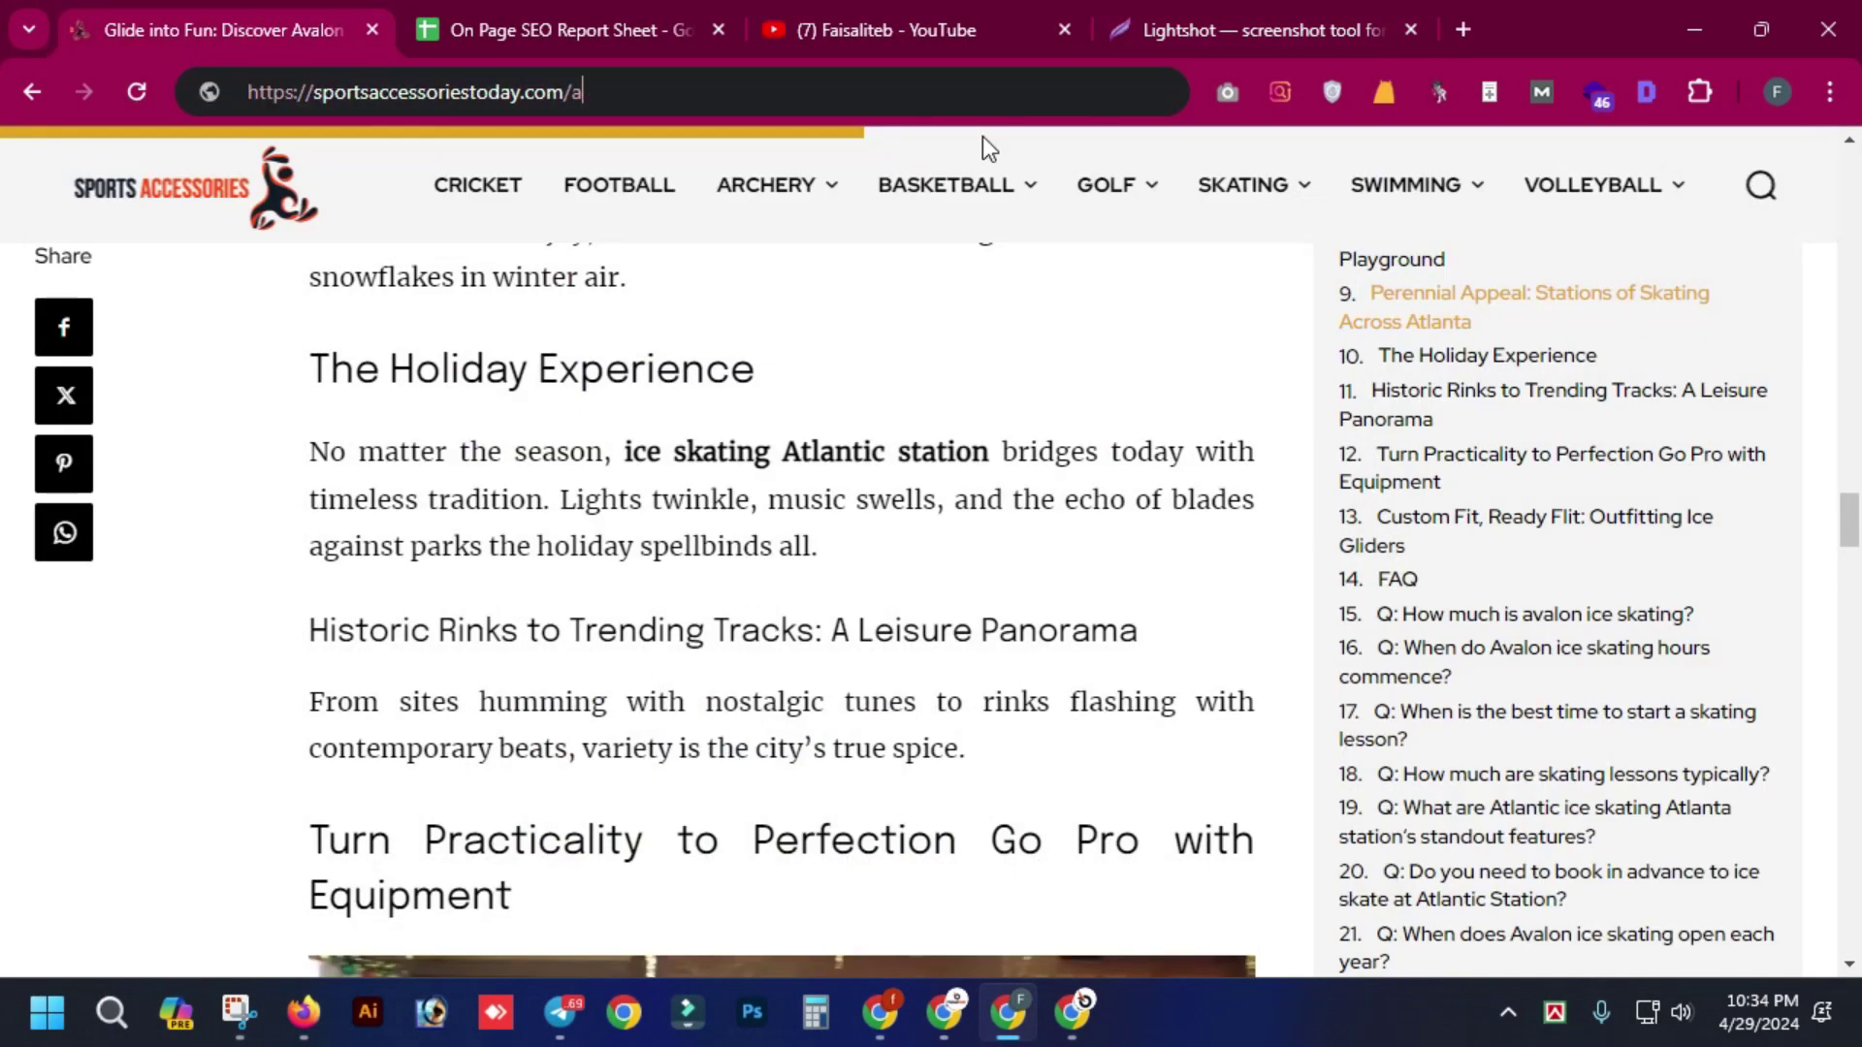
pyautogui.press('BackSpace')
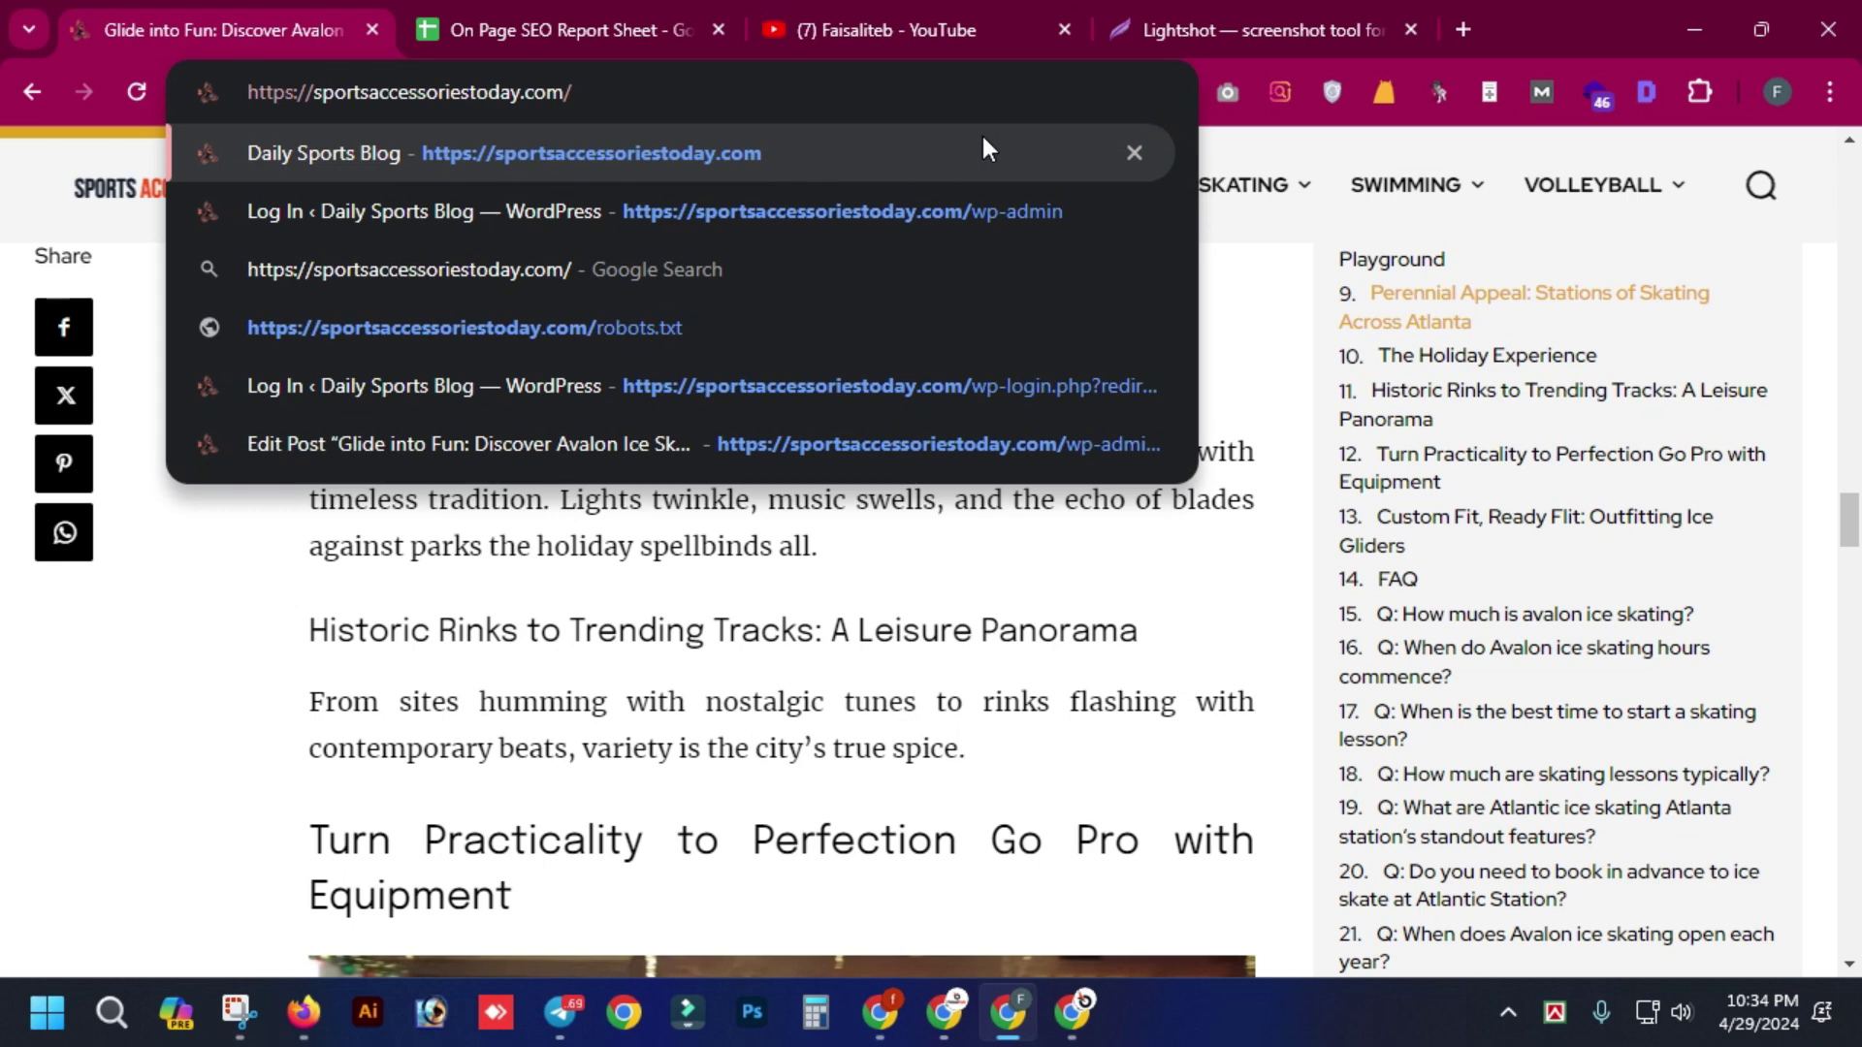
pyautogui.write('wp-admin')
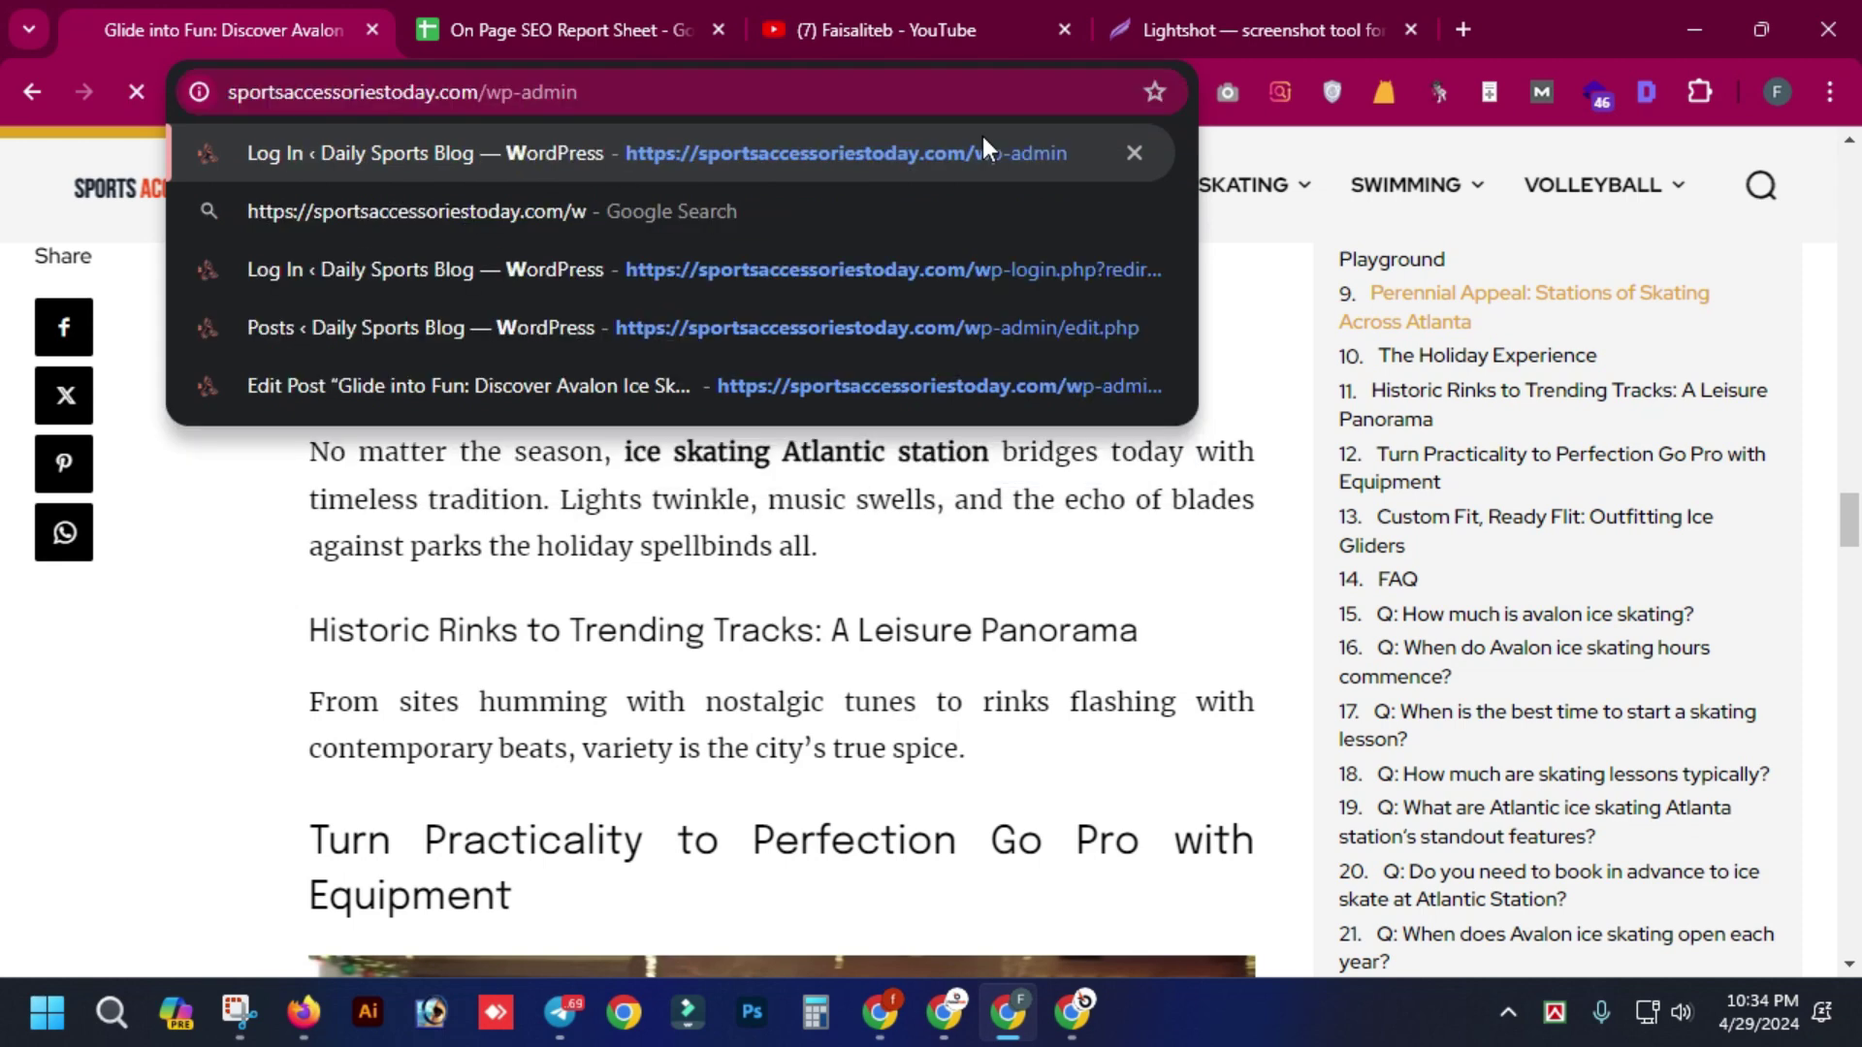
pyautogui.press('Return')
# - Switch to the Google Meet call, check the in-call messages, and turn the microphone on
pyautogui.moveTo(1045, 973)
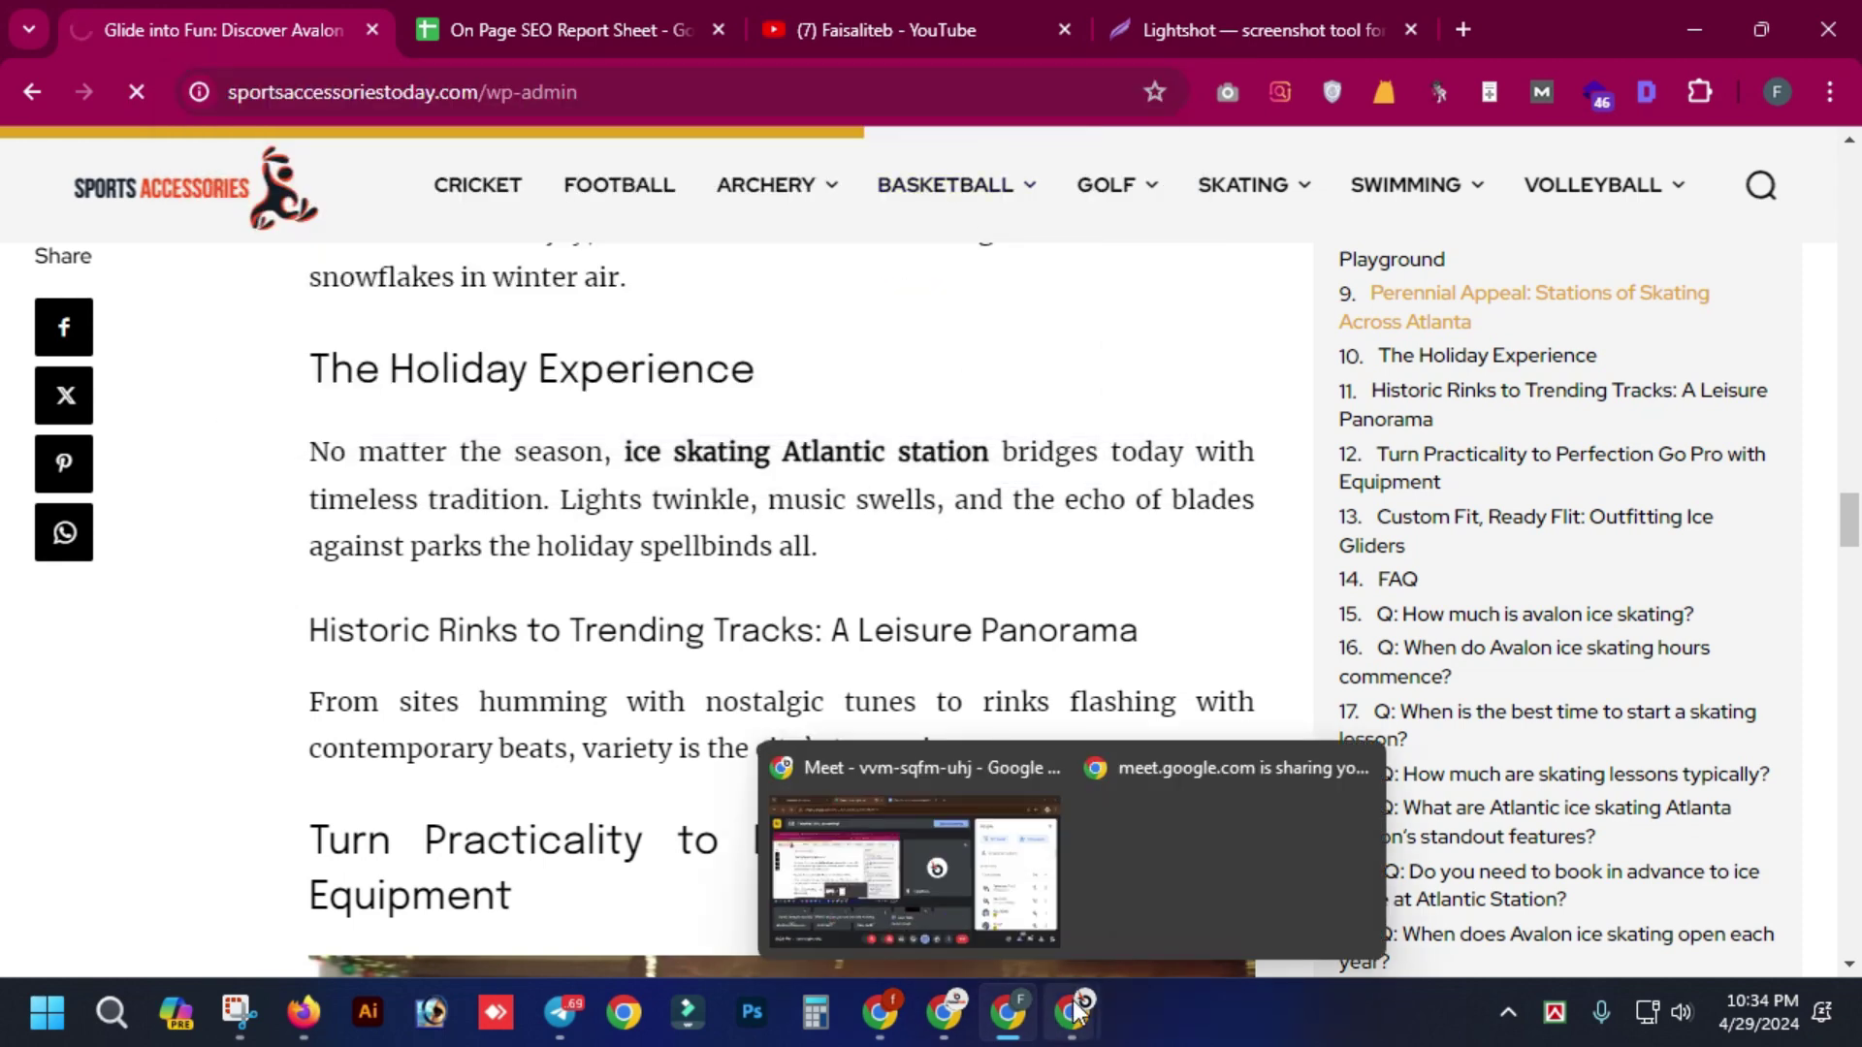
pyautogui.click(960, 934)
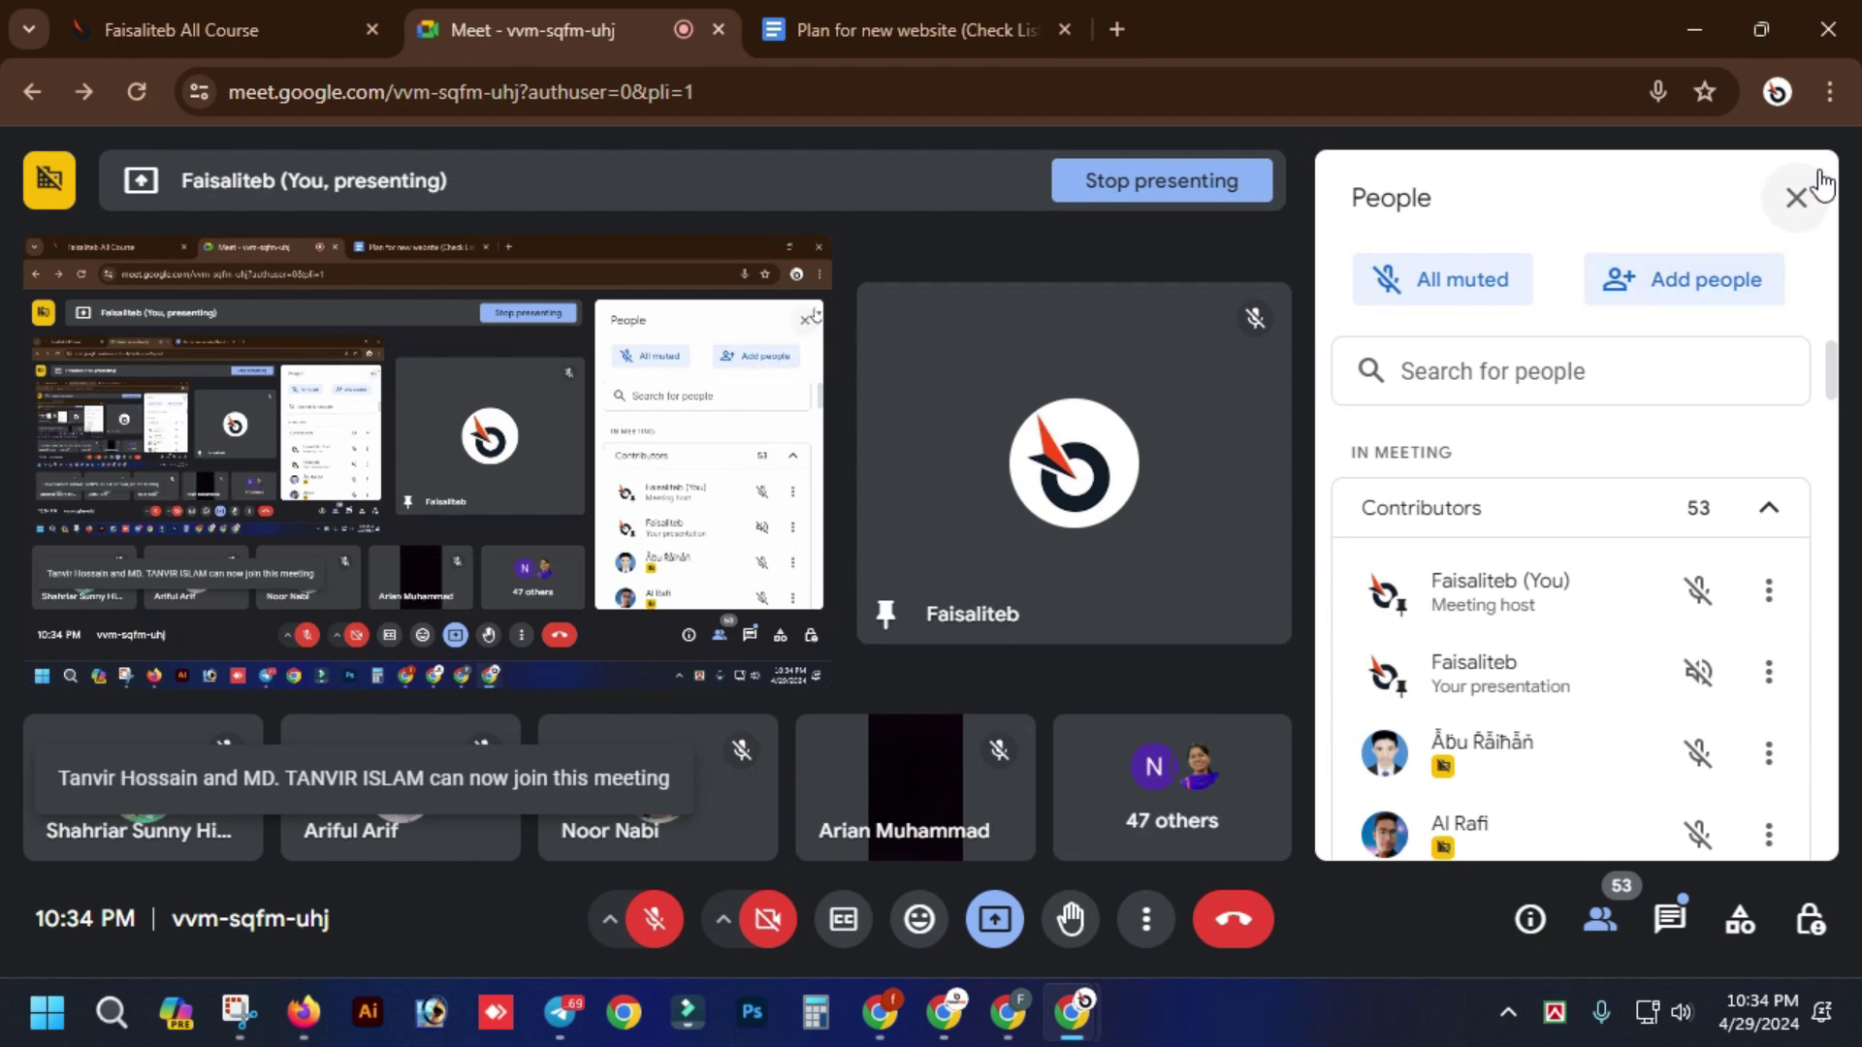
pyautogui.click(1794, 202)
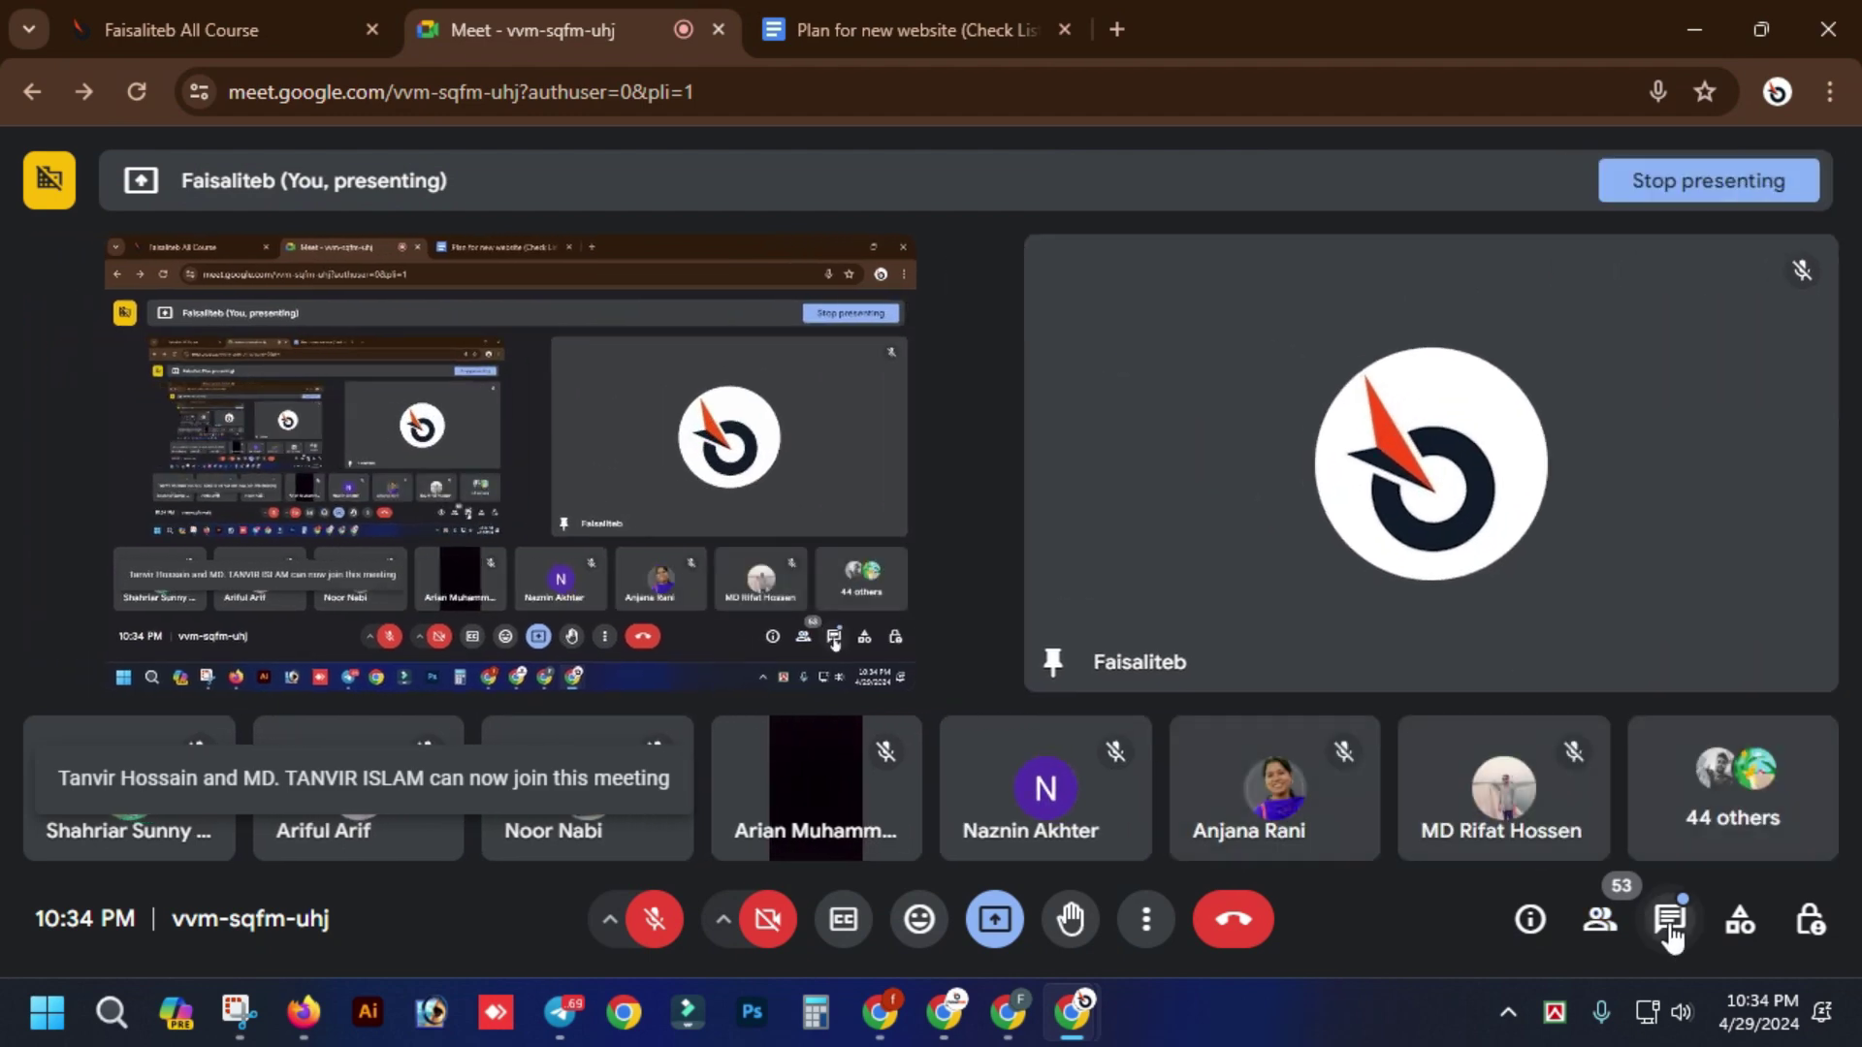
pyautogui.click(1668, 919)
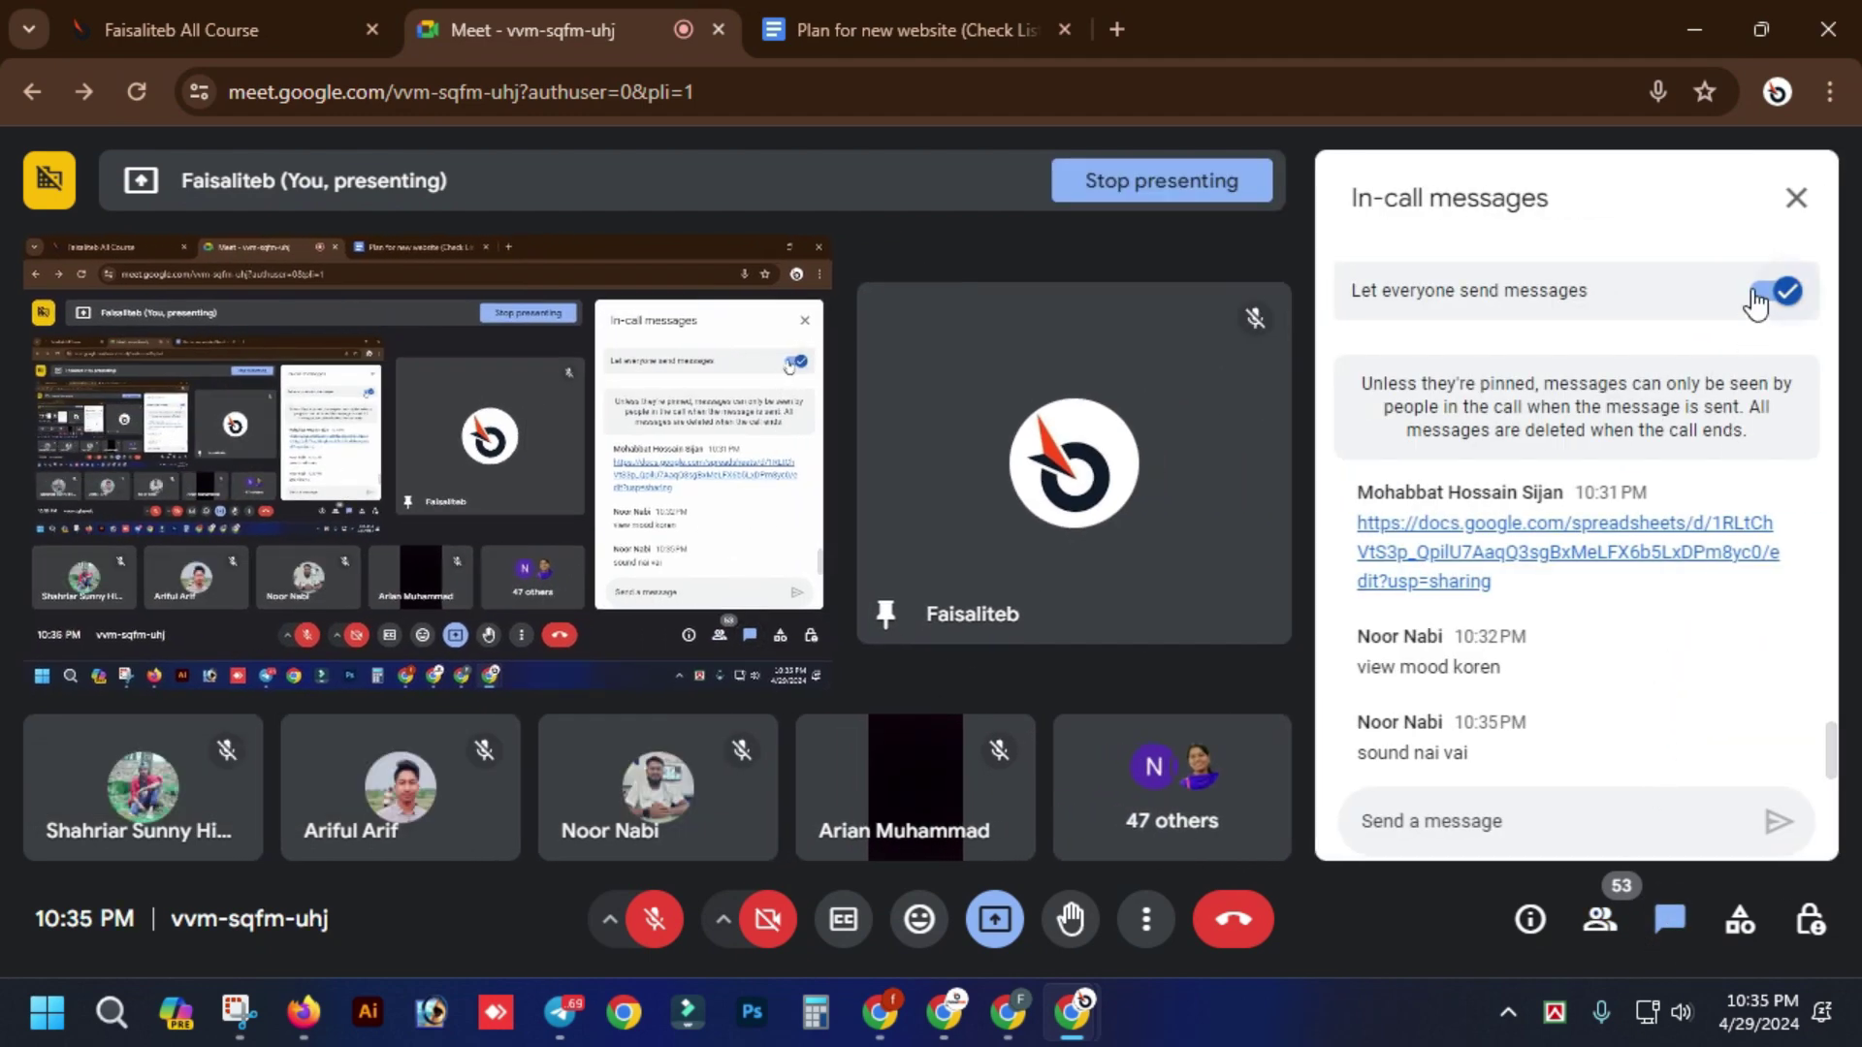
pyautogui.click(656, 926)
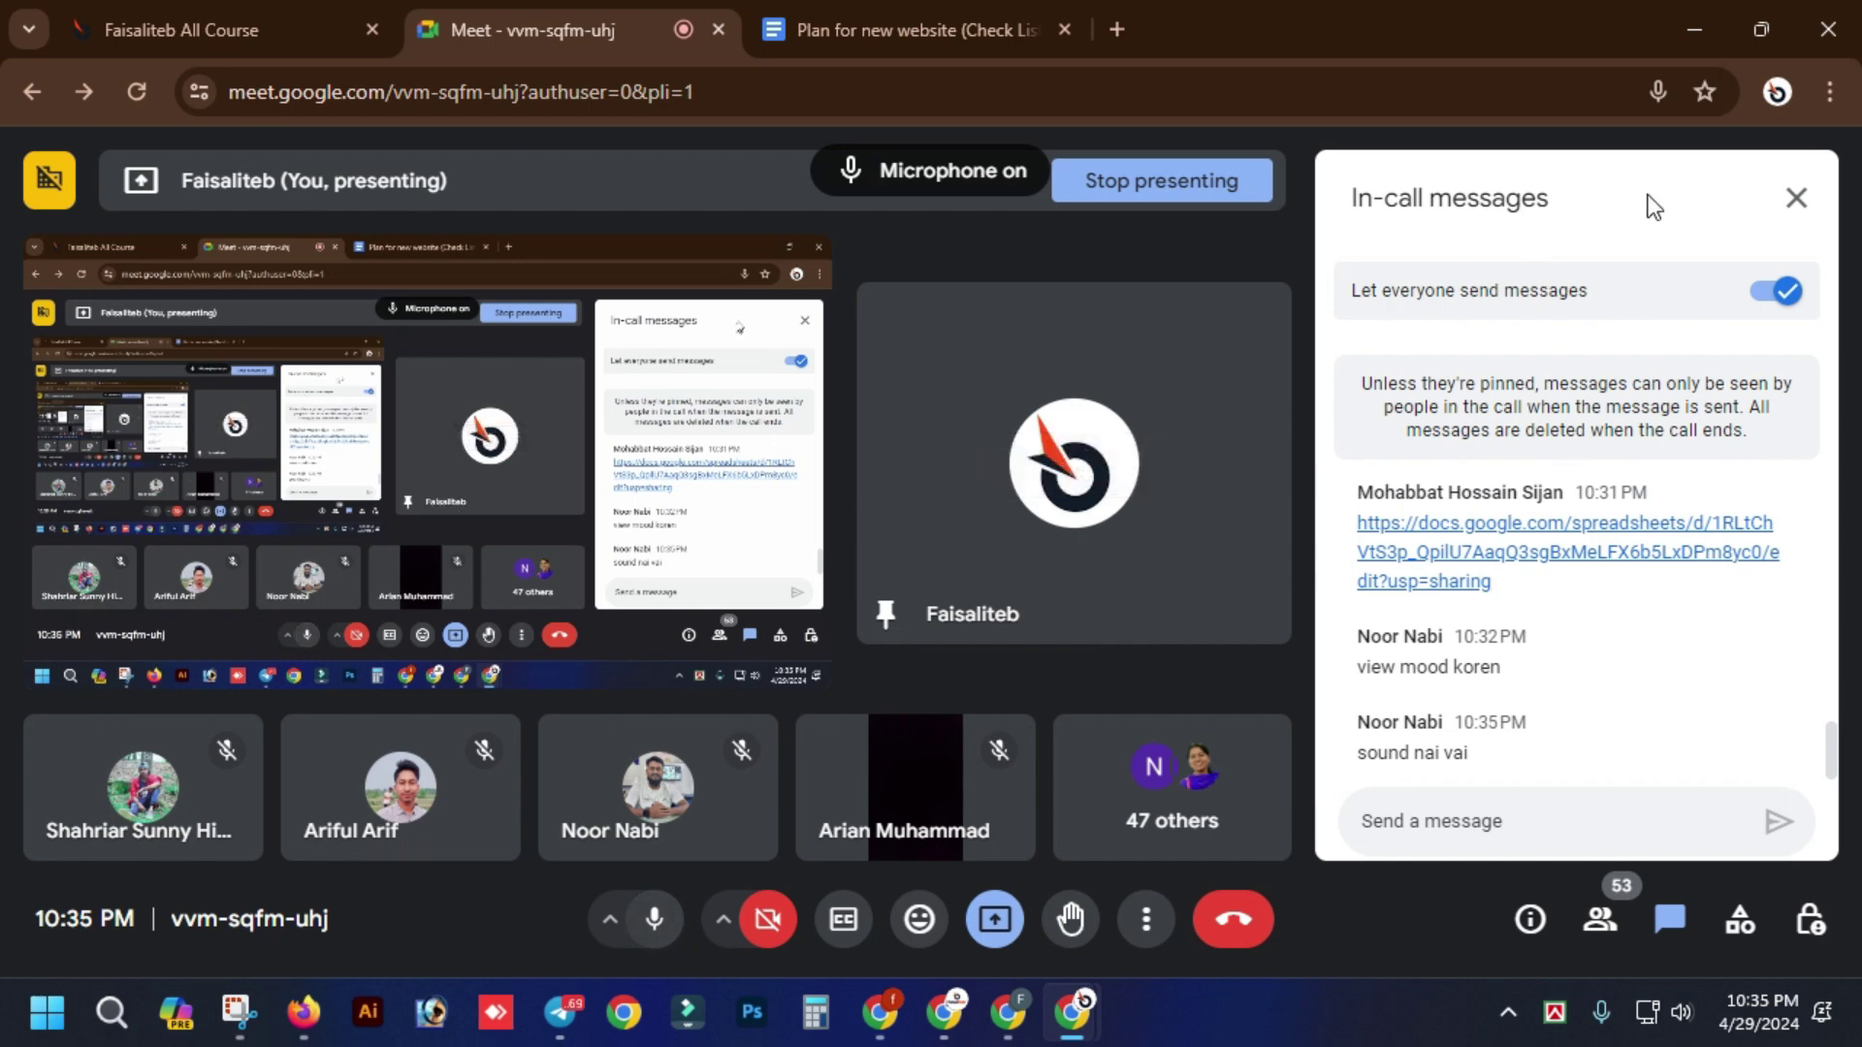
pyautogui.click(1819, 202)
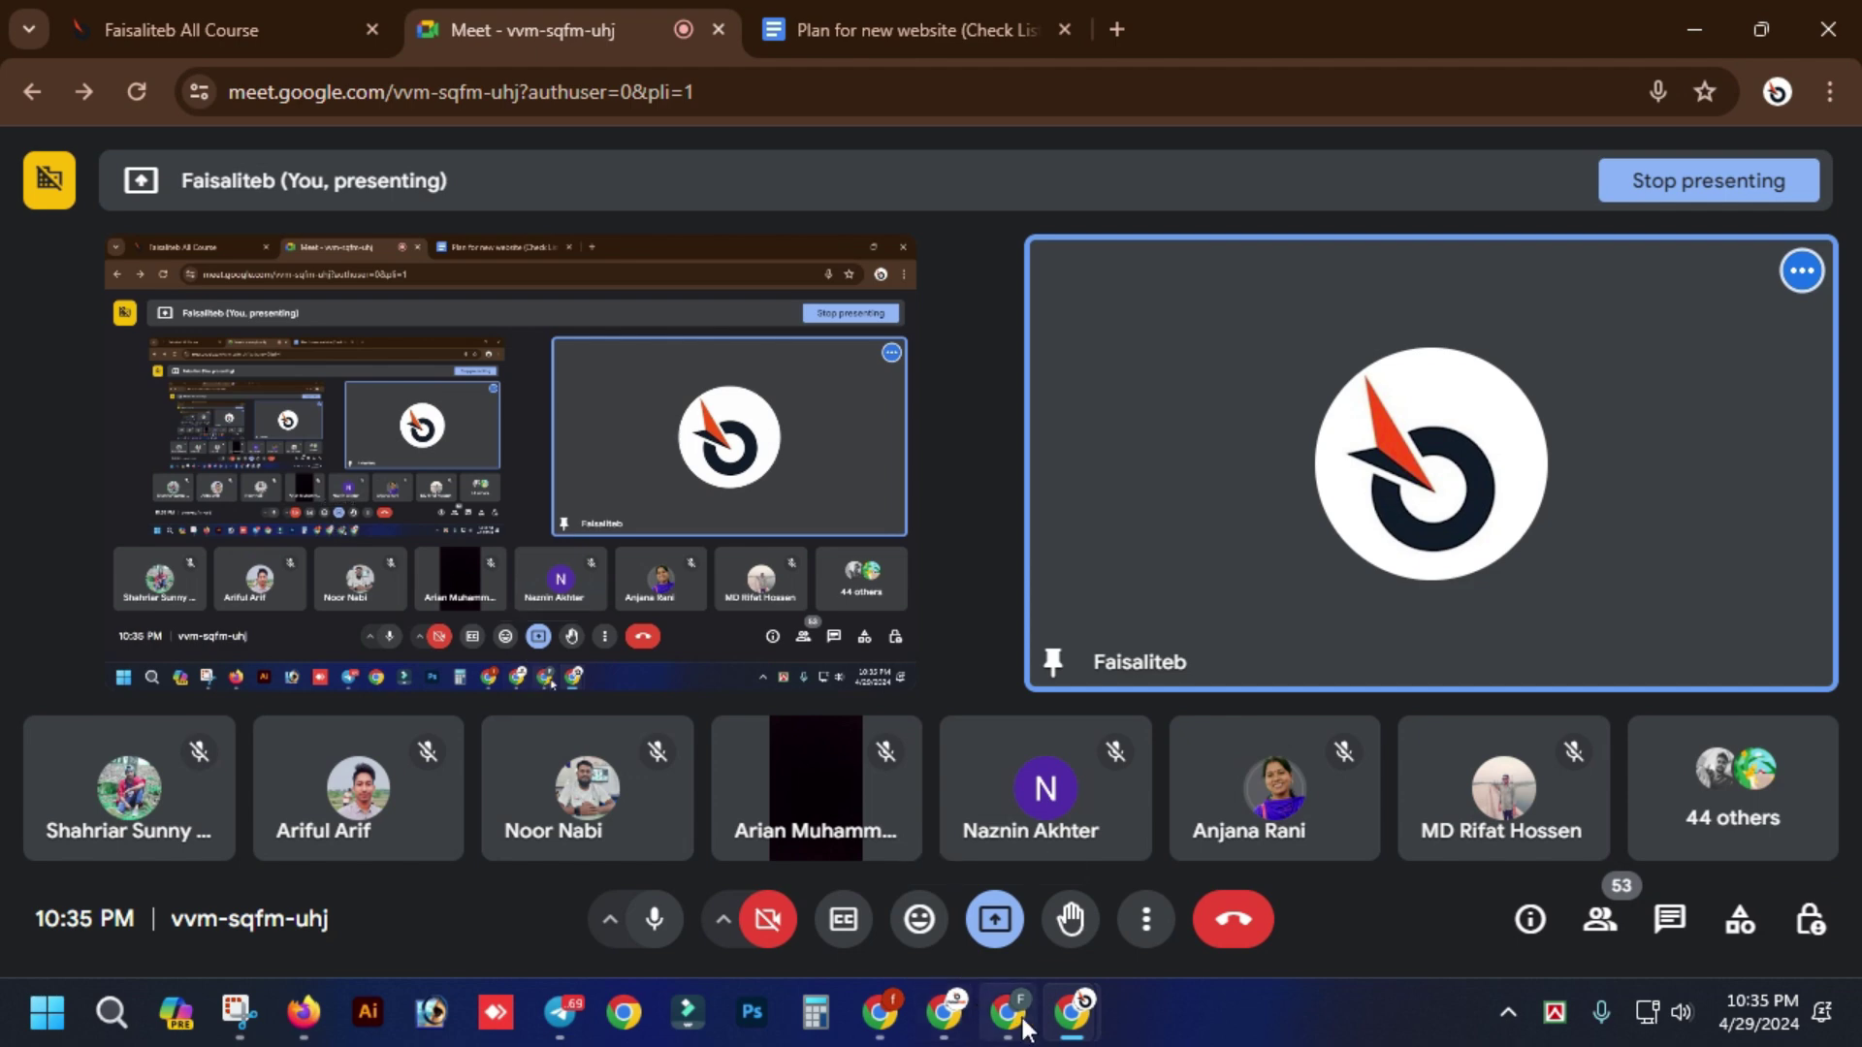
# - Switch back to the browser window showing the Daily Sports Blog login page
pyautogui.moveTo(1068, 1020)
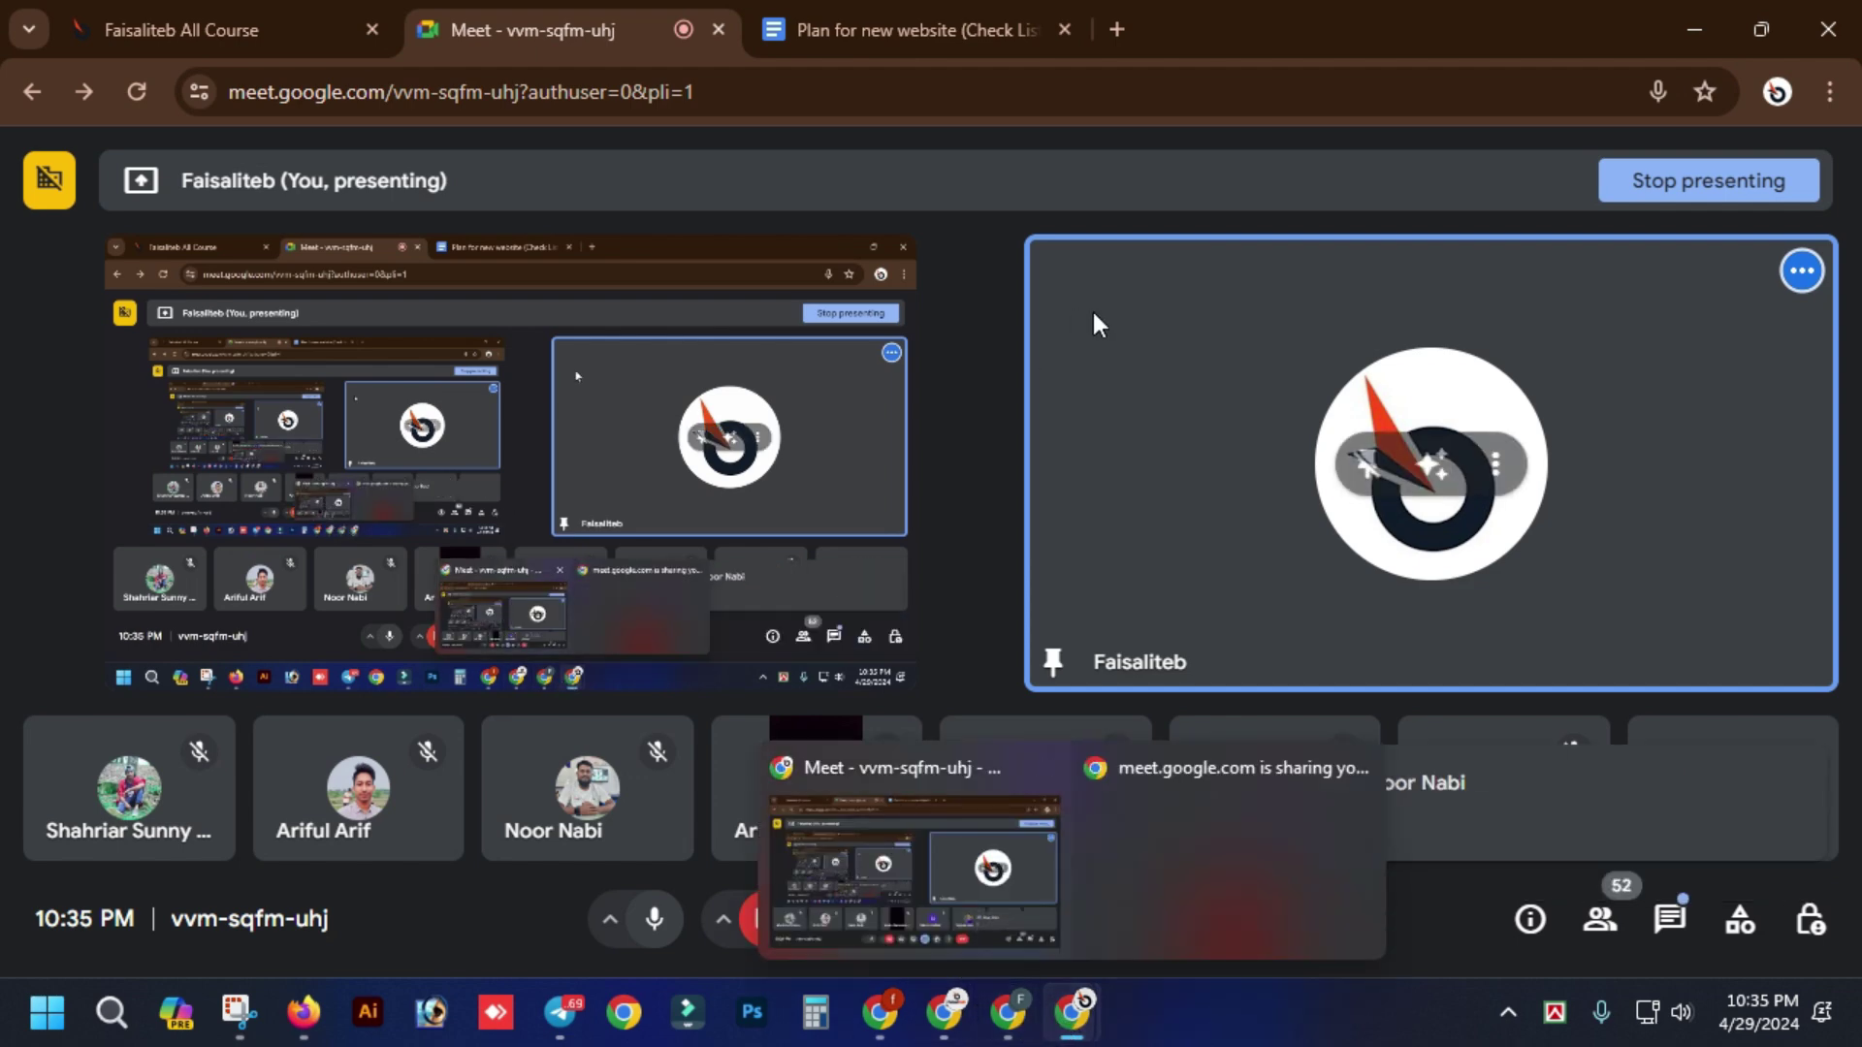
pyautogui.moveTo(1007, 1013)
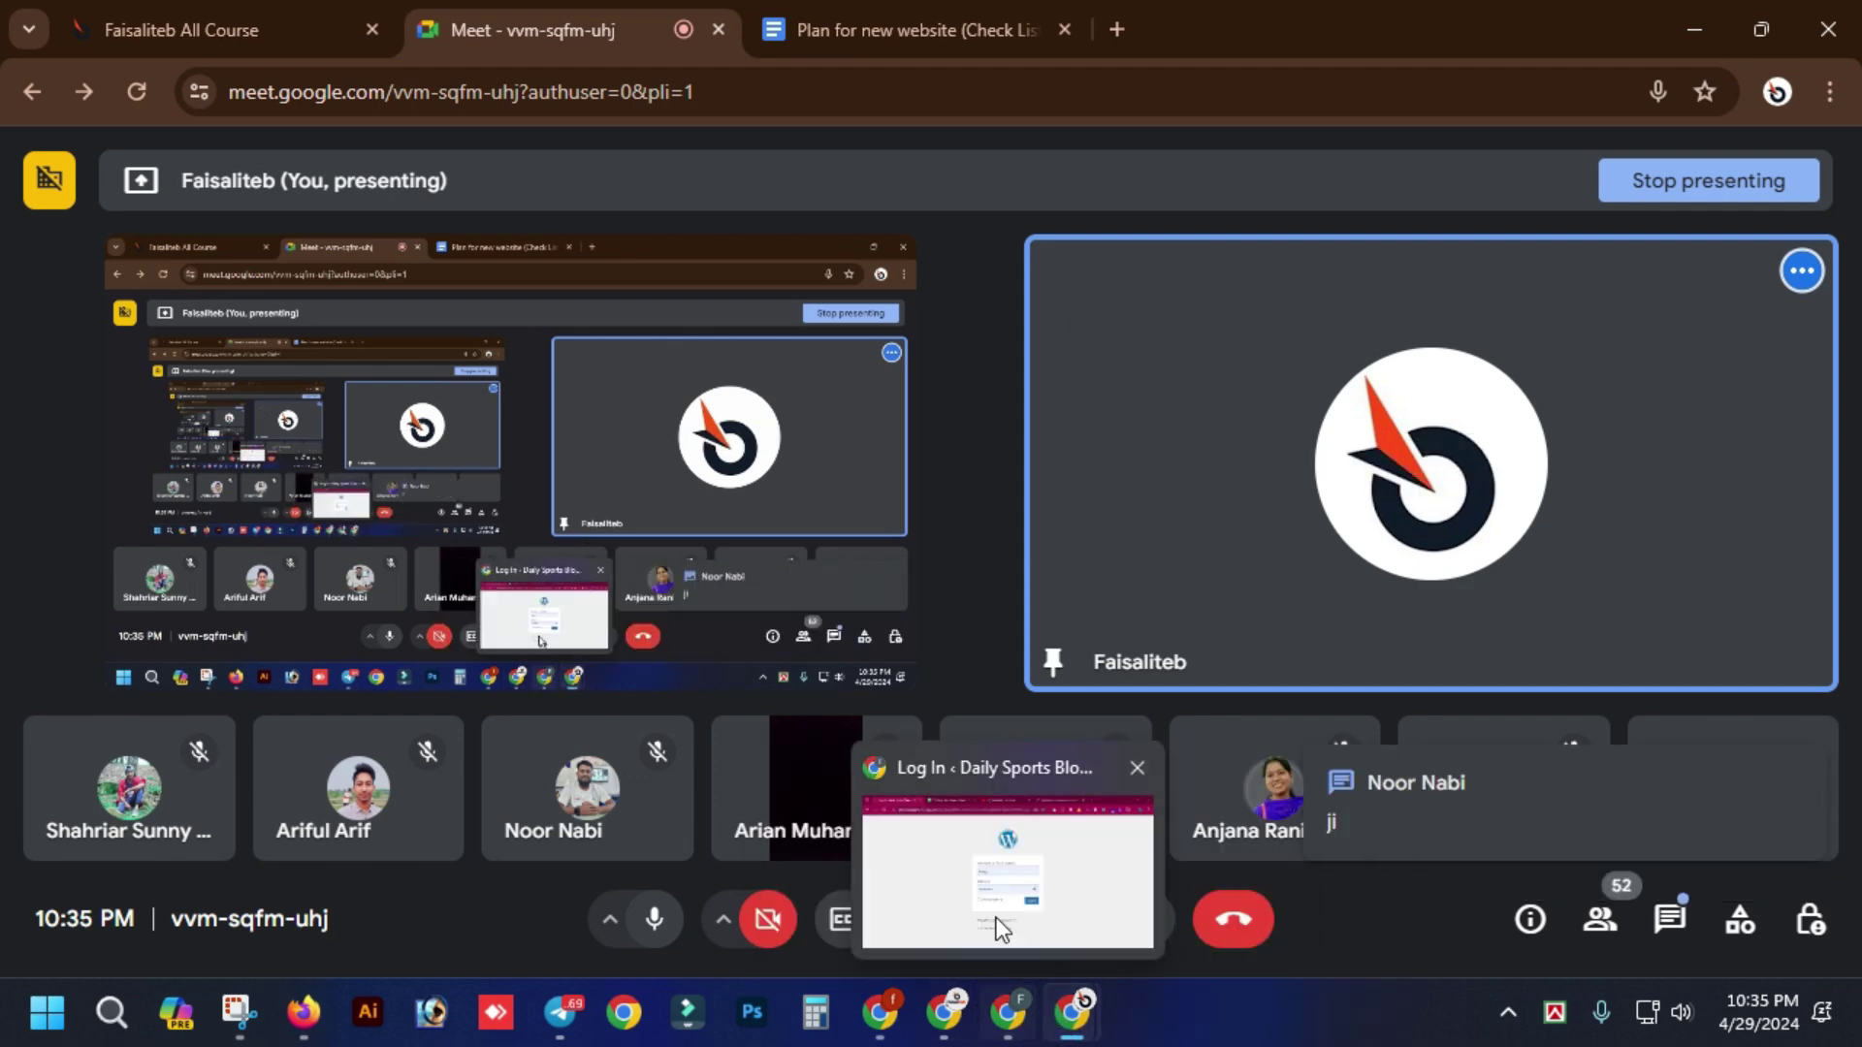
# - Switch to the Daily Sports Blog login window, log in, and open the post "Glide into Fun: Discover Avalon Ice Skating" for editing
pyautogui.click(997, 918)
pyautogui.click(1057, 683)
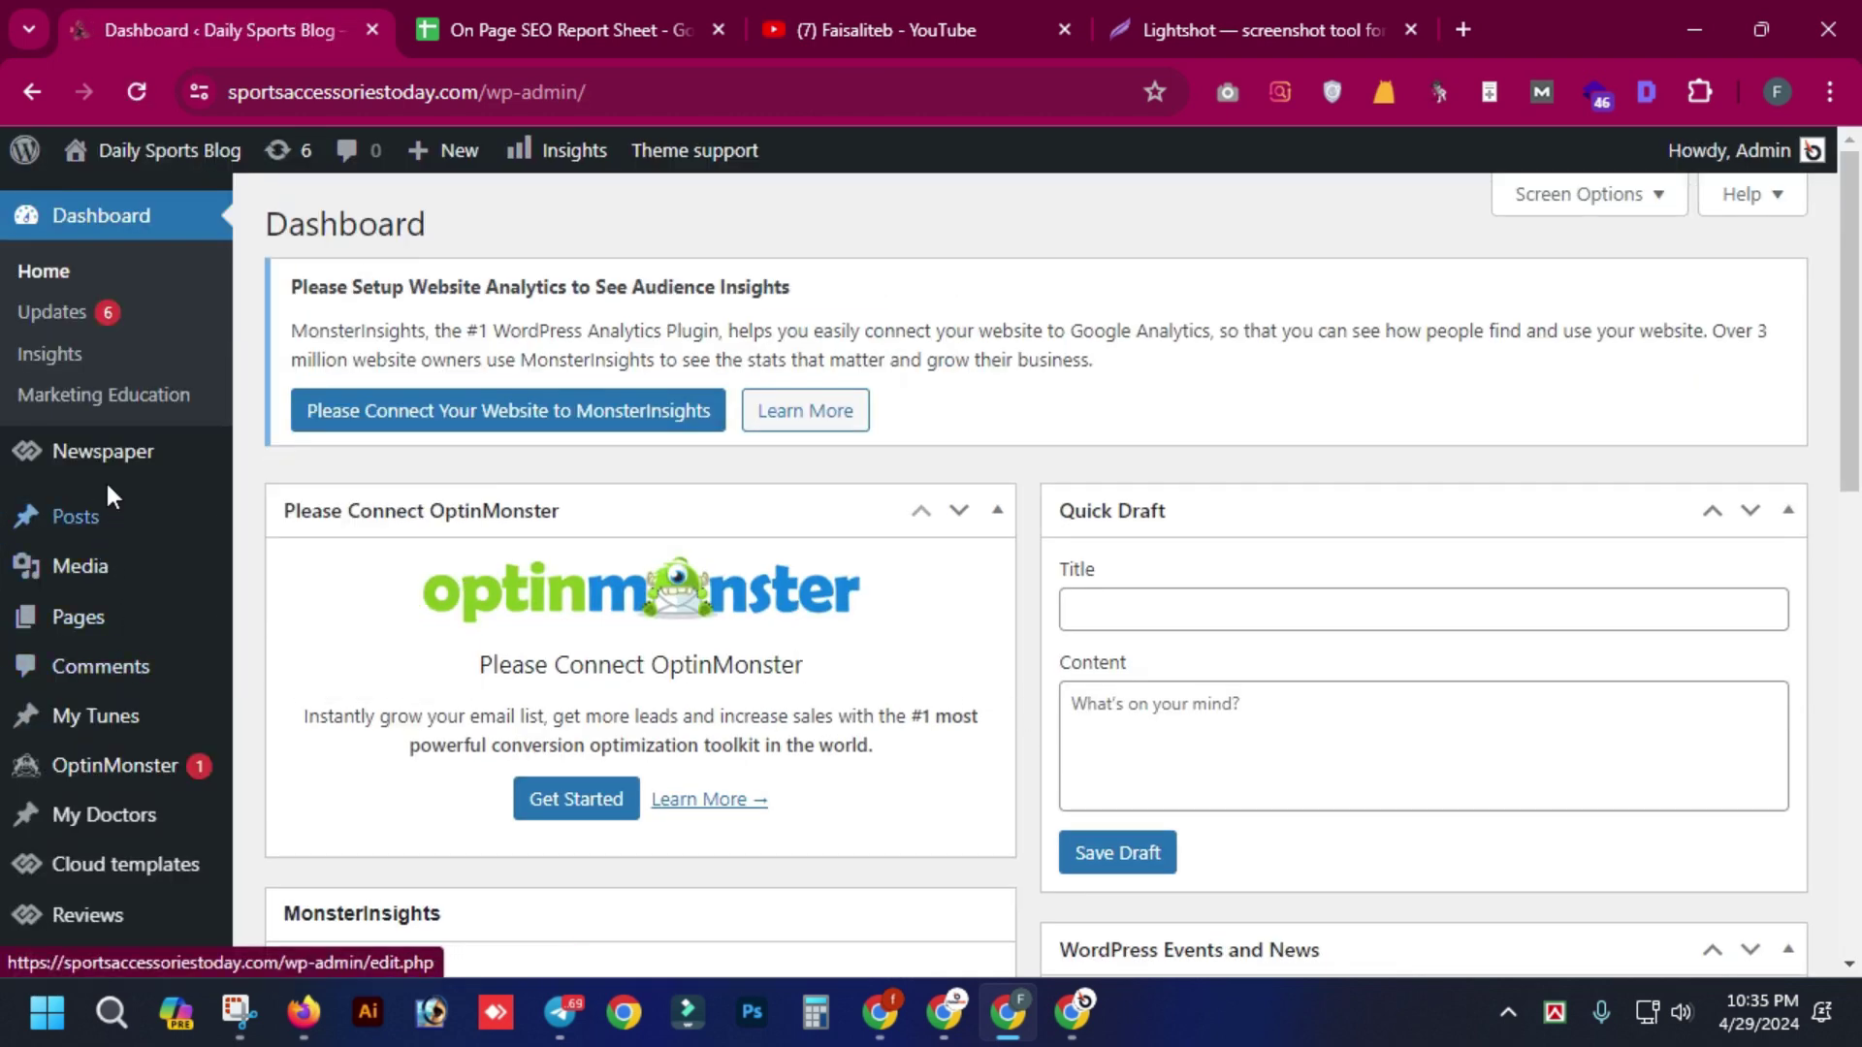
pyautogui.moveTo(142, 546)
pyautogui.click(303, 531)
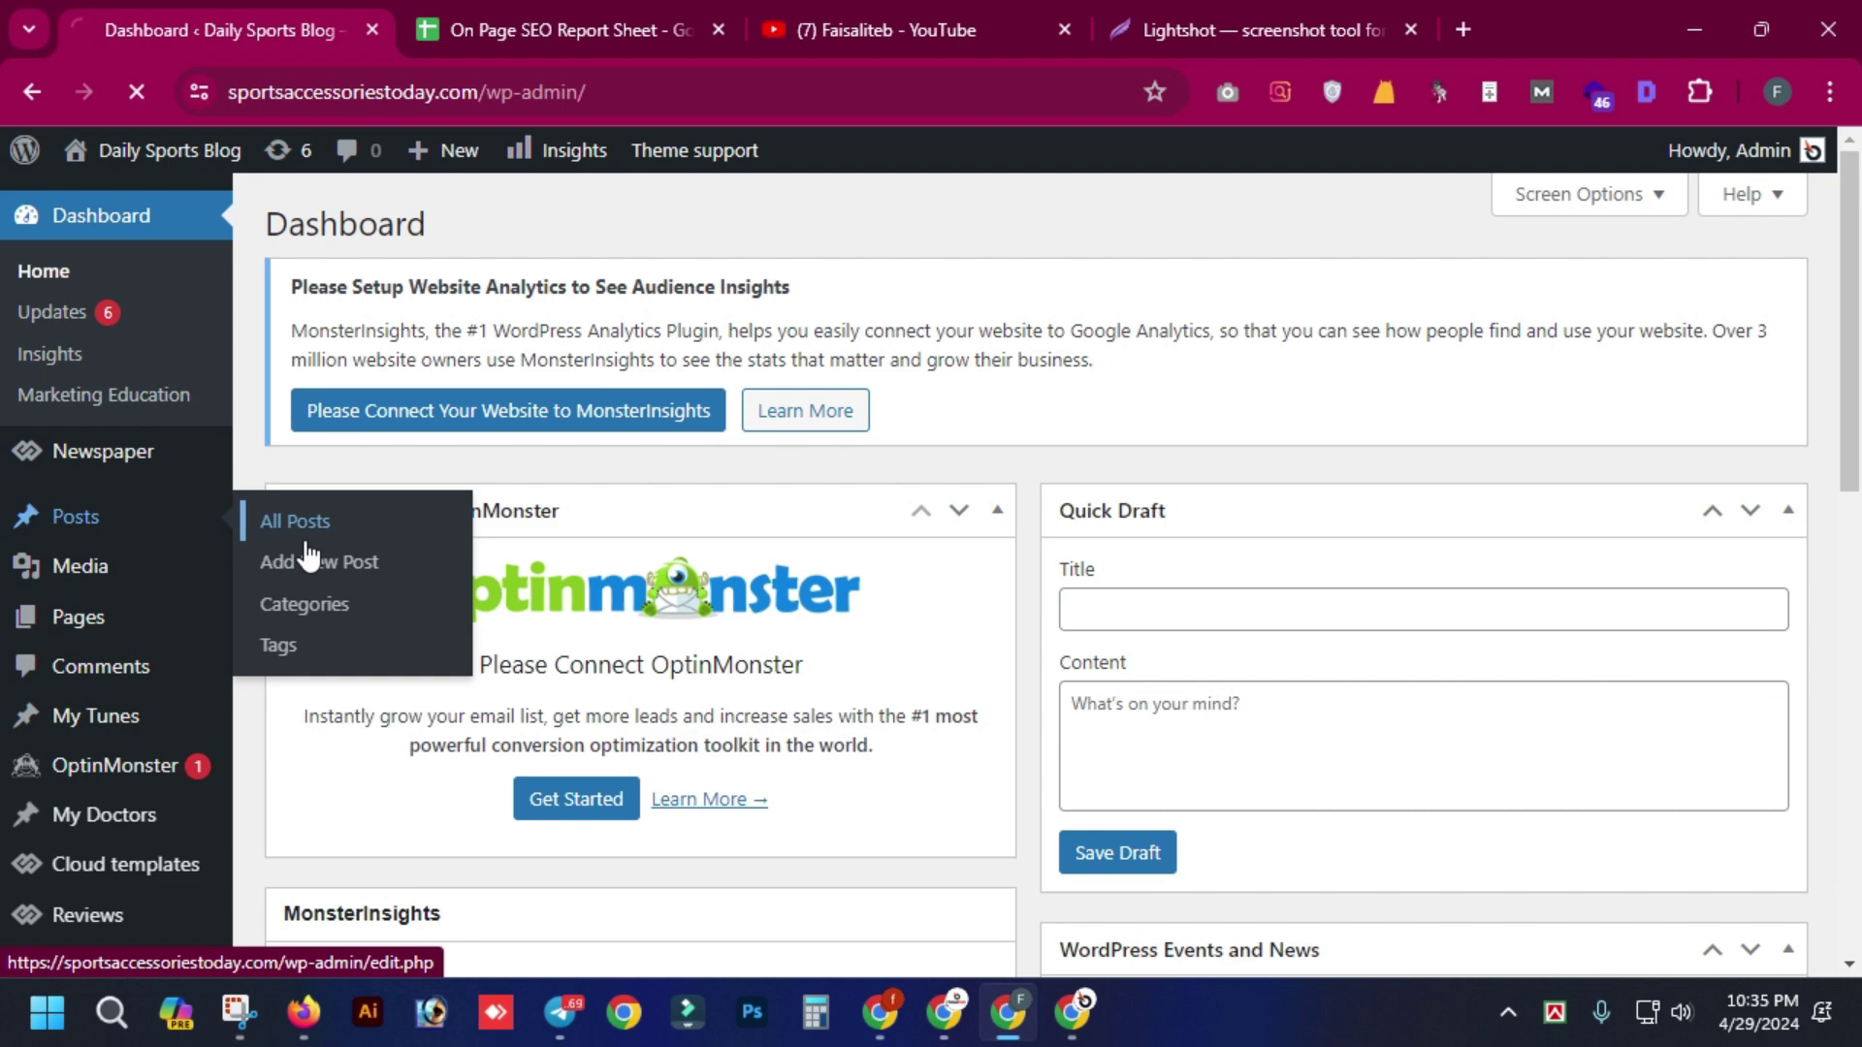
pyautogui.moveTo(869, 665)
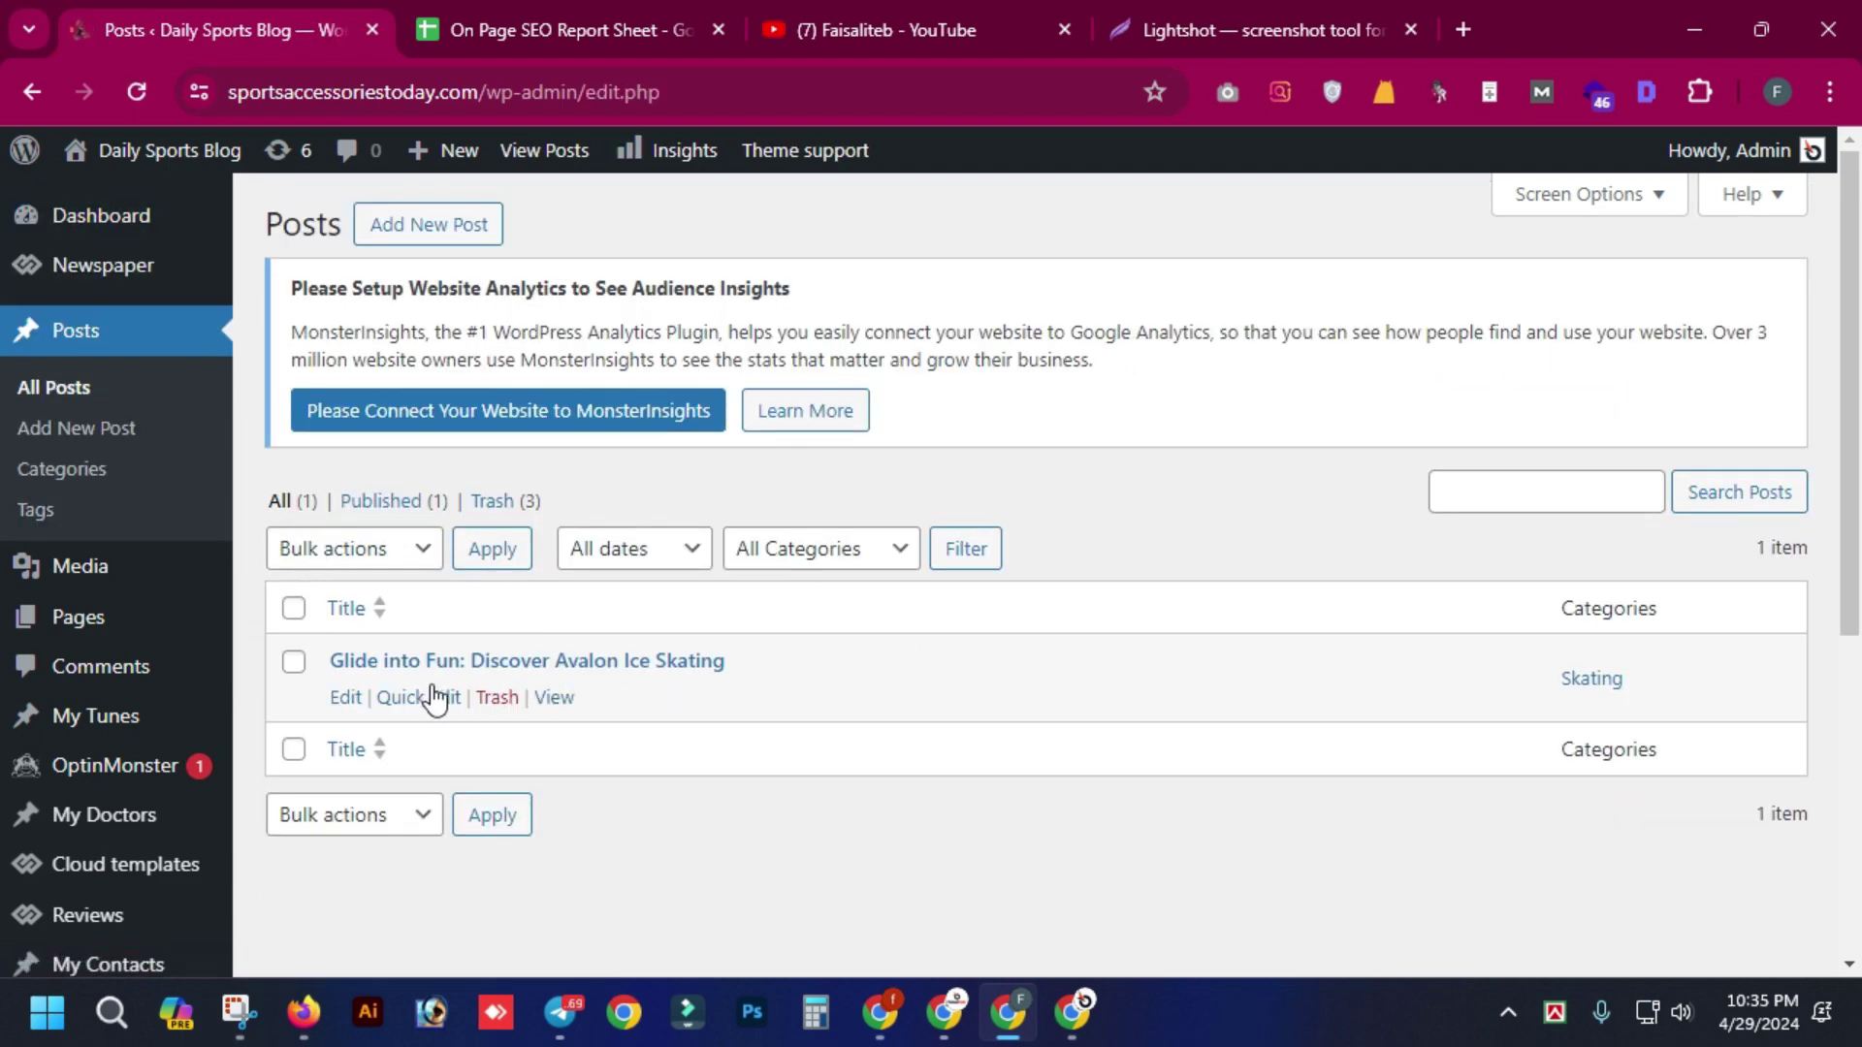
pyautogui.click(346, 698)
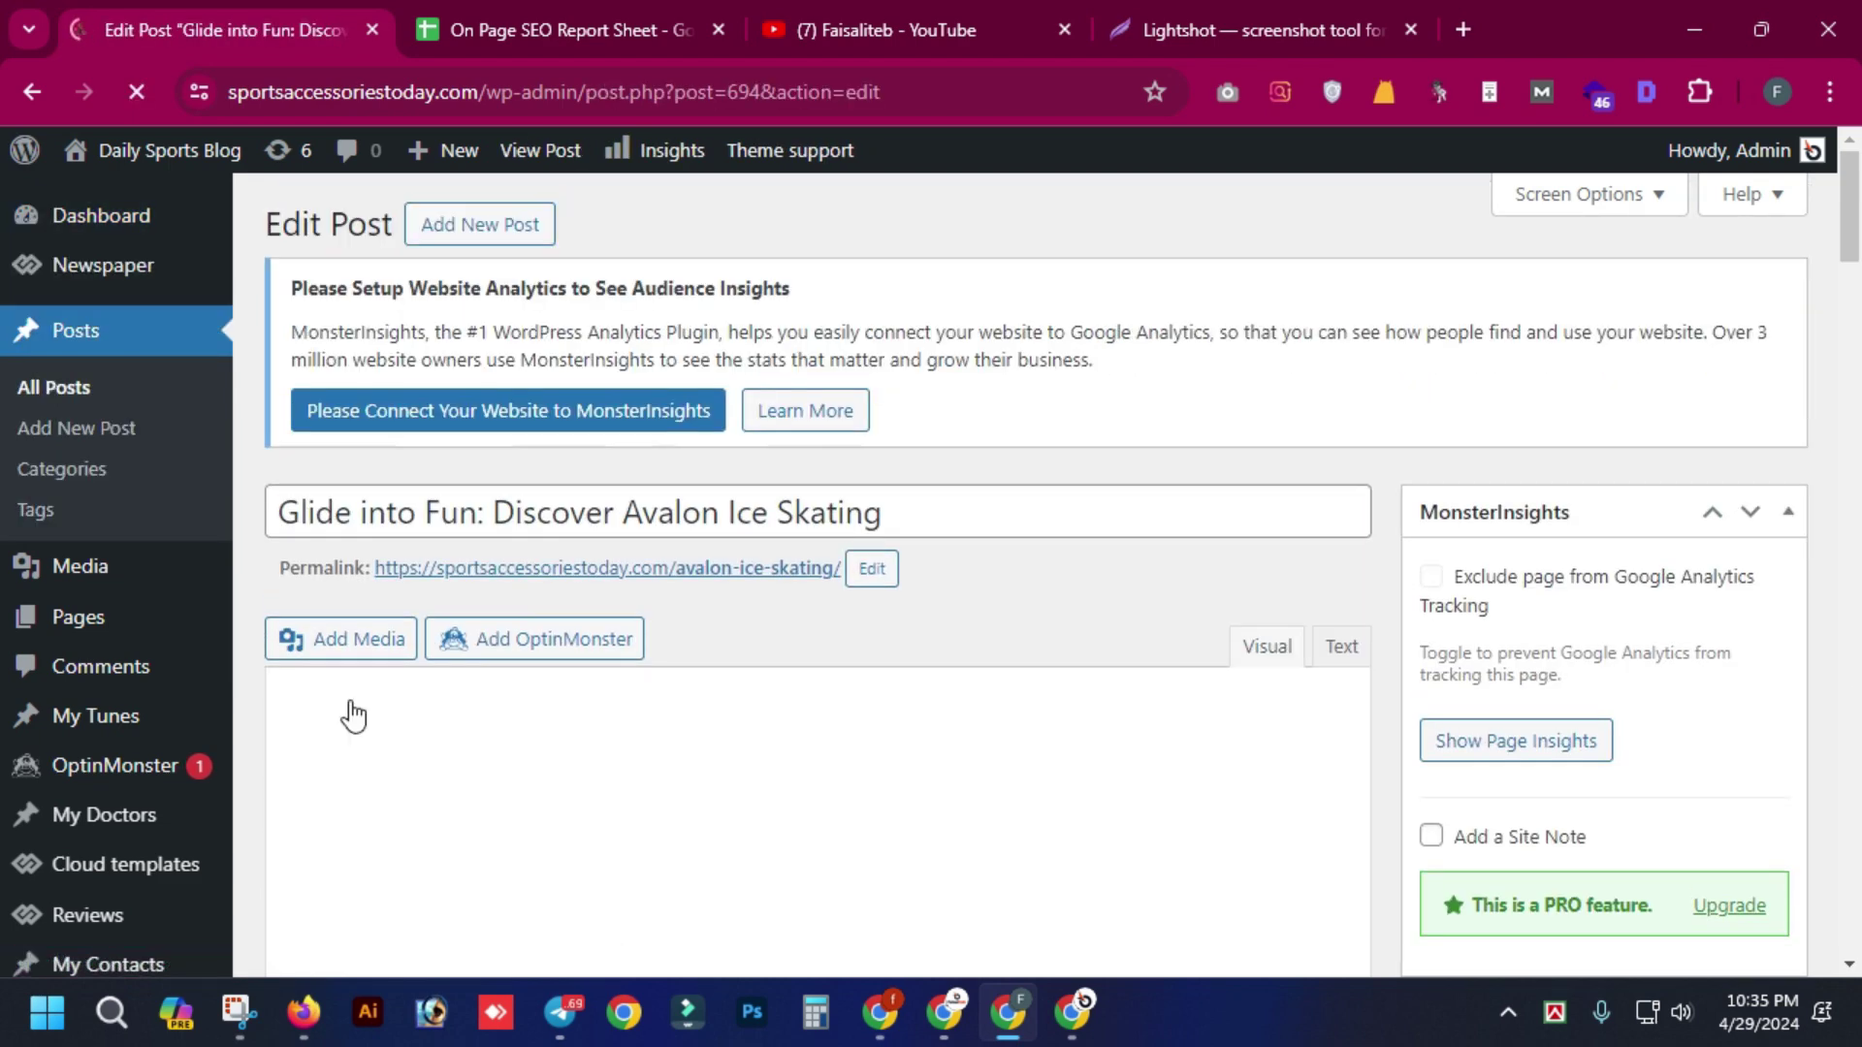
# - Look through the ice skating post's edit page, from the content down to the table of contents options, for SEO settings
pyautogui.scroll(-2, 1010, 547)
pyautogui.scroll(-1, 1010, 548)
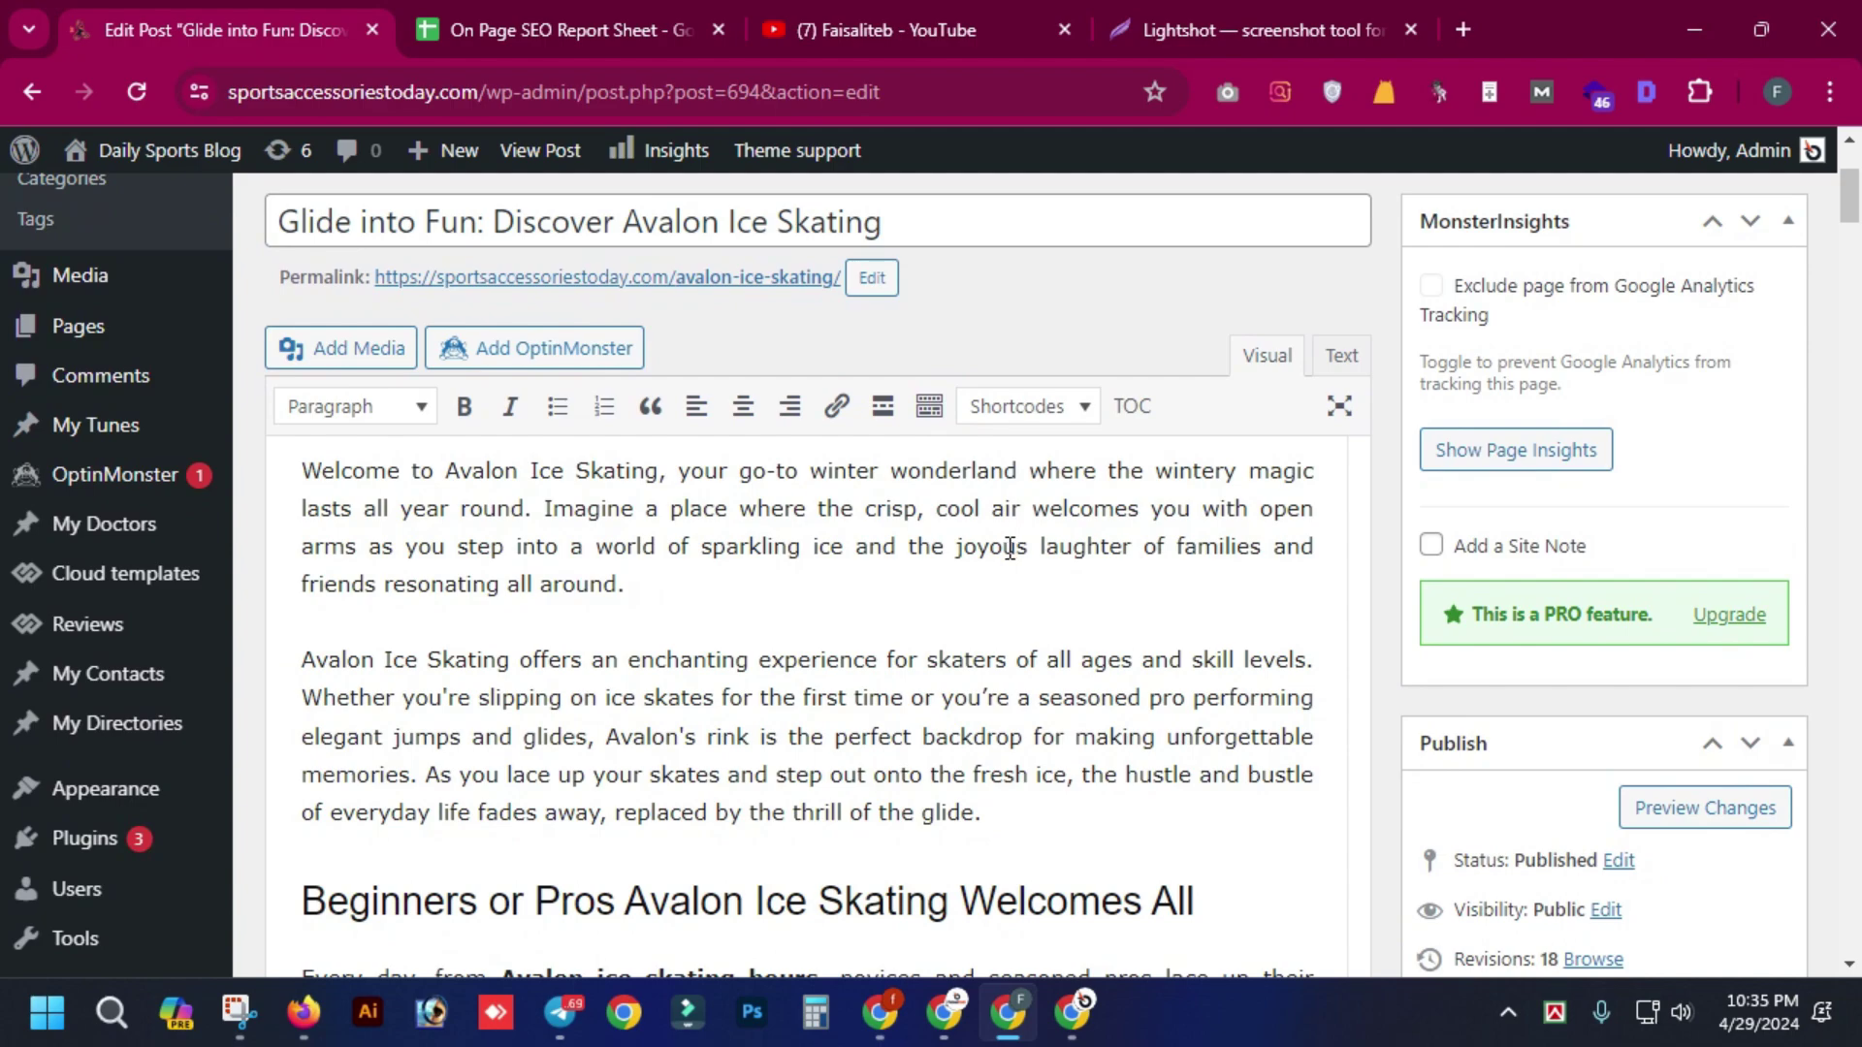
pyautogui.scroll(-20, 1010, 548)
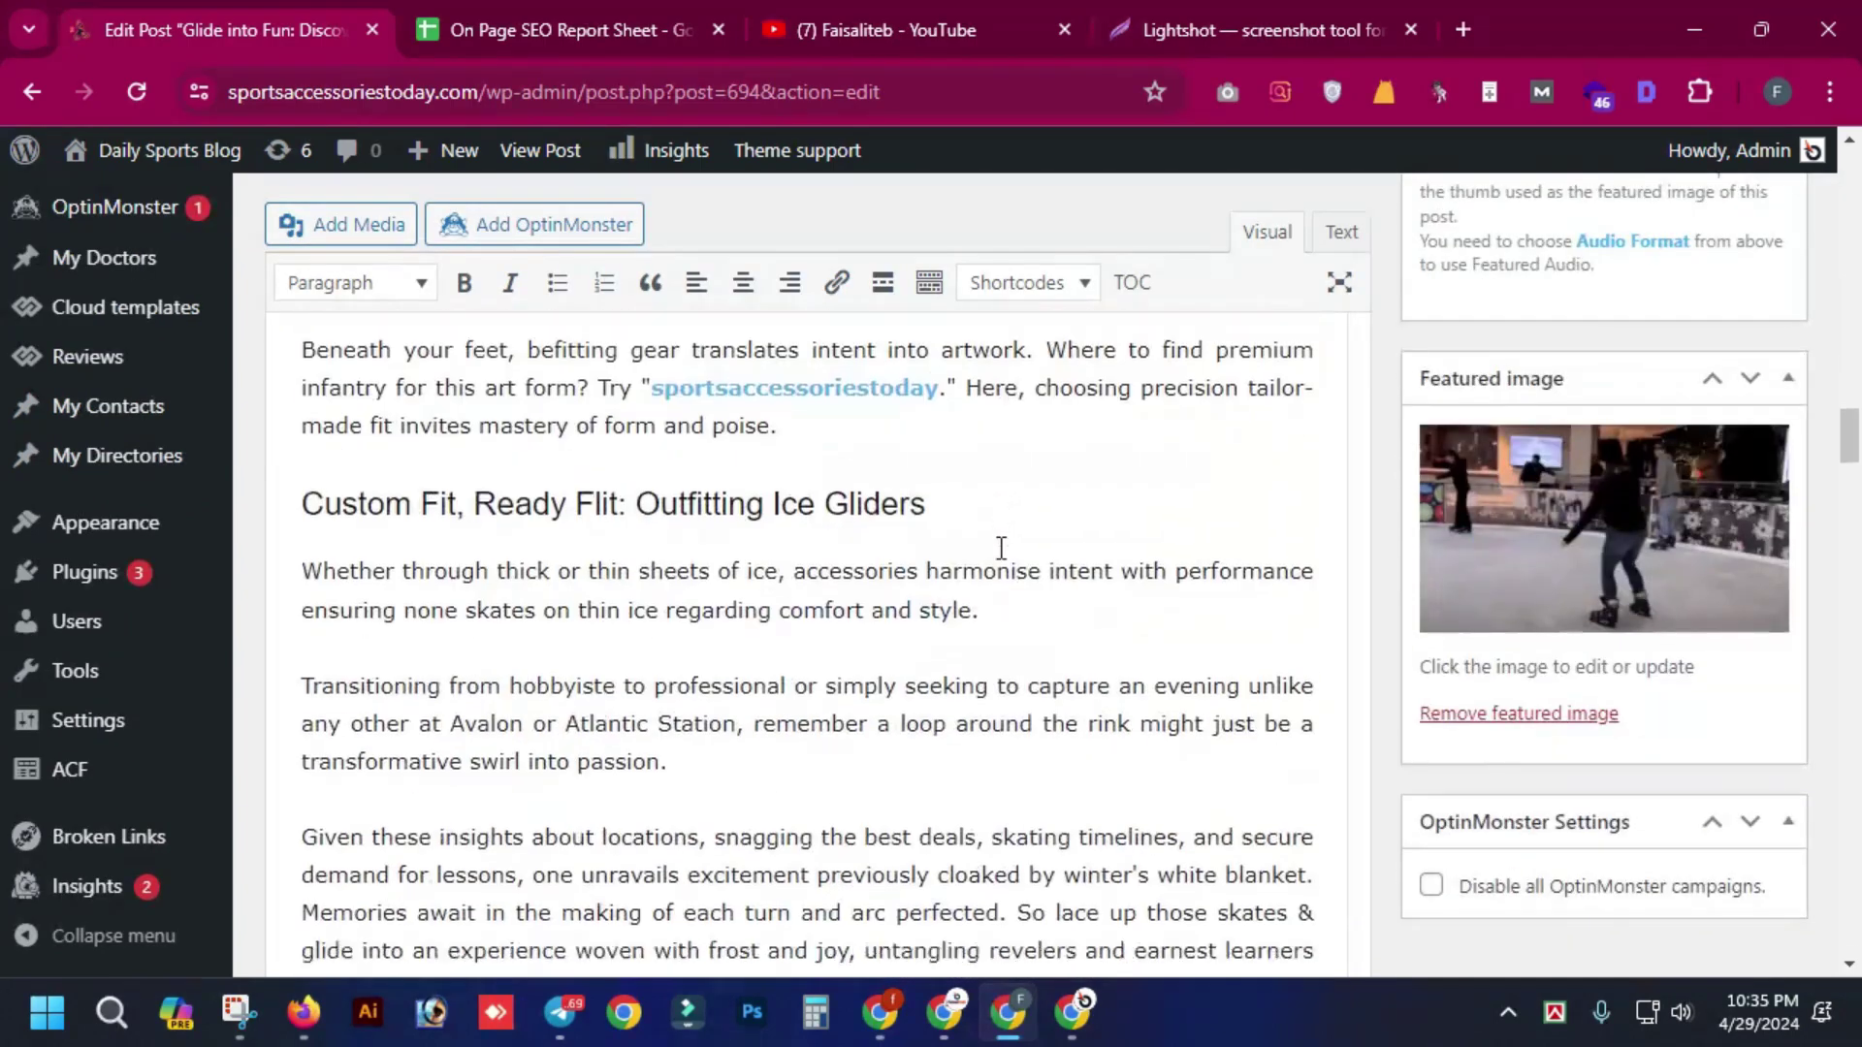
pyautogui.scroll(-20, 1000, 548)
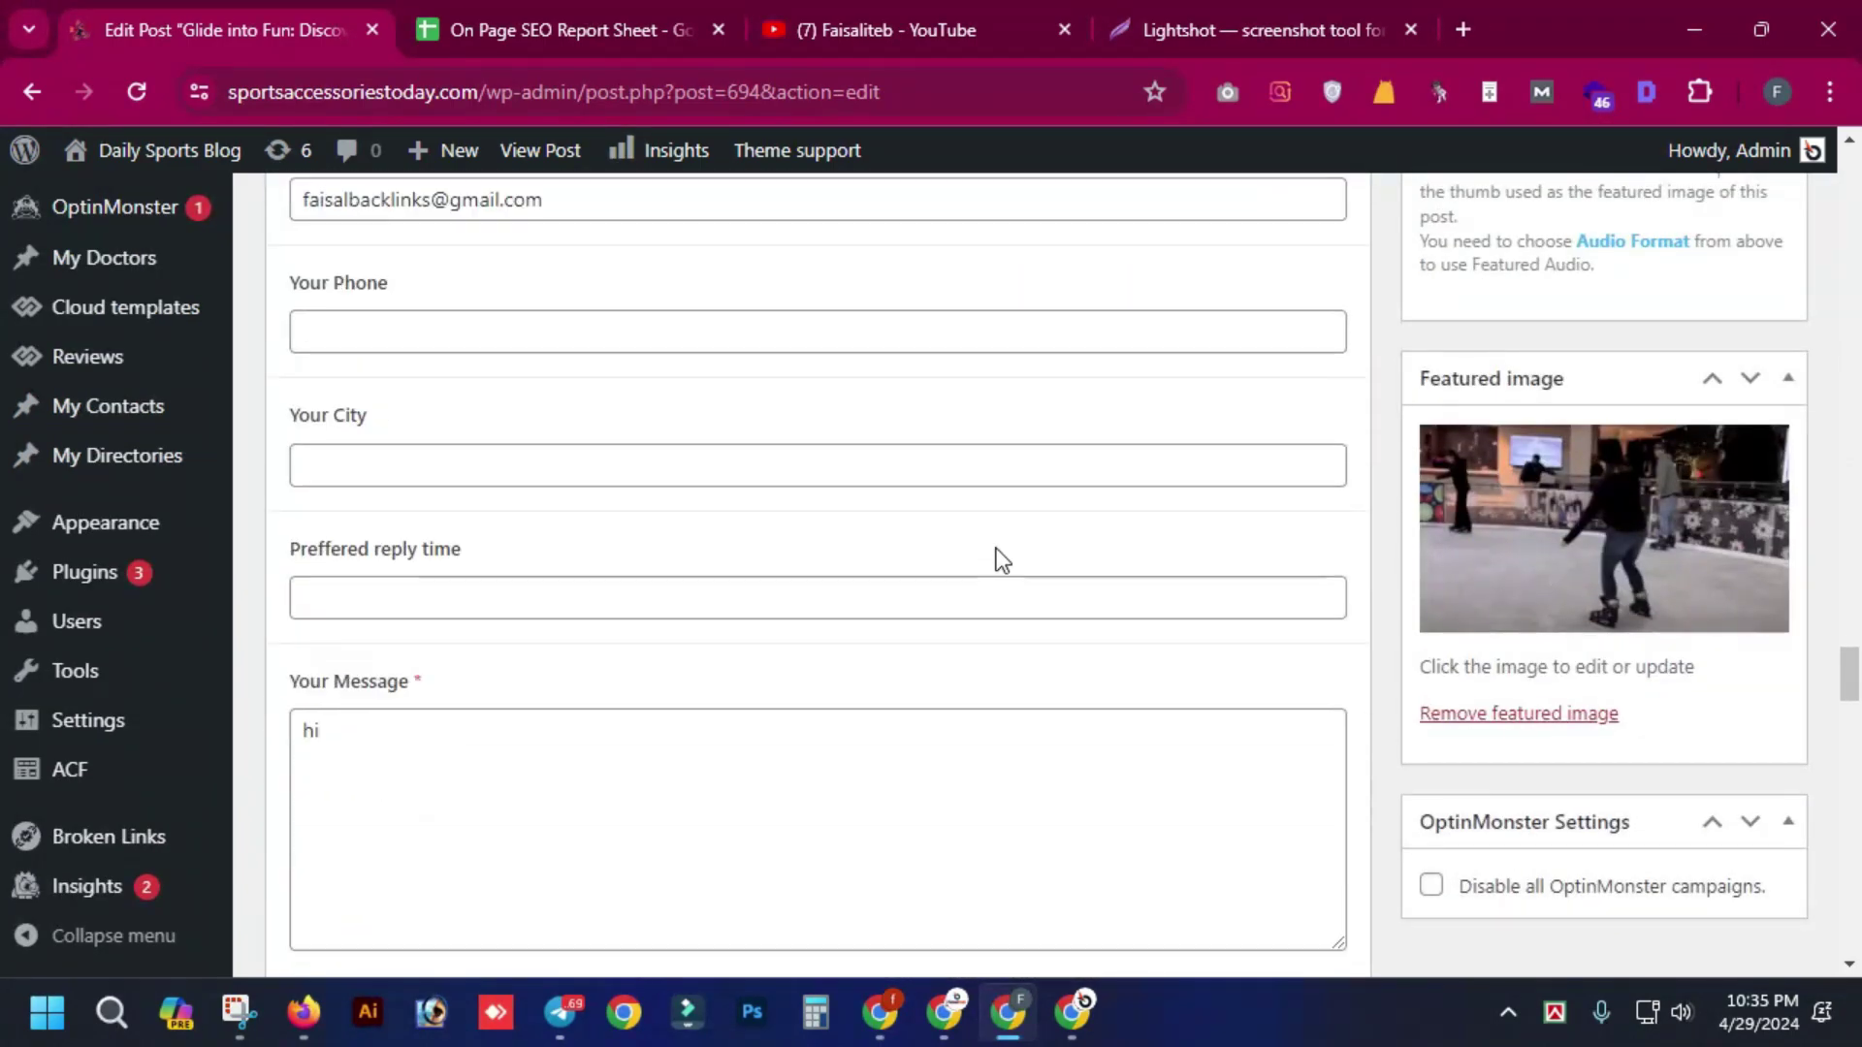
pyautogui.scroll(-20, 1001, 561)
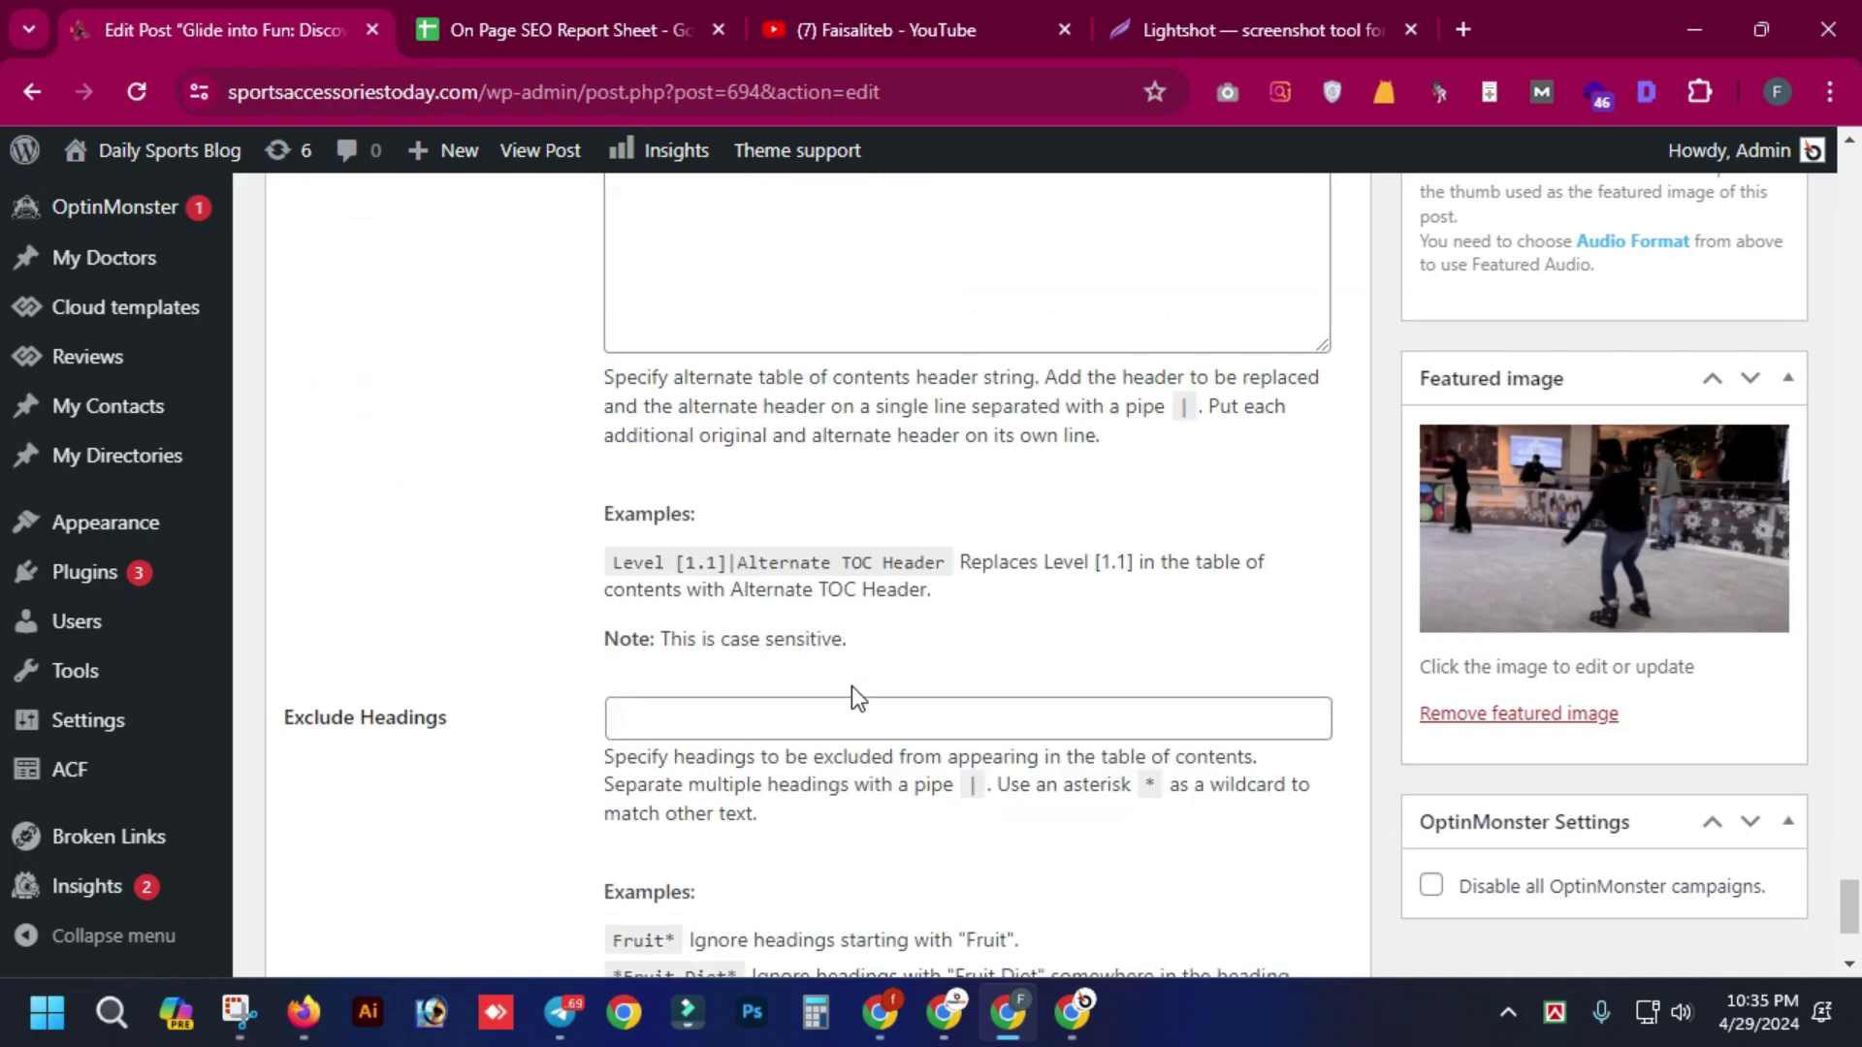
pyautogui.scroll(-3, 851, 684)
pyautogui.scroll(20, 836, 561)
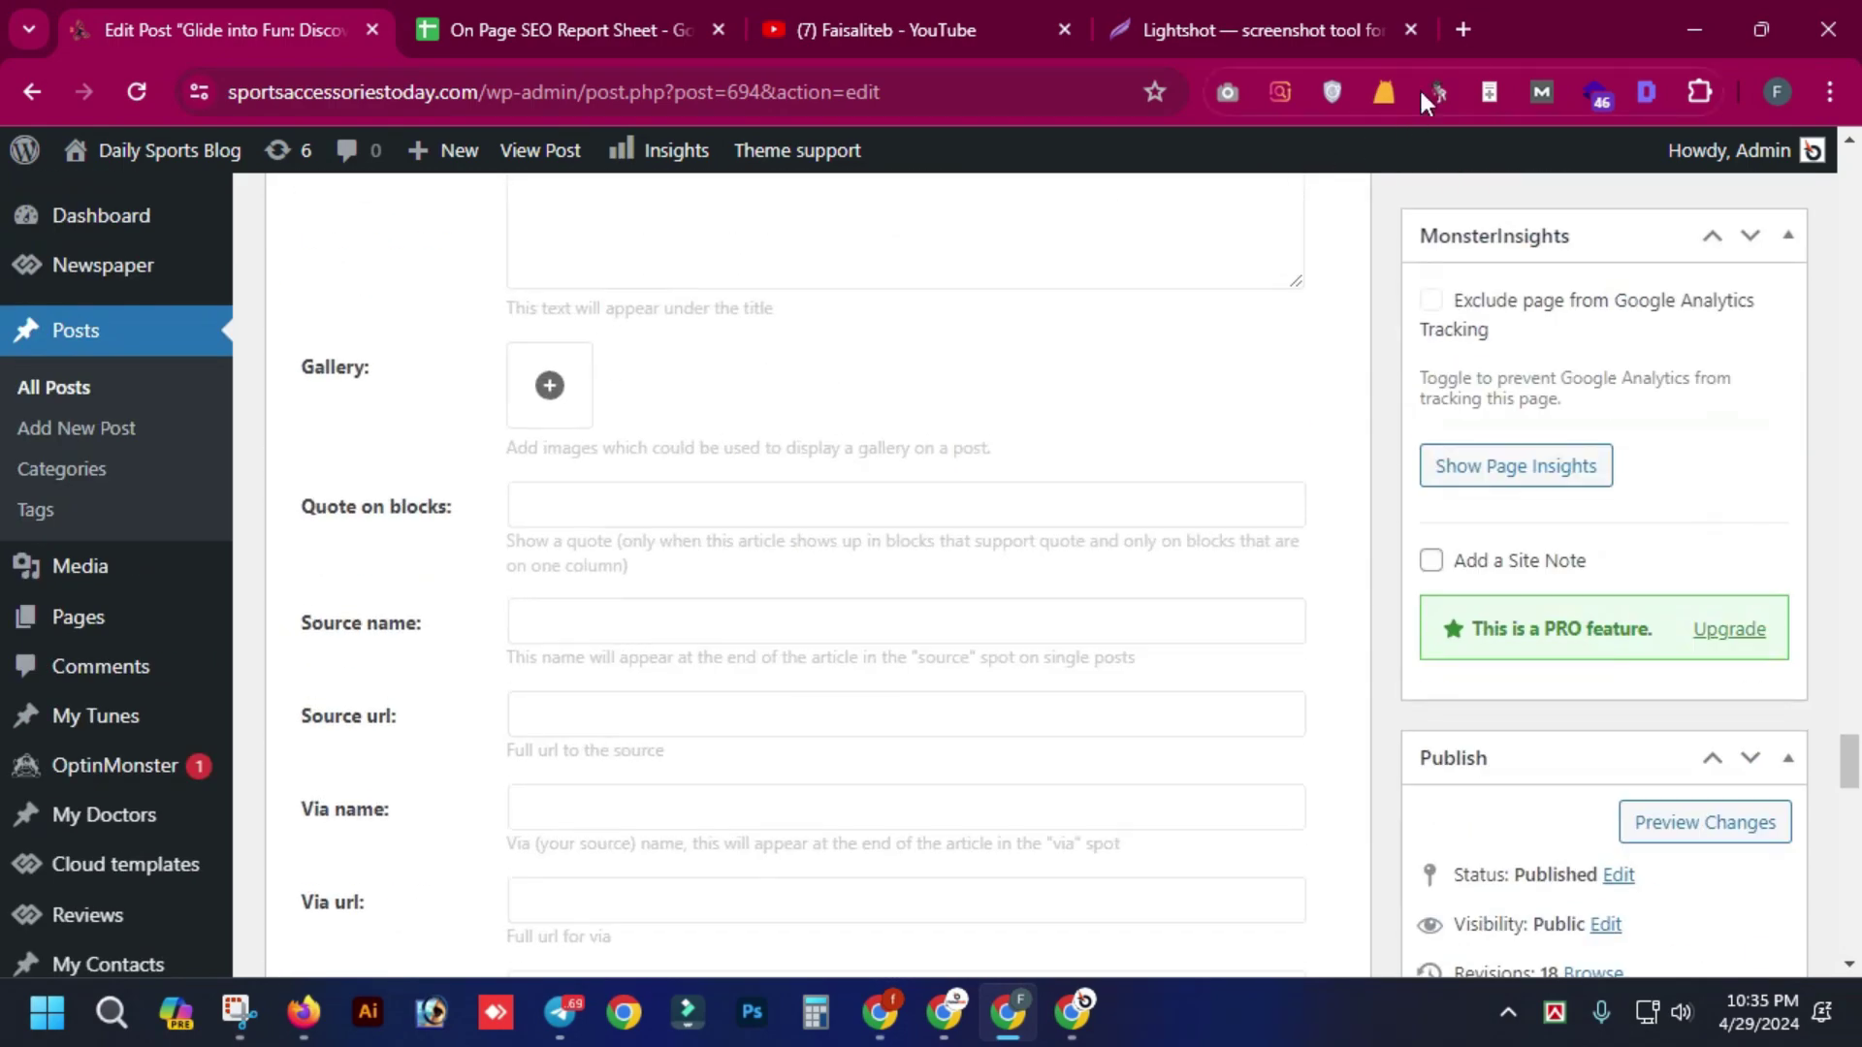
# - Open faisalitebelements.com/iteb in a new browser tab and log in to its WordPress dashboard with the saved credentials
pyautogui.click(1463, 29)
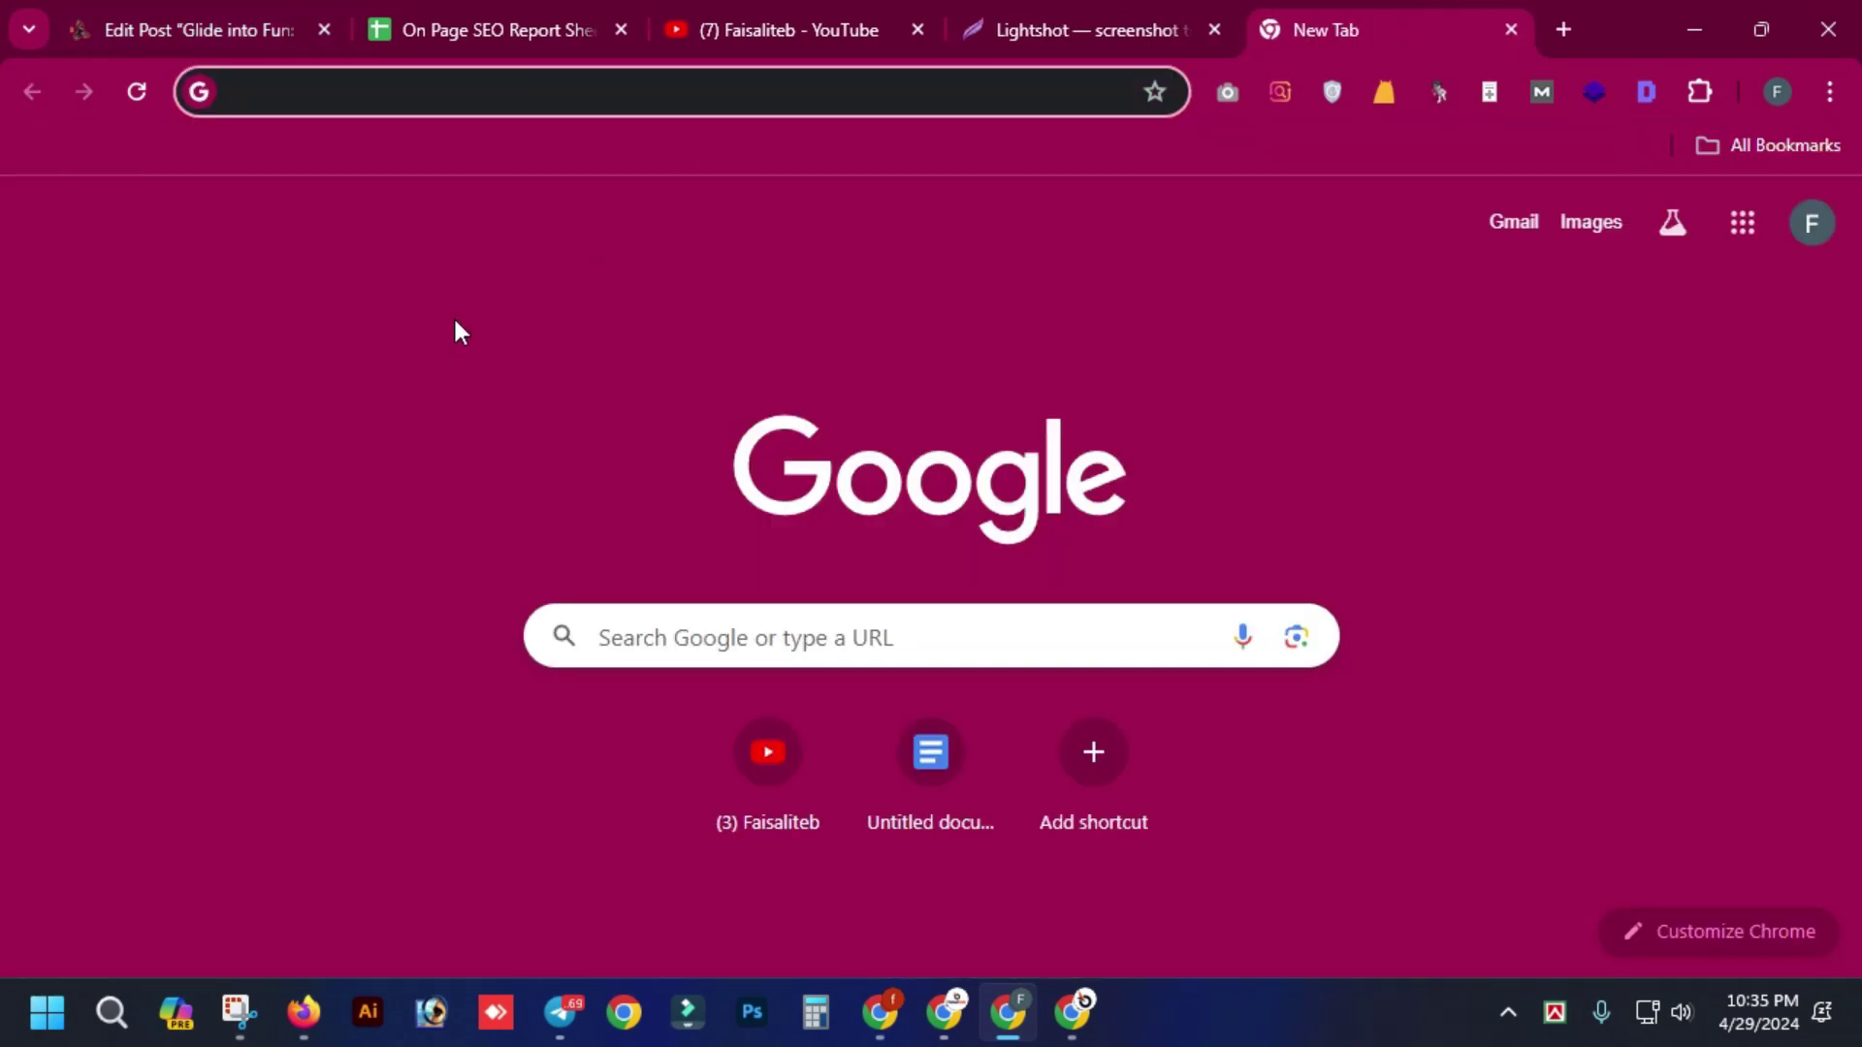
pyautogui.write('fa')
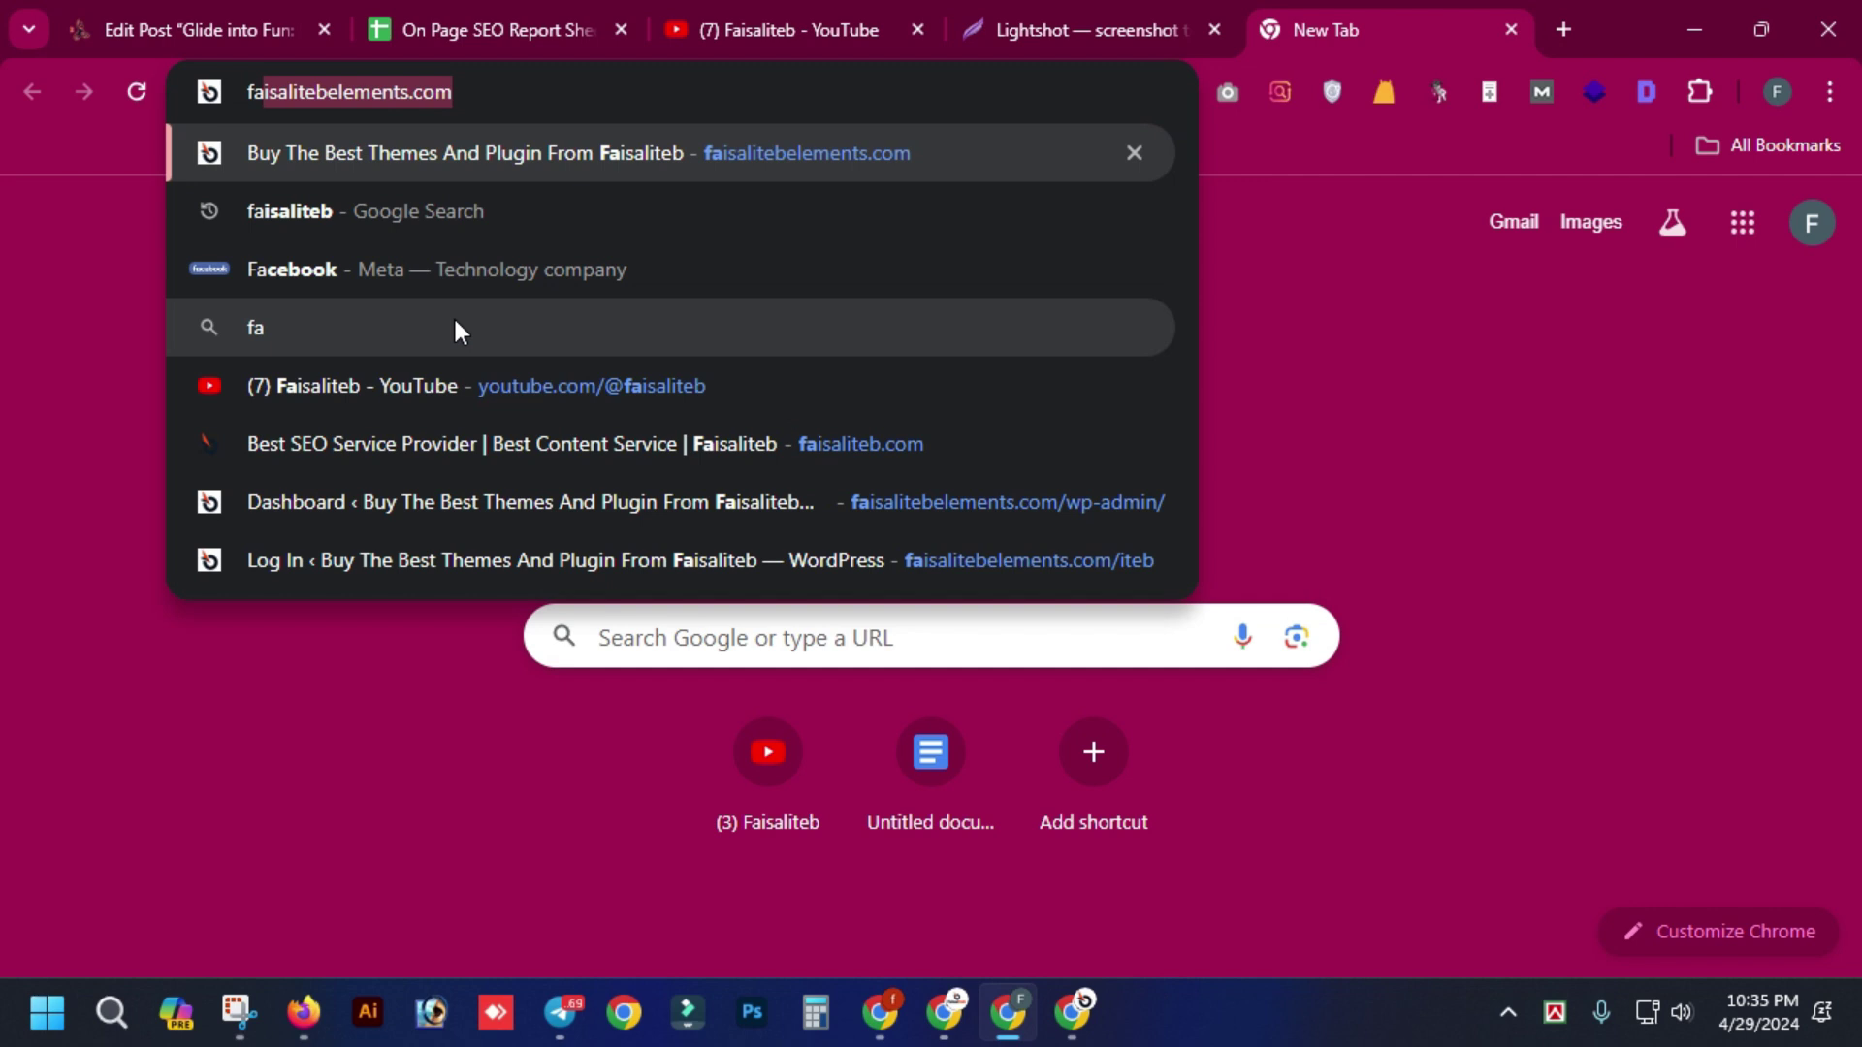
pyautogui.press('Right')
pyautogui.write('/')
pyautogui.press('Return')
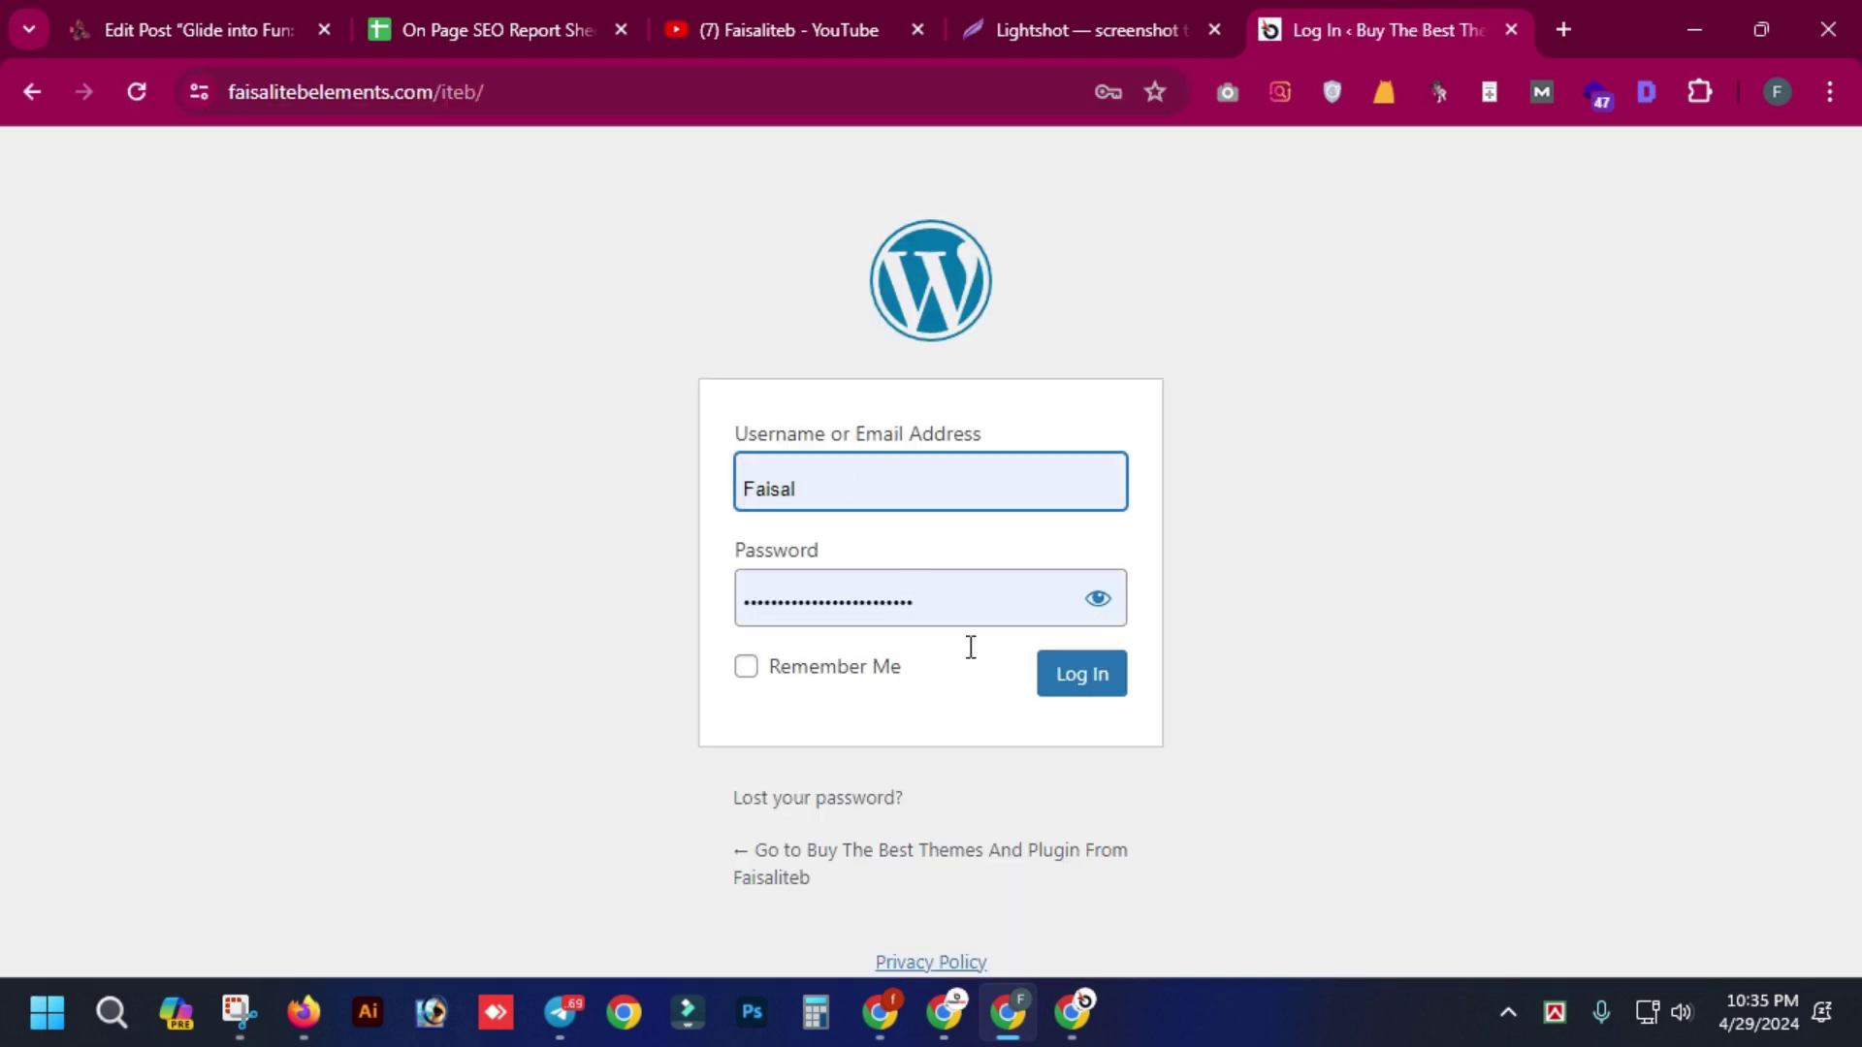
pyautogui.click(1084, 665)
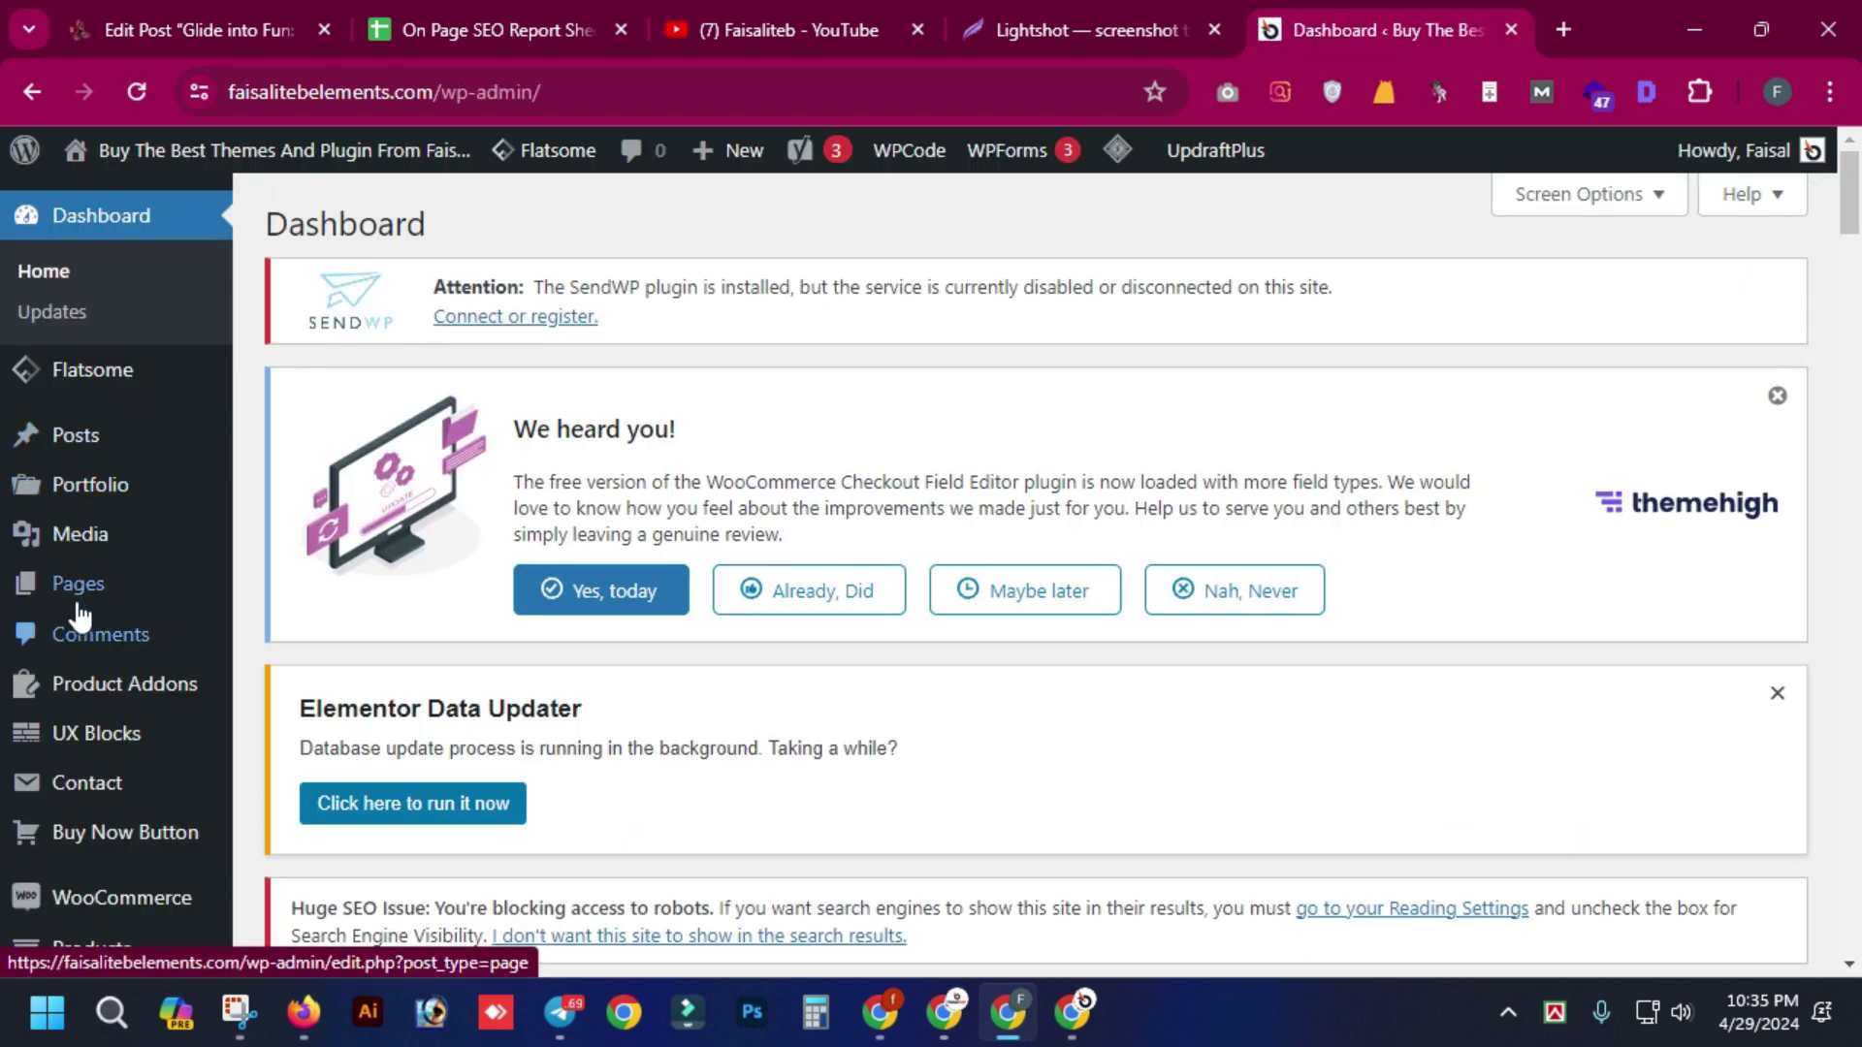
# - Open the front page "Buy The Best Themes And Plugin From Faisaliteb" for editing and bring up its Yoast SEO focus keyphrase
pyautogui.moveTo(150, 593)
pyautogui.click(308, 587)
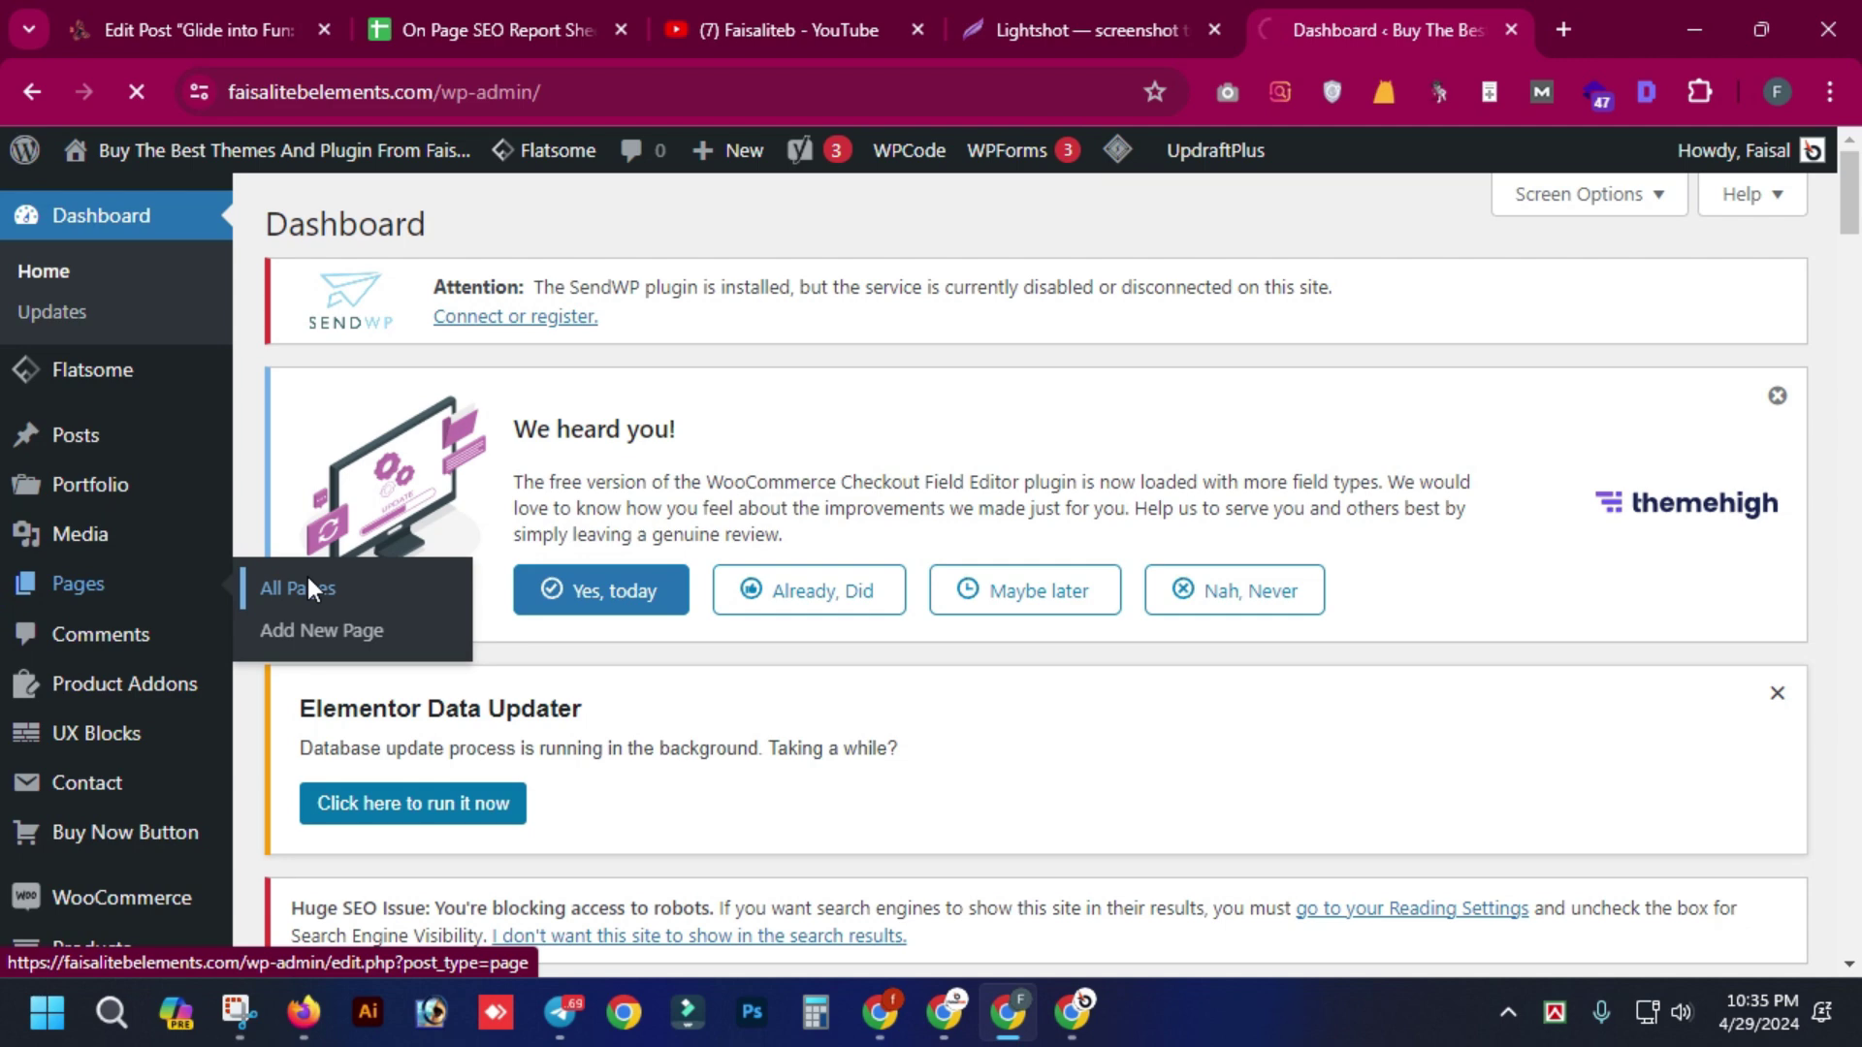
pyautogui.scroll(-5, 589, 543)
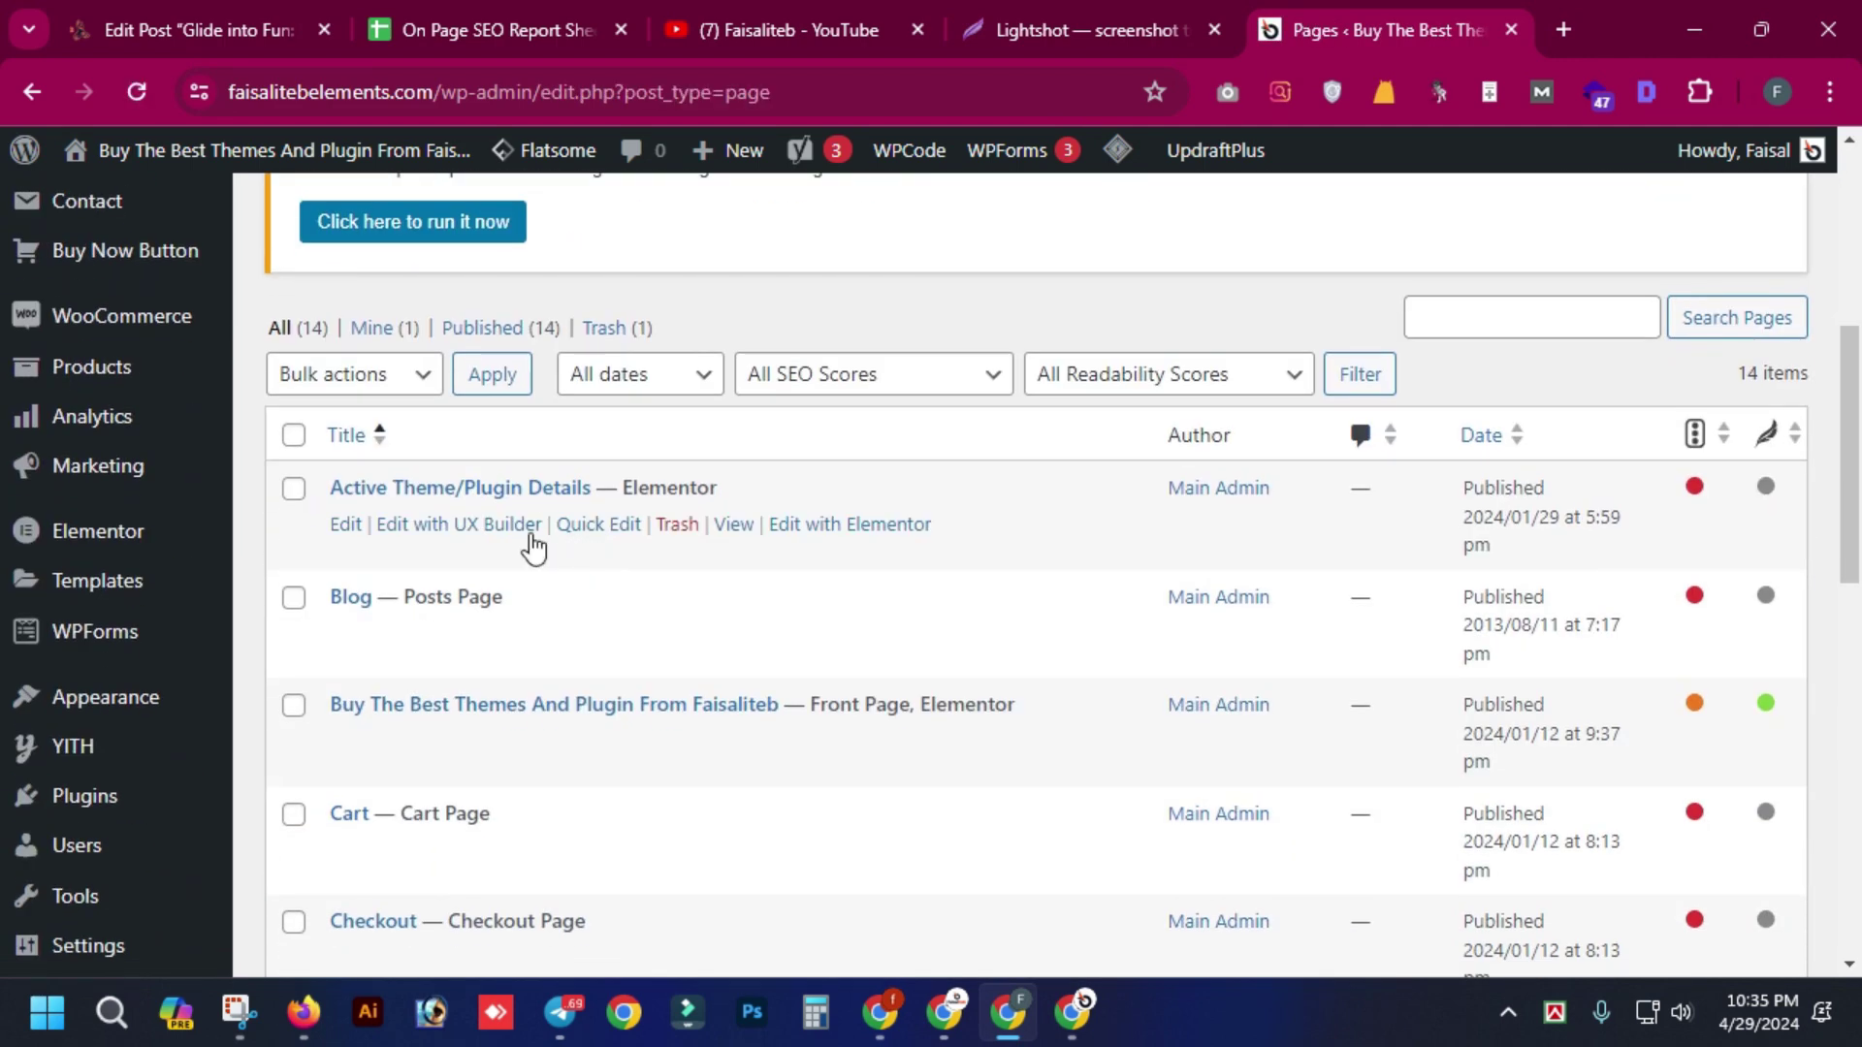
pyautogui.scroll(-3, 533, 548)
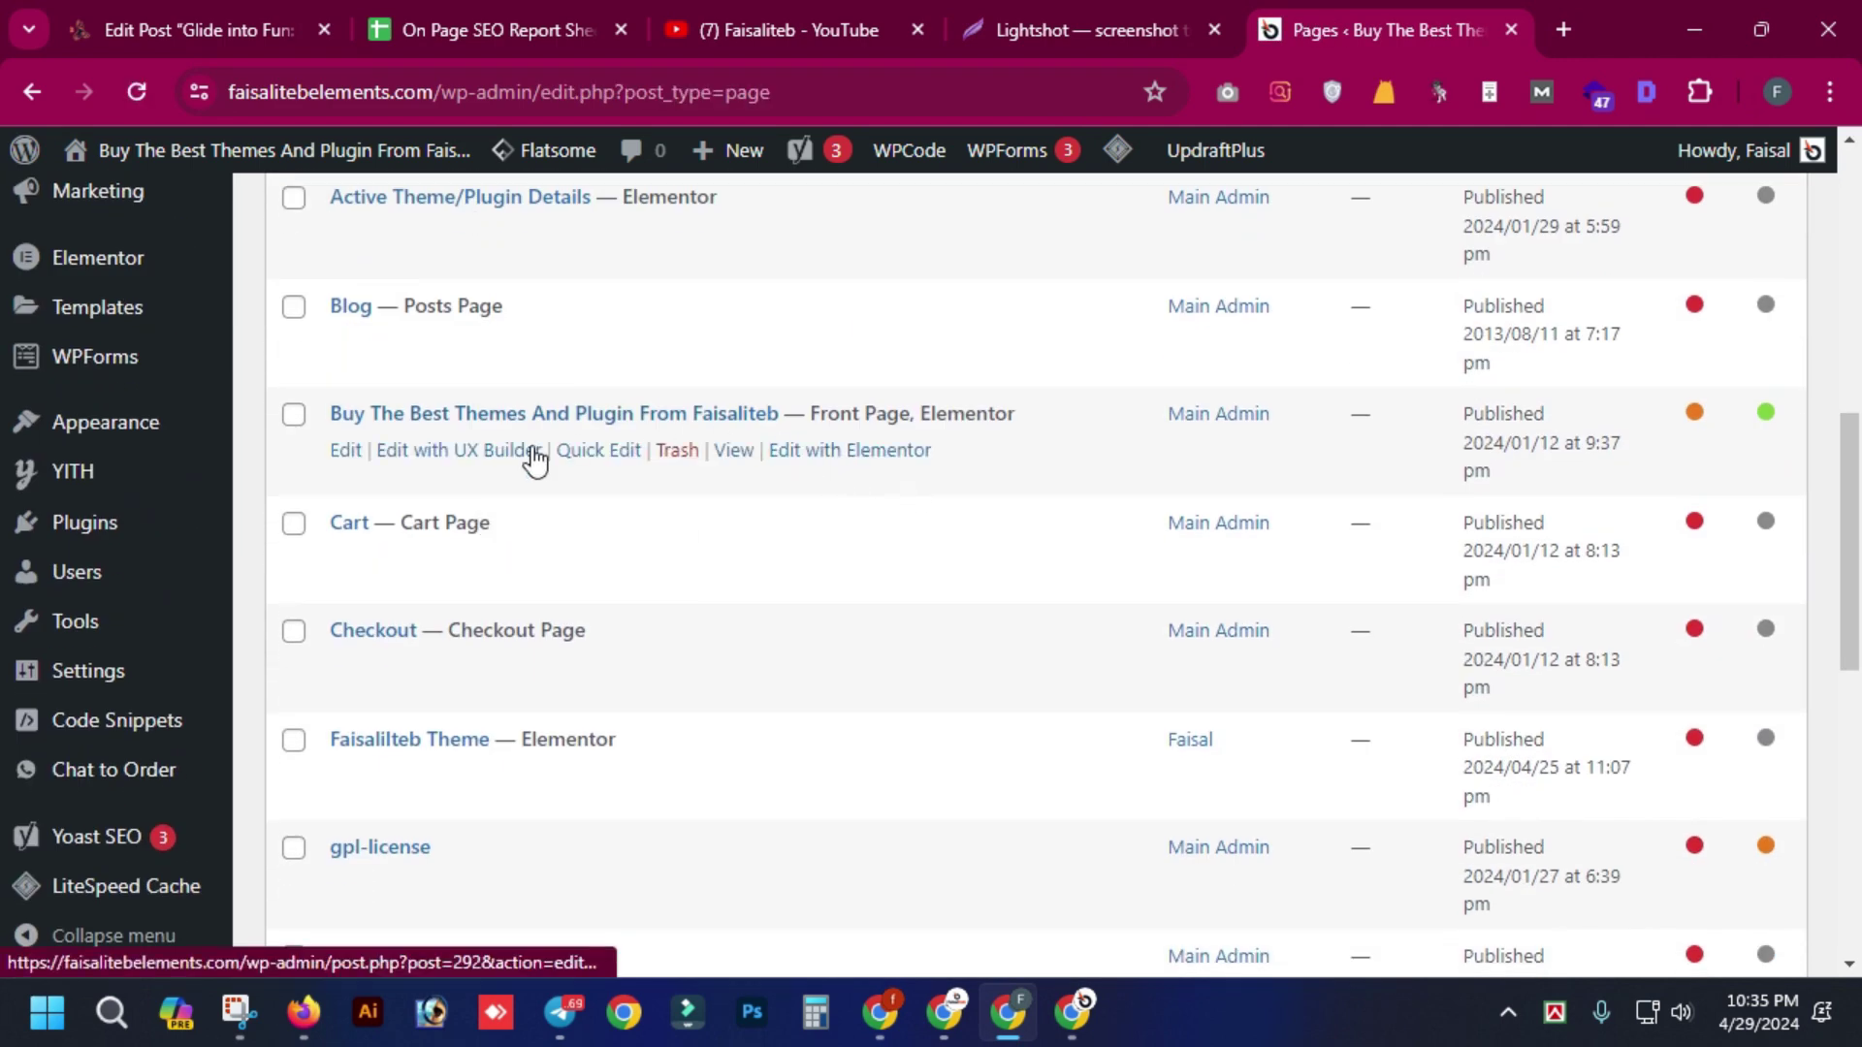
pyautogui.click(343, 460)
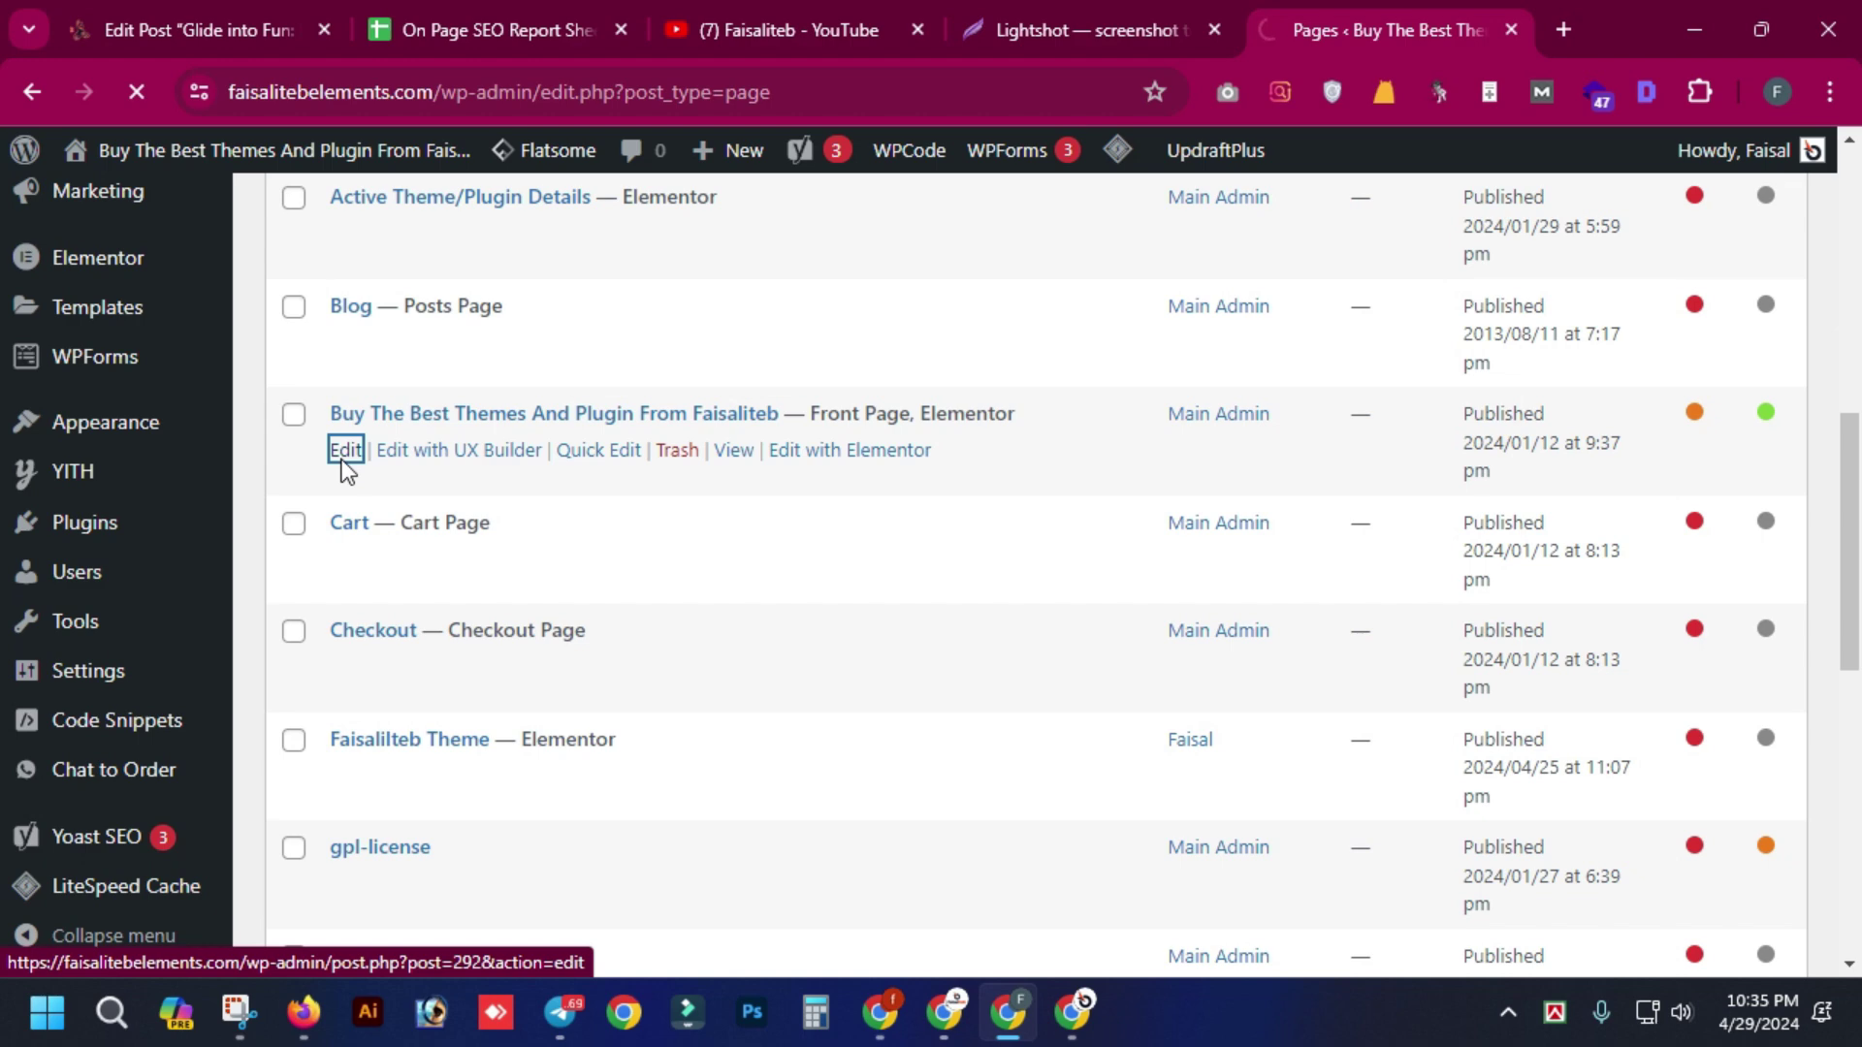
pyautogui.scroll(-10, 603, 551)
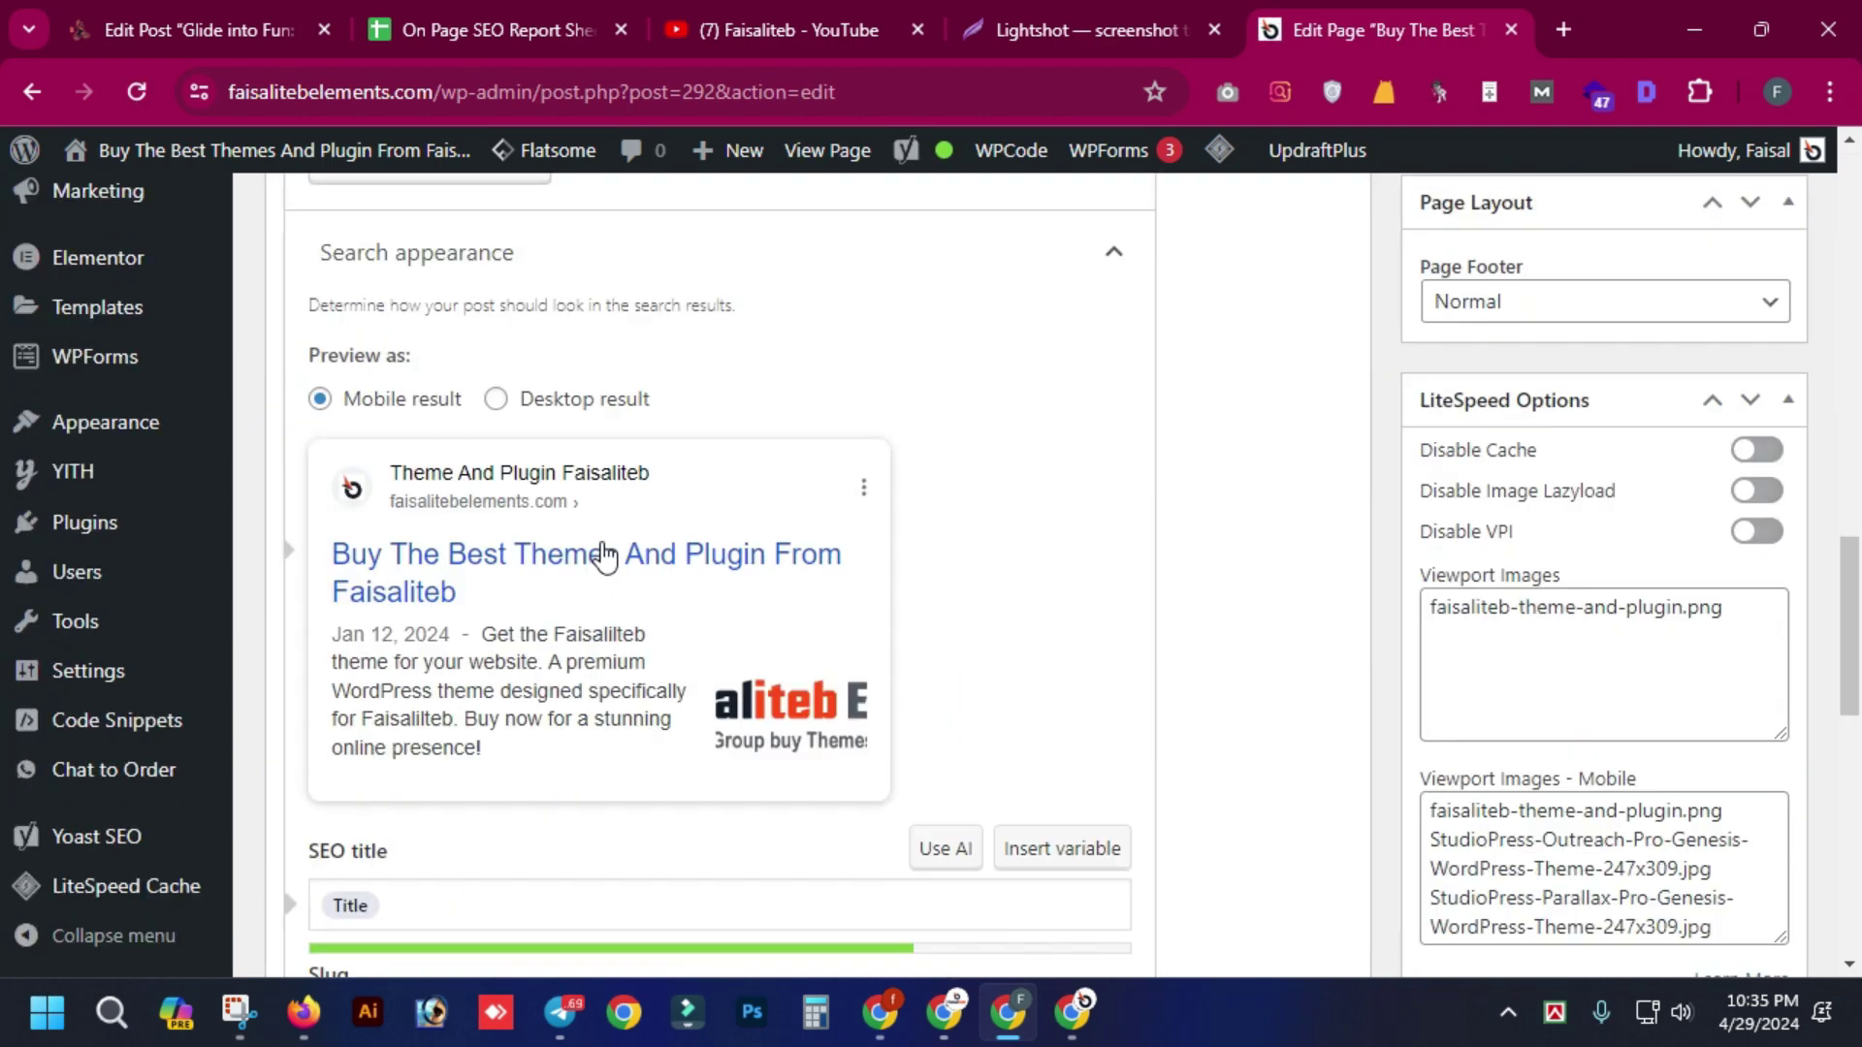
pyautogui.scroll(6, 603, 543)
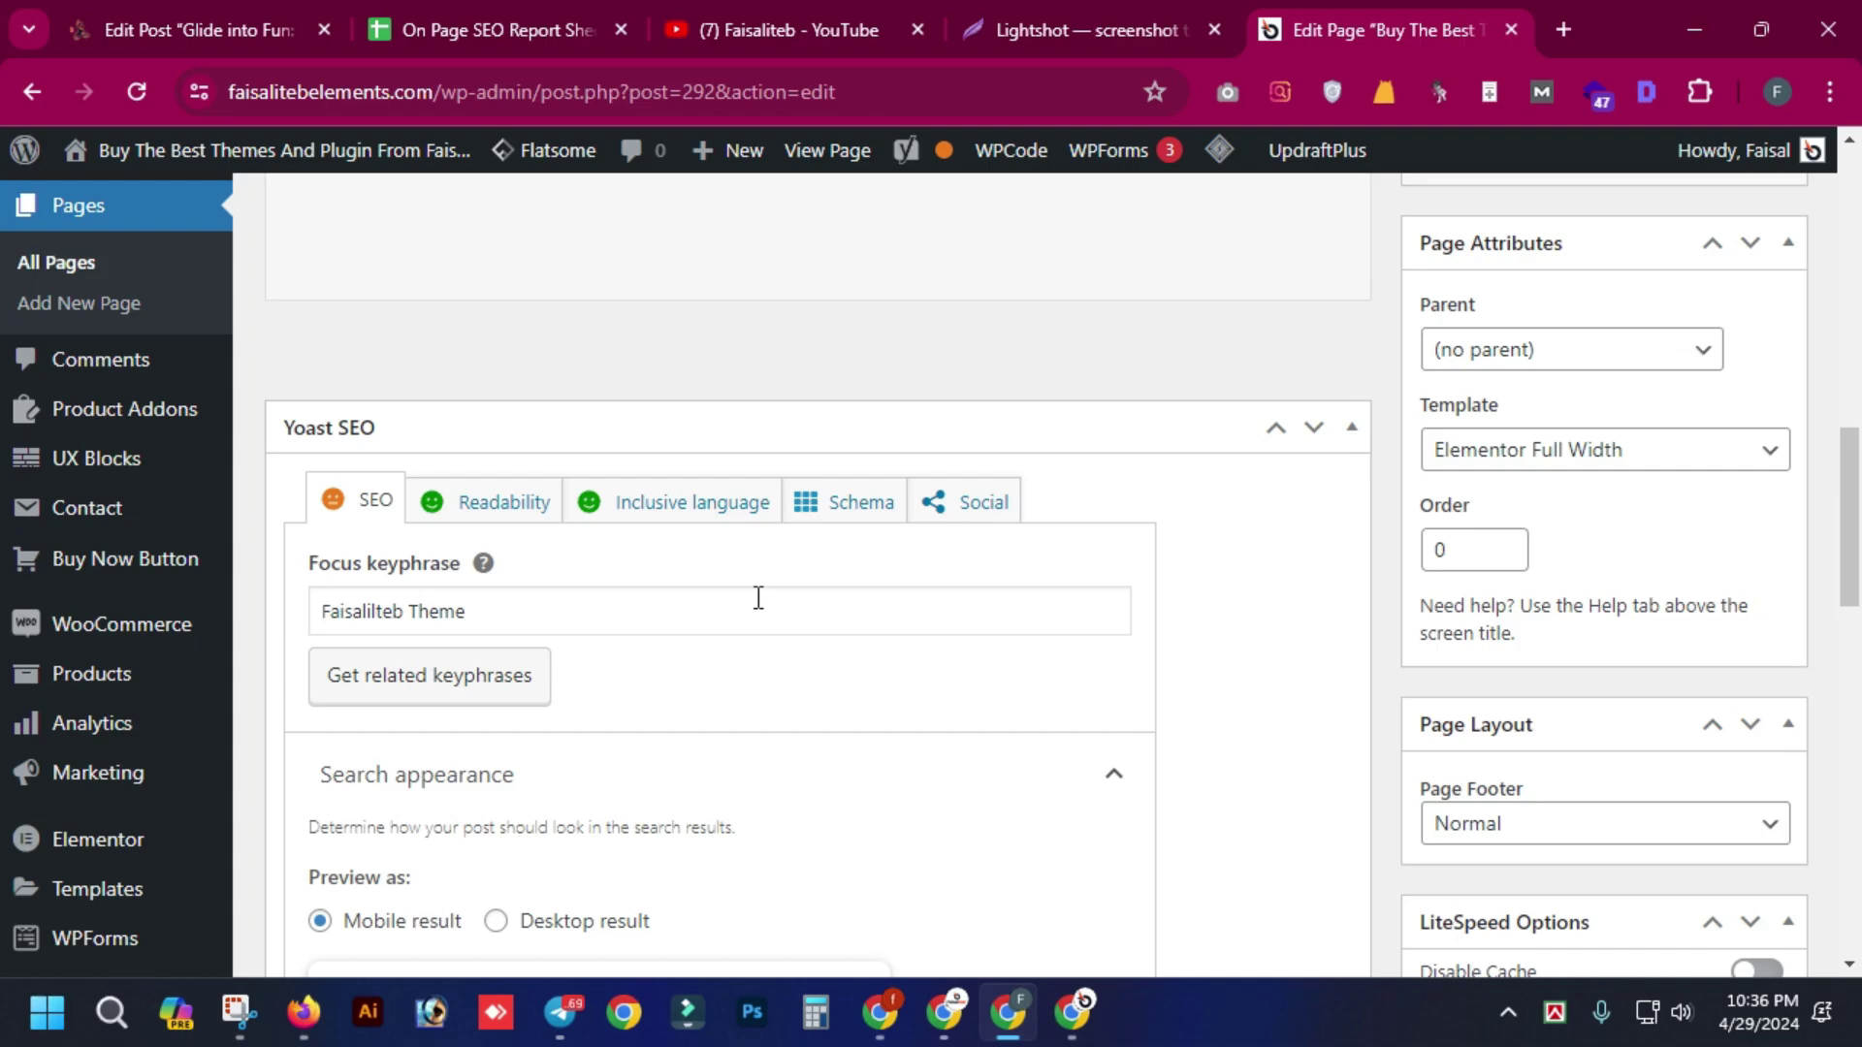
# - Capture the Yoast SEO focus keyphrase area with Lightshot, upload the screenshot, and copy its link
pyautogui.press('Print')
pyautogui.moveTo(239, 419); pyautogui.dragTo(1510, 725)
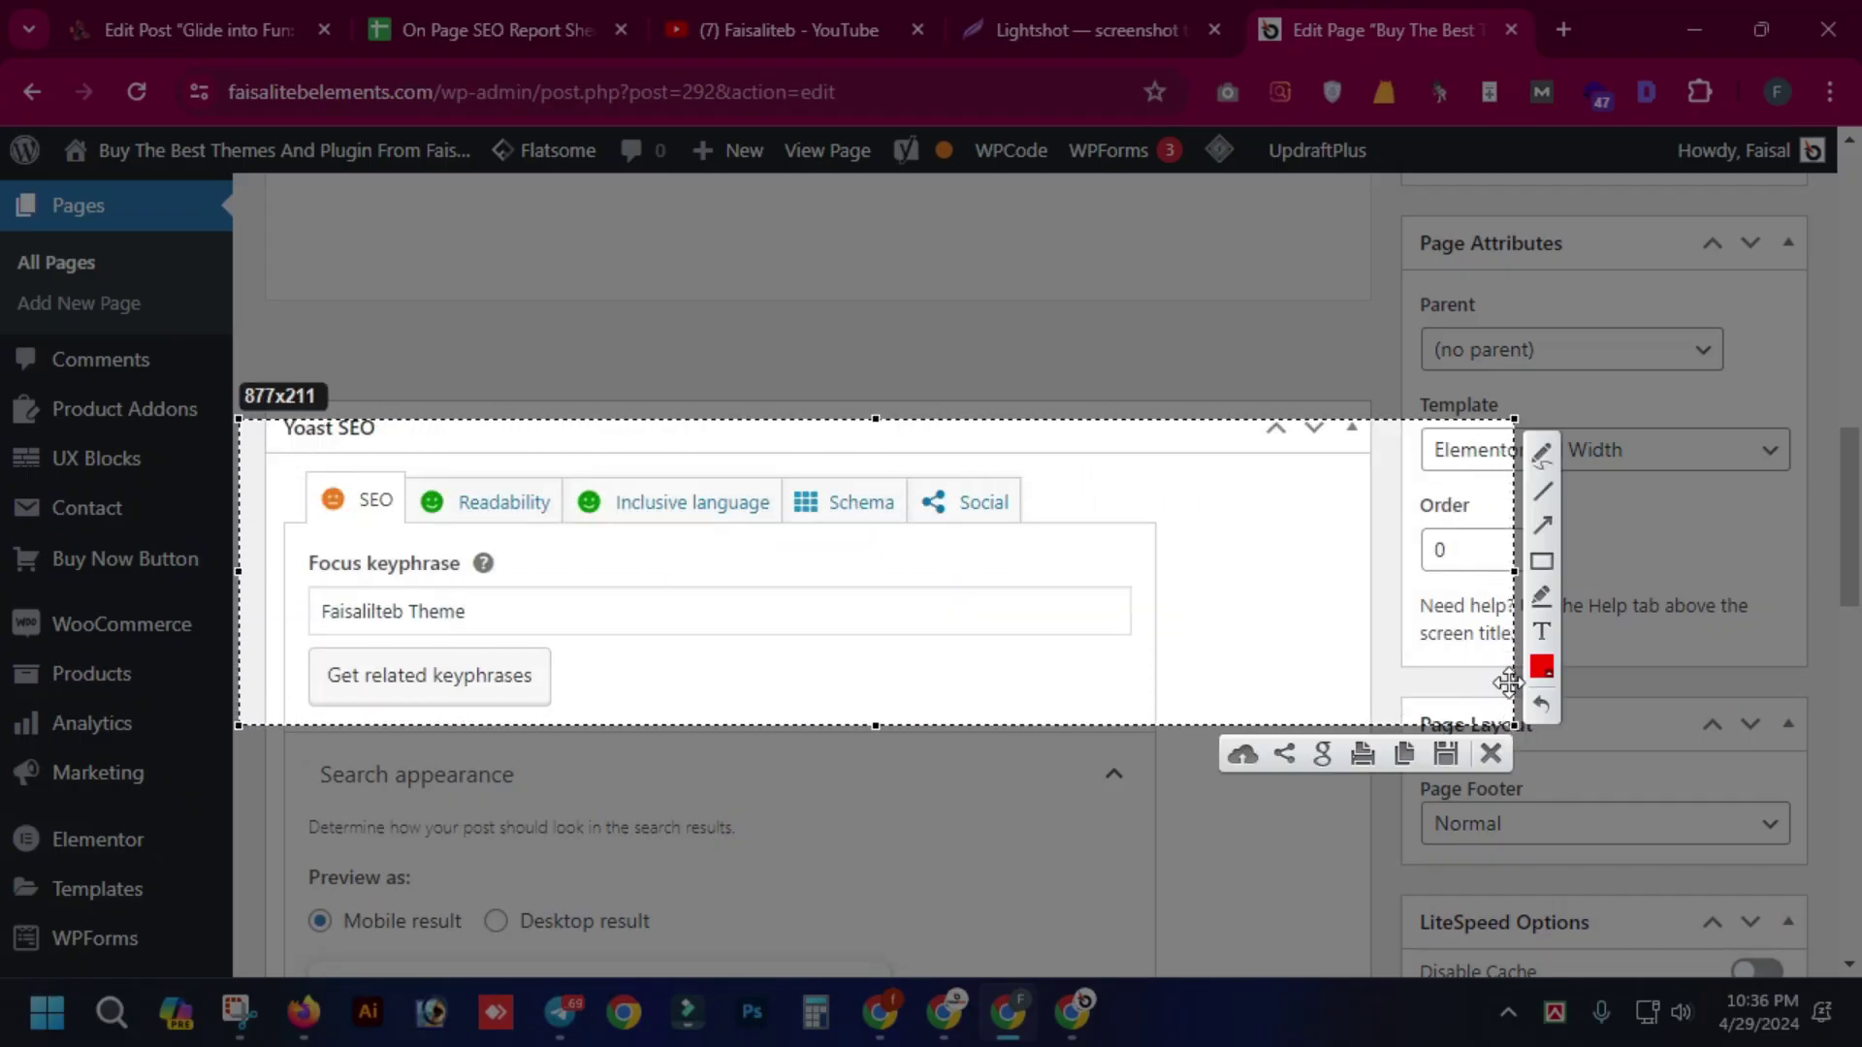
pyautogui.click(1242, 754)
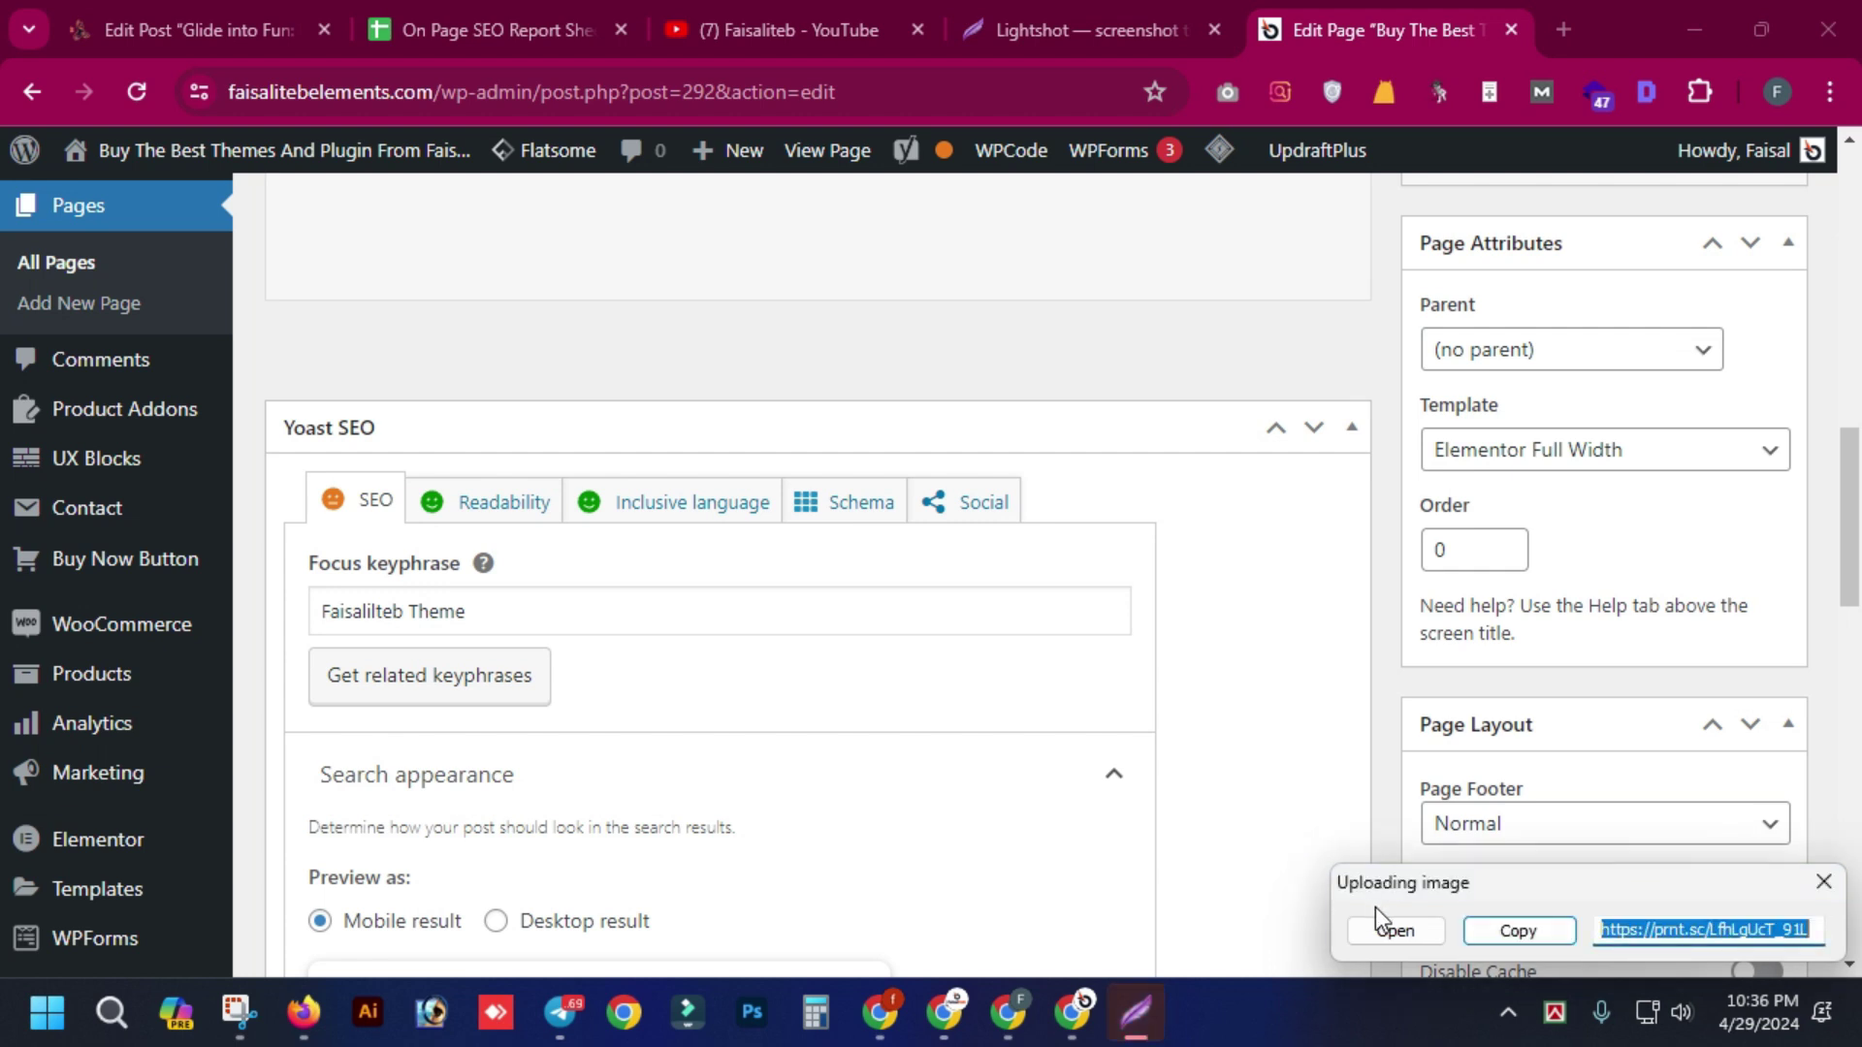
pyautogui.click(1526, 941)
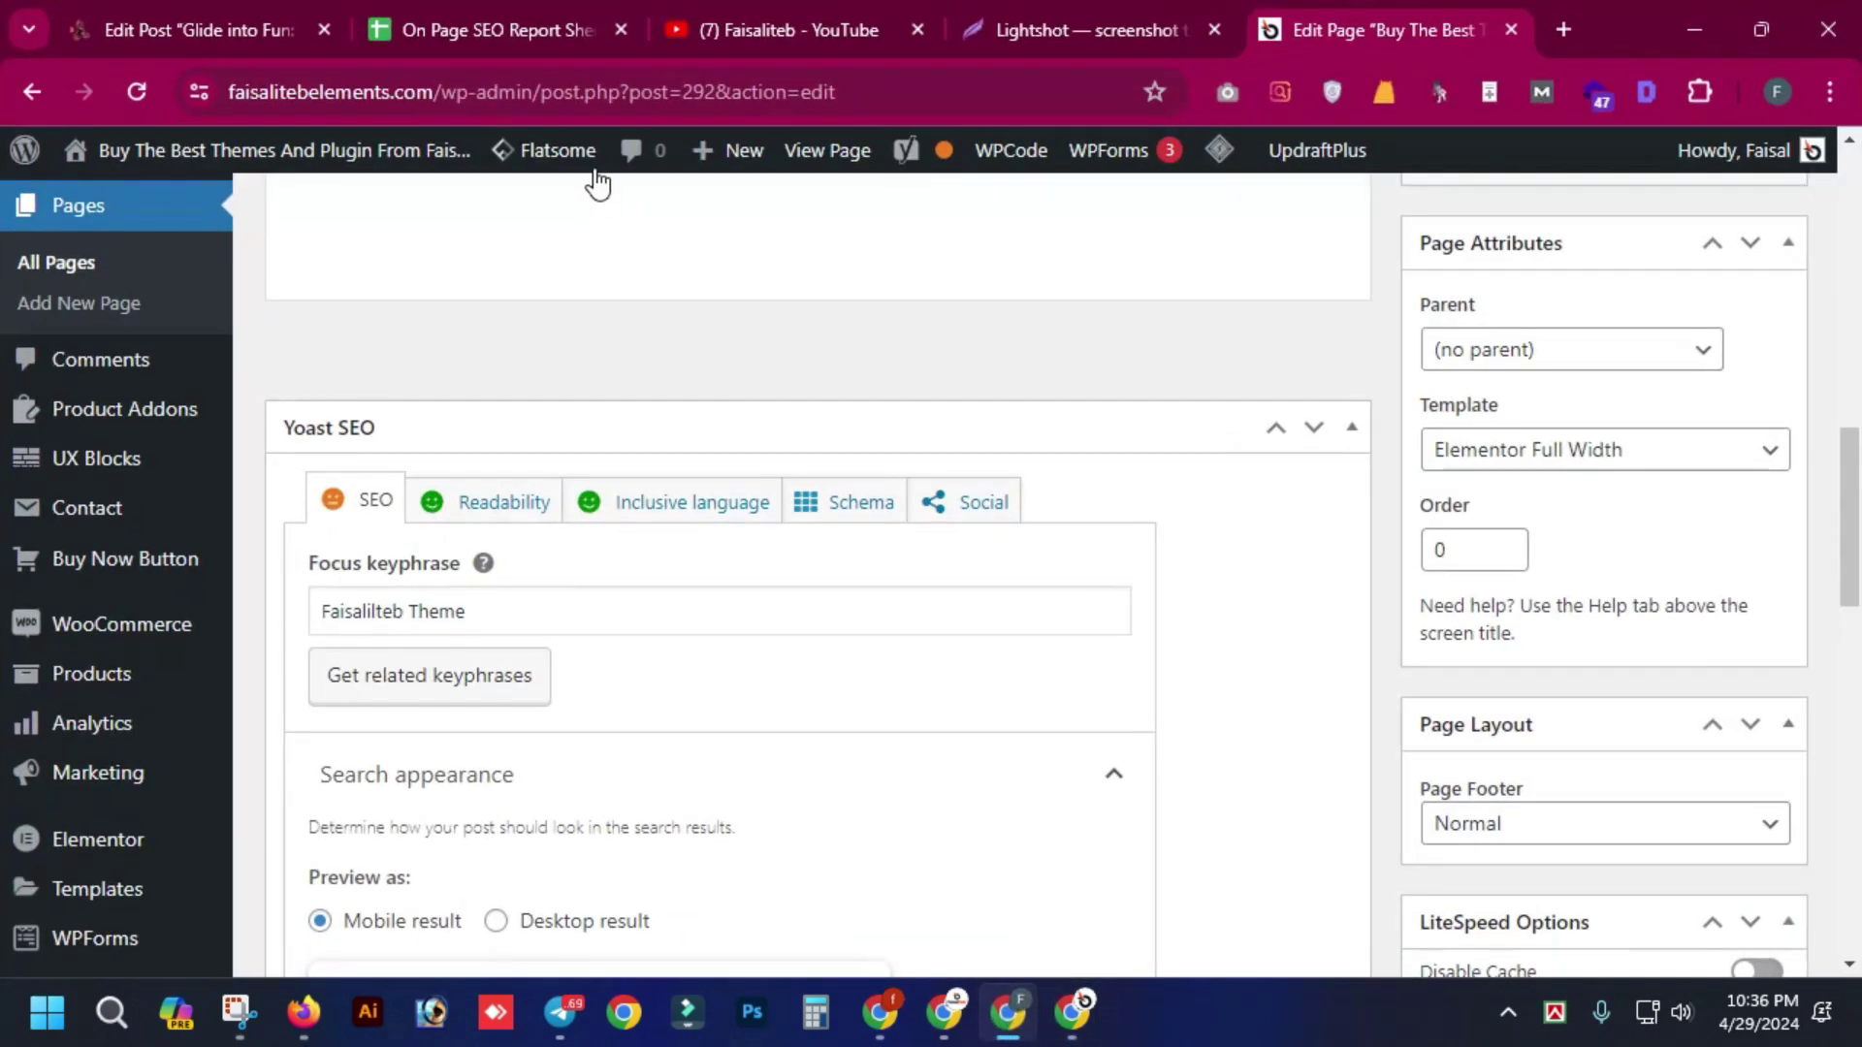
# - Paste the screenshot link into D8 of the On Page SEO Report Sheet and widen column D to fit it
pyautogui.click(524, 37)
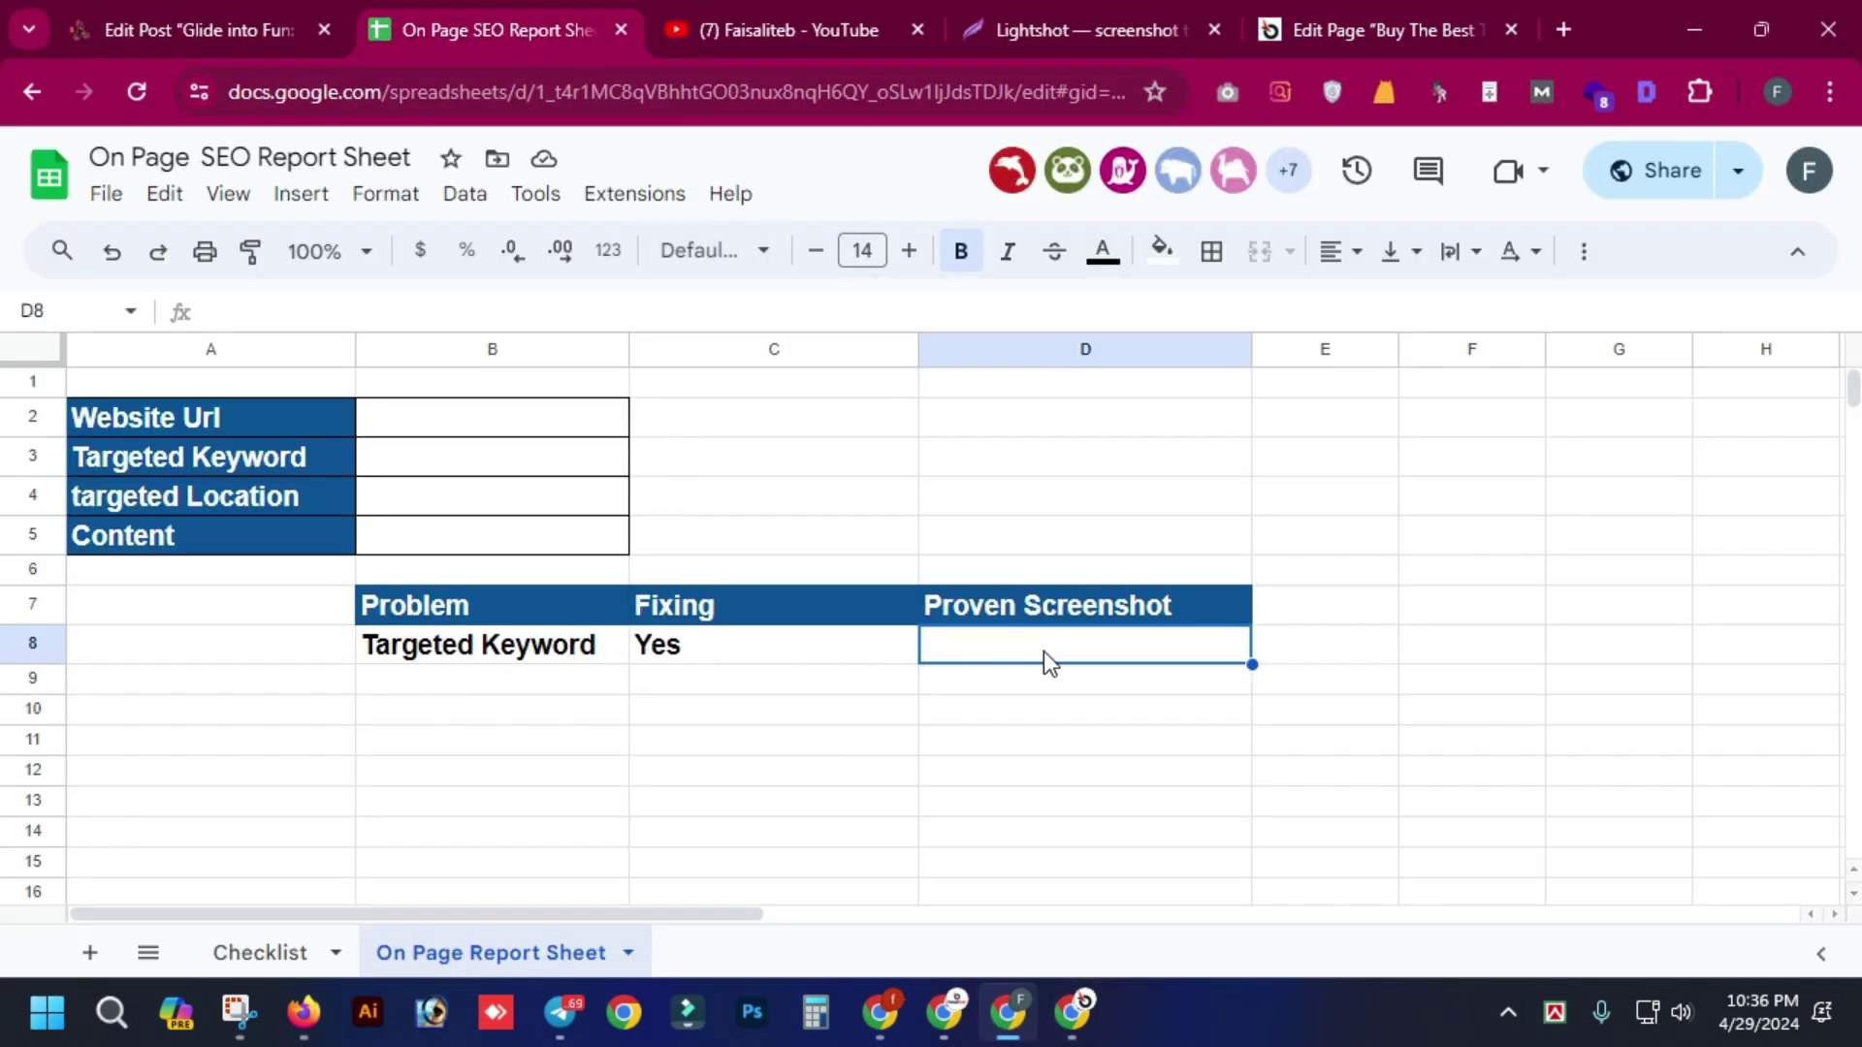
pyautogui.hotkey('ctrl', 'v')
pyautogui.click(1123, 745)
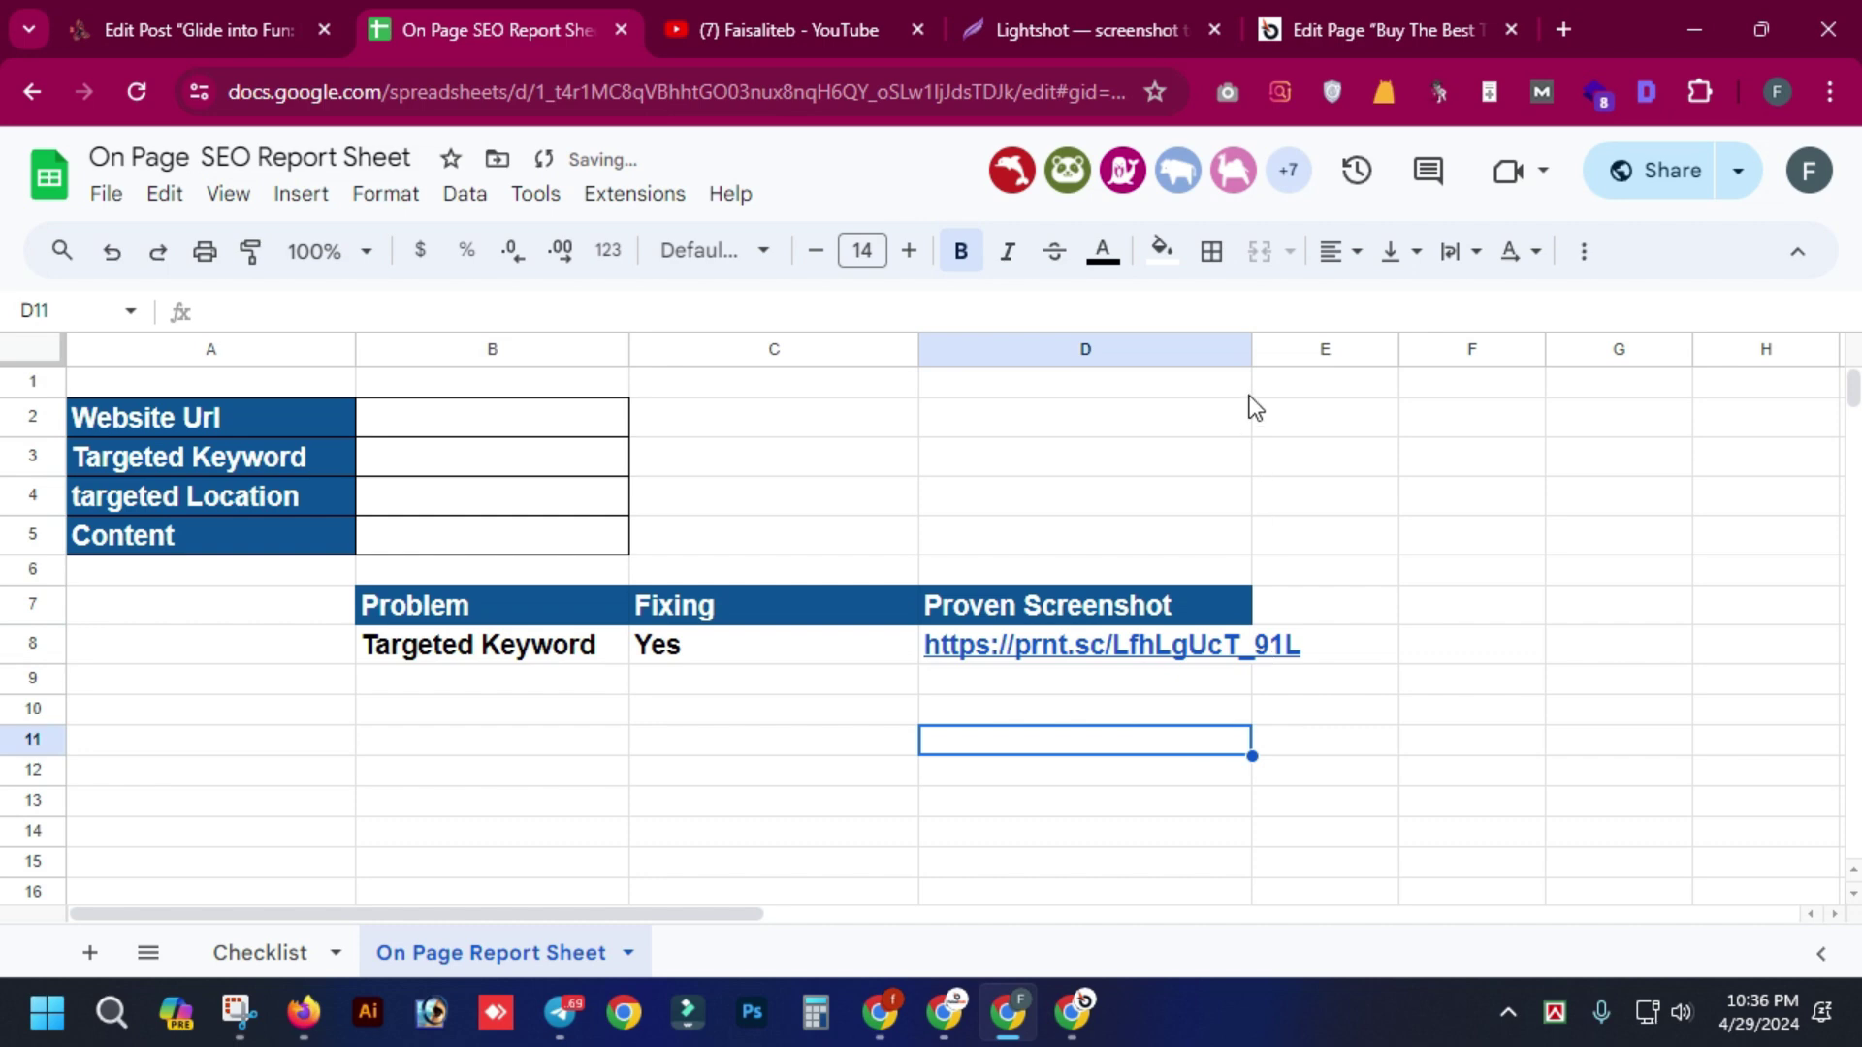
pyautogui.moveTo(1249, 351); pyautogui.dragTo(1308, 351)
pyautogui.click(1410, 614)
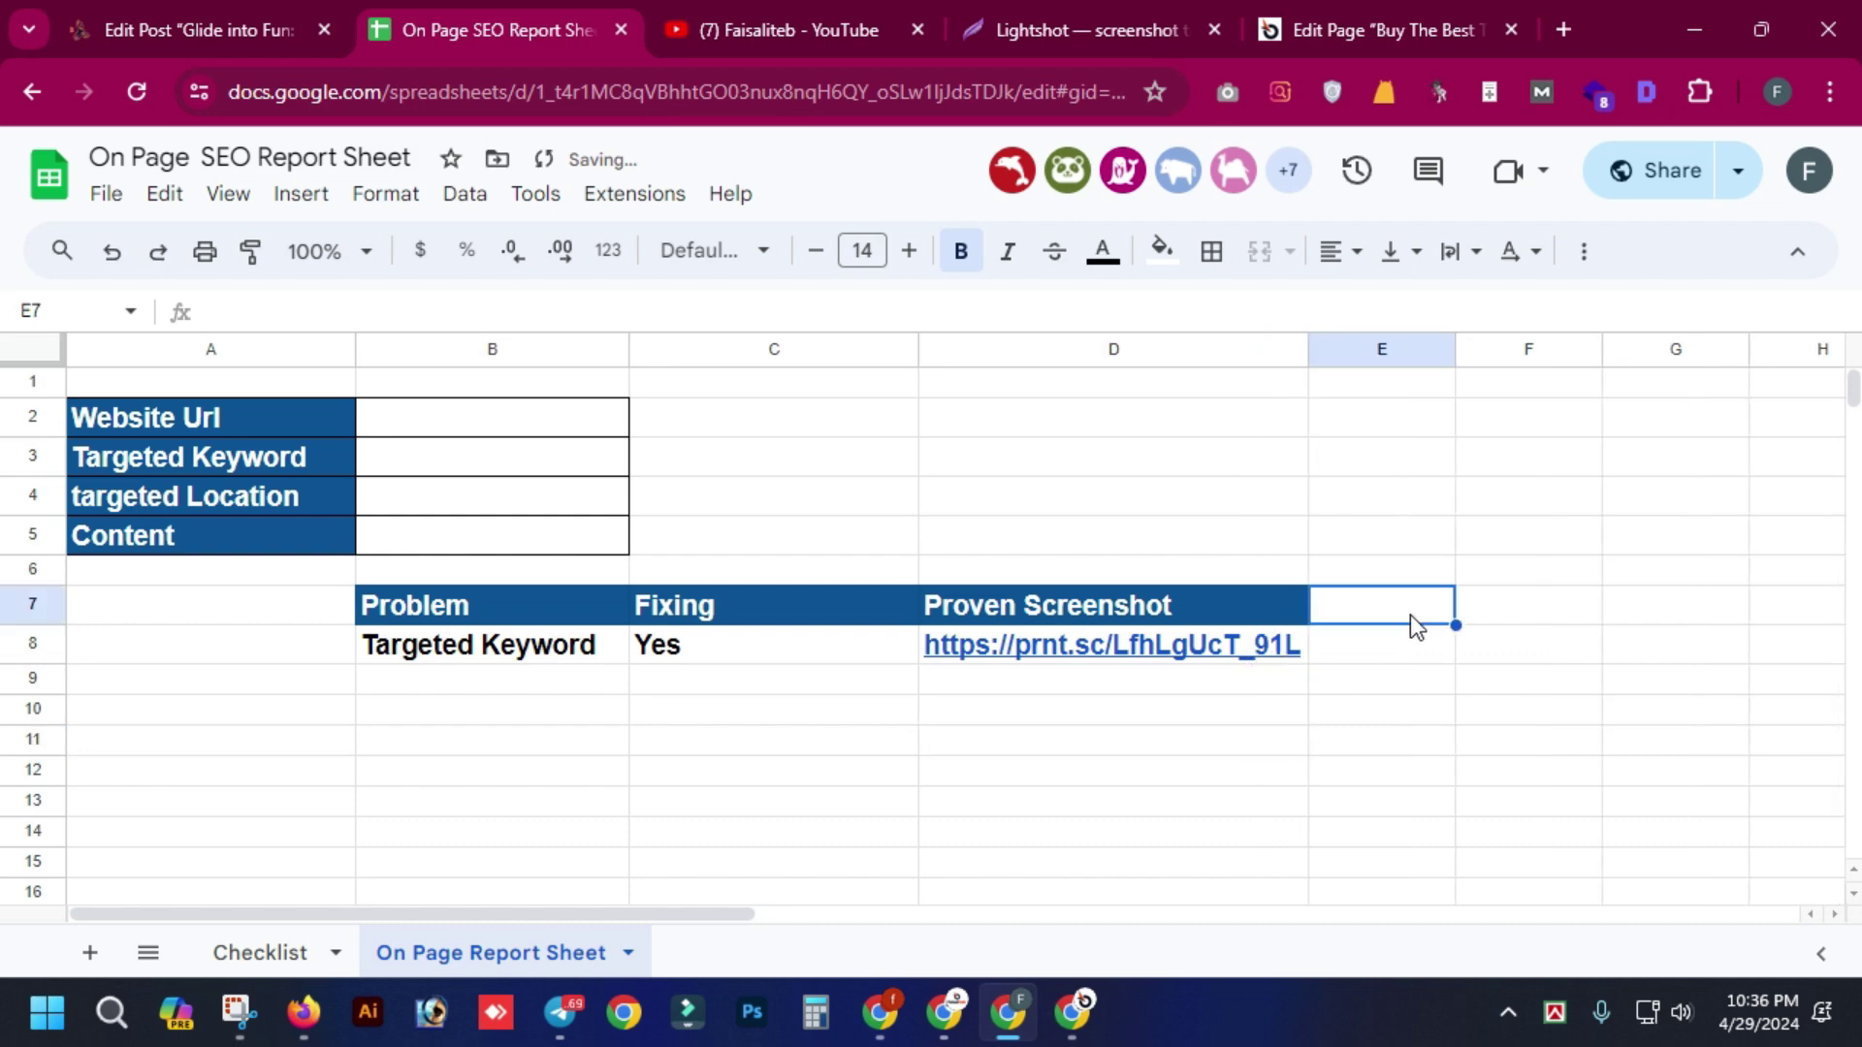
# - Copy "Make sure Your Page is indexed or Not" from the Checklist sheet into B9 of the On Page Report Sheet
pyautogui.click(507, 691)
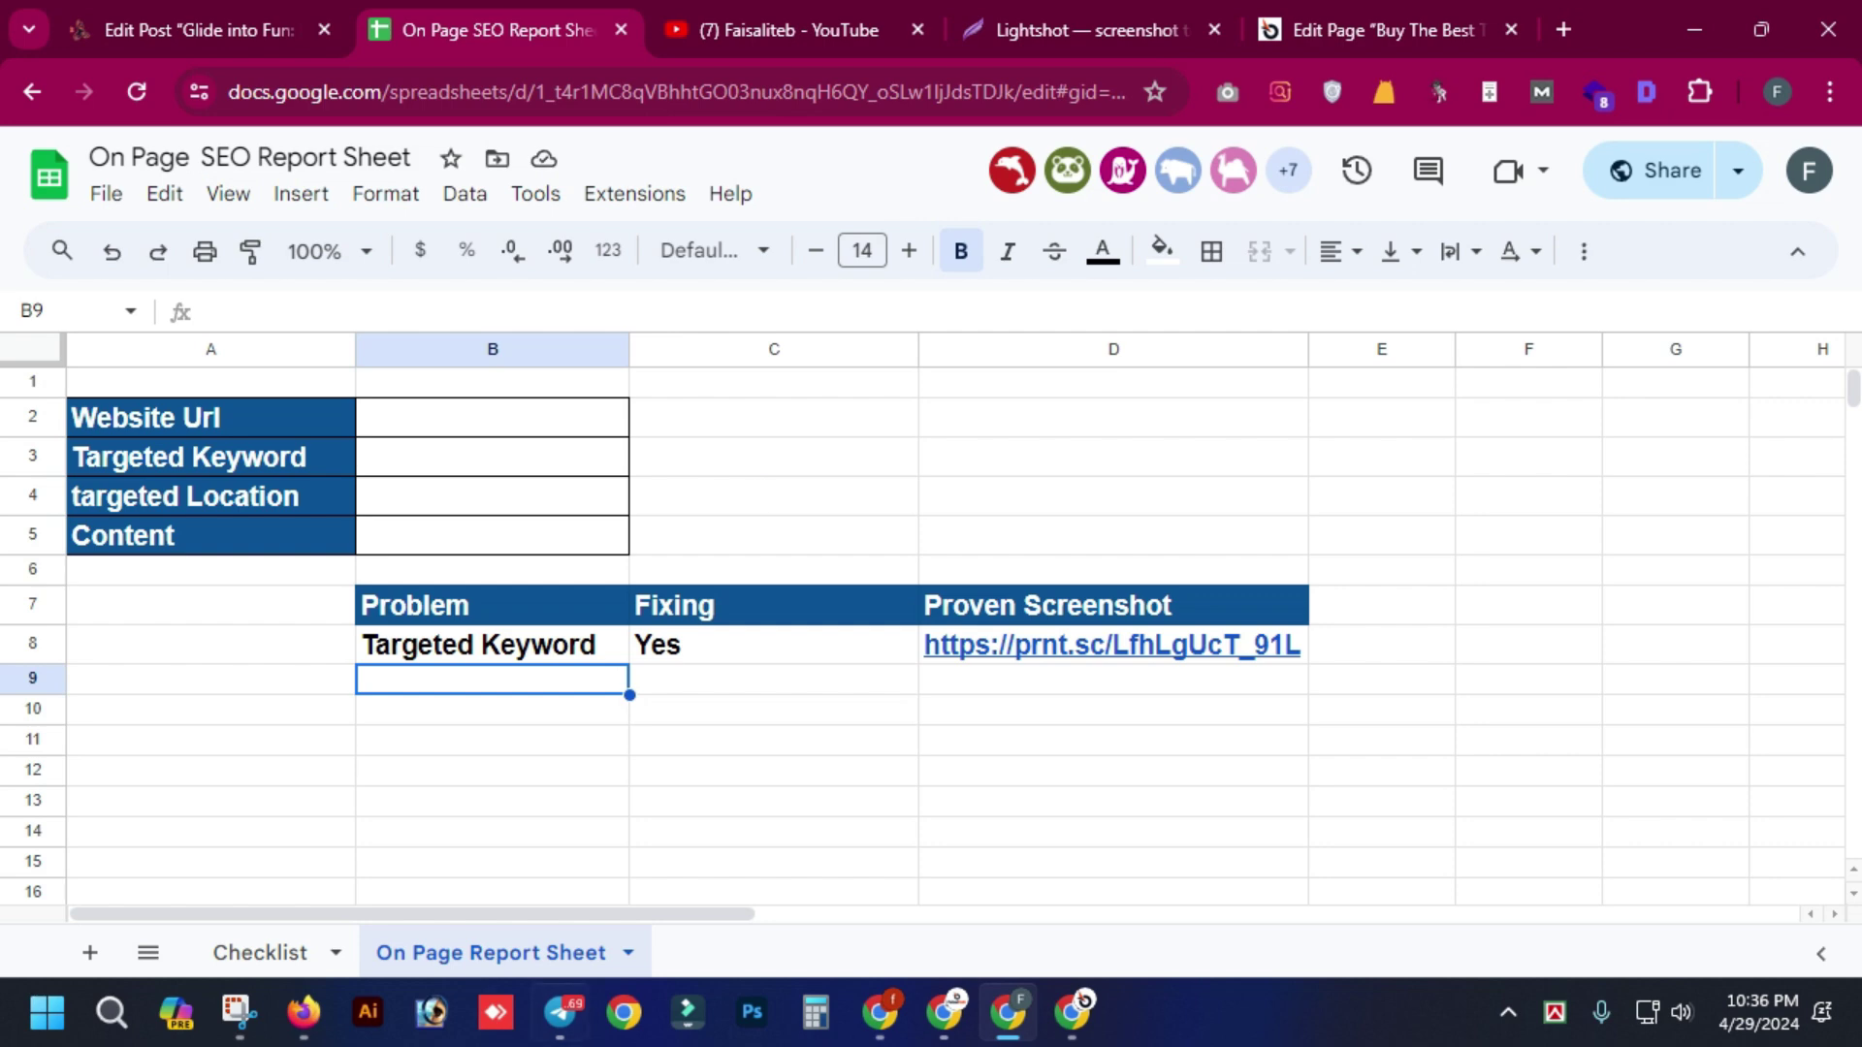
pyautogui.click(289, 952)
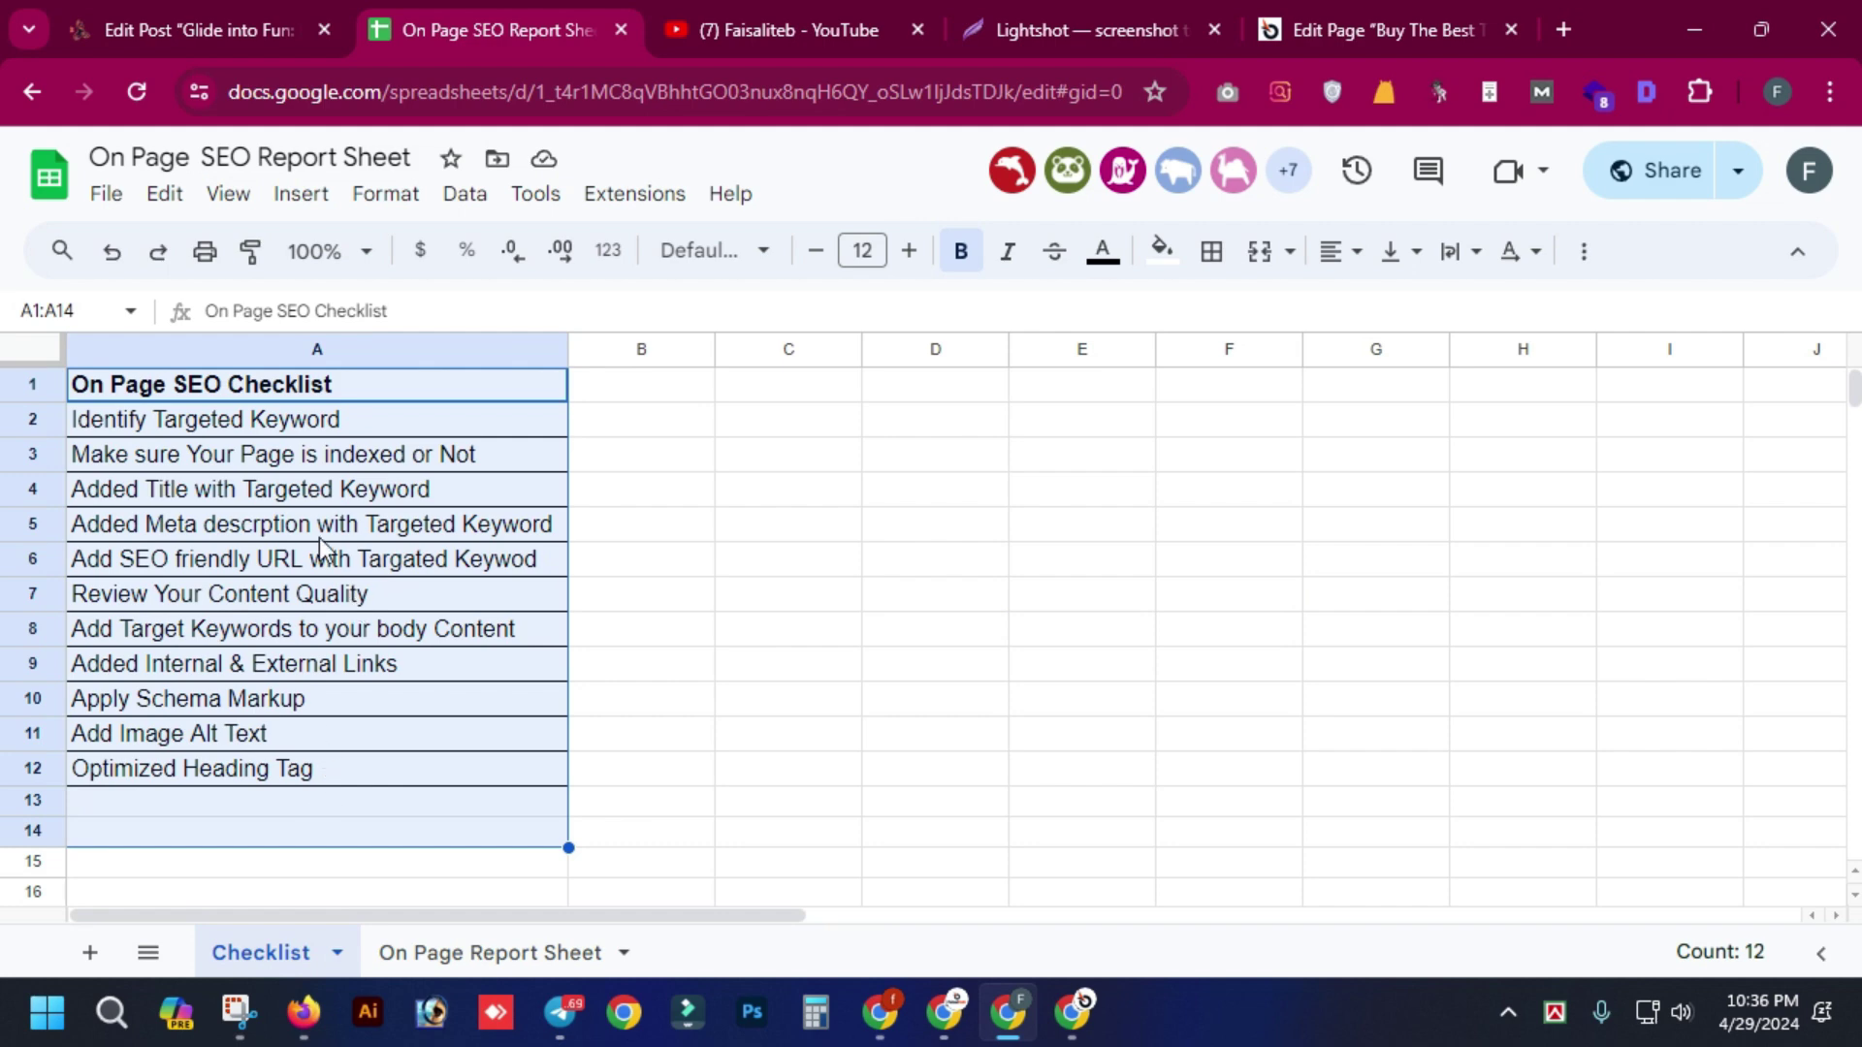
pyautogui.click(318, 456)
pyautogui.tripleClick(318, 456)
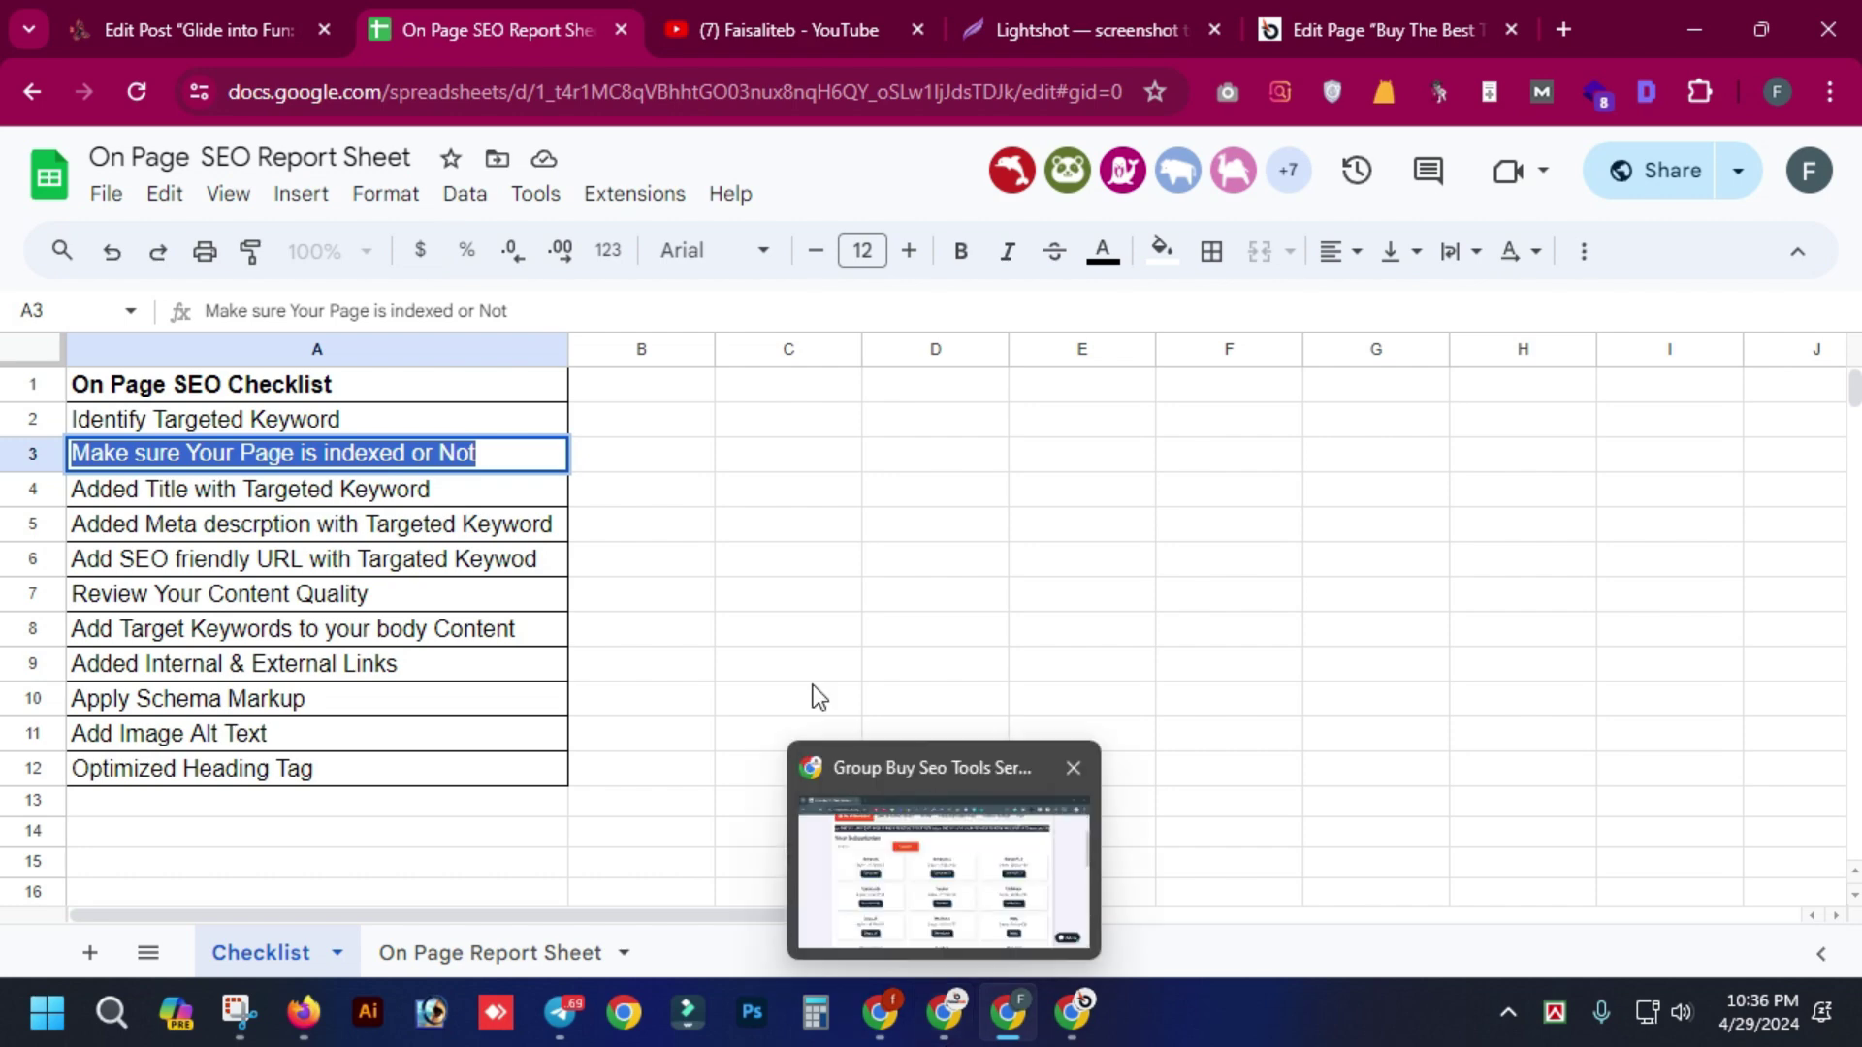
pyautogui.click(870, 574)
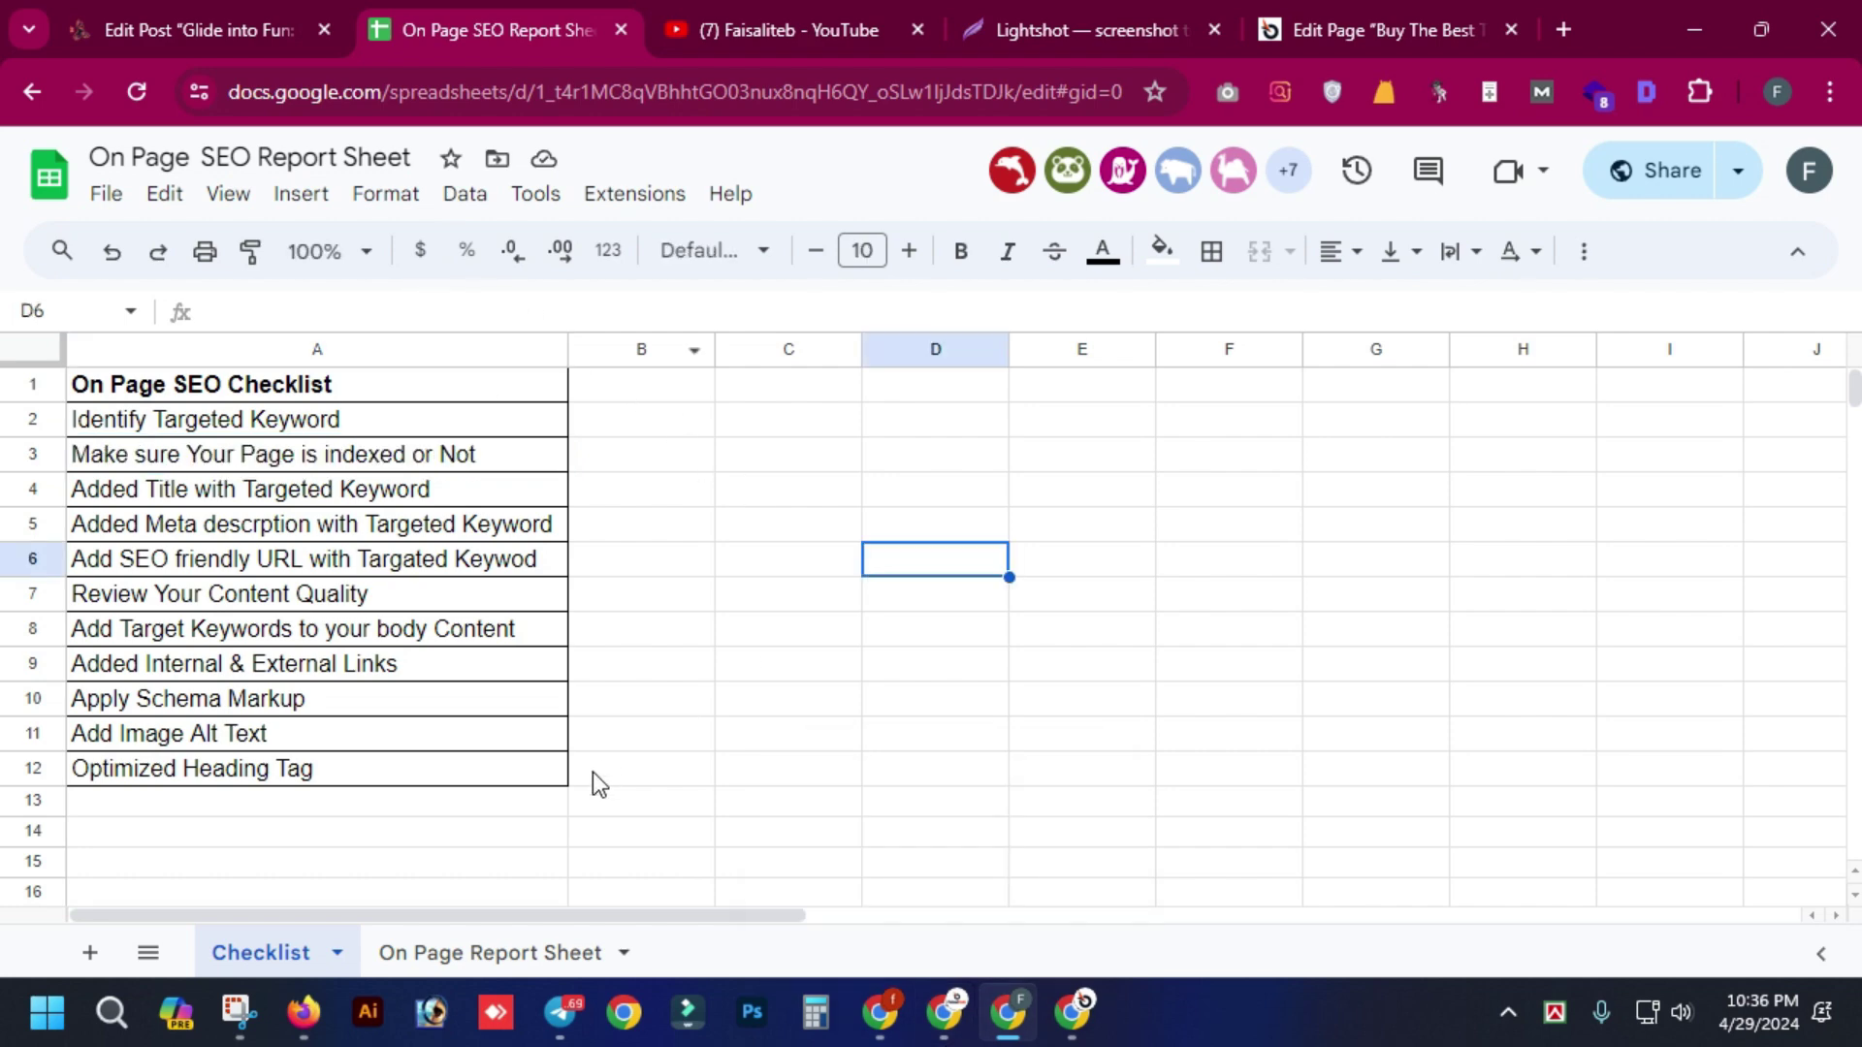
pyautogui.click(482, 953)
pyautogui.hotkey('ctrl', 'v')
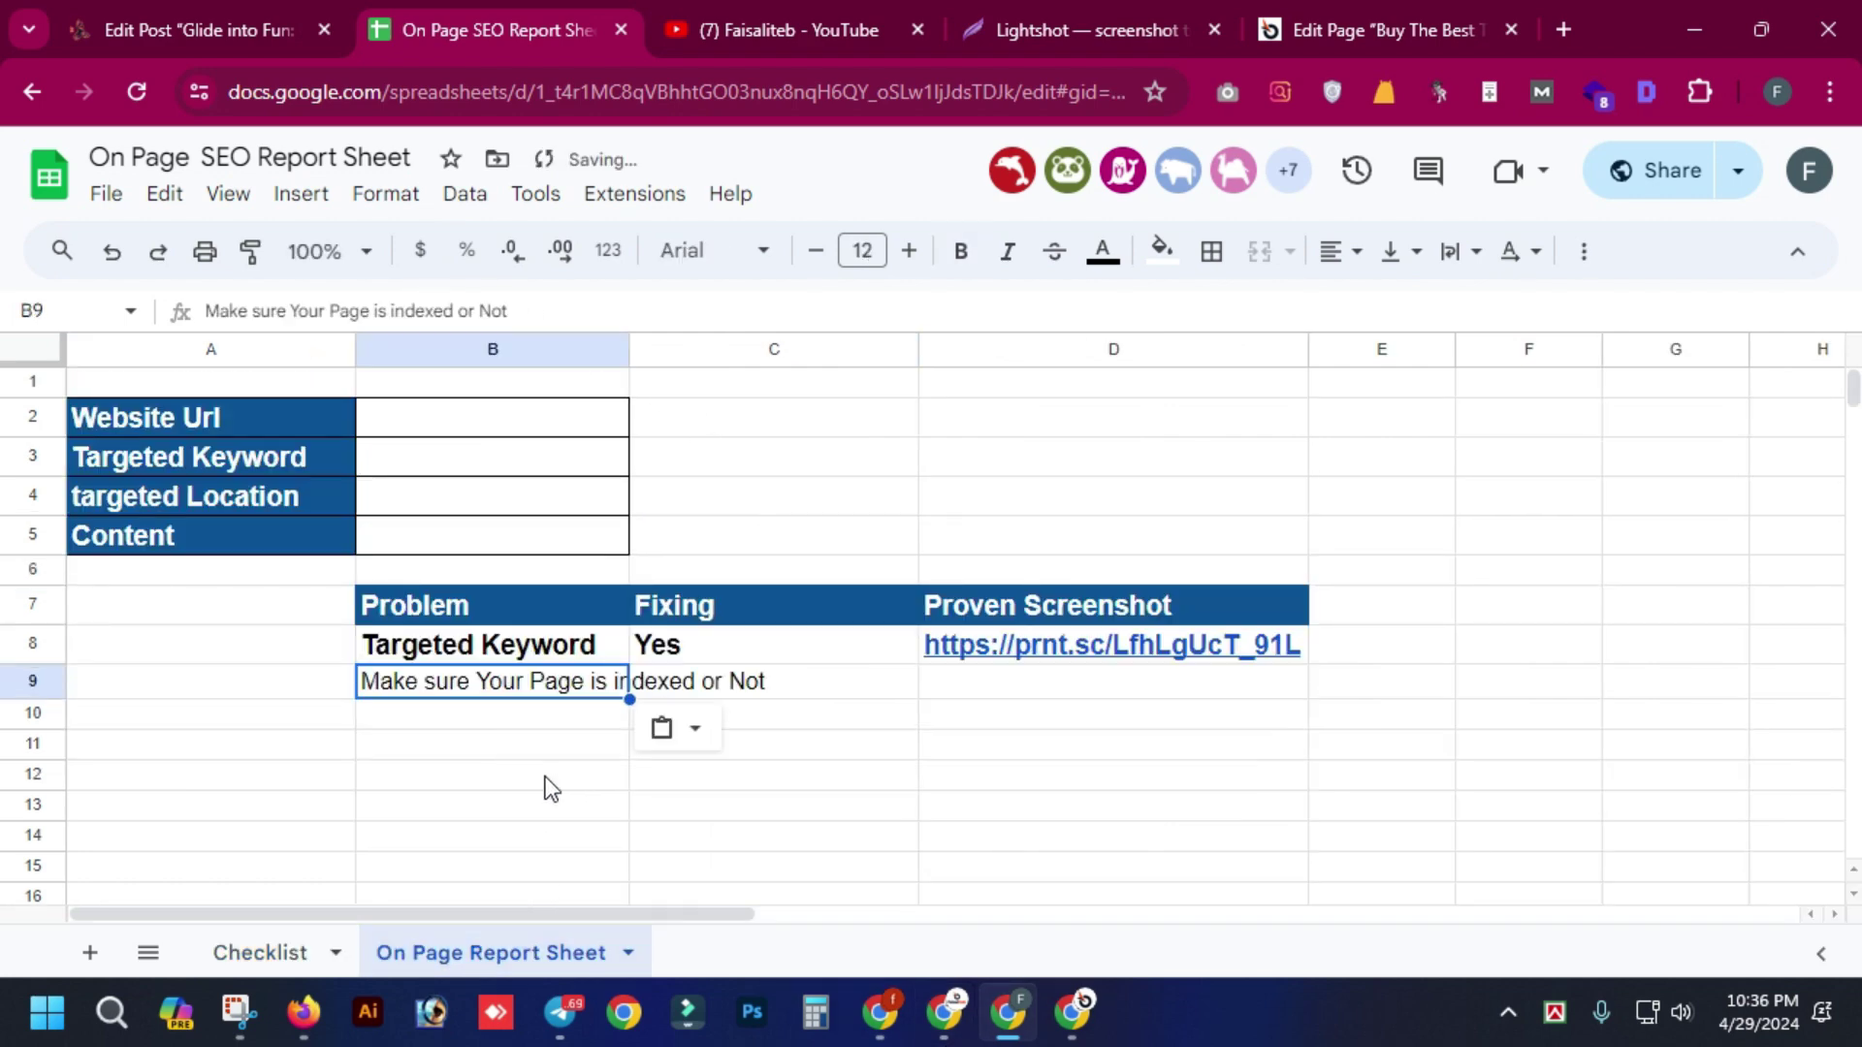
# - Enter "No" in the Fixing column for the page indexing row, cell C9
pyautogui.click(795, 685)
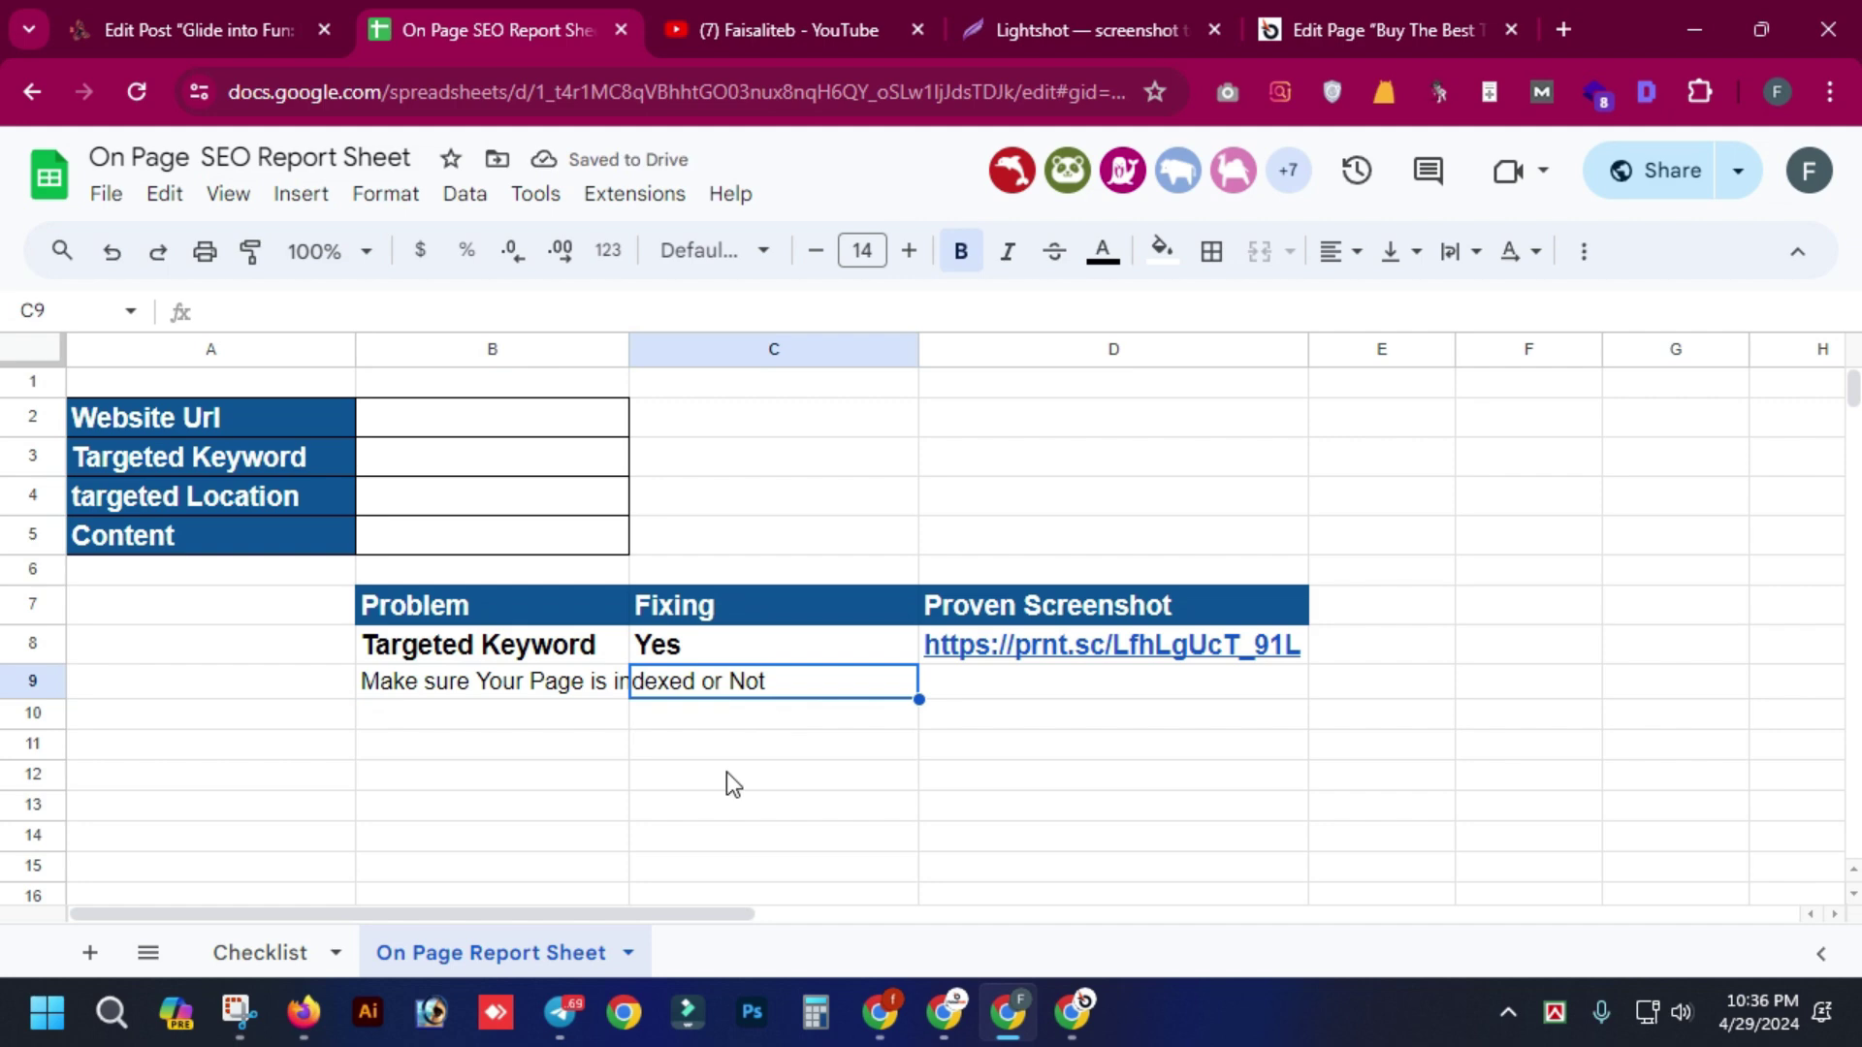
pyautogui.write('No')
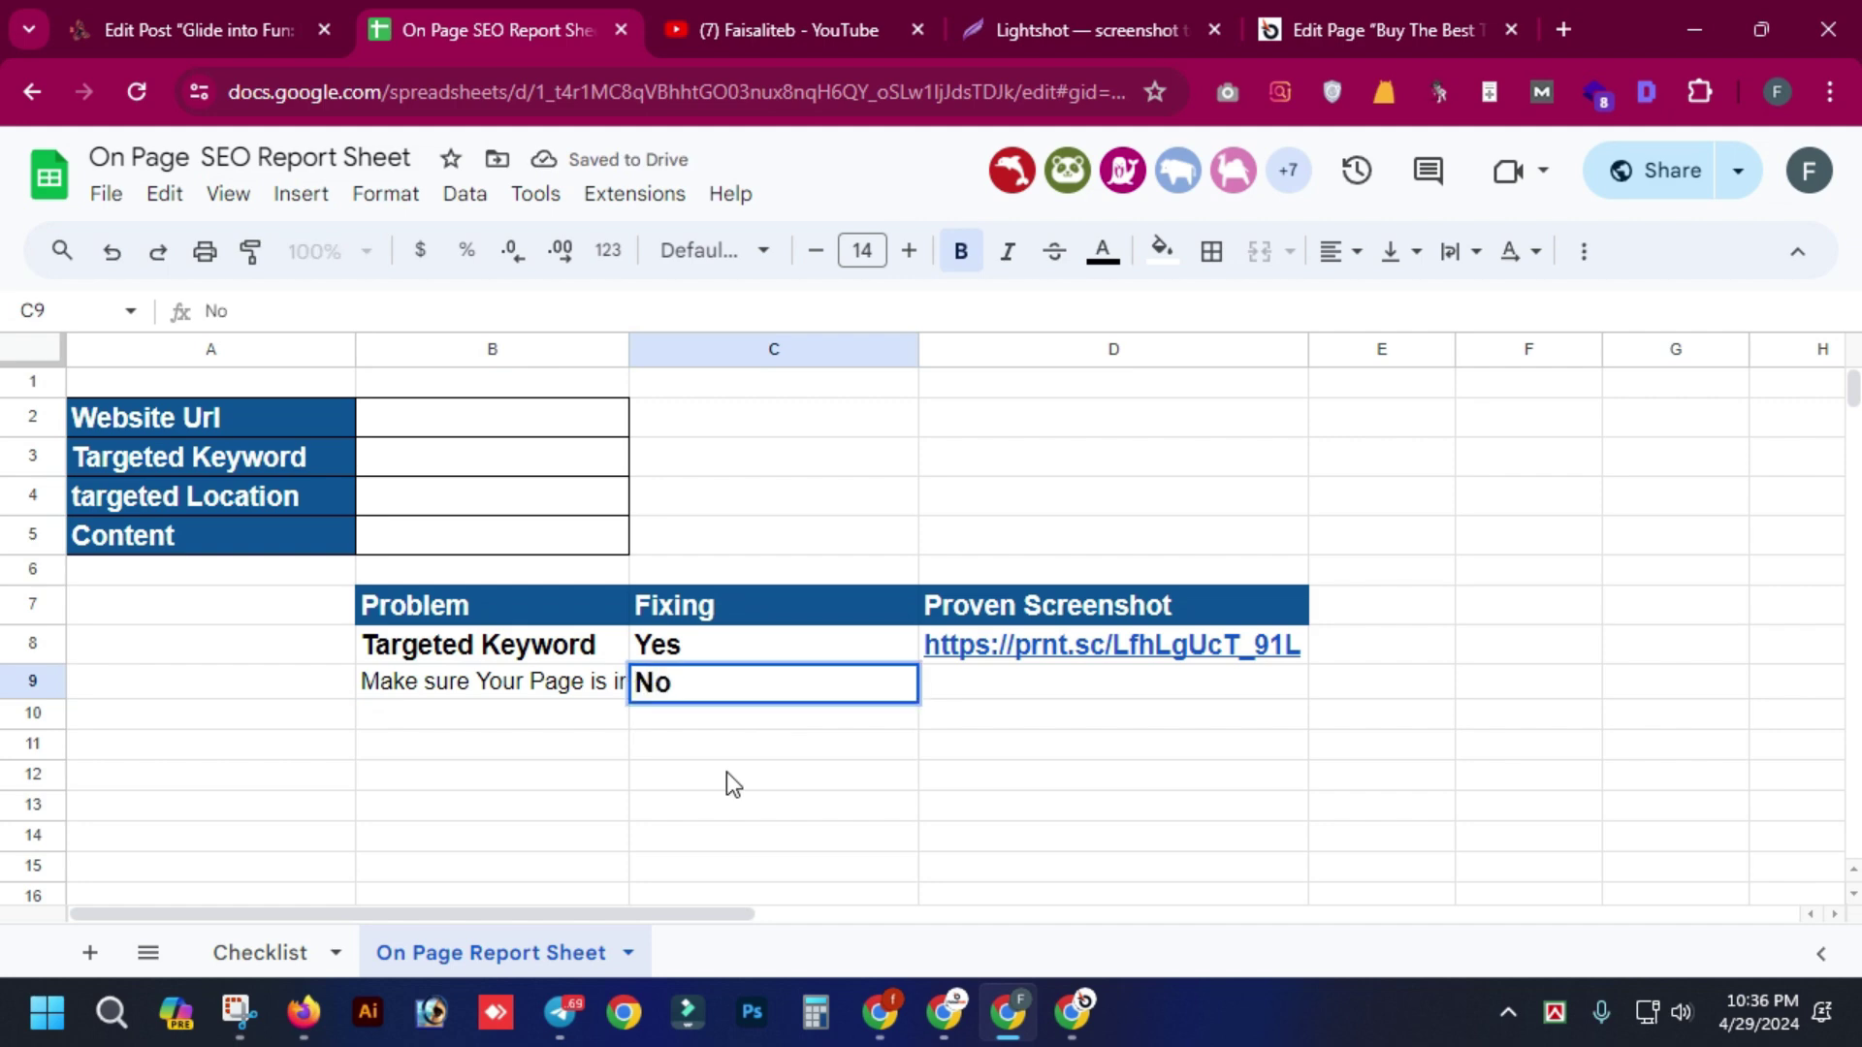
pyautogui.click(725, 772)
# - Remove the bold formatting from "Targeted Keyword" in B8 and widen column B to fit the page indexing text
pyautogui.click(584, 659)
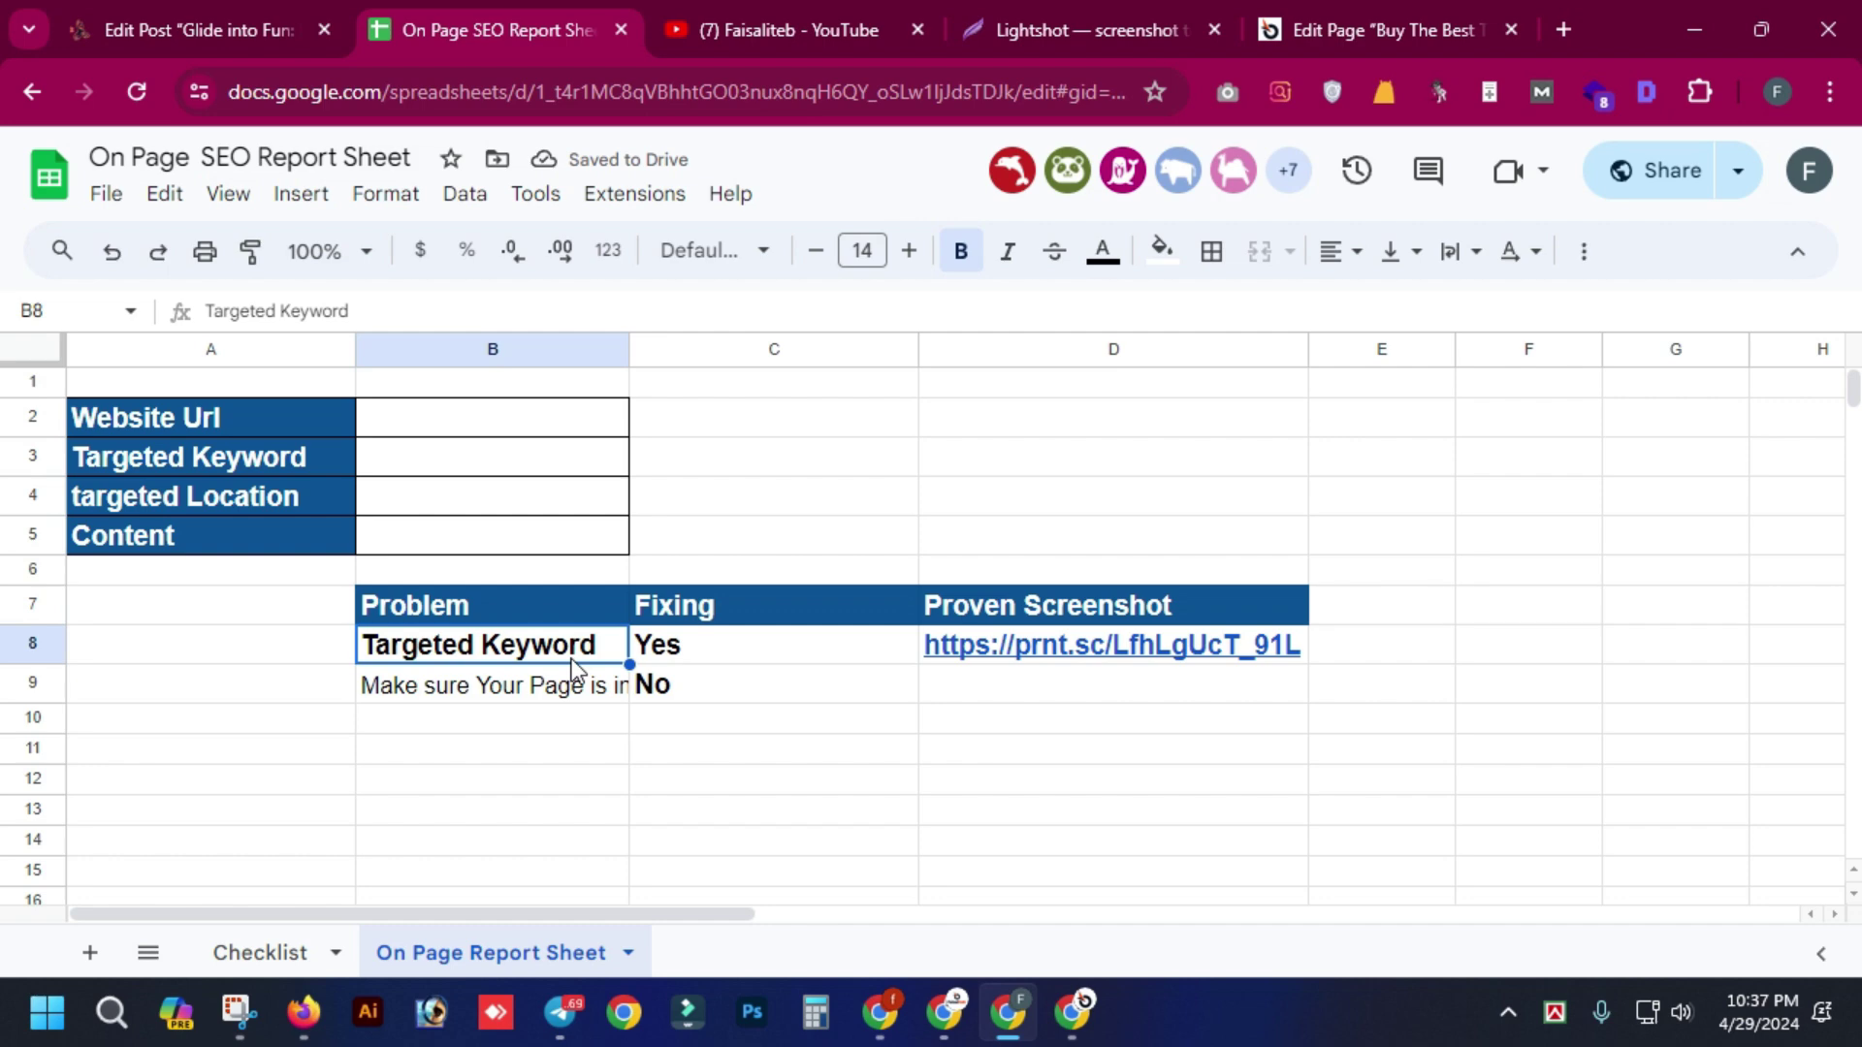
pyautogui.hotkey('ctrl', 'b')
pyautogui.click(580, 694)
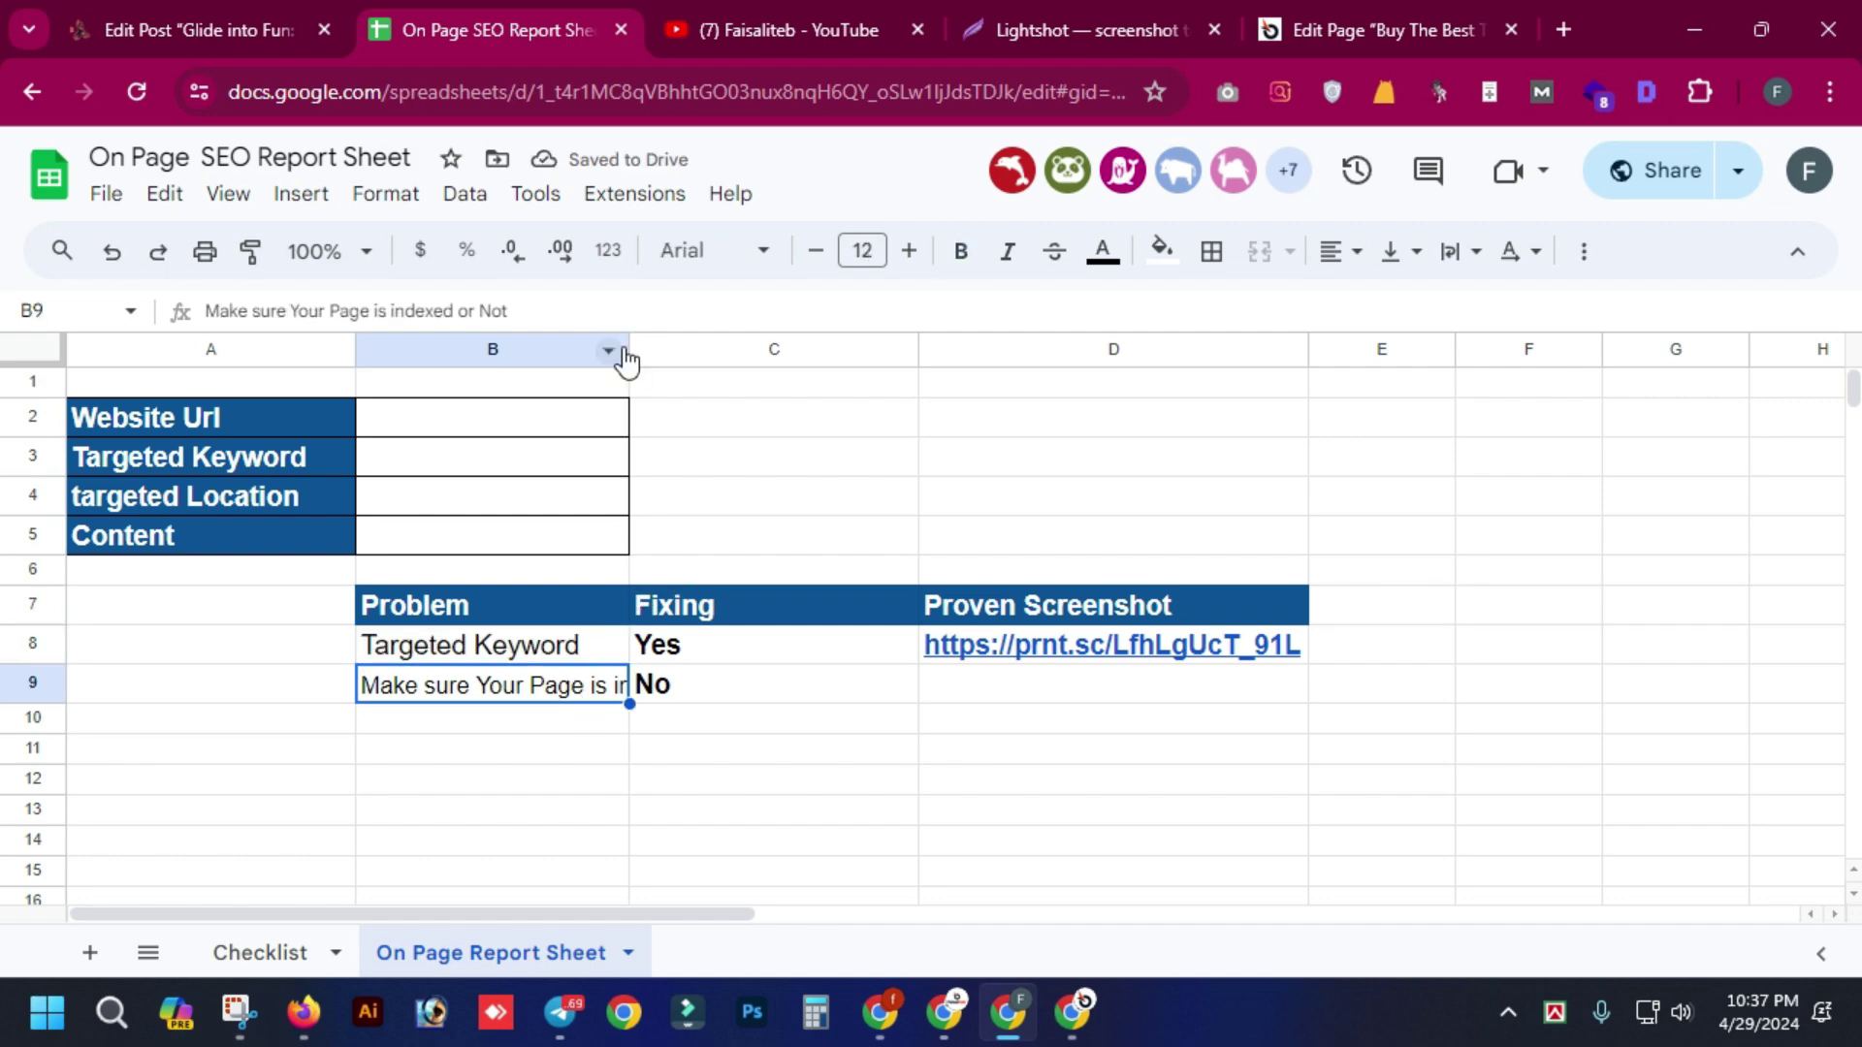
pyautogui.moveTo(631, 348); pyautogui.dragTo(835, 347)
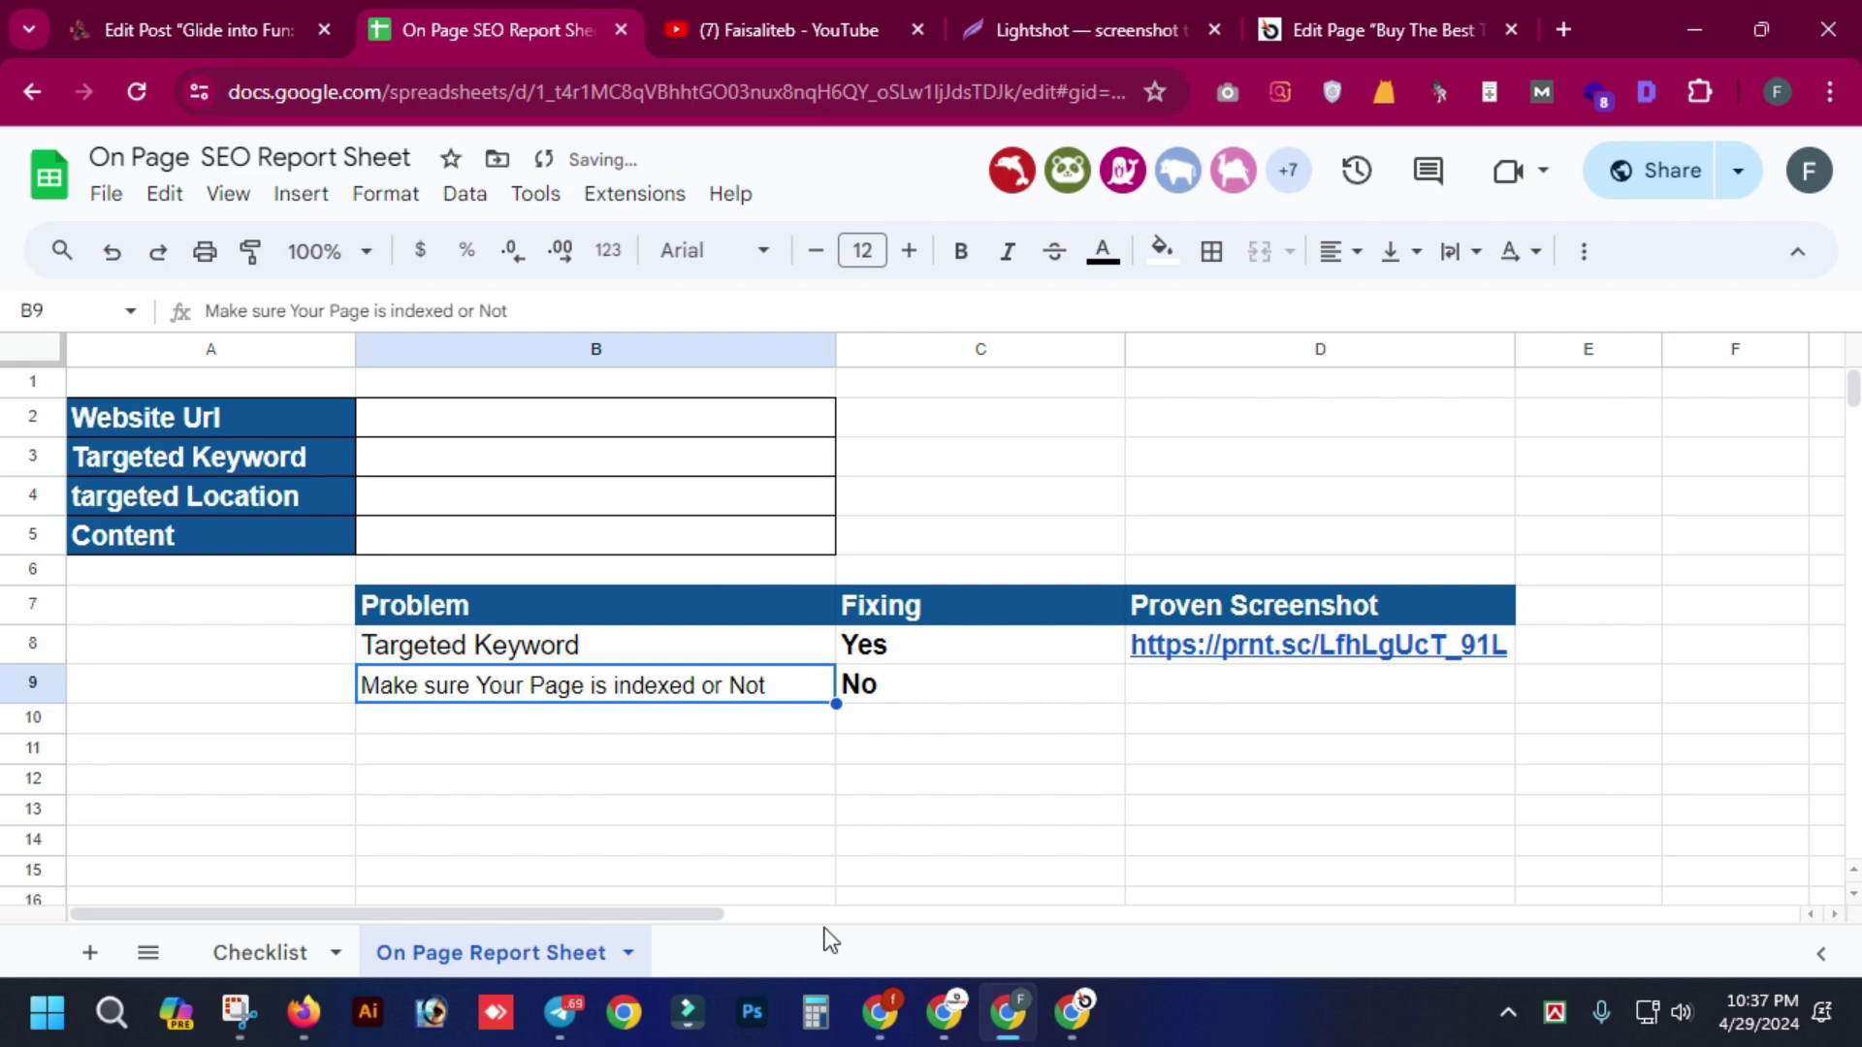
# - Enter "Targated Url" in B10 of the Problem column and remove its bold formatting
pyautogui.click(789, 778)
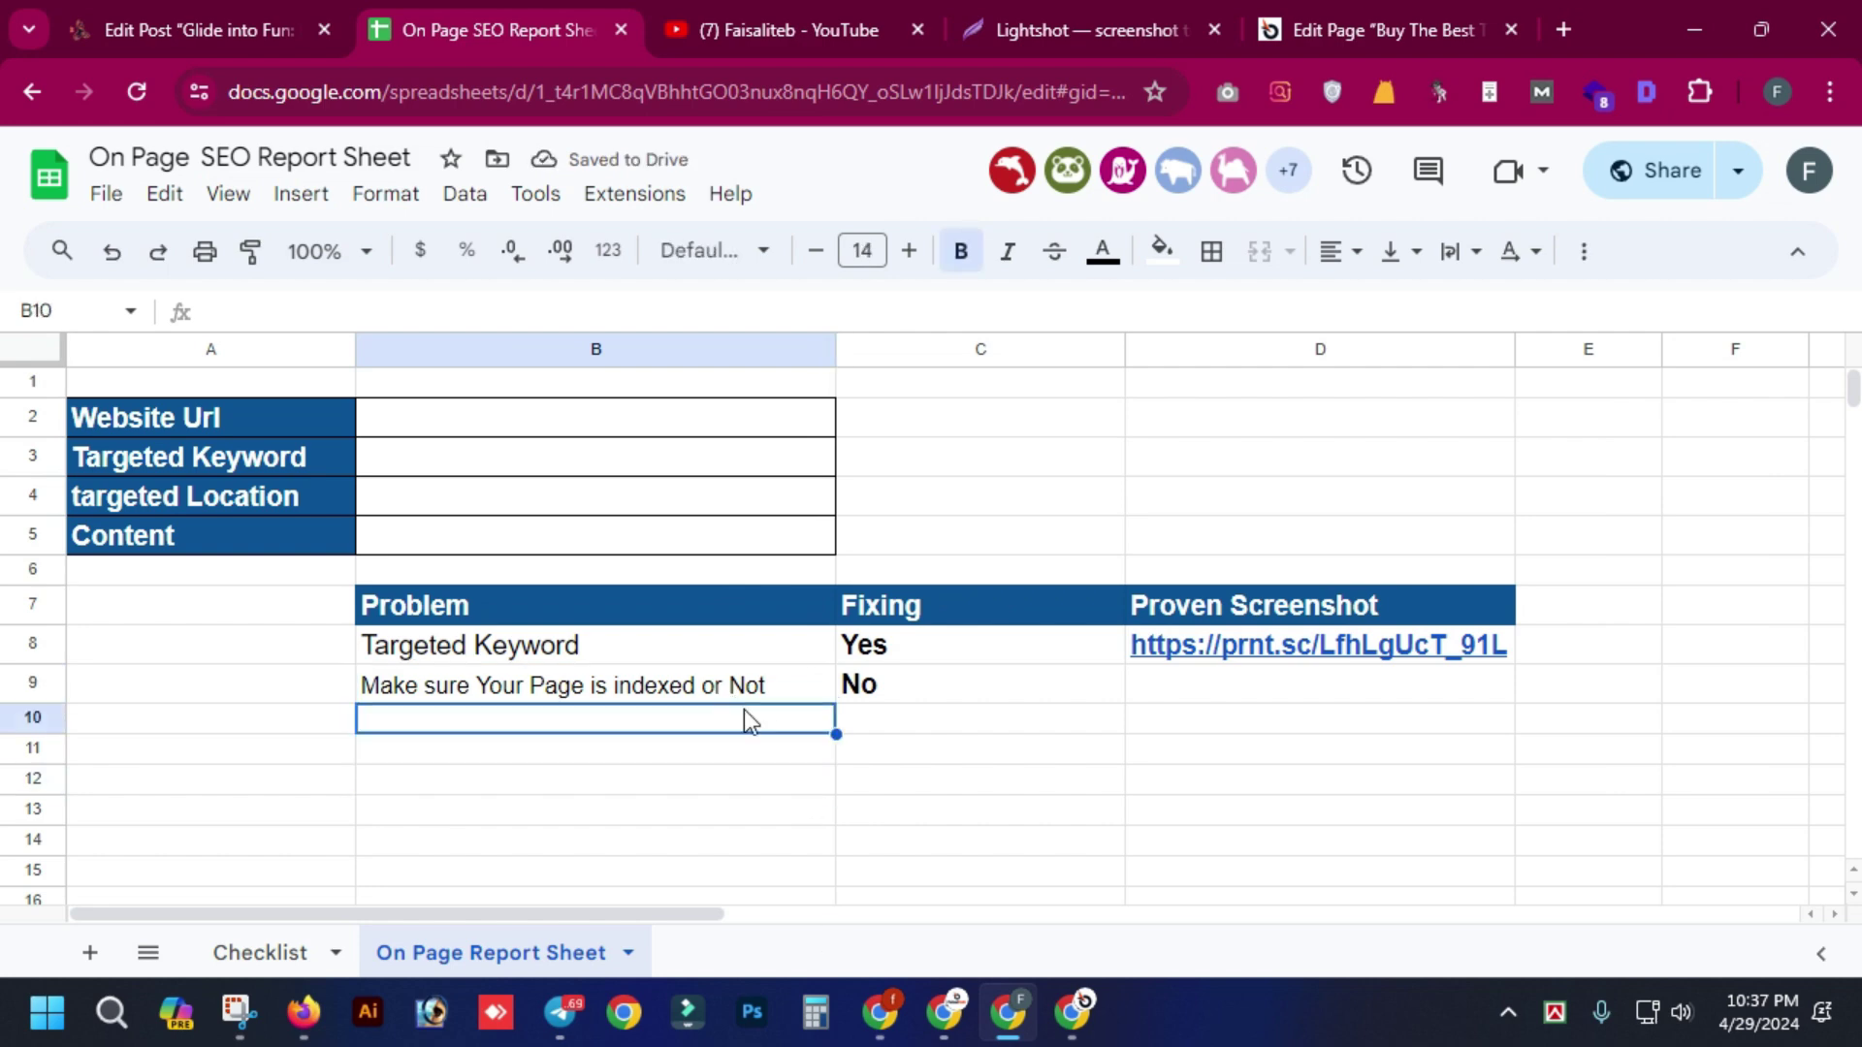
pyautogui.write('Targeted ')
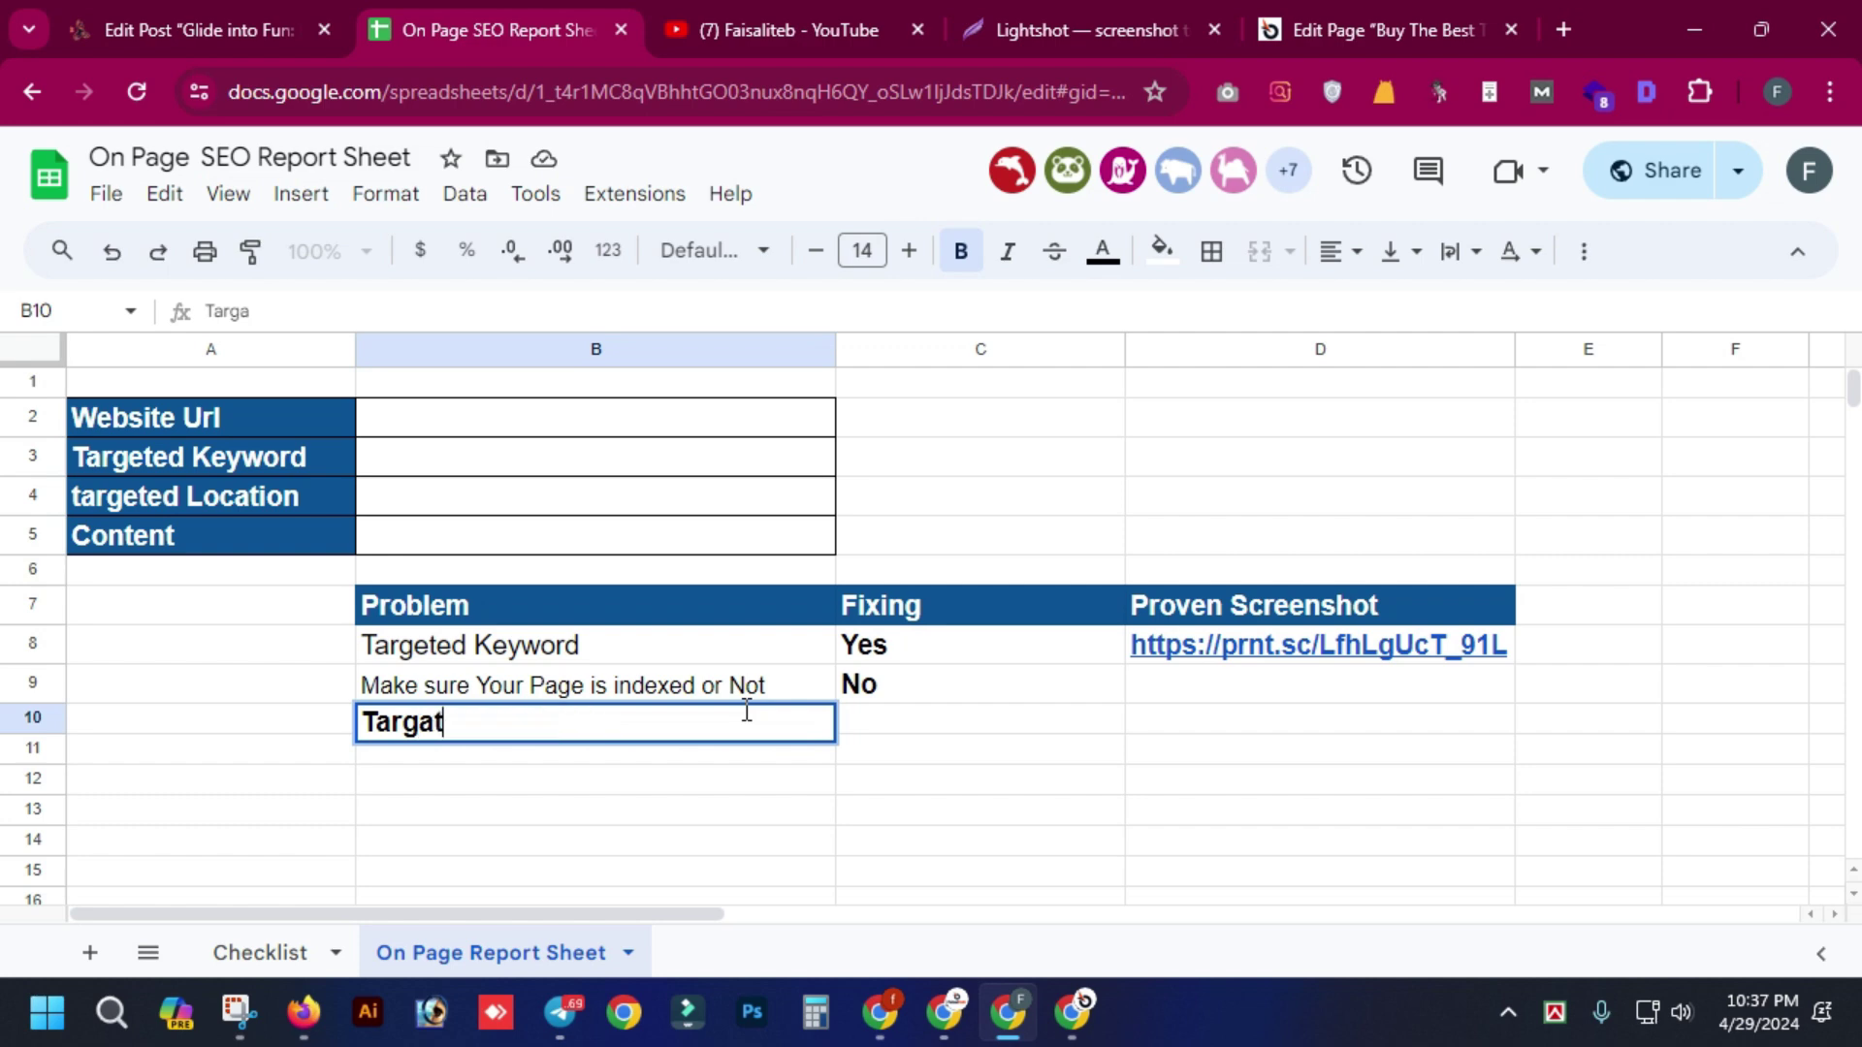
pyautogui.write('Url')
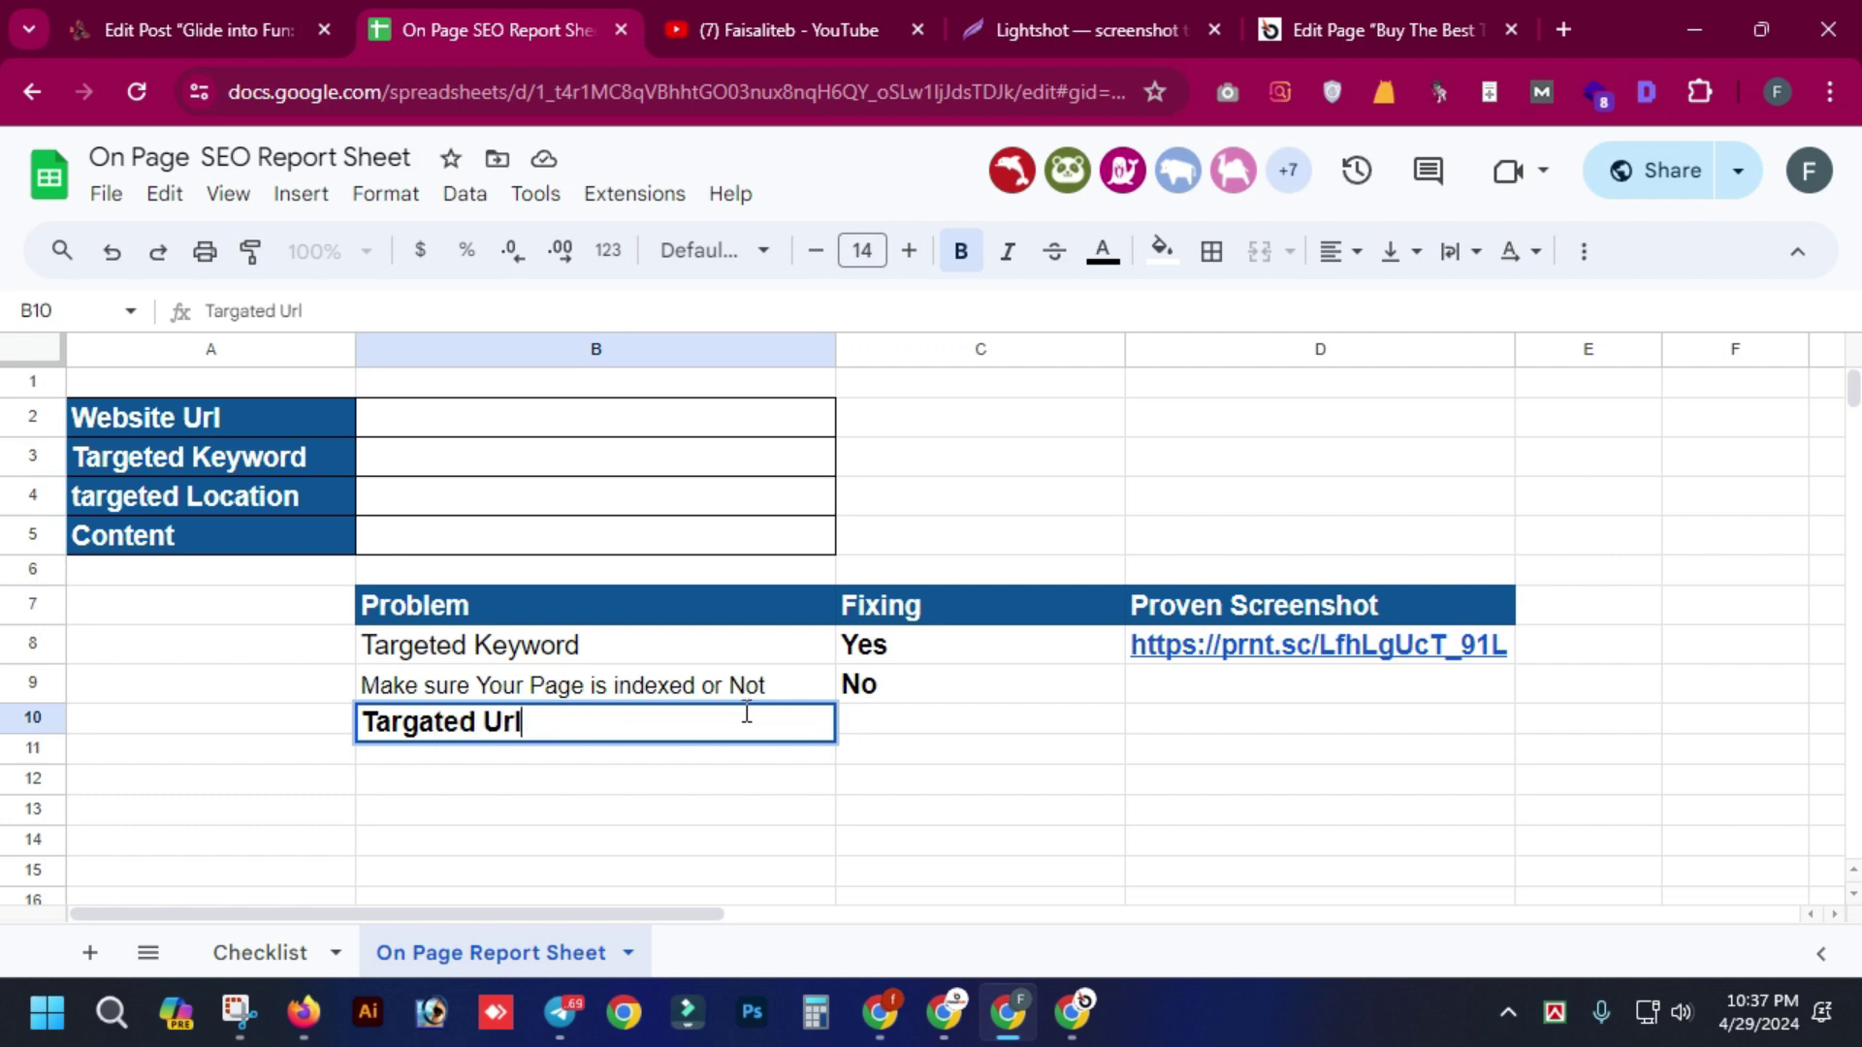
pyautogui.click(775, 824)
pyautogui.click(714, 724)
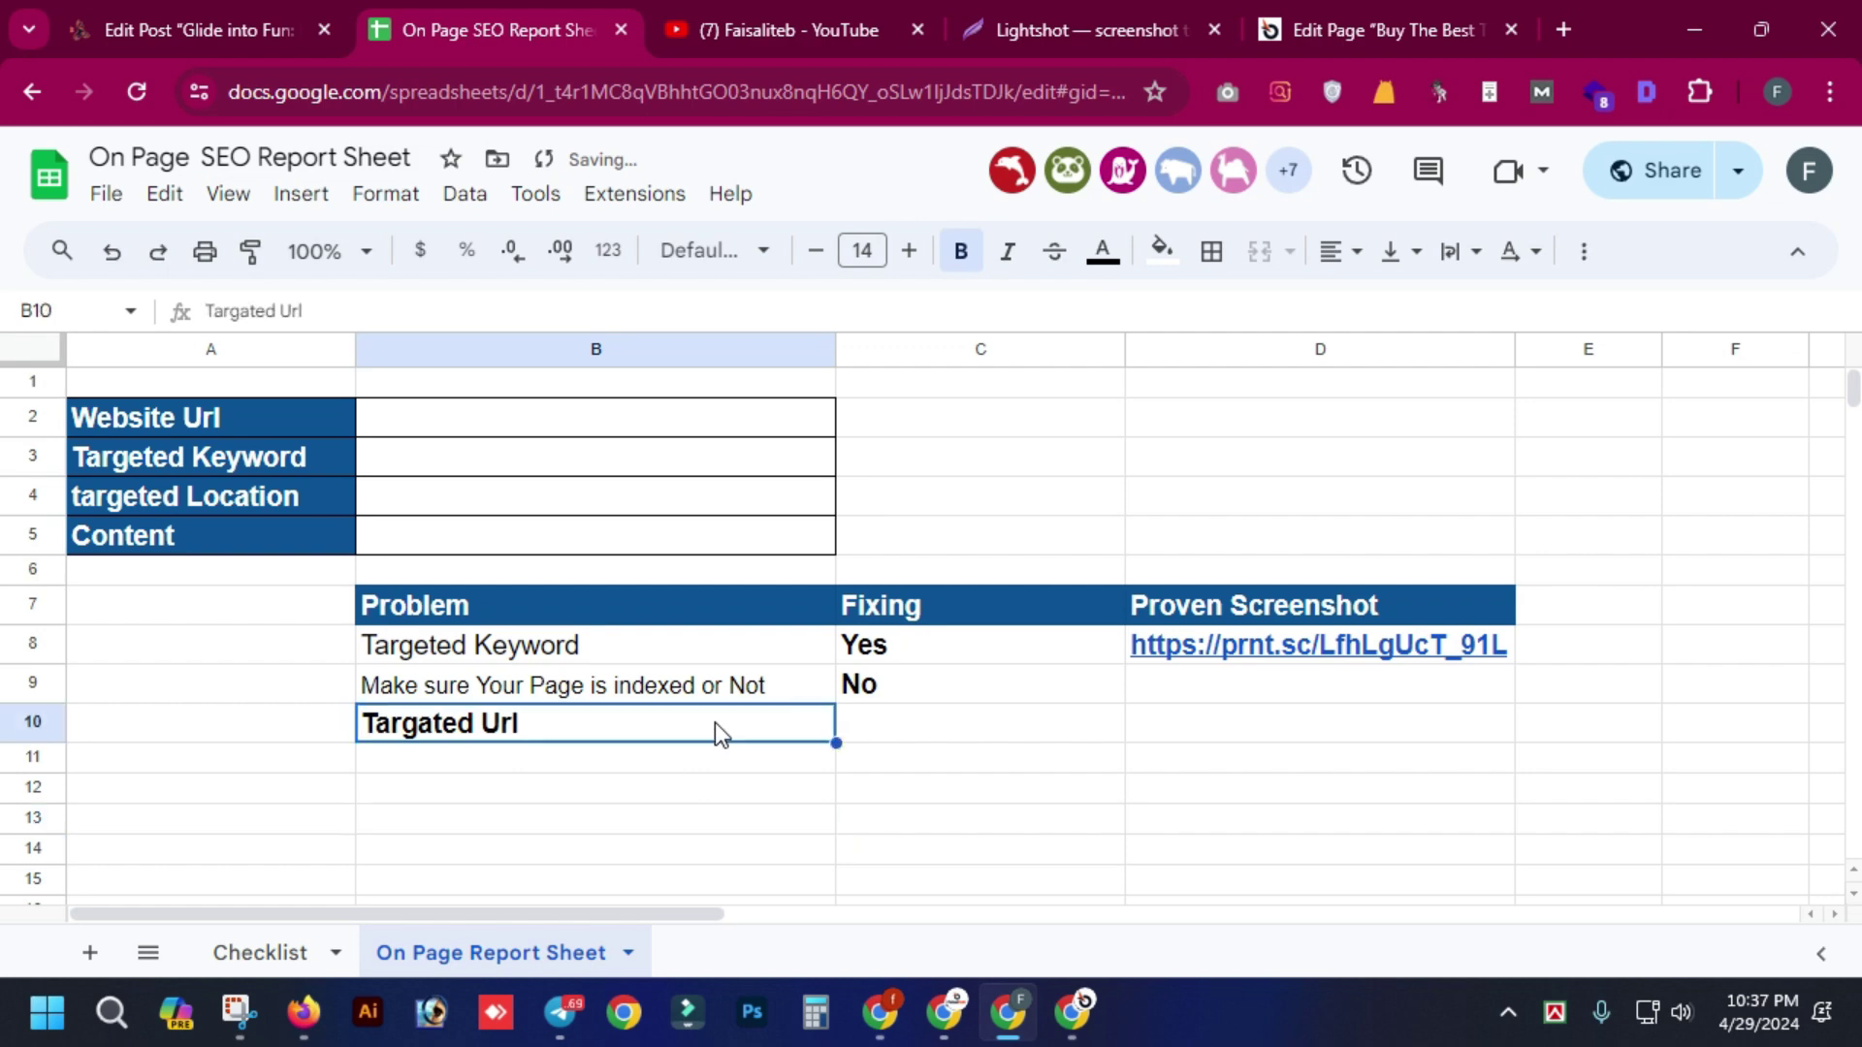
pyautogui.hotkey('ctrl', 'b')
# - Open the live page of the "Glide into Fun: Discover Avalon Ice Skating" post from its permalink and copy its URL
pyautogui.click(963, 734)
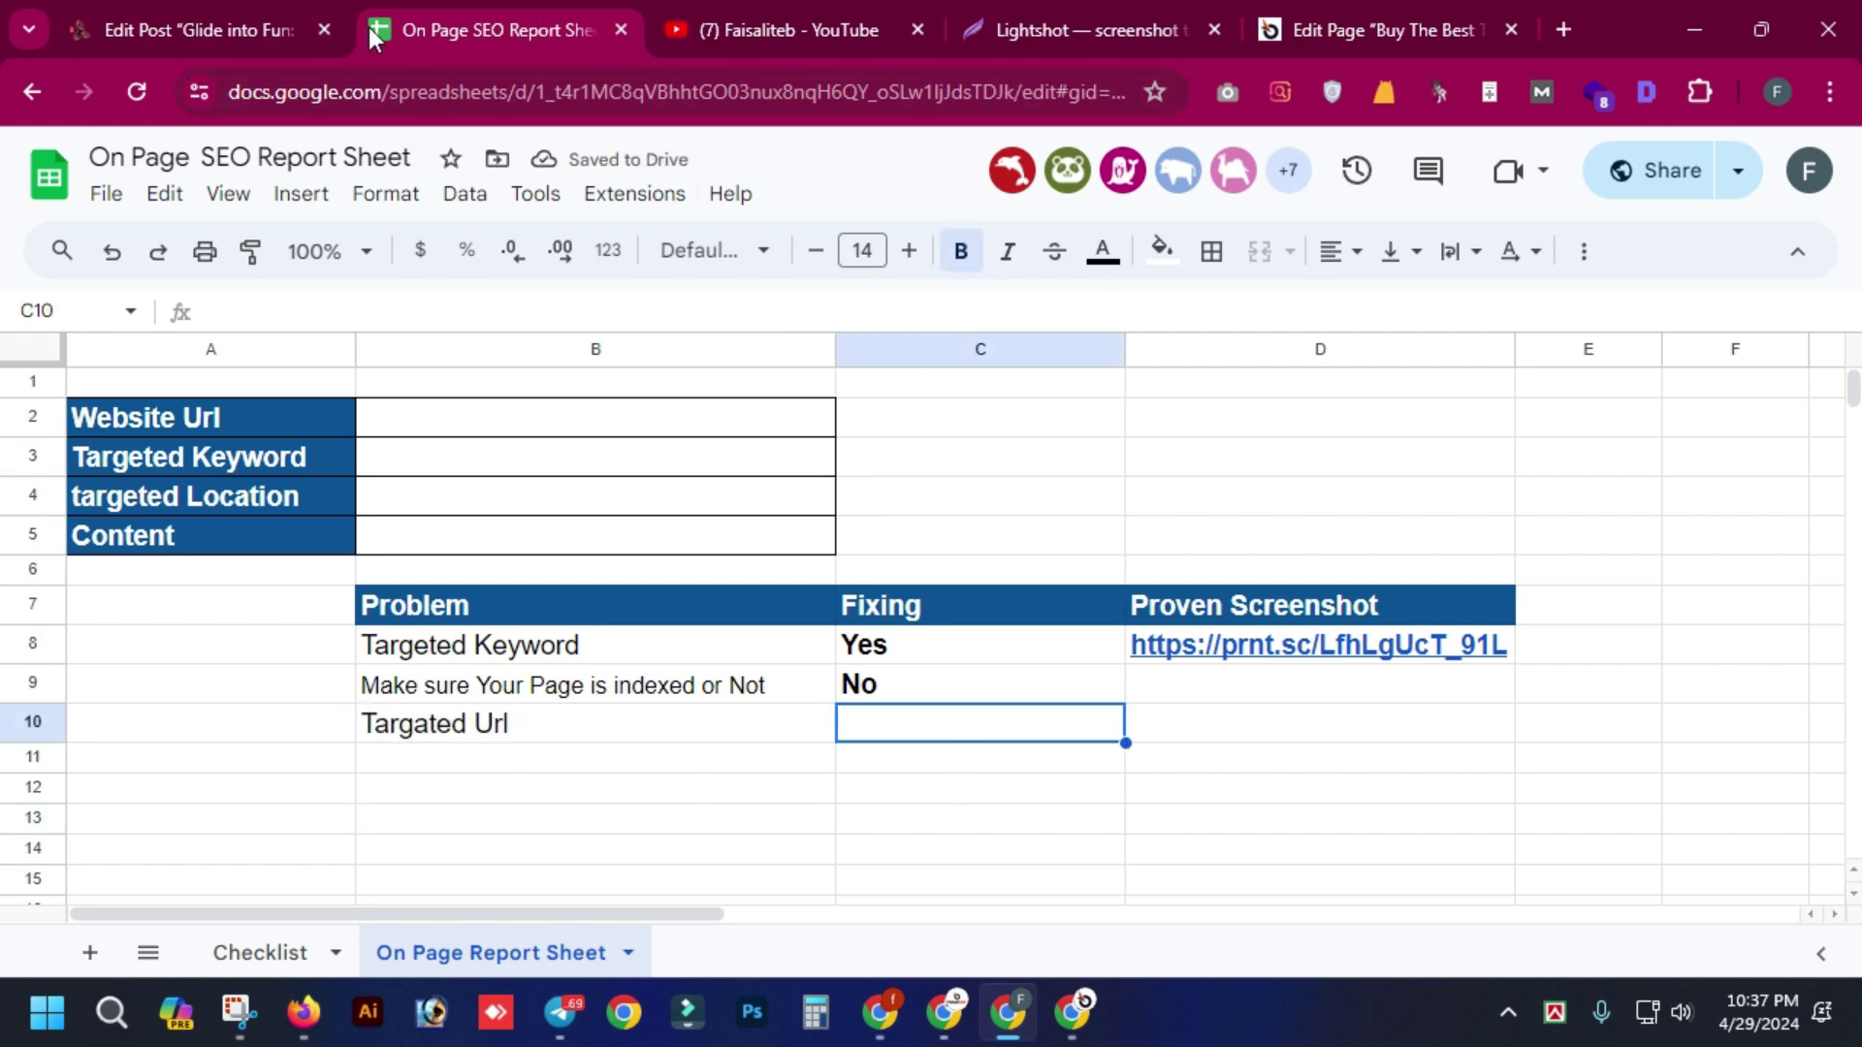
pyautogui.click(213, 21)
pyautogui.scroll(15, 446, 406)
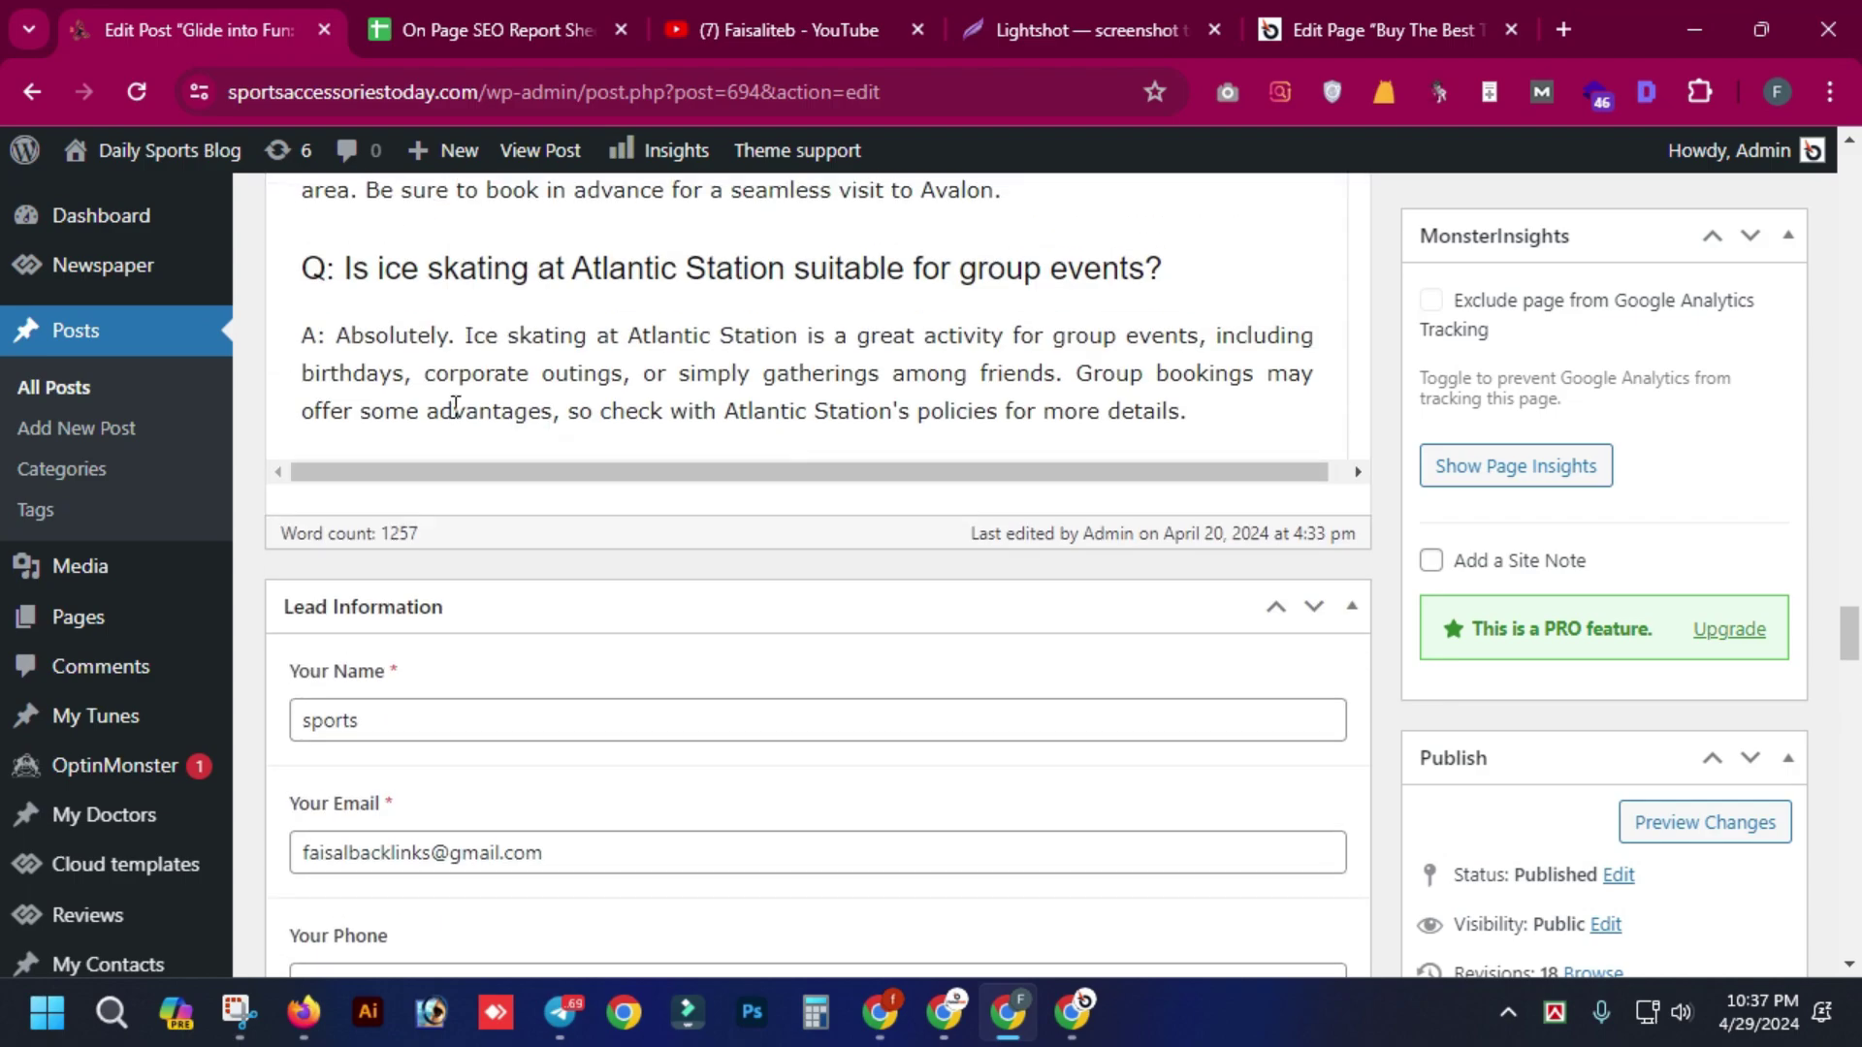
pyautogui.click(1377, 37)
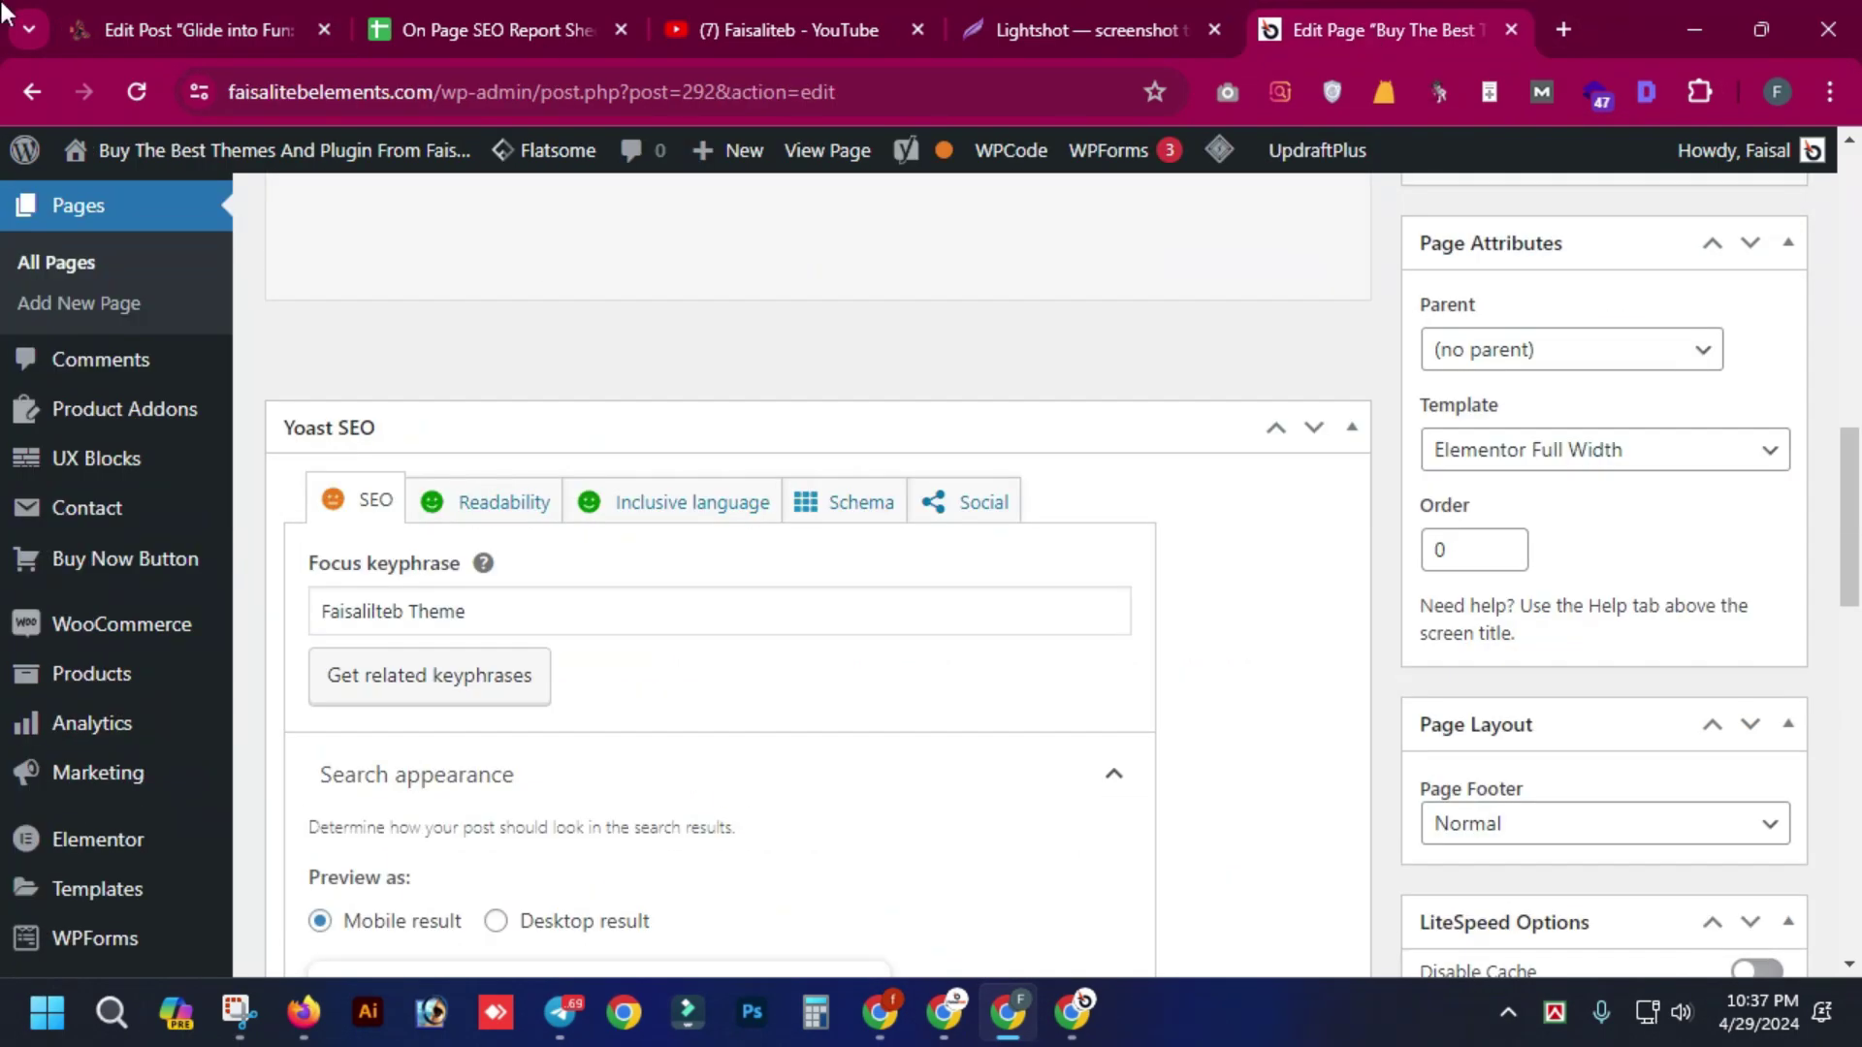
pyautogui.click(131, 14)
pyautogui.scroll(3, 196, 269)
pyautogui.scroll(20, 196, 270)
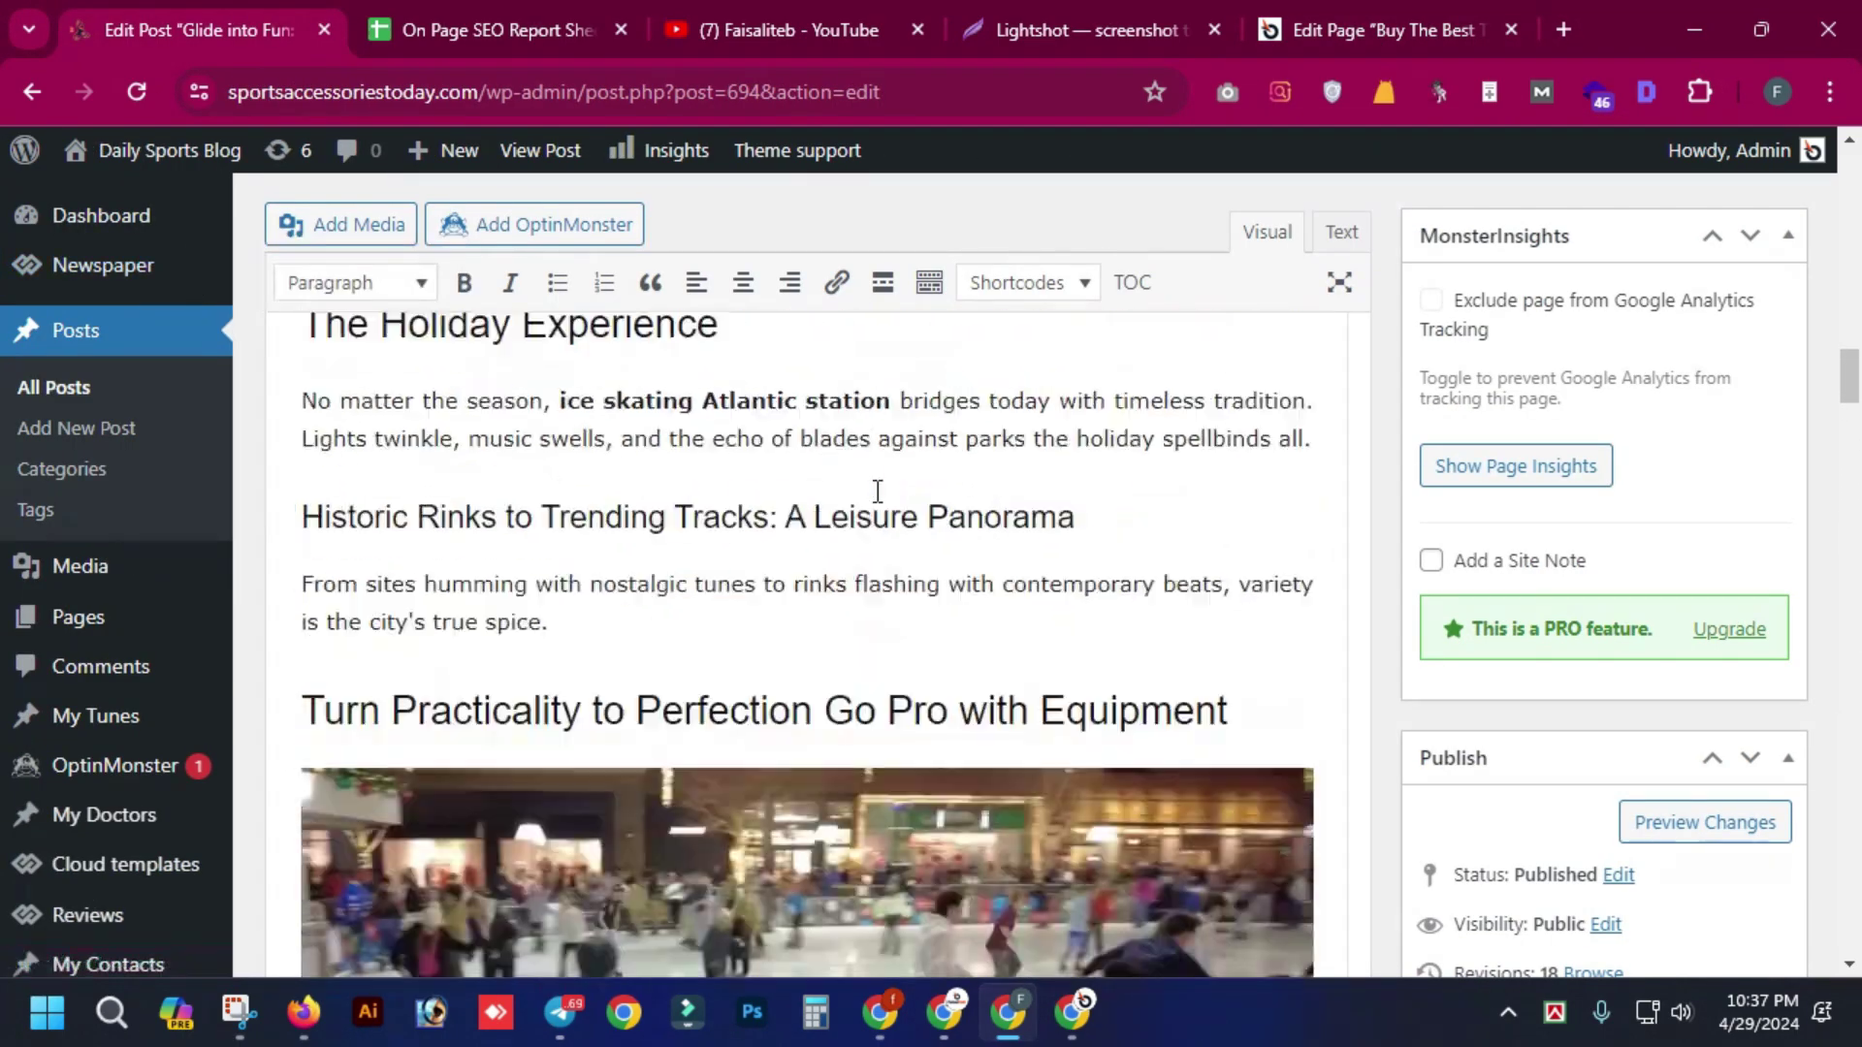
pyautogui.scroll(10, 878, 492)
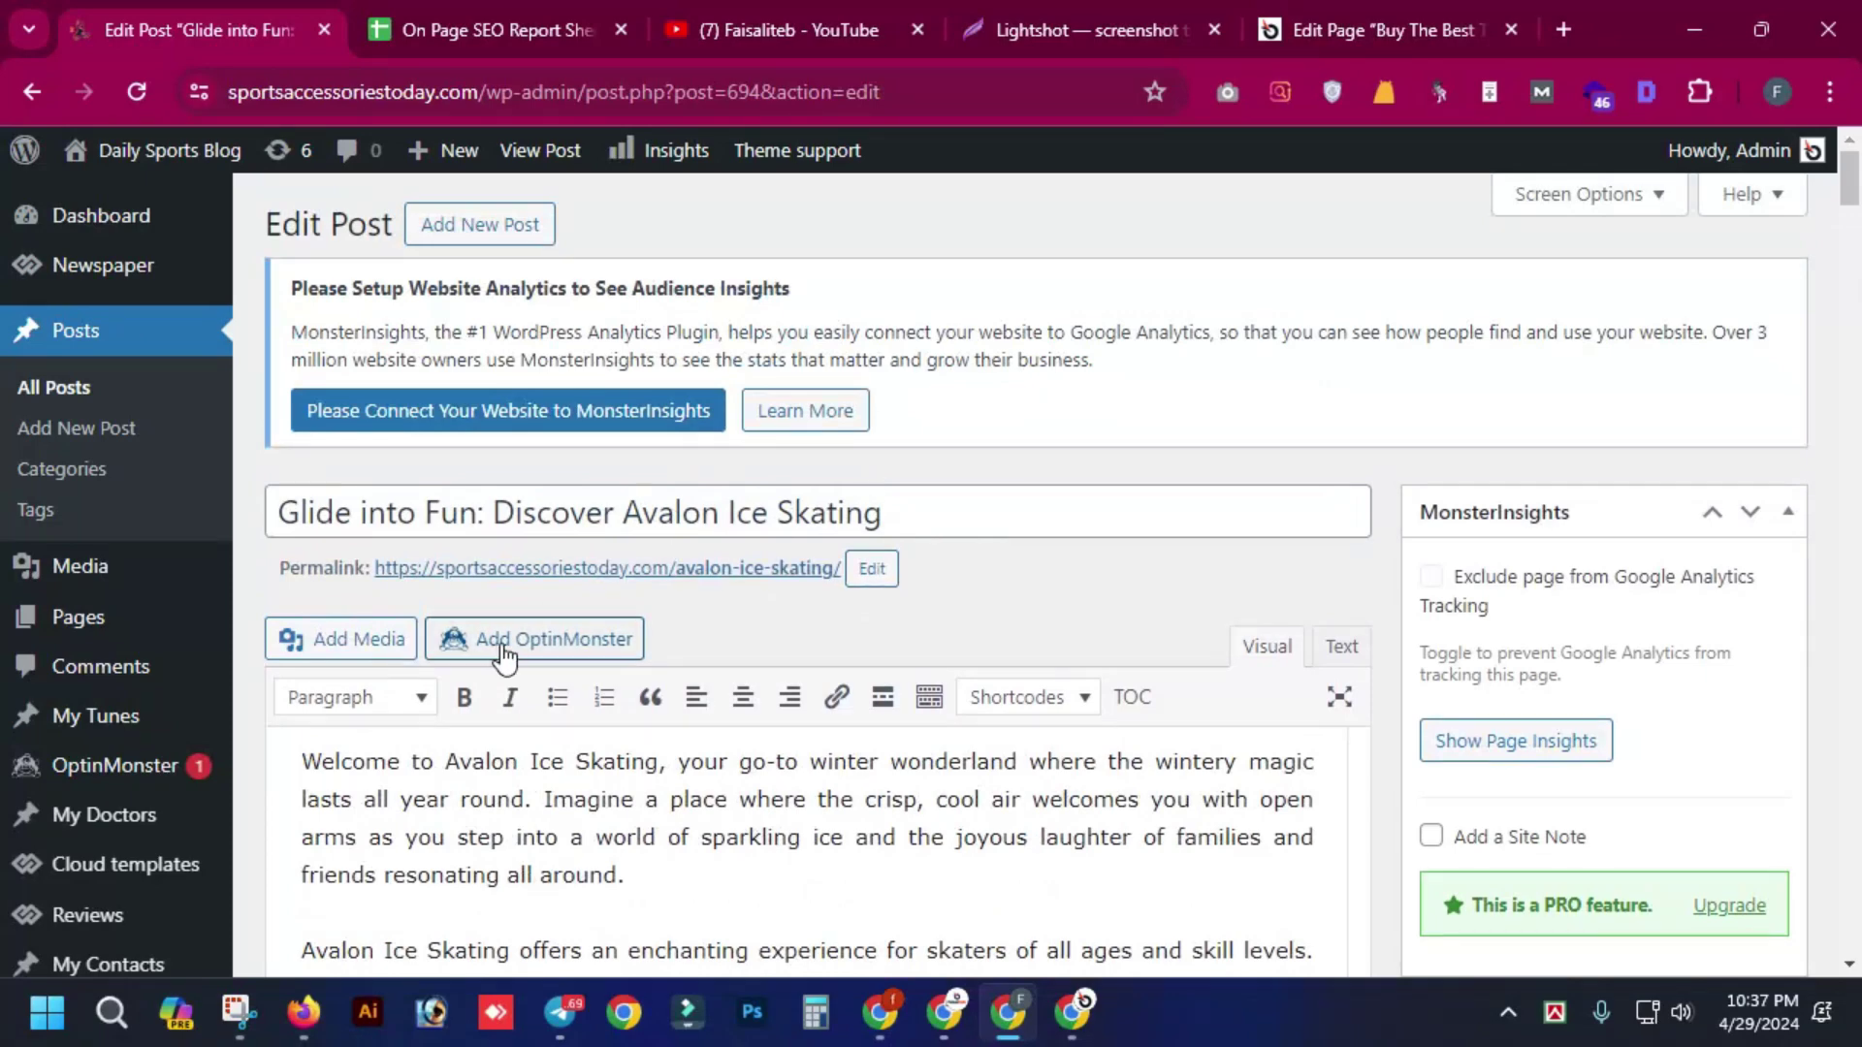
pyautogui.middleClick(631, 570)
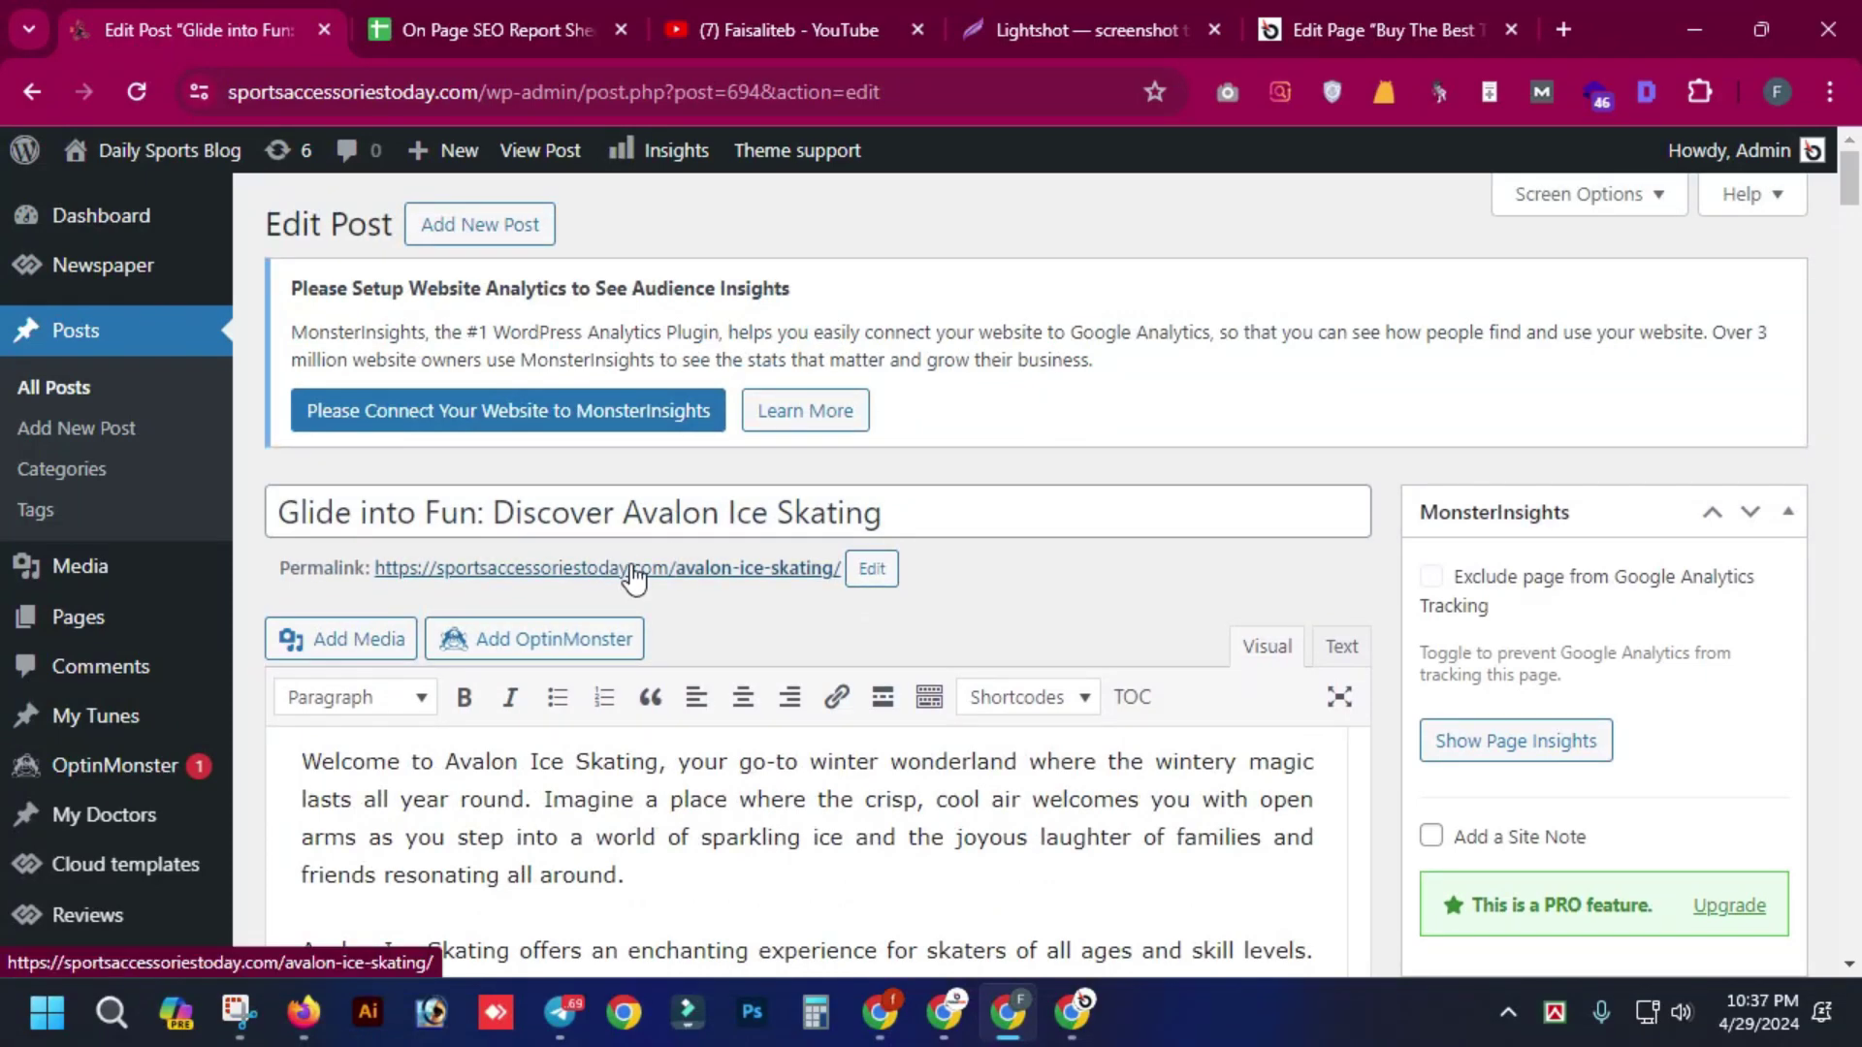
pyautogui.click(405, 29)
pyautogui.click(407, 92)
pyautogui.hotkey('ctrl', 'c')
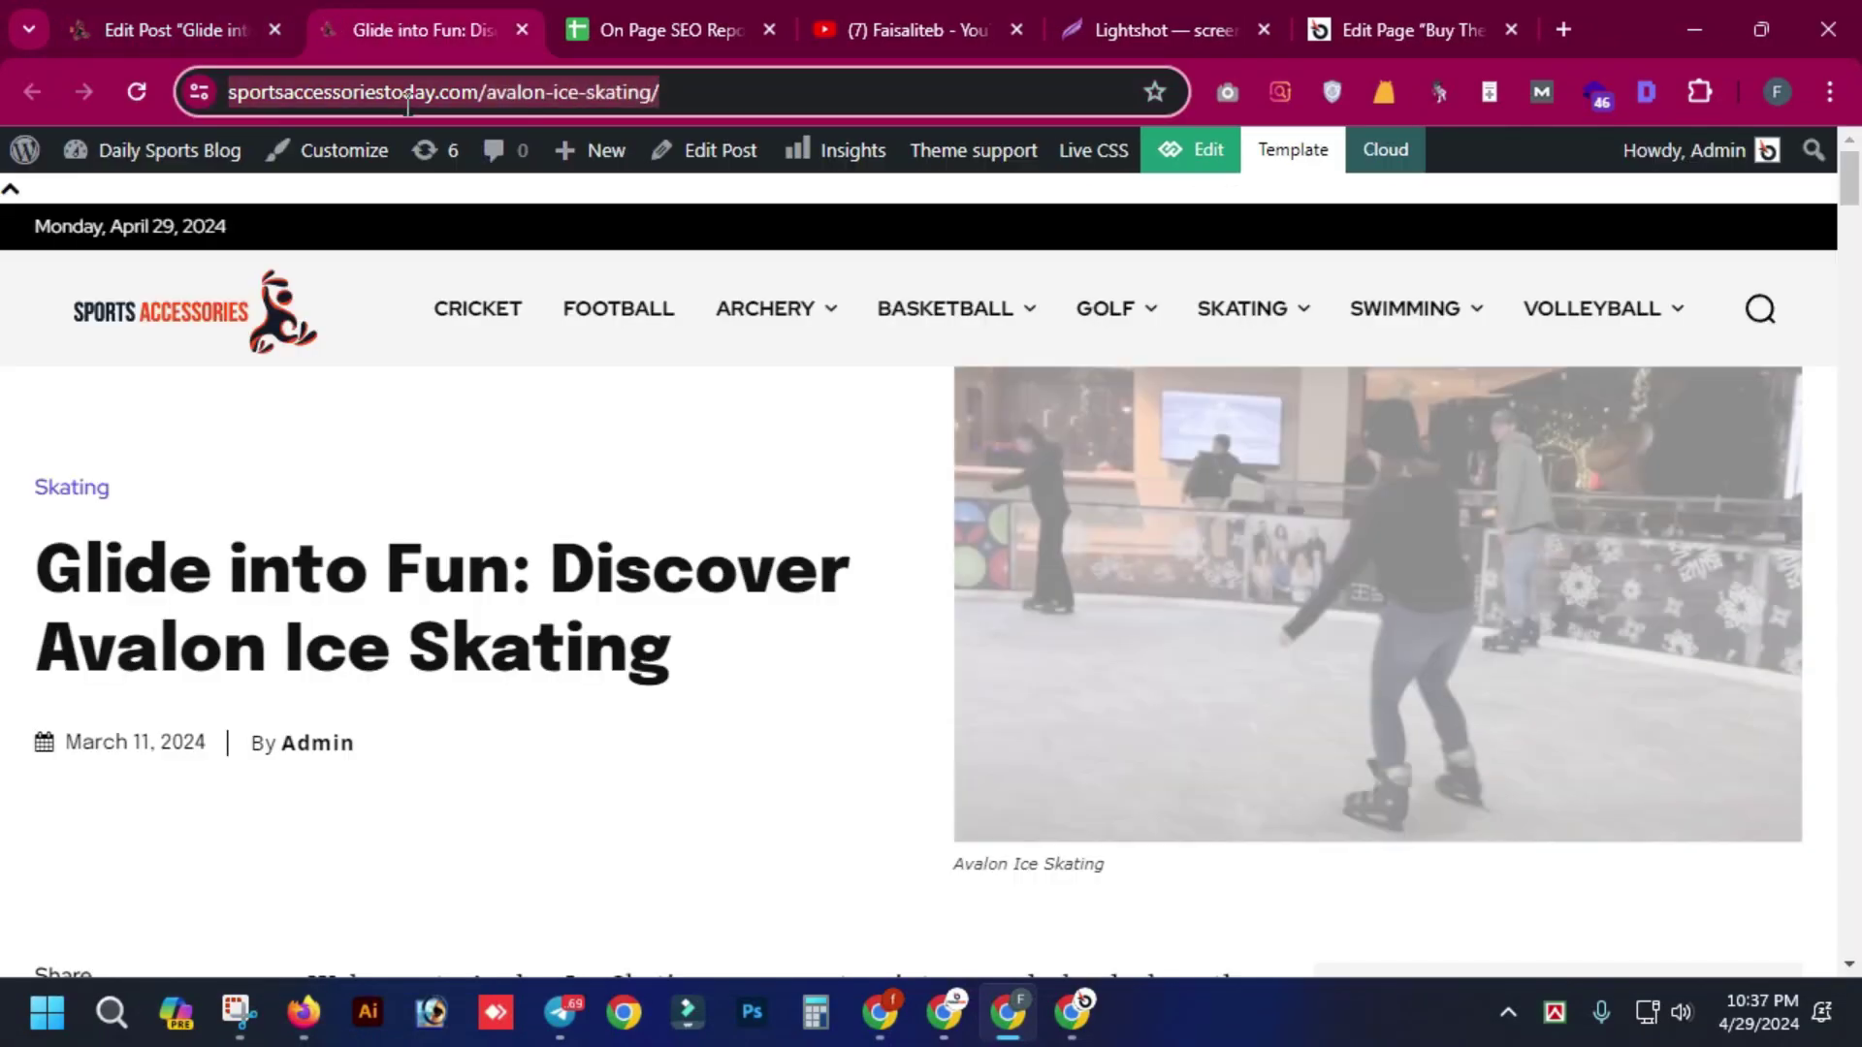
# - Enter "Yes" in C10 of the report sheet and replace that entry with the copied page URL
pyautogui.click(655, 33)
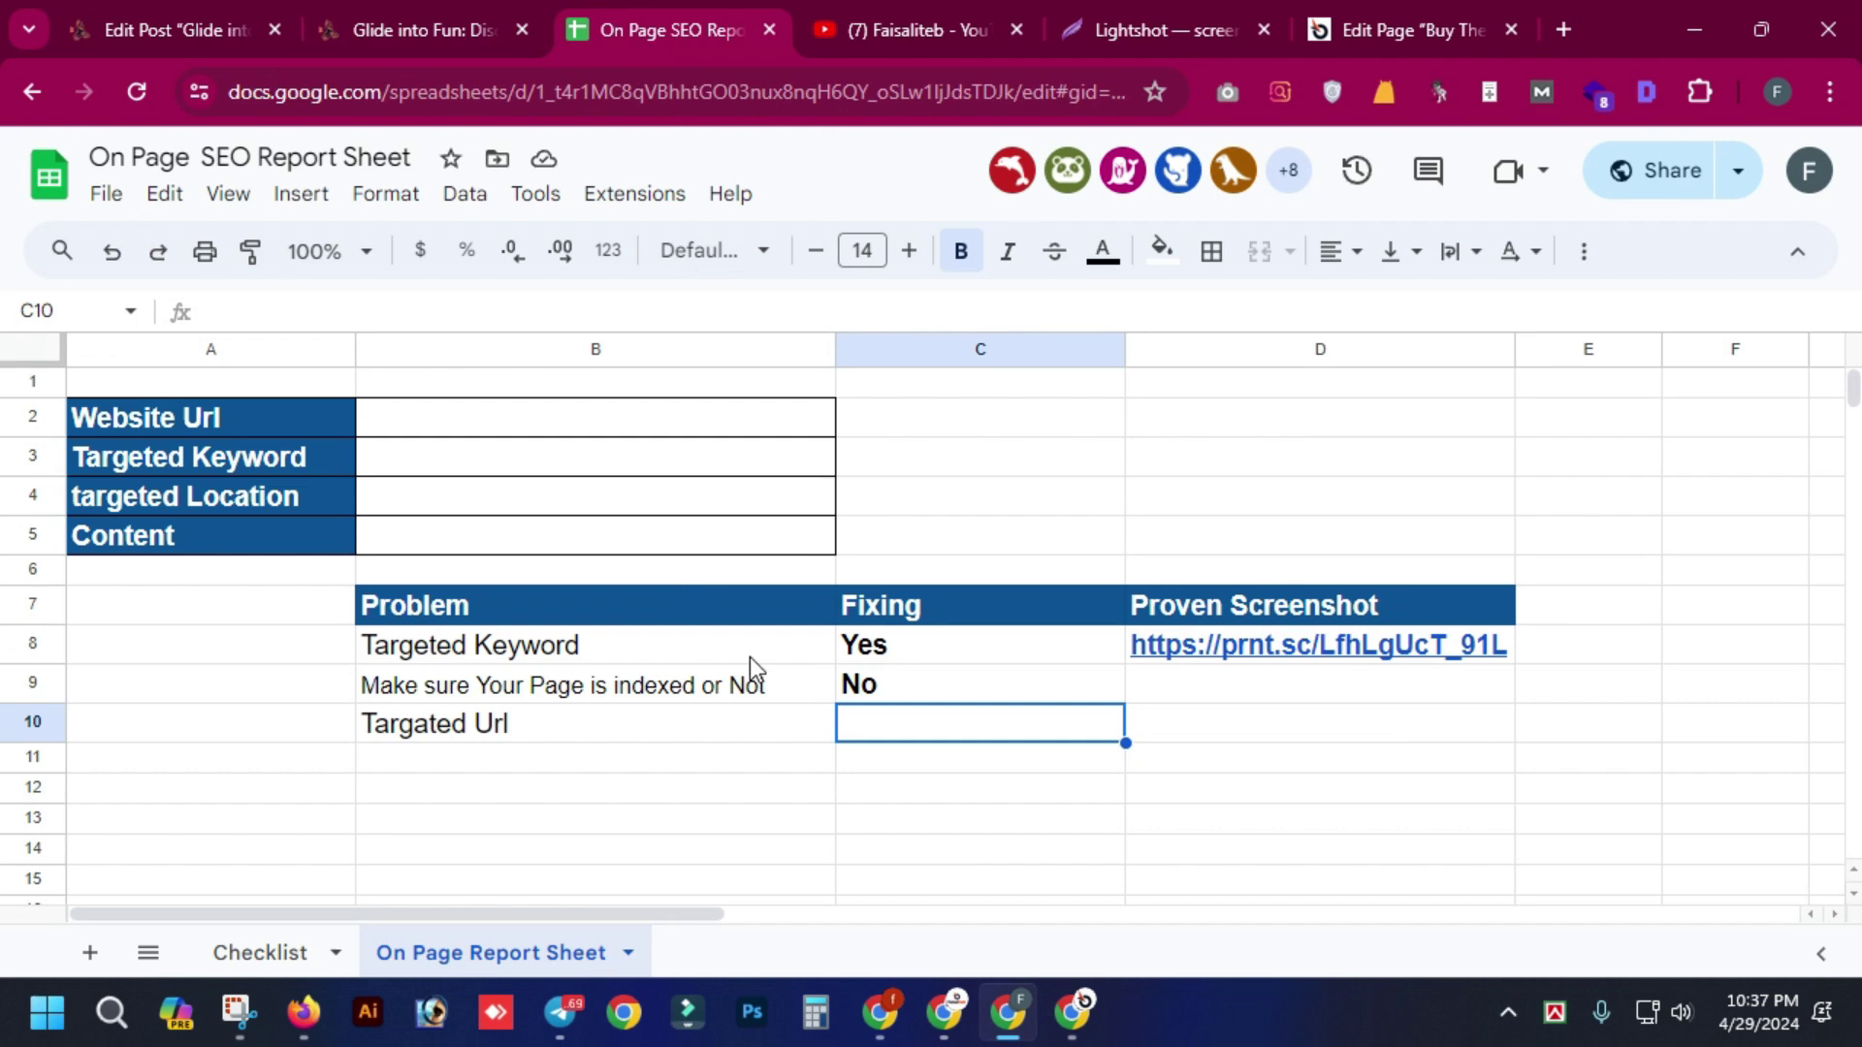
pyautogui.write('Yes')
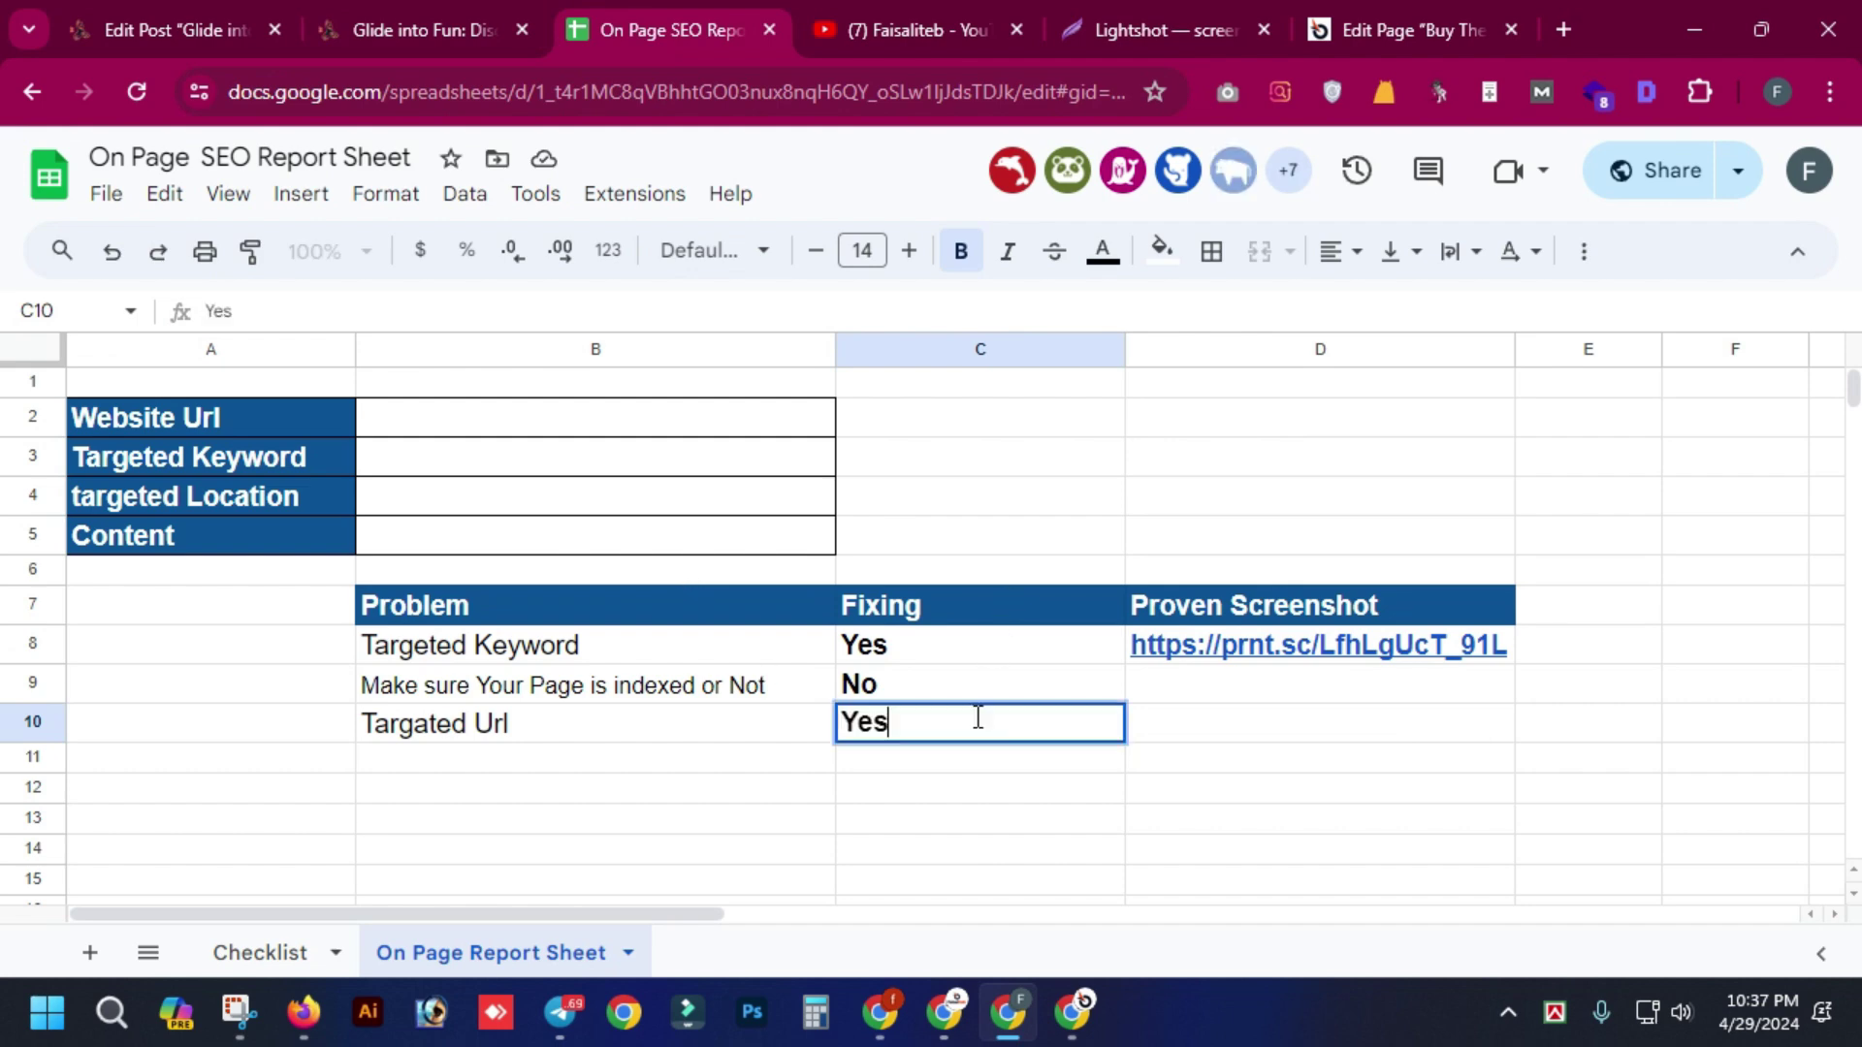
pyautogui.press('Tab')
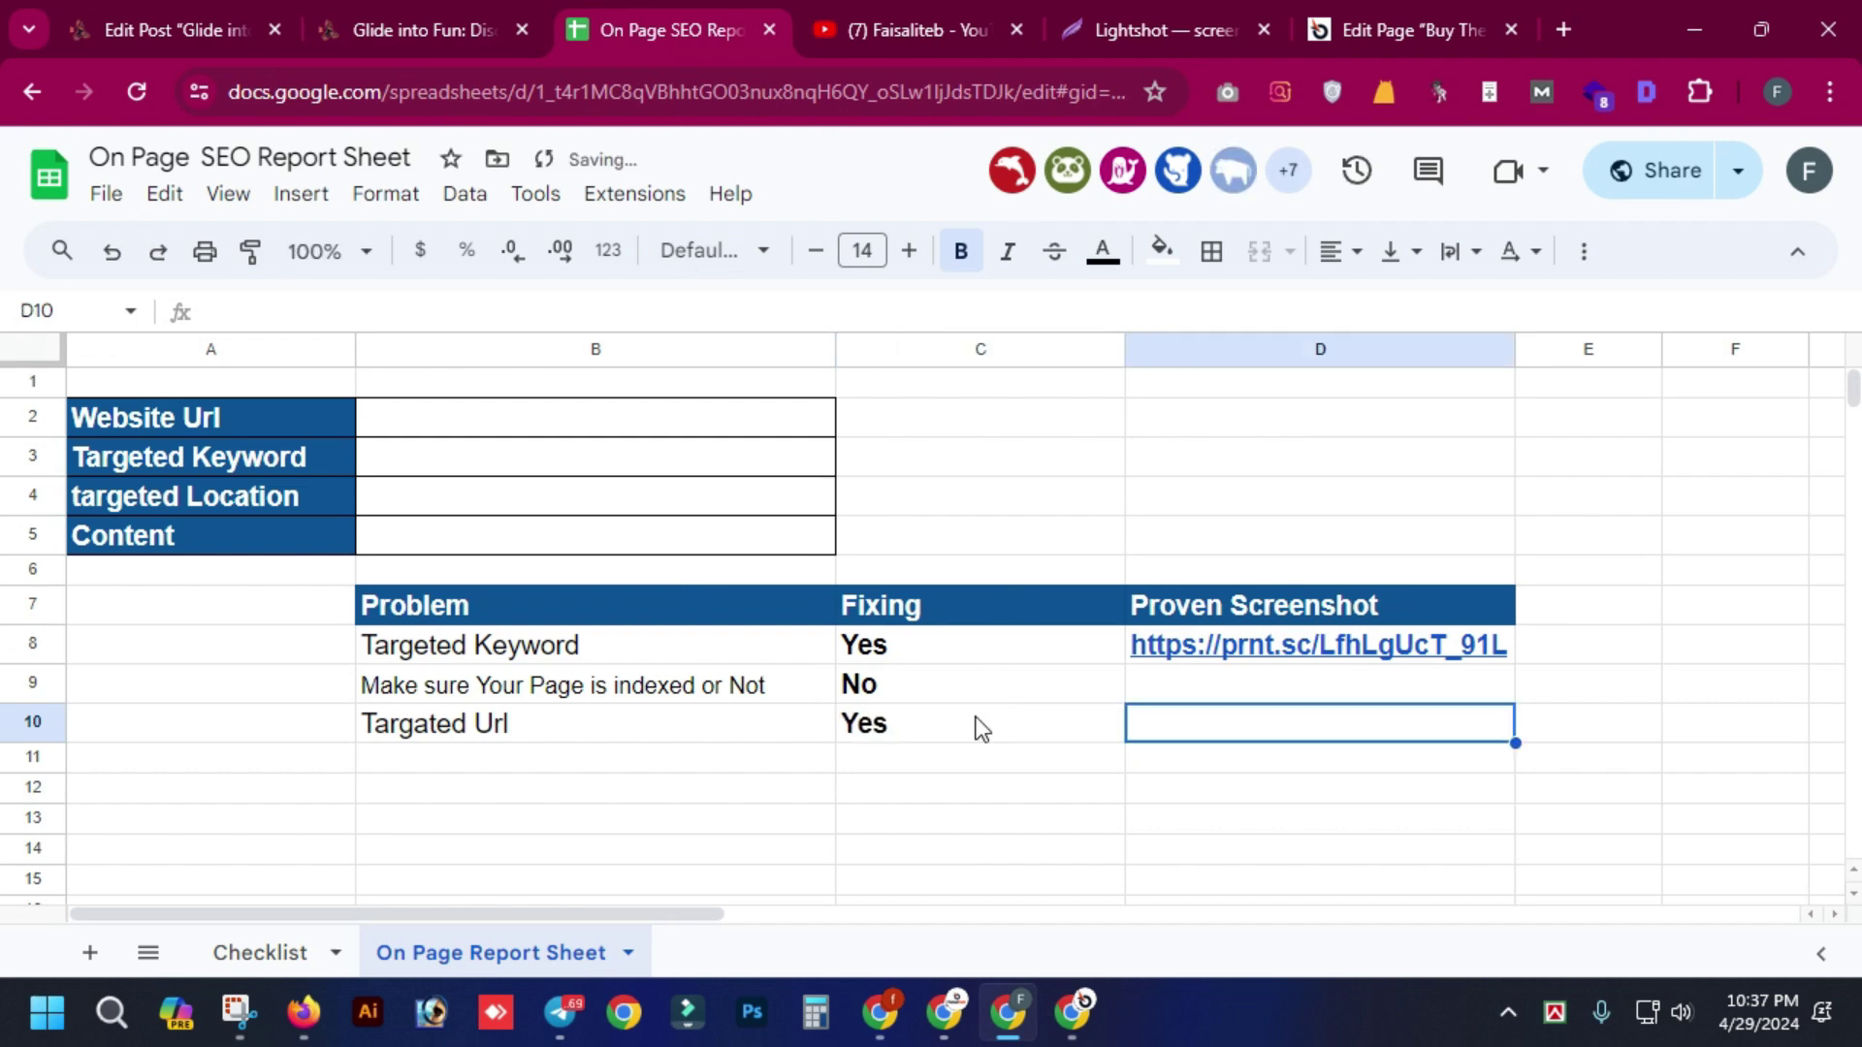
pyautogui.click(911, 713)
pyautogui.doubleClick(911, 713)
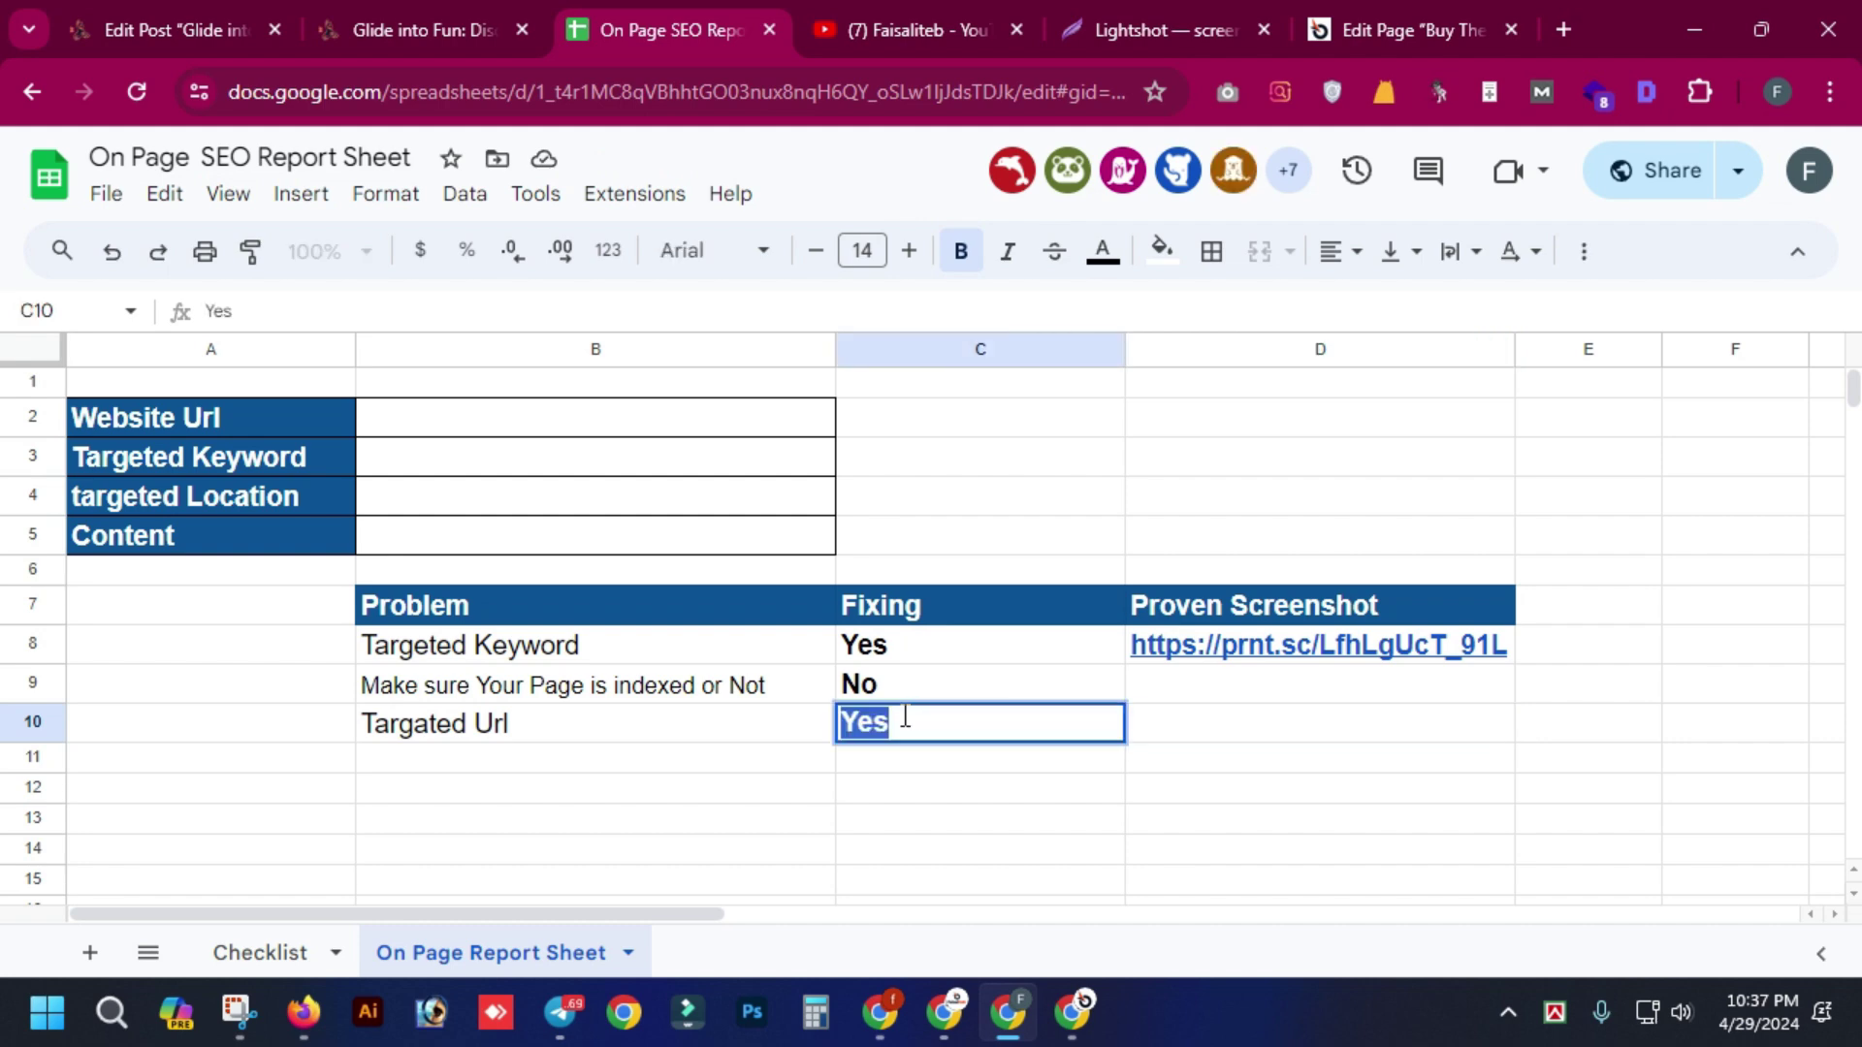
pyautogui.hotkey('ctrl', 'v')
pyautogui.click(1155, 819)
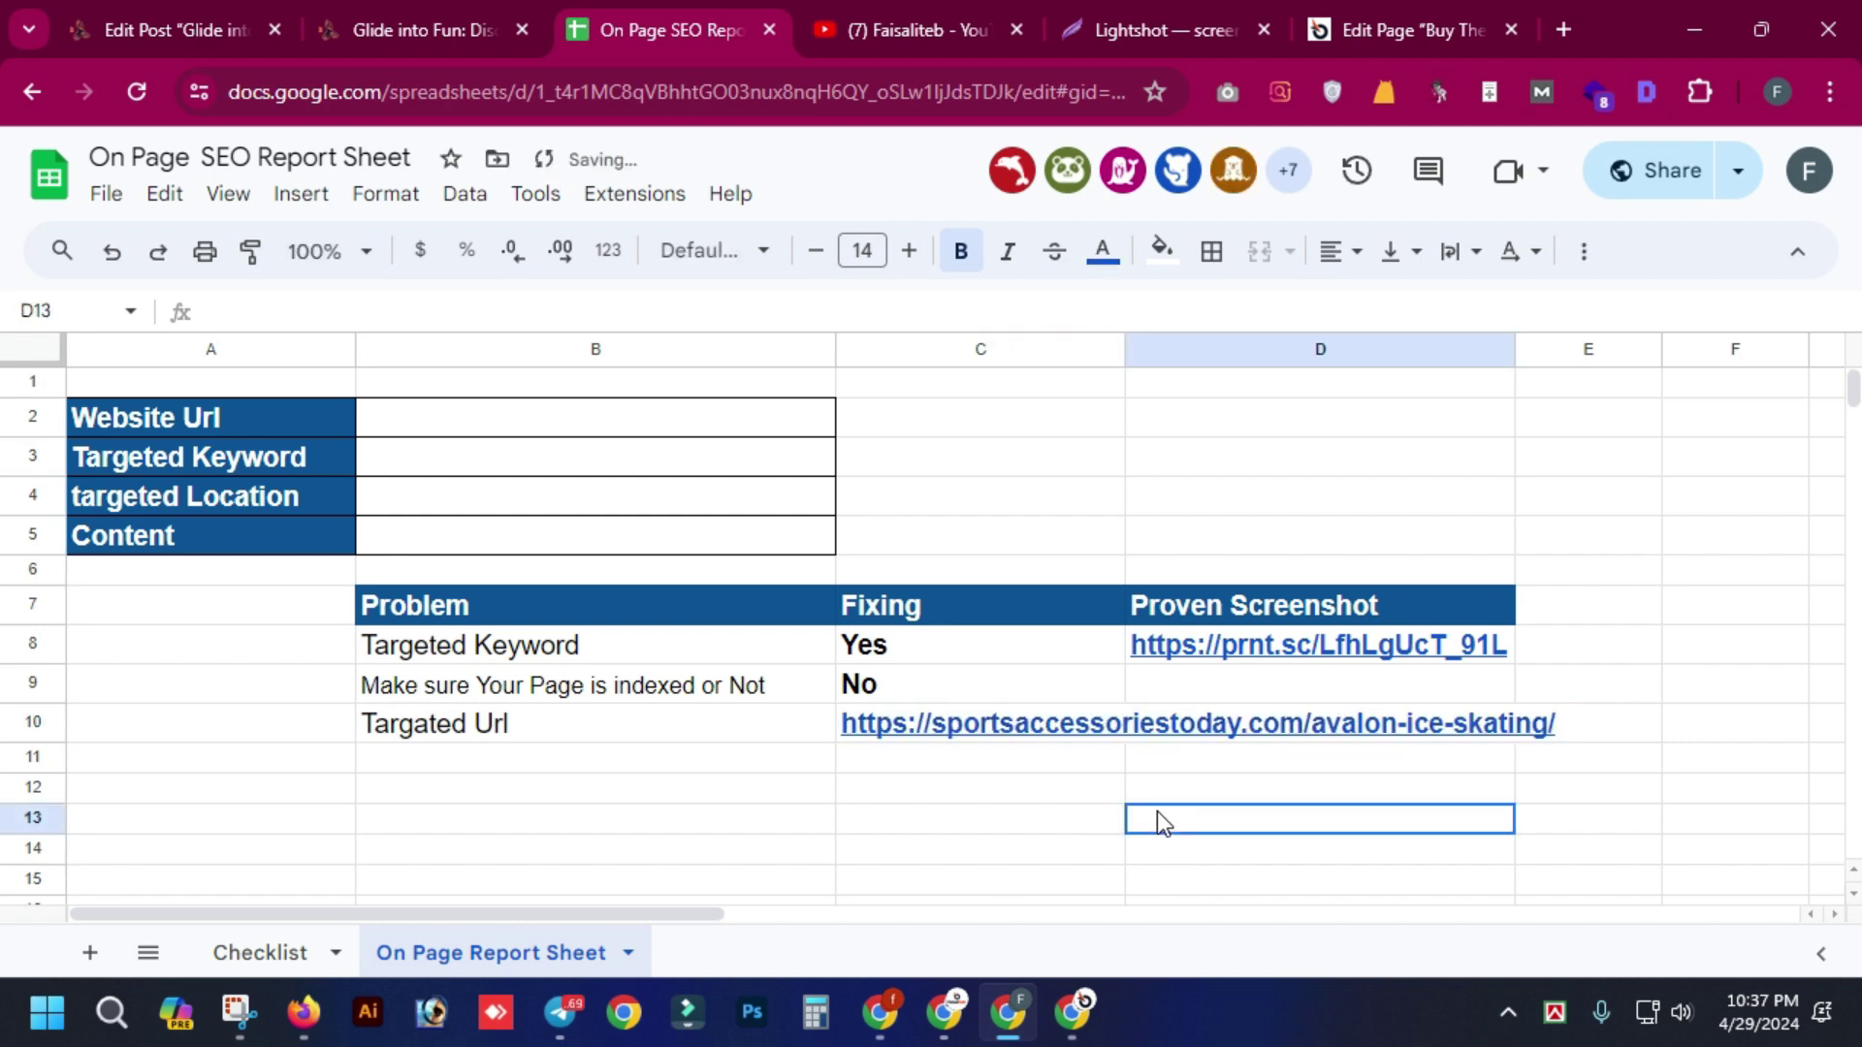
# - Select D10, capture the live page's address bar and header as an area about 538x384, and draw a red arrow up to the URL
pyautogui.click(1210, 737)
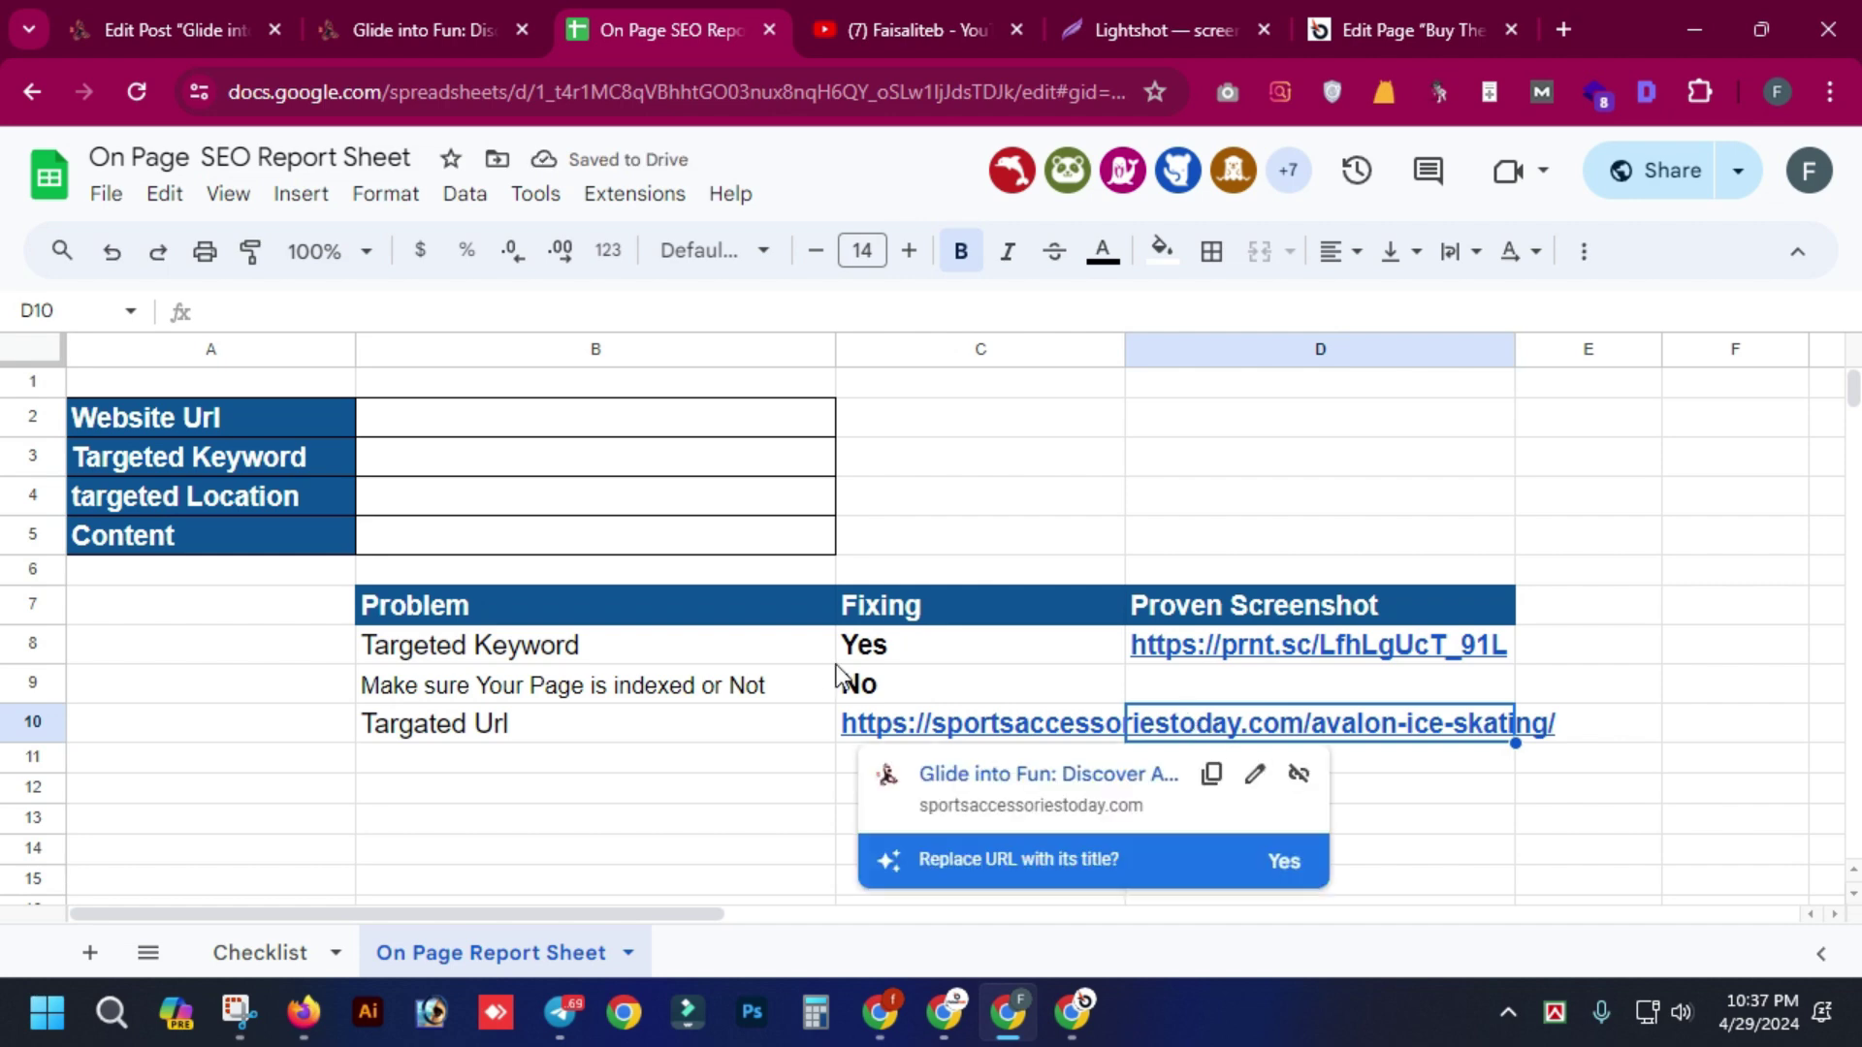
pyautogui.click(409, 31)
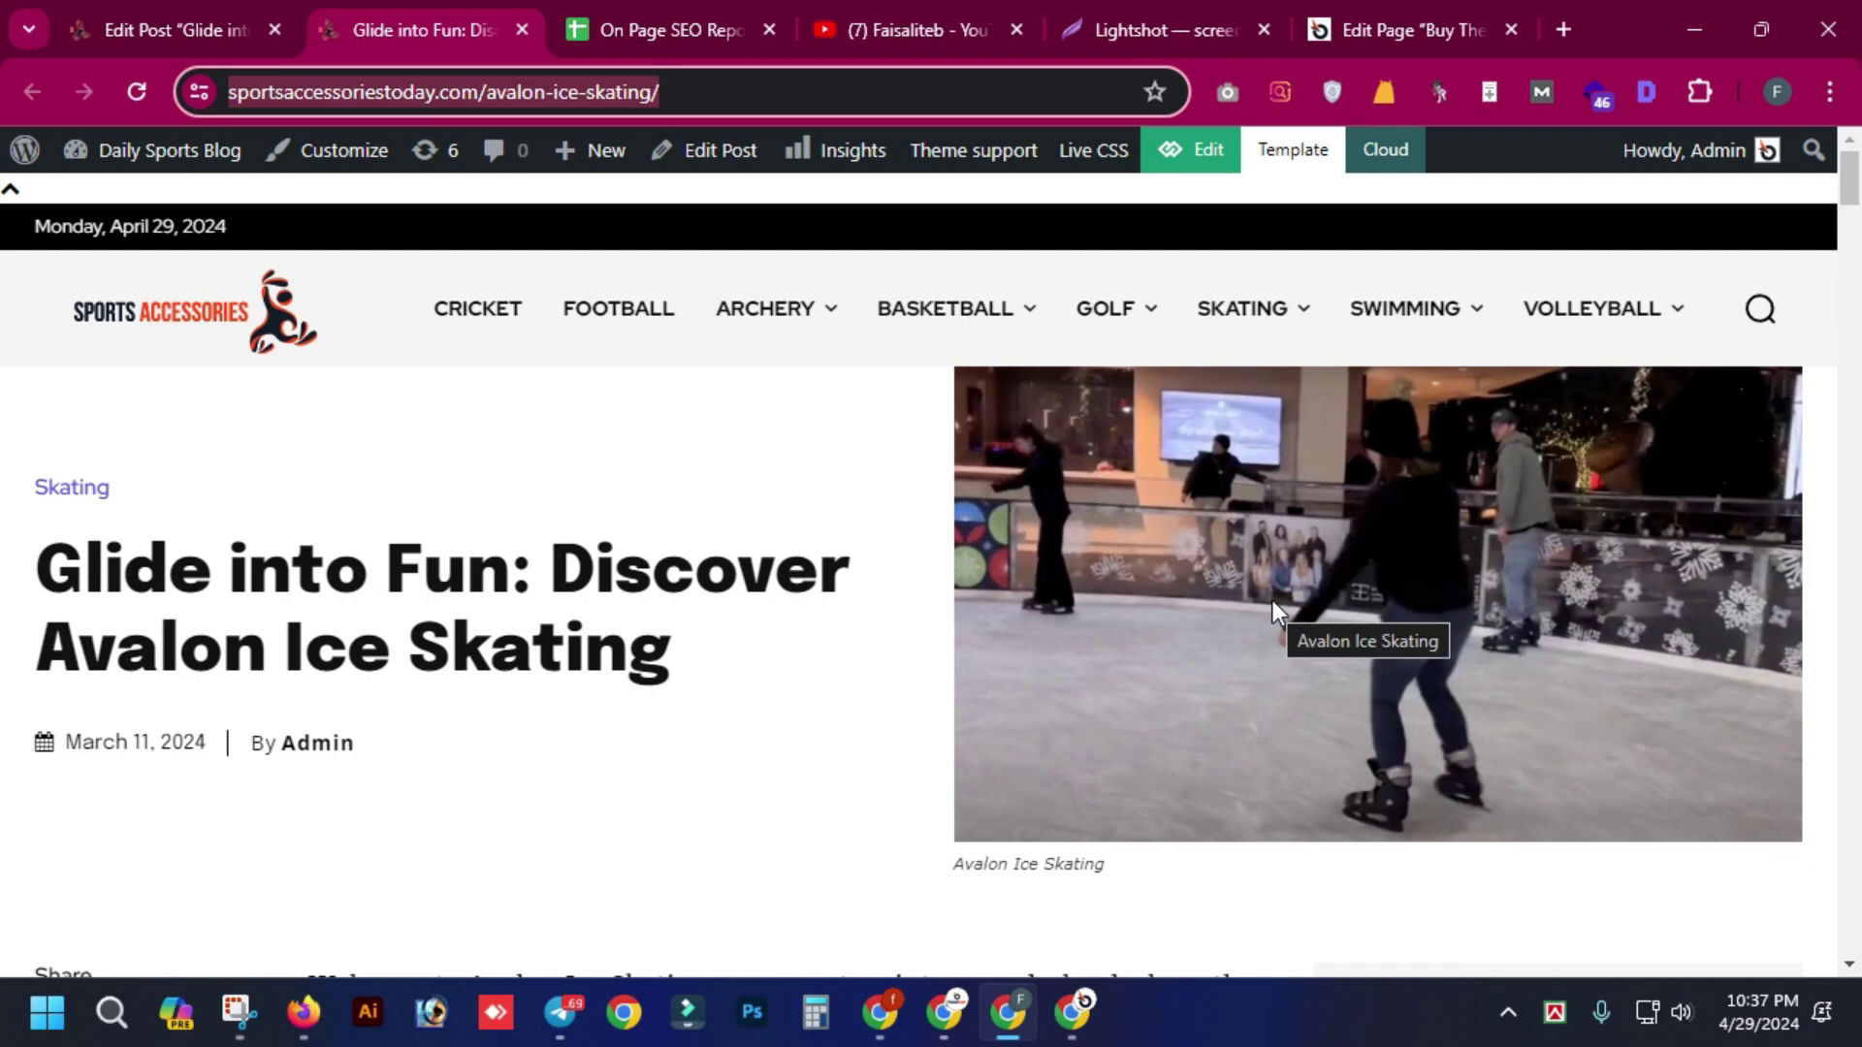
pyautogui.press('Print')
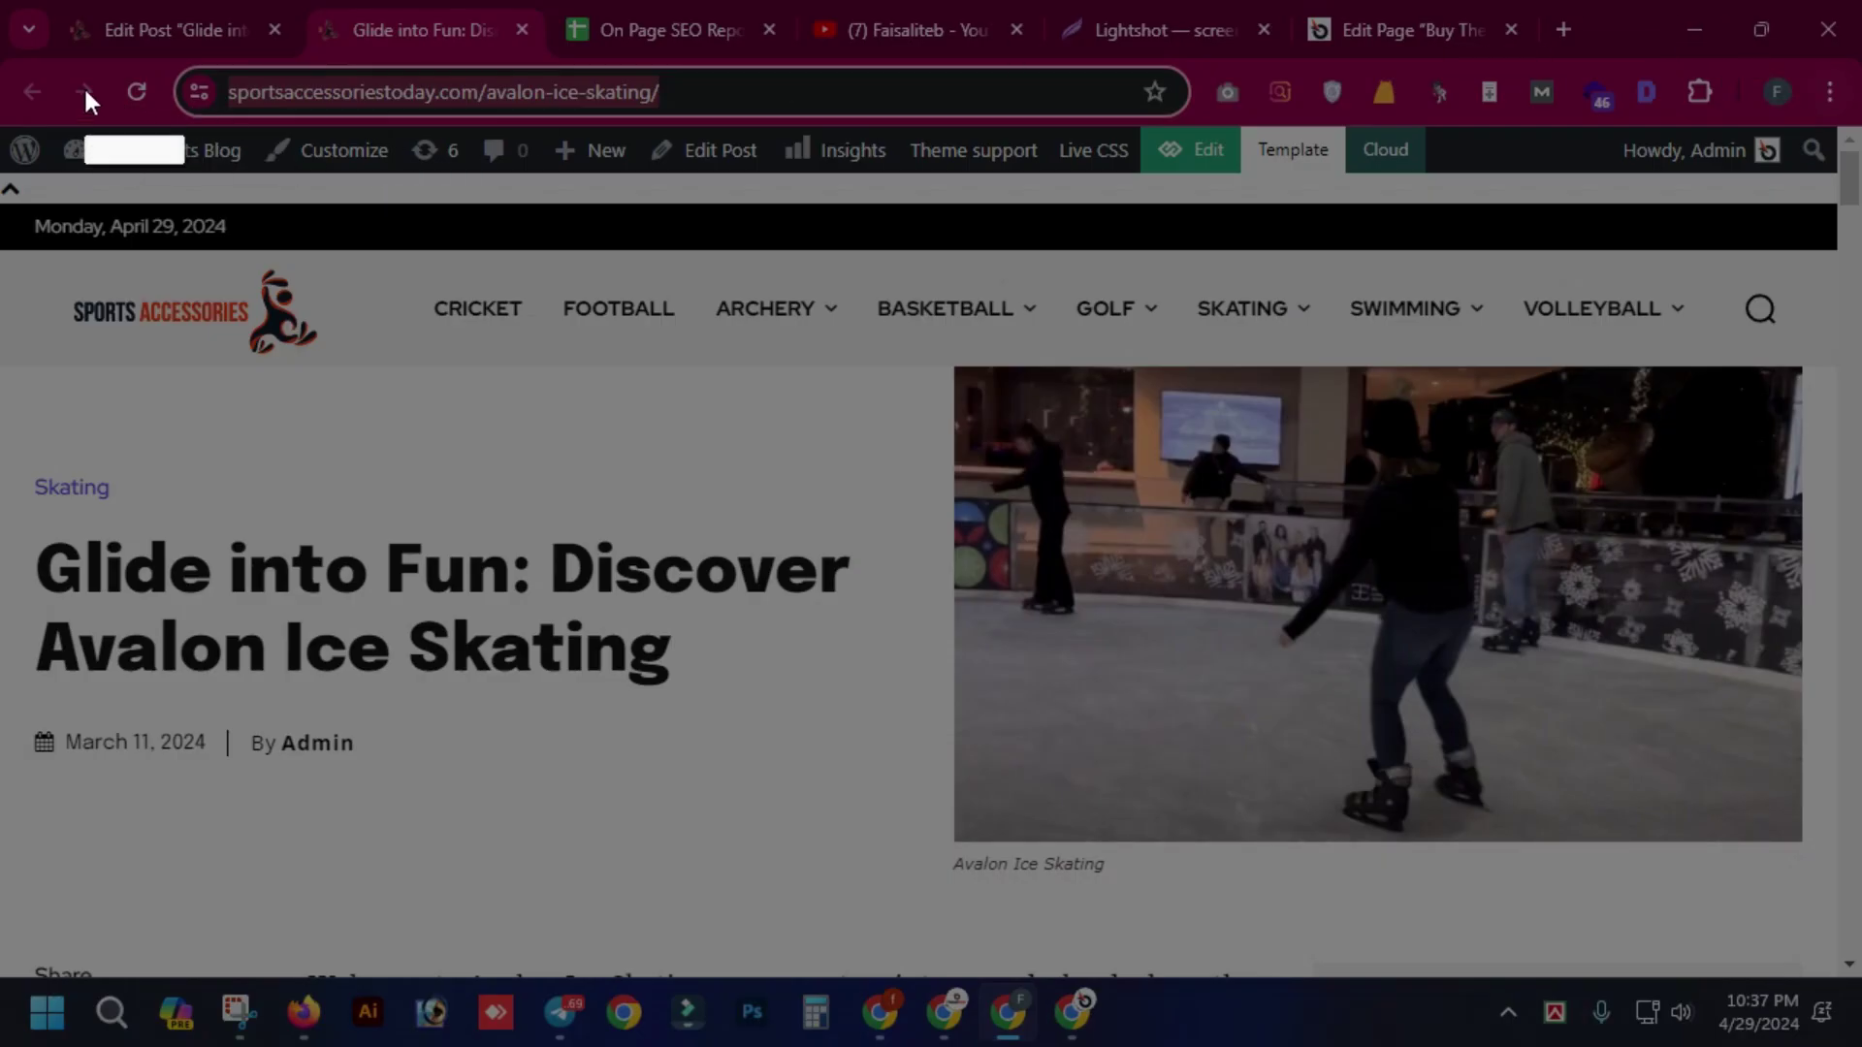
pyautogui.moveTo(75, 67); pyautogui.dragTo(856, 626)
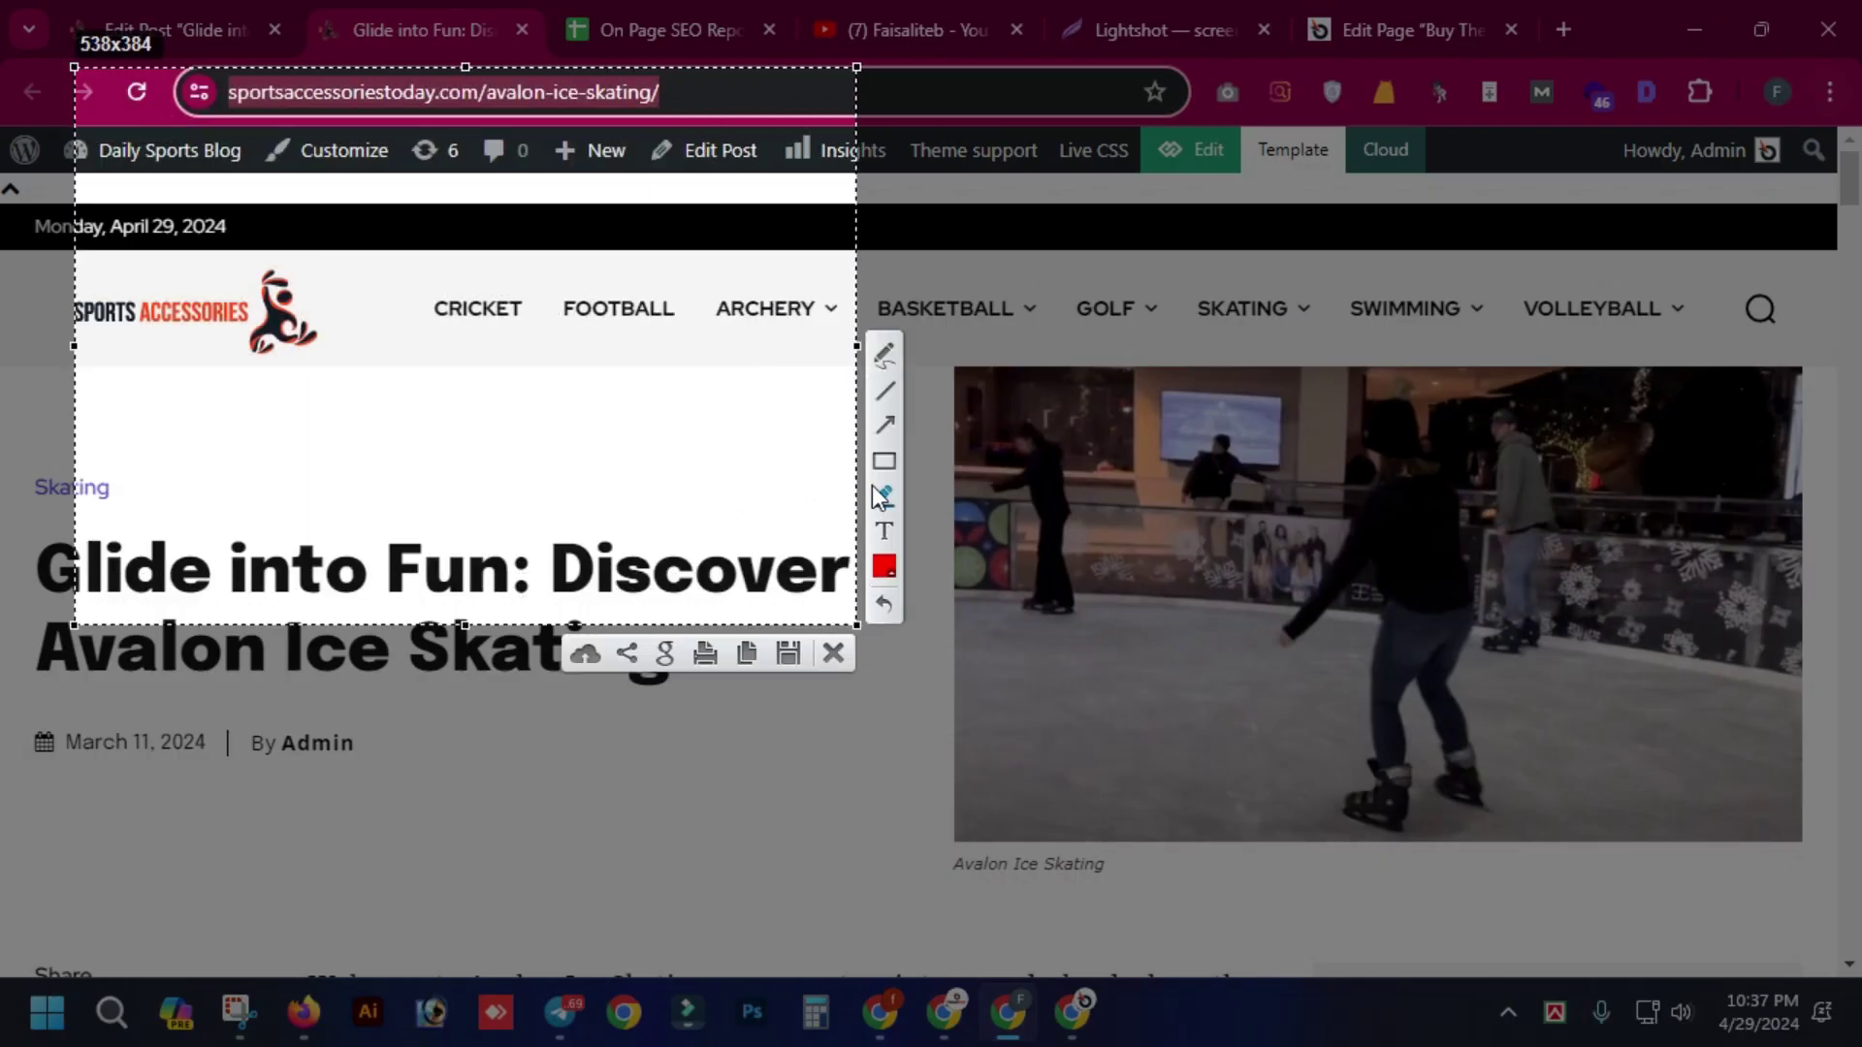
pyautogui.click(892, 438)
pyautogui.moveTo(635, 514); pyautogui.dragTo(543, 138)
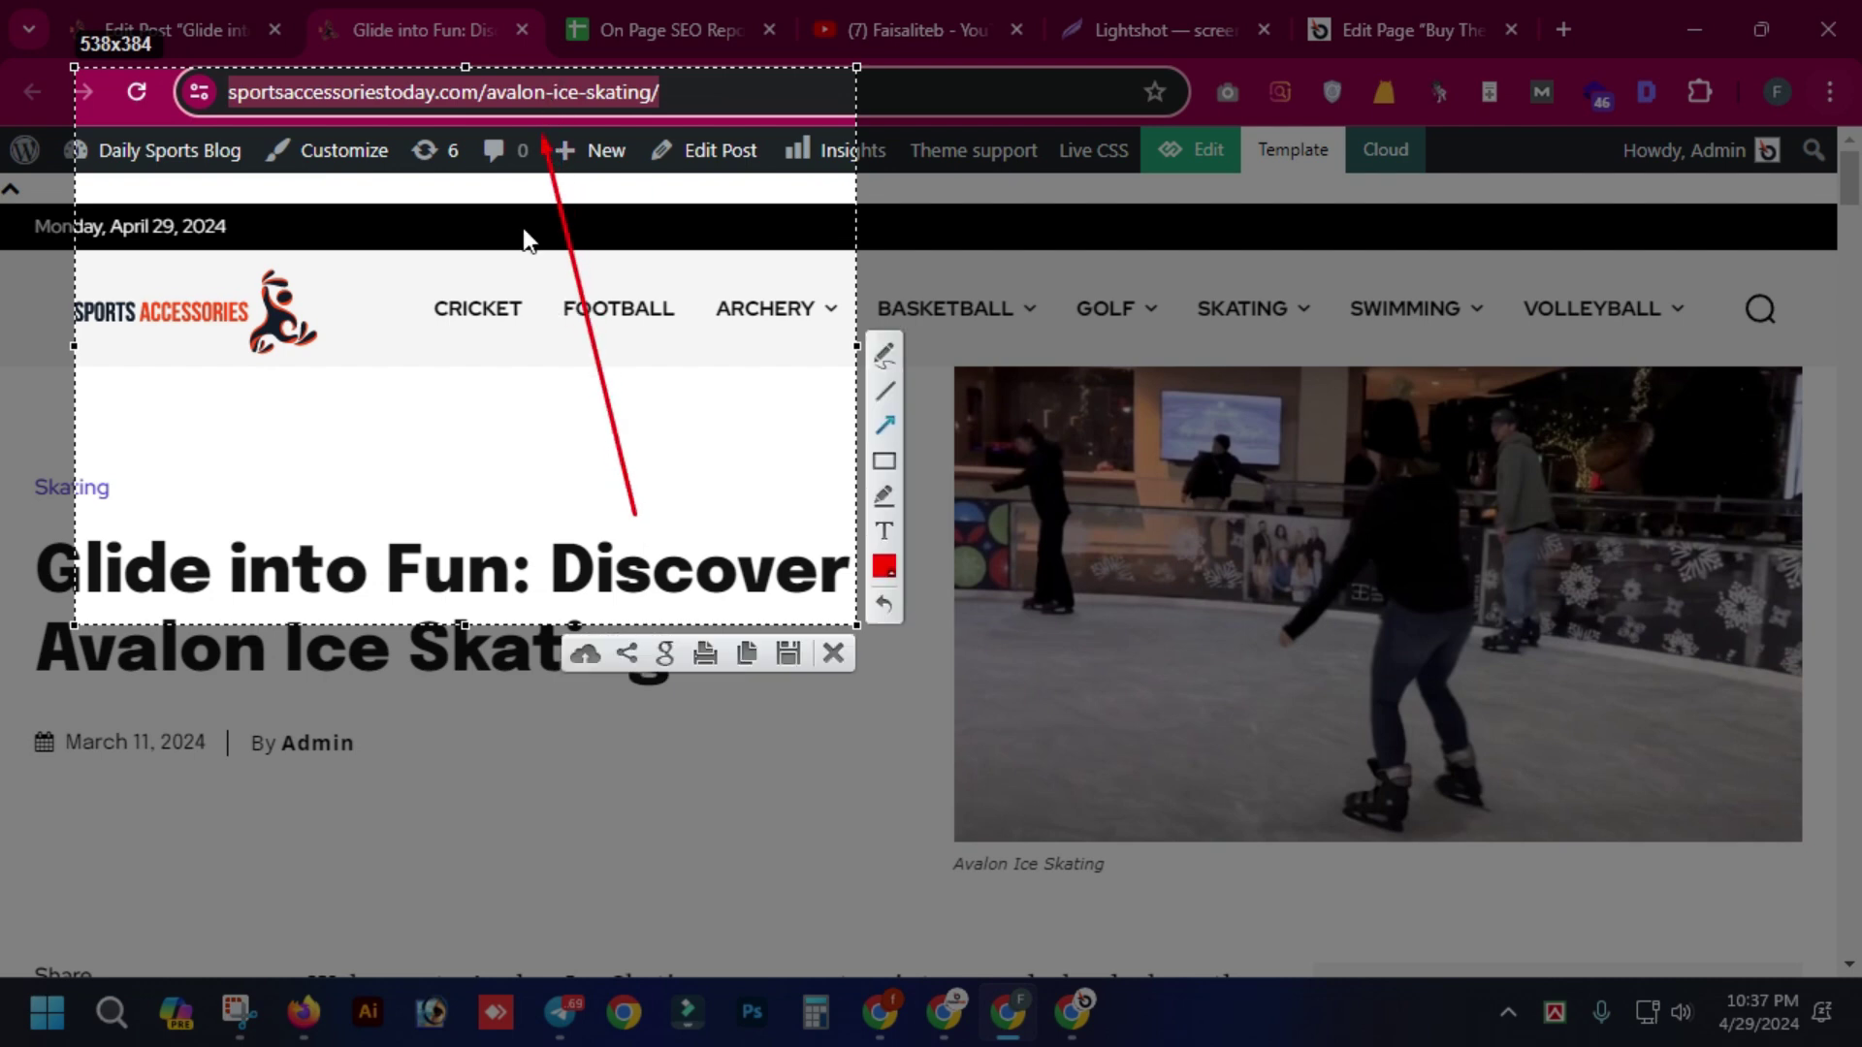
# - Upload the annotated screenshot and paste its copied link into D10 of the Proven Screenshot column
pyautogui.click(588, 656)
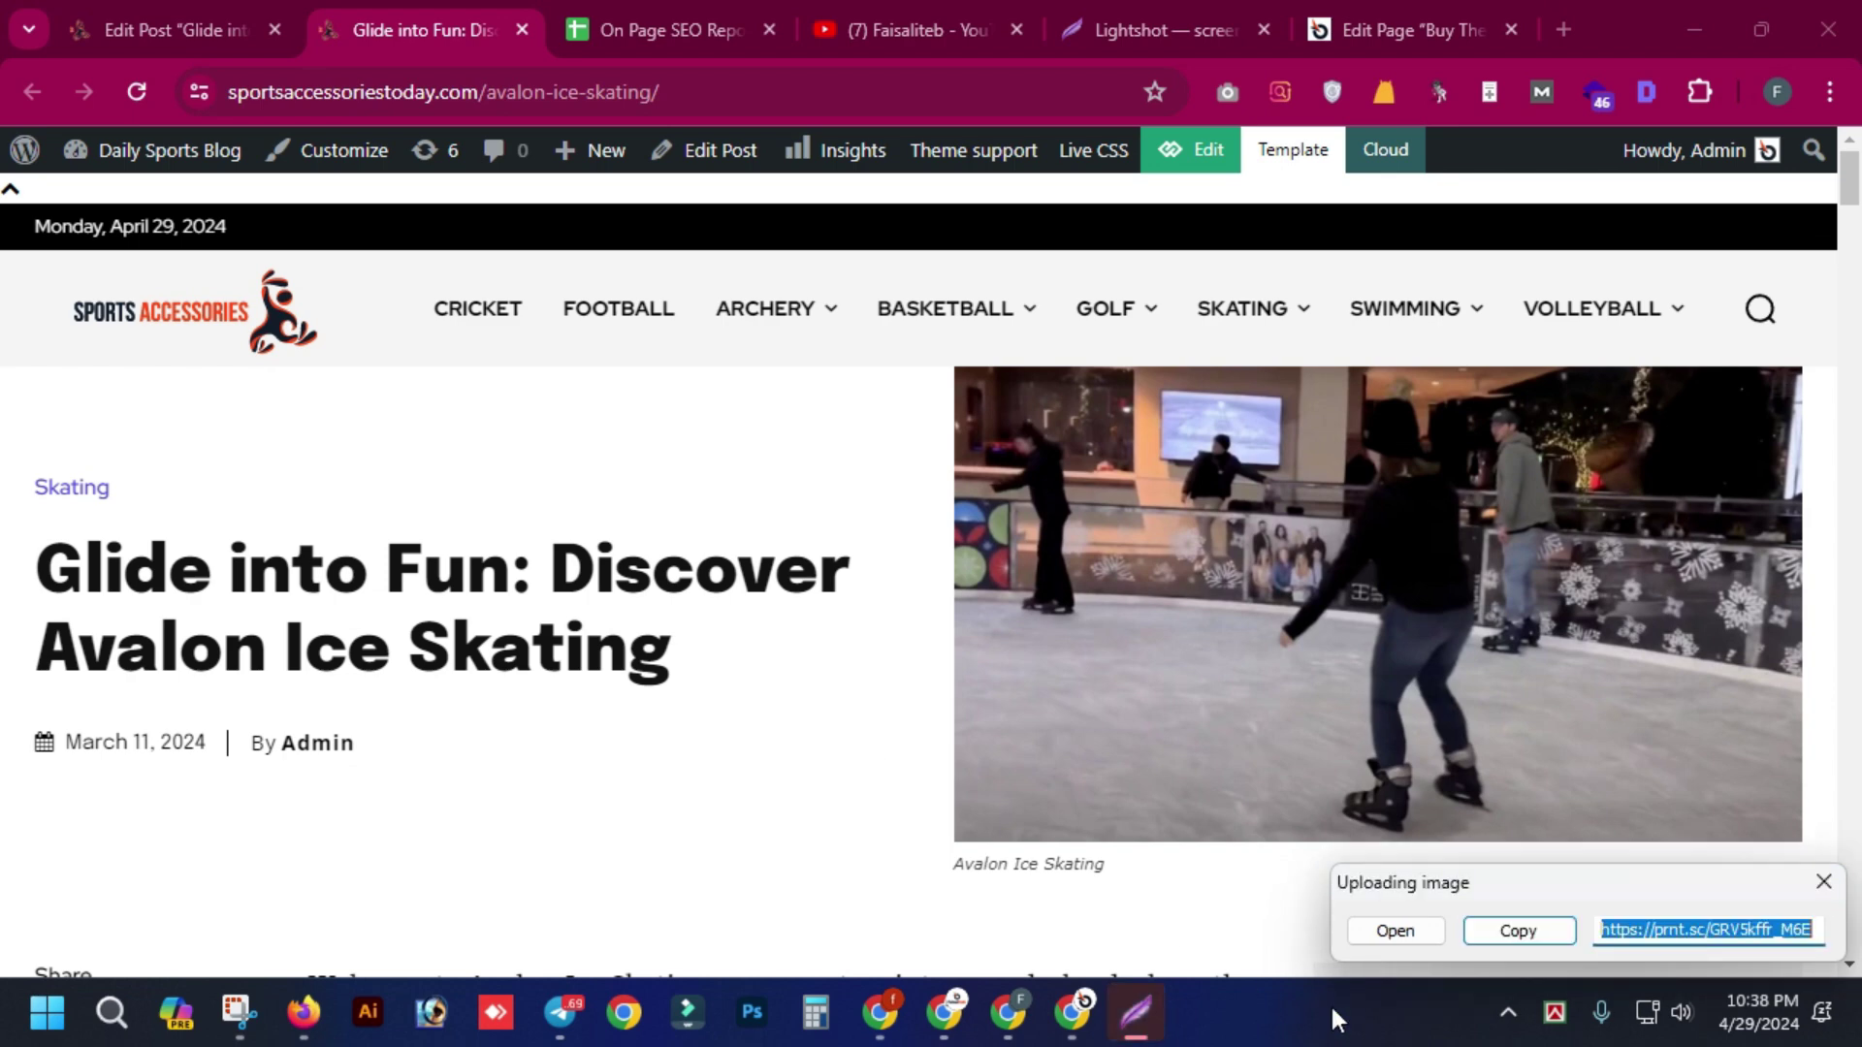
pyautogui.click(1532, 931)
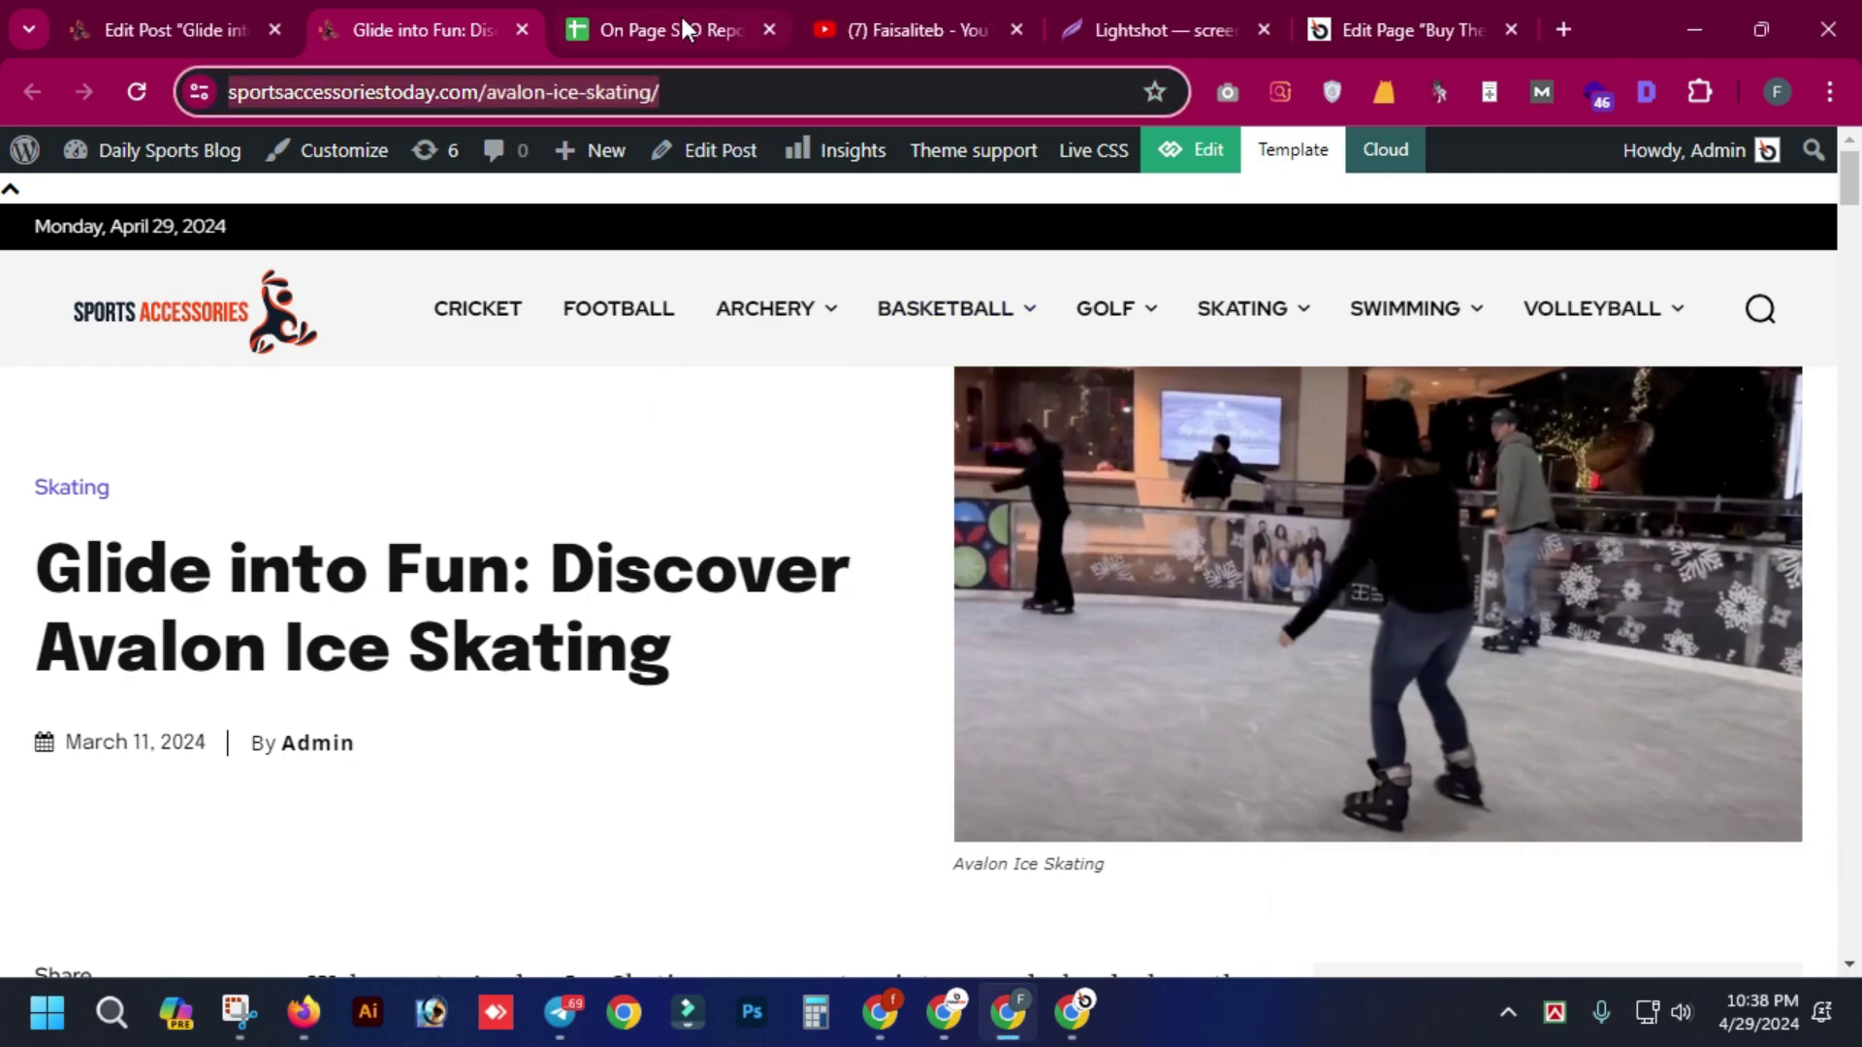
pyautogui.click(679, 30)
pyautogui.hotkey('ctrl', 'v')
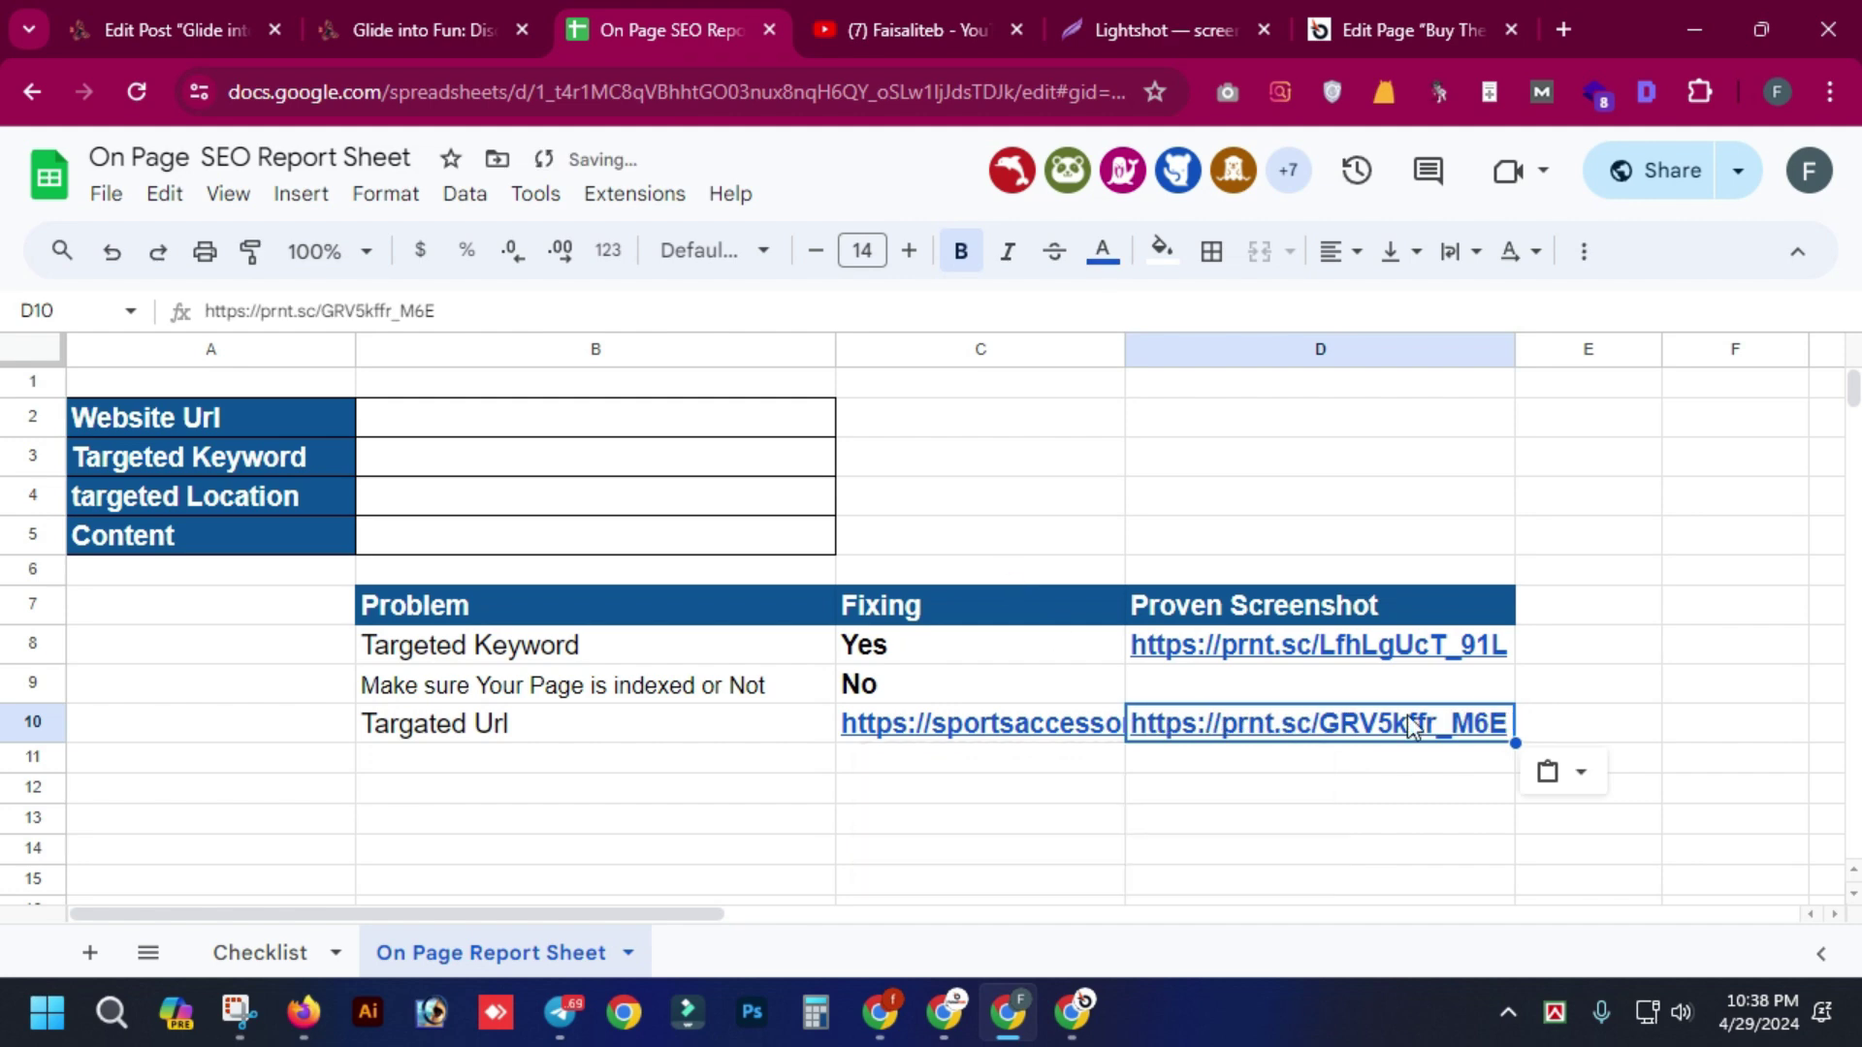
pyautogui.click(1687, 727)
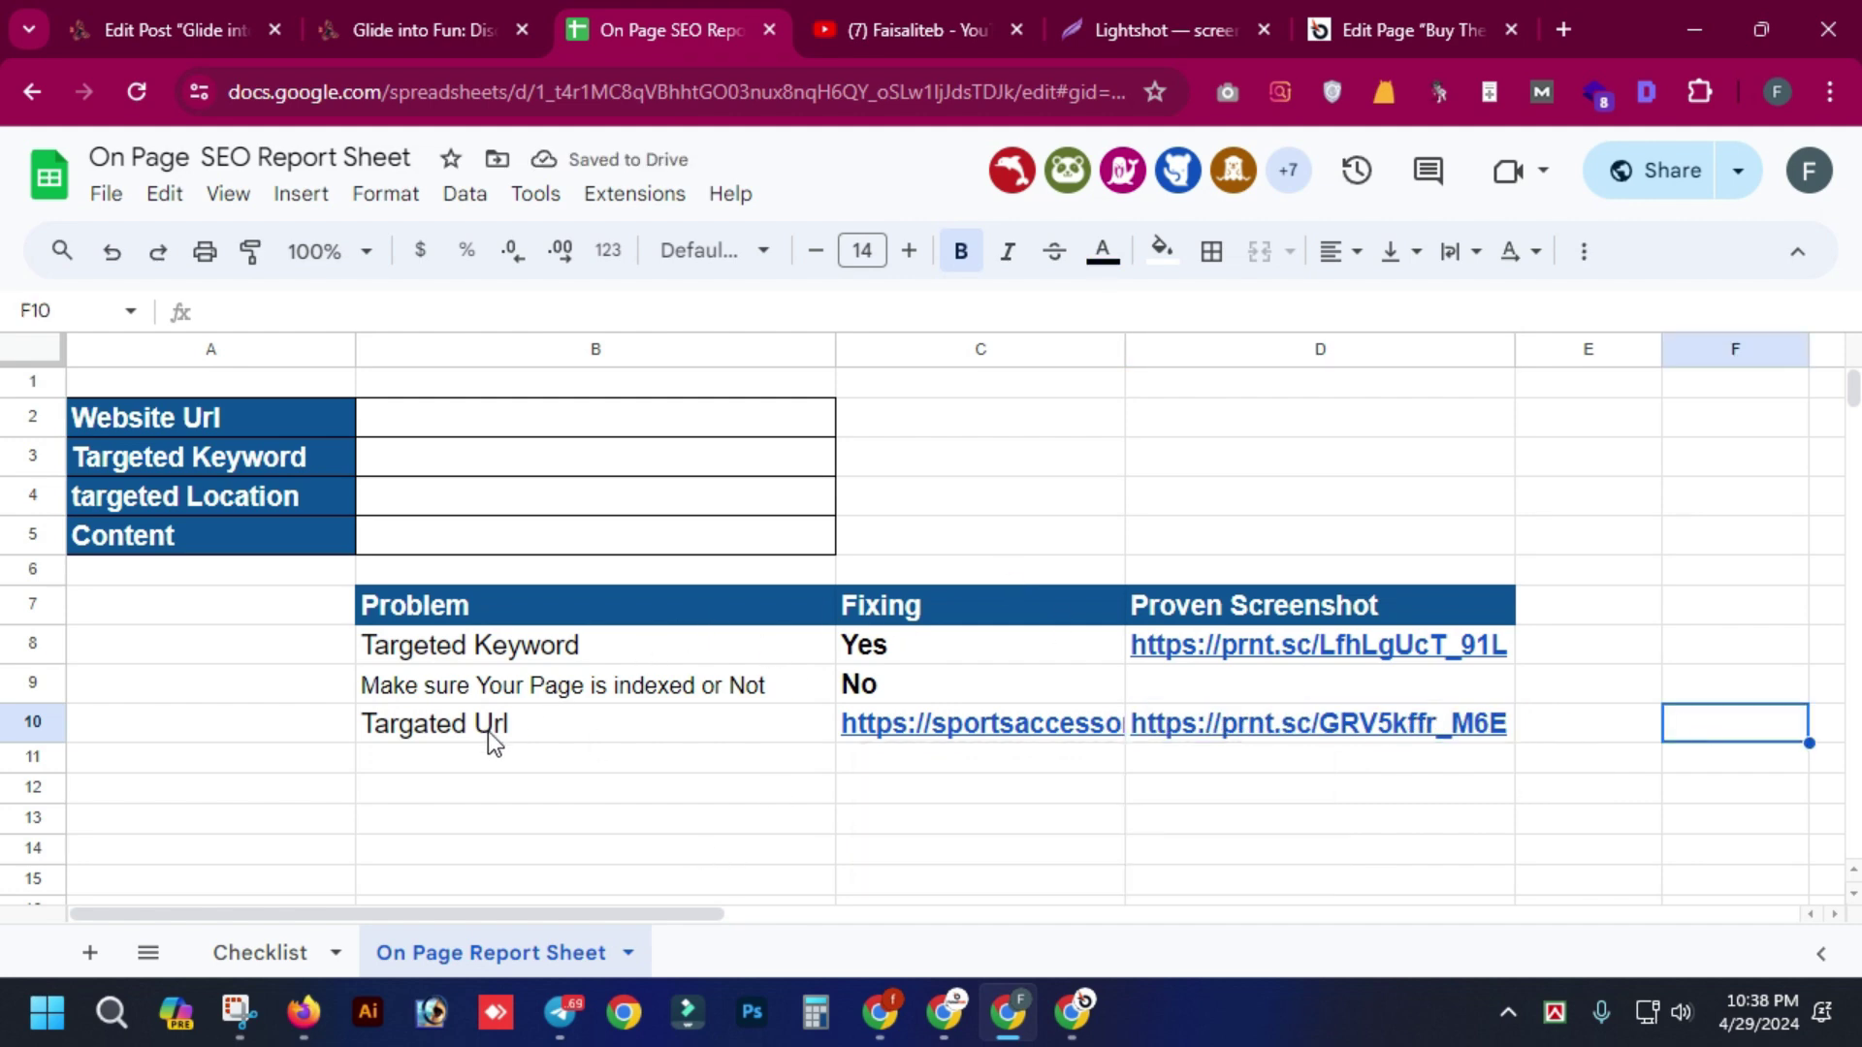
# - Enter "Before Title" in B11 as the next item of the Problem column
pyautogui.click(469, 753)
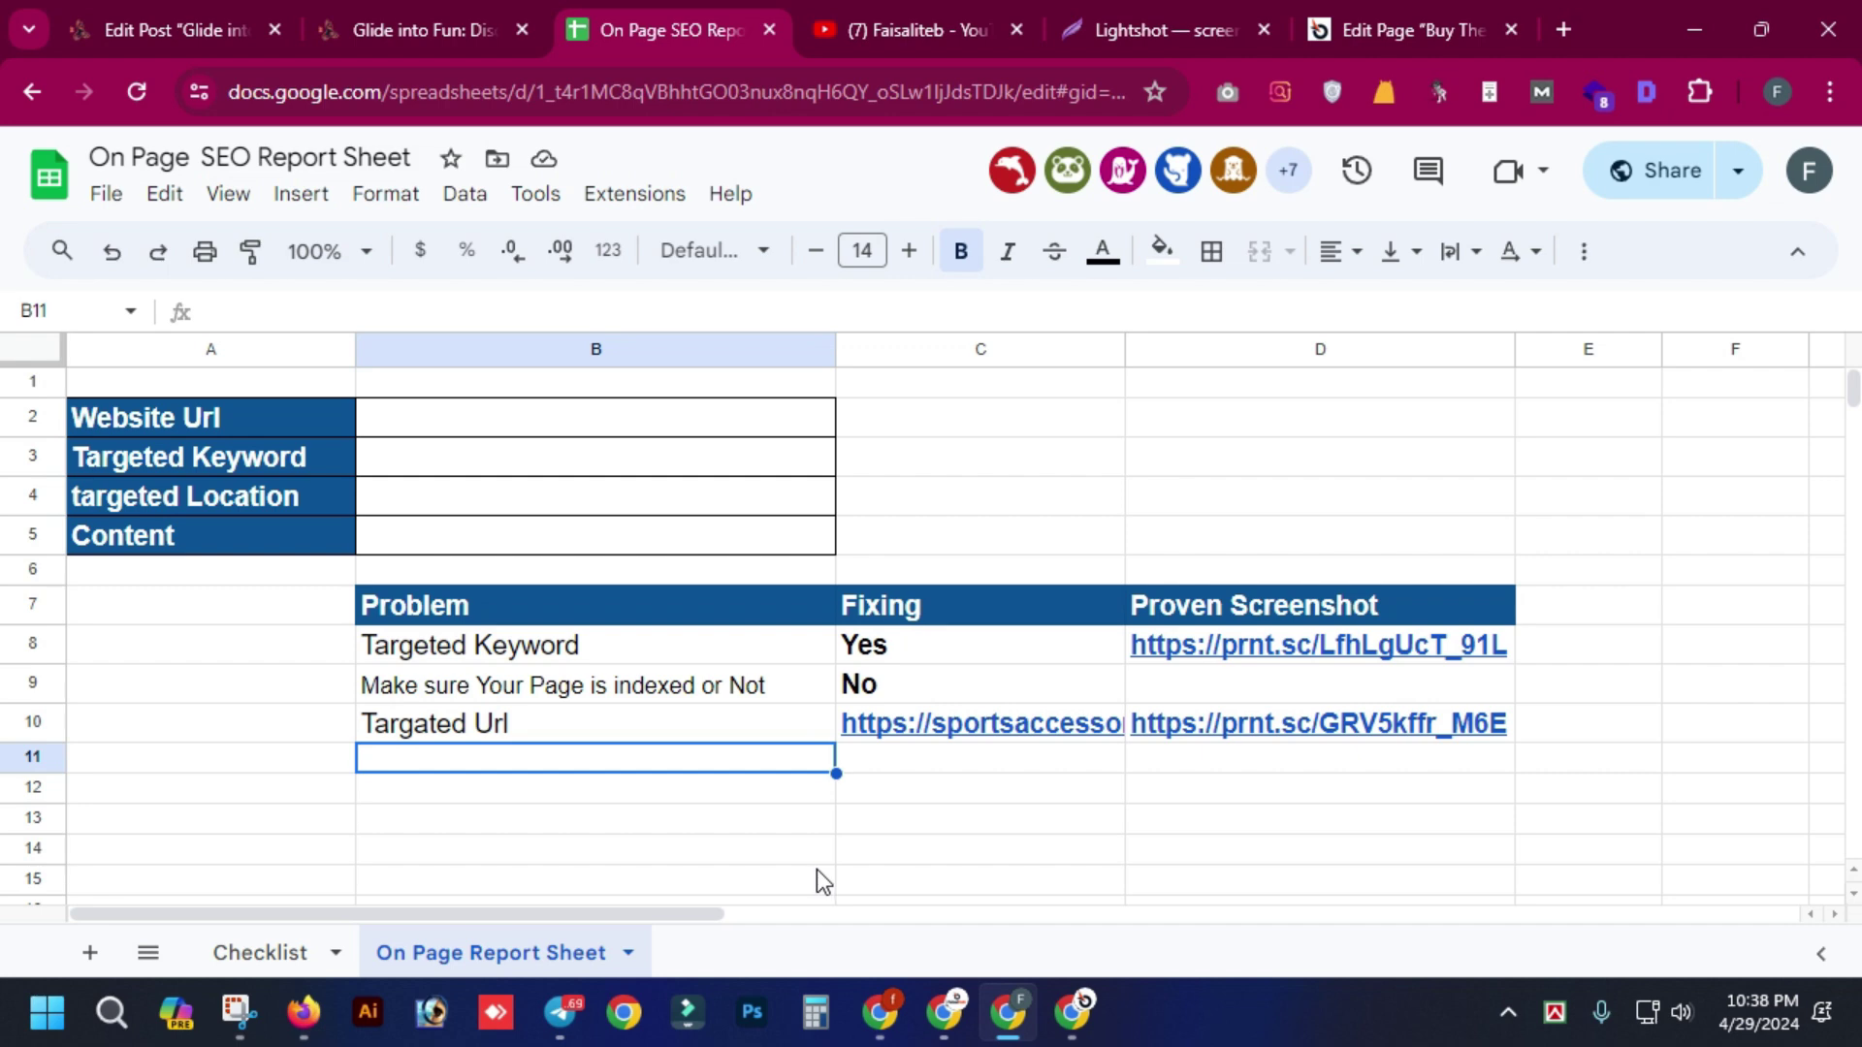
pyautogui.write('B')
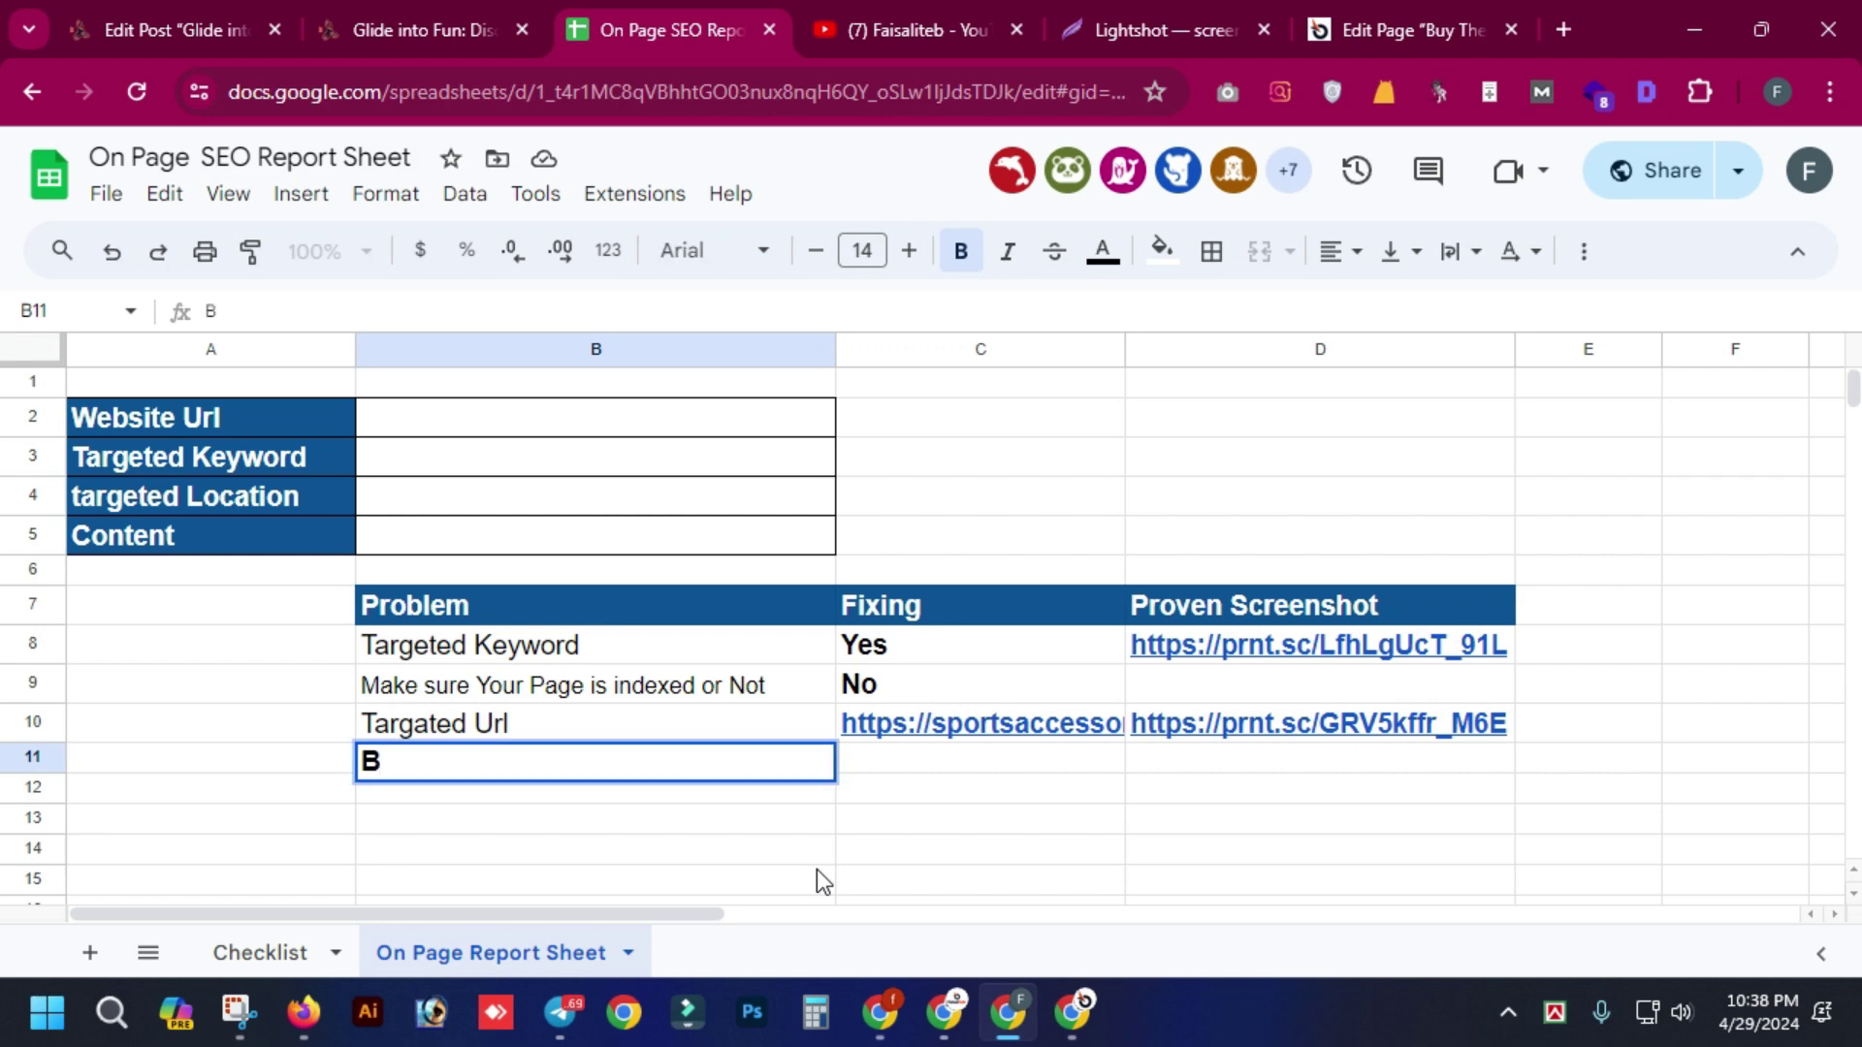
pyautogui.write('efore Tit')
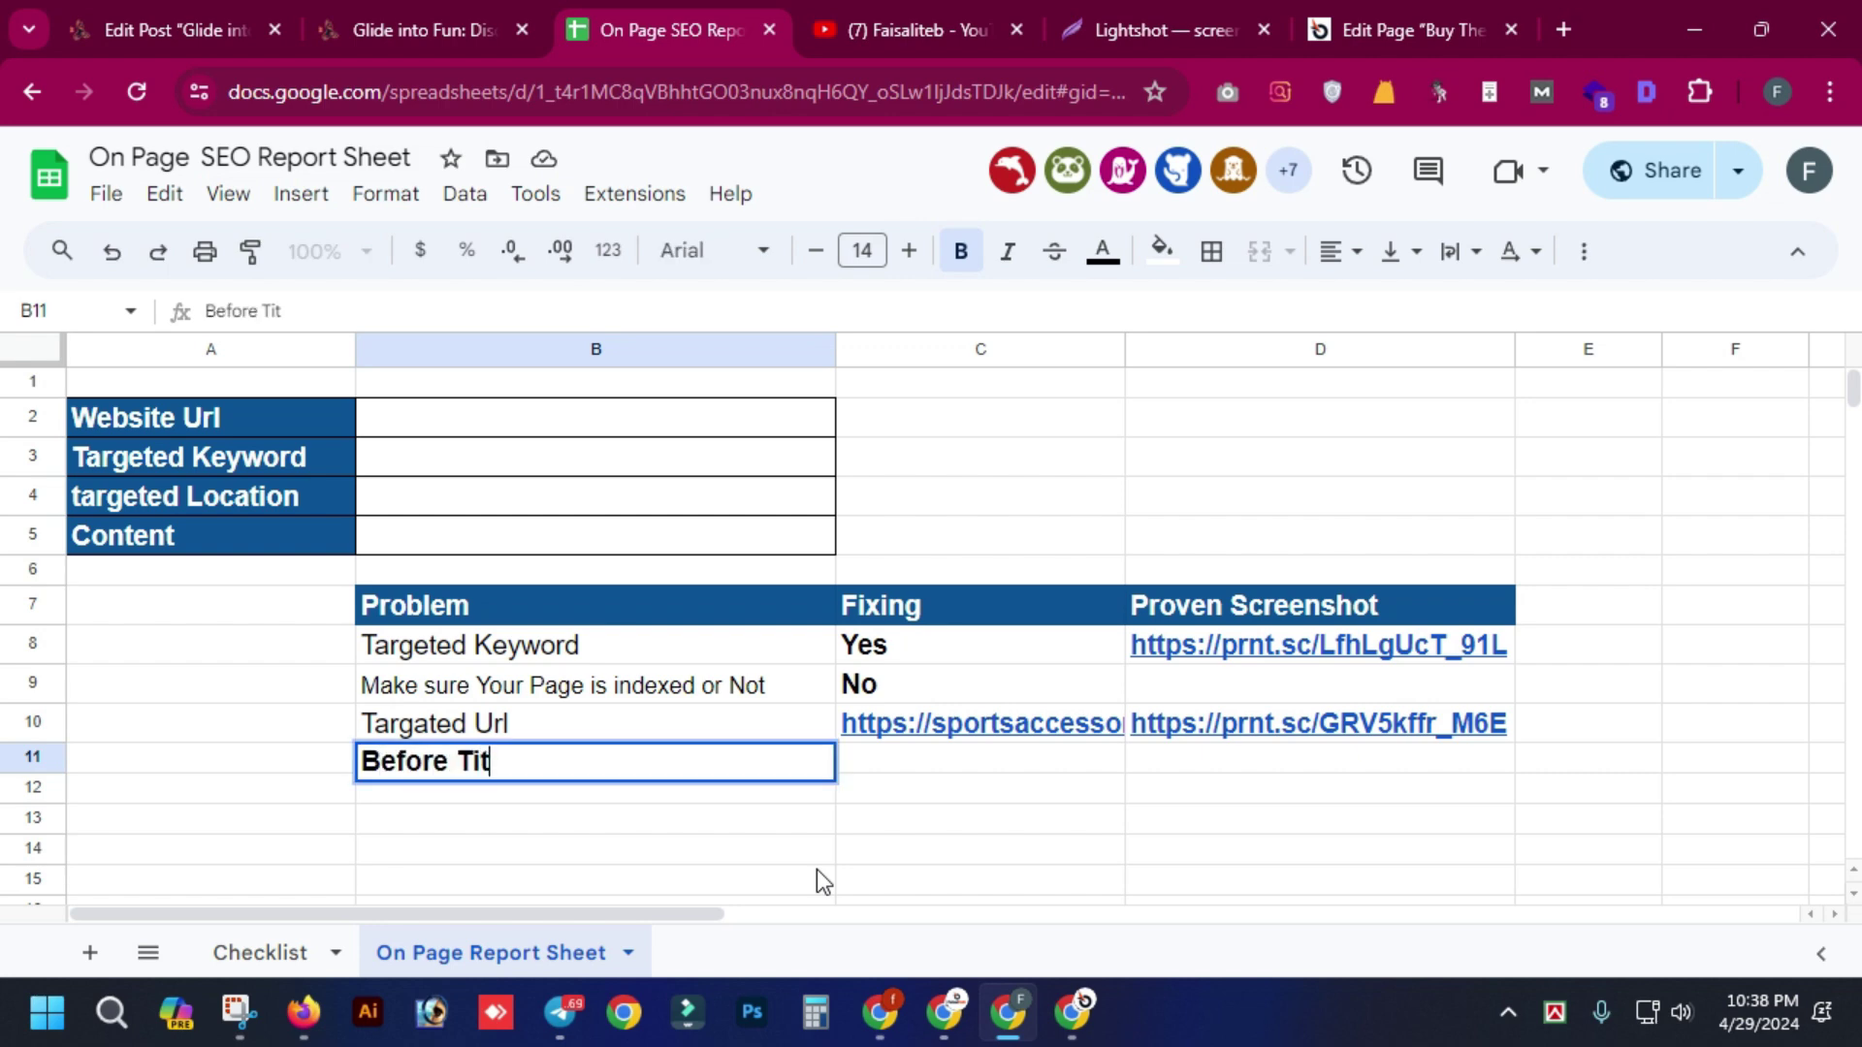
pyautogui.write('le')
pyautogui.press('Return')
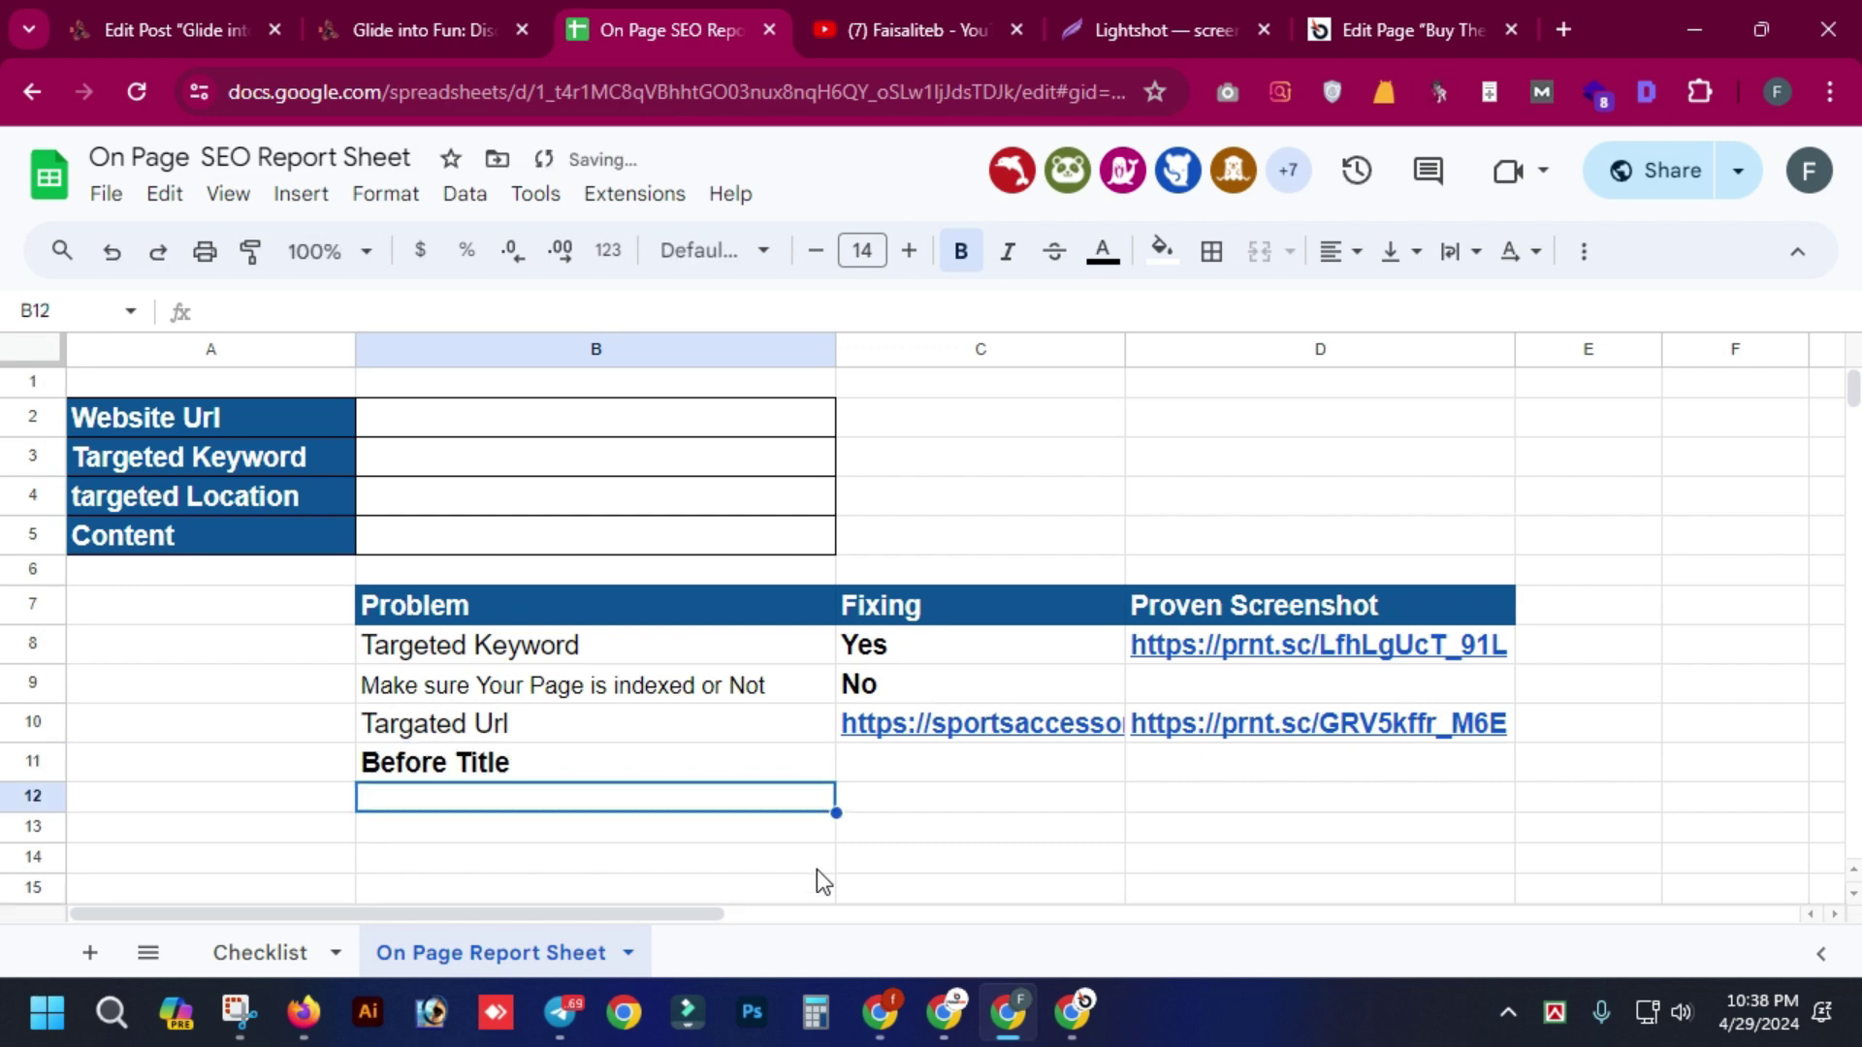
# - Enter "After Titile With Targated Keywod" in B12 of the Problem column
pyautogui.write('After Ti')
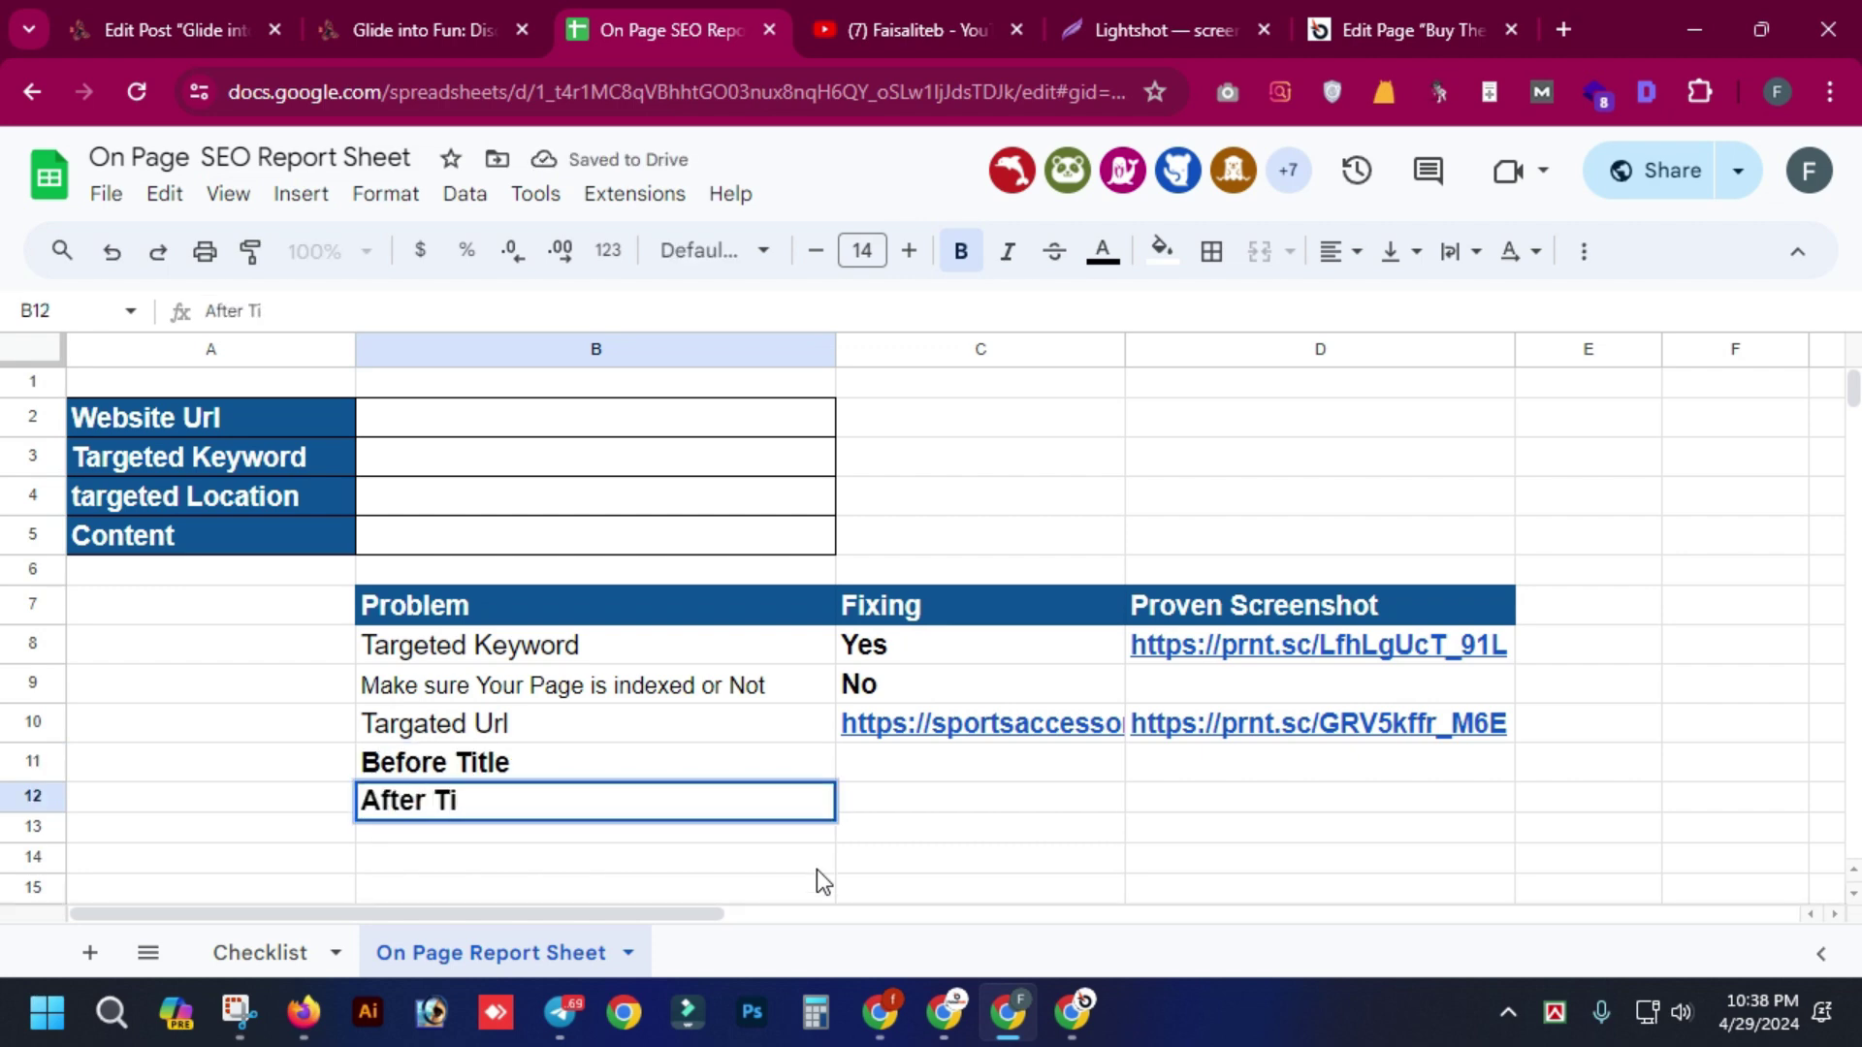
pyautogui.write('tile With ')
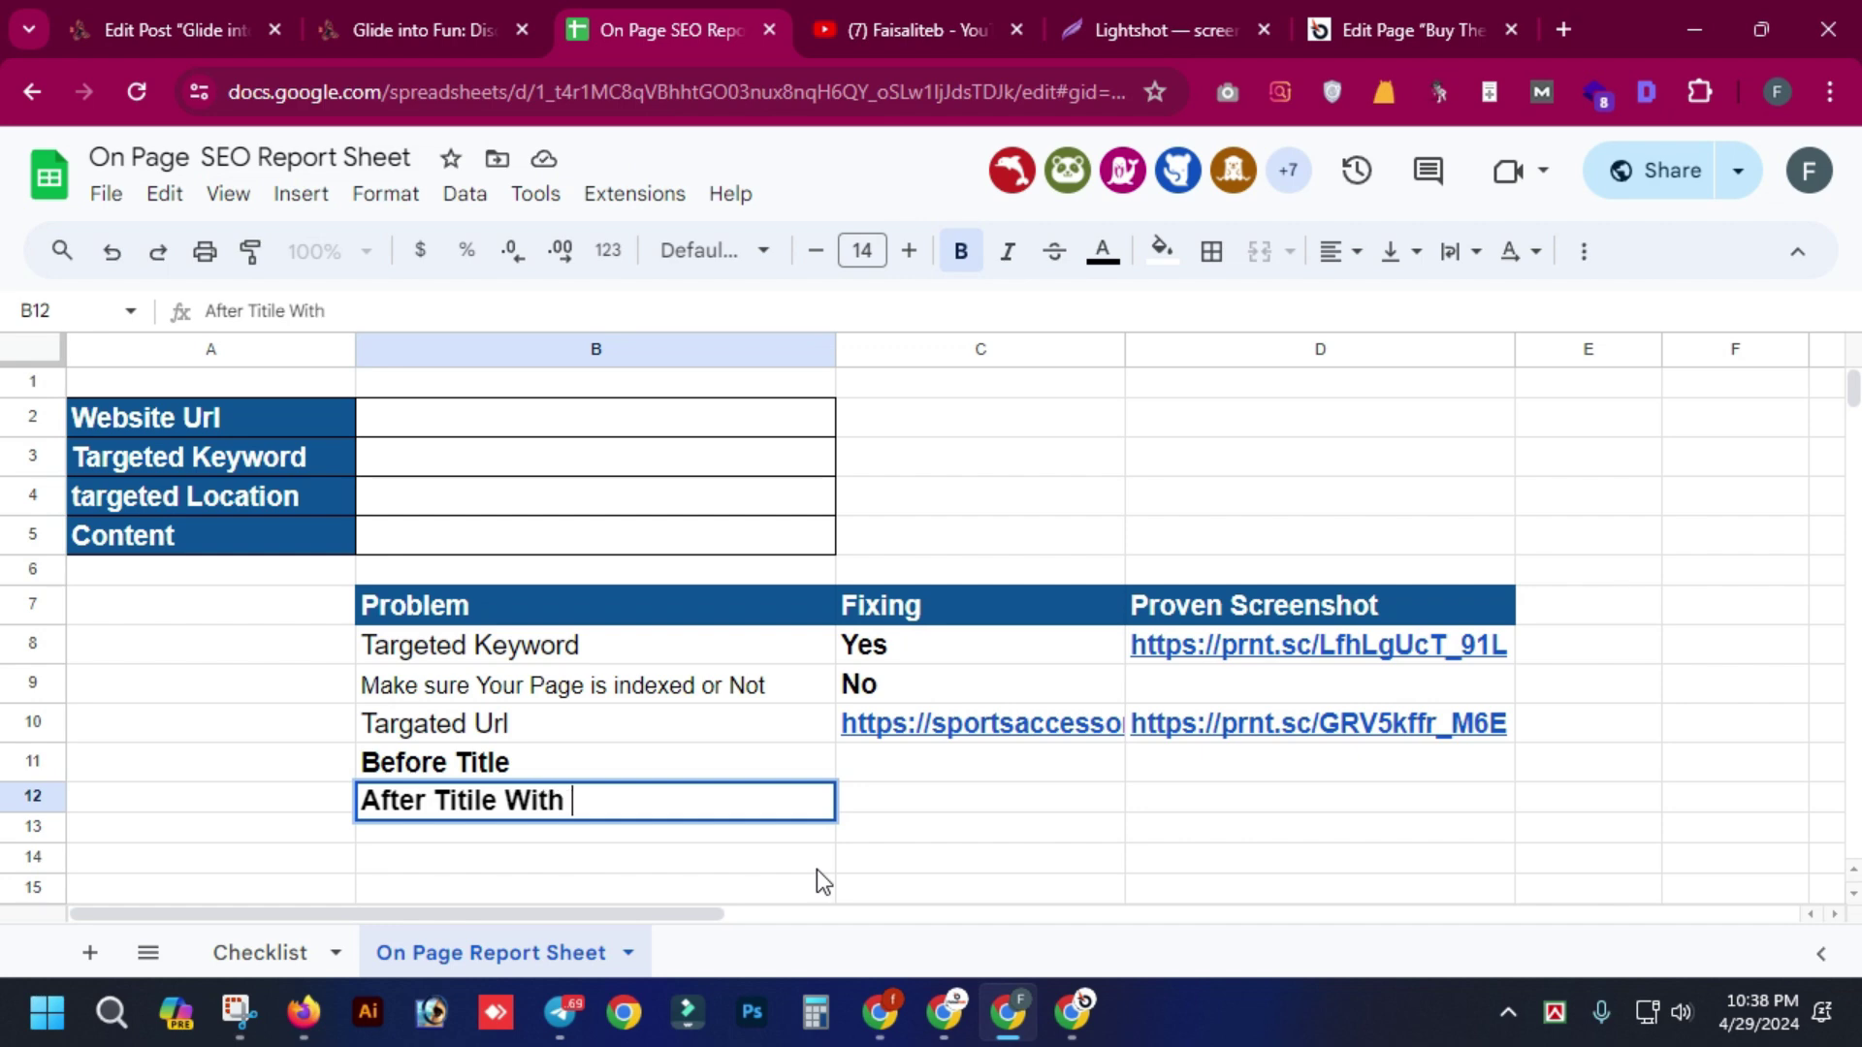
pyautogui.write('Targated ')
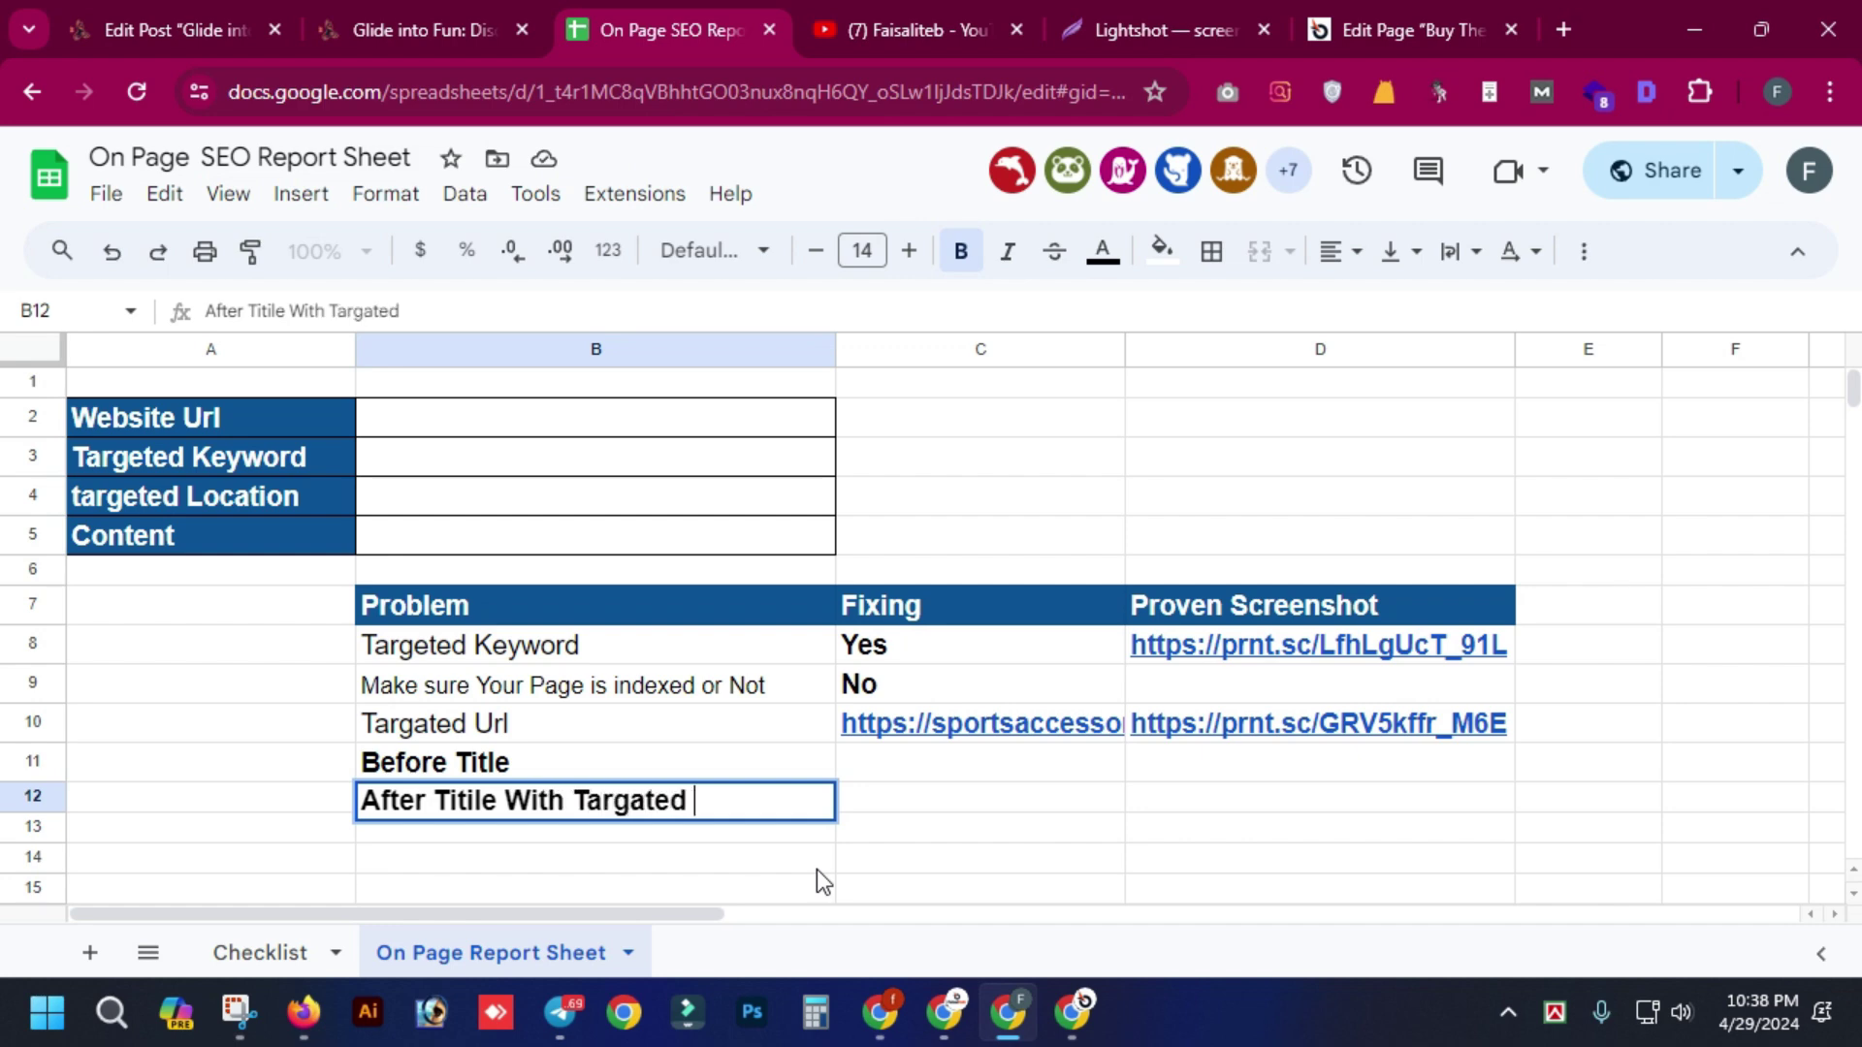
pyautogui.write('Keywod')
pyautogui.press('Return')
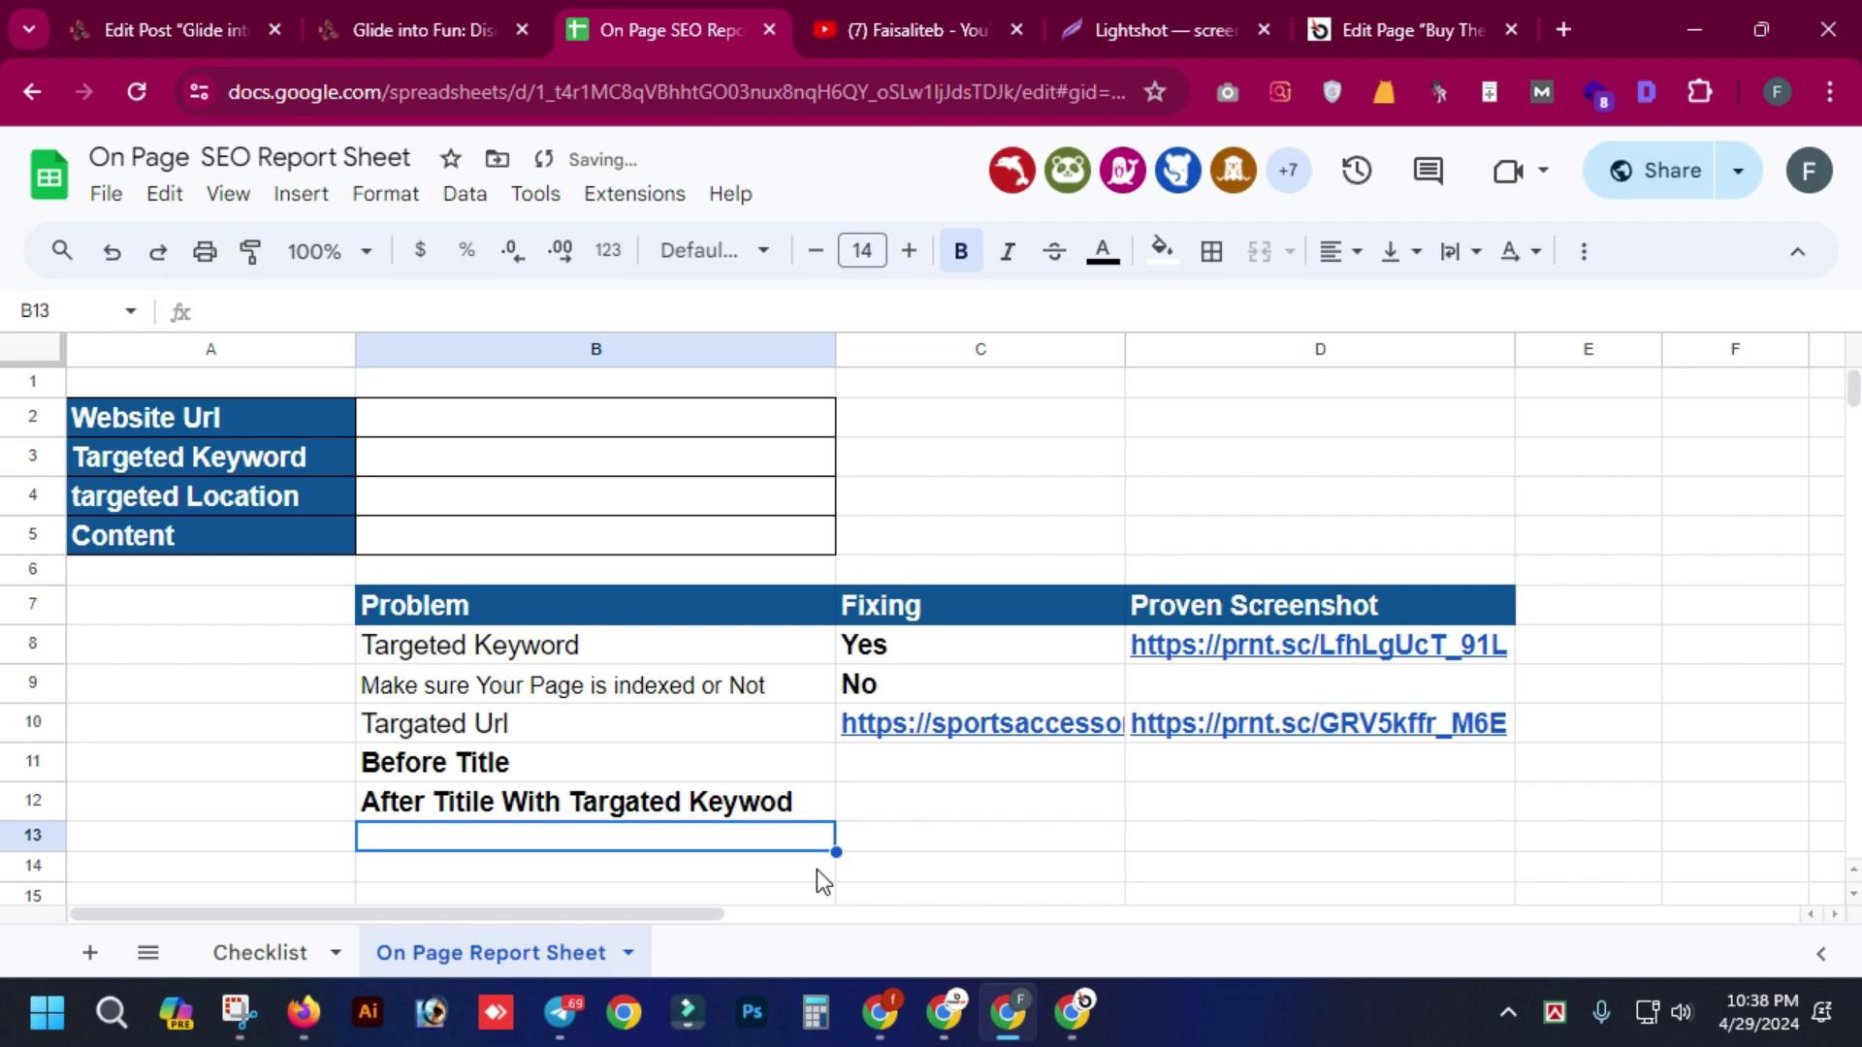
# - Enter "Before Meta Descrption" in B13 as the next item of the Problem column
pyautogui.write('Before M')
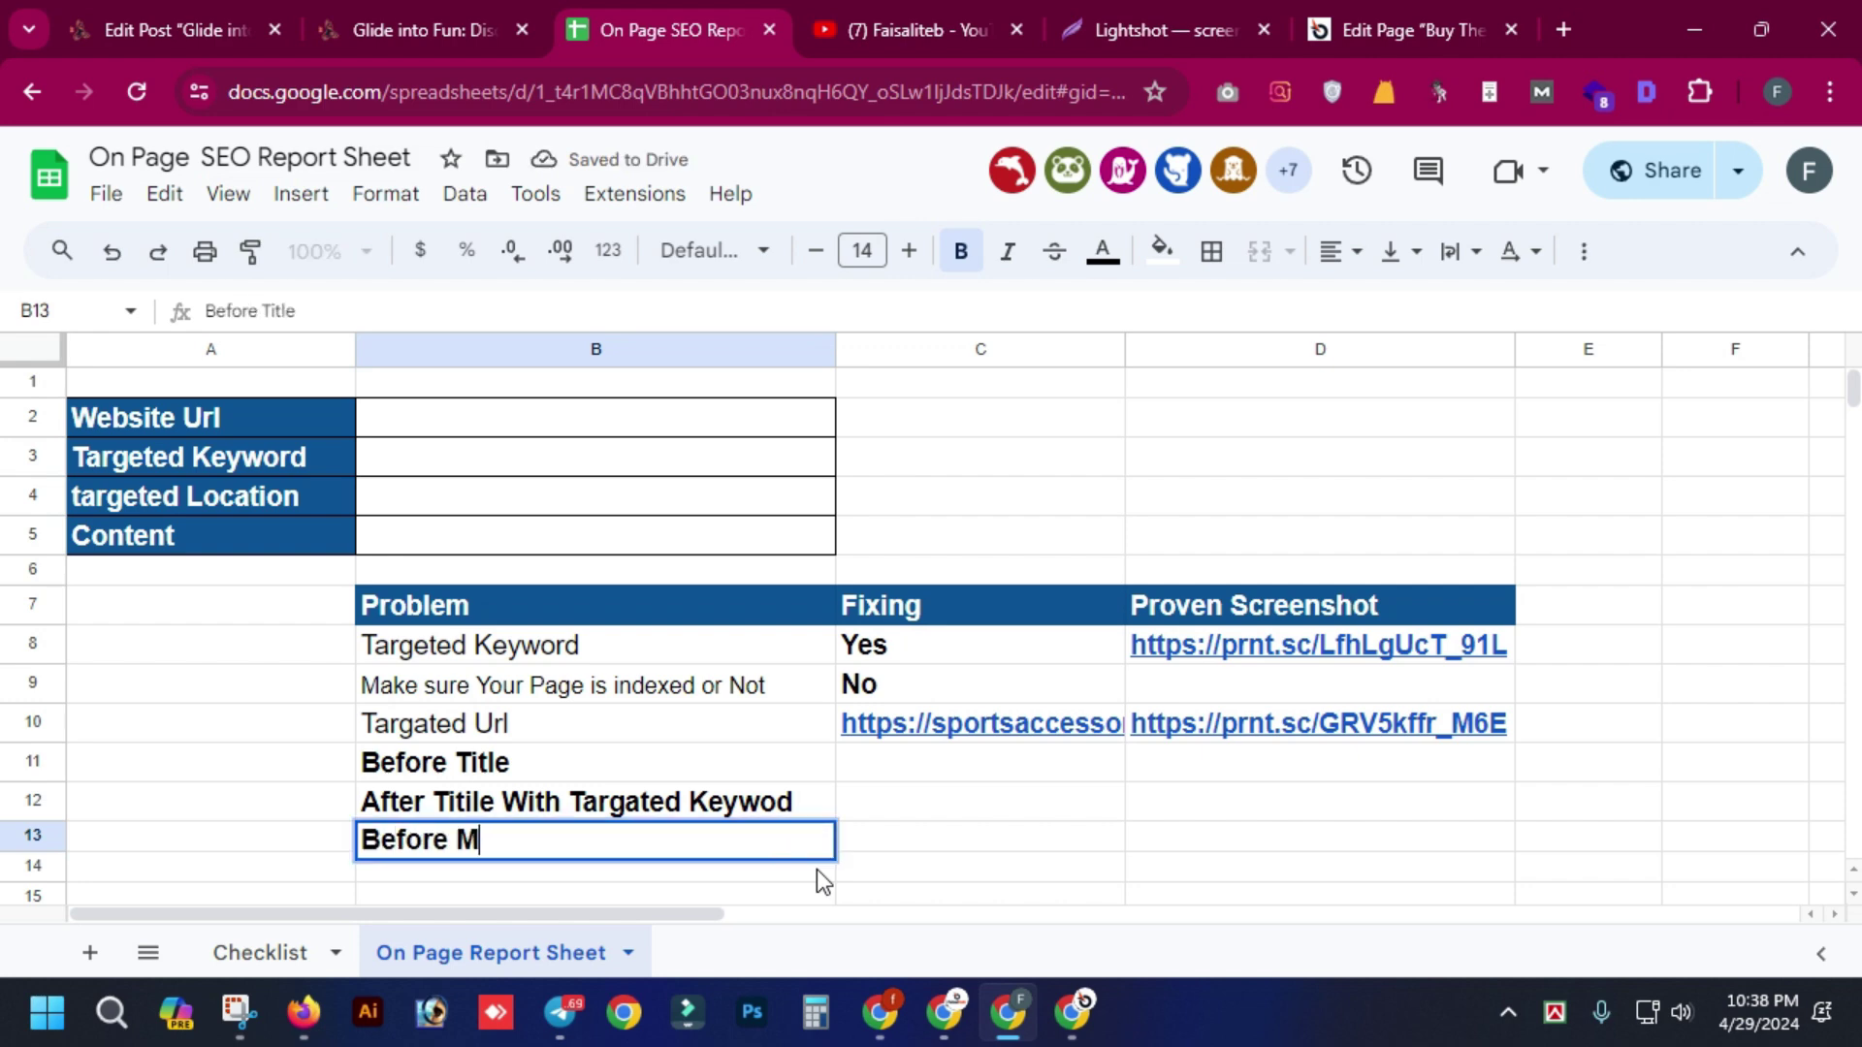
pyautogui.write('eta Des')
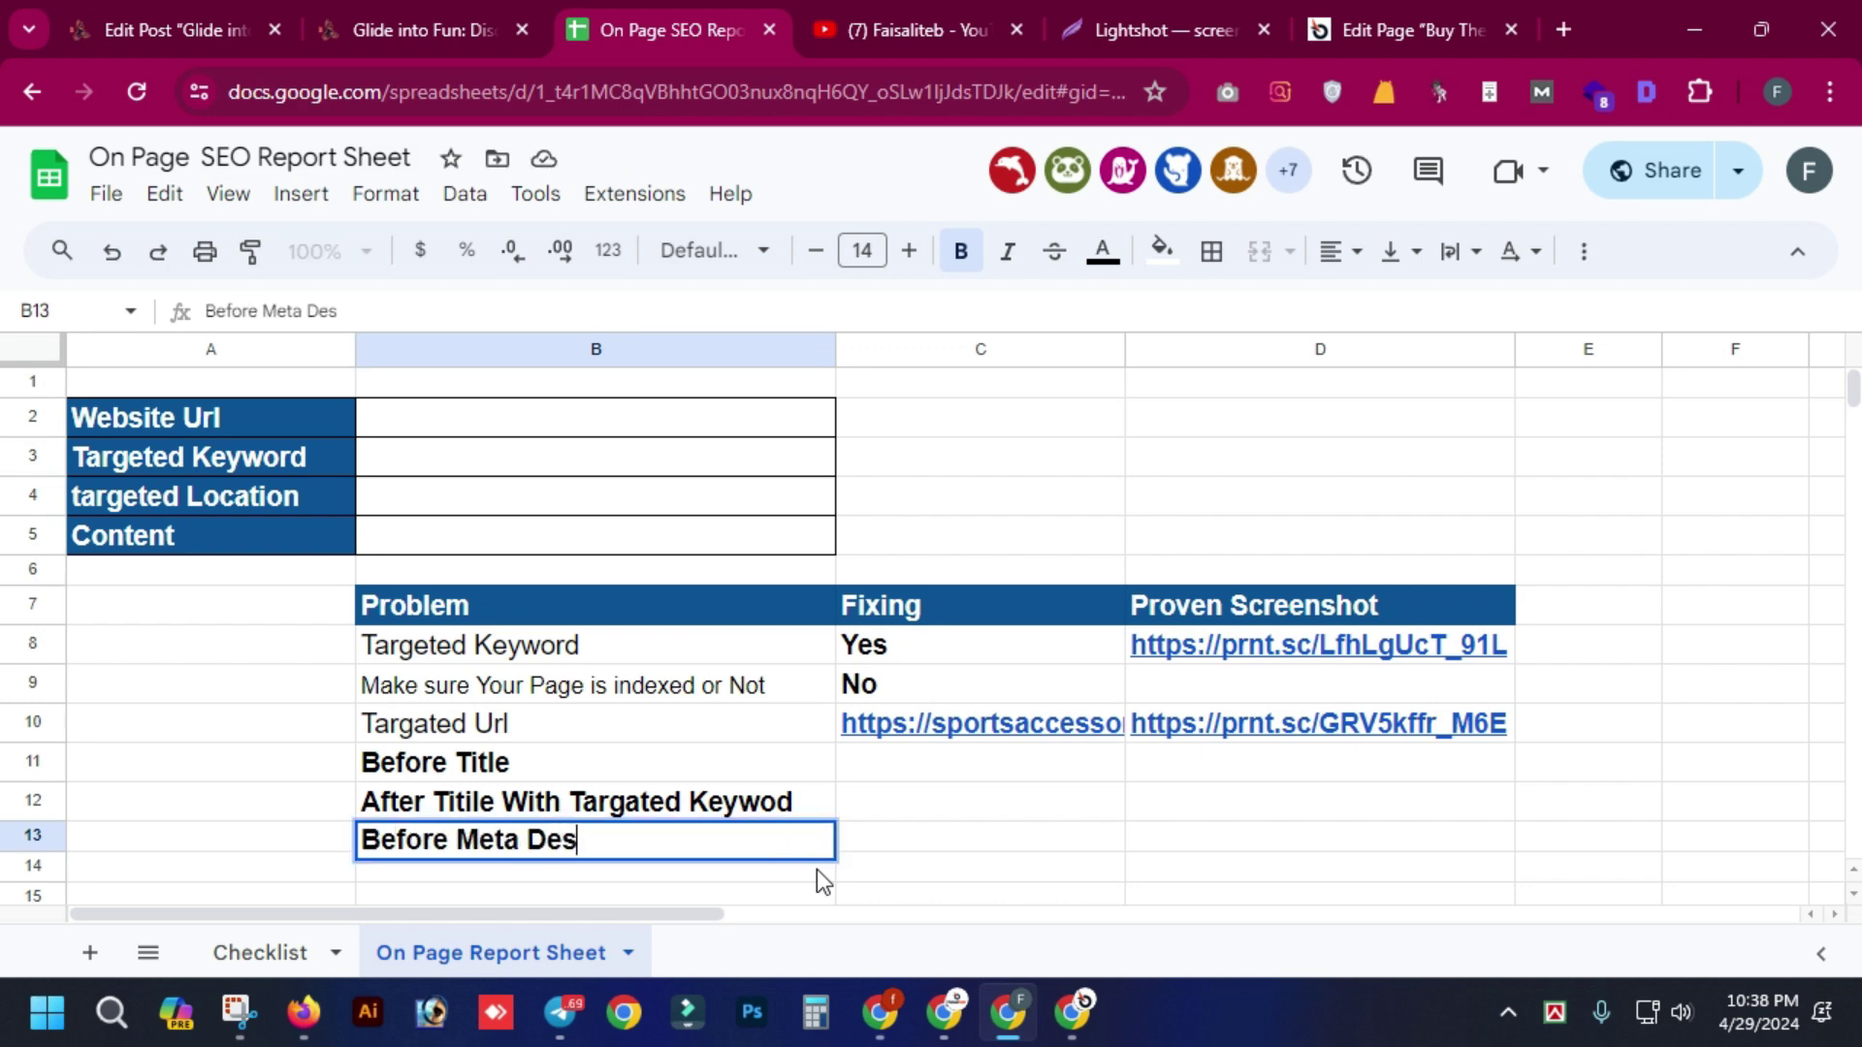
pyautogui.write('crption')
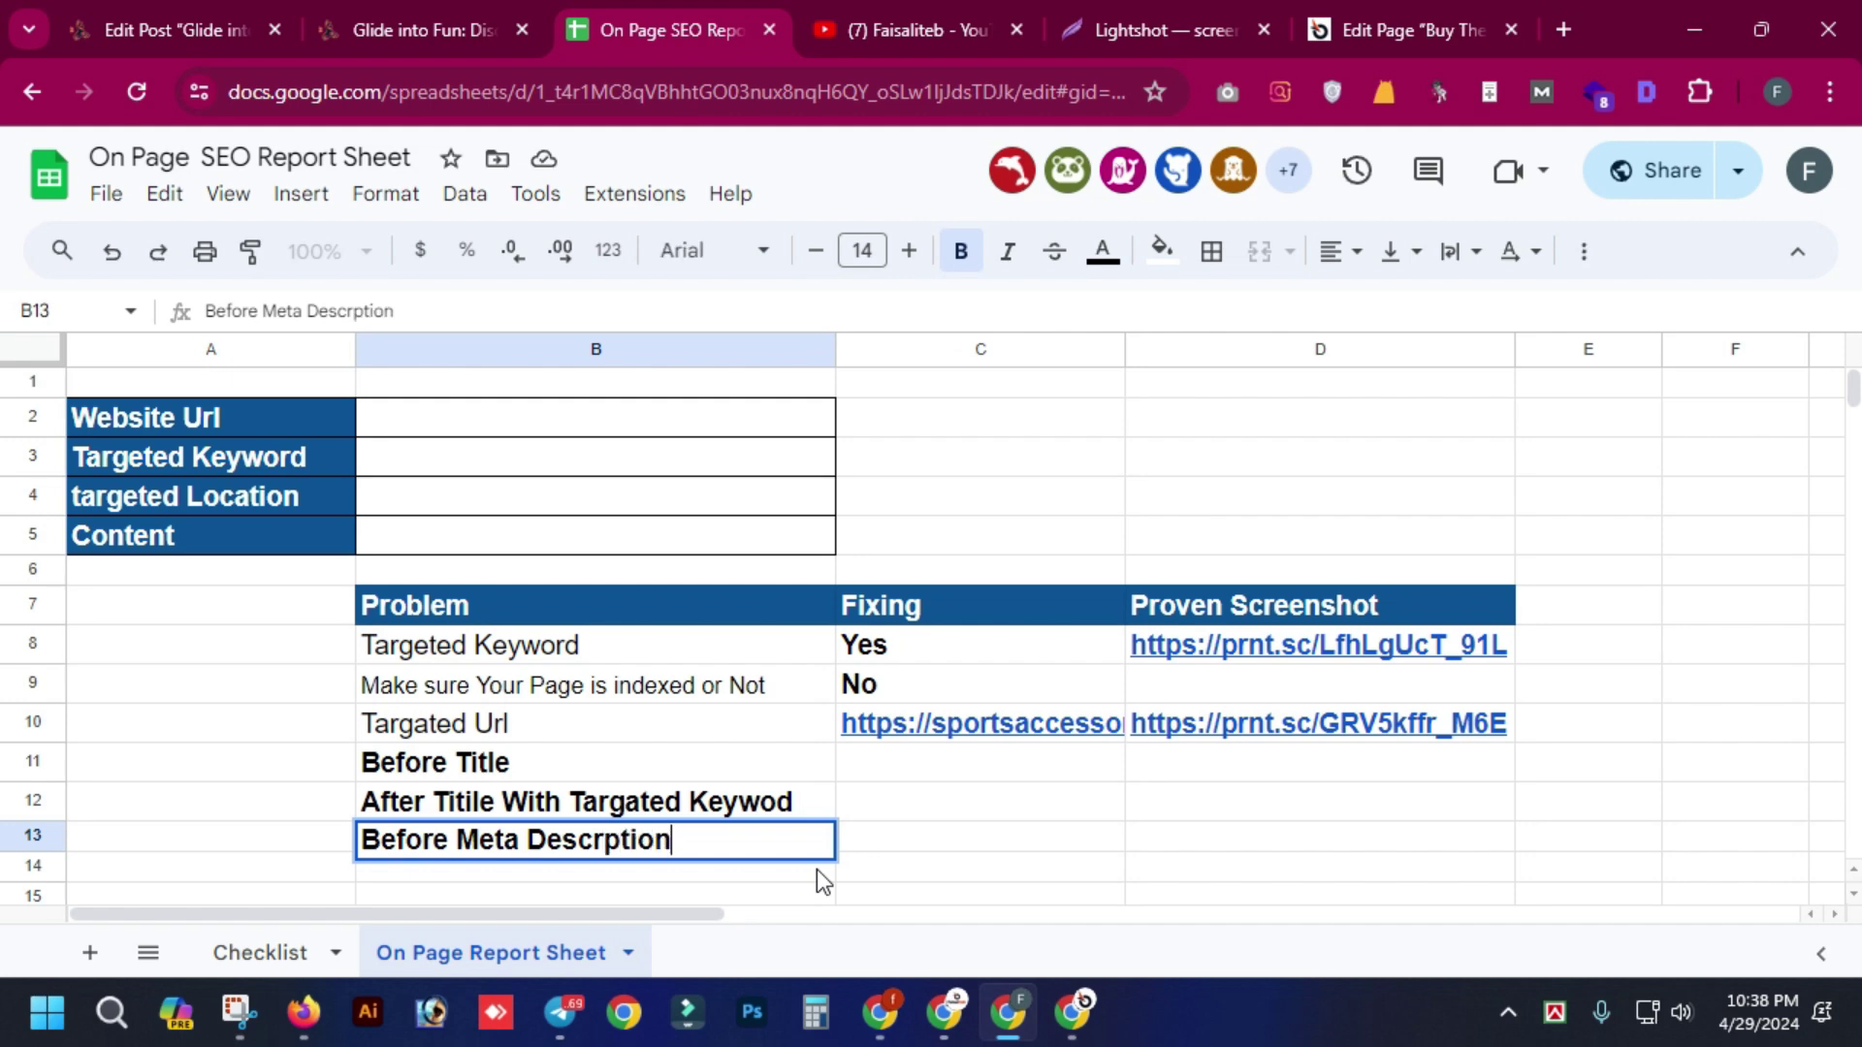
pyautogui.press('Return')
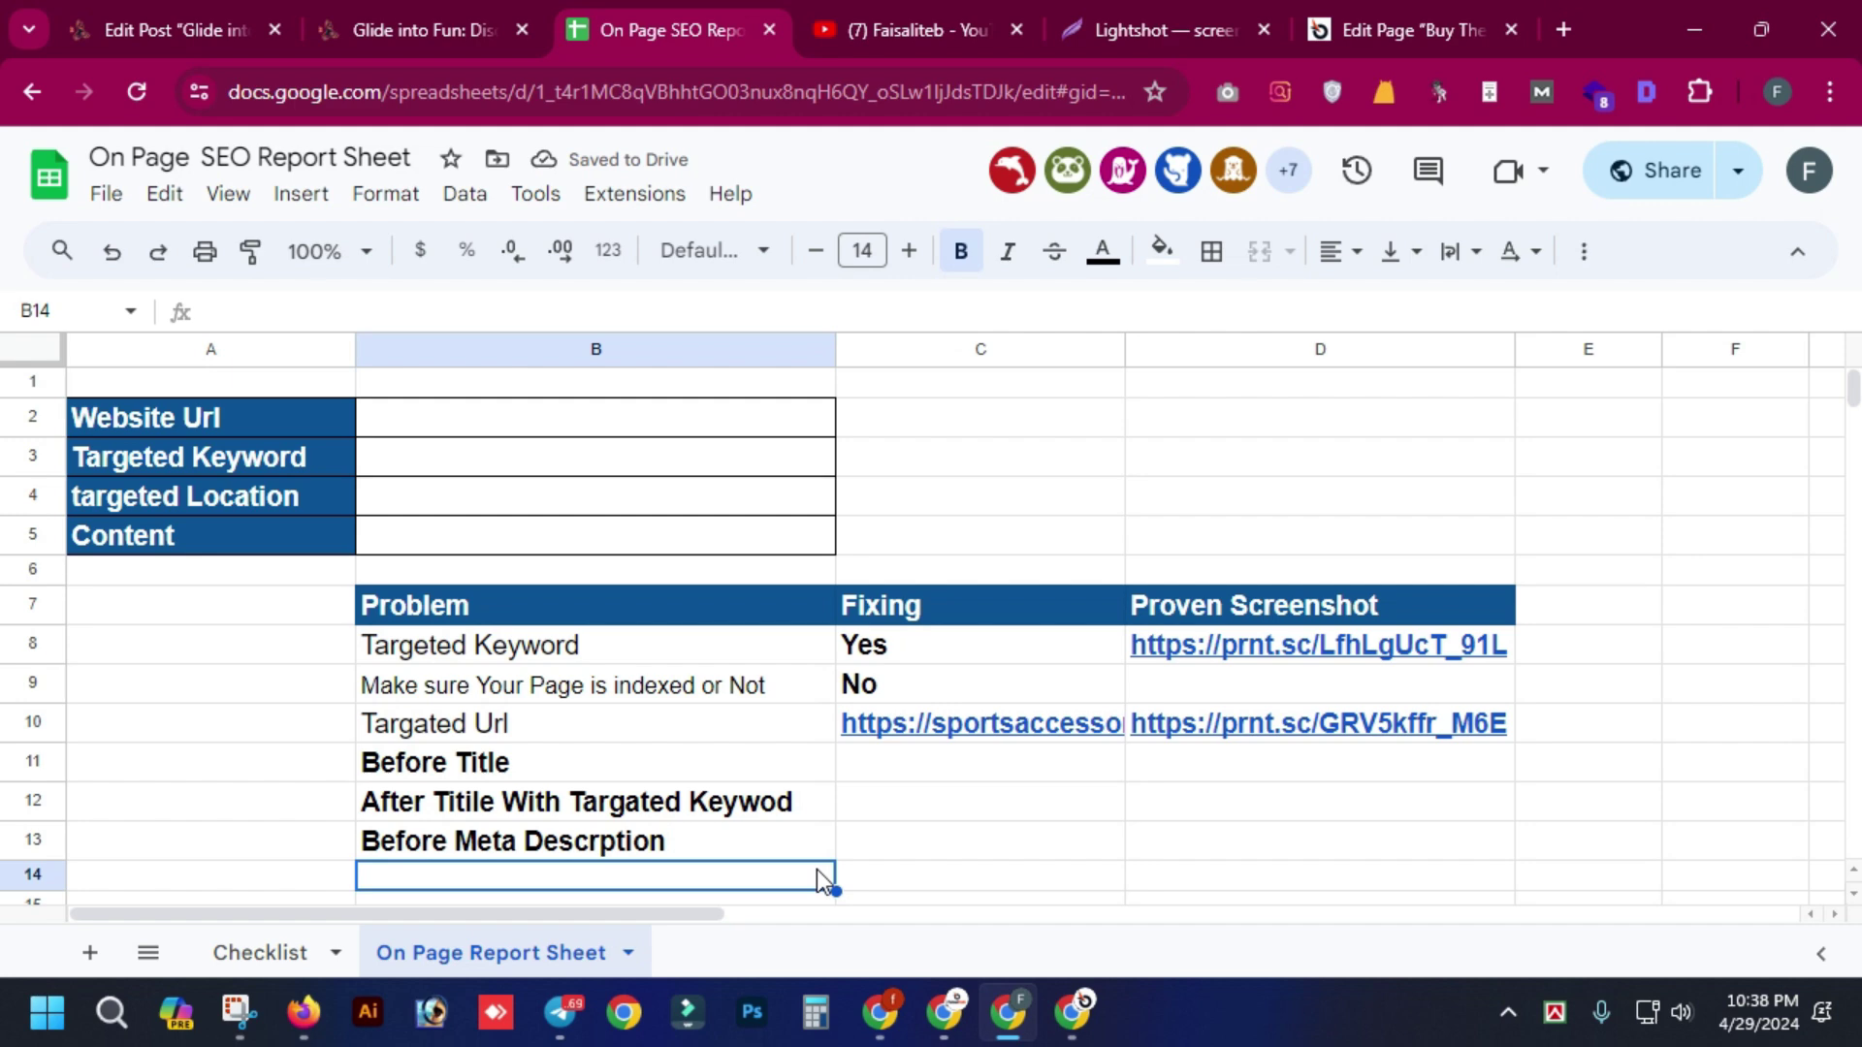
# - Fill B14 of the Problem column with "After Meta Descrption"
pyautogui.write('Af')
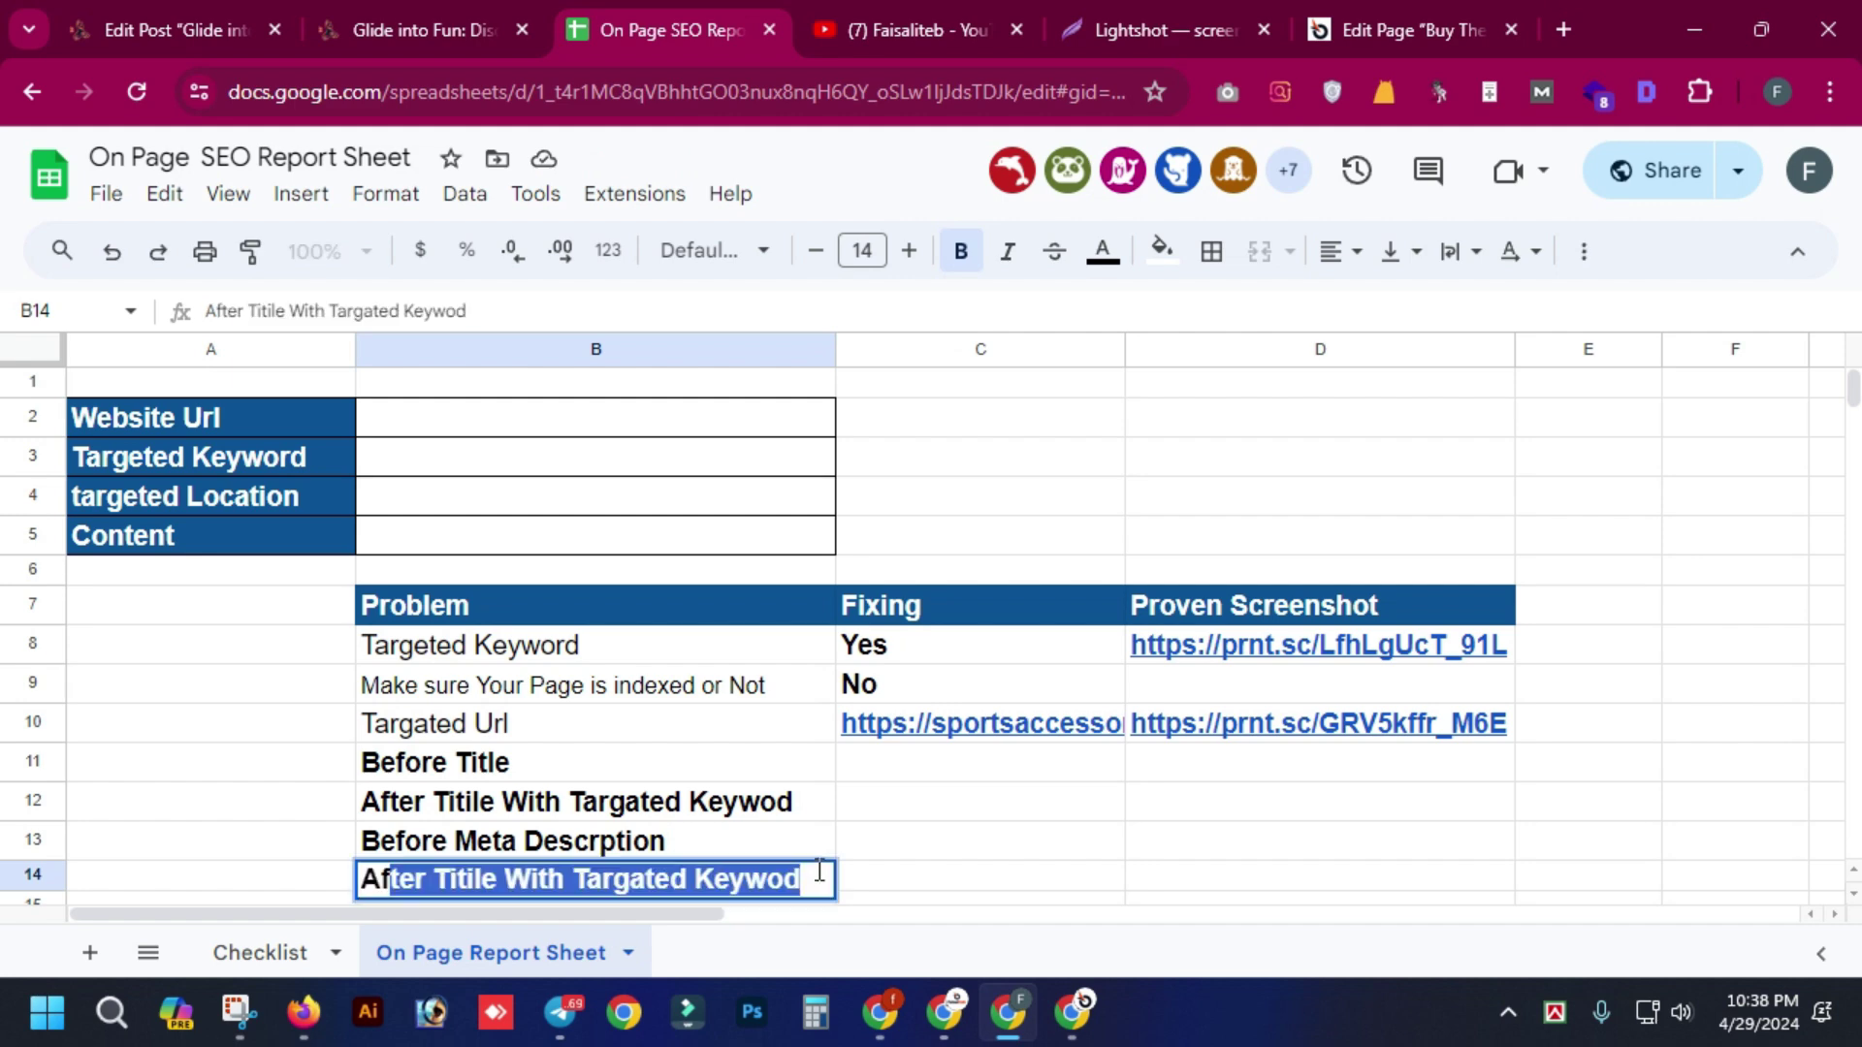
pyautogui.write('ter Meta Descr')
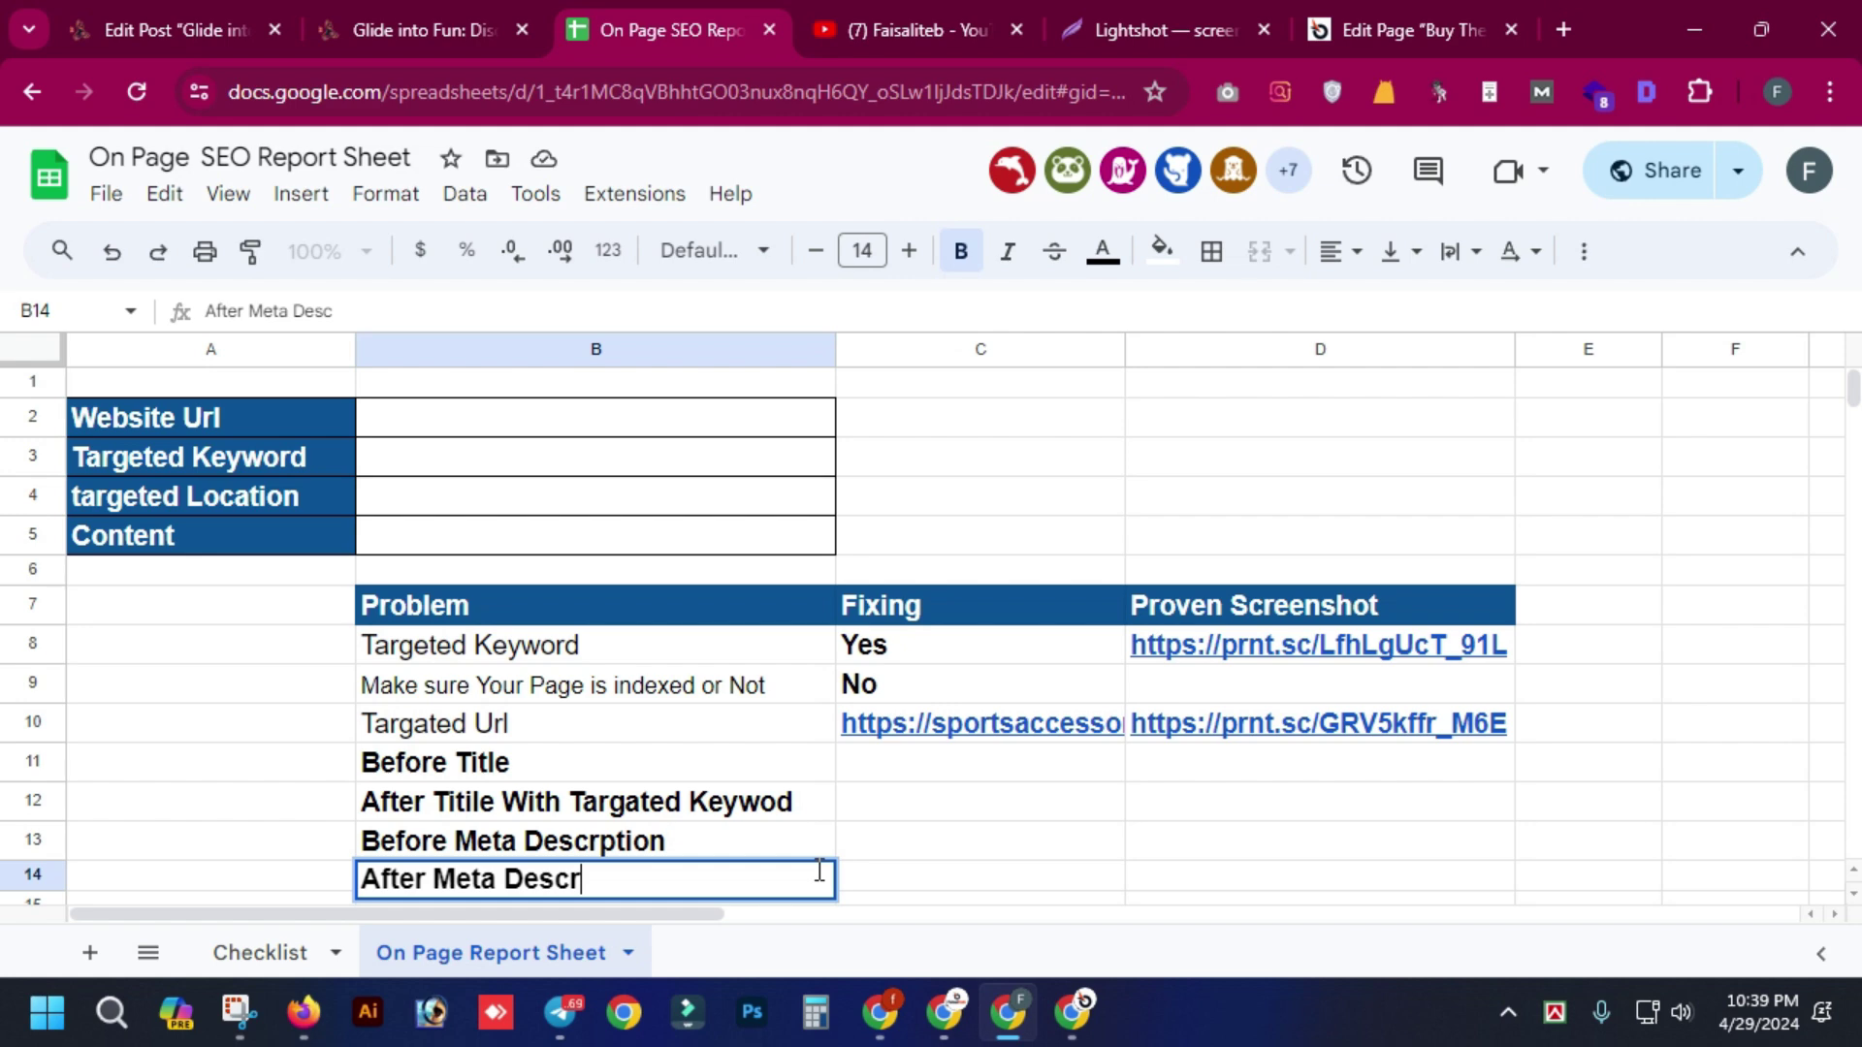
pyautogui.write('p')
pyautogui.press('BackSpace')
pyautogui.write('iption')
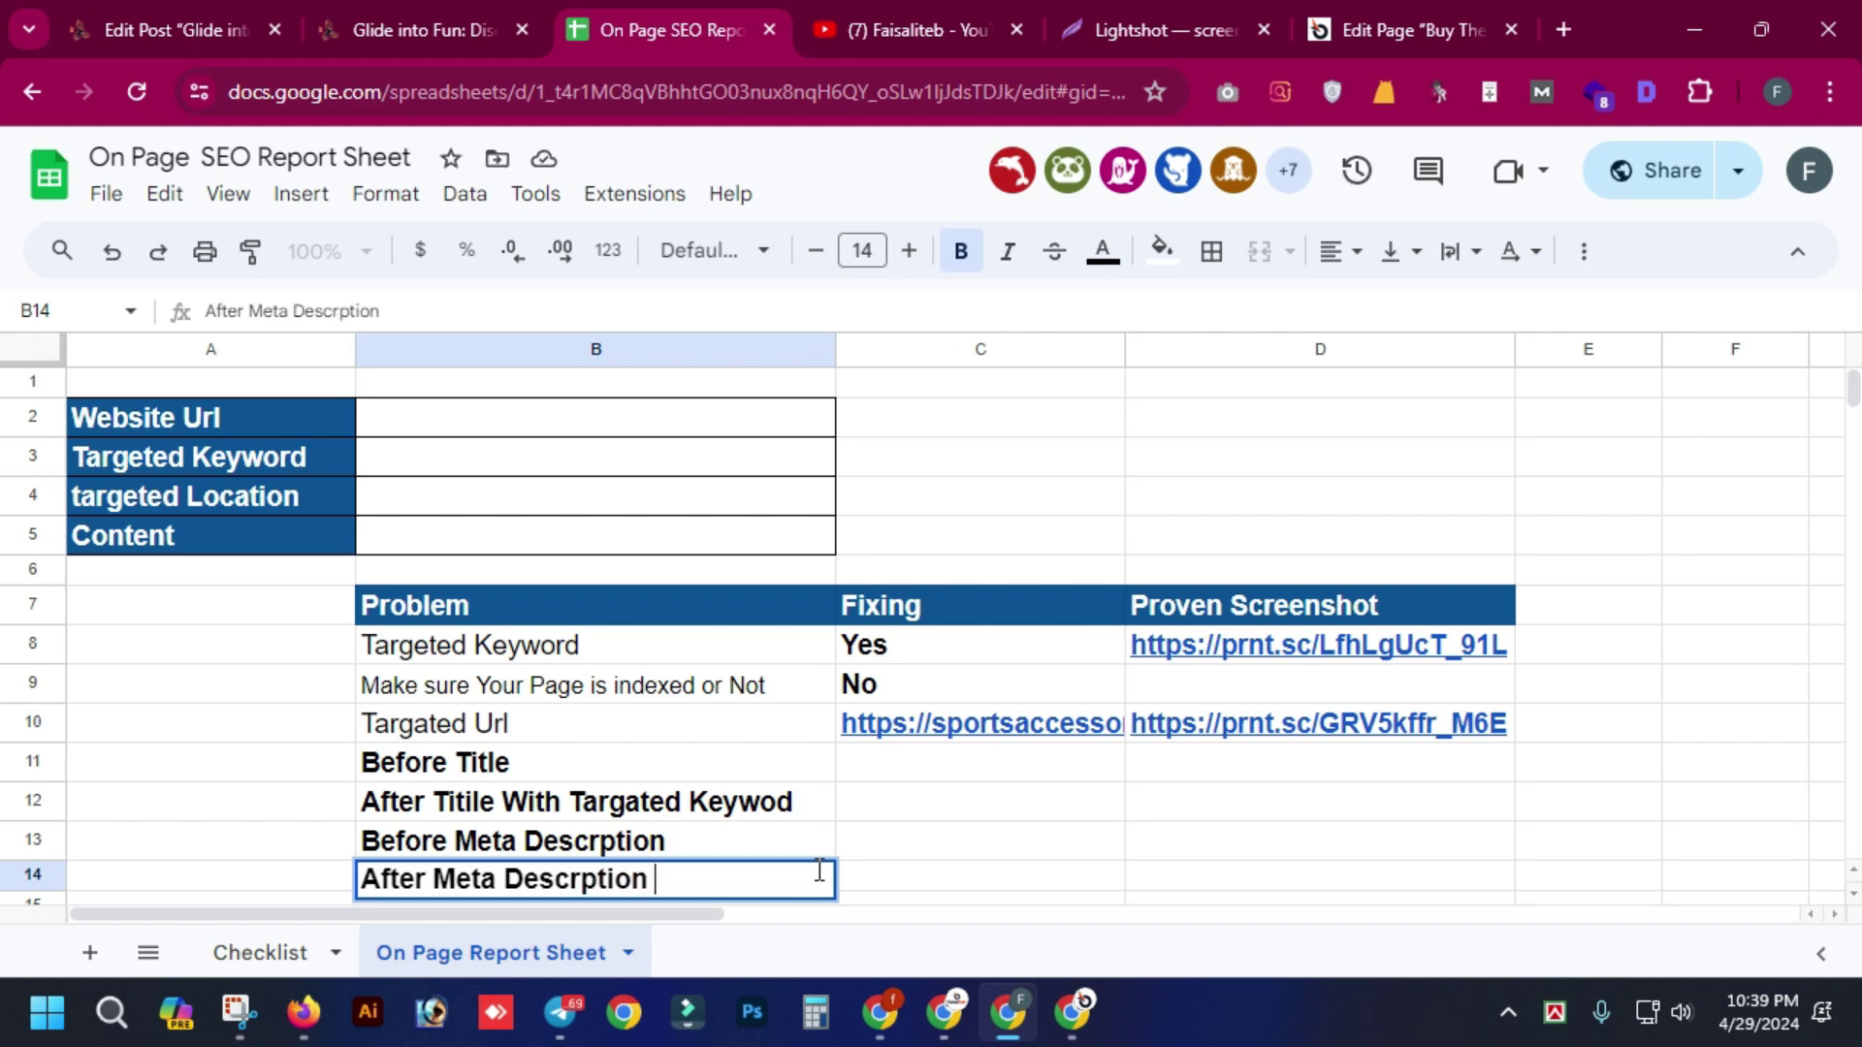
# - Switch to the Google Meet call, admit the two waiting participants, check the in-call messages, and return to the report sheet
pyautogui.hotkey('alt', 'Tab')
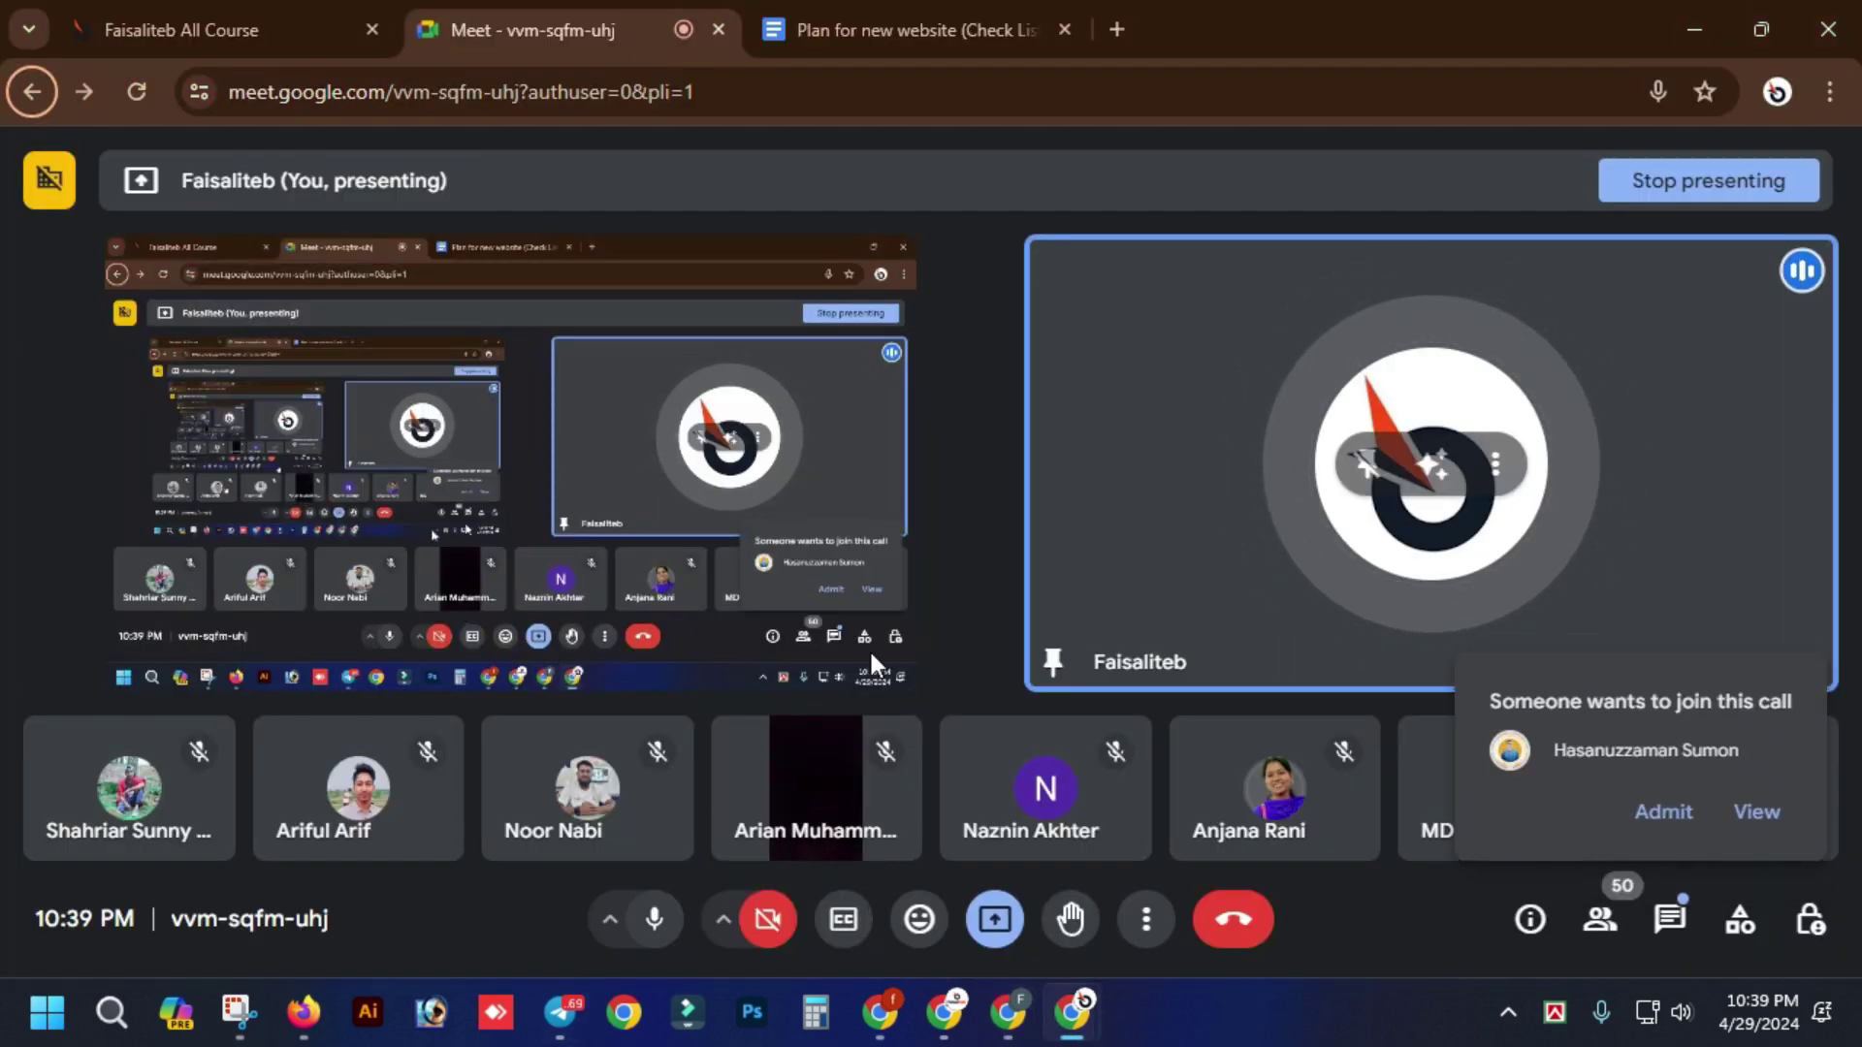
pyautogui.click(1660, 820)
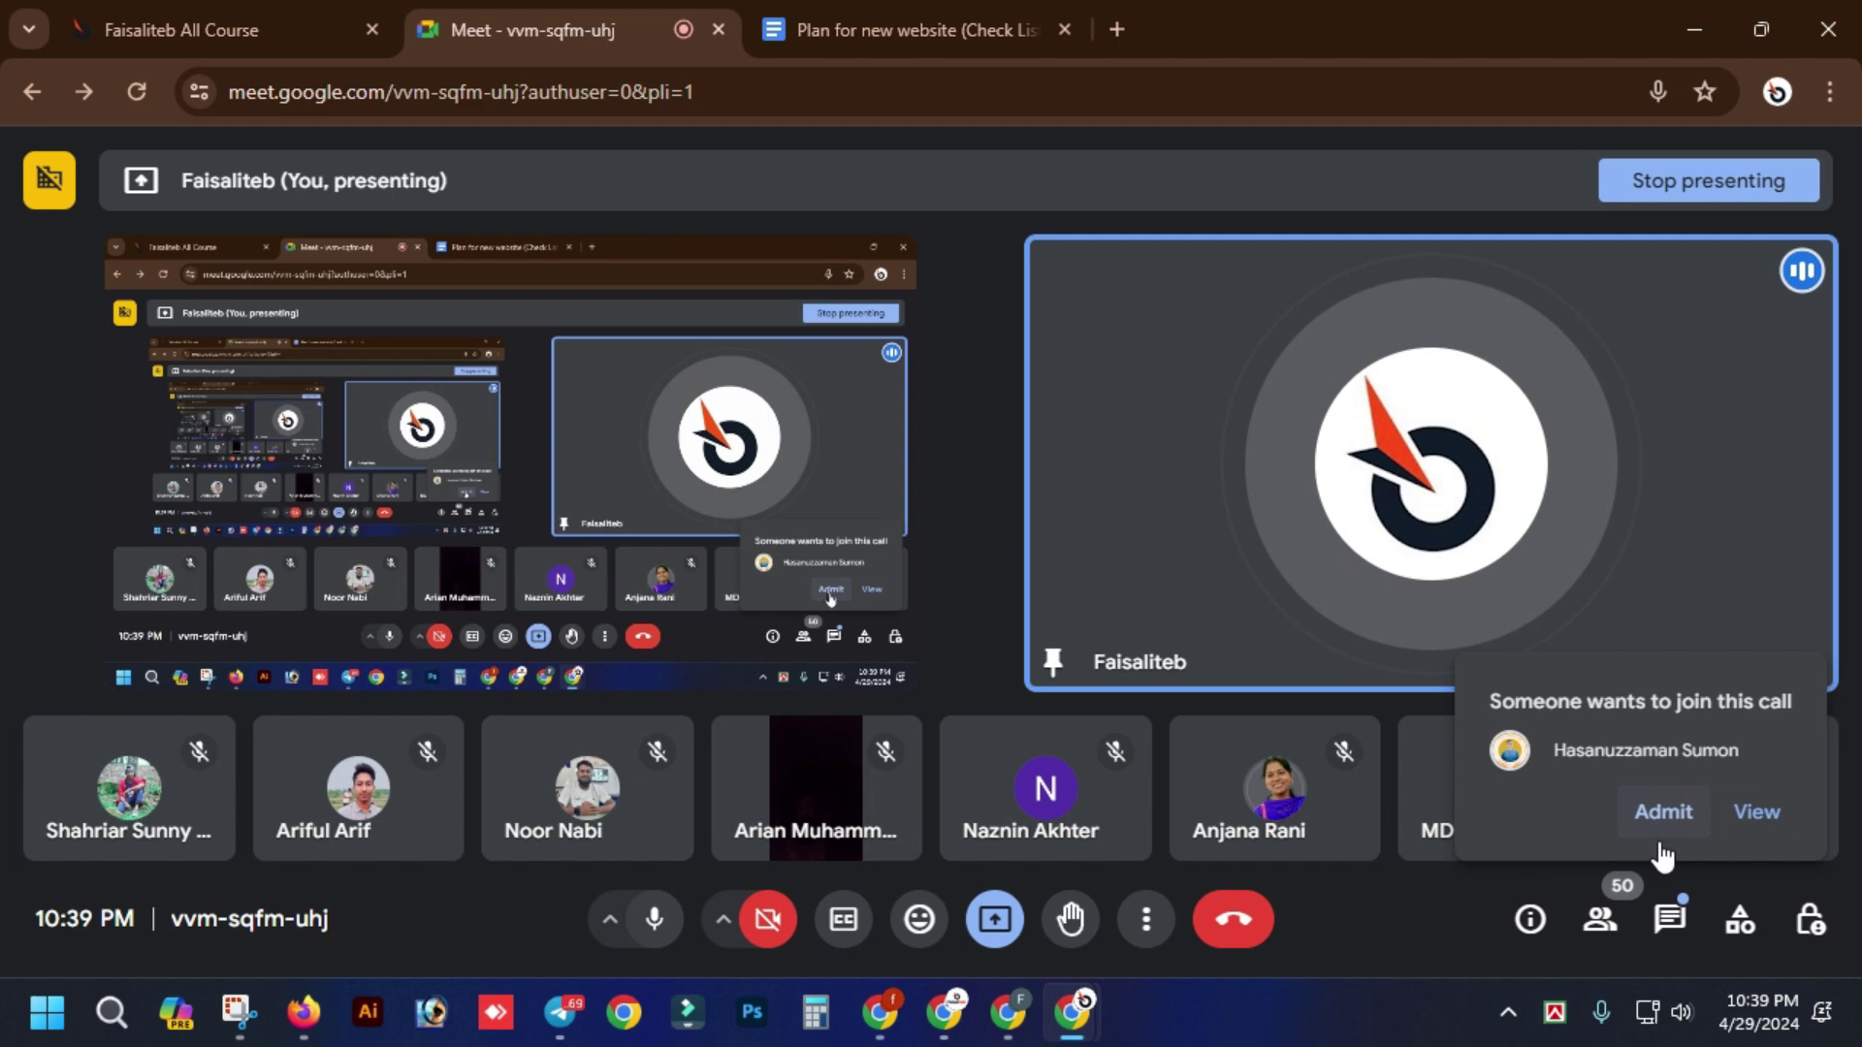
pyautogui.click(1678, 939)
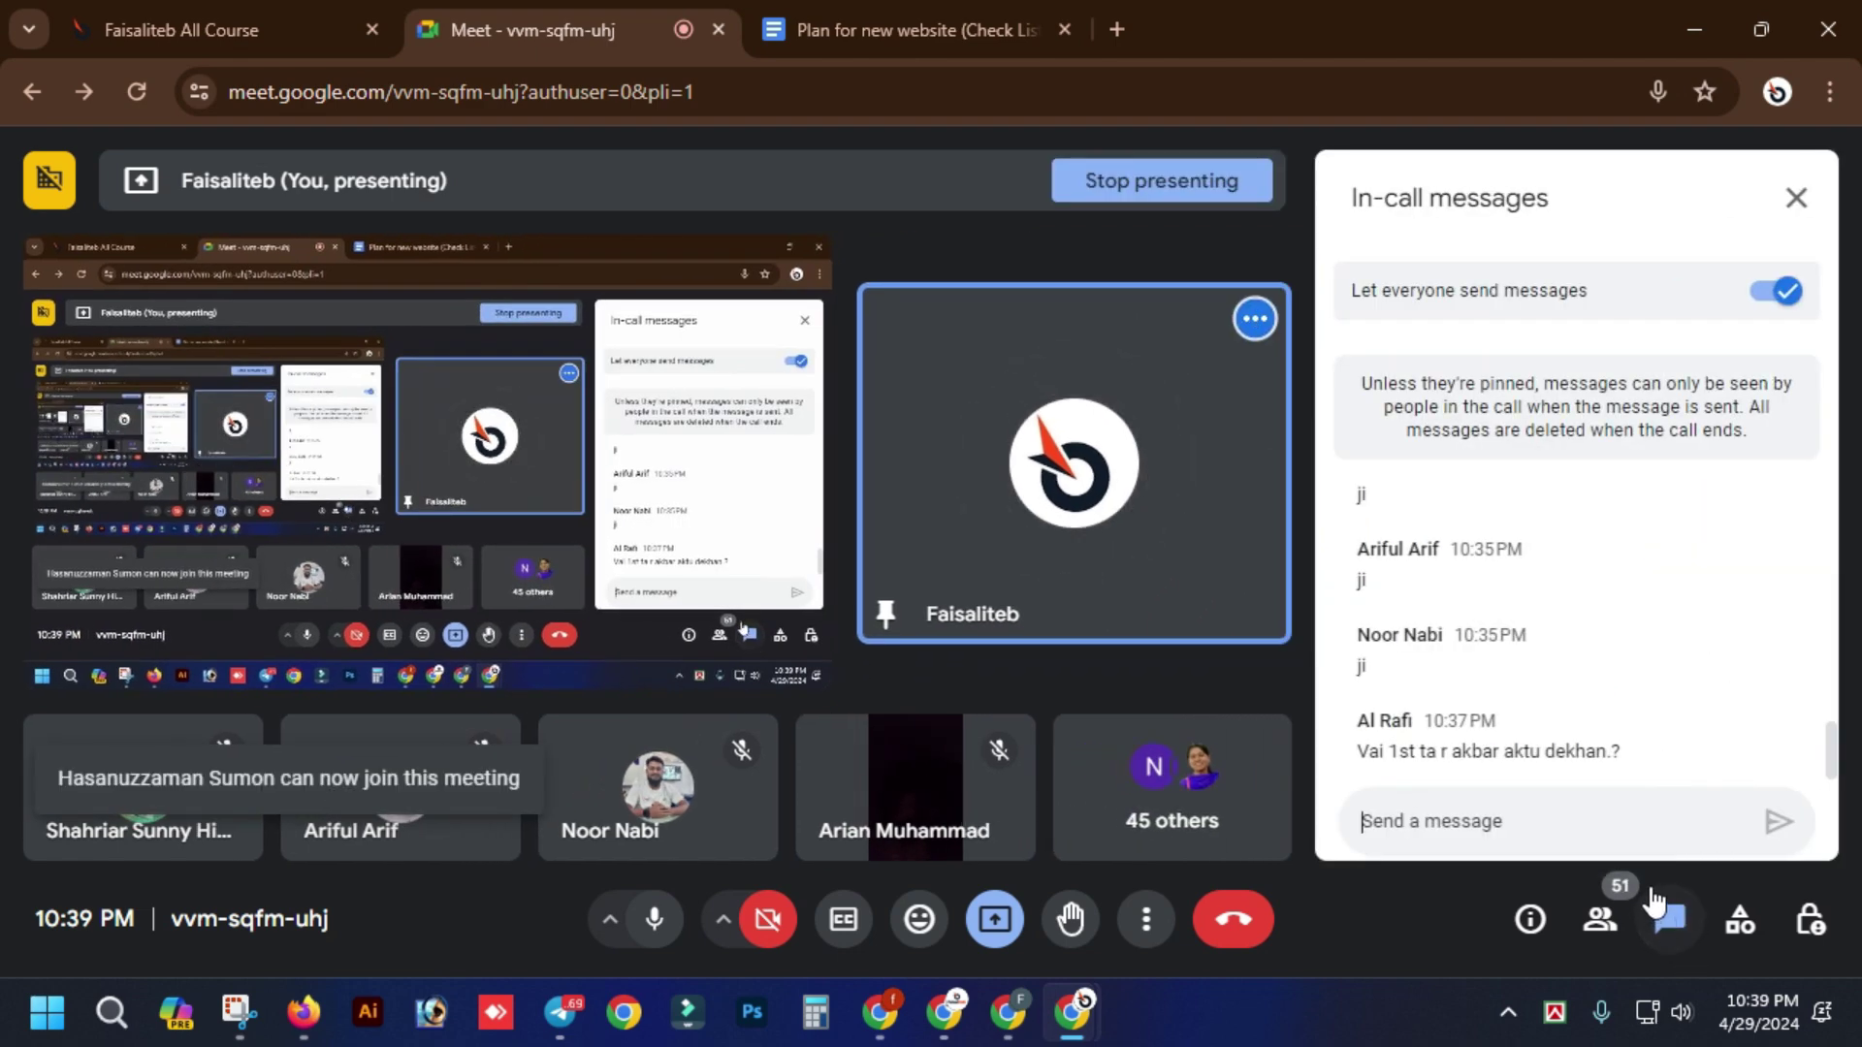
pyautogui.click(1795, 197)
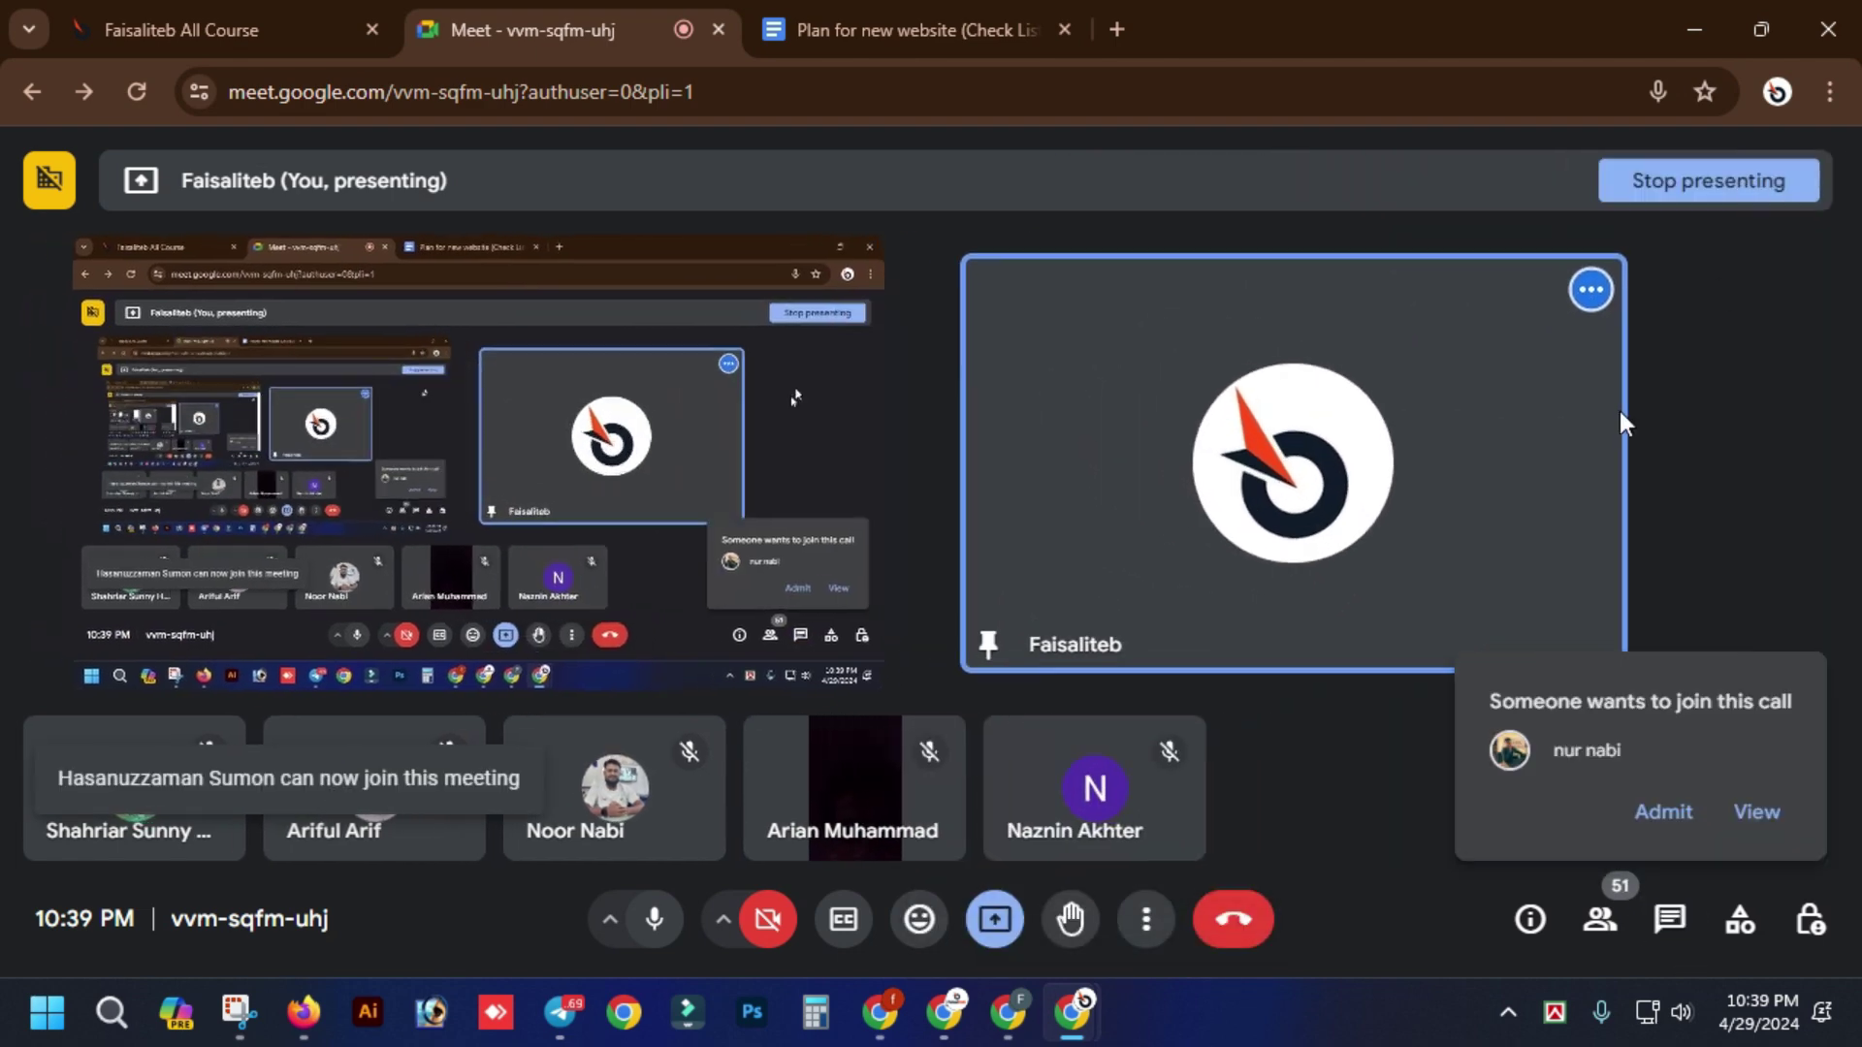
pyautogui.click(1656, 841)
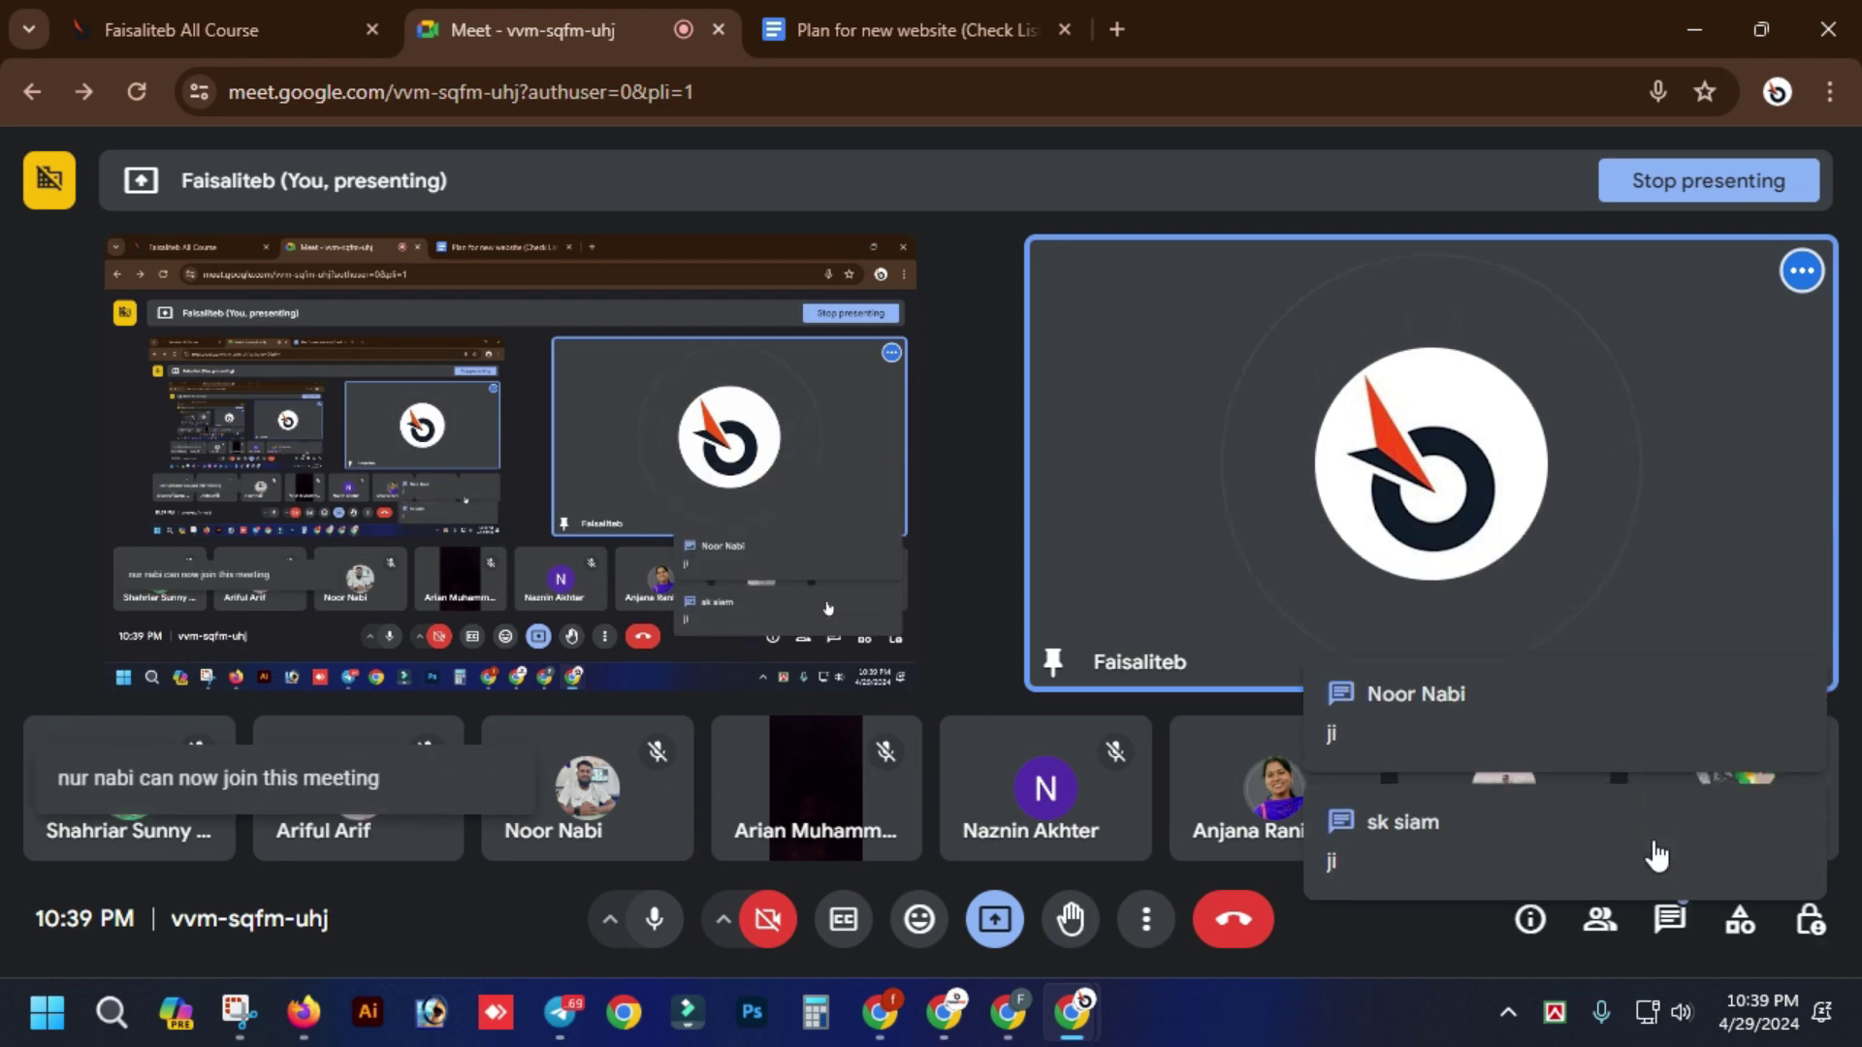
pyautogui.hotkey('alt', 'Tab')
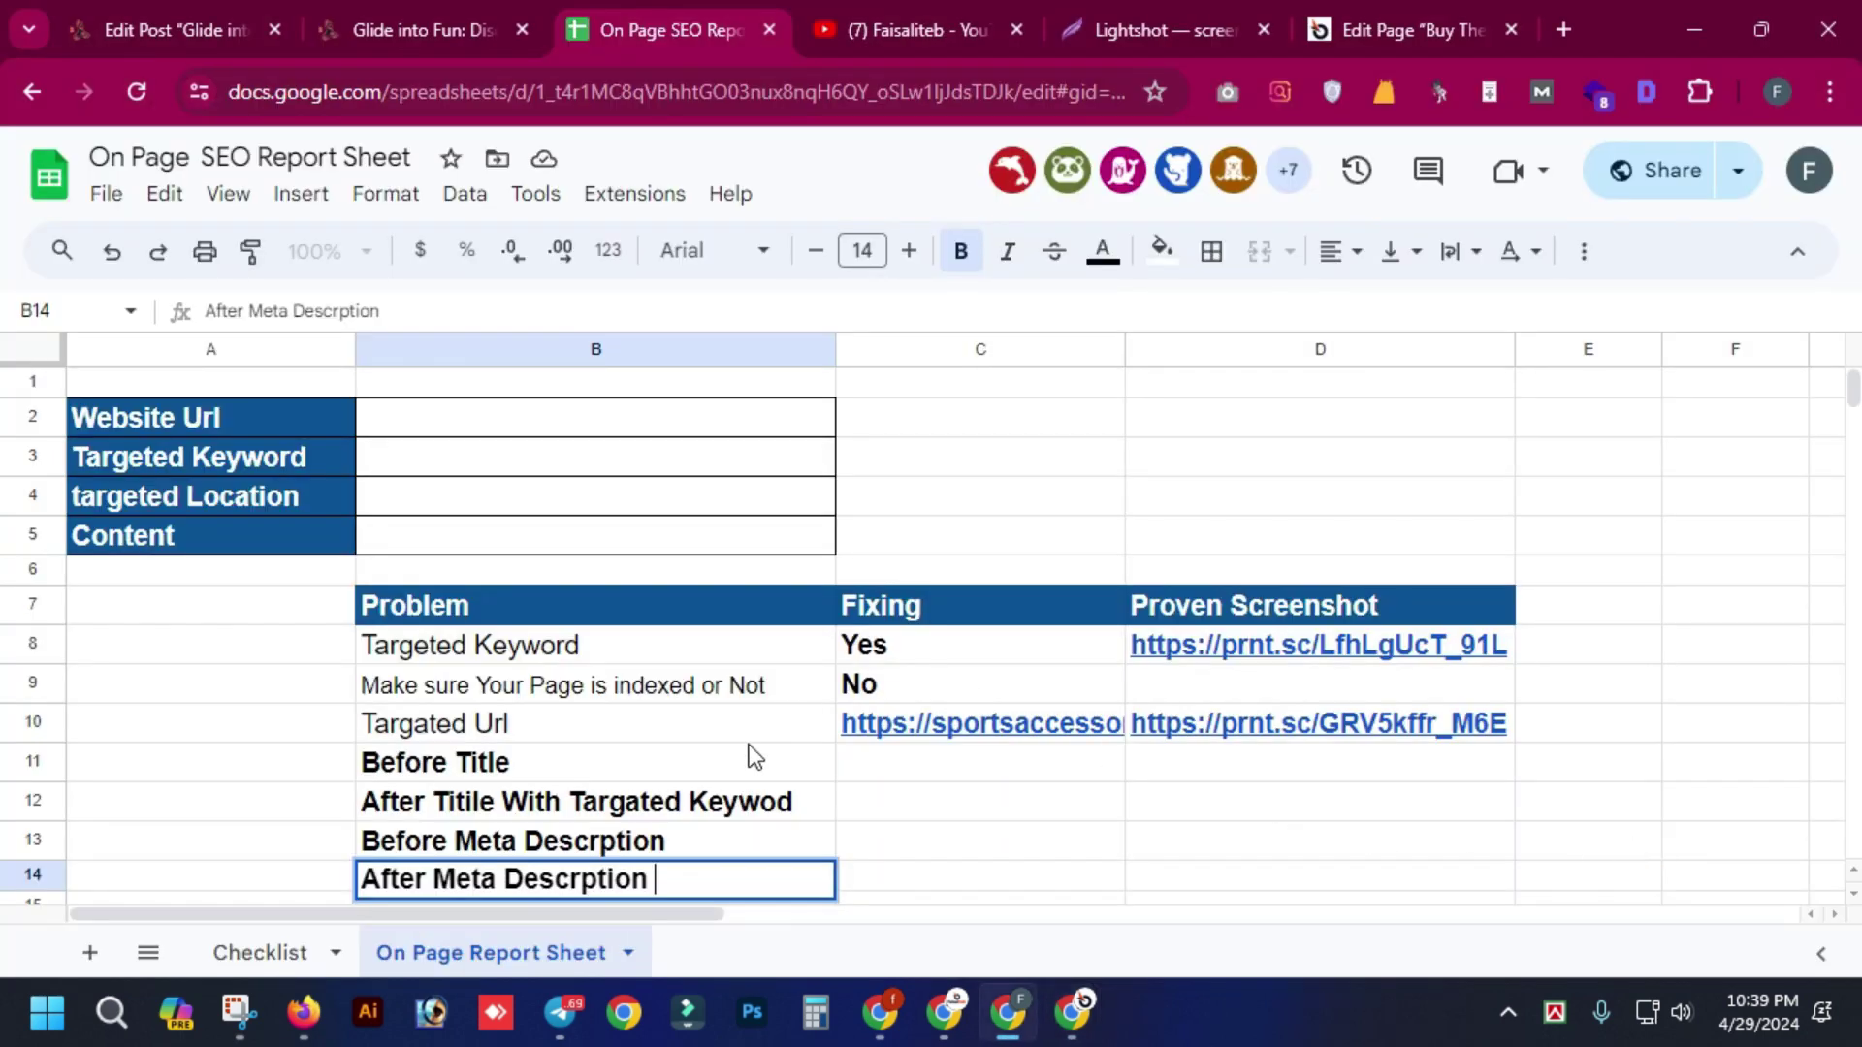
# - Commit the B14 entry and enter "SEO Friendly Url With Targated Keyword" in B15 of the Problem column
pyautogui.scroll(-2, 761, 761)
pyautogui.press('Return')
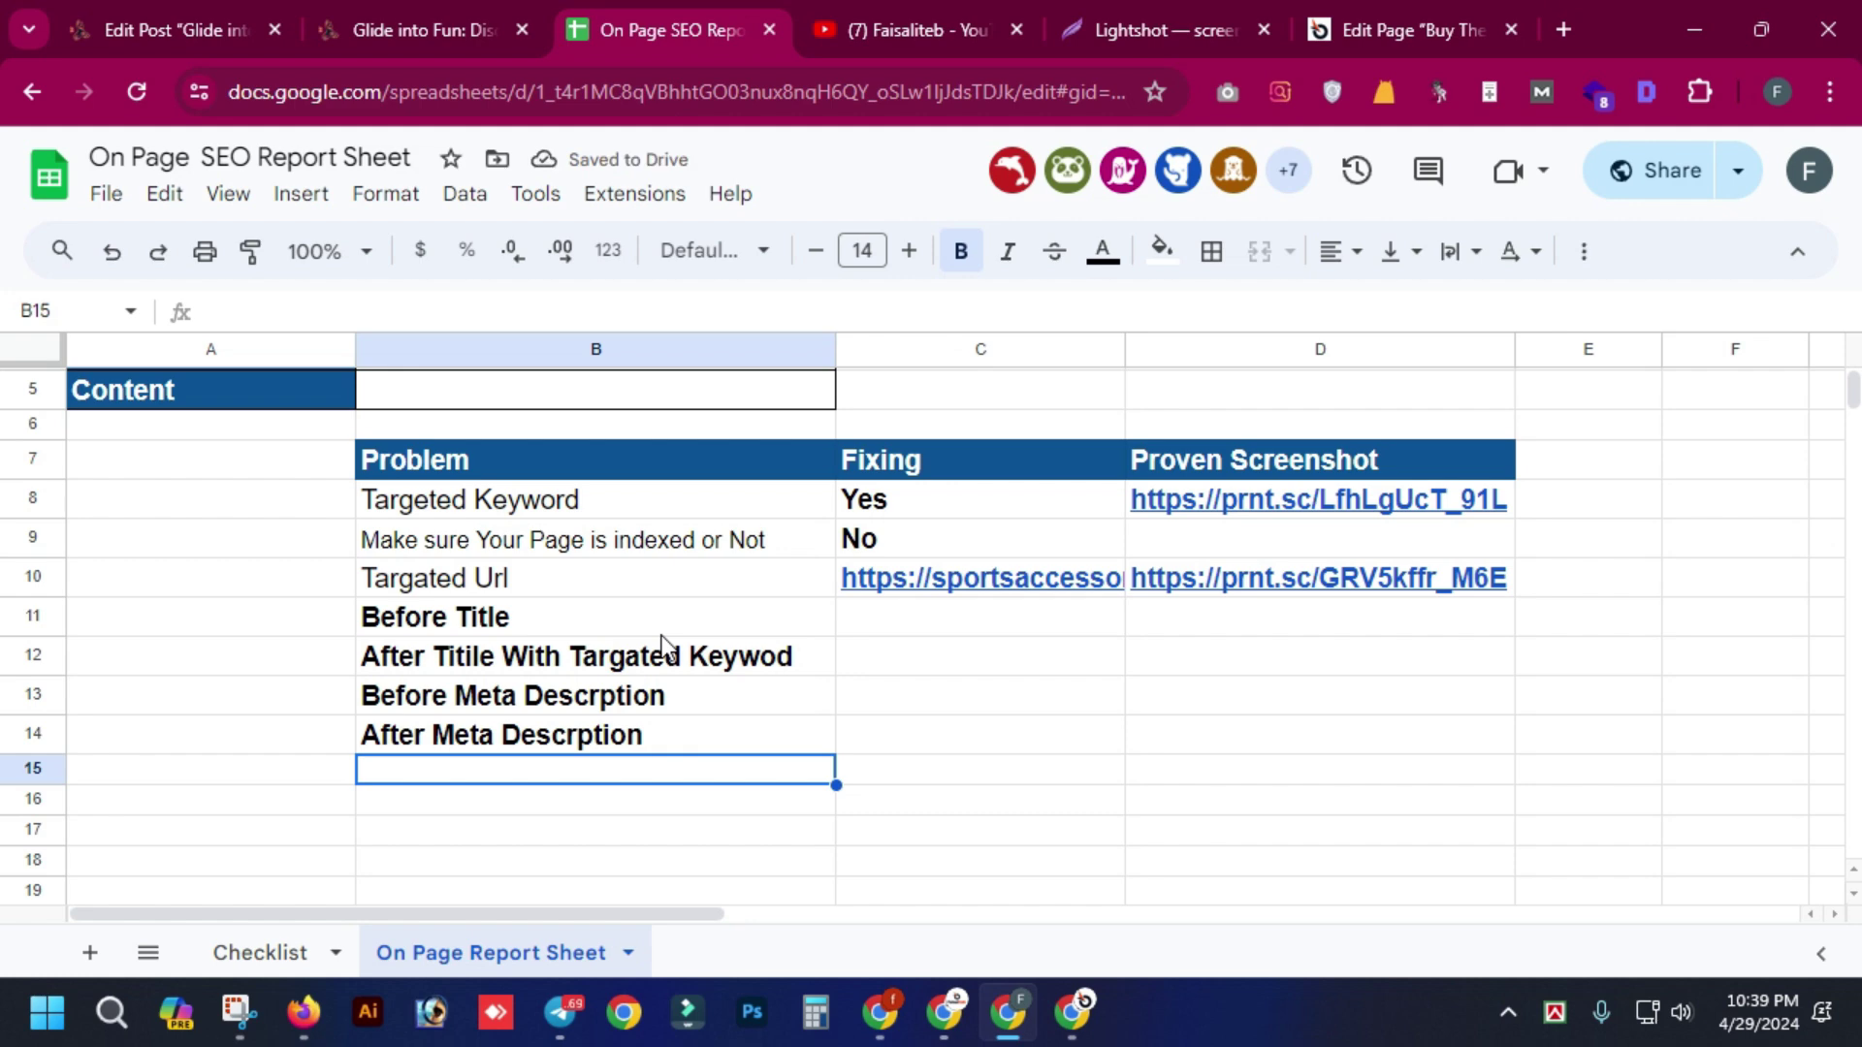
pyautogui.write('S')
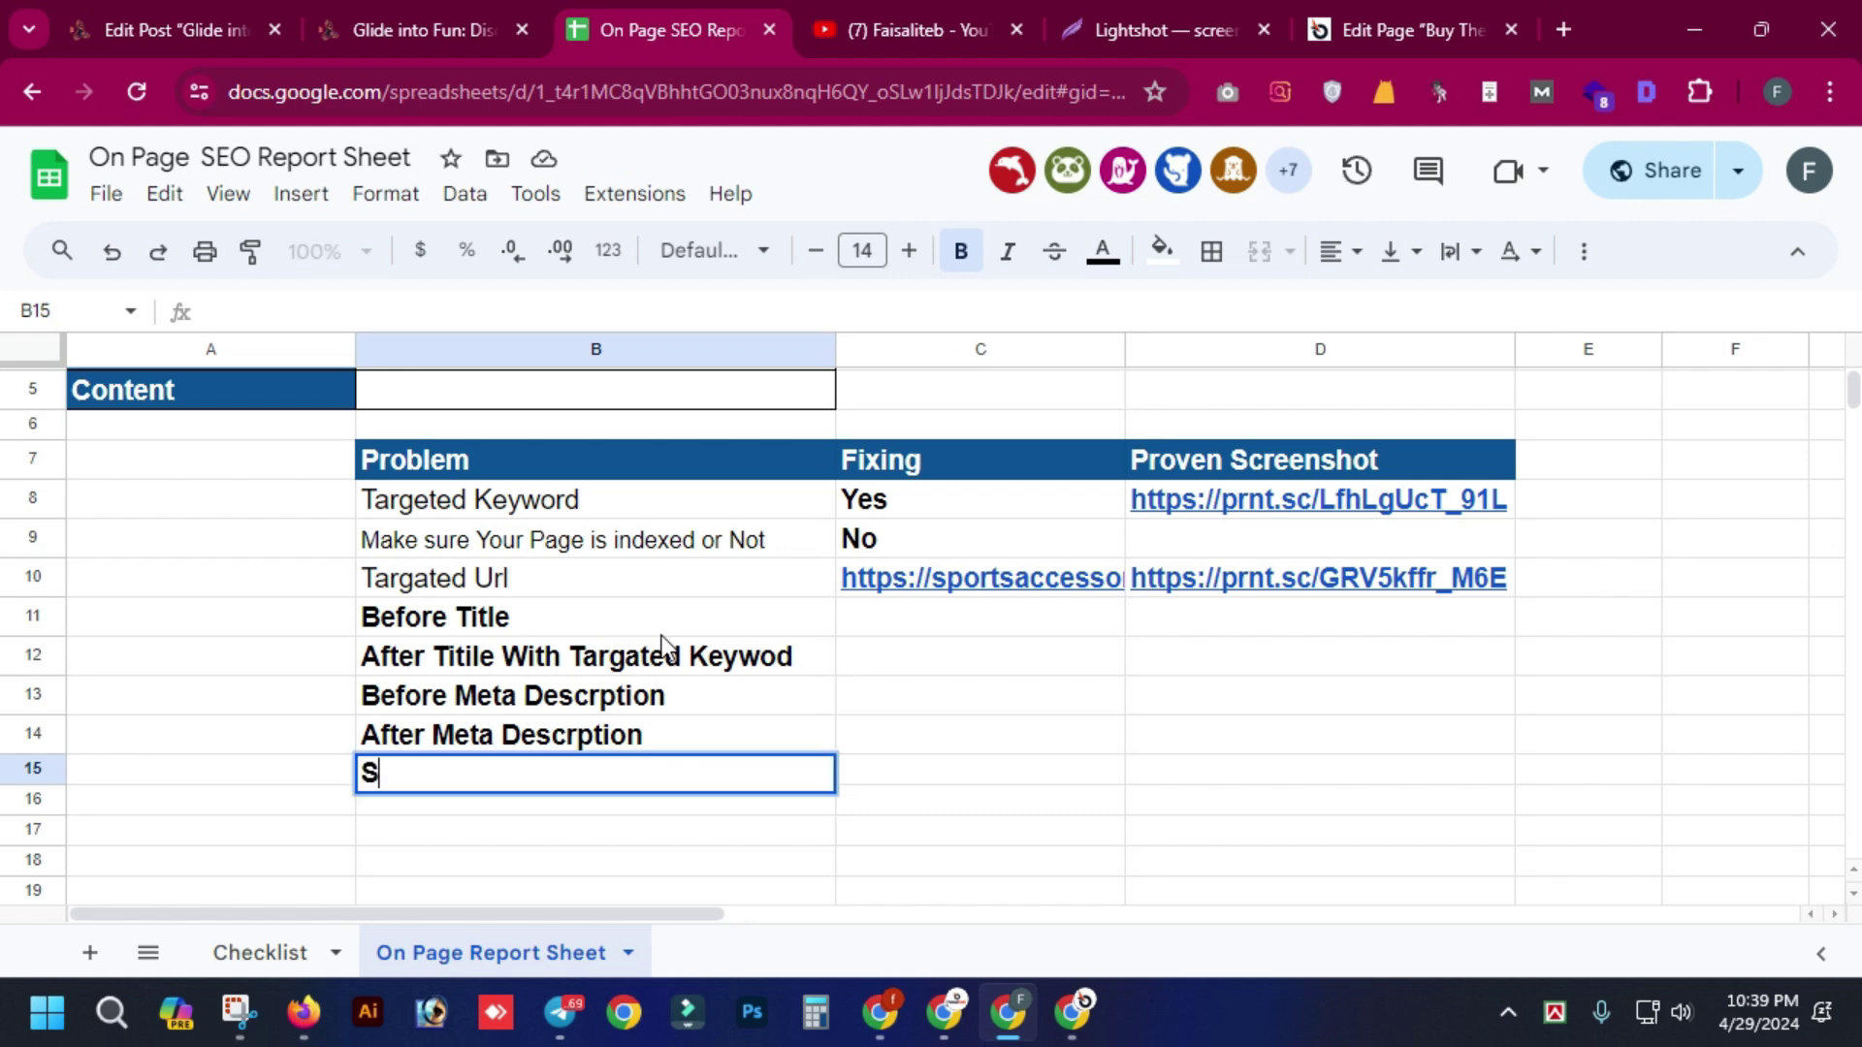
pyautogui.write('EO')
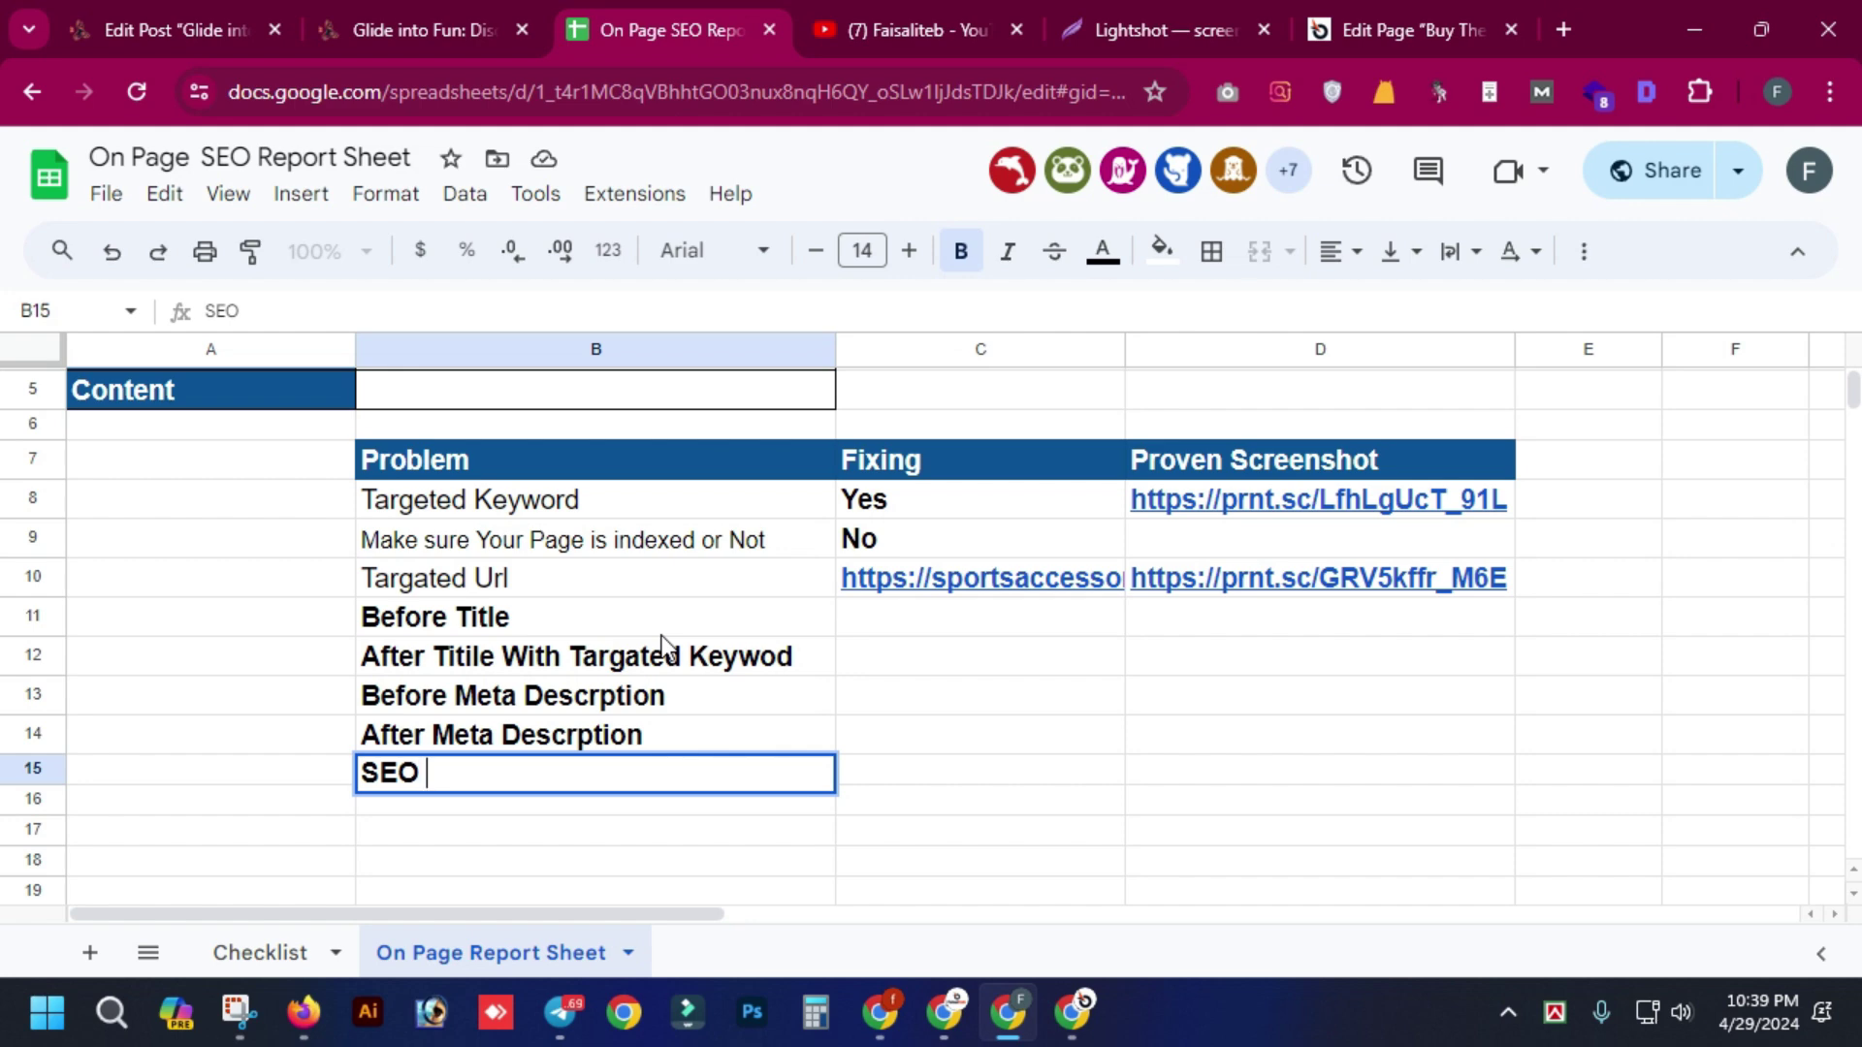
pyautogui.write(' Friendly')
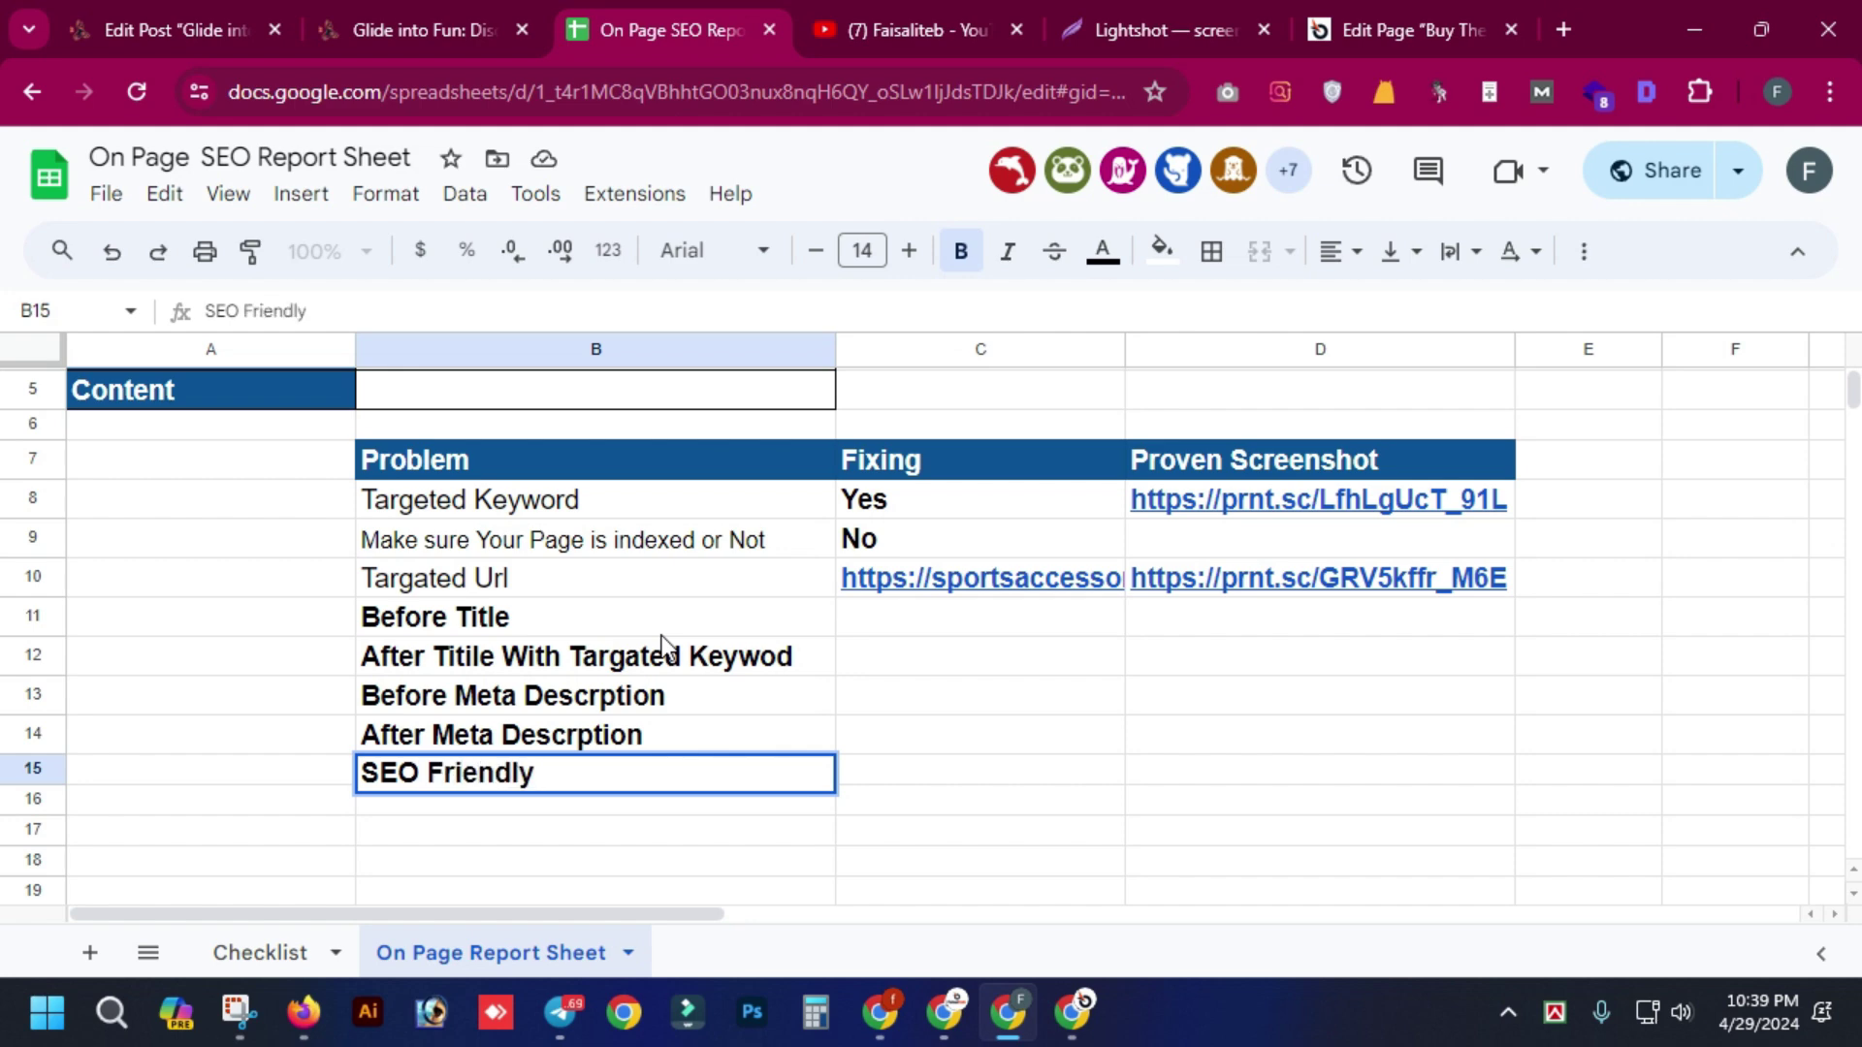
pyautogui.write(' UrlWit')
pyautogui.press('BackSpace')
pyautogui.press('BackSpace')
pyautogui.press('BackSpace')
pyautogui.write('With ')
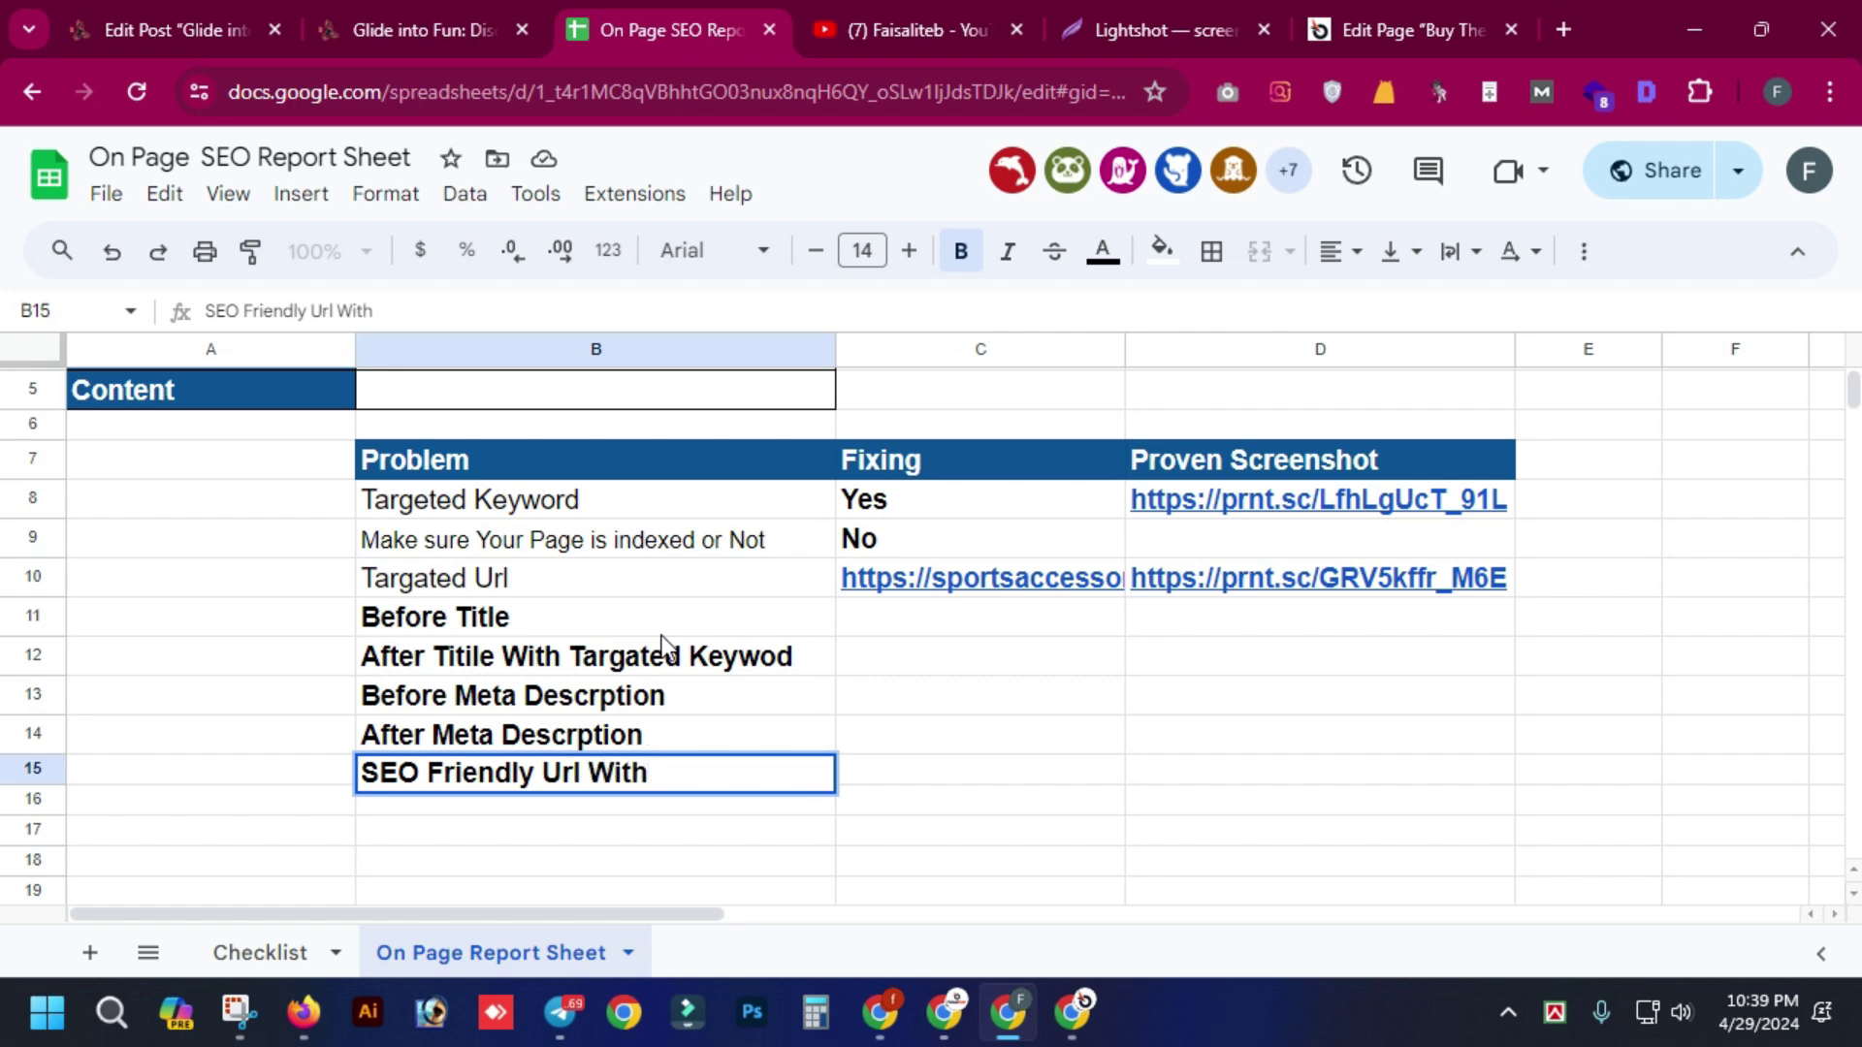
pyautogui.write('Targated K')
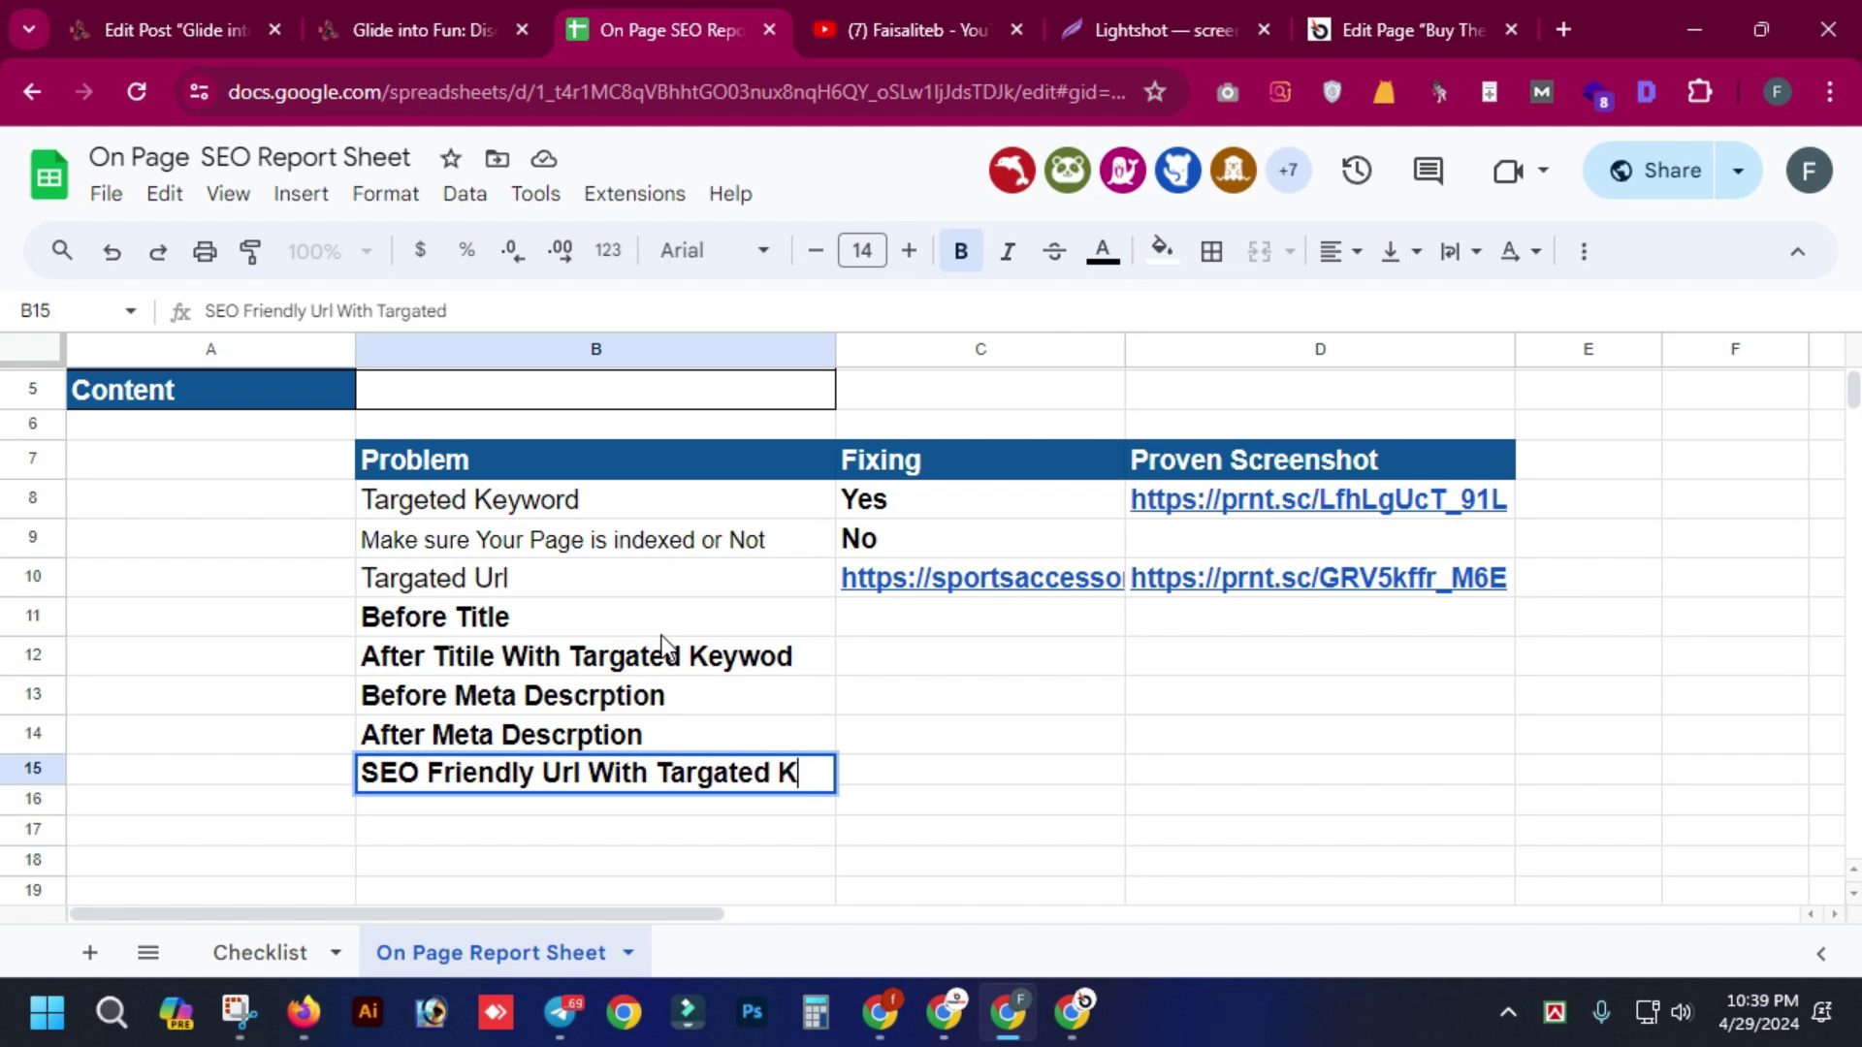
pyautogui.write('eyword')
pyautogui.press('Return')
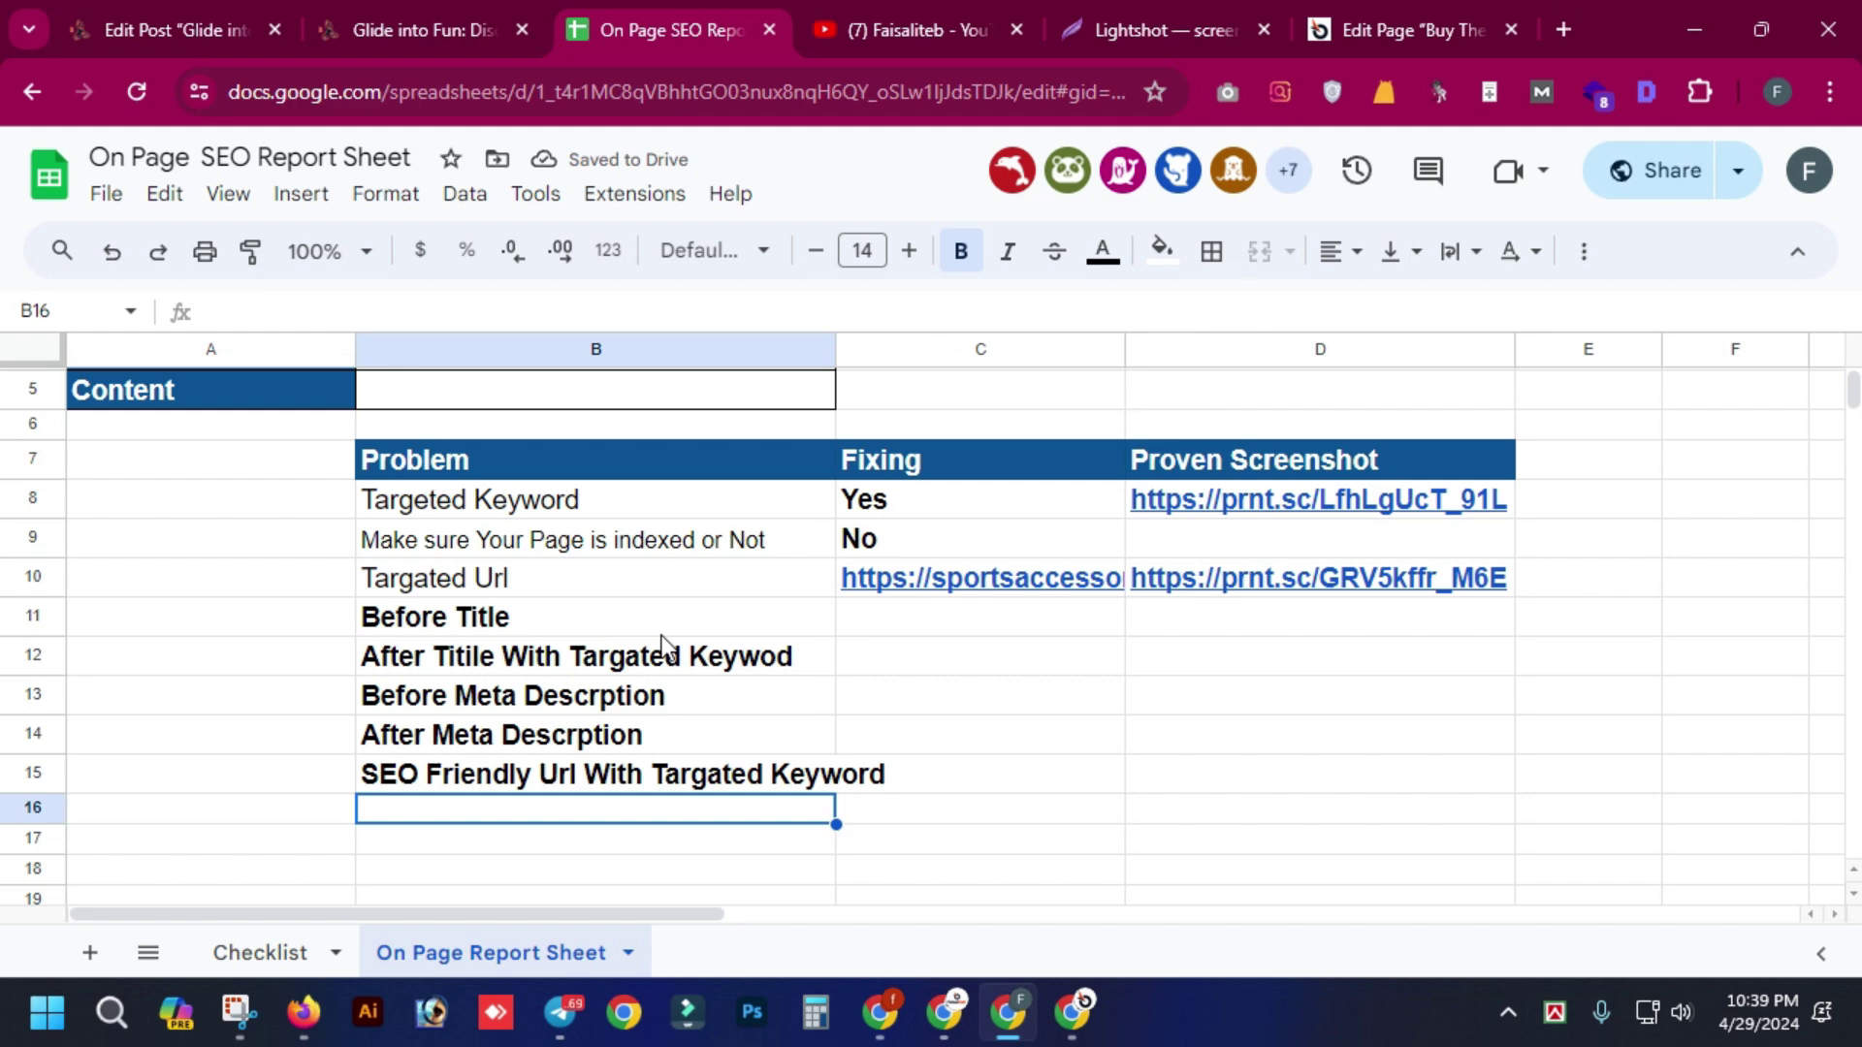
# - Enter "Review Your Content Quality" in B16 and mark its Fixing cell C16 as "Yes"
pyautogui.write('R')
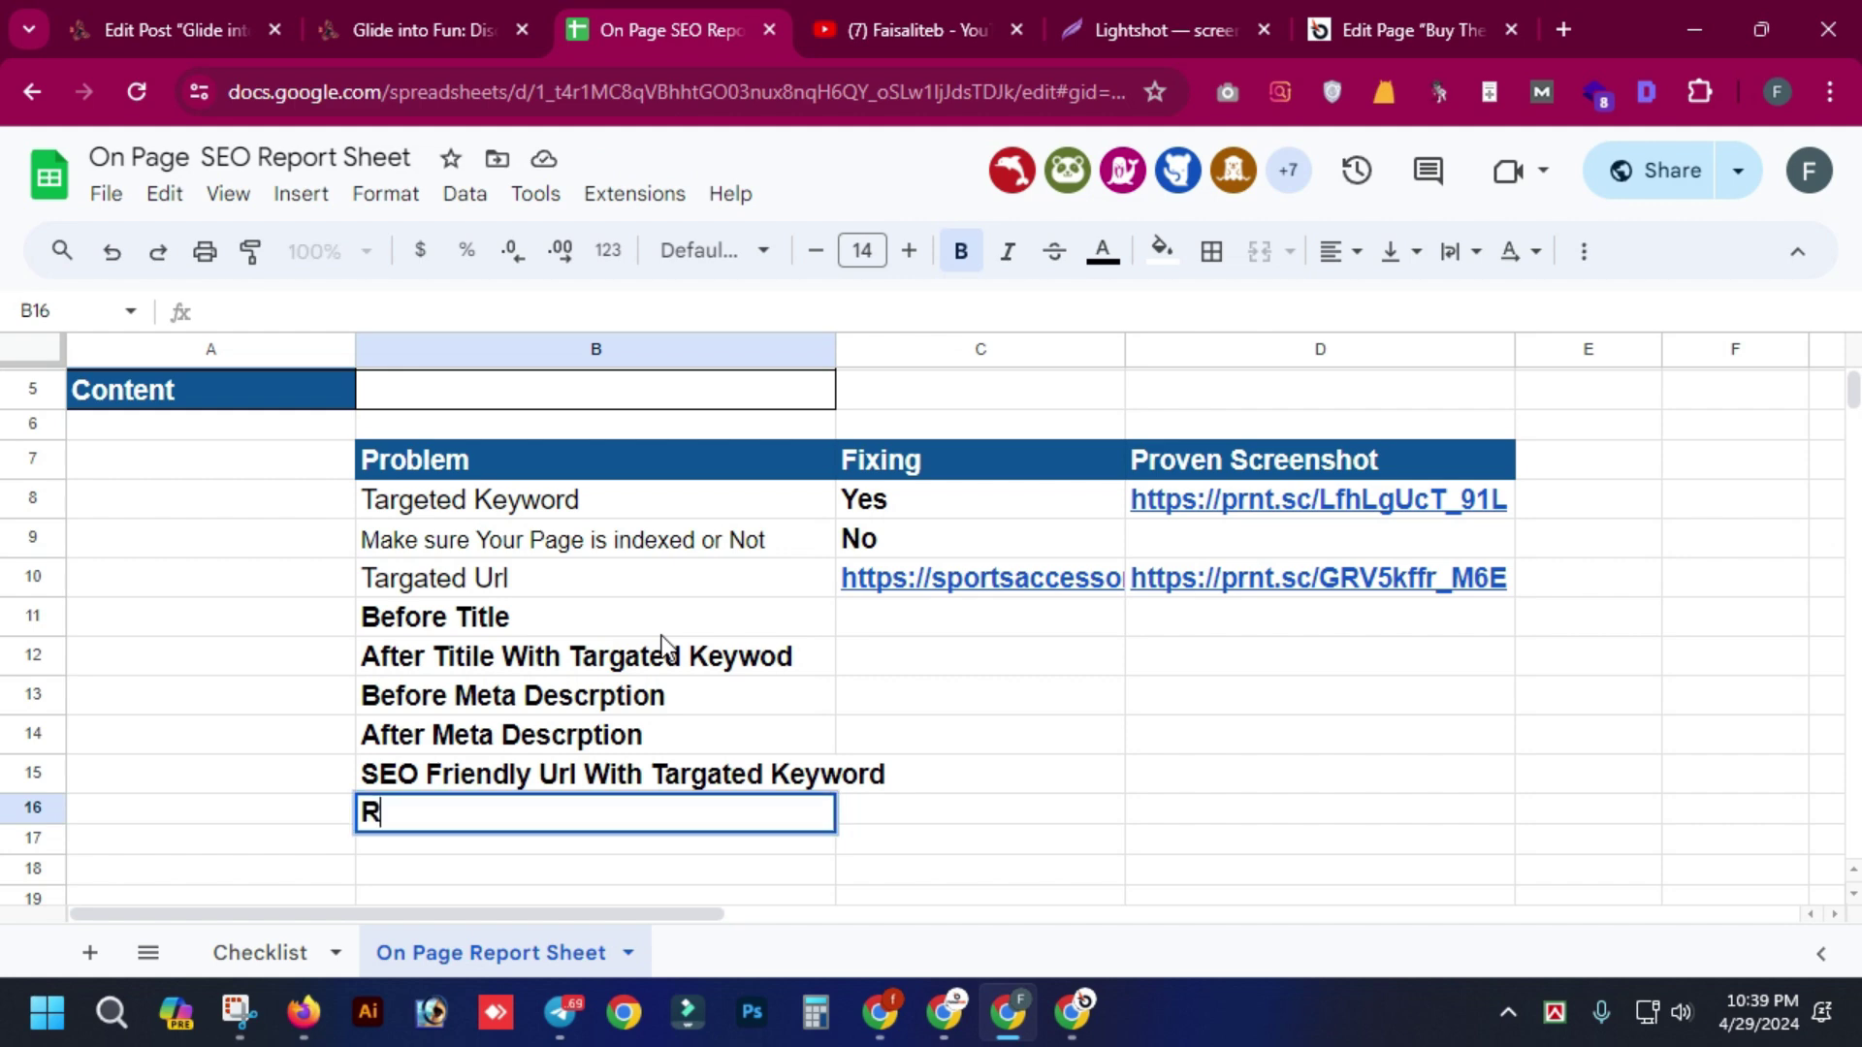
pyautogui.write('eview Y')
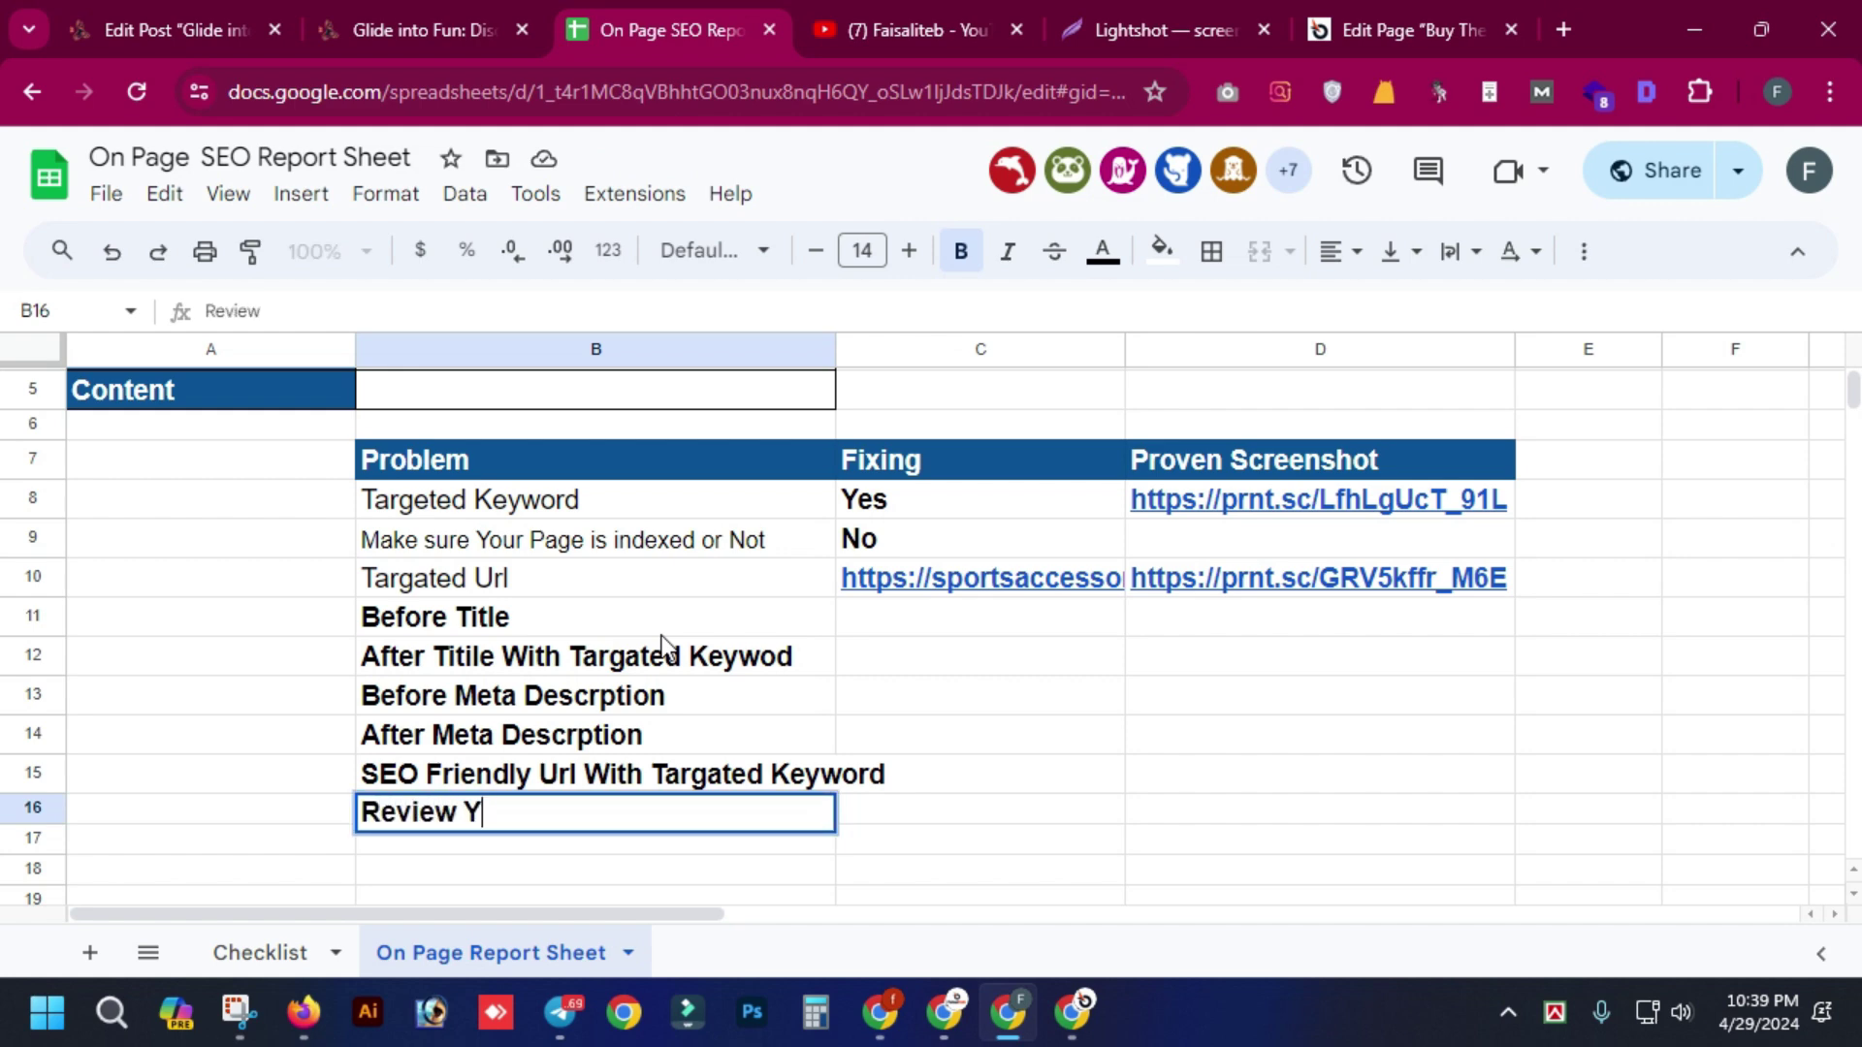
pyautogui.write('our Content ')
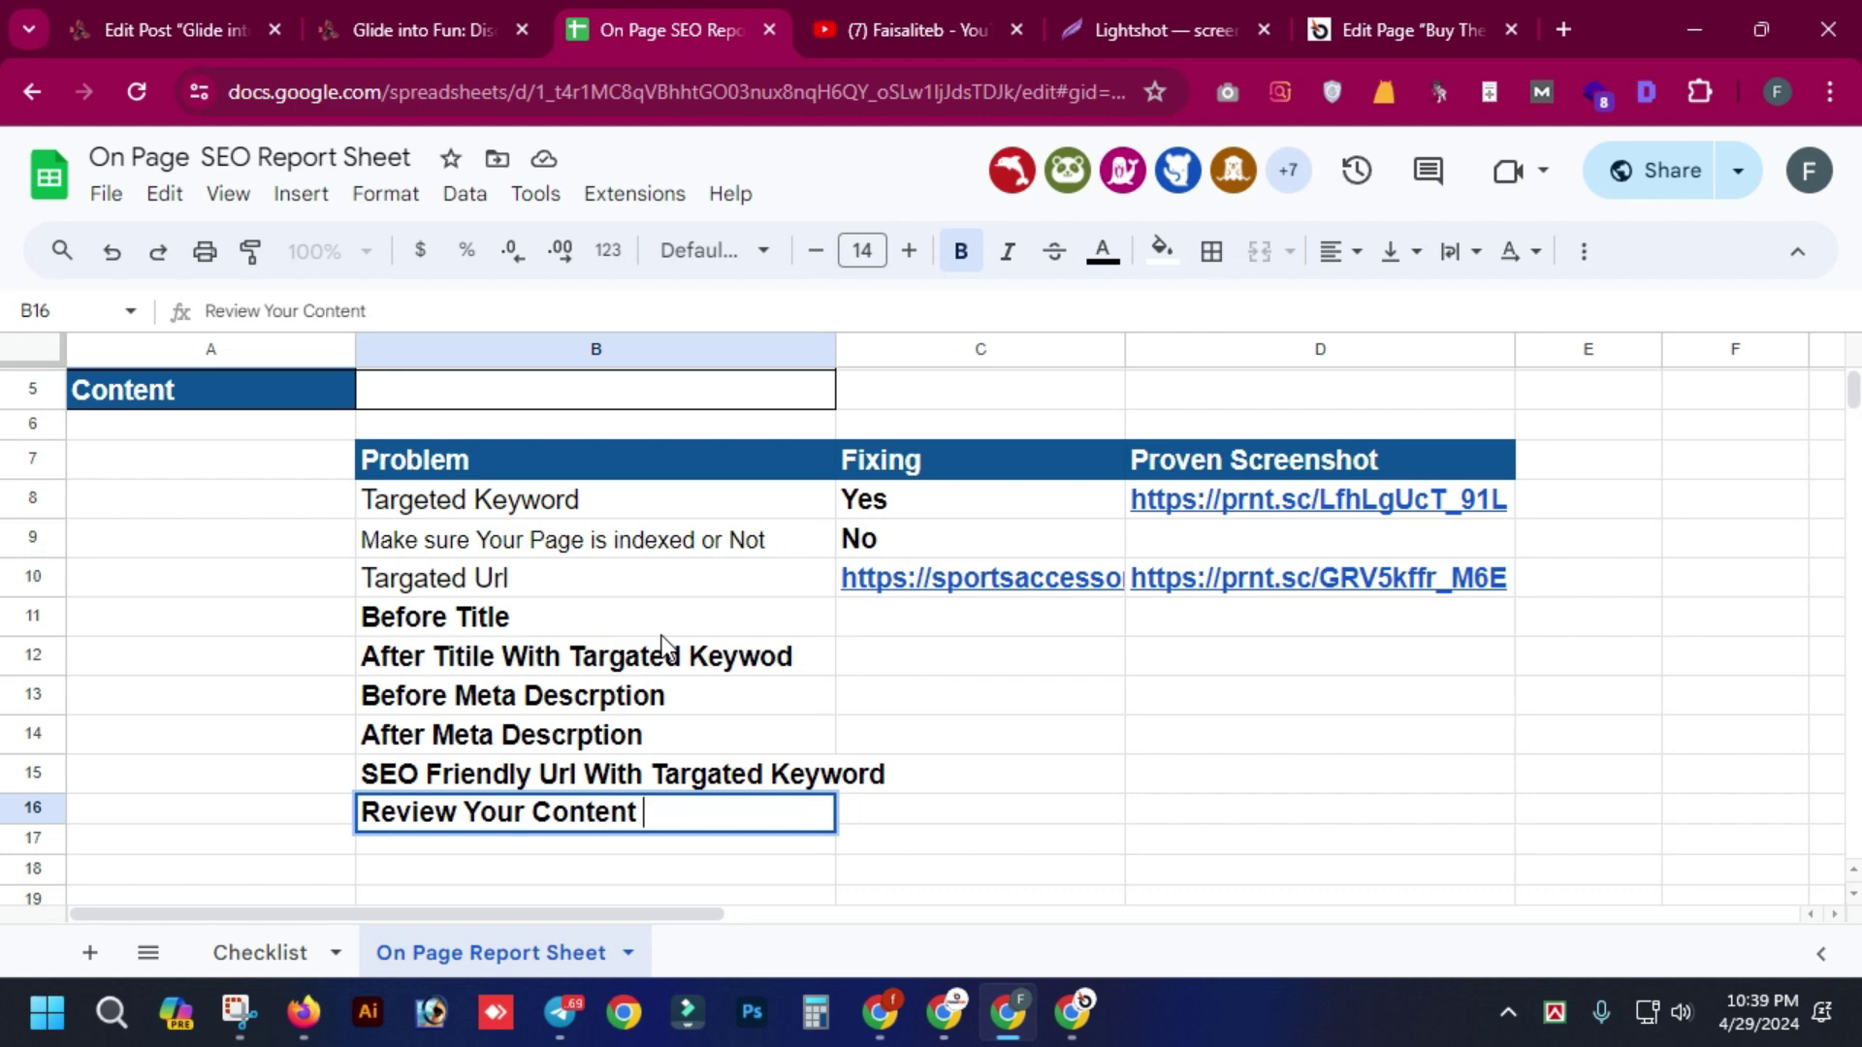
pyautogui.write('Quality')
pyautogui.press('Tab')
pyautogui.write('Yes')
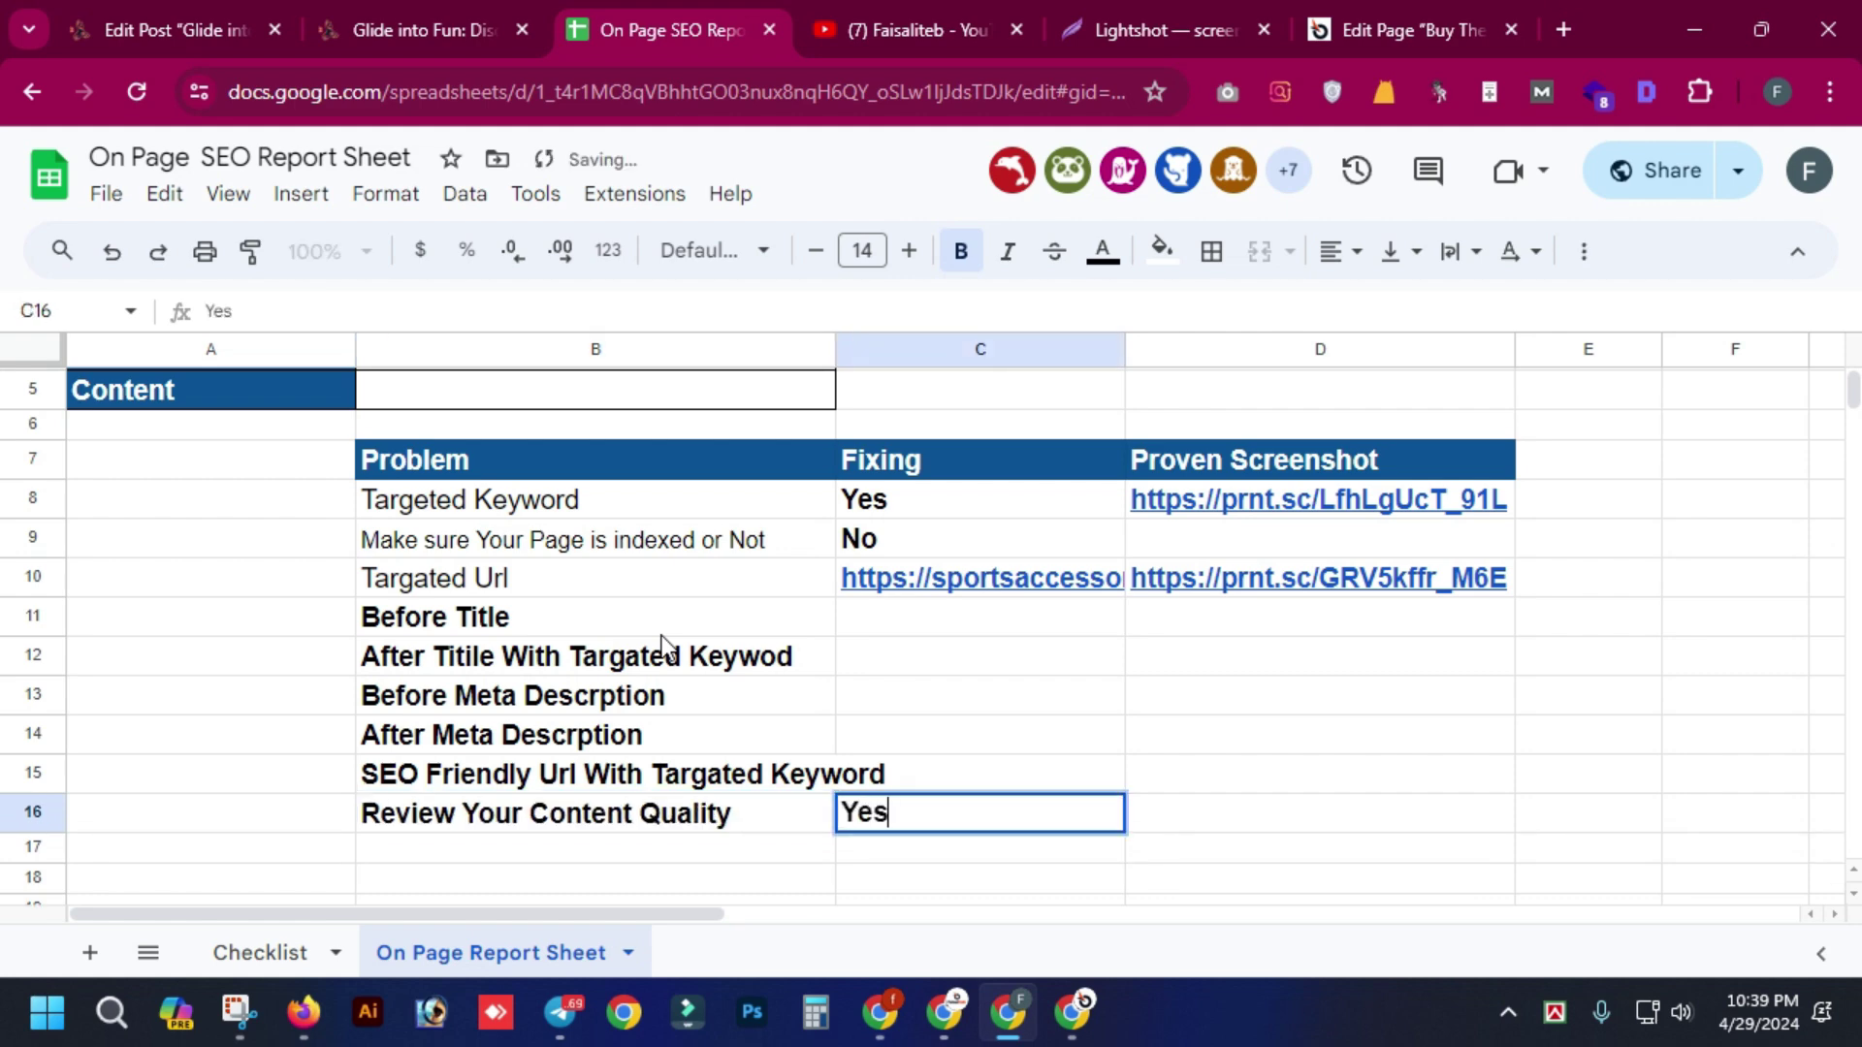
pyautogui.press('Return')
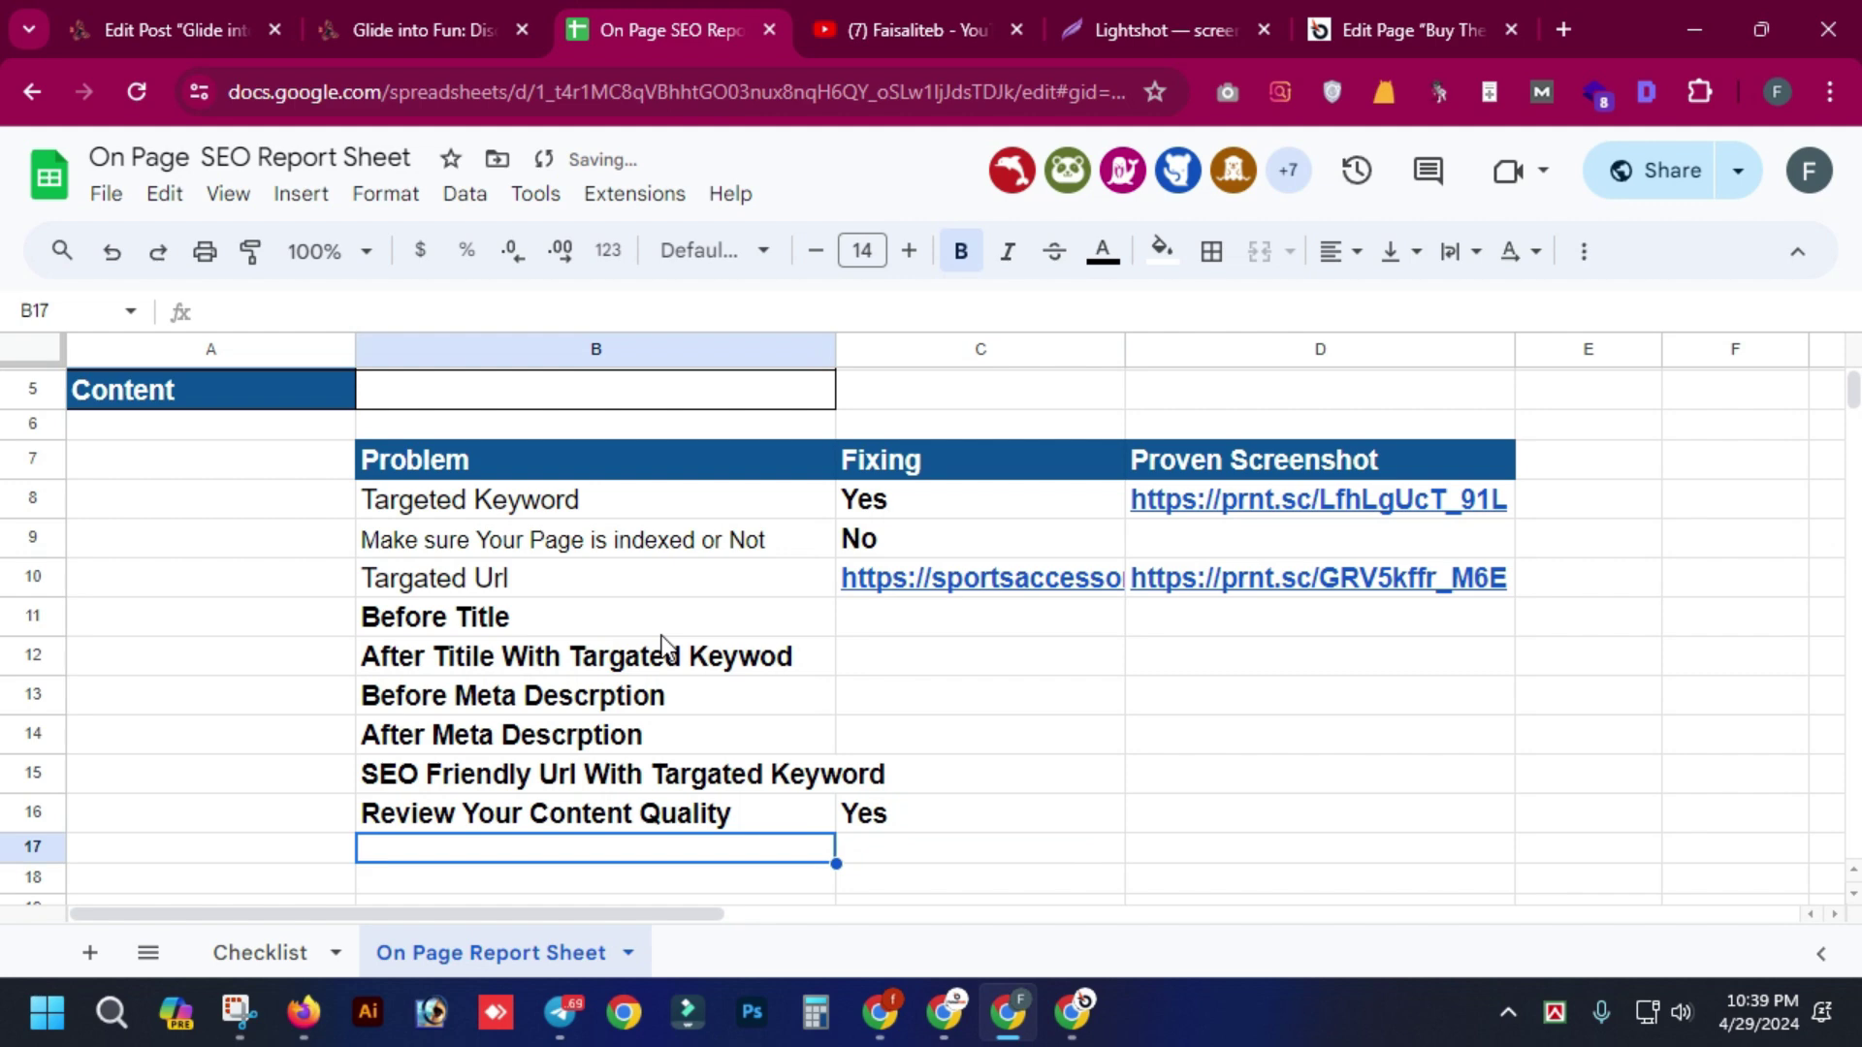
# - Enter "Add Target Keywords to your Body Contnt" in B17 of the Problem column
pyautogui.write('Add Ta')
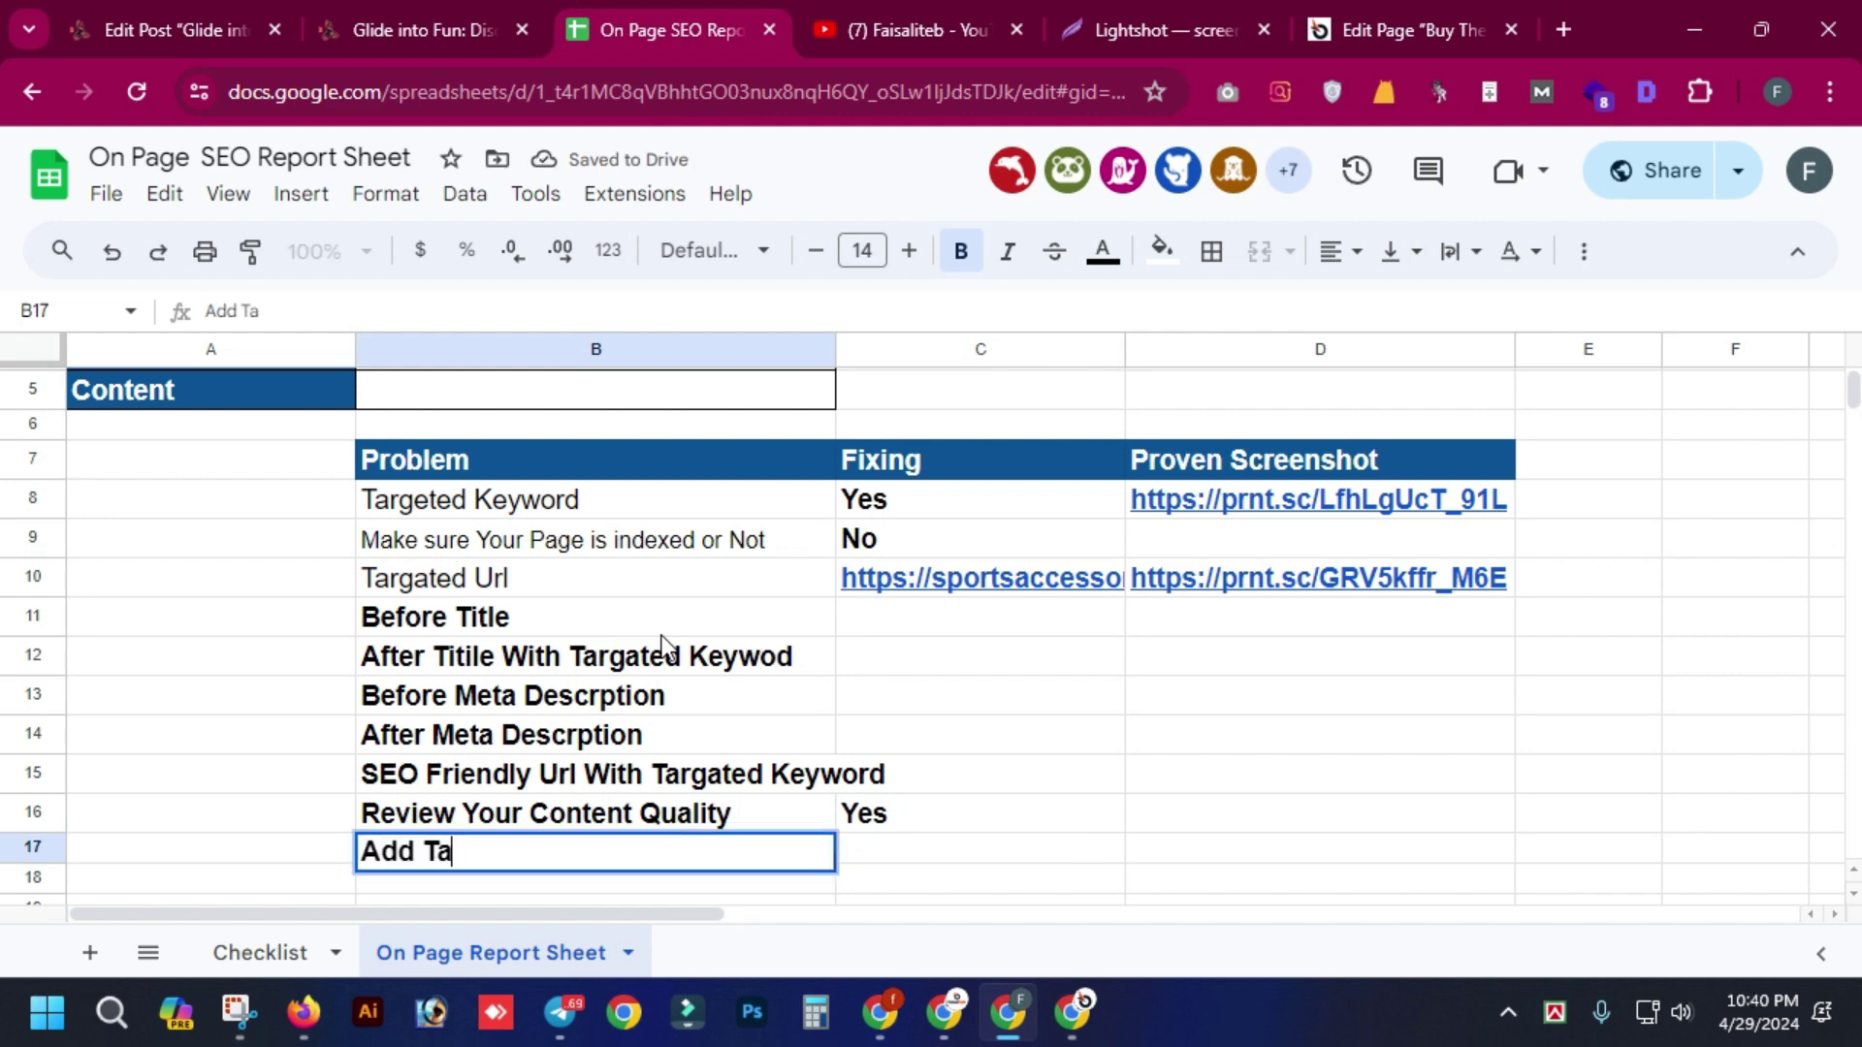
pyautogui.write('rget Key')
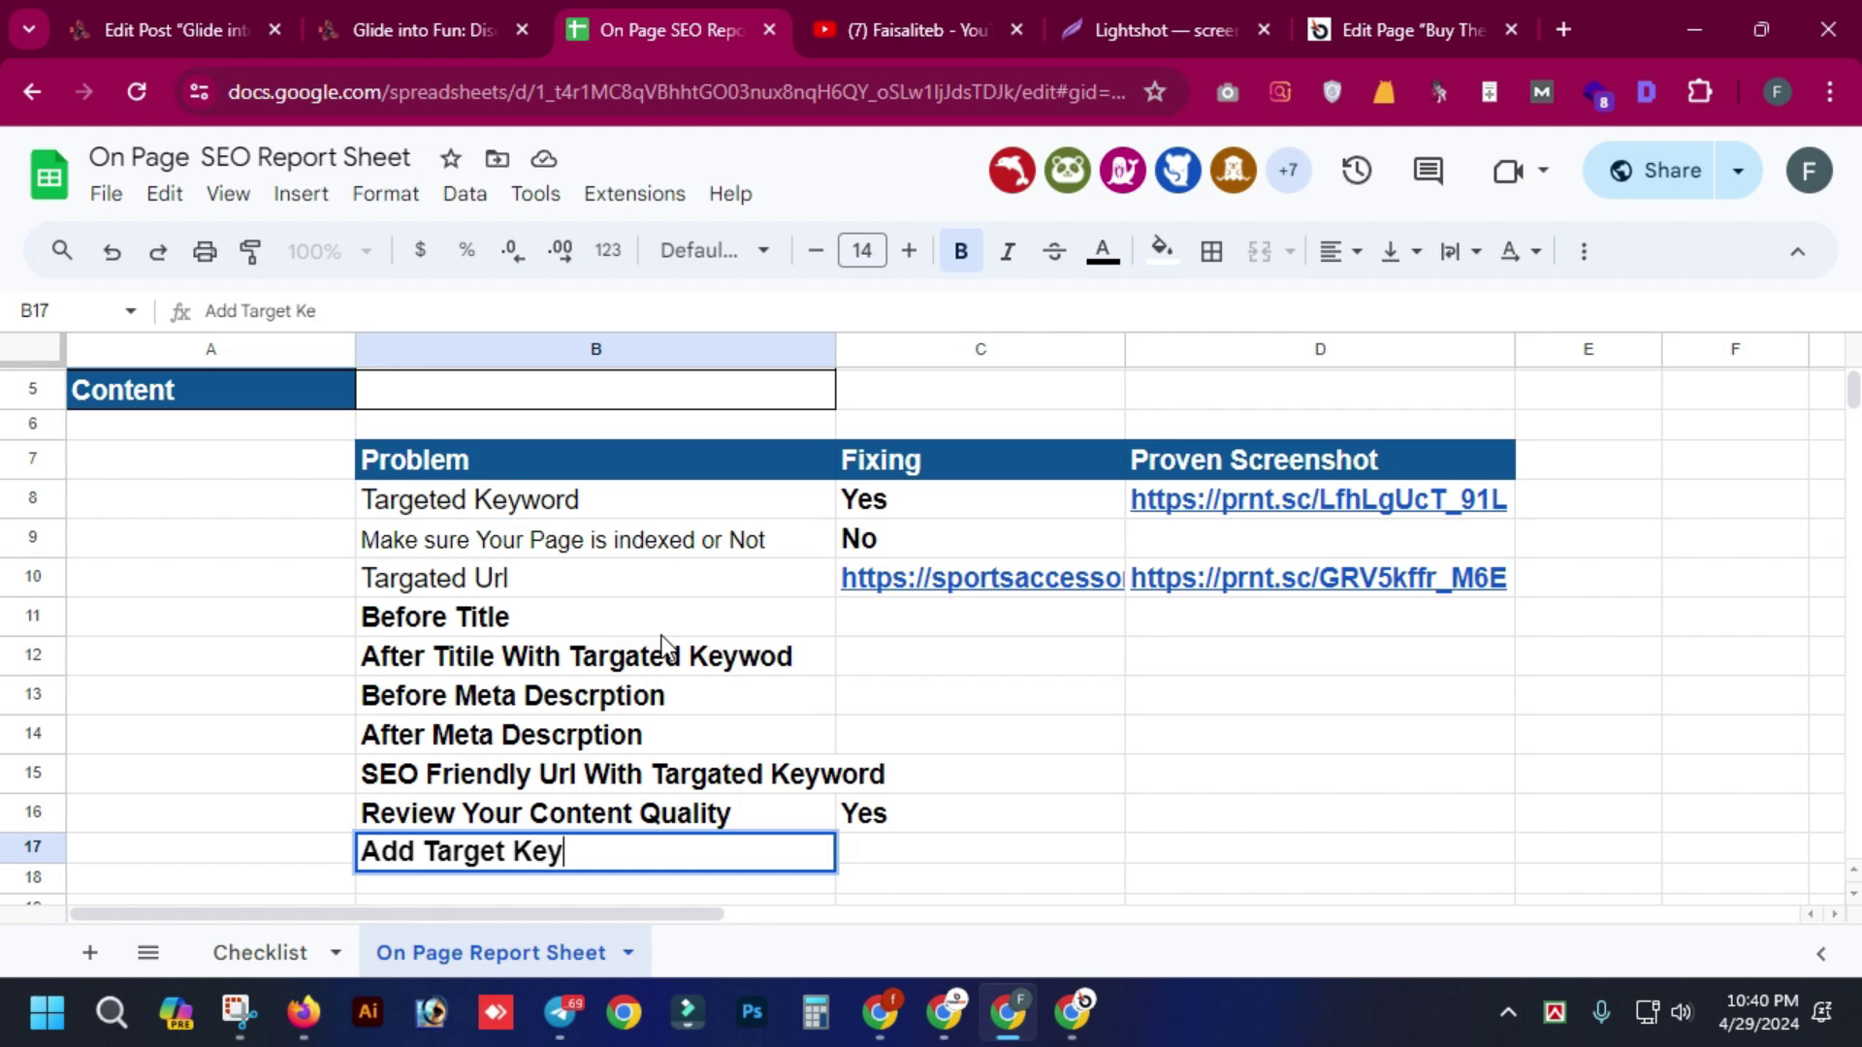
pyautogui.write('words to your ')
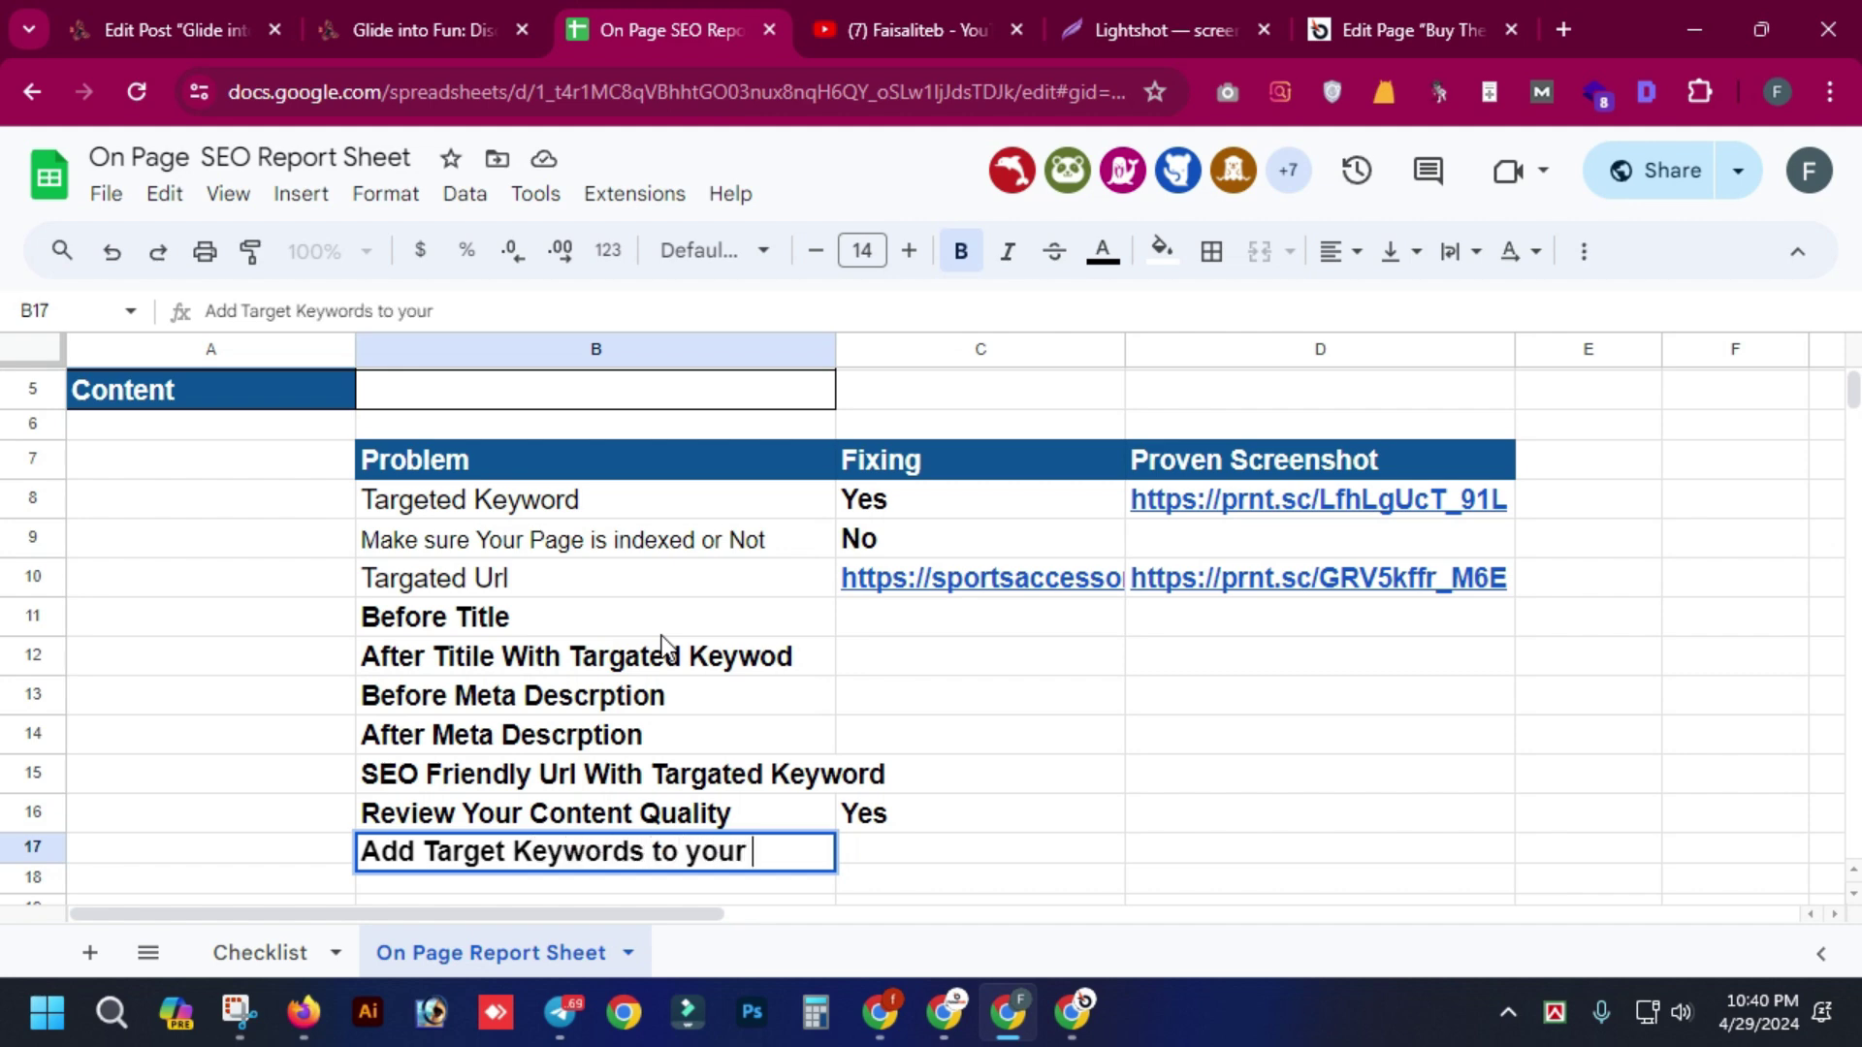
pyautogui.write('Body ')
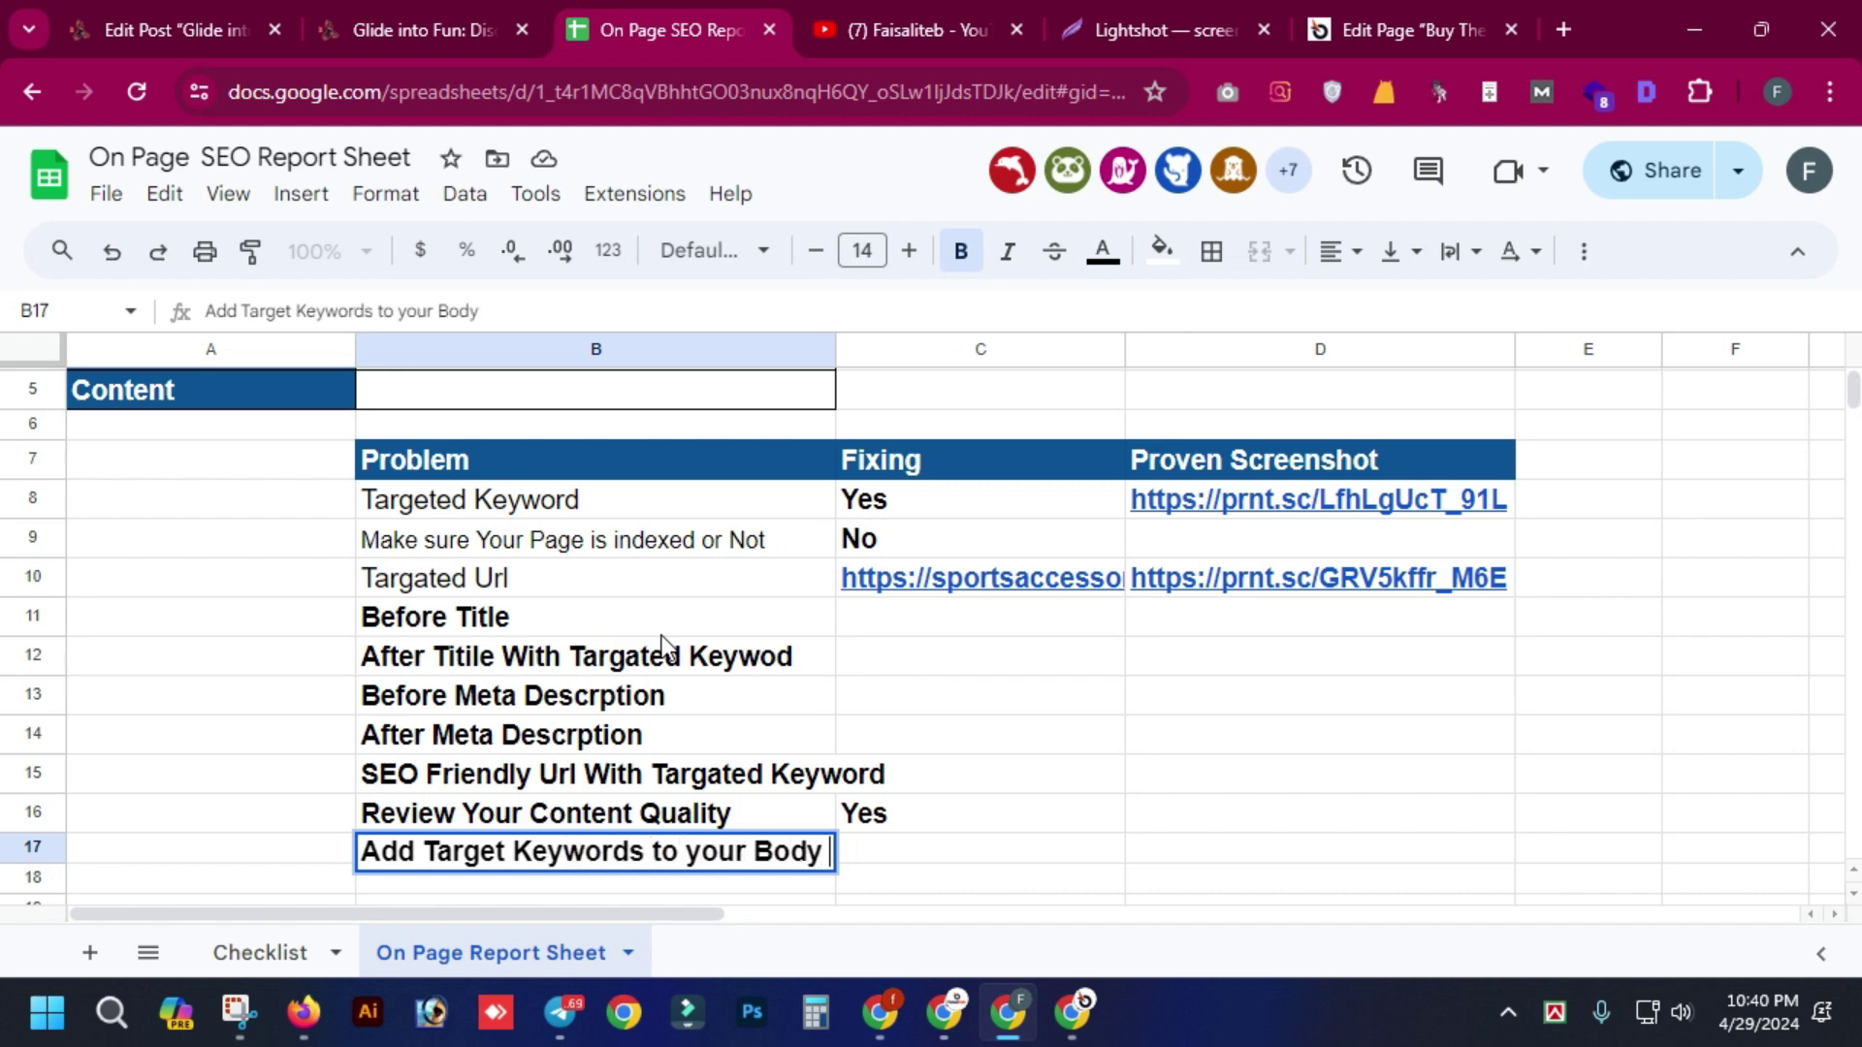
pyautogui.write('Contnt')
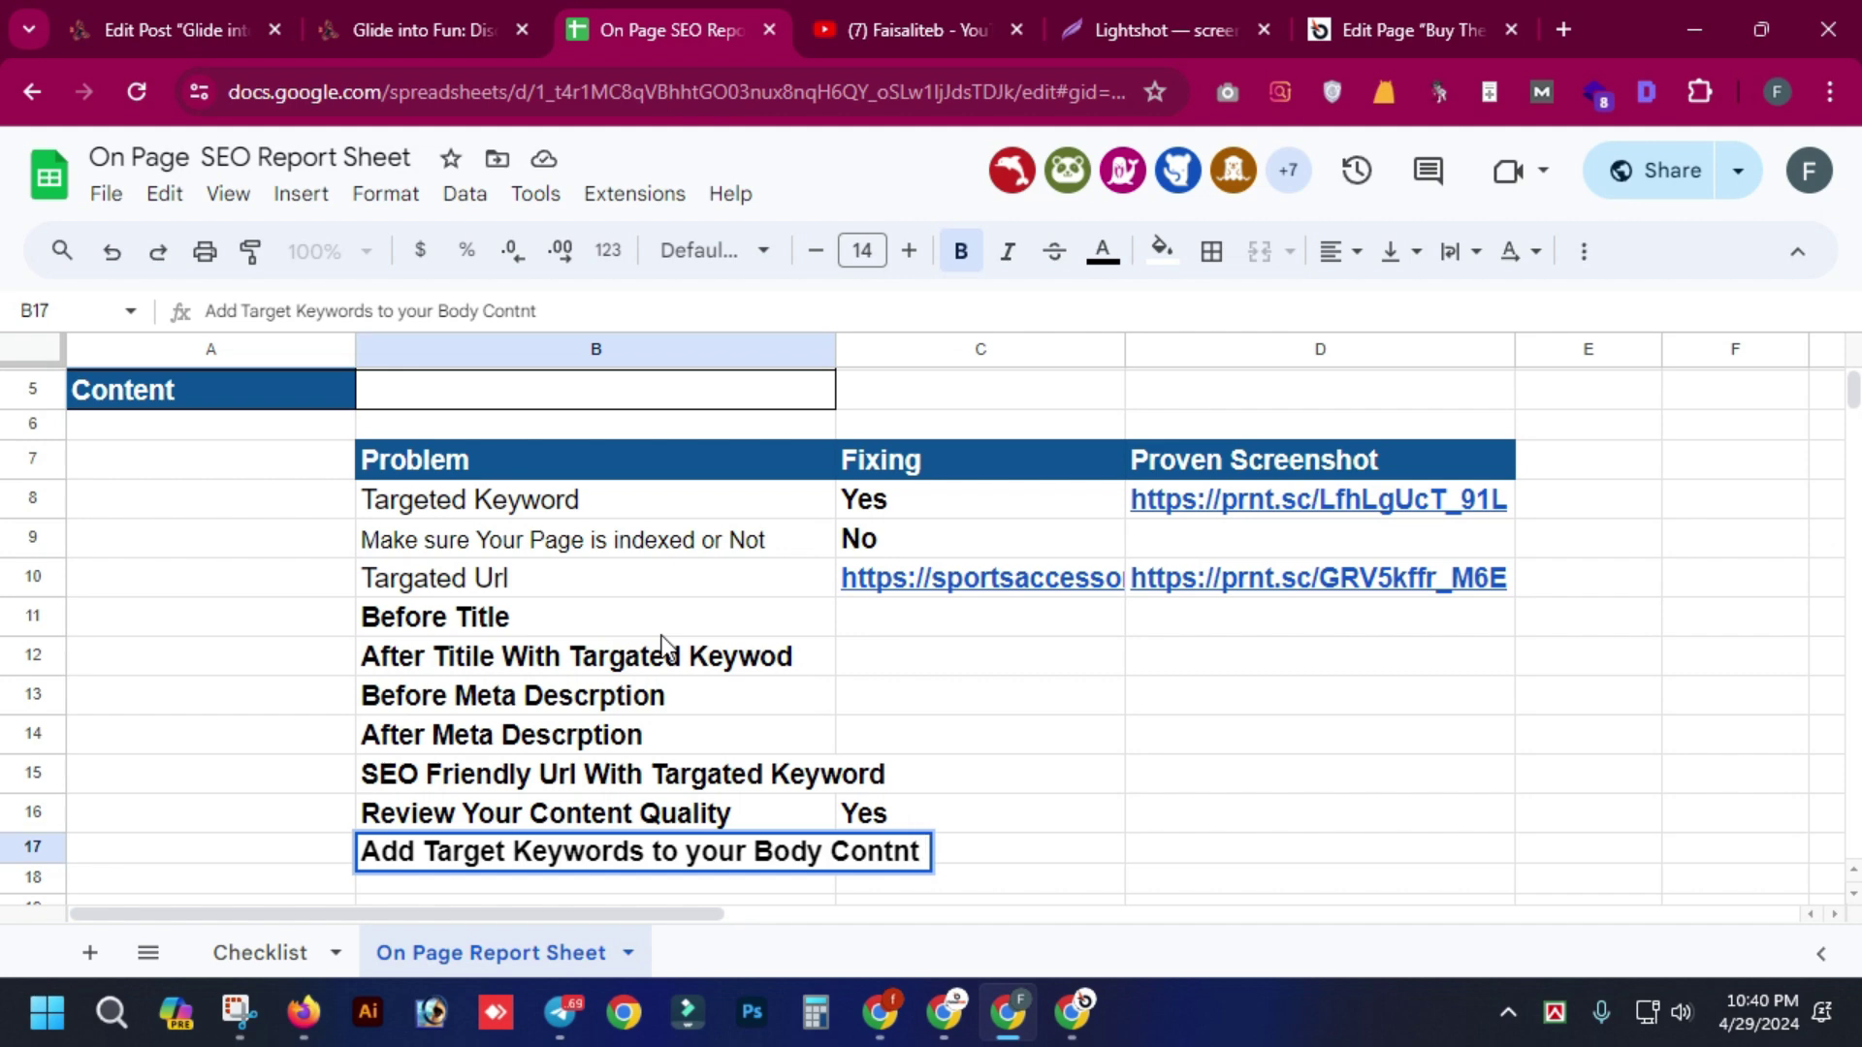
pyautogui.press('Return')
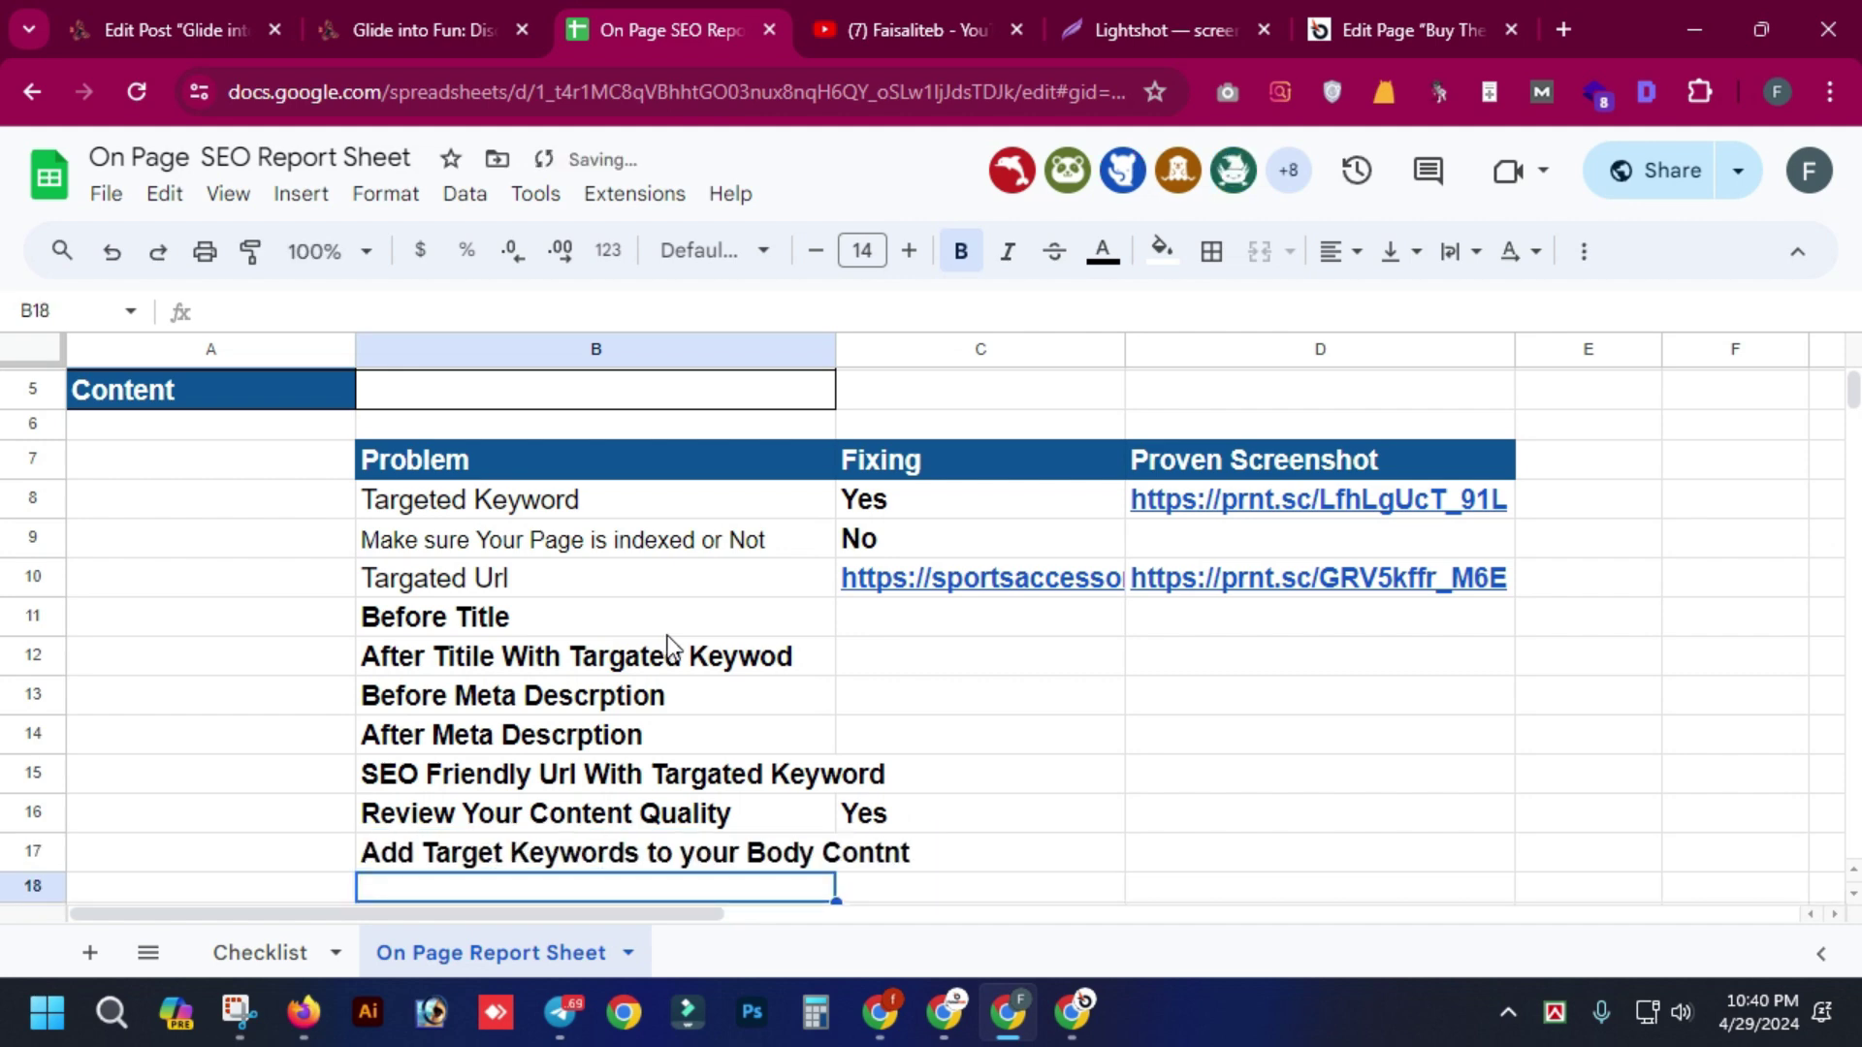
# - Enter "Add Internal Link" in B18 of the Problem column
pyautogui.write('Add I')
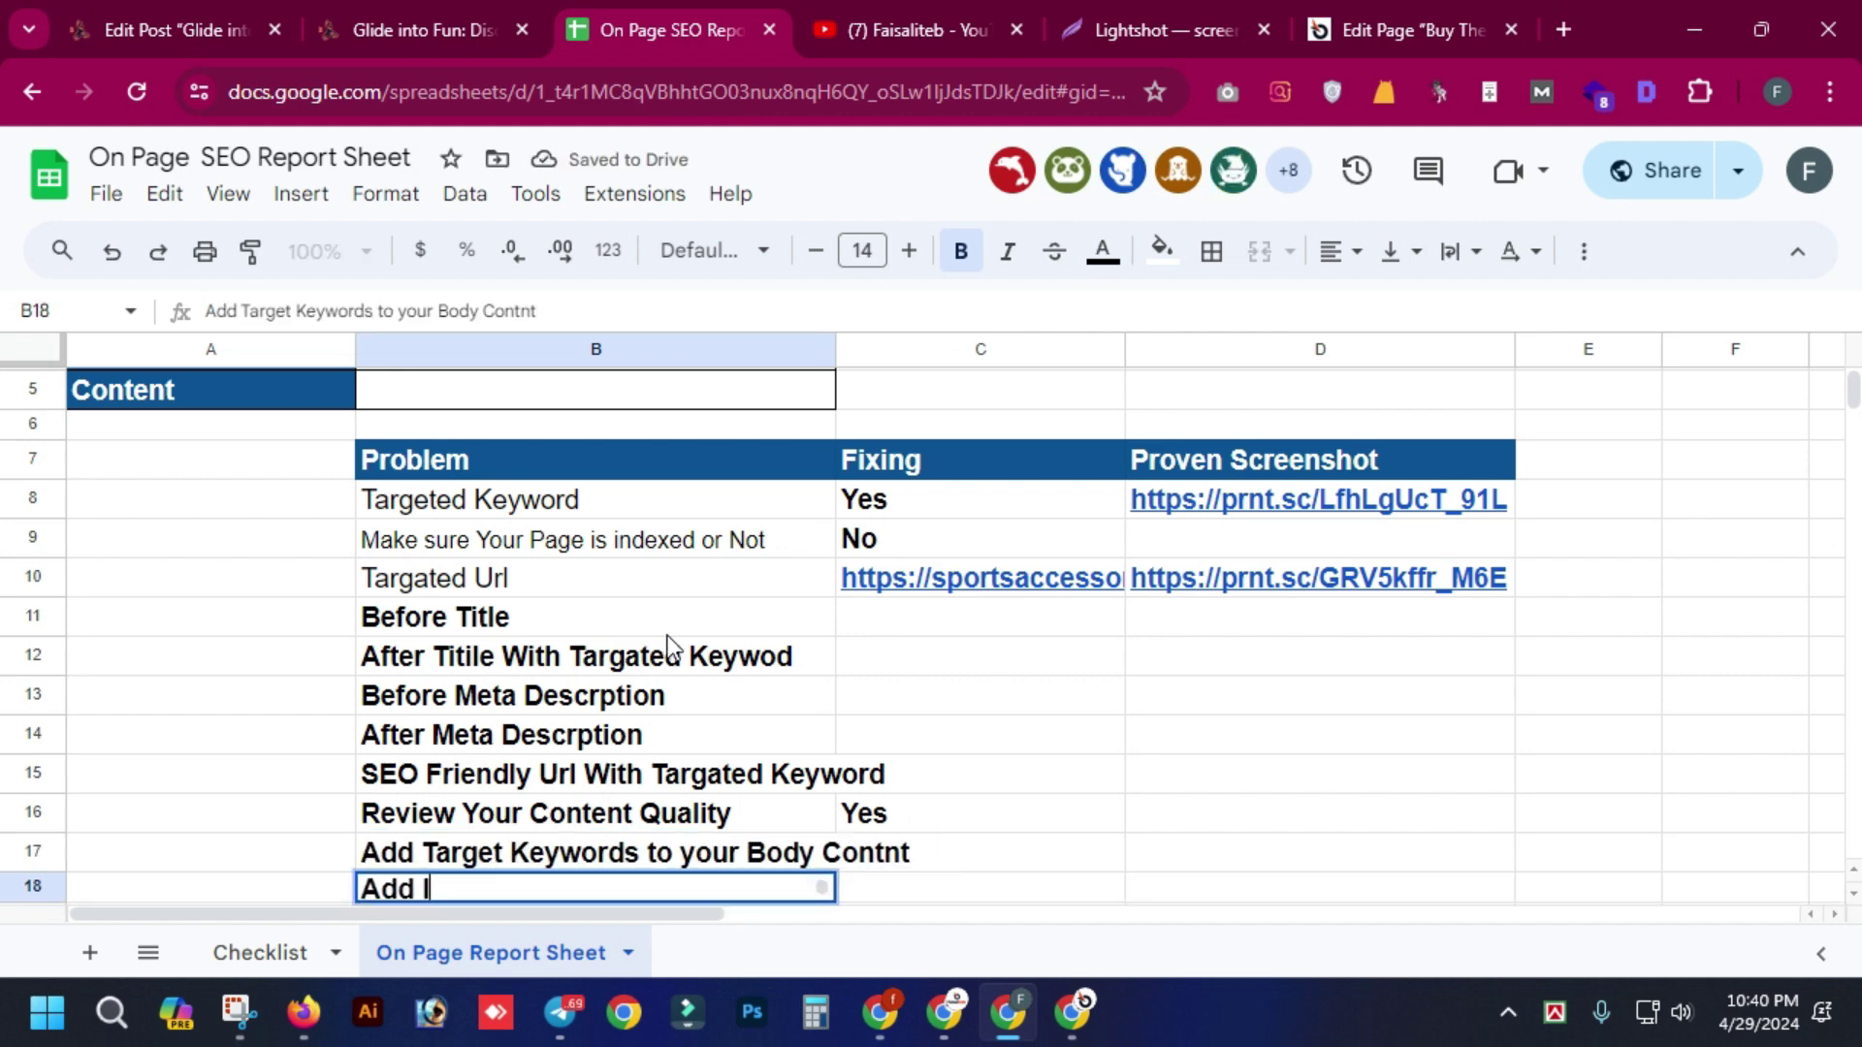
pyautogui.write('nternal Link')
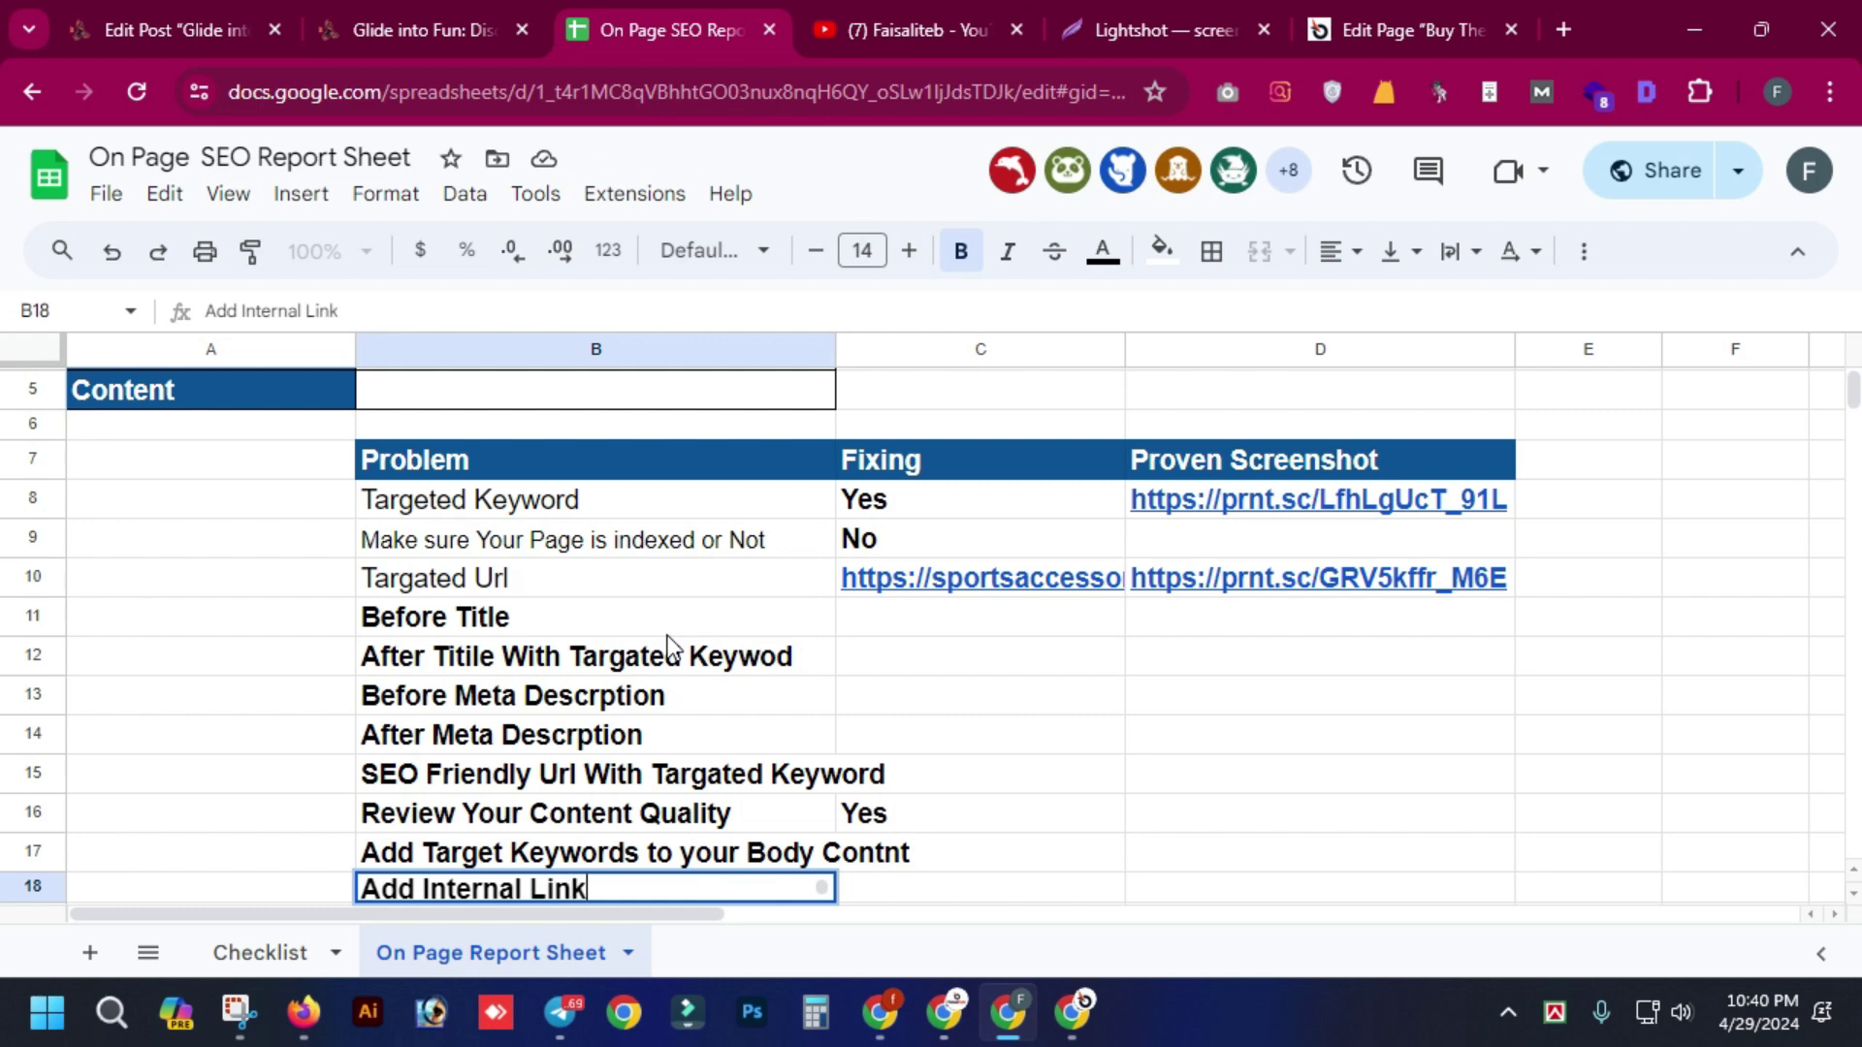
pyautogui.press('Return')
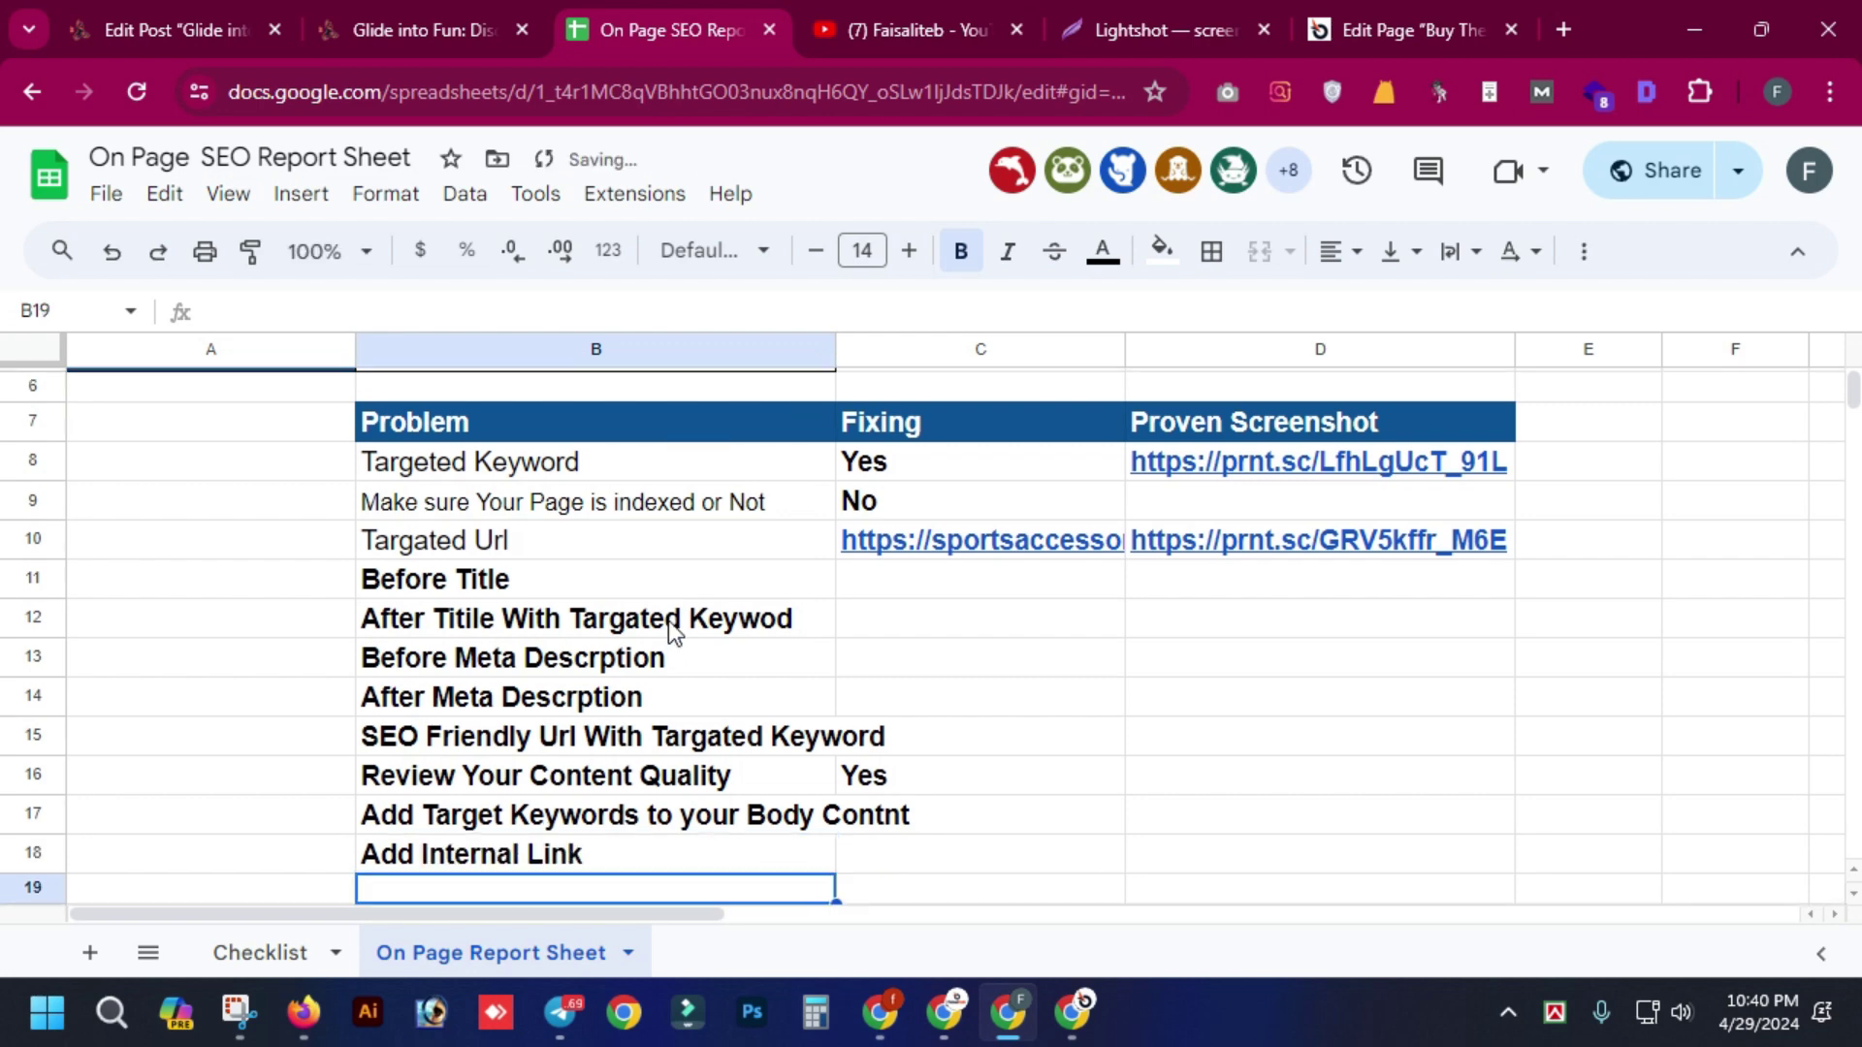
# - Enter "Add External Link" in B19 and "Apply Schema Markup" in B20 of the Problem column
pyautogui.scroll(-2, 847, 554)
pyautogui.write('Add ')
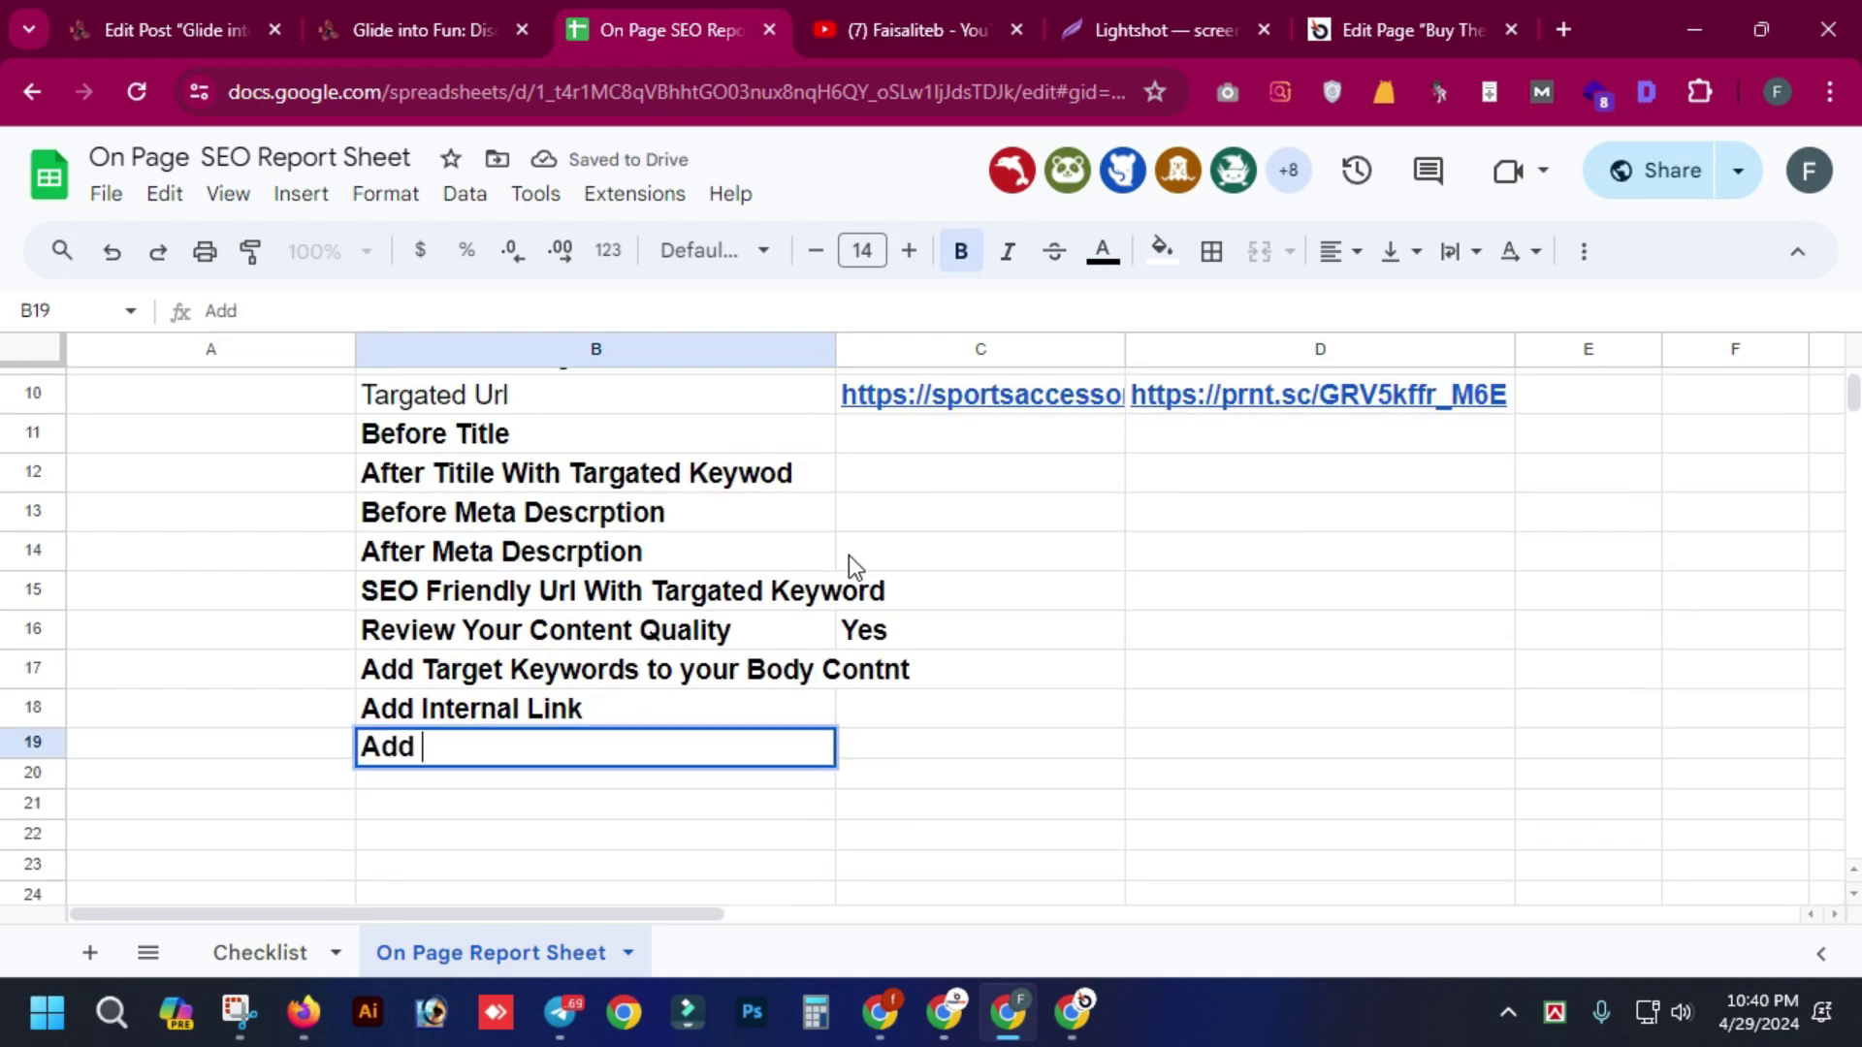
pyautogui.write('External Link')
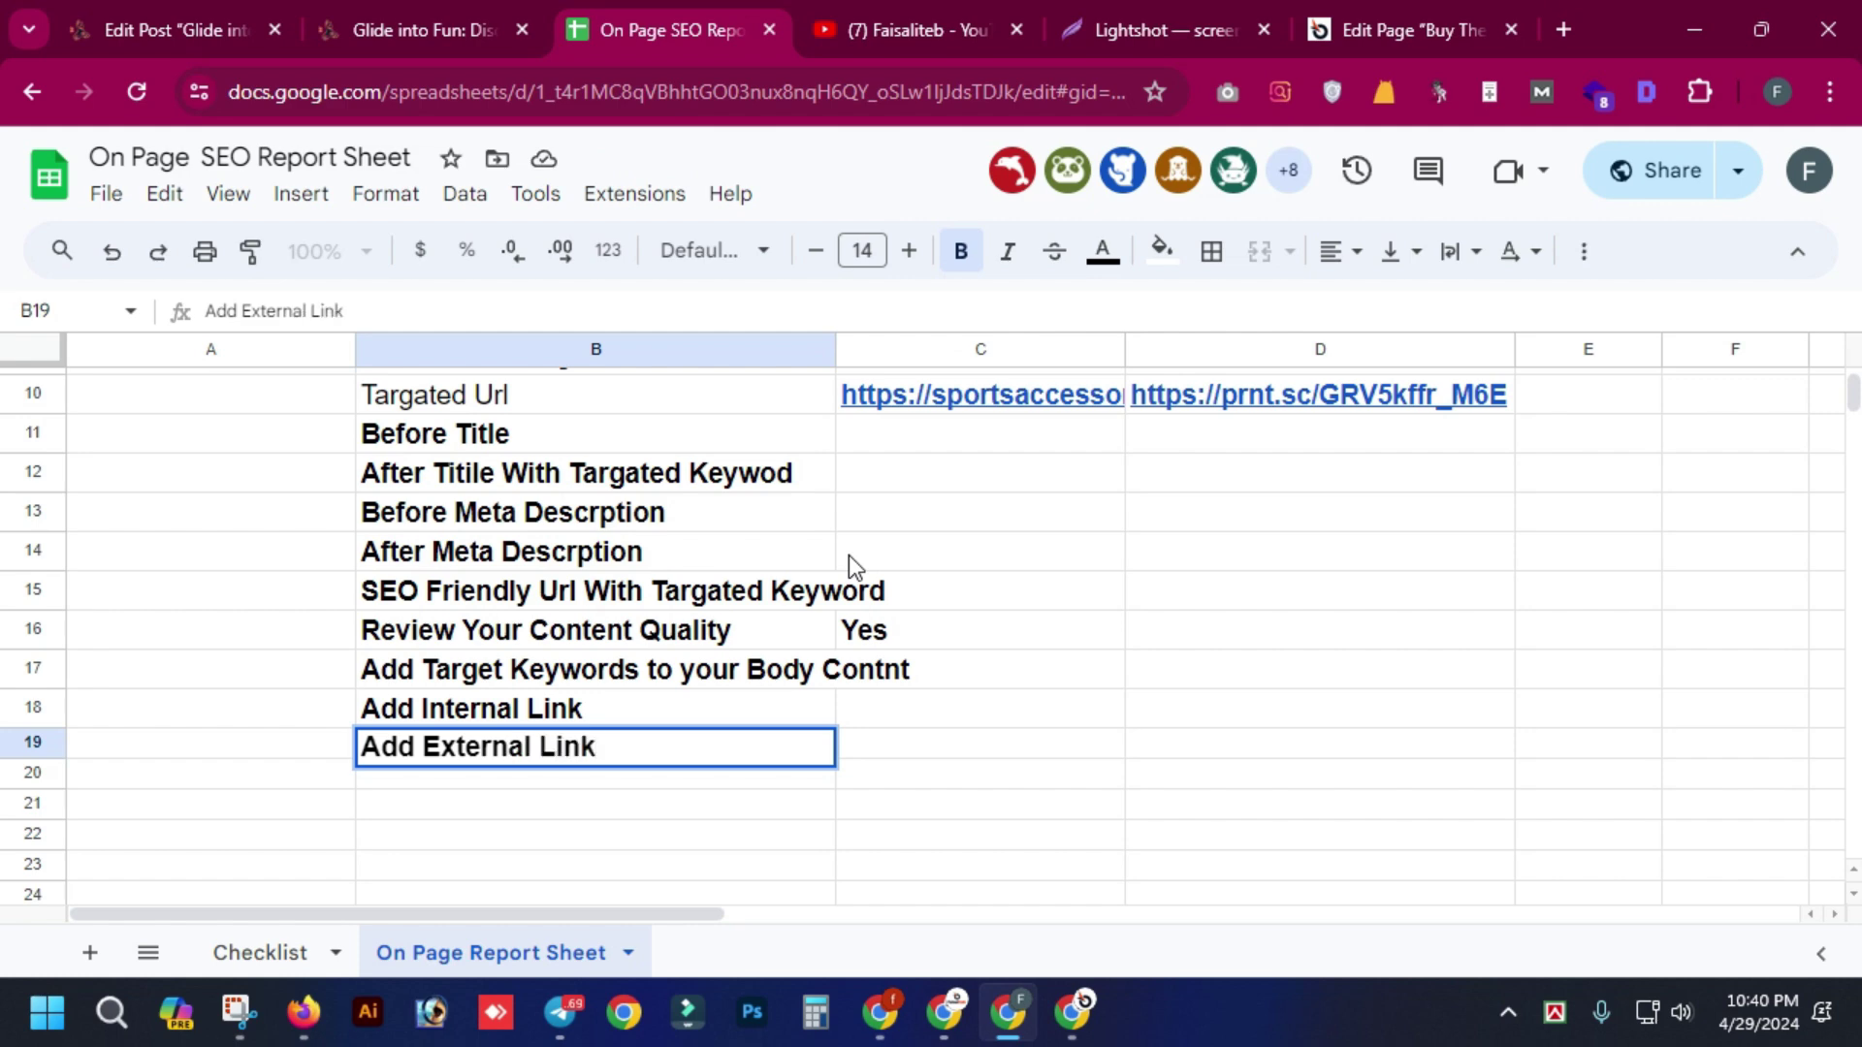
pyautogui.press('Return')
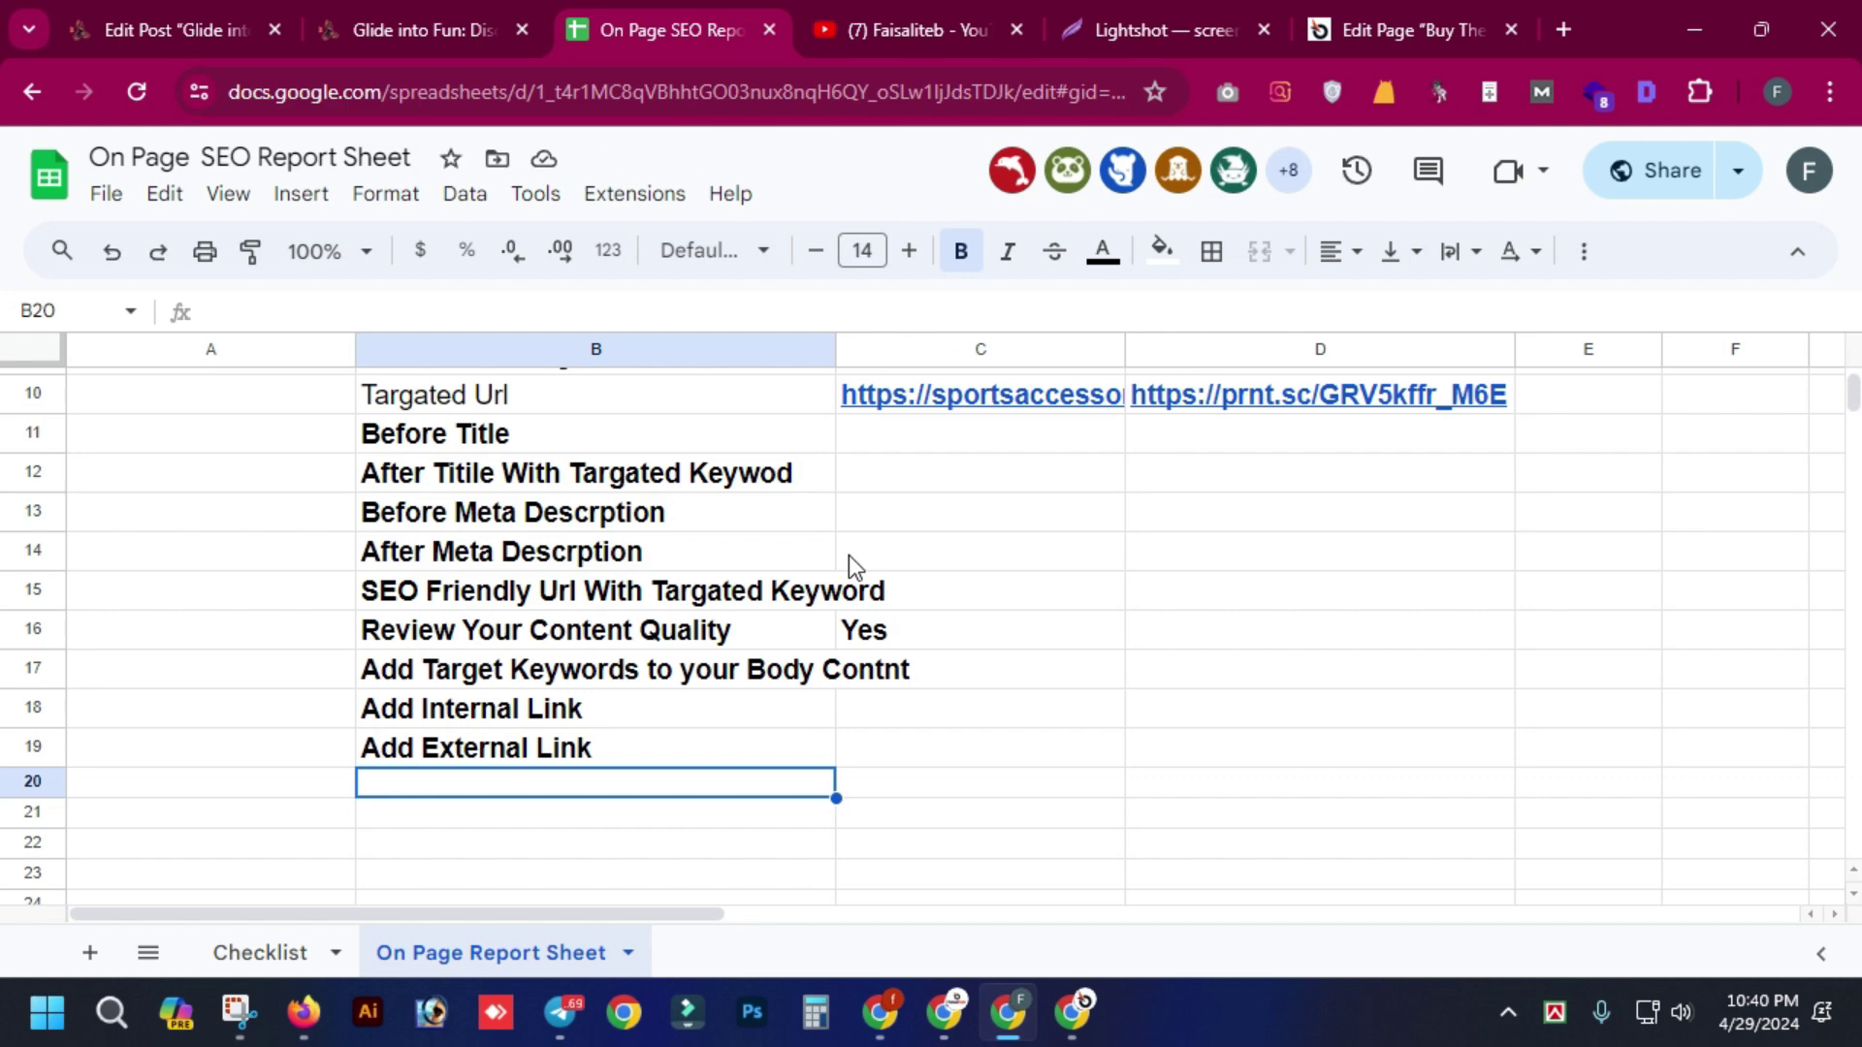
pyautogui.write('Appl')
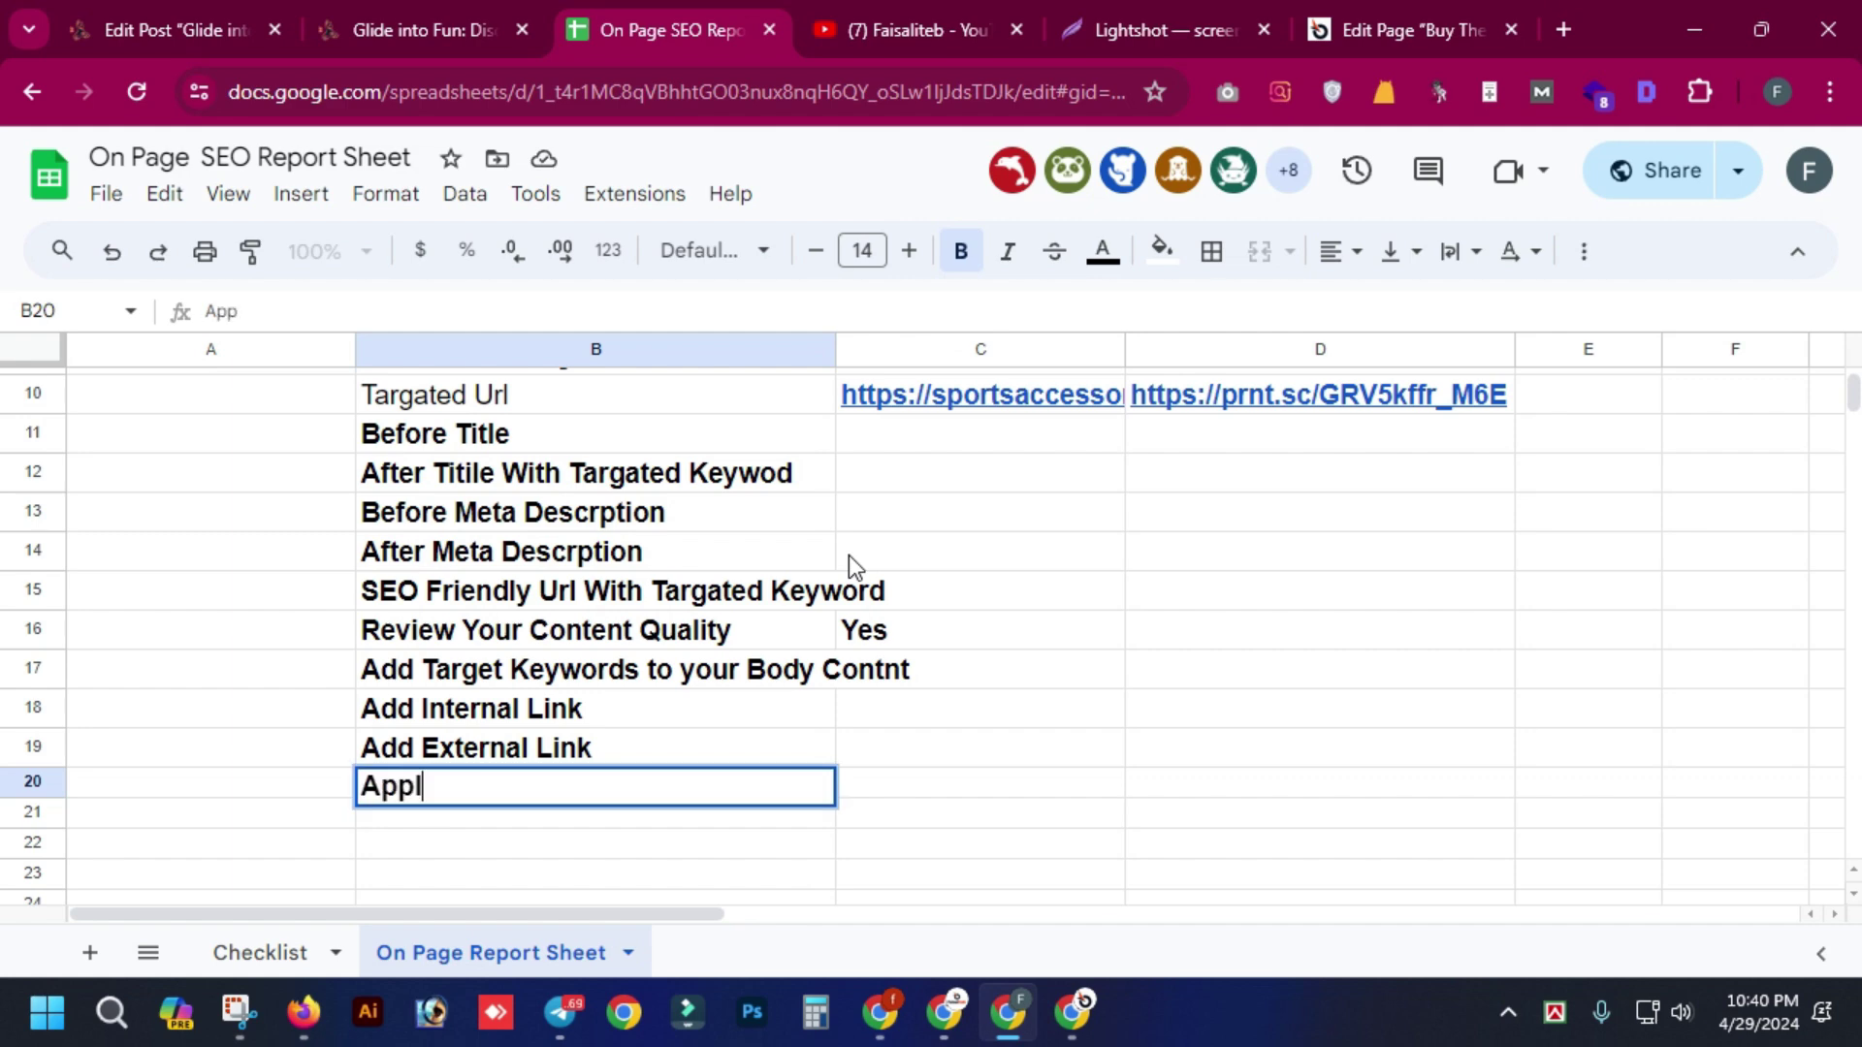
pyautogui.write('y Schema ')
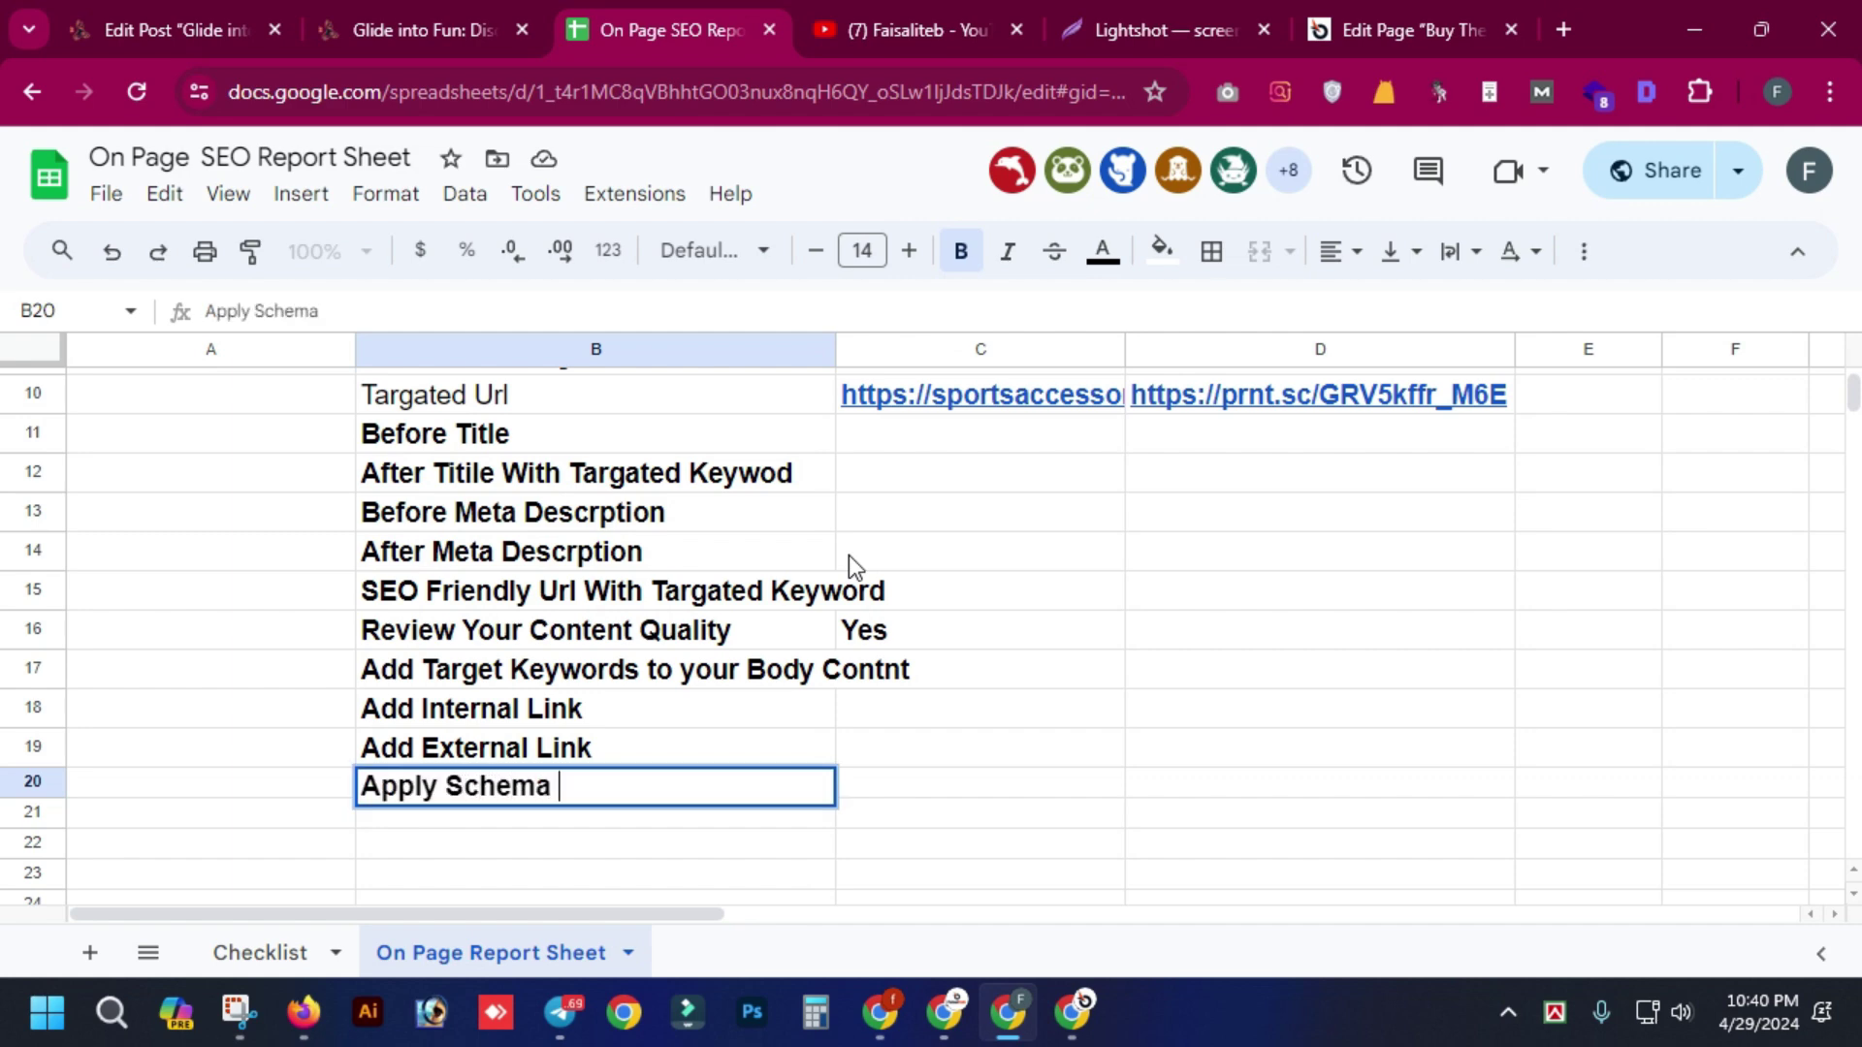
pyautogui.write('Markup')
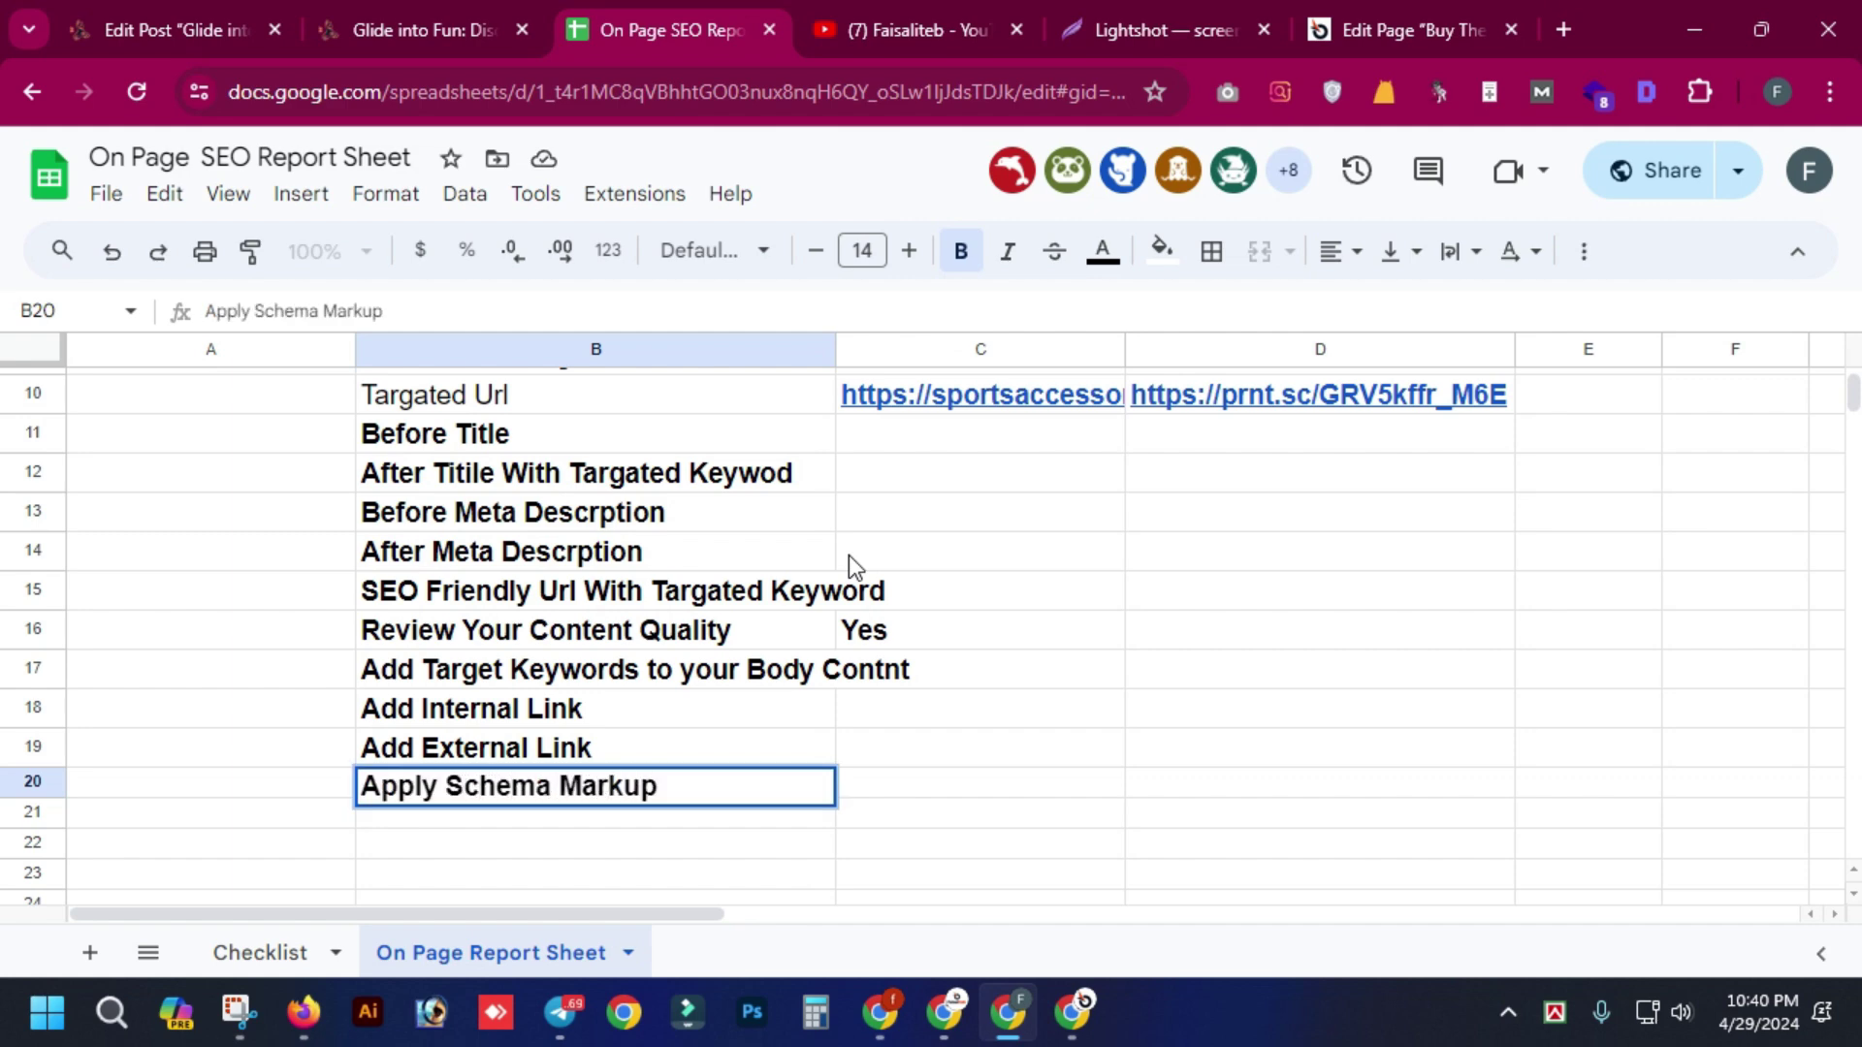
pyautogui.press('Return')
# - Enter "Add Imag Alt Text" in B21 and "Optimized Heading Tag" in B22 of the Problem column
pyautogui.write('Add I')
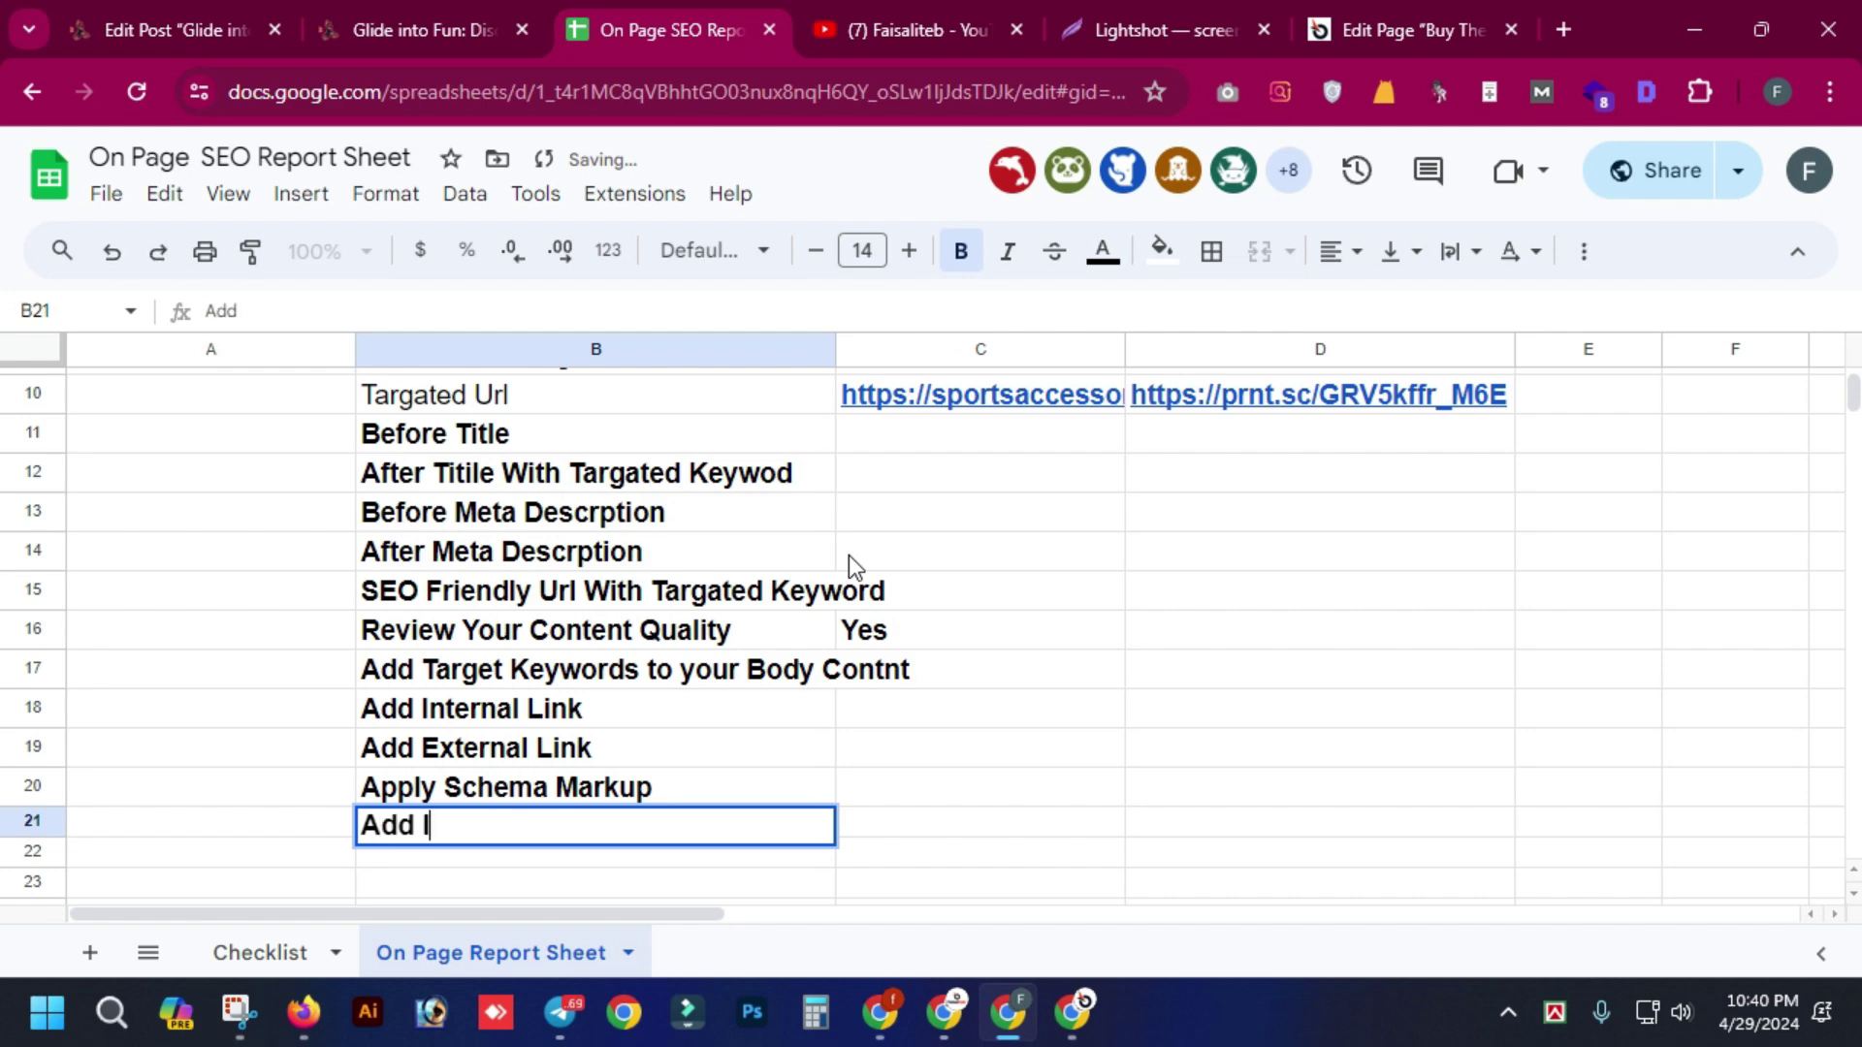
pyautogui.write('mag ')
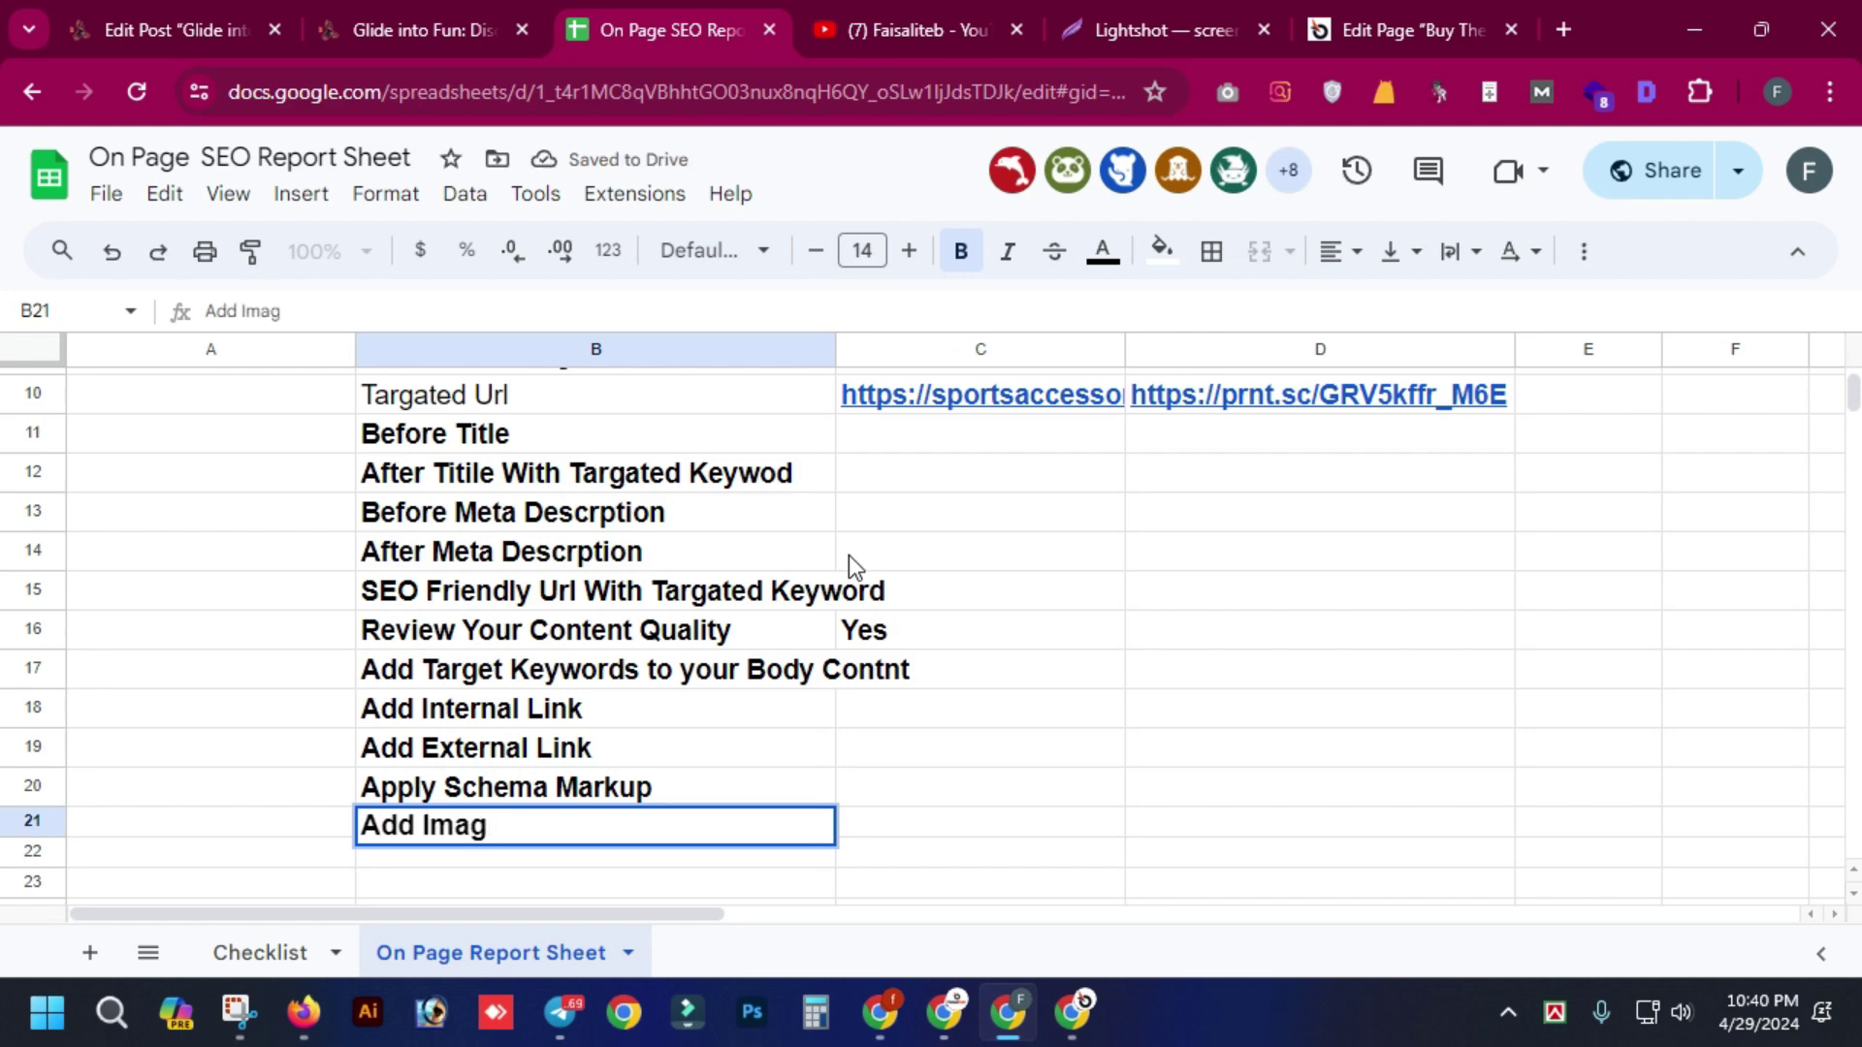
pyautogui.write('Alt Text')
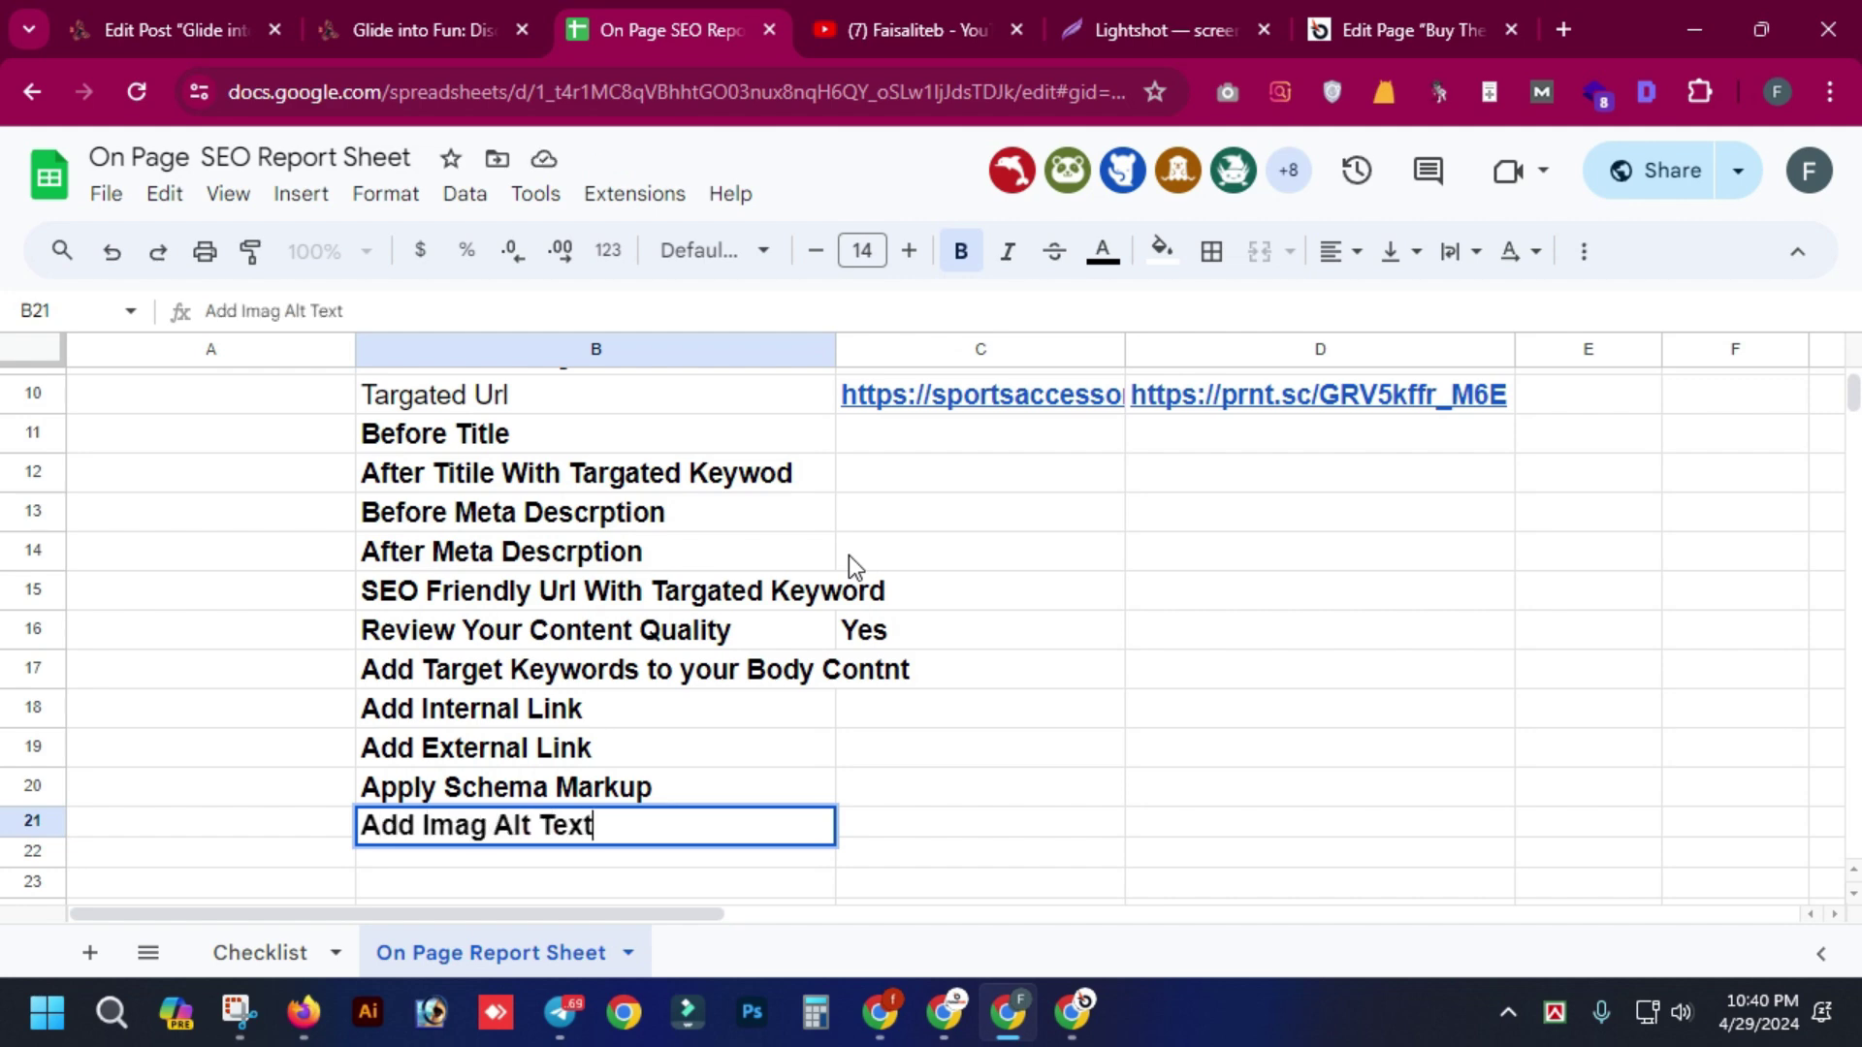
pyautogui.press('Return')
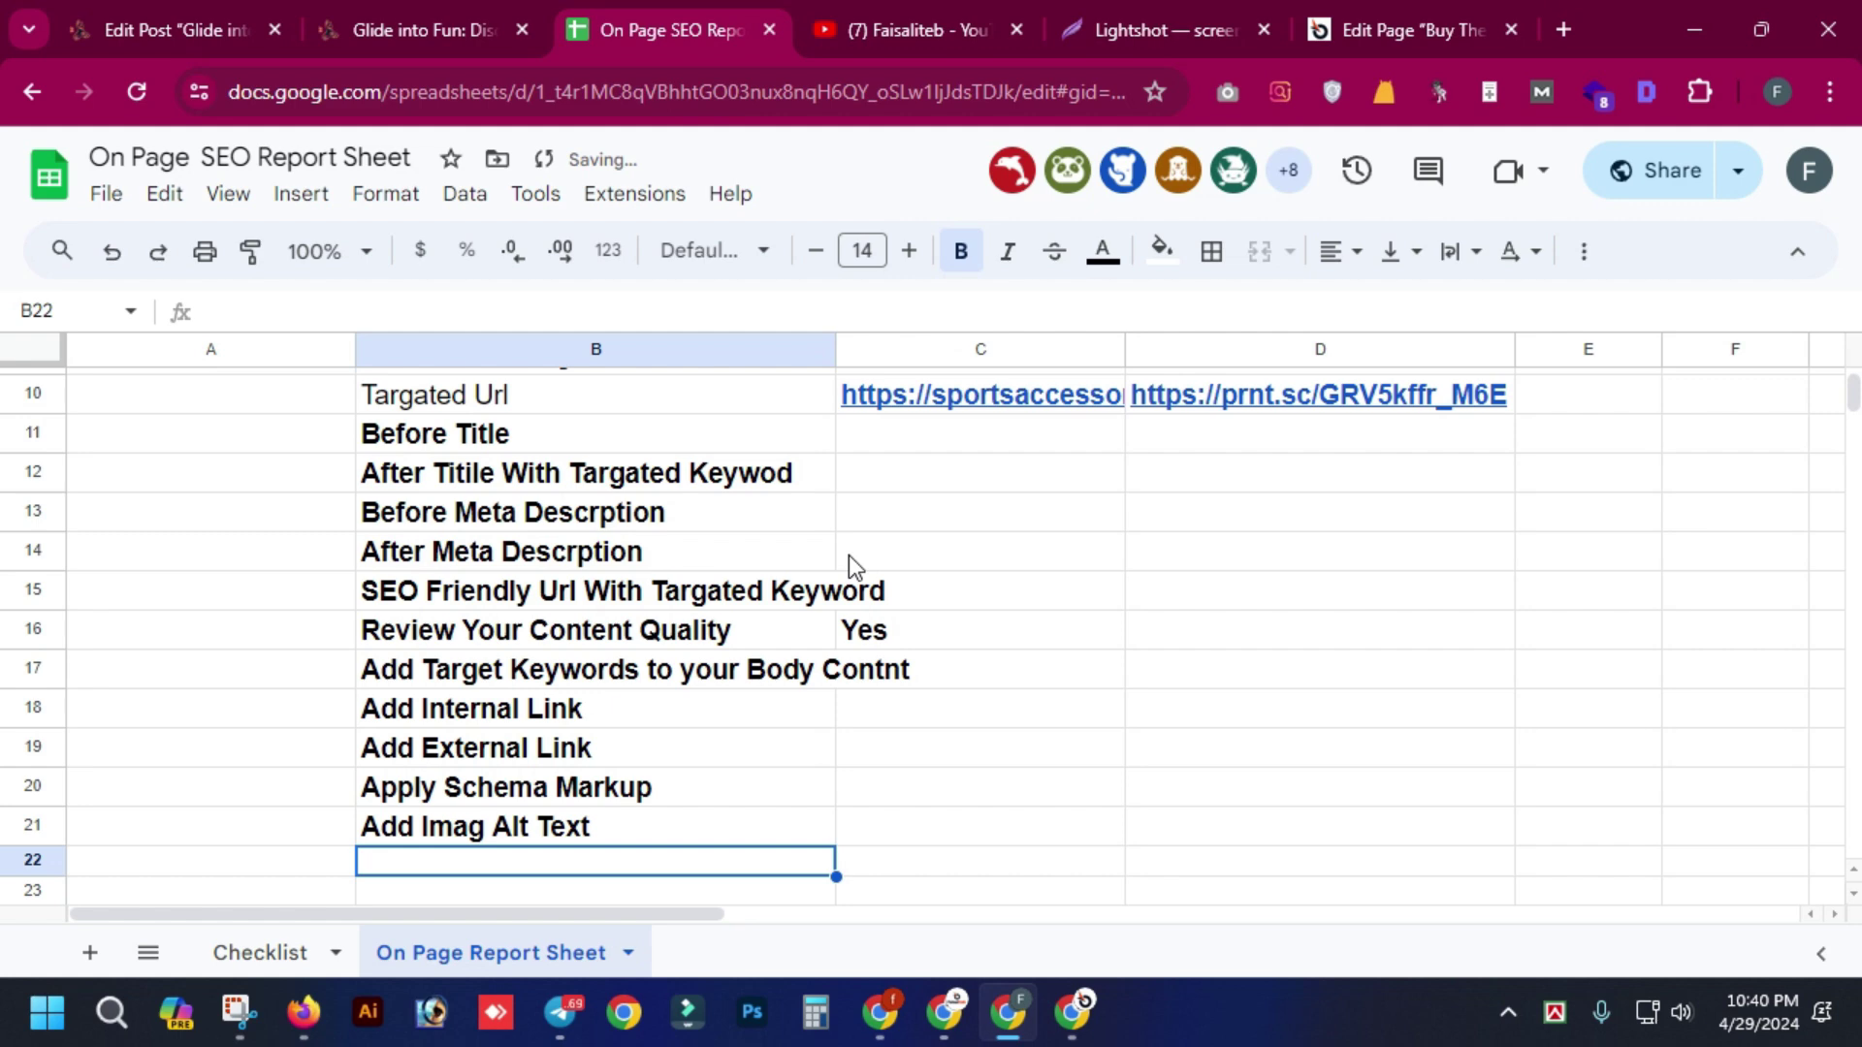
pyautogui.write('Op')
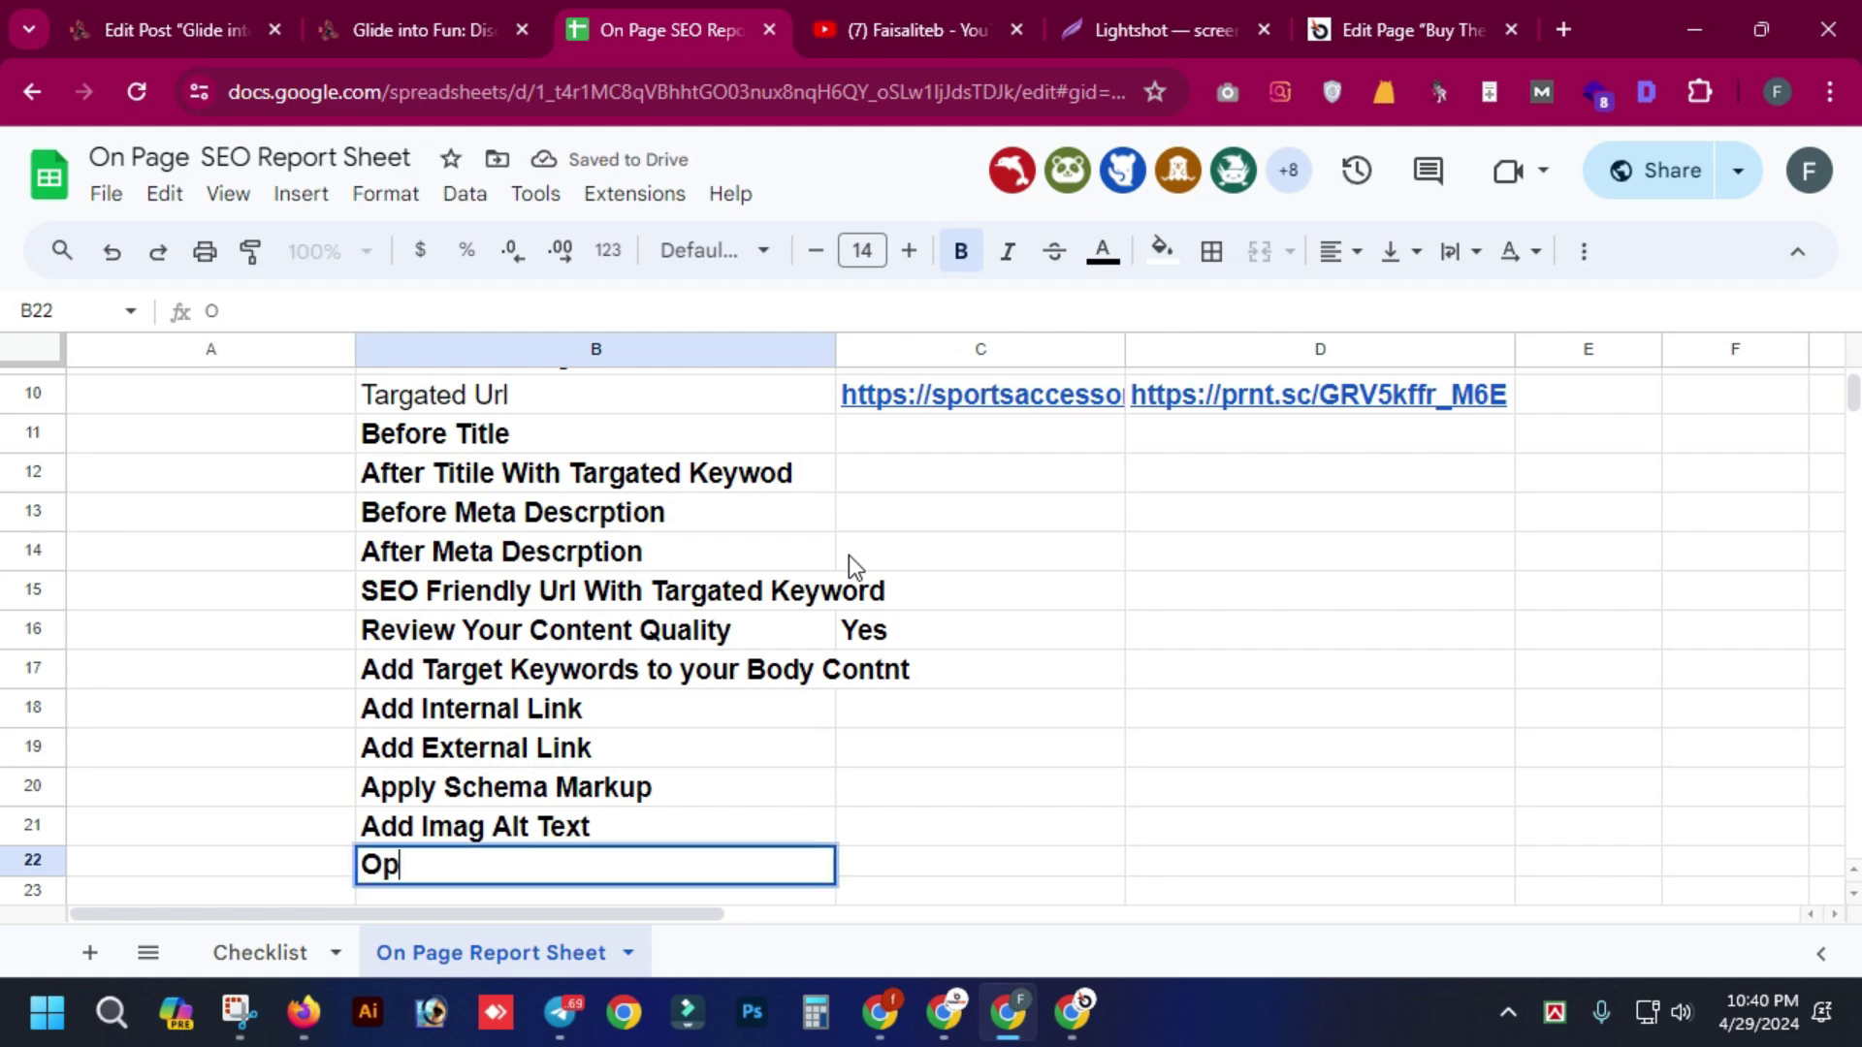
pyautogui.write('timize')
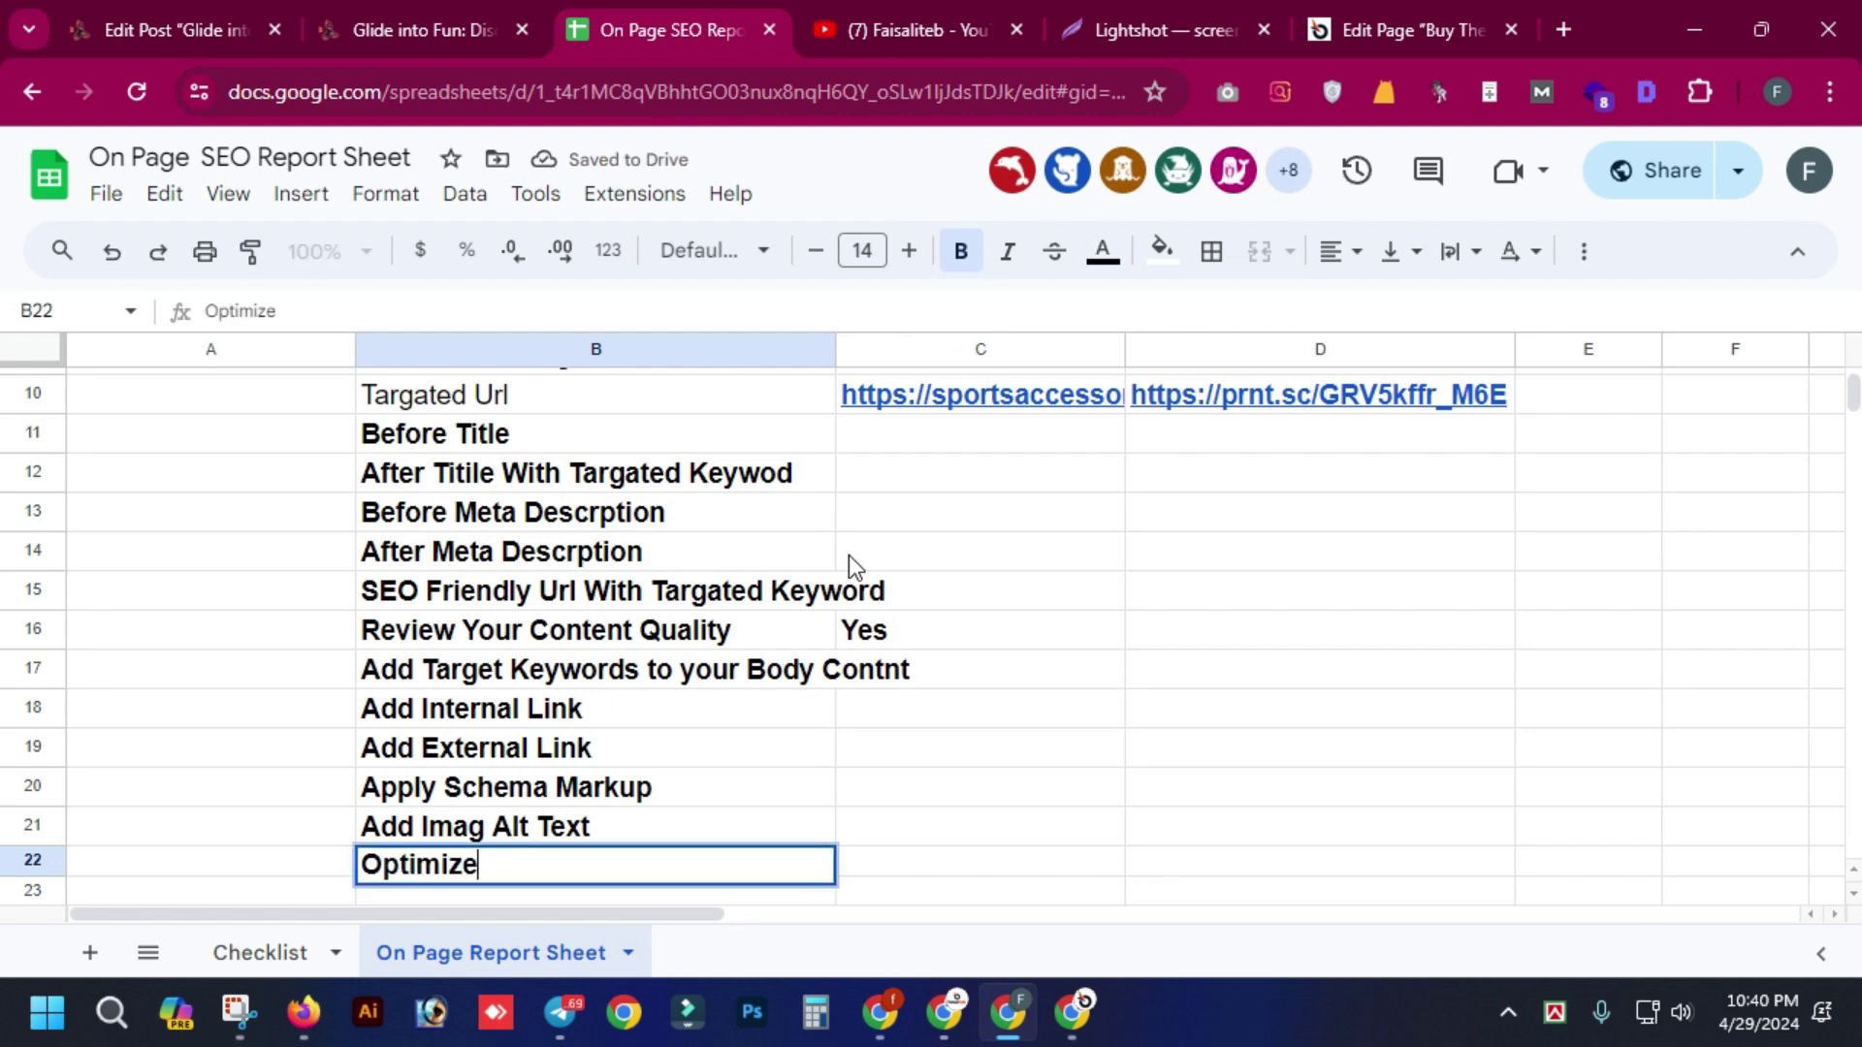
pyautogui.write('d Heading Tag')
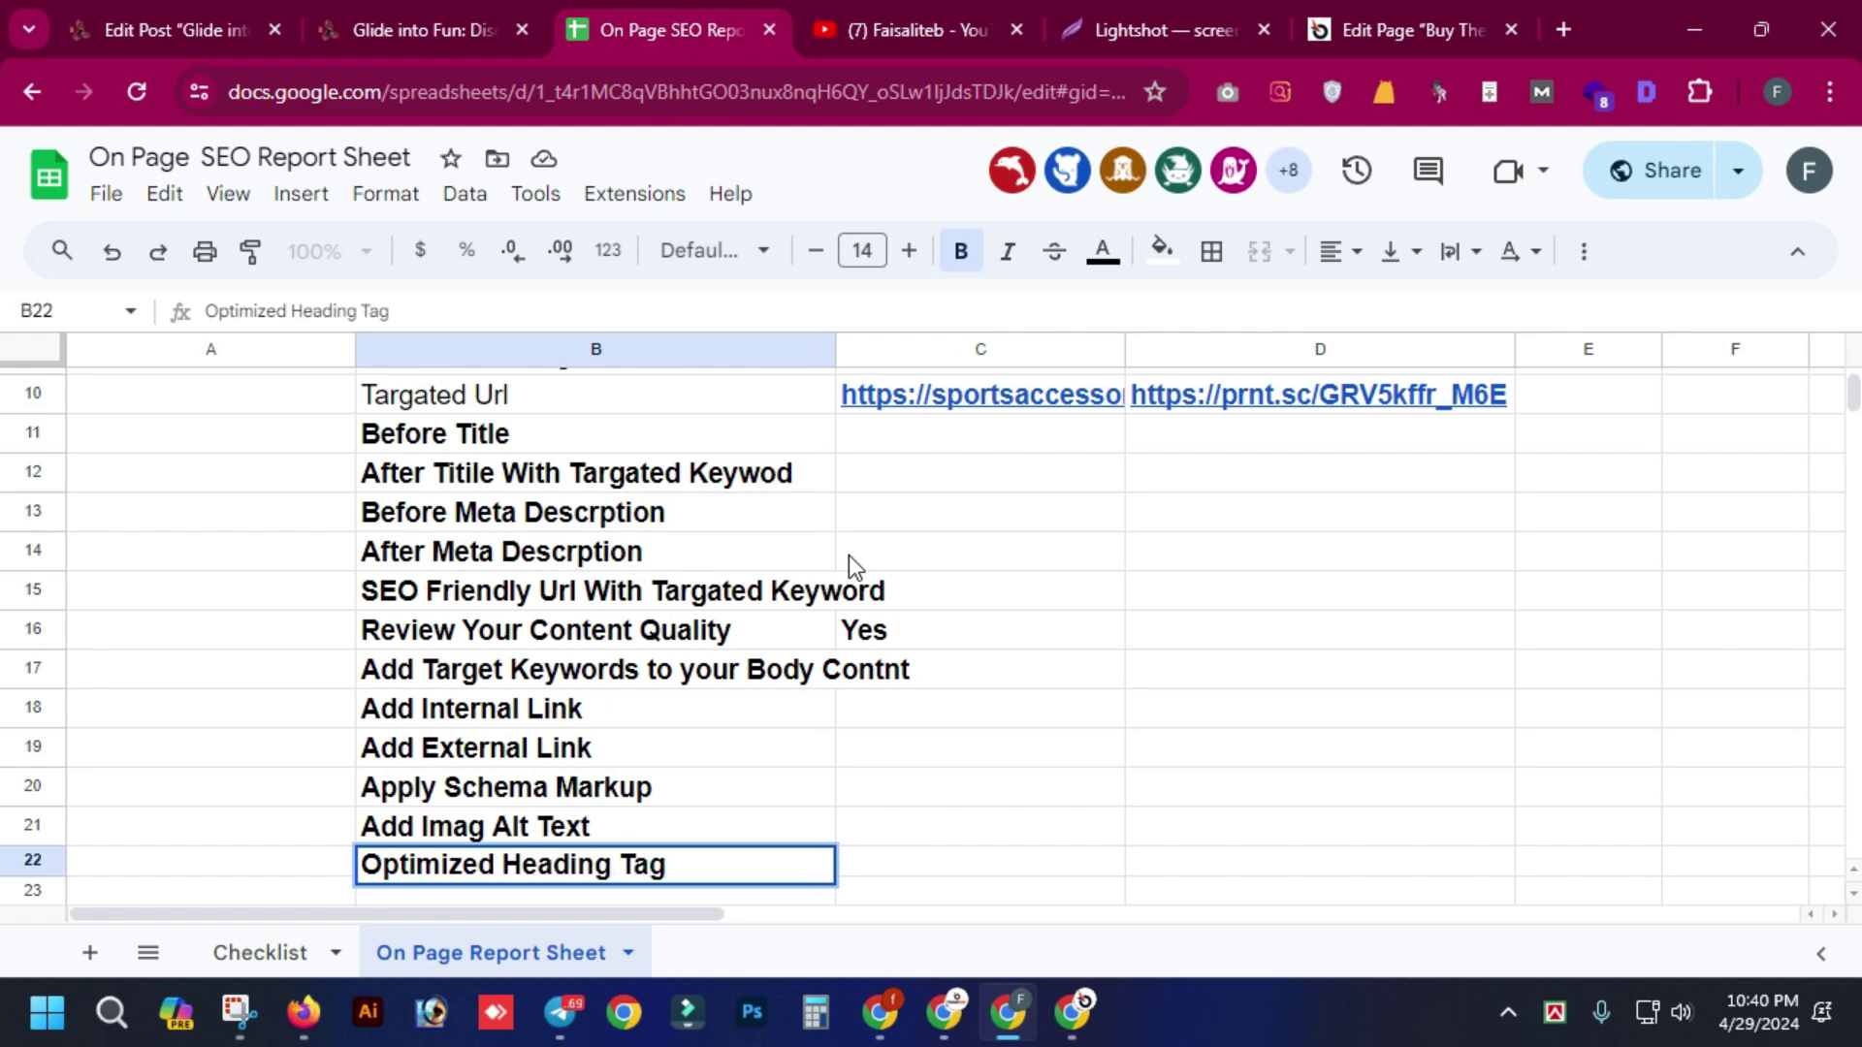
pyautogui.press('Return')
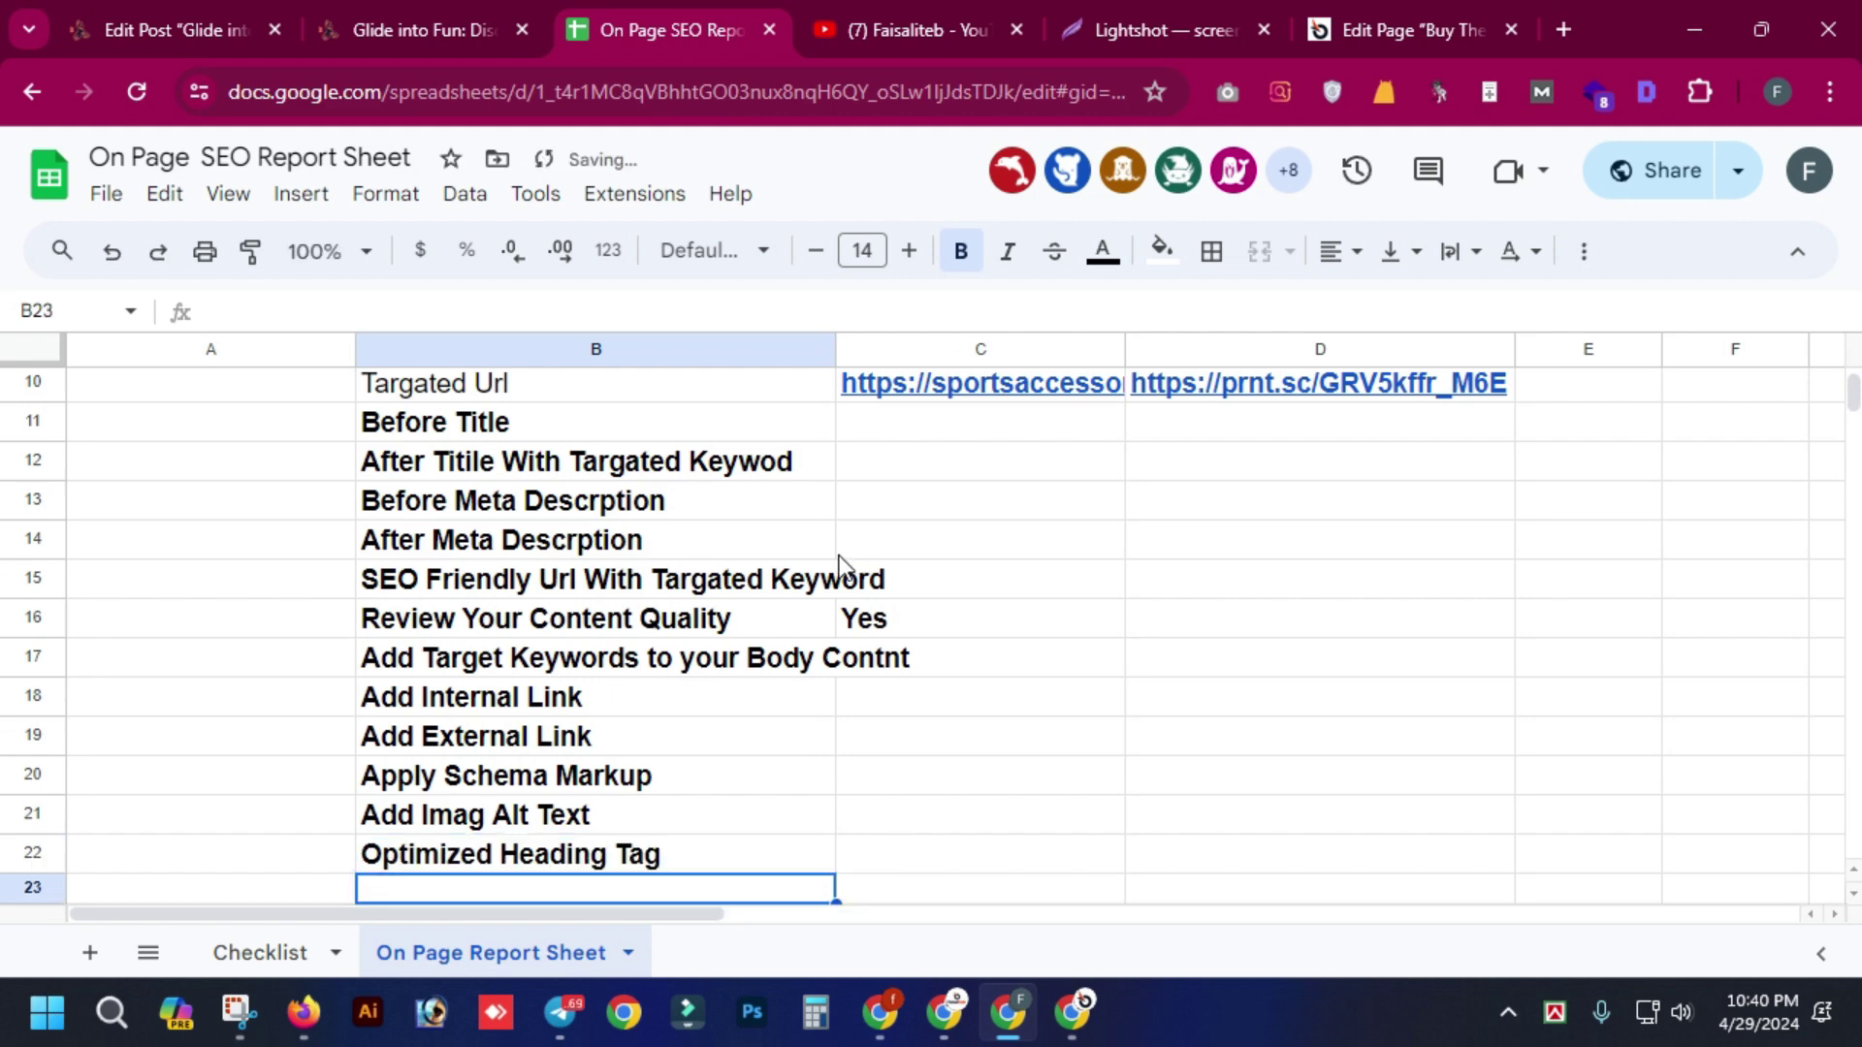
# - Write "Make Sure One time use" in B23 of the Problem column
pyautogui.scroll(-2, 840, 562)
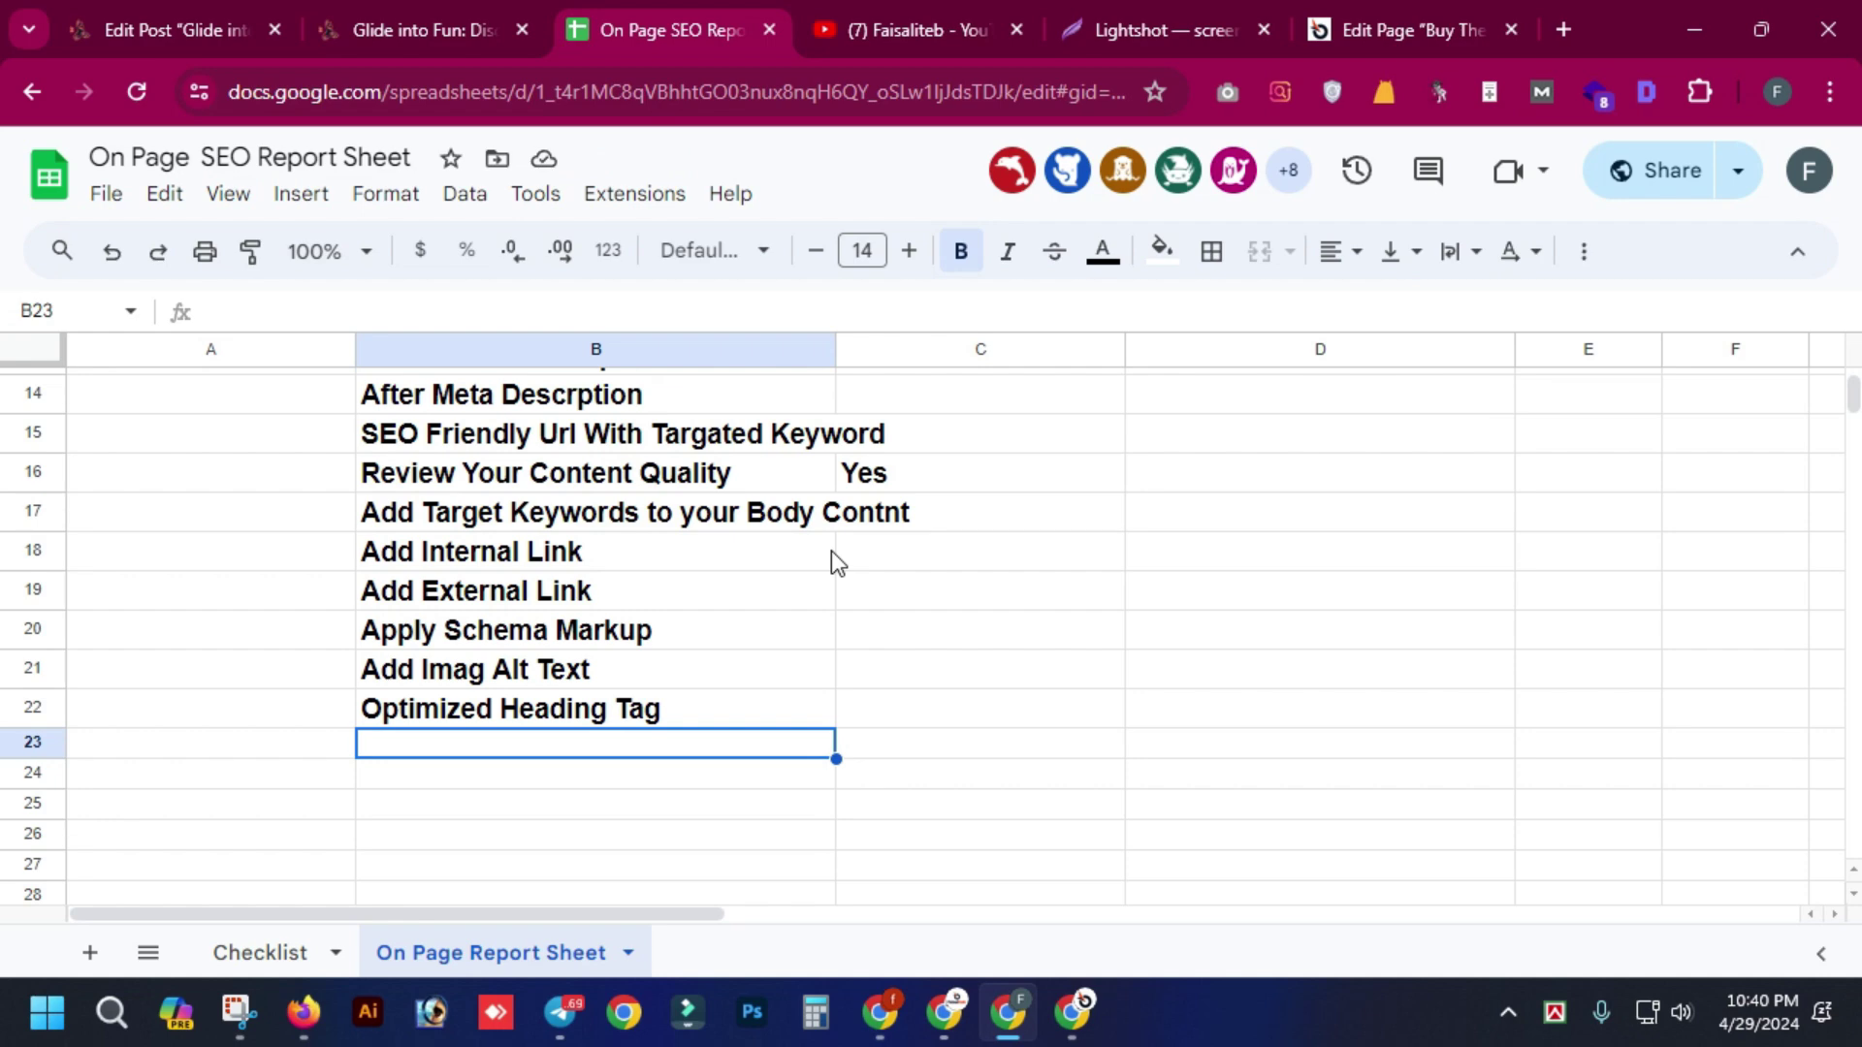
pyautogui.write('Ma')
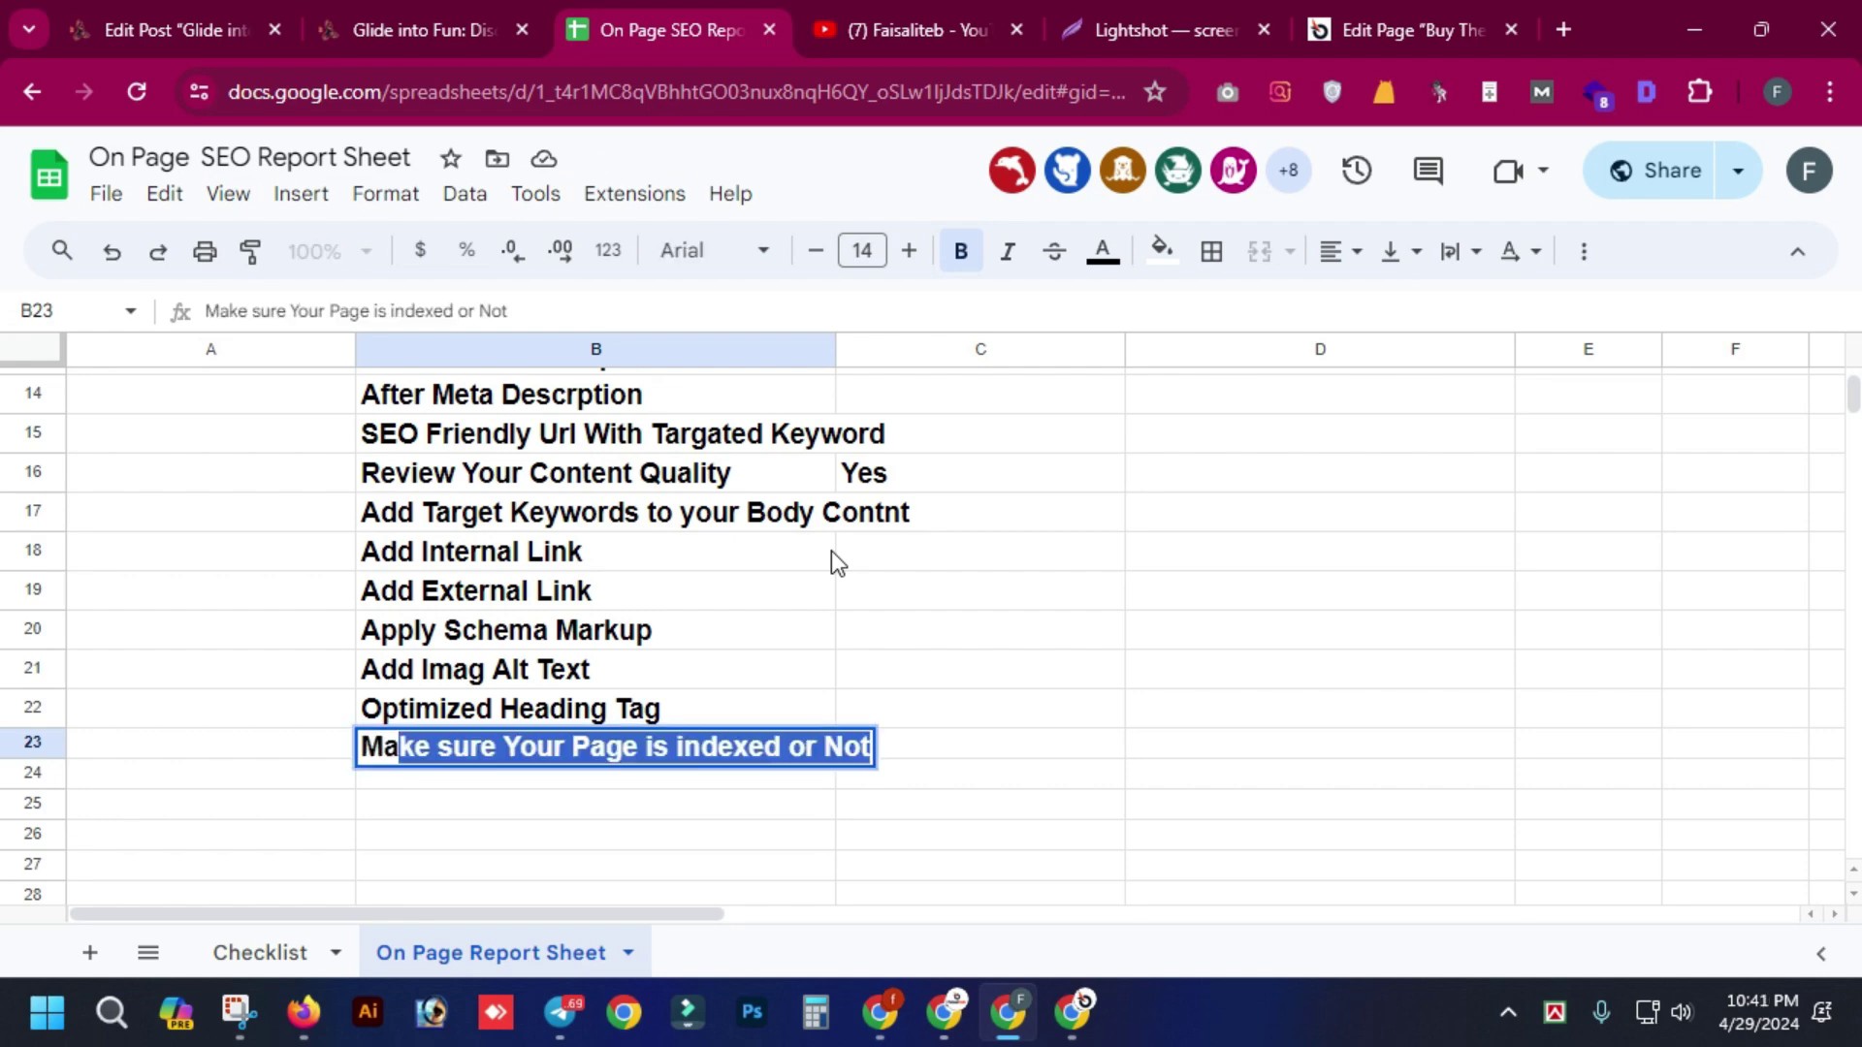
pyautogui.write('ke Sure')
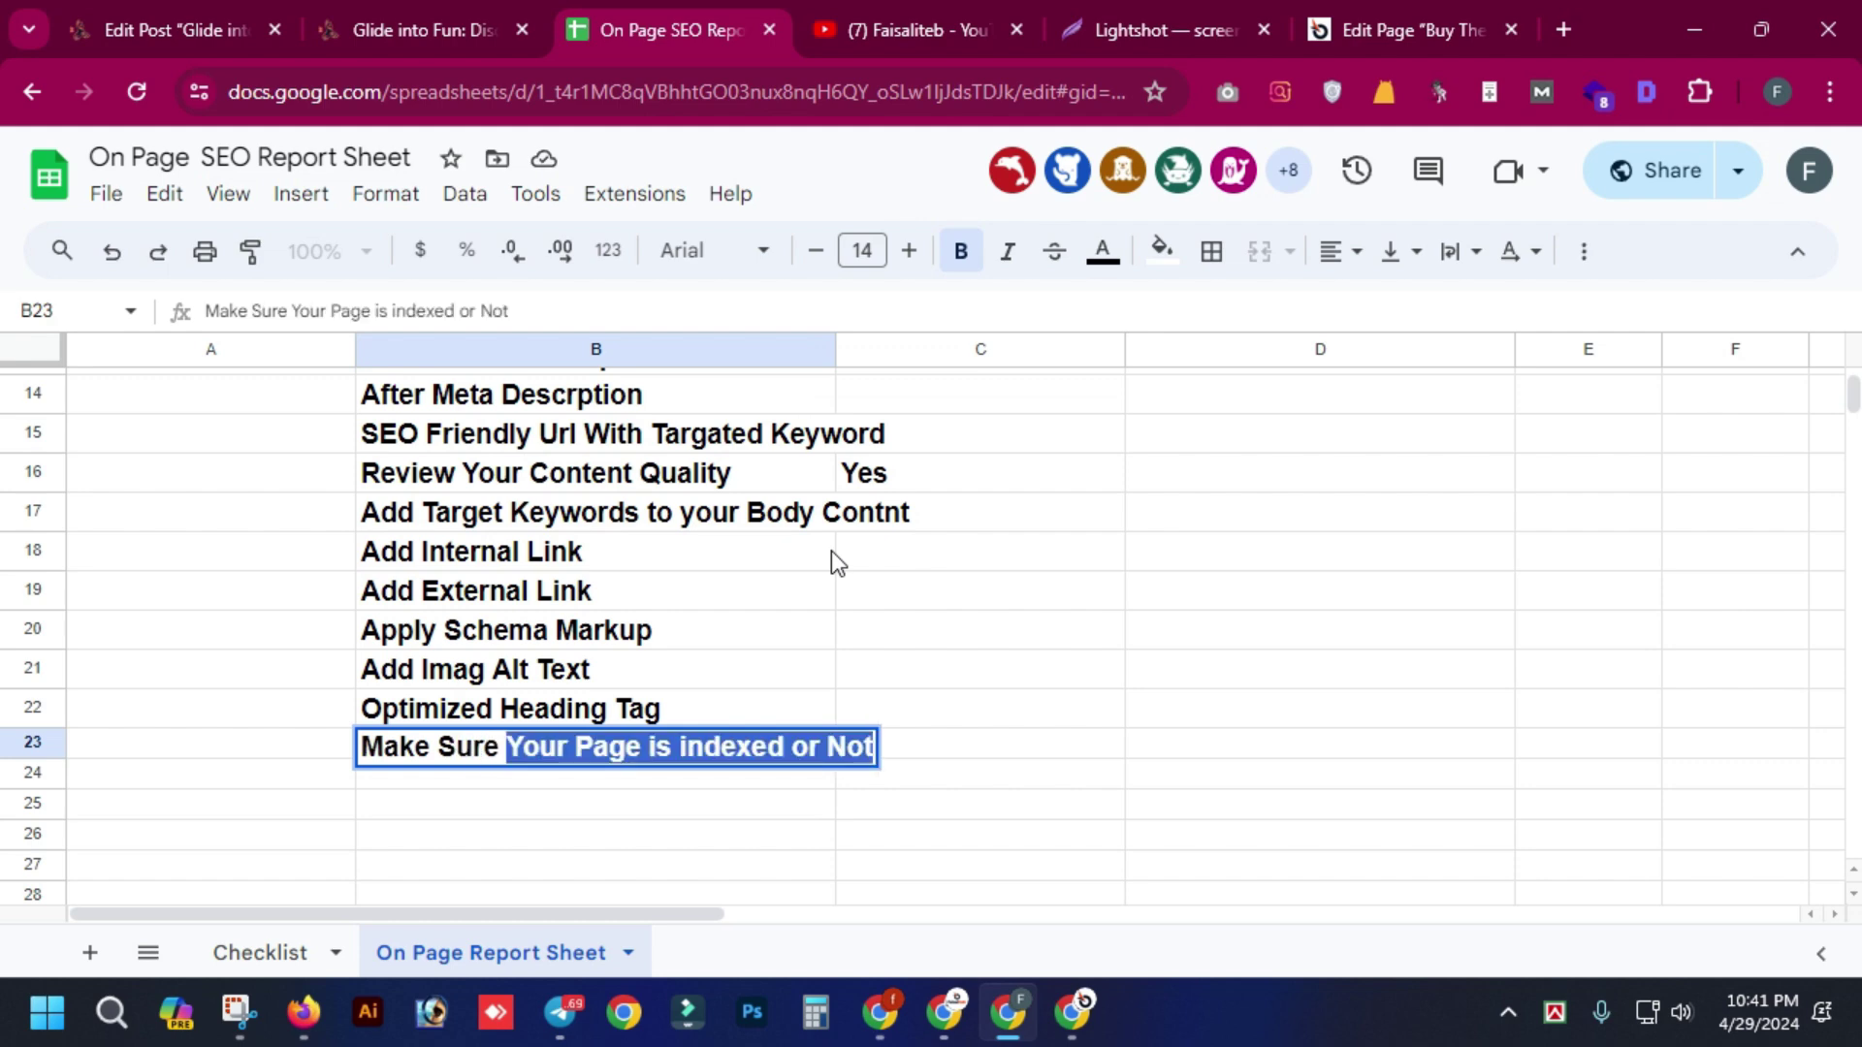
pyautogui.write(' One time')
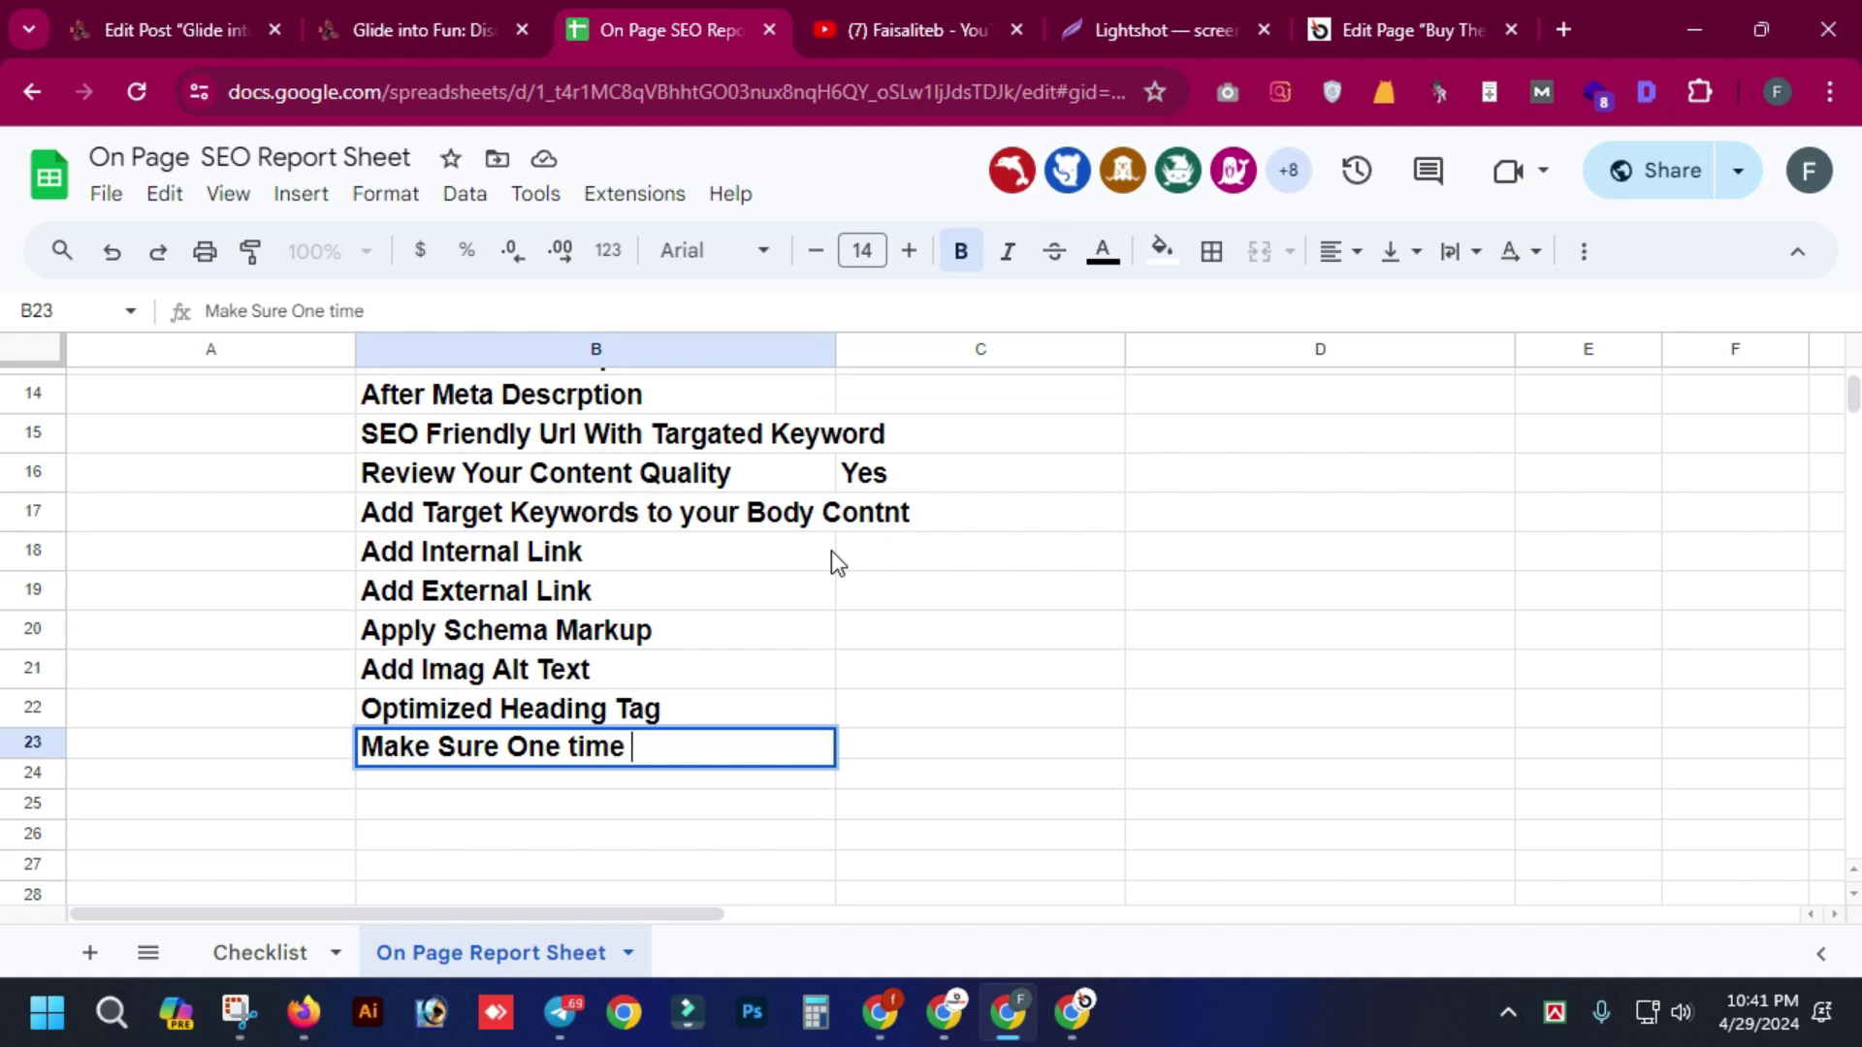
pyautogui.write(' uaw')
pyautogui.press('BackSpace')
pyautogui.press('BackSpace')
pyautogui.write('se')
# - Switch to Google Meet, admit the waiting participant and show the in-call messages before returning to the report sheet
pyautogui.hotkey('alt', 'Tab')
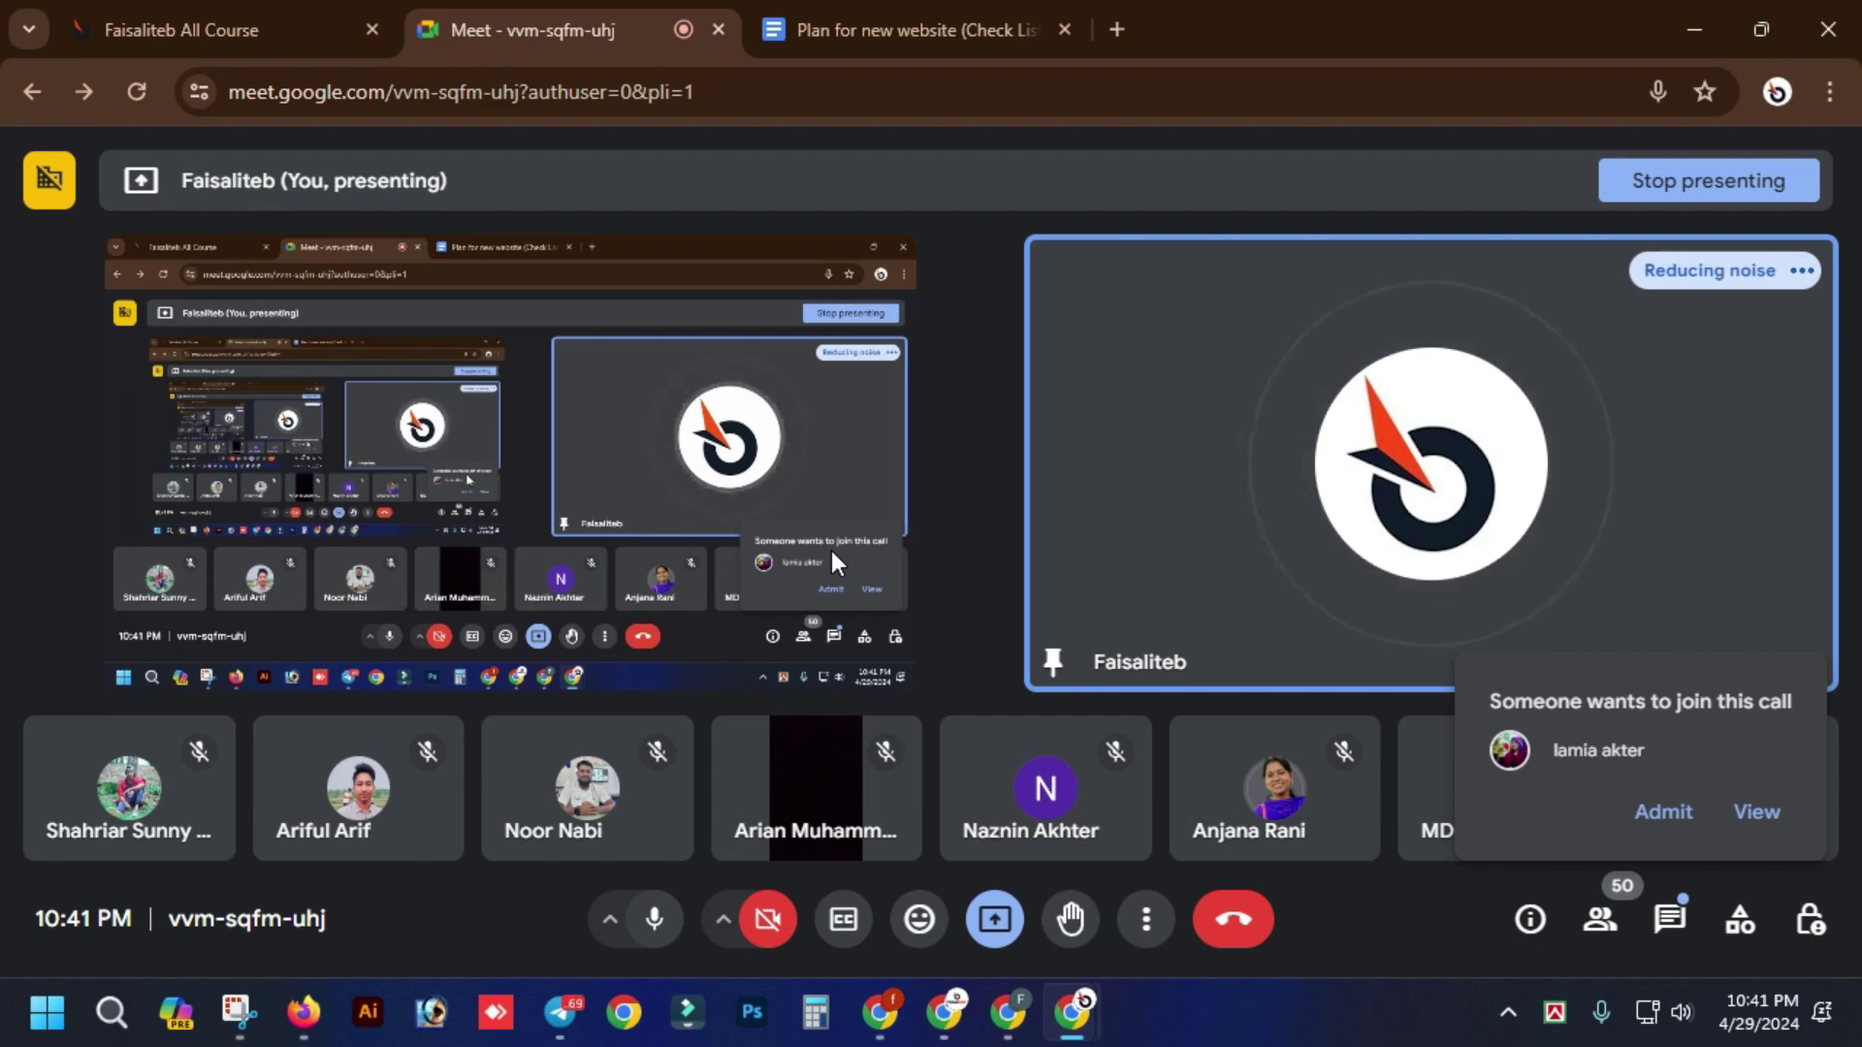
pyautogui.click(1682, 834)
pyautogui.click(1665, 925)
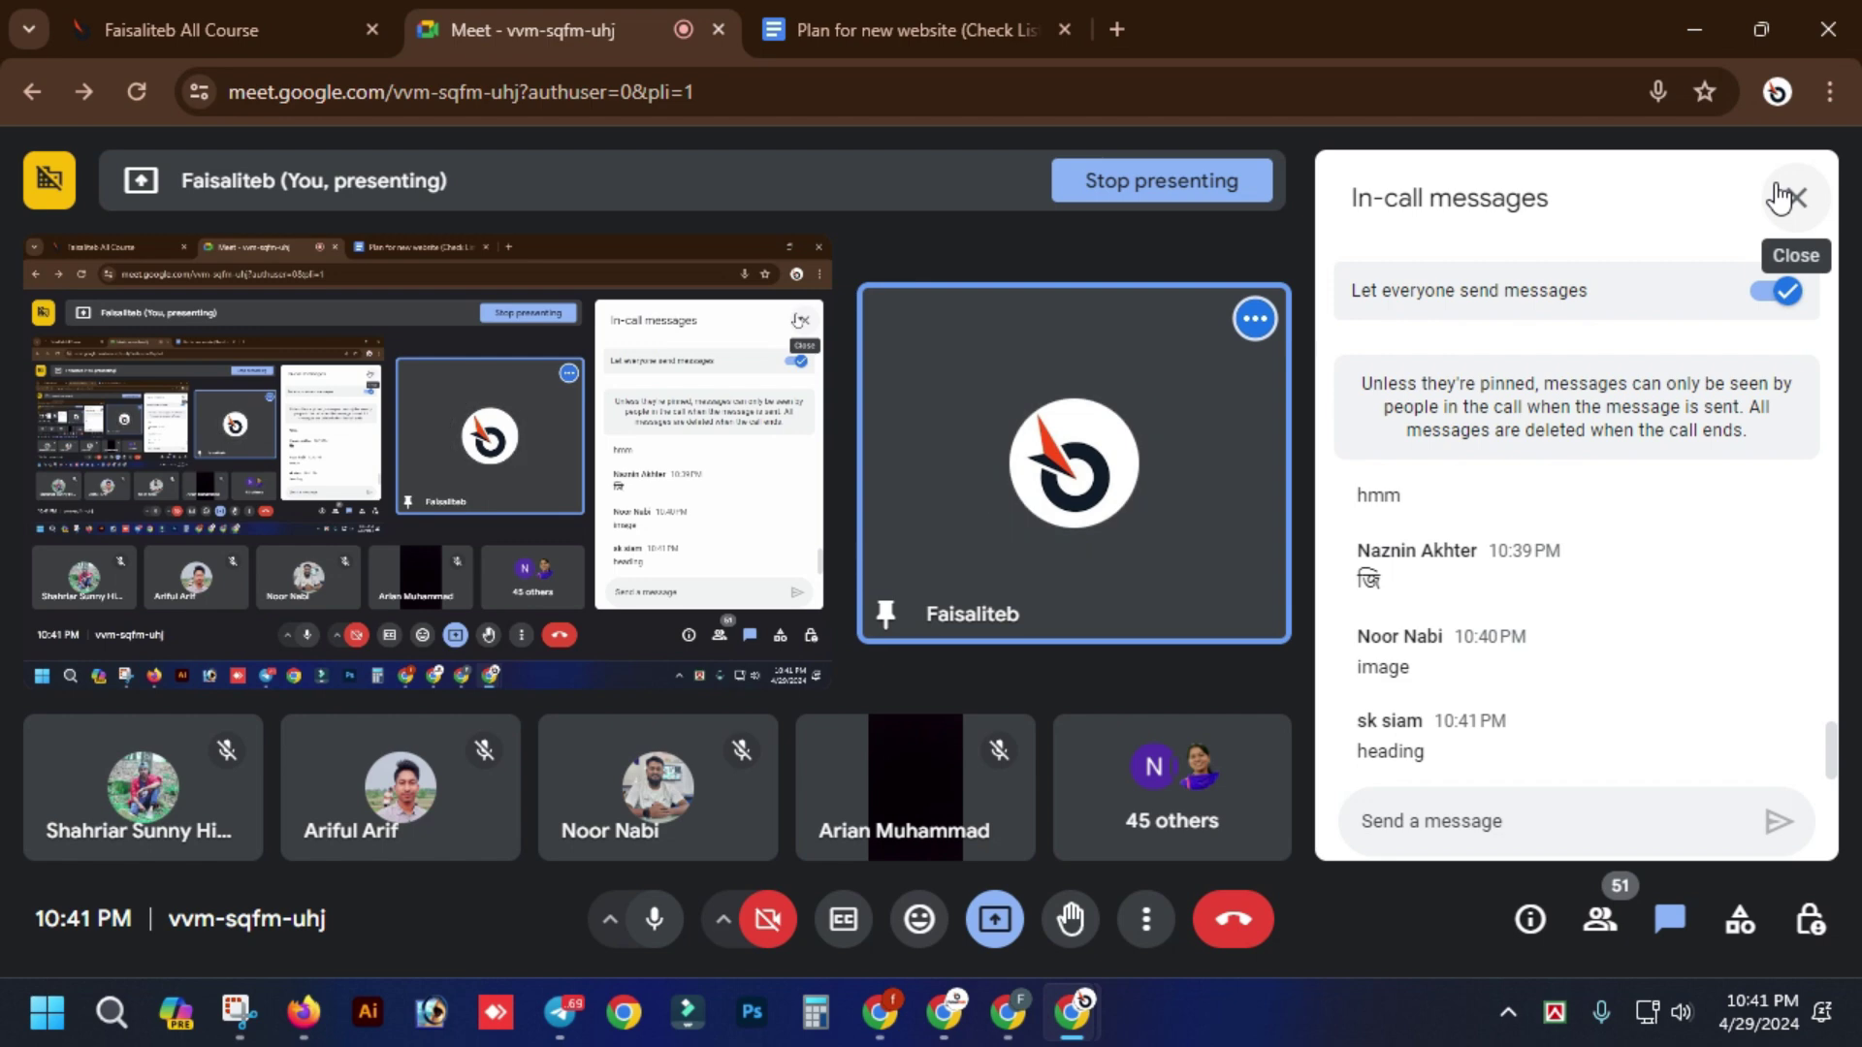
pyautogui.hotkey('alt', 'Tab')
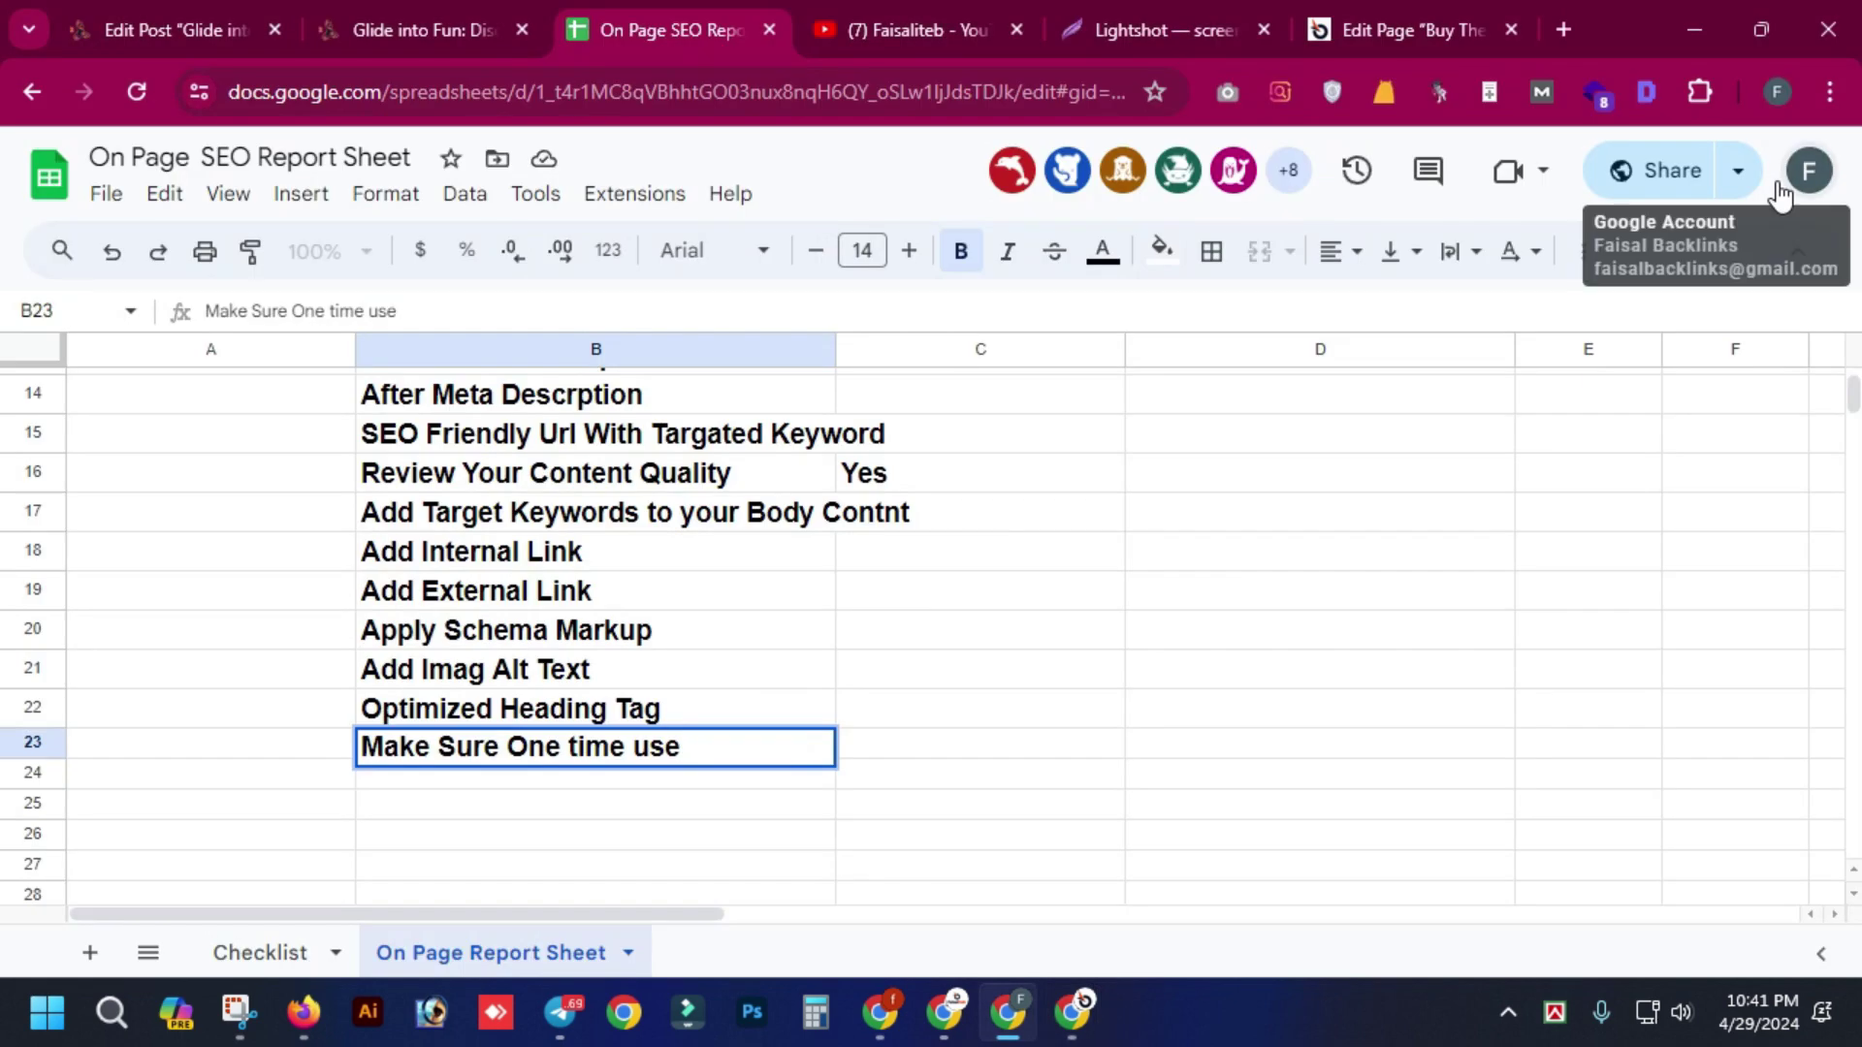
# - Complete the B23 entry by appending "H1" to its text
pyautogui.write('HG')
pyautogui.press('BackSpace')
pyautogui.write('1')
# - Close the in-call messages in Google Meet and return to the report sheet
pyautogui.hotkey('alt', 'Tab')
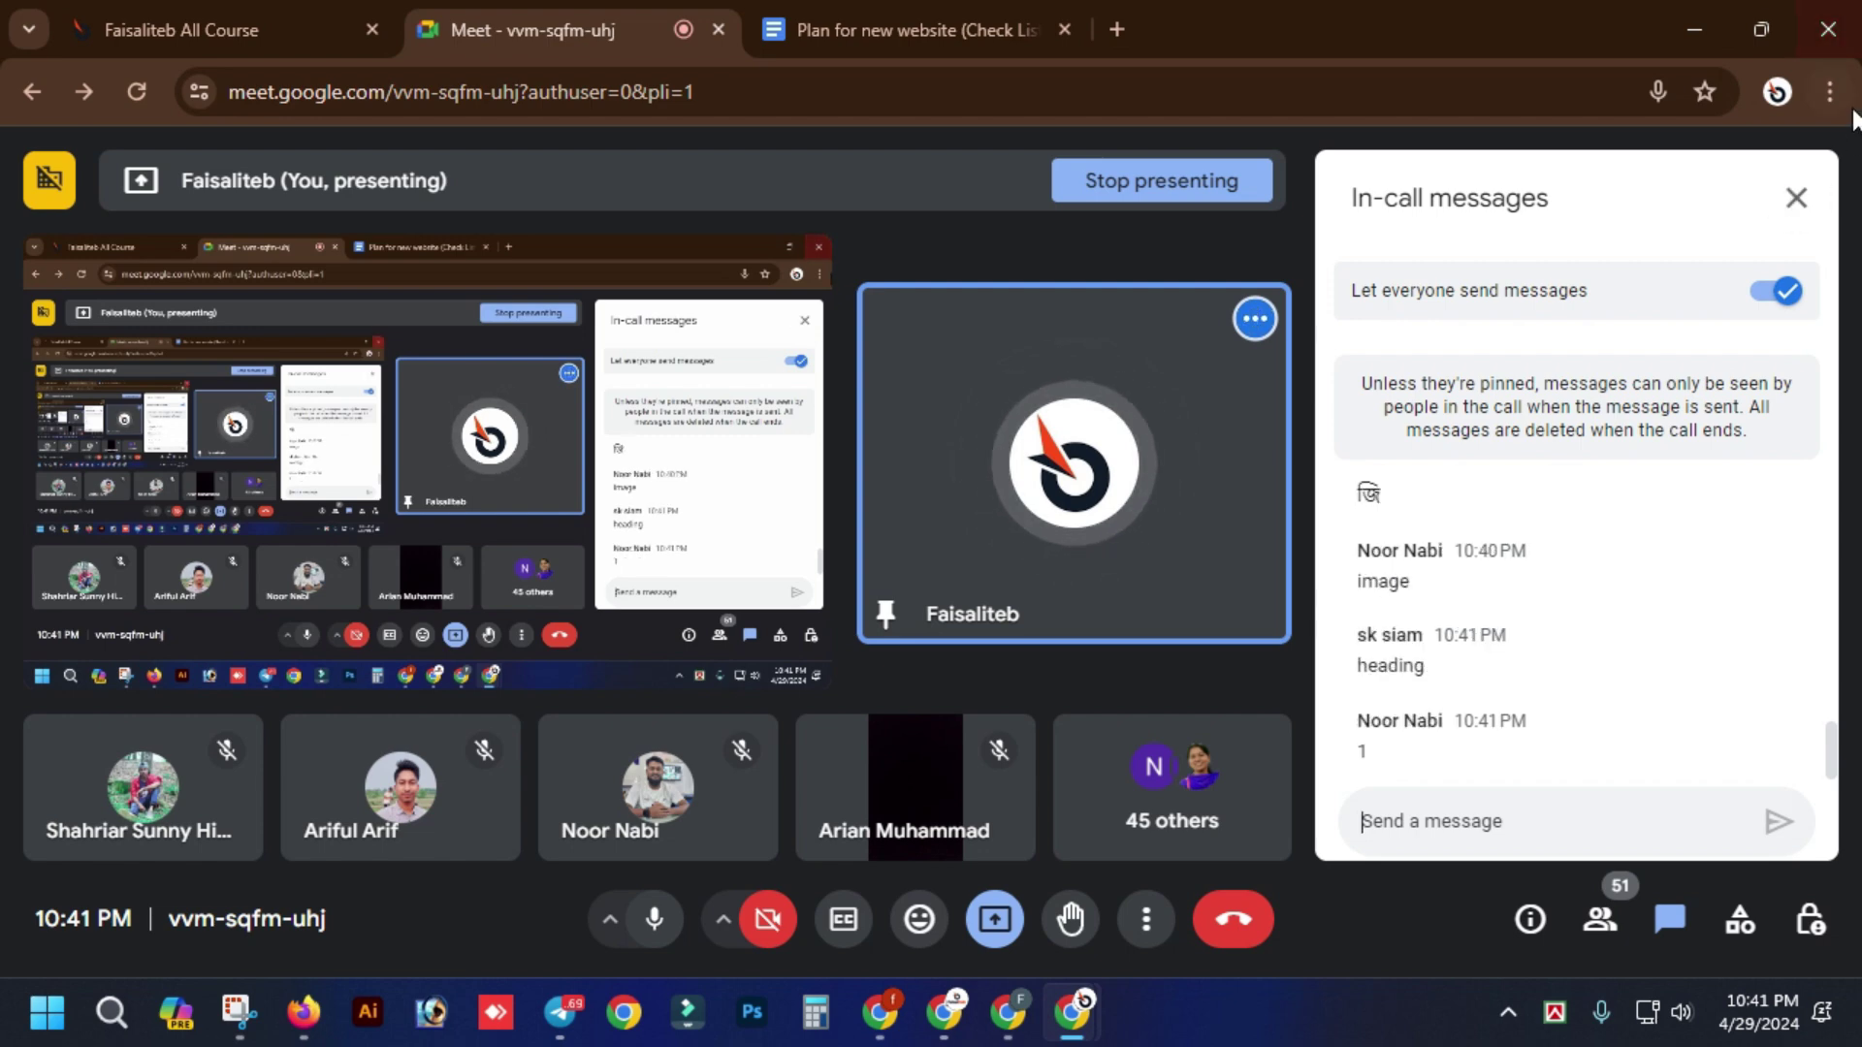
pyautogui.click(1805, 213)
pyautogui.hotkey('alt', 'Tab')
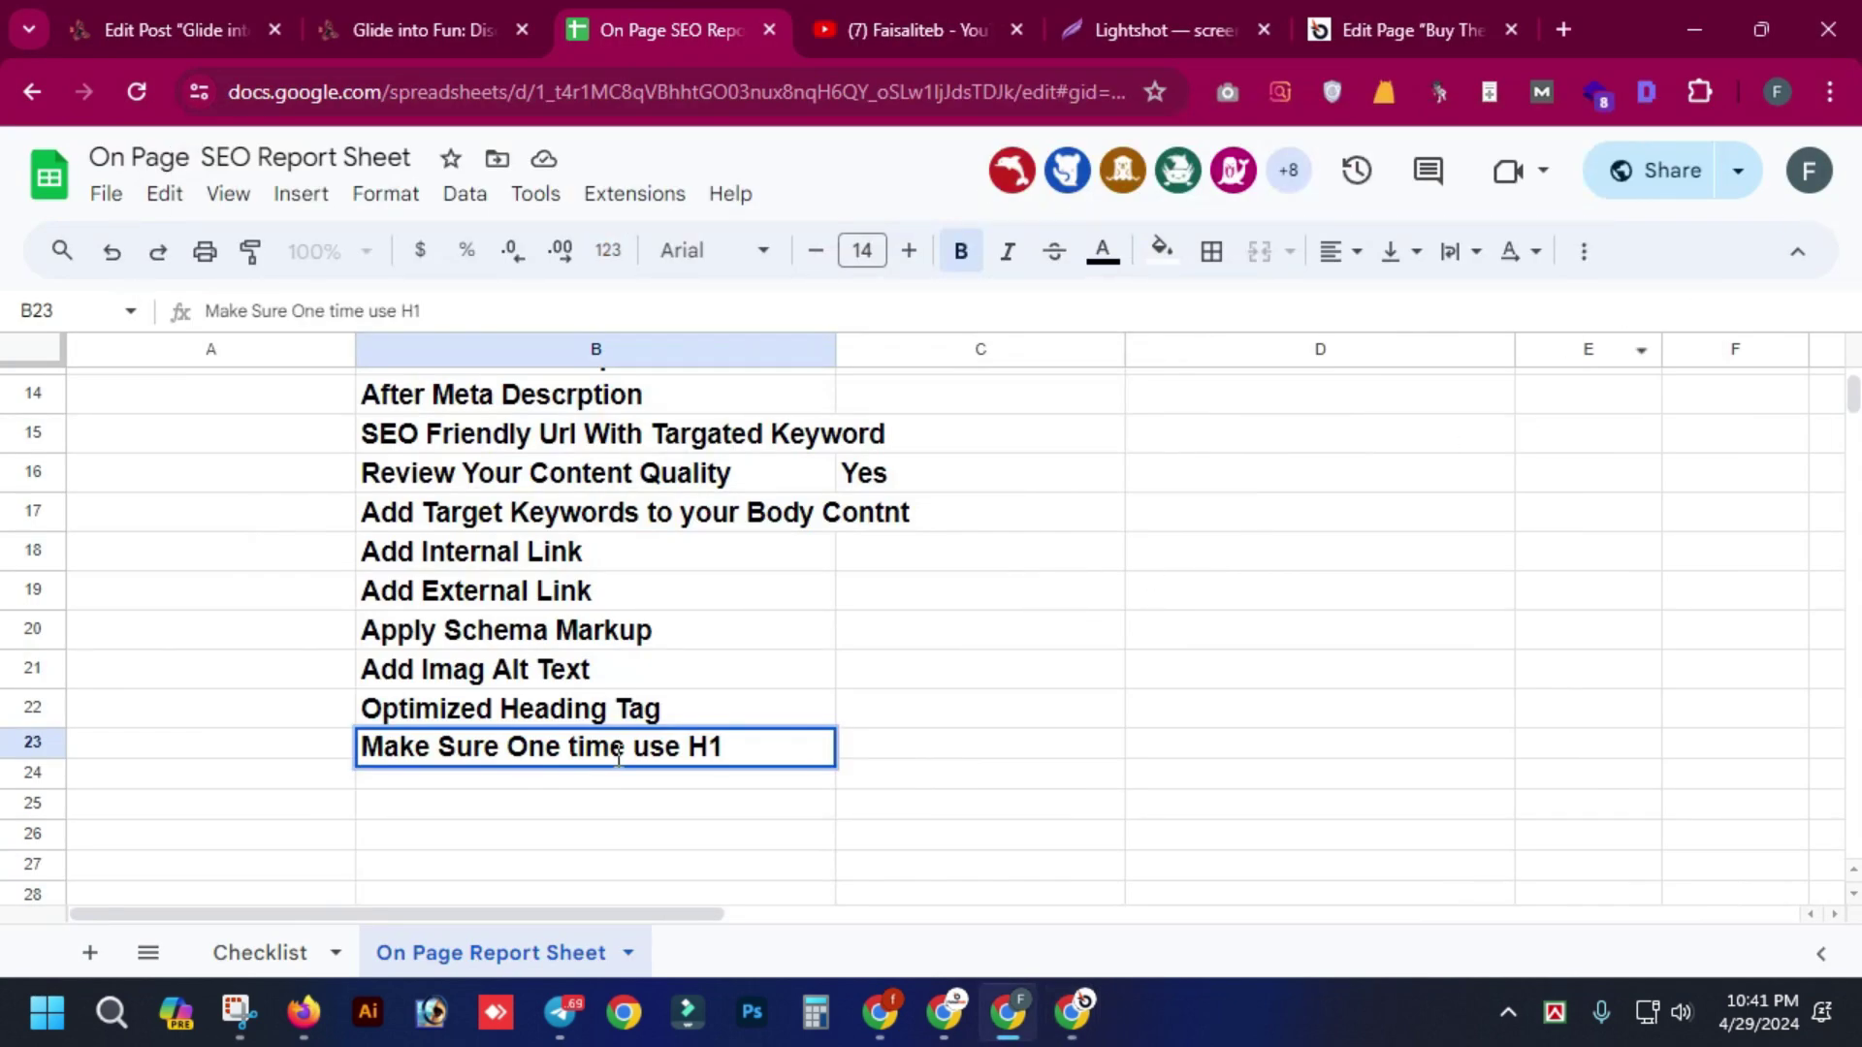
# - Commit the B23 entry and enter "Setup Open Graph" in B24 of the Problem column
pyautogui.click(481, 819)
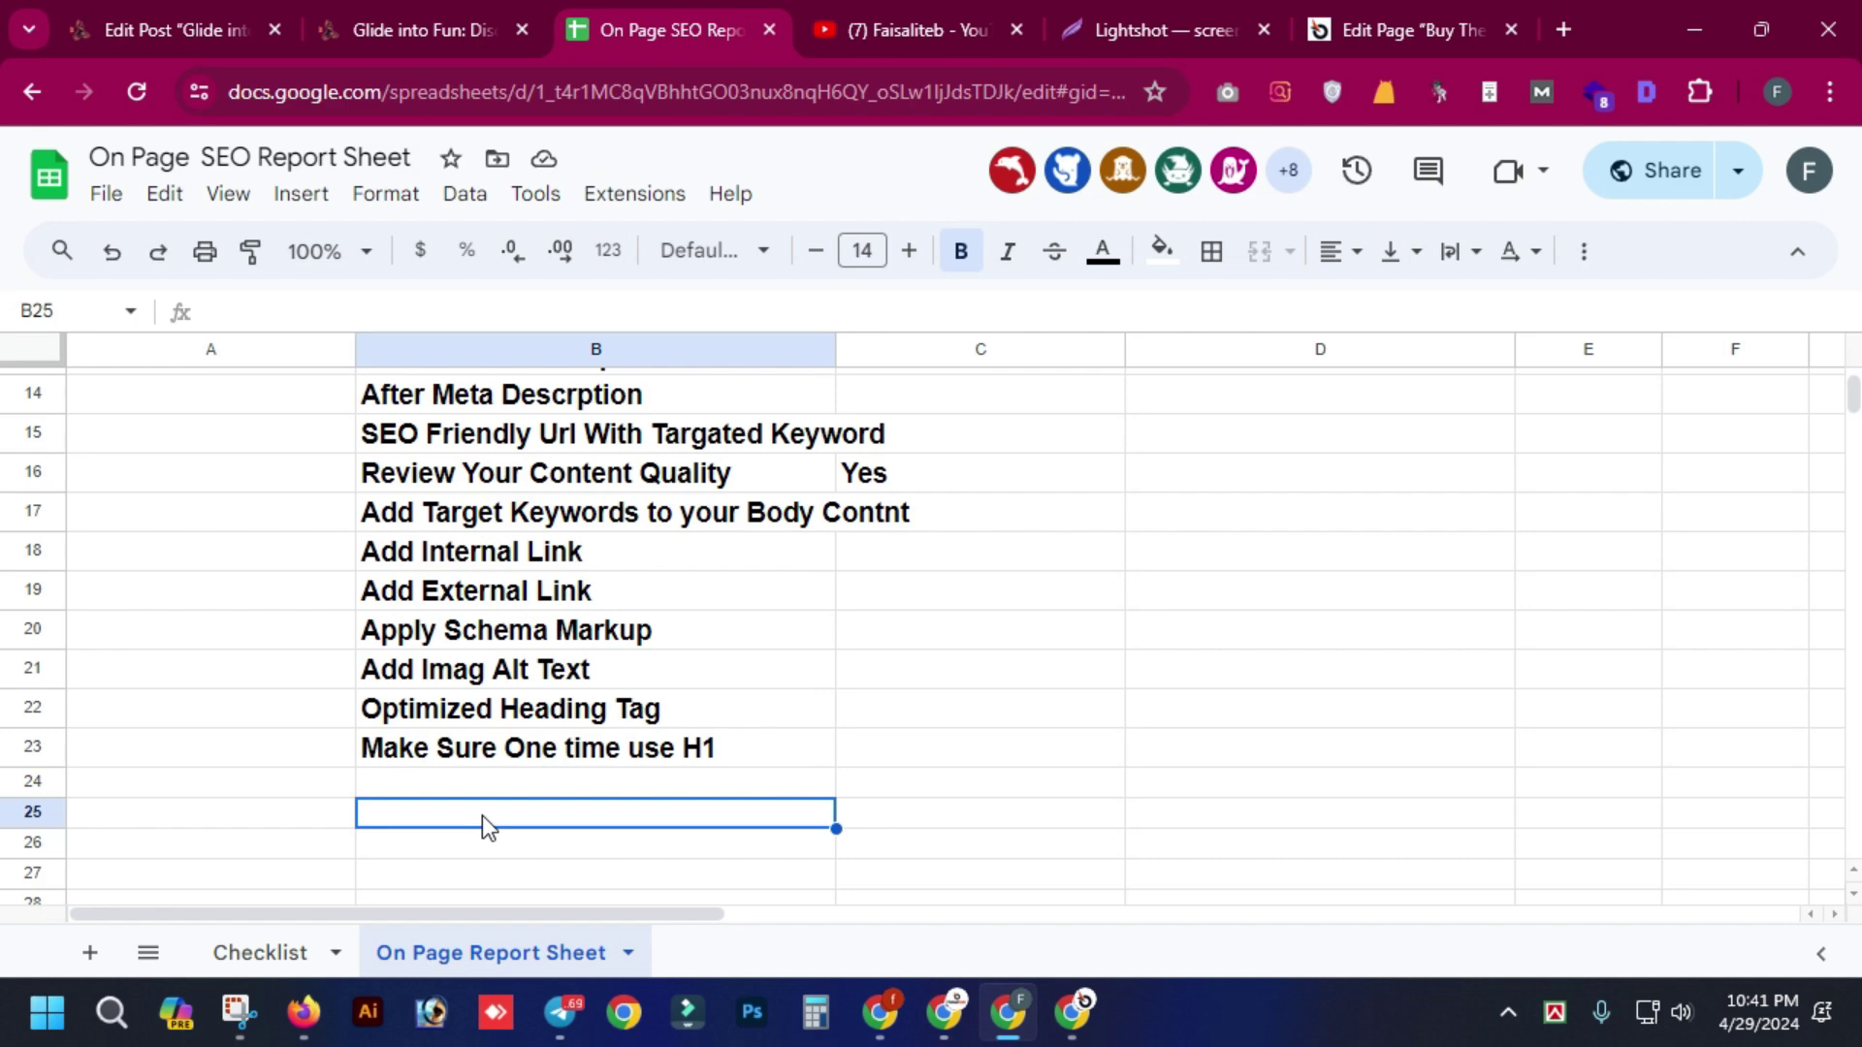
pyautogui.click(471, 790)
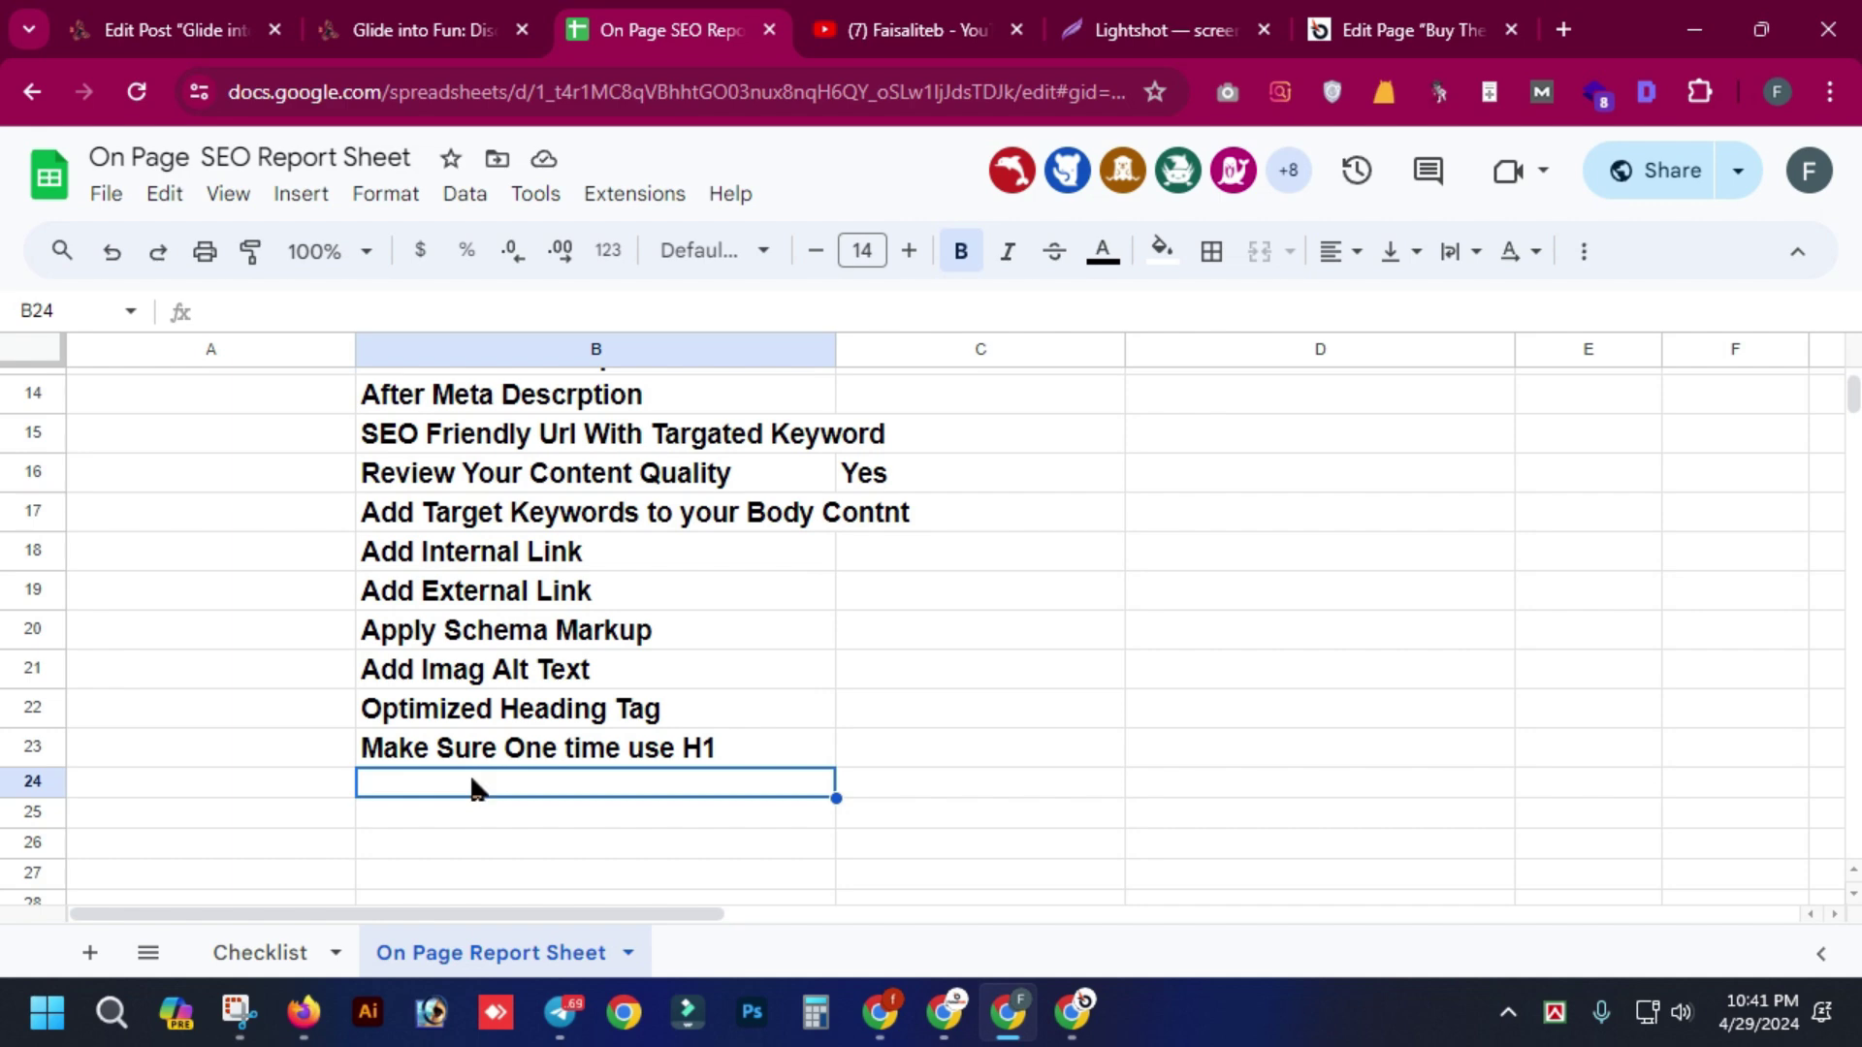
pyautogui.write('Setup')
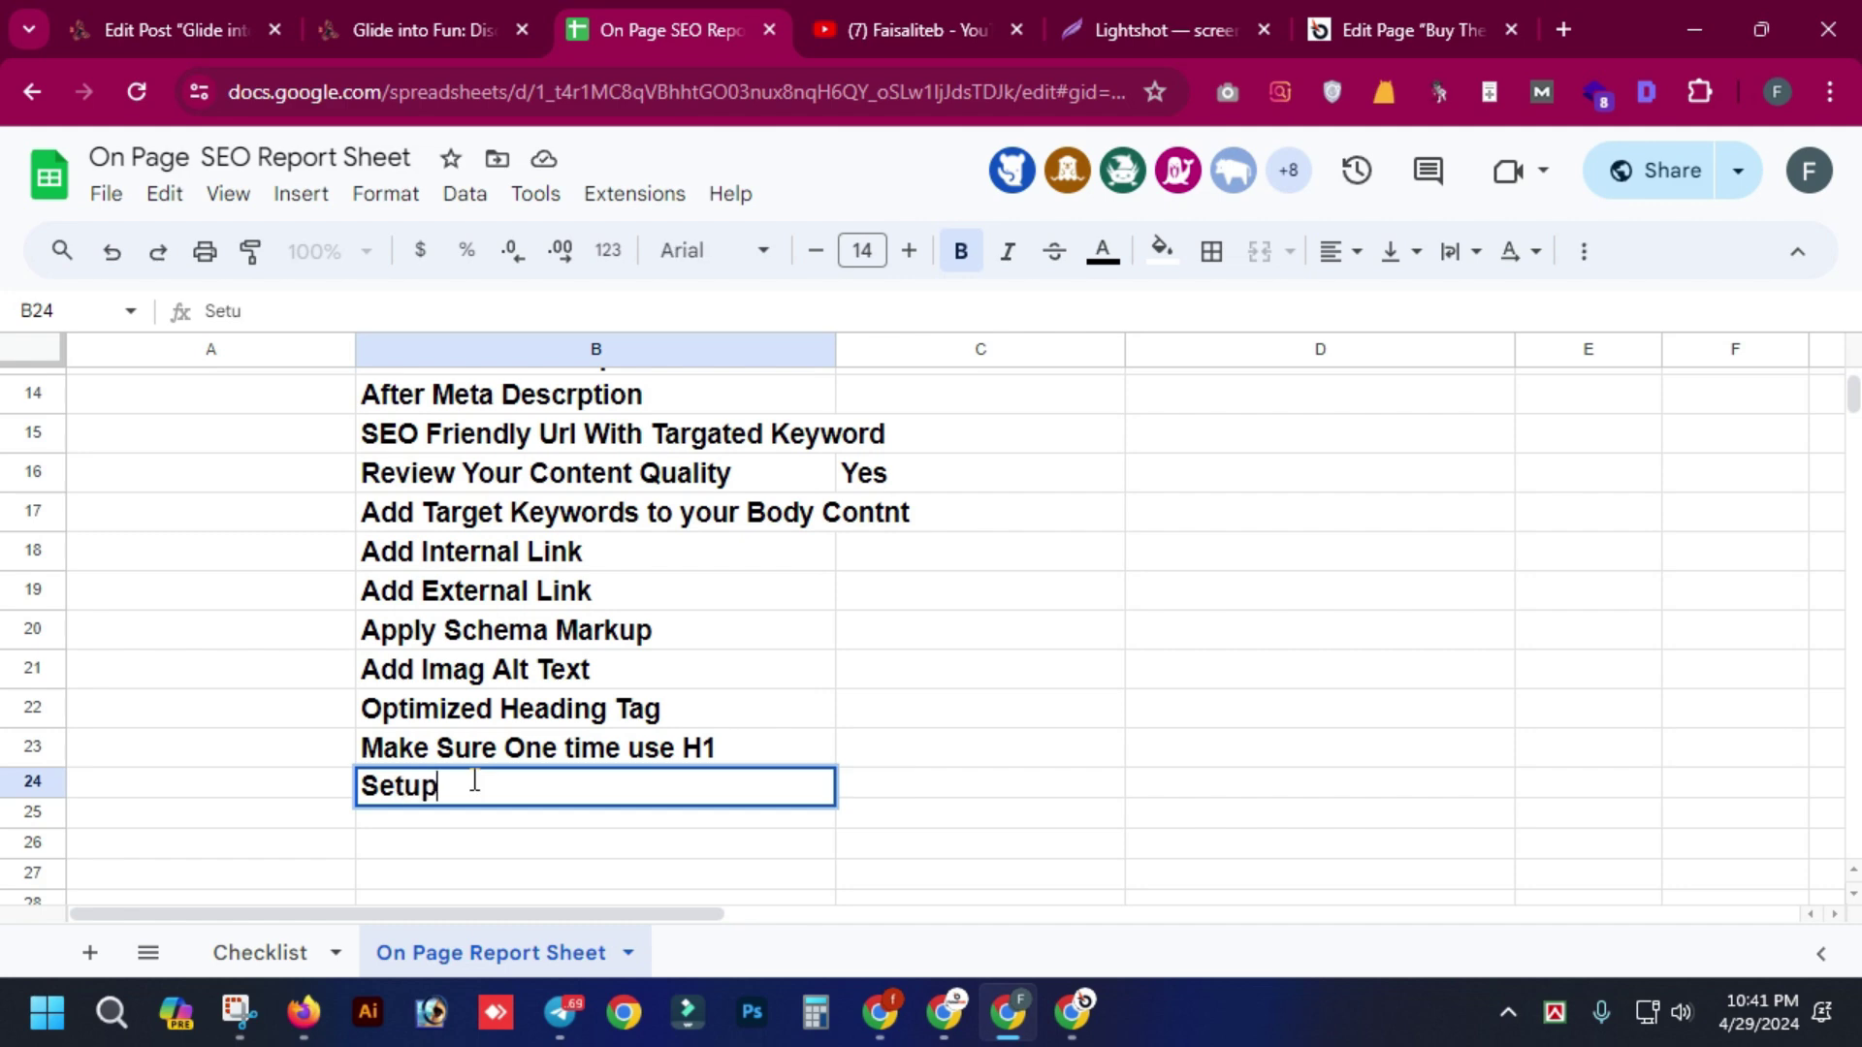
pyautogui.write(' Open Gr')
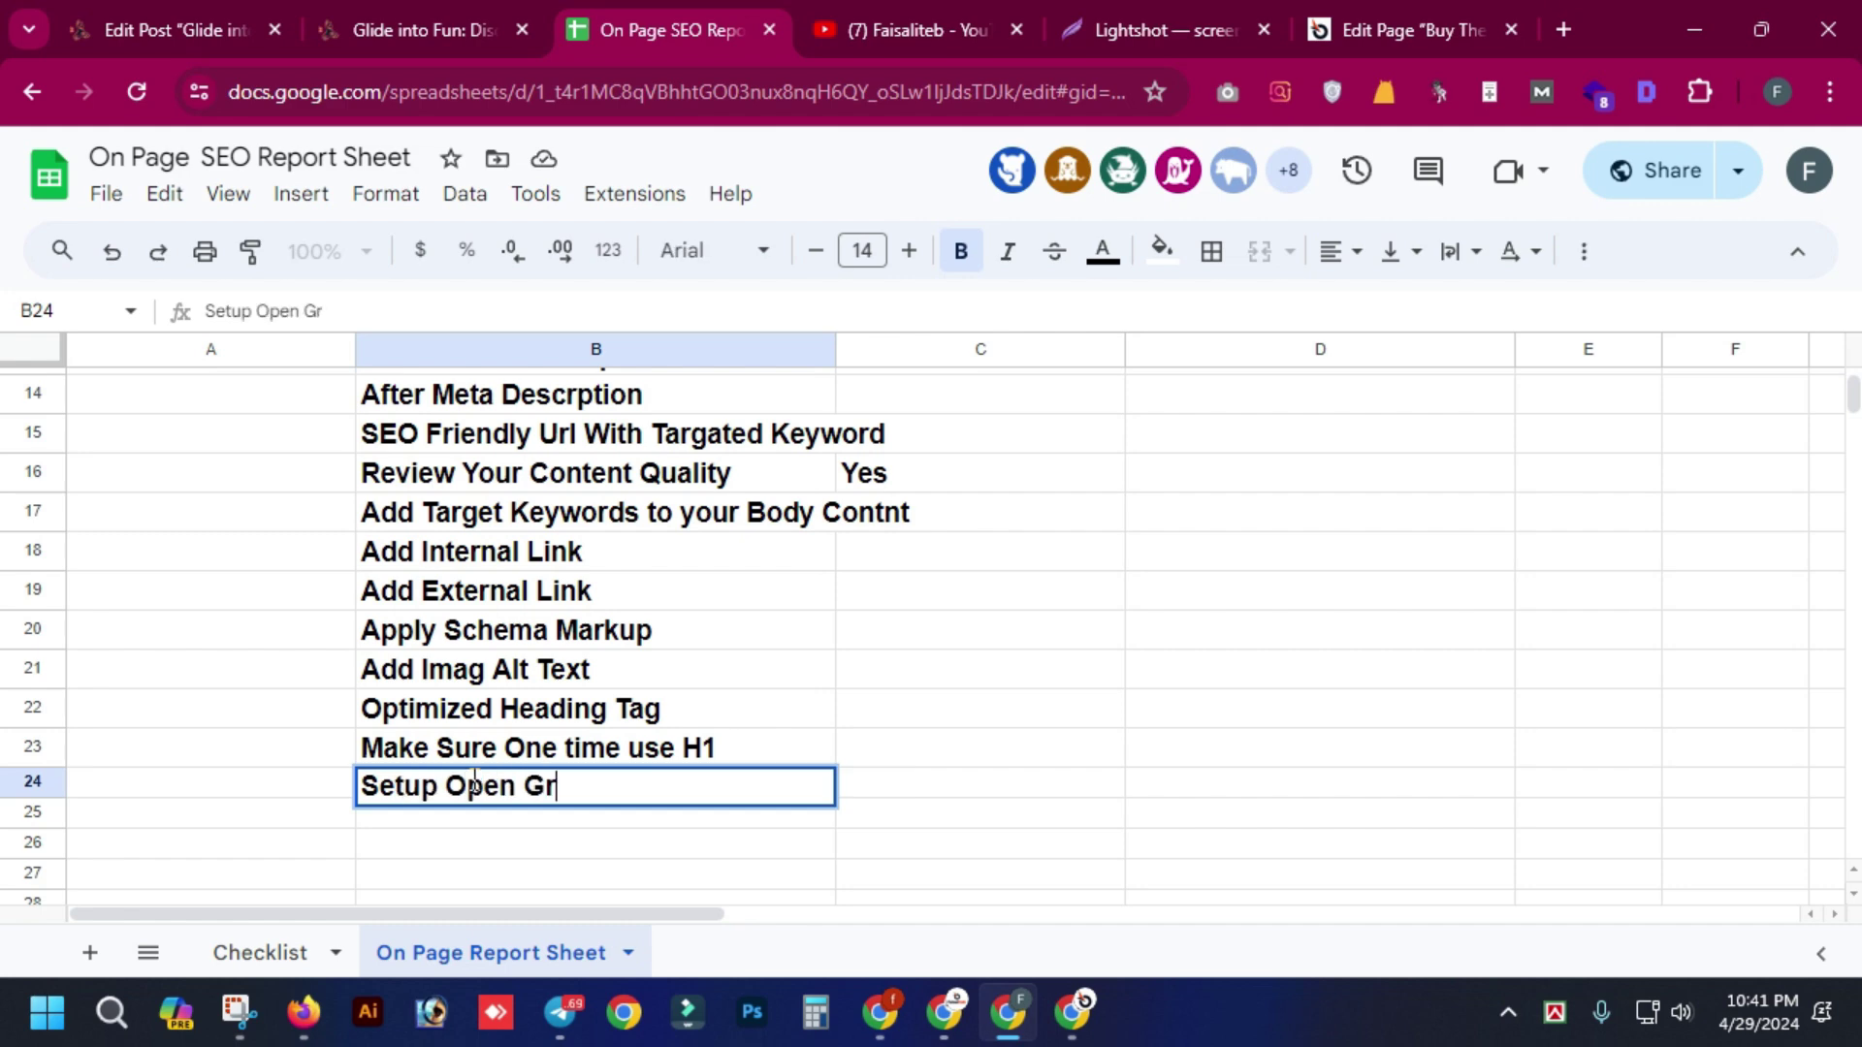
pyautogui.write('aph')
pyautogui.press('Return')
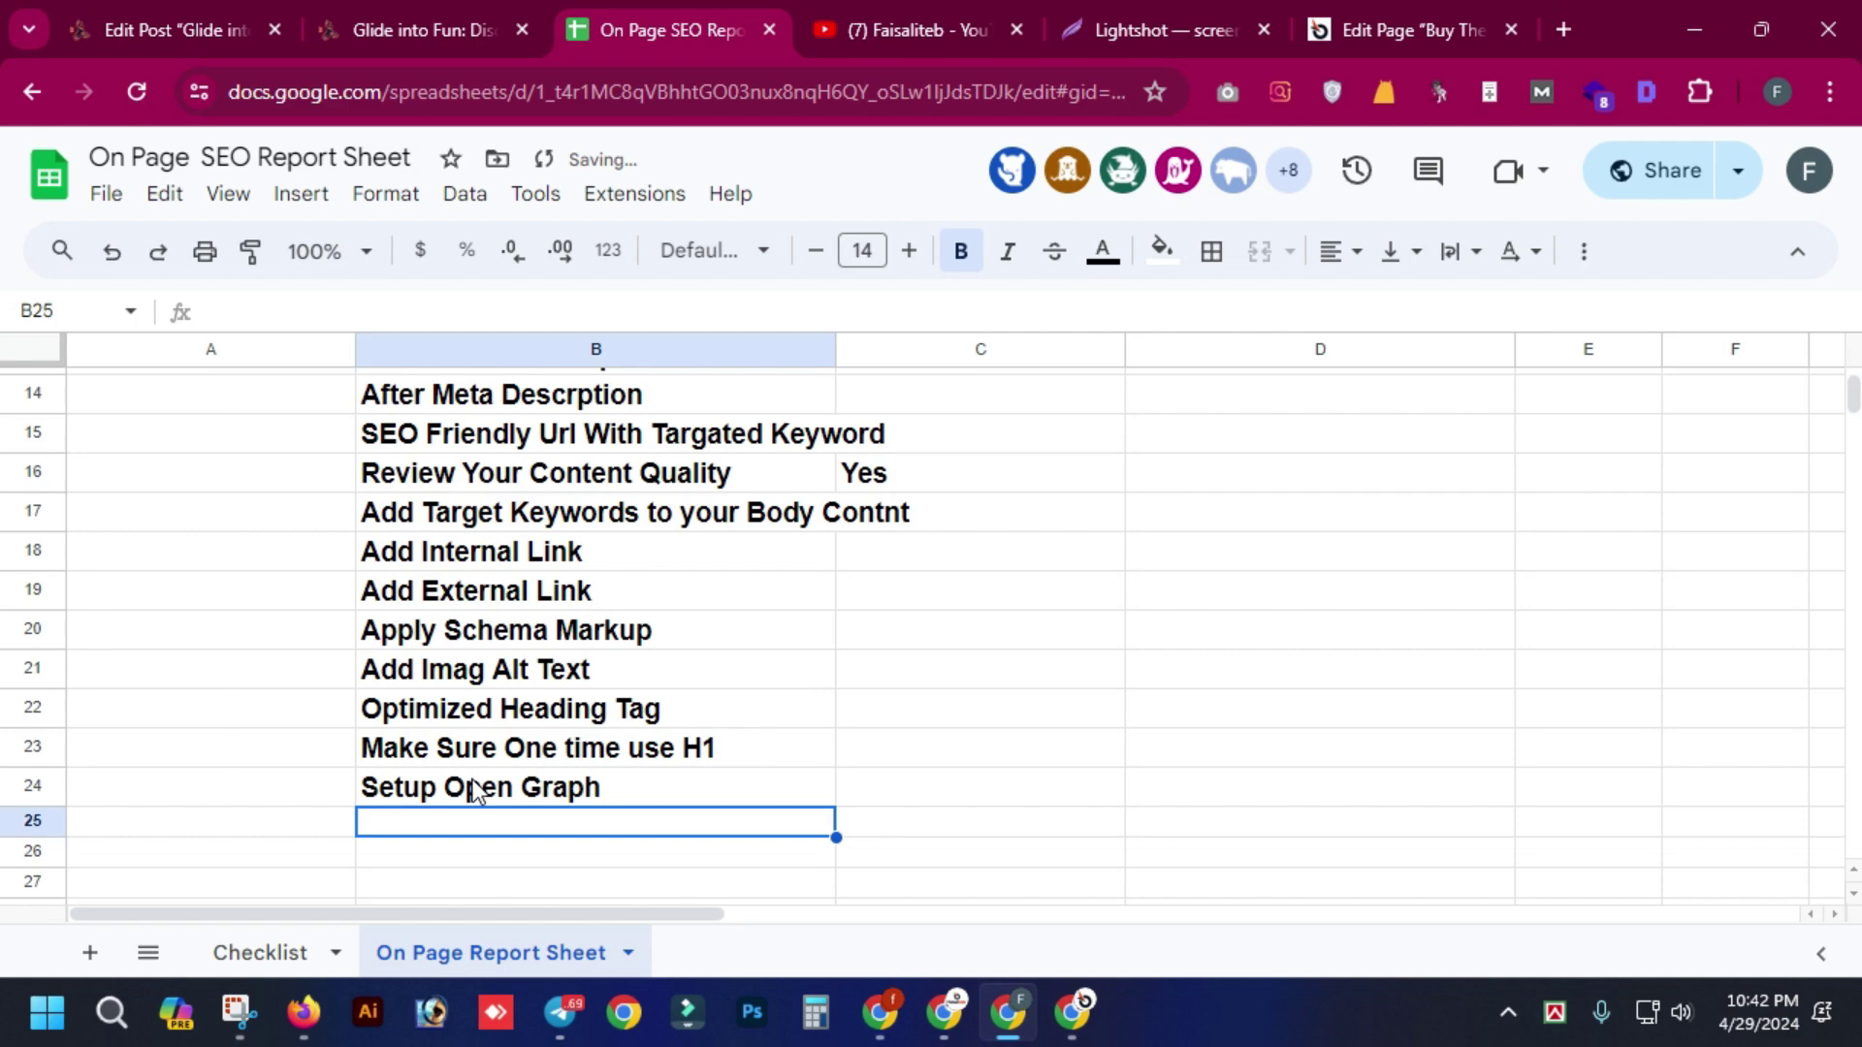
# - Enter "Setup Facebook Card / Twitter card" in B25 of the Problem column
pyautogui.write('Setup ')
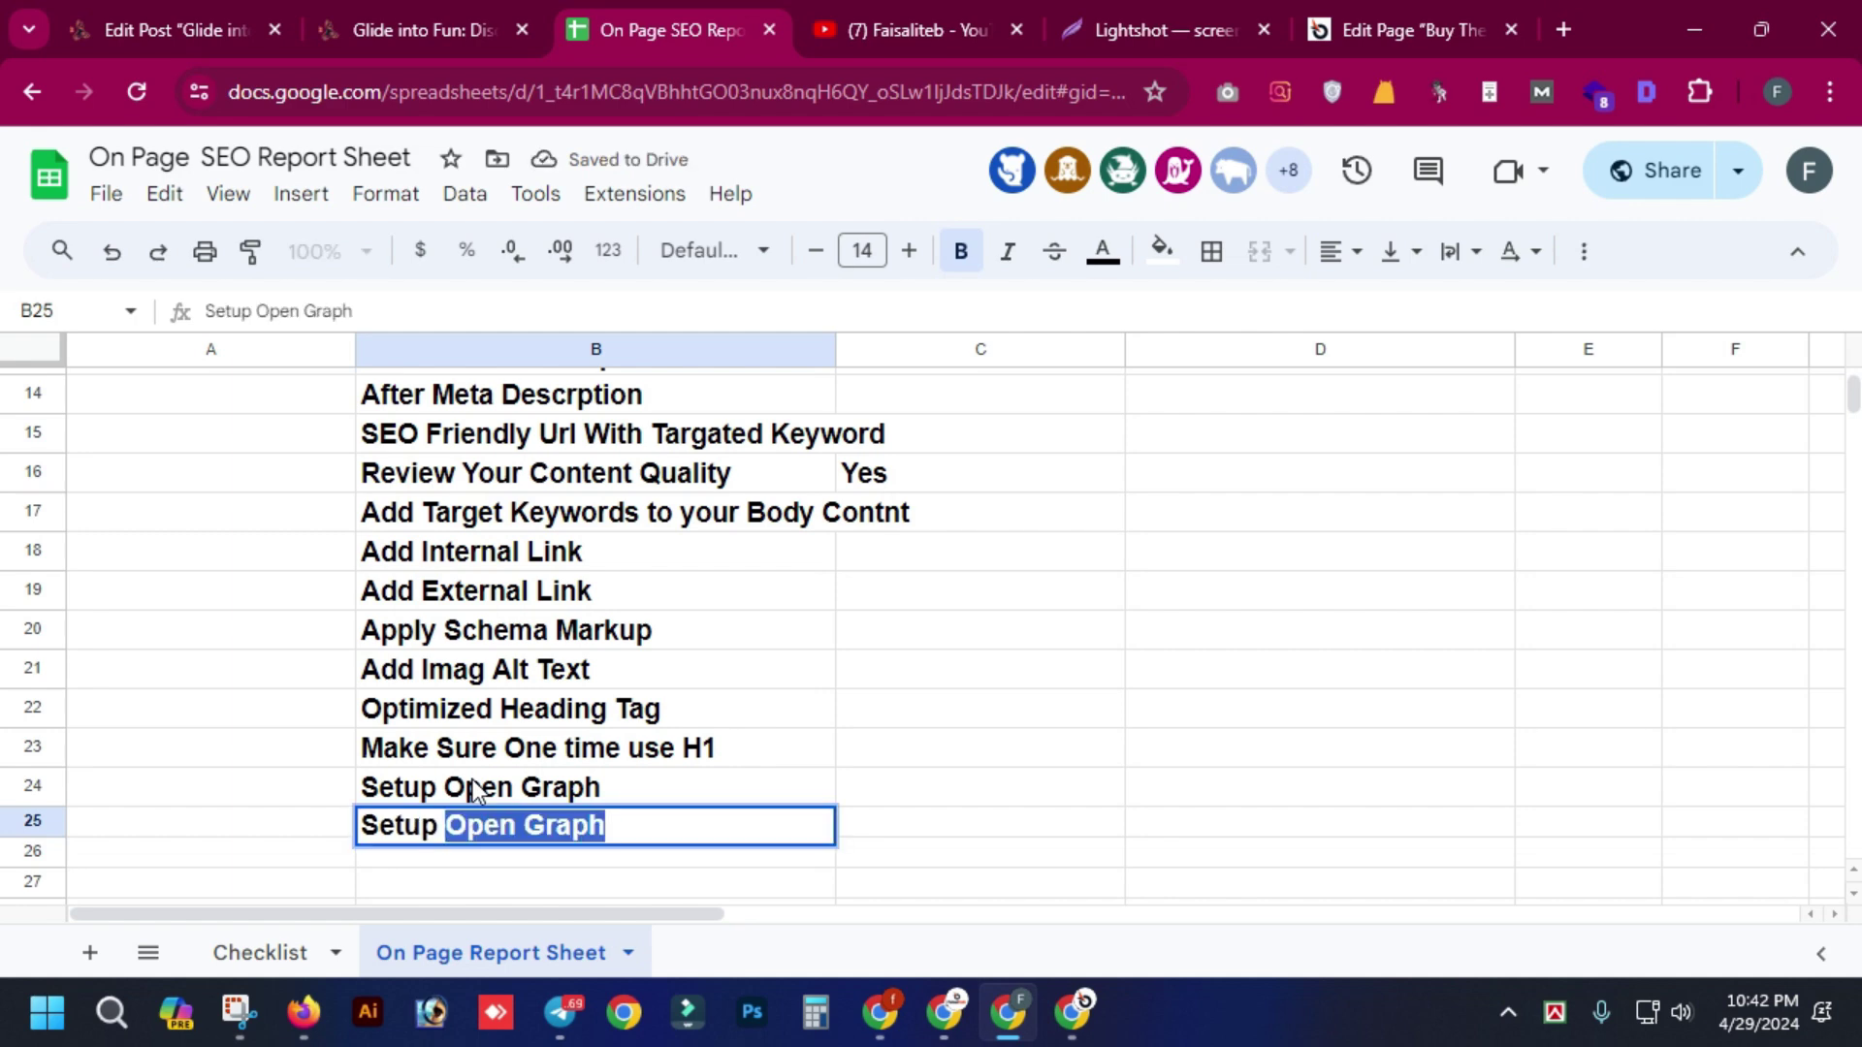
pyautogui.write('Facebook')
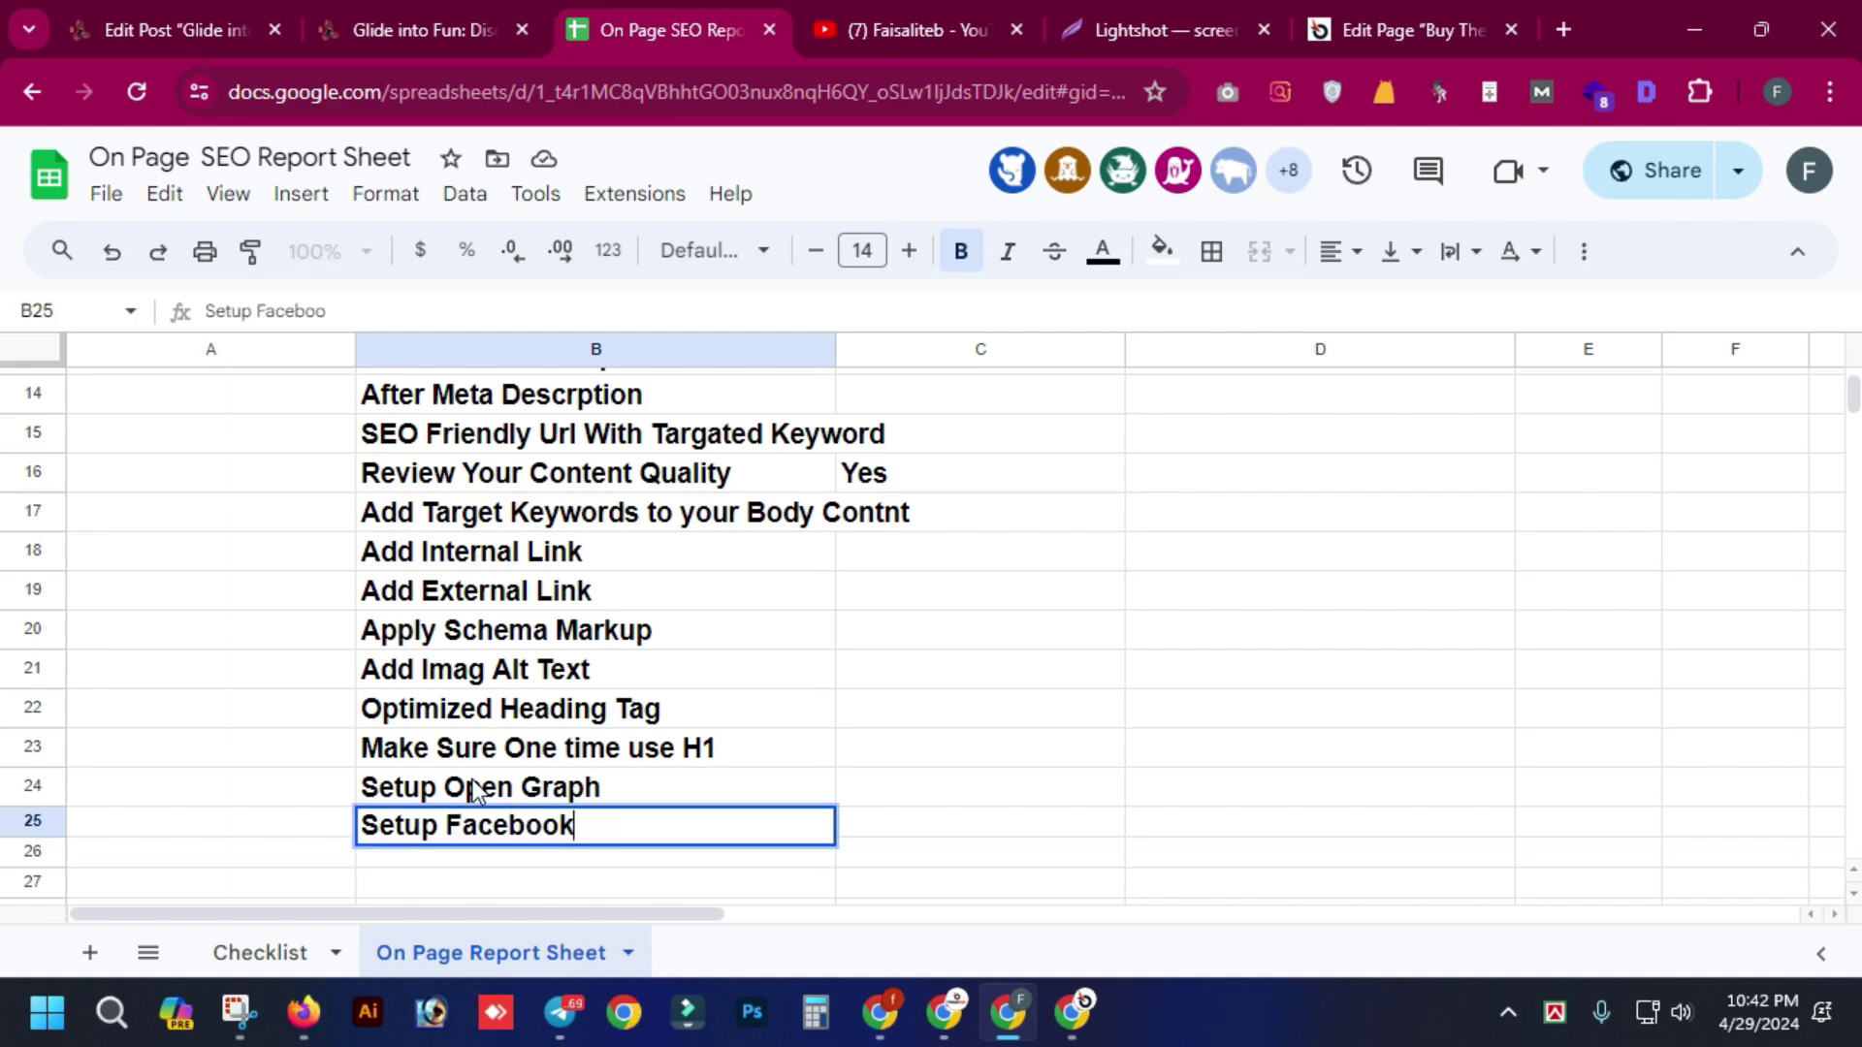
pyautogui.write(' Card')
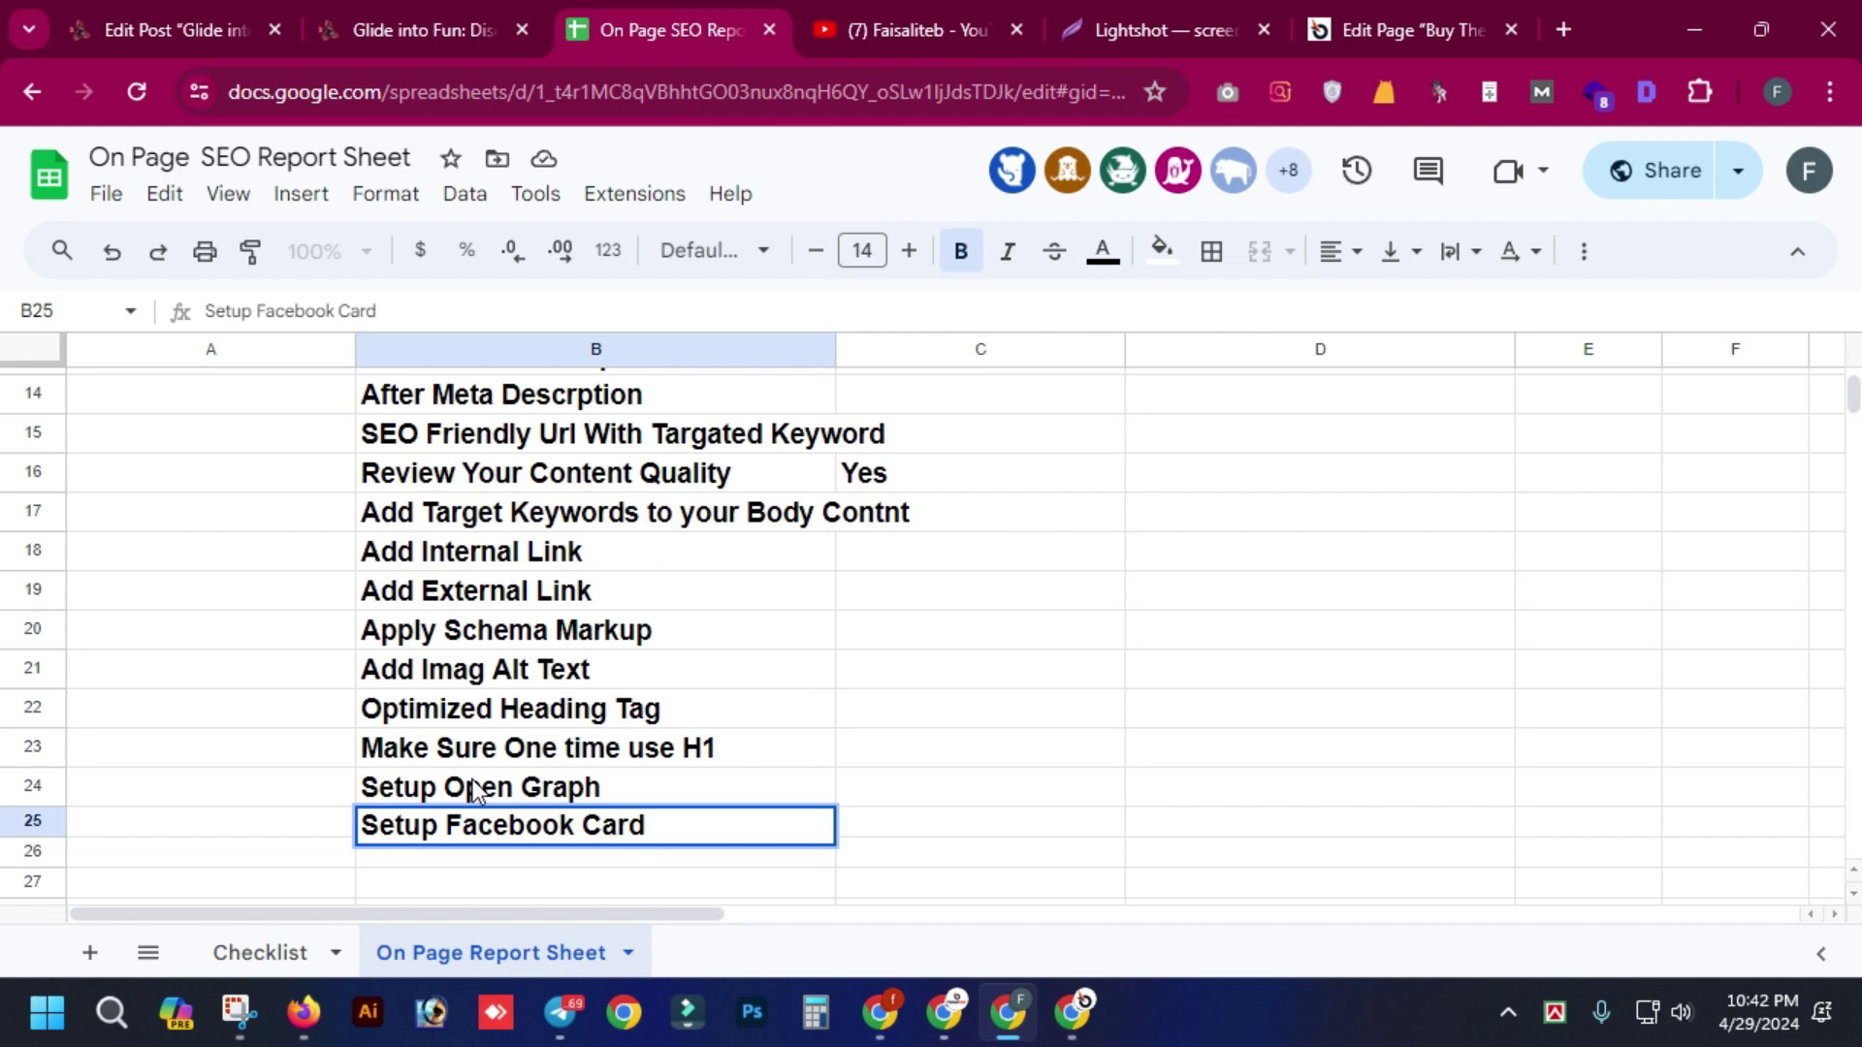
pyautogui.write(' / Twitter card')
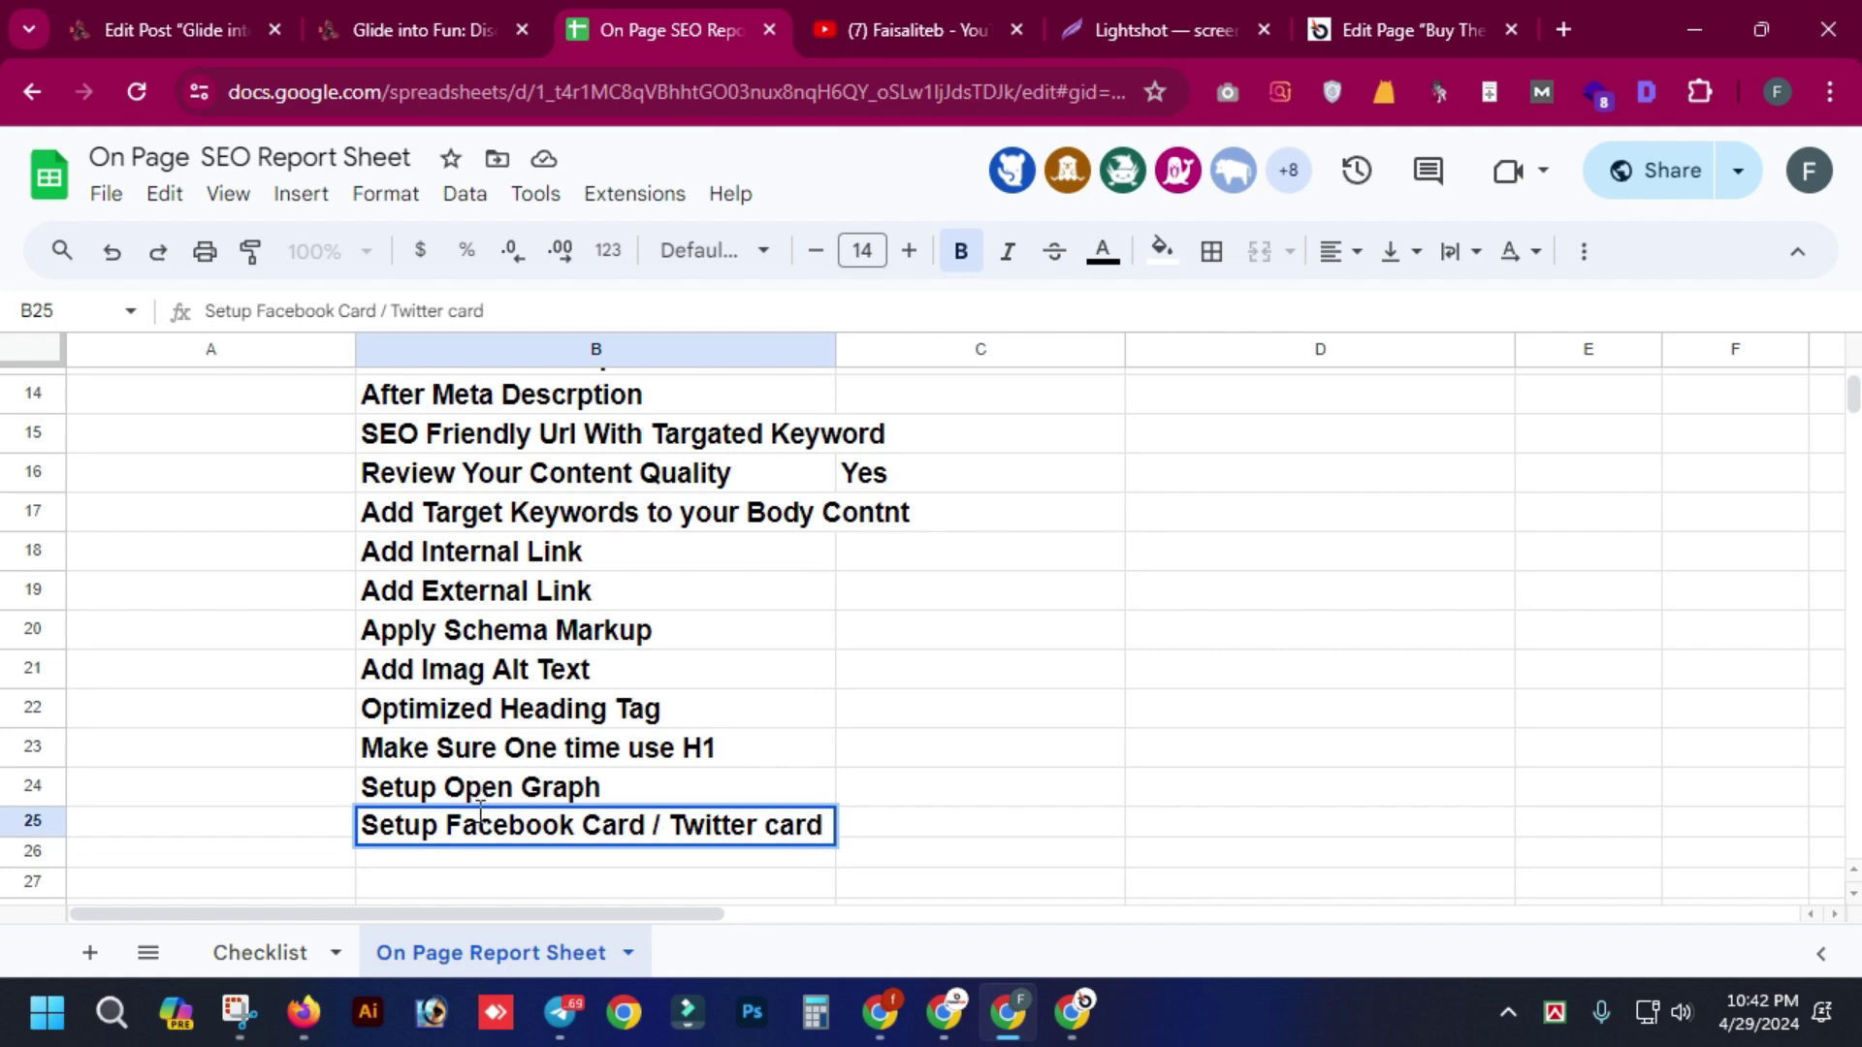
pyautogui.click(464, 891)
# - Enter "Incresase Page Speed" in B26 of the Problem column
pyautogui.click(481, 869)
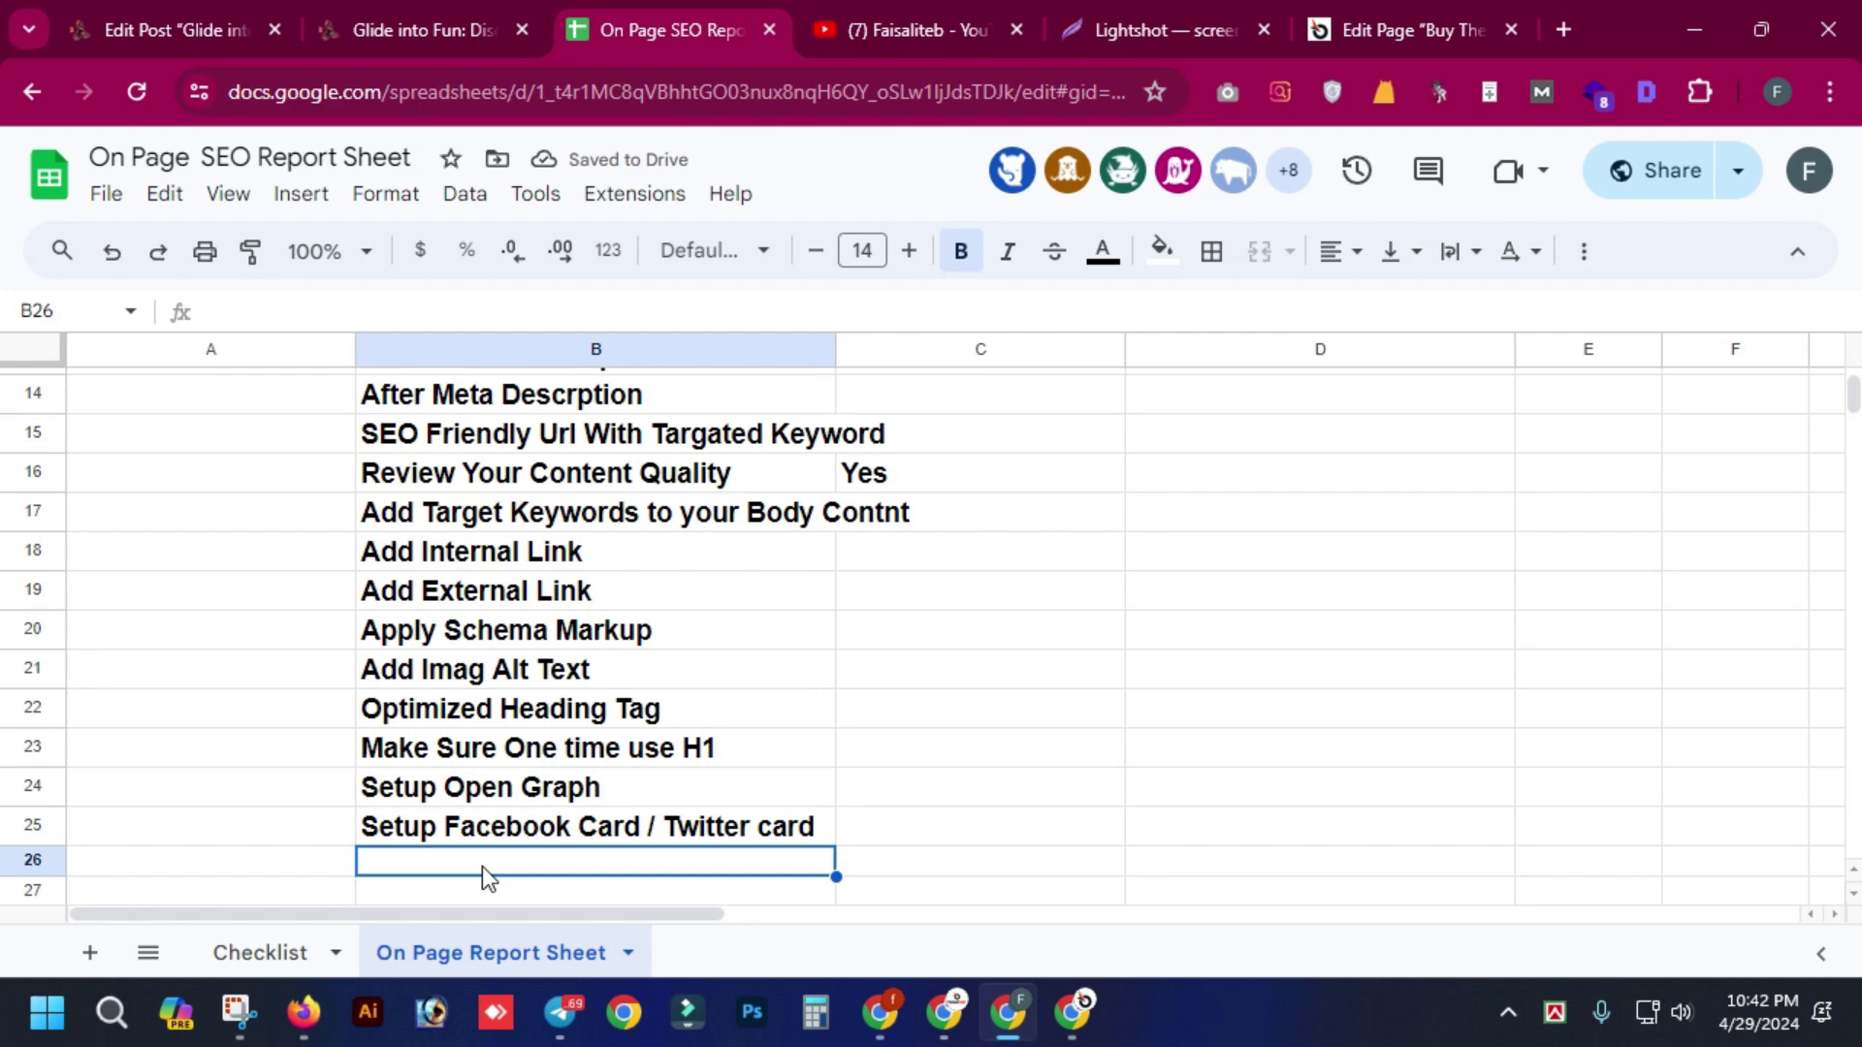
pyautogui.write('In')
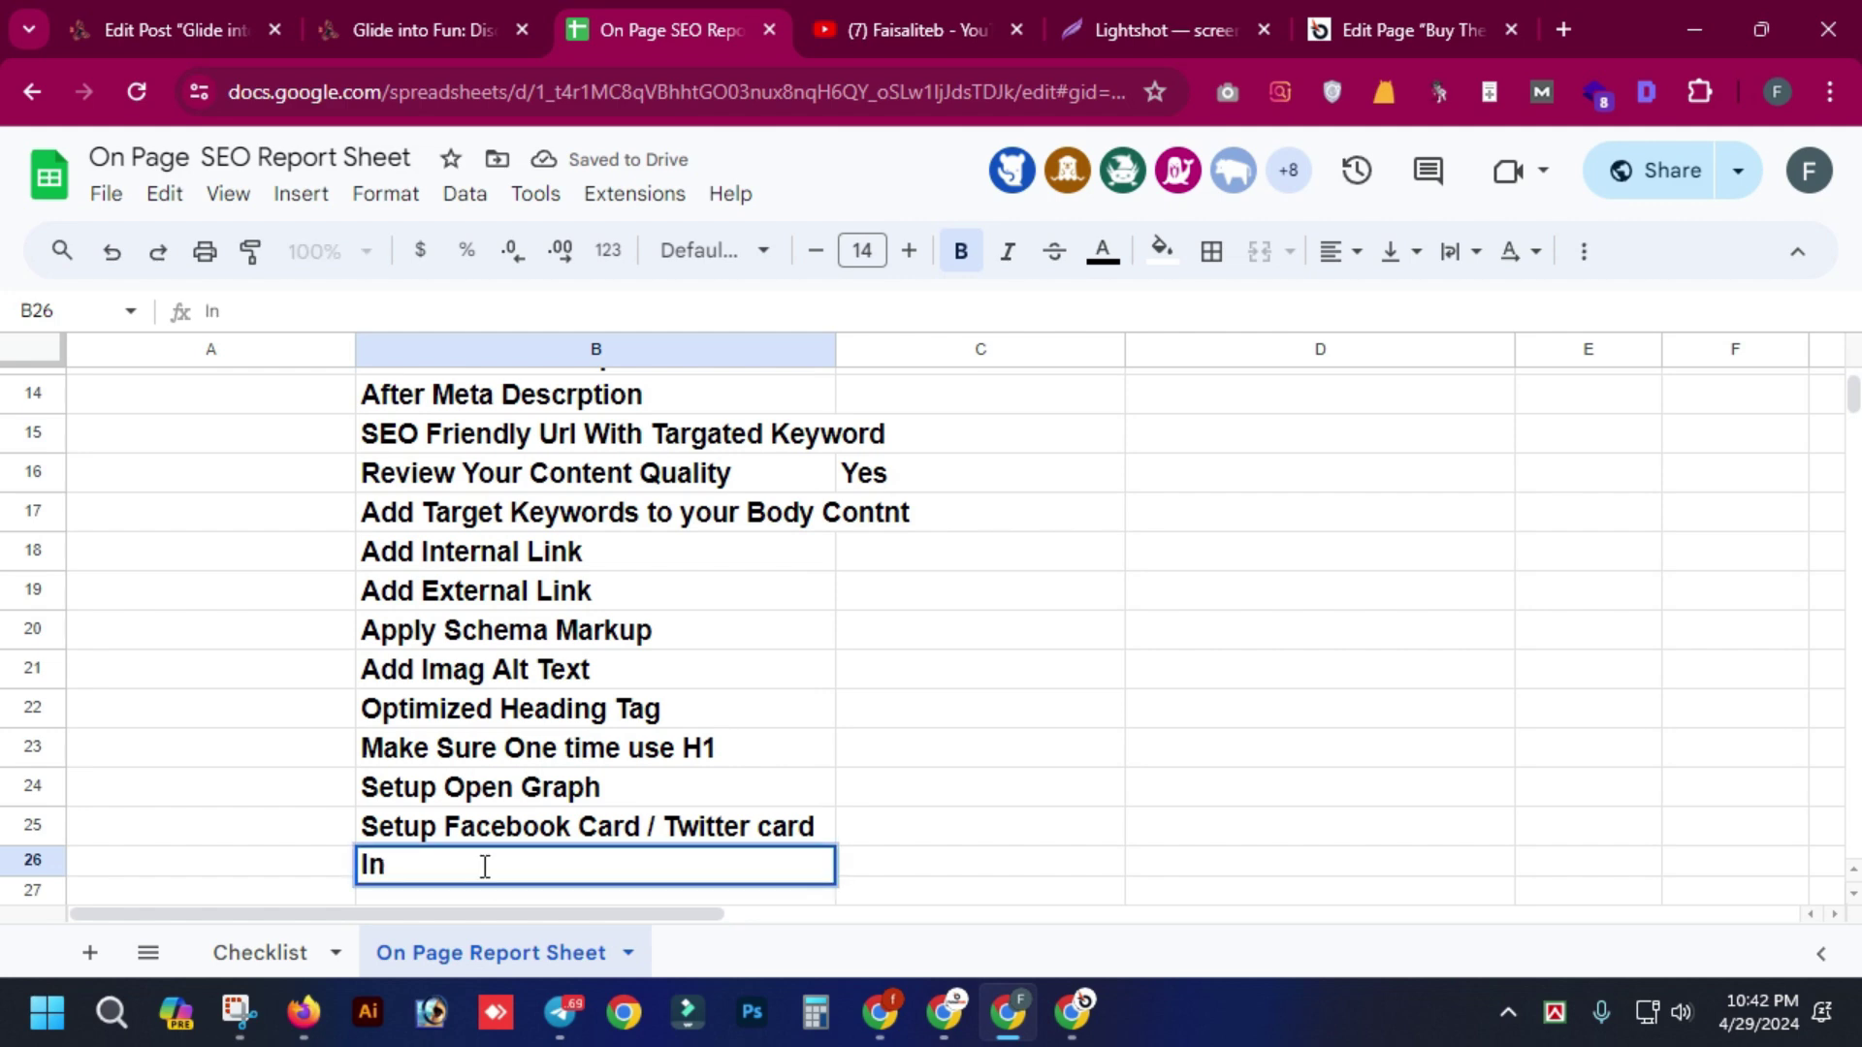
pyautogui.write('cres')
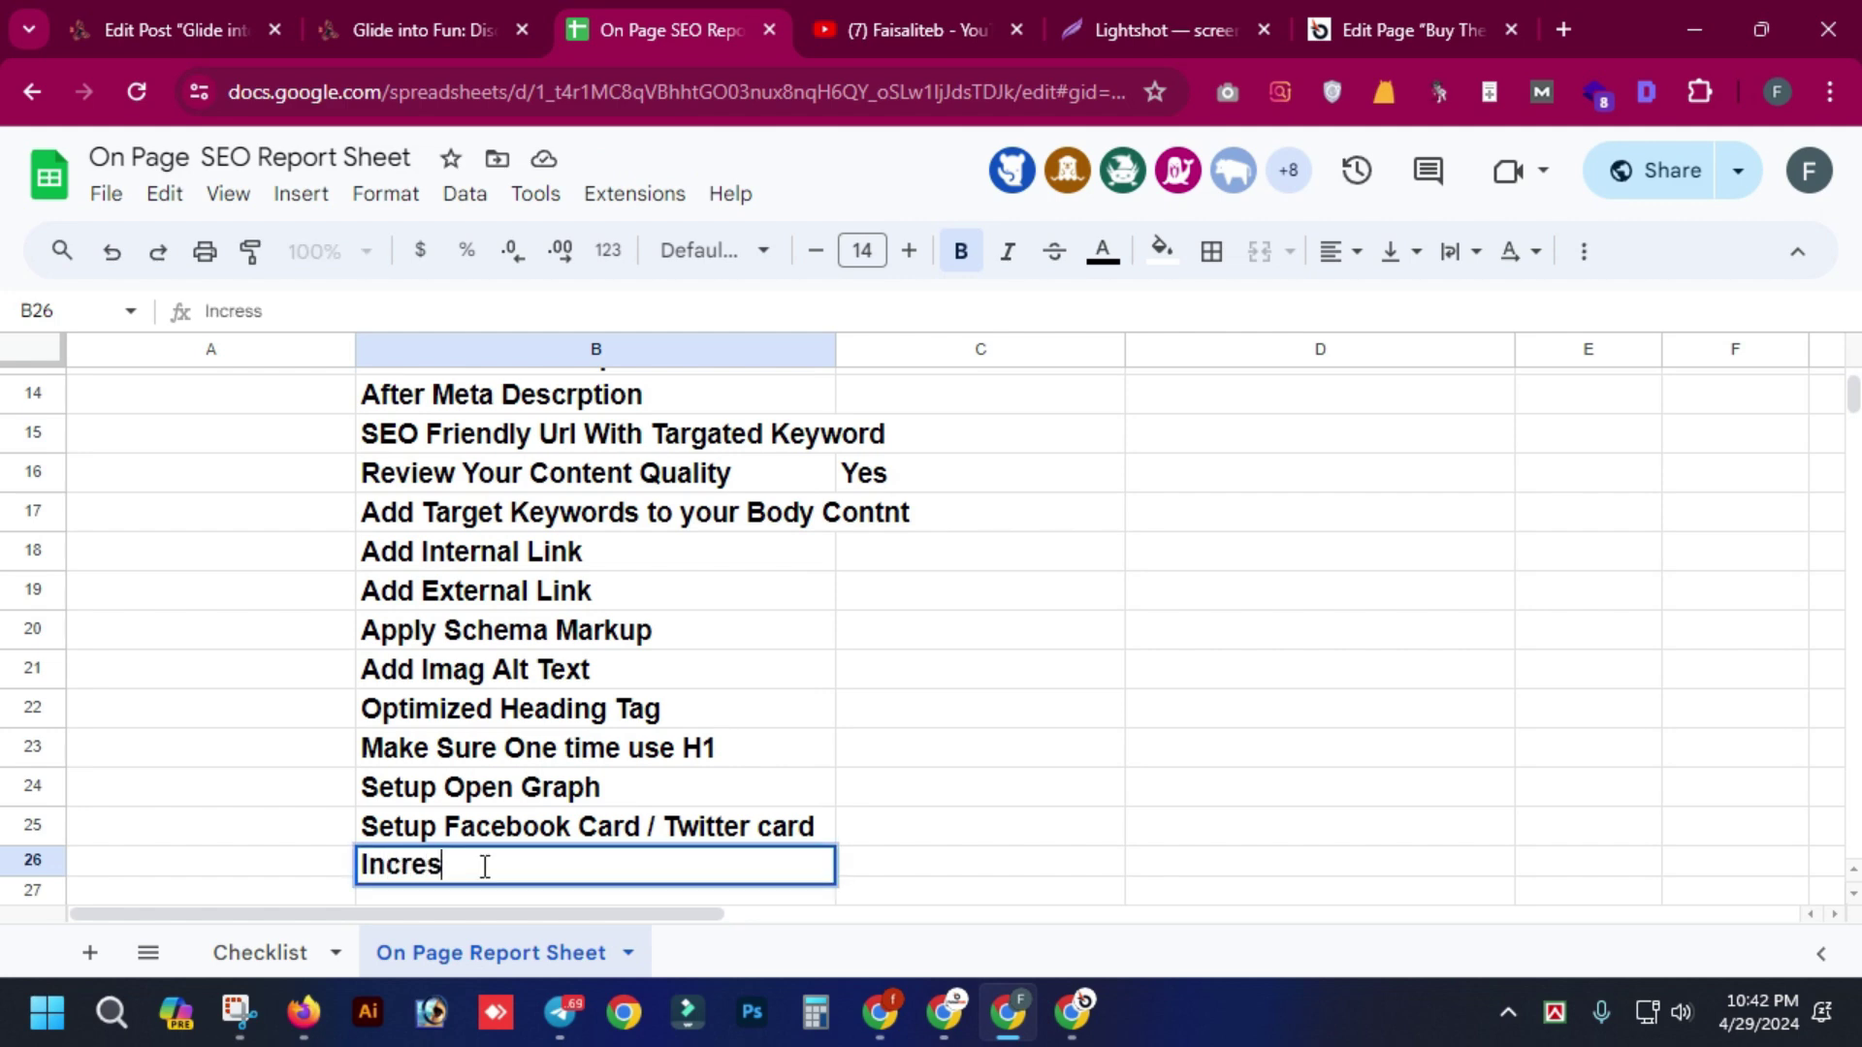
pyautogui.write('ase Page')
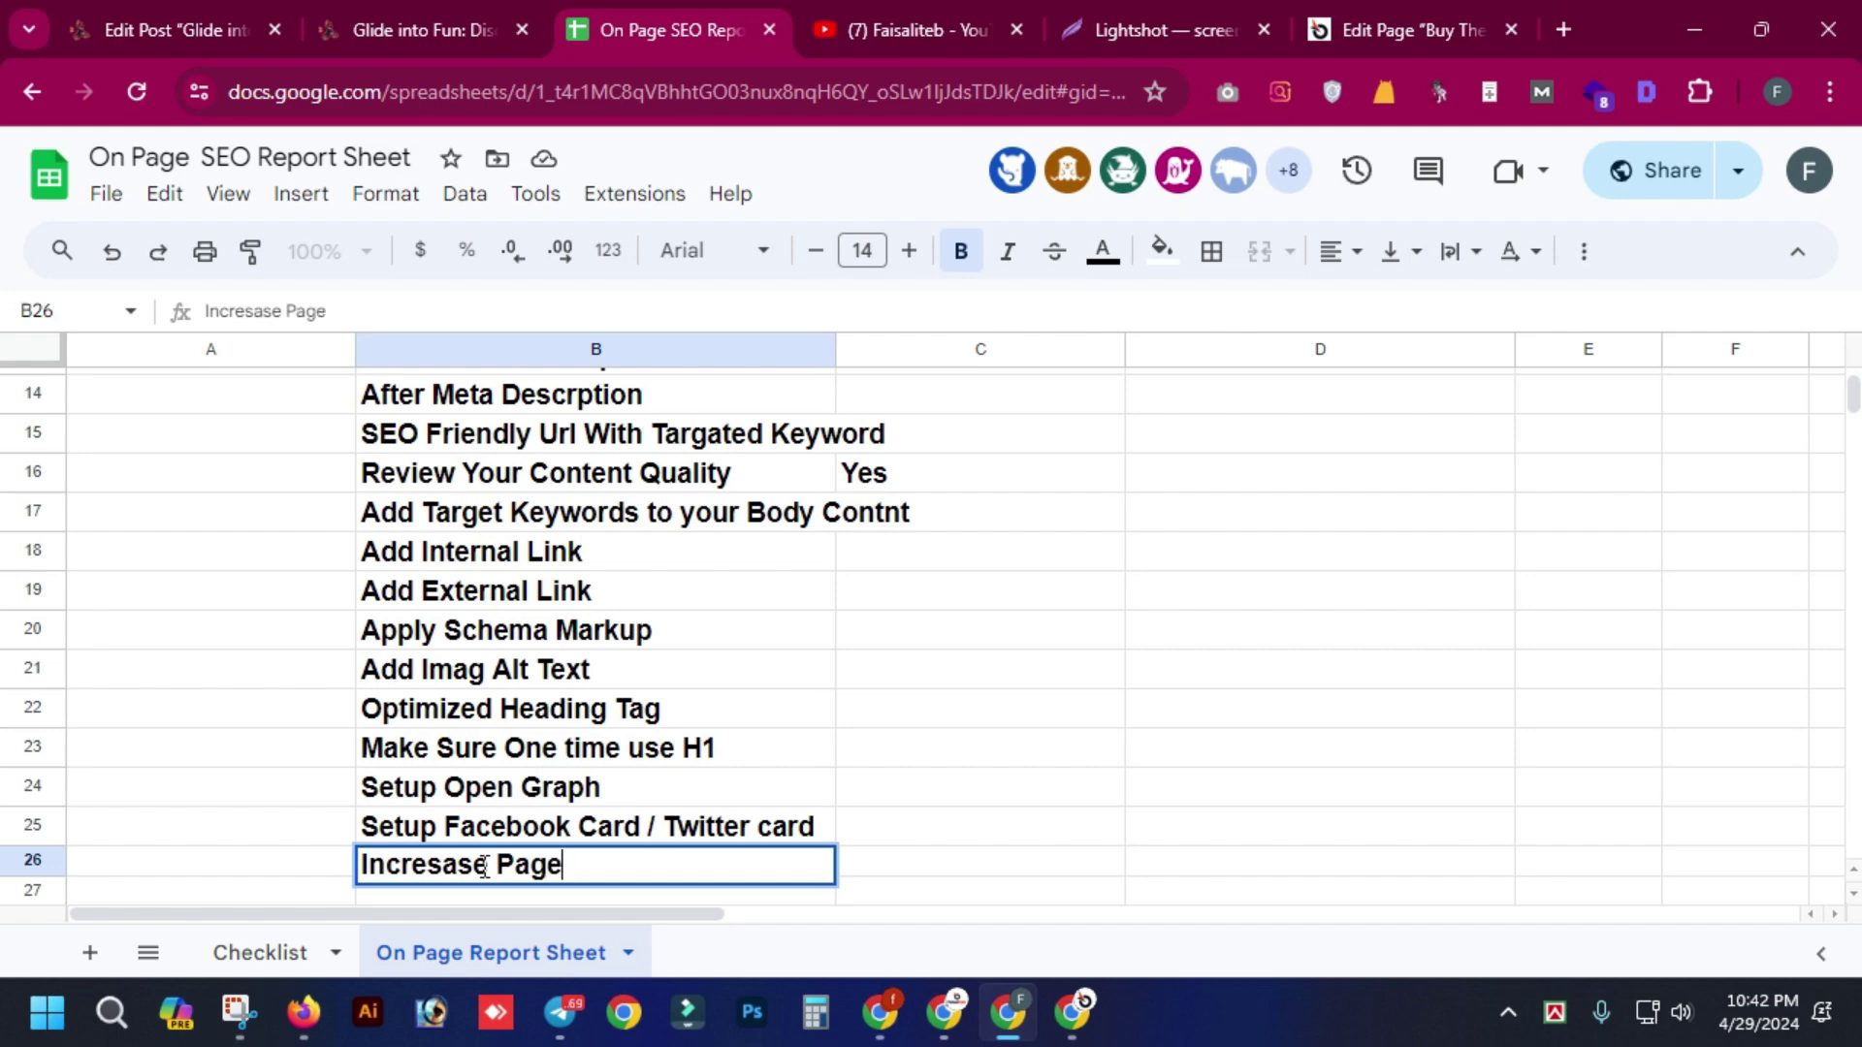
pyautogui.write(' Speed')
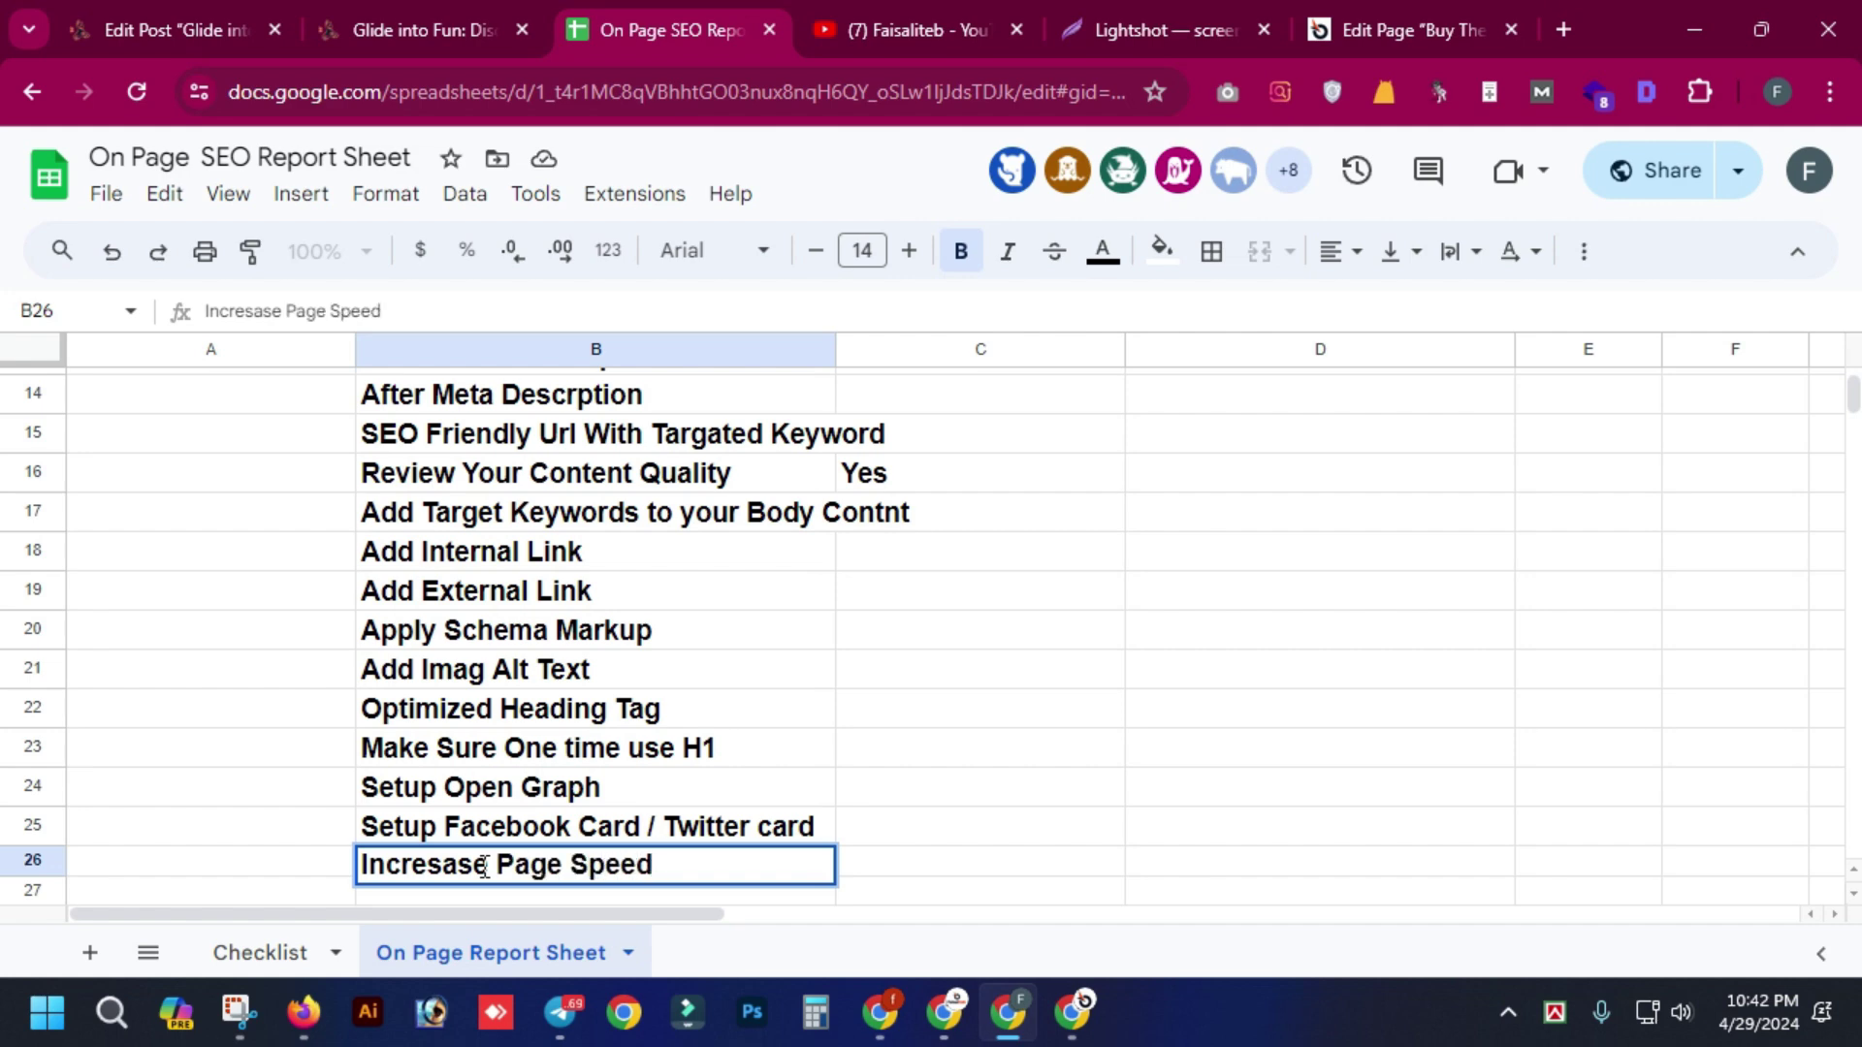
pyautogui.press('Return')
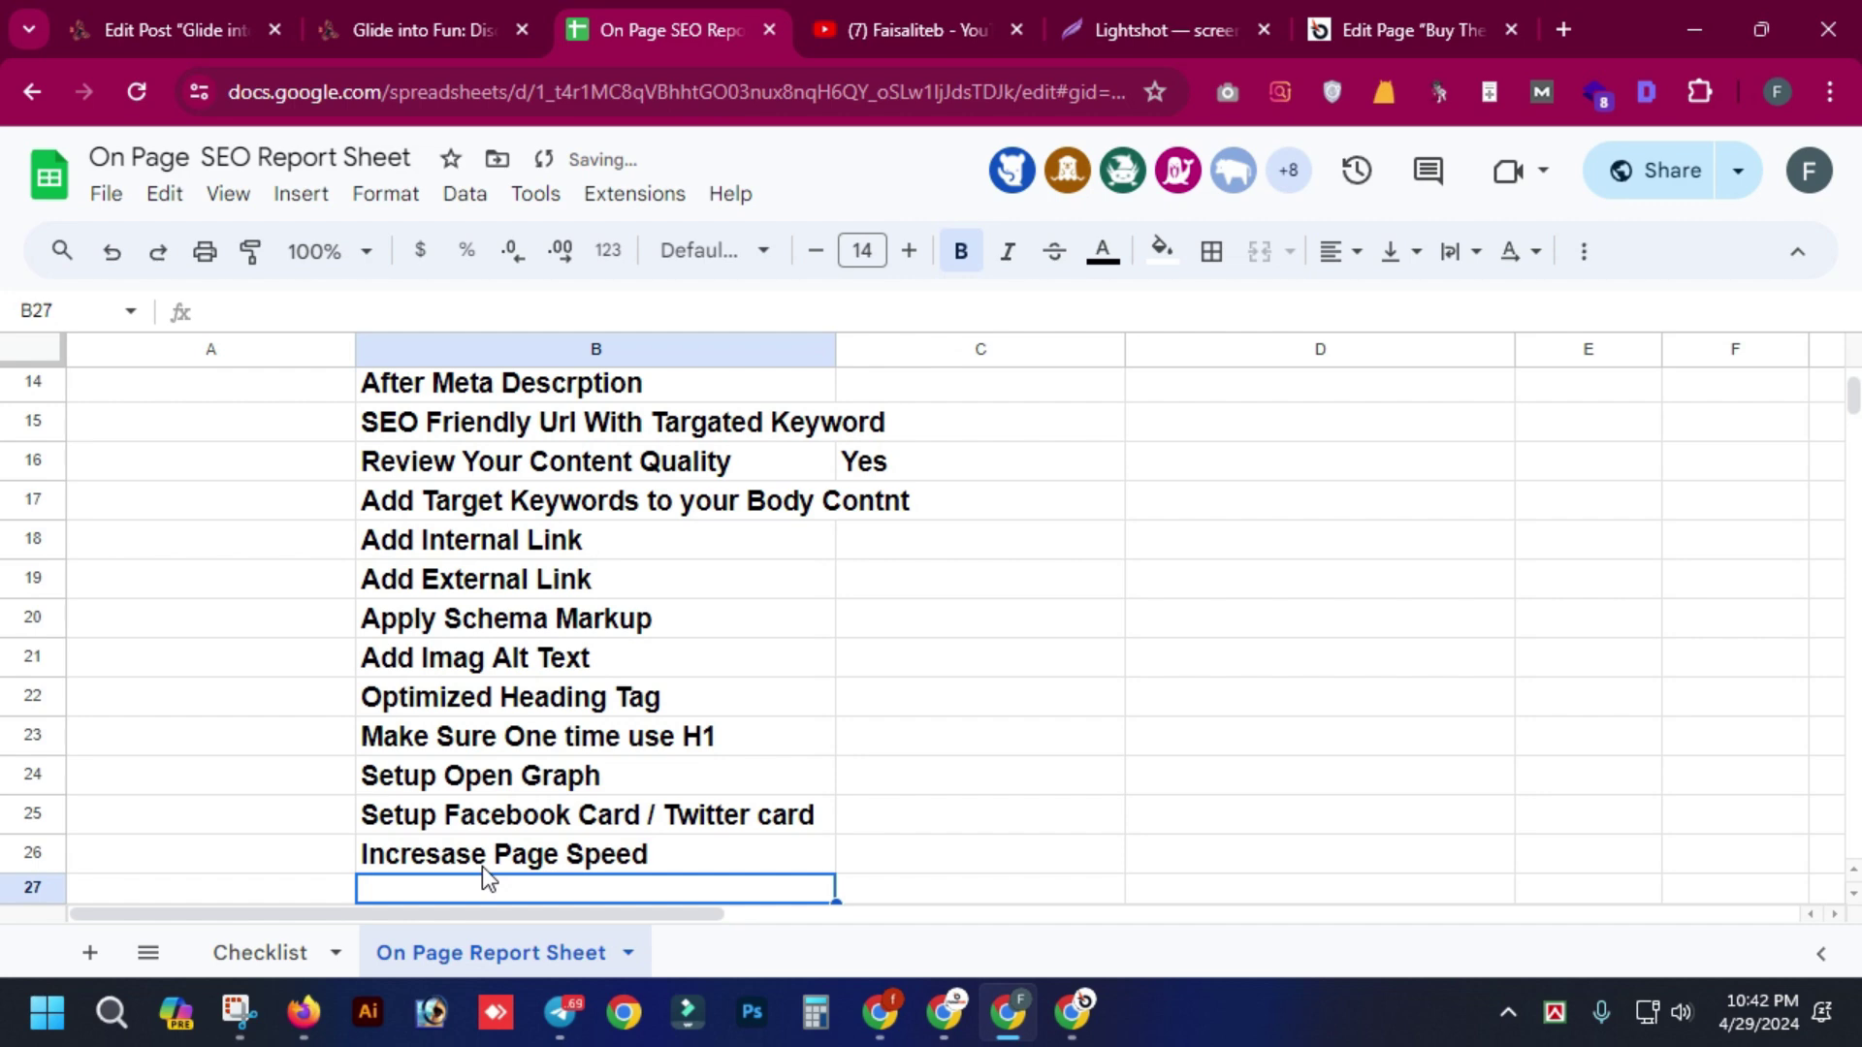
# - Enter "Mobile Friendly" in B27 of the Problem column
pyautogui.write('Mobi')
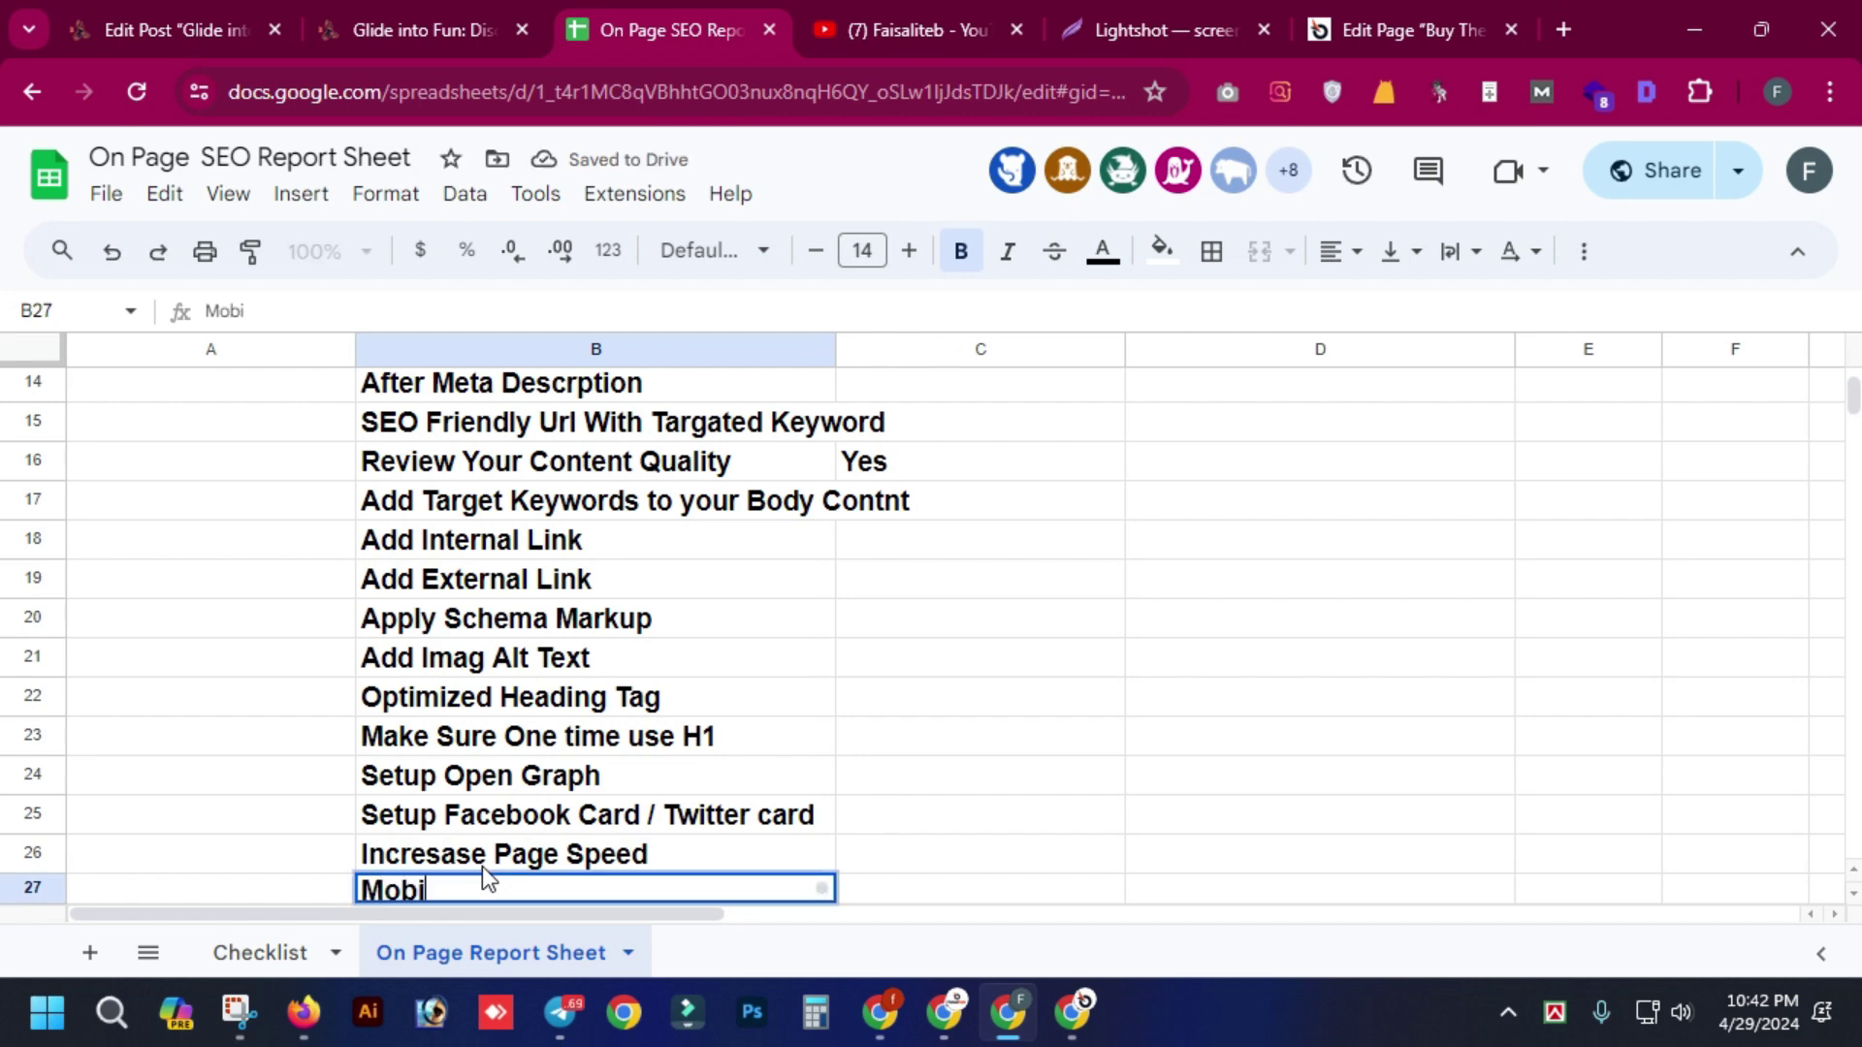
pyautogui.write('le Friendly')
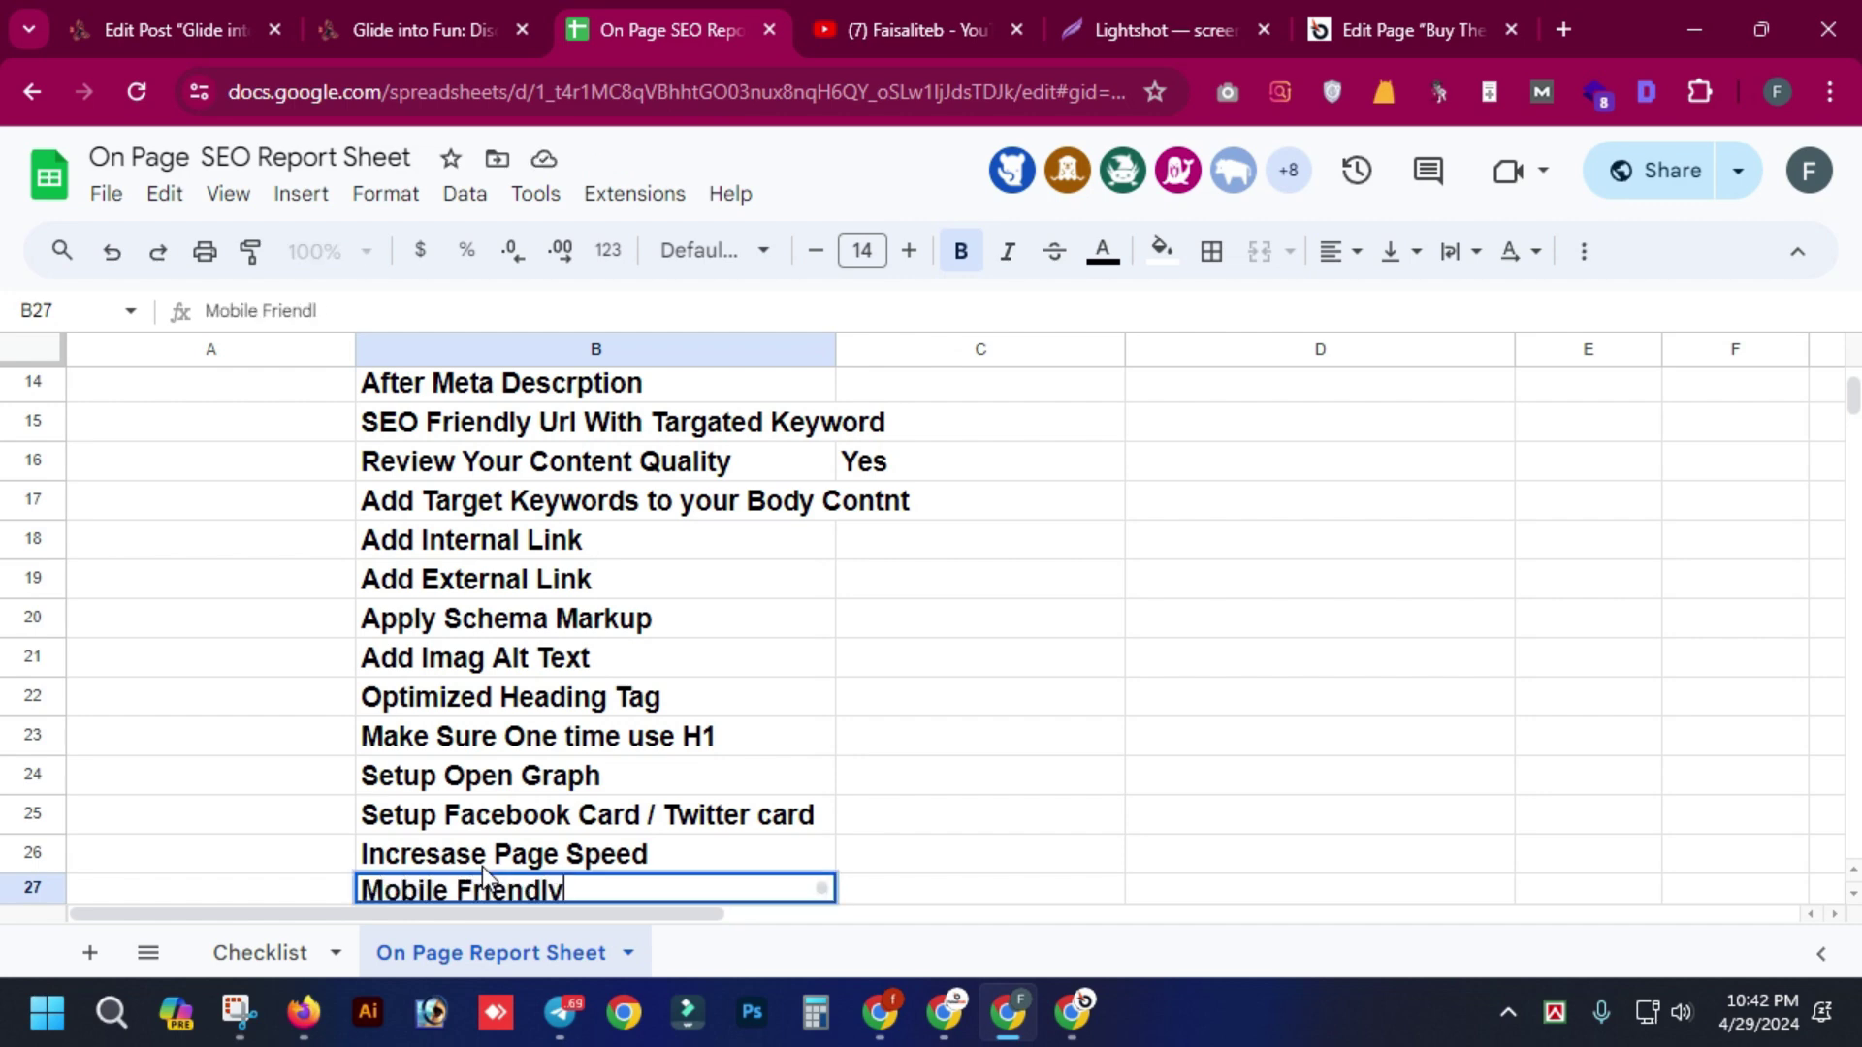
pyautogui.press('Return')
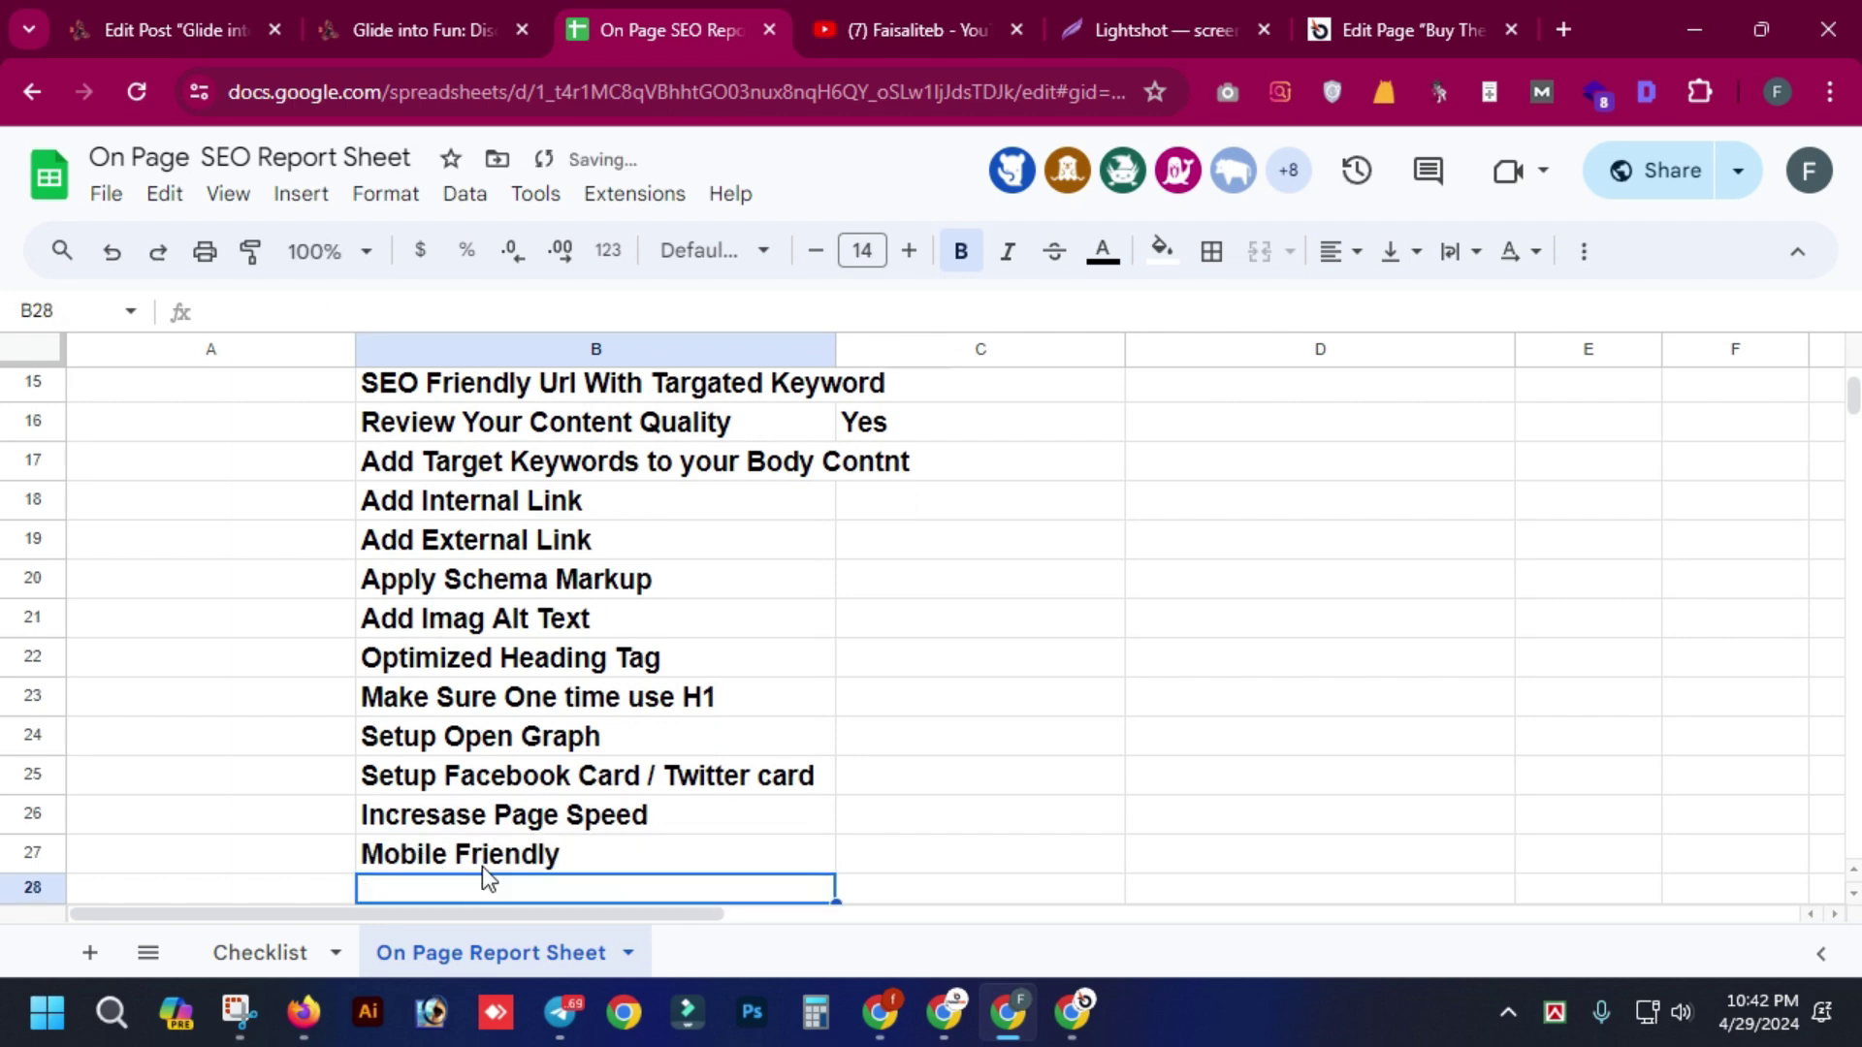
# - Enter "Yoast/Rank Math / All on SEO /" in B28 of the Problem column
pyautogui.write('Y')
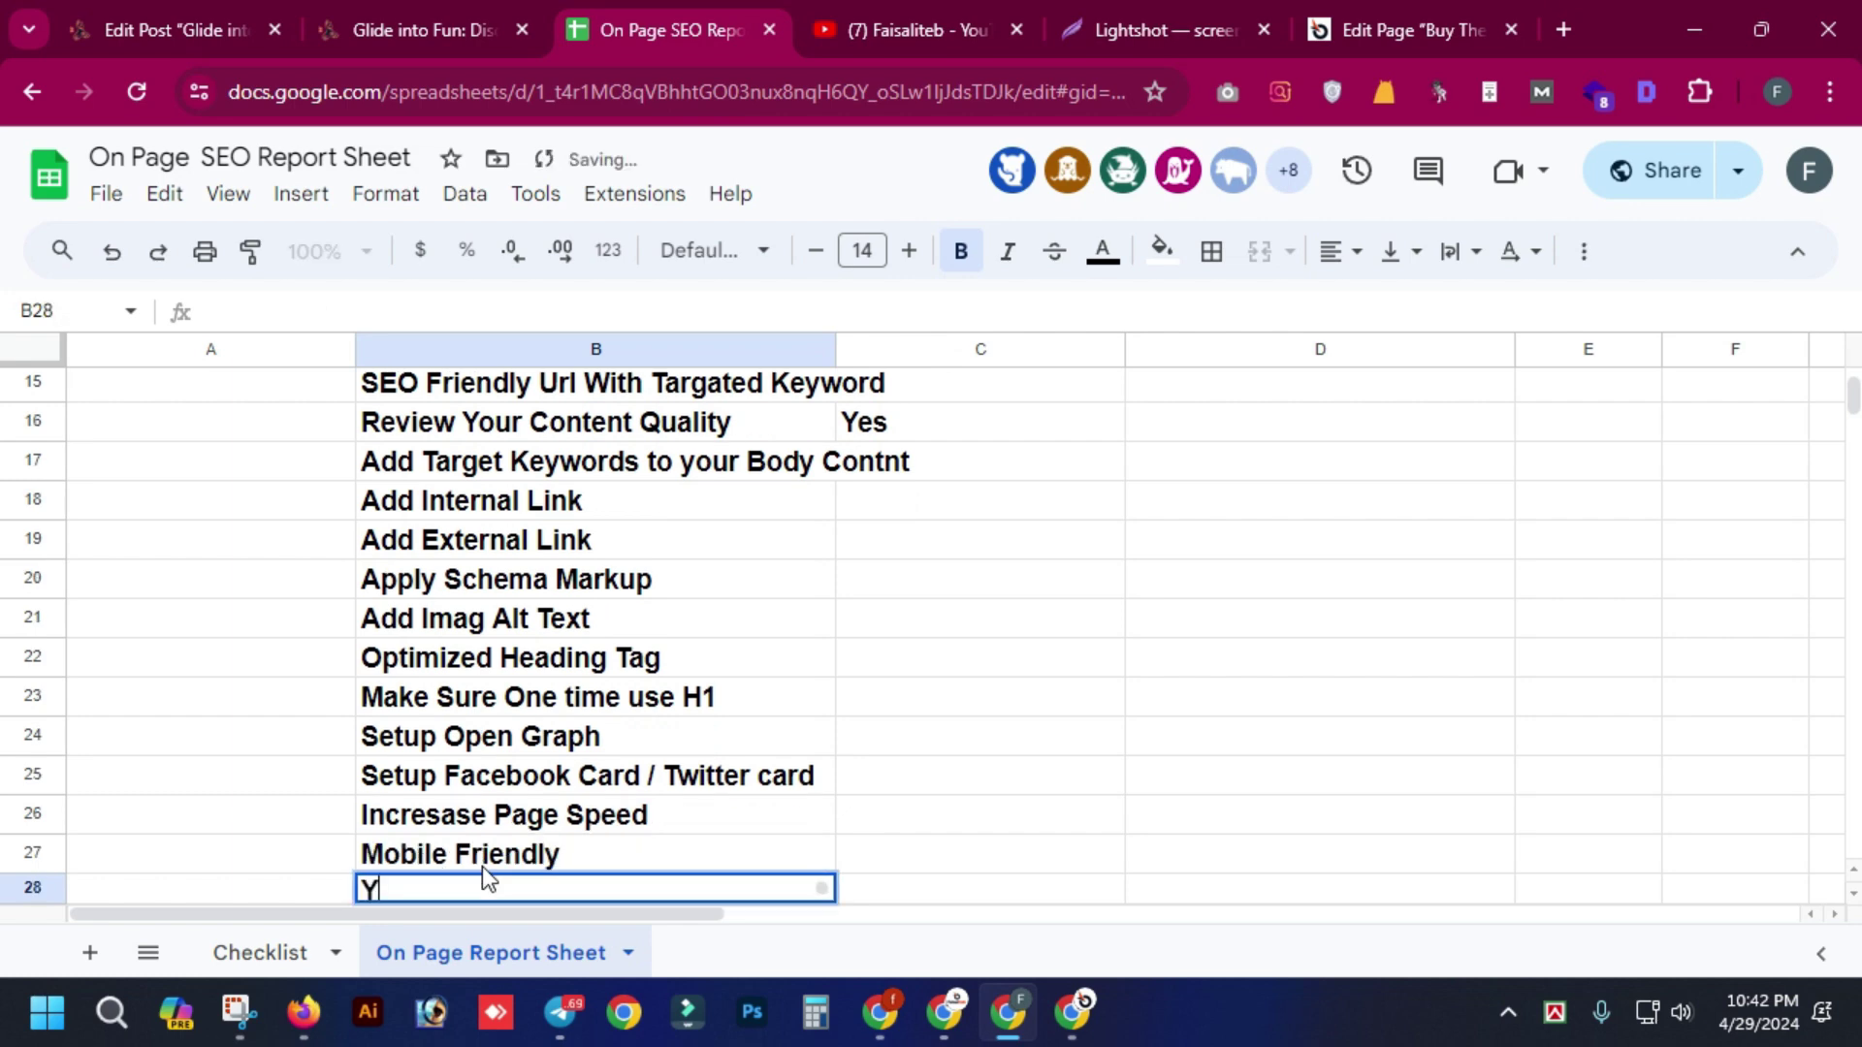
pyautogui.write('ou')
pyautogui.press('BackSpace')
pyautogui.write('u')
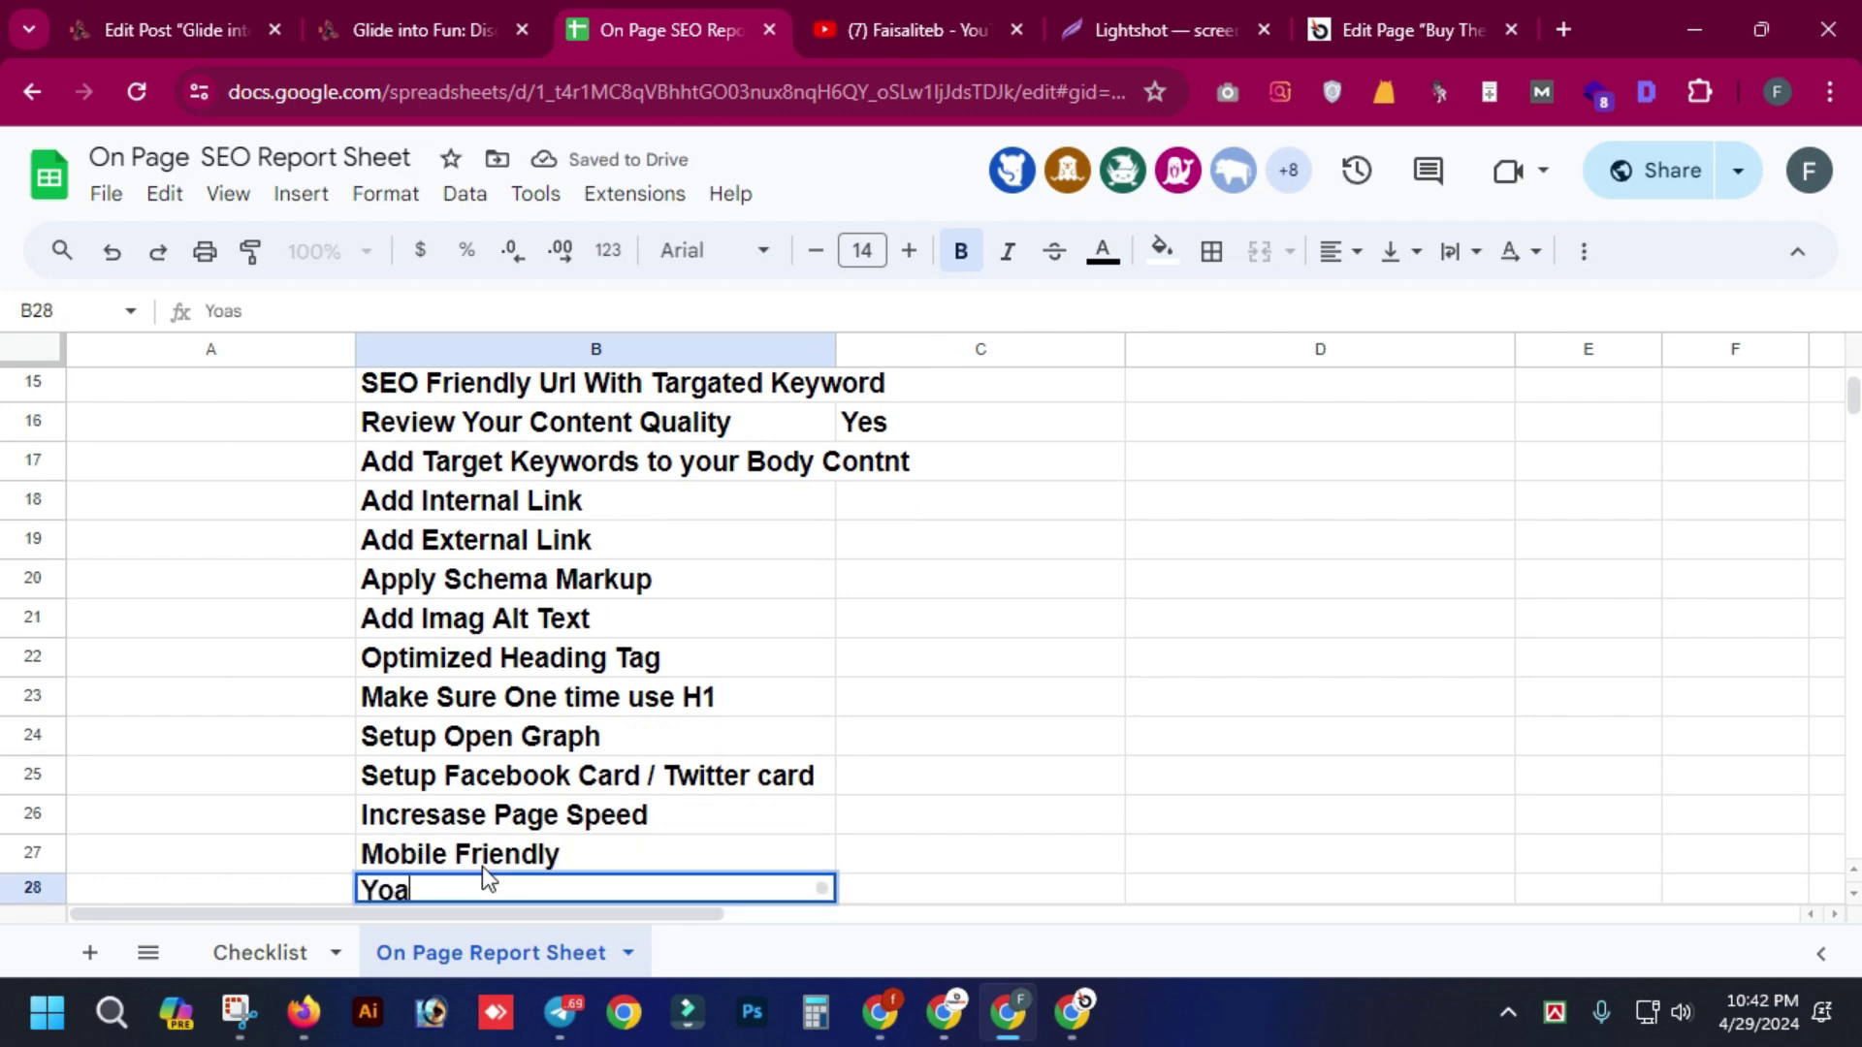
pyautogui.press('BackSpace')
pyautogui.write('ast')
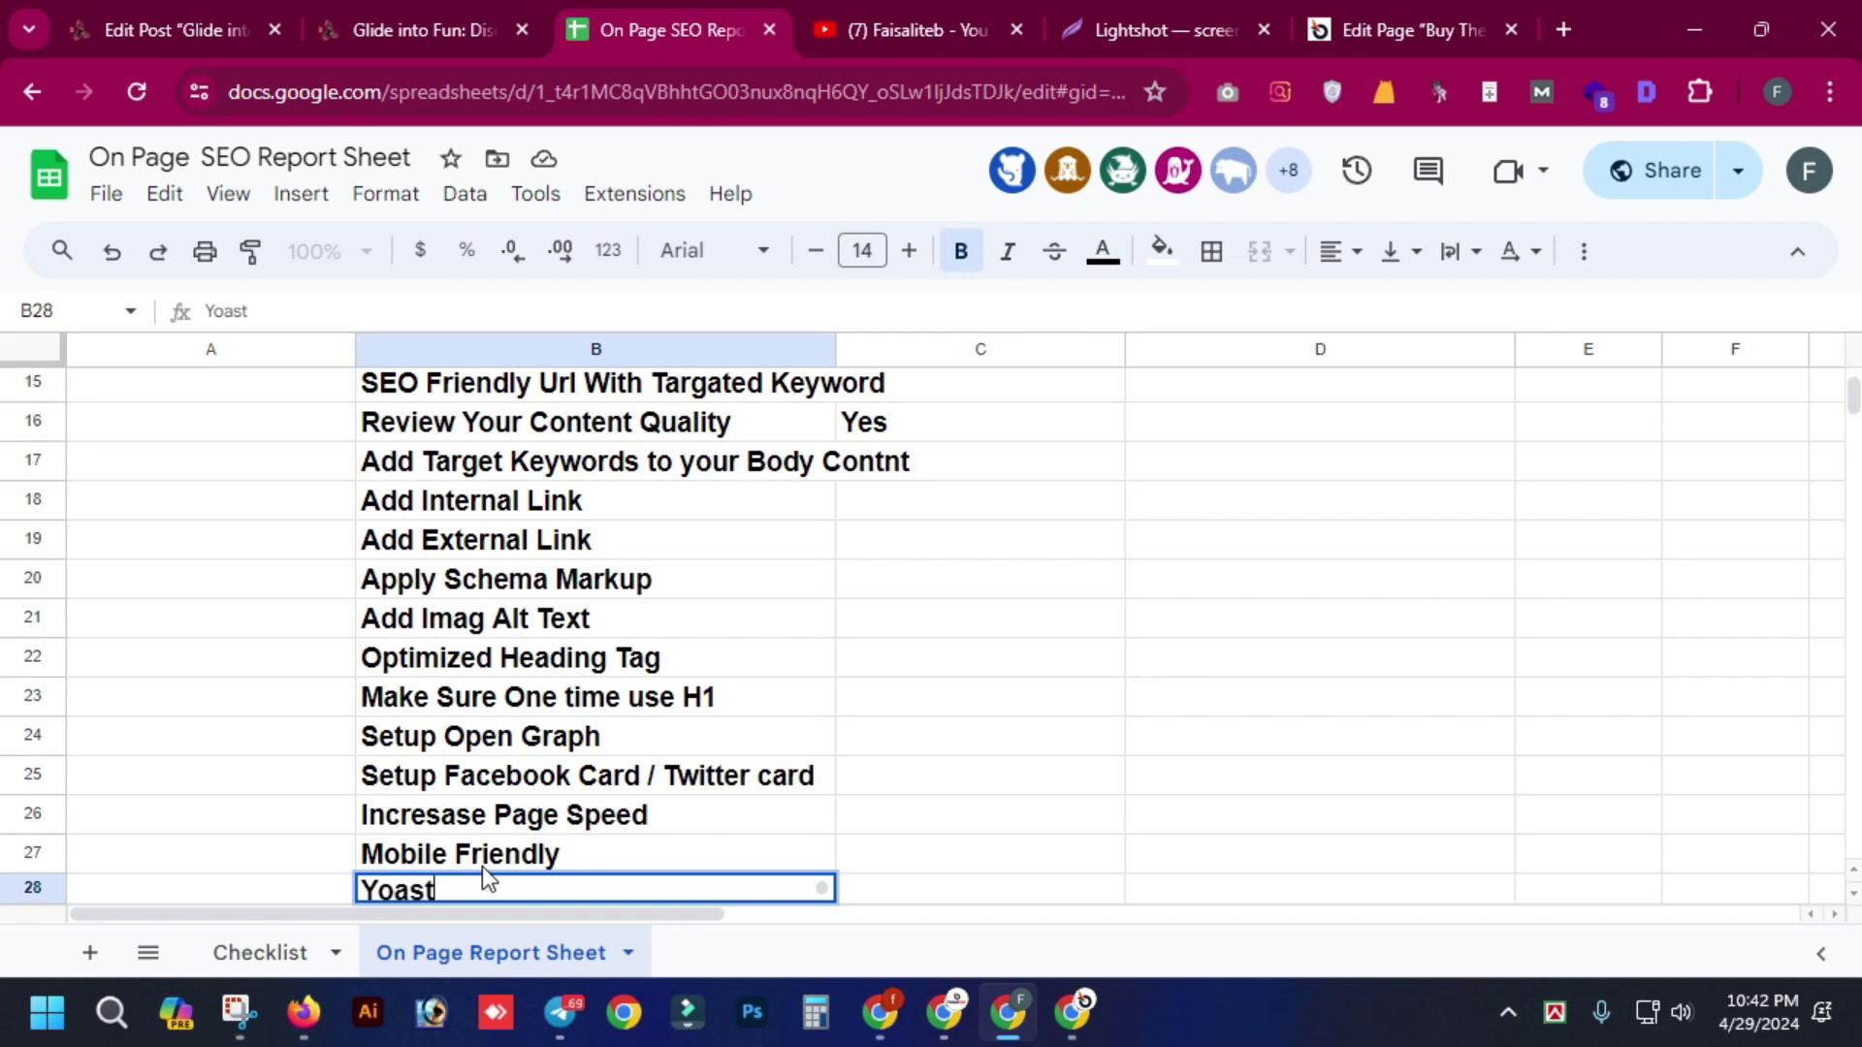
pyautogui.write(' S')
pyautogui.press('BackSpace')
pyautogui.press('BackSpace')
pyautogui.write('/Rankm')
pyautogui.press('BackSpace')
pyautogui.write('Matgh')
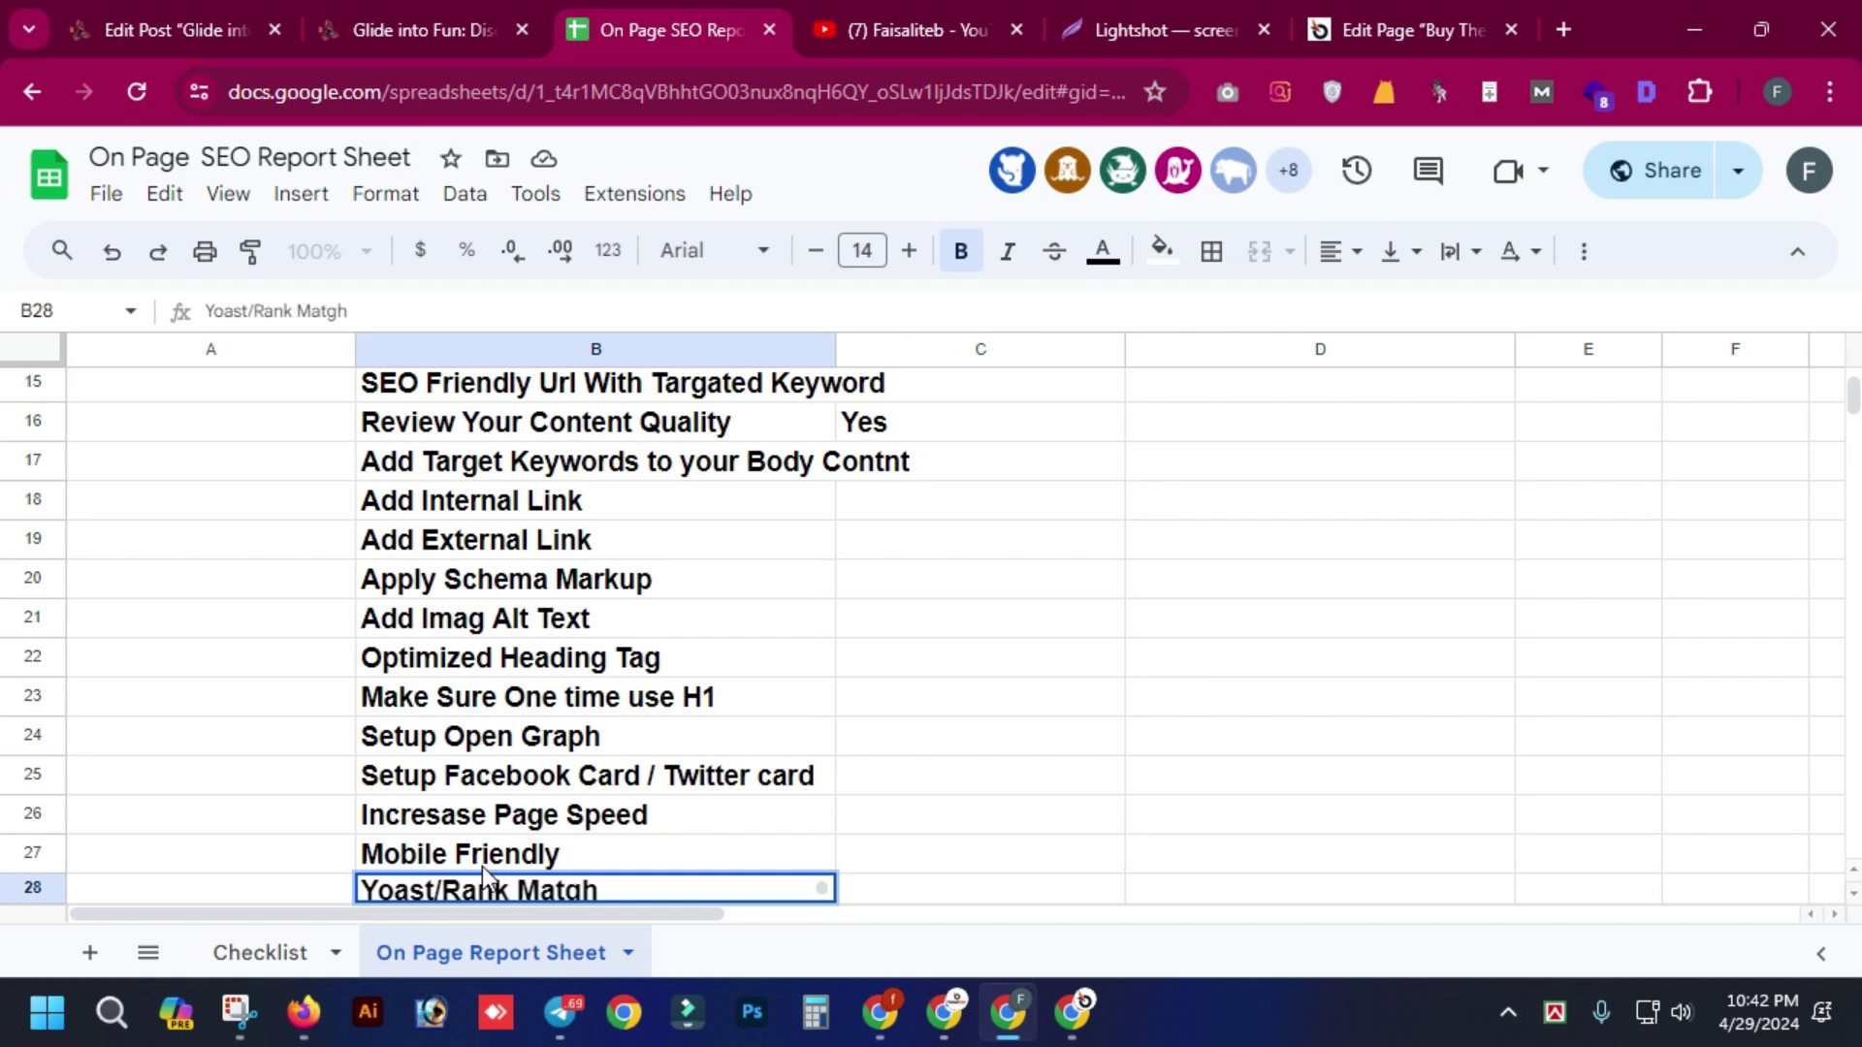
pyautogui.write(' /')
pyautogui.press('BackSpace')
pyautogui.press('BackSpace')
pyautogui.press('BackSpace')
pyautogui.press('BackSpace')
pyautogui.write('h / All')
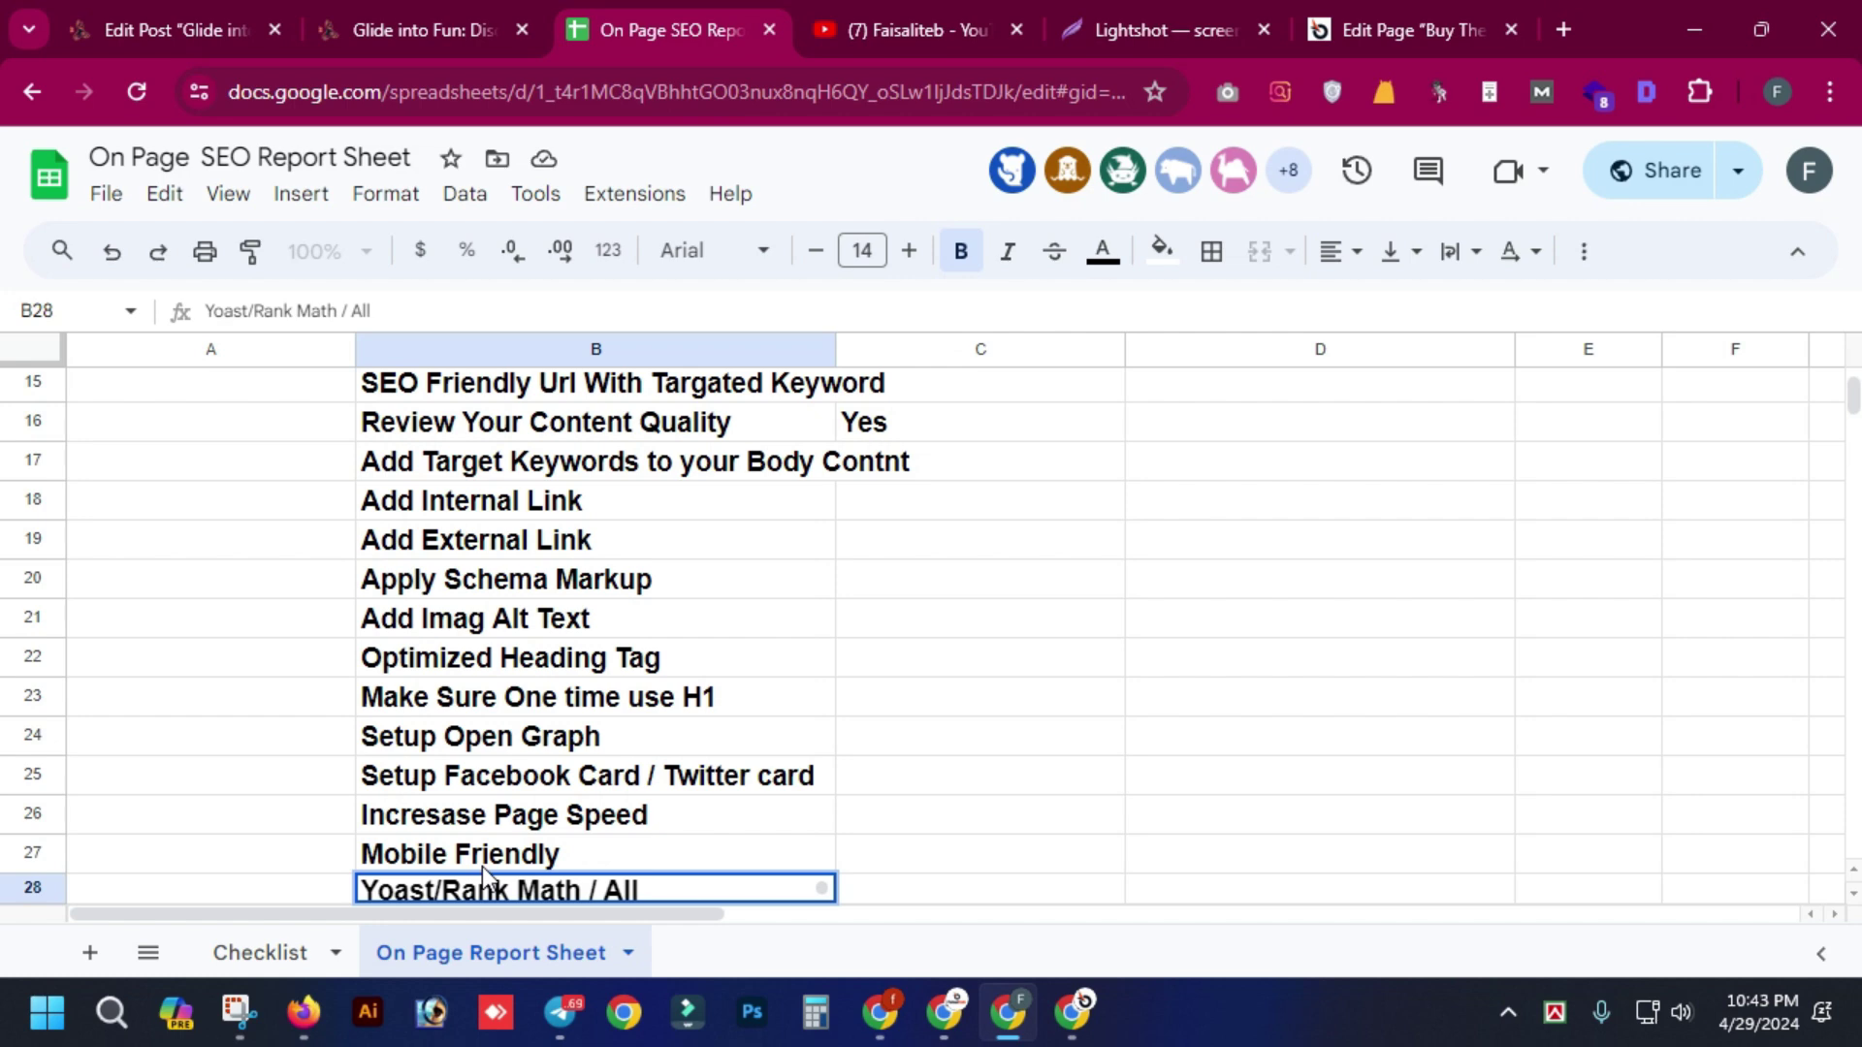
pyautogui.write(' on SEO')
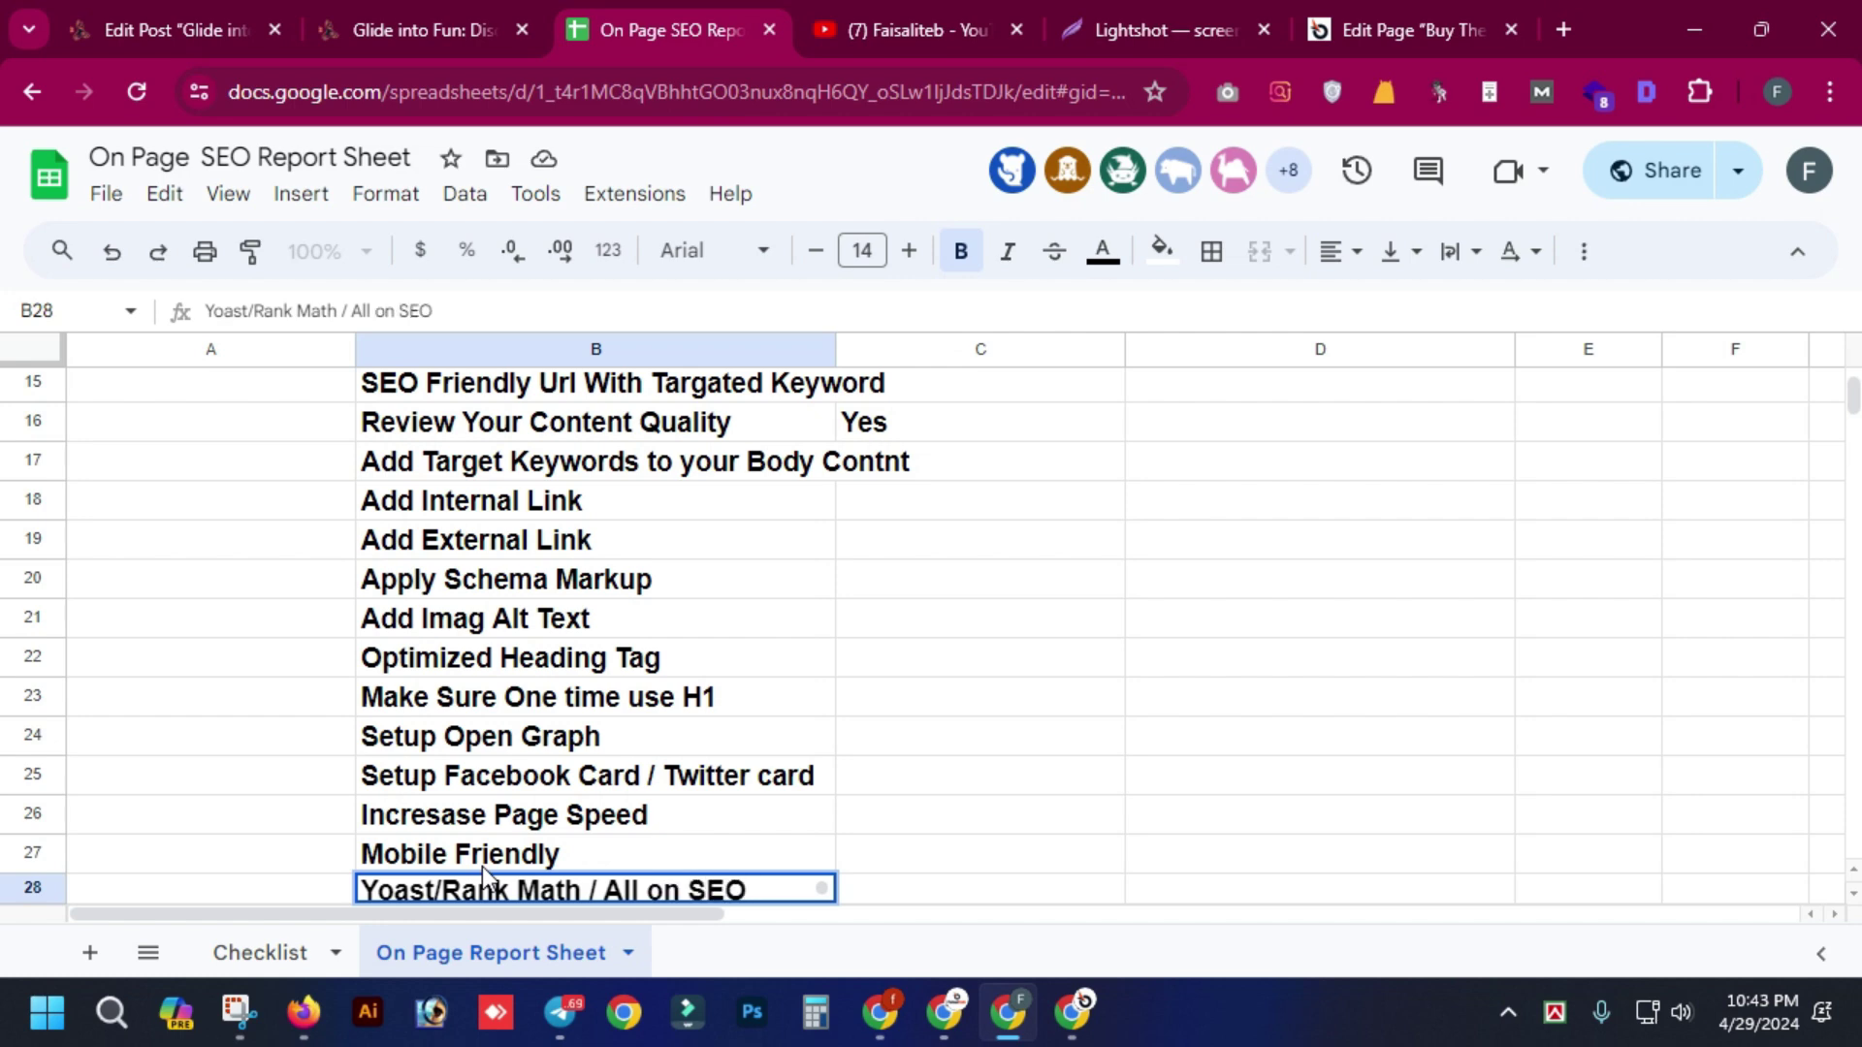
pyautogui.write(' /')
pyautogui.hotkey('shift', 'Tab')
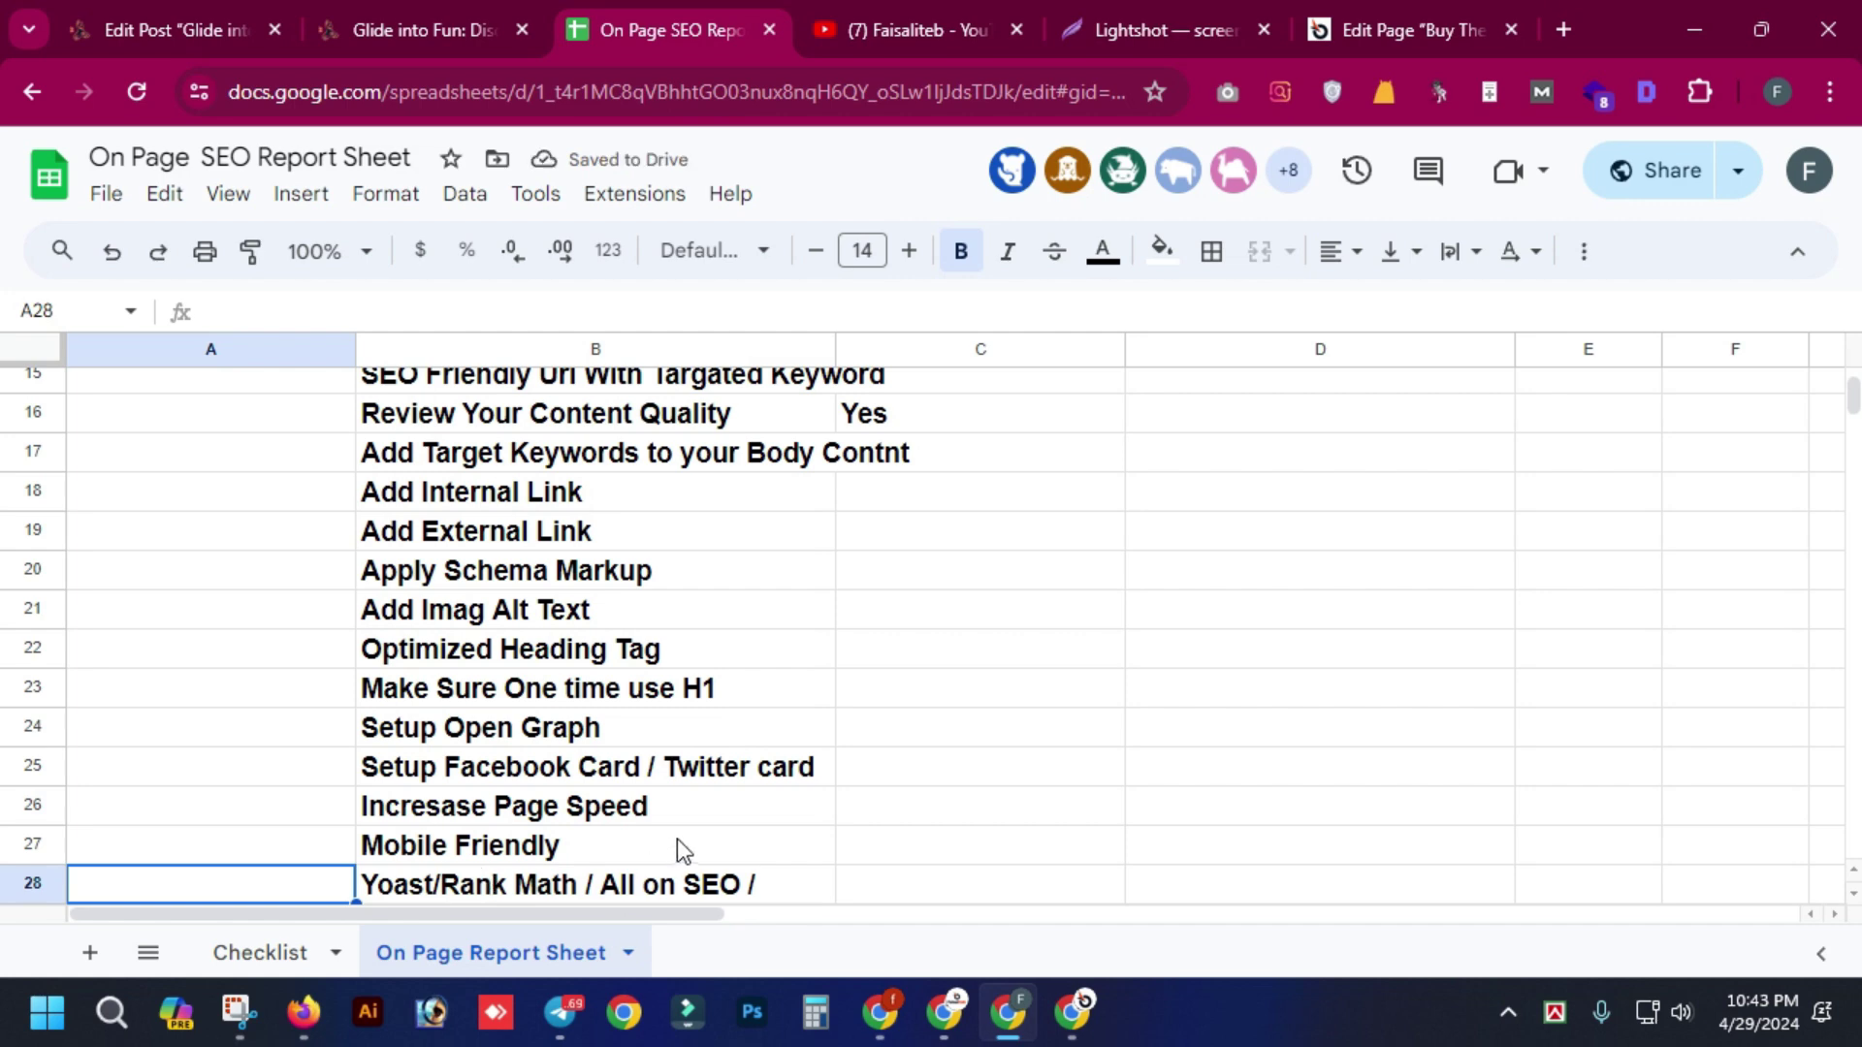
# - Retype the word "on" within the B28 entry
pyautogui.click(673, 892)
pyautogui.doubleClick(676, 886)
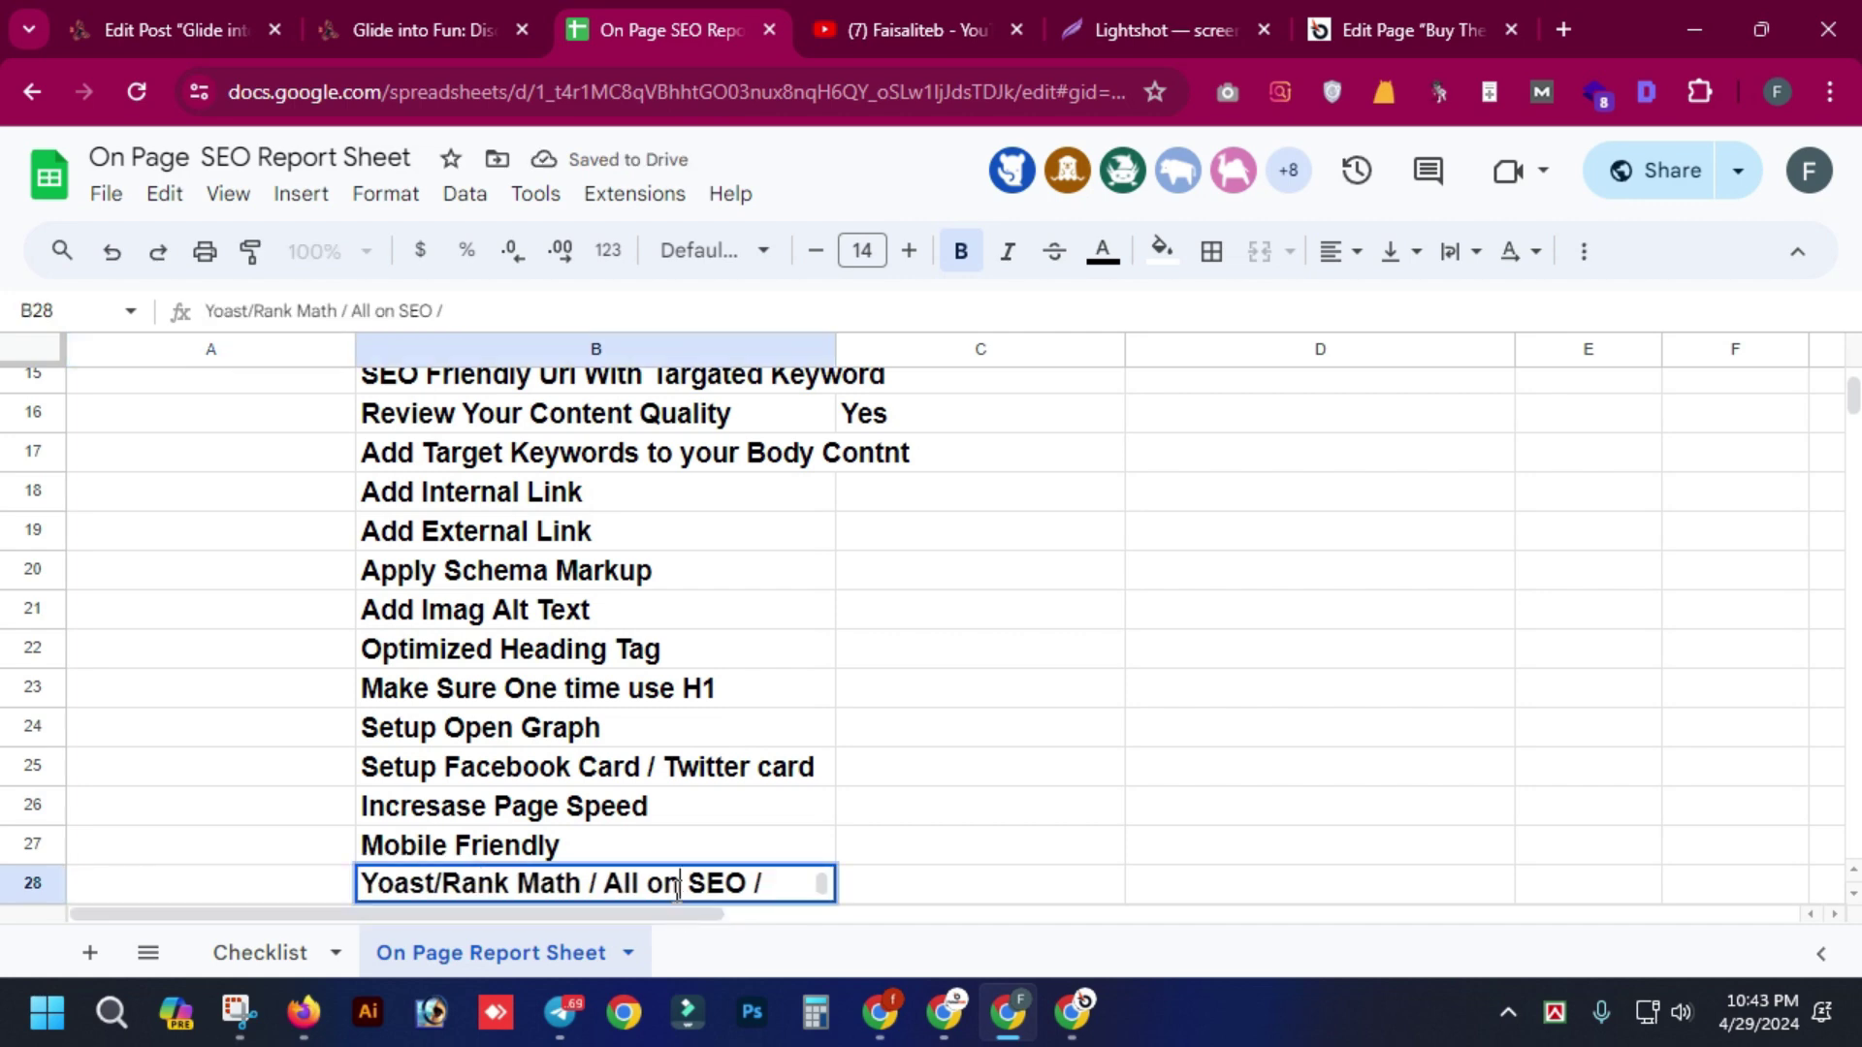
pyautogui.press('BackSpace')
pyautogui.press('BackSpace')
pyautogui.write('on')
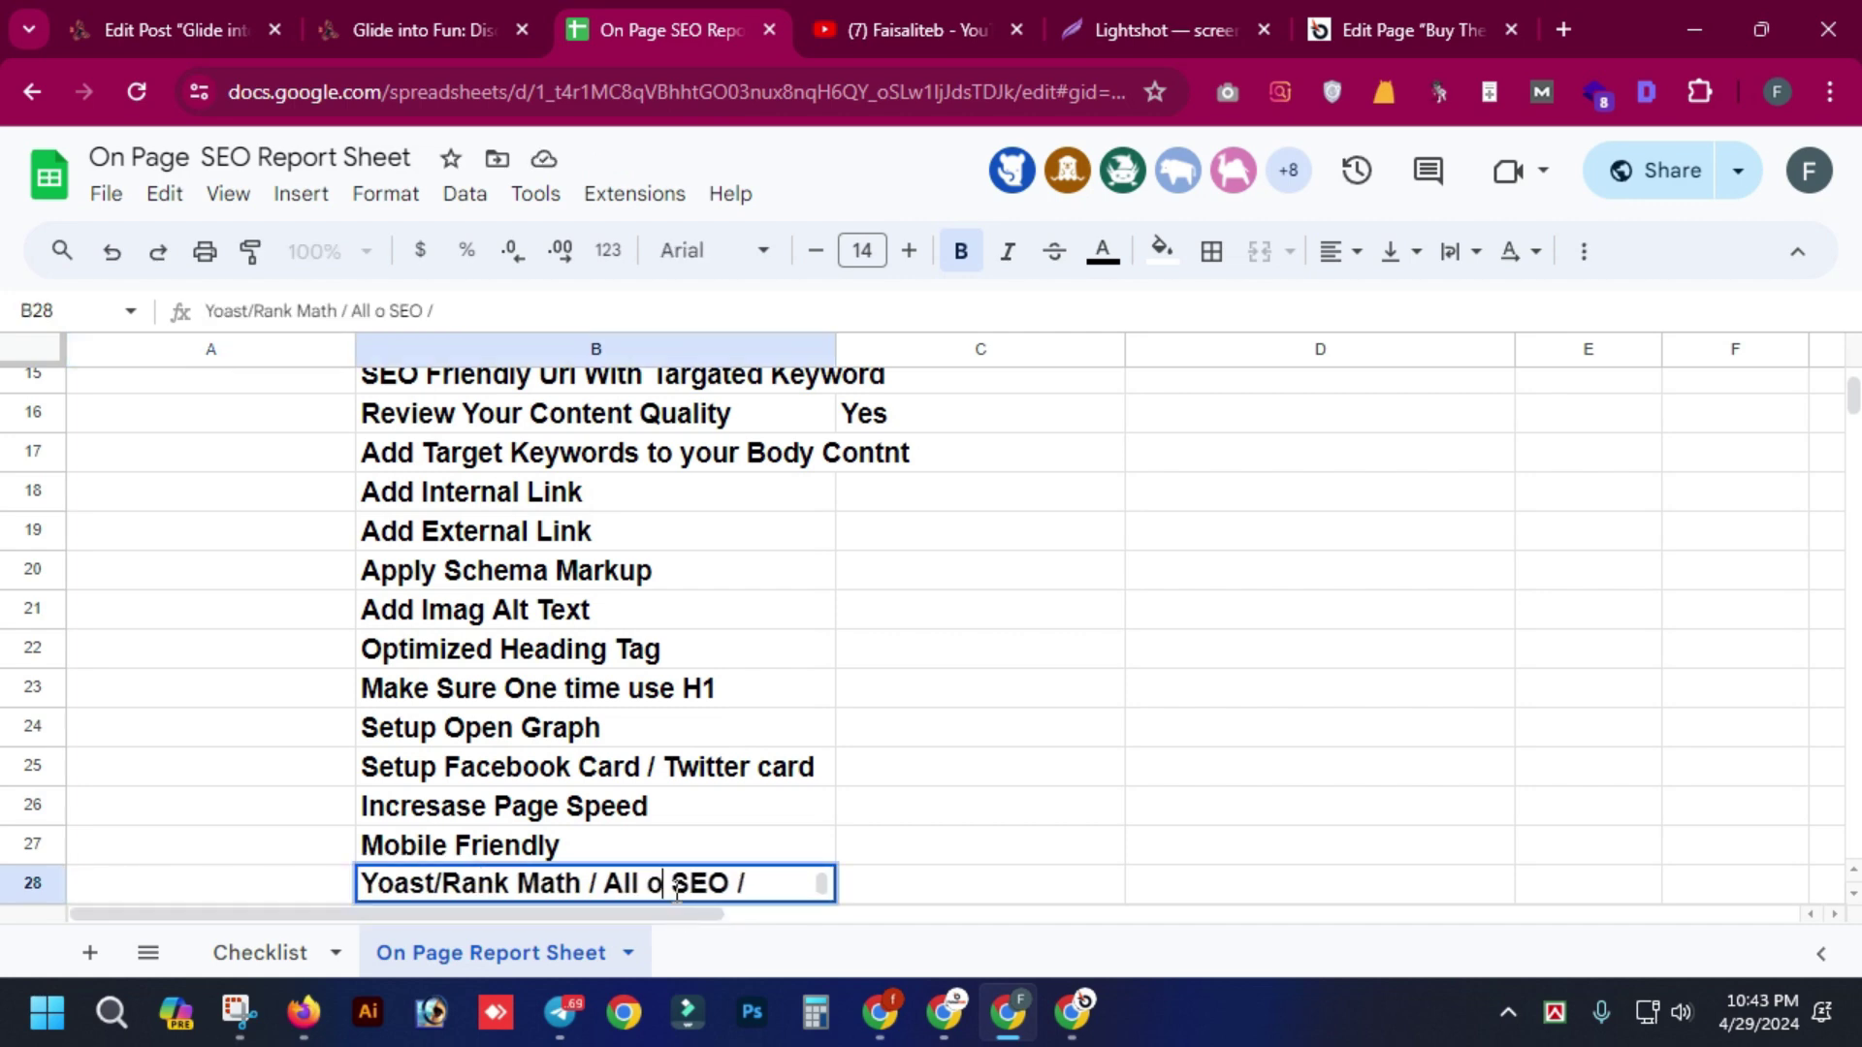
pyautogui.click(1063, 859)
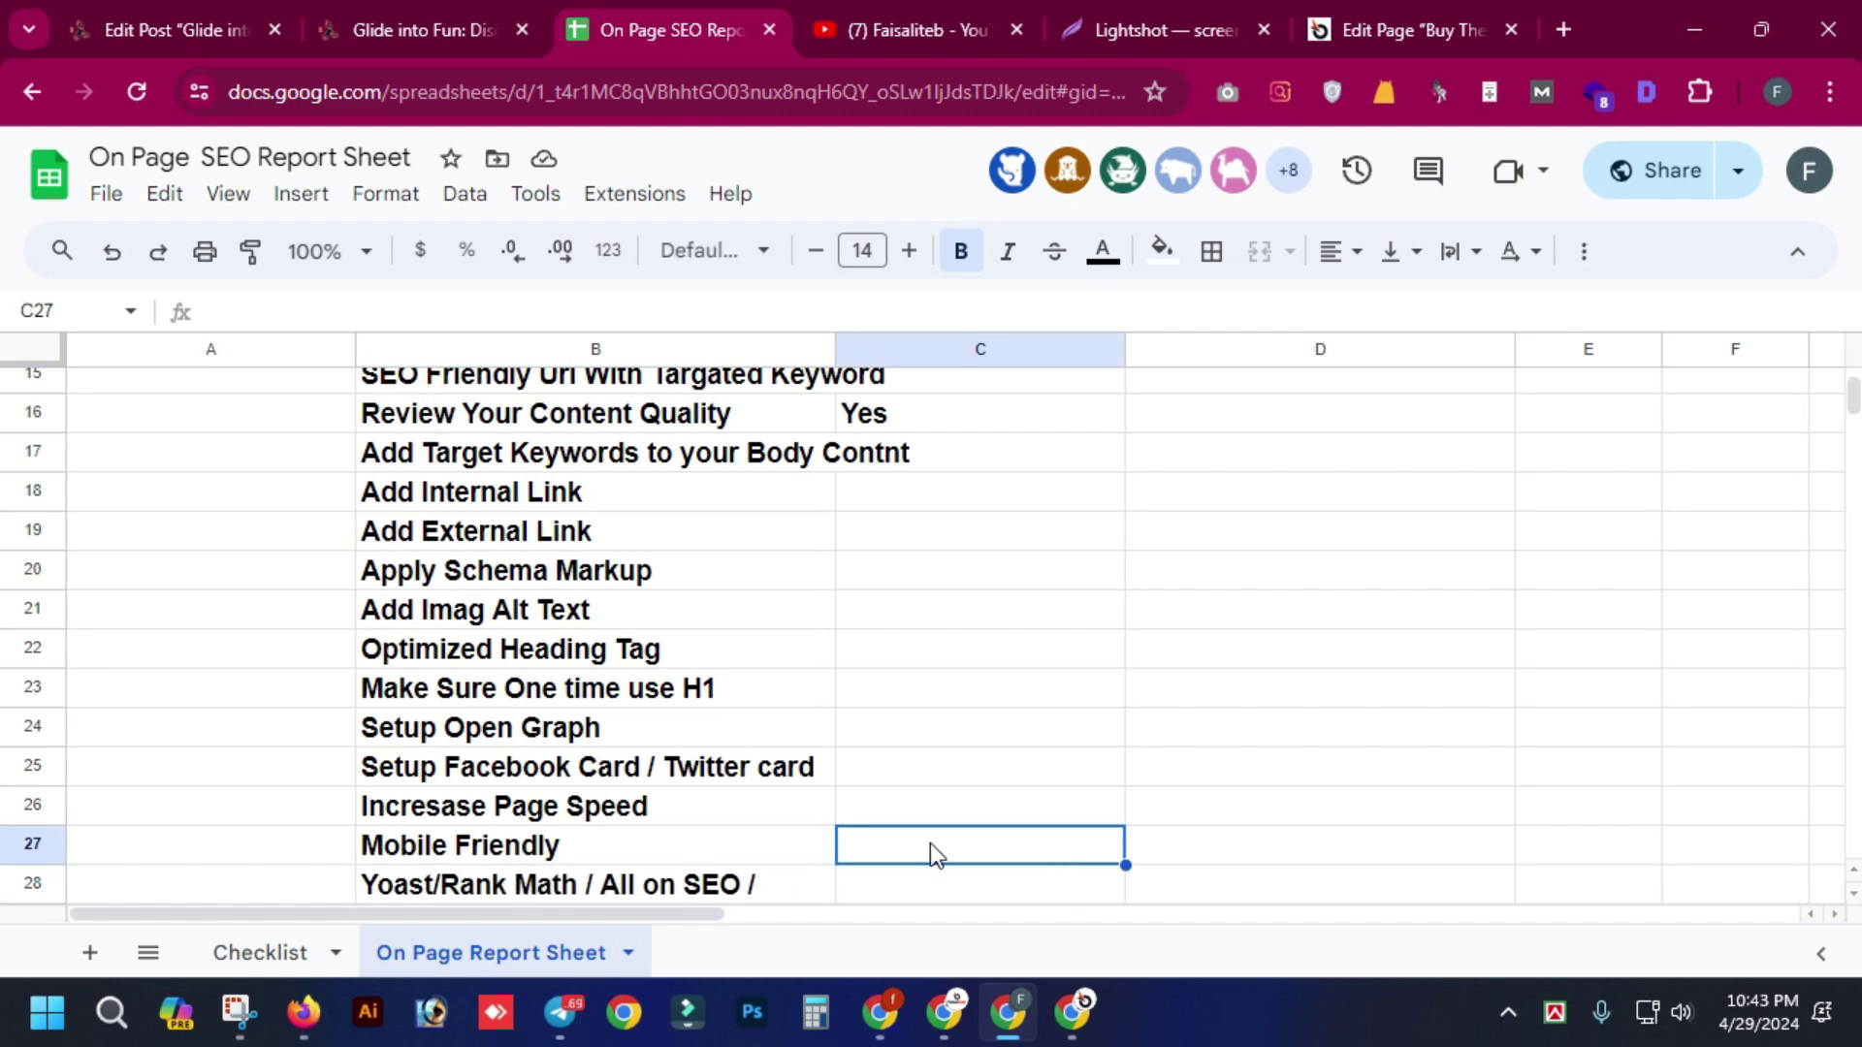
# - Replace the trailing slash in the B28 entry with "Status"
pyautogui.click(790, 880)
pyautogui.tripleClick(789, 881)
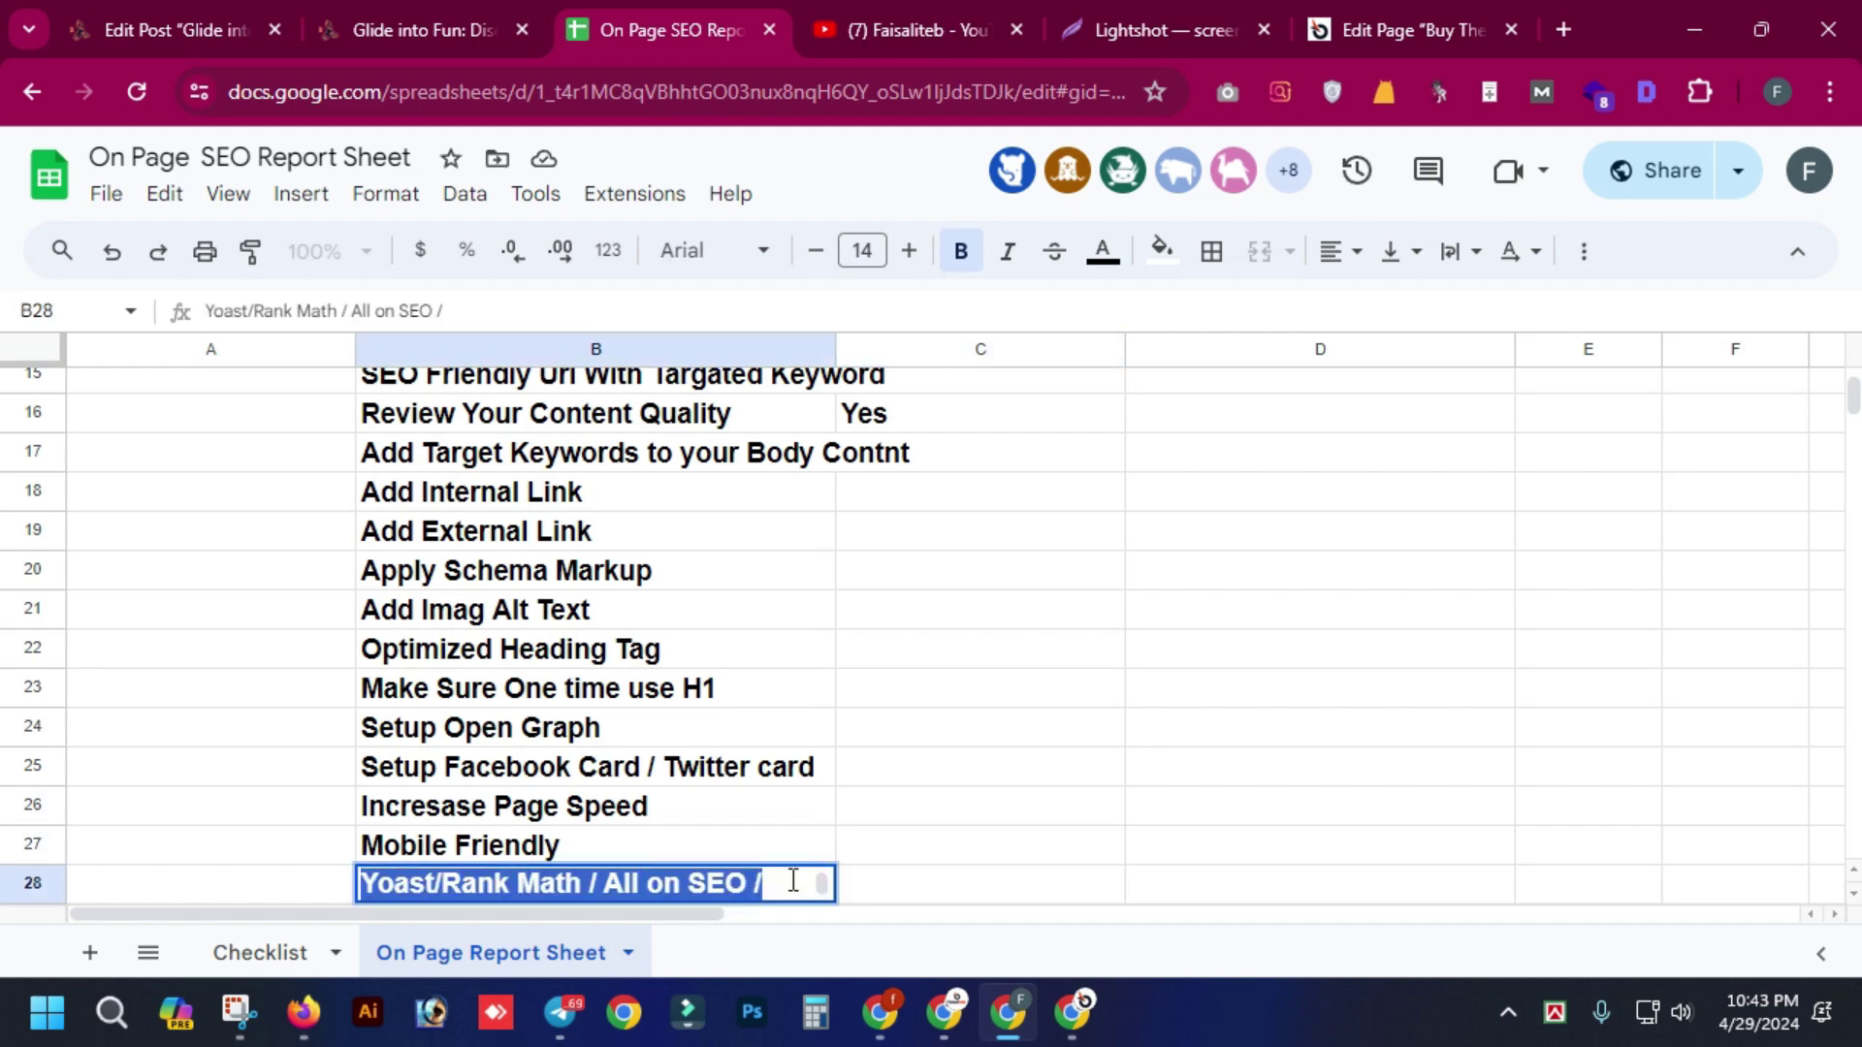
pyautogui.click(793, 880)
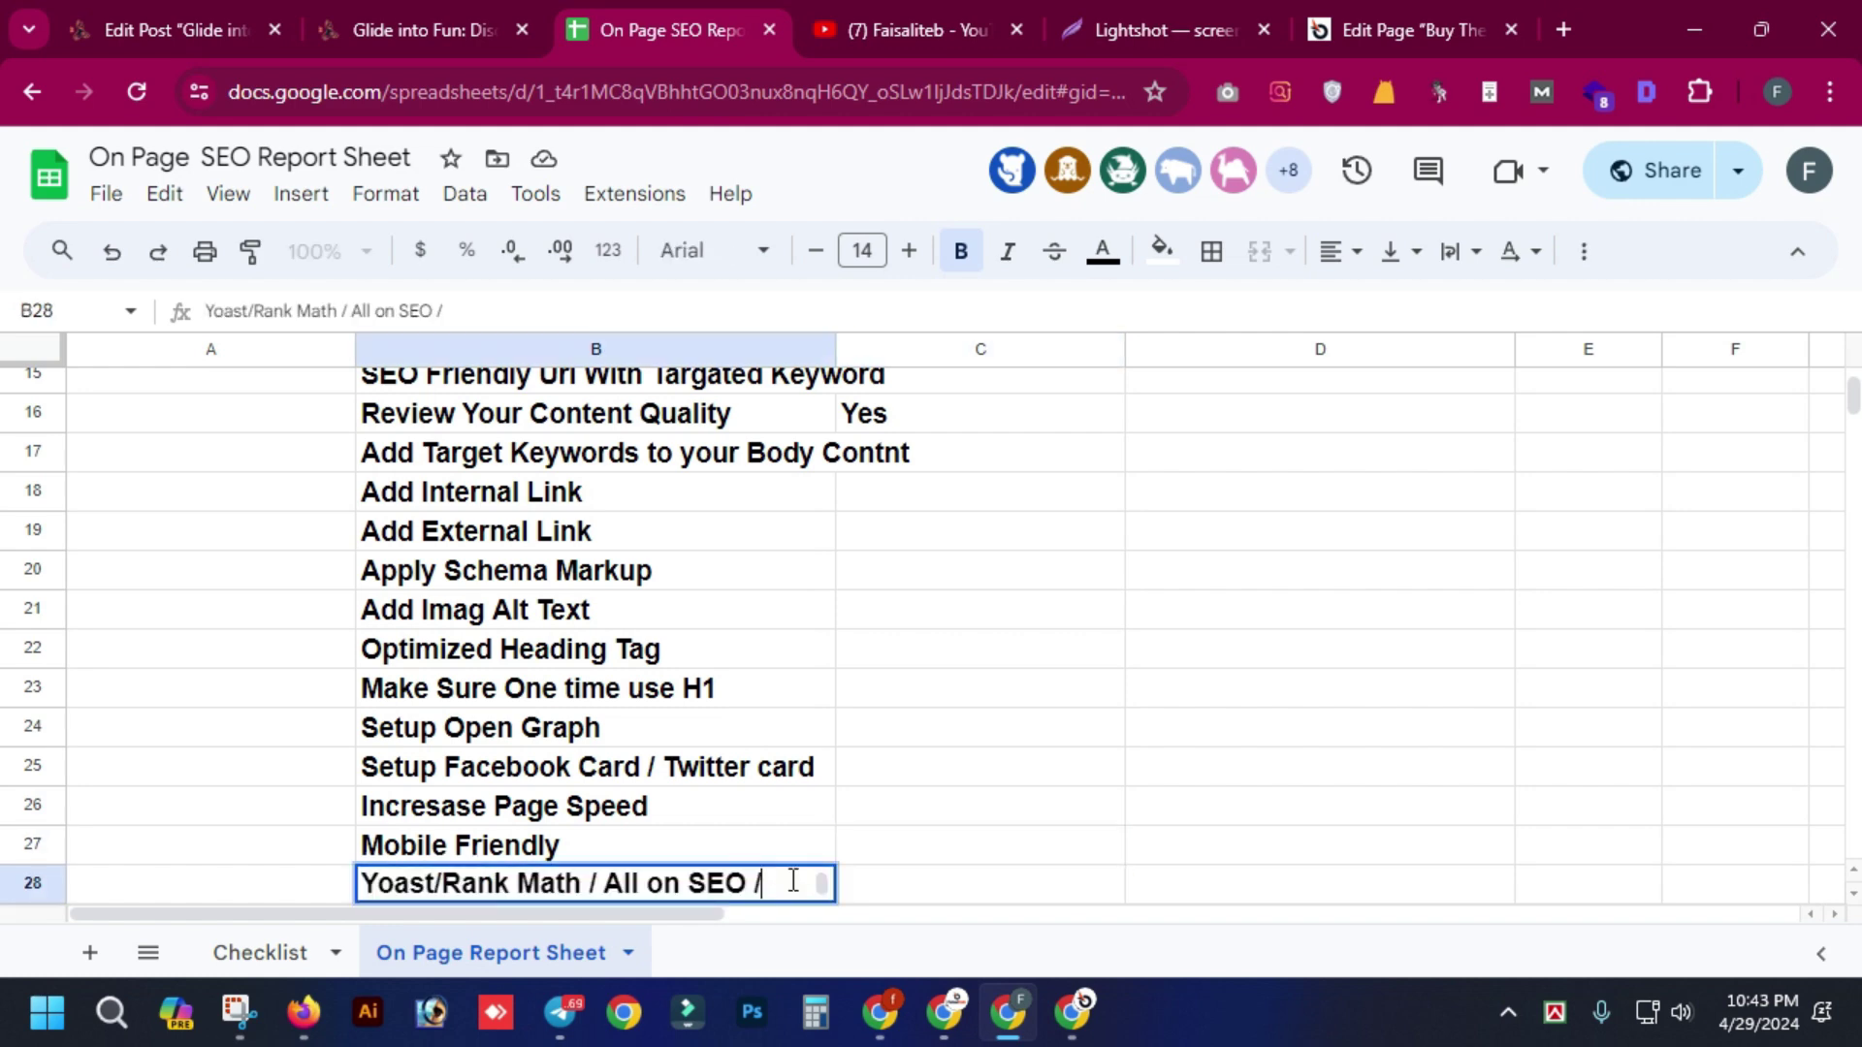
pyautogui.press('BackSpace')
pyautogui.write('Status')
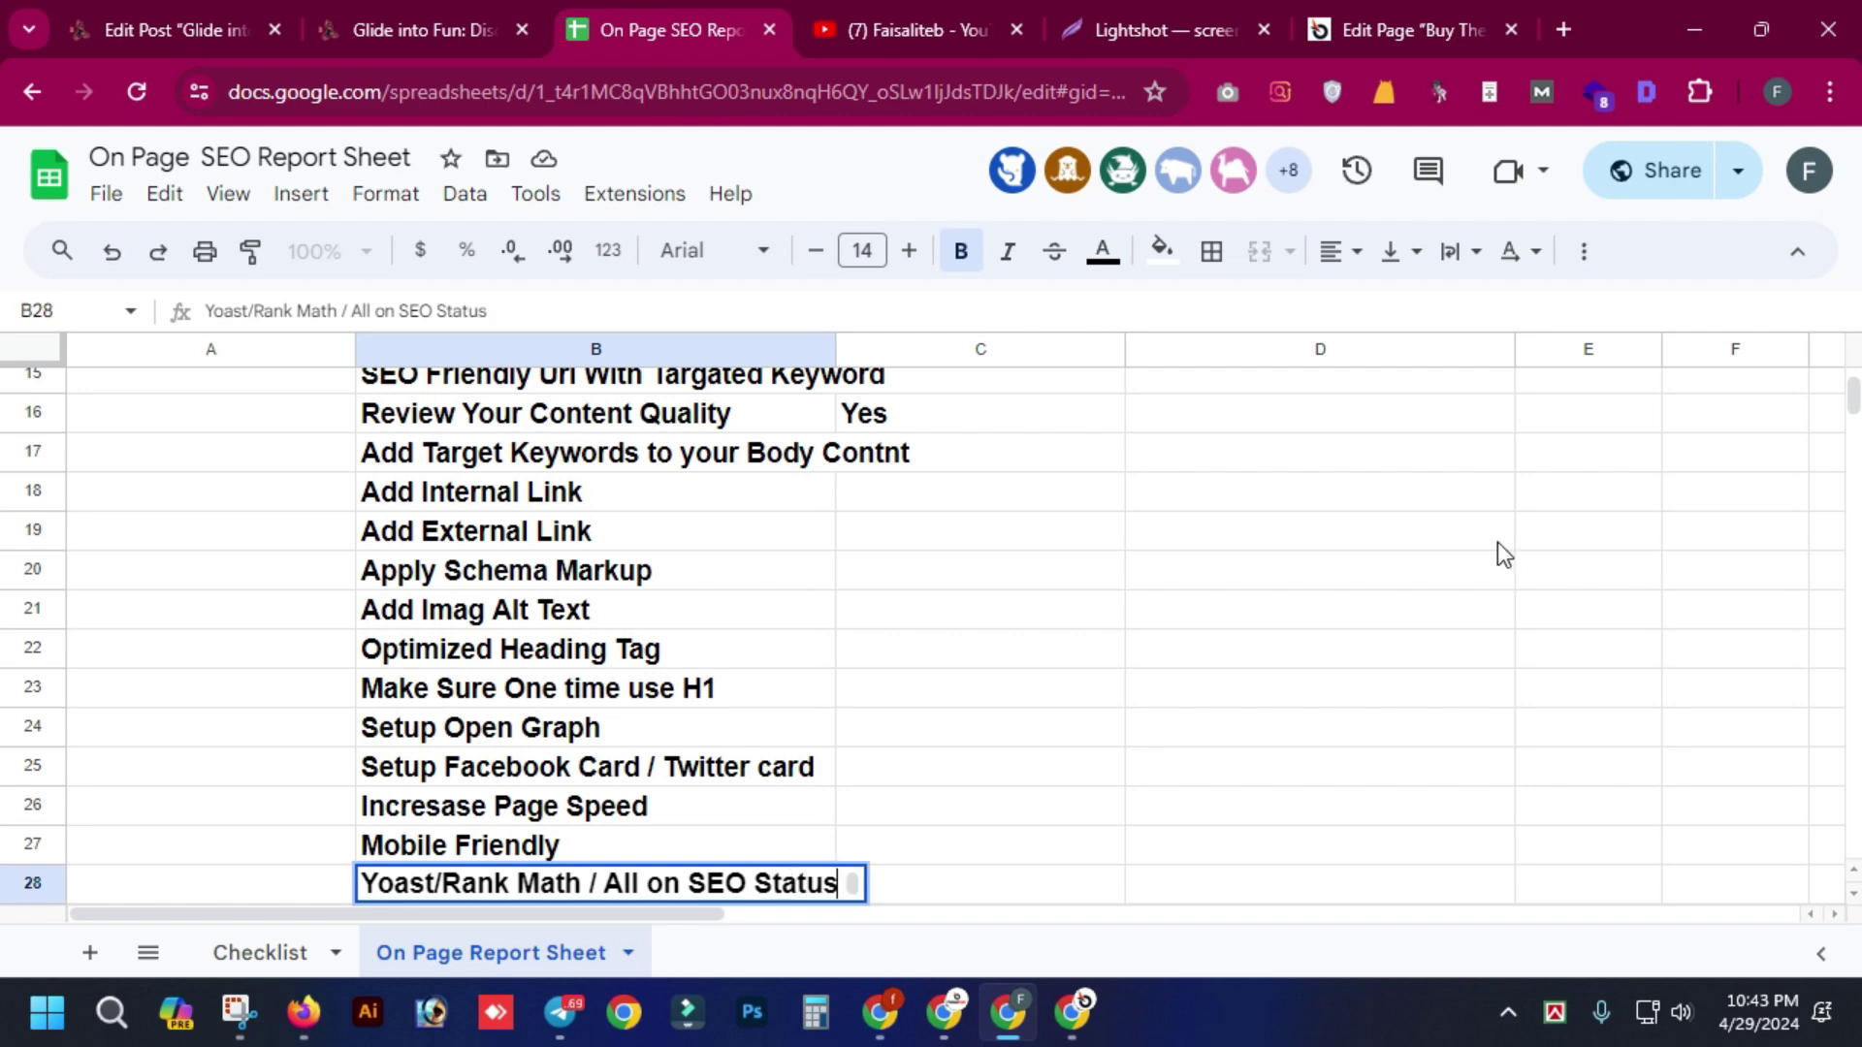
pyautogui.click(1358, 609)
# - Switch to the WordPress admin and go back from the page editor to the Pages list
pyautogui.click(1383, 4)
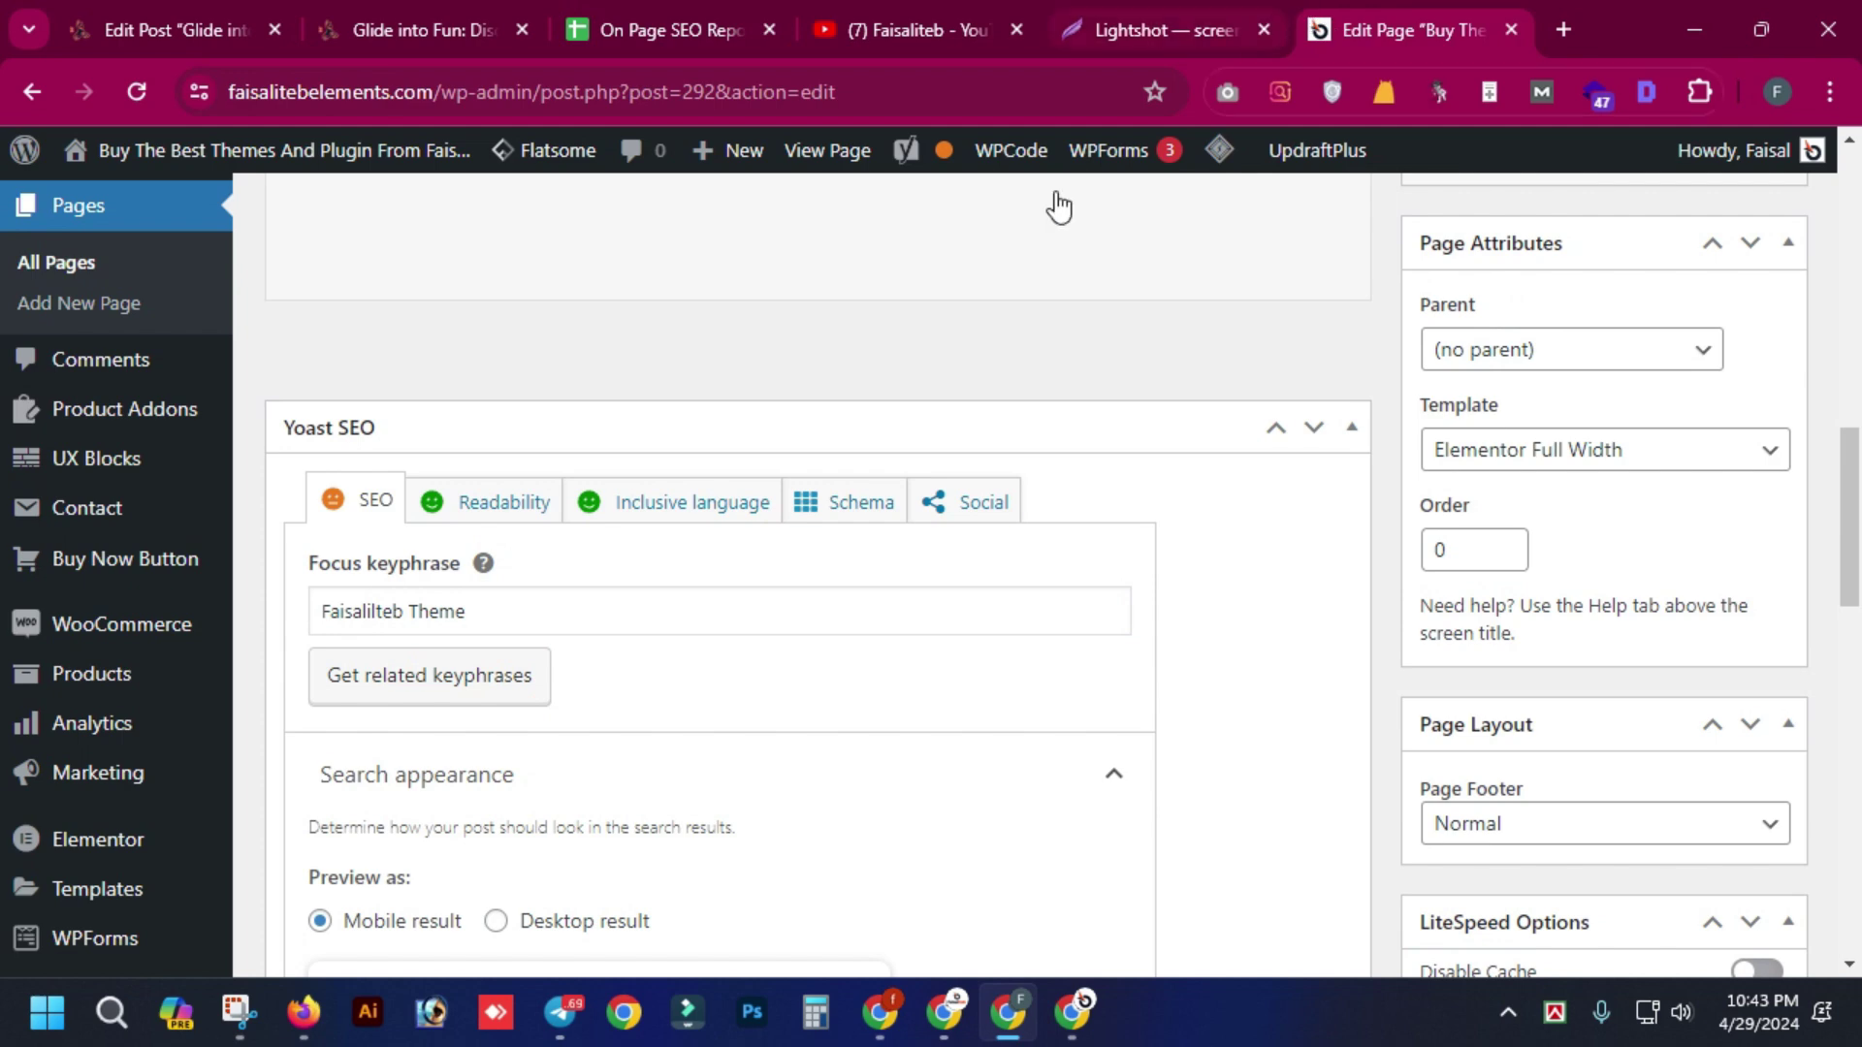
pyautogui.click(1206, 10)
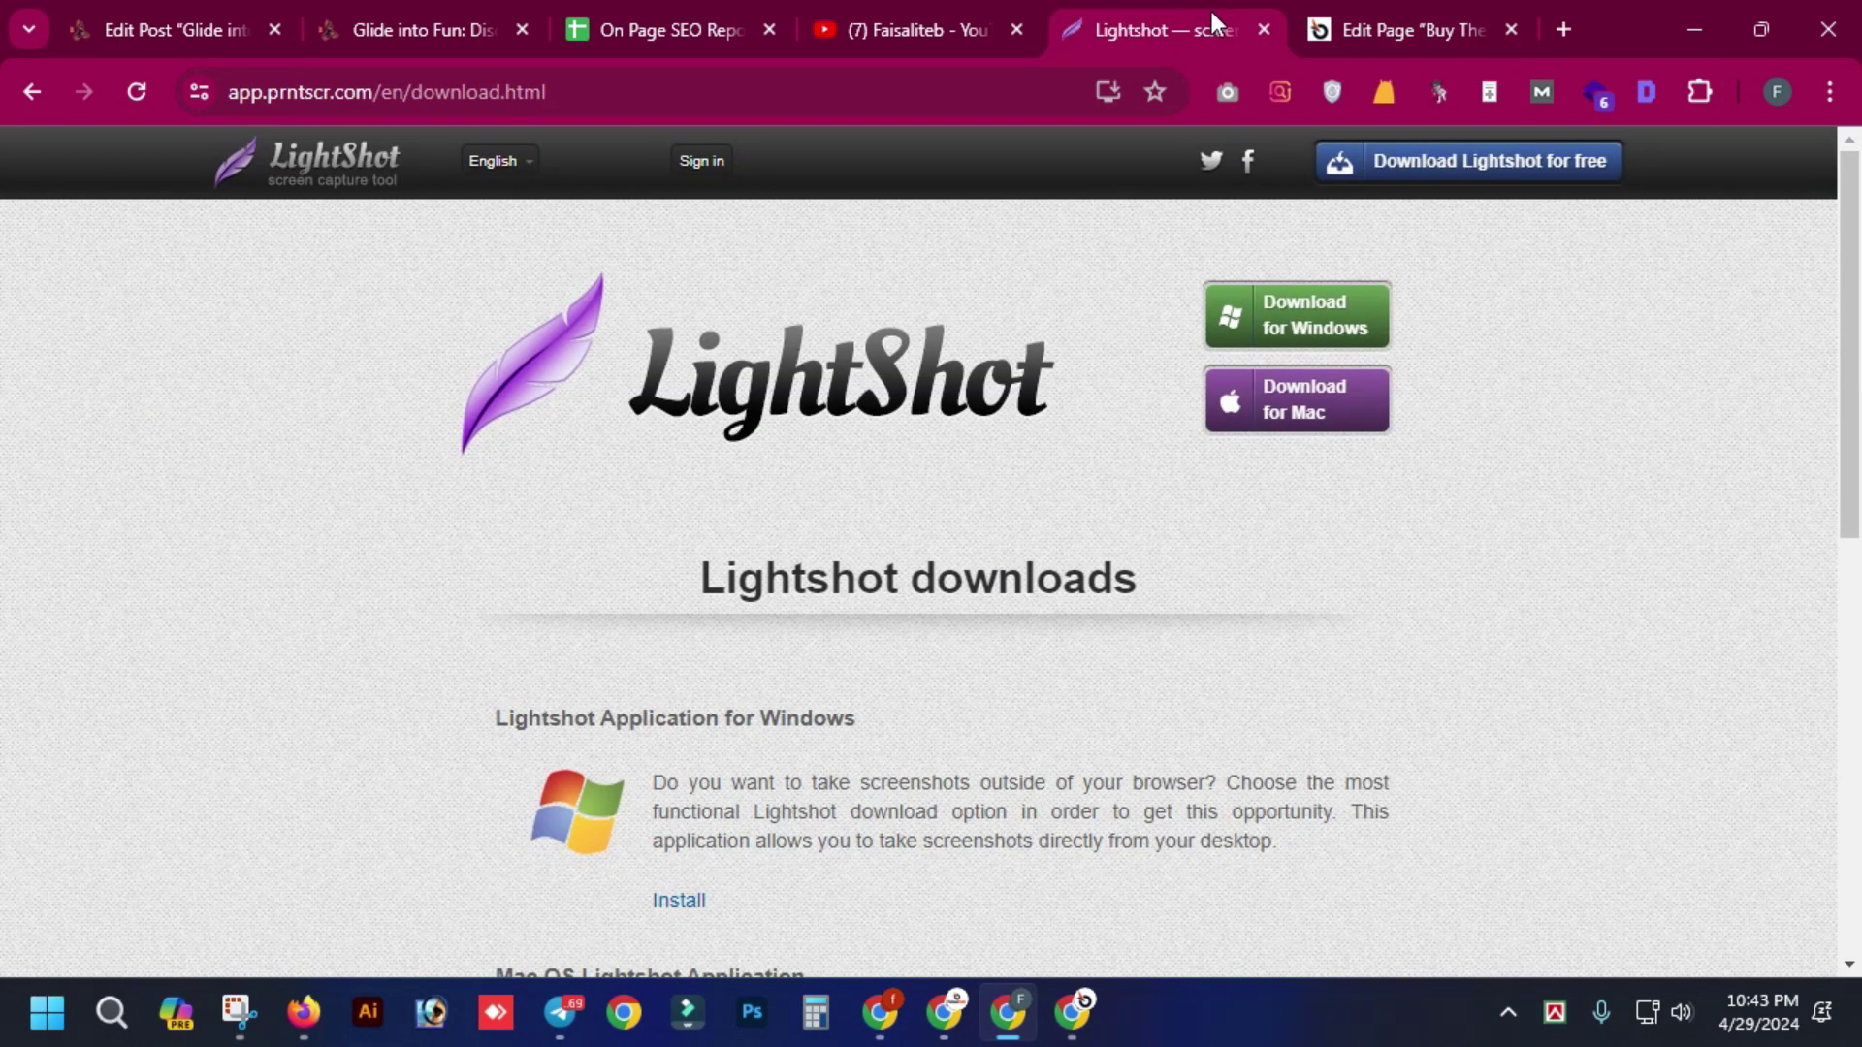
pyautogui.click(1357, 27)
pyautogui.click(35, 100)
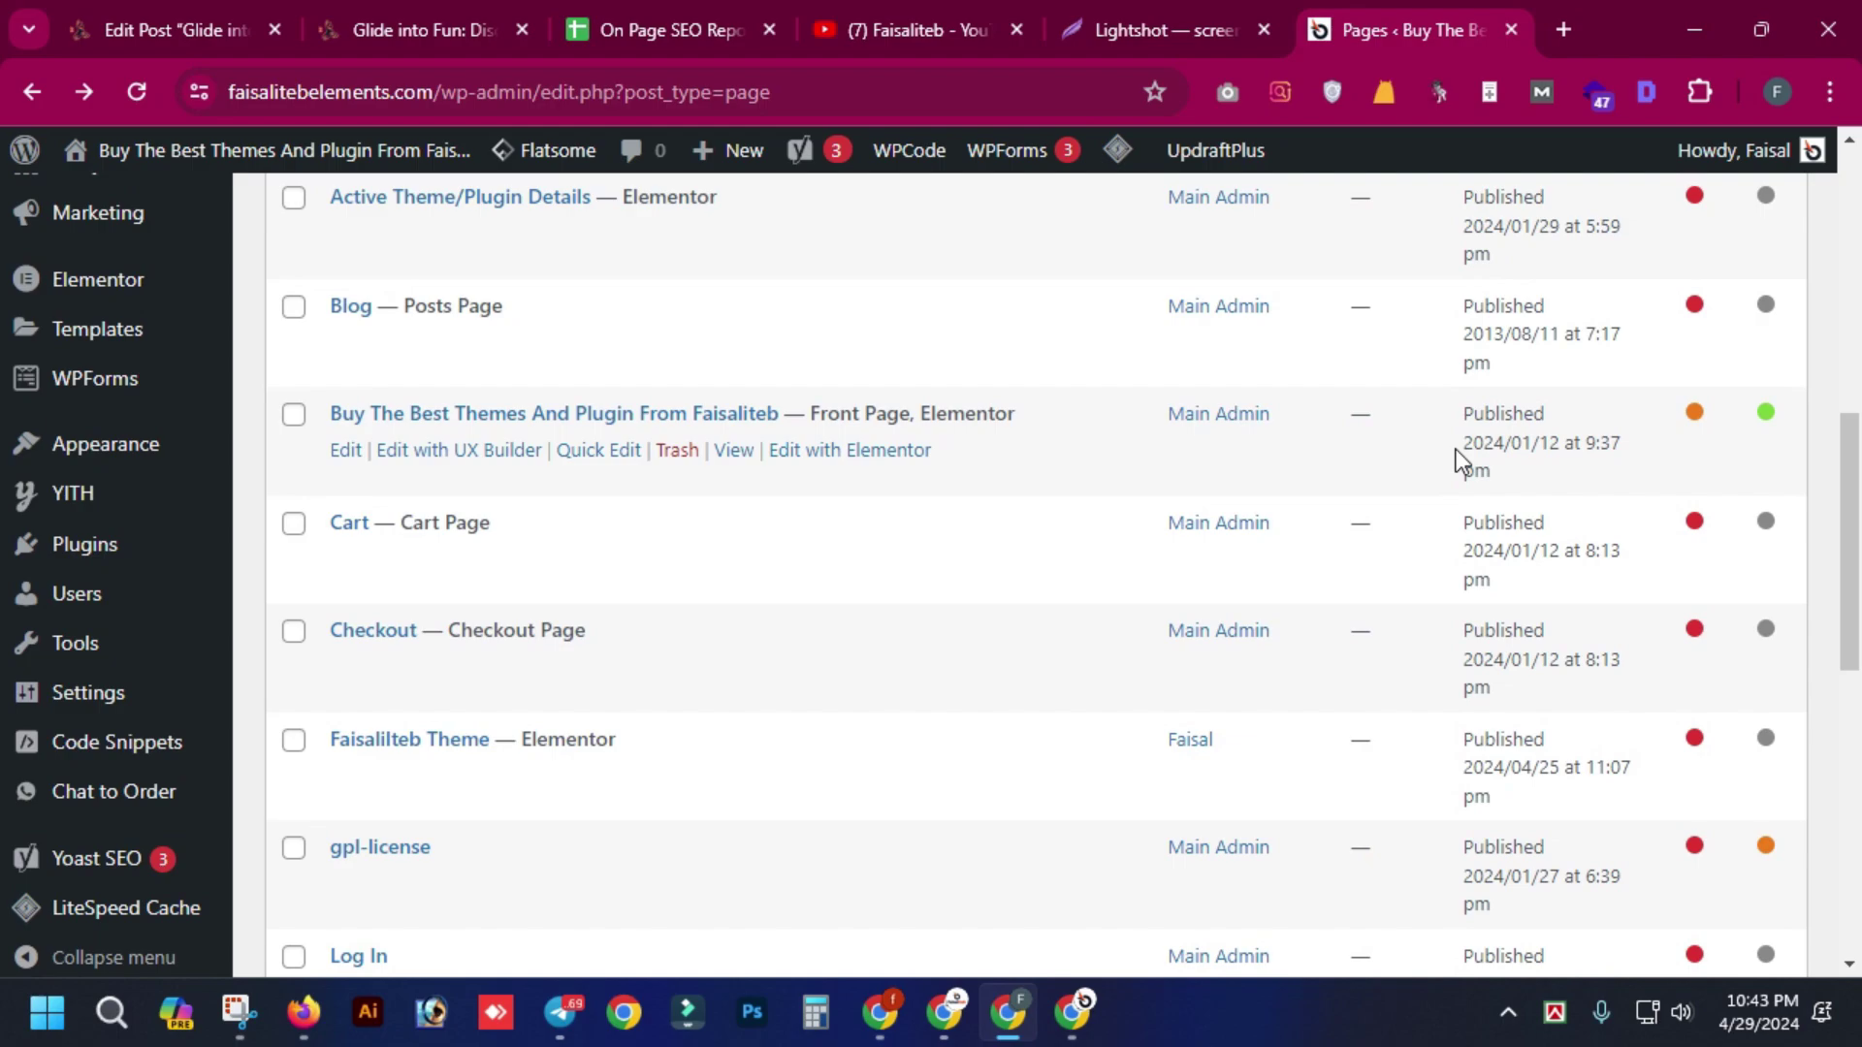
# - Capture the front page's row in the Pages list with Lightshot and draw a red arrow towards its green Yoast indicator
pyautogui.press('Print')
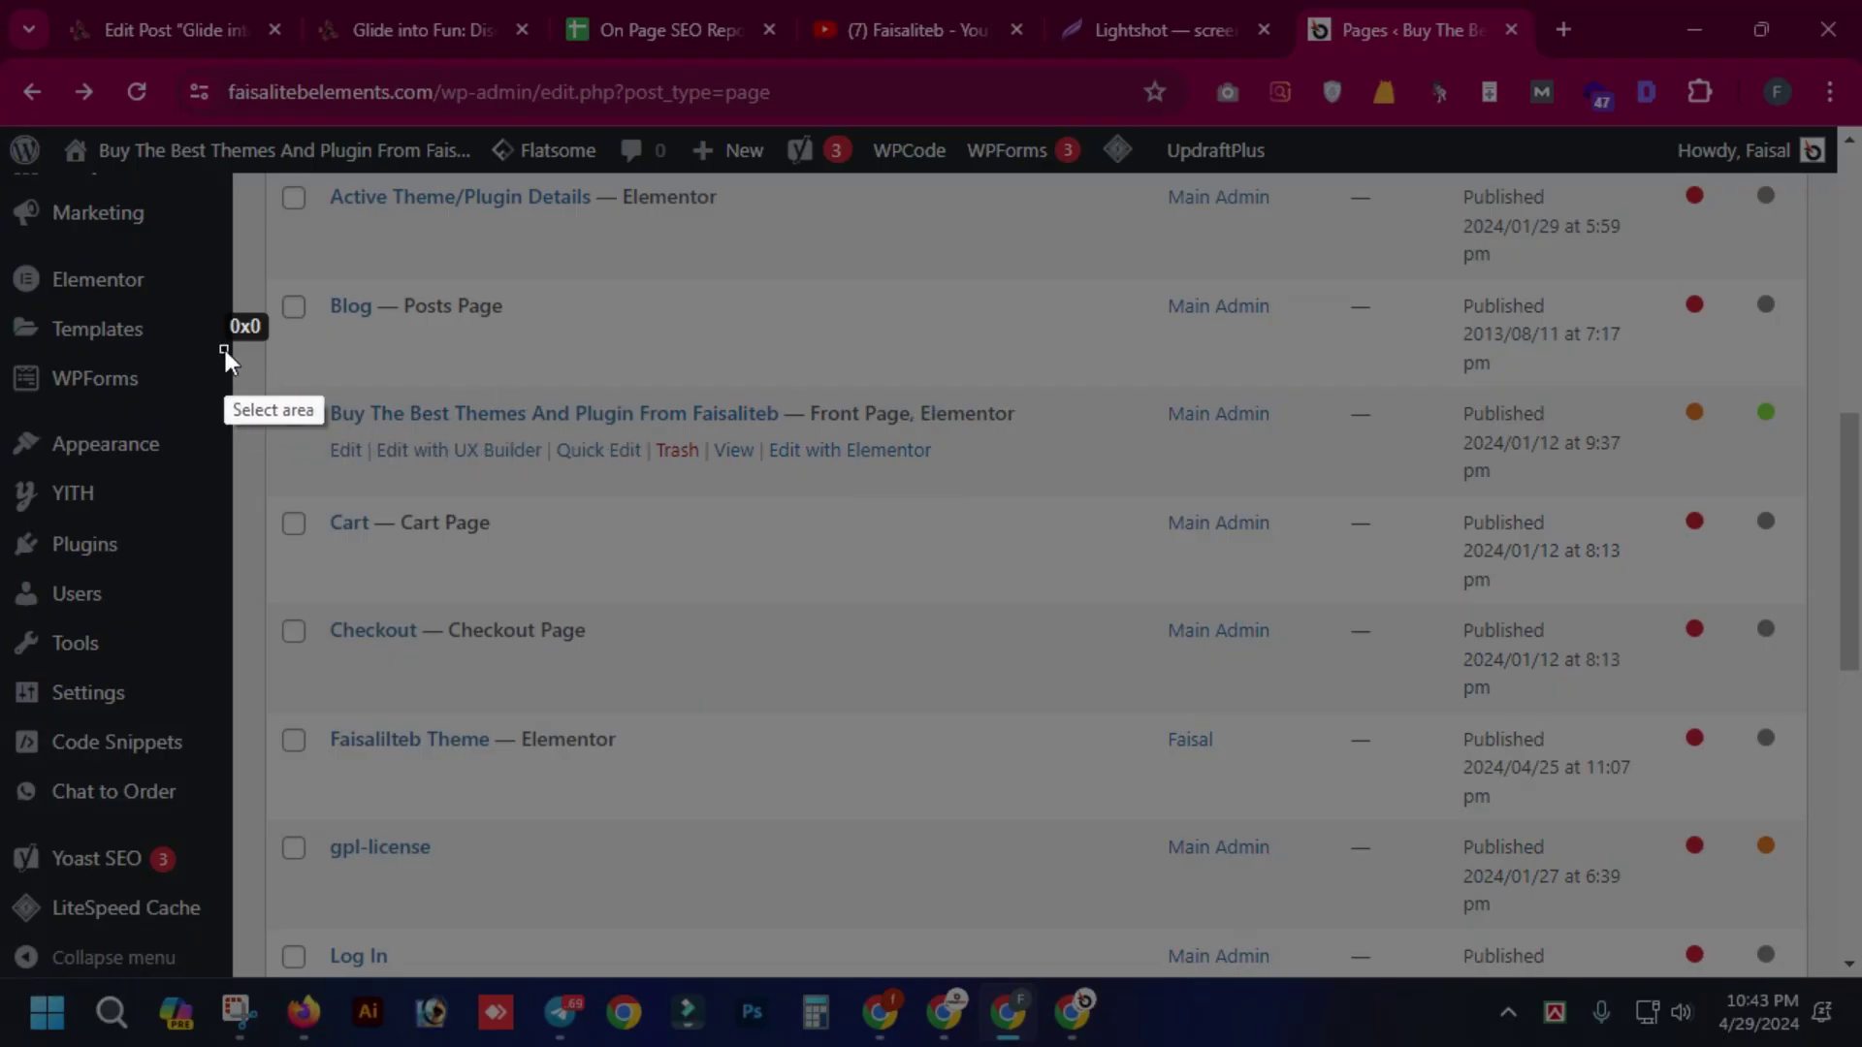
pyautogui.moveTo(224, 349); pyautogui.dragTo(1836, 485)
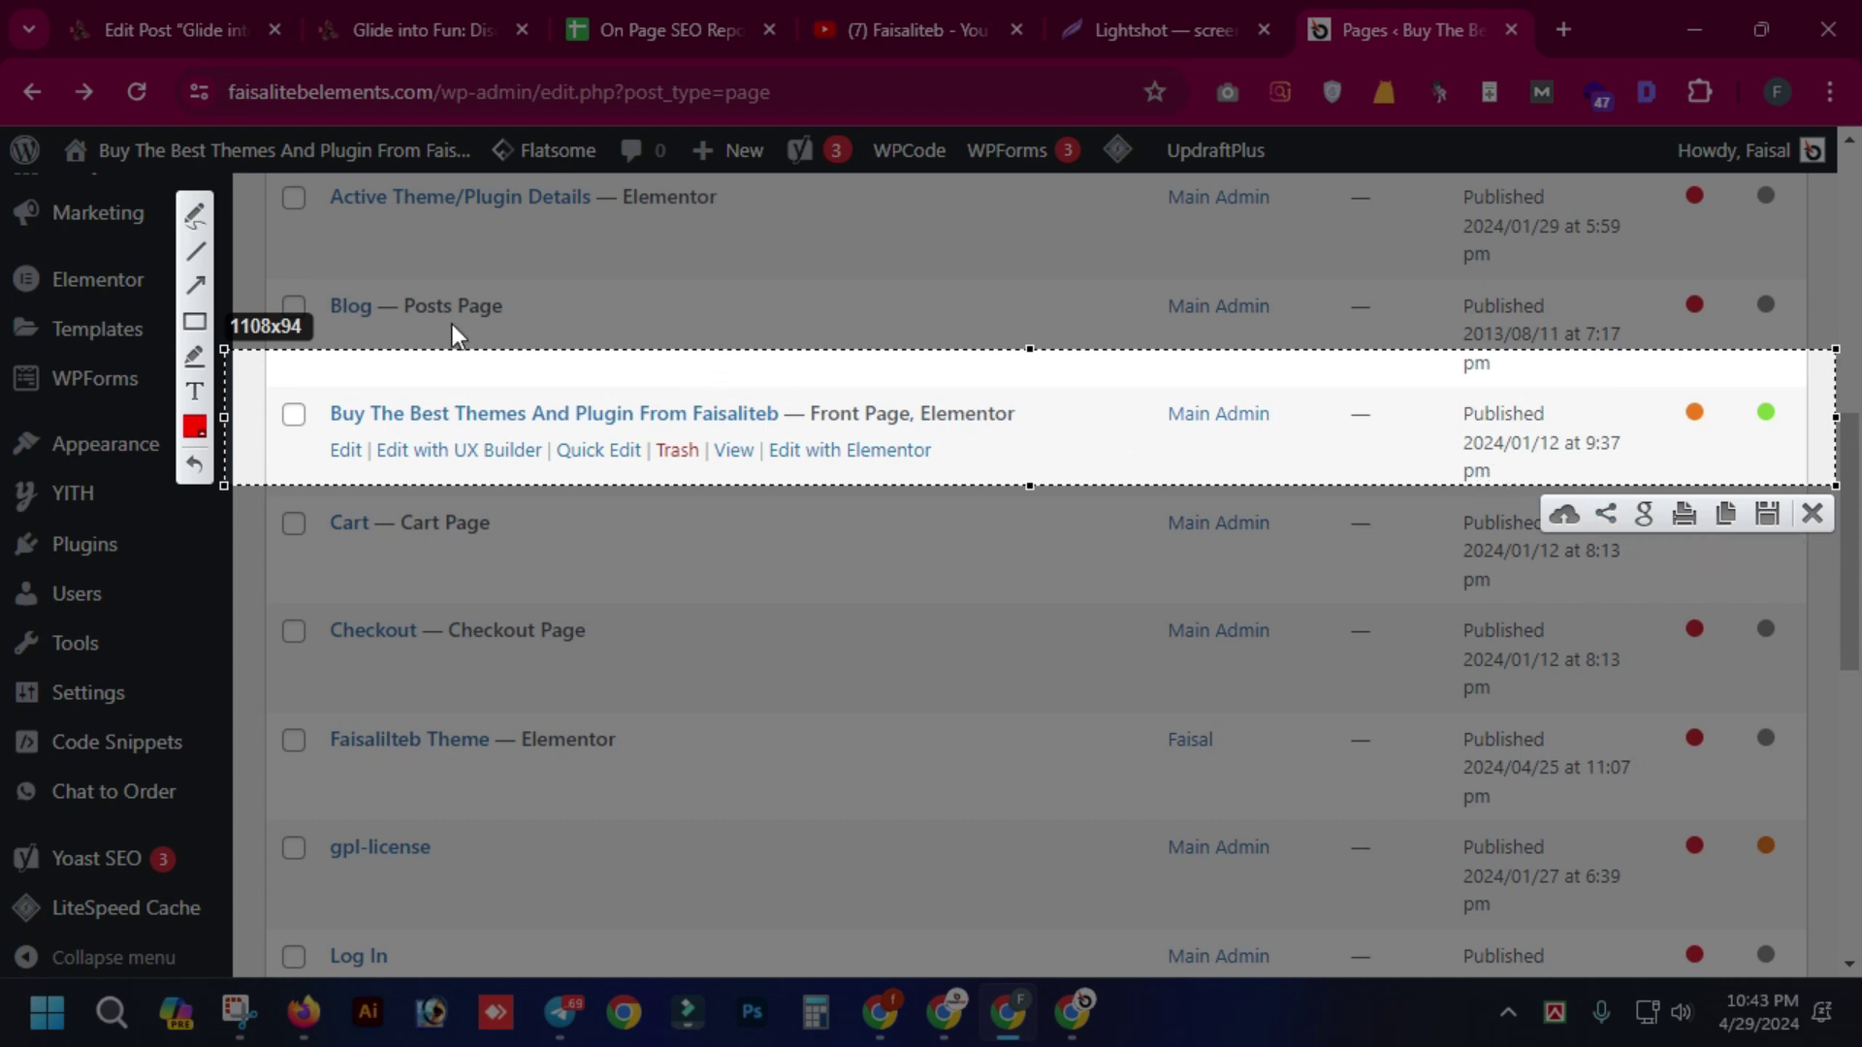
pyautogui.click(195, 285)
pyautogui.moveTo(1507, 373); pyautogui.dragTo(1755, 391)
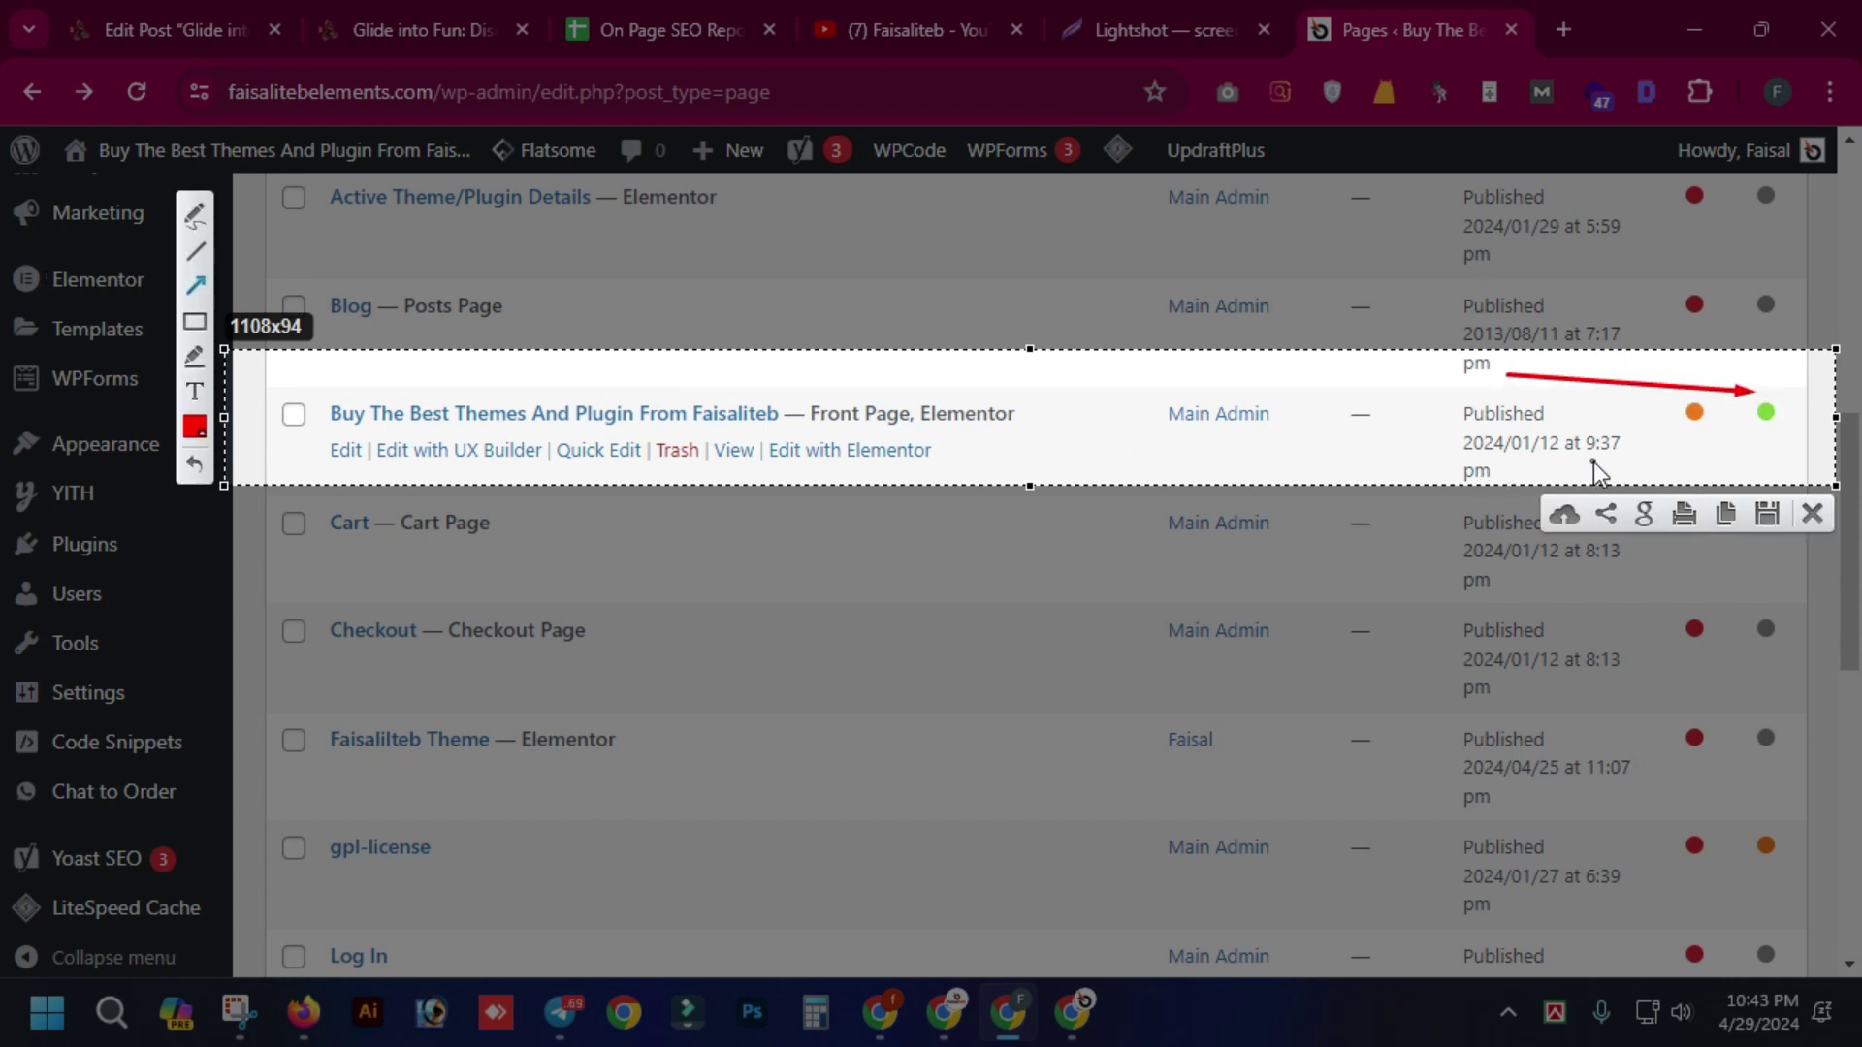
# - Upload the annotated screenshot and paste its link into D28 of the report sheet's Proven Screenshot column
pyautogui.click(1561, 516)
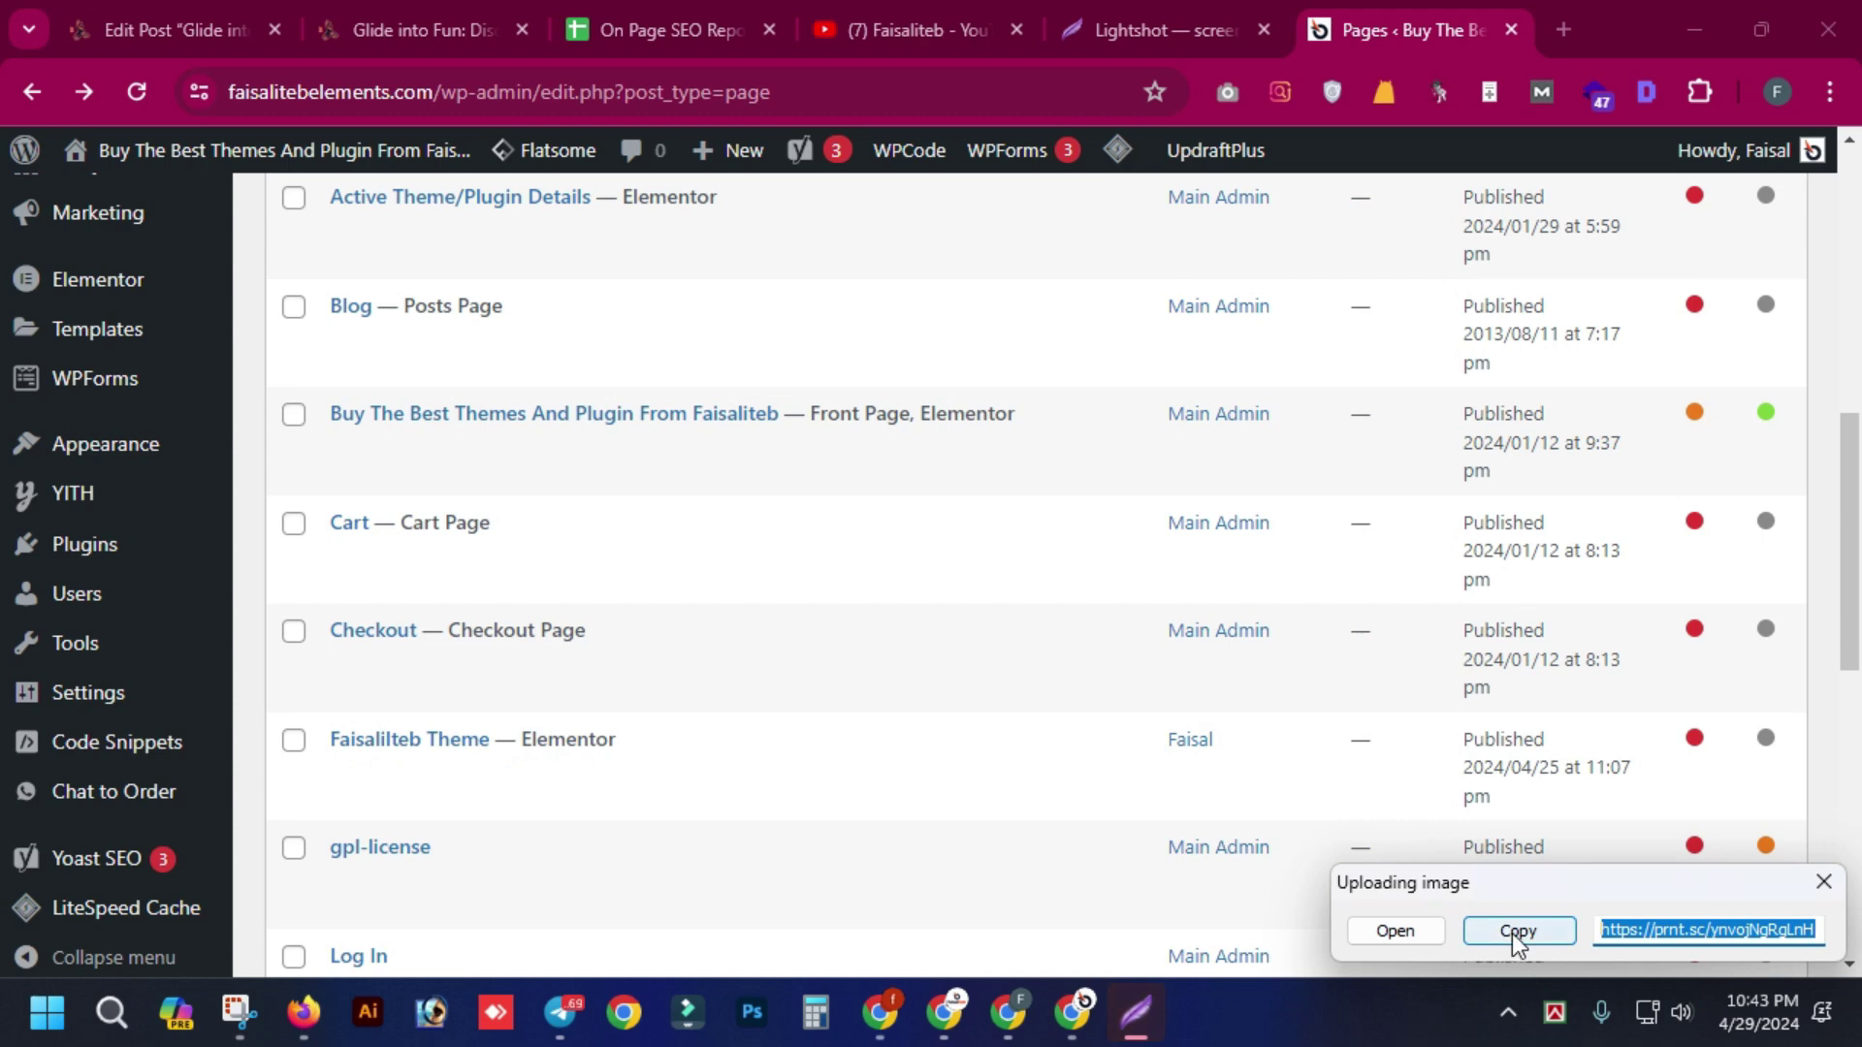
pyautogui.click(1515, 931)
pyautogui.click(723, 6)
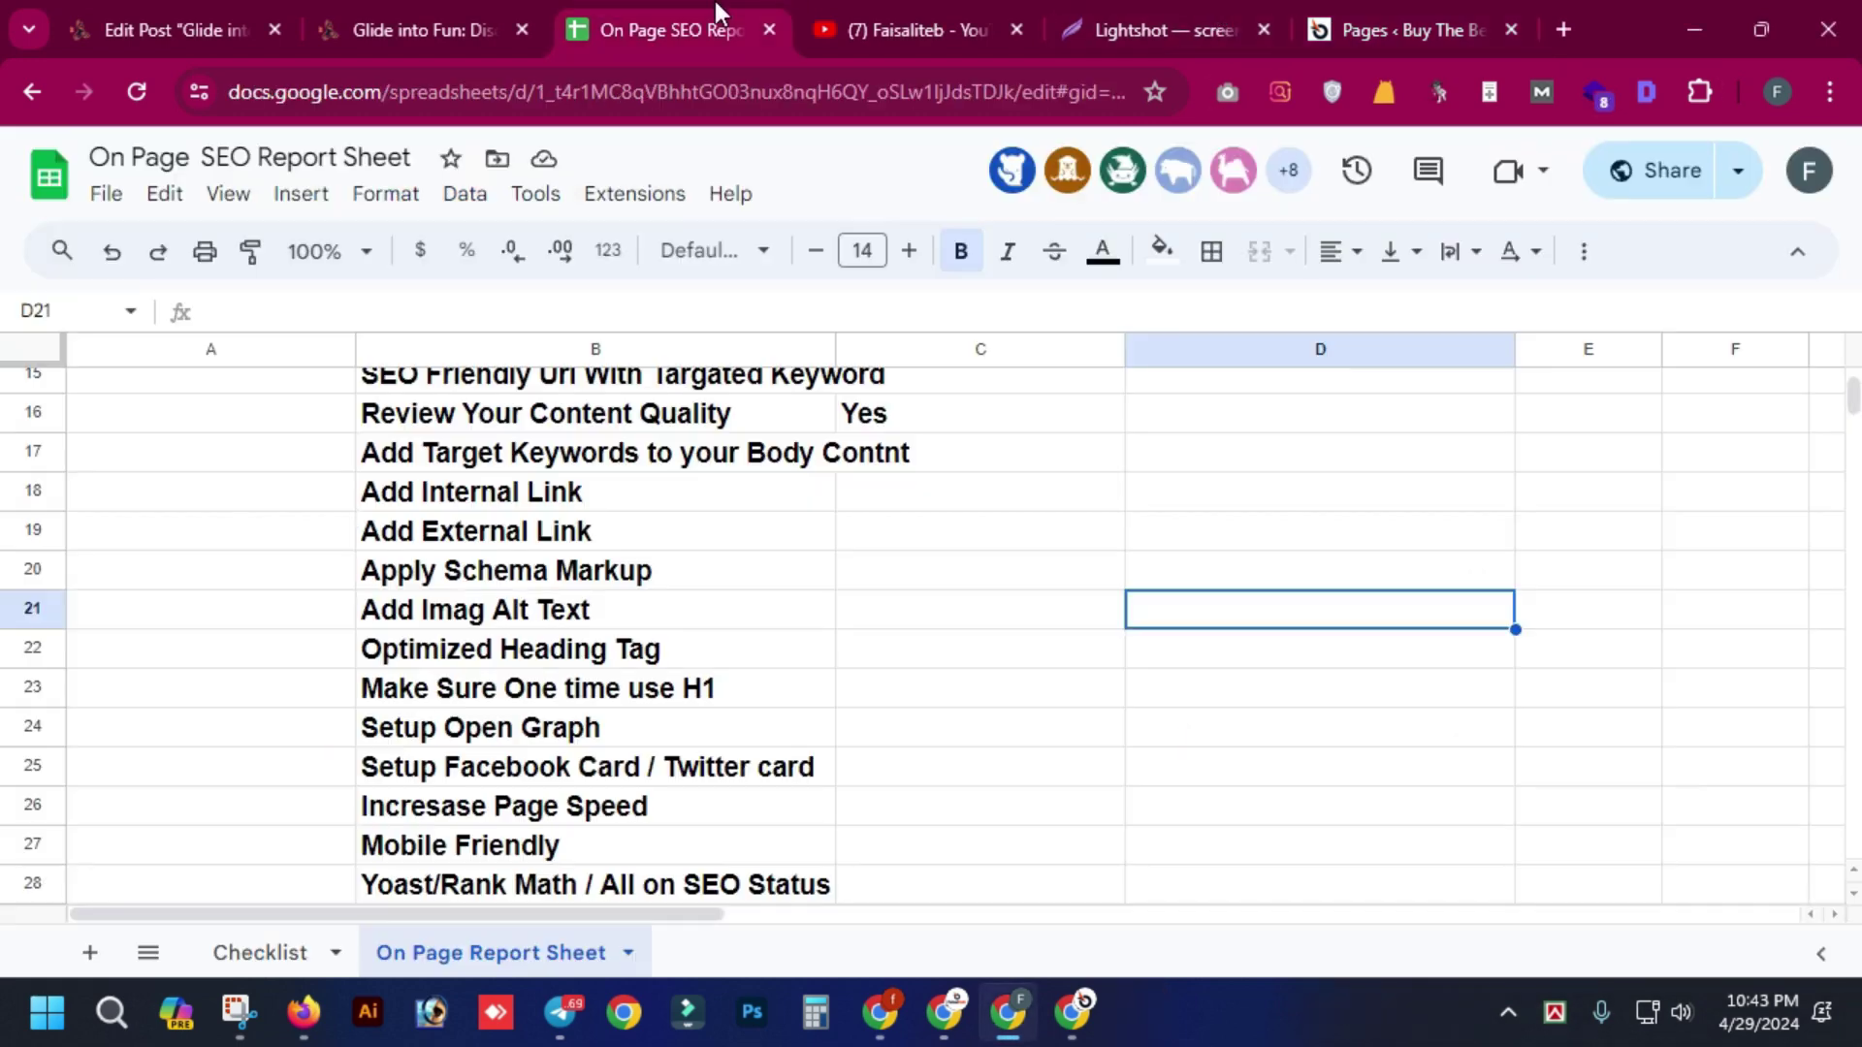
pyautogui.scroll(-1, 951, 776)
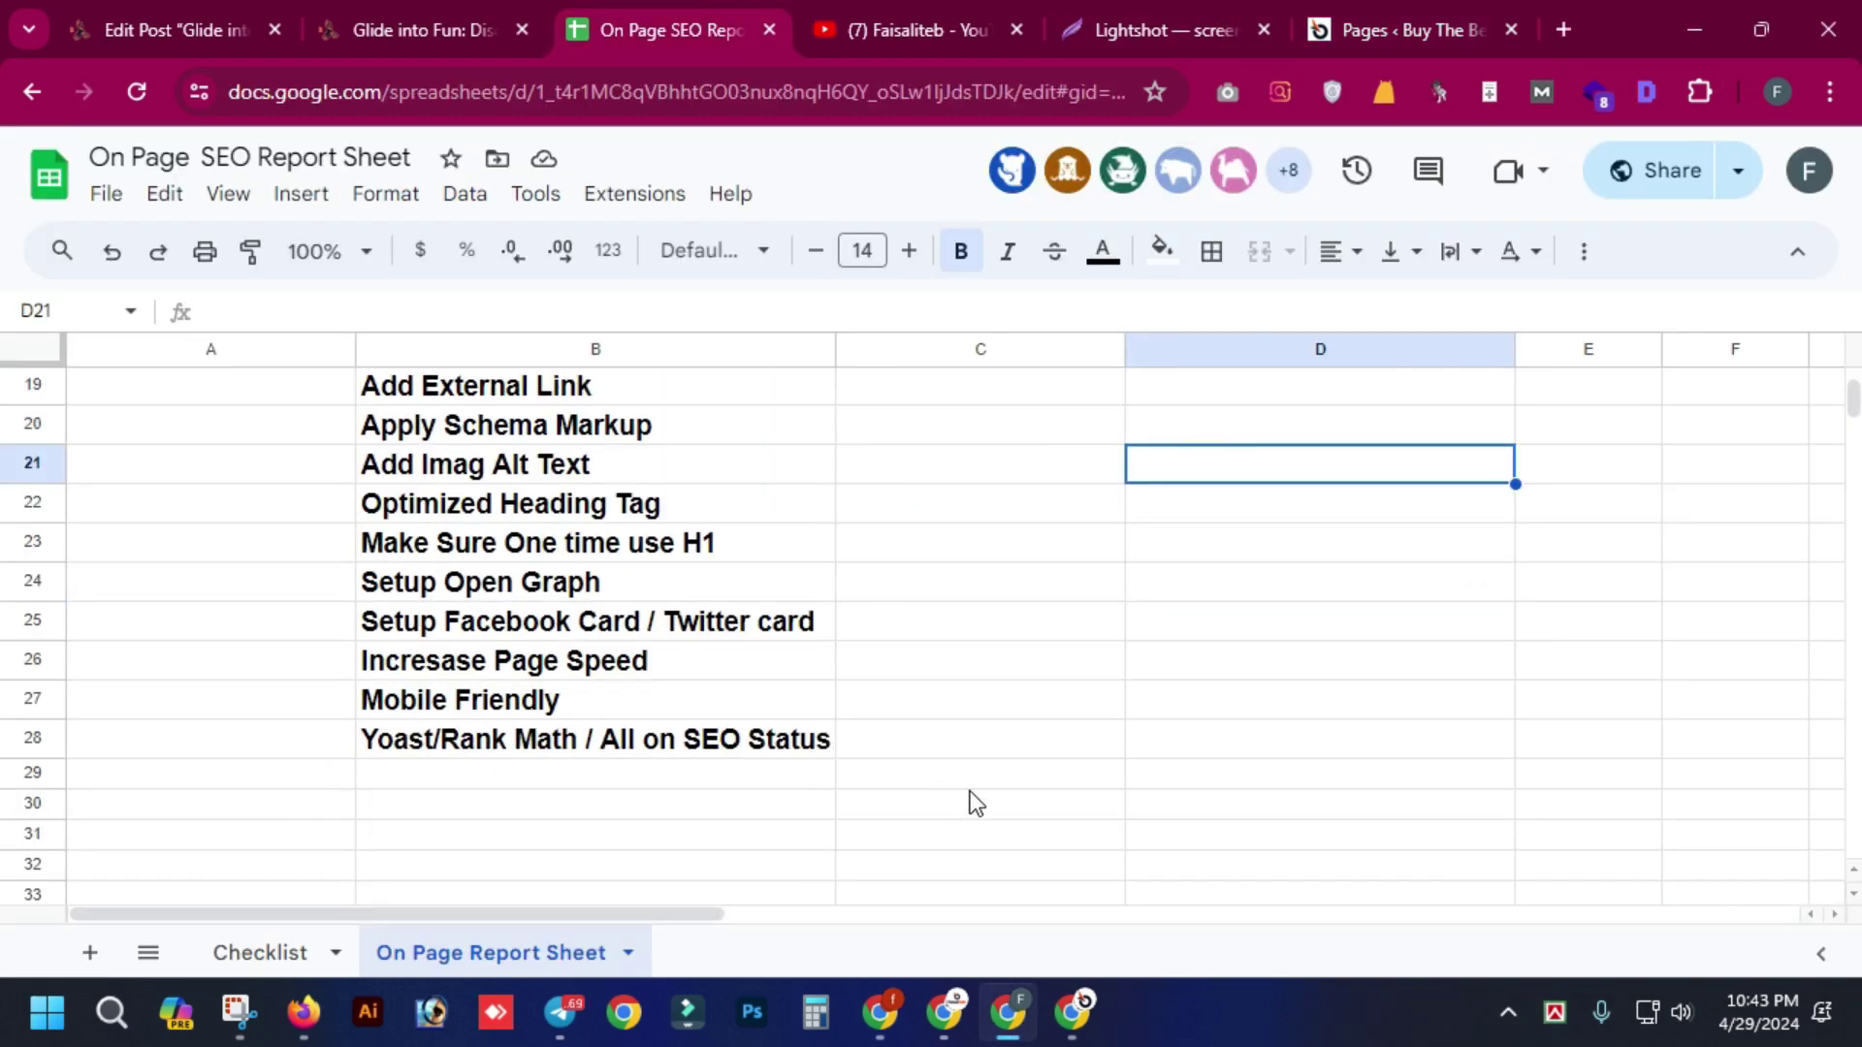
pyautogui.click(1193, 748)
pyautogui.hotkey('ctrl', 'v')
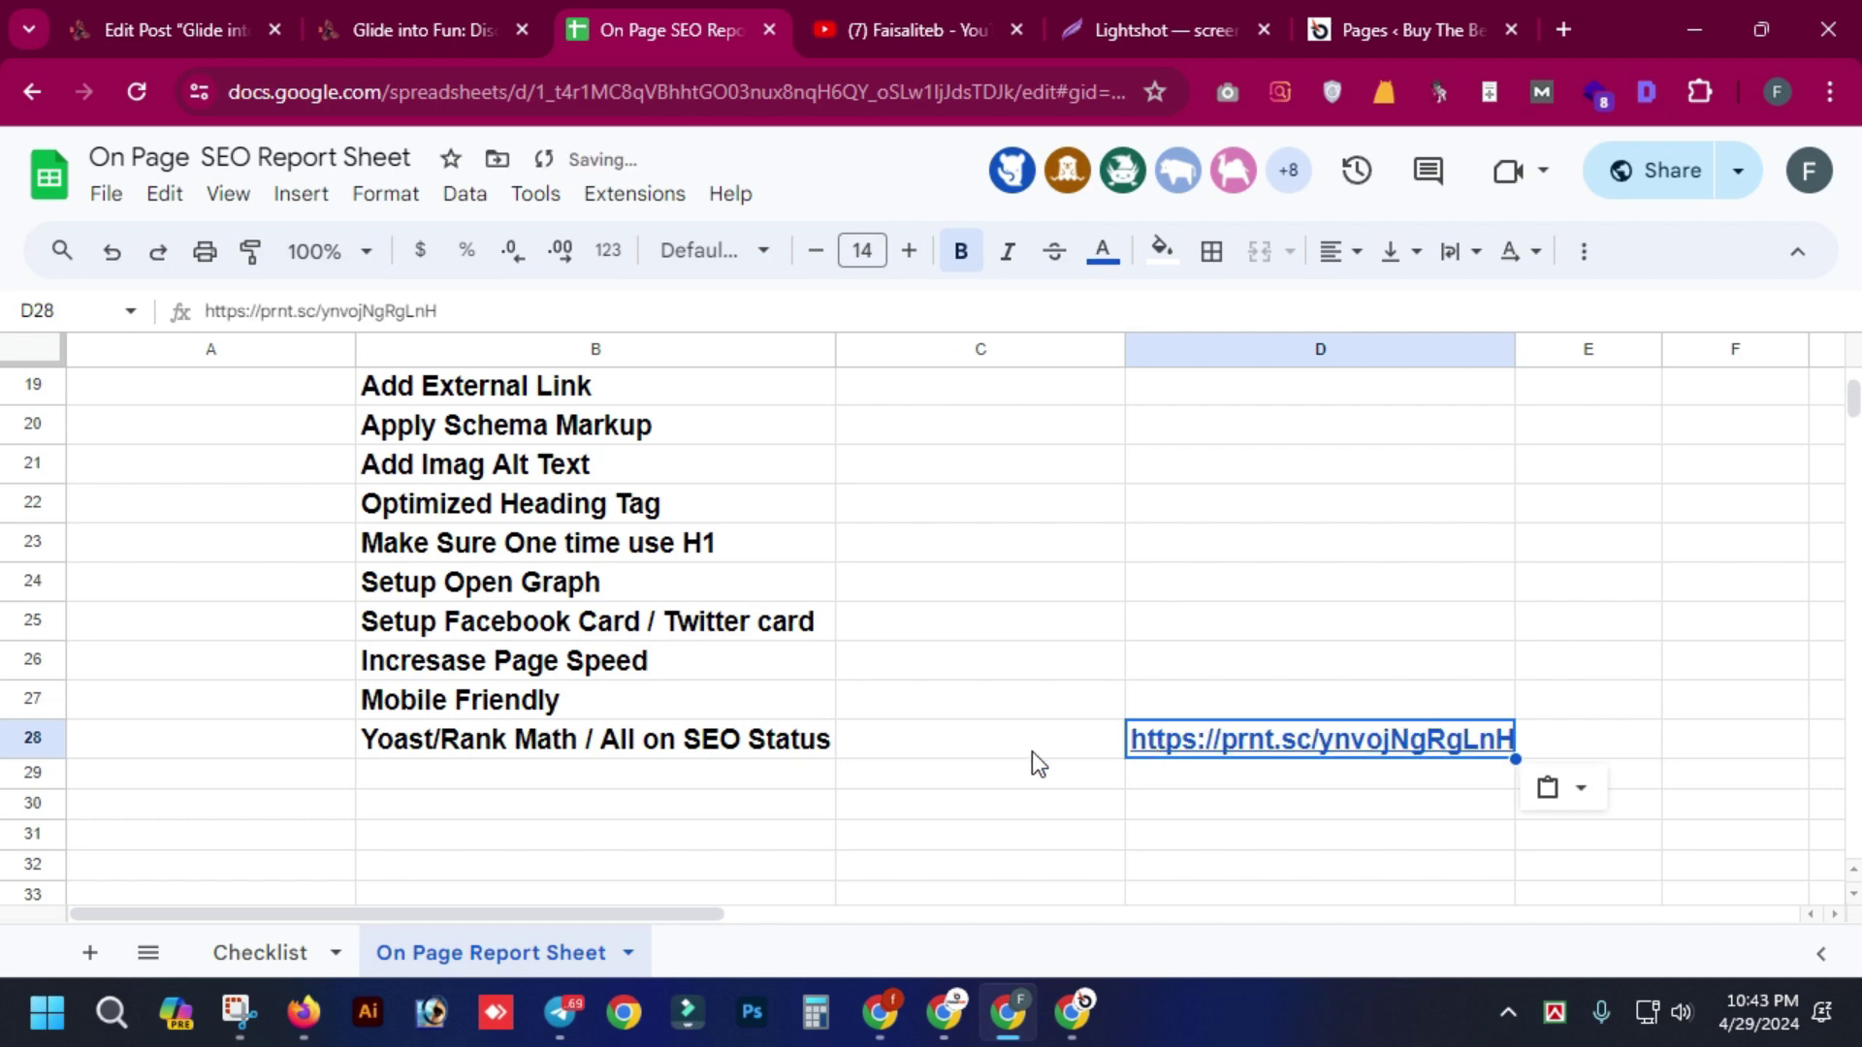
# - Enter "Yes" in C28 of the Fixing column for the SEO plugin status row
pyautogui.click(1013, 755)
pyautogui.write('Yes')
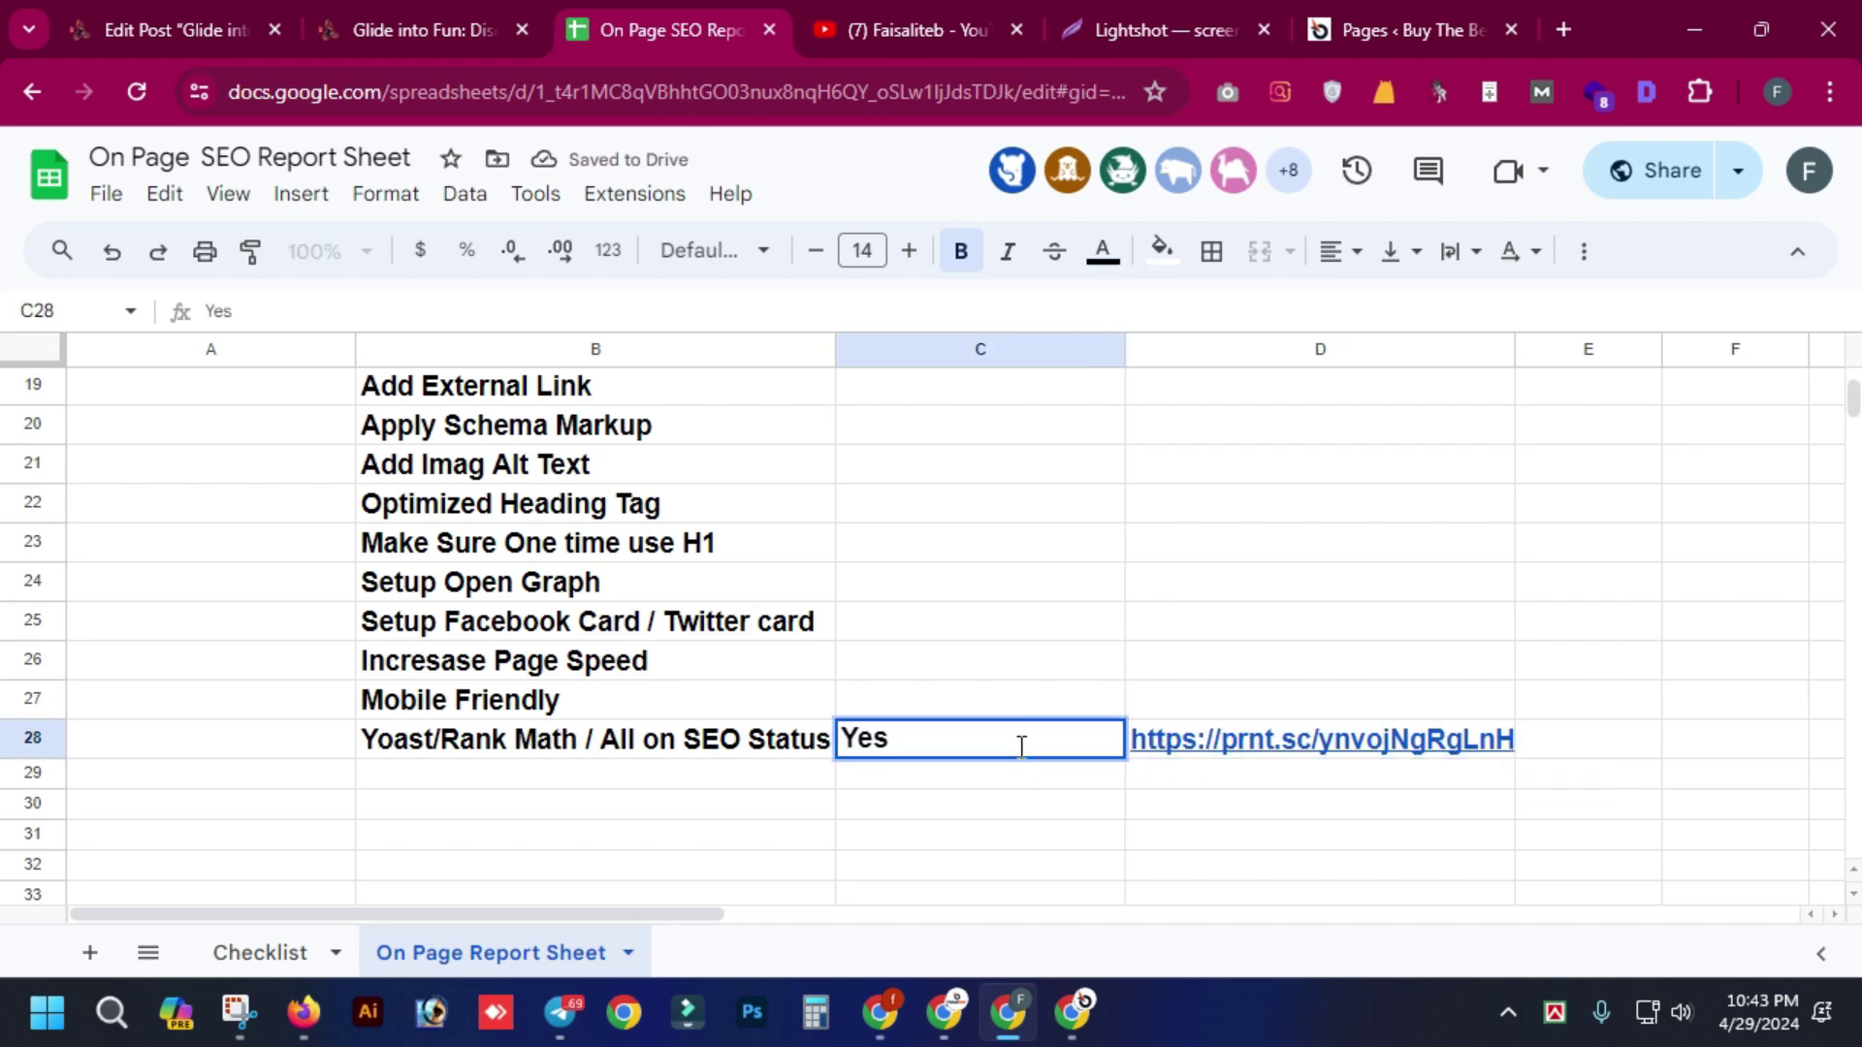
pyautogui.click(1138, 534)
# - Remove the bold formatting from the Problem column entries in B11:B29, from "Before Title" down
pyautogui.scroll(5, 952, 503)
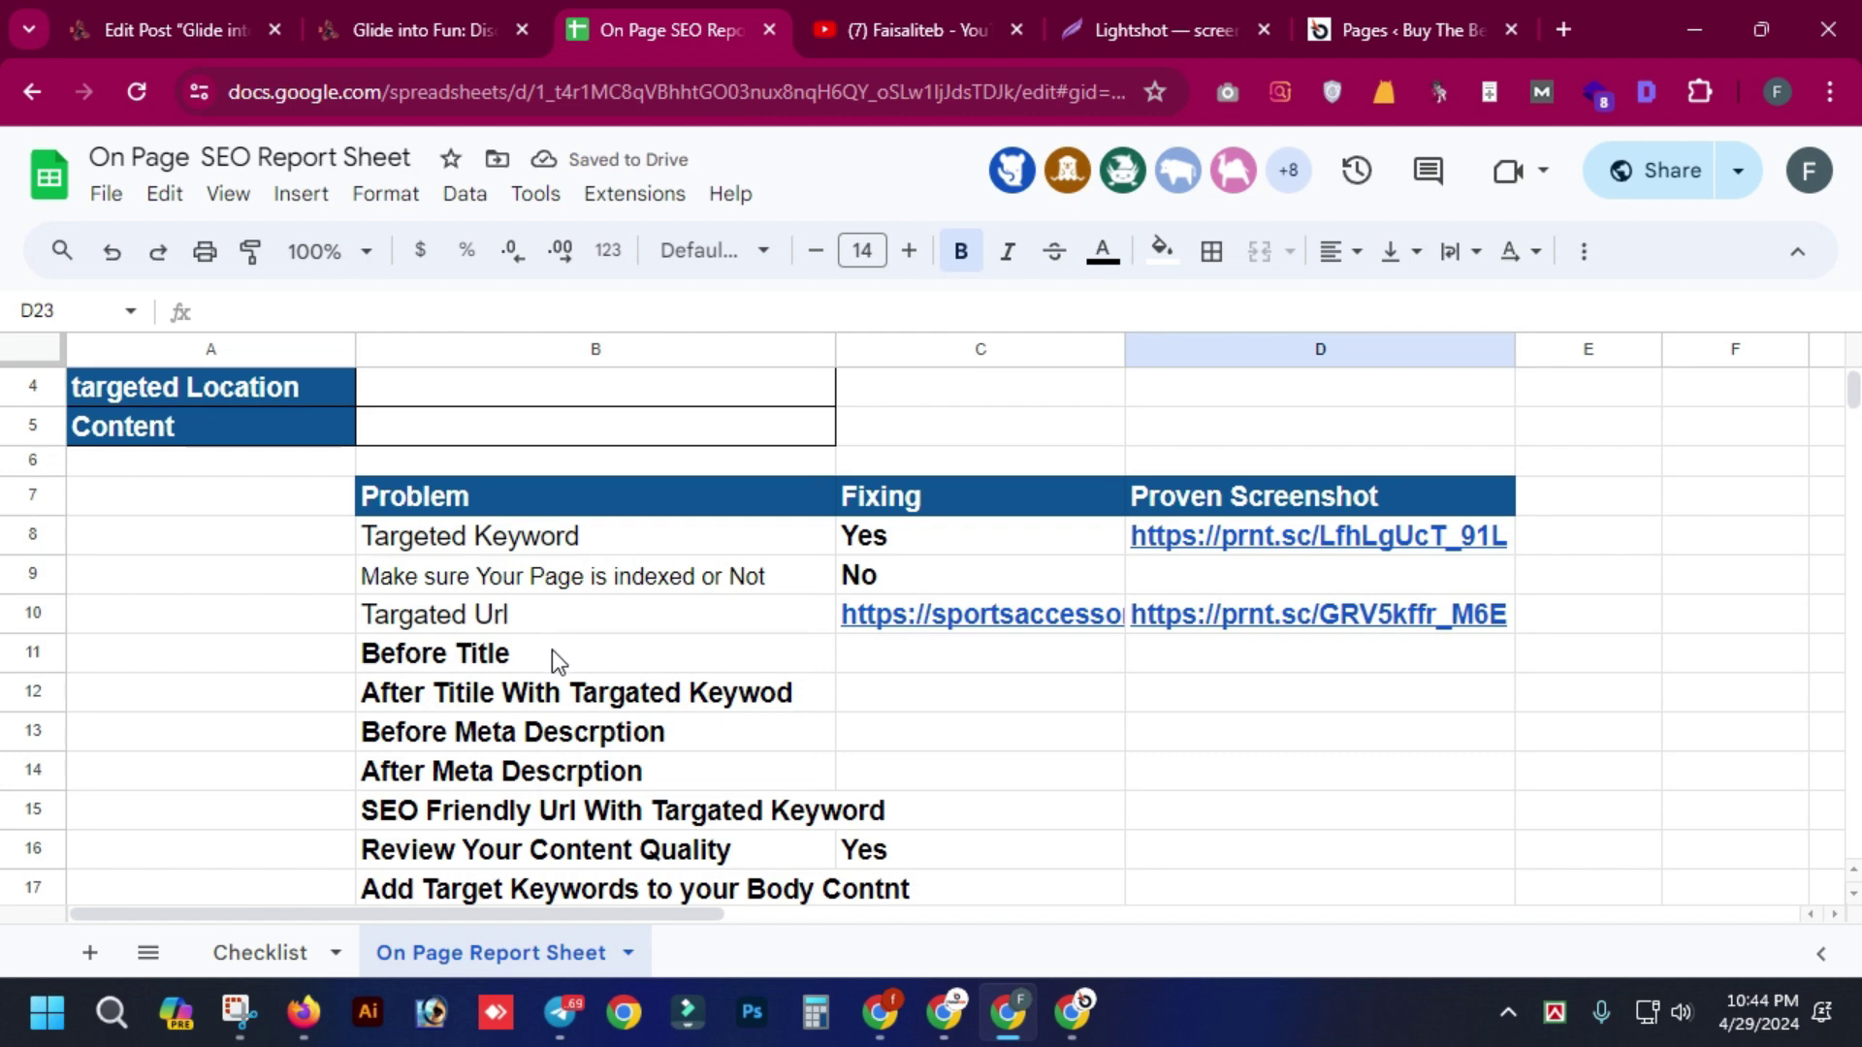
pyautogui.moveTo(553, 656); pyautogui.dragTo(568, 888)
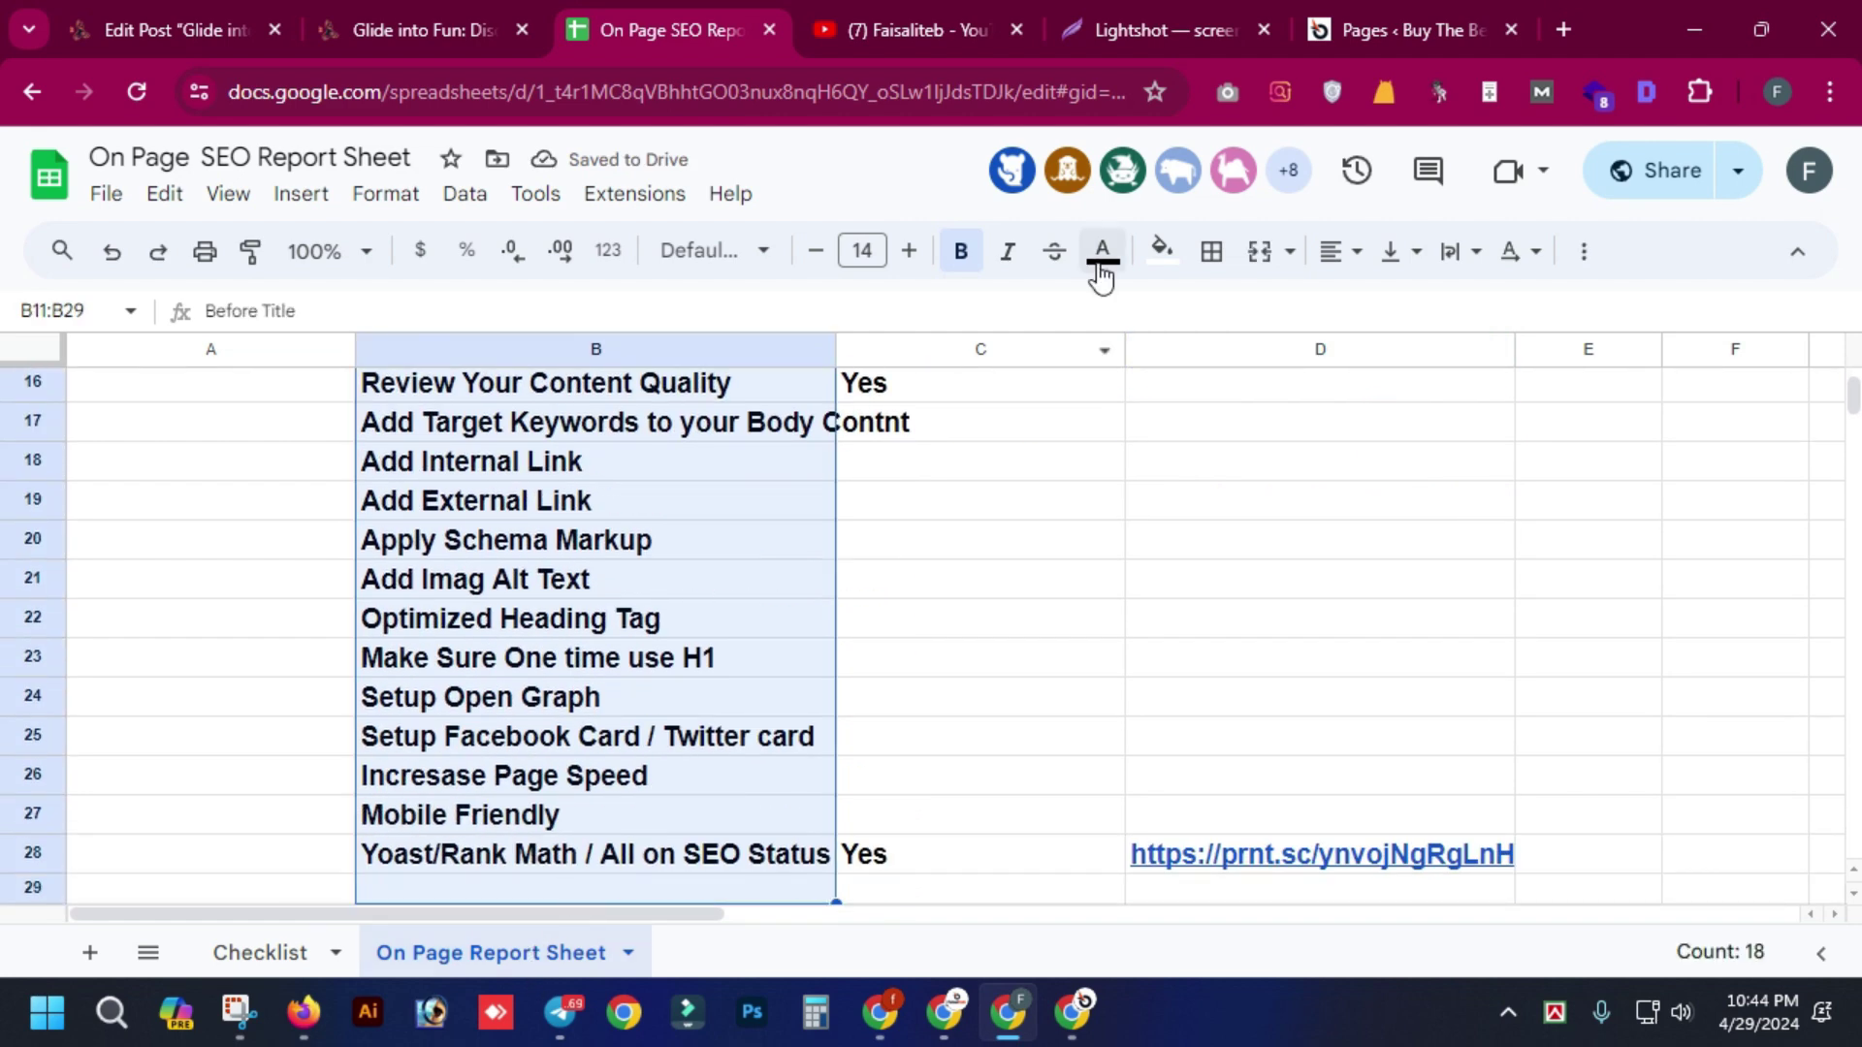
pyautogui.click(946, 273)
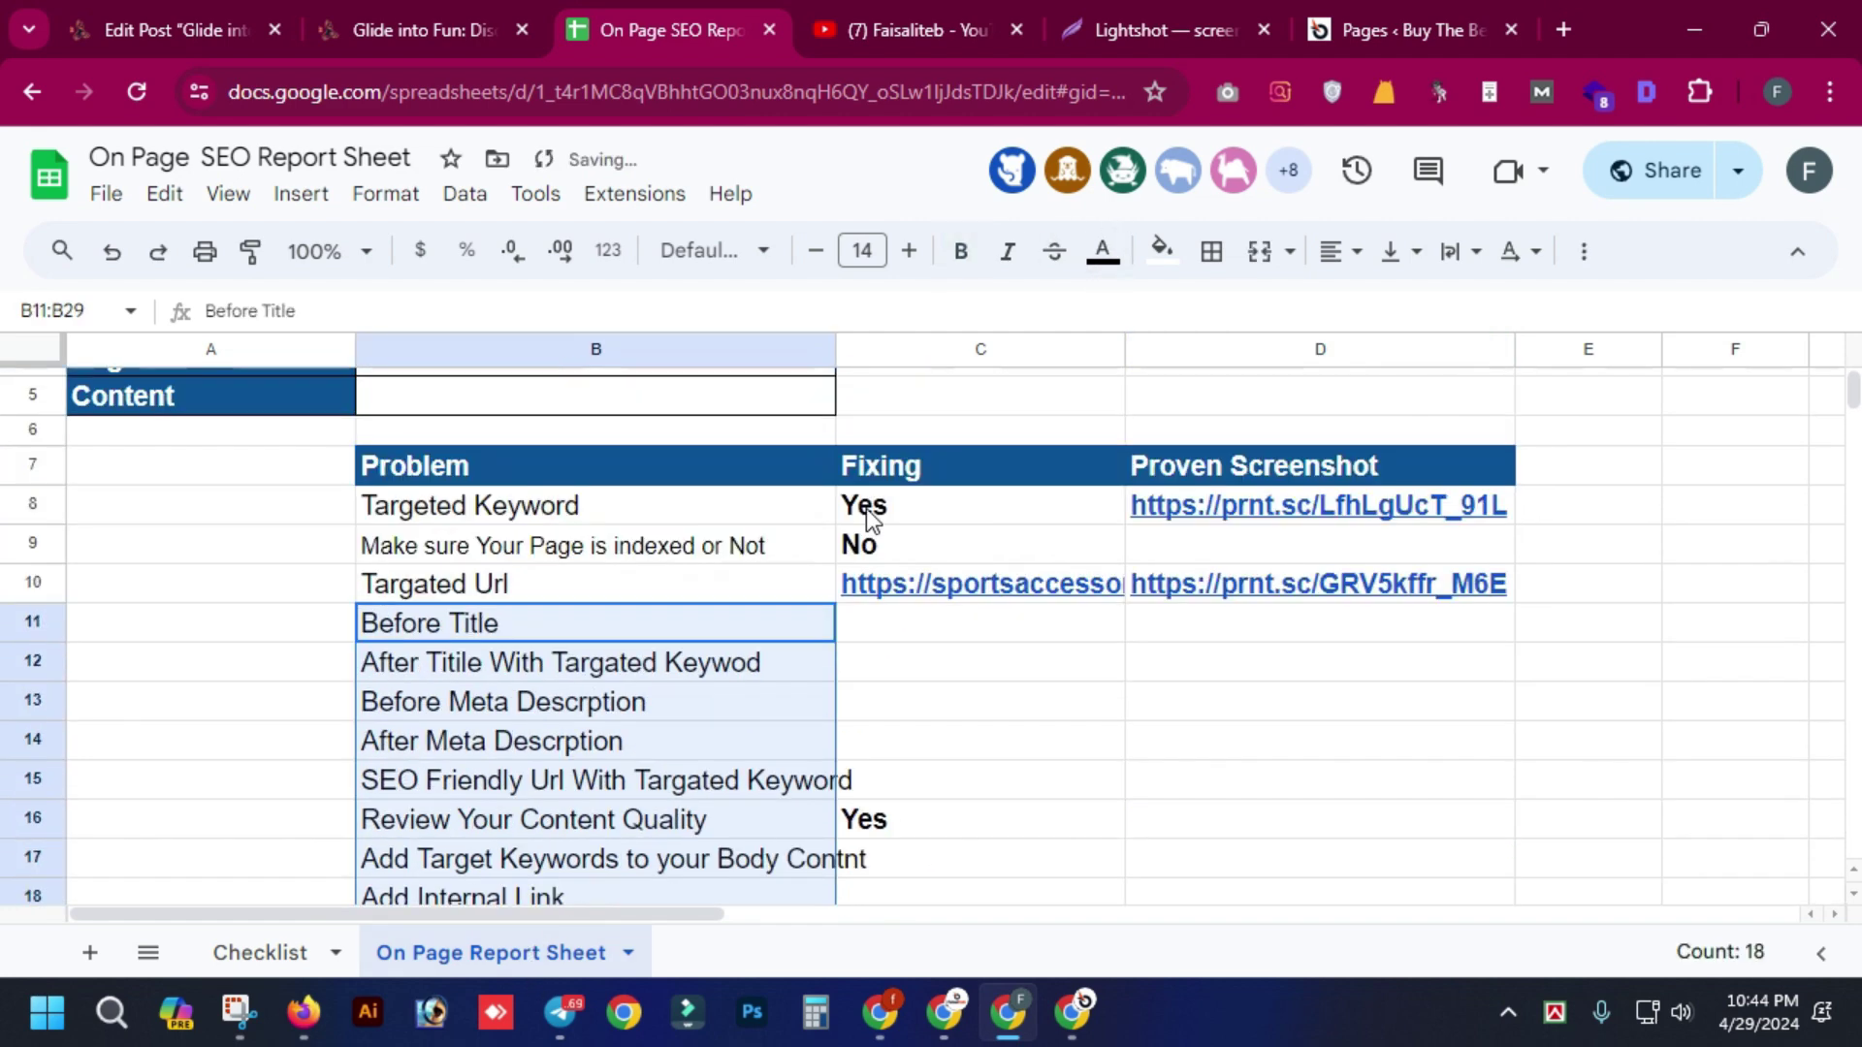
pyautogui.click(885, 698)
# - Apply all borders to the report table's entries in B8:D28
pyautogui.moveTo(627, 510); pyautogui.dragTo(1280, 766)
pyautogui.scroll(5, 1270, 708)
pyautogui.scroll(1, 1270, 708)
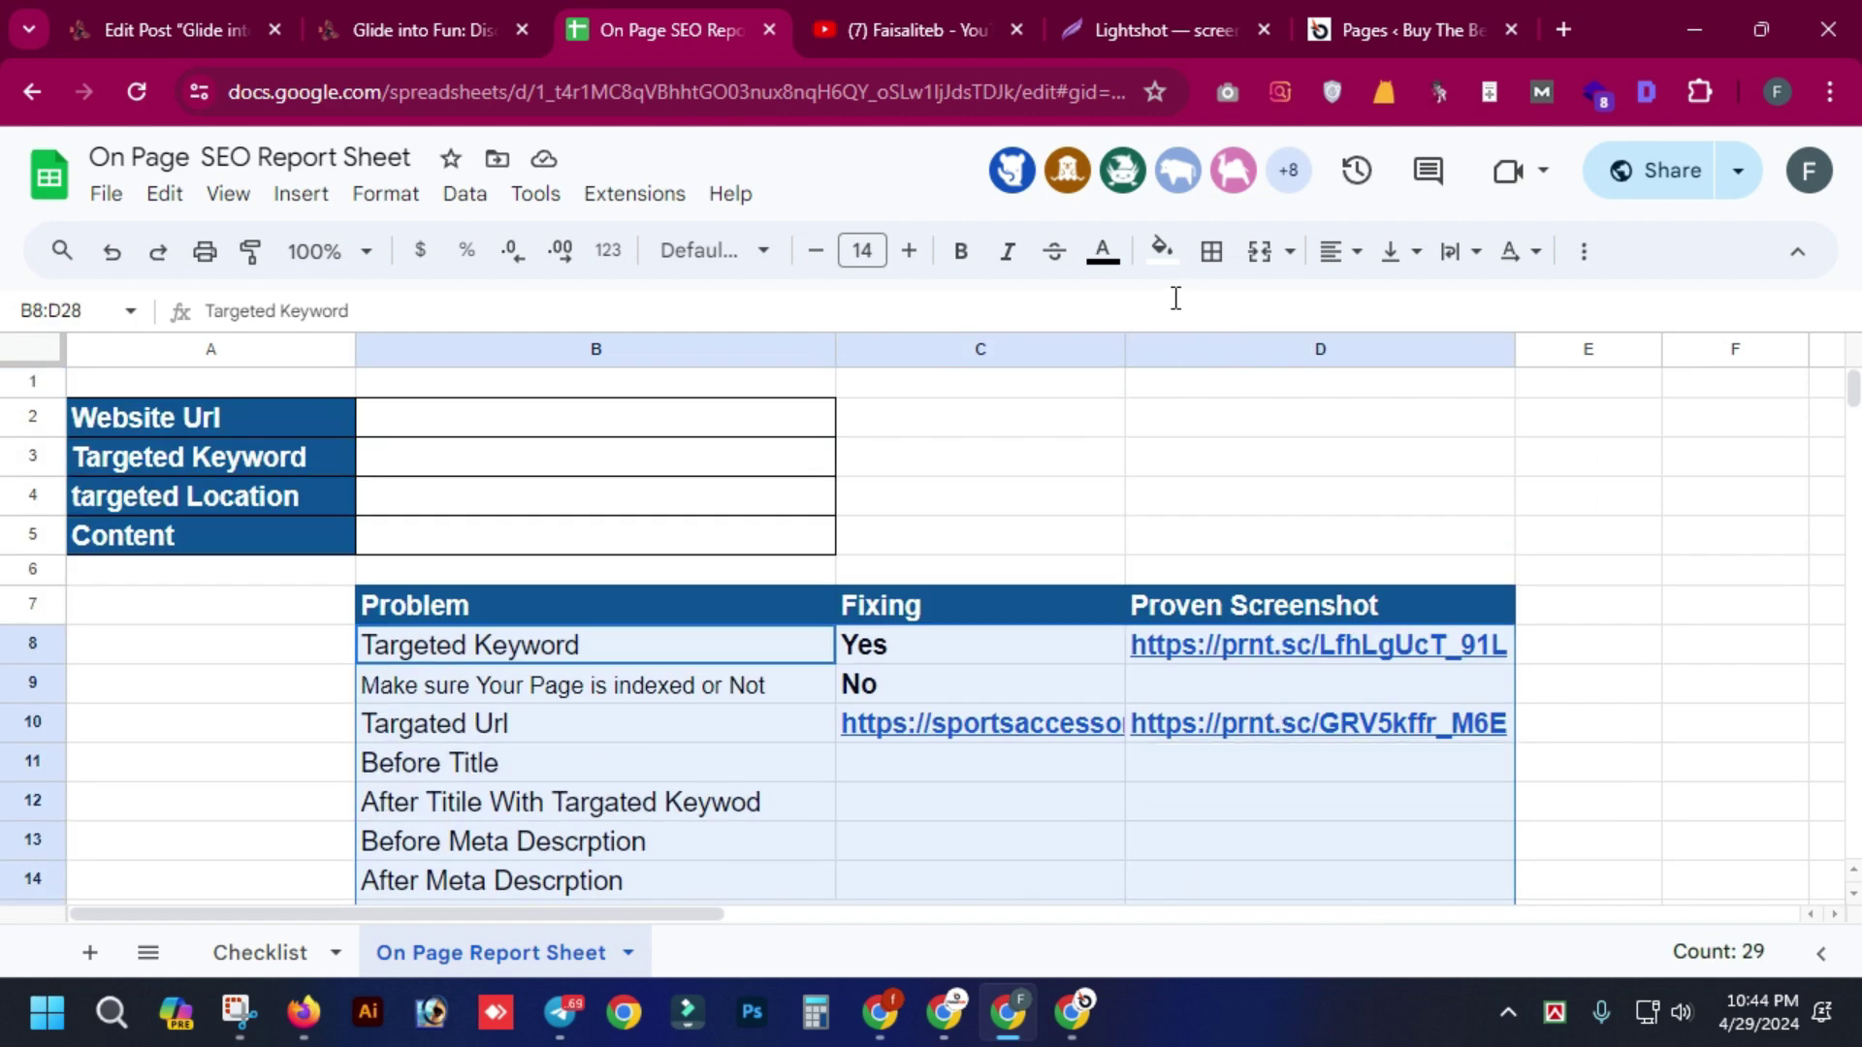
pyautogui.click(1211, 250)
pyautogui.click(1250, 339)
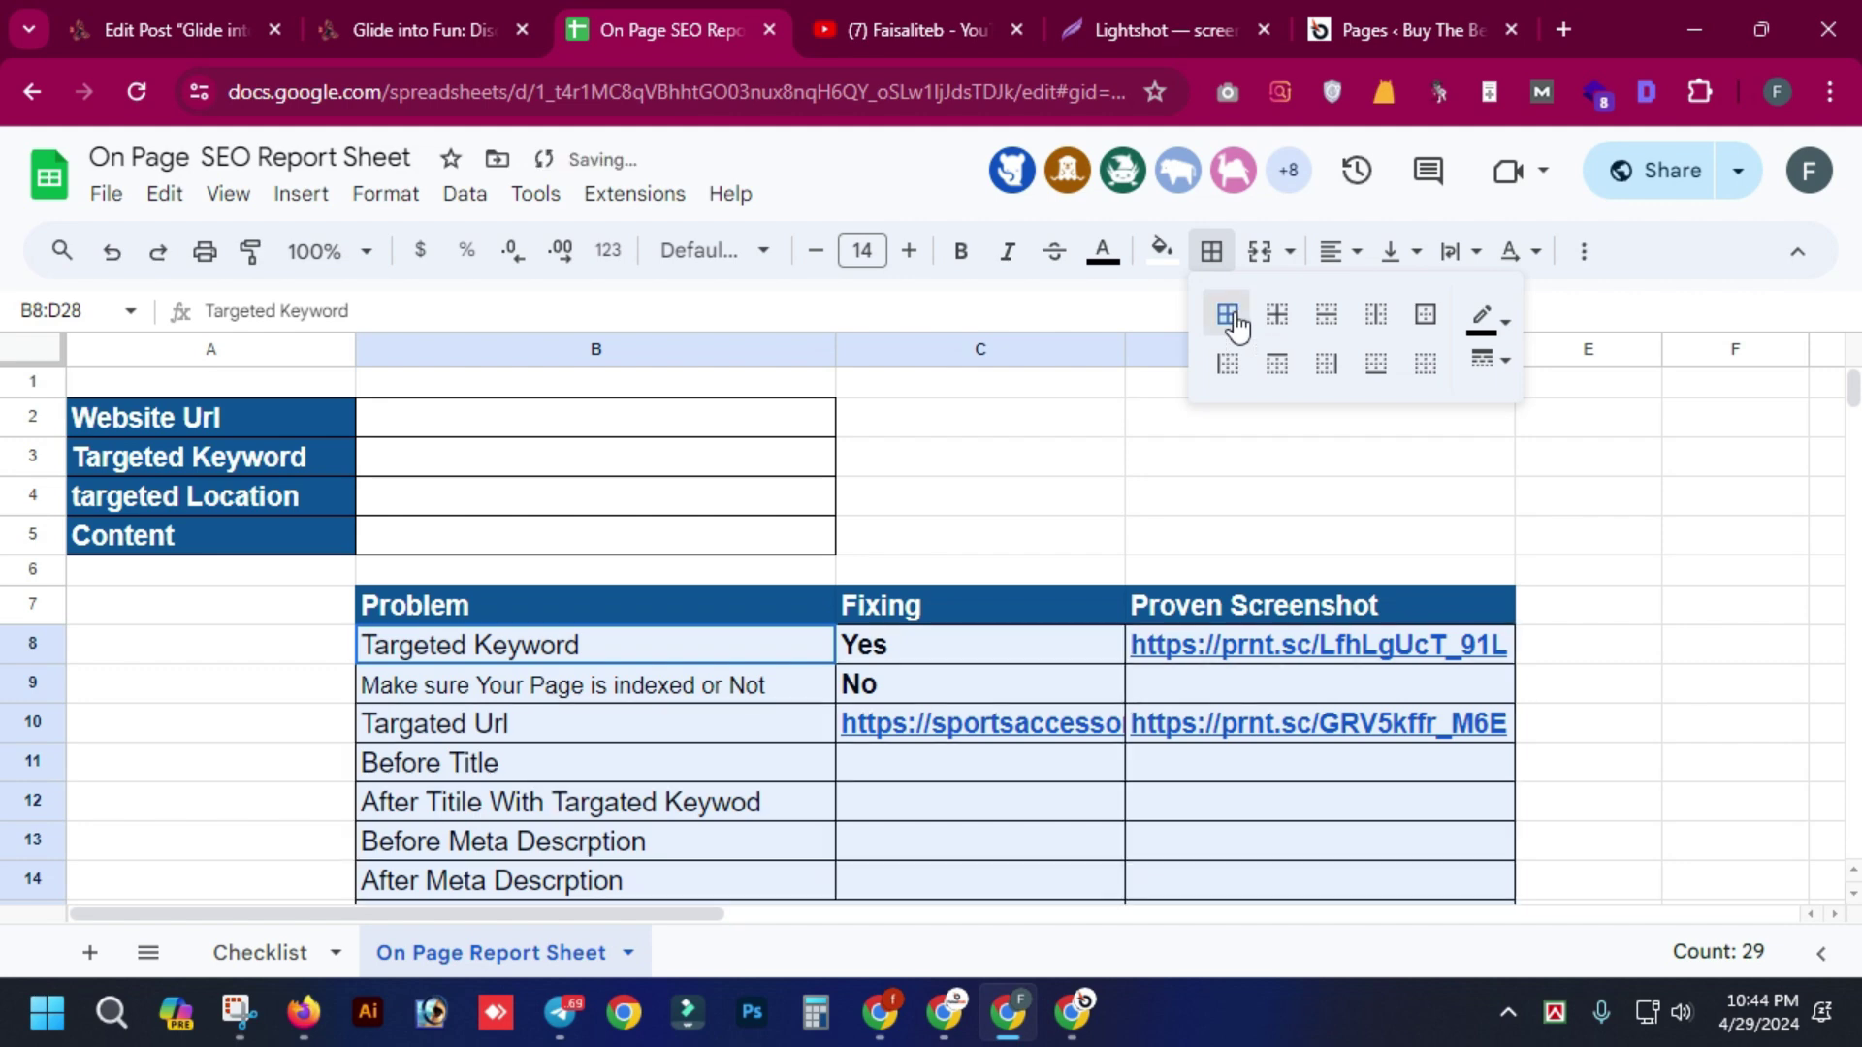
pyautogui.click(1643, 533)
pyautogui.scroll(-3, 1648, 555)
pyautogui.scroll(-5, 1643, 548)
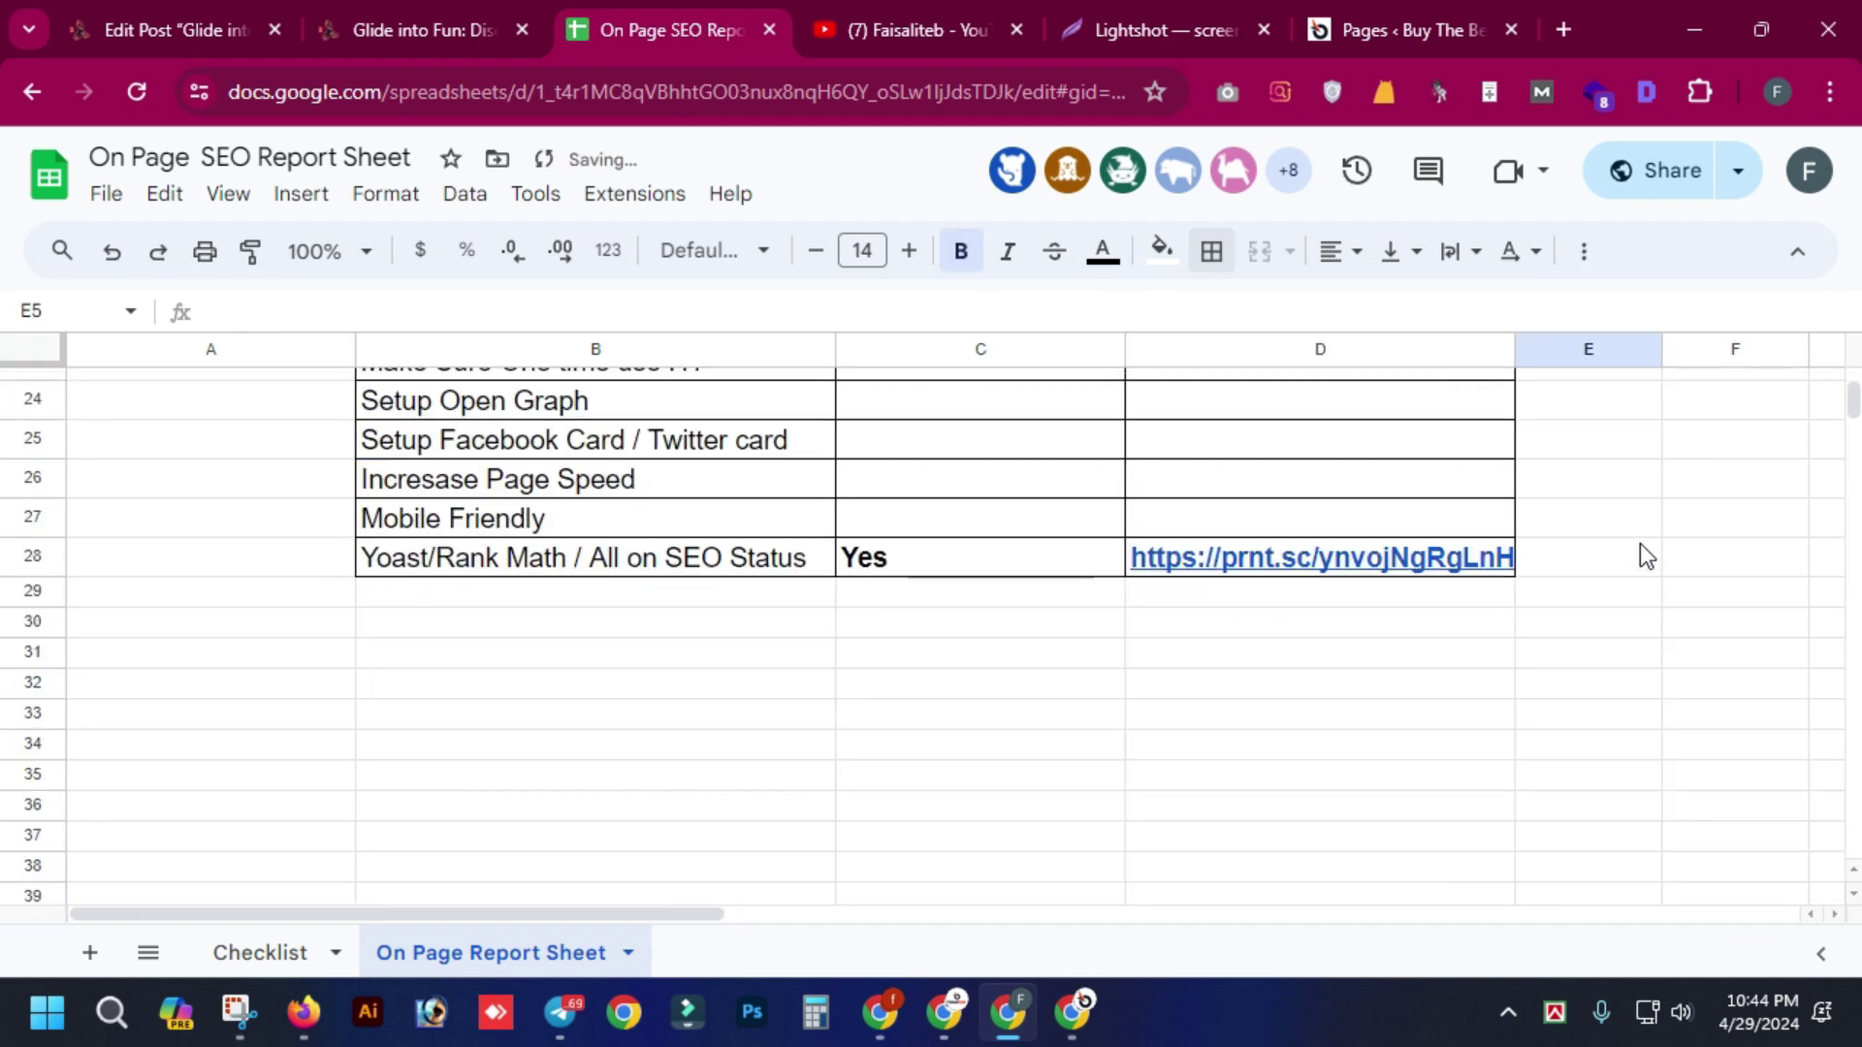
pyautogui.scroll(4, 1639, 543)
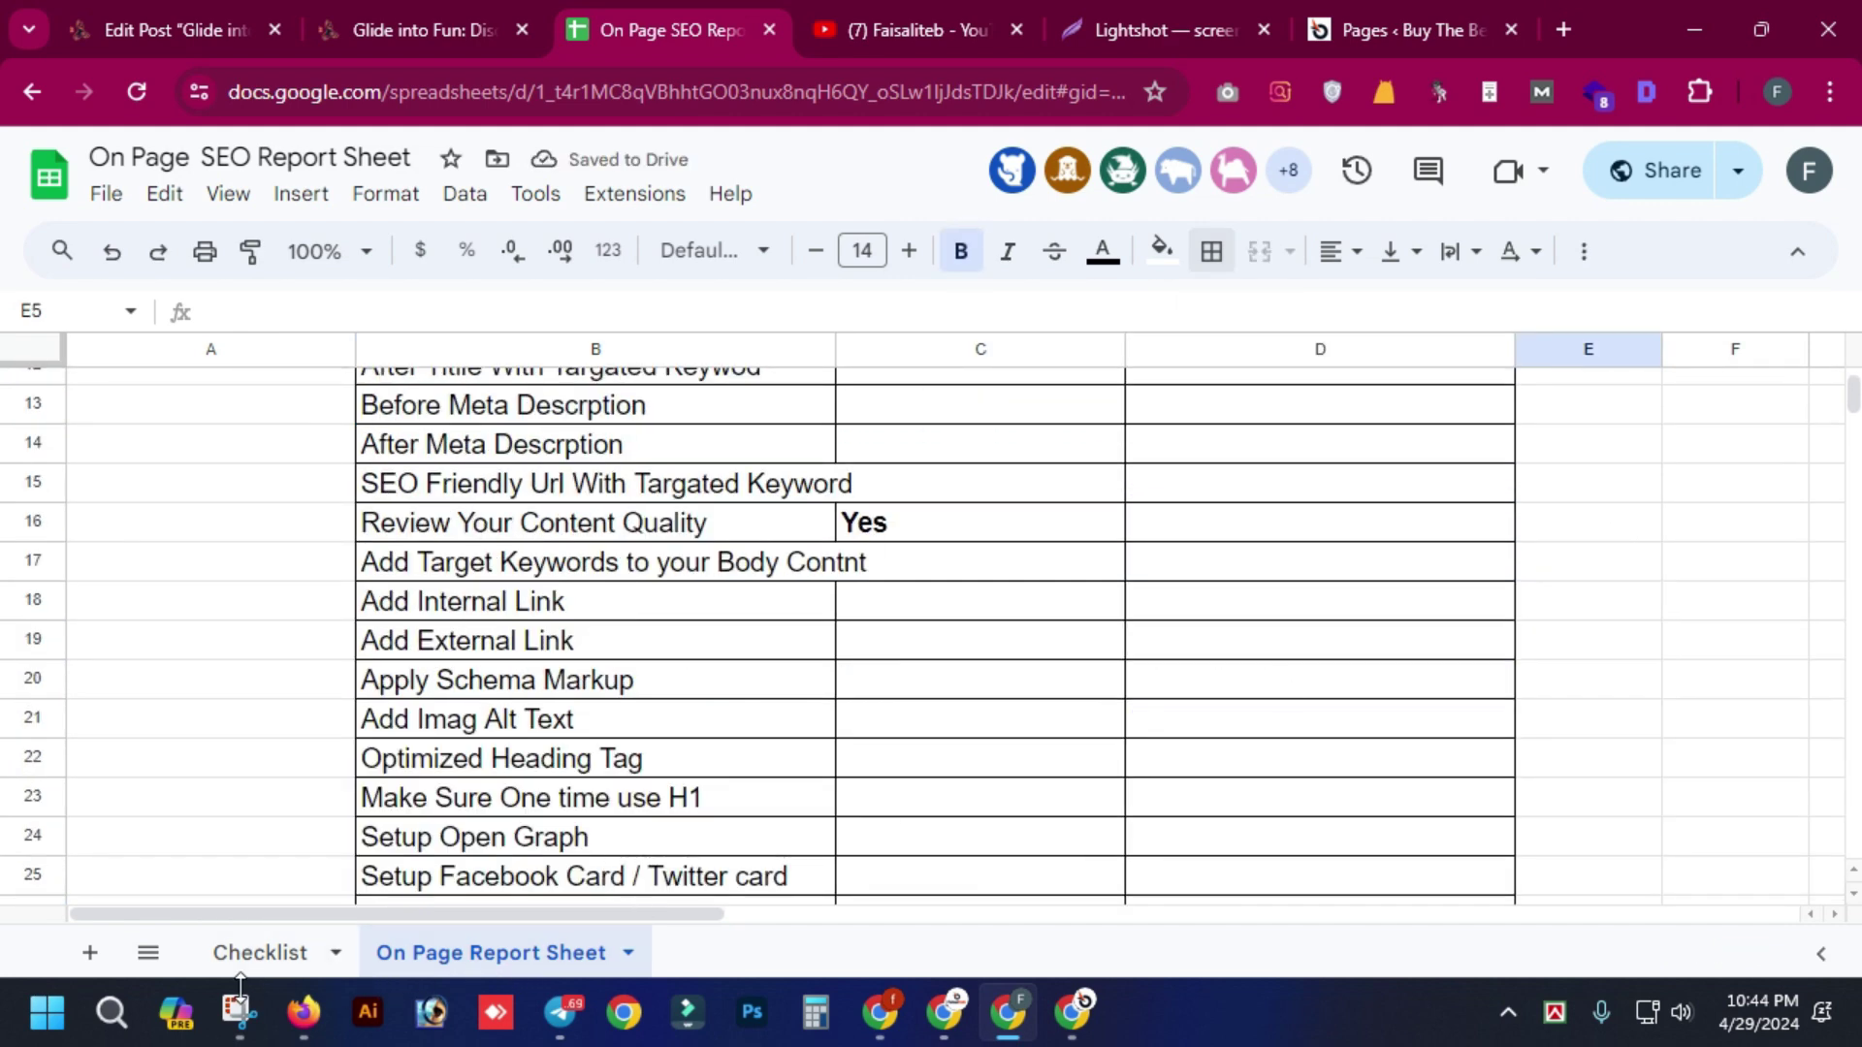
# - Switch to the Google Meet call, read its in-call messages, and return to the report spreadsheet
pyautogui.moveTo(1067, 1007)
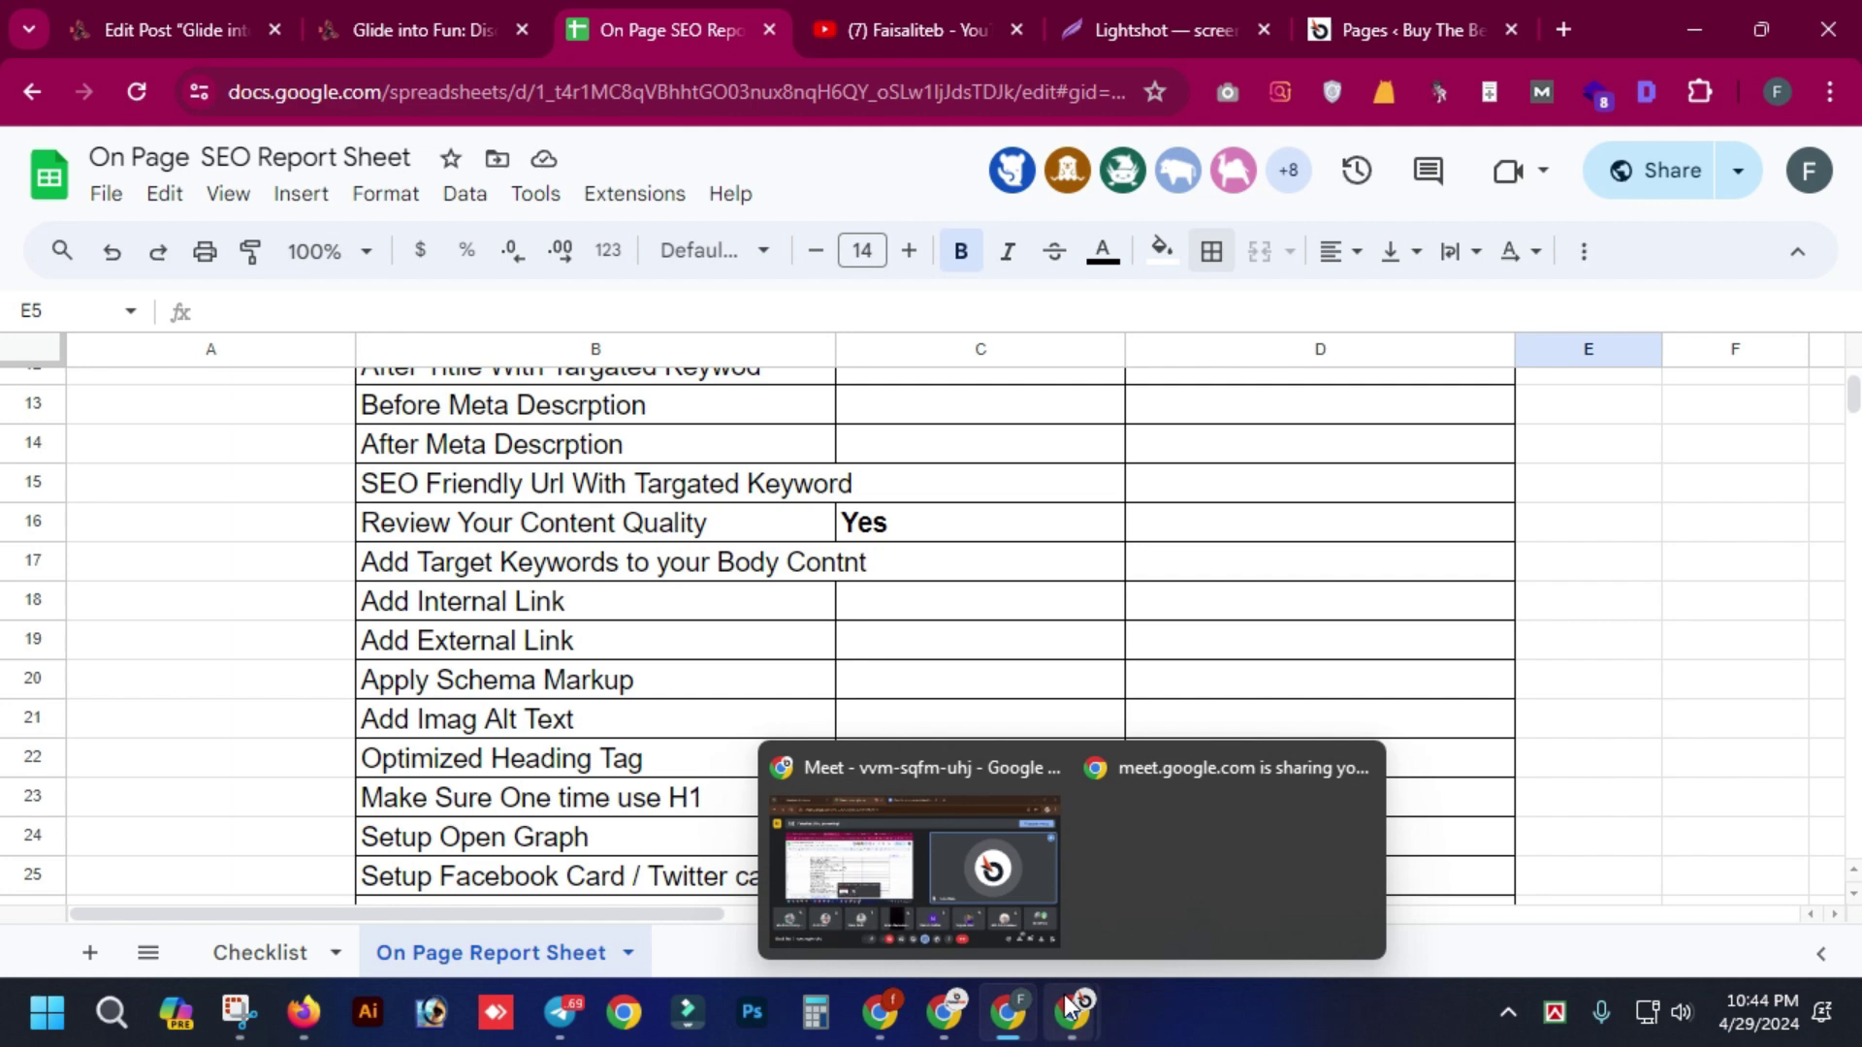
pyautogui.click(987, 898)
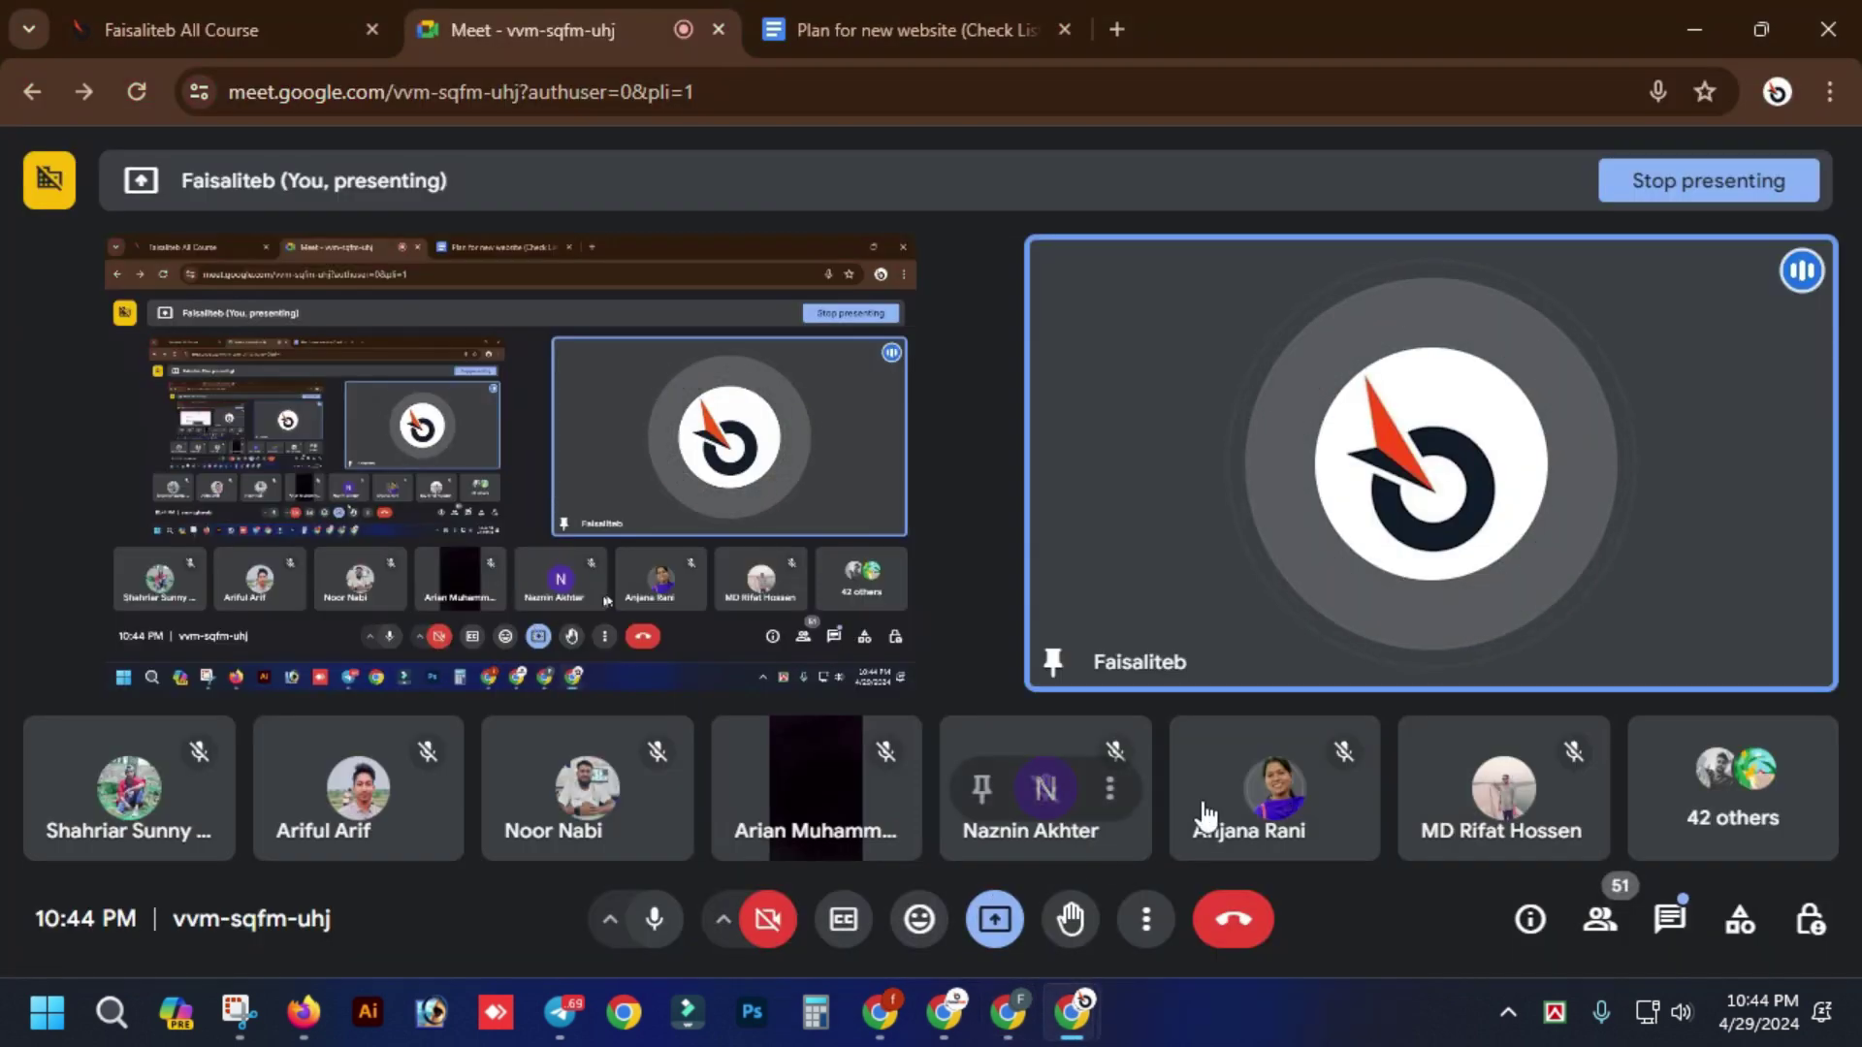
pyautogui.click(1658, 931)
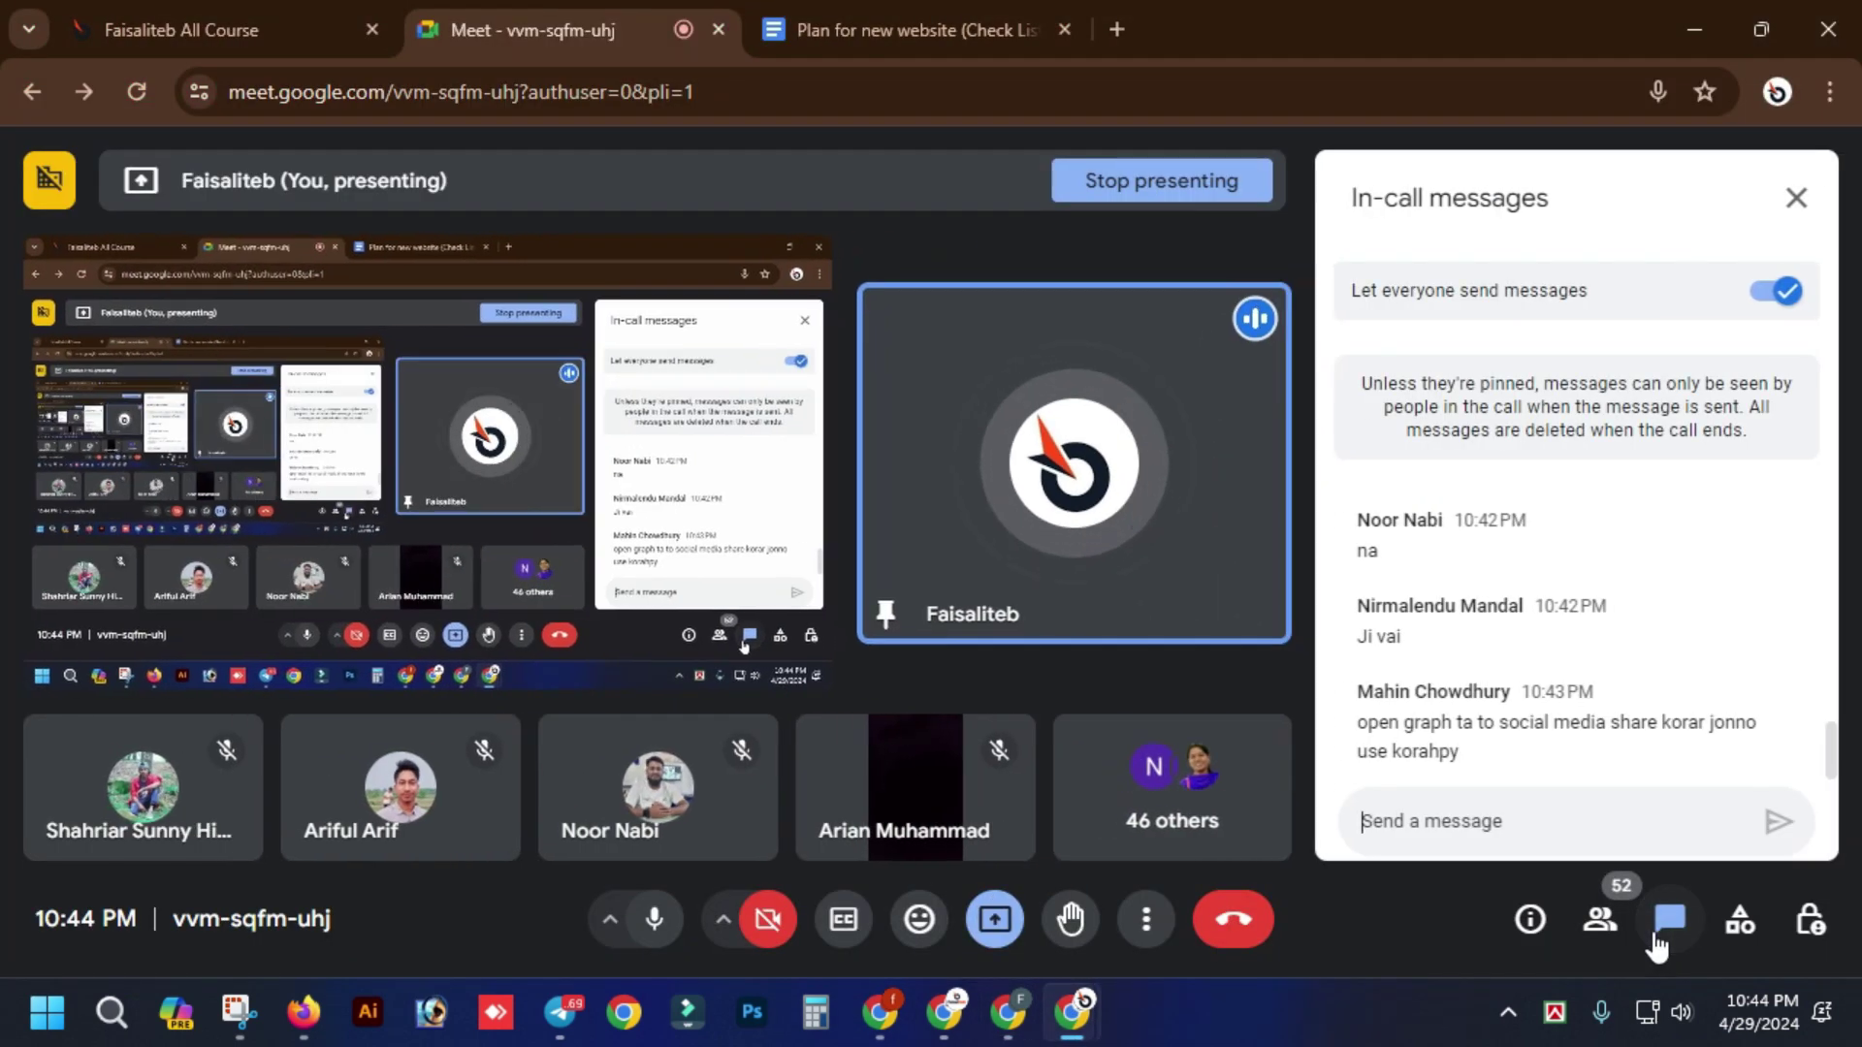
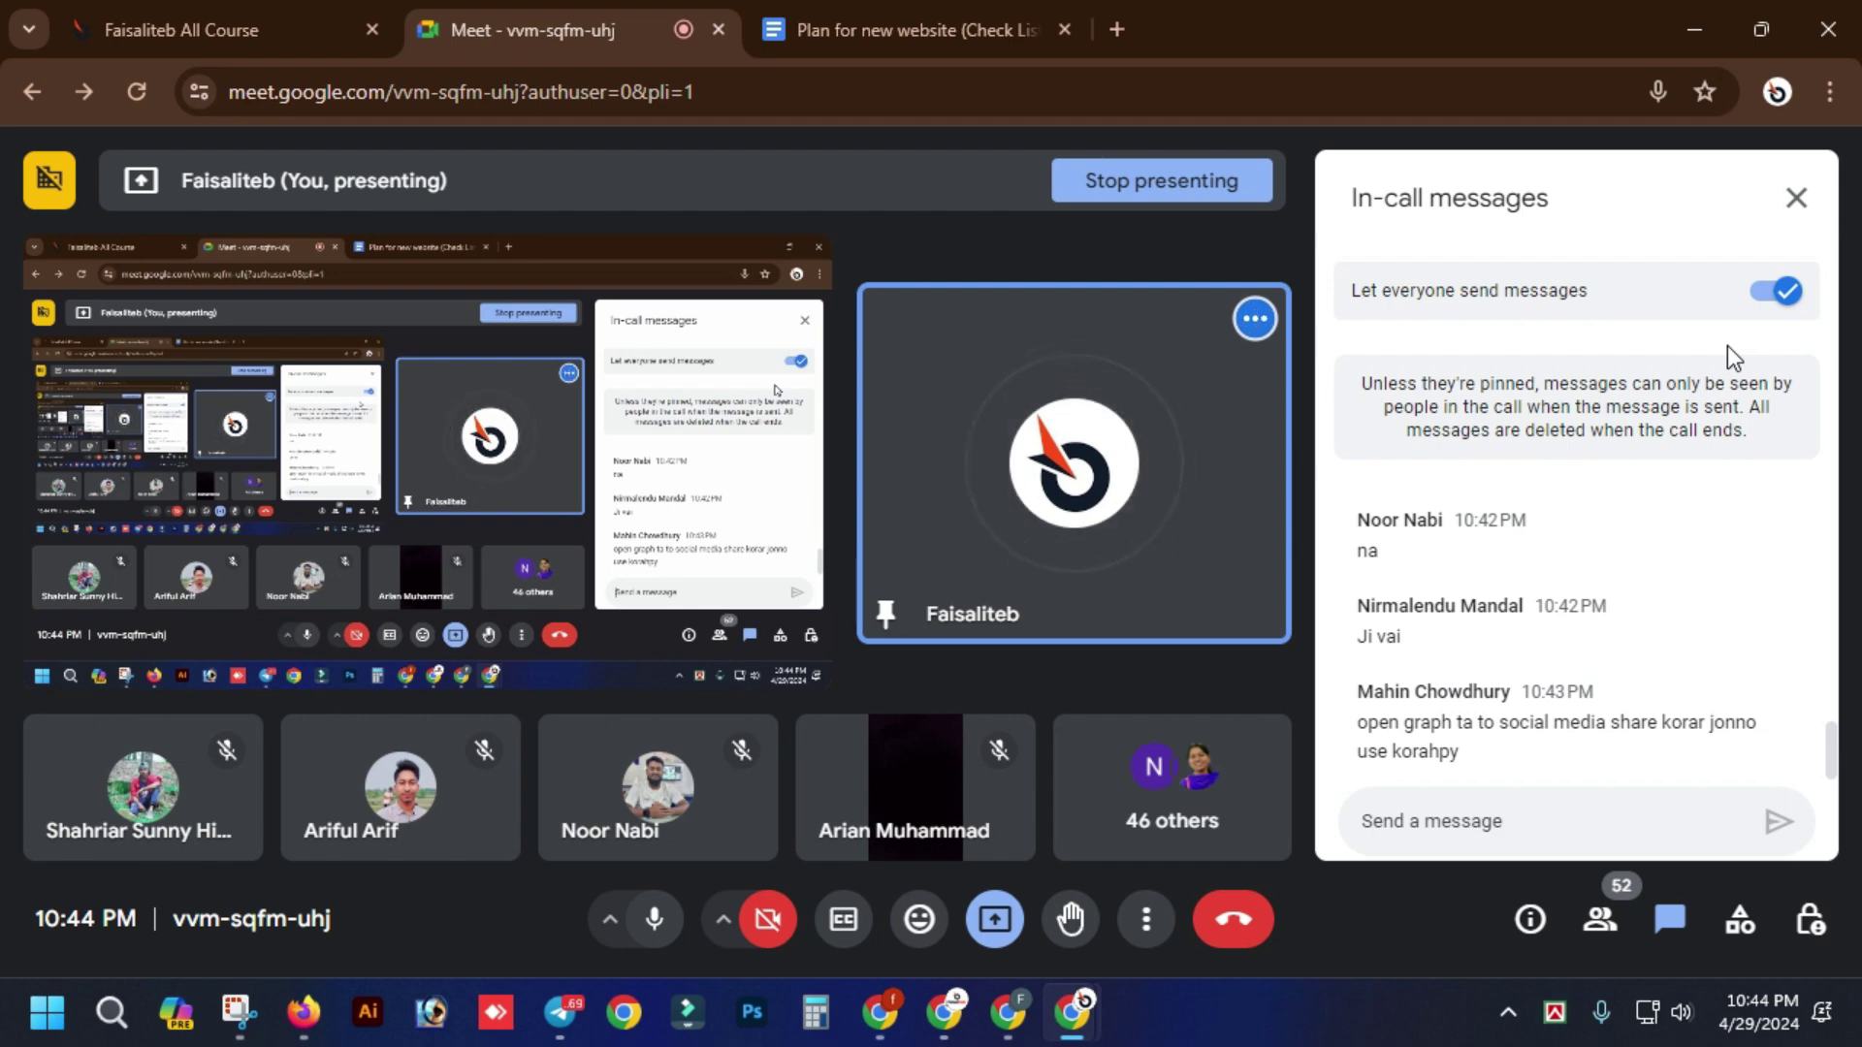
pyautogui.click(1007, 1013)
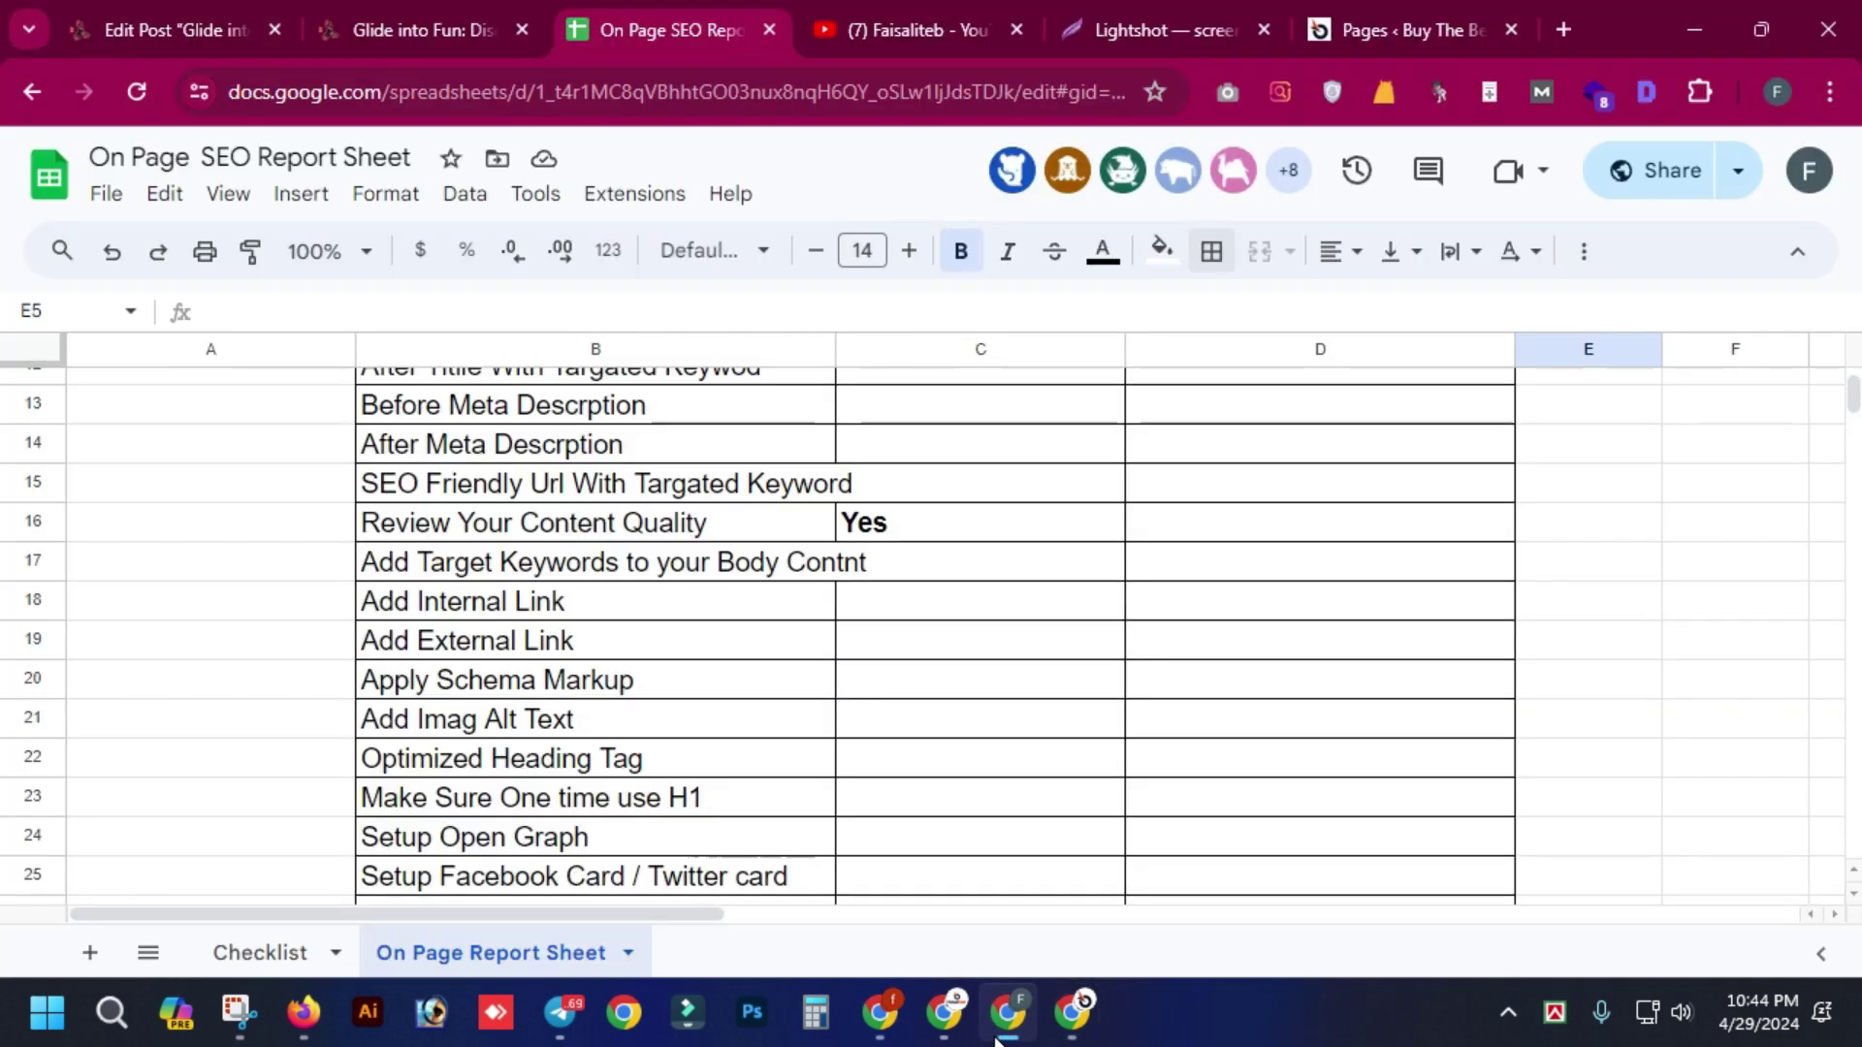
# - Add a new sheet to the spreadsheet and try to name it "On Page Report Sheet"
pyautogui.click(90, 952)
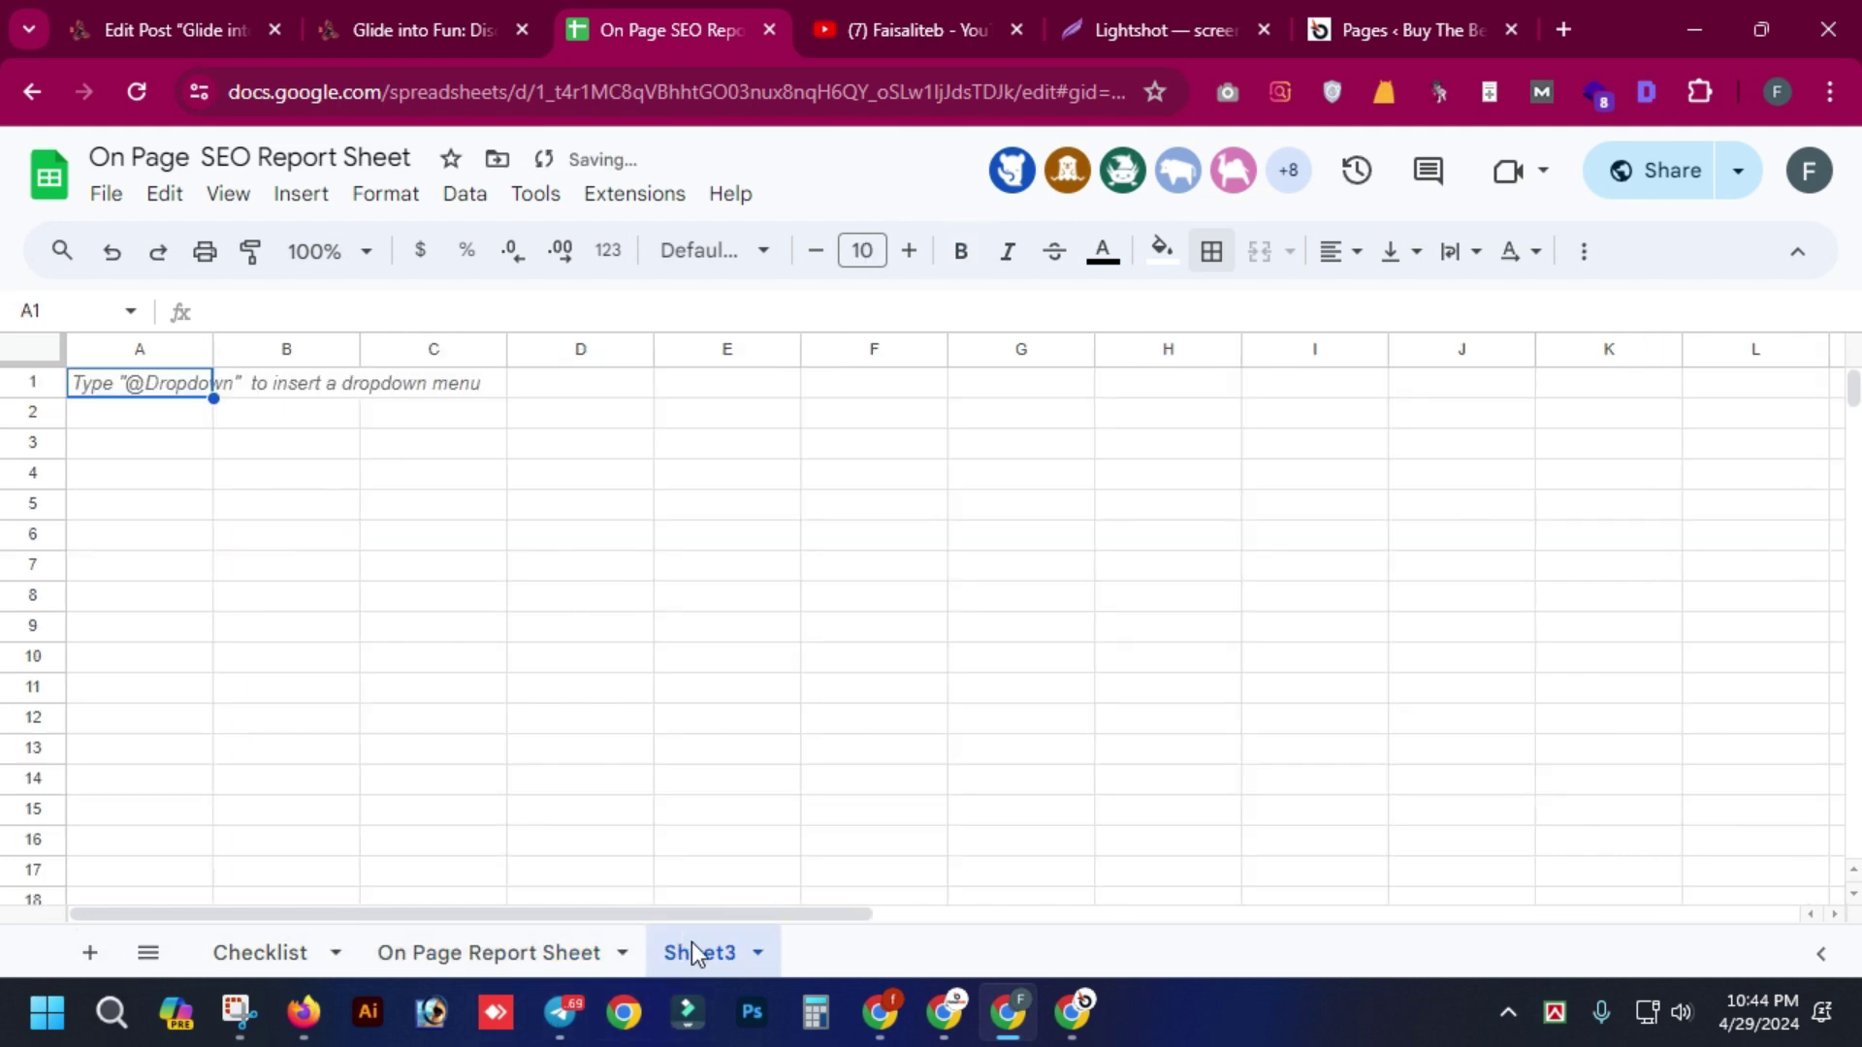
pyautogui.rightClick(690, 946)
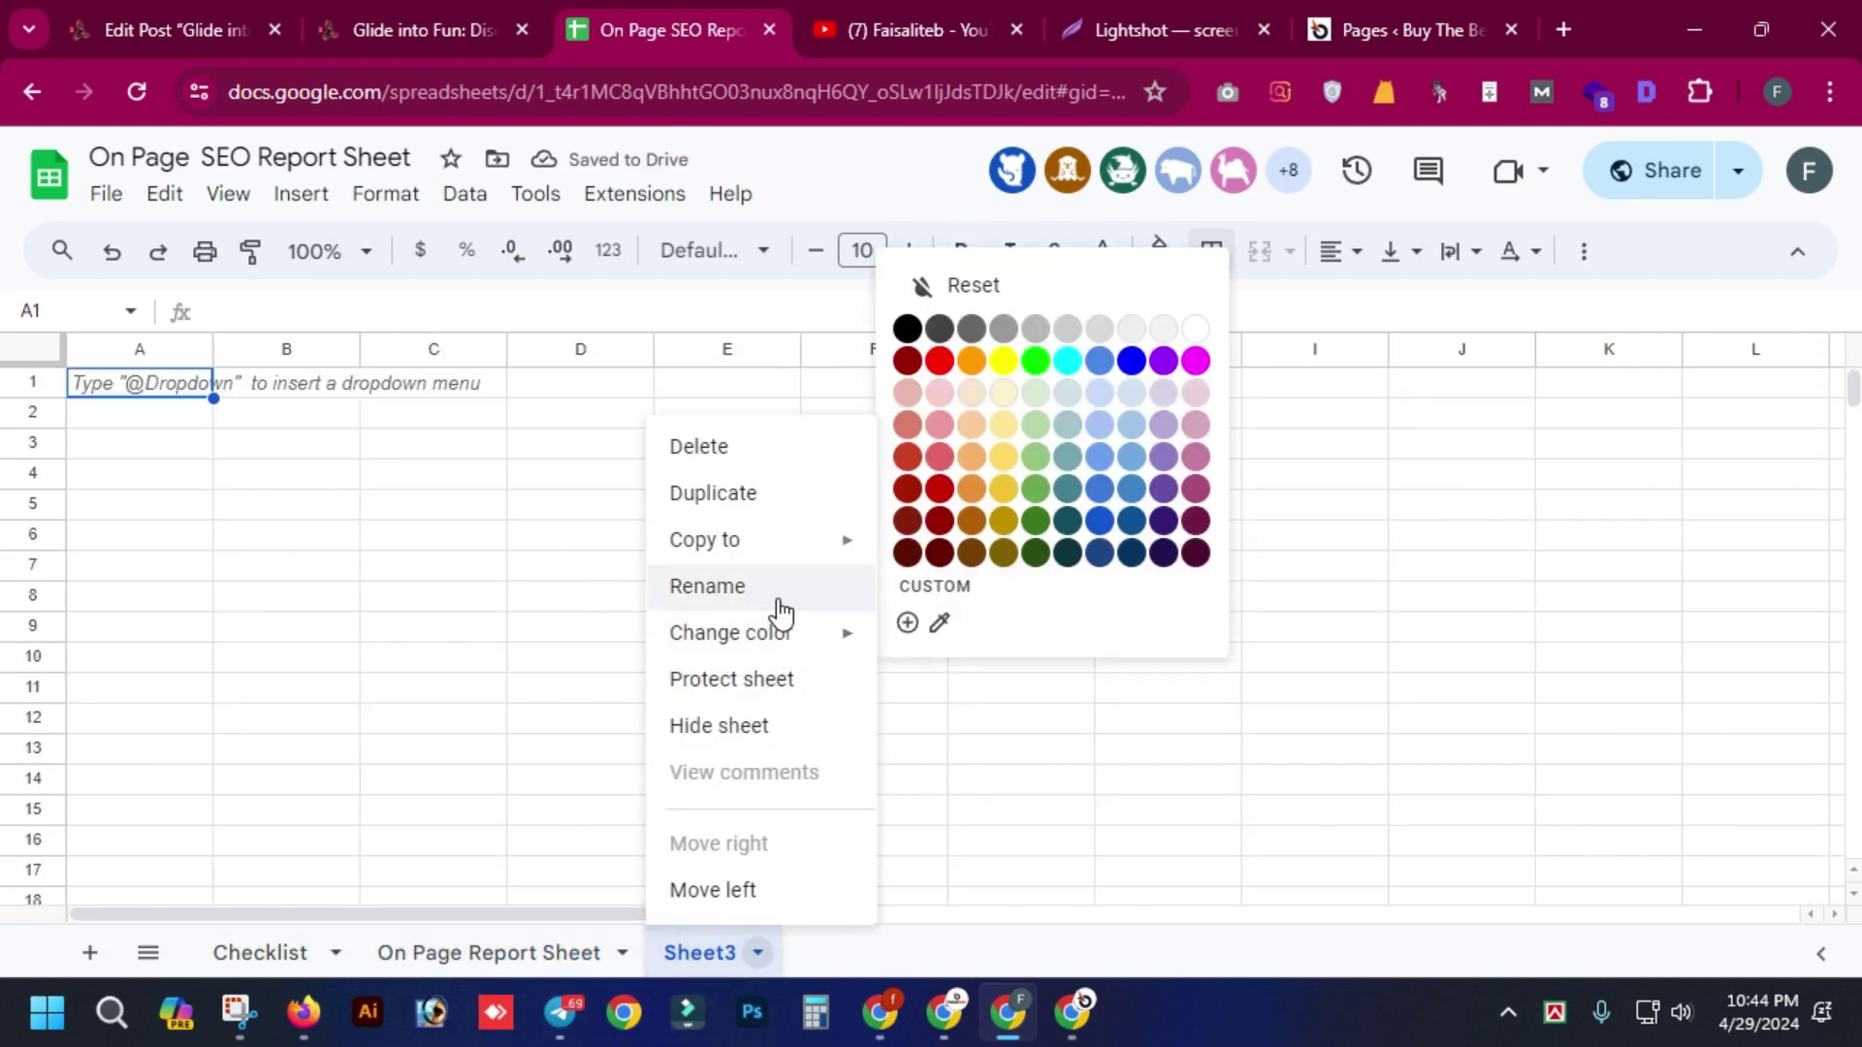
pyautogui.click(707, 586)
pyautogui.write('On Page ')
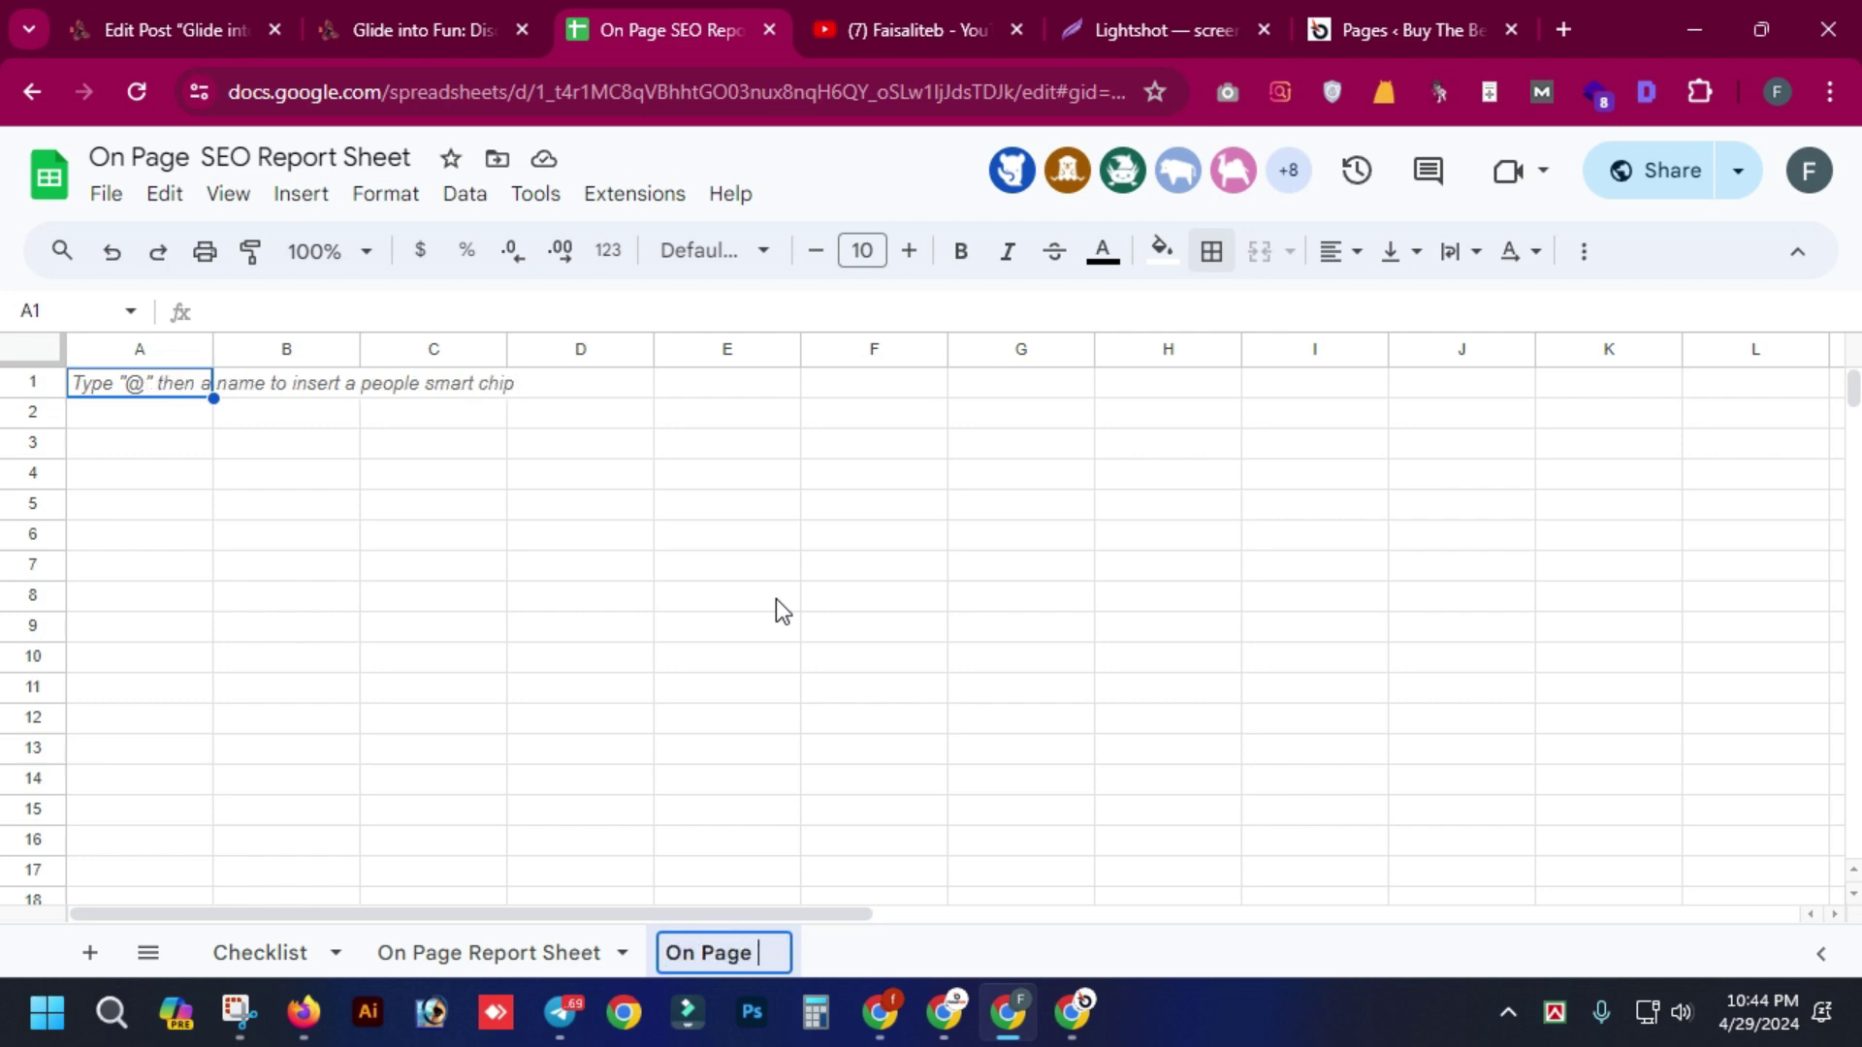
pyautogui.write('Report Shee')
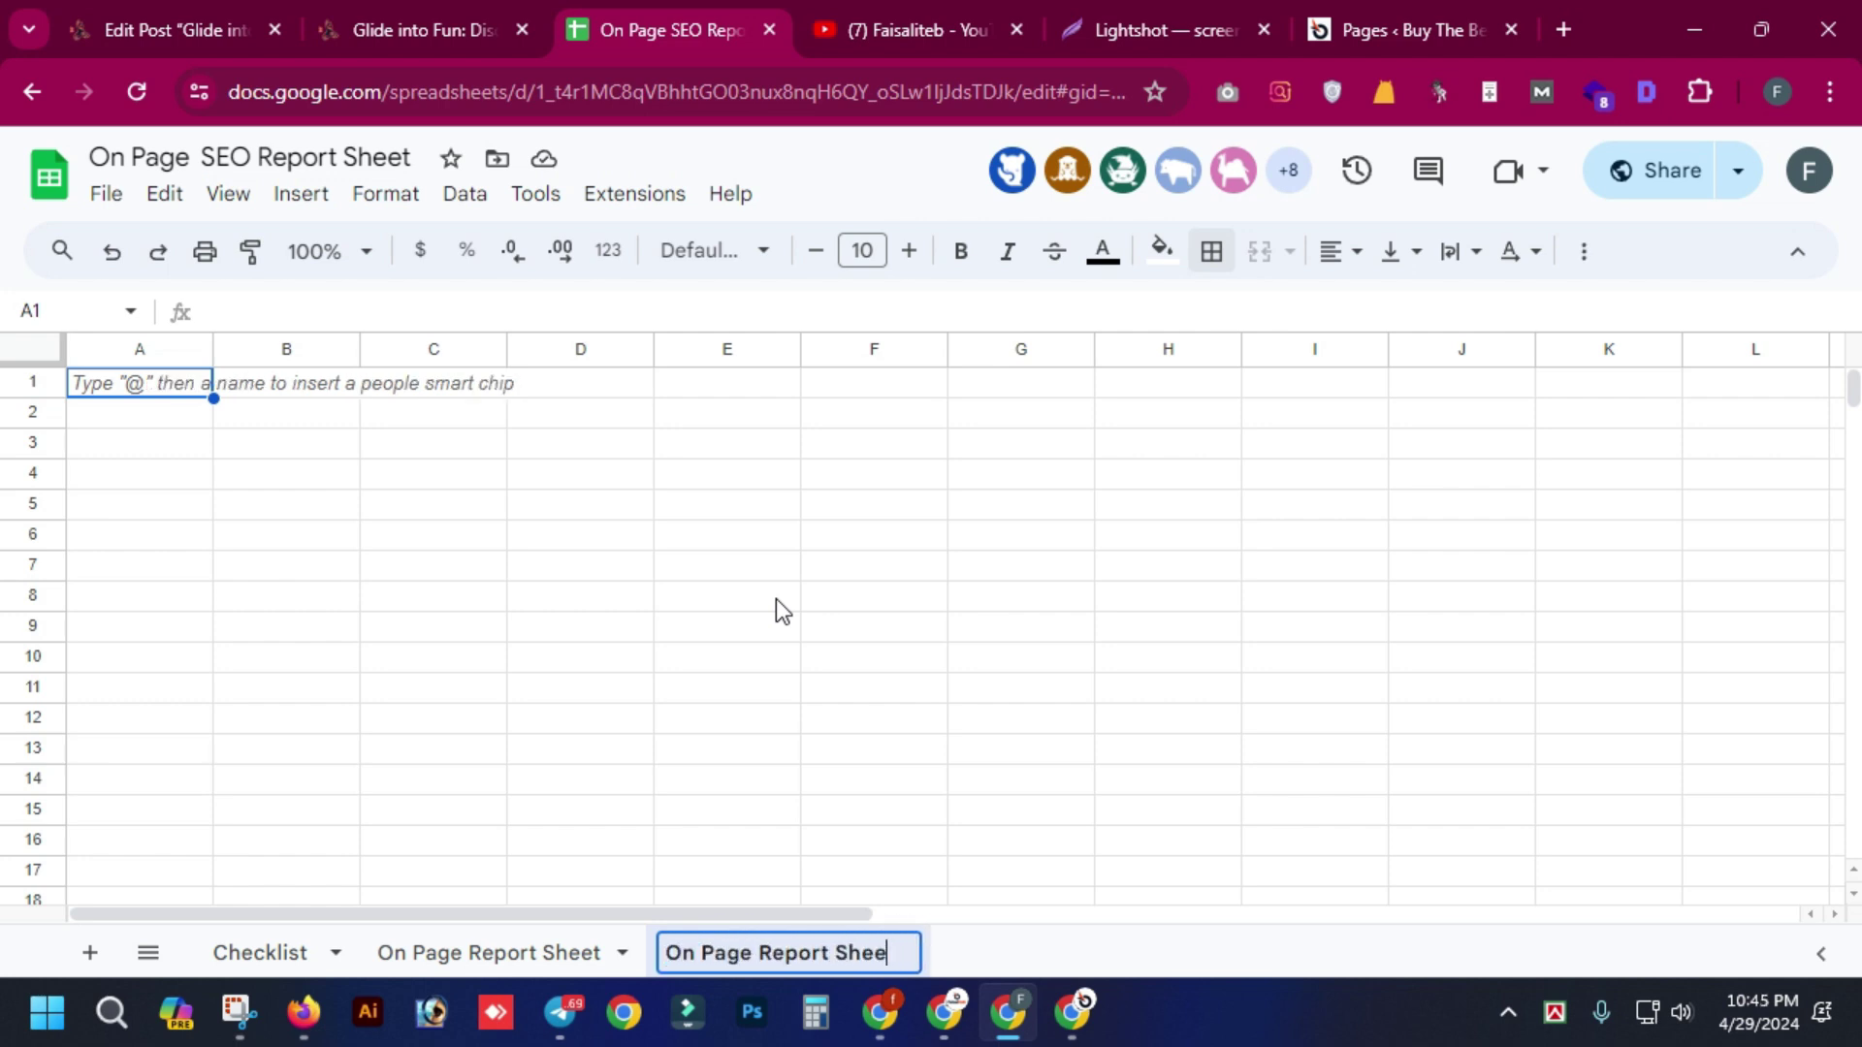
pyautogui.write('t')
pyautogui.press('Return')
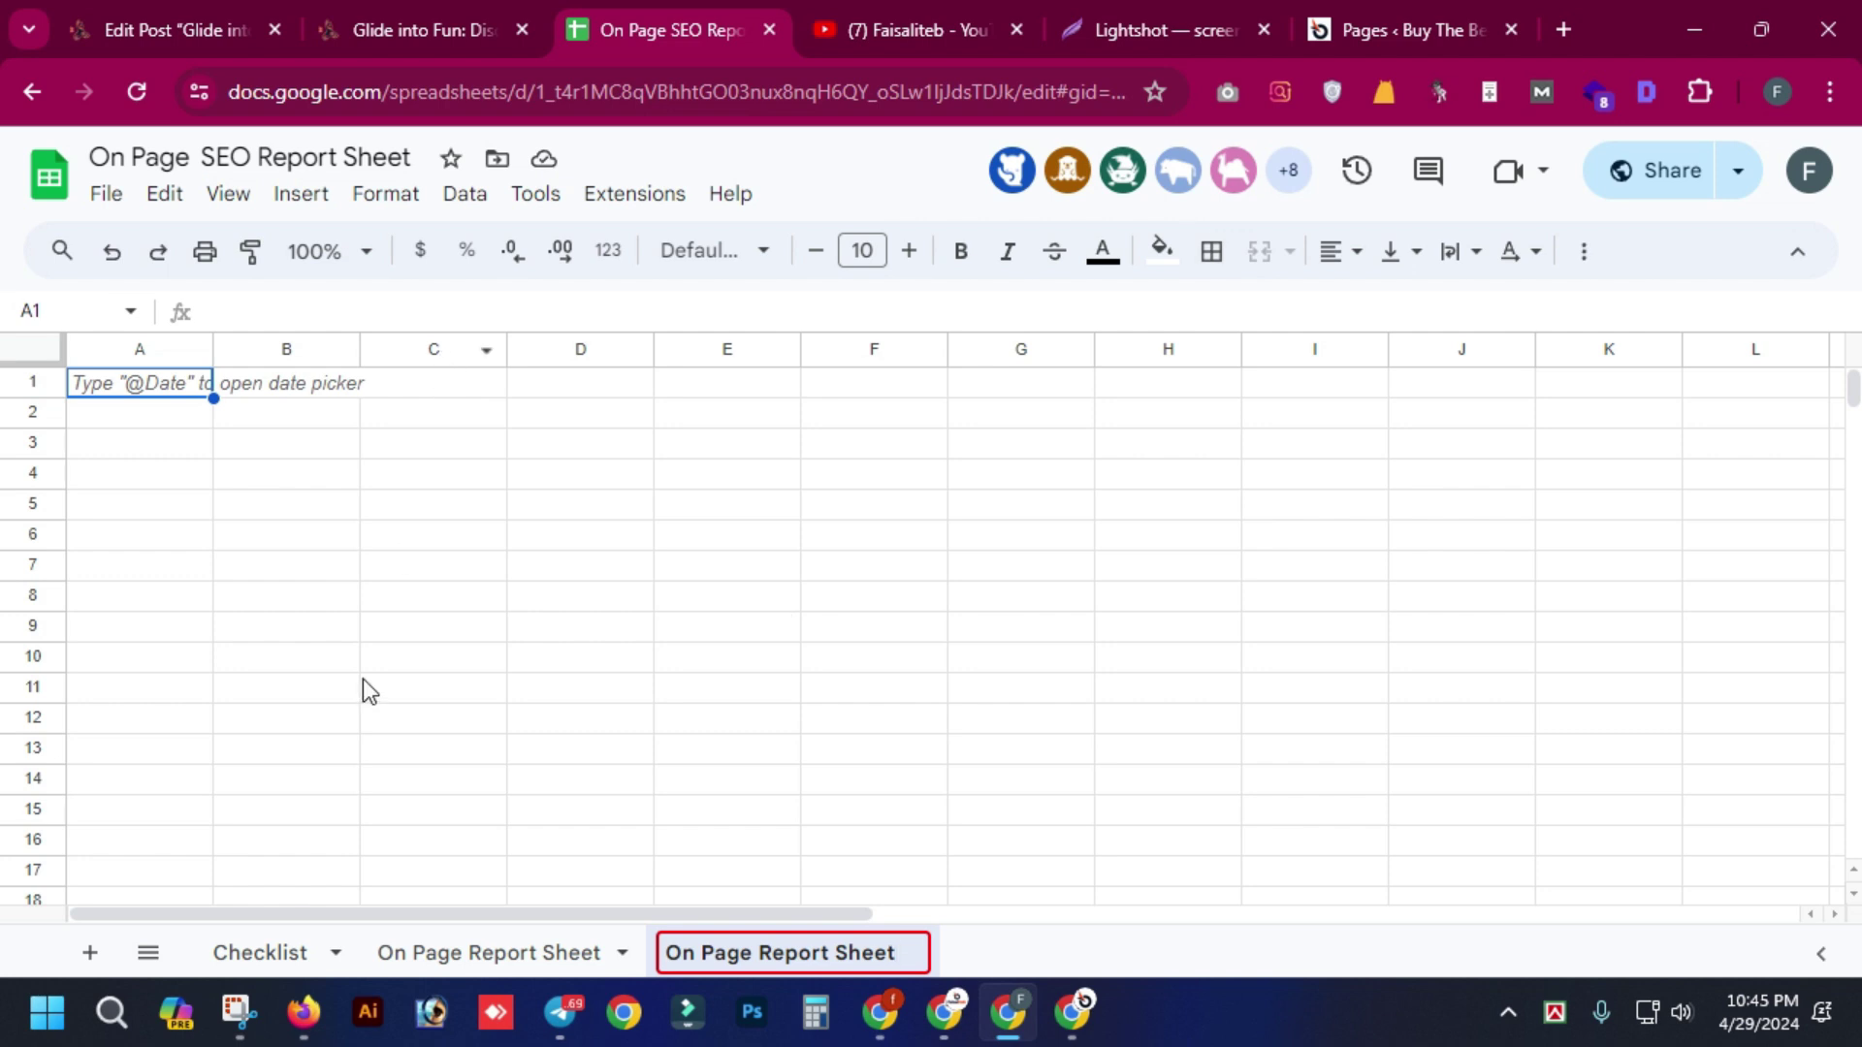
pyautogui.moveTo(361, 681); pyautogui.dragTo(1224, 636)
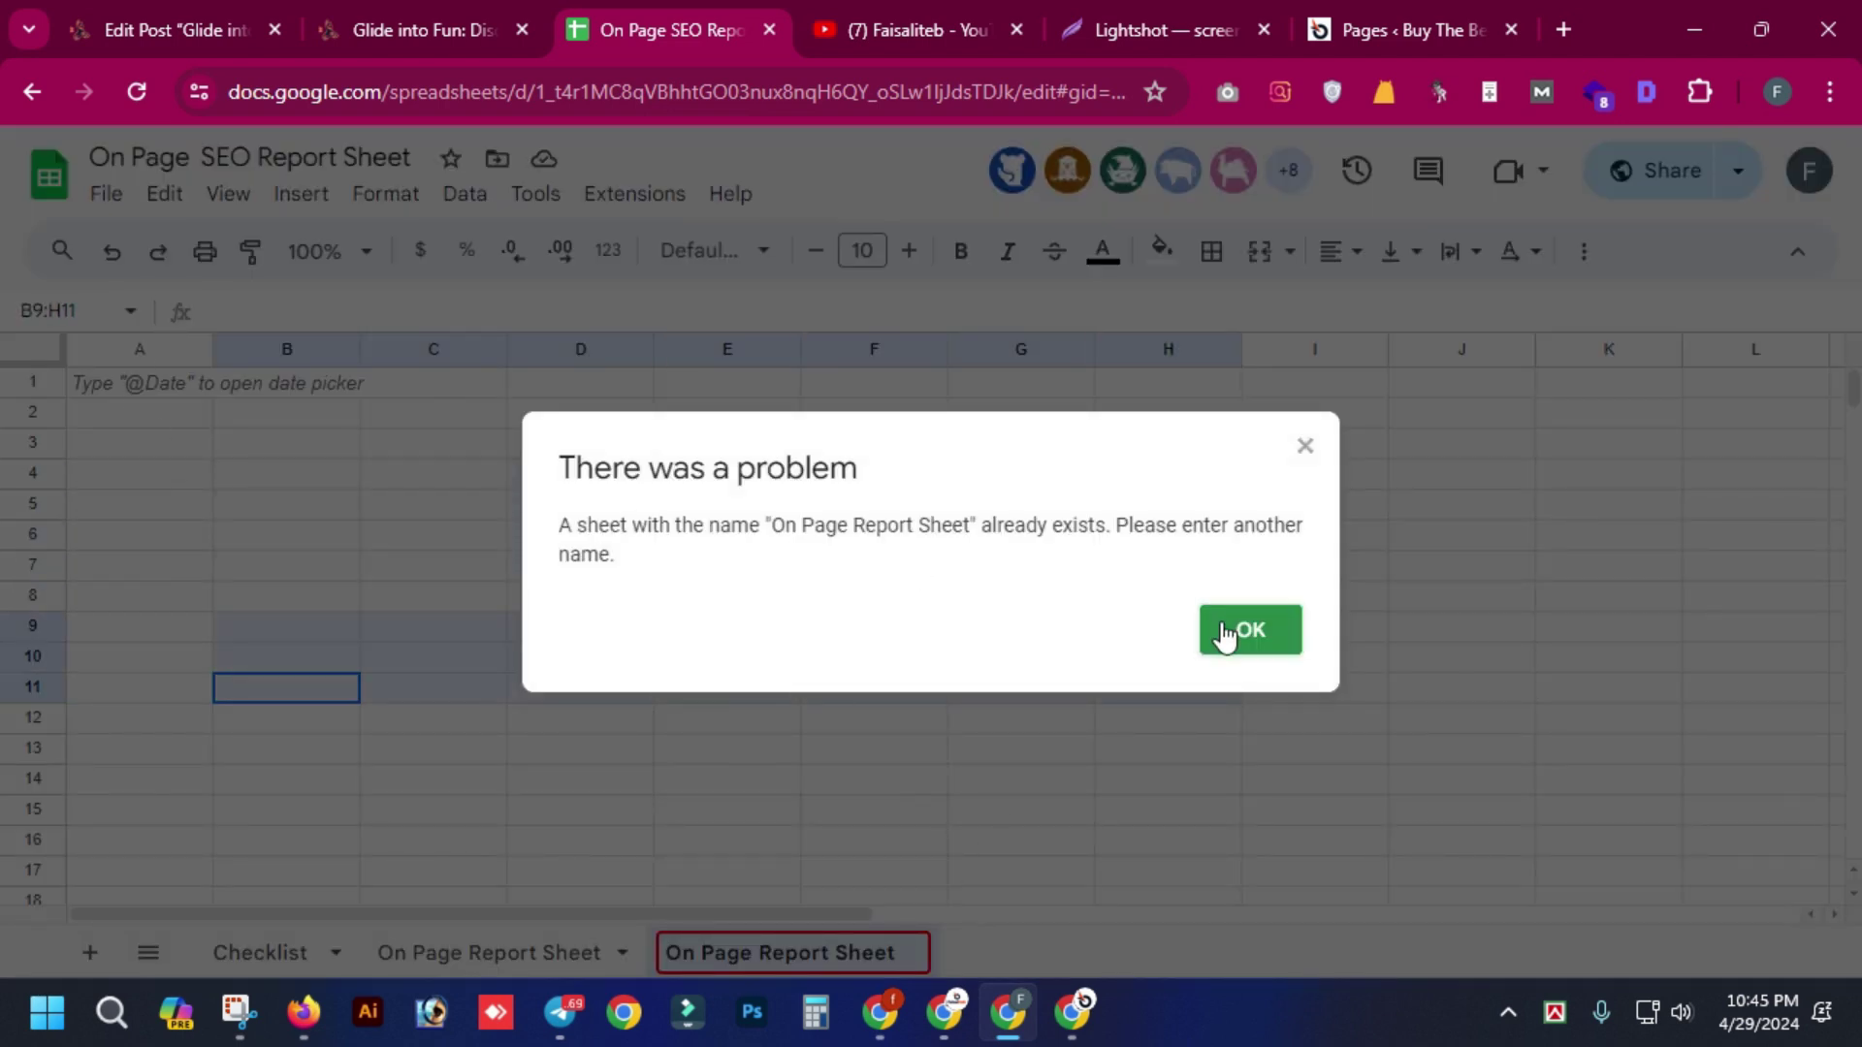
pyautogui.click(1223, 635)
# - Complete the new sheet's name as "On Page Report Sheet 2"
pyautogui.click(893, 950)
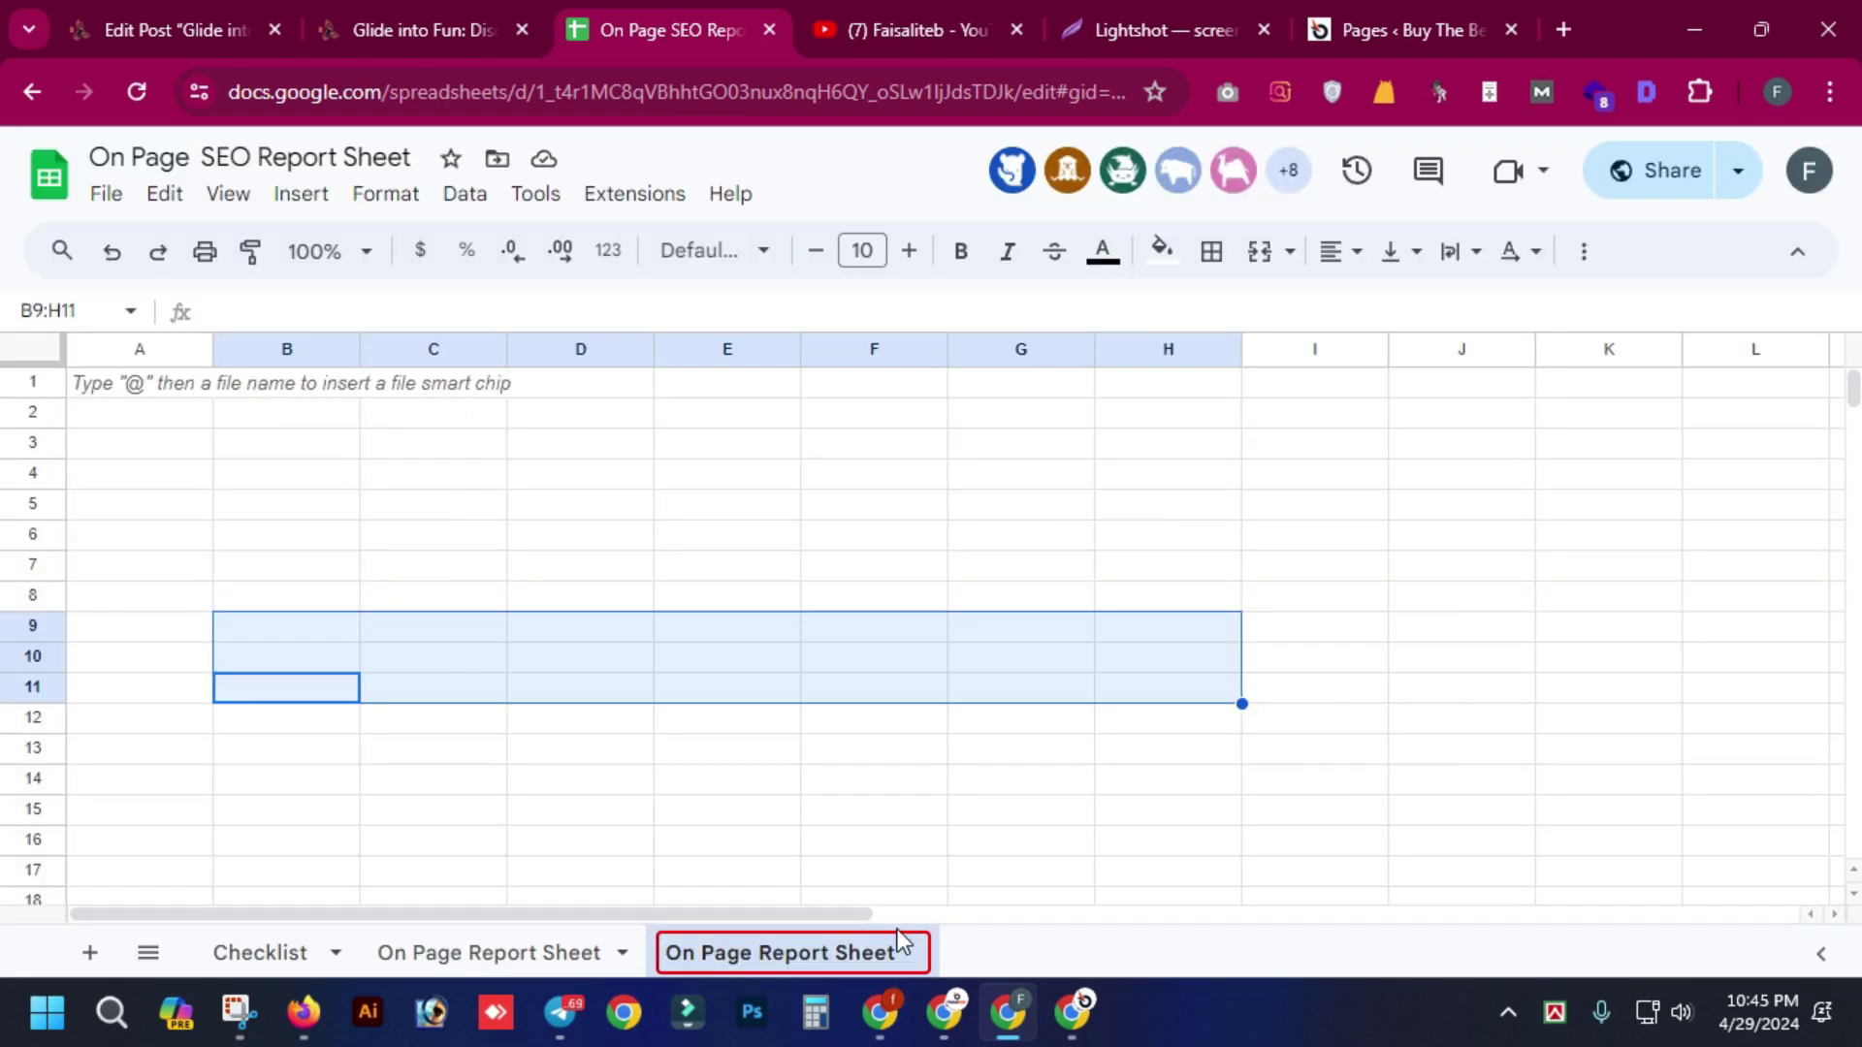
pyautogui.write('2')
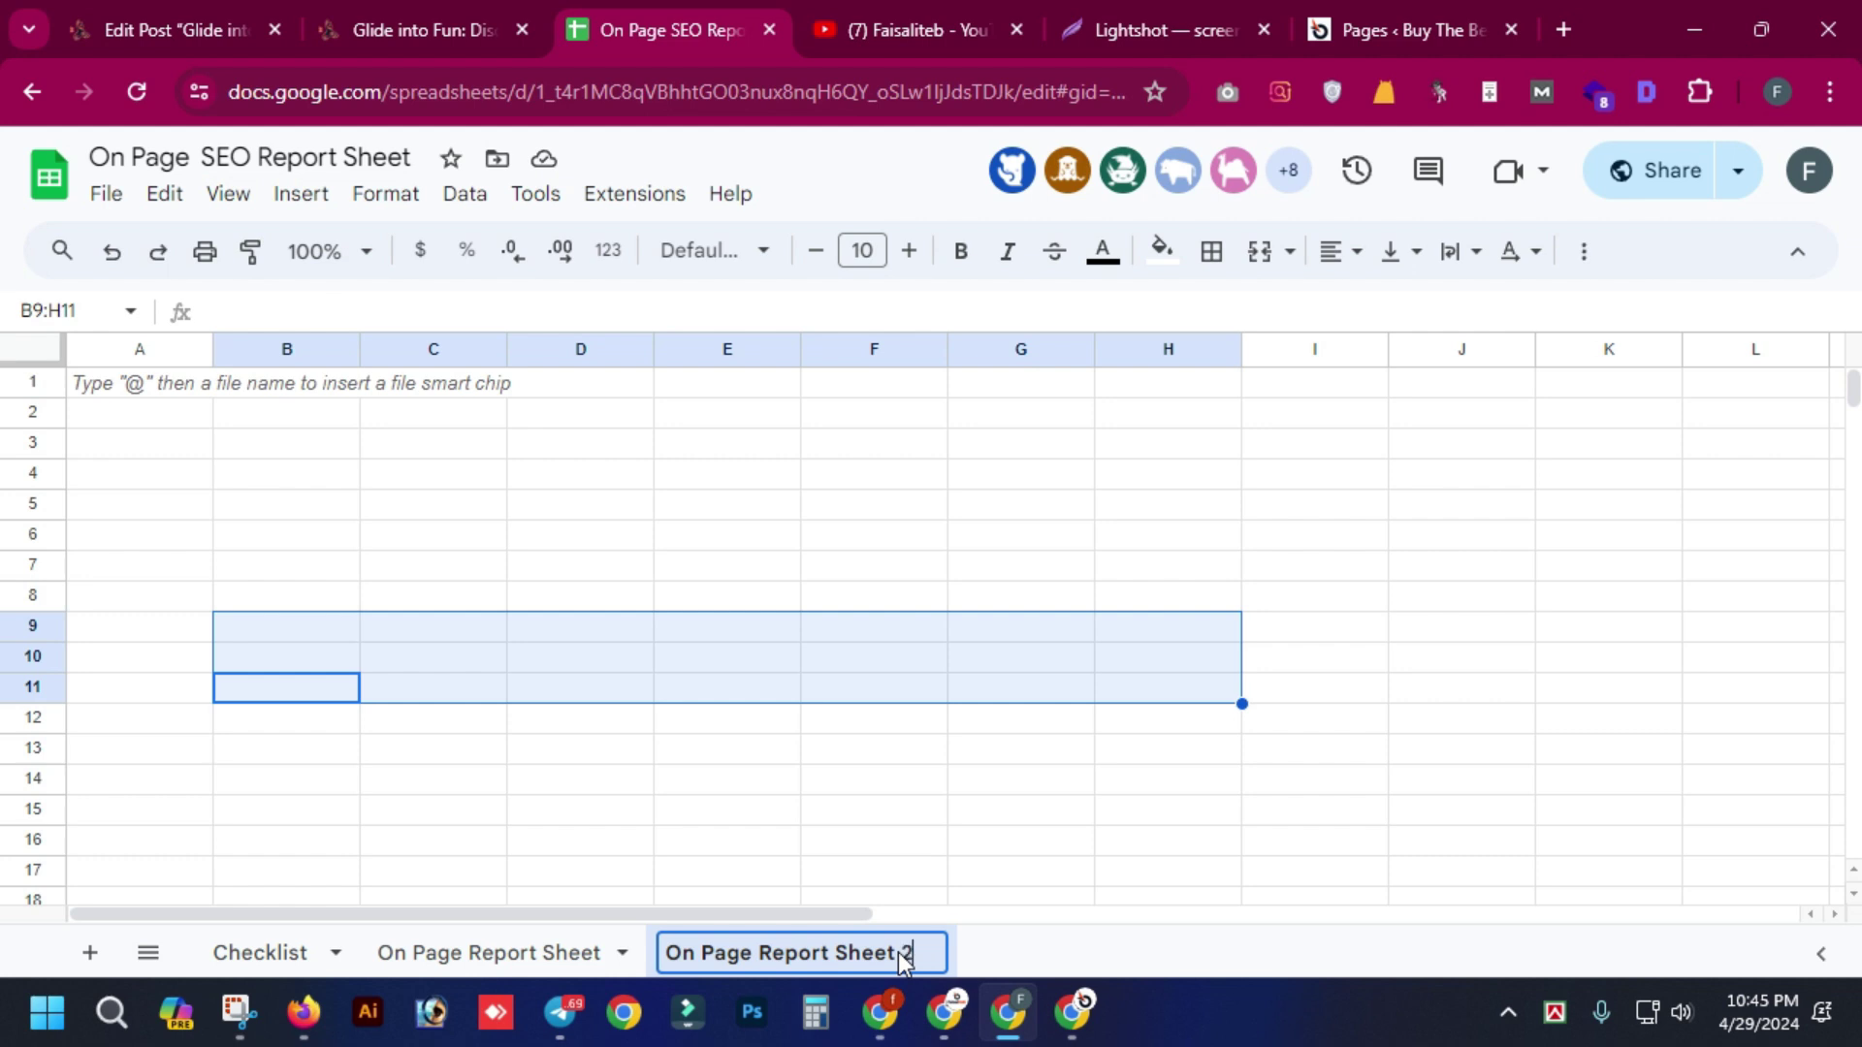
pyautogui.click(404, 448)
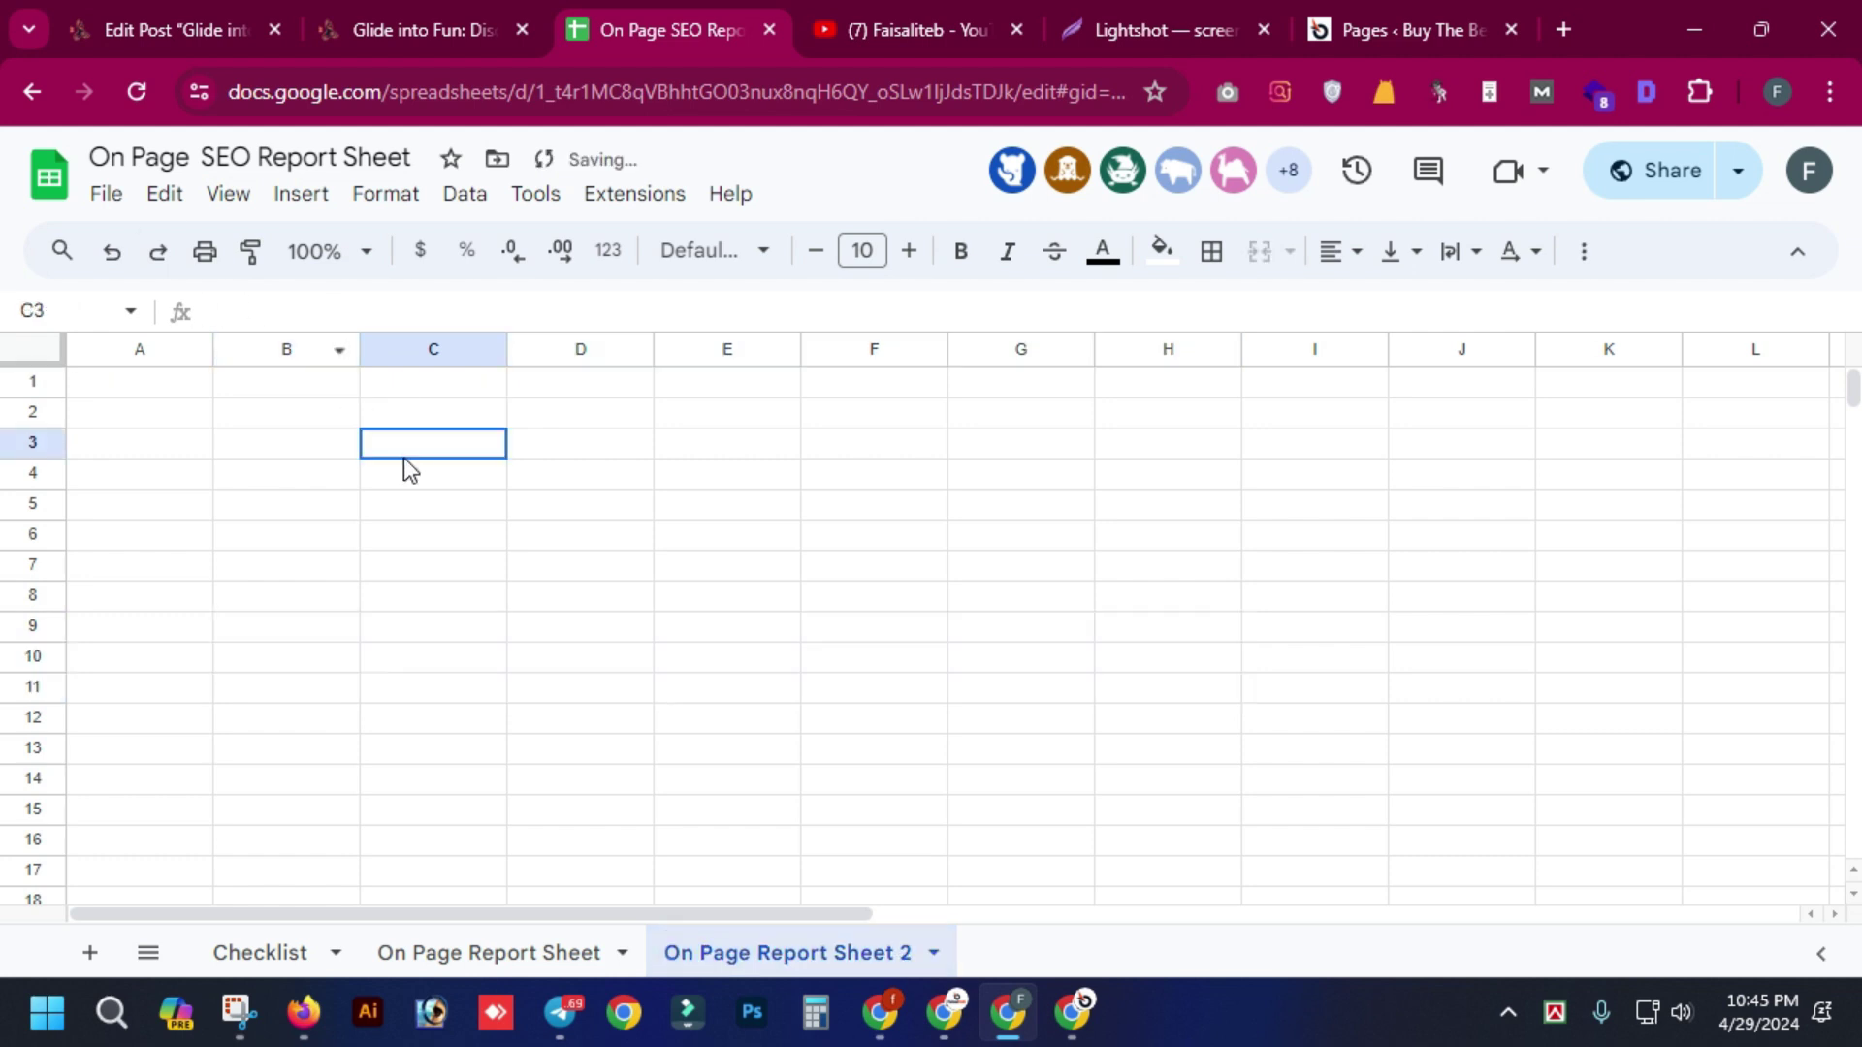
# - Enter the column headers "Targated keyword" in A1 and "Targated Url" in B1 of On Page Report Sheet 2
pyautogui.click(148, 386)
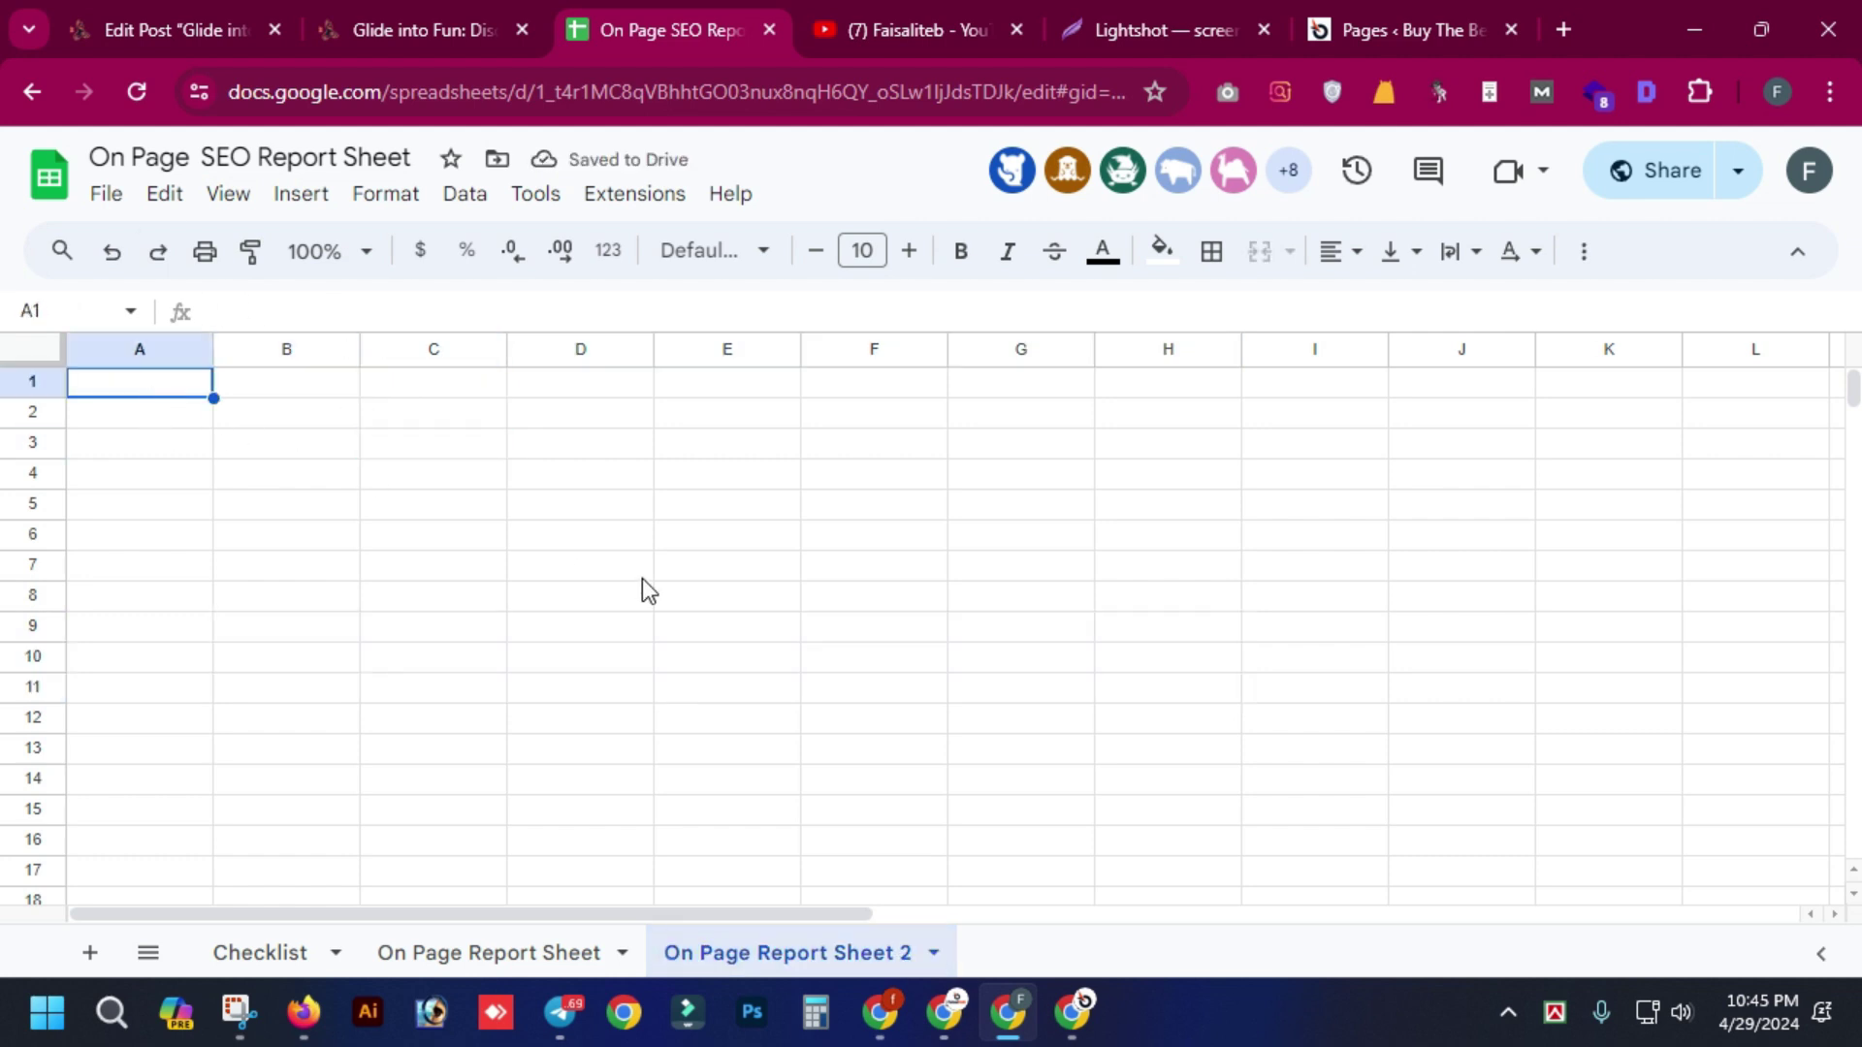
pyautogui.write('Targeted ')
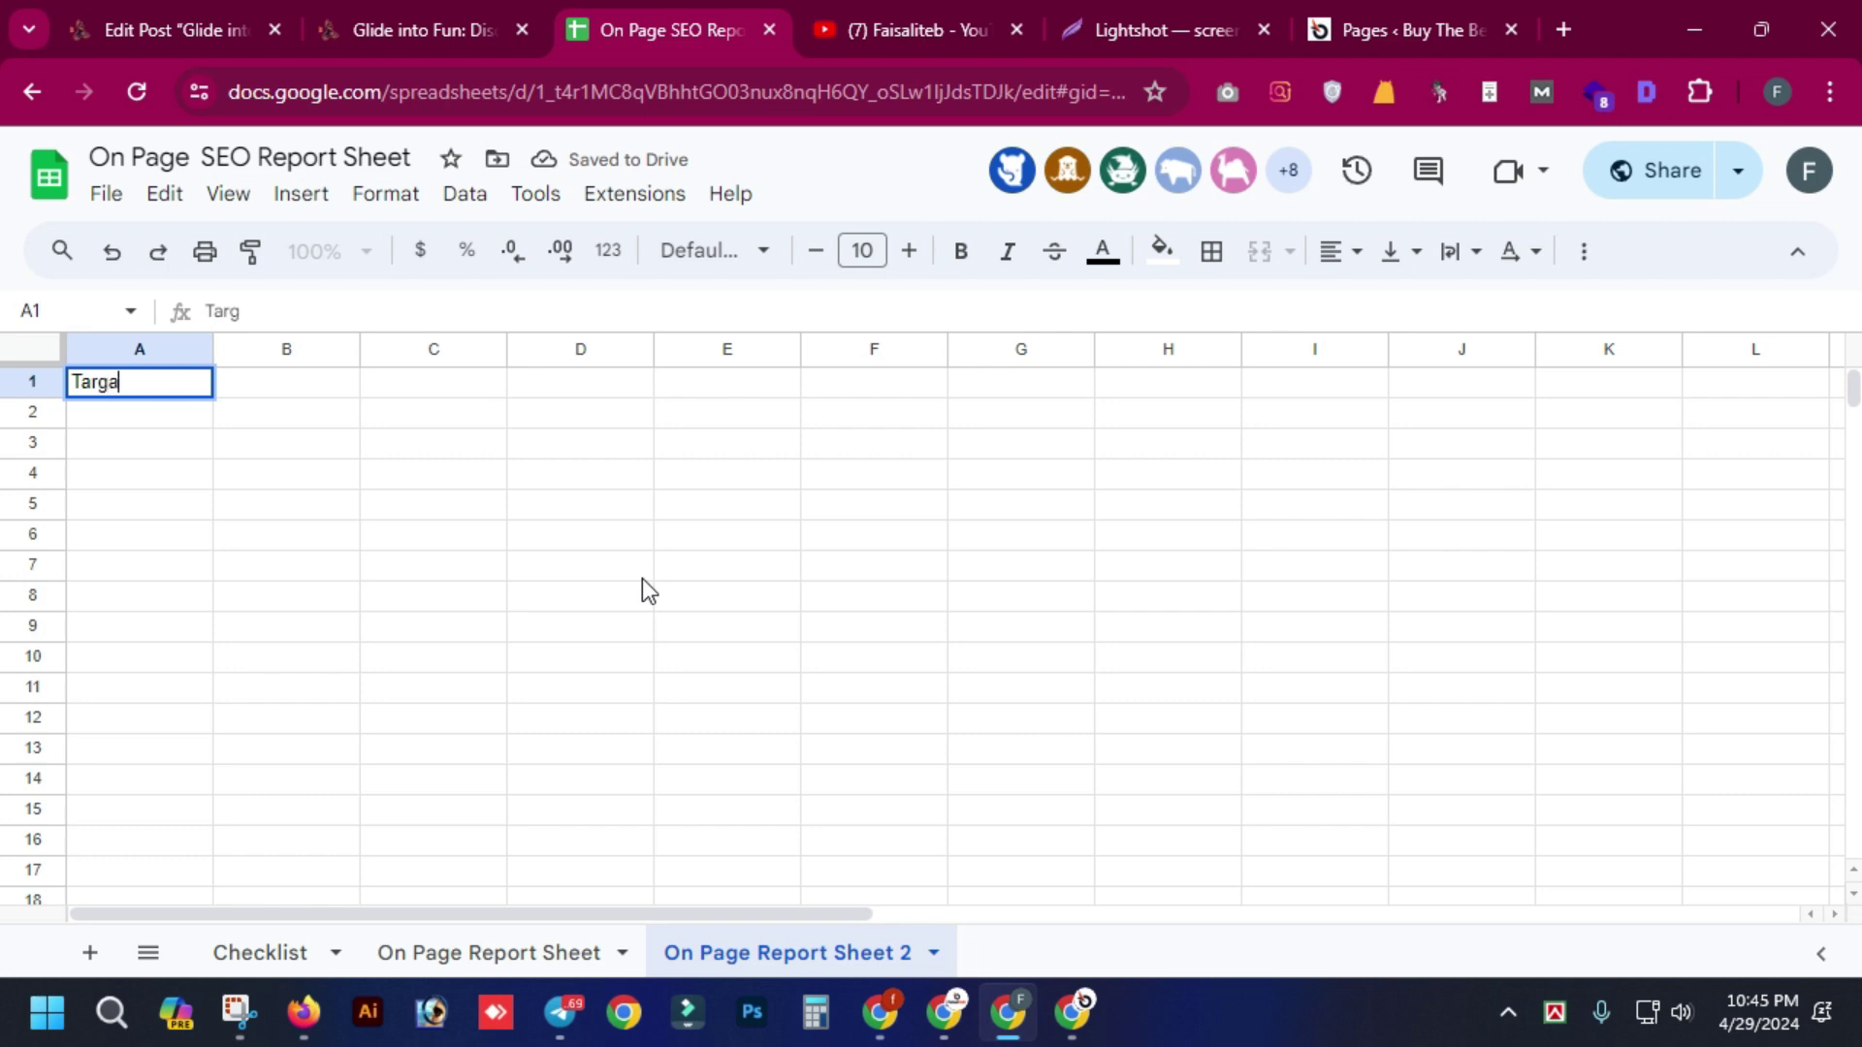
pyautogui.write('keyword')
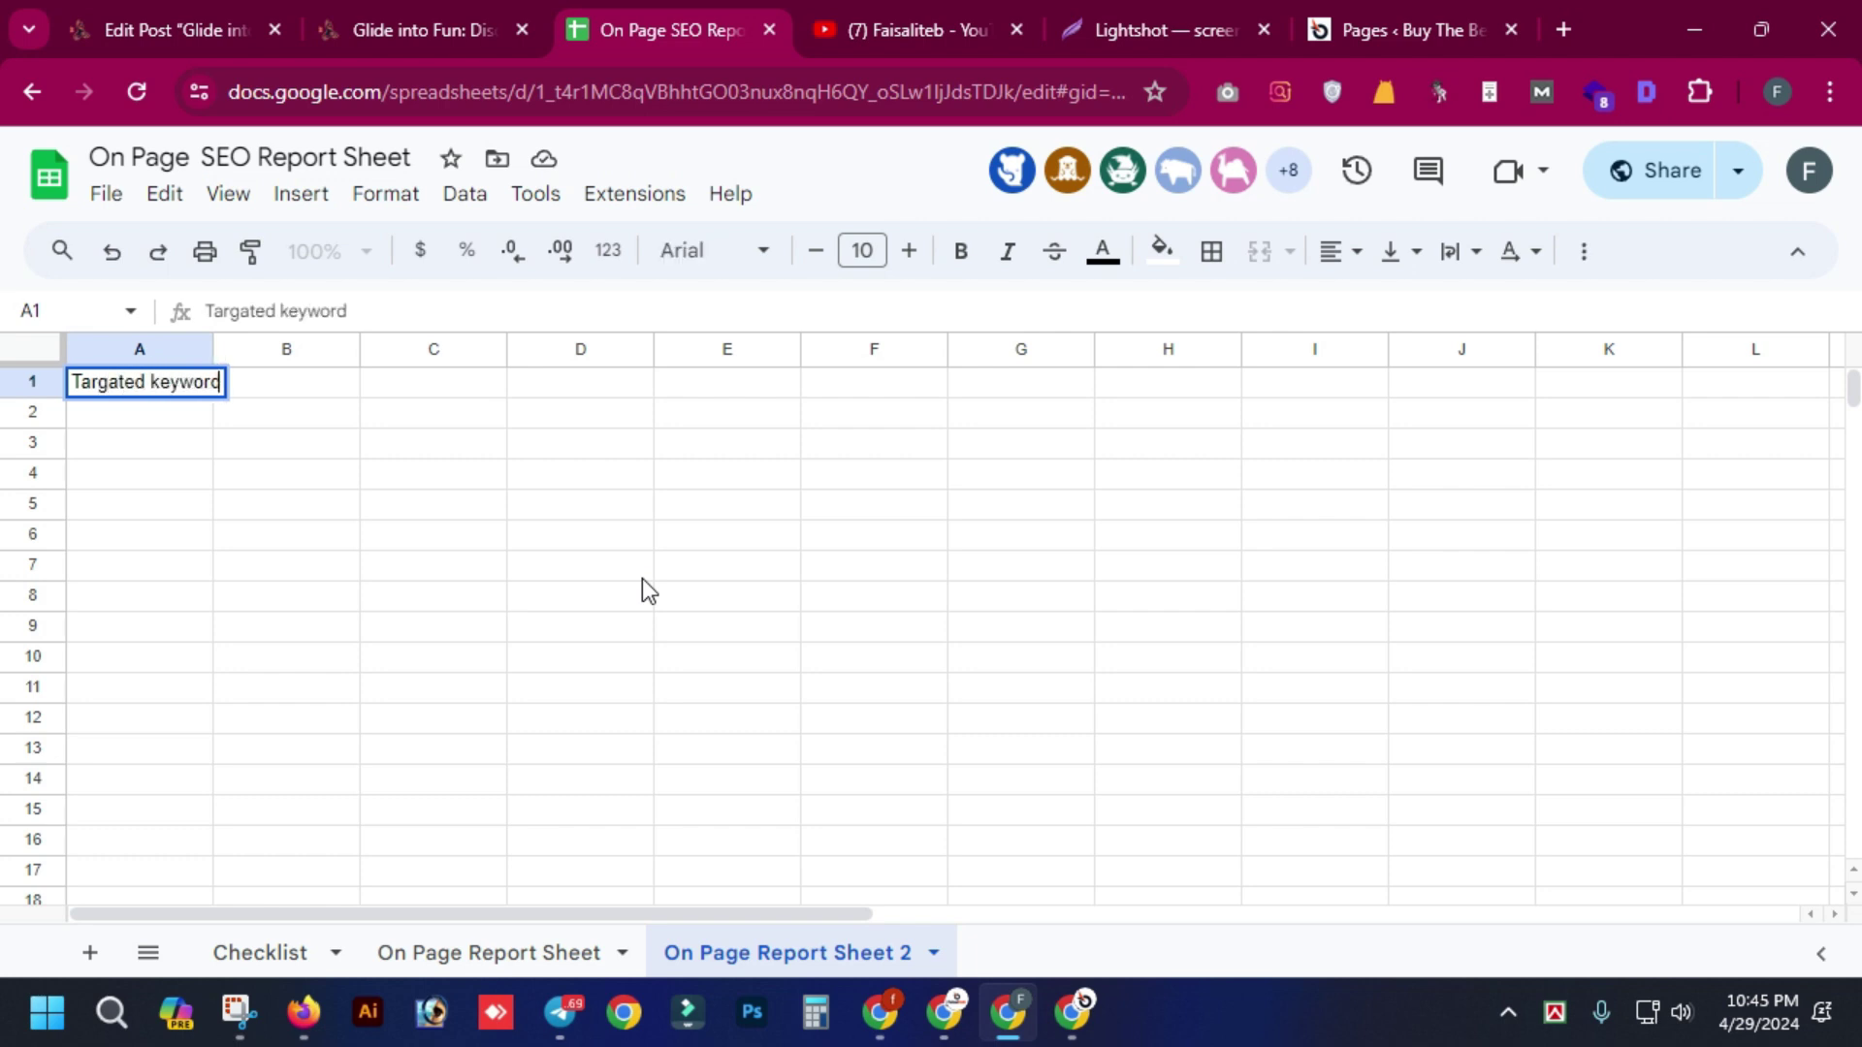
pyautogui.press('Tab')
pyautogui.write('Tar')
pyautogui.write('geted')
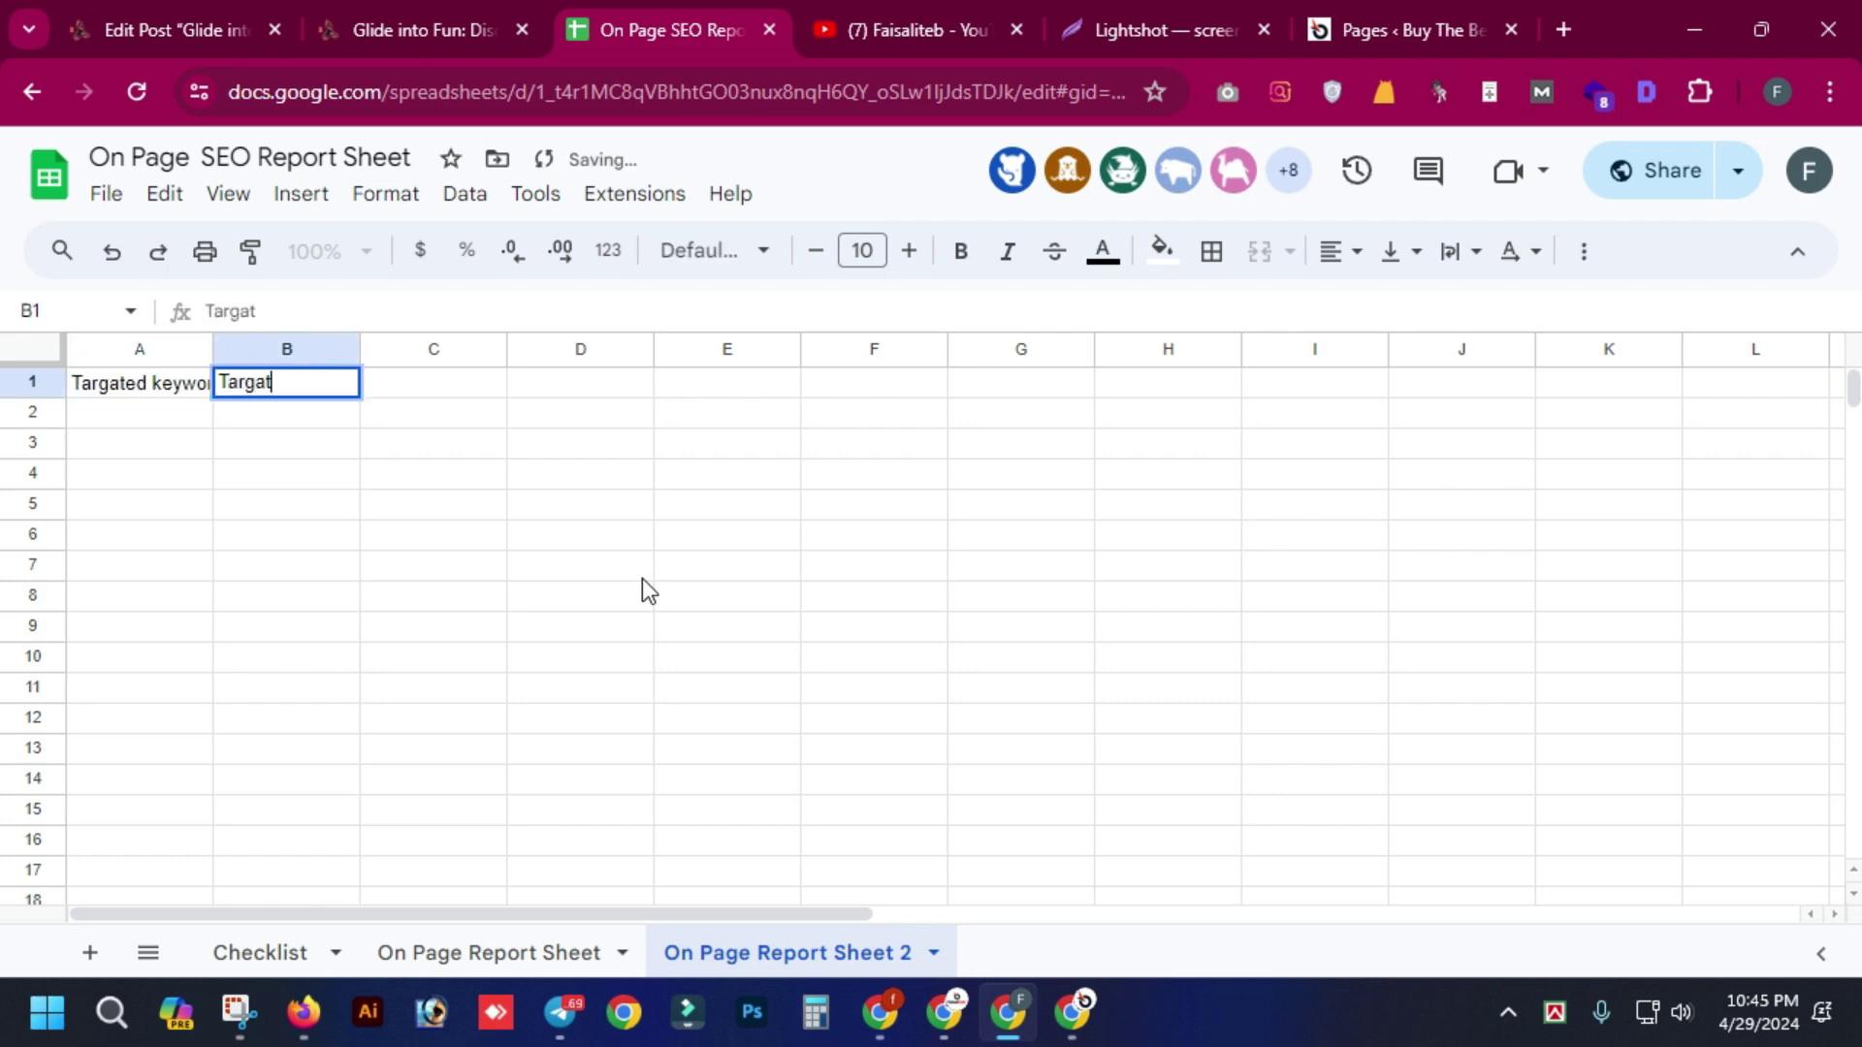
pyautogui.write(' Url')
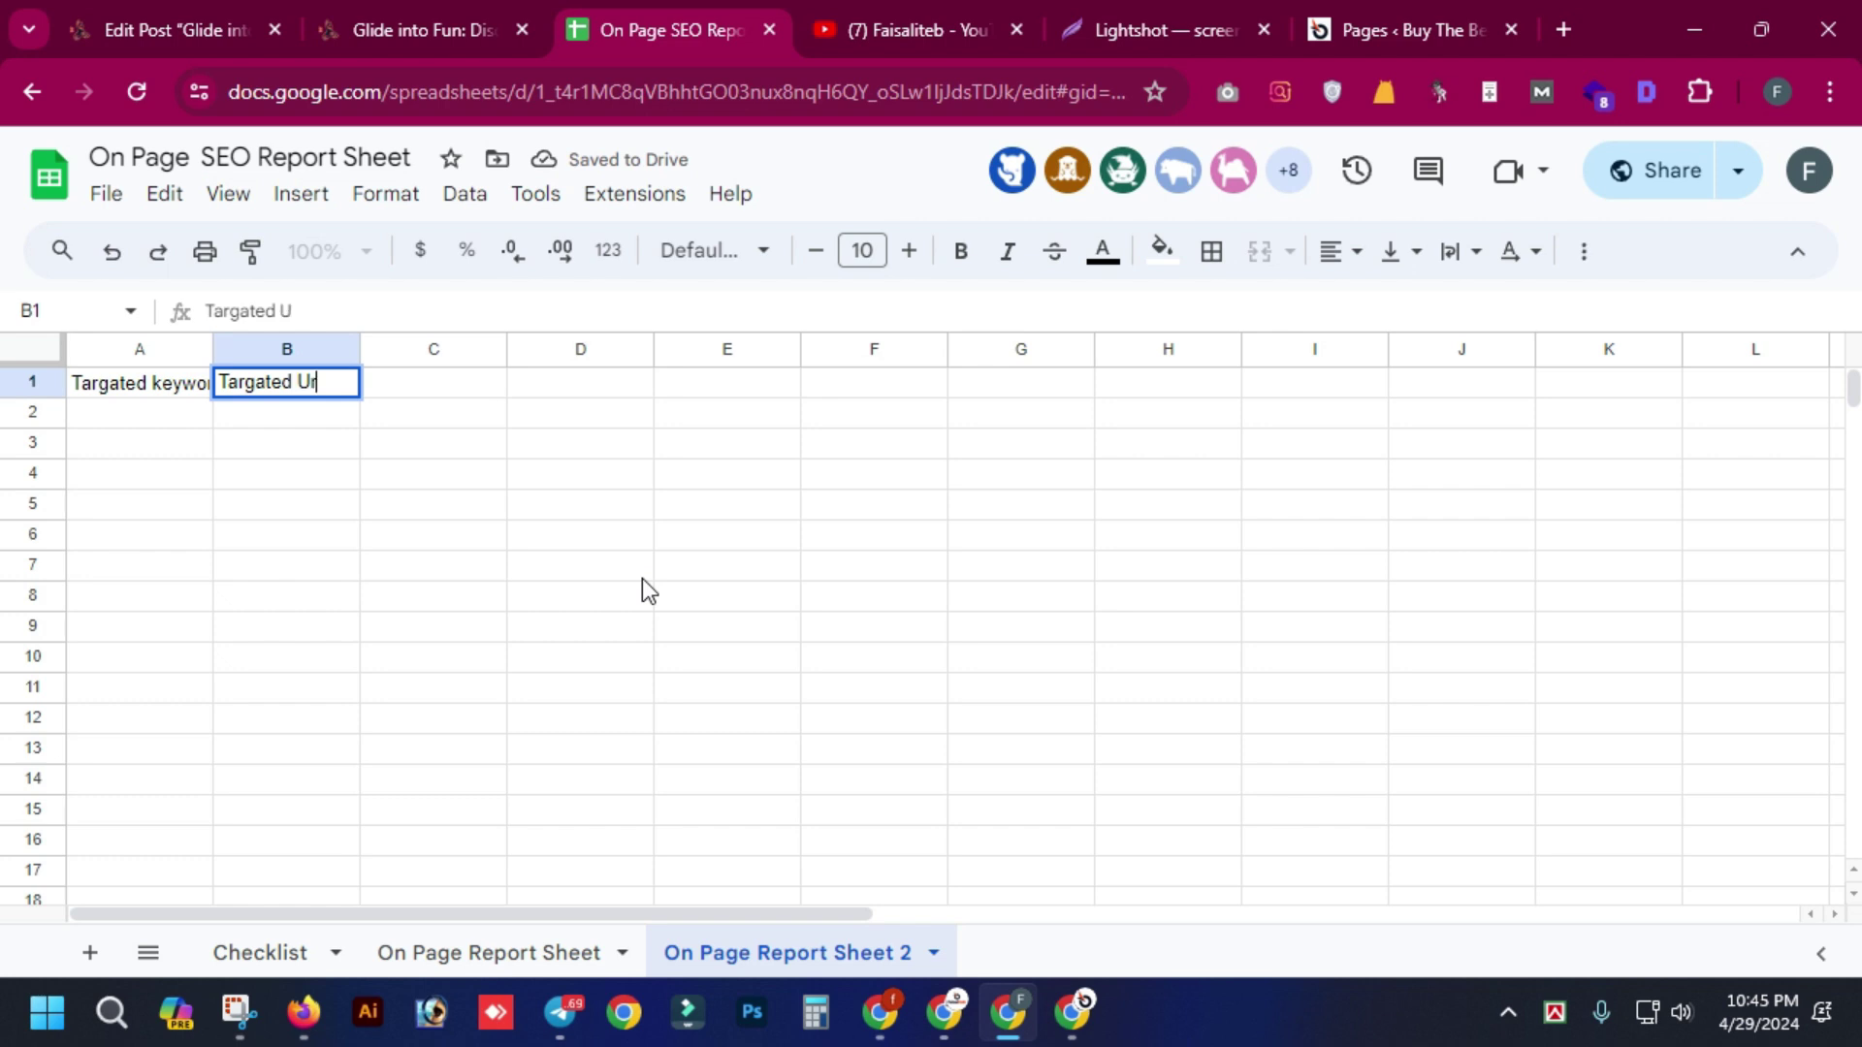
pyautogui.press('Tab')
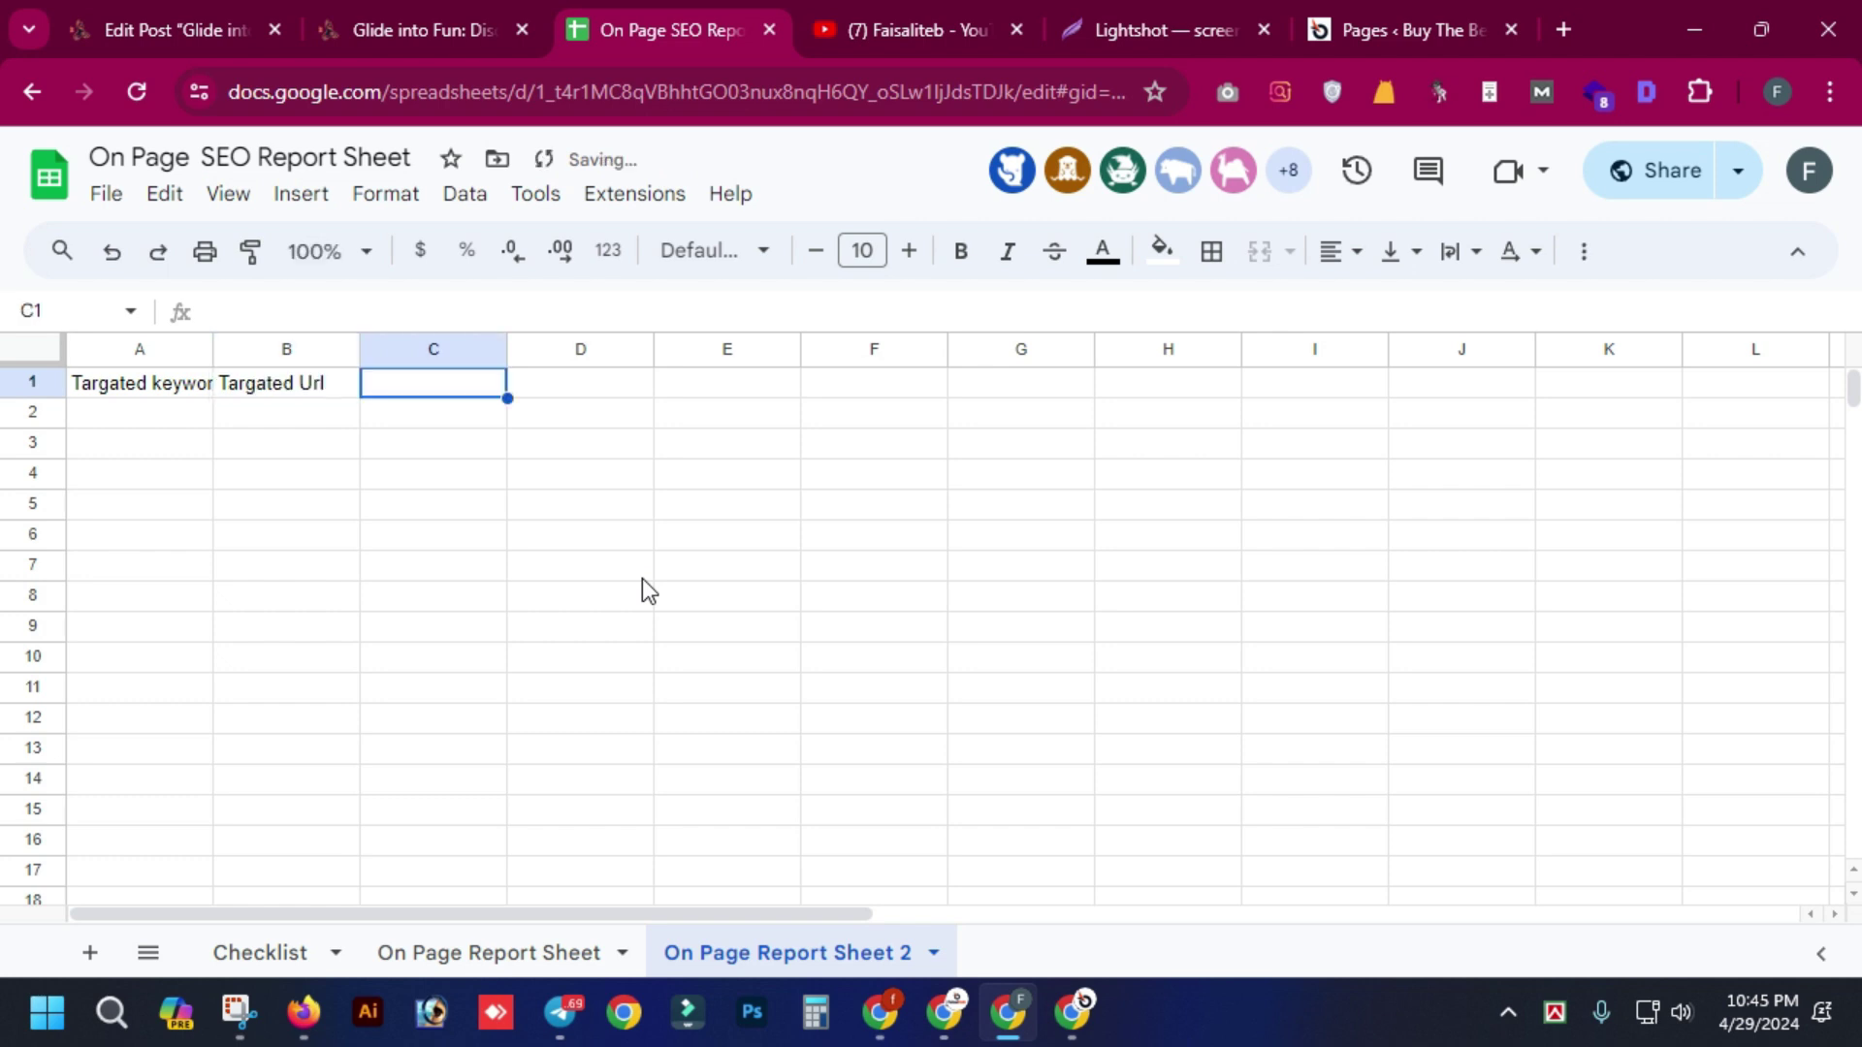
# - Enter the column header "Focused Keyword" in C1
pyautogui.write('Fp')
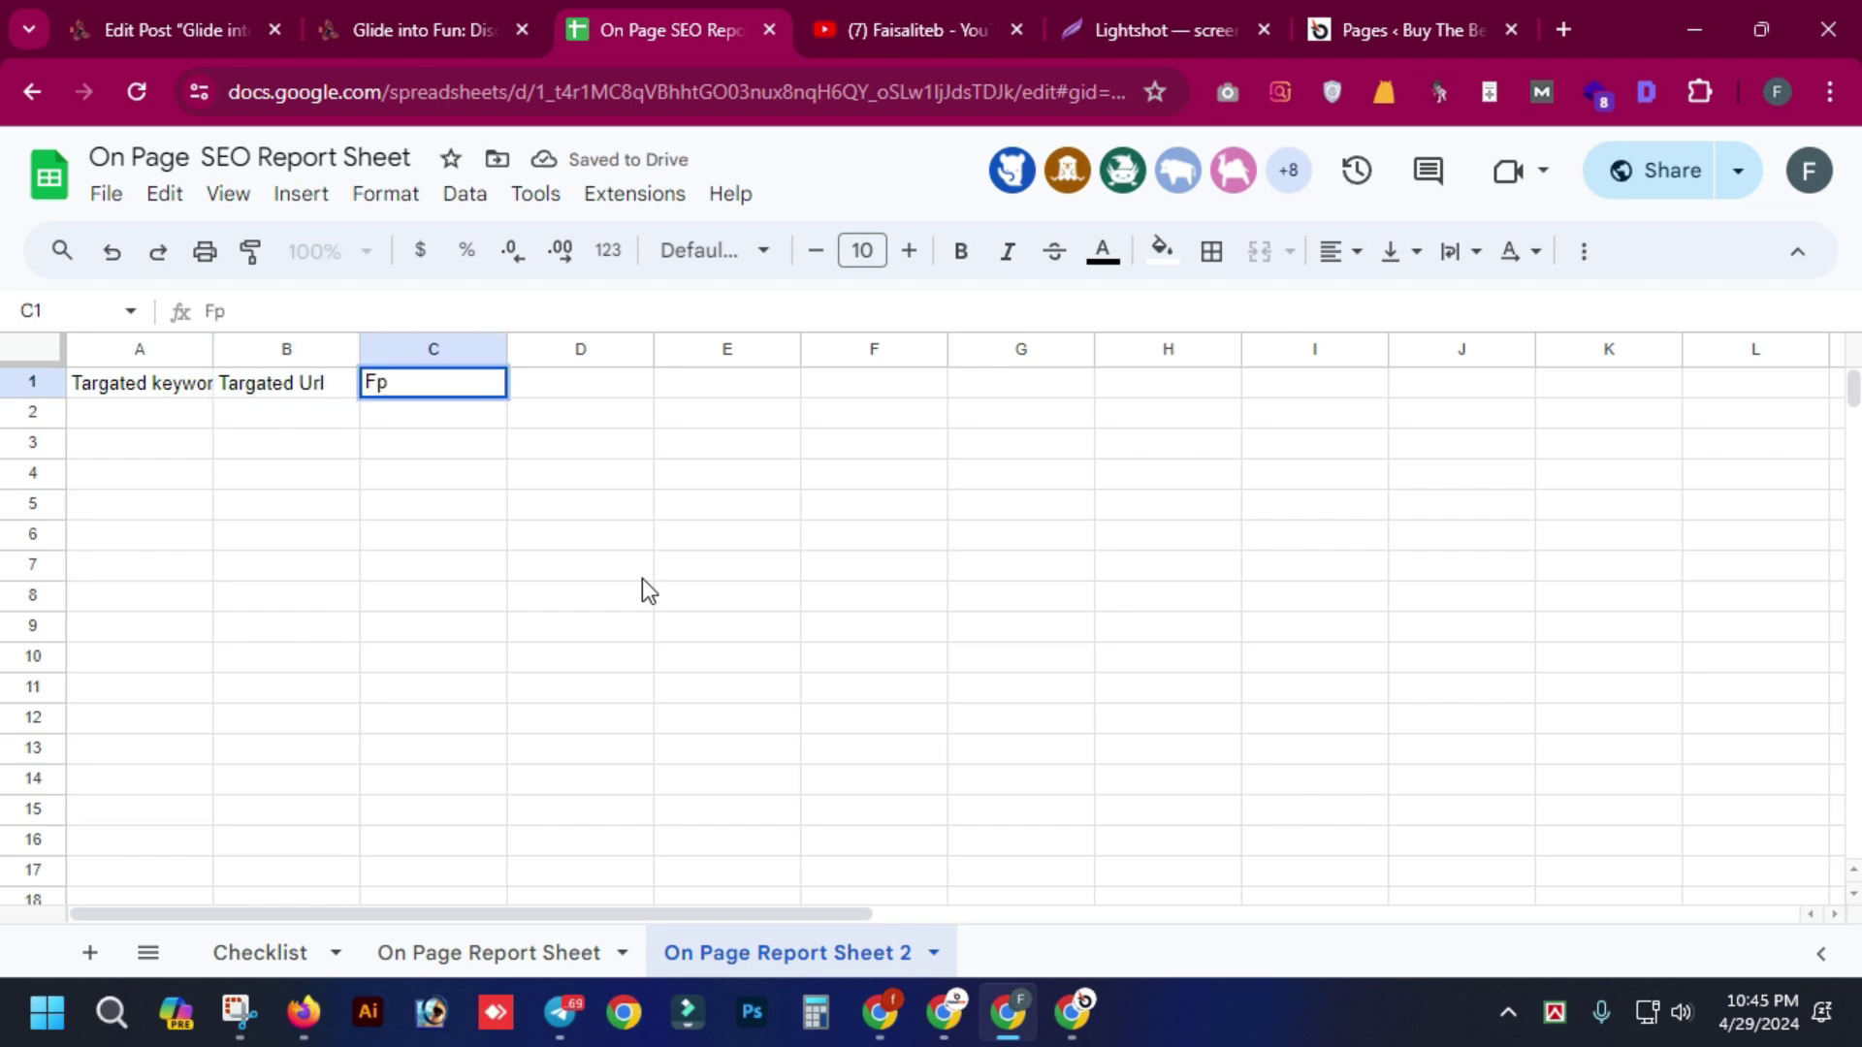
pyautogui.press('BackSpace')
pyautogui.write('ocu')
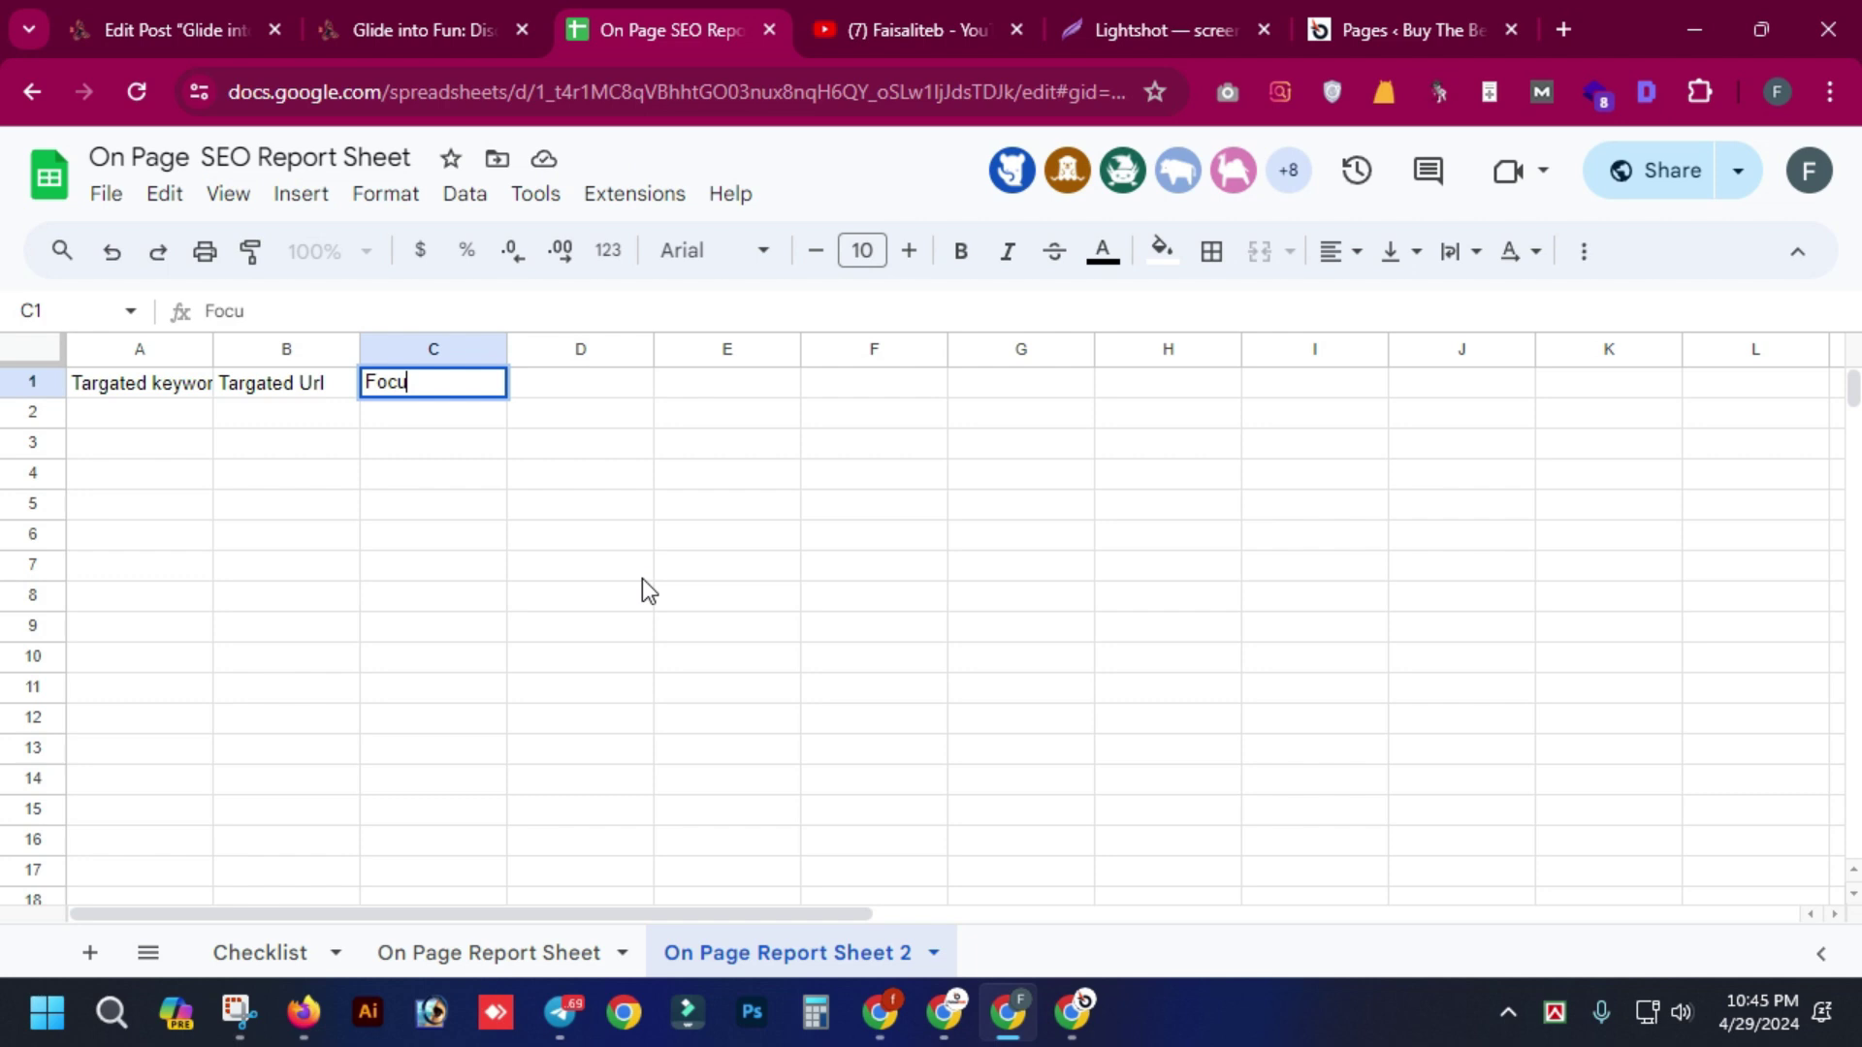
pyautogui.press('BackSpace')
pyautogui.press('BackSpace')
pyautogui.write('cused K')
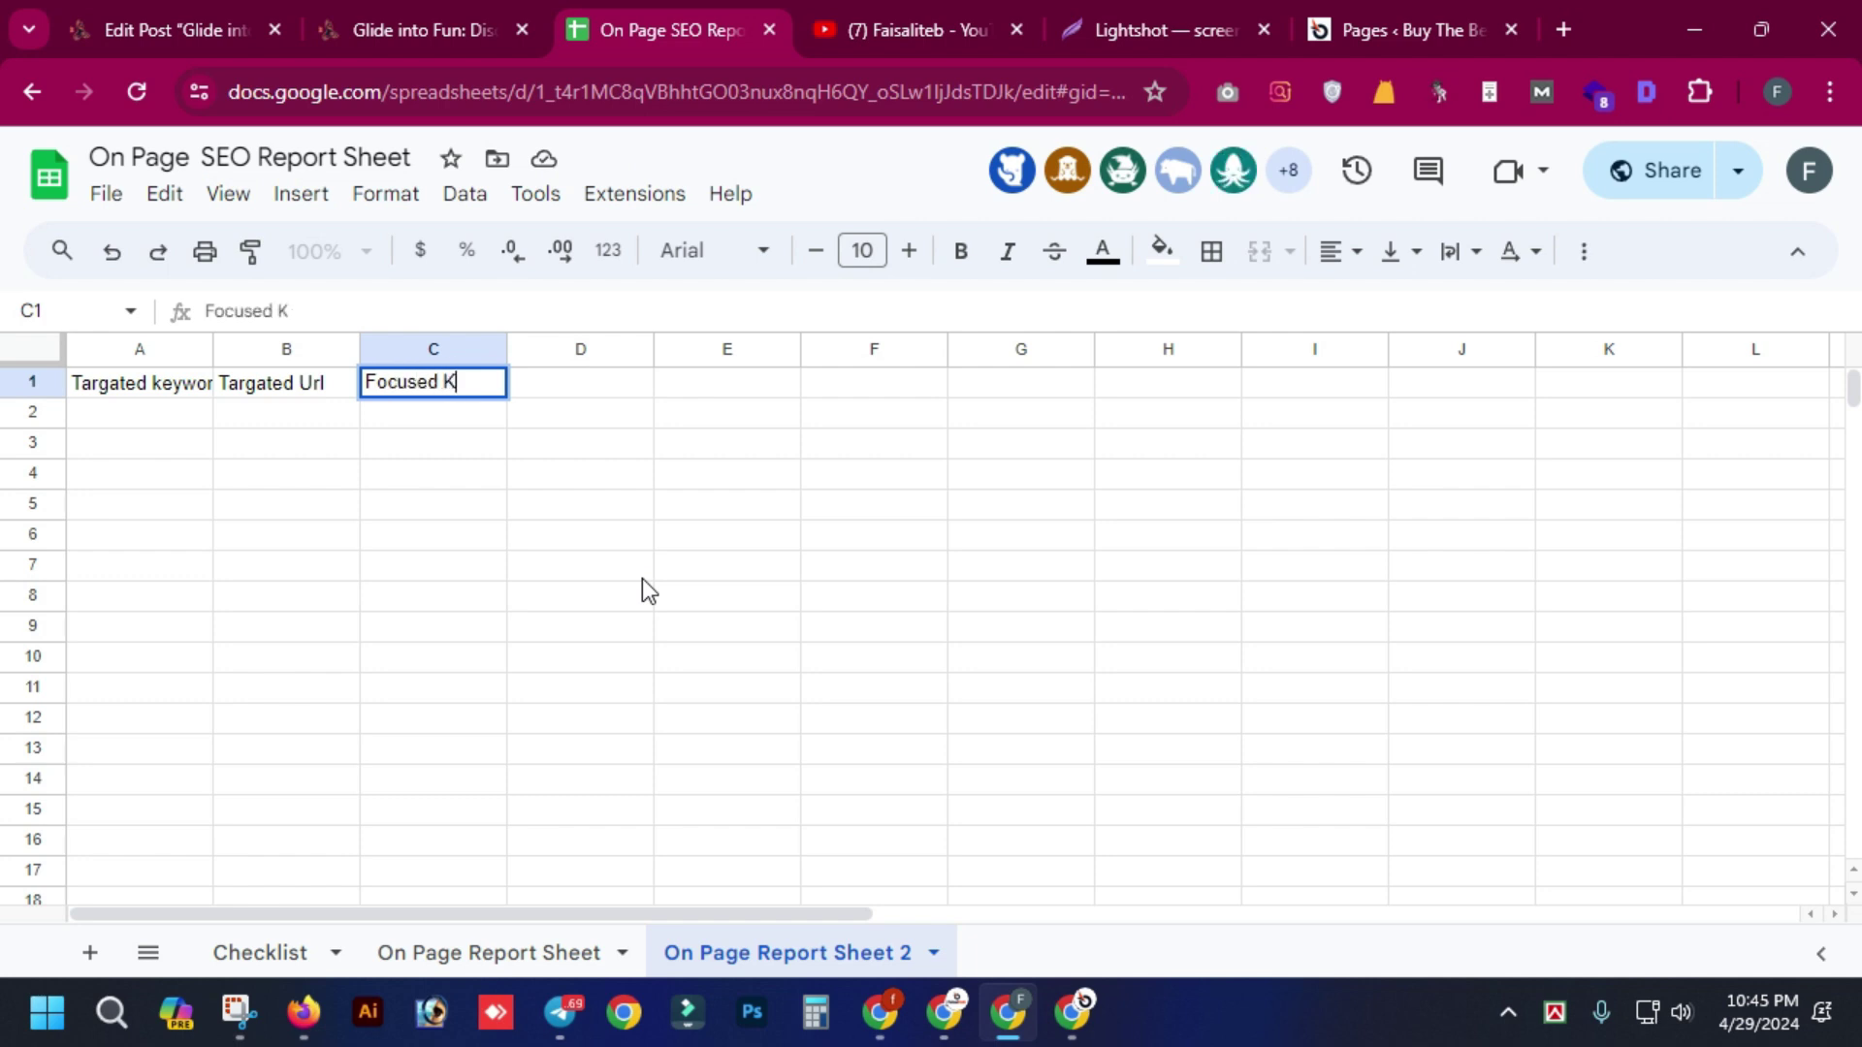
pyautogui.write('eyword')
pyautogui.press('Tab')
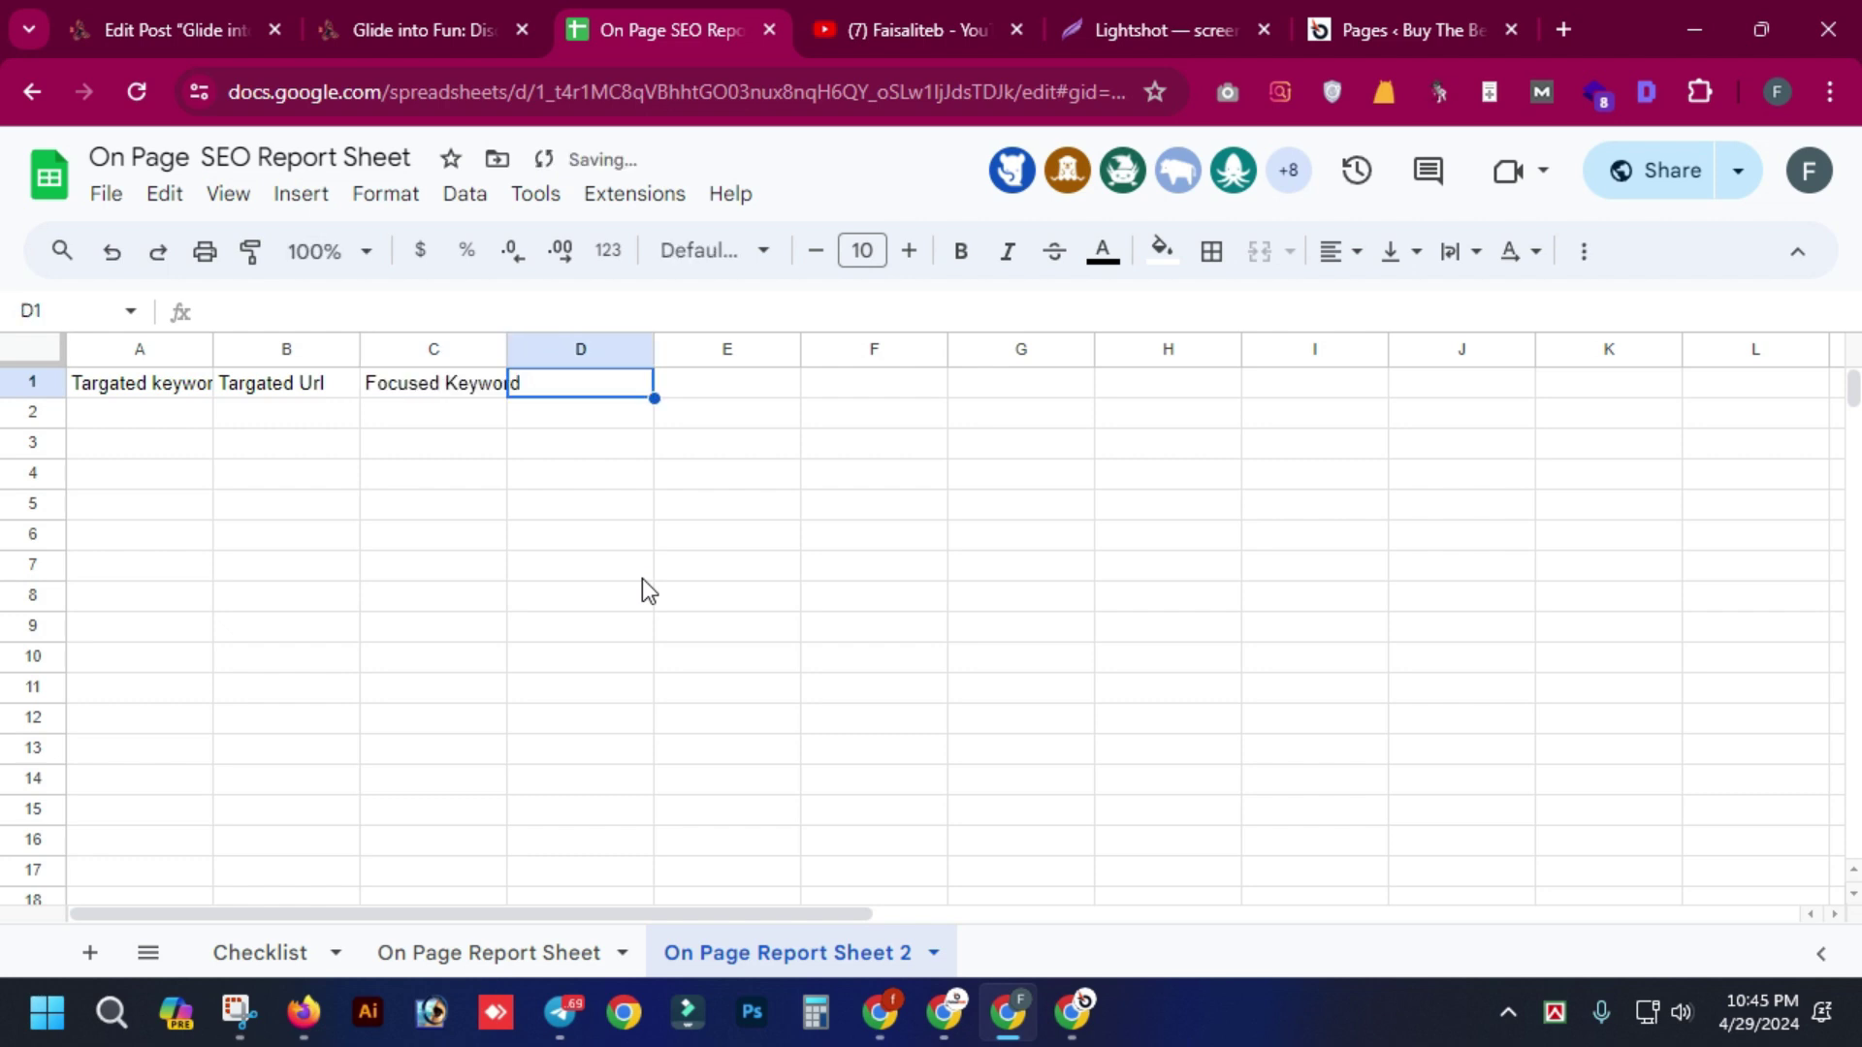
# - Enter the column headers "Title Optimized" in D1 and "Futured Image Alta Text" in E1
pyautogui.write('Tit')
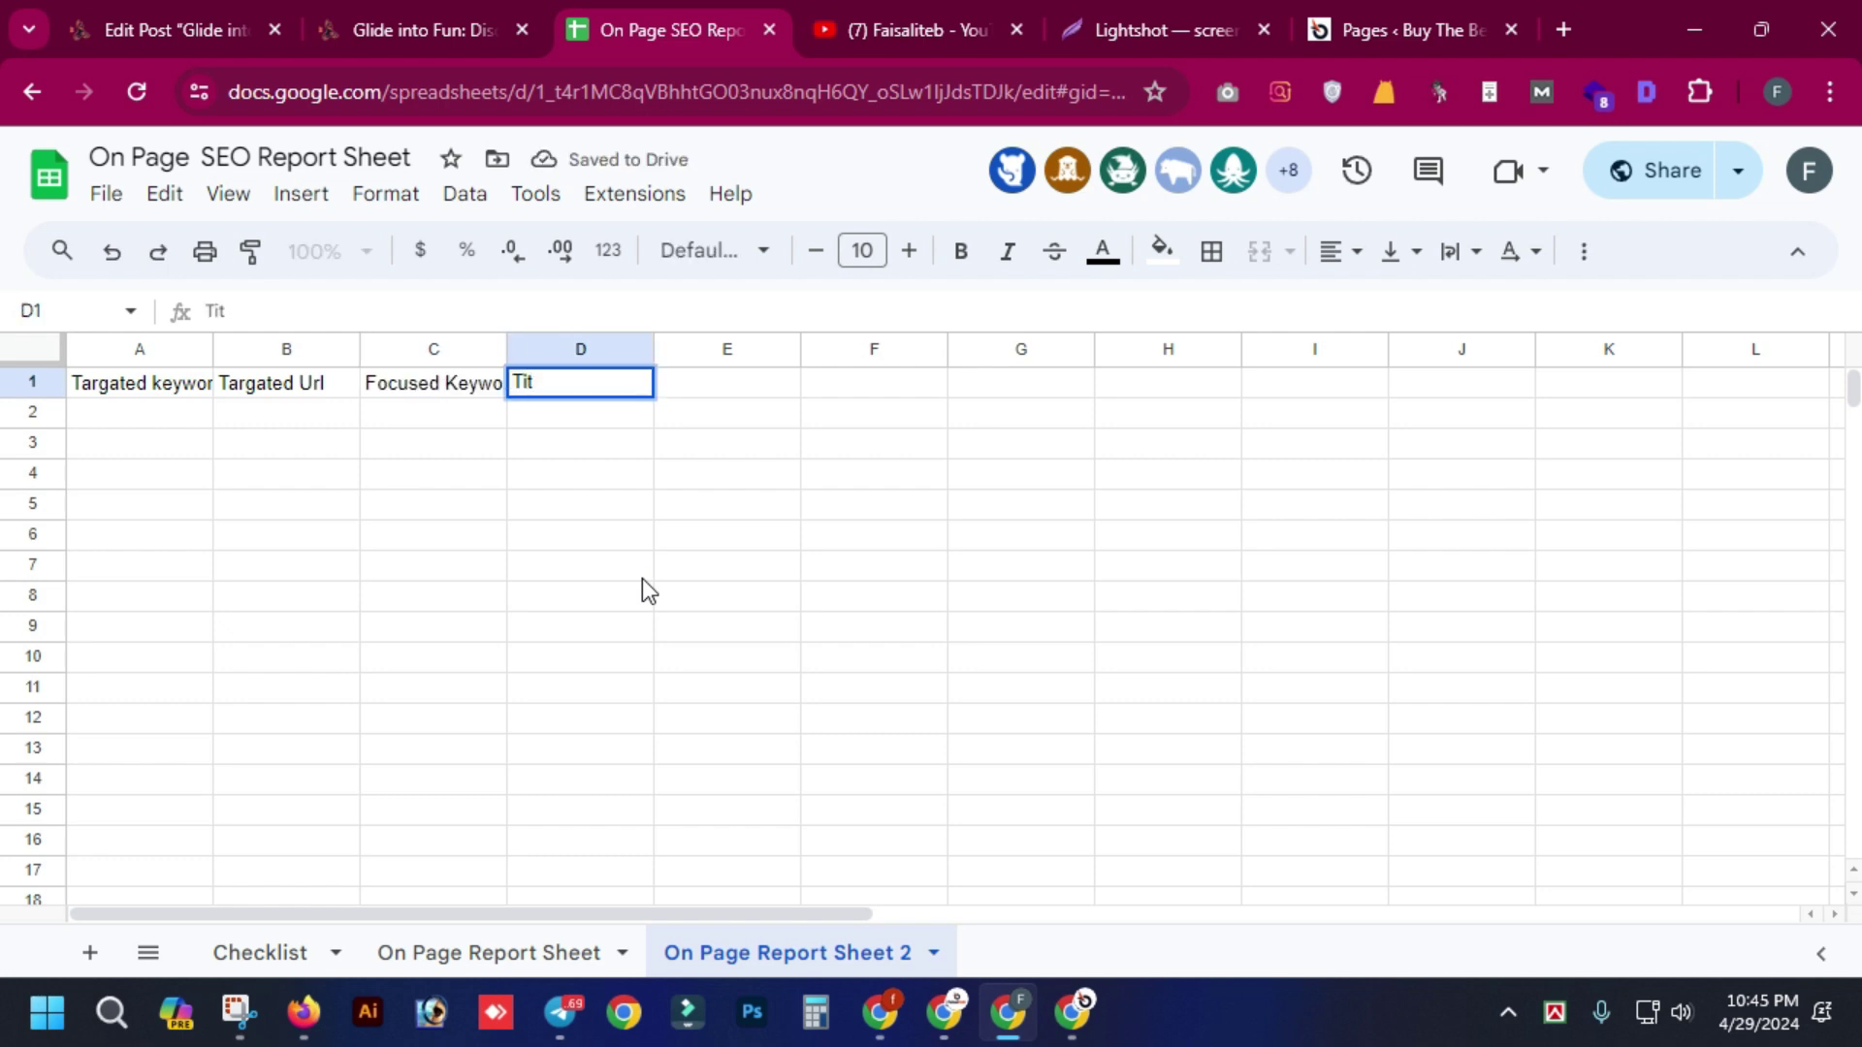
pyautogui.write('le Optimized')
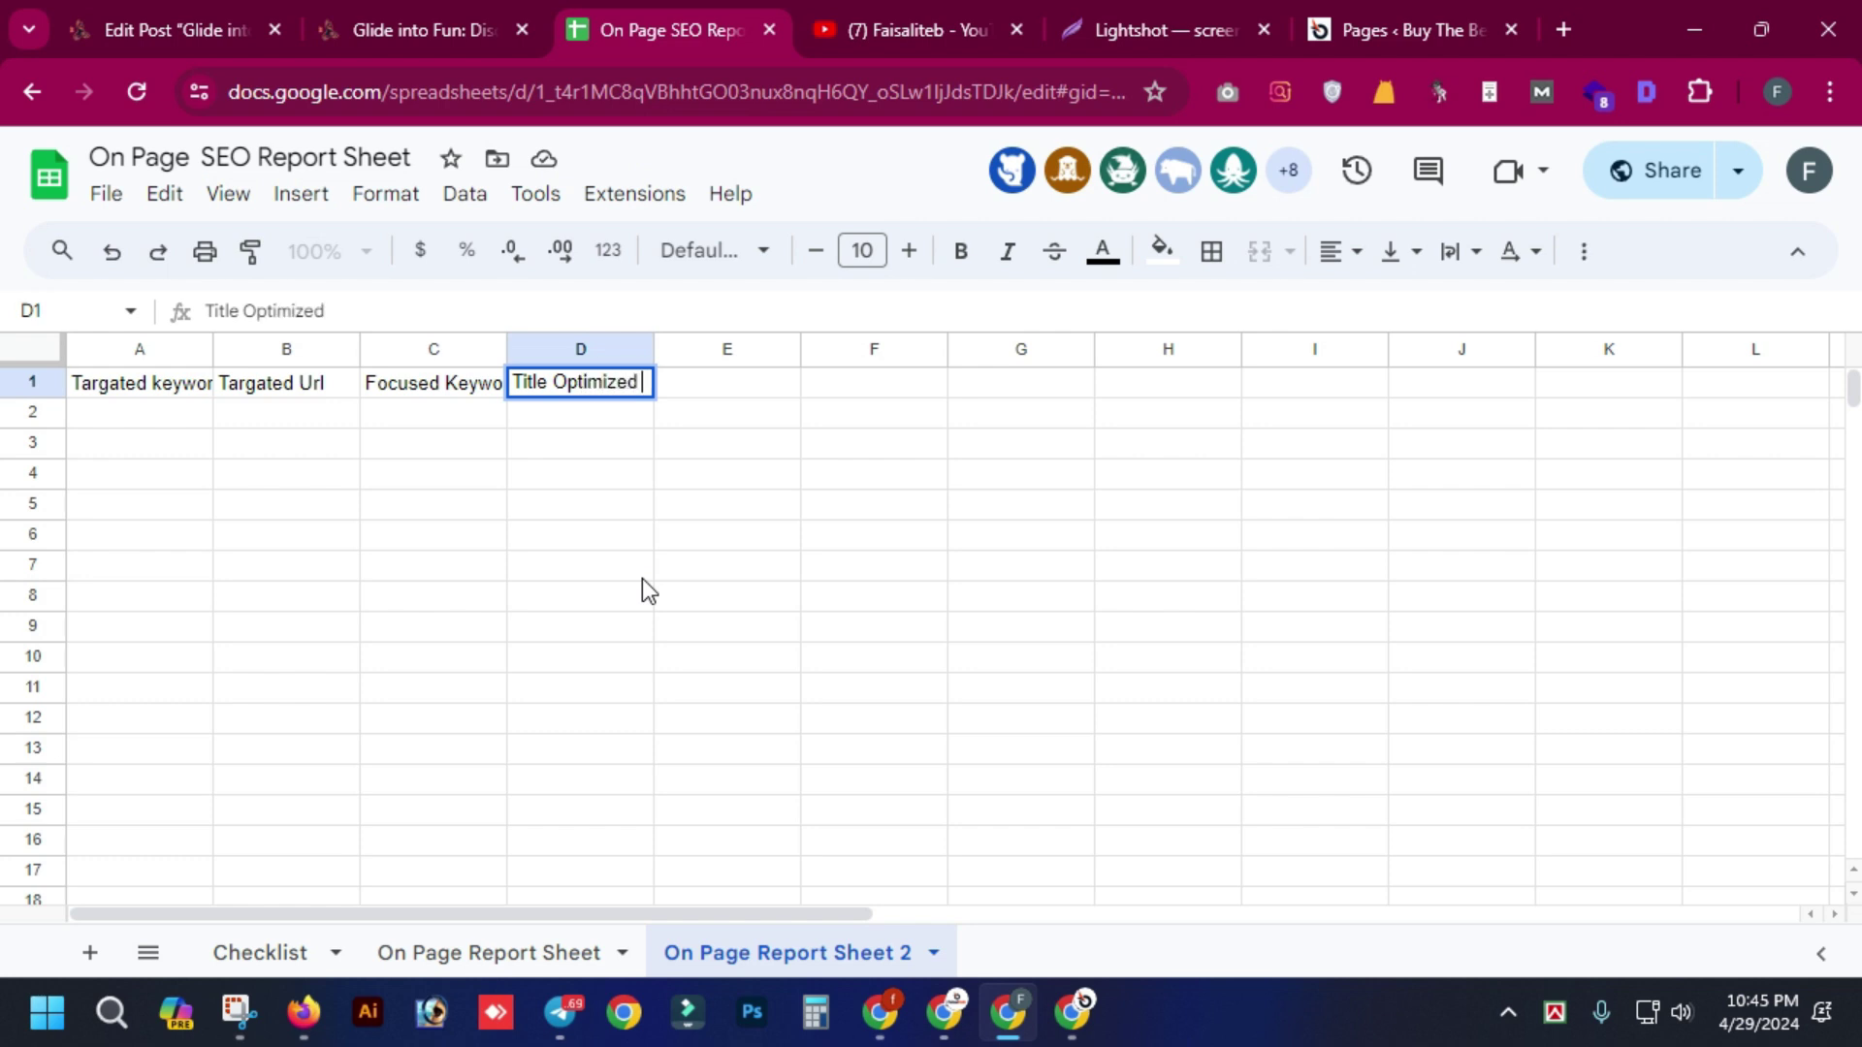
pyautogui.press('Tab')
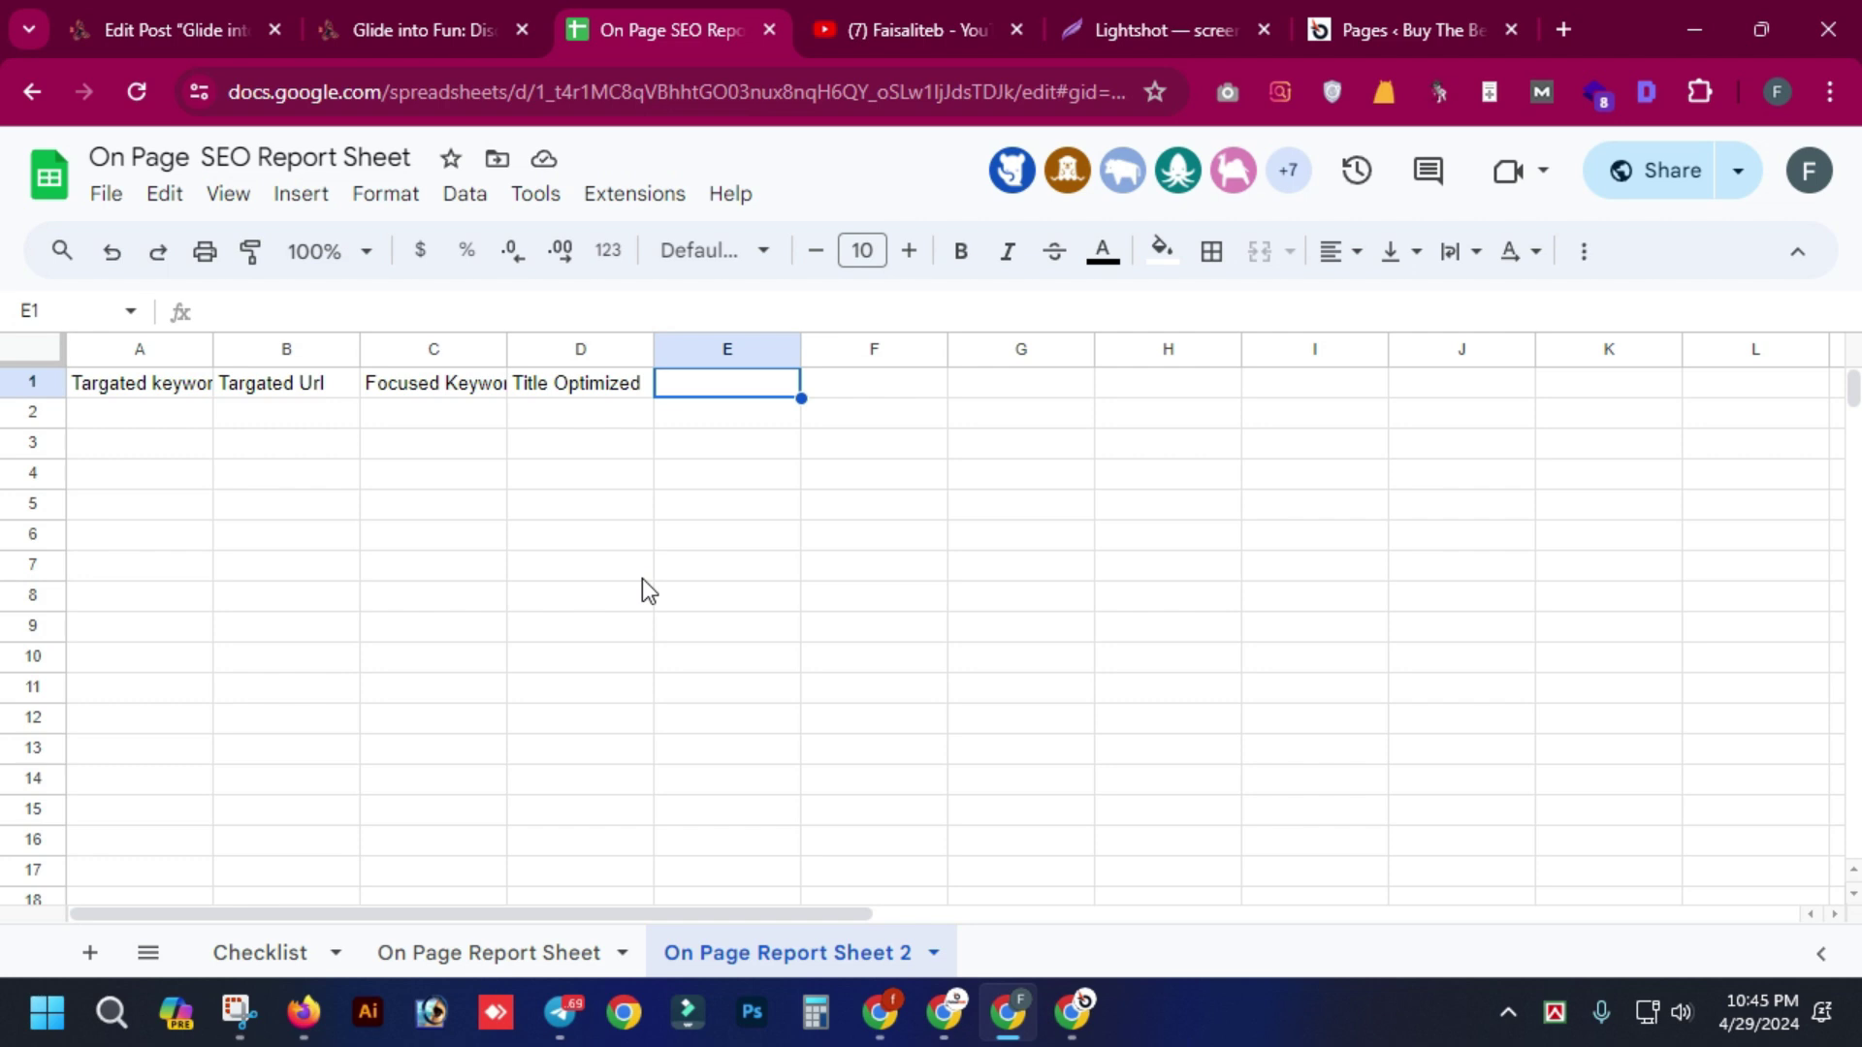
pyautogui.write('Futured M')
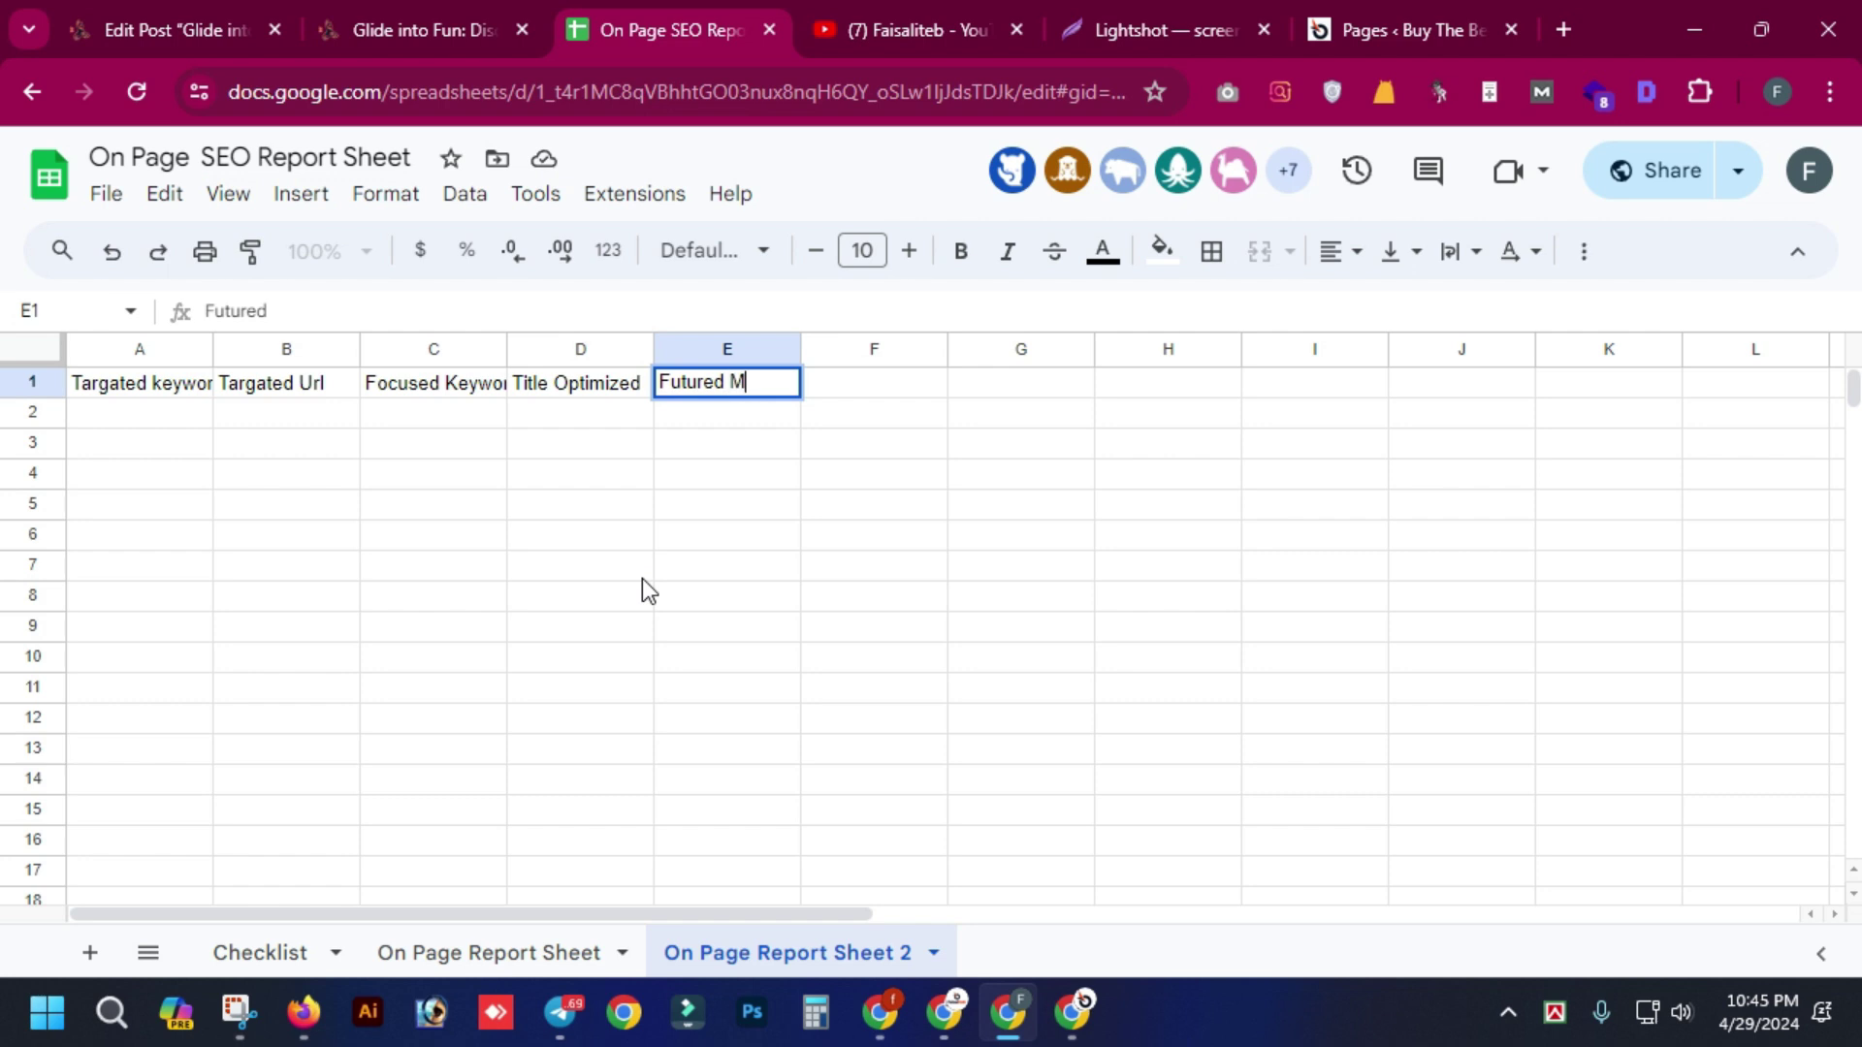
pyautogui.press('BackSpace')
pyautogui.write('Image ')
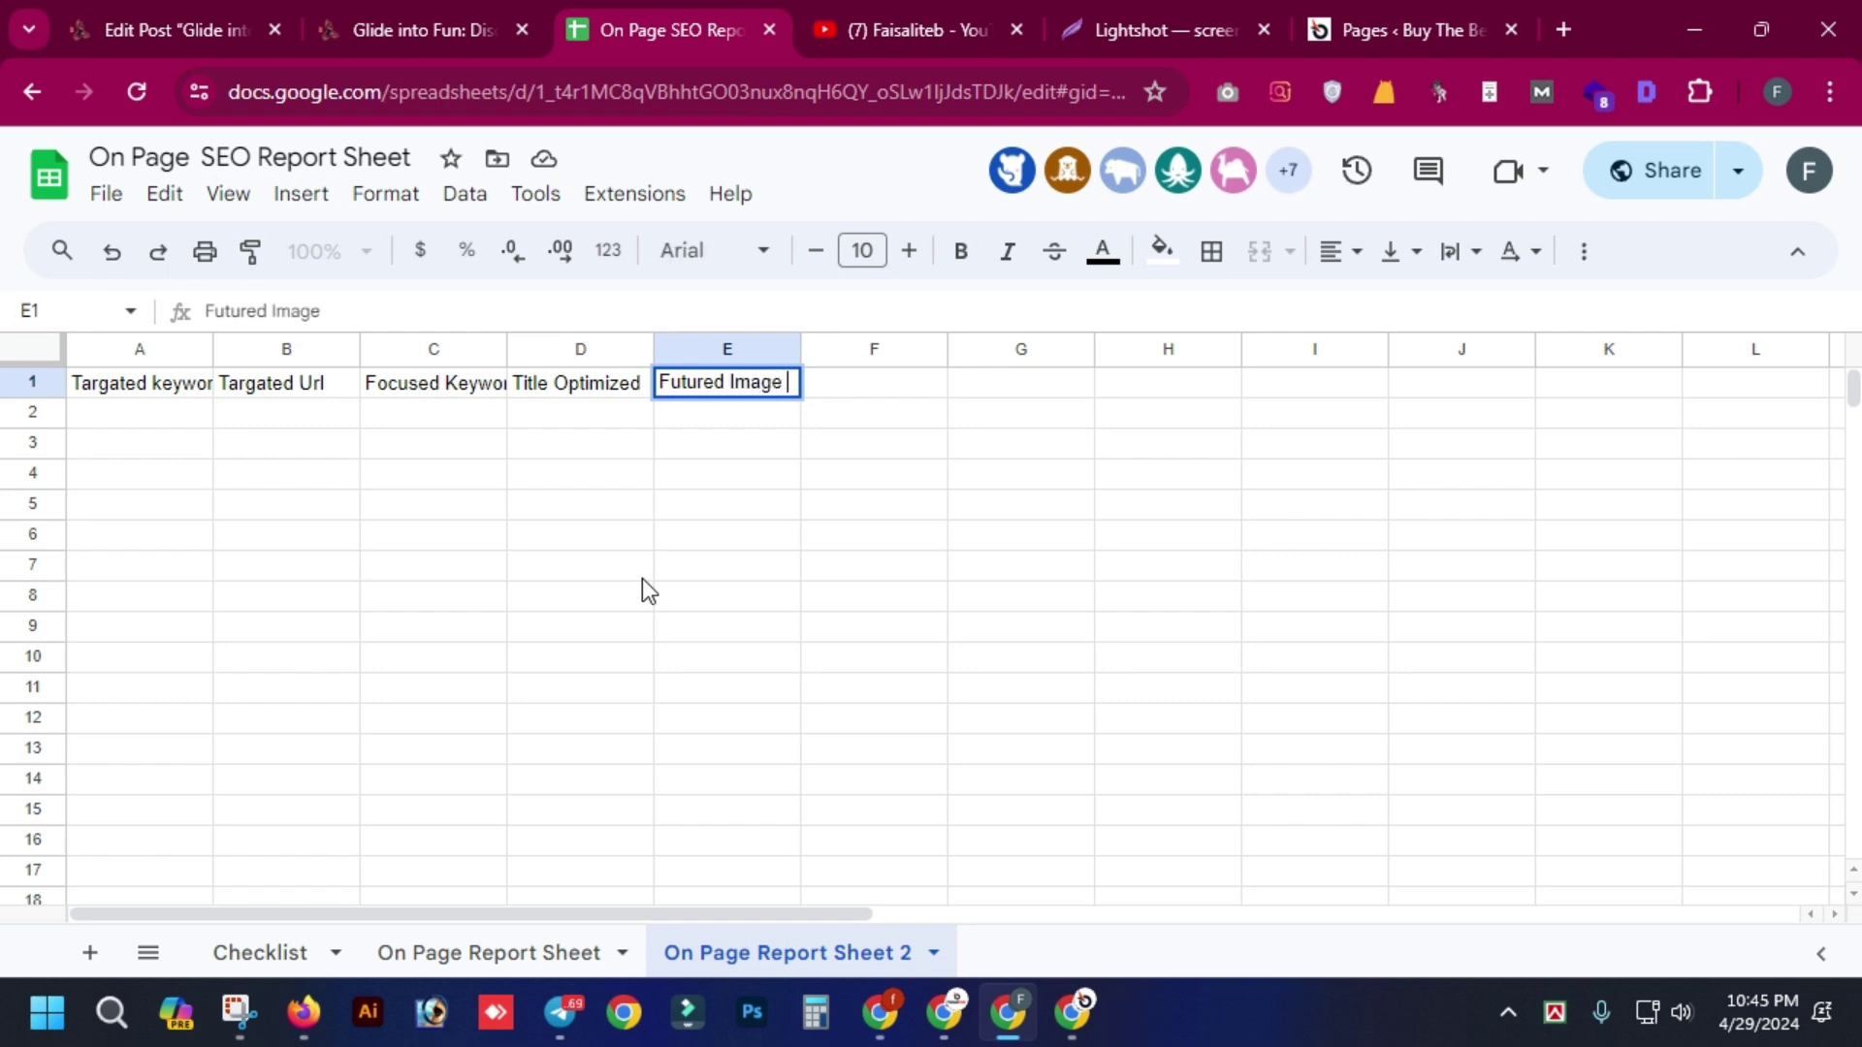
pyautogui.write('Alta Text')
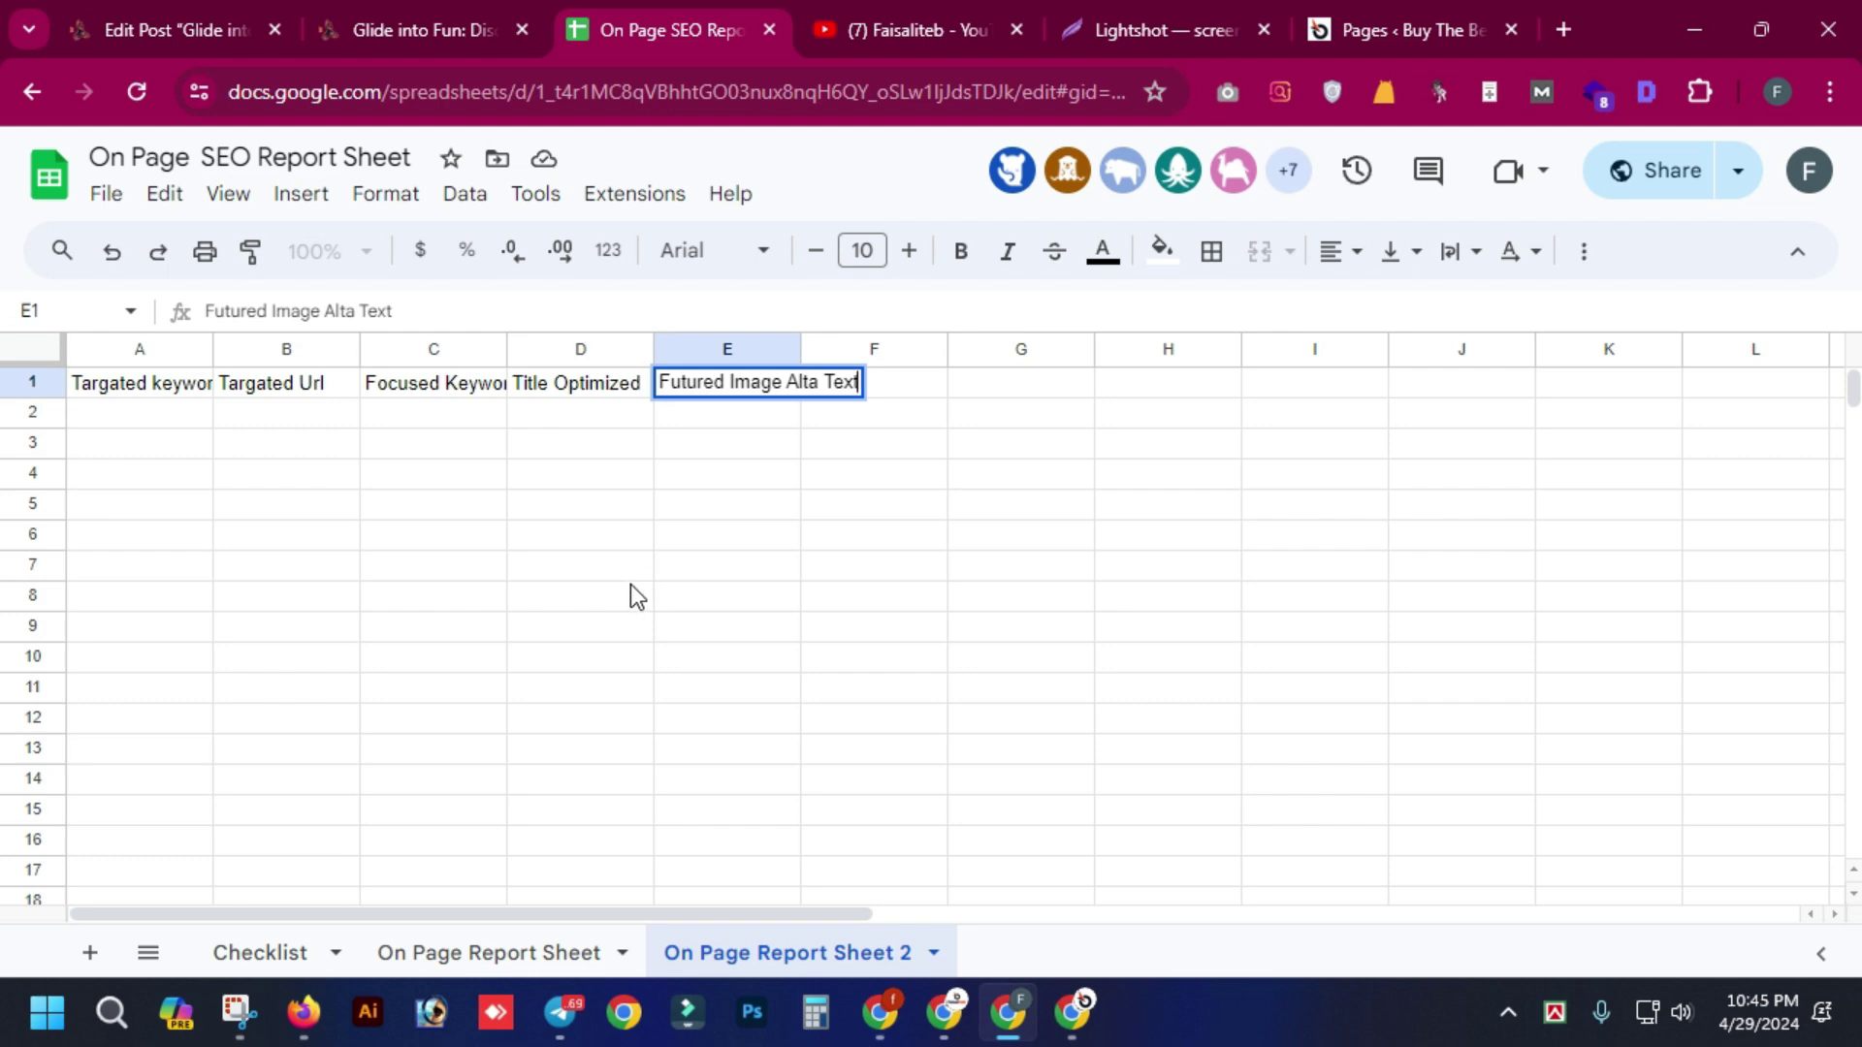
pyautogui.click(858, 594)
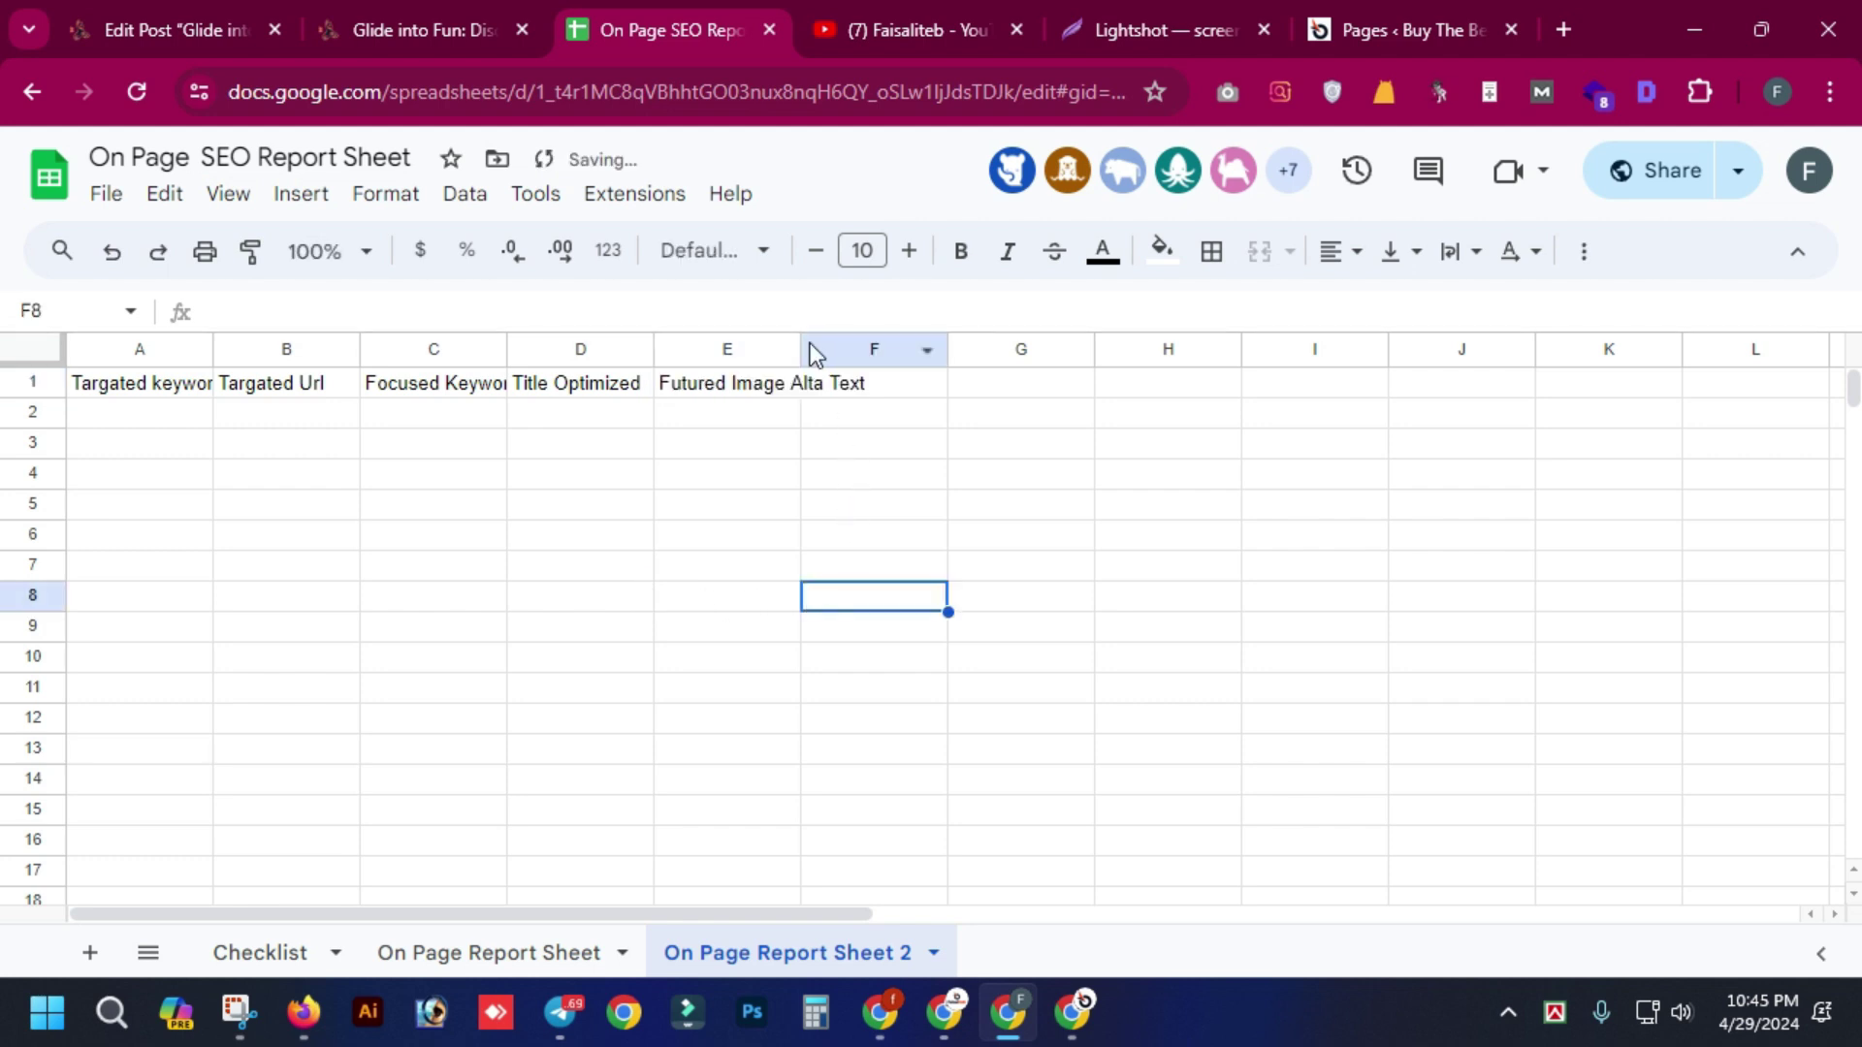
# - Widen columns E and C so their full header text fits
pyautogui.moveTo(801, 348); pyautogui.dragTo(883, 347)
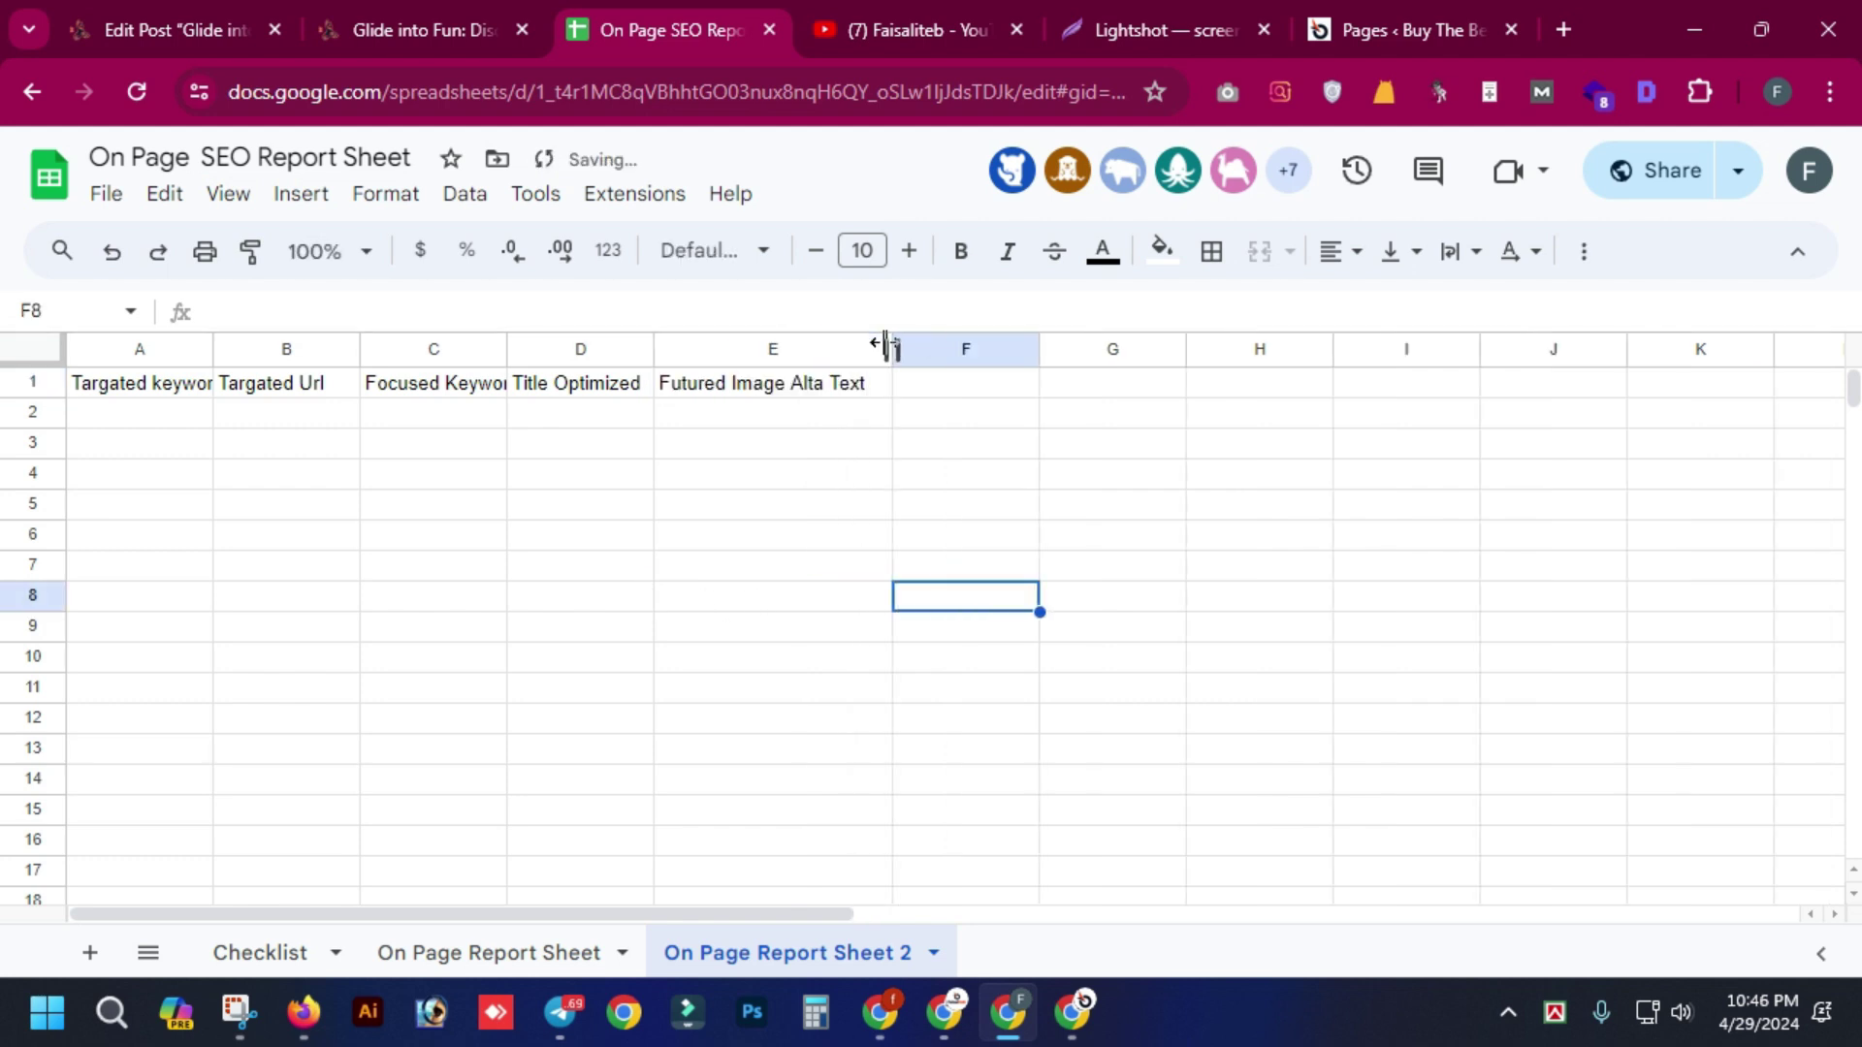
pyautogui.click(819, 536)
pyautogui.moveTo(507, 349); pyautogui.dragTo(553, 347)
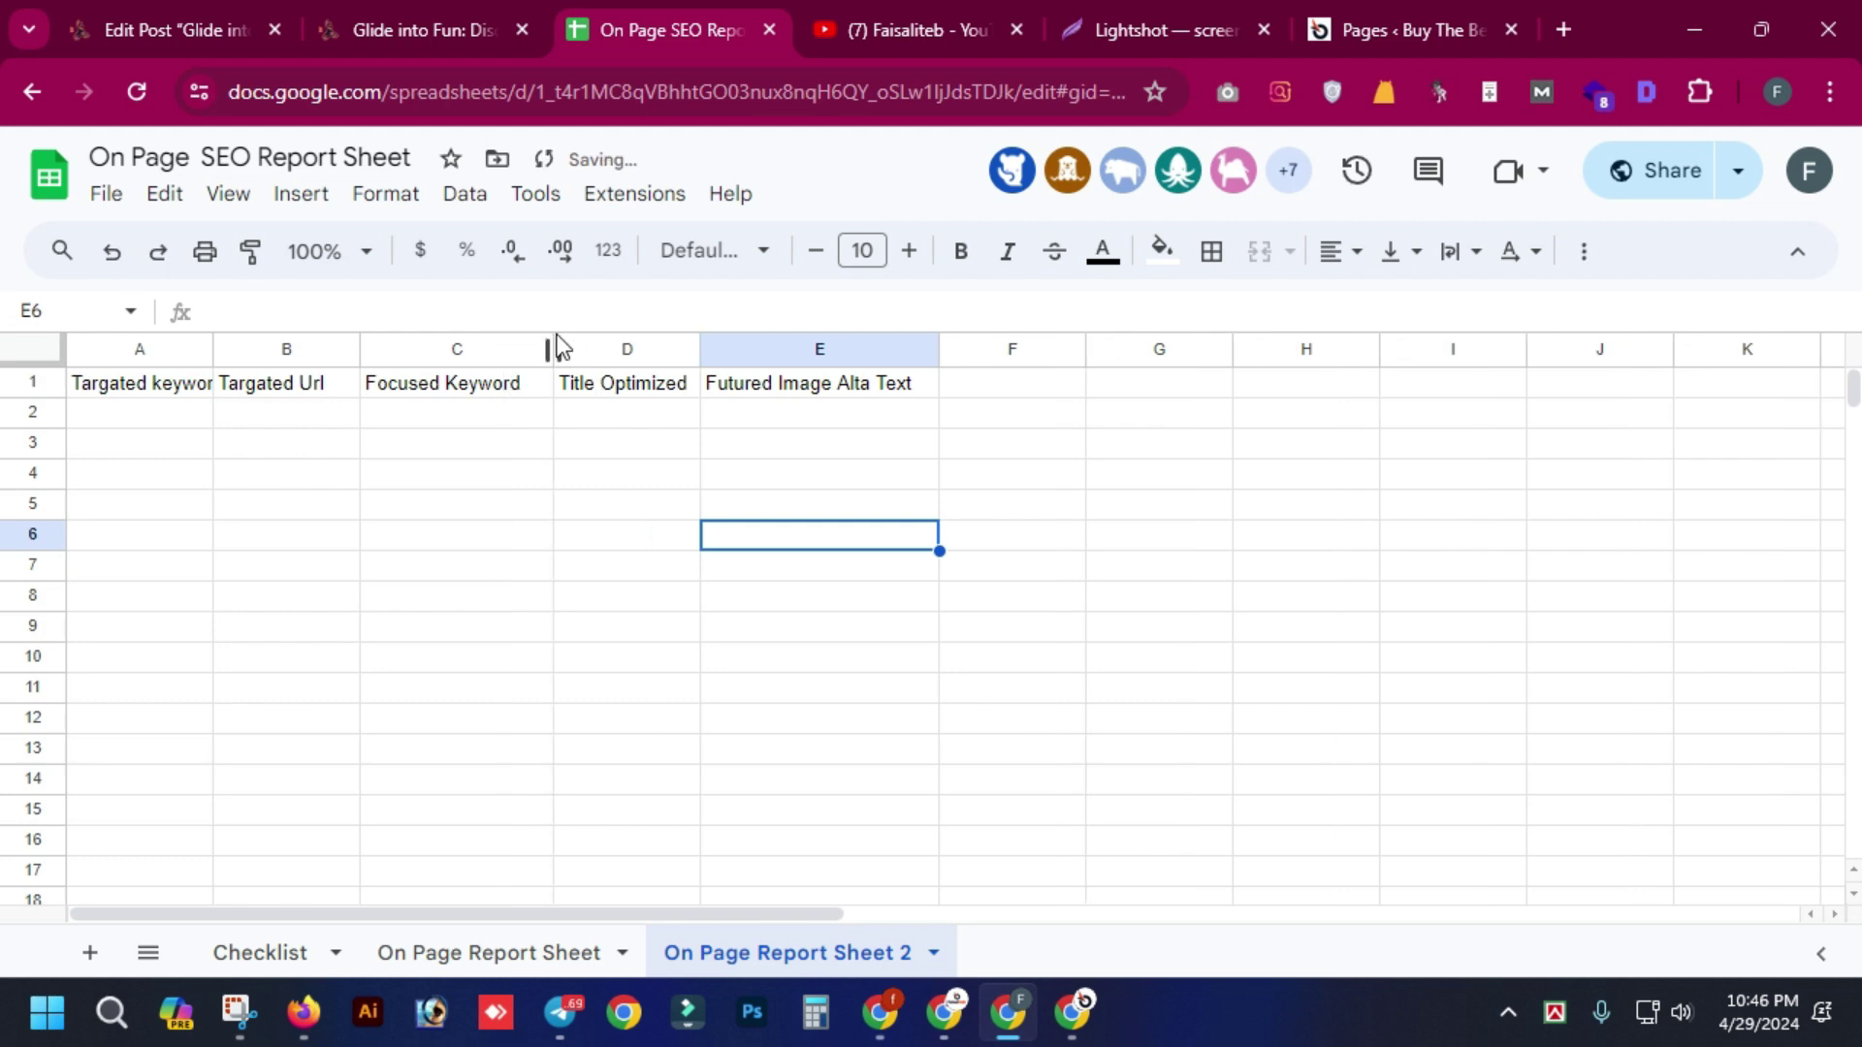
# - Enter the column headers "Internal Link" in F1 and "External Link" in G1
pyautogui.click(1013, 385)
pyautogui.write('Intenr')
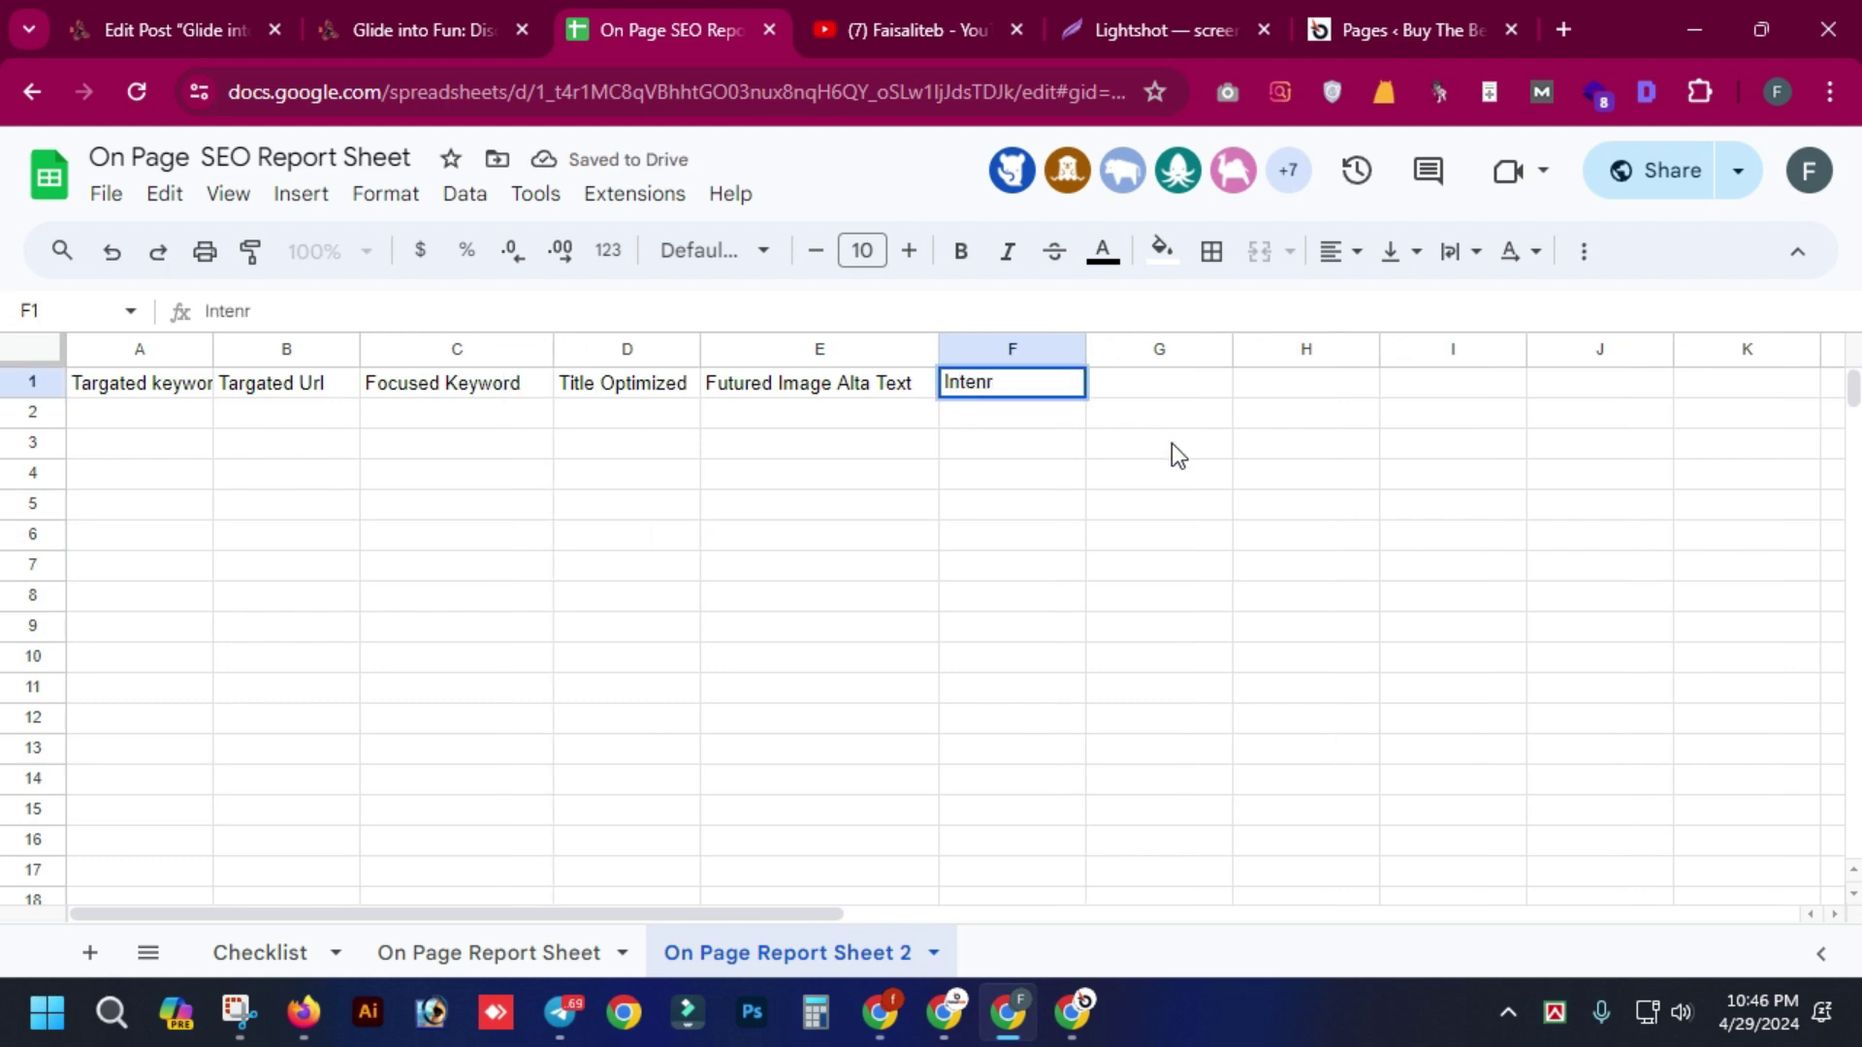
pyautogui.press('BackSpace')
pyautogui.press('BackSpace')
pyautogui.write('r')
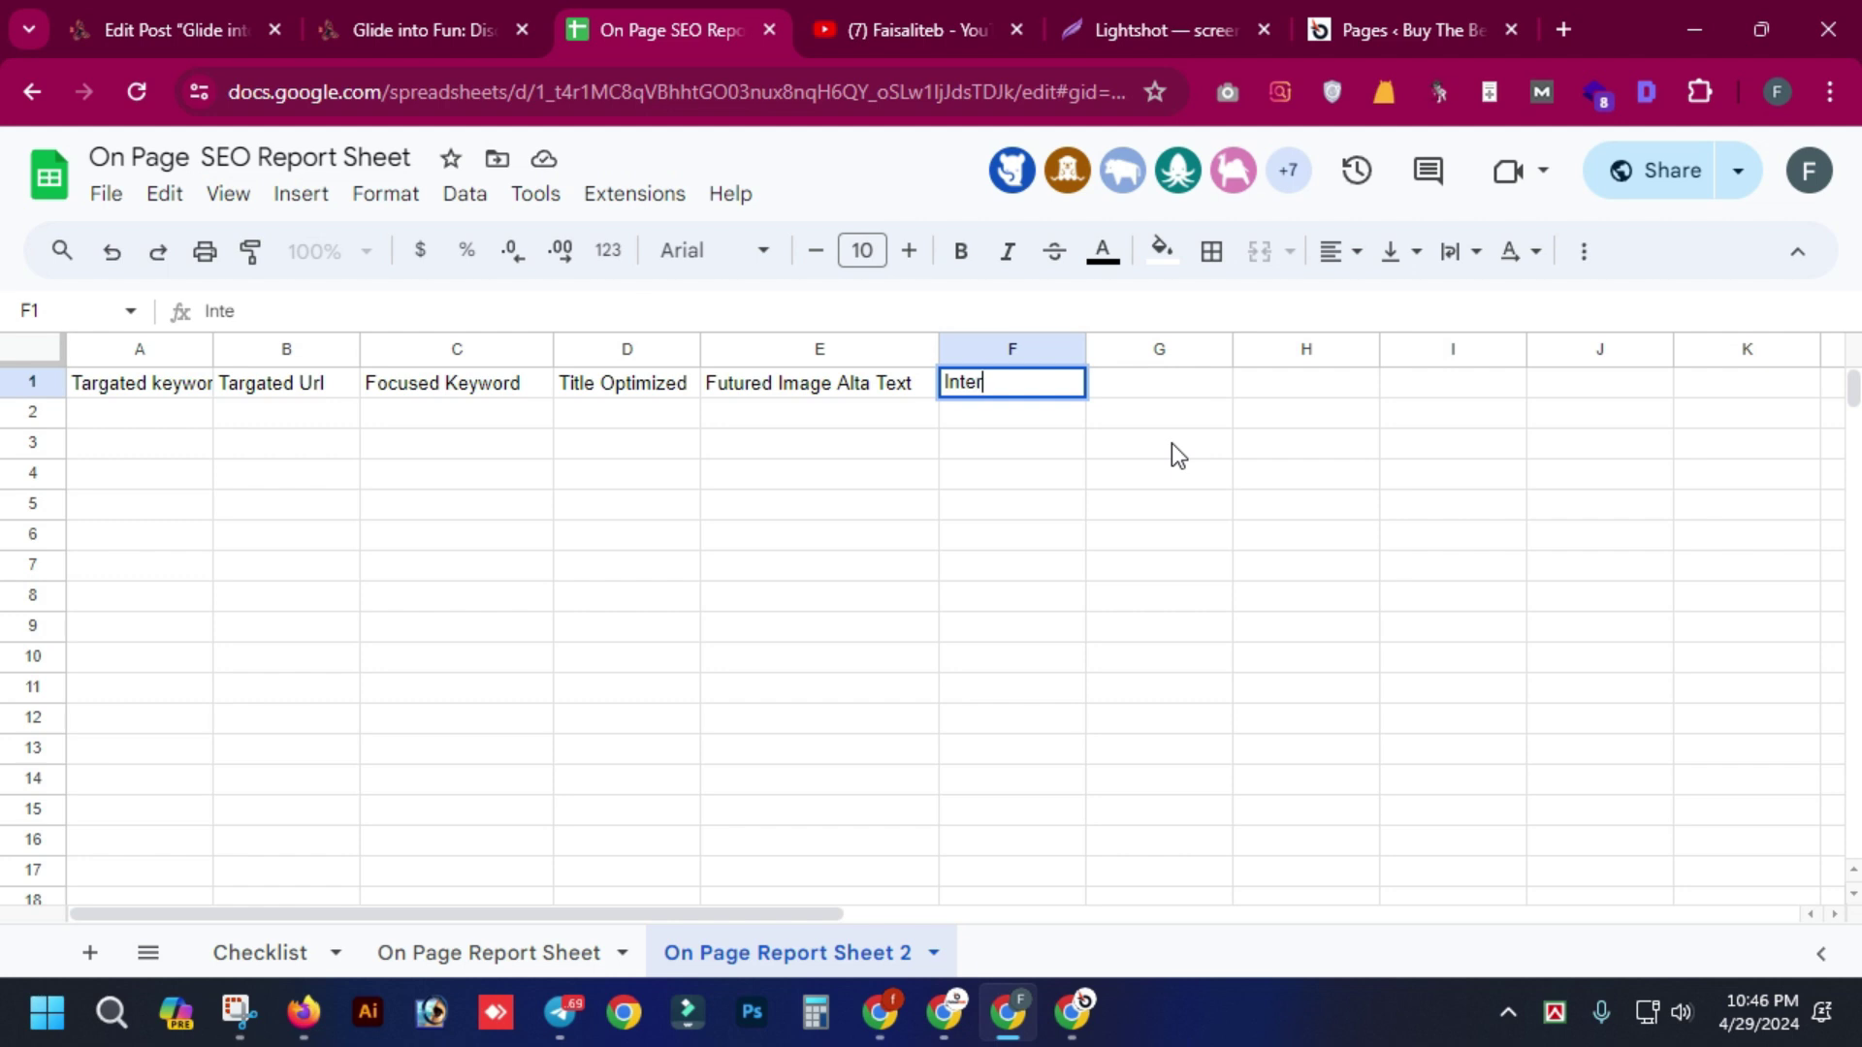
pyautogui.write('nal Link')
pyautogui.press('Tab')
pyautogui.write('Ext')
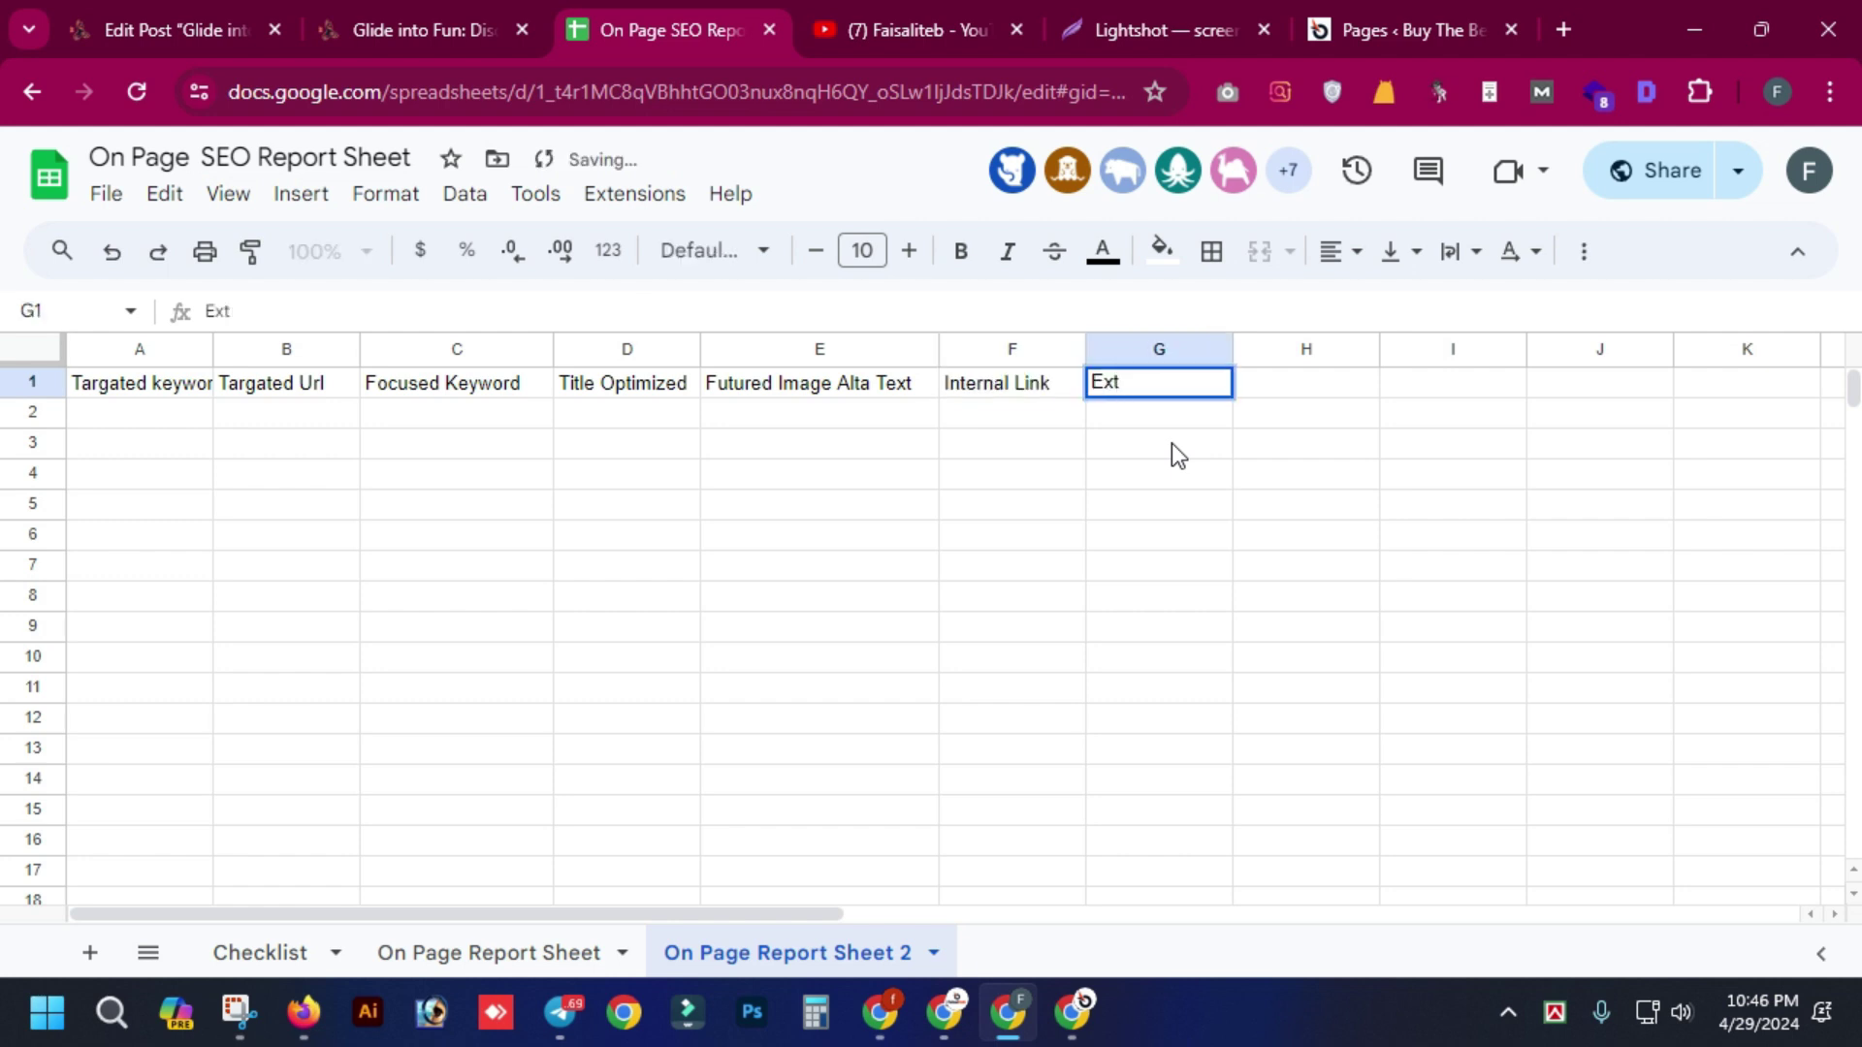
pyautogui.write('ernal Link')
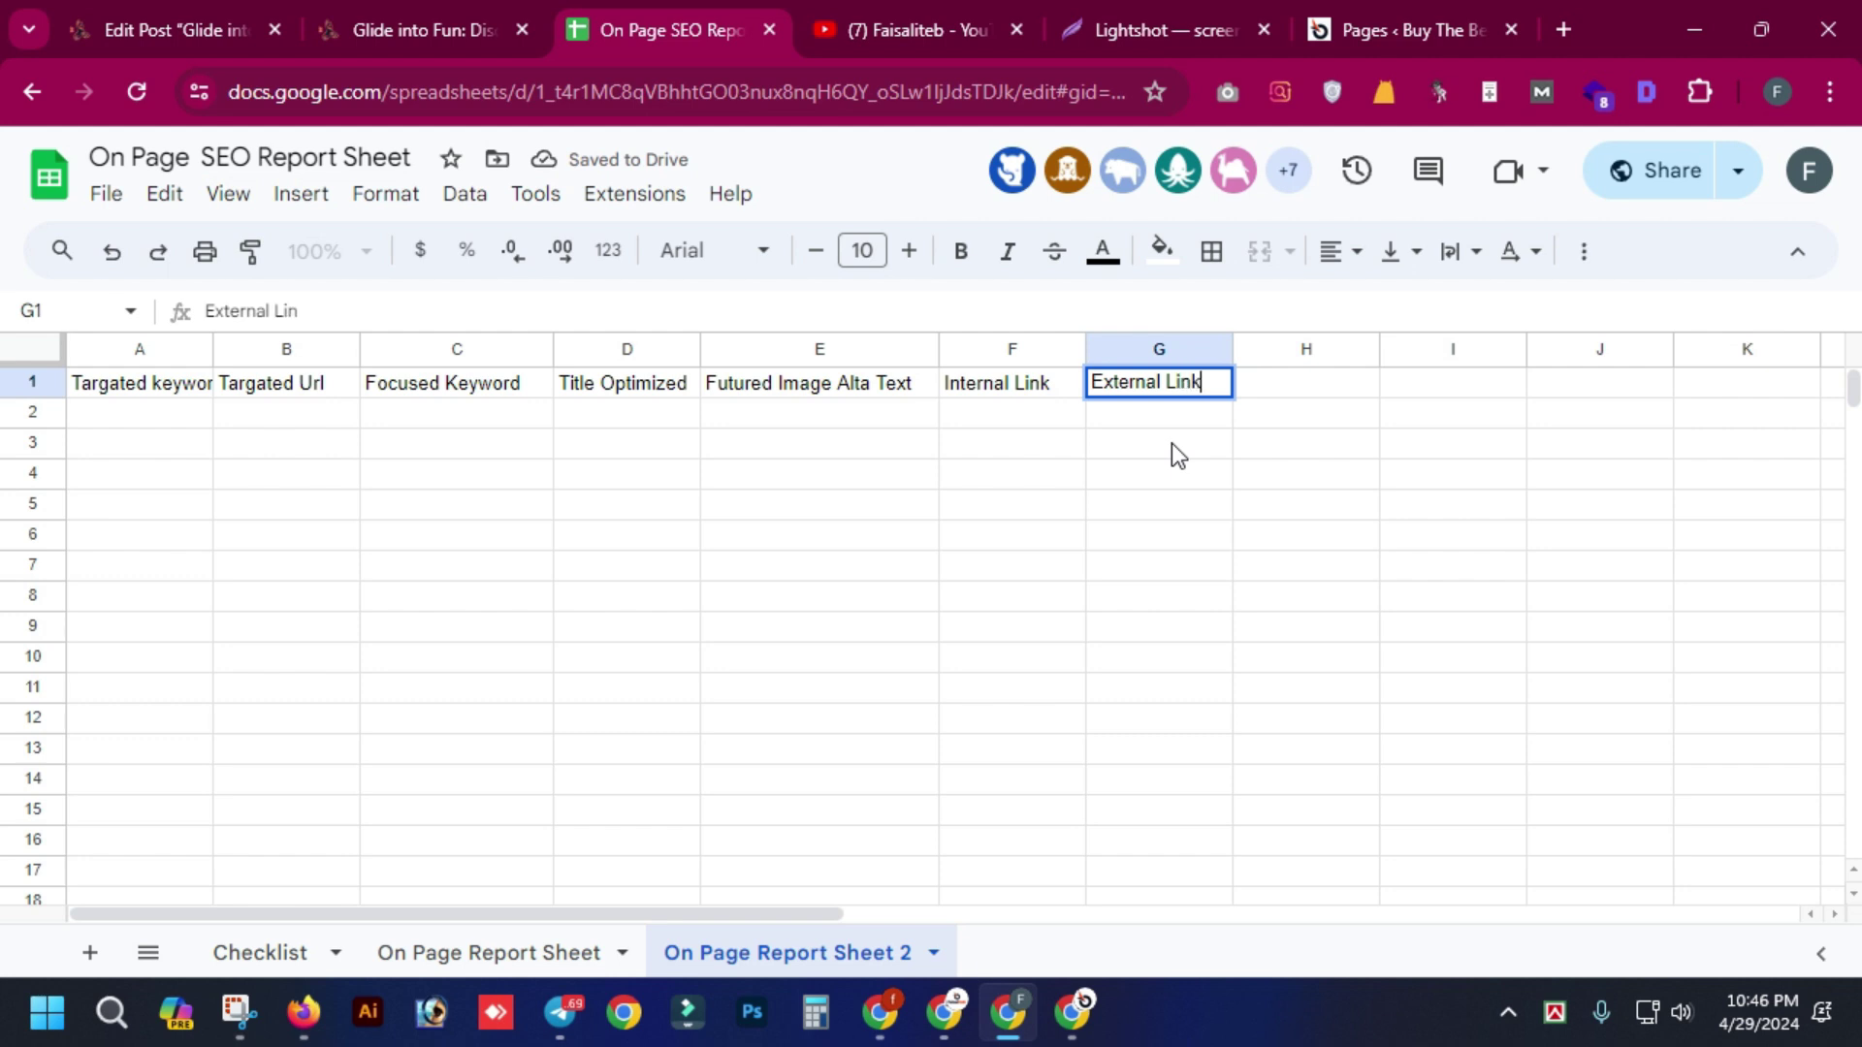
pyautogui.press('Tab')
# - Enter the column headers "Schema Markup" in H1 and "Page Speed" in I1
pyautogui.write('S')
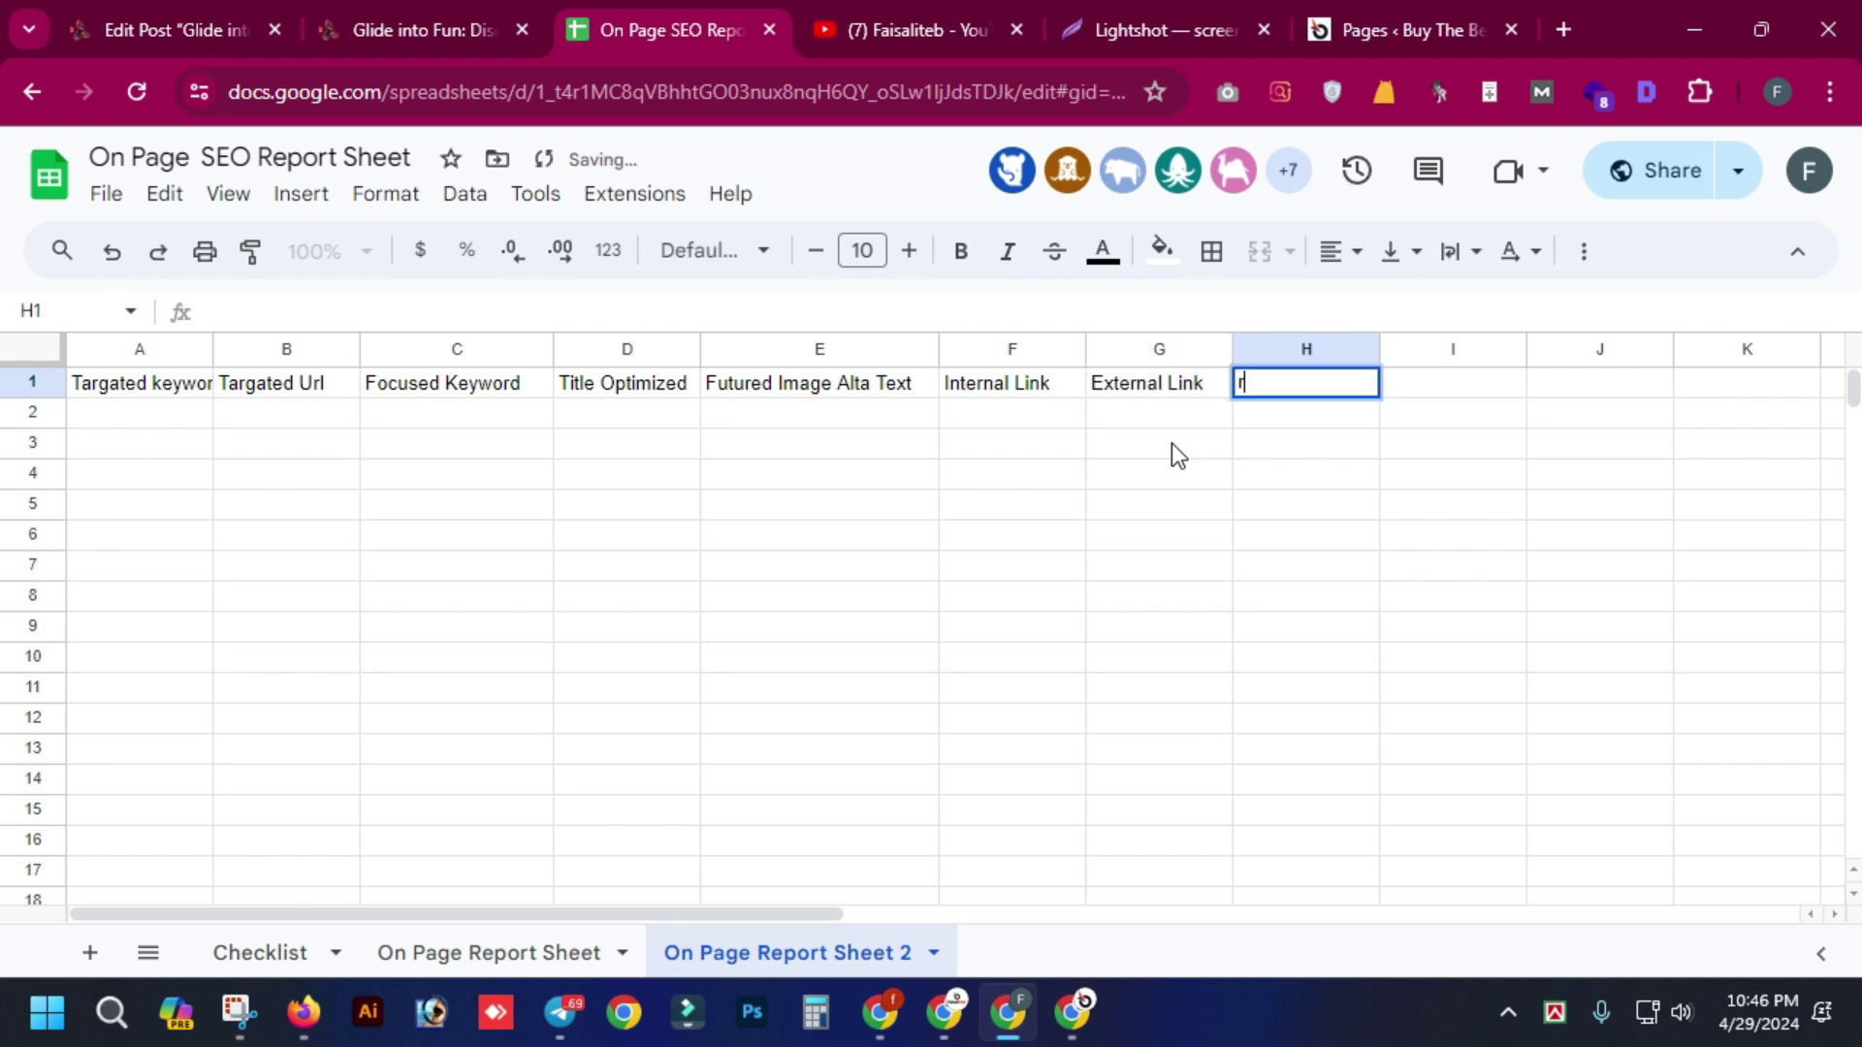
pyautogui.press('BackSpace')
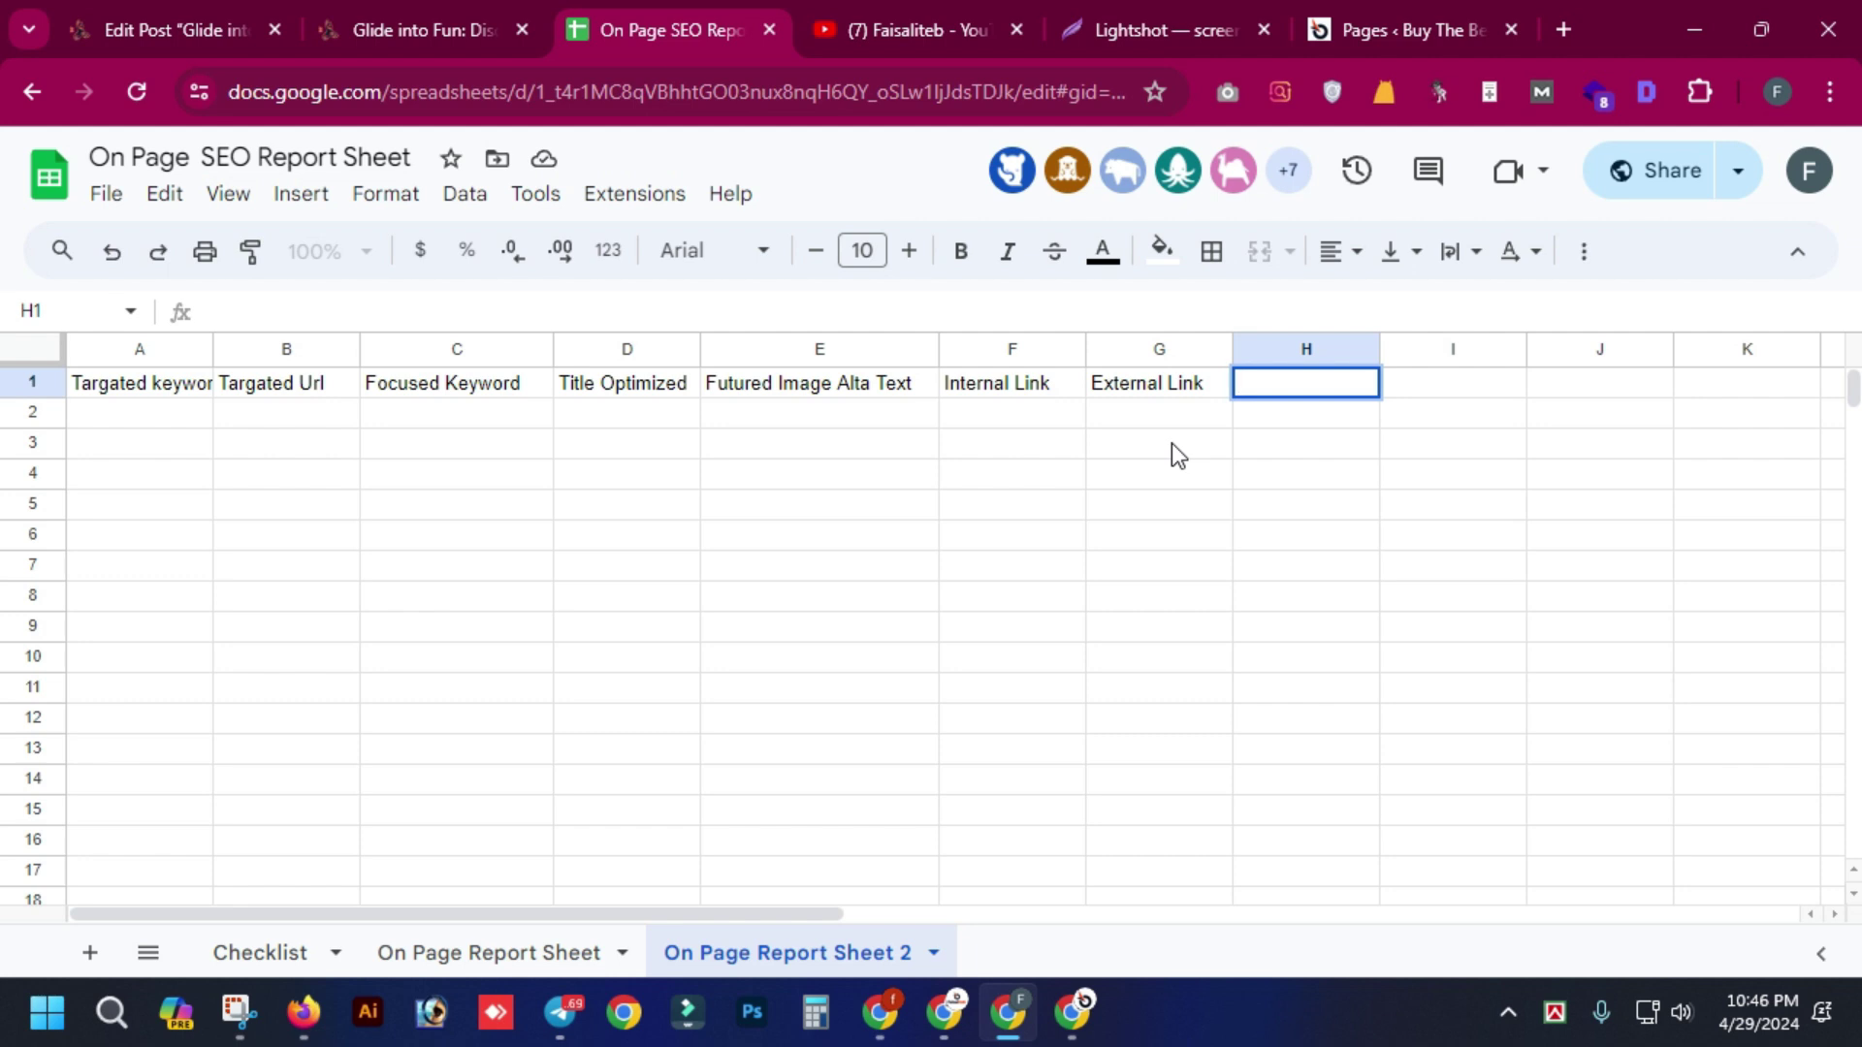
pyautogui.write('Schema Markup')
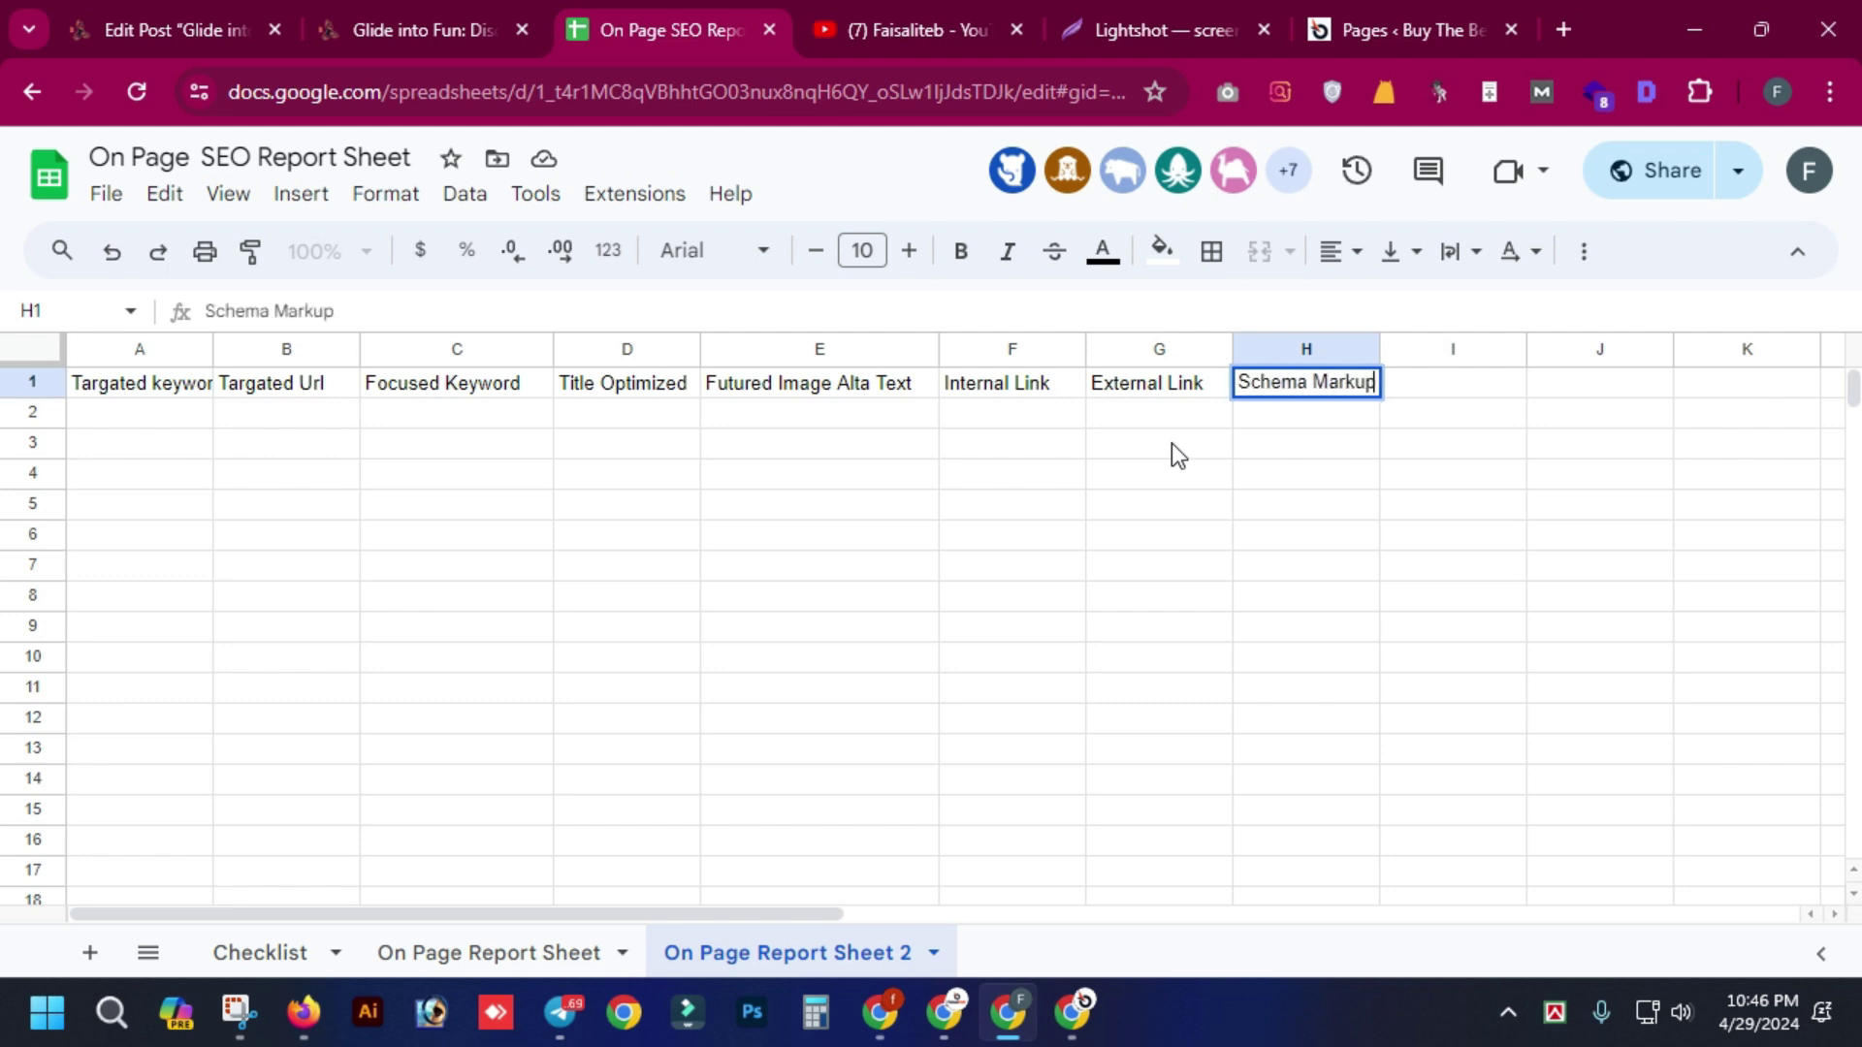
pyautogui.press('Tab')
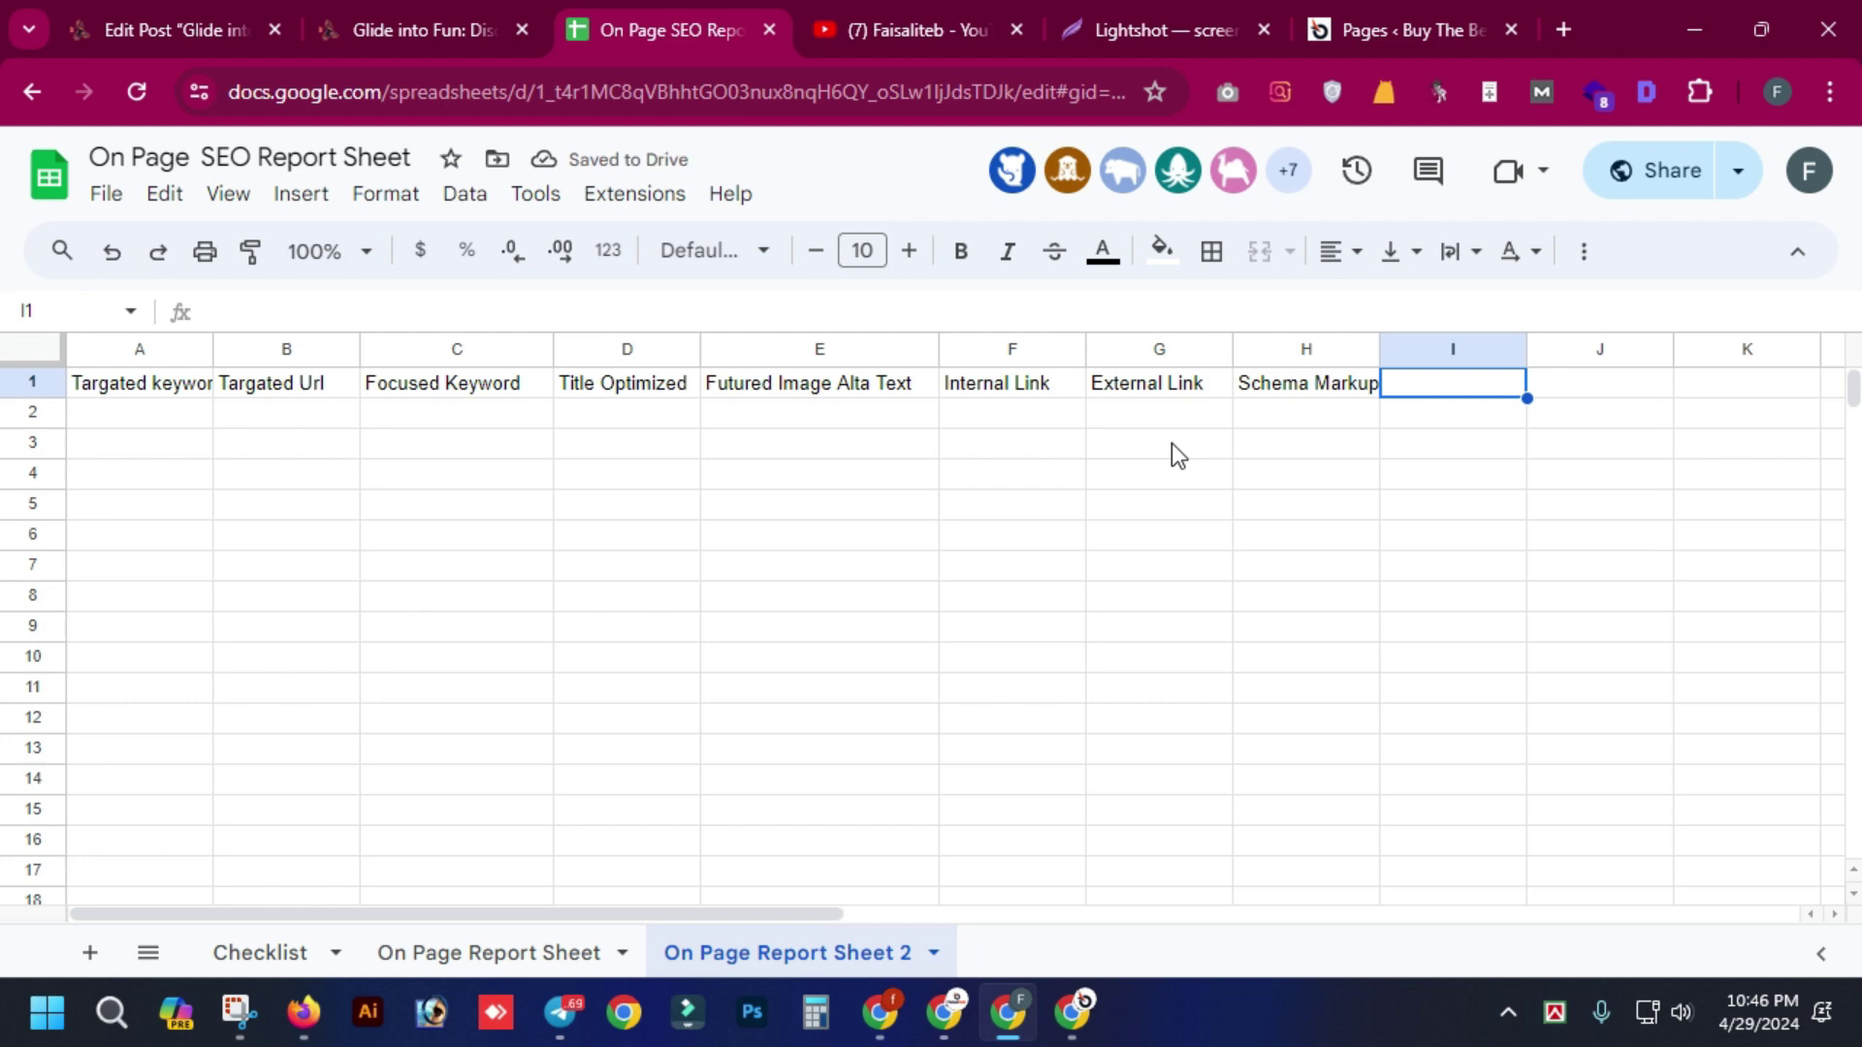
pyautogui.write('Page')
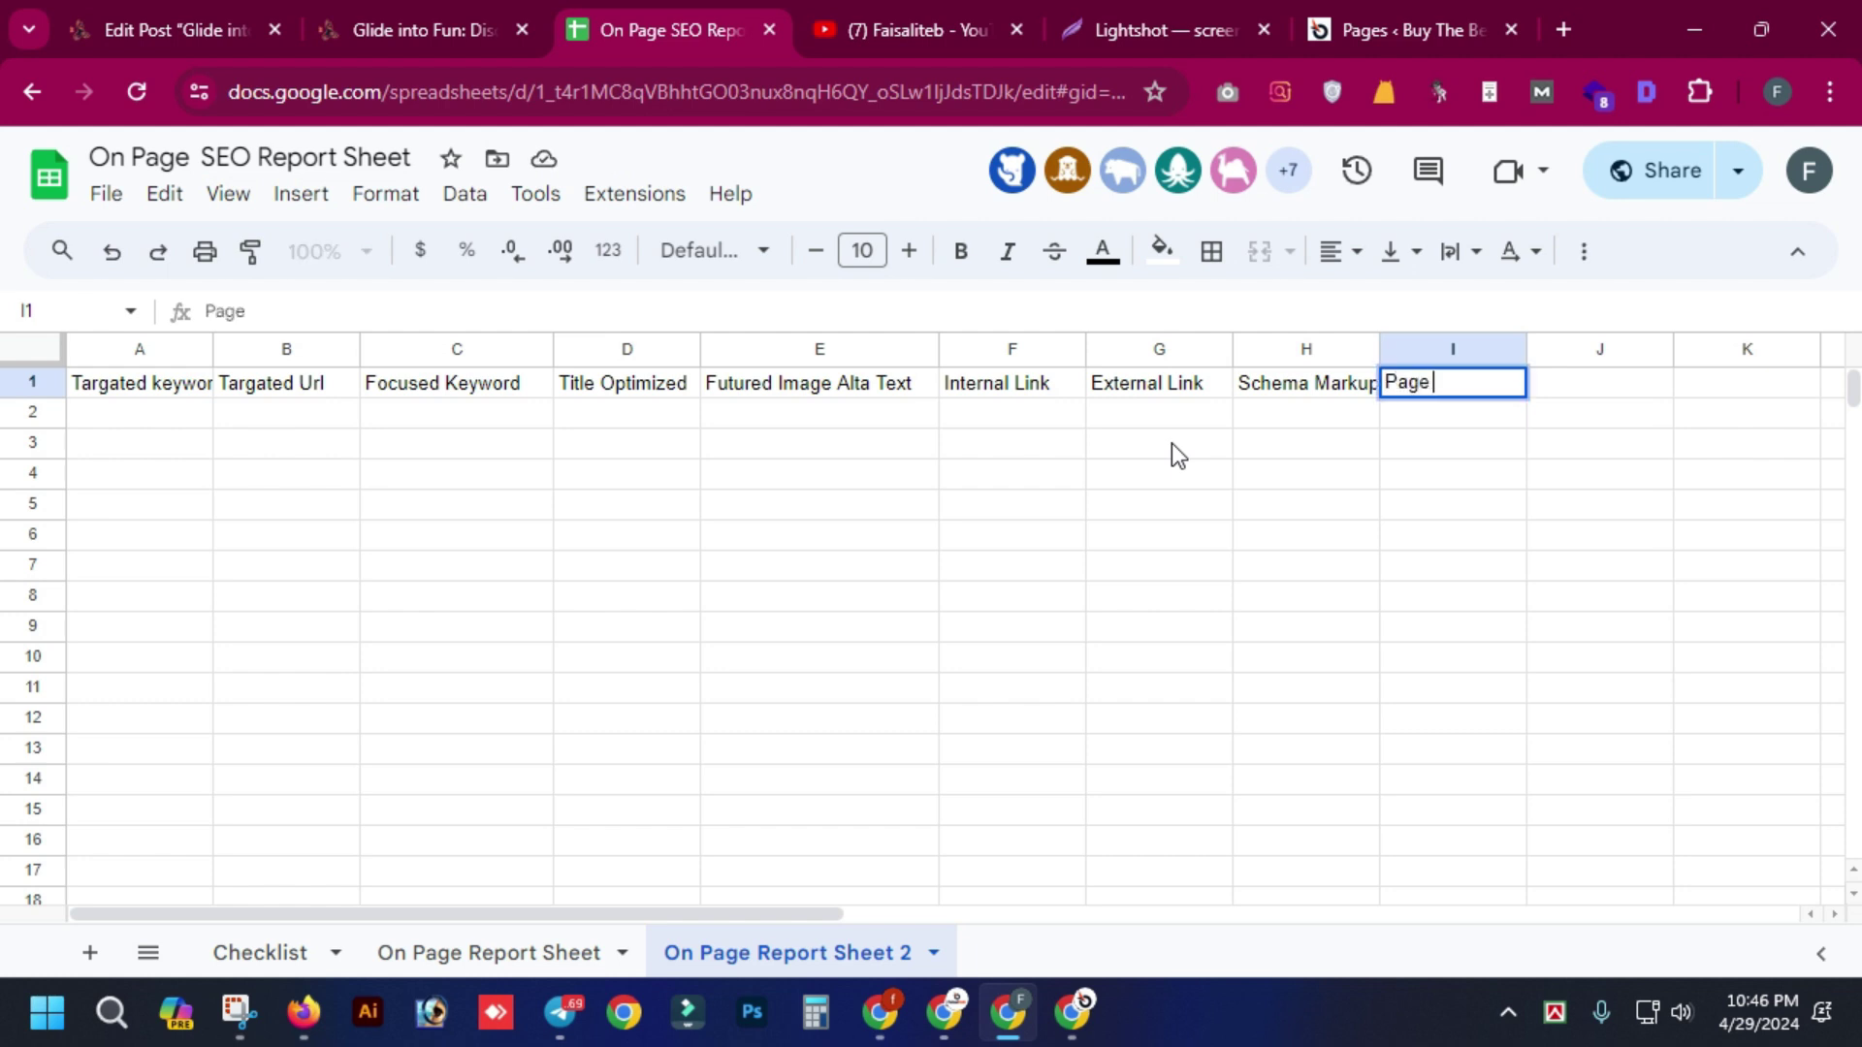
pyautogui.press('BackSpace')
pyautogui.press('BackSpace')
pyautogui.press('BackSpace')
pyautogui.press('BackSpace')
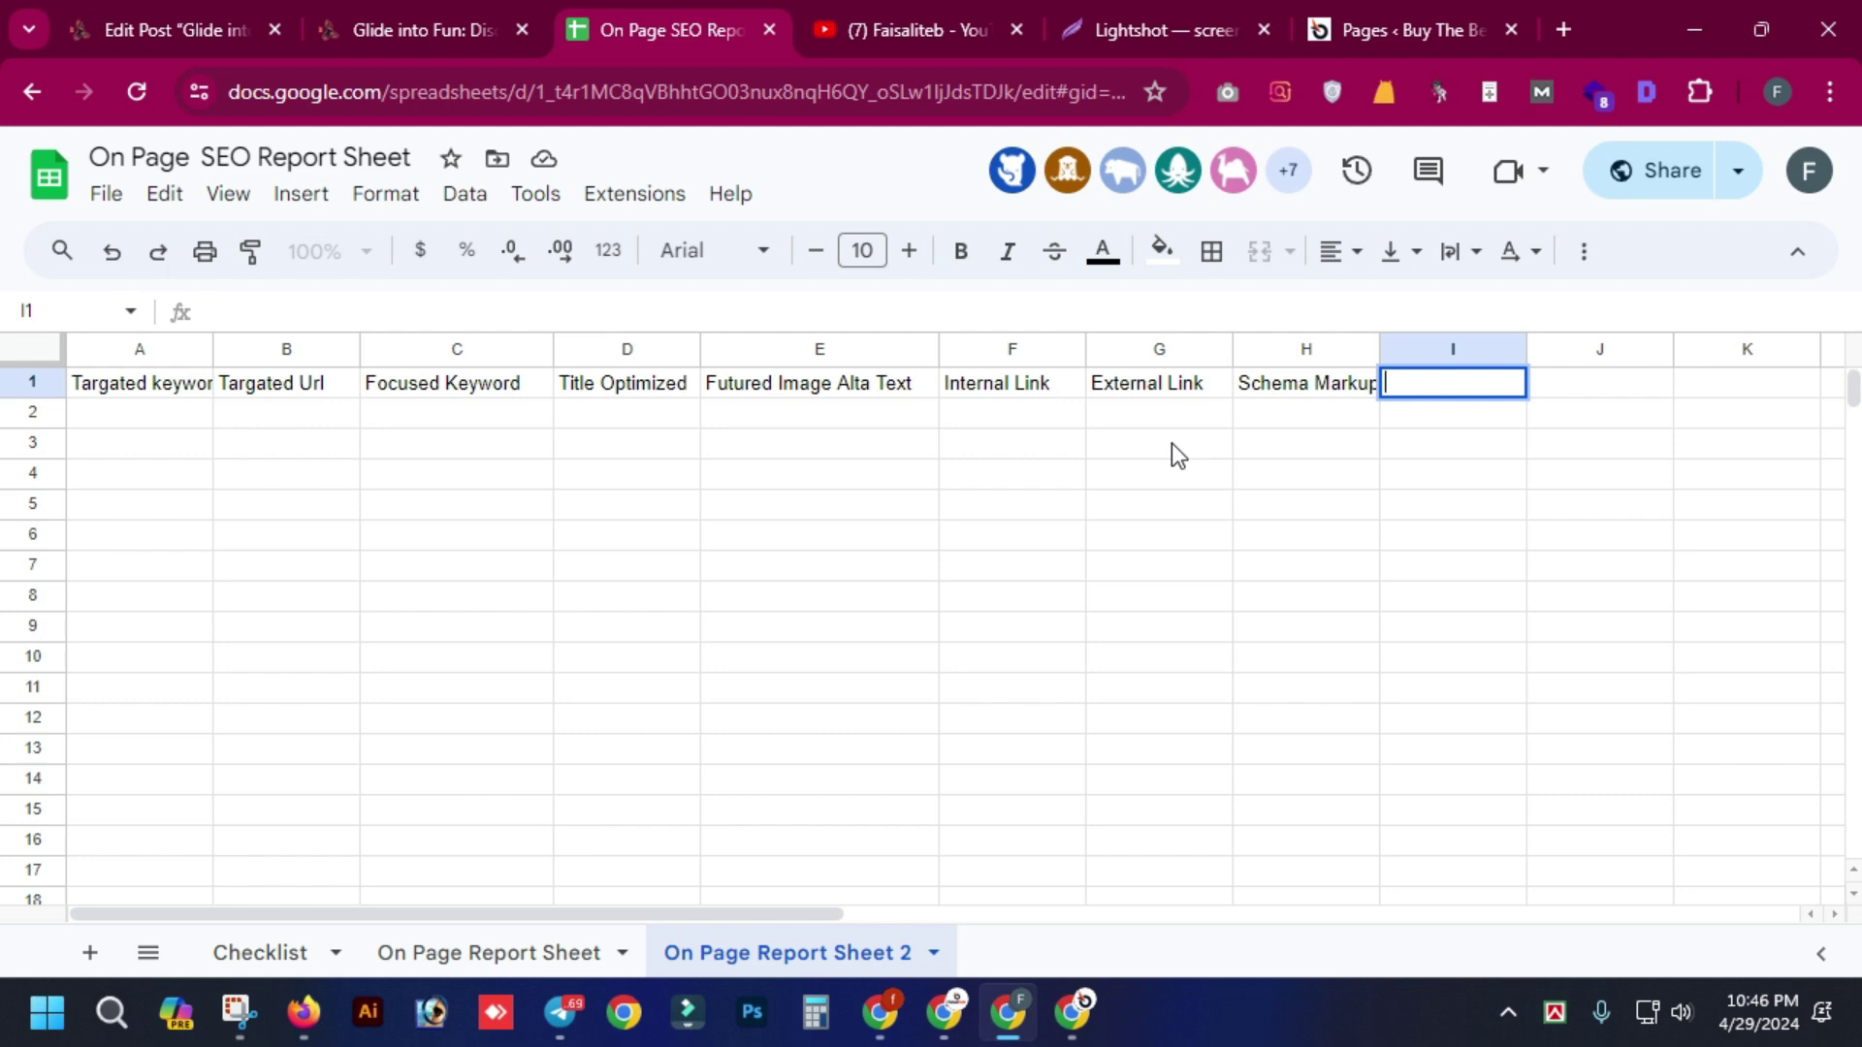
pyautogui.write('Page Speed')
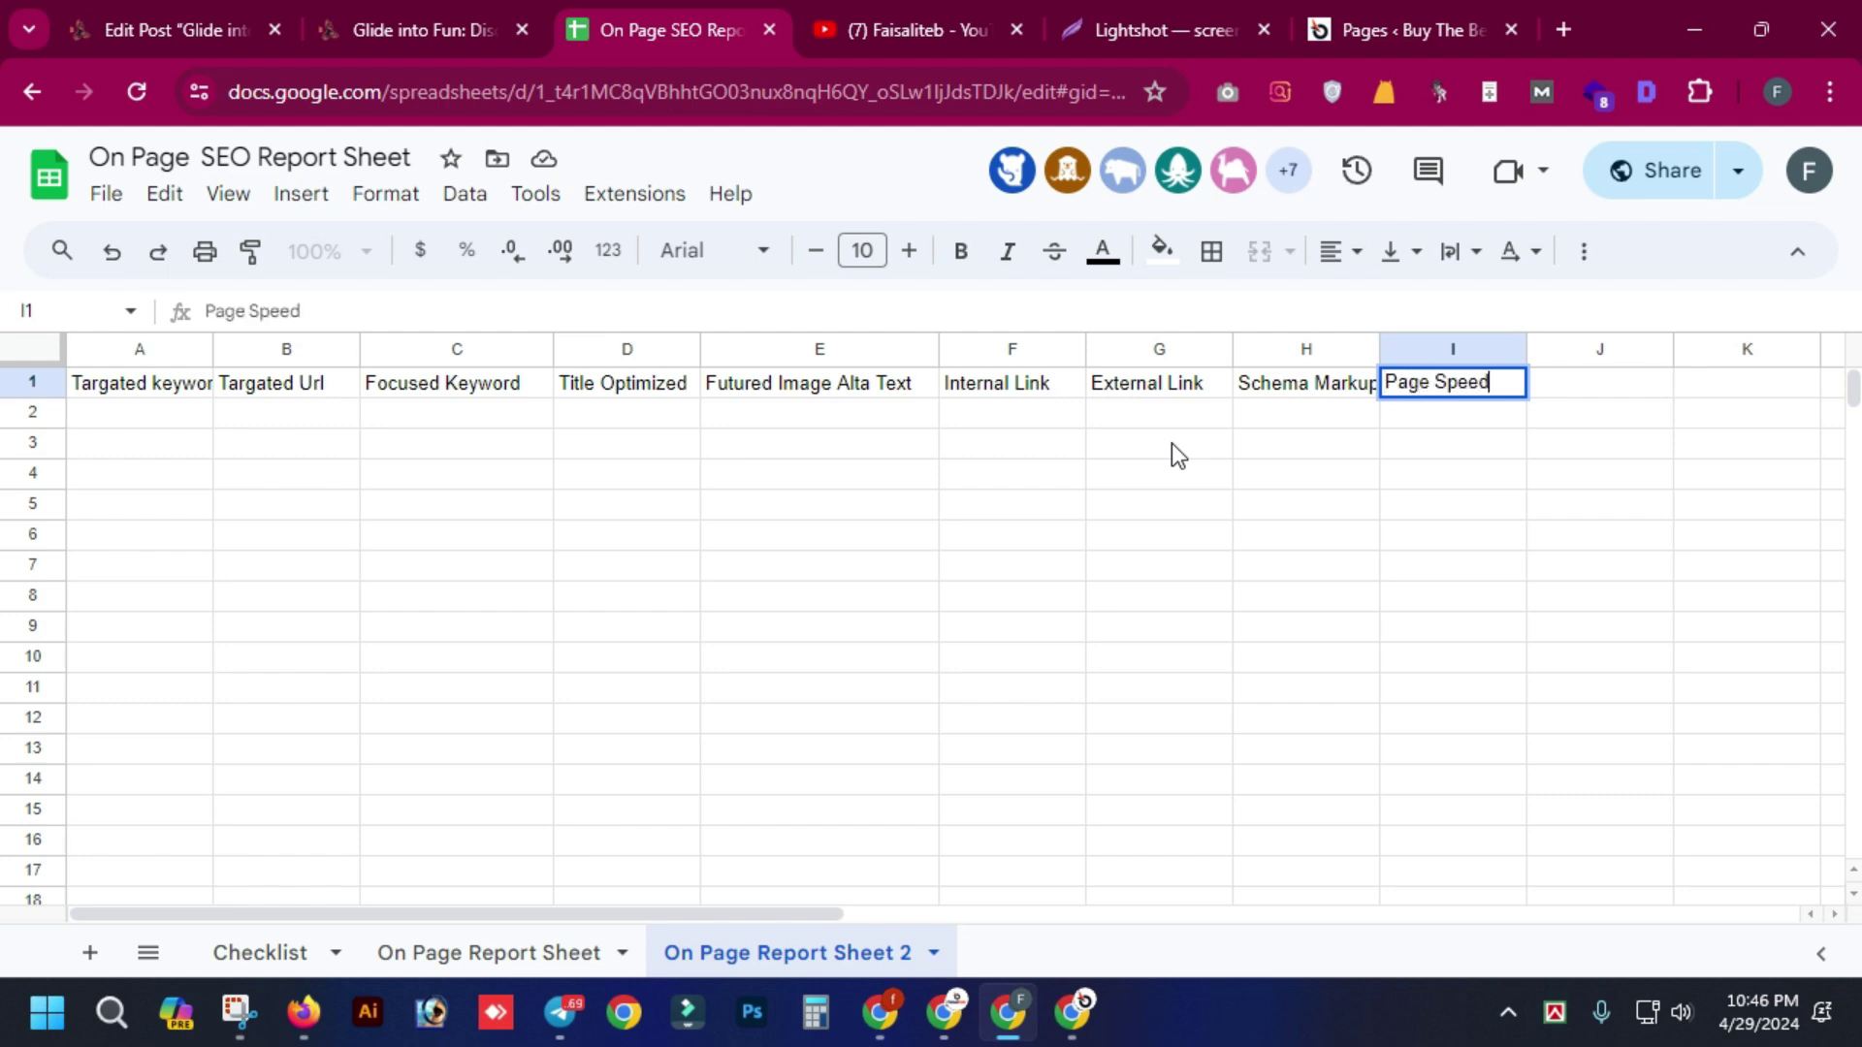
pyautogui.press('Tab')
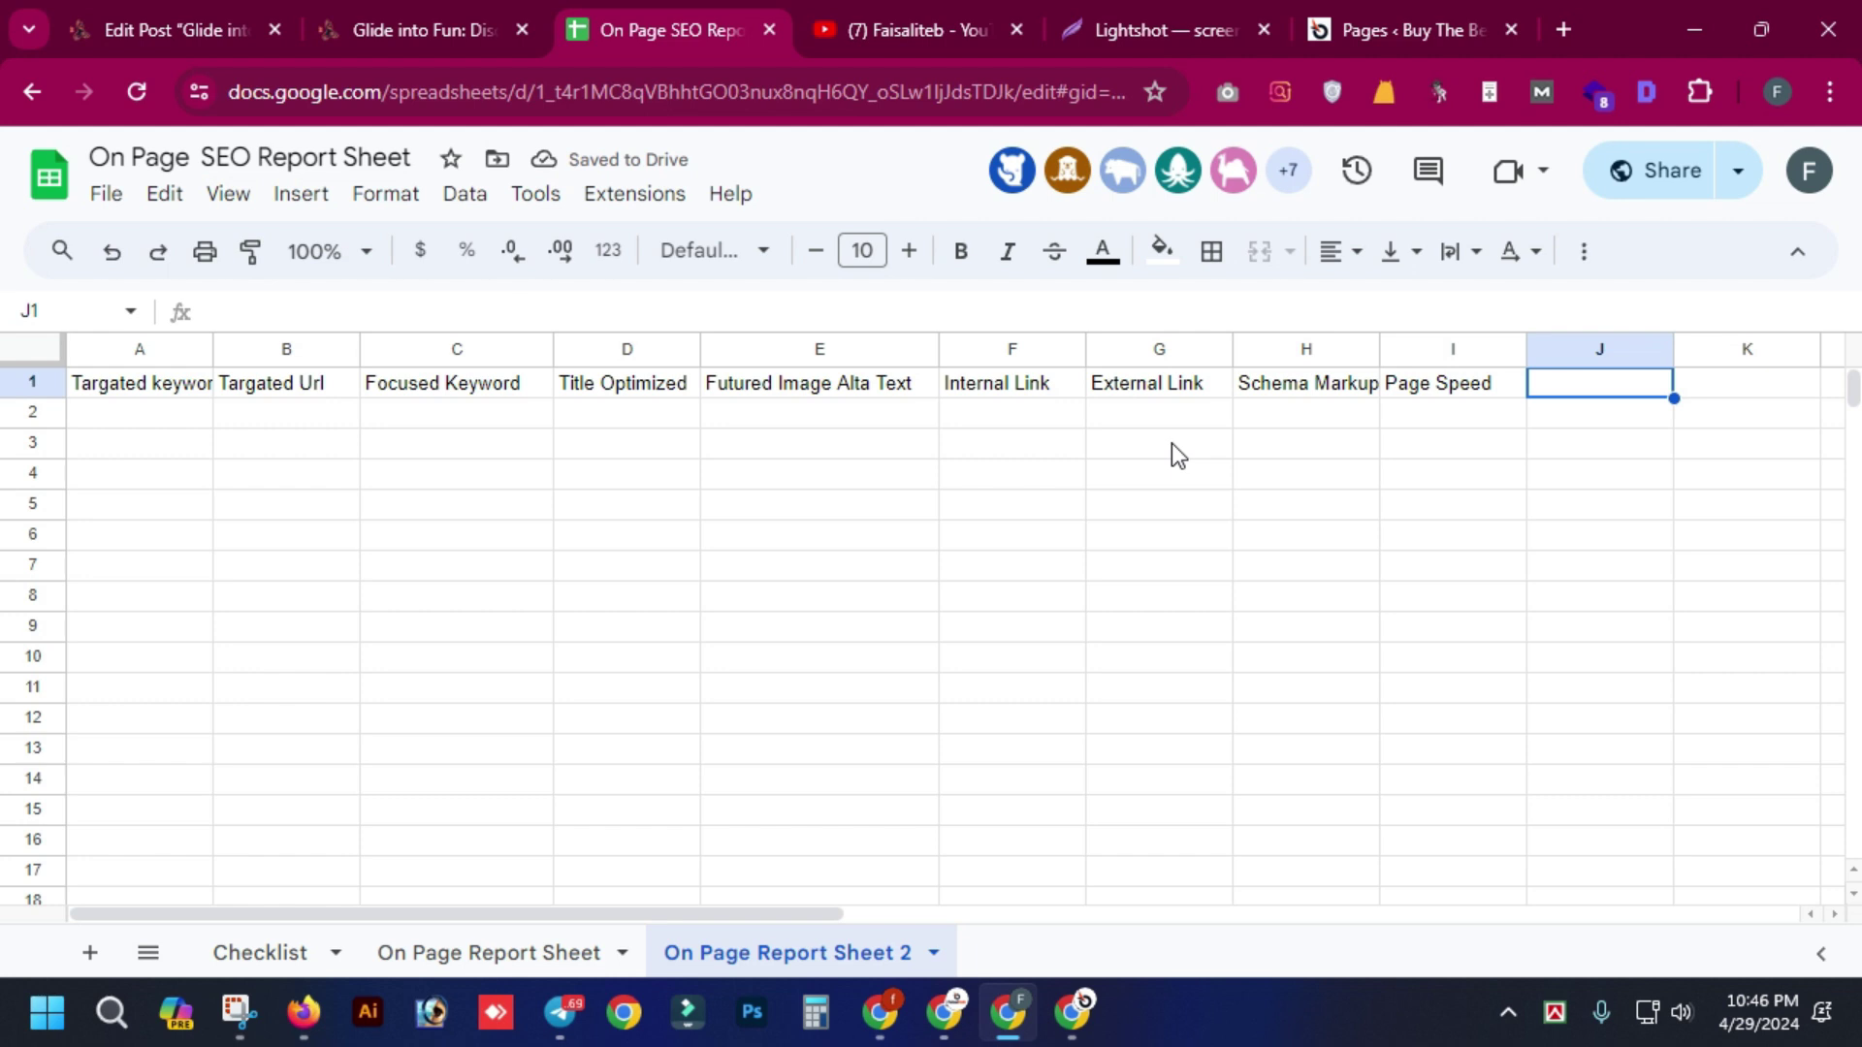
# - Enter the column header "Url Submited for index" in J1
pyautogui.write('Url ')
pyautogui.write('Submiss')
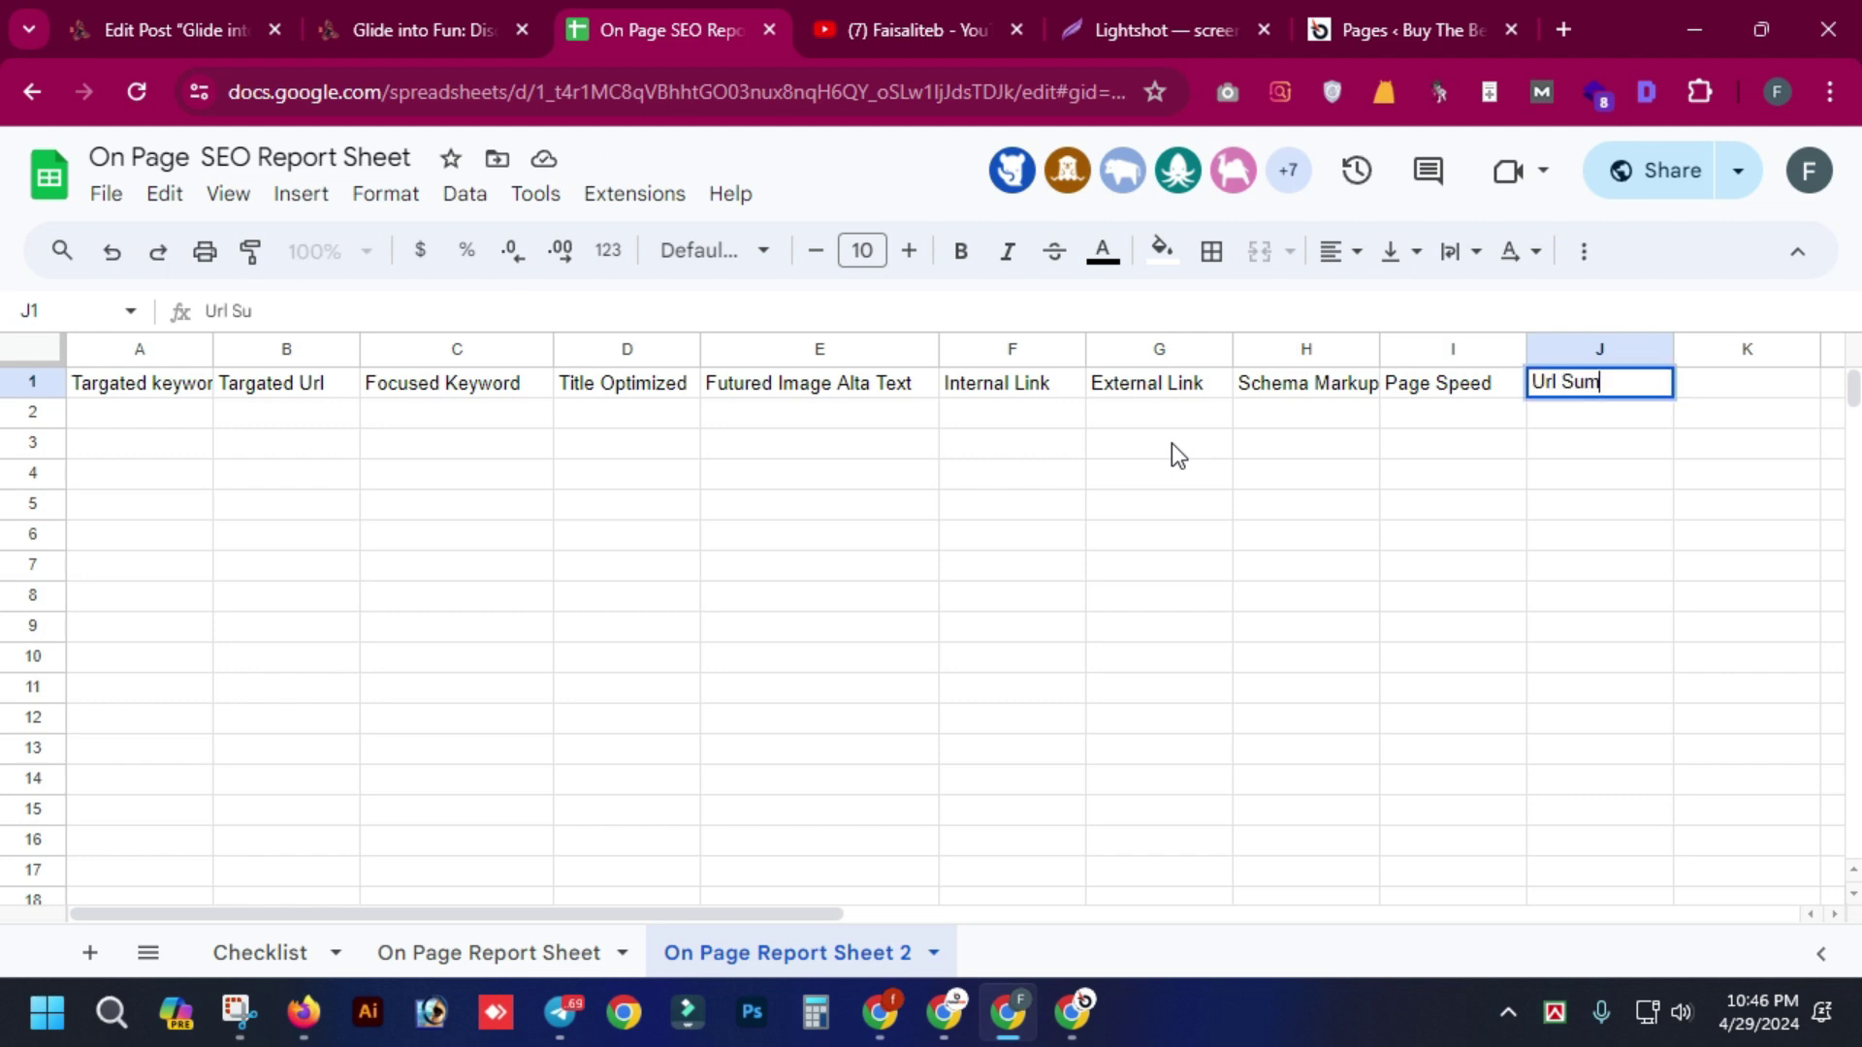
pyautogui.write('ion')
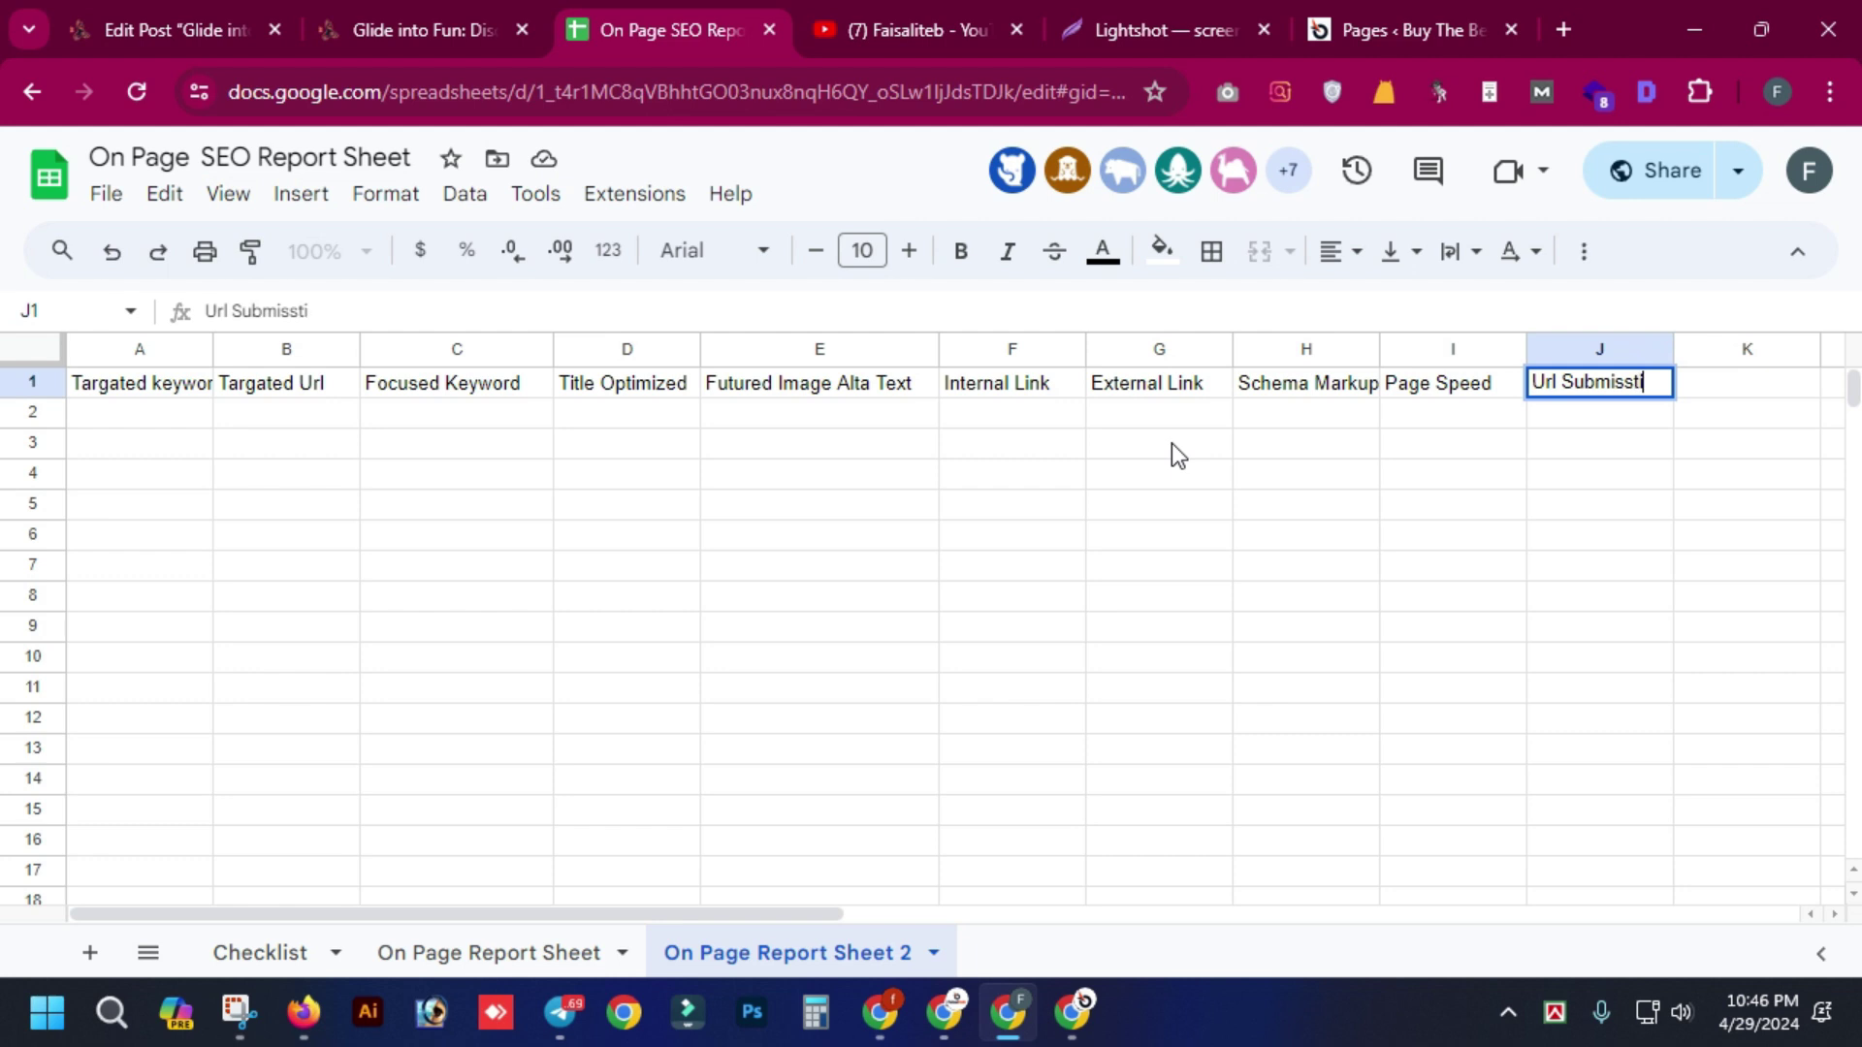
pyautogui.press('BackSpace')
pyautogui.press('BackSpace')
pyautogui.press('BackSpace')
pyautogui.write('t')
pyautogui.press('BackSpace')
pyautogui.press('BackSpace')
pyautogui.press('BackSpace')
pyautogui.write('ited for inidex')
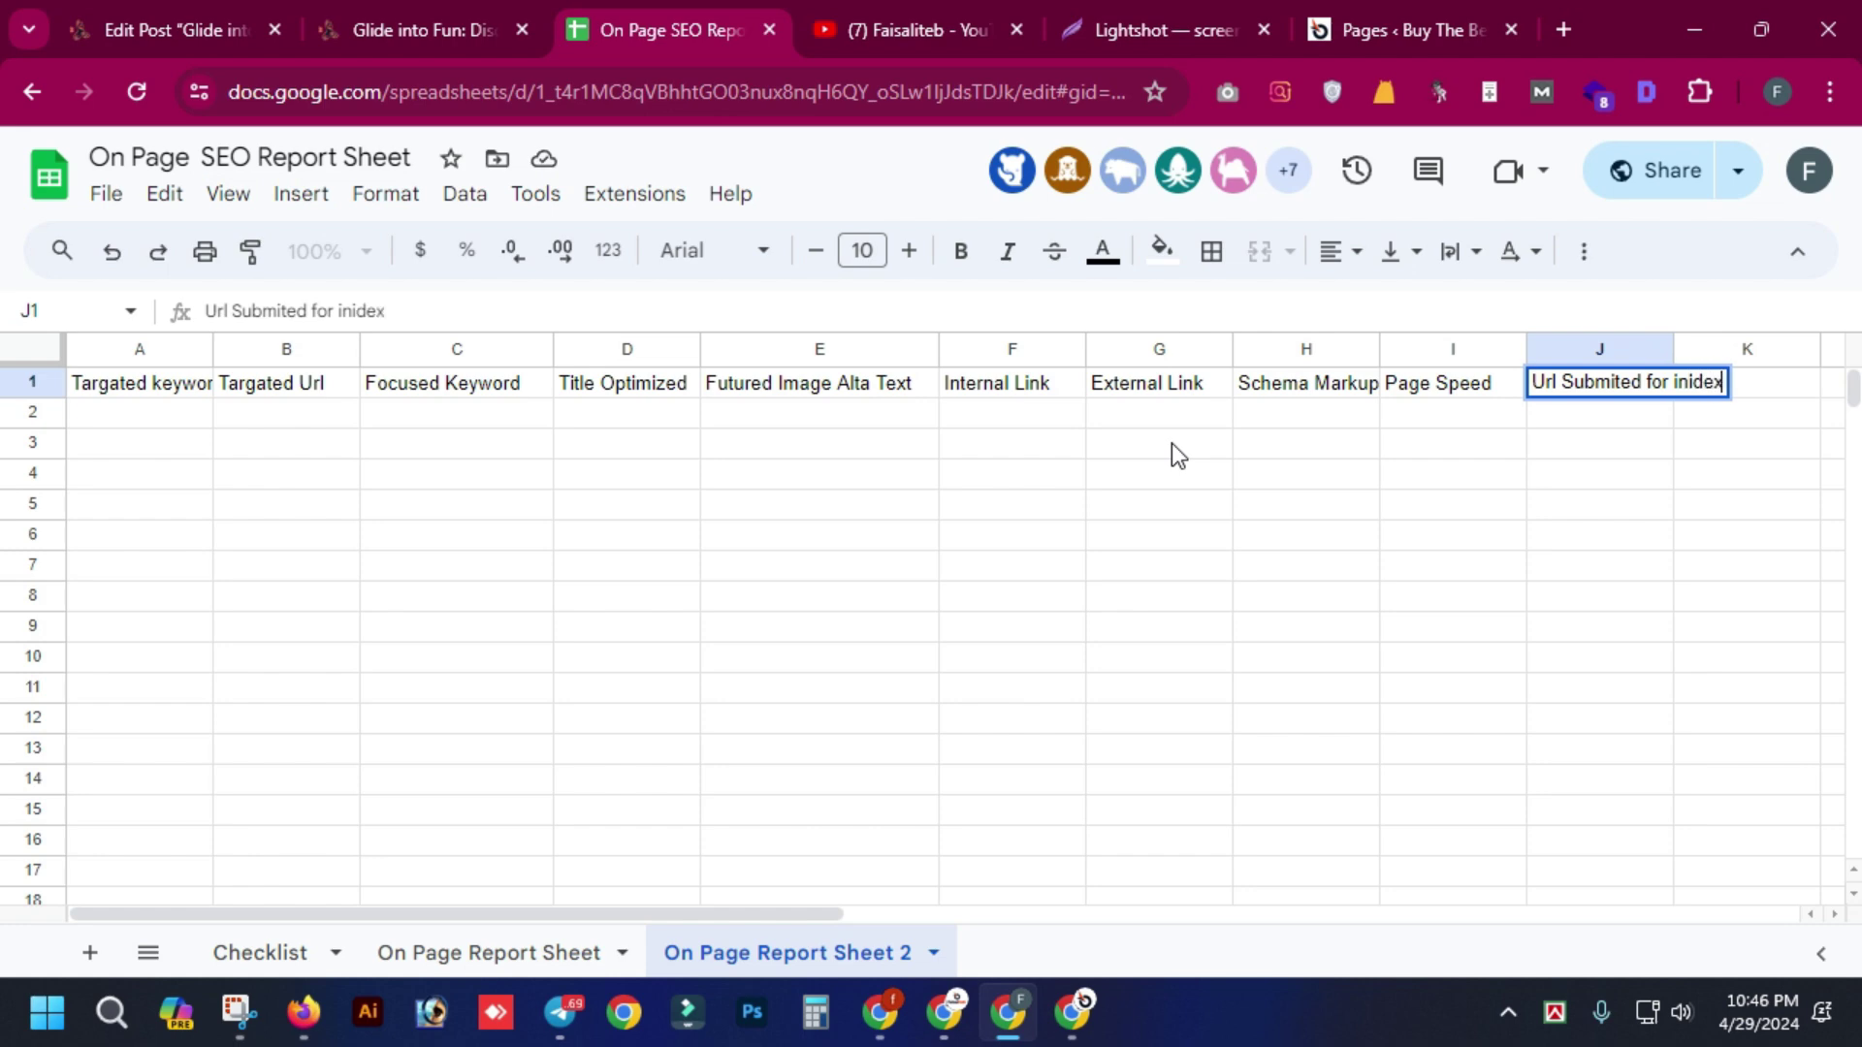
pyautogui.press('BackSpace')
pyautogui.press('BackSpace')
pyautogui.press('BackSpace')
pyautogui.press('BackSpace')
pyautogui.write('diex')
pyautogui.press('BackSpace')
pyautogui.press('BackSpace')
pyautogui.press('BackSpace')
pyautogui.press('BackSpace')
pyautogui.write('dex')
pyautogui.write('t')
pyautogui.press('BackSpace')
pyautogui.click(1504, 596)
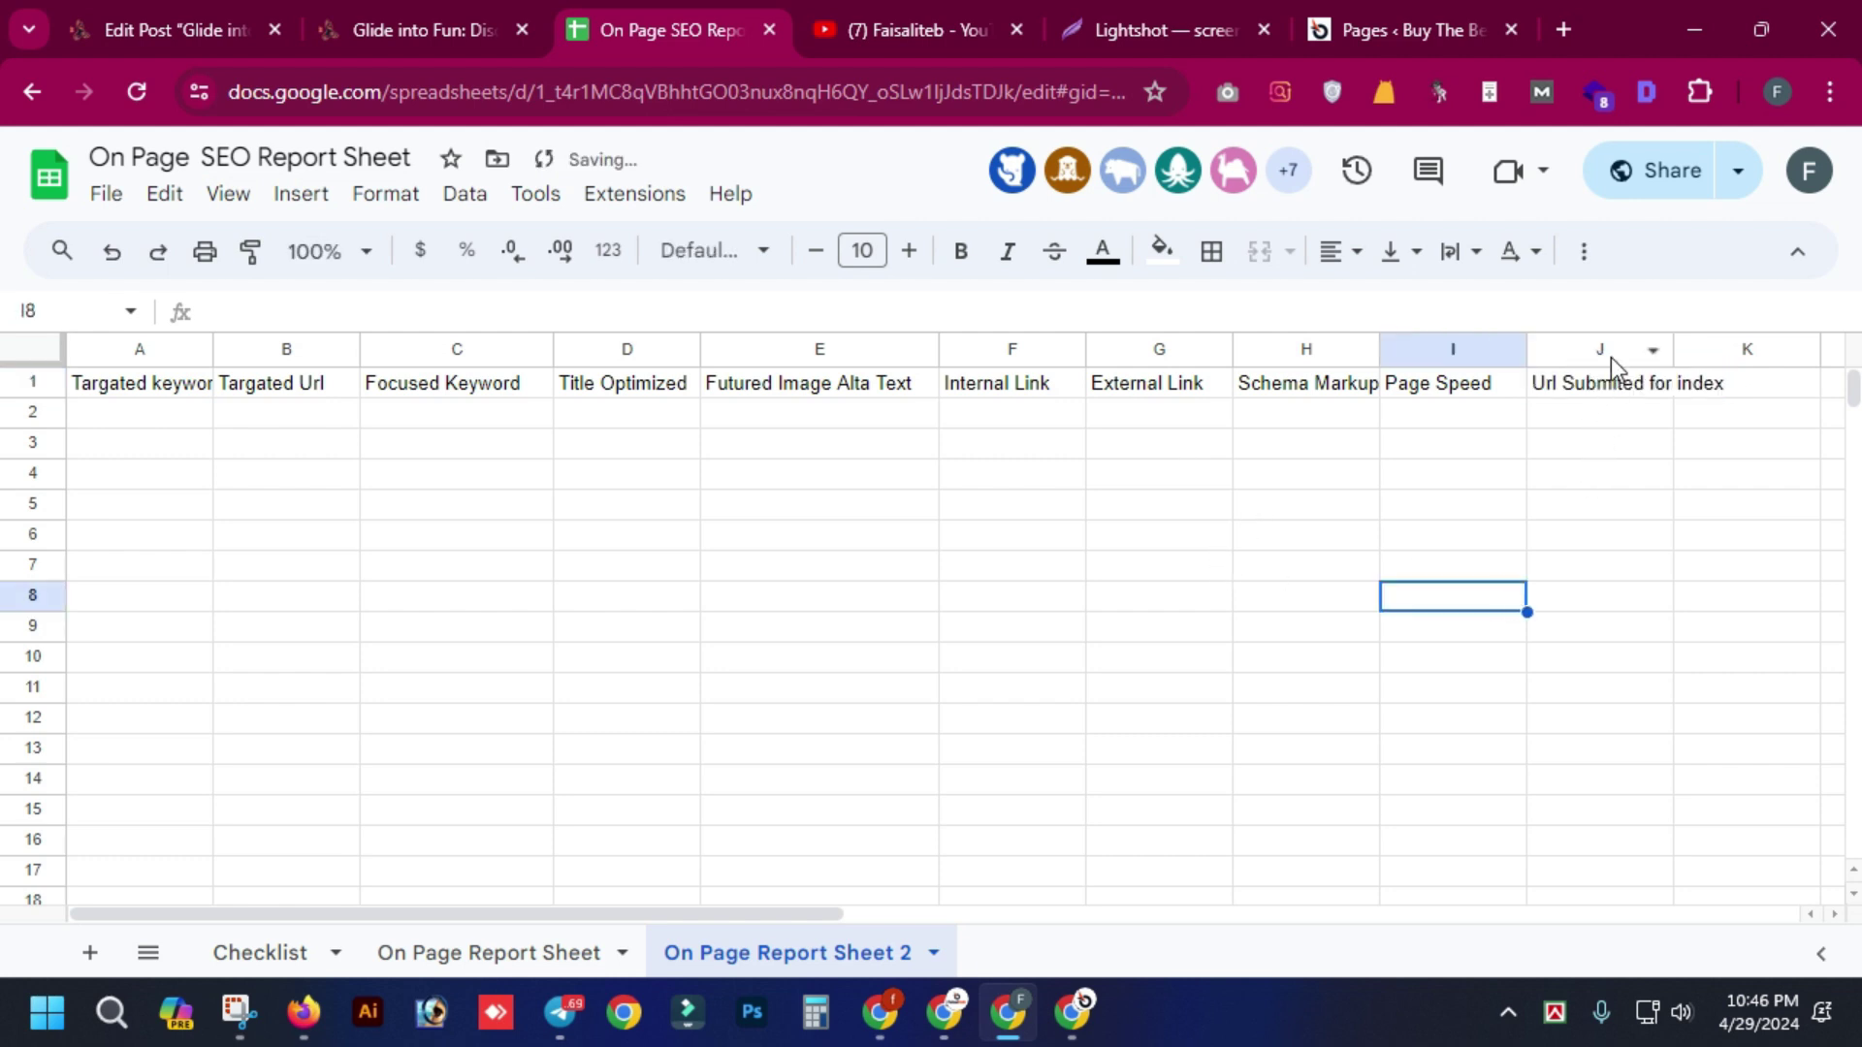
# - Widen columns J and A so their full header text fits
pyautogui.moveTo(1674, 347); pyautogui.dragTo(1768, 348)
pyautogui.moveTo(211, 352); pyautogui.dragTo(237, 351)
# - Enter "Yes" in A2 and fill it across row 2 through J2
pyautogui.click(196, 411)
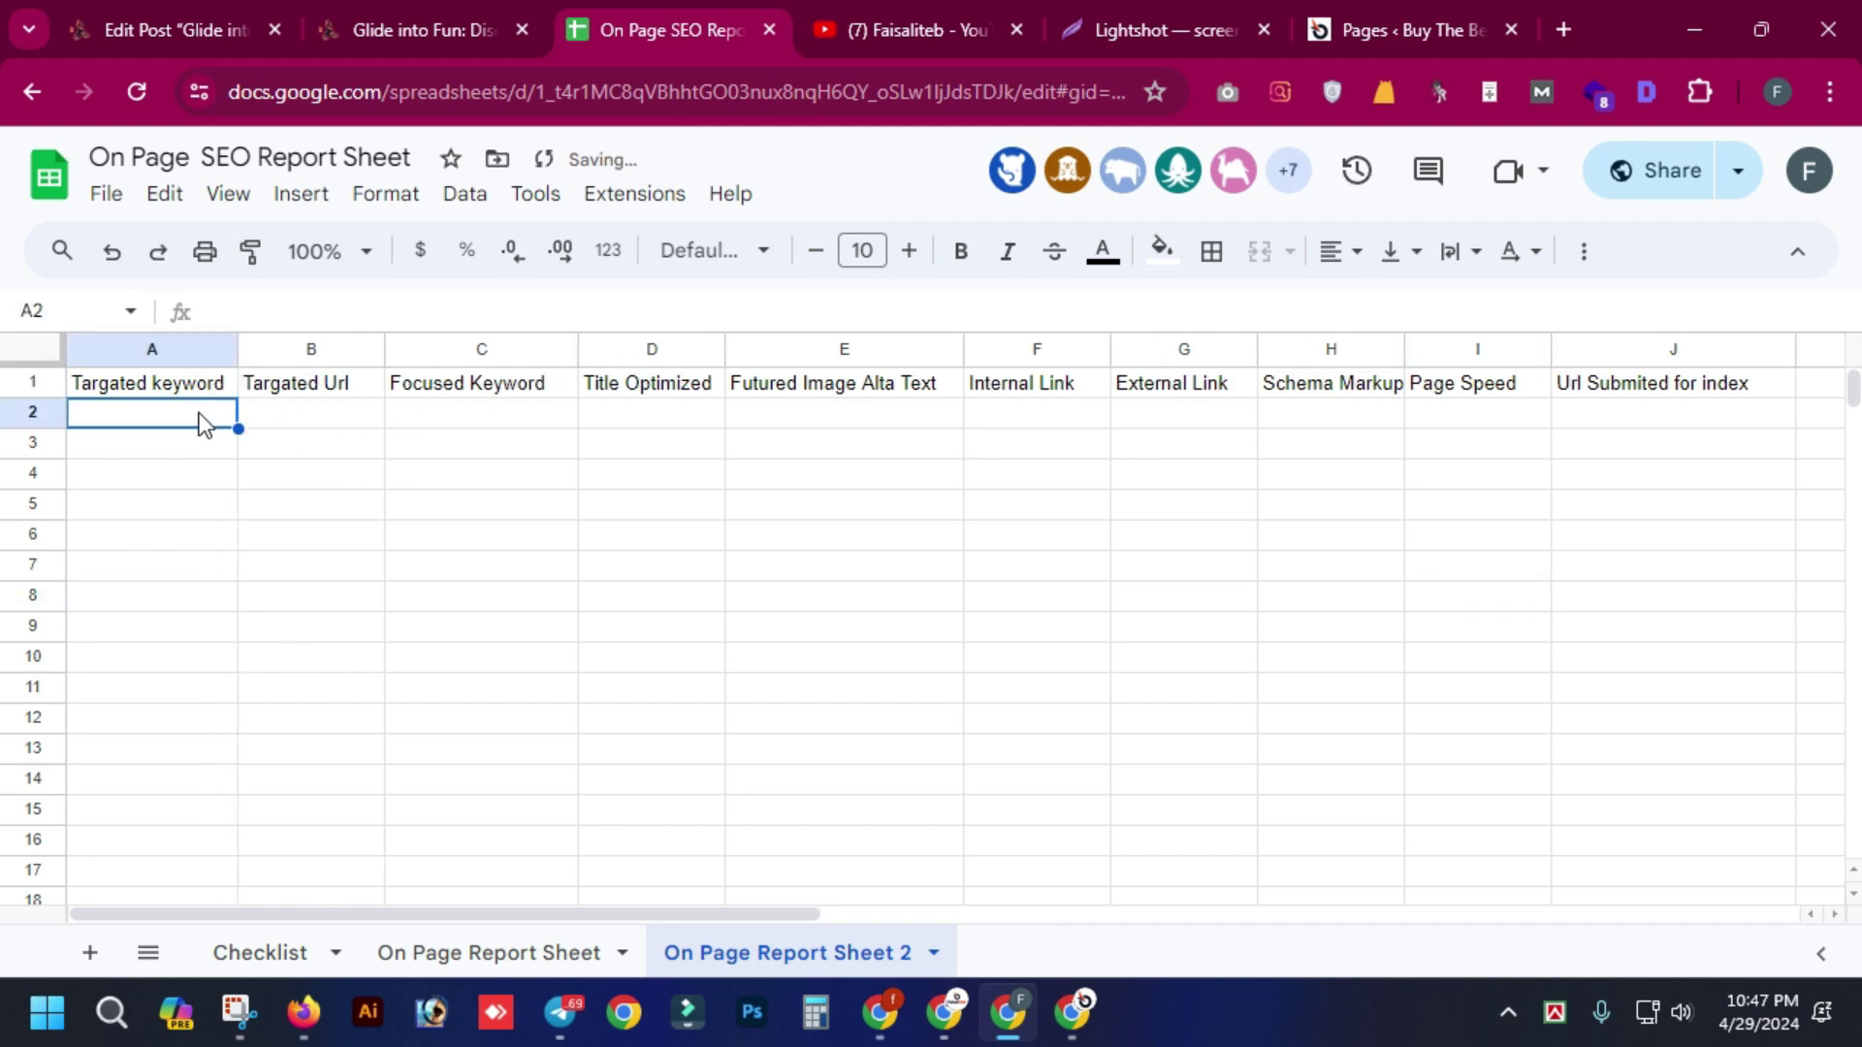
pyautogui.write('Yes')
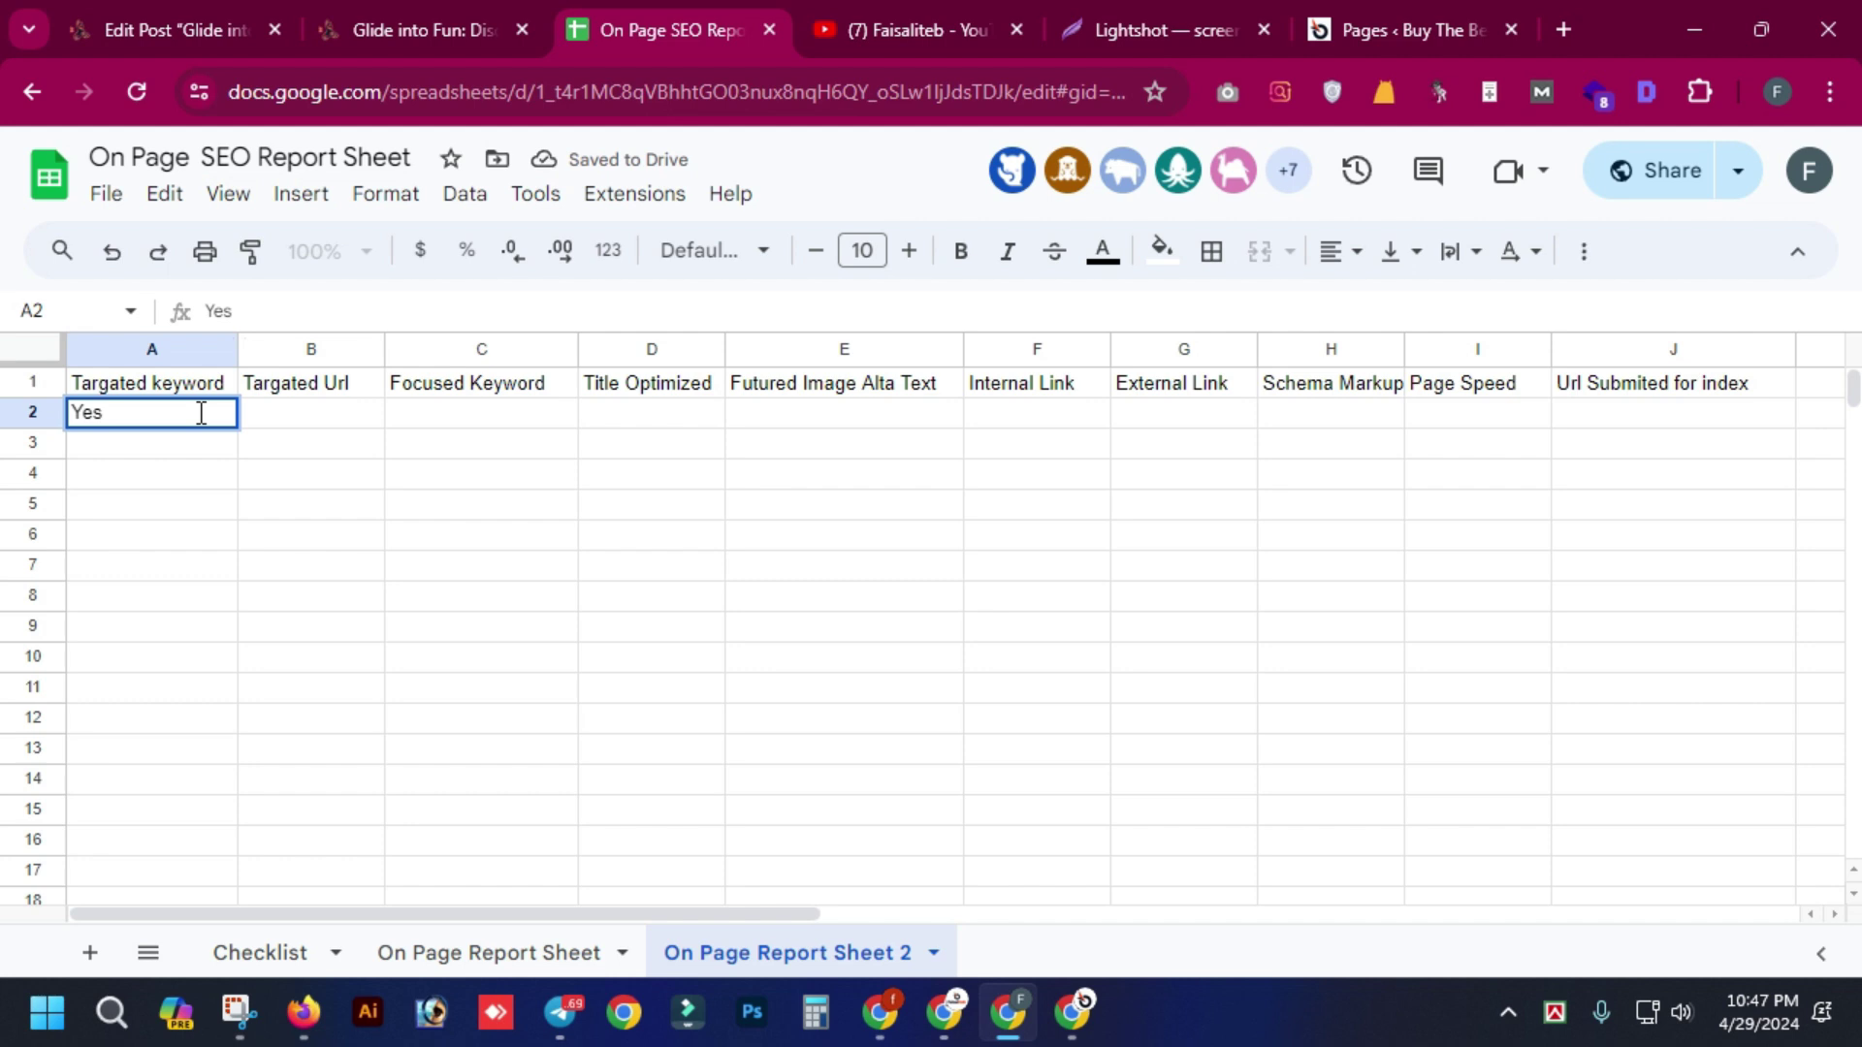
pyautogui.click(353, 475)
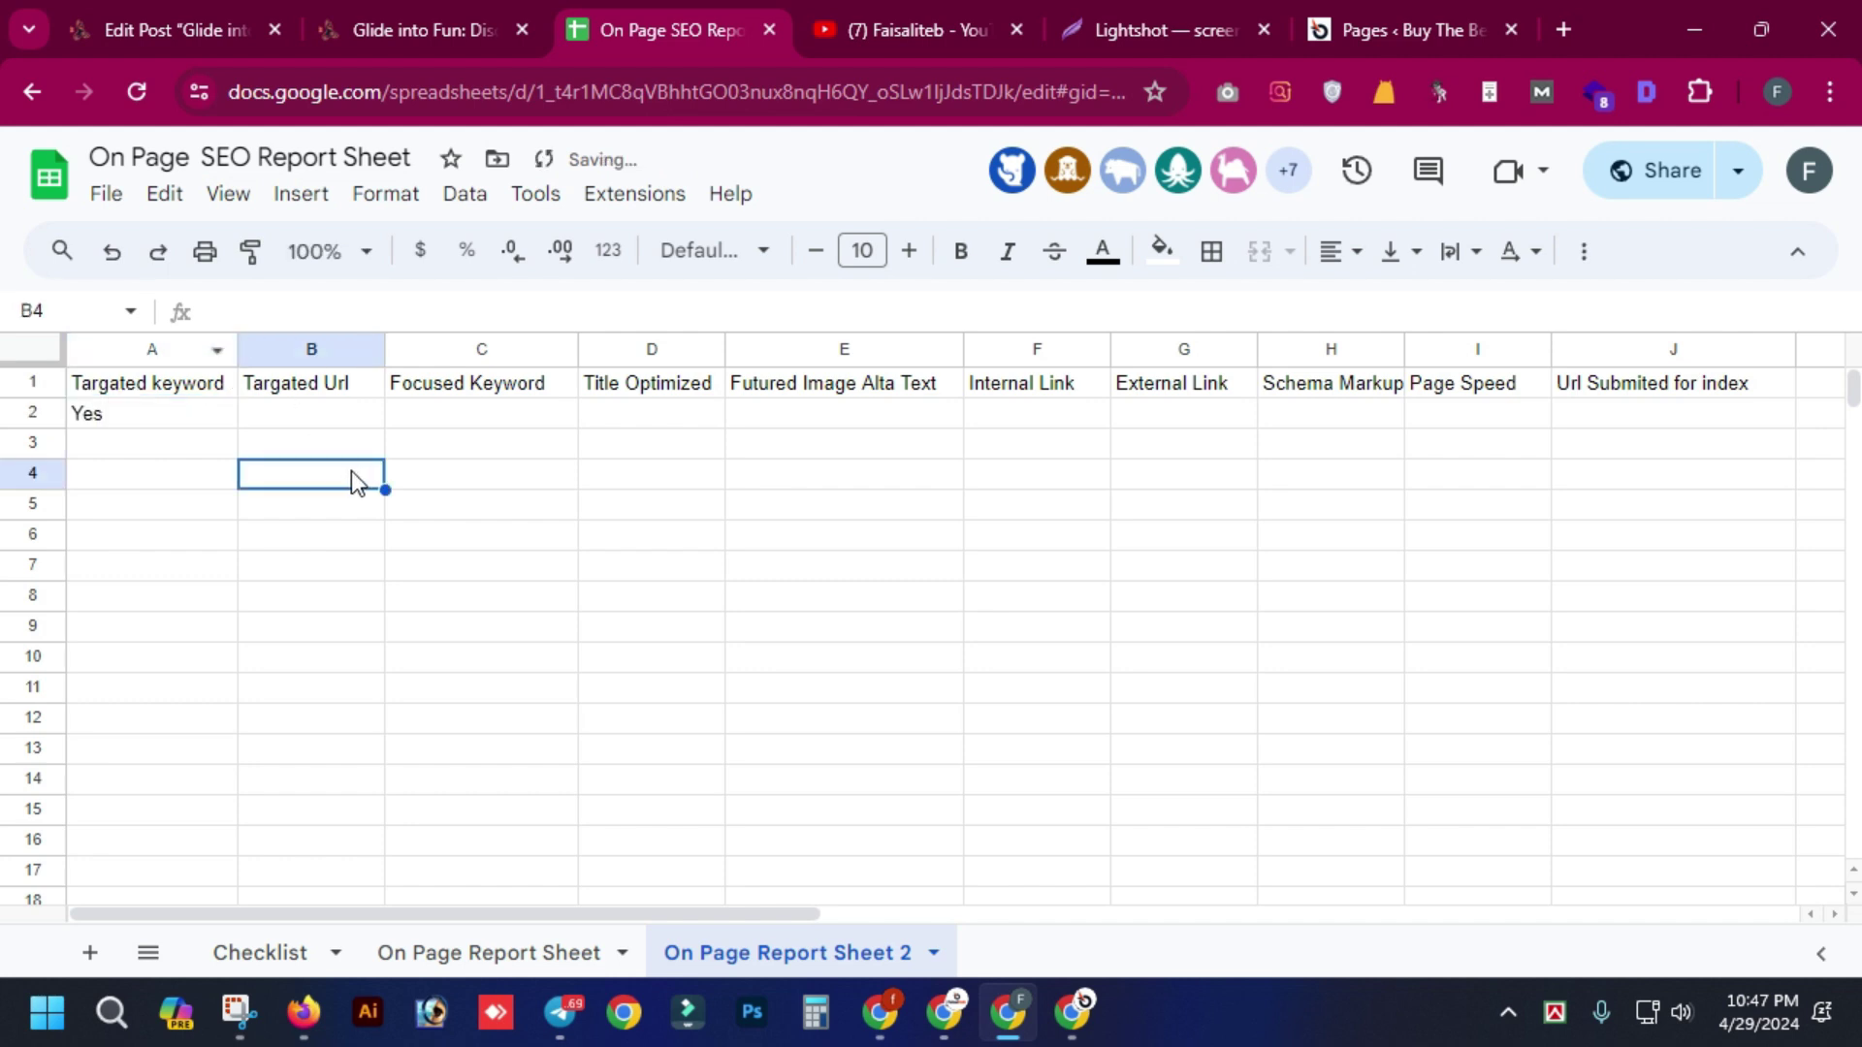
pyautogui.click(151, 415)
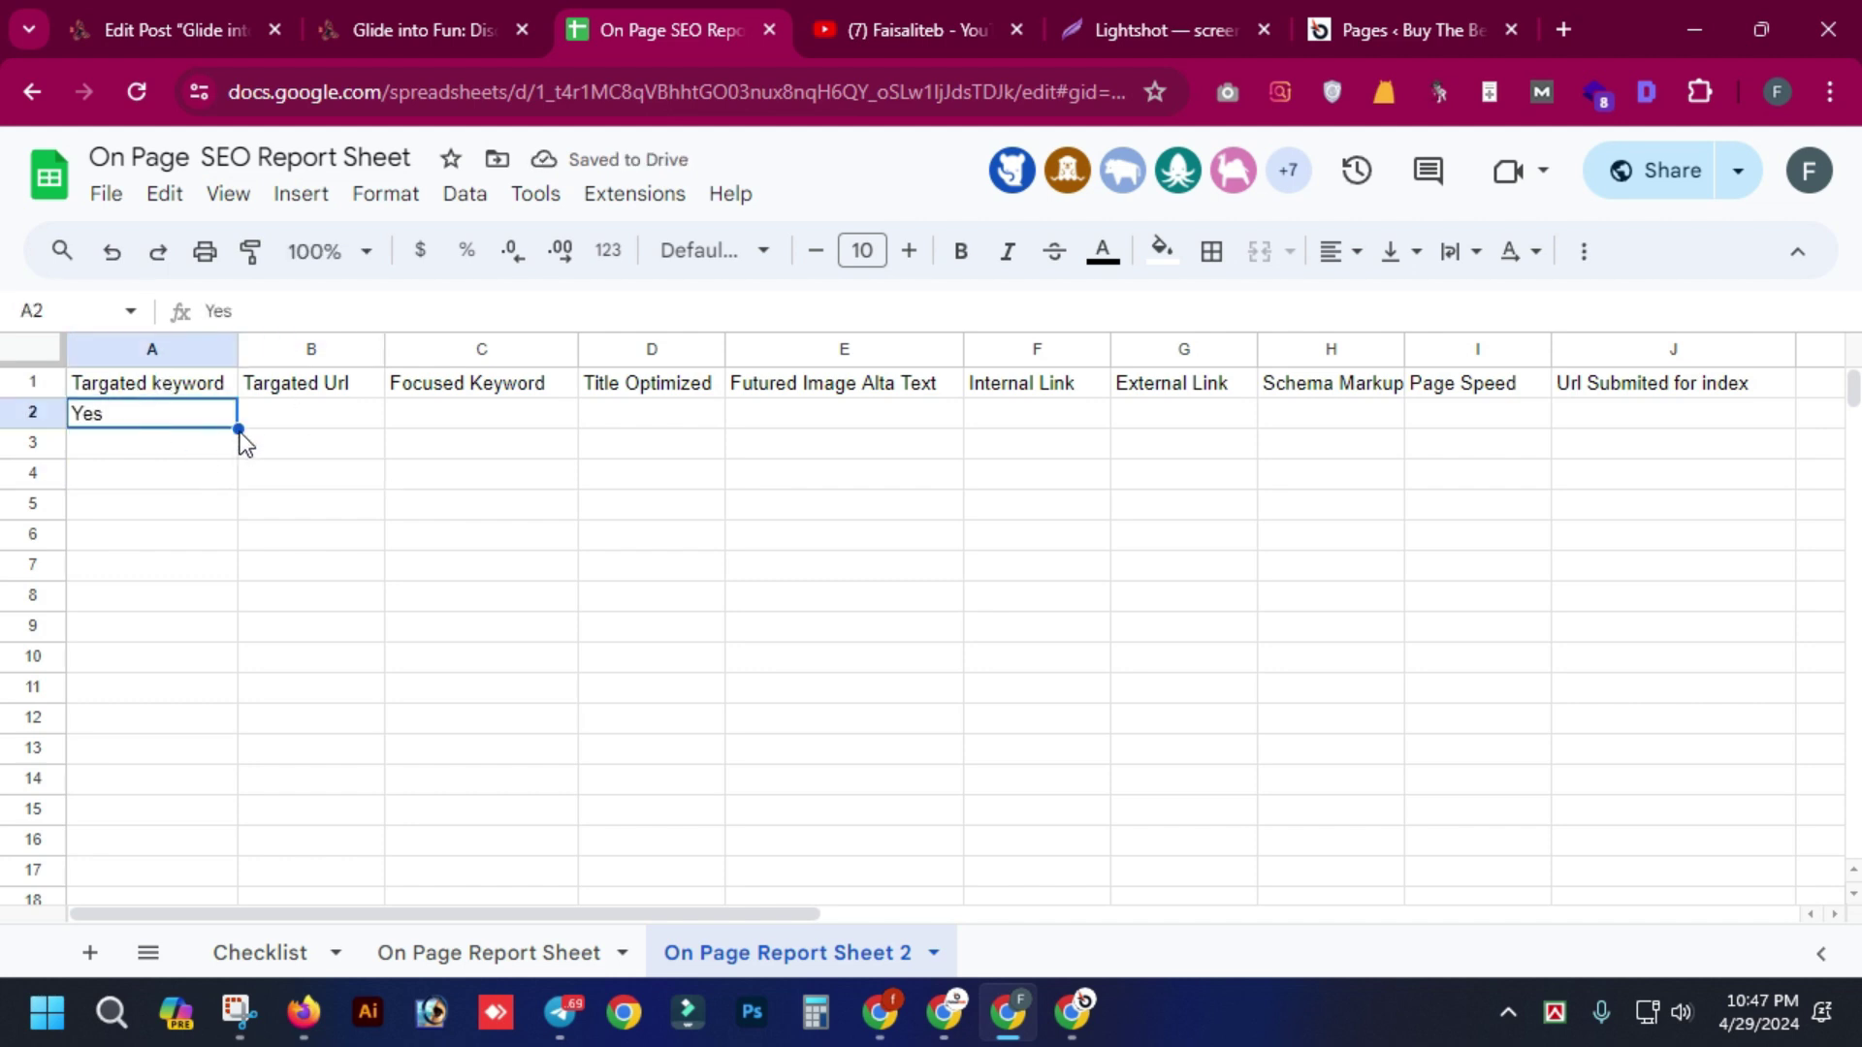
pyautogui.moveTo(241, 432); pyautogui.dragTo(1638, 424)
pyautogui.click(1504, 532)
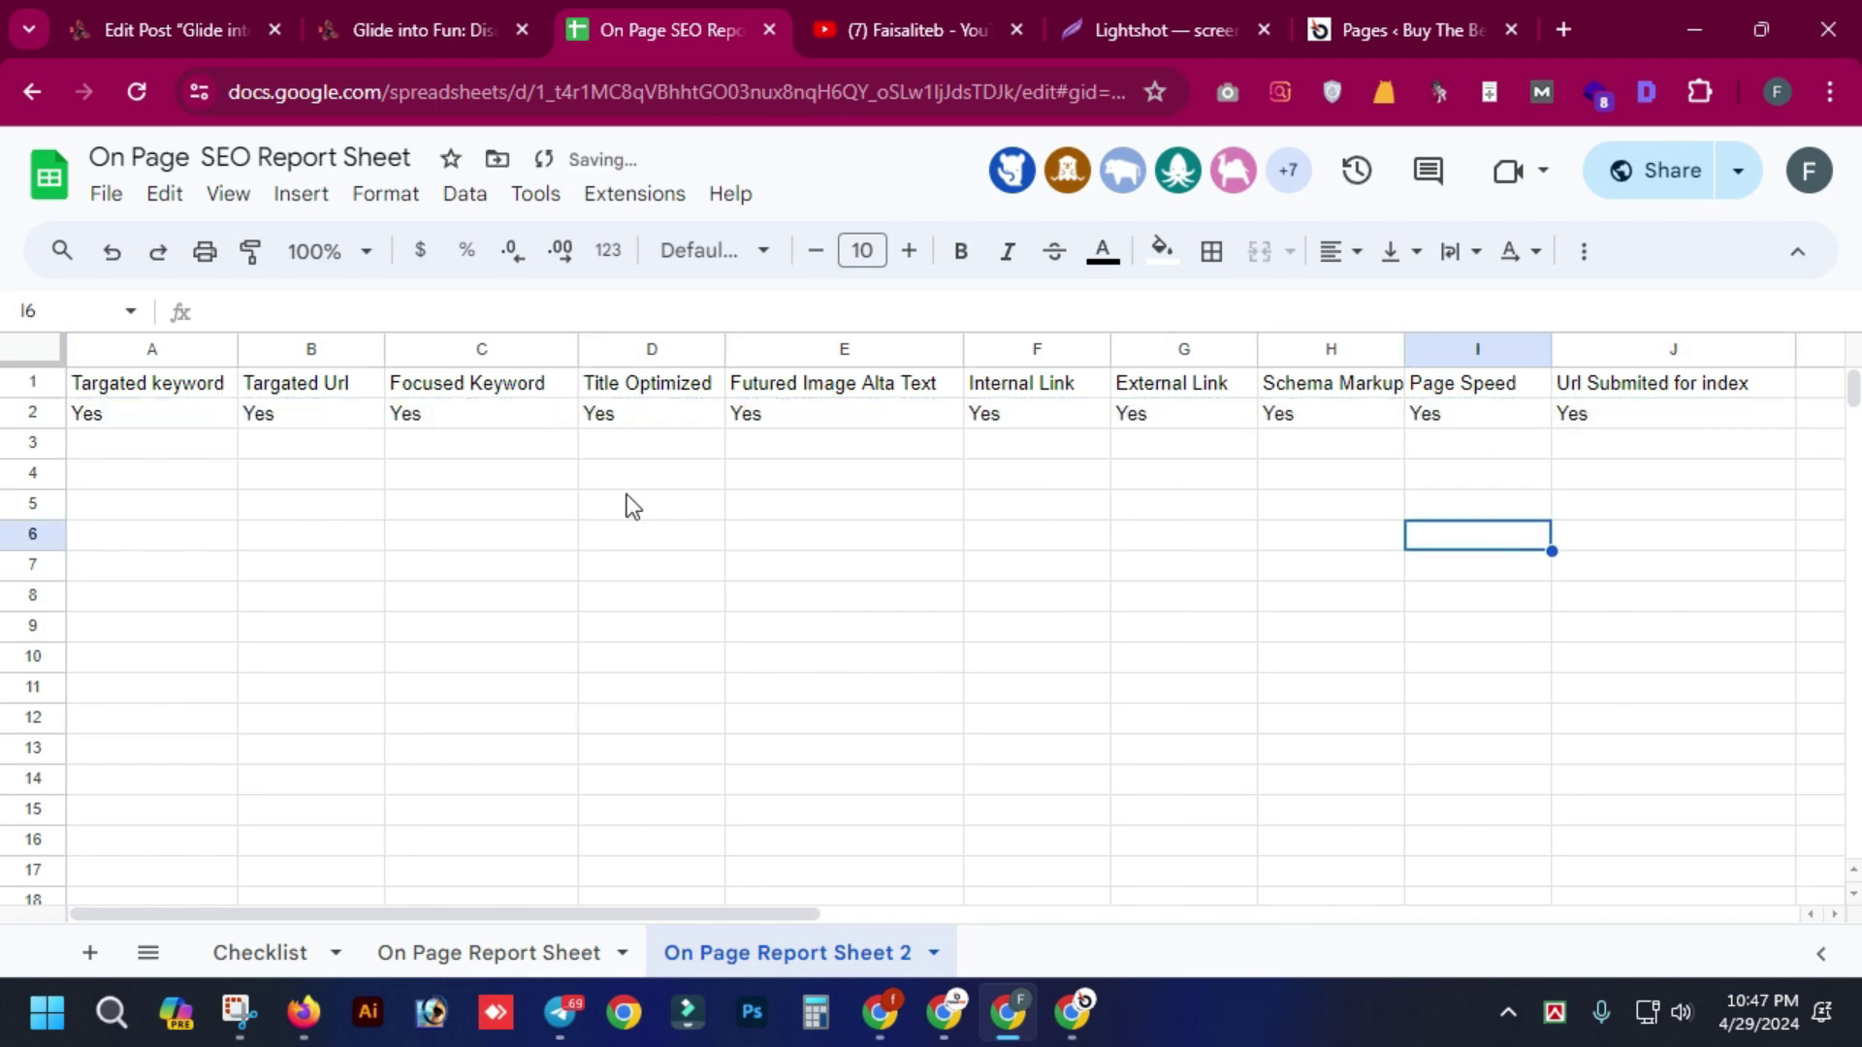
# - Make the header row A1:J1 bold and give it a dark blue fill
pyautogui.moveTo(163, 390); pyautogui.dragTo(1642, 403)
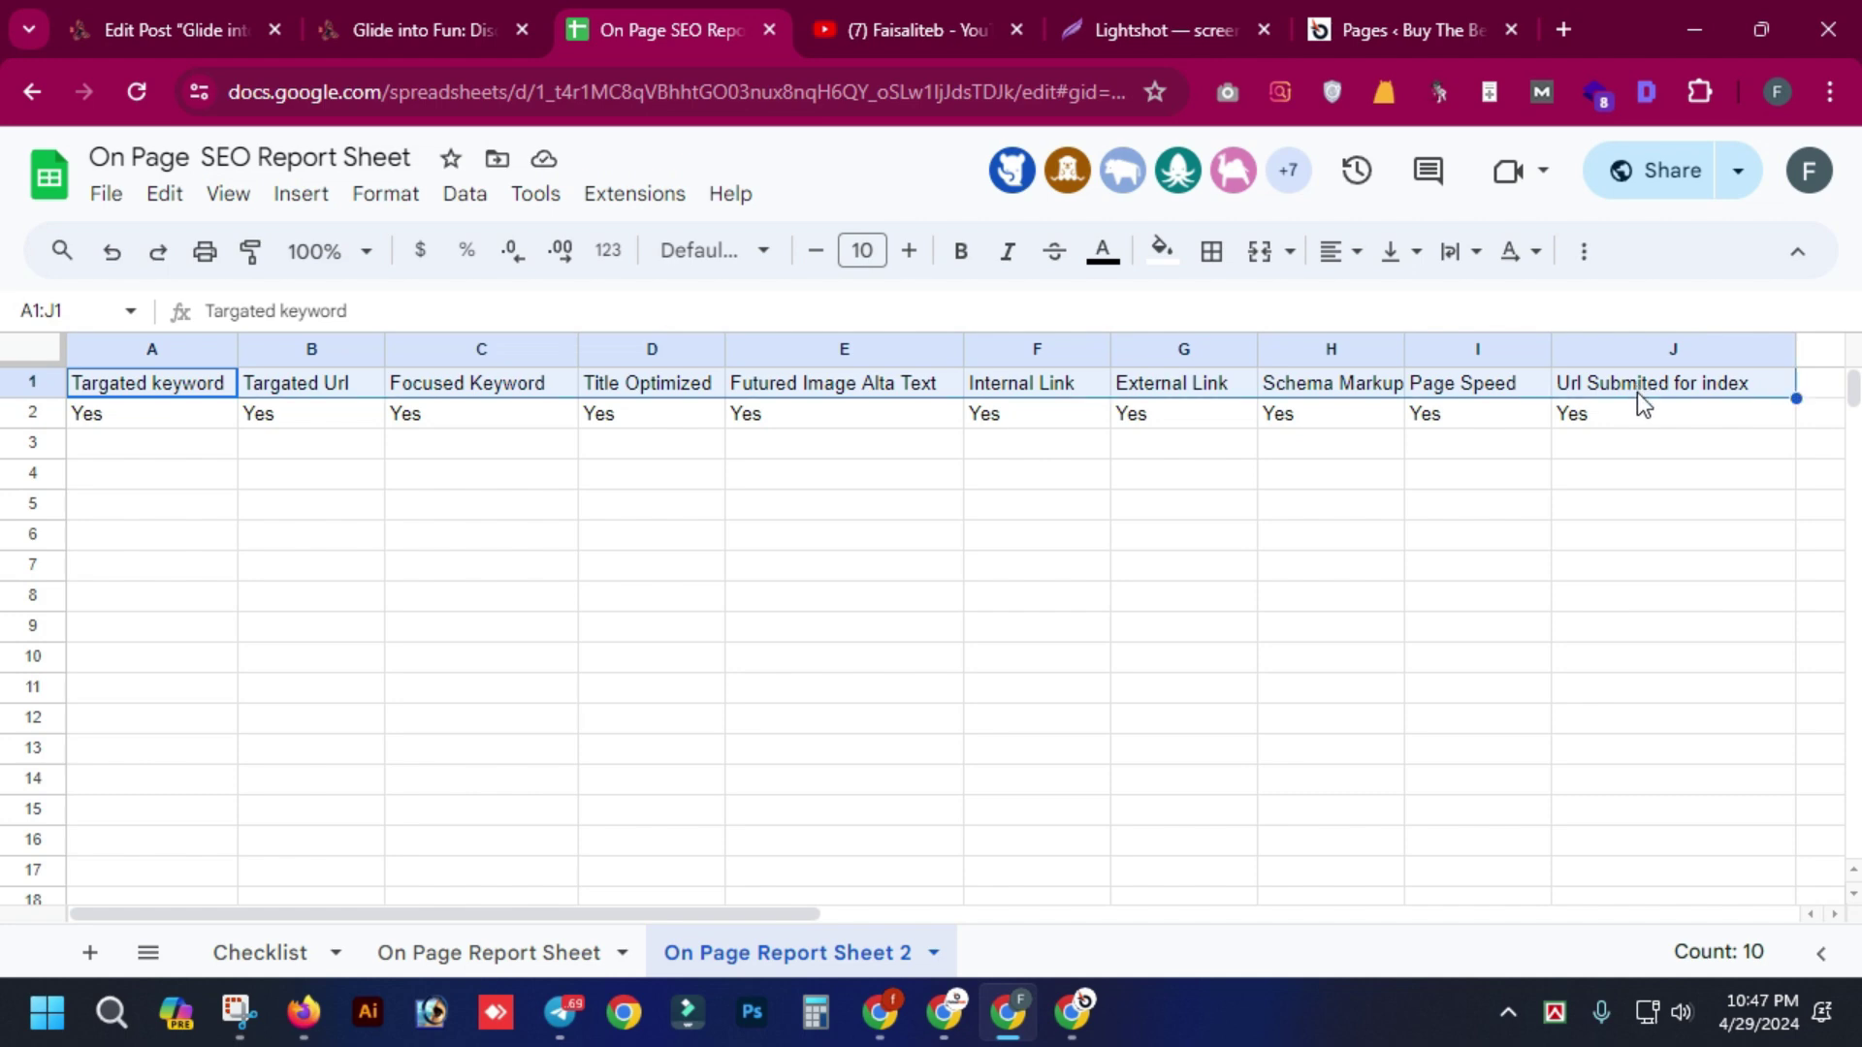
pyautogui.hotkey('ctrl', 'b')
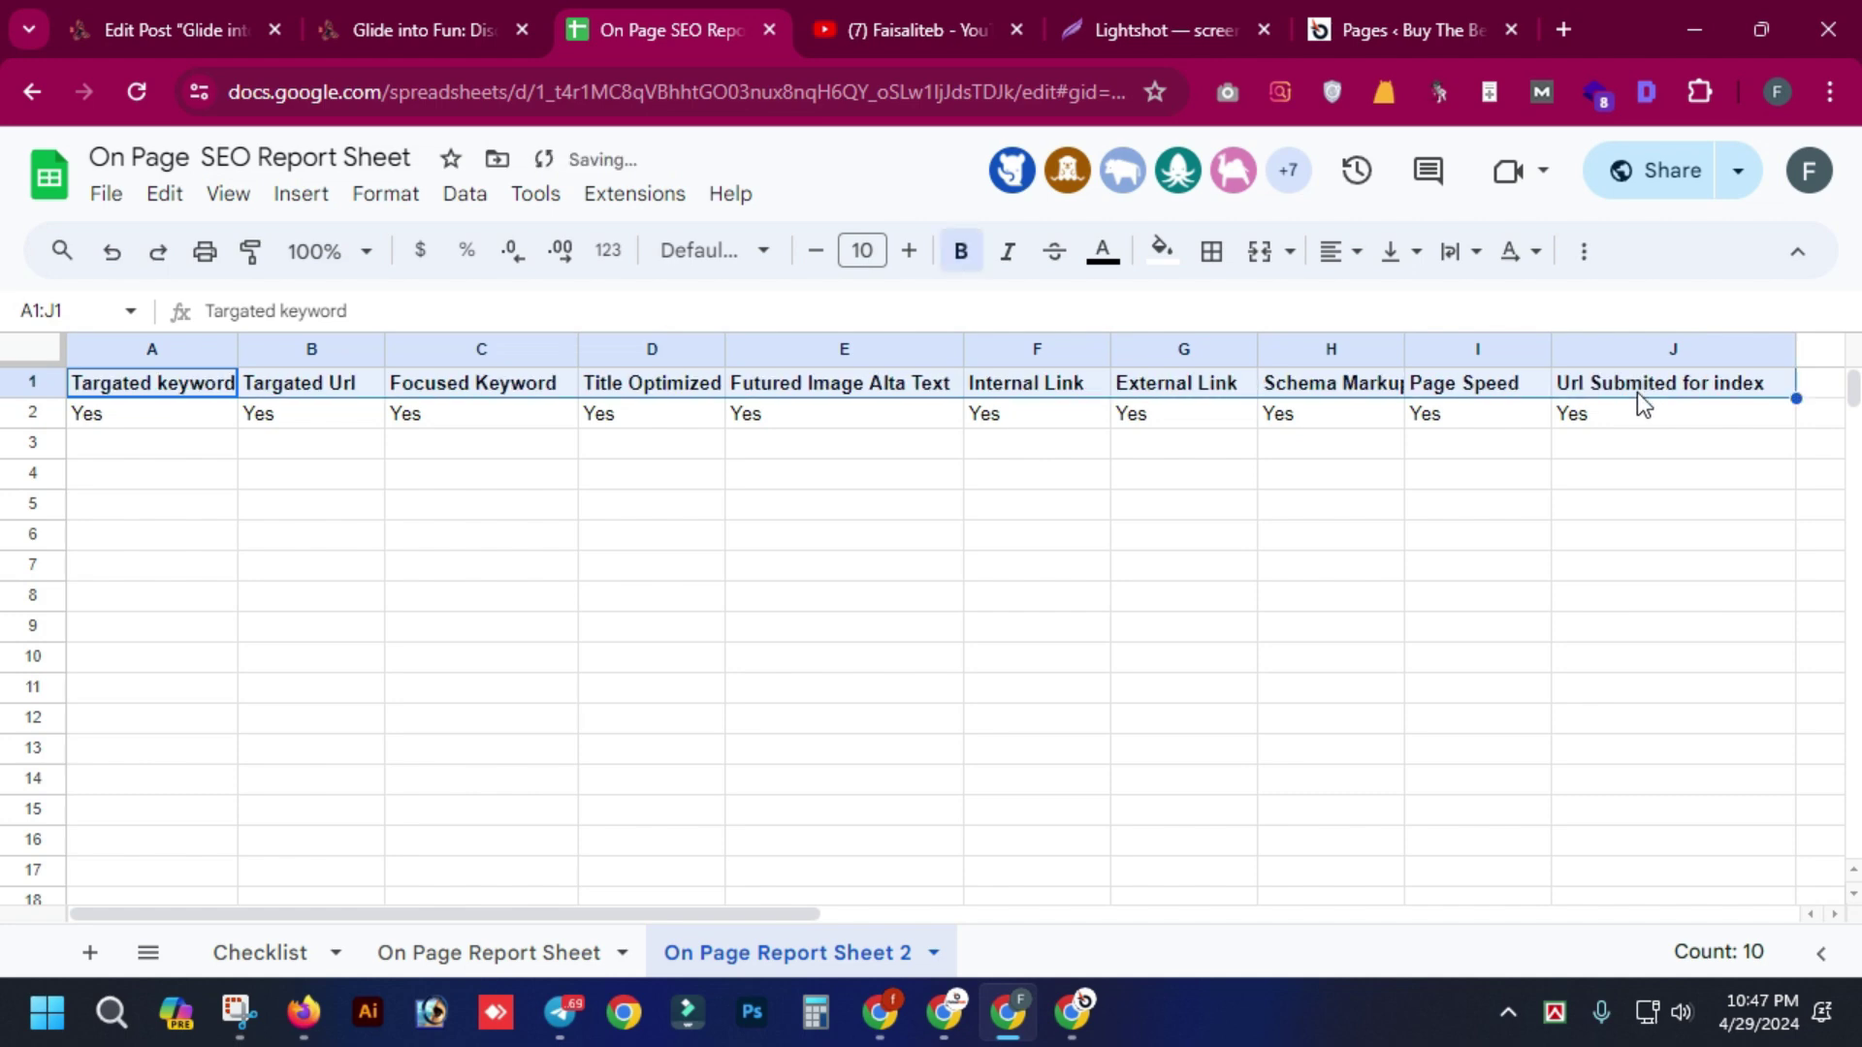
pyautogui.click(1163, 257)
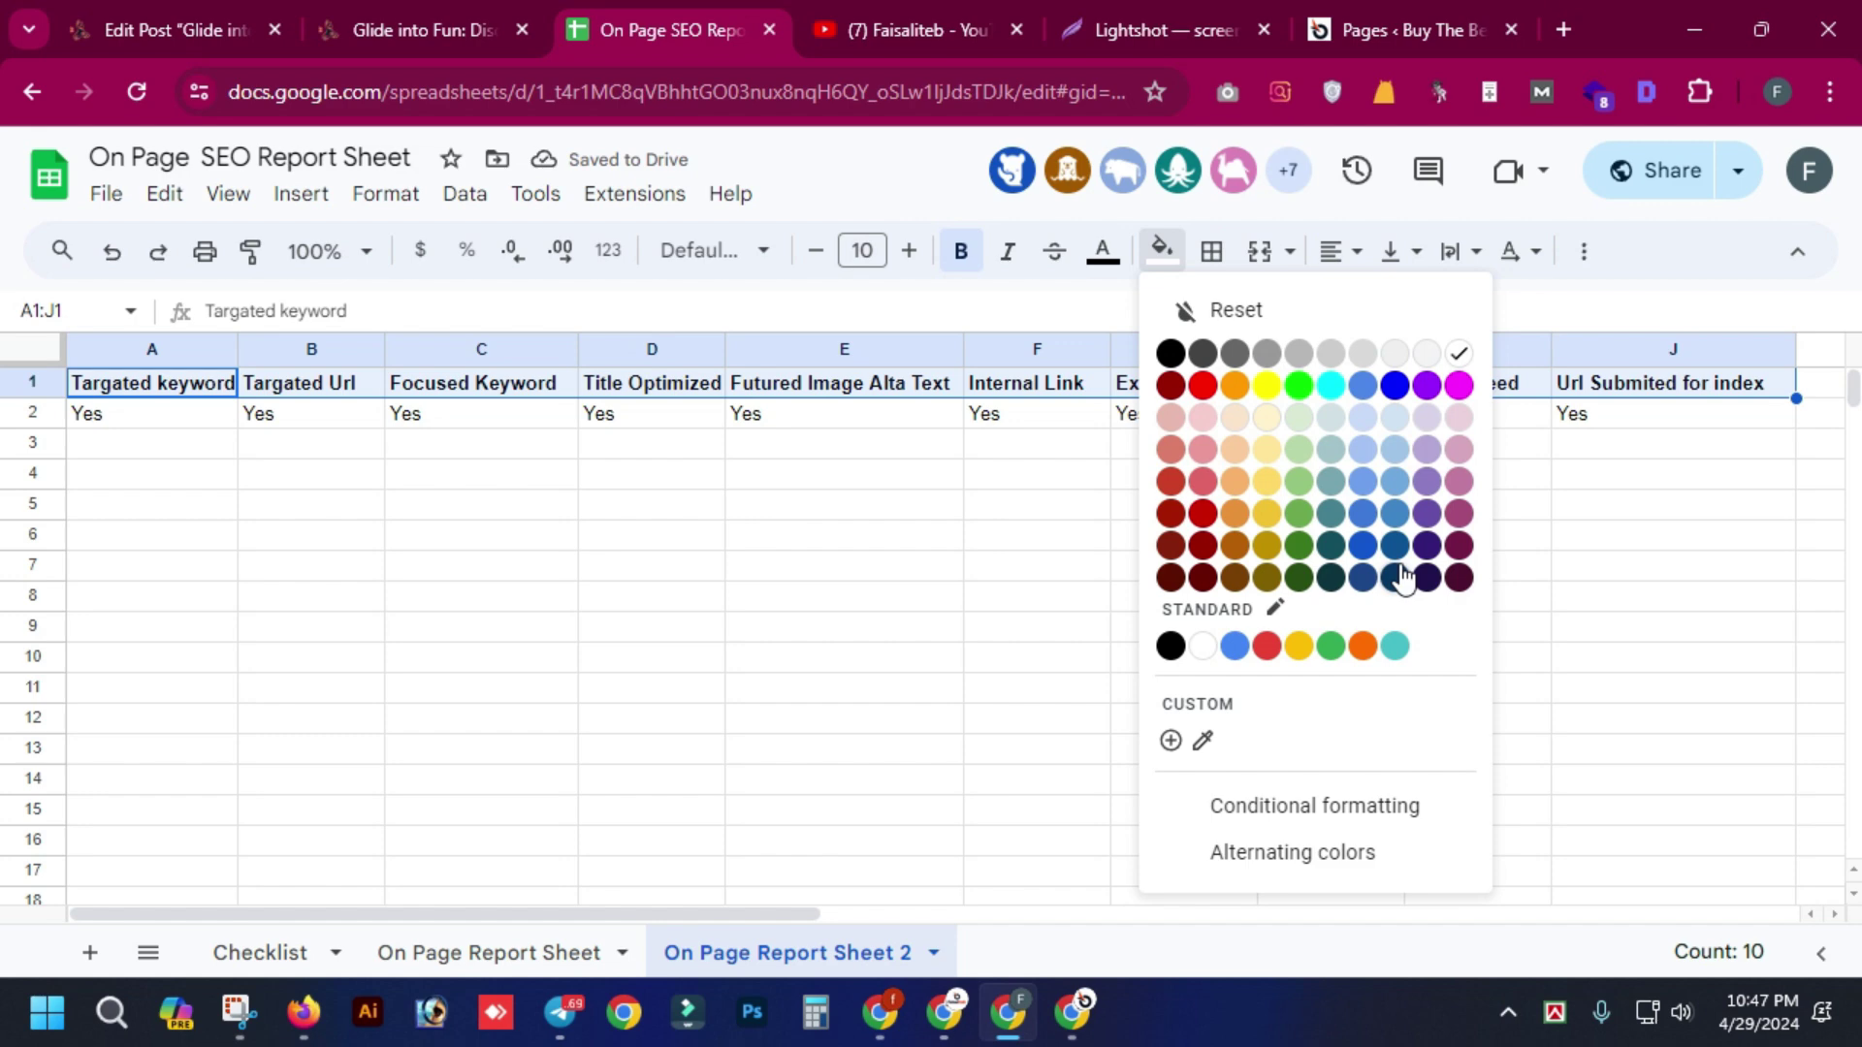
pyautogui.click(1396, 576)
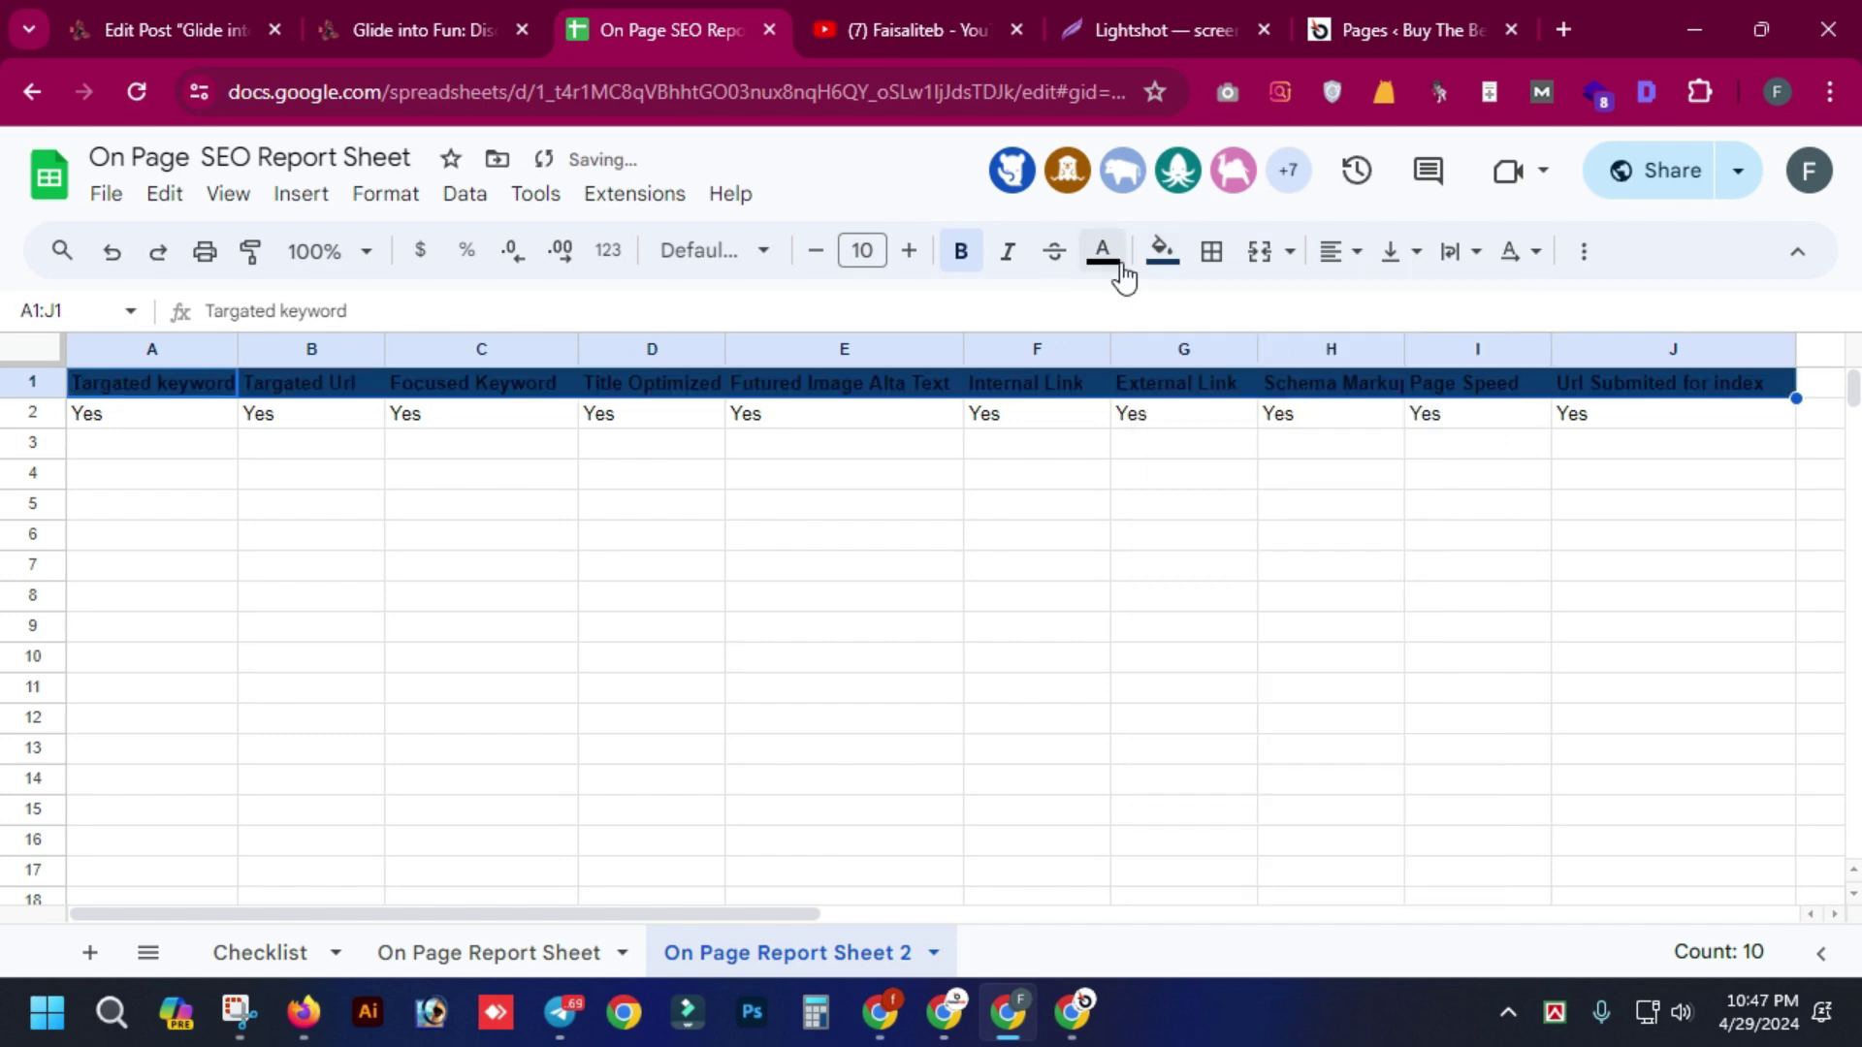
# - Set the text colour of the header row A1:J1 to white
pyautogui.click(1105, 254)
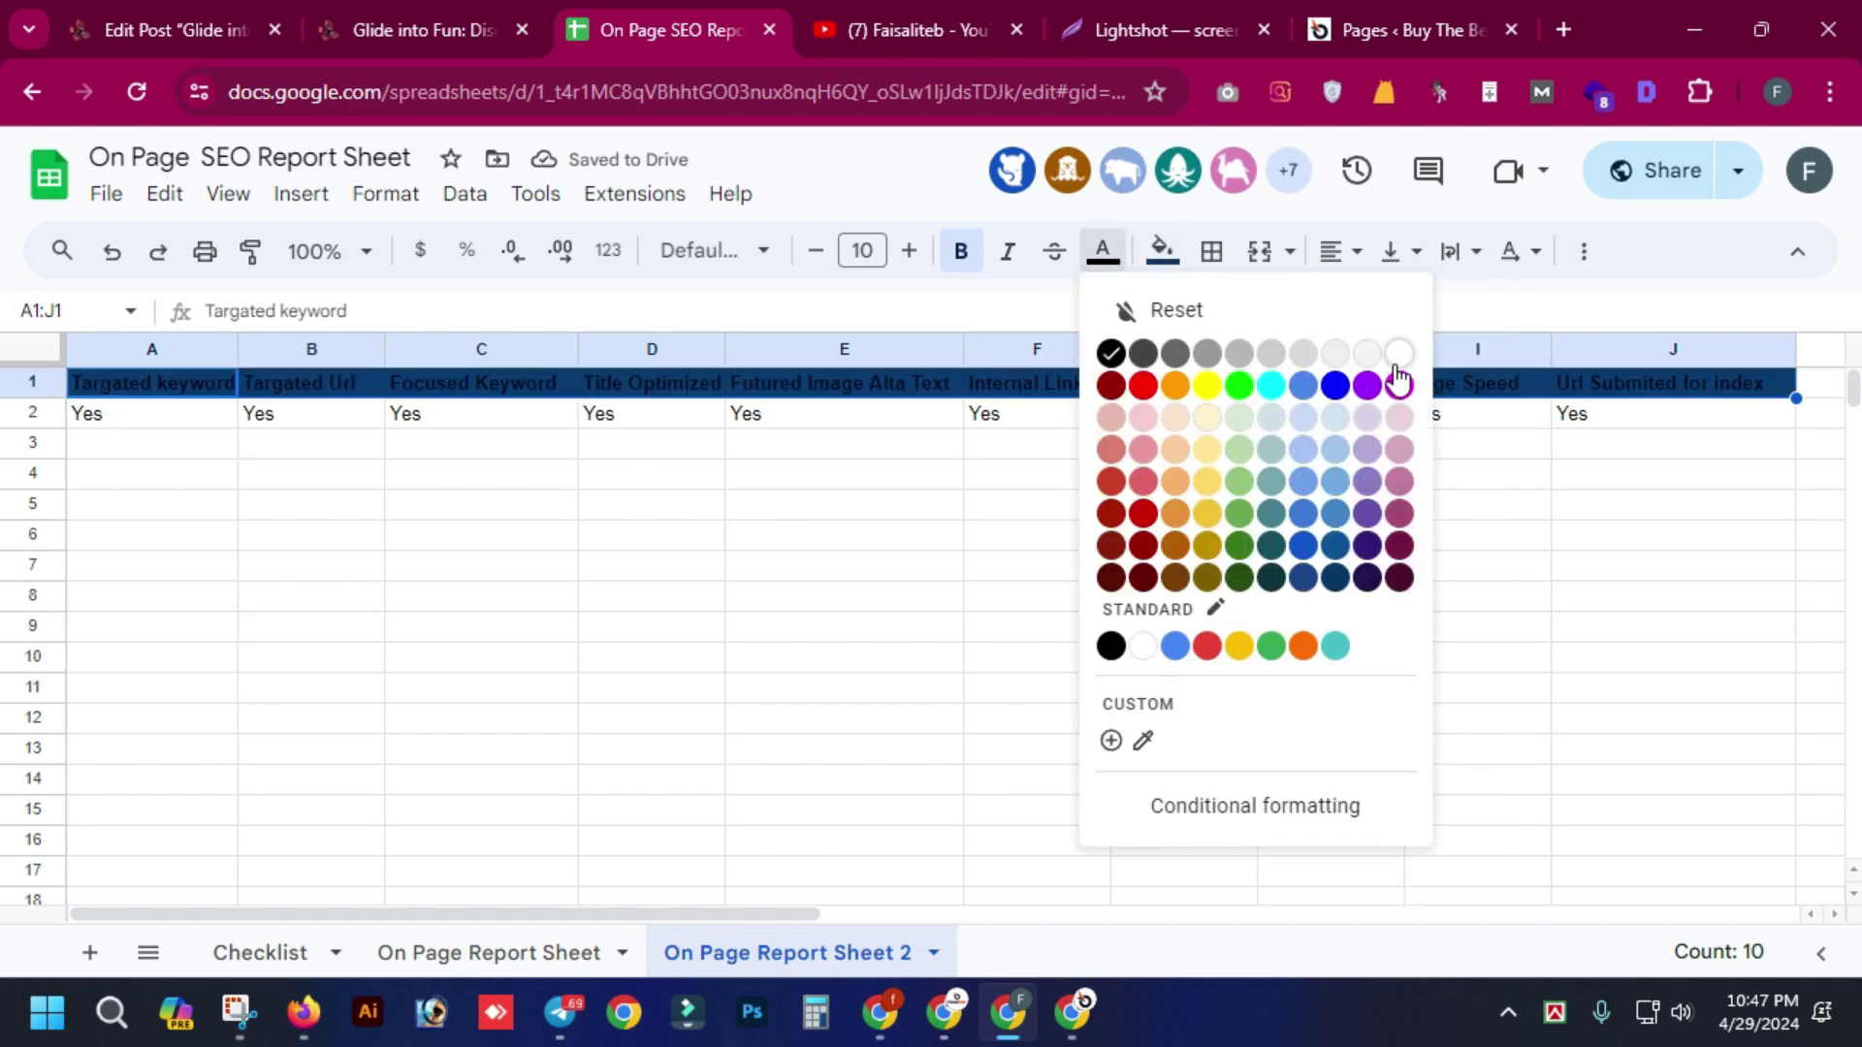
pyautogui.click(1396, 359)
pyautogui.click(1183, 534)
pyautogui.moveTo(190, 419); pyautogui.dragTo(814, 415)
pyautogui.click(380, 484)
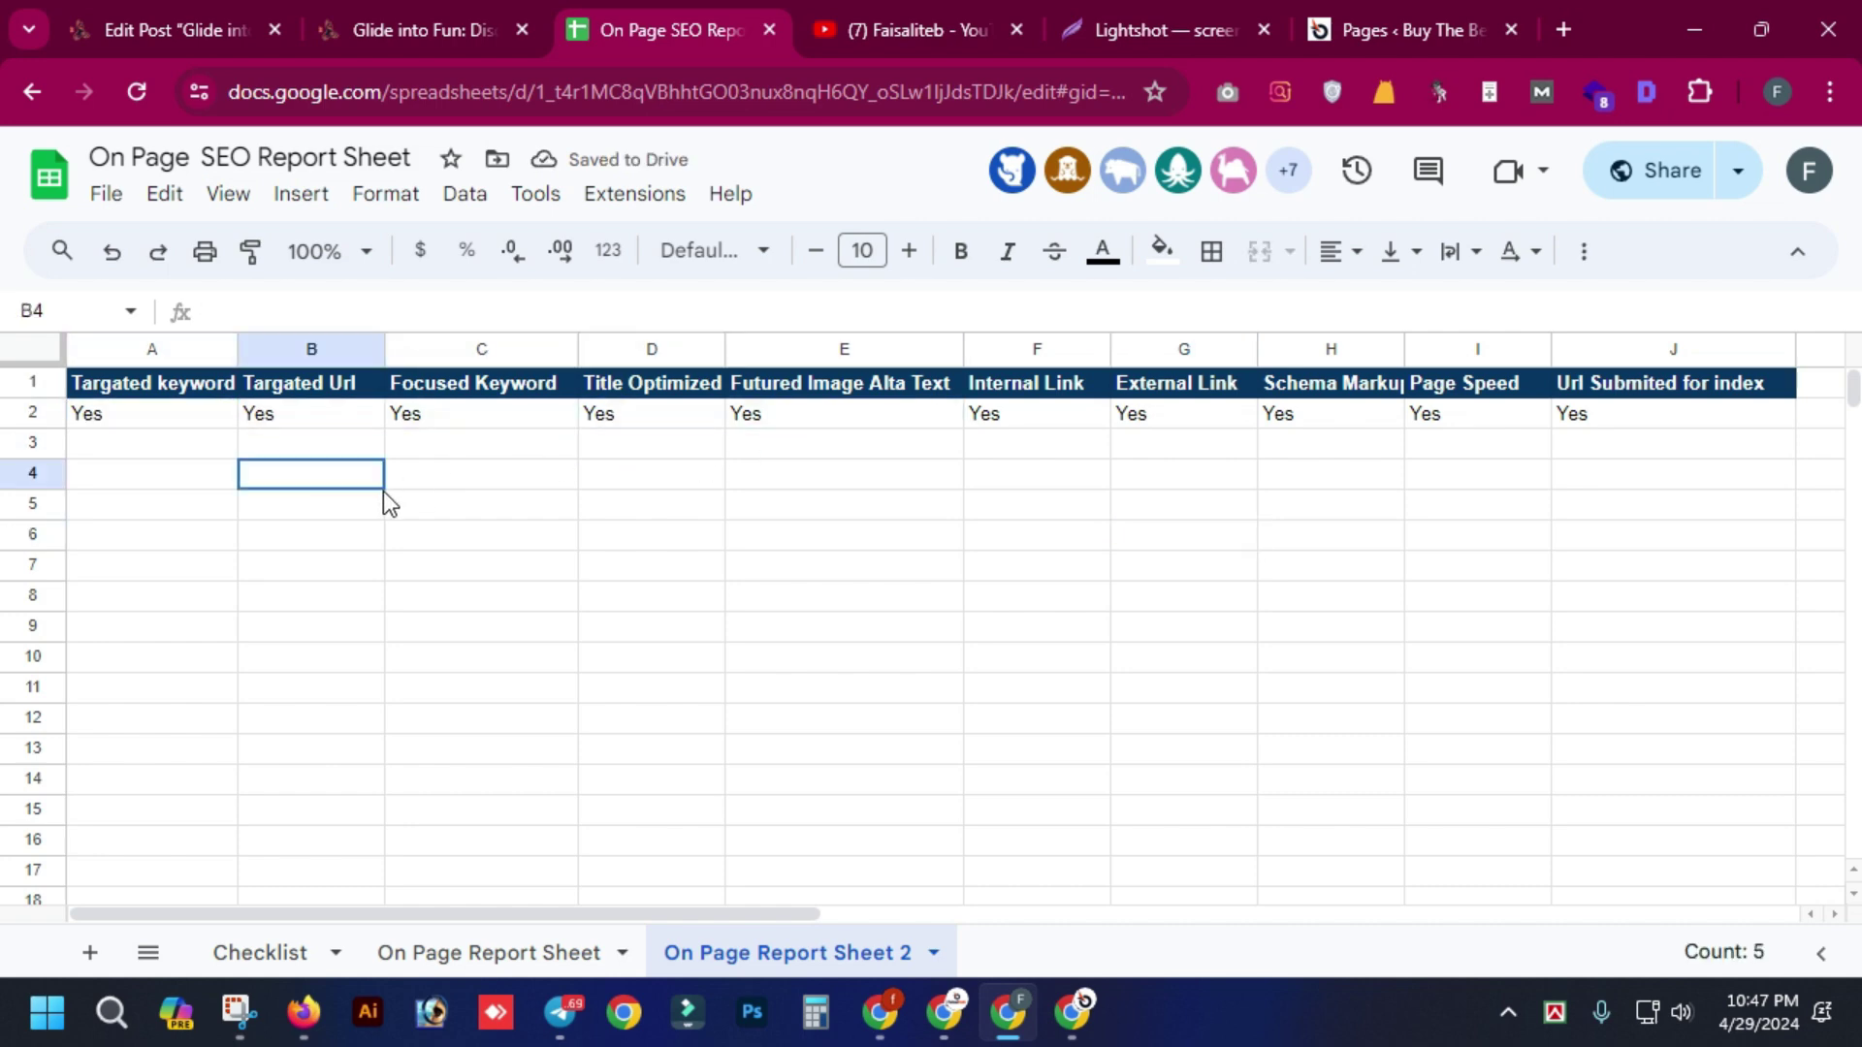
# - Replace the entry in A2 with the keyword "Avalon Ice Skating" copied from the blog post's title
pyautogui.click(149, 424)
pyautogui.doubleClick(150, 415)
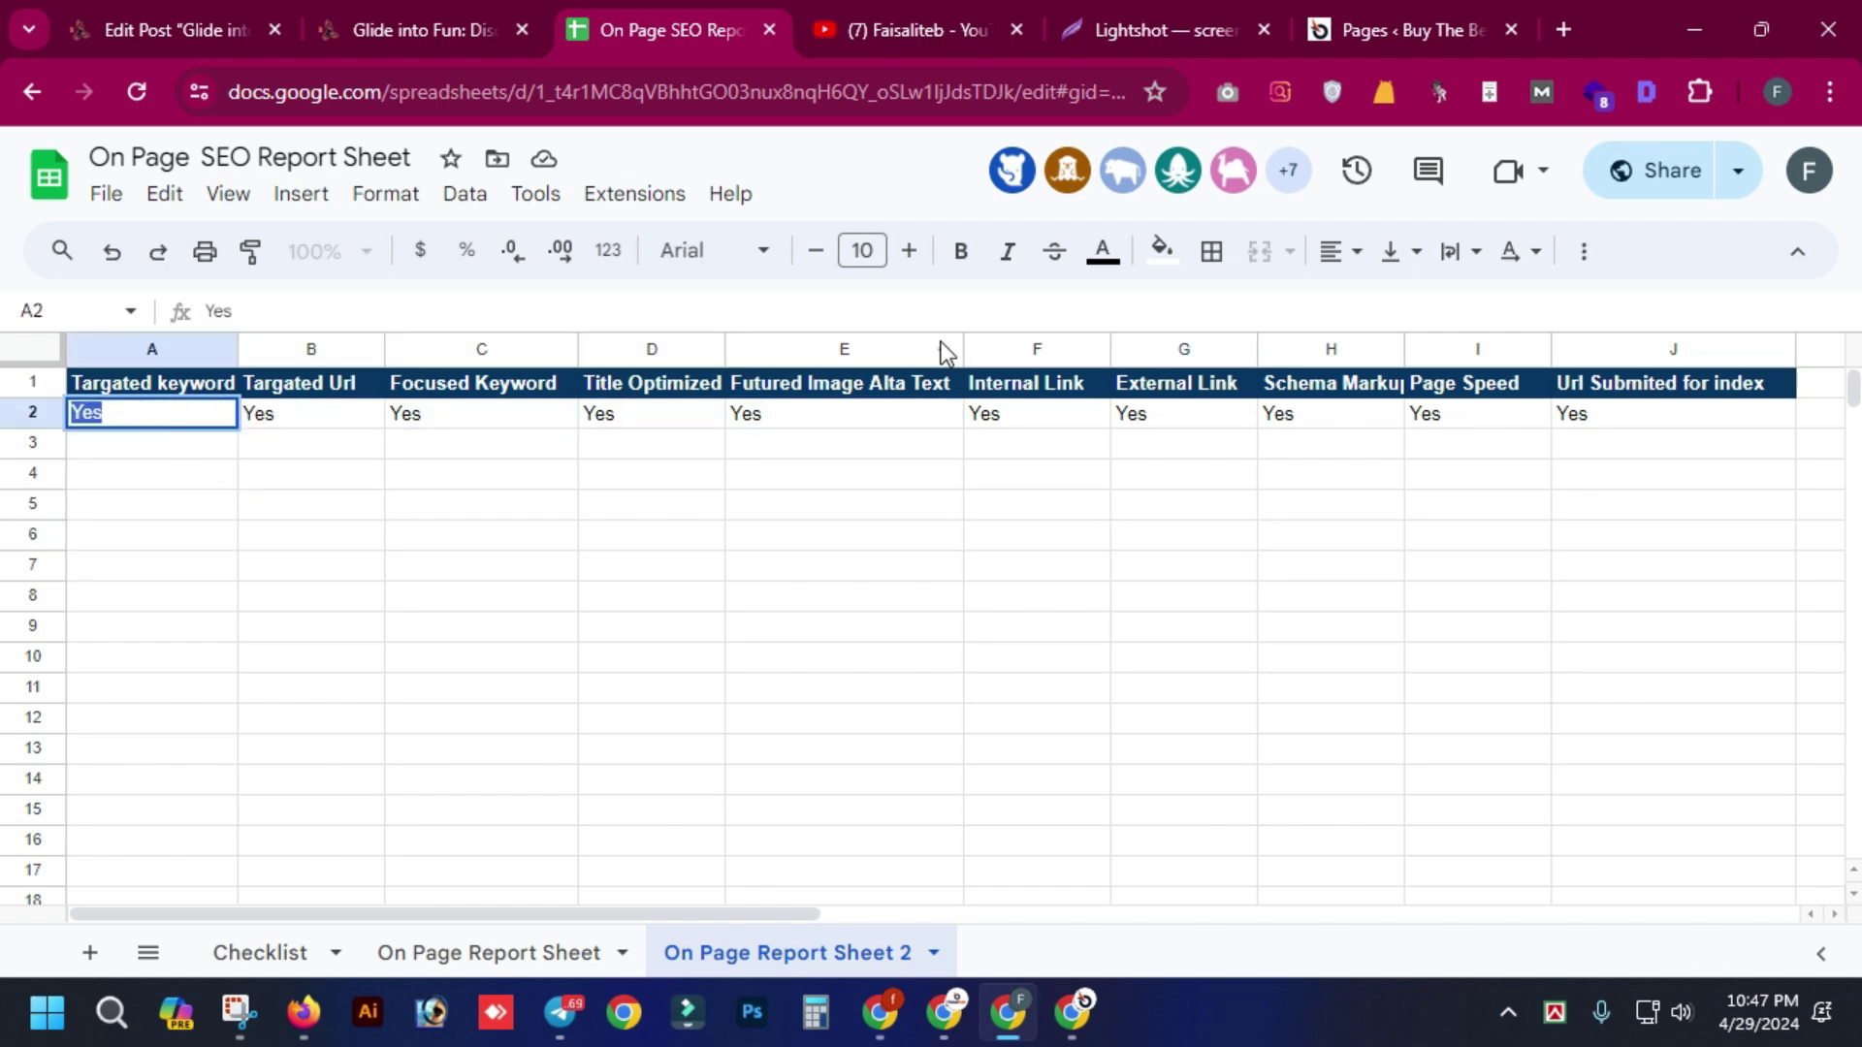
pyautogui.click(421, 32)
pyautogui.click(609, 89)
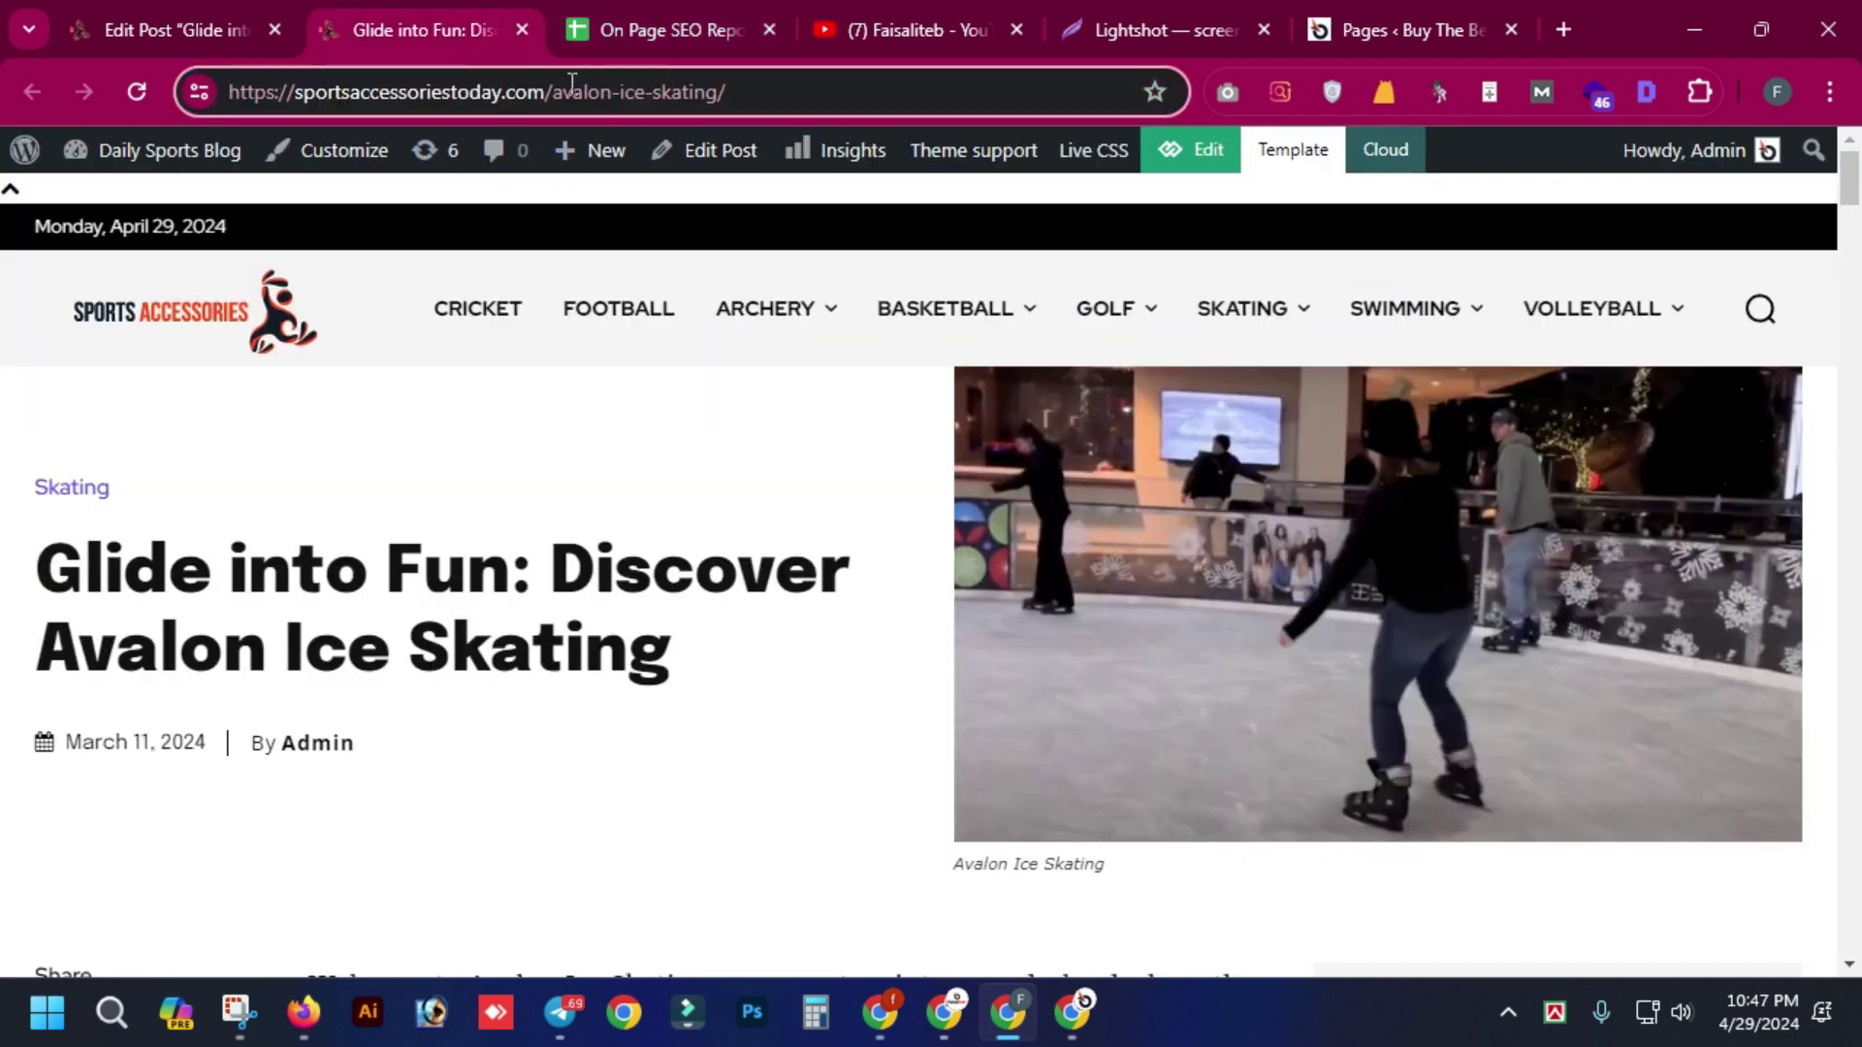
pyautogui.moveTo(554, 89); pyautogui.dragTo(711, 85)
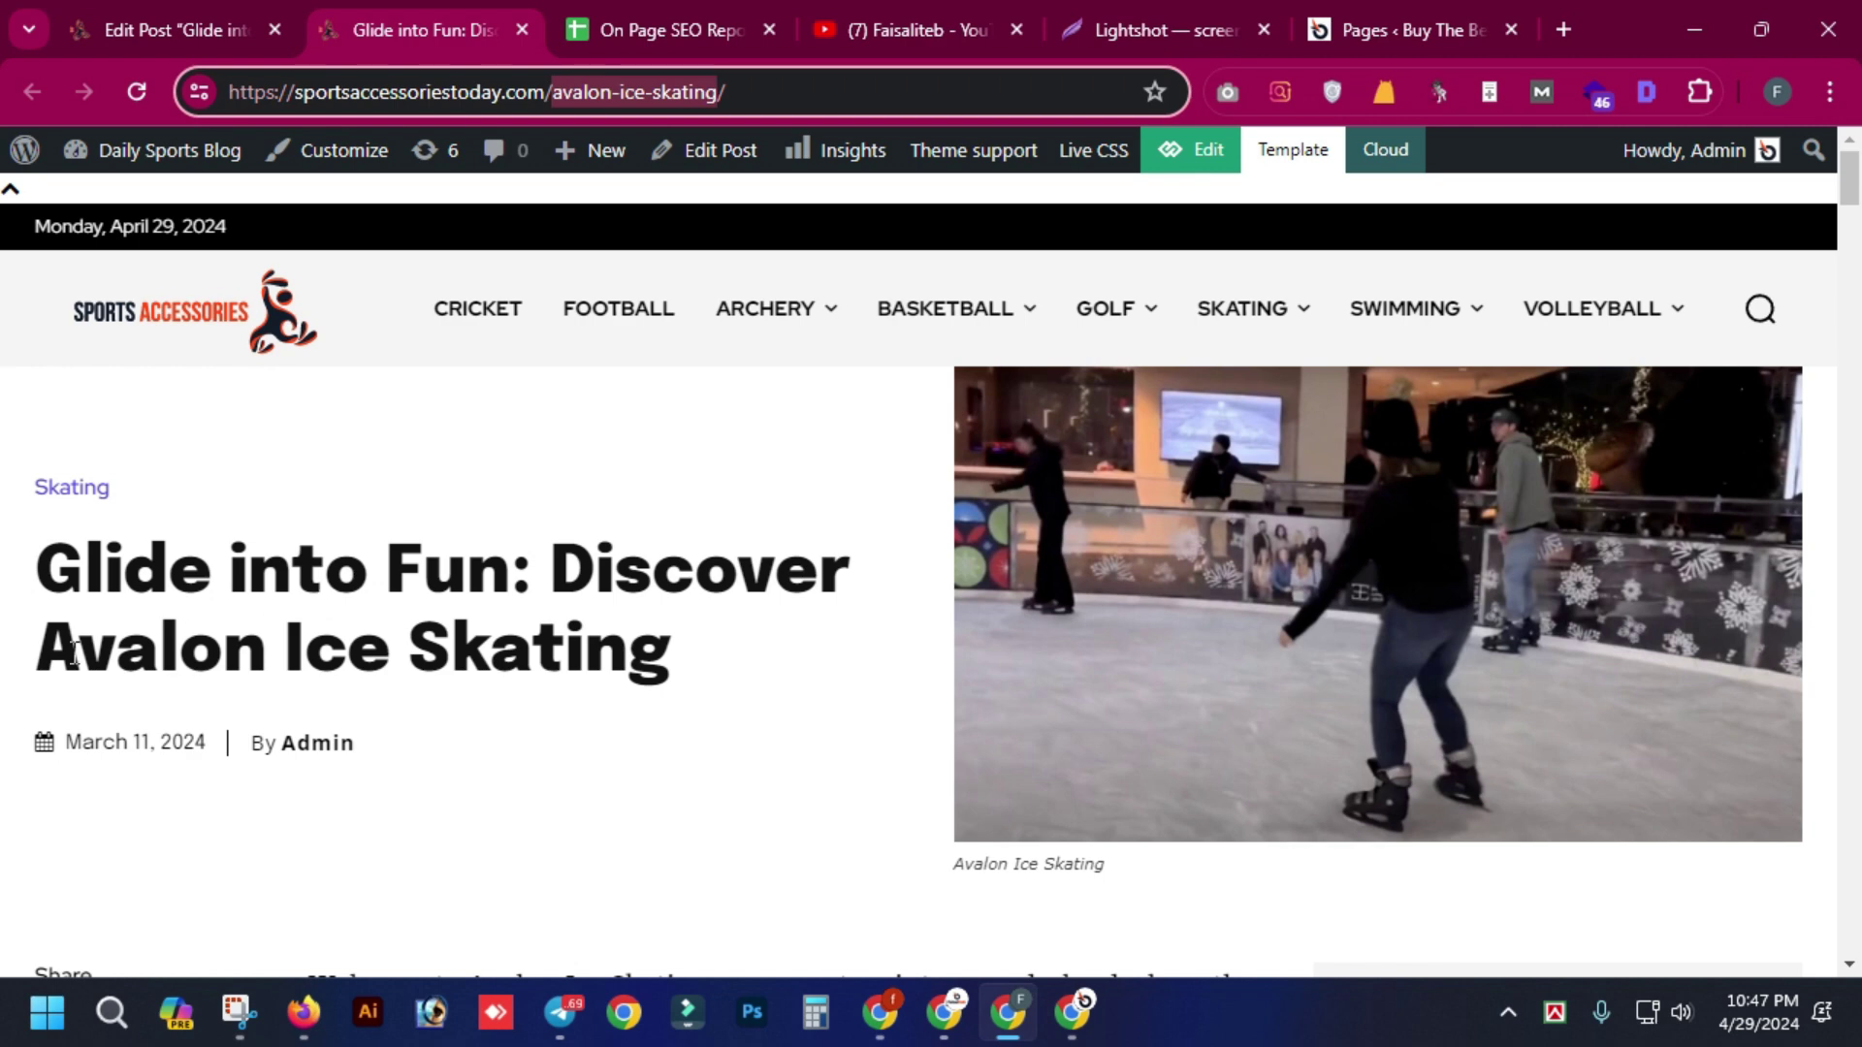
pyautogui.moveTo(50, 654); pyautogui.dragTo(723, 652)
pyautogui.hotkey('ctrl', 'c')
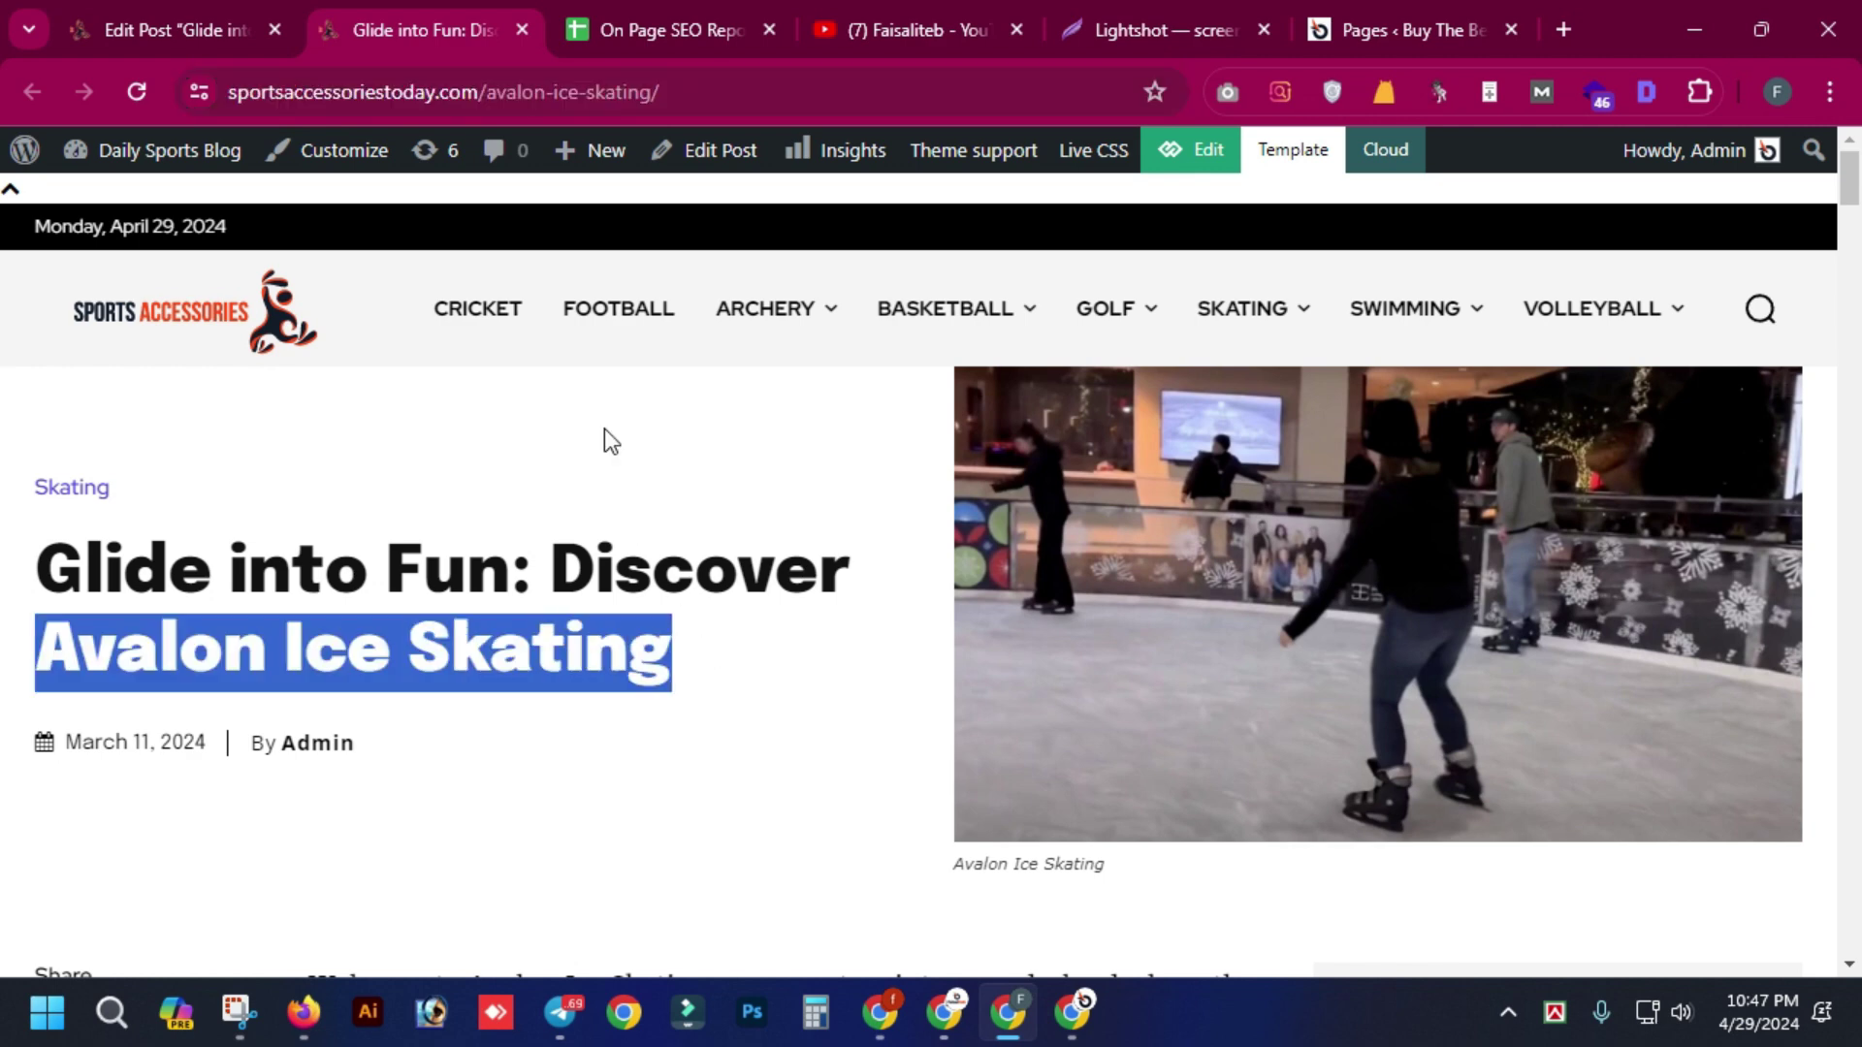
pyautogui.click(654, 18)
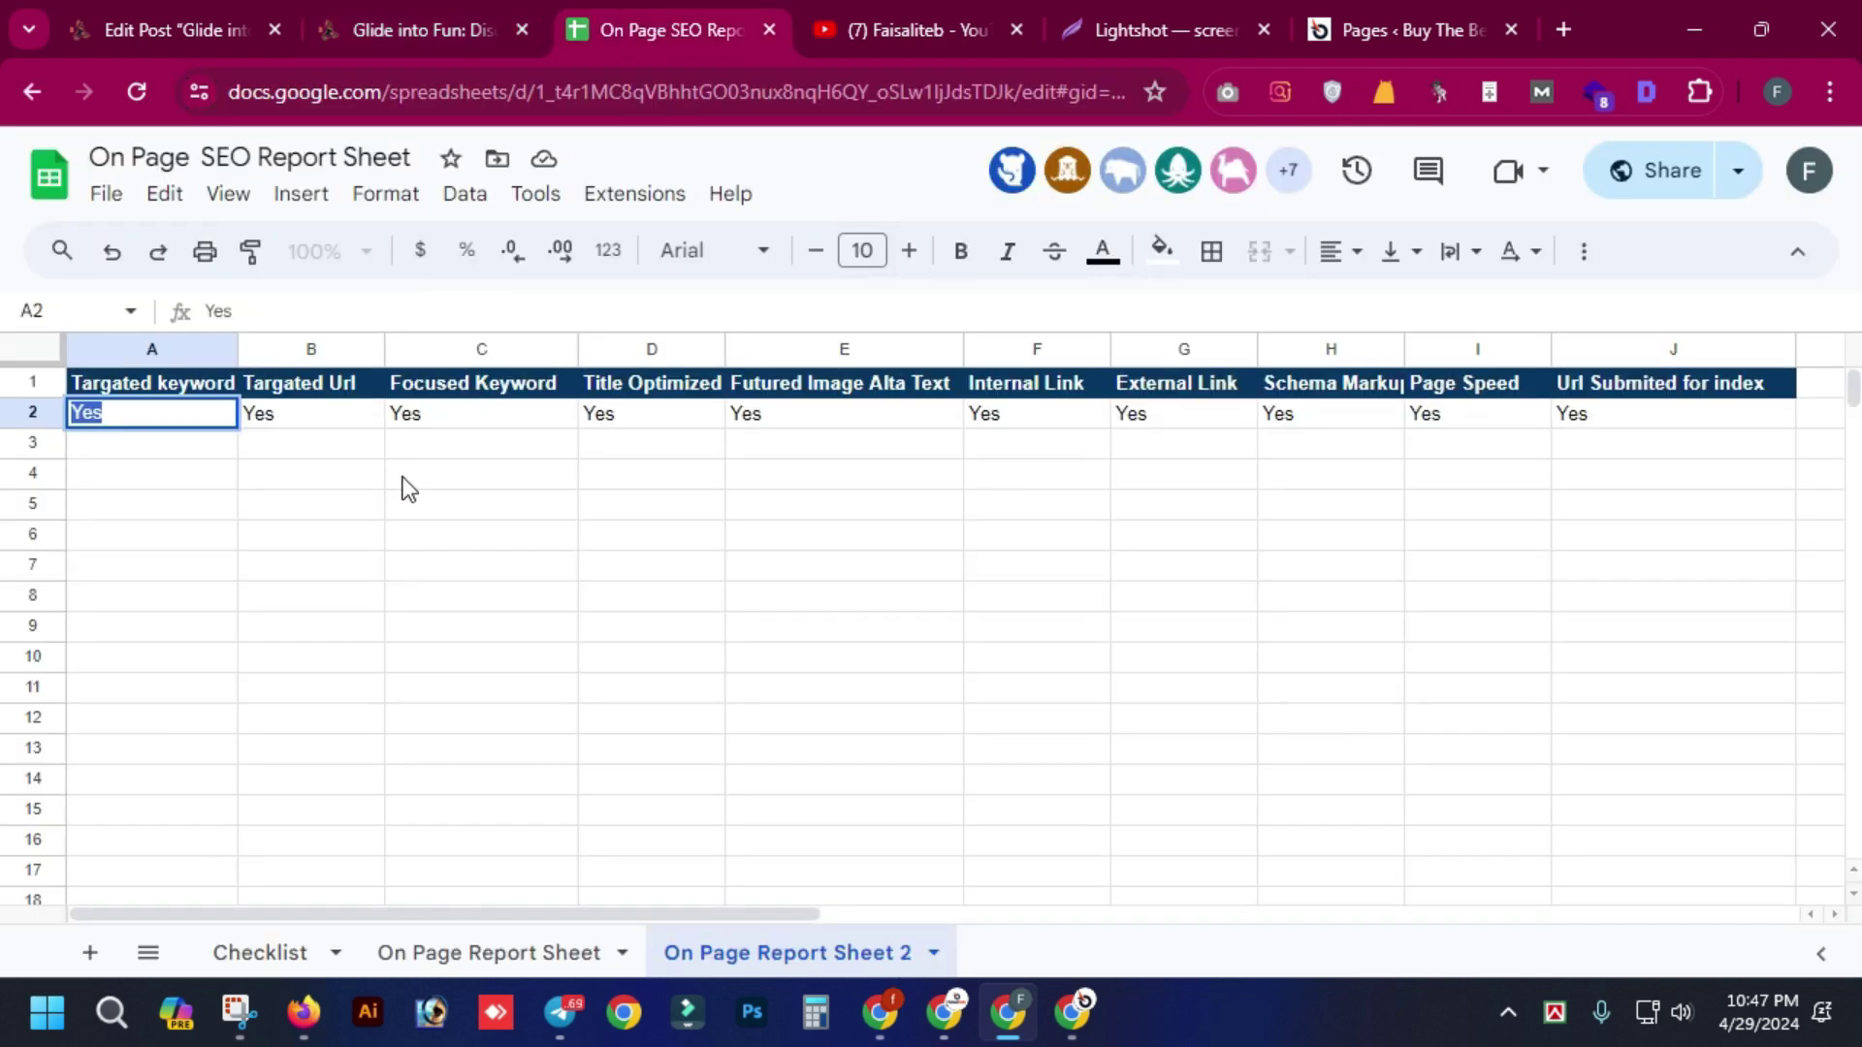
pyautogui.hotkey('ctrl', 'v')
pyautogui.click(389, 630)
pyautogui.click(303, 438)
pyautogui.click(327, 392)
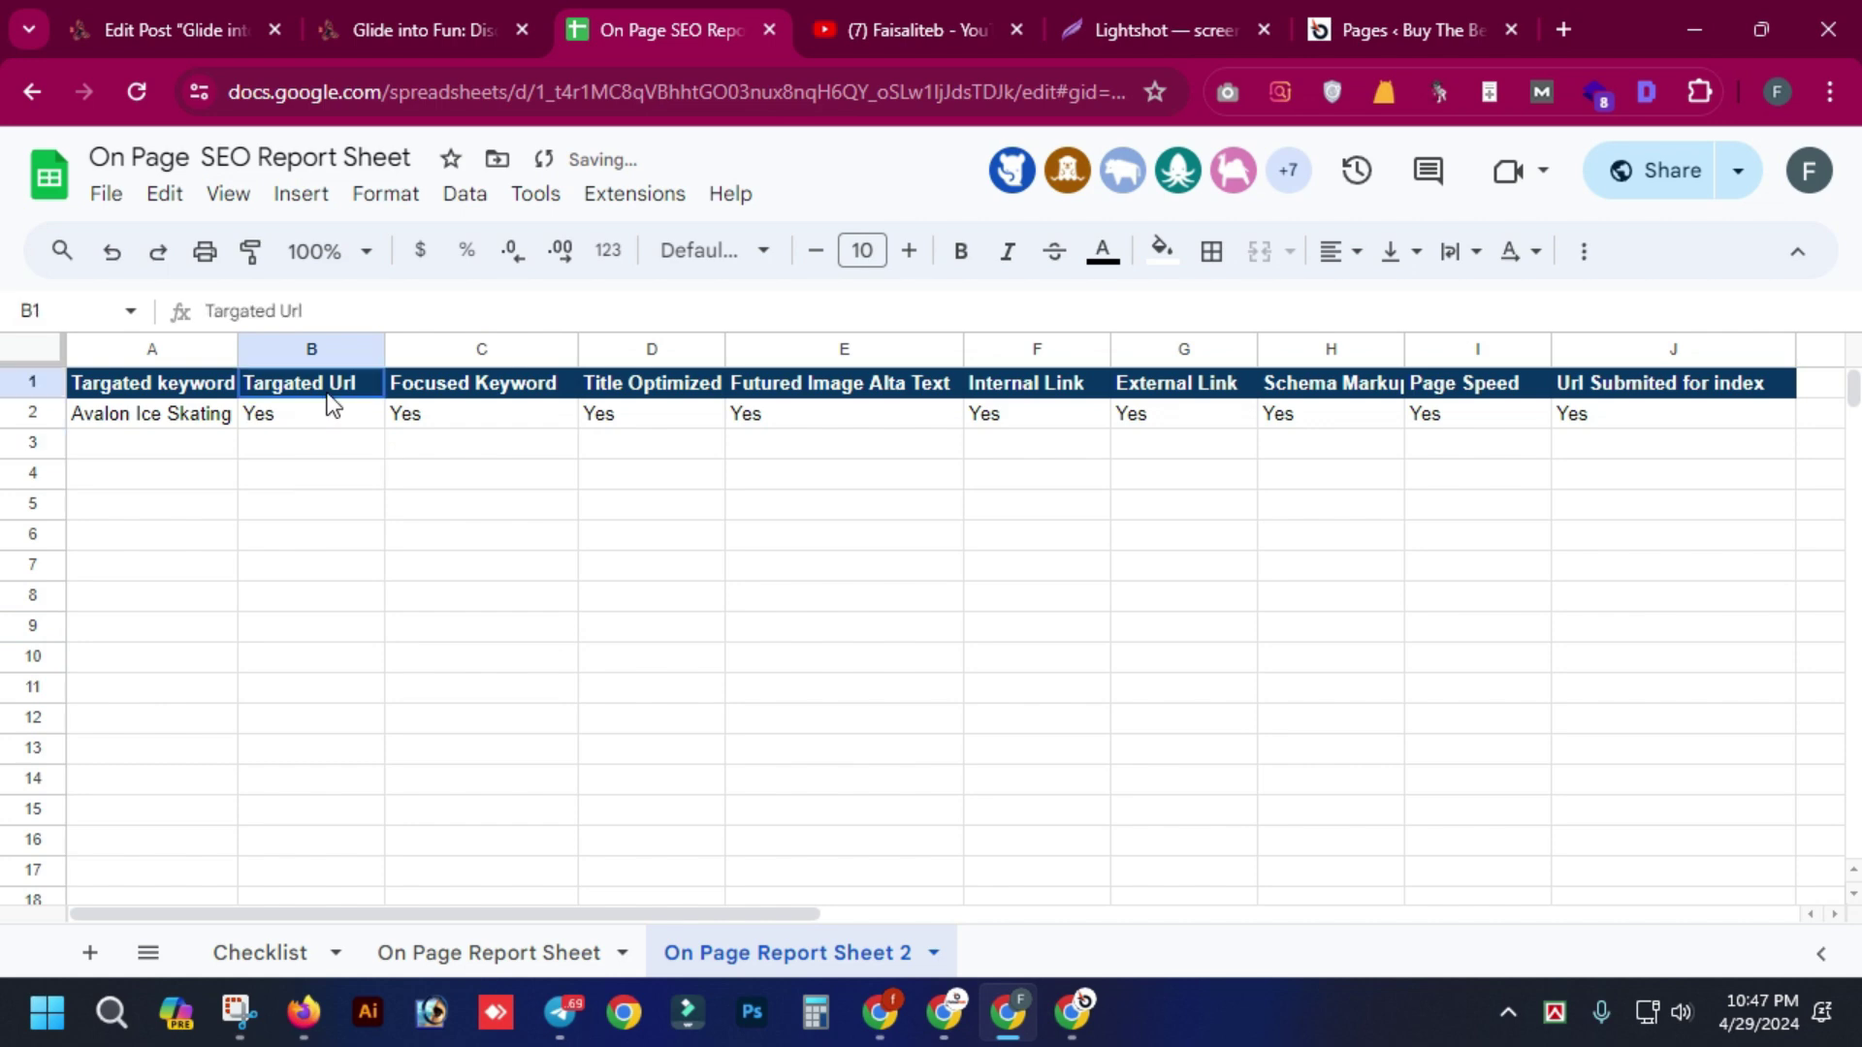
pyautogui.click(310, 417)
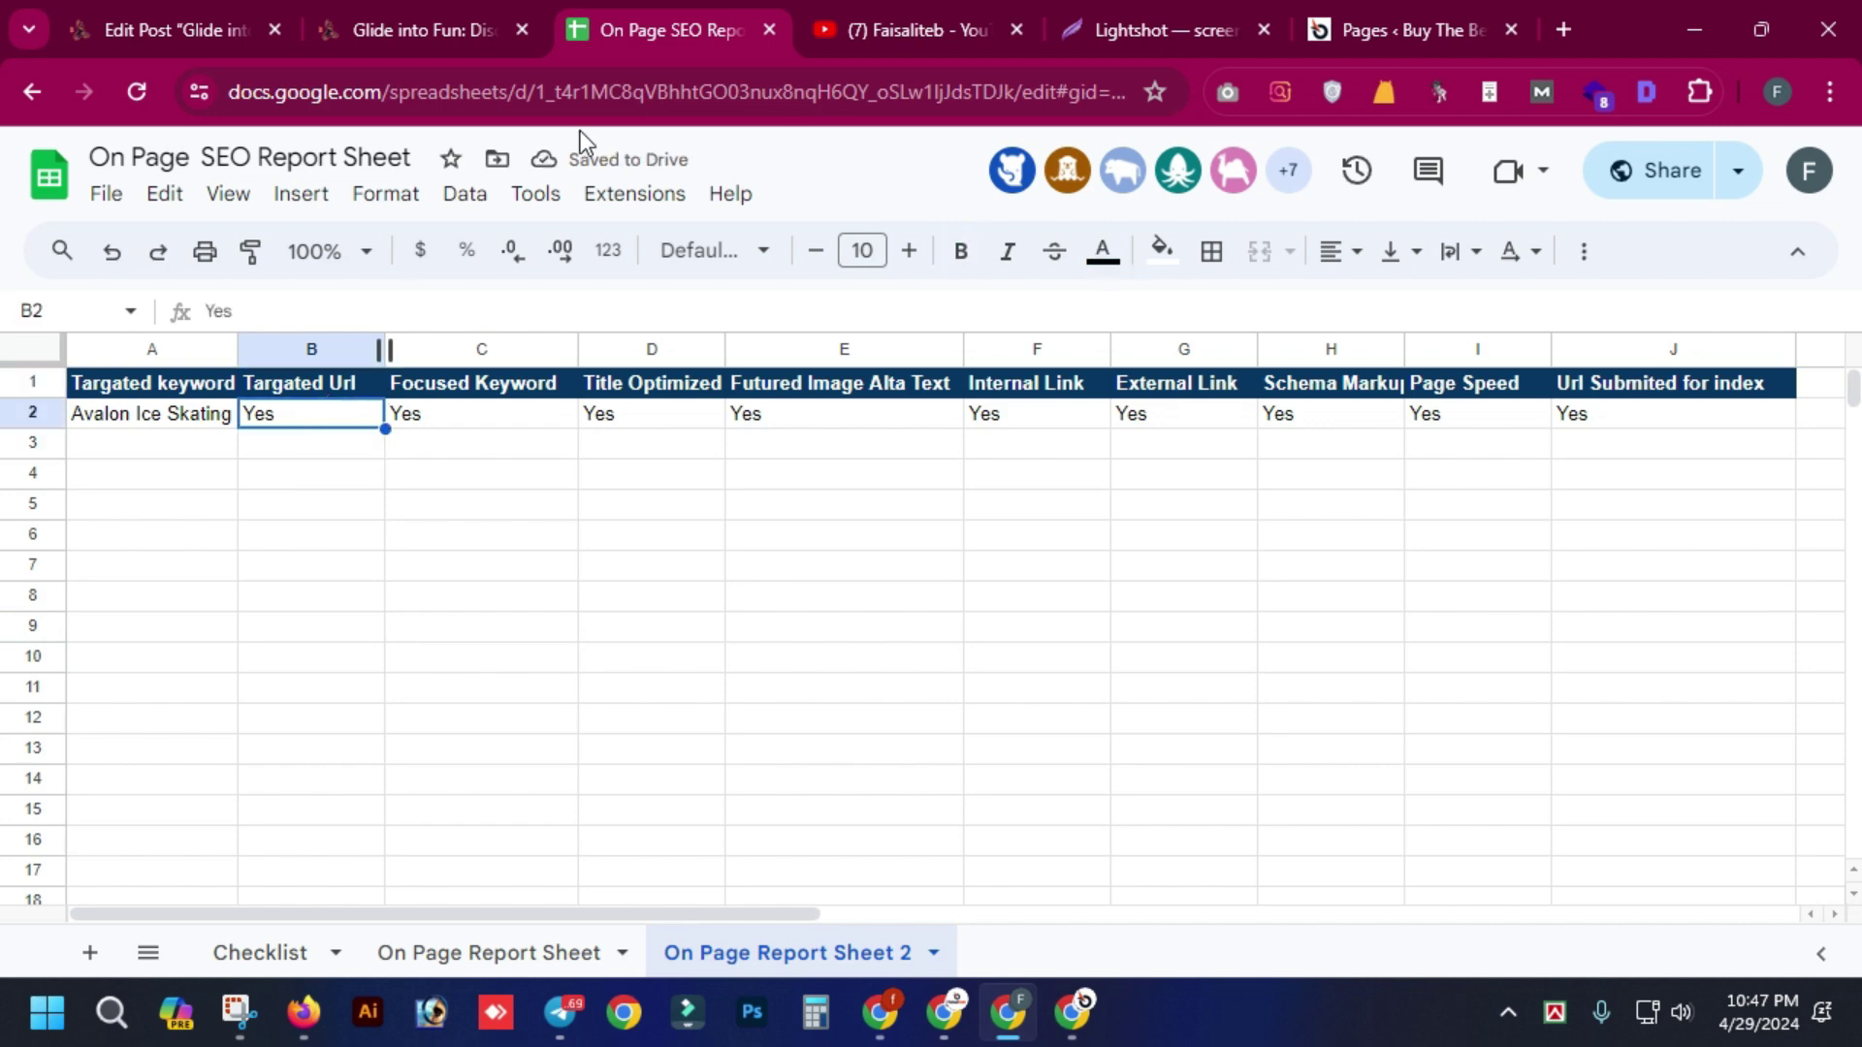
pyautogui.click(388, 12)
pyautogui.click(475, 102)
pyautogui.hotkey('ctrl', 'c')
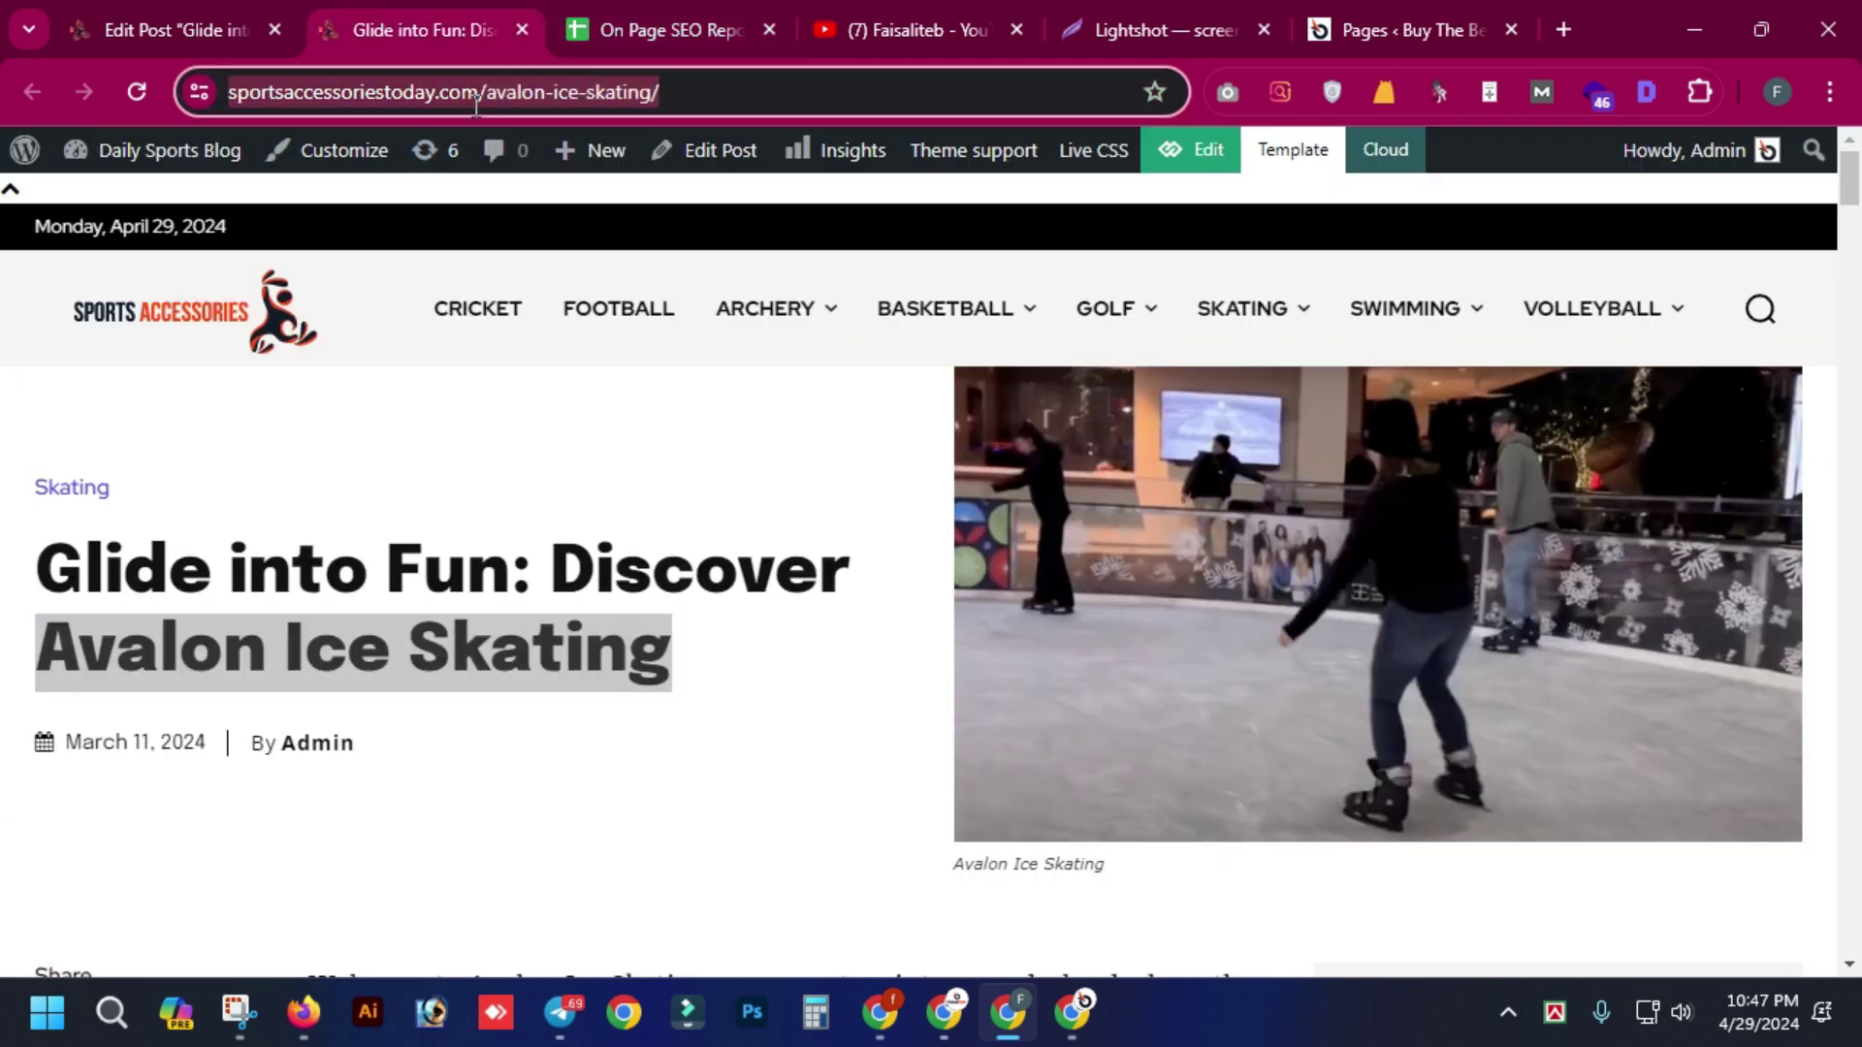
pyautogui.click(638, 37)
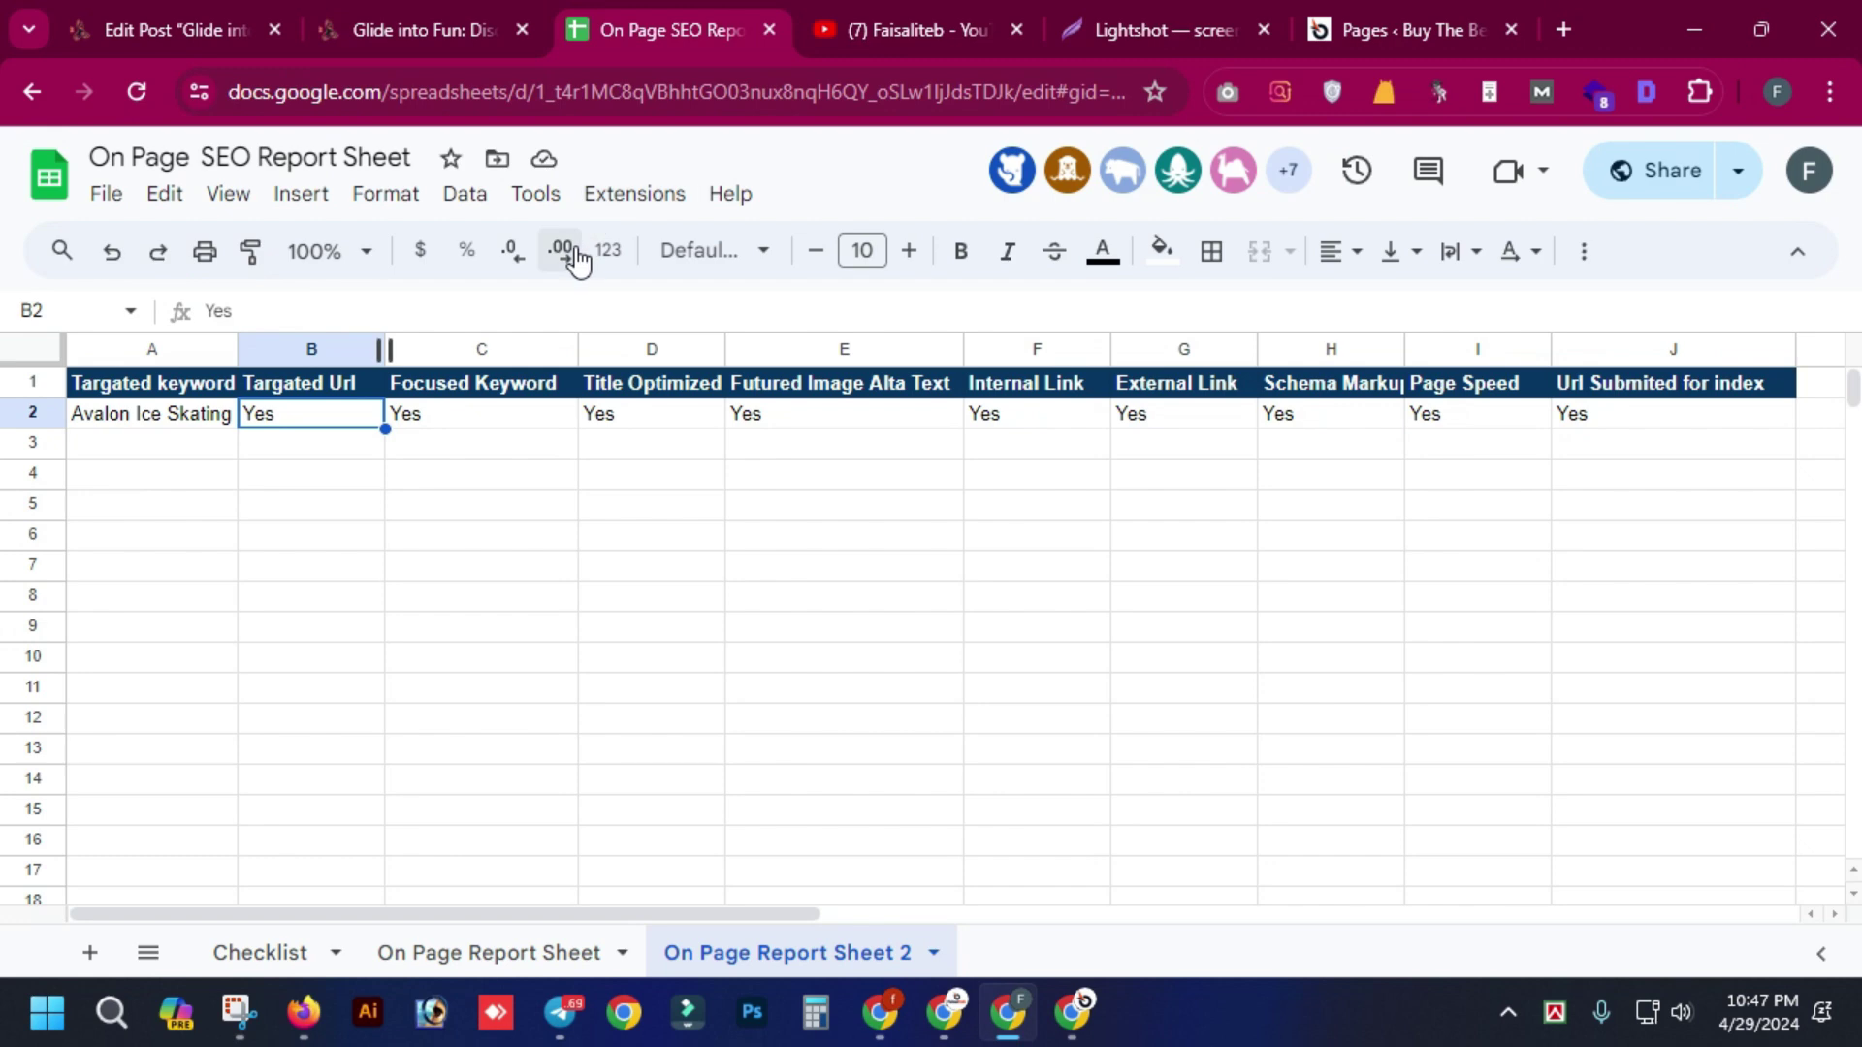
pyautogui.hotkey('ctrl', 'v')
pyautogui.click(590, 597)
# - Replace the Focused Keyword entry in C2 with the previously copied text "Avalon Ice Skating"
pyautogui.click(463, 424)
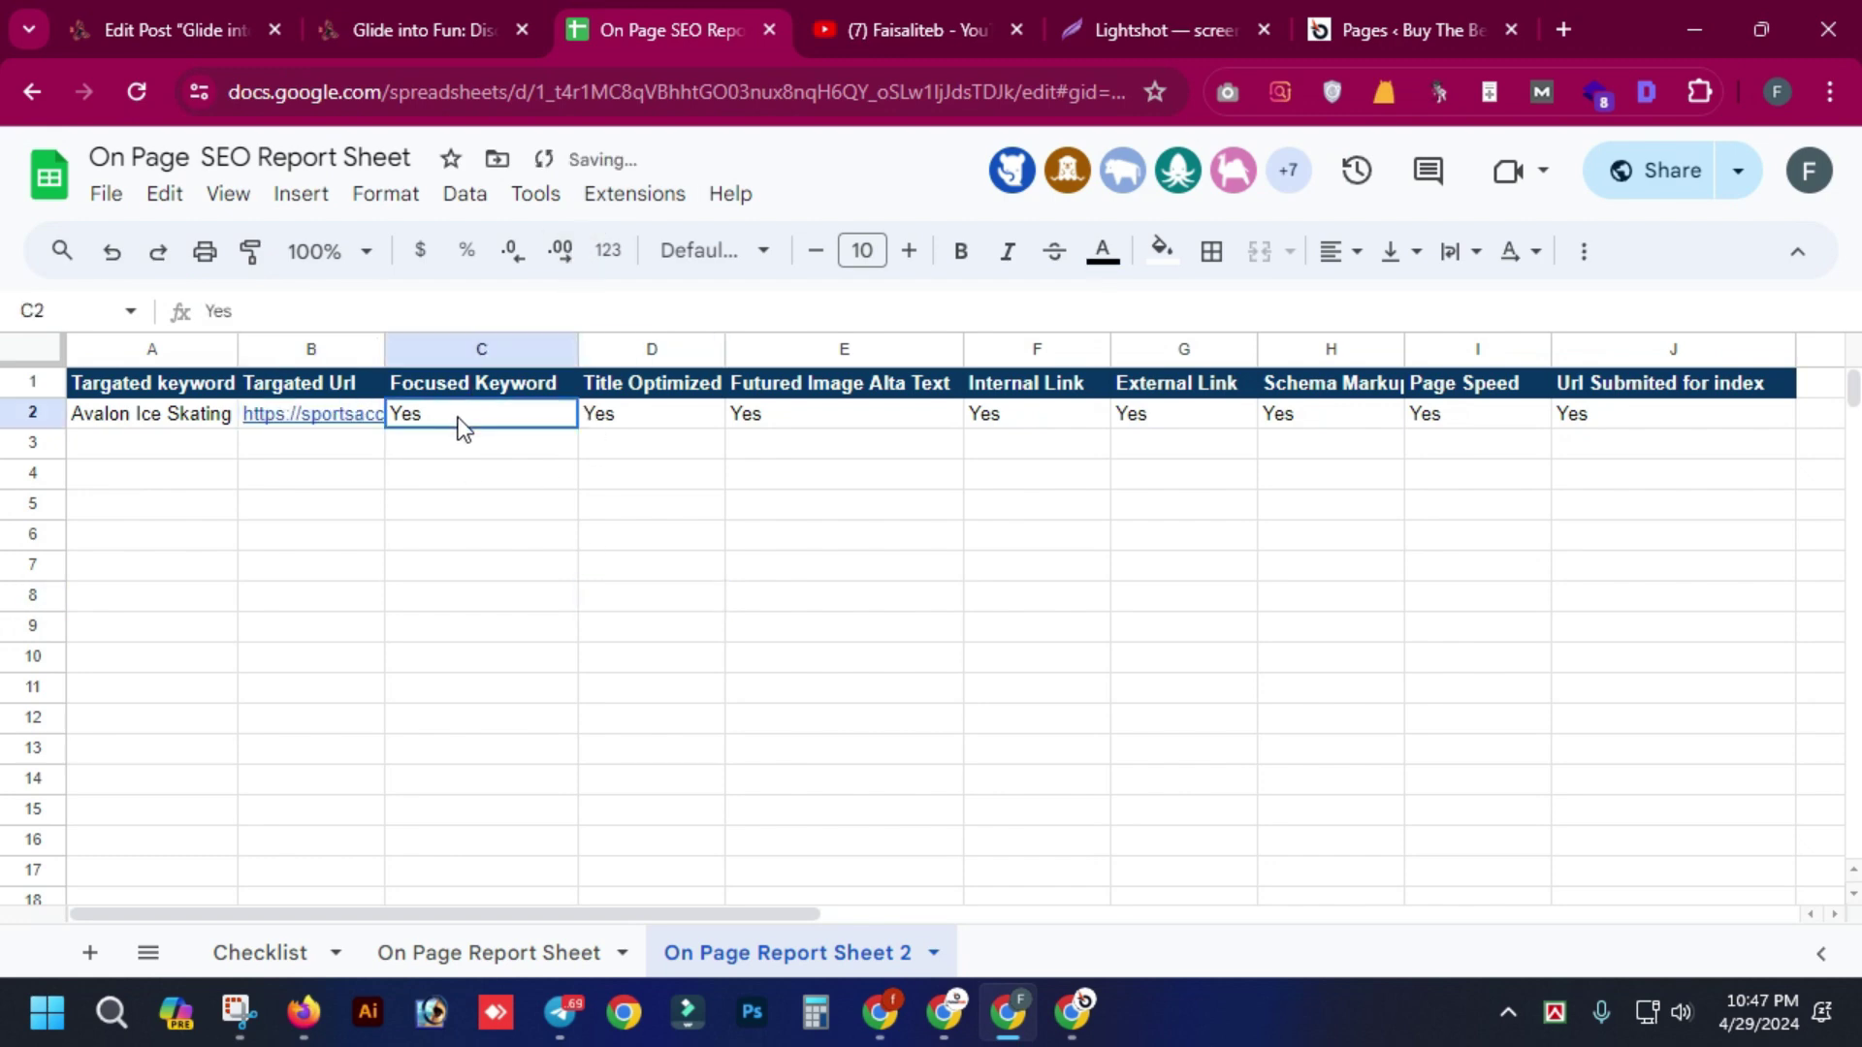
pyautogui.press('super+v')
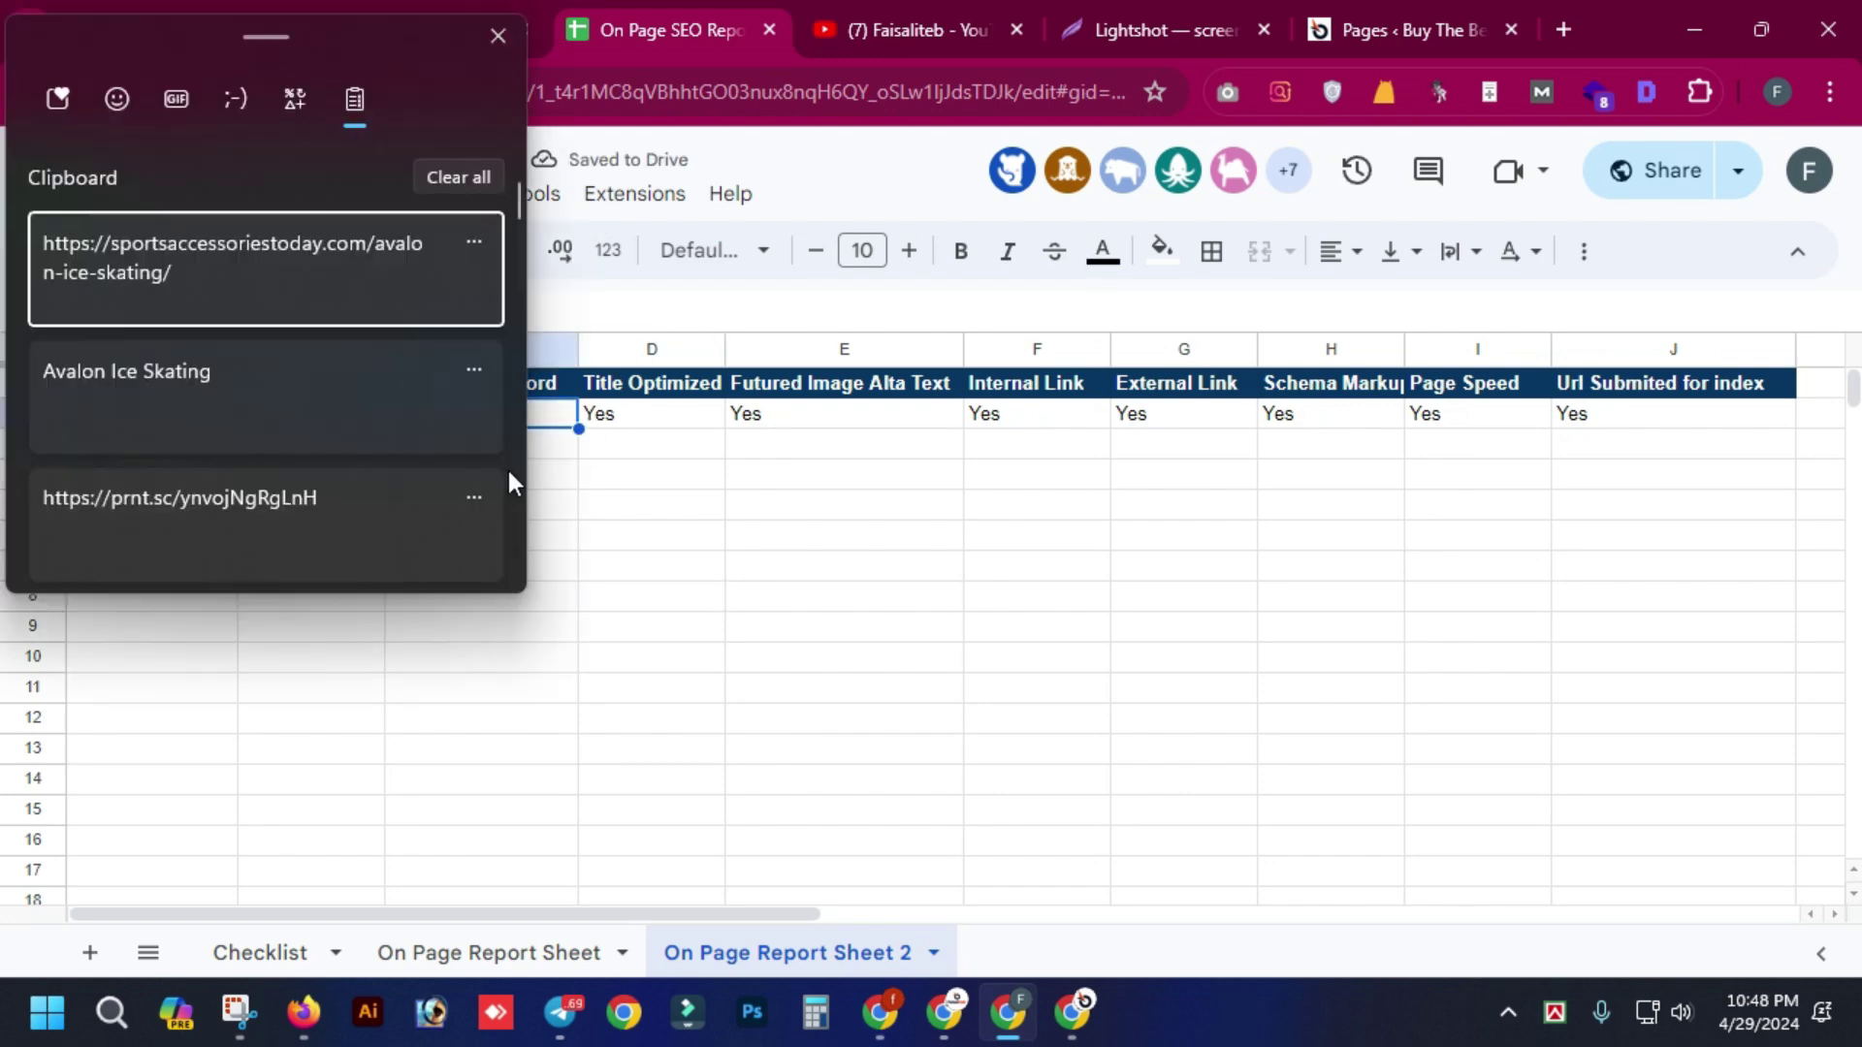
pyautogui.click(267, 369)
pyautogui.hotkey('ctrl', 'z')
pyautogui.moveTo(328, 424)
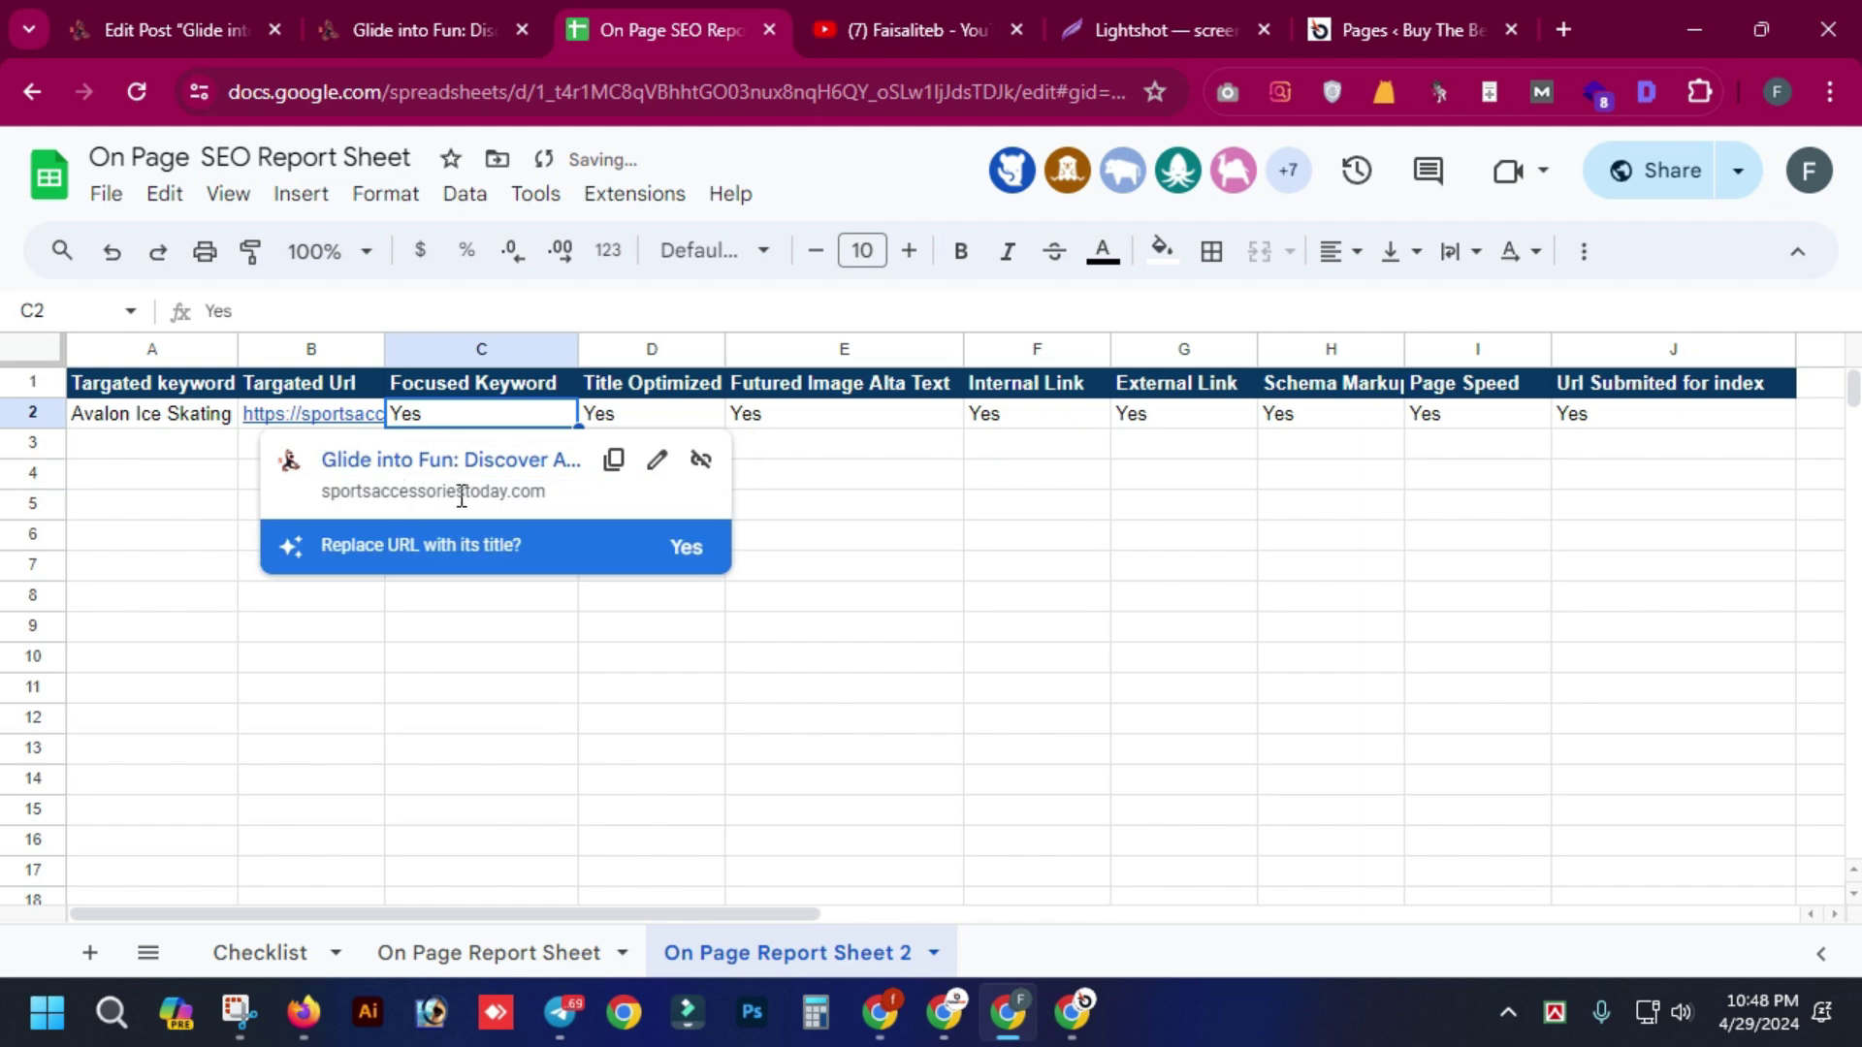
pyautogui.write('Avalon Ice Skating')
pyautogui.click(927, 528)
# - Go through the row 2 entries from Title Optimized to Schema Markup
pyautogui.click(660, 415)
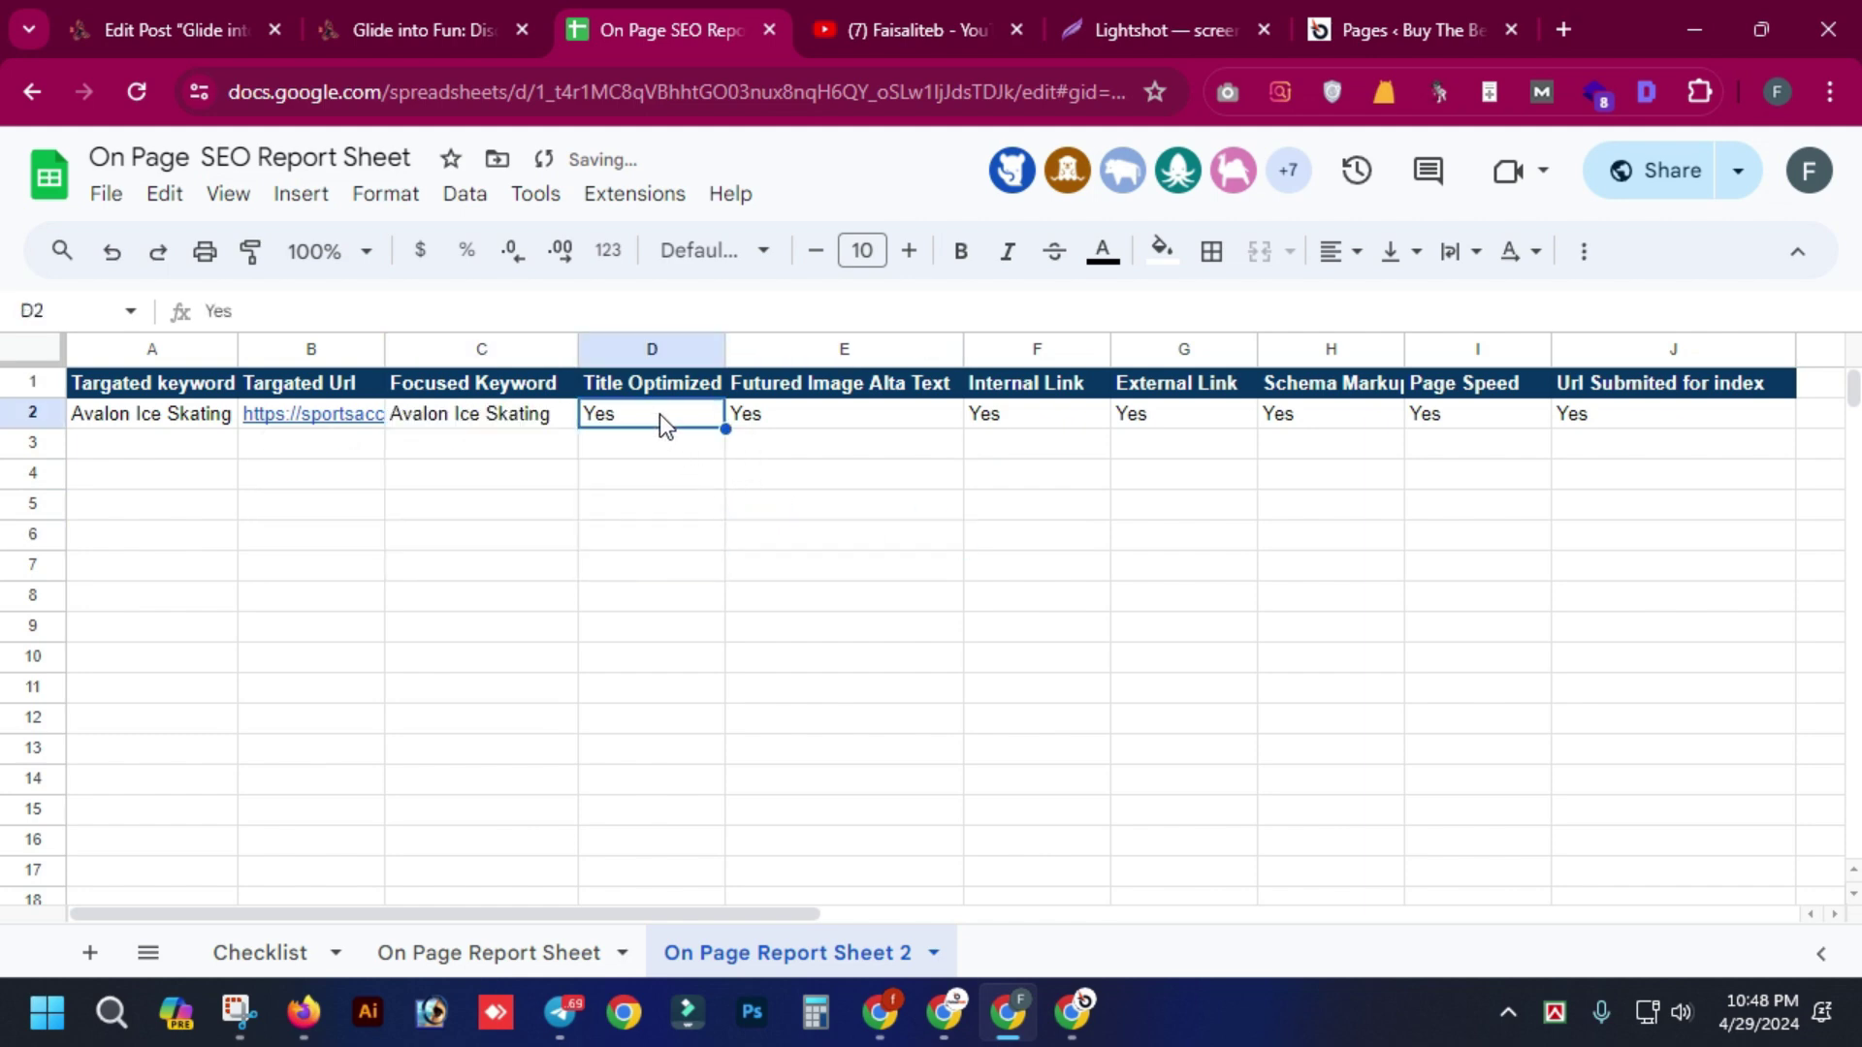
pyautogui.click(782, 426)
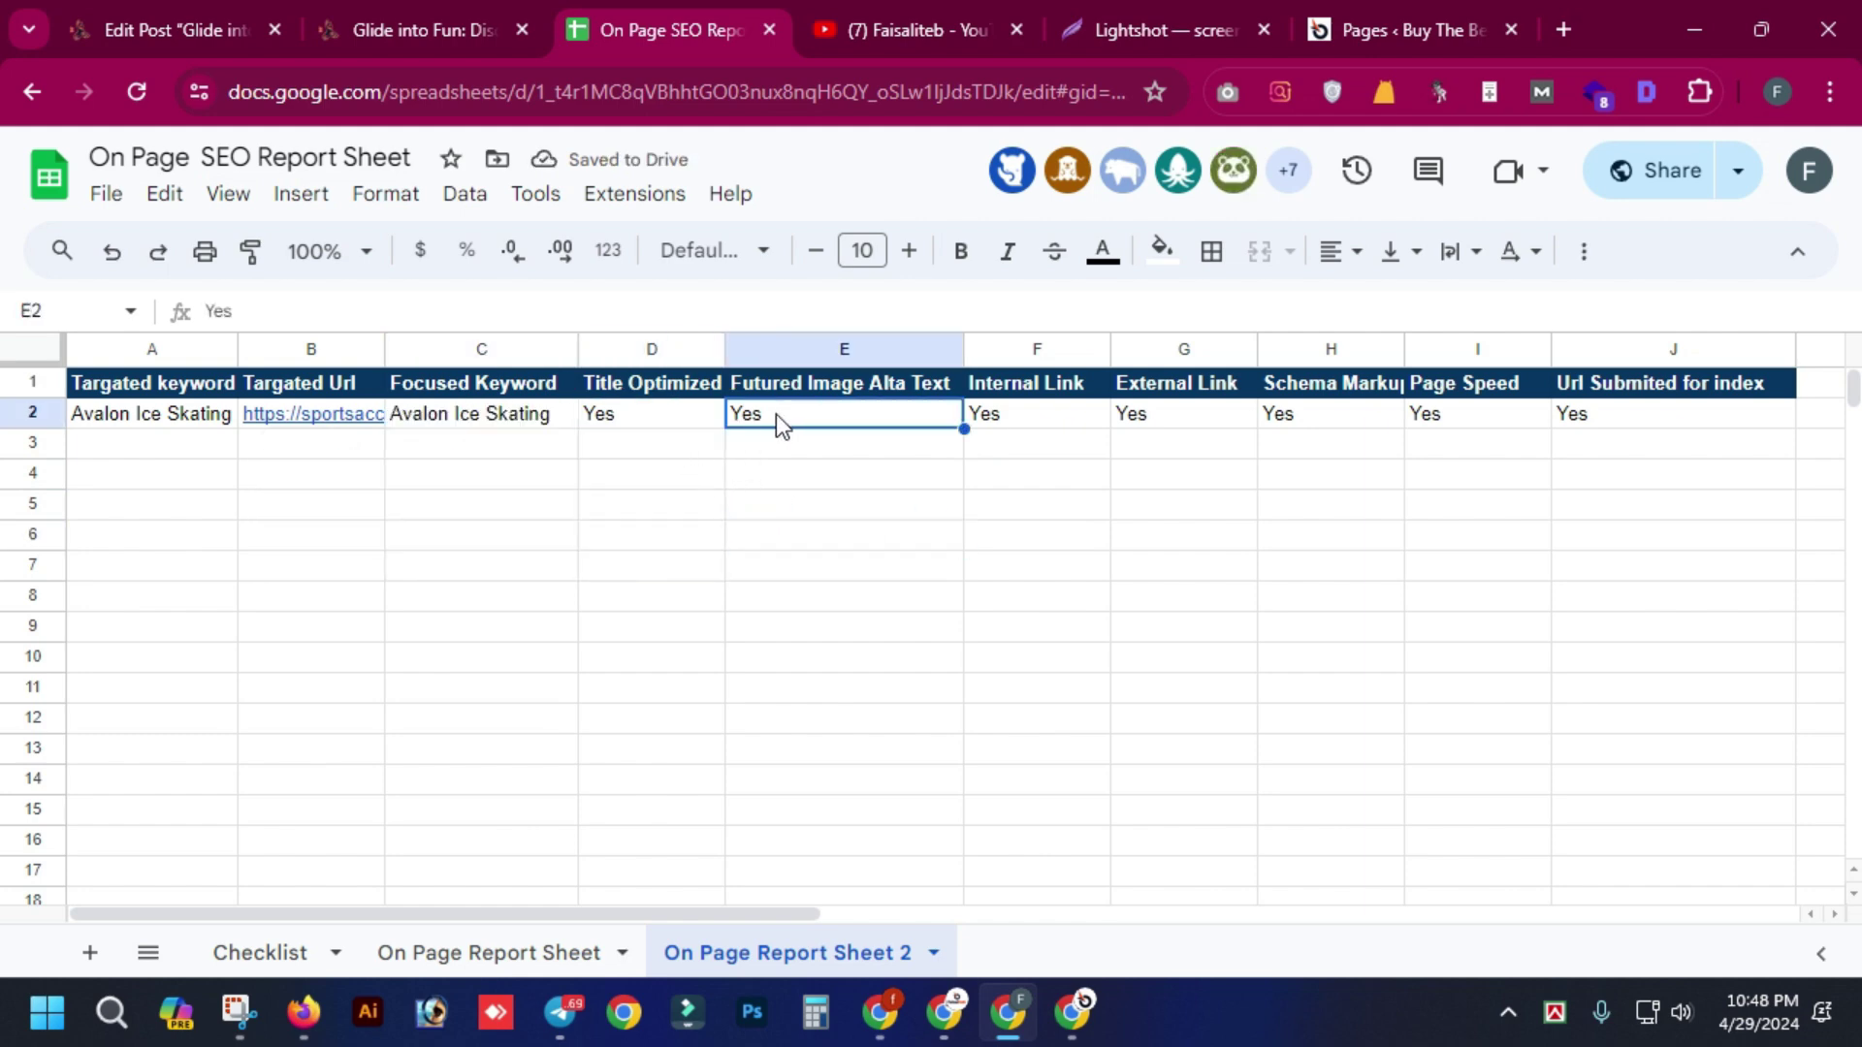
pyautogui.click(985, 419)
pyautogui.click(1230, 432)
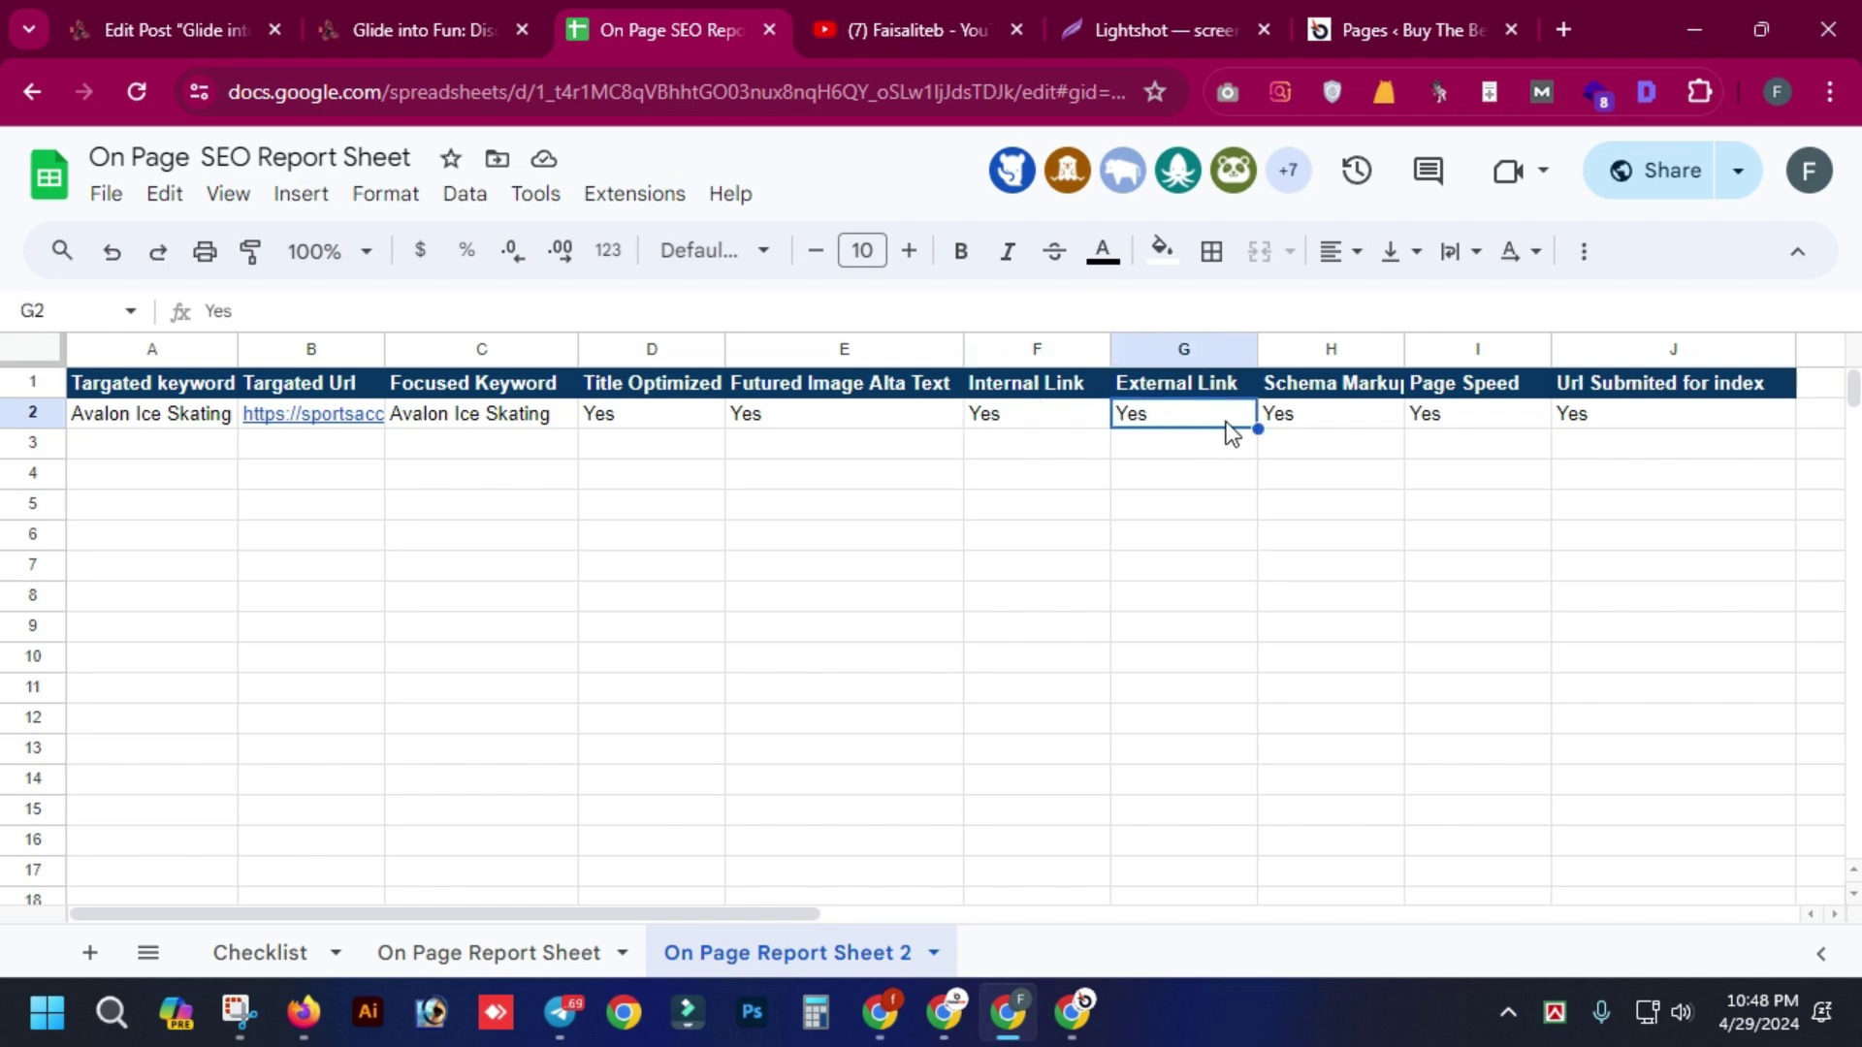
pyautogui.click(1291, 425)
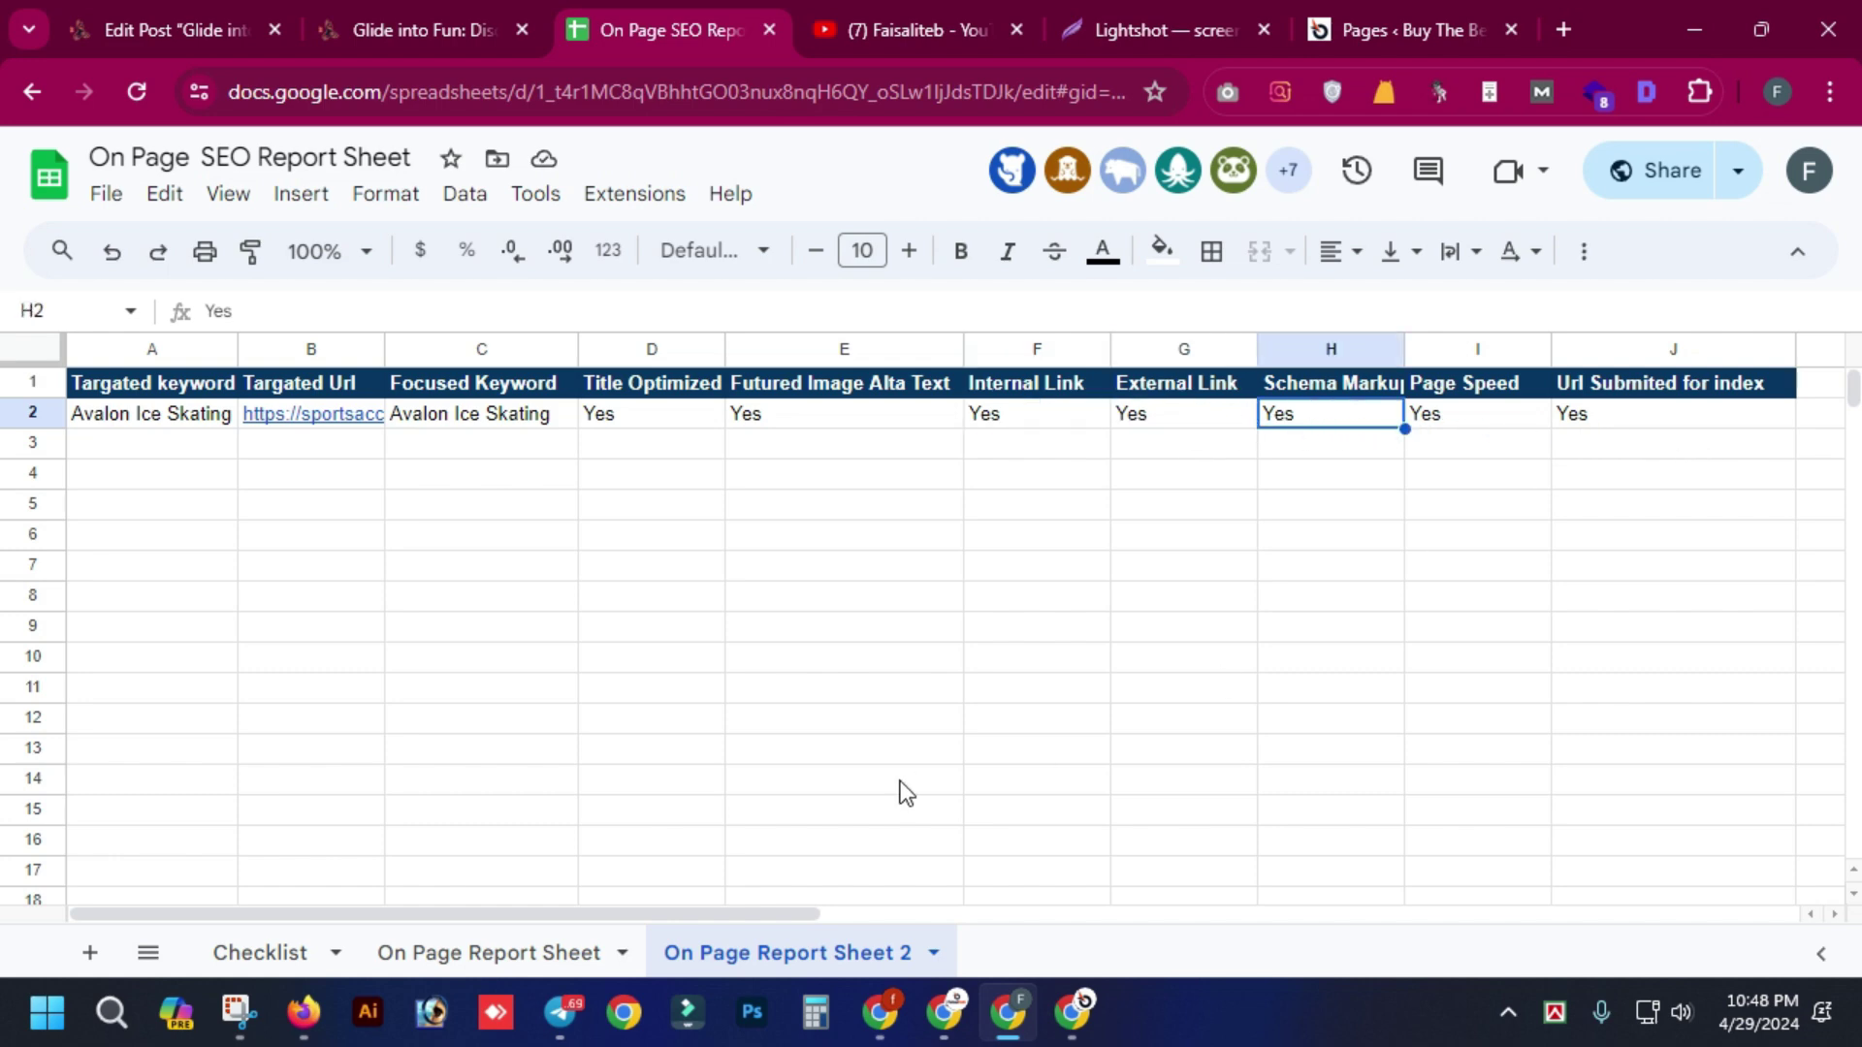
pyautogui.moveTo(772, 911); pyautogui.dragTo(613, 886)
pyautogui.click(504, 810)
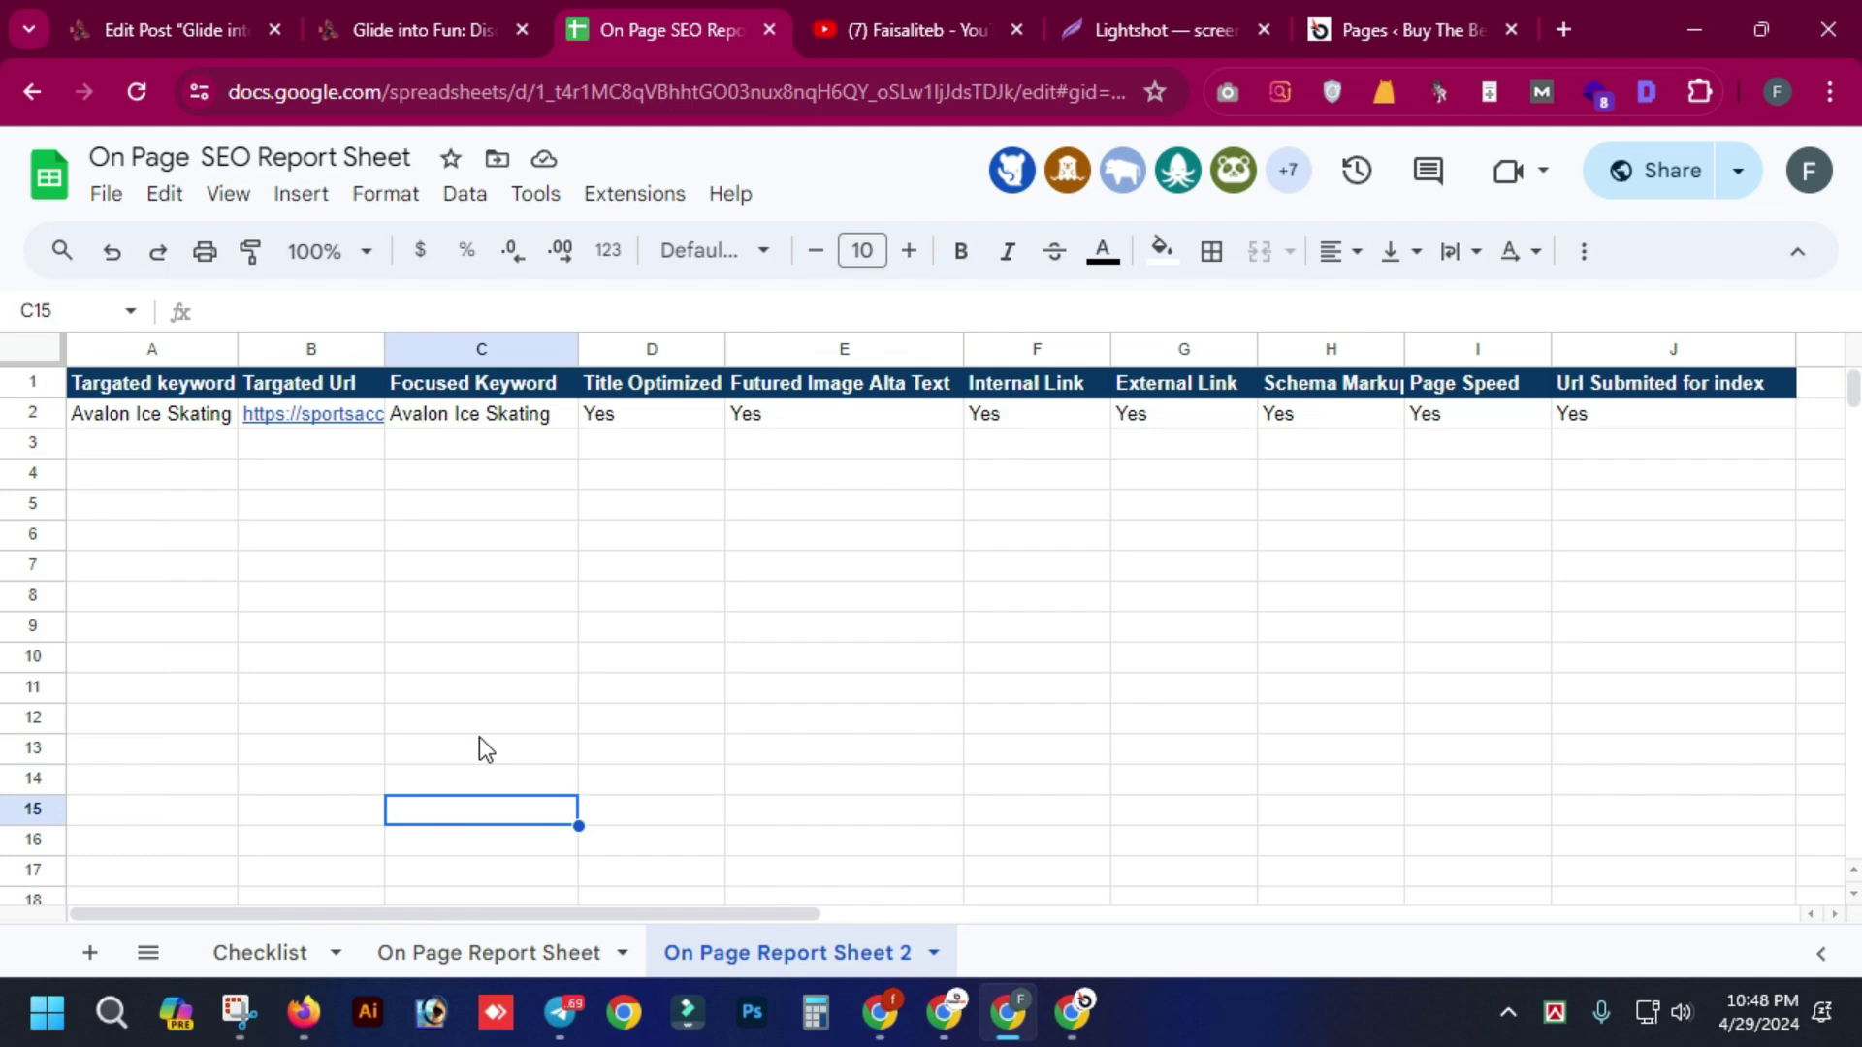
# - Enter "abc" as the targeted keyword in A3
pyautogui.click(199, 451)
pyautogui.write('abc')
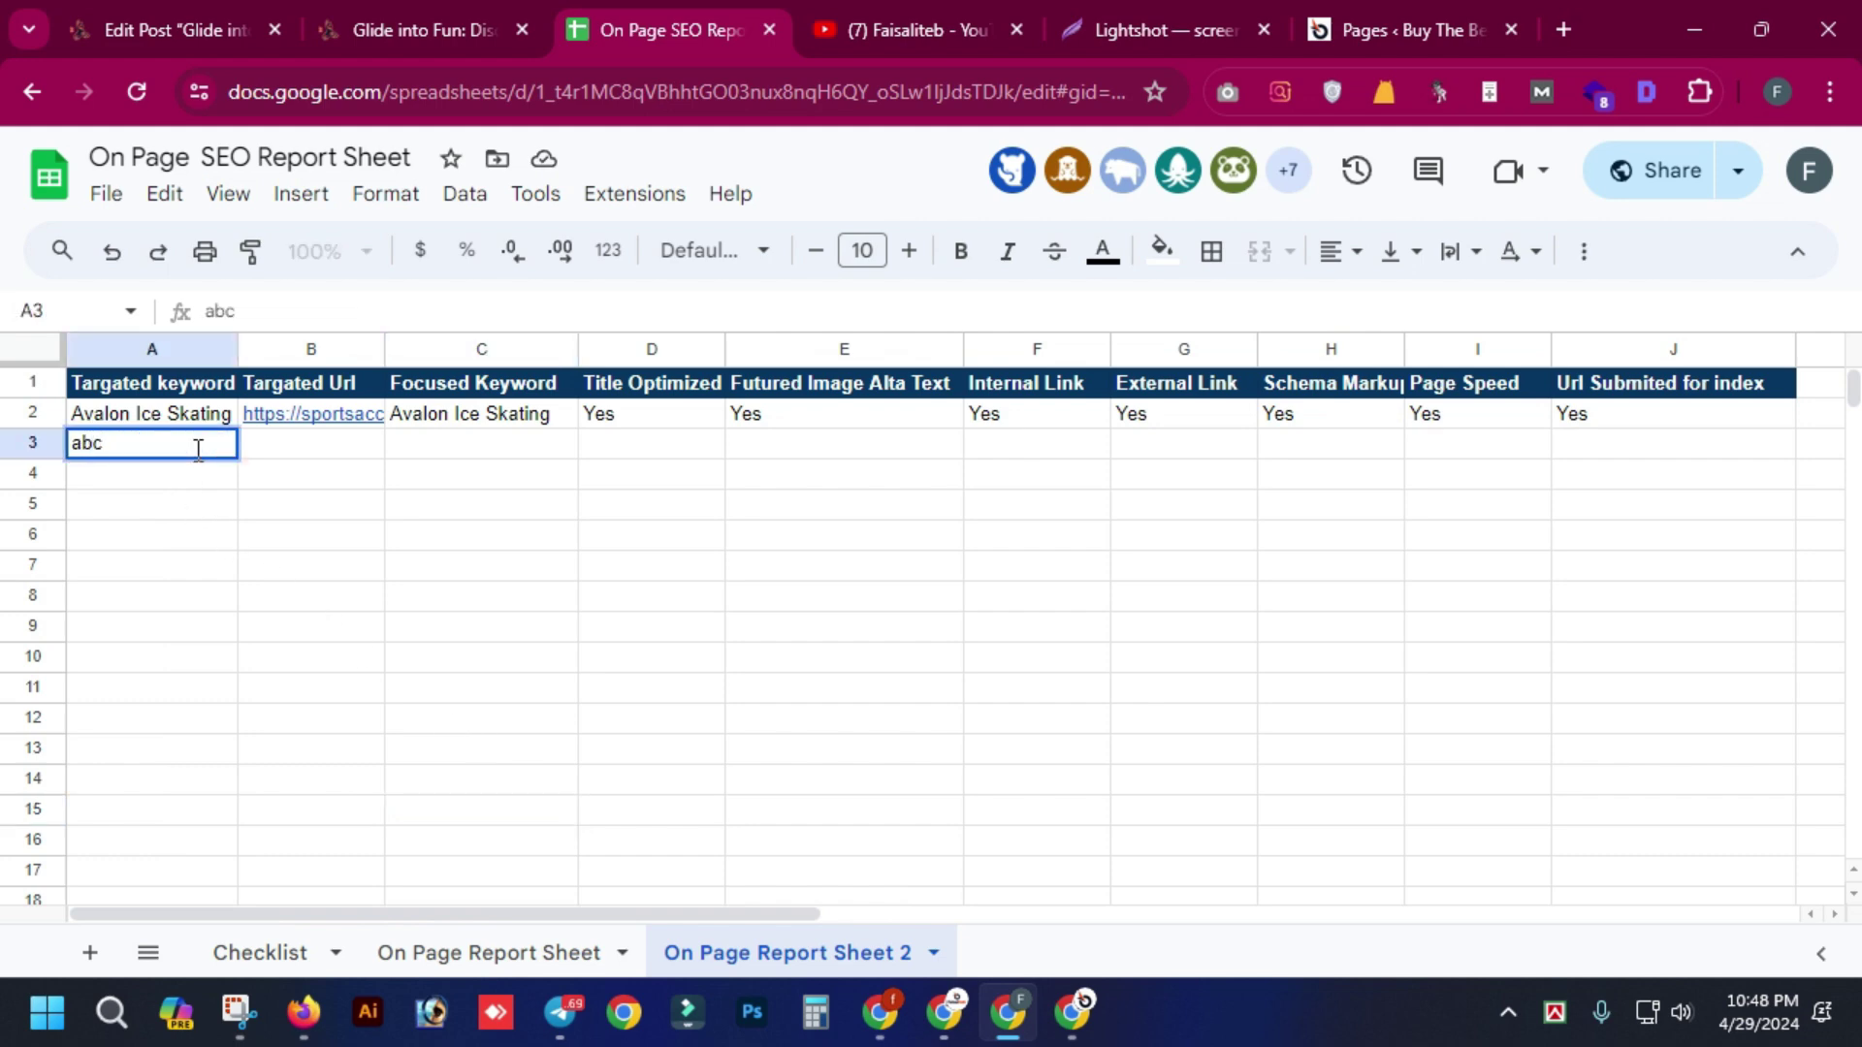
pyautogui.press('Tab')
pyautogui.write('a')
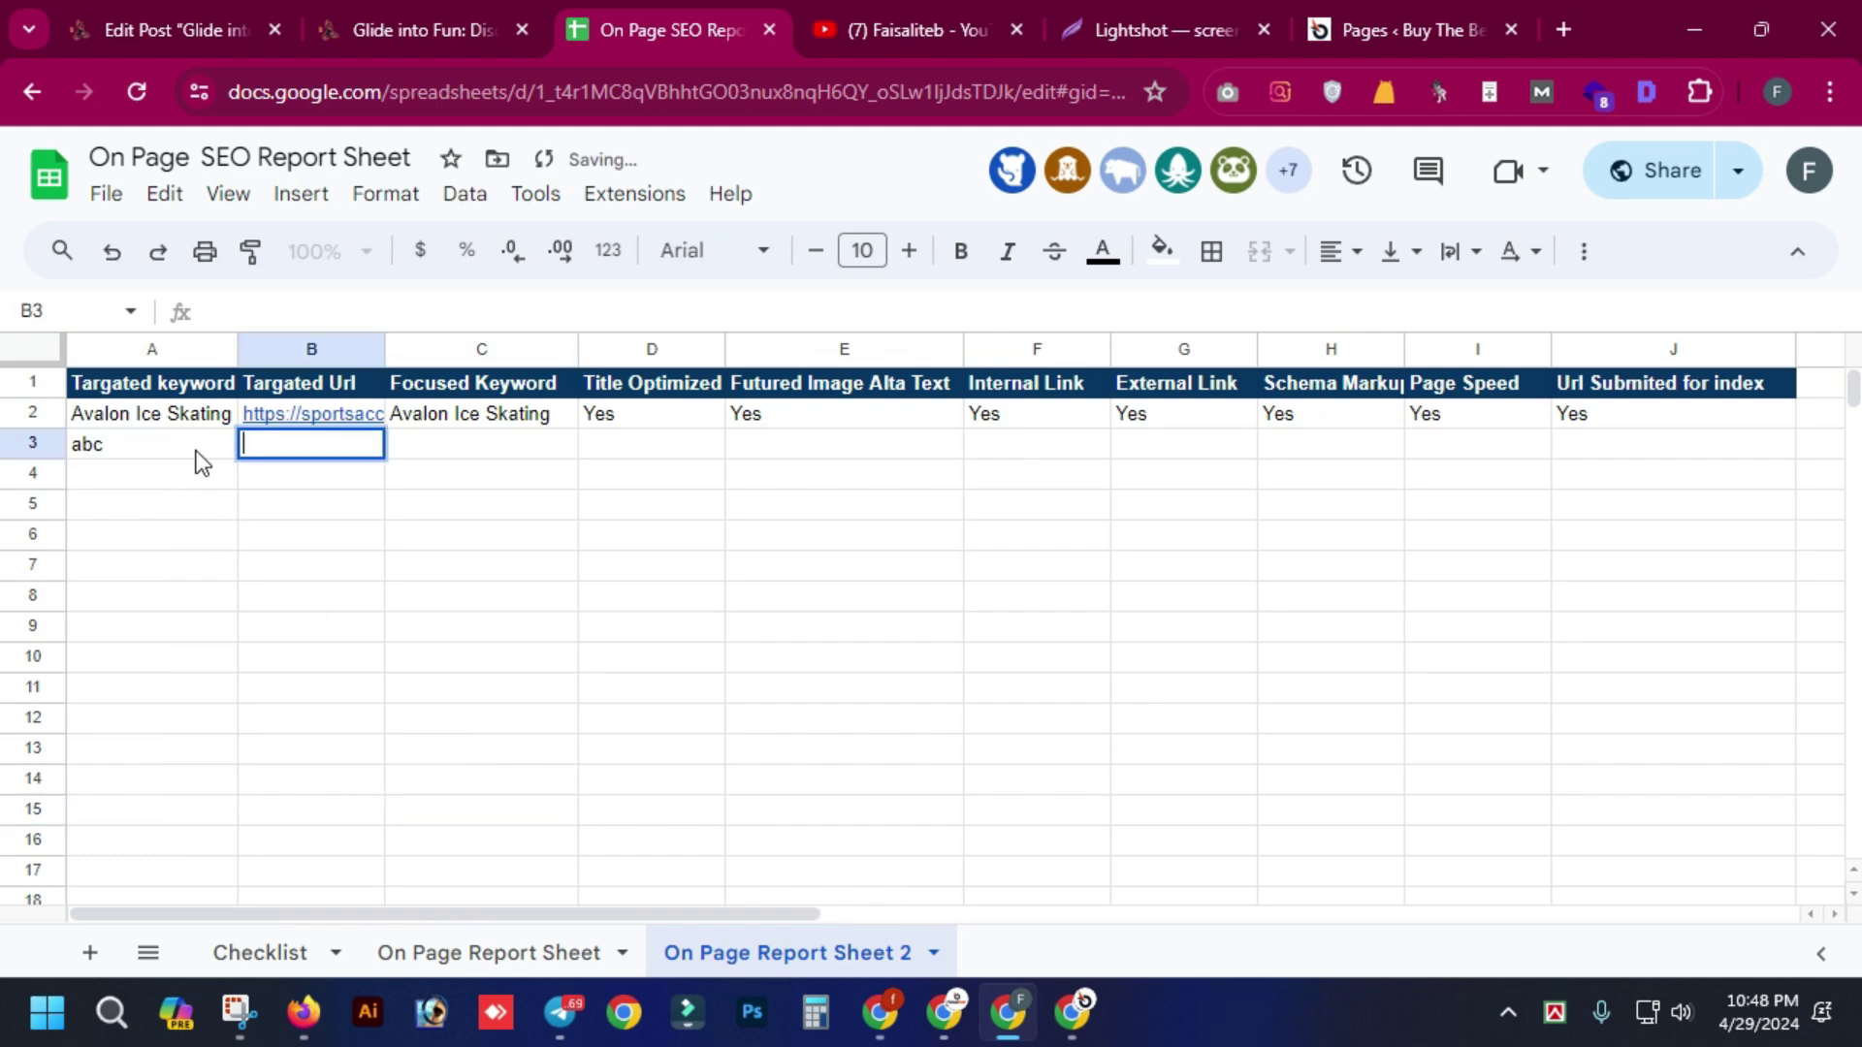
# - Copy the link from B2 and paste it into B3
pyautogui.click(319, 395)
pyautogui.click(374, 415)
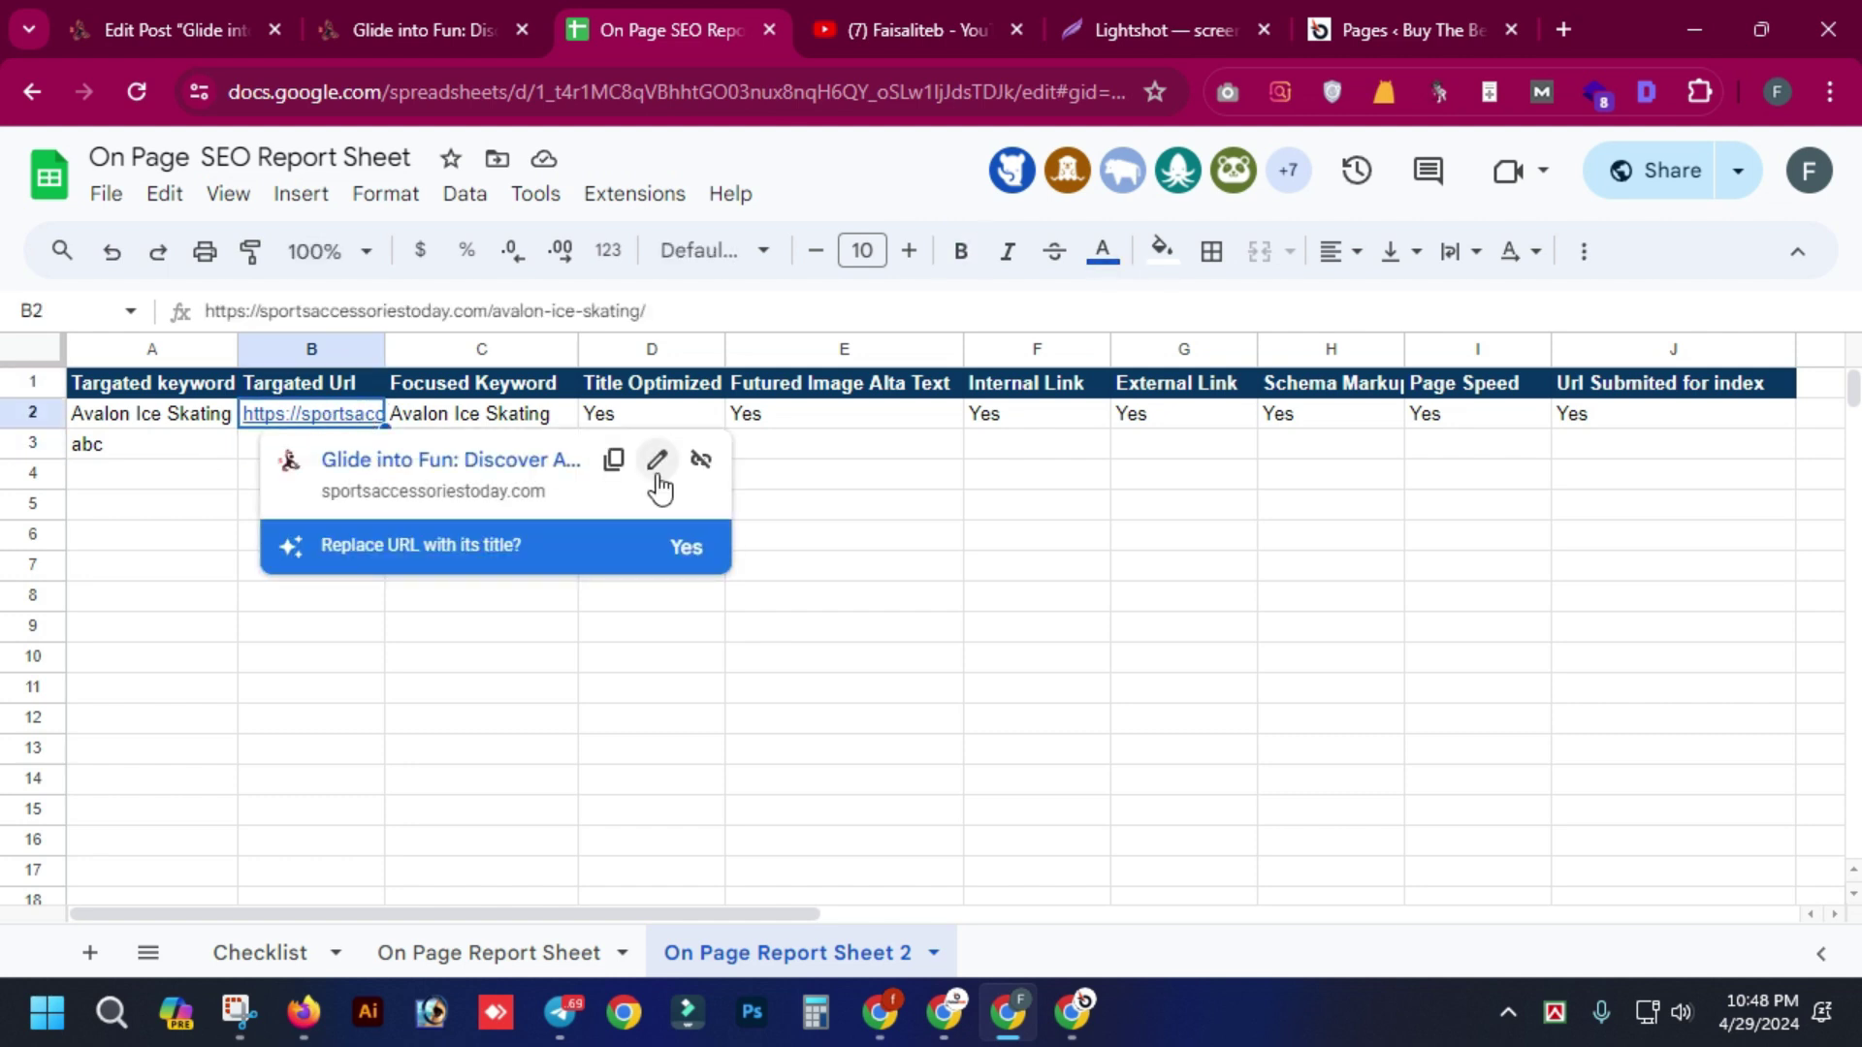
pyautogui.click(614, 459)
pyautogui.click(369, 446)
pyautogui.hotkey('ctrl', 'v')
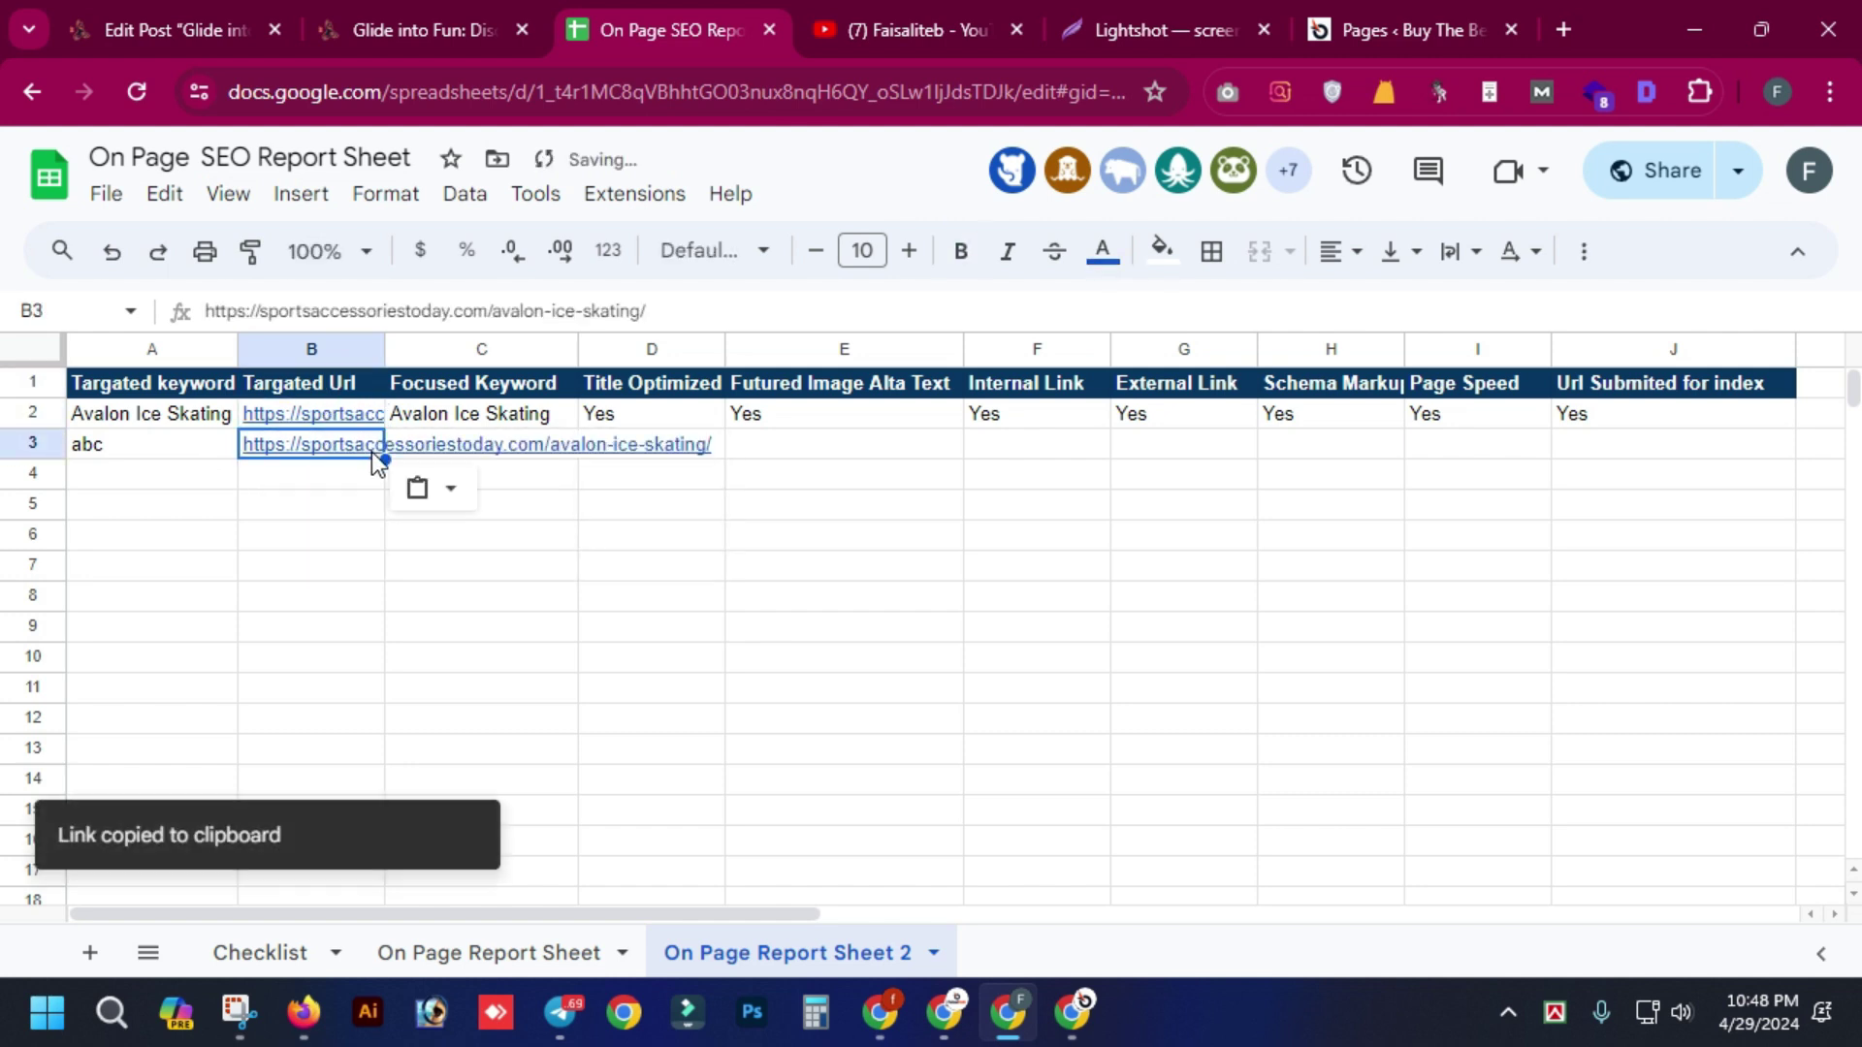
pyautogui.click(570, 444)
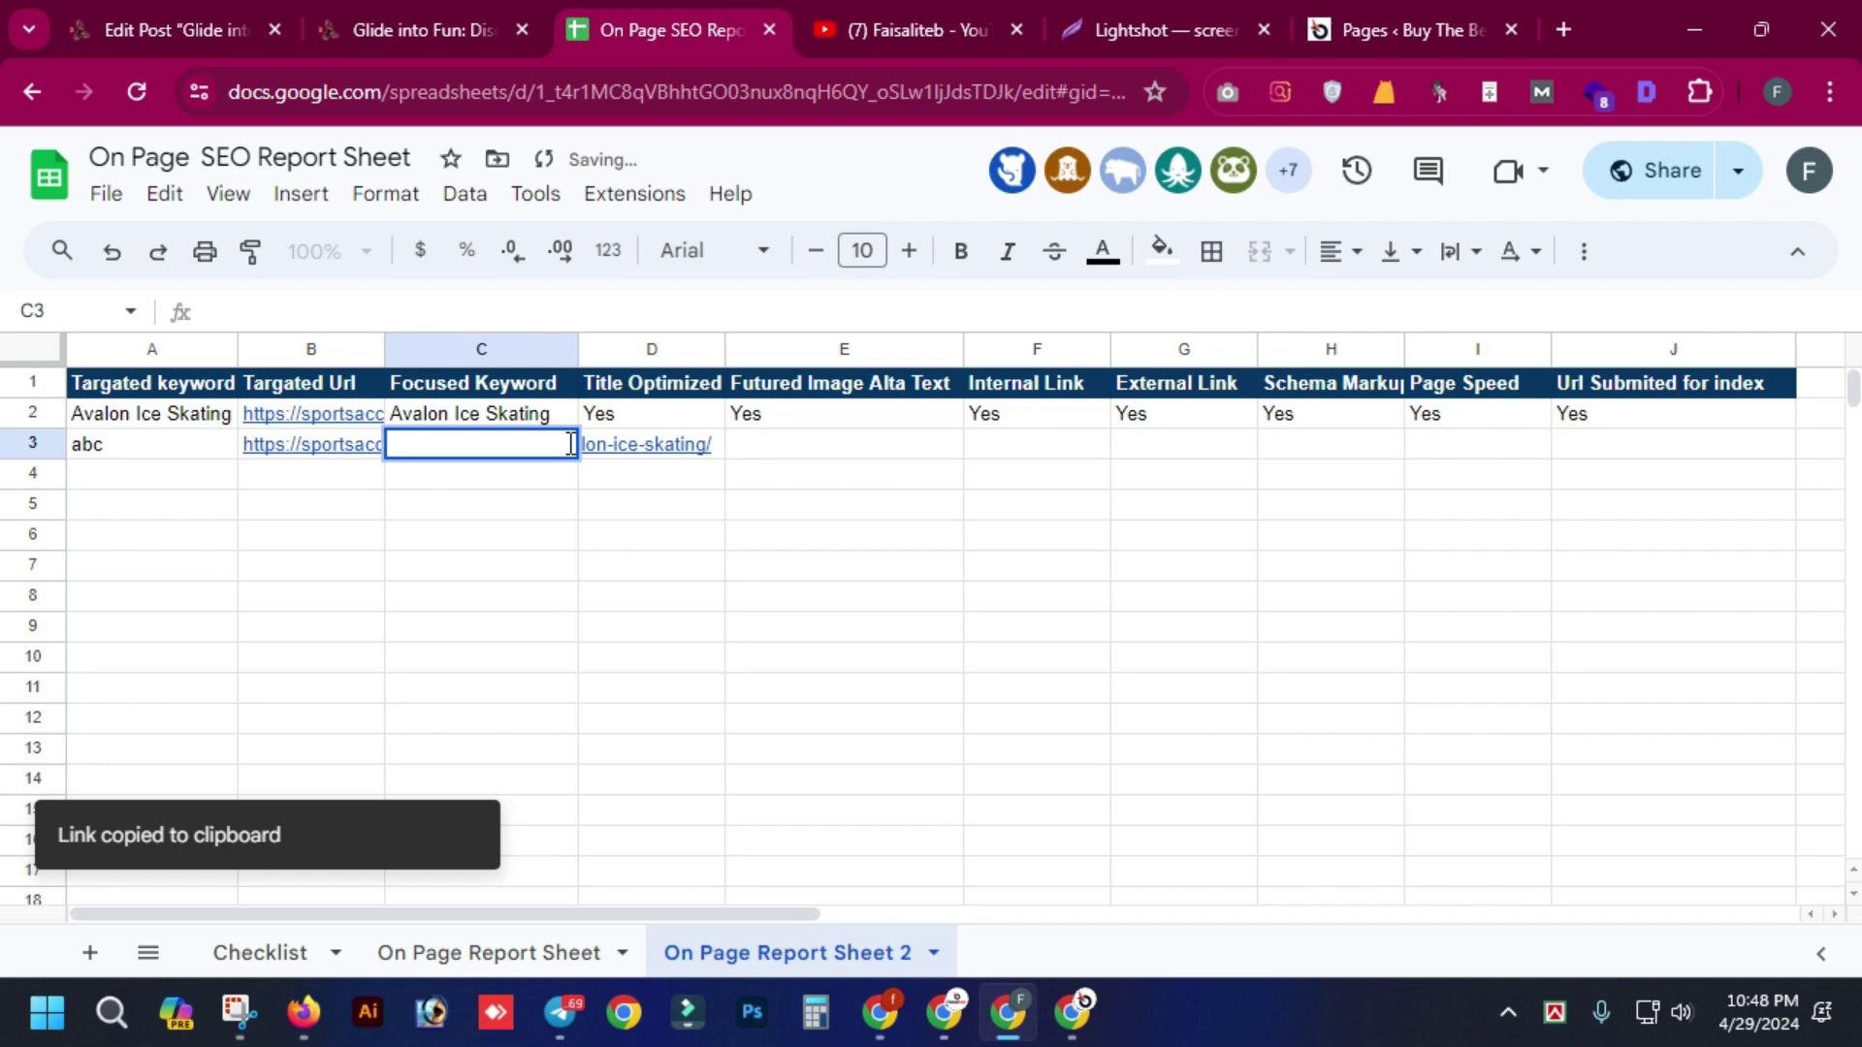
pyautogui.click(334, 421)
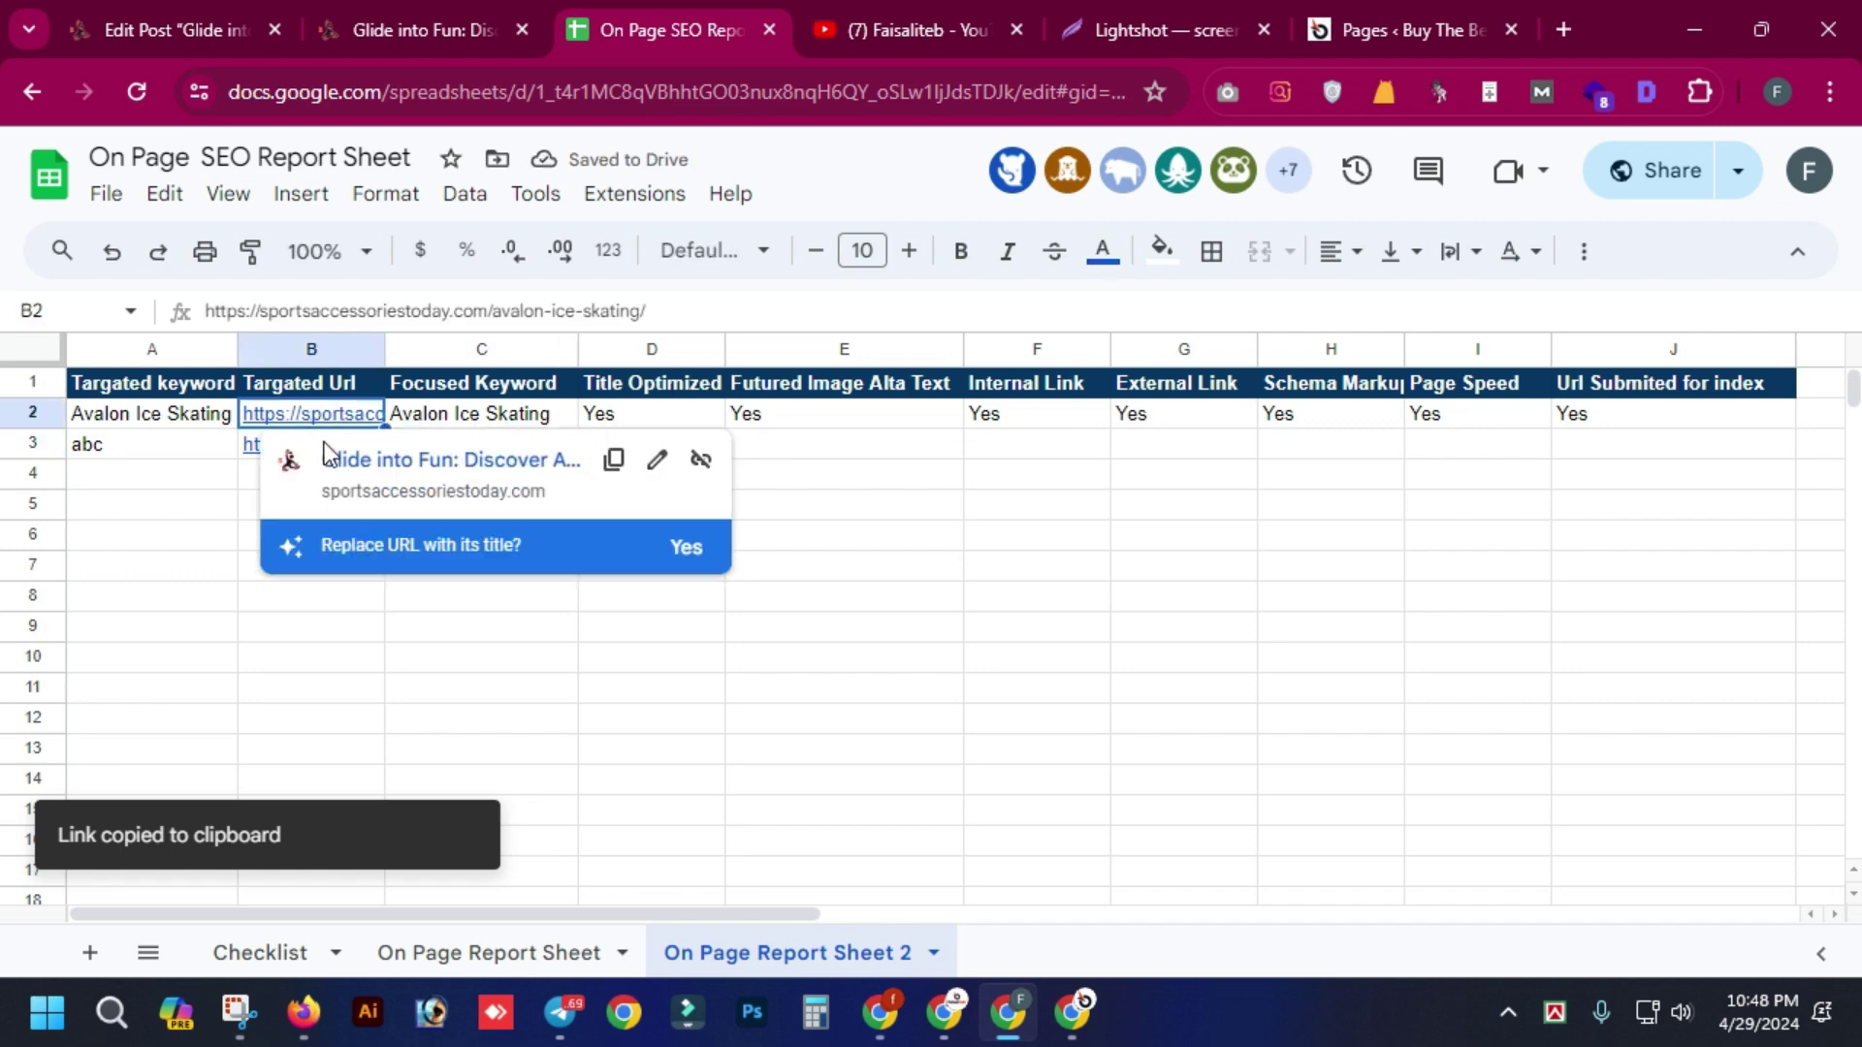
pyautogui.click(656, 460)
pyautogui.click(489, 486)
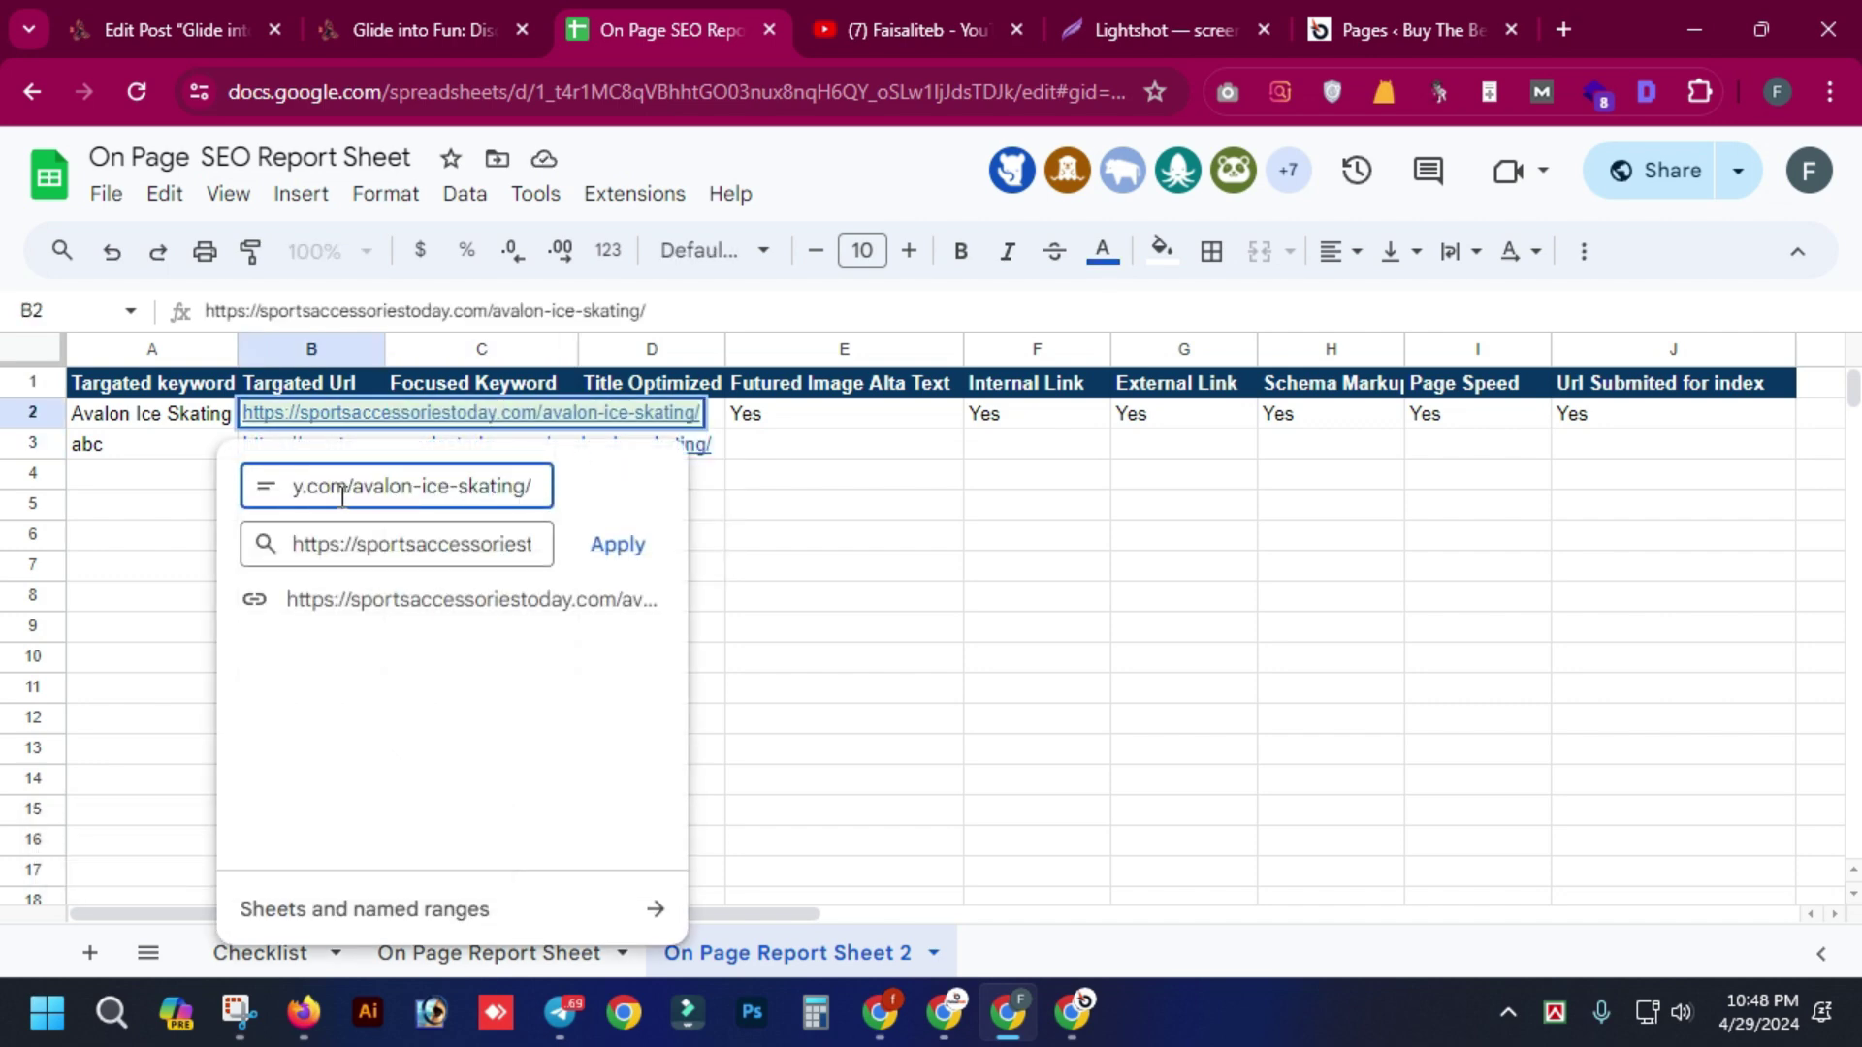
pyautogui.moveTo(346, 496); pyautogui.dragTo(573, 503)
pyautogui.press('BackSpace')
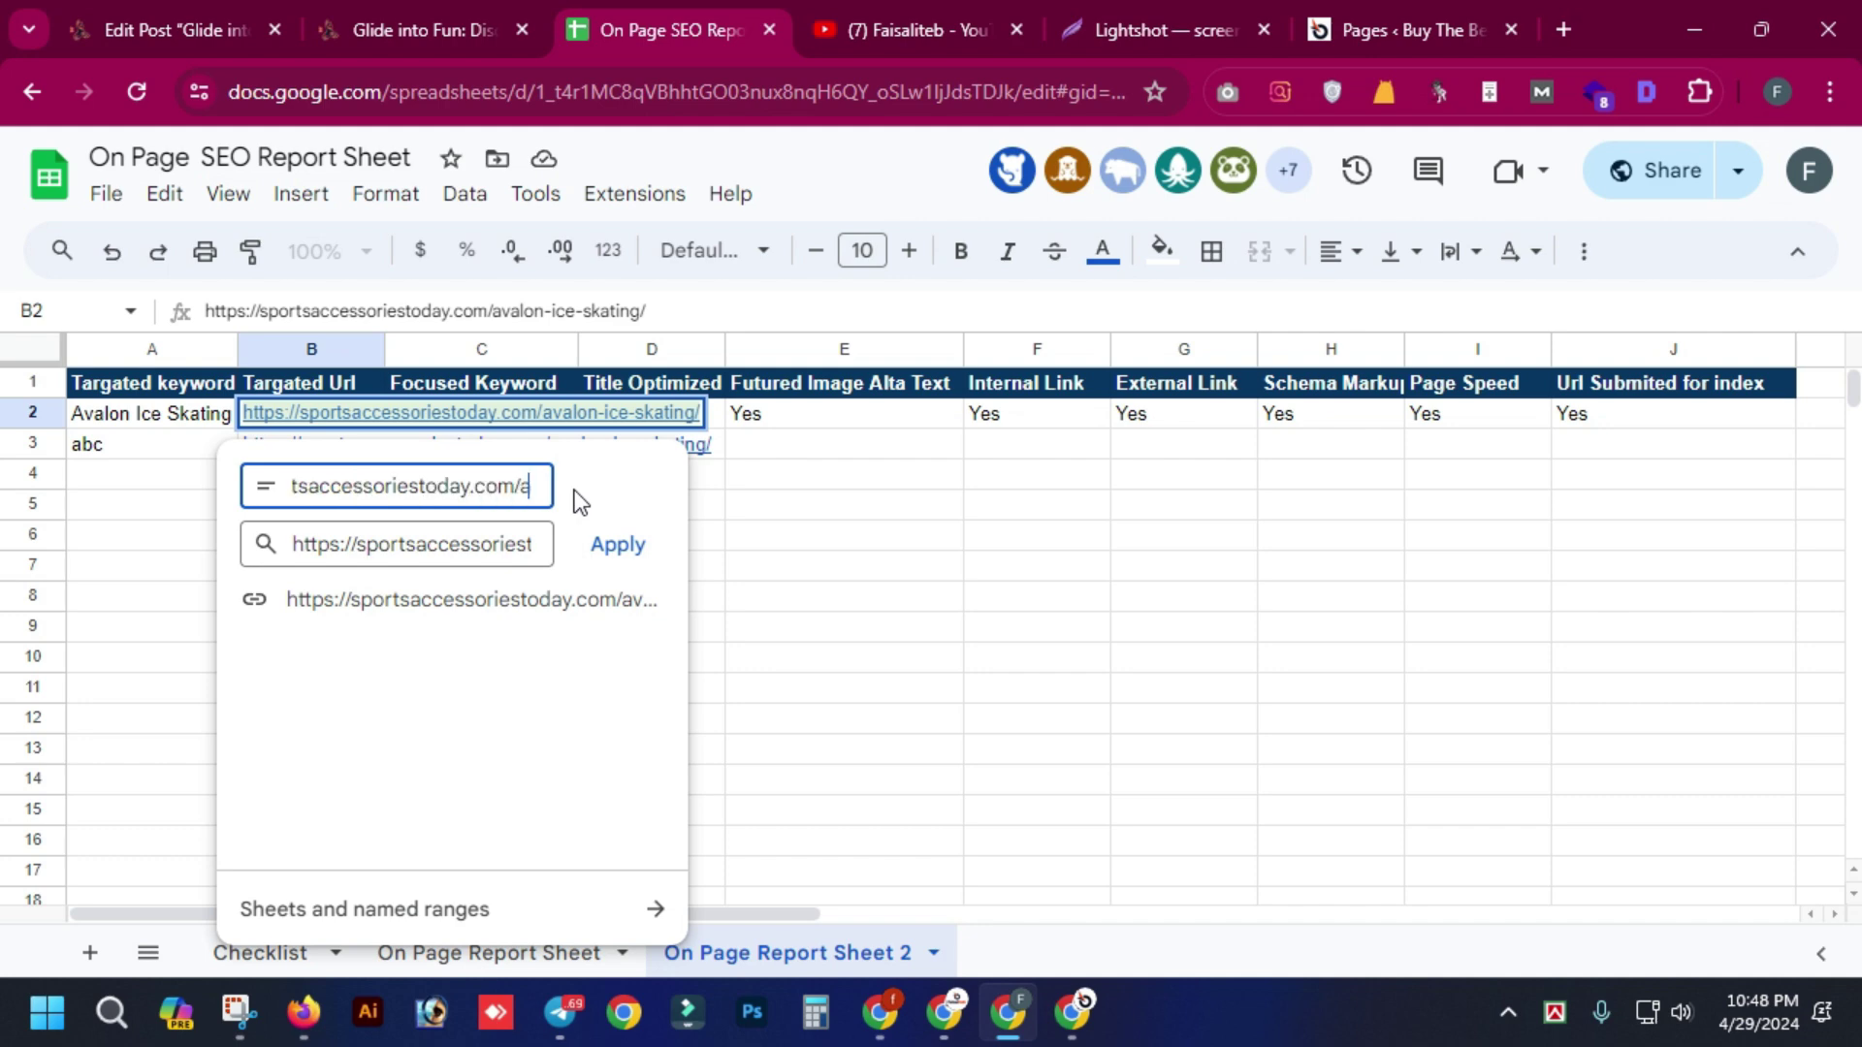
pyautogui.write('abc')
pyautogui.click(1160, 562)
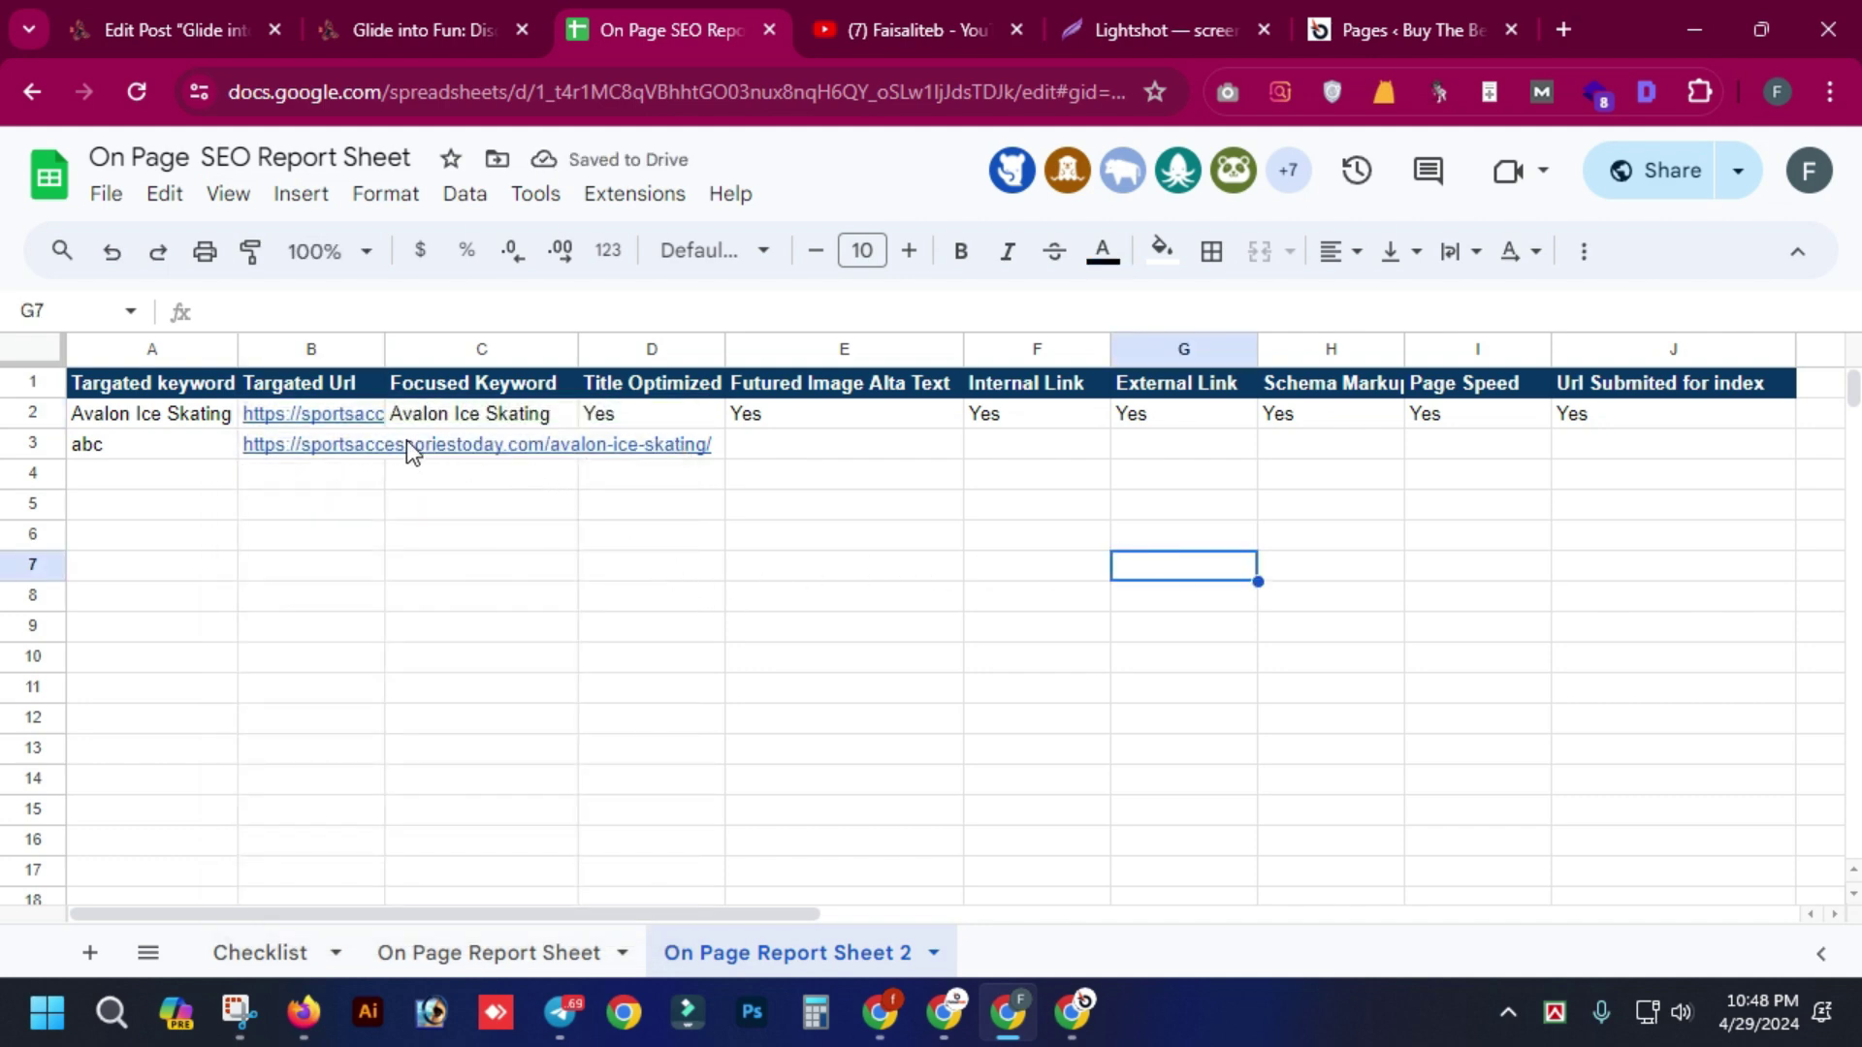
pyautogui.click(367, 423)
pyautogui.click(1008, 596)
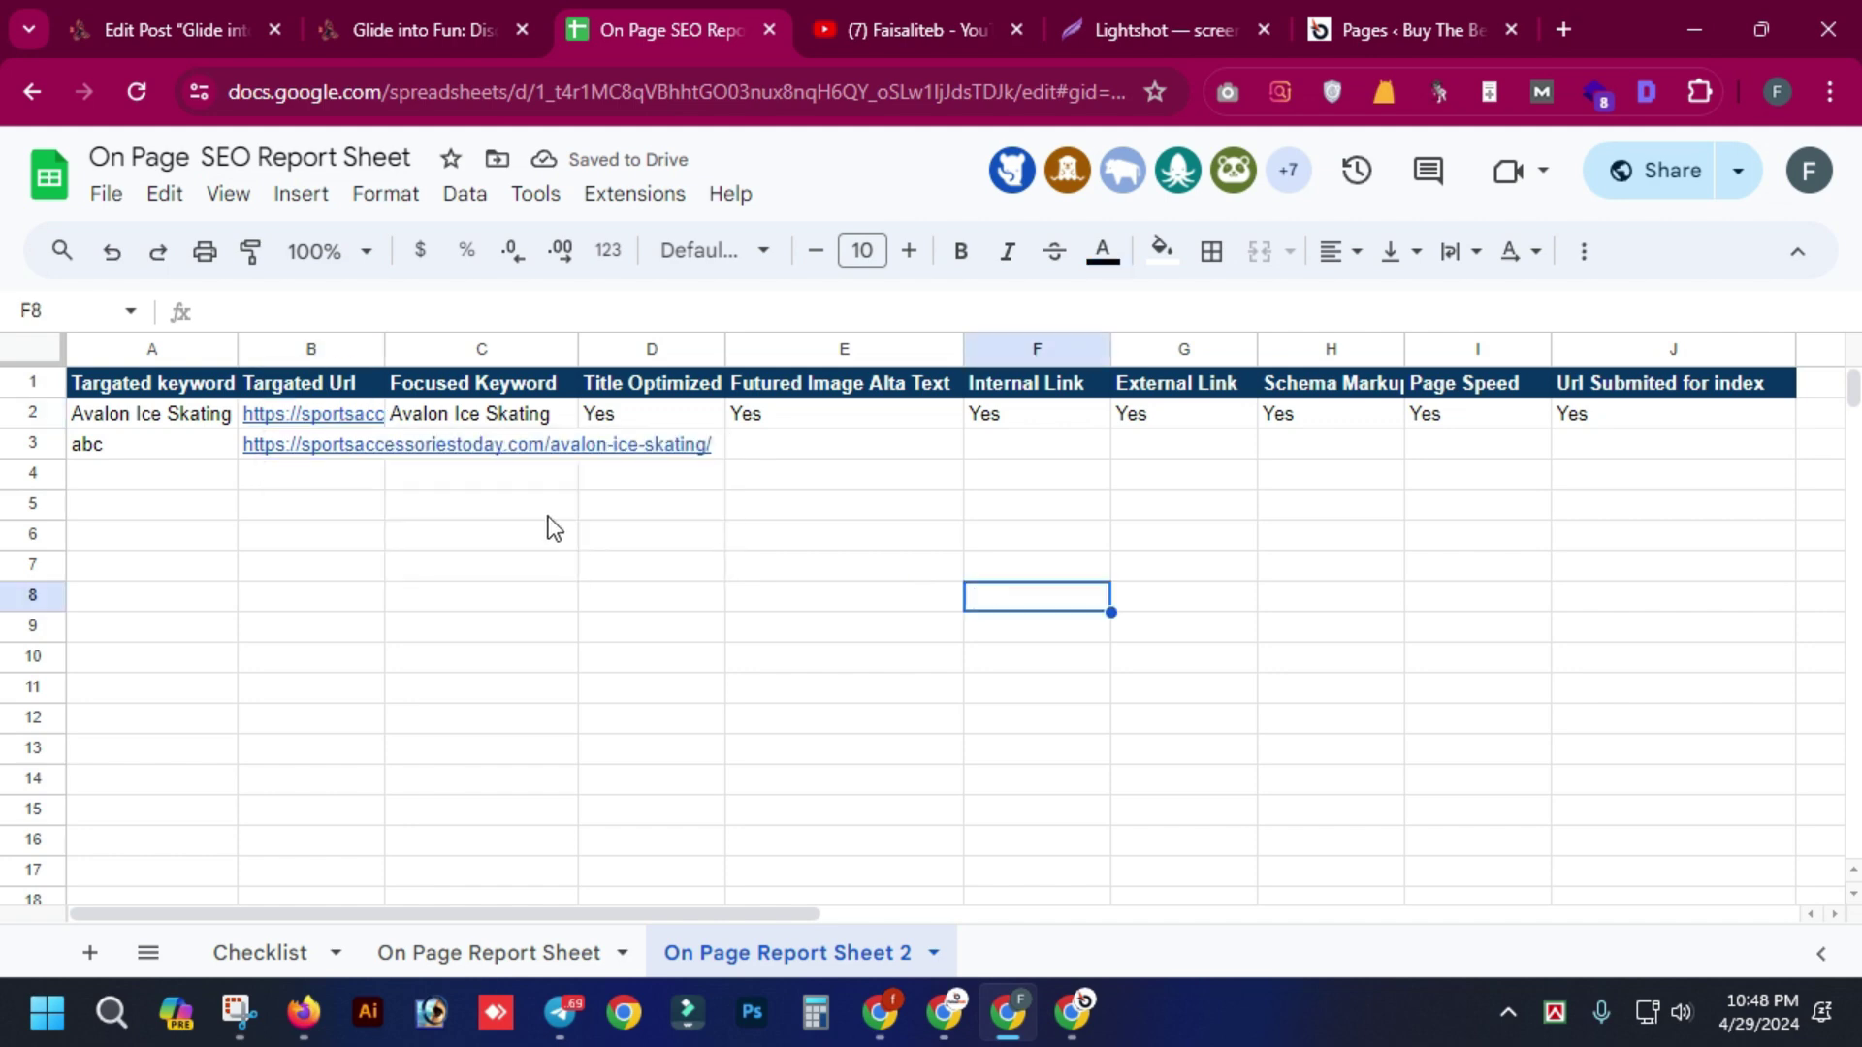
pyautogui.click(527, 564)
pyautogui.click(481, 451)
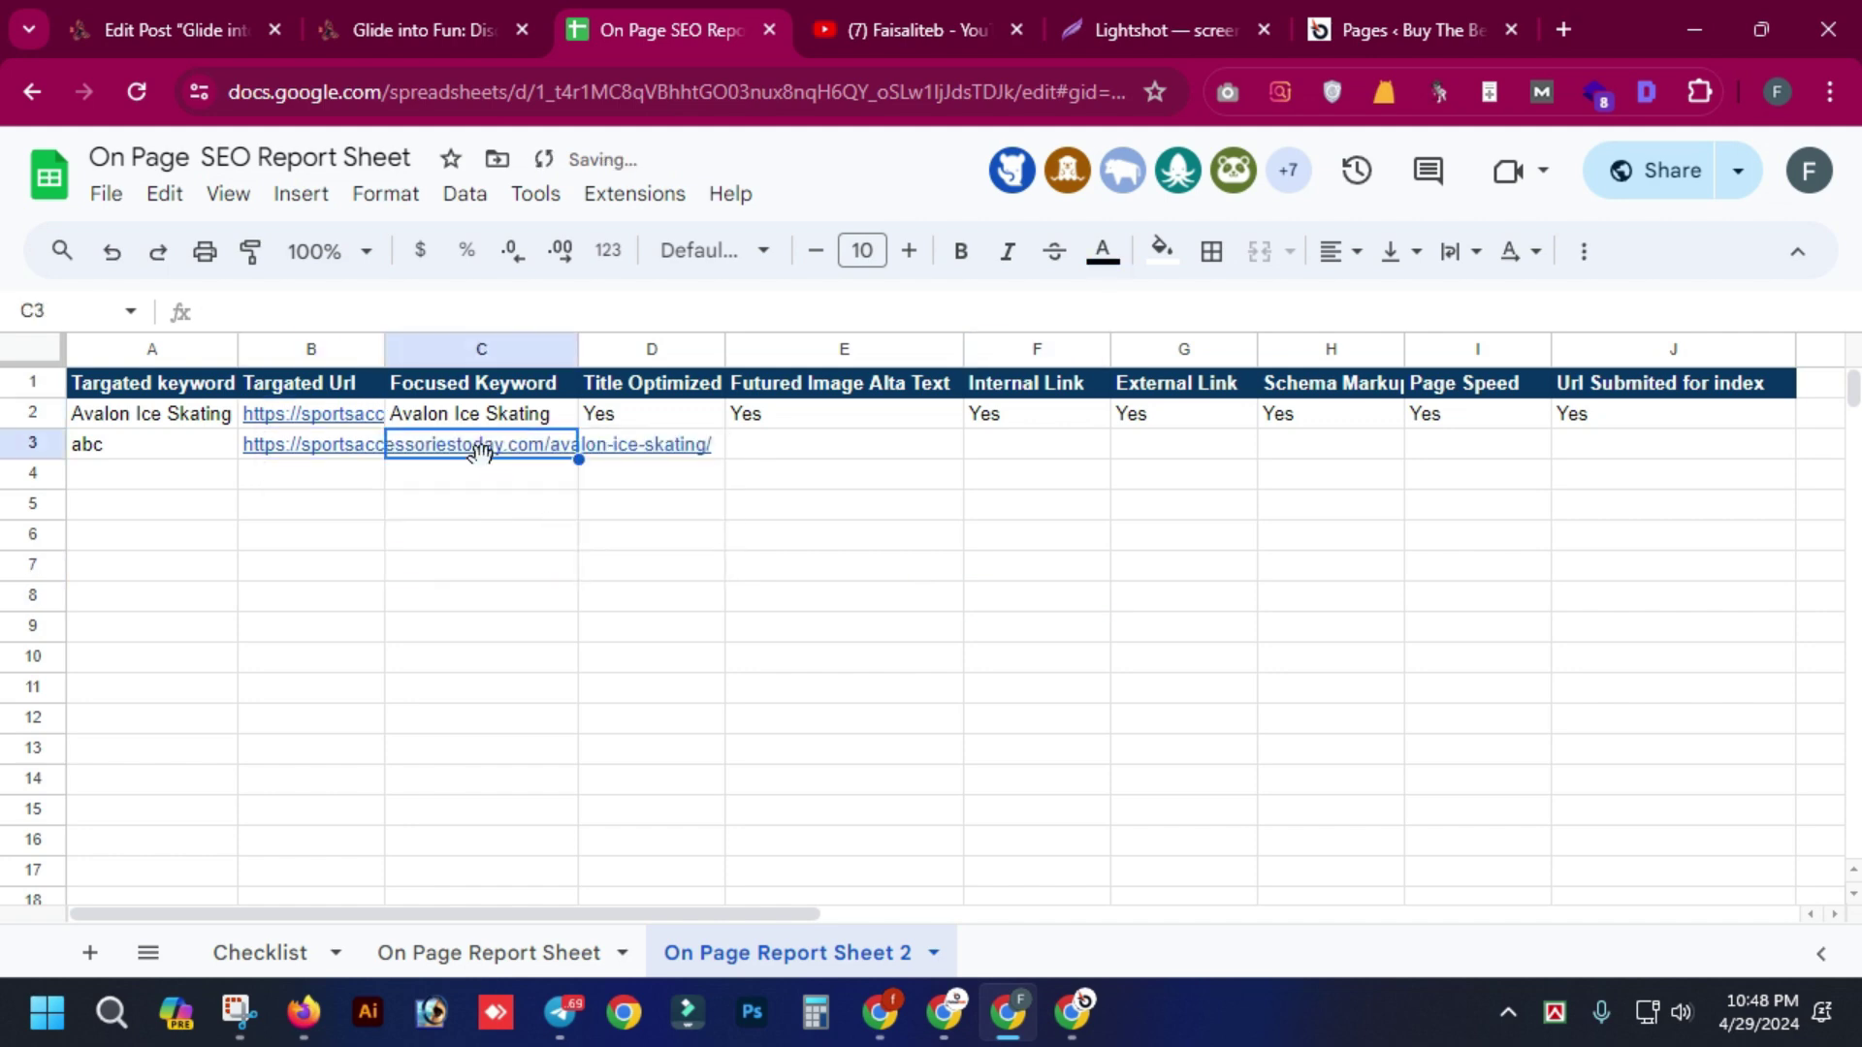
pyautogui.doubleClick(316, 448)
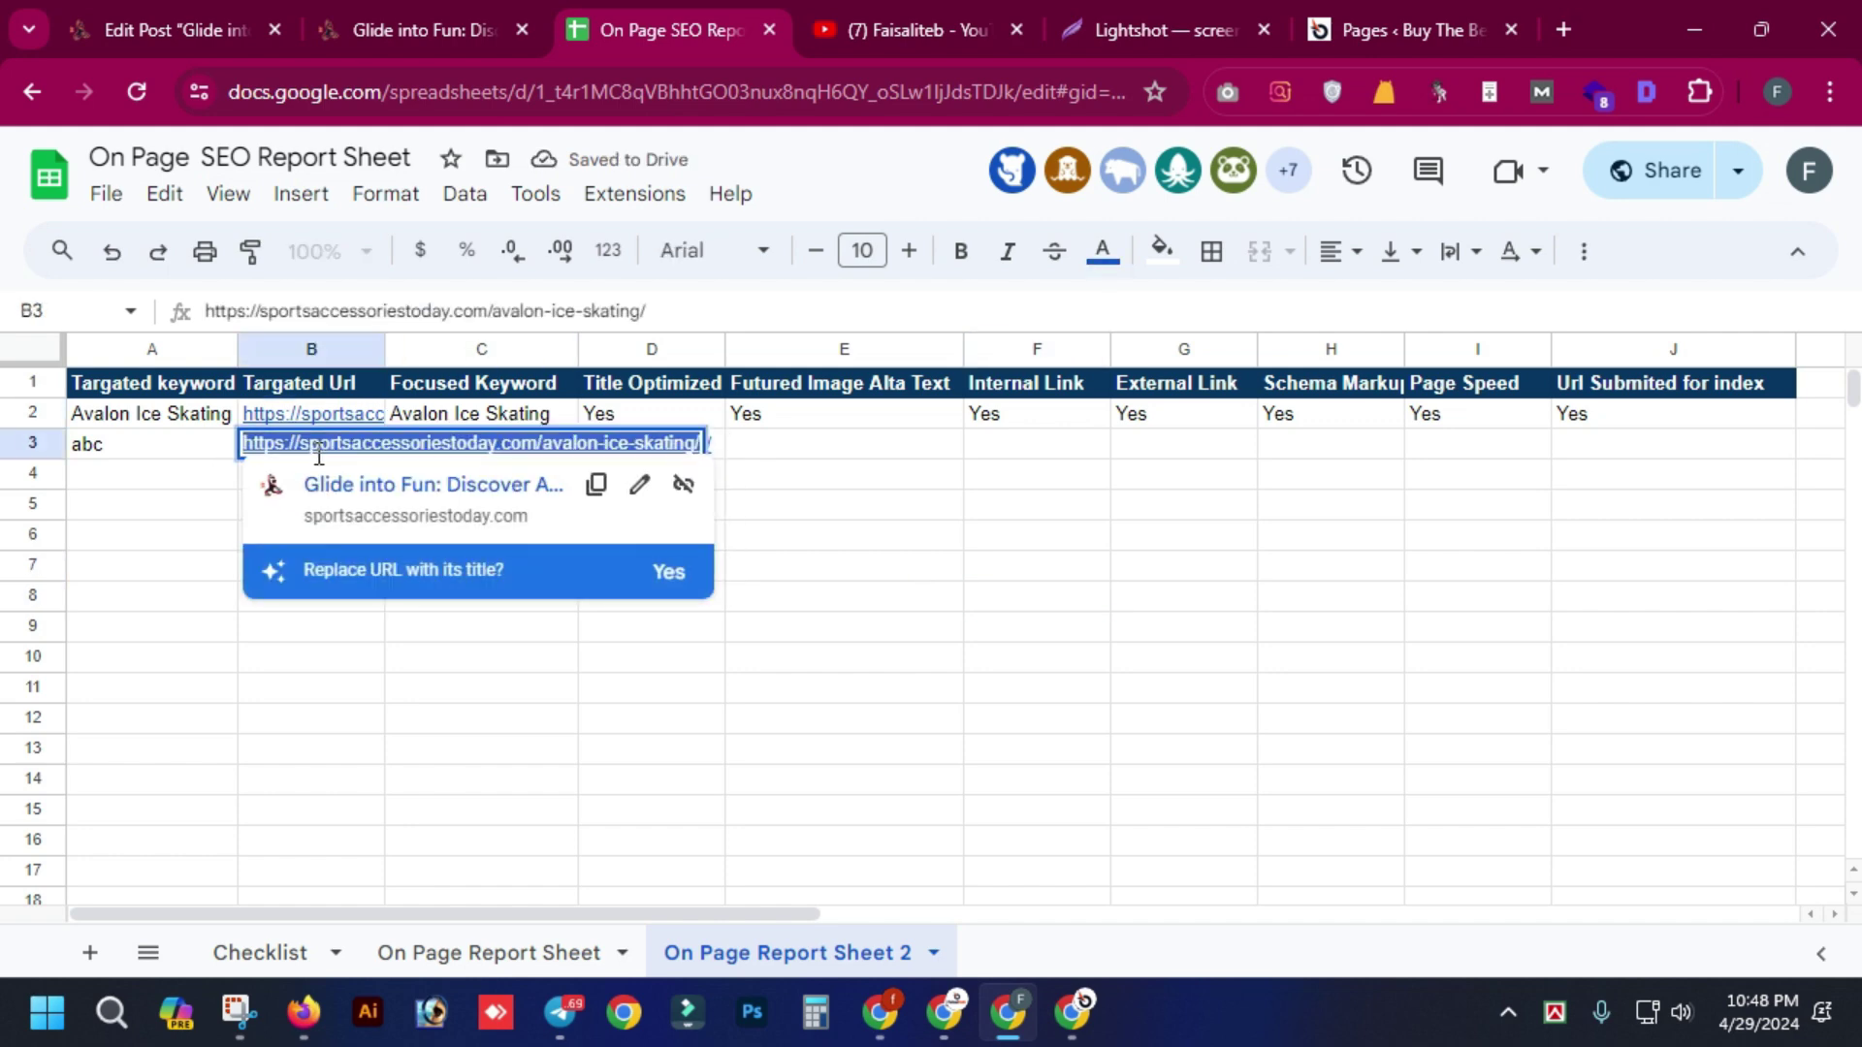
pyautogui.click(369, 29)
pyautogui.click(575, 95)
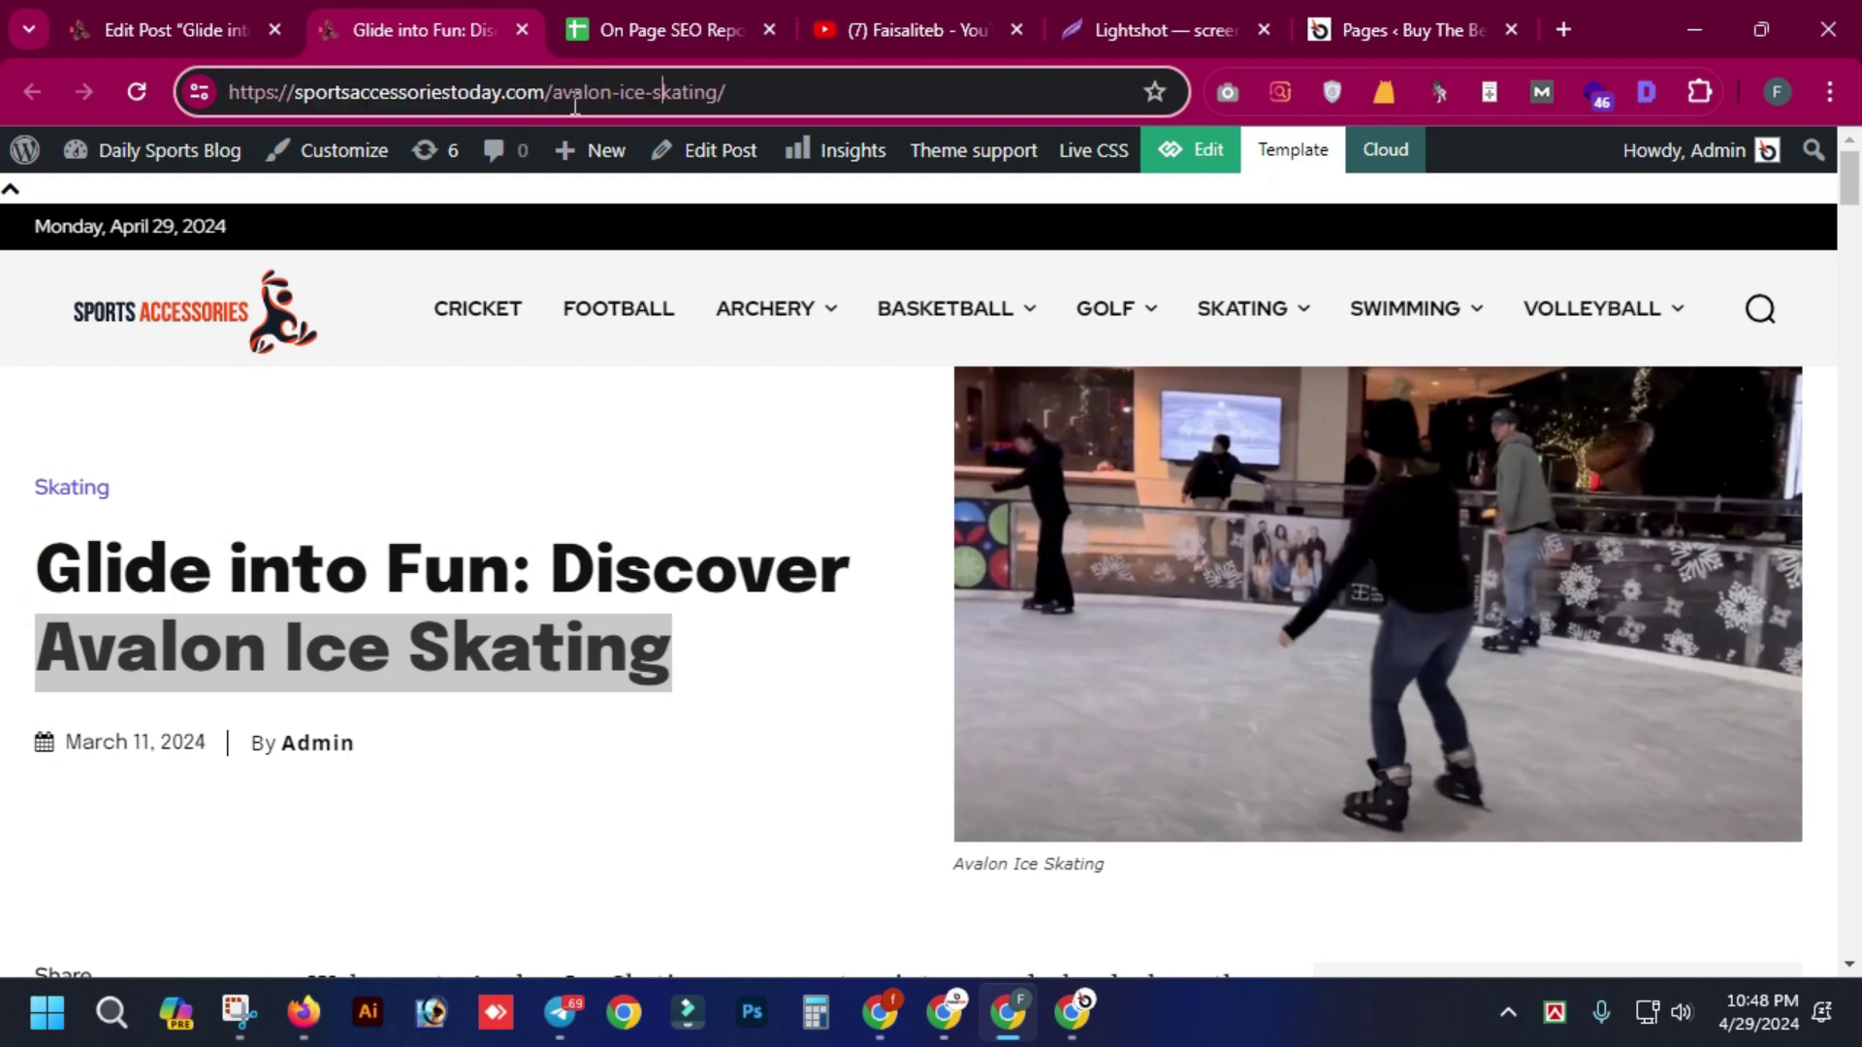
pyautogui.moveTo(558, 101); pyautogui.dragTo(1301, 104)
pyautogui.write('abc')
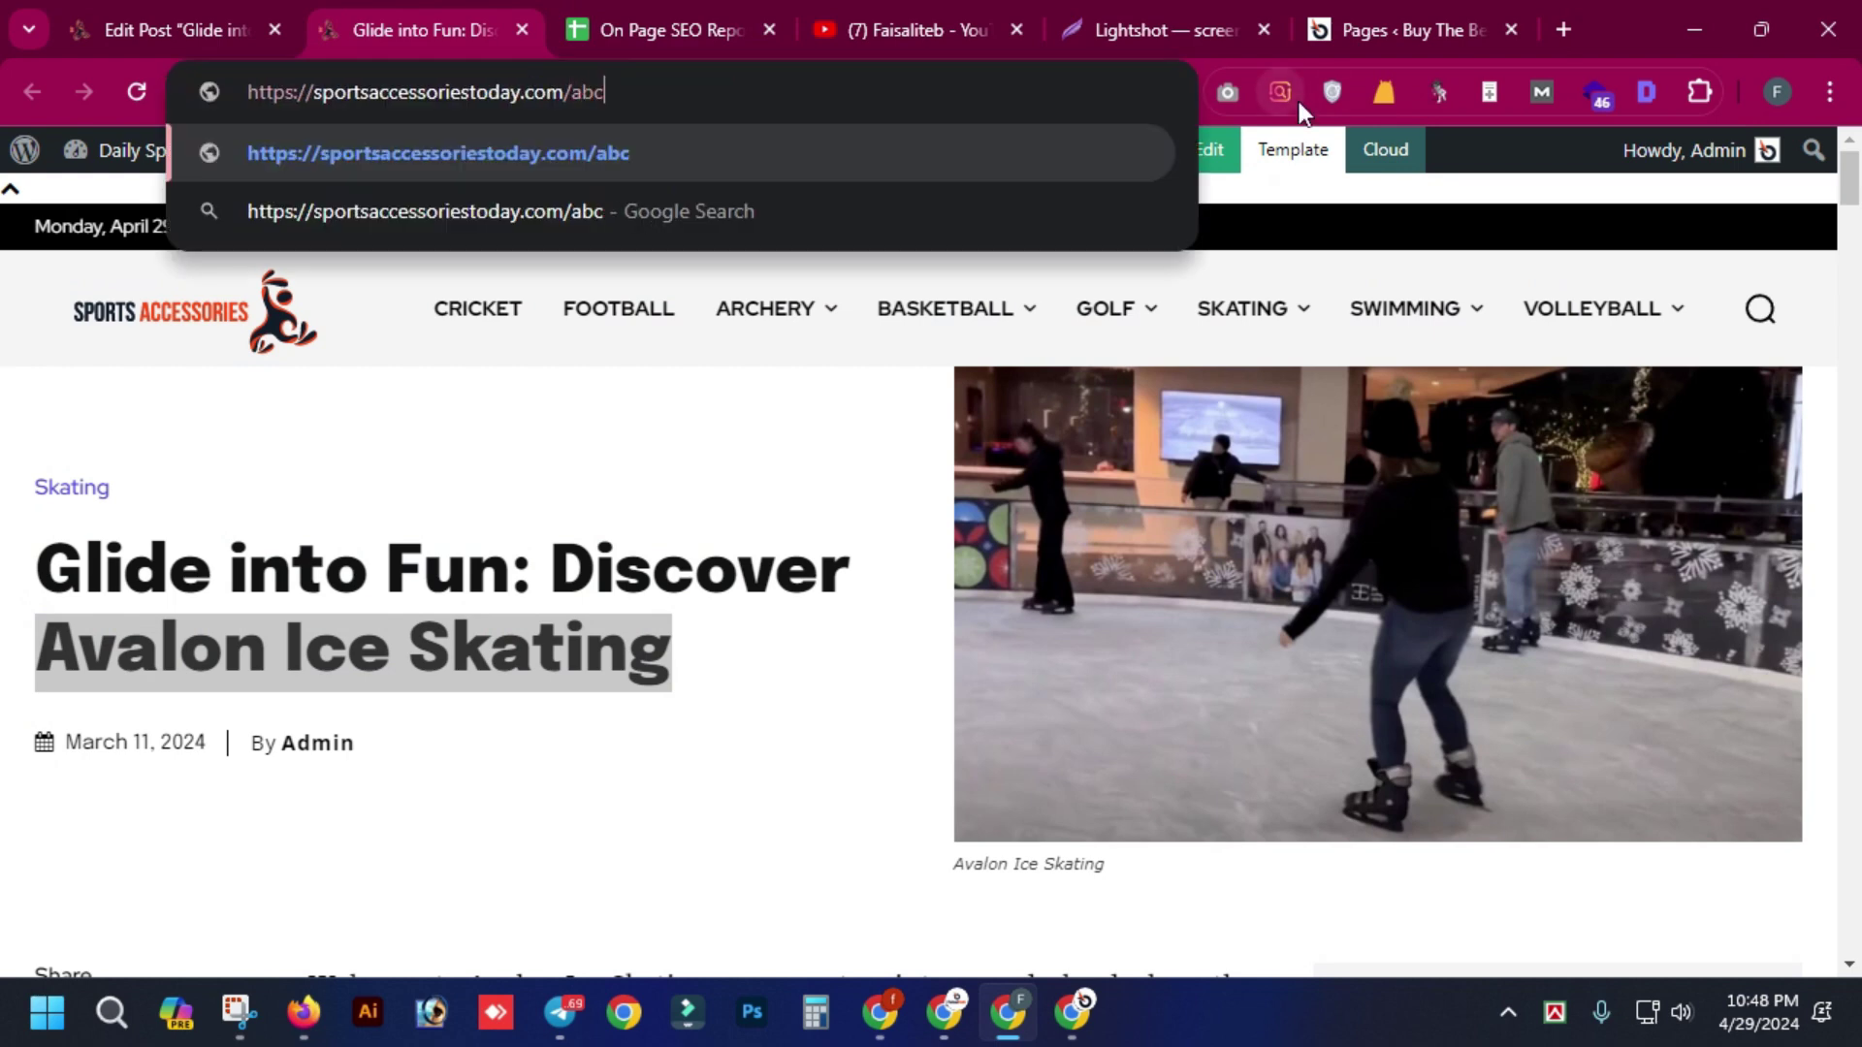
pyautogui.hotkey('ctrl', 'a')
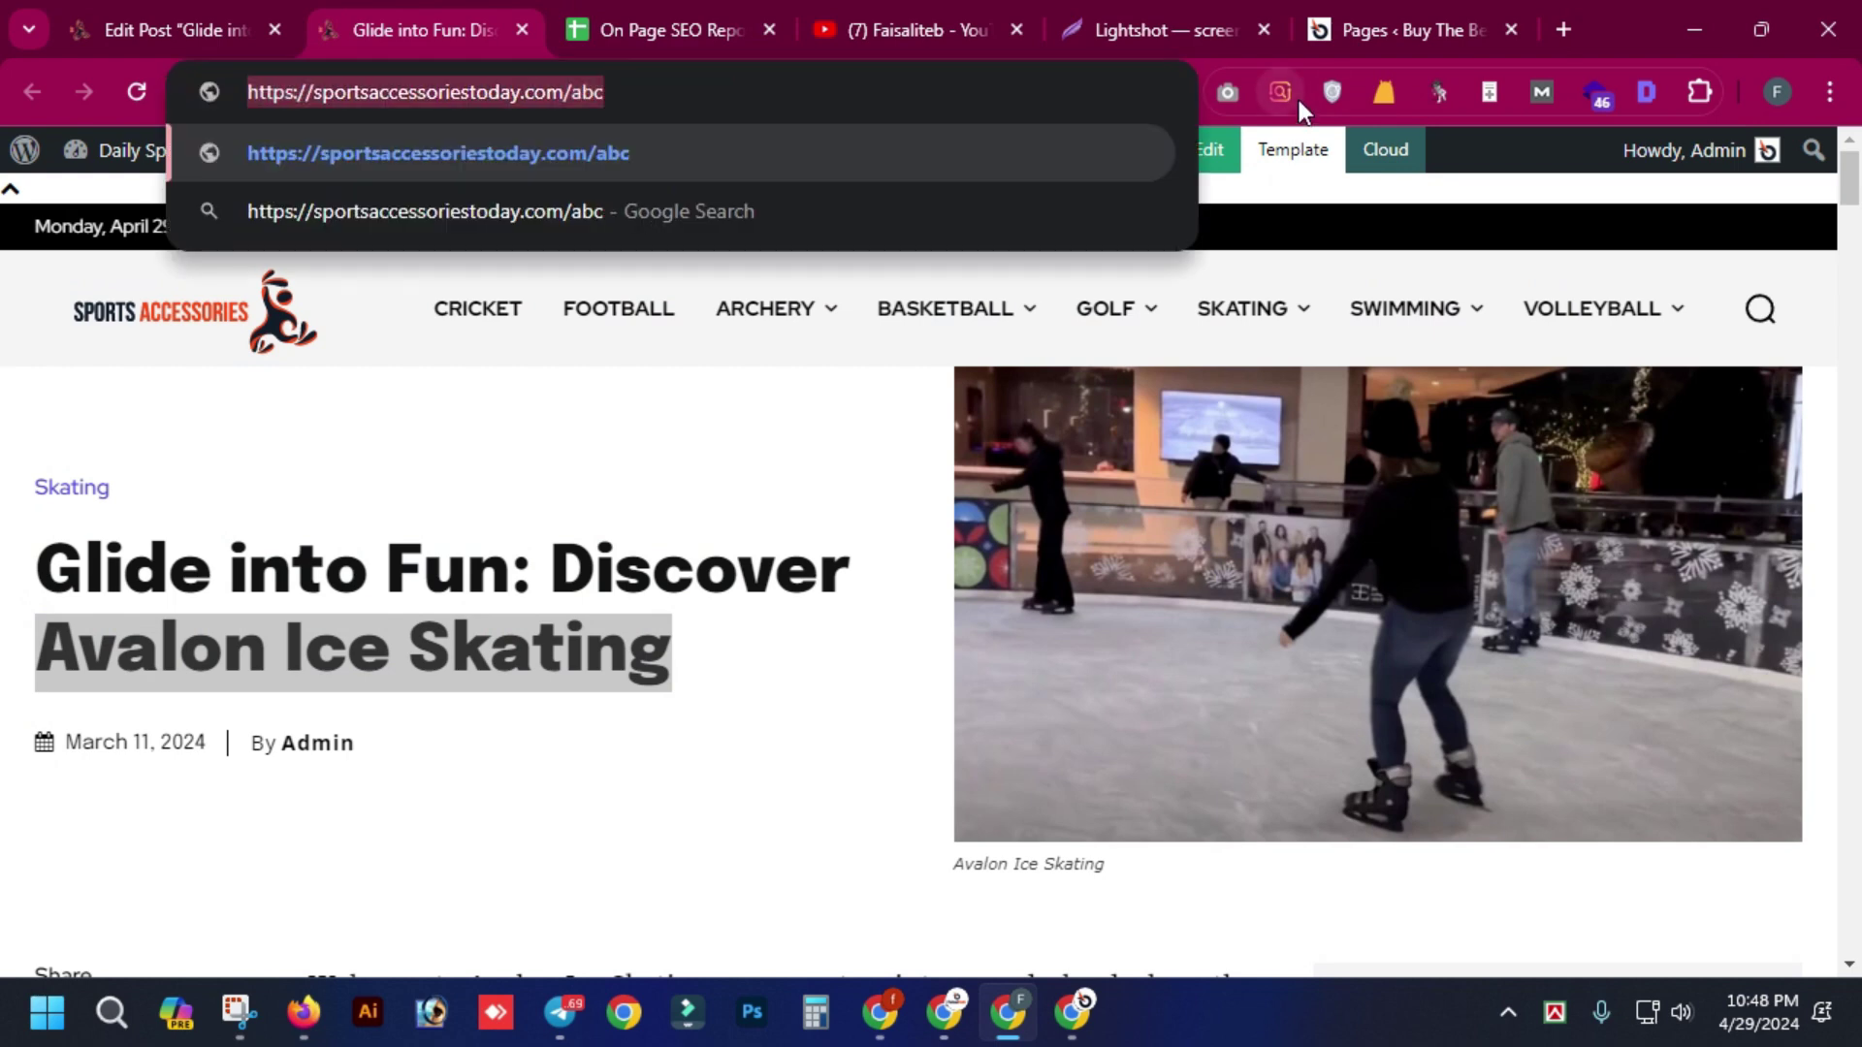
pyautogui.click(669, 39)
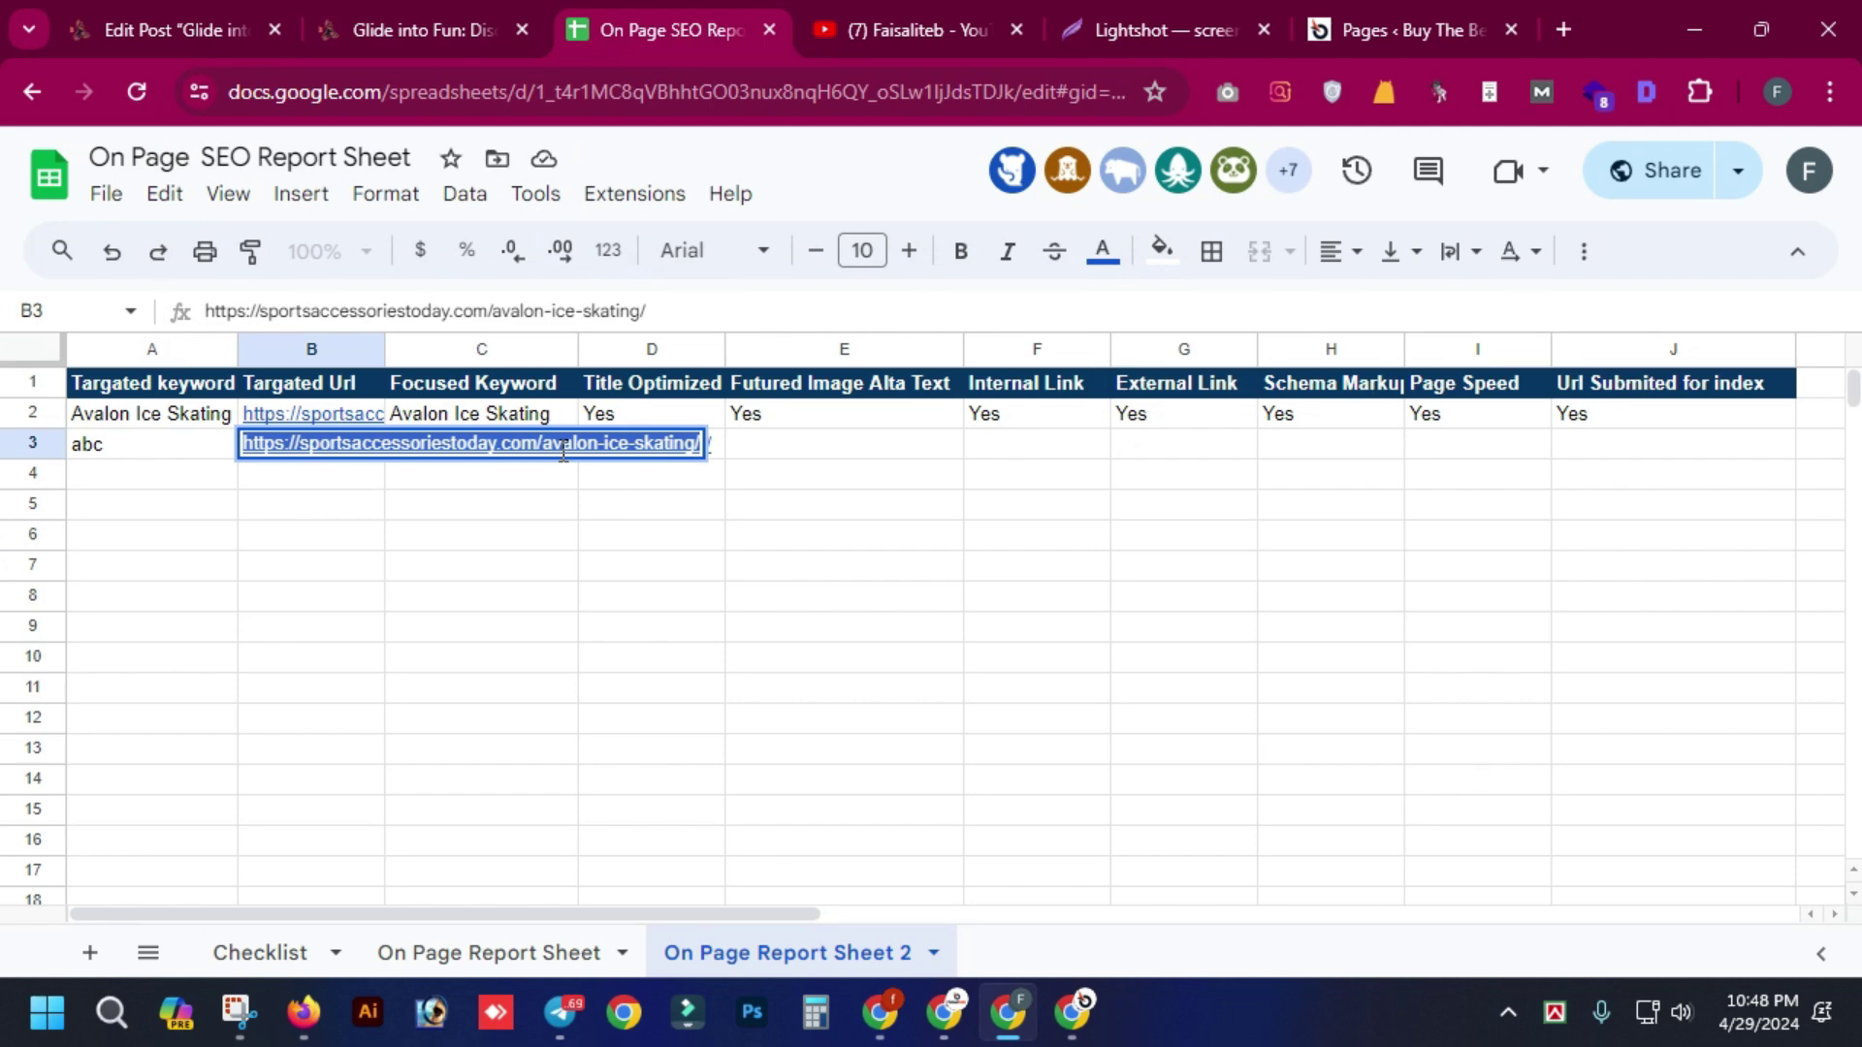
pyautogui.hotkey('ctrl', 'v')
pyautogui.click(829, 630)
# - Fill the "Yes" entries from D2:J2 down into row 3
pyautogui.click(630, 454)
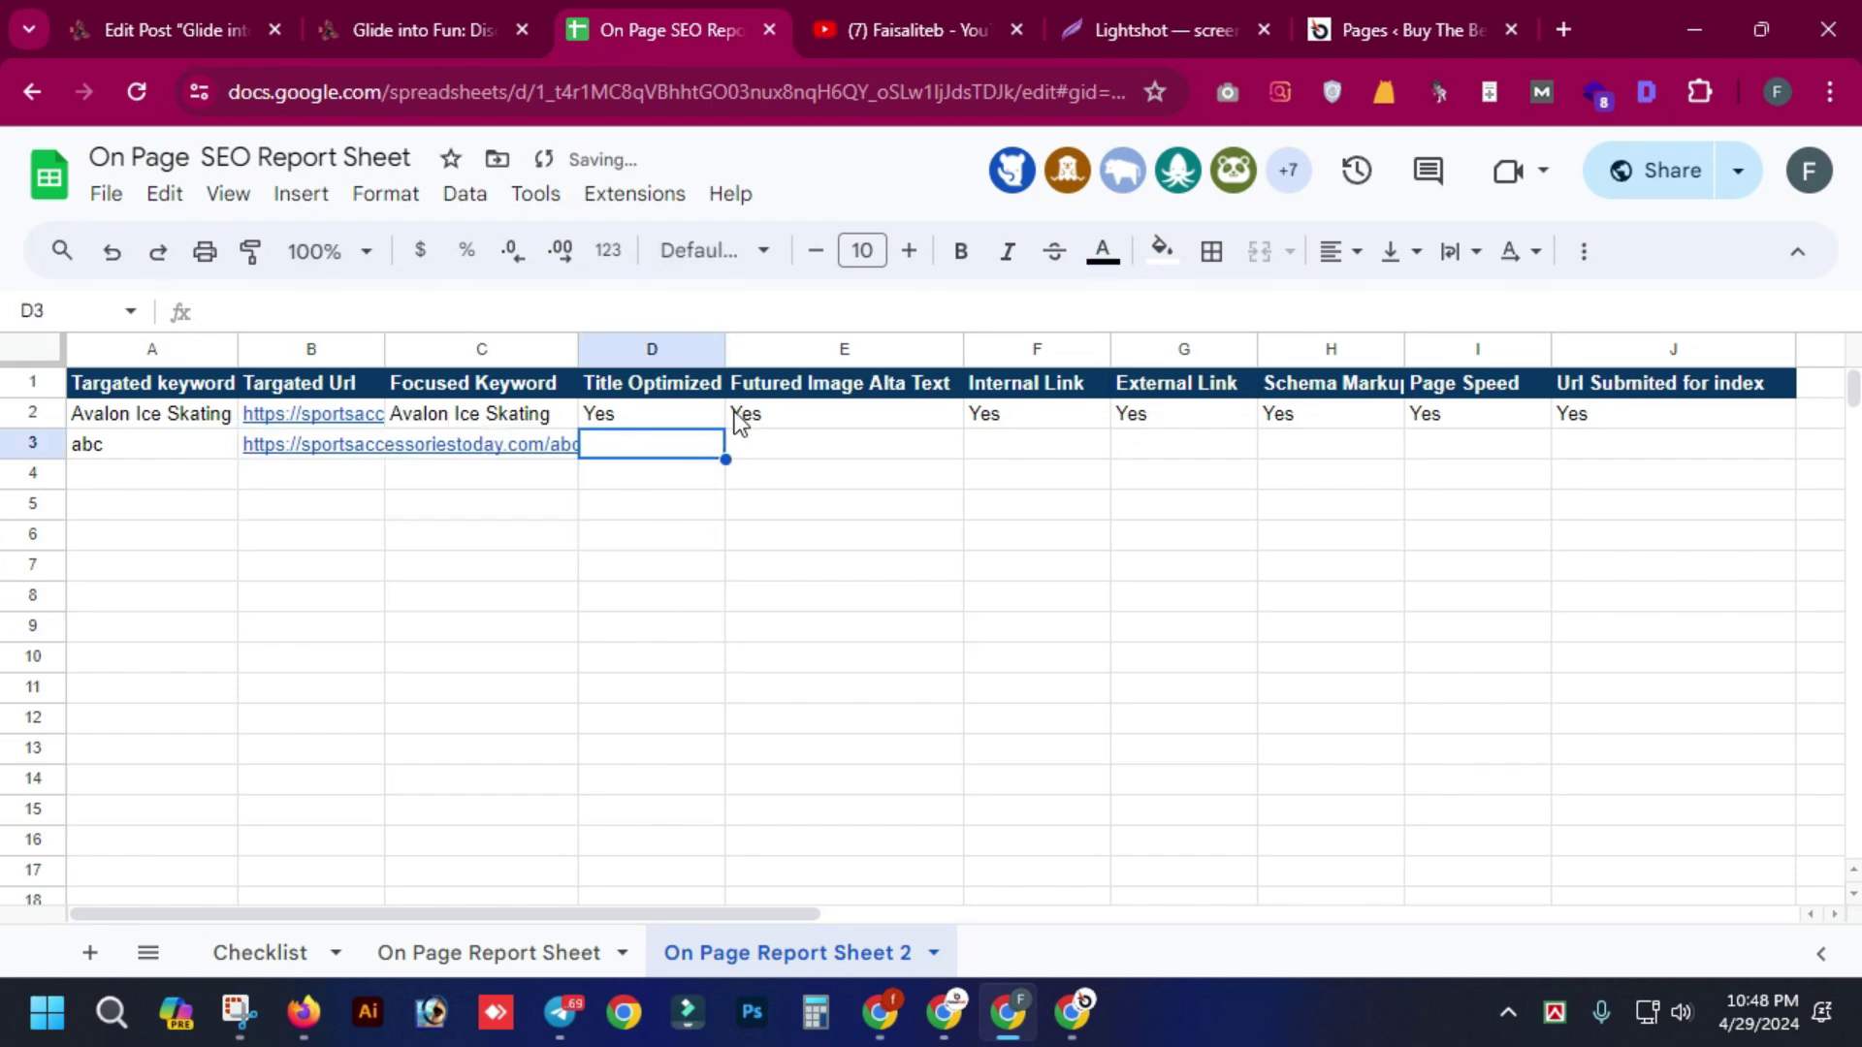
pyautogui.moveTo(696, 419); pyautogui.dragTo(1753, 436)
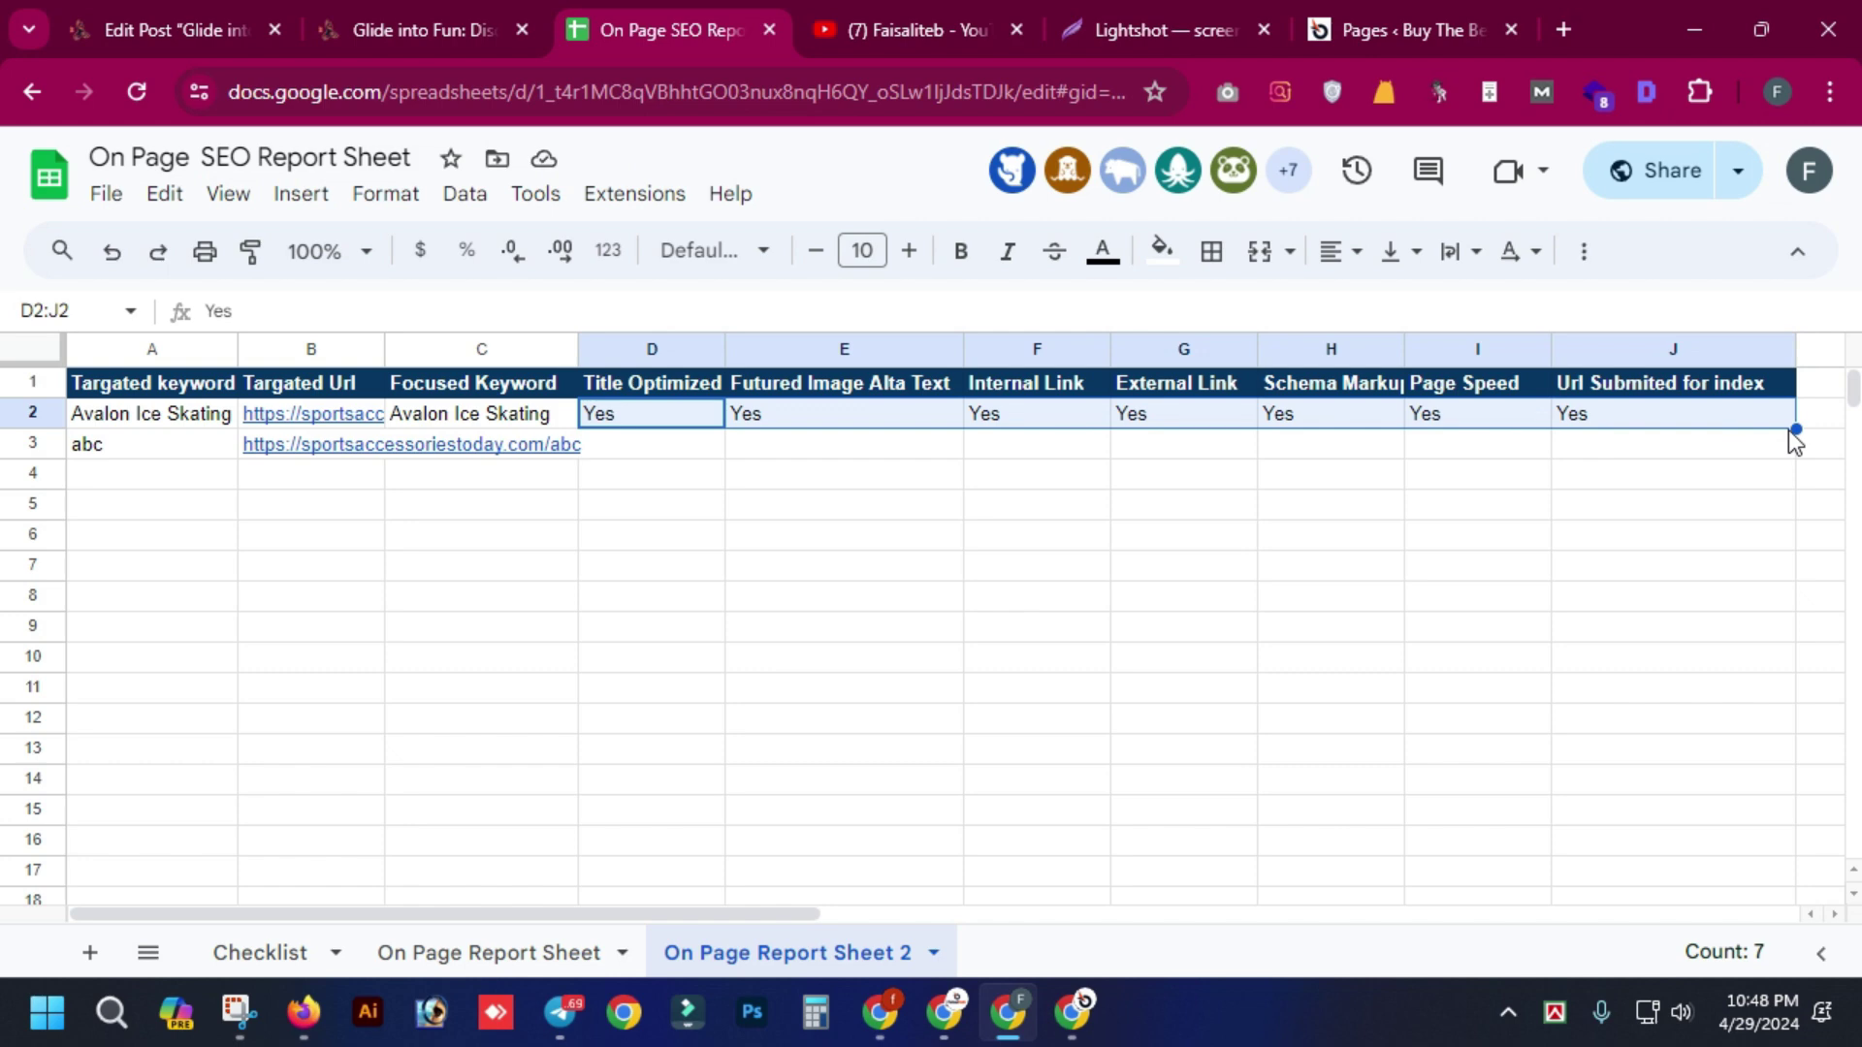
pyautogui.moveTo(1791, 472); pyautogui.dragTo(1791, 444)
pyautogui.click(1375, 714)
pyautogui.moveTo(696, 915); pyautogui.dragTo(582, 900)
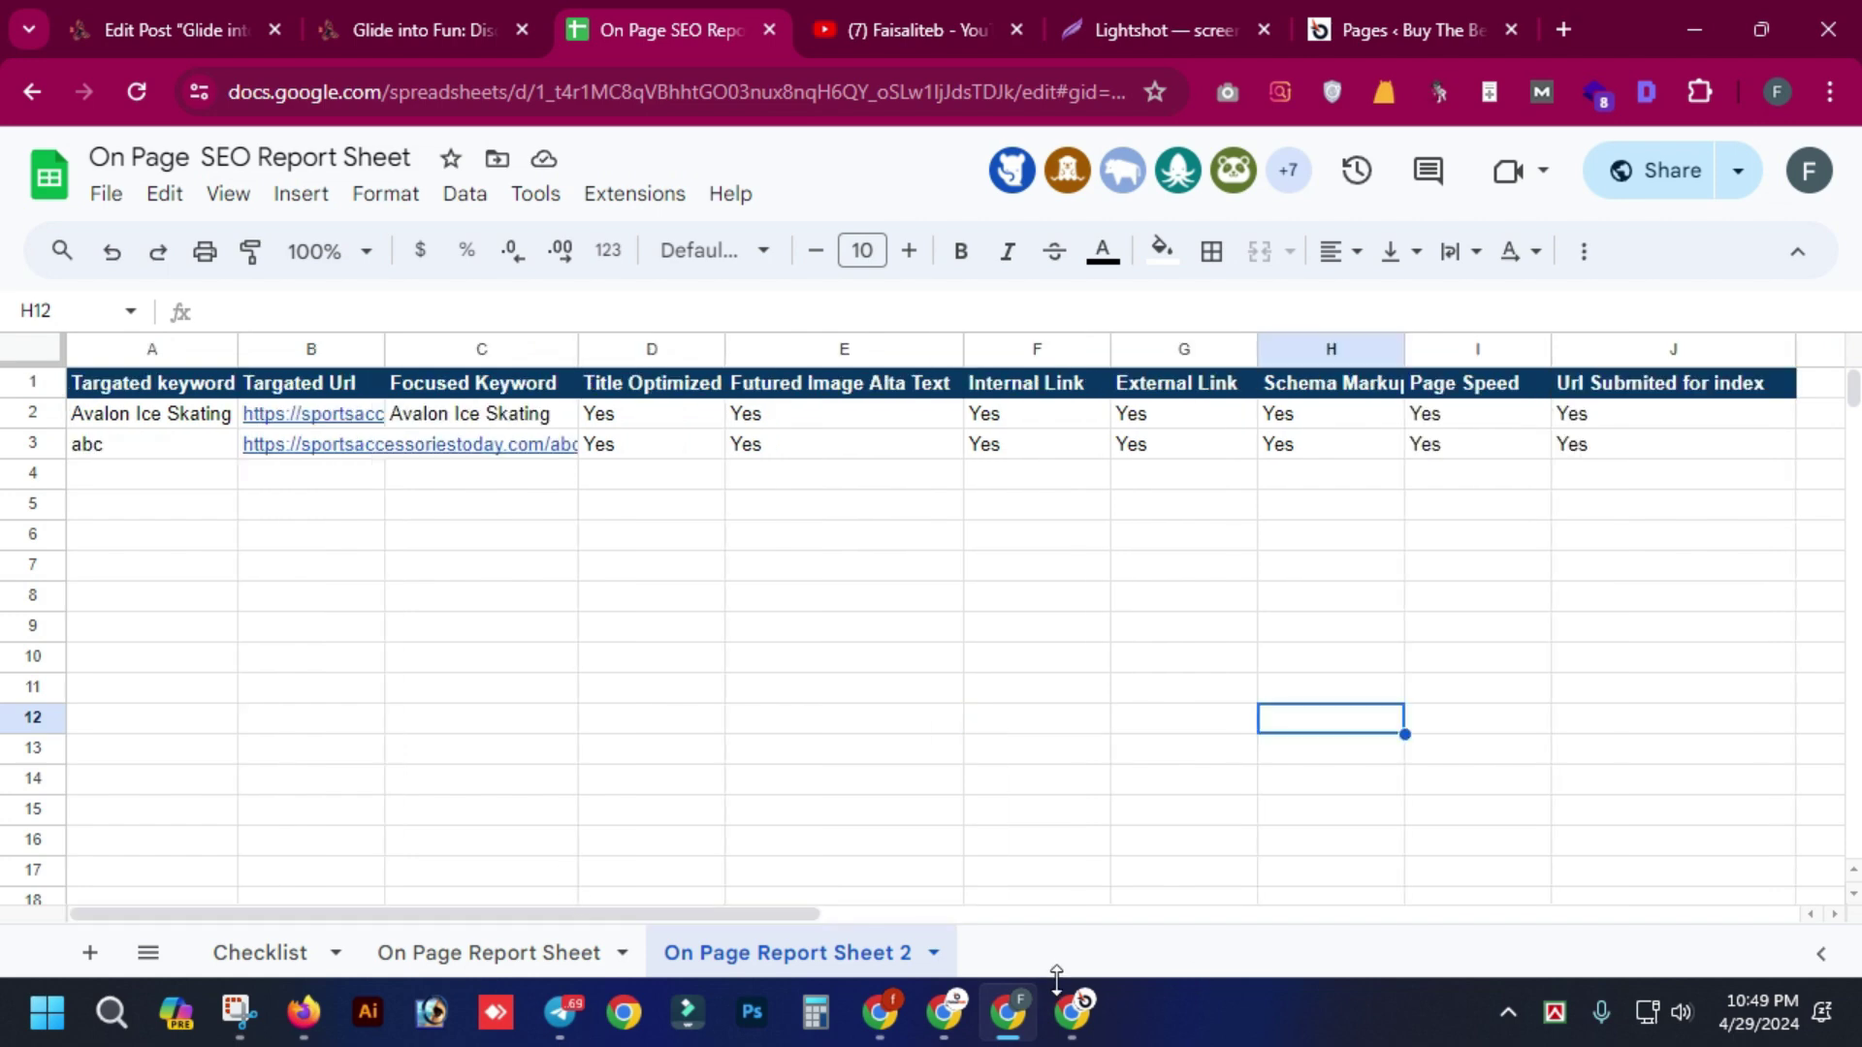
# - Switch to the Google Meet call, admit the waiting participant and close the in-call messages
pyautogui.moveTo(1072, 1009)
pyautogui.click(905, 765)
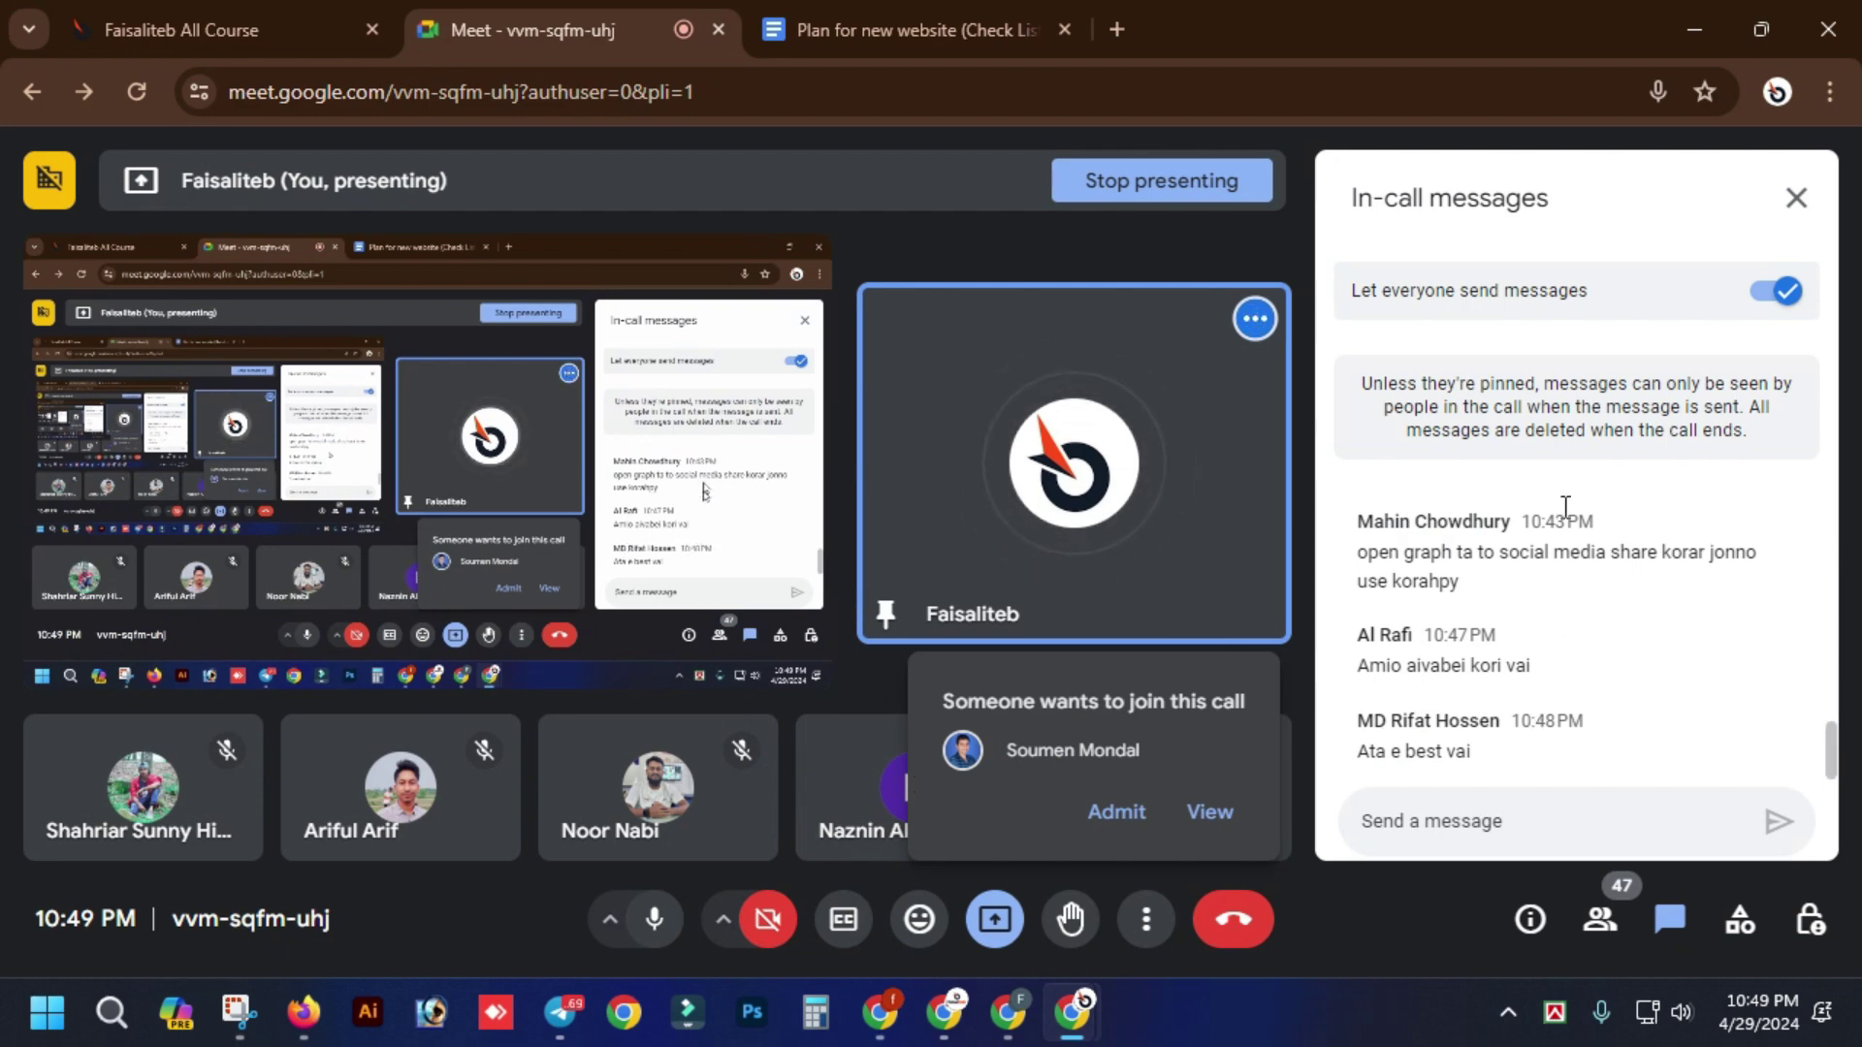
pyautogui.click(1096, 815)
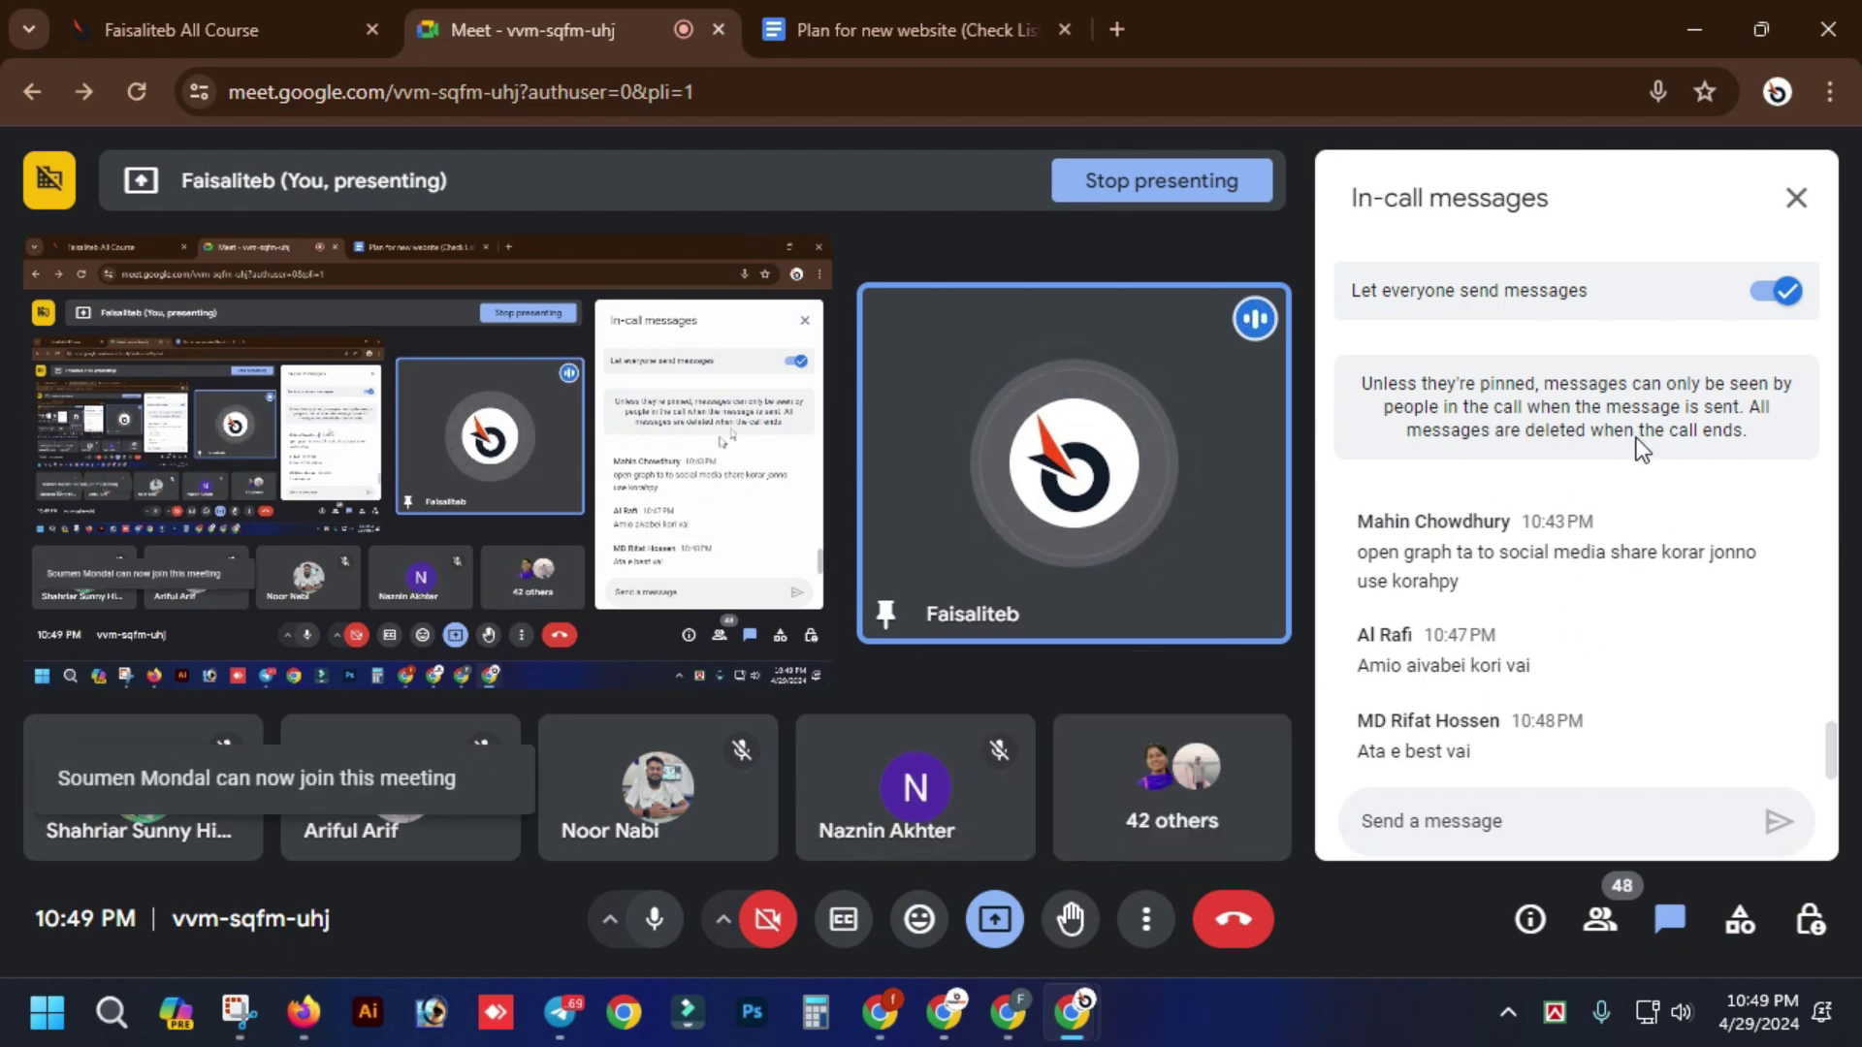
pyautogui.click(1795, 201)
# - Switch back to Google Sheets and compare the checklist in On Page Report Sheet with the table in On Page Report Sheet 2
pyautogui.moveTo(1007, 1014)
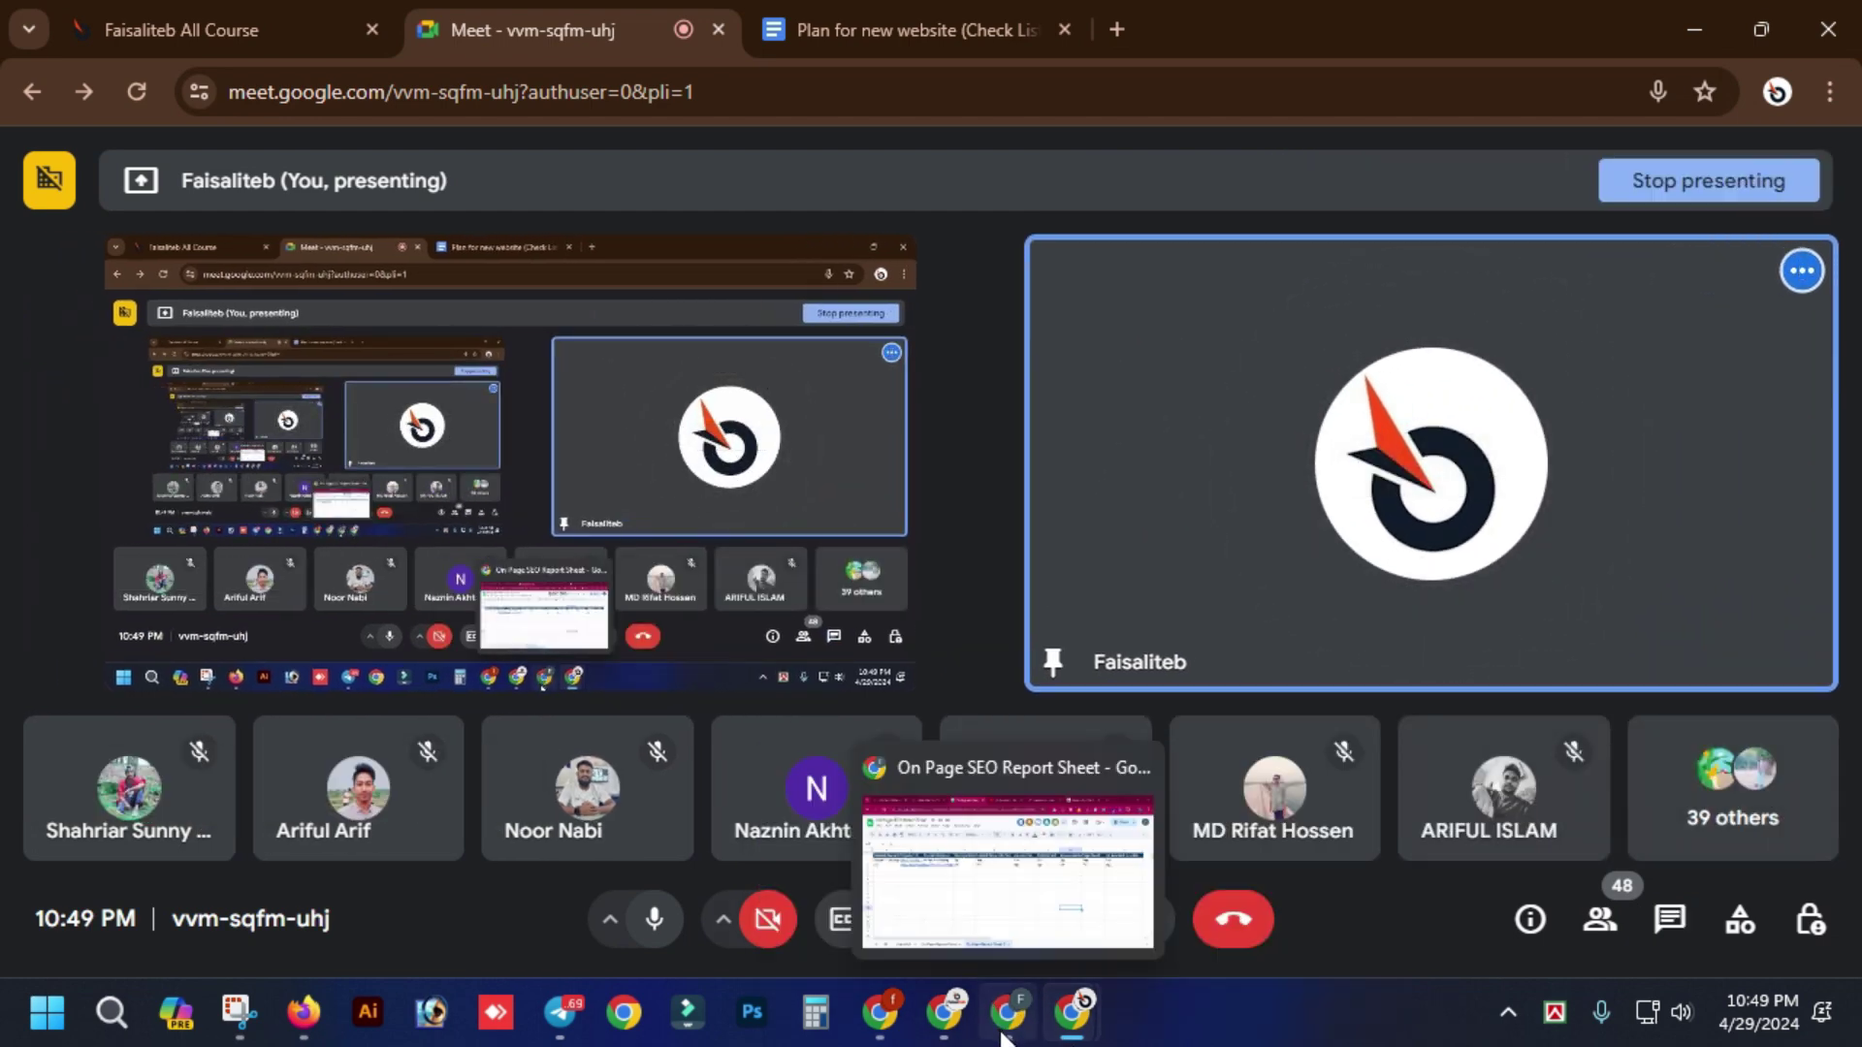
pyautogui.click(998, 881)
pyautogui.click(520, 951)
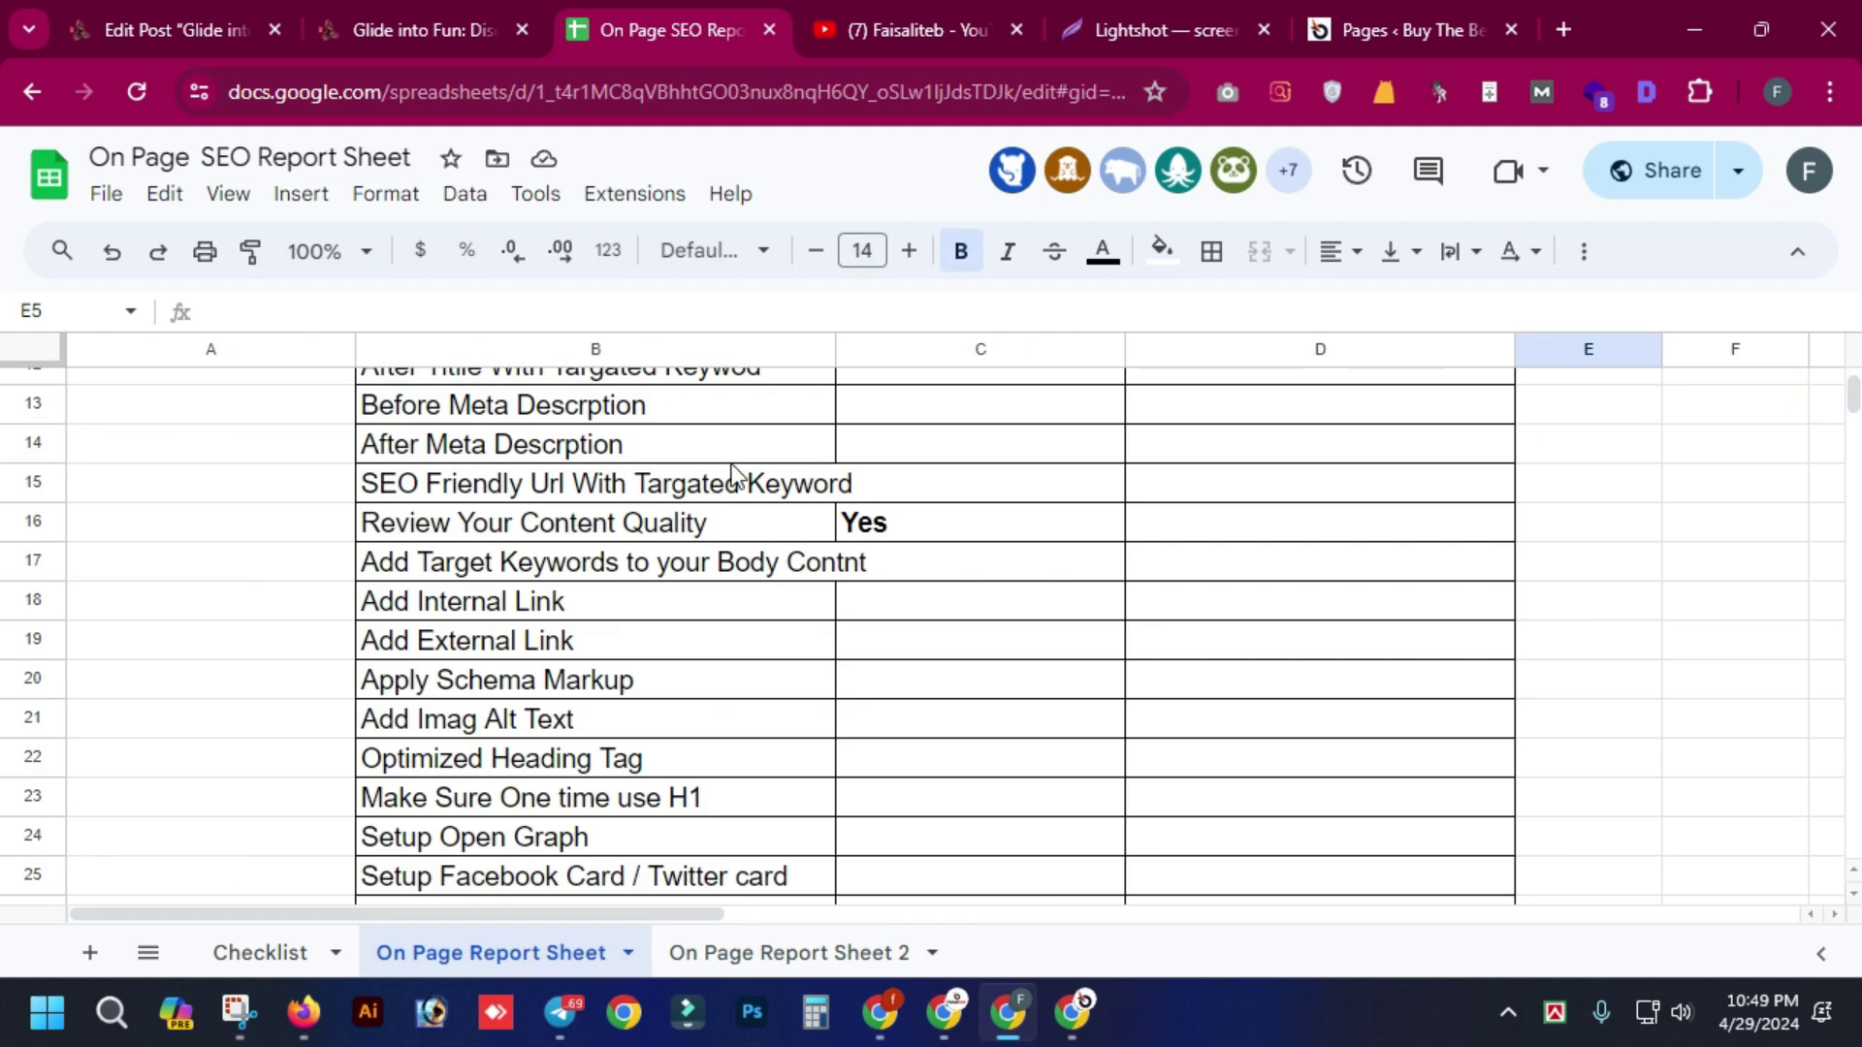
pyautogui.scroll(5, 760, 527)
pyautogui.scroll(-3, 765, 524)
pyautogui.scroll(3, 765, 524)
pyautogui.scroll(-3, 824, 645)
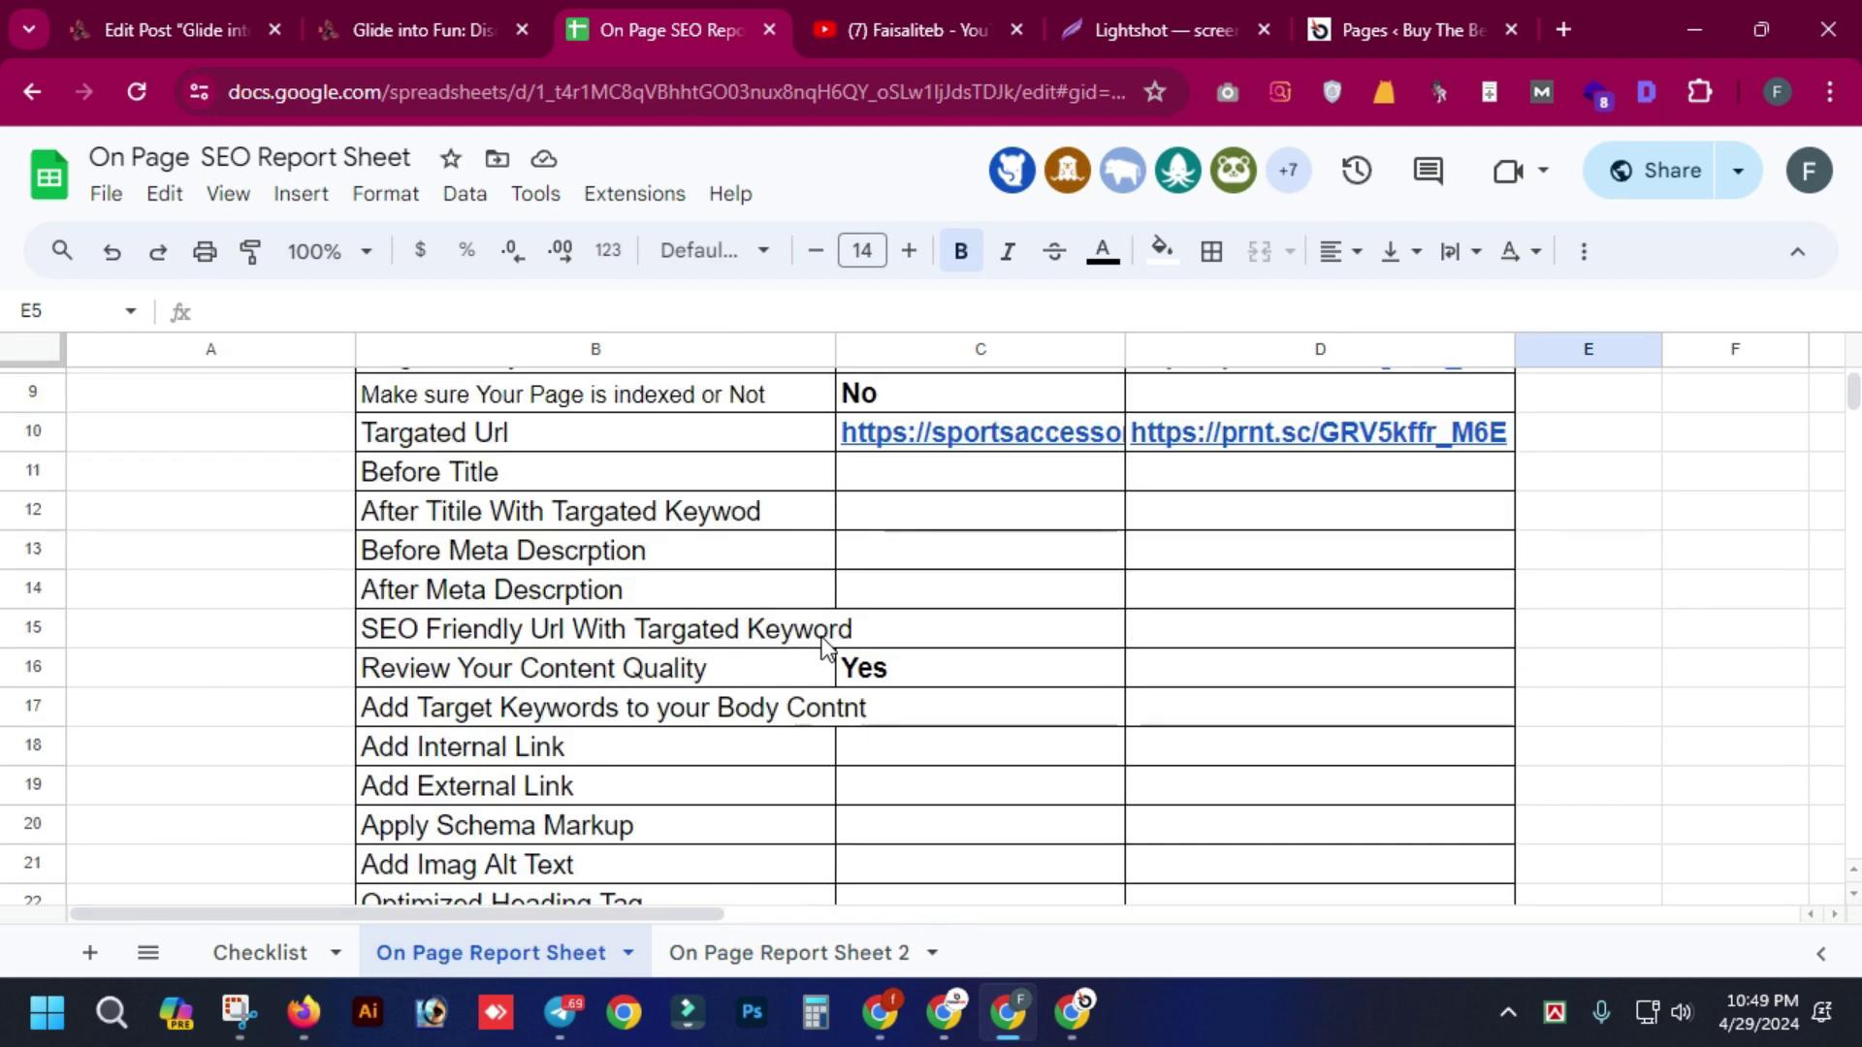
pyautogui.click(834, 954)
pyautogui.click(878, 538)
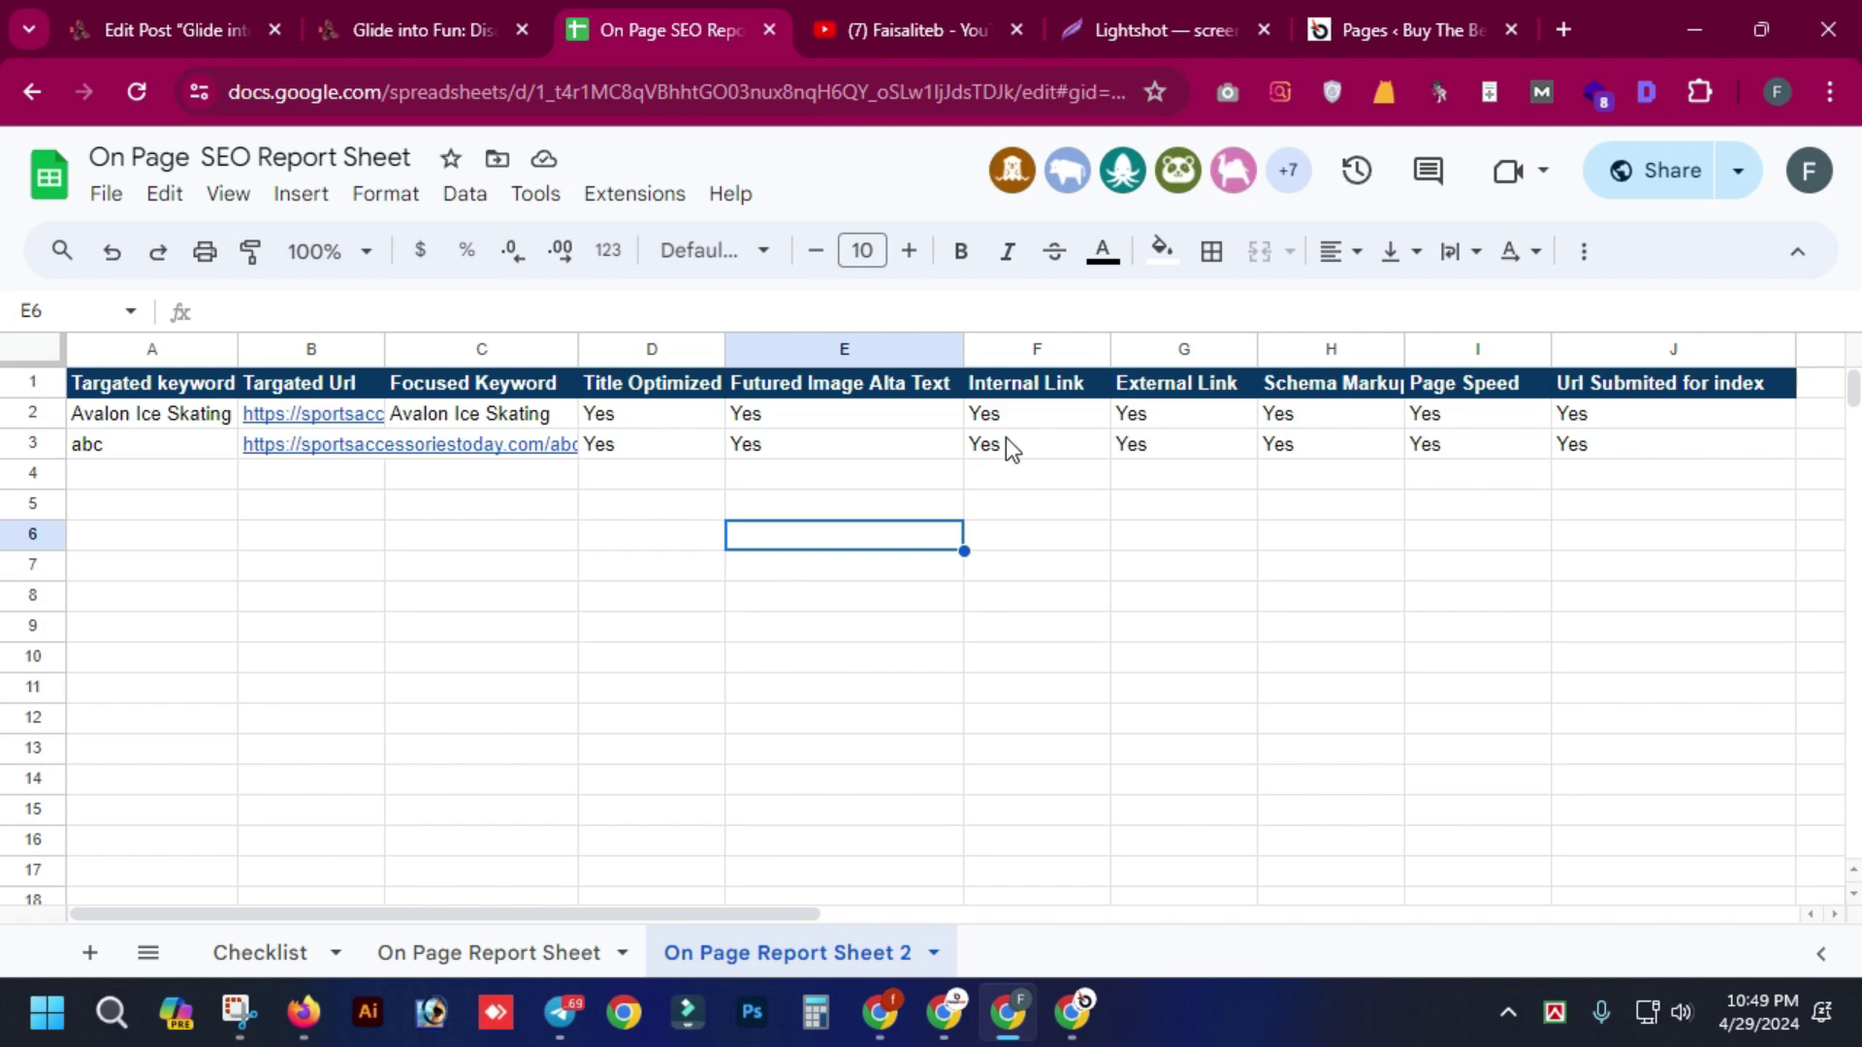
# - Switch to the Google Meet call and read the in-call messages
pyautogui.moveTo(1066, 1011)
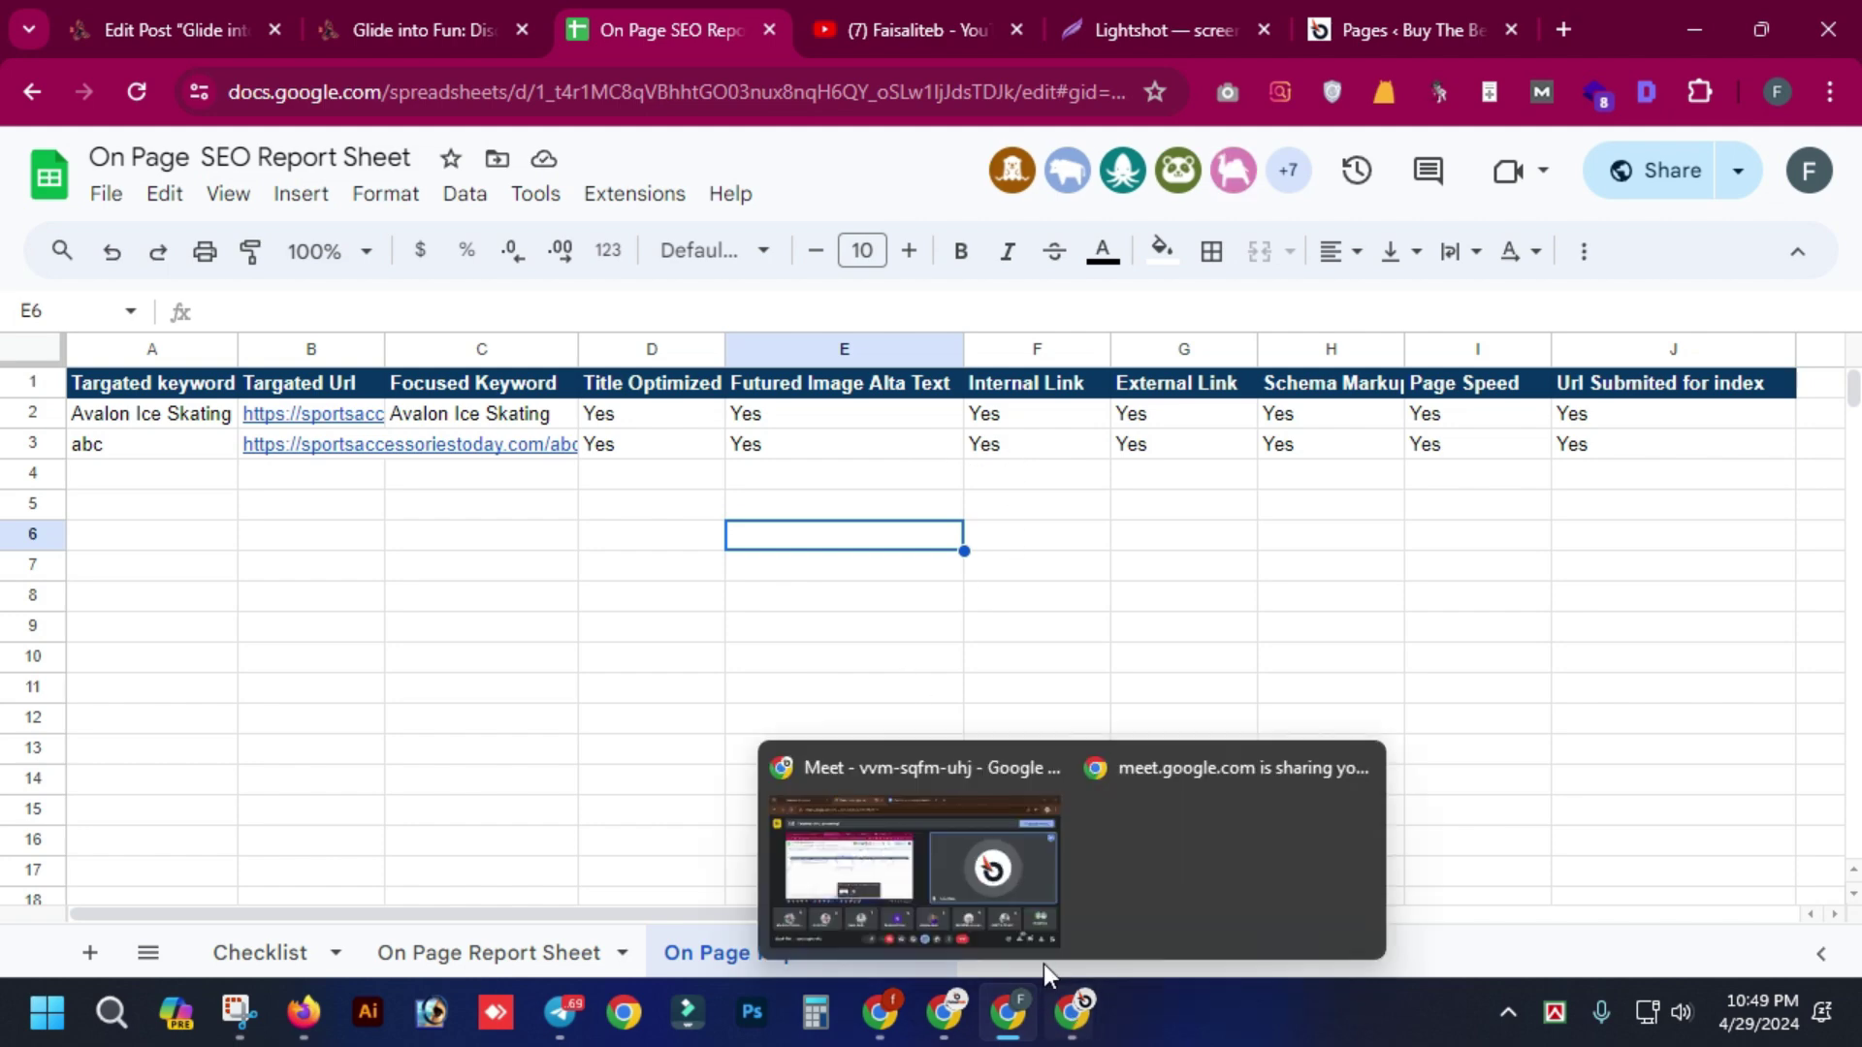
pyautogui.click(1020, 949)
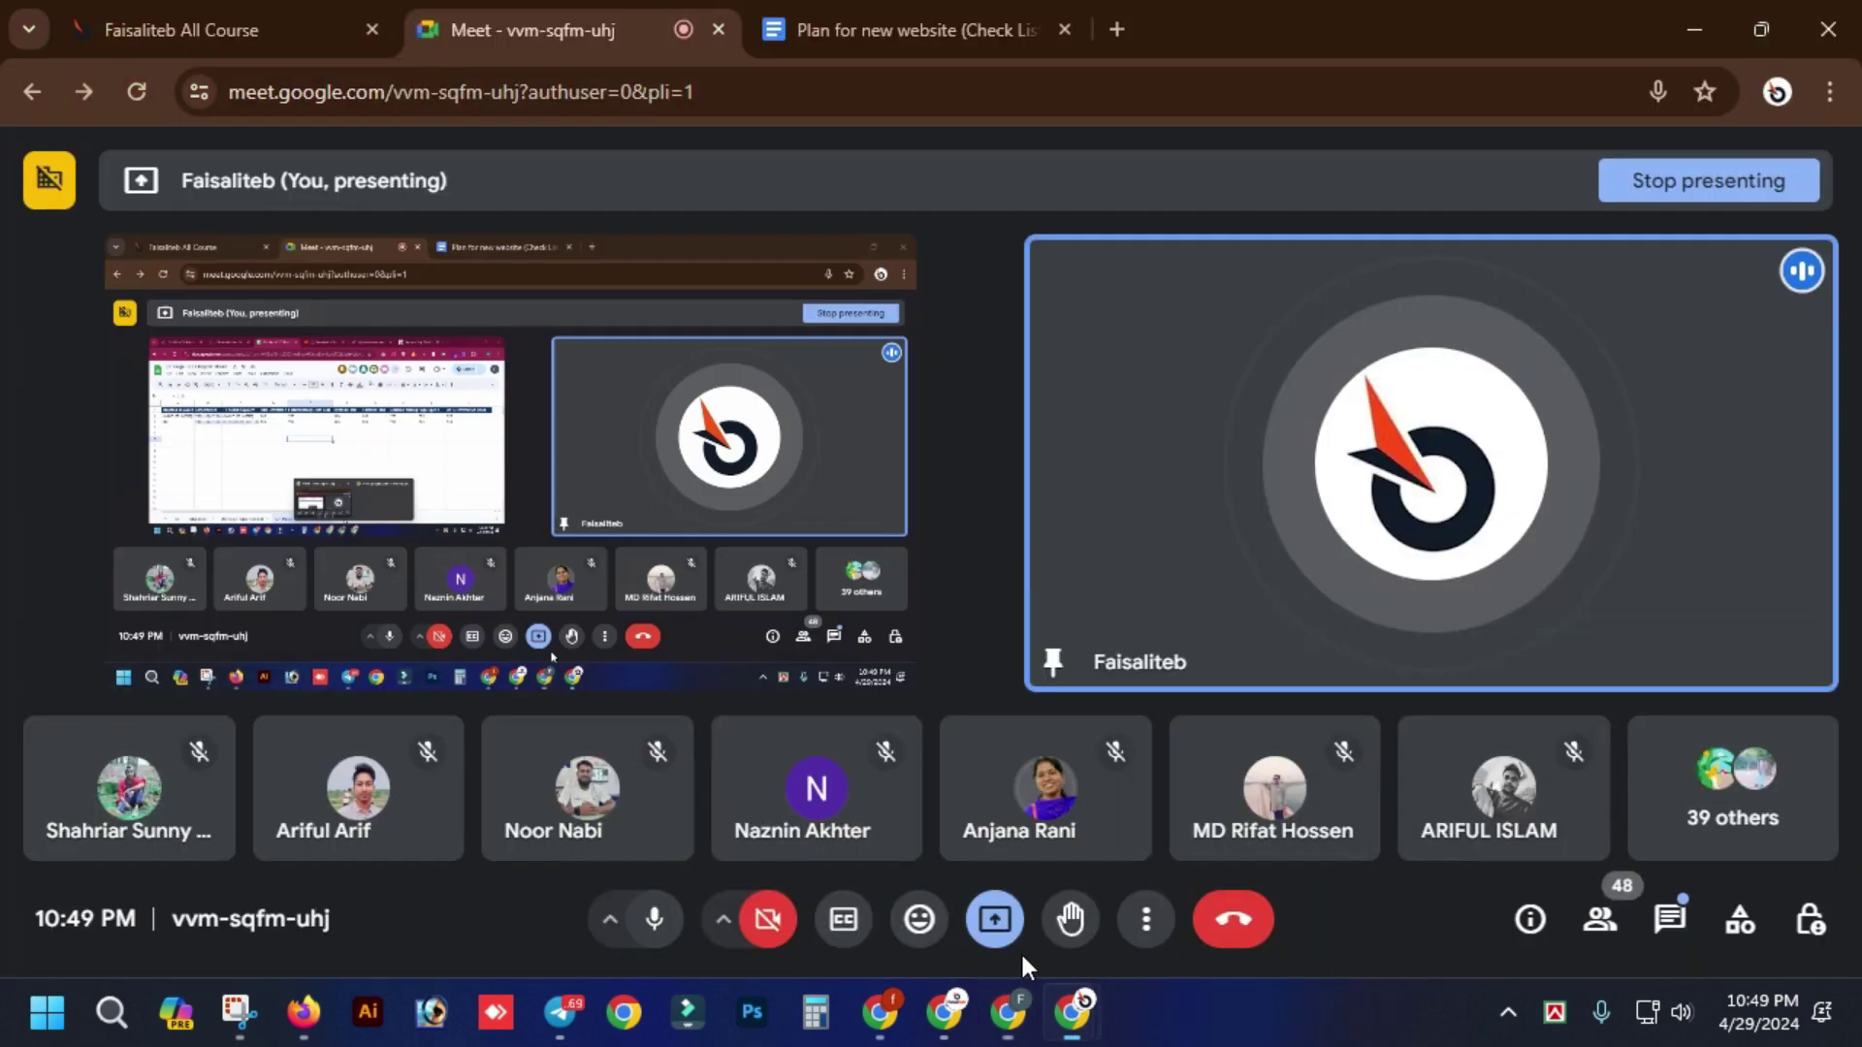
pyautogui.click(1692, 921)
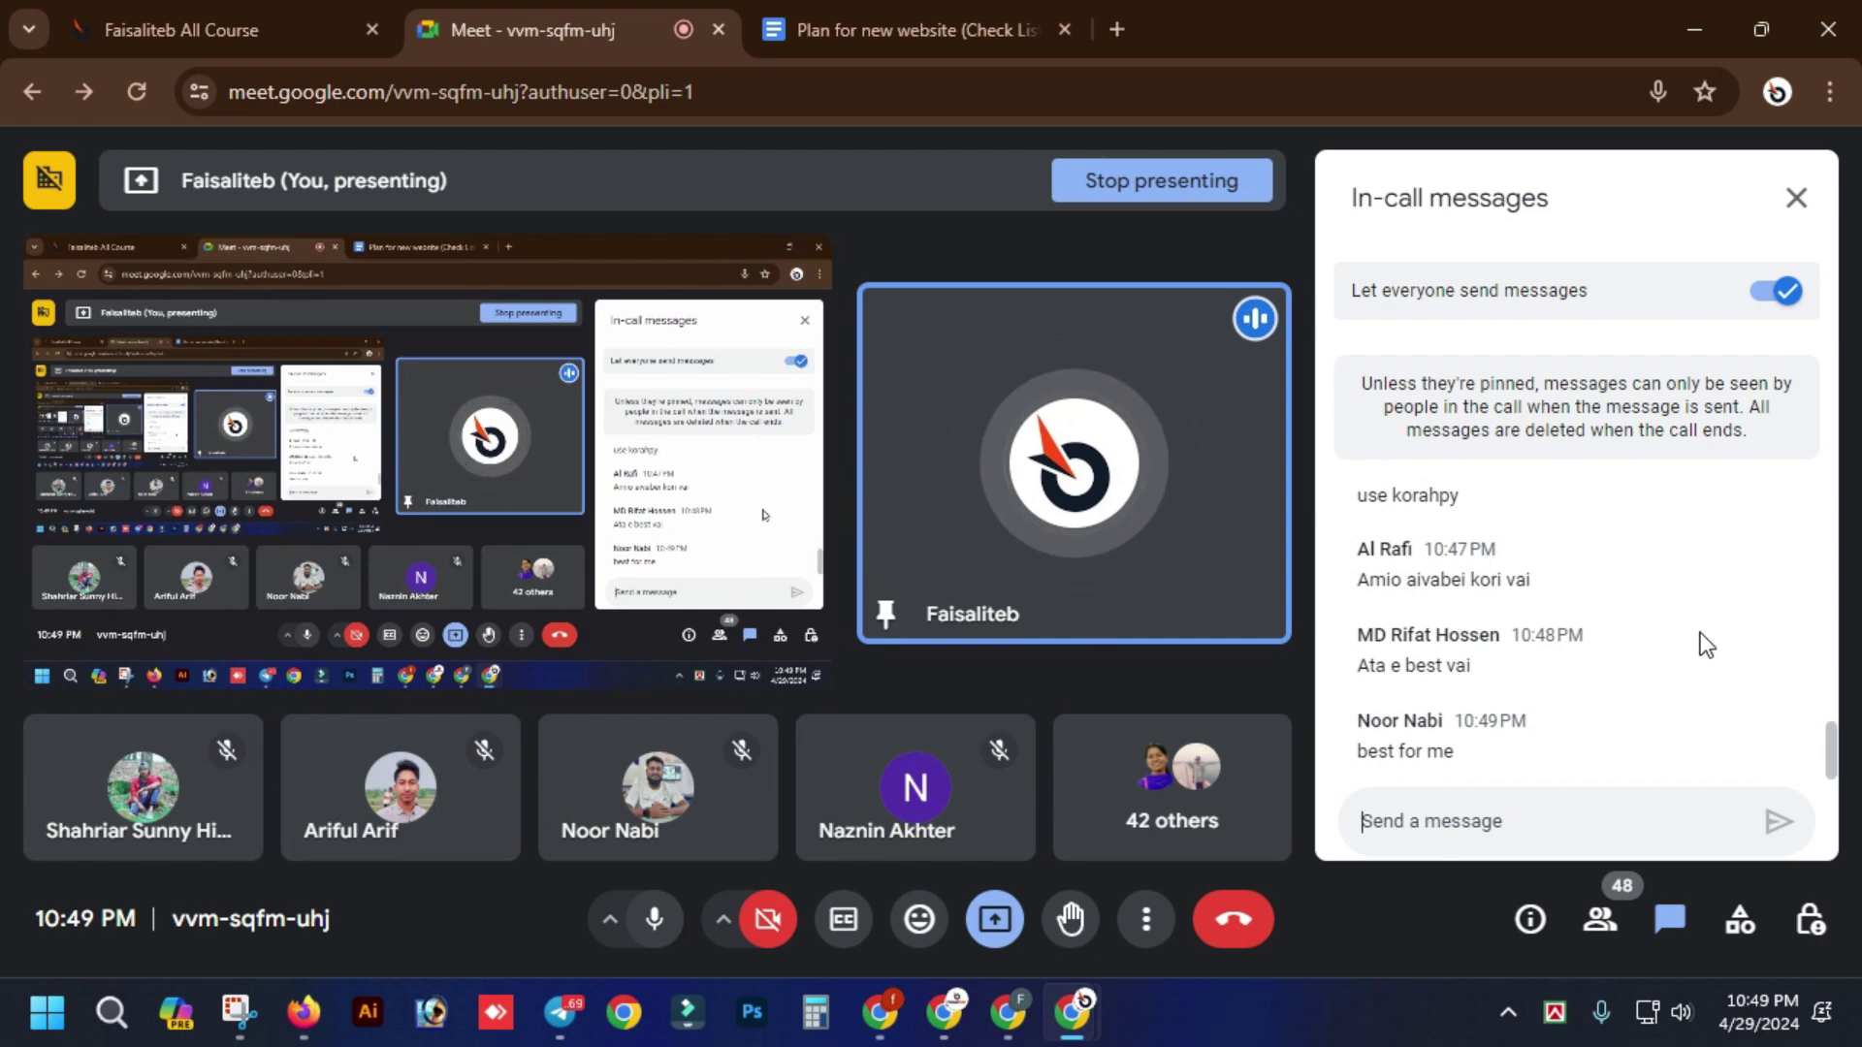
pyautogui.click(1796, 198)
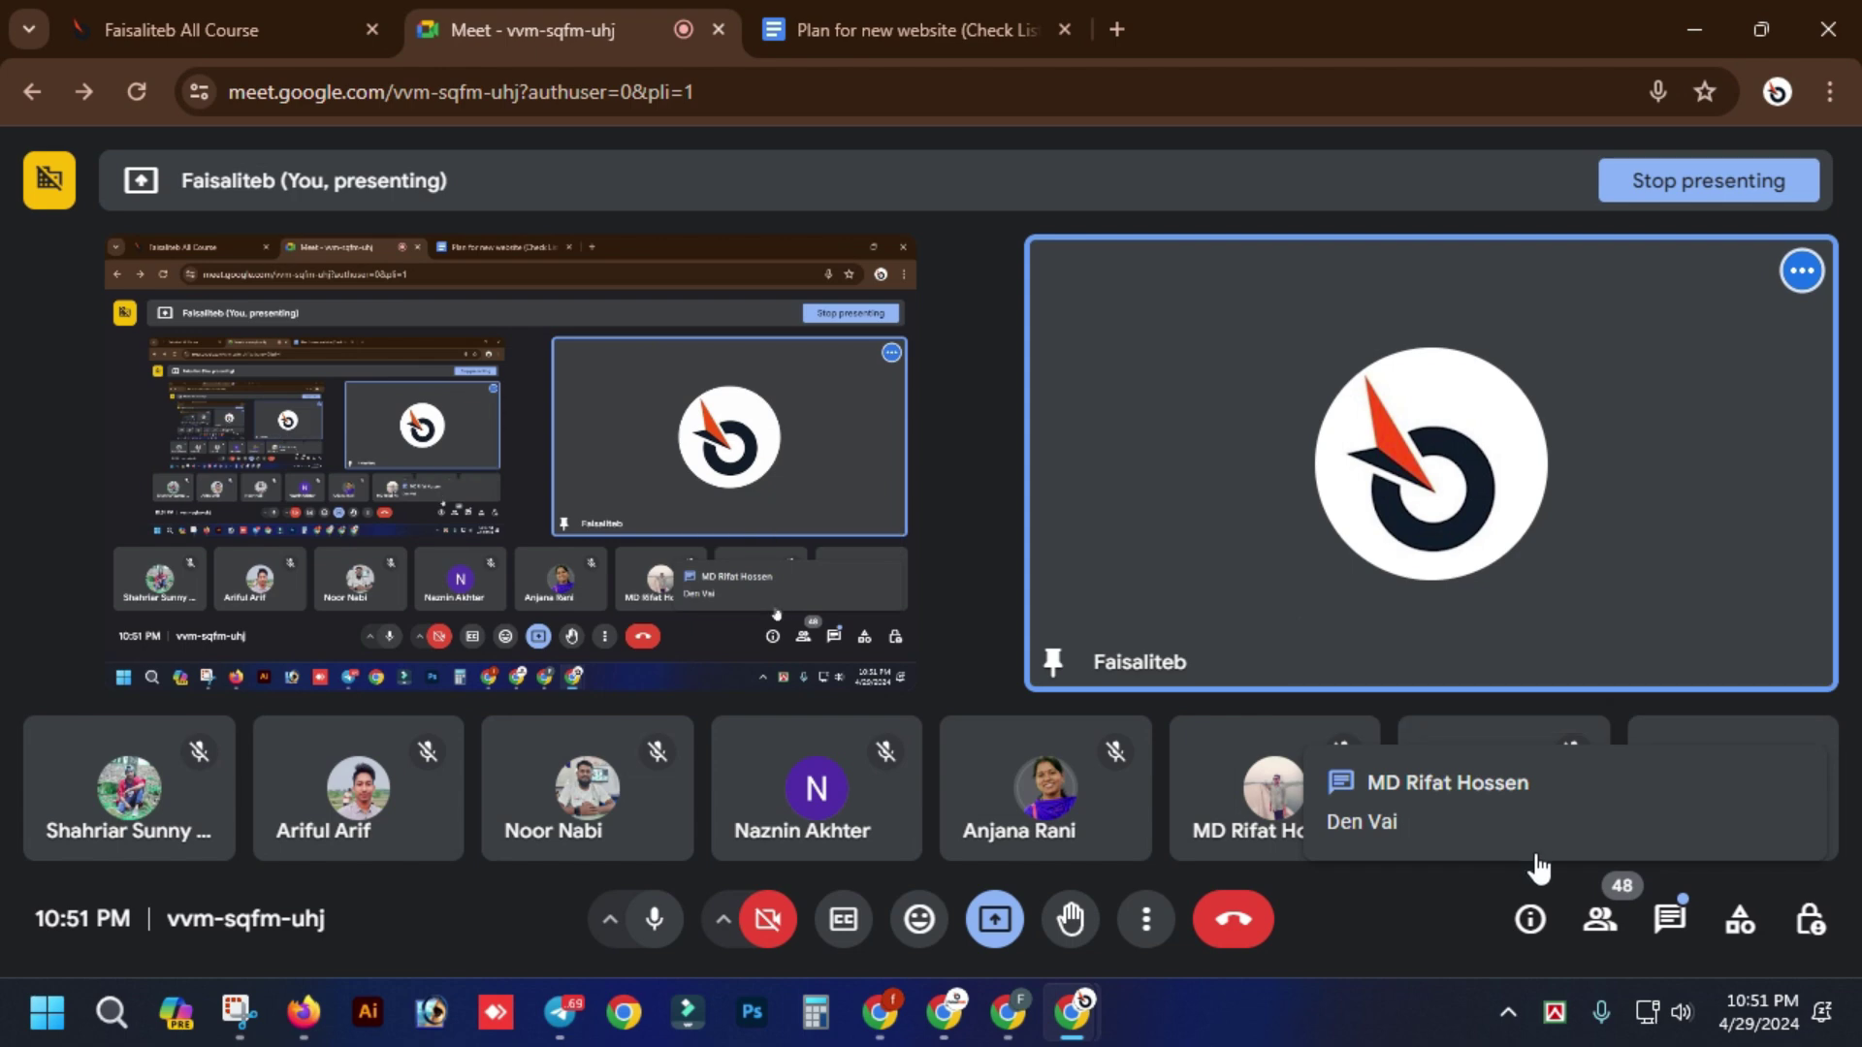
# - Look through the meeting's full participant list, then close it
pyautogui.click(1600, 919)
pyautogui.scroll(-10, 1573, 620)
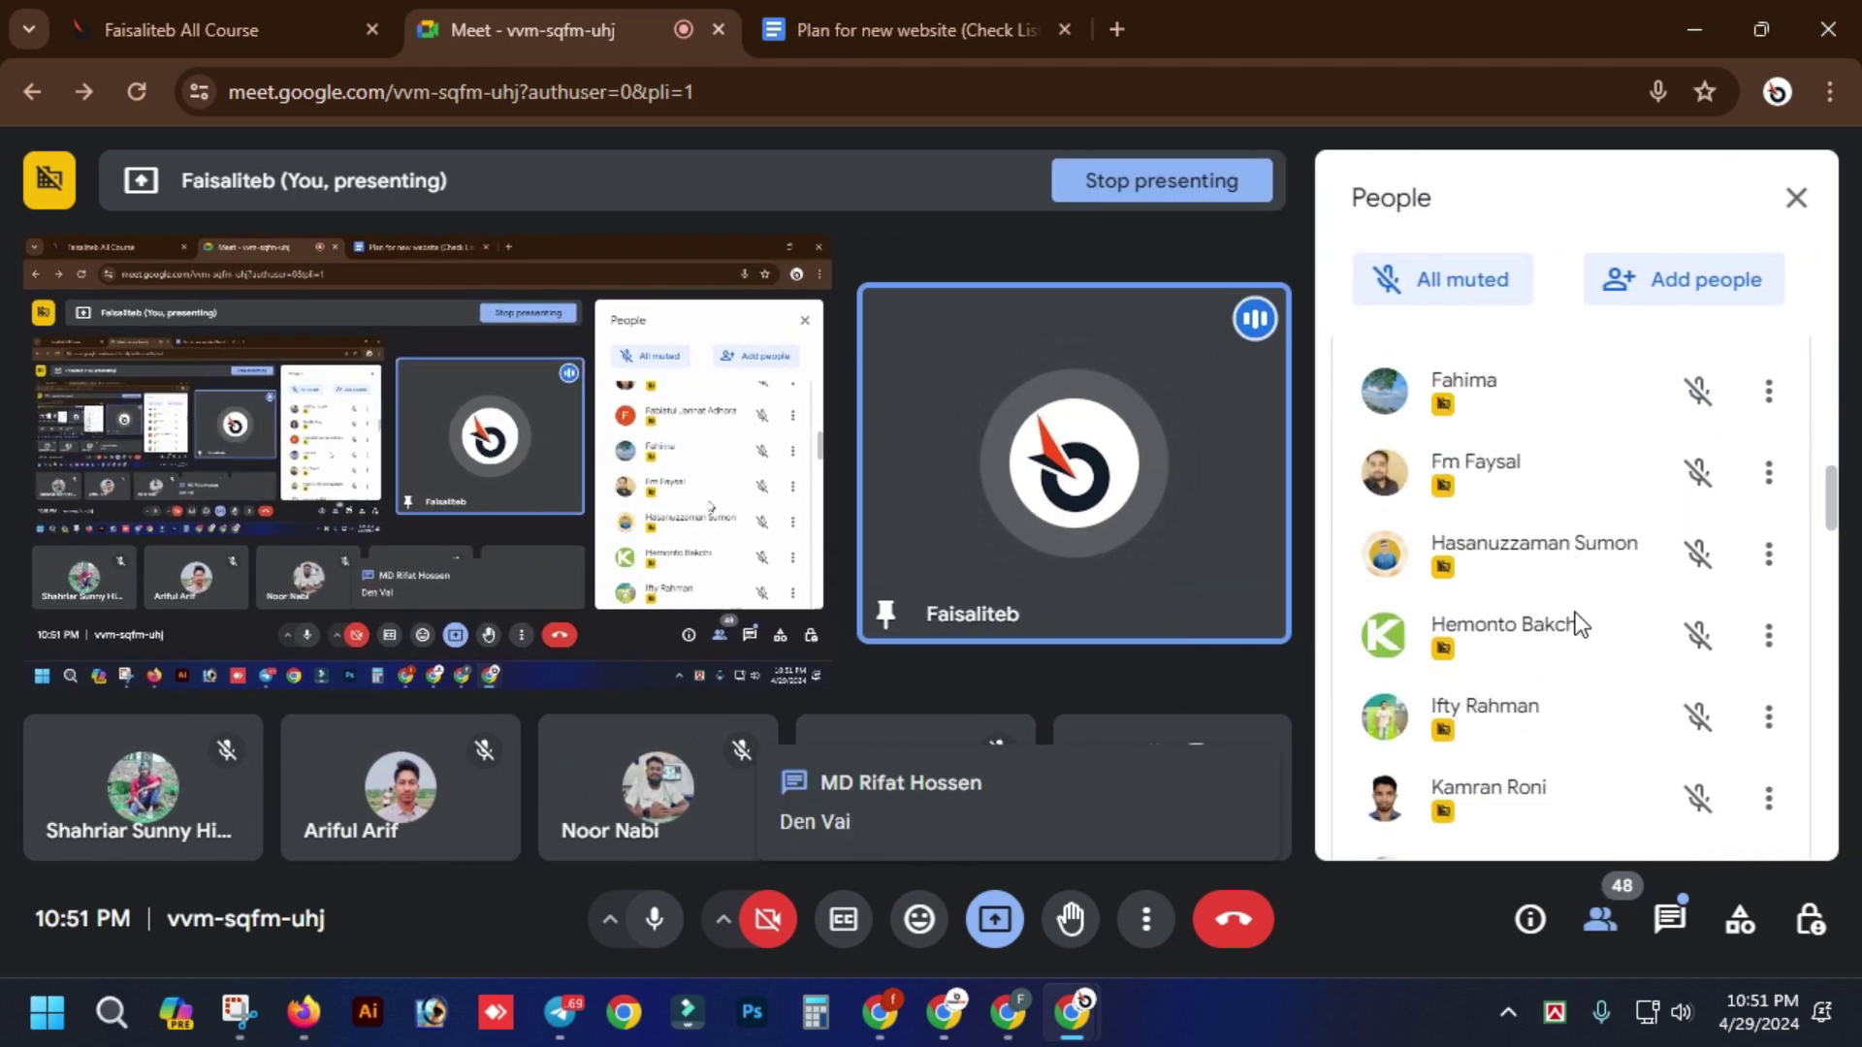
pyautogui.scroll(-10, 1575, 621)
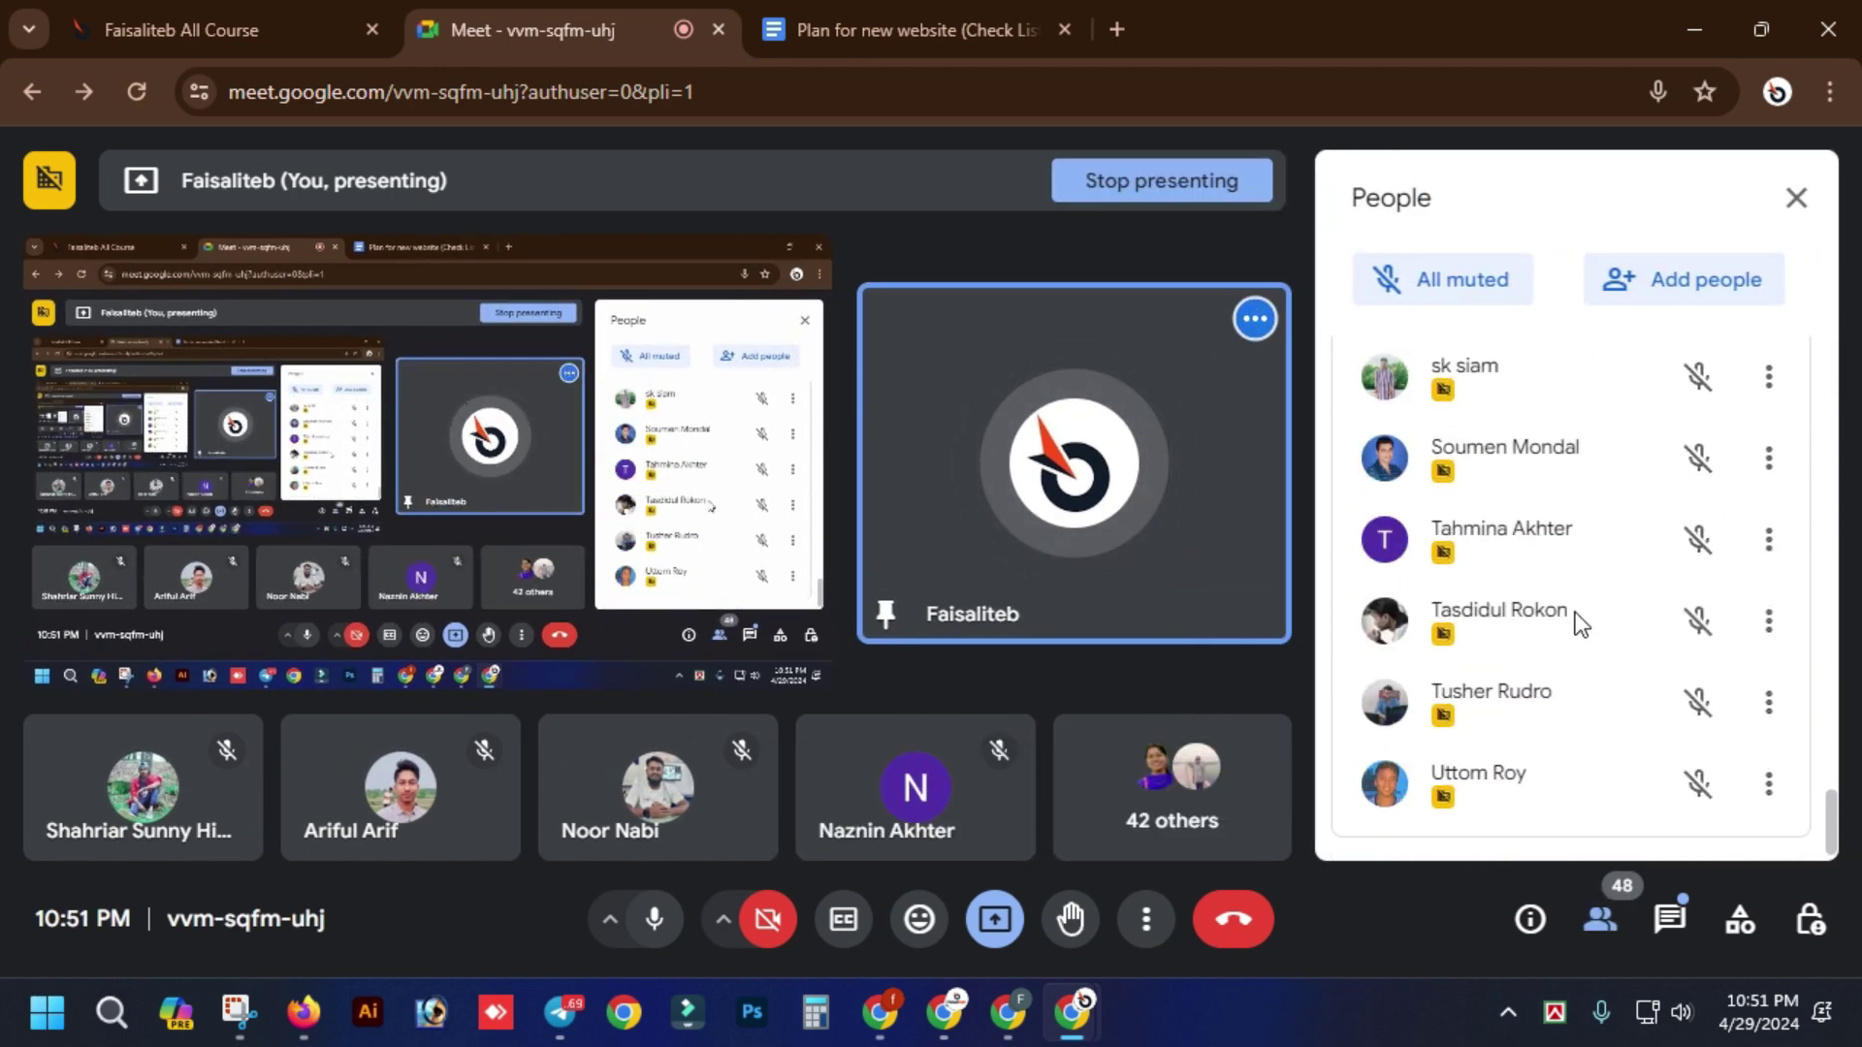
pyautogui.scroll(3, 1574, 620)
pyautogui.scroll(20, 1575, 620)
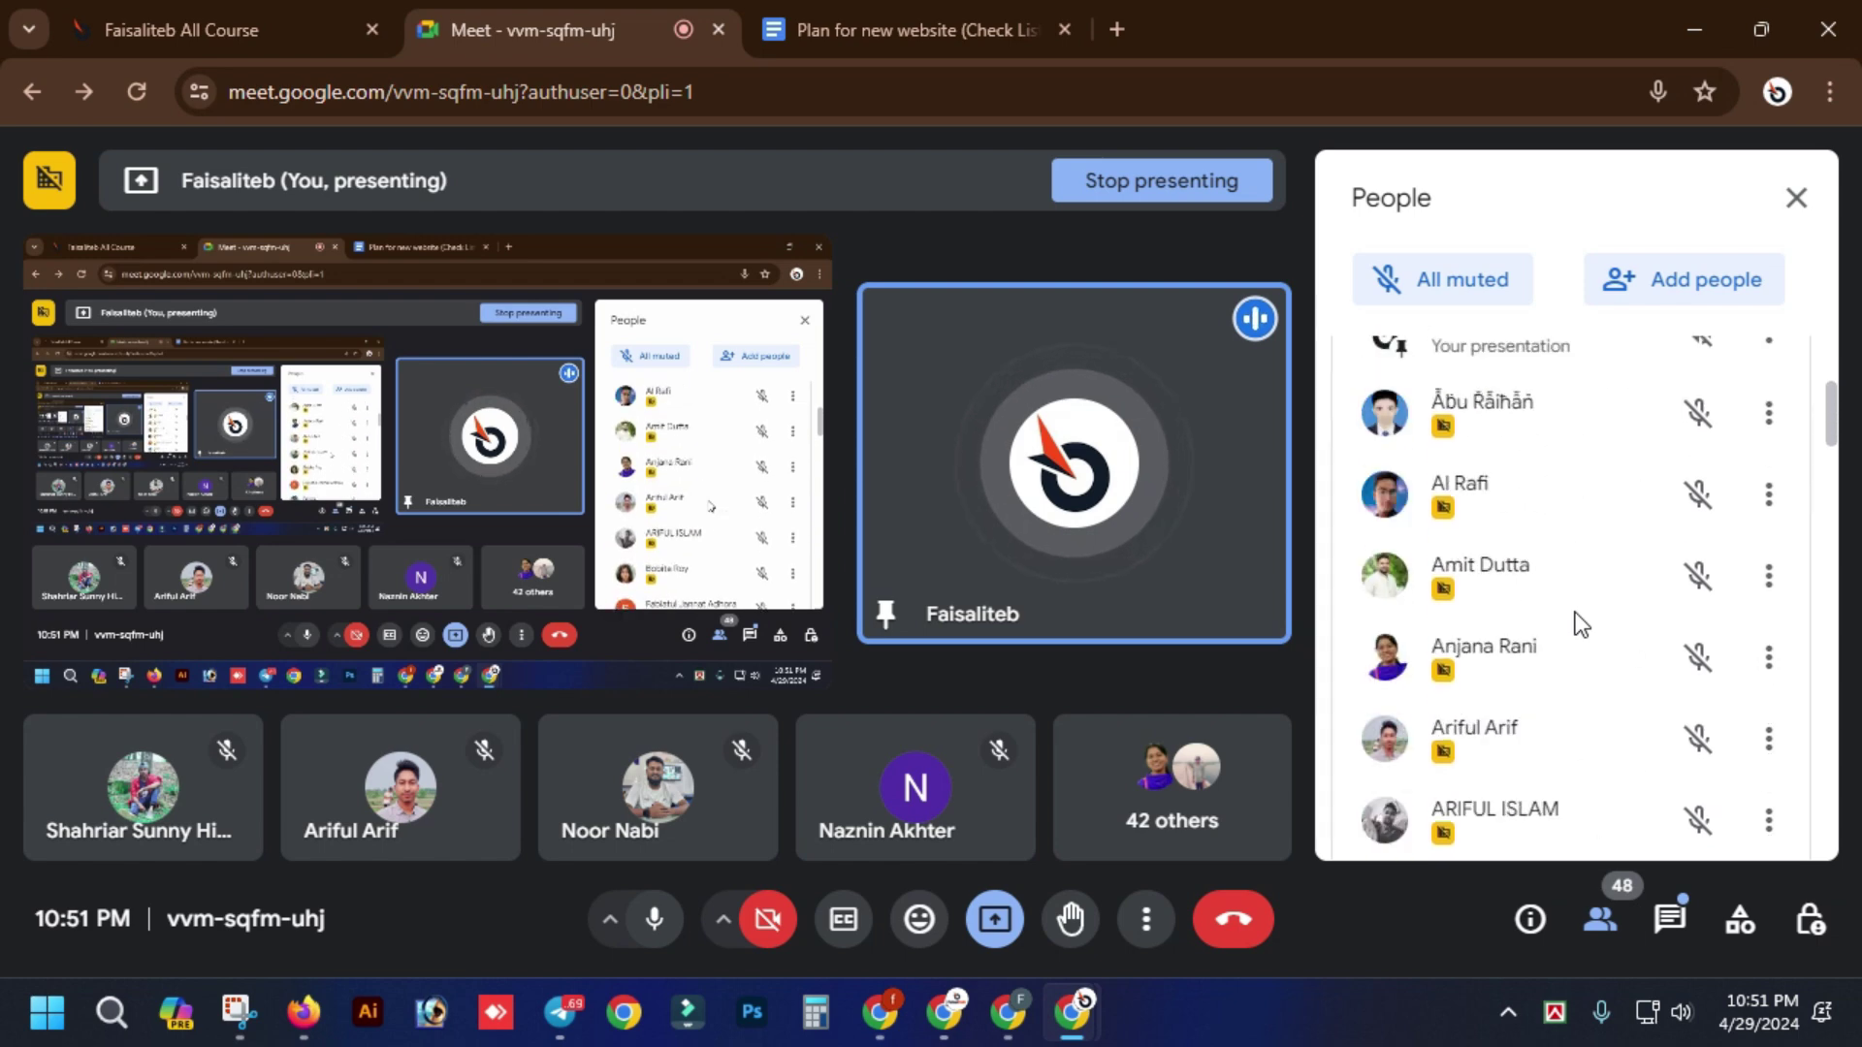
pyautogui.click(1794, 200)
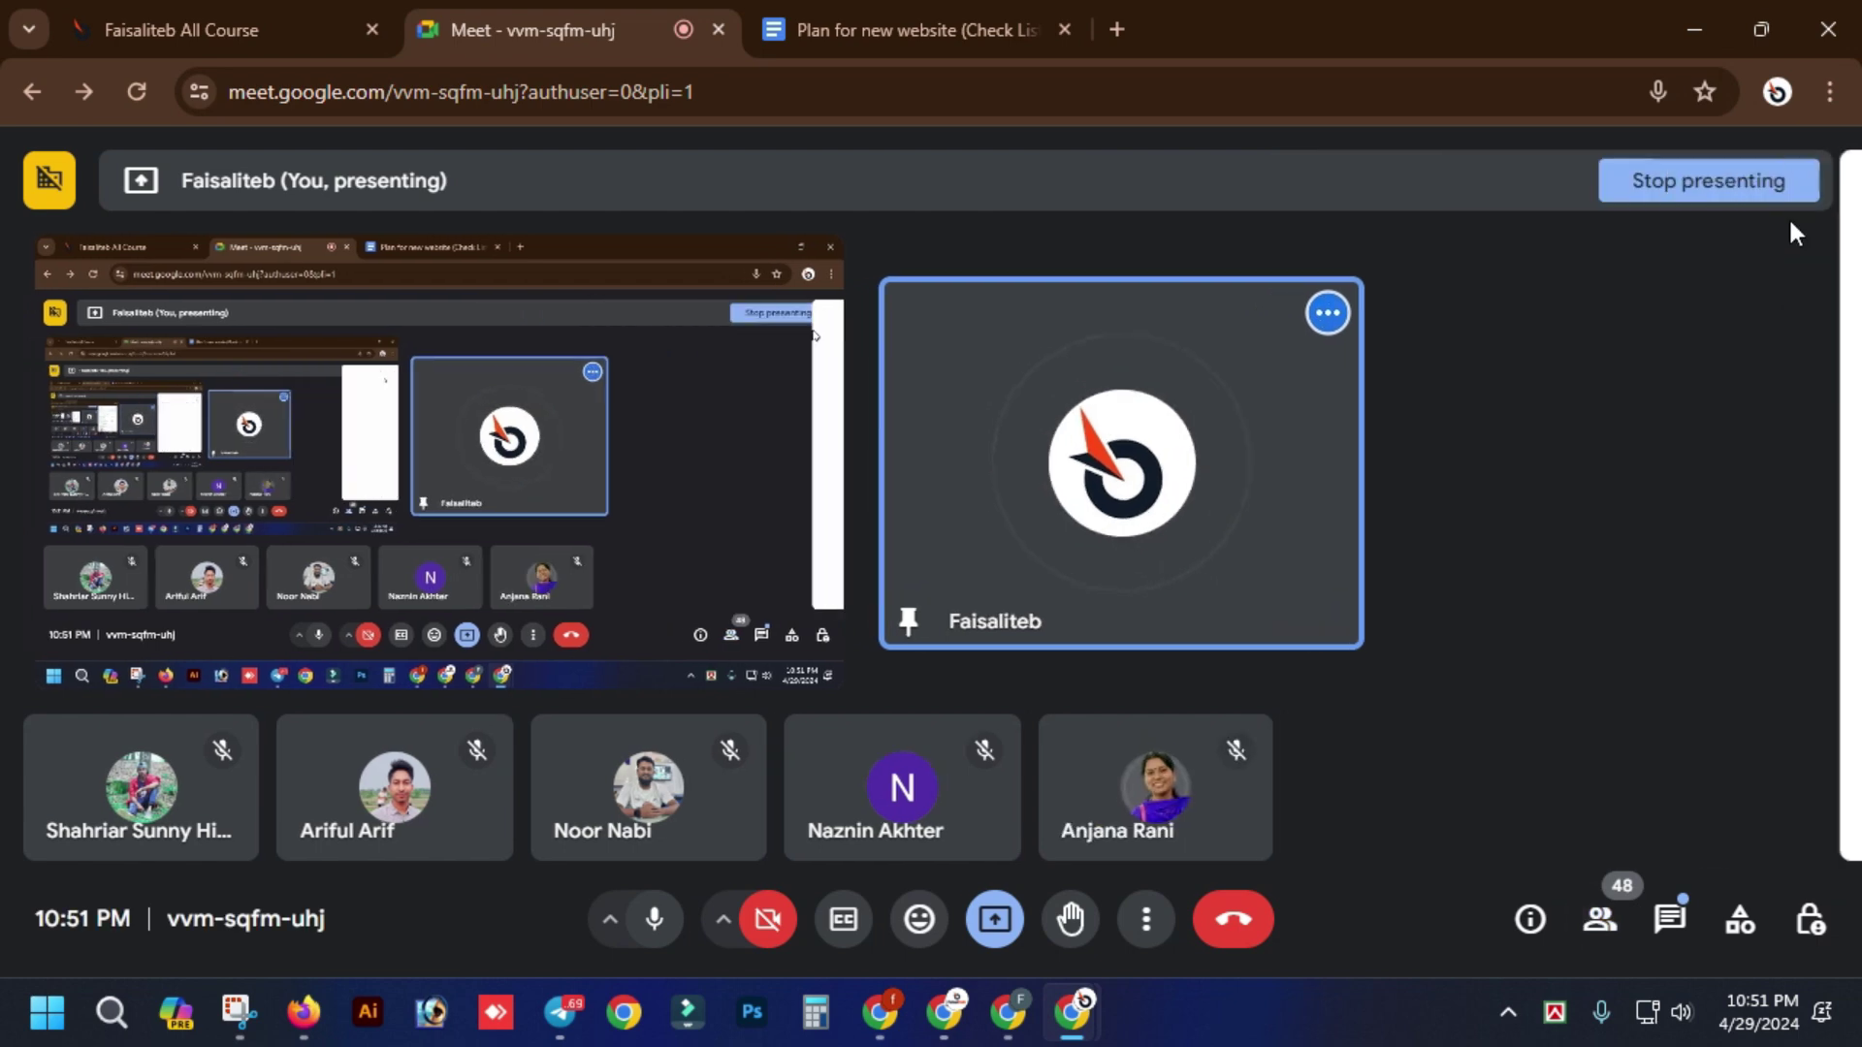